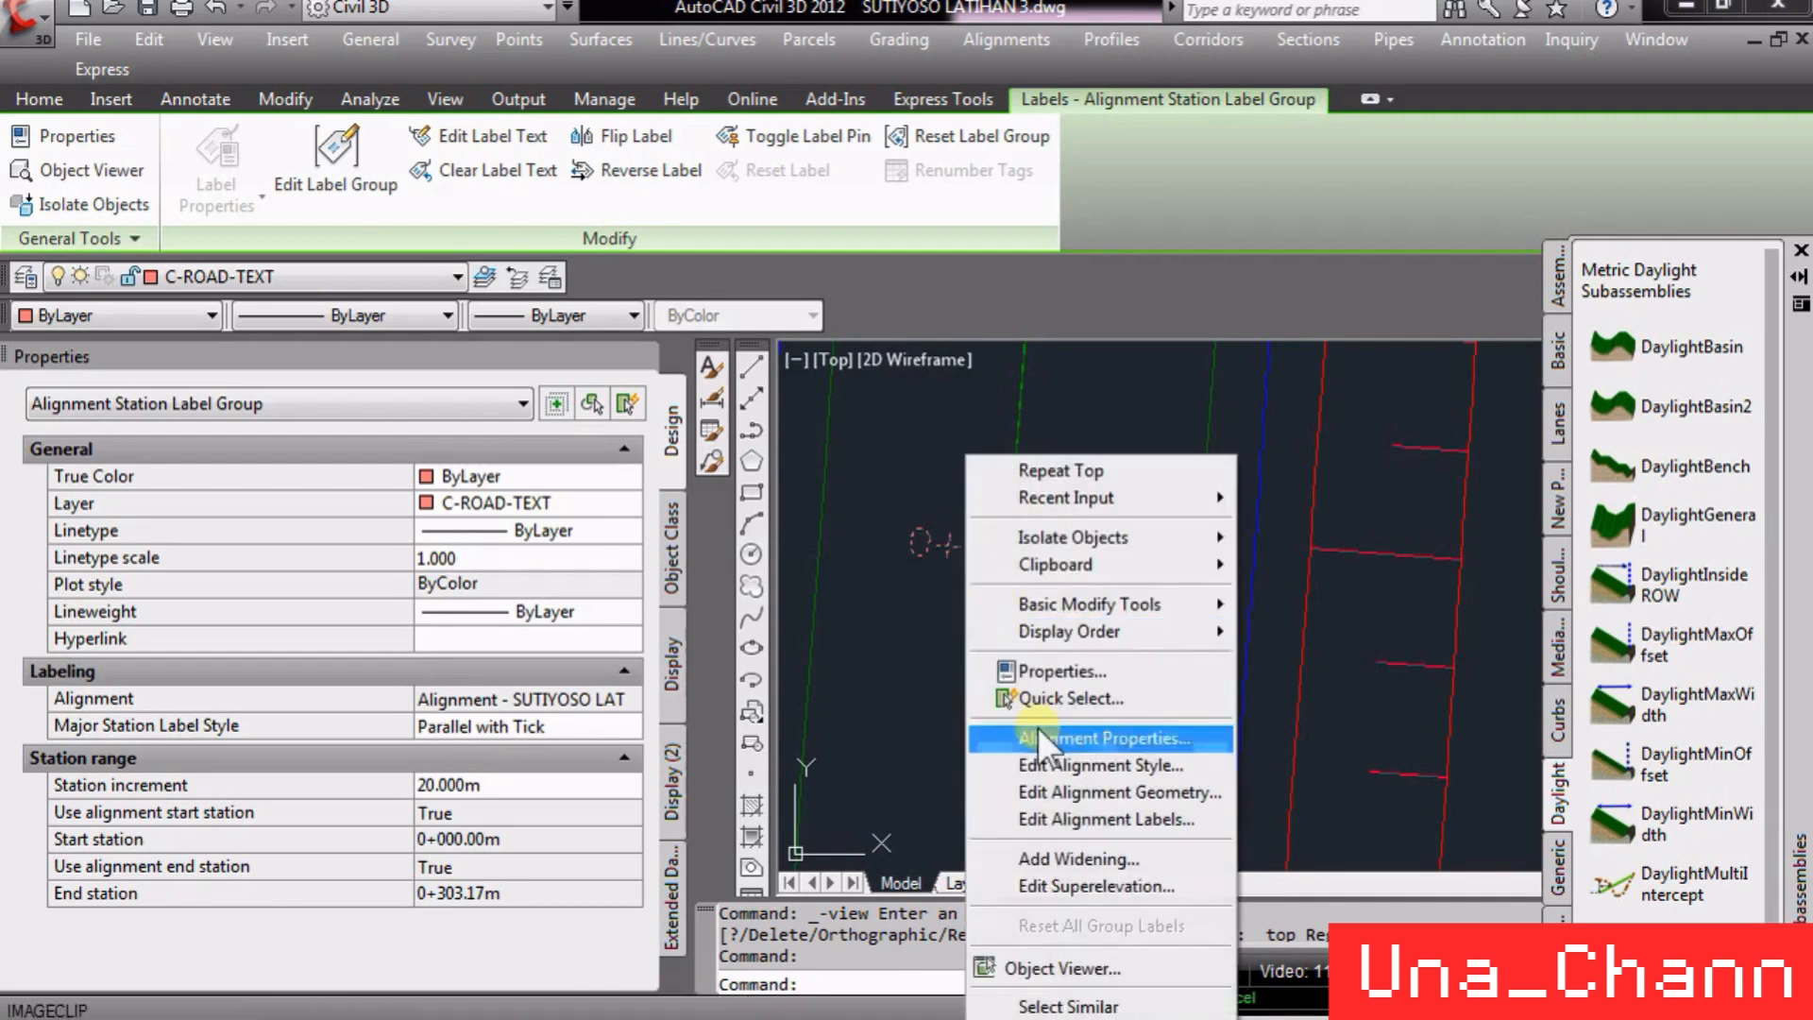
- Edit the alignment labels, setting both the major and minor station increments to 25 m
{"action": "left_click", "coordinate": [1104, 818]}
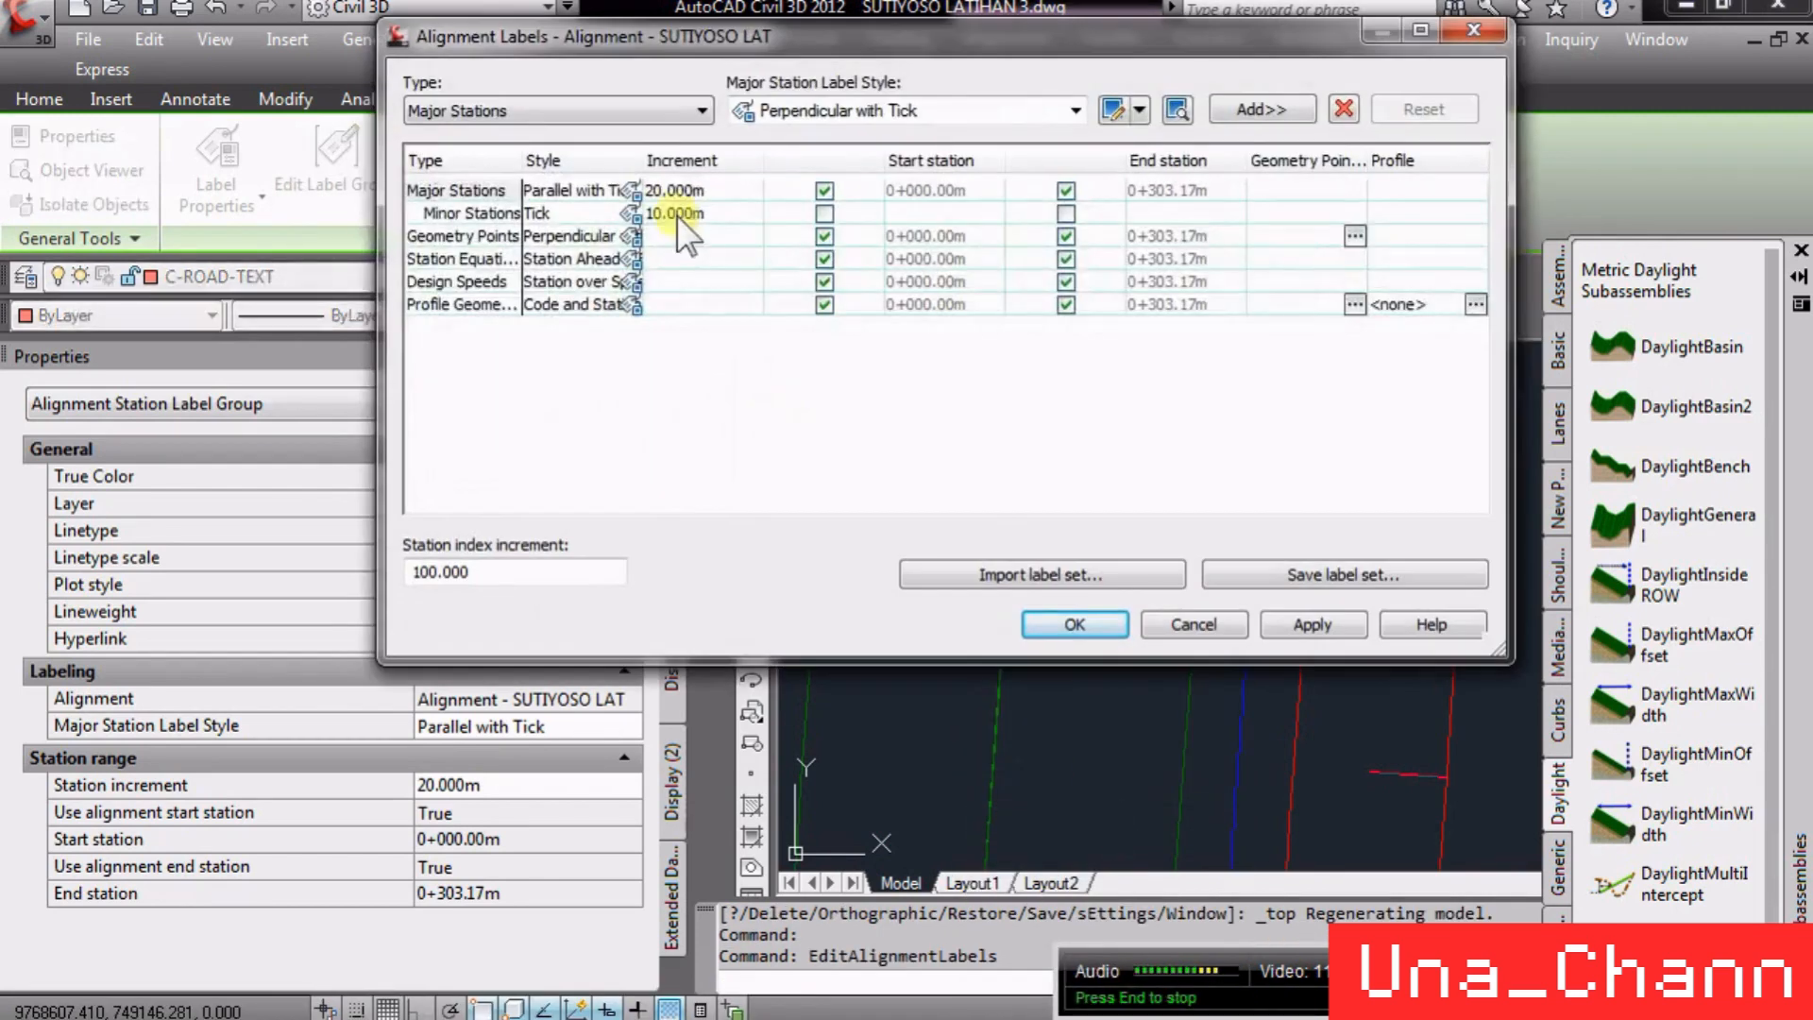
{"action": "double_click", "coordinate": [699, 190]}
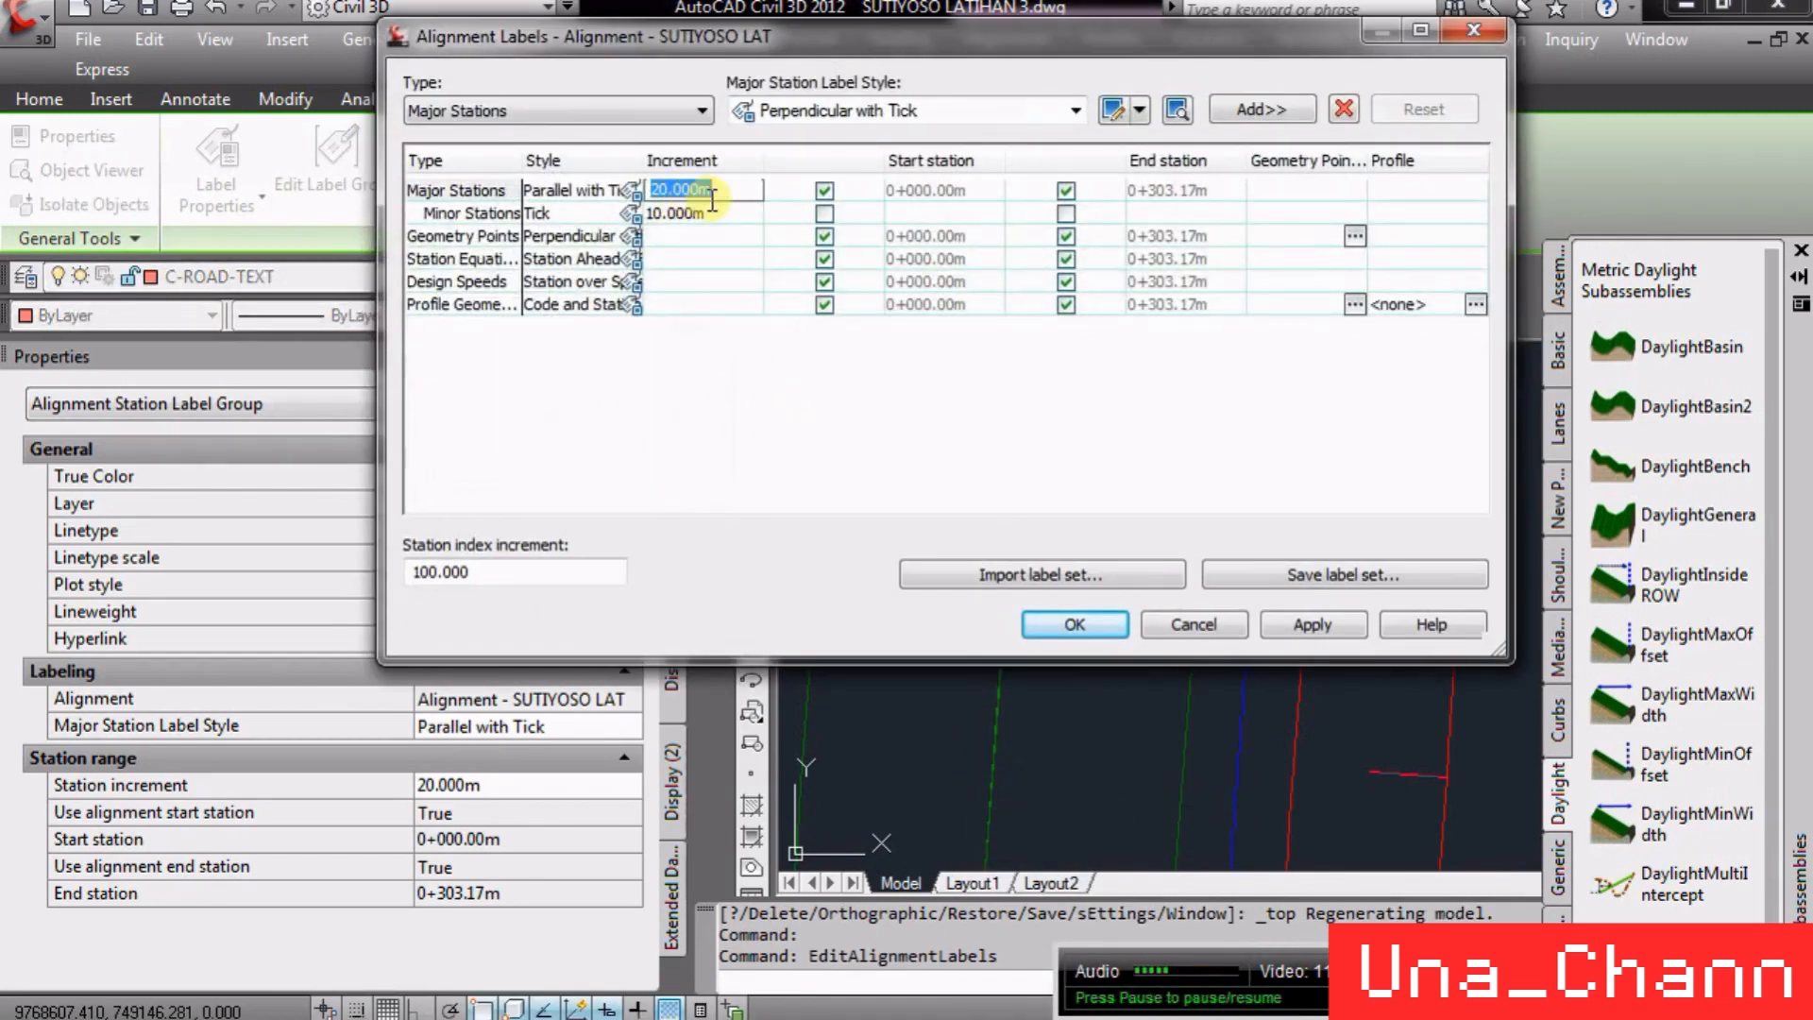
{"action": "type", "text": "25"}
{"action": "key", "text": "Return"}
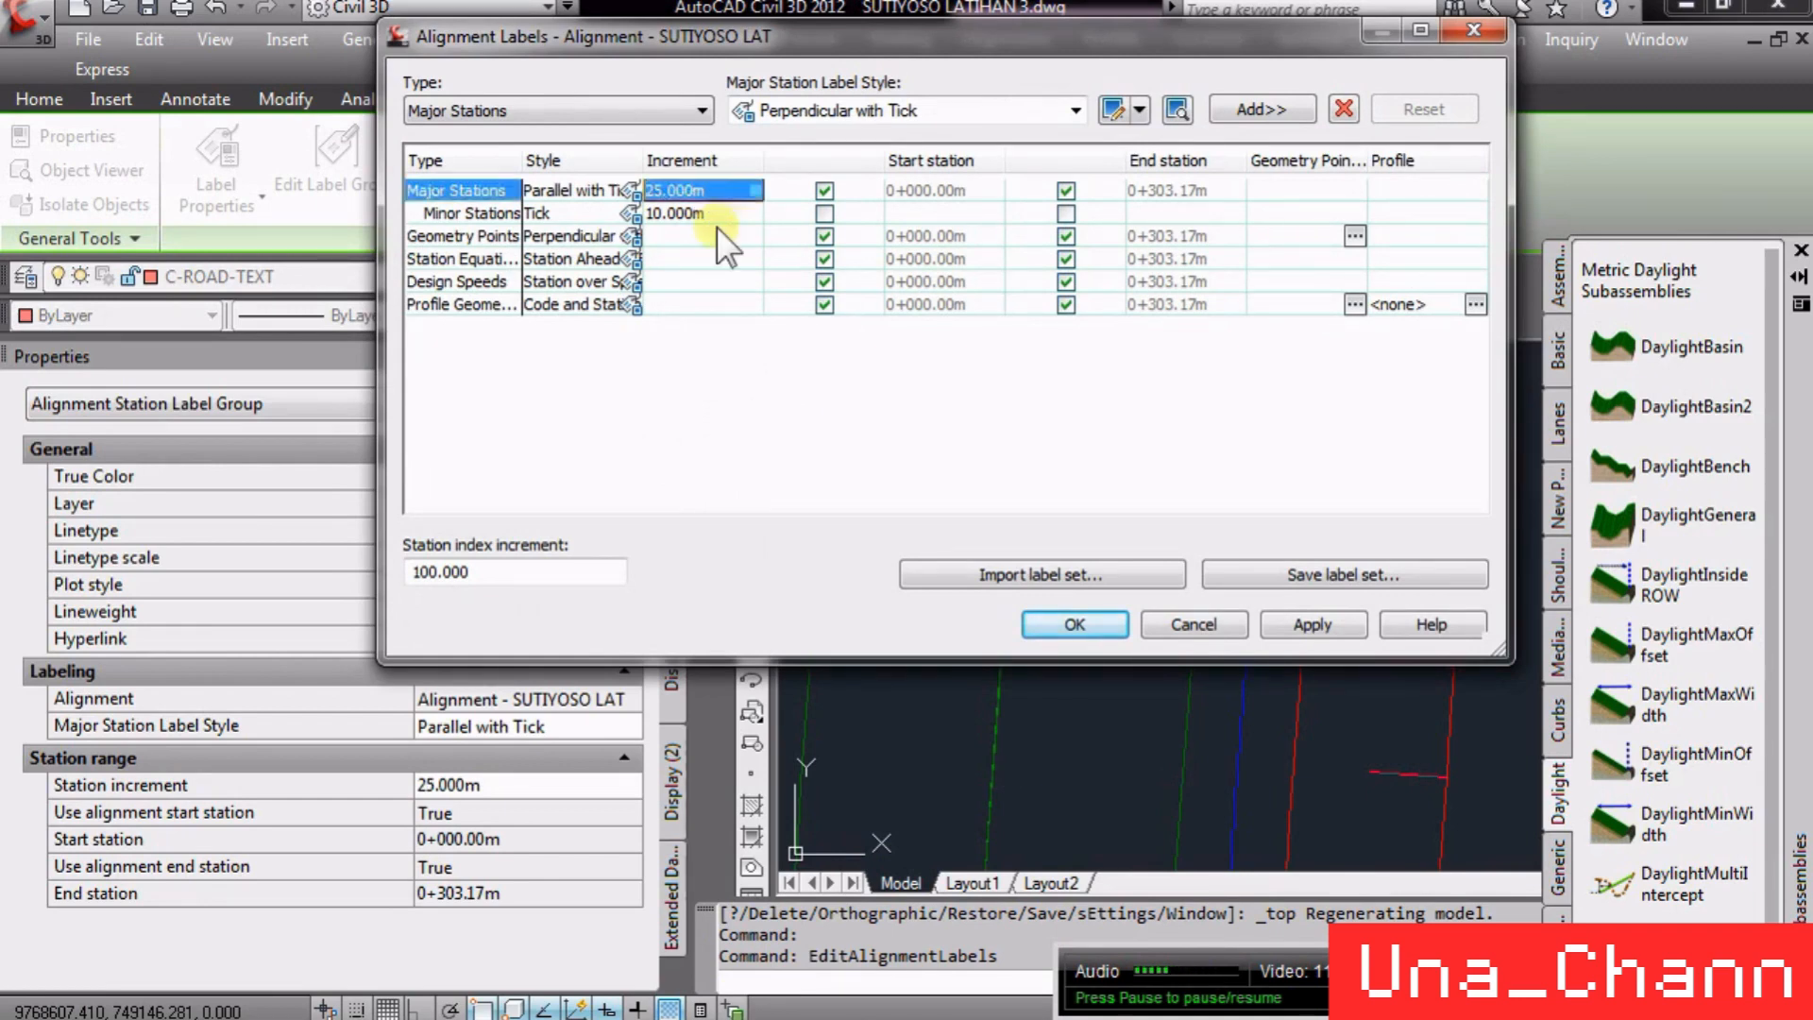
{"action": "left_click", "coordinate": [717, 215]}
{"action": "type", "text": "25"}
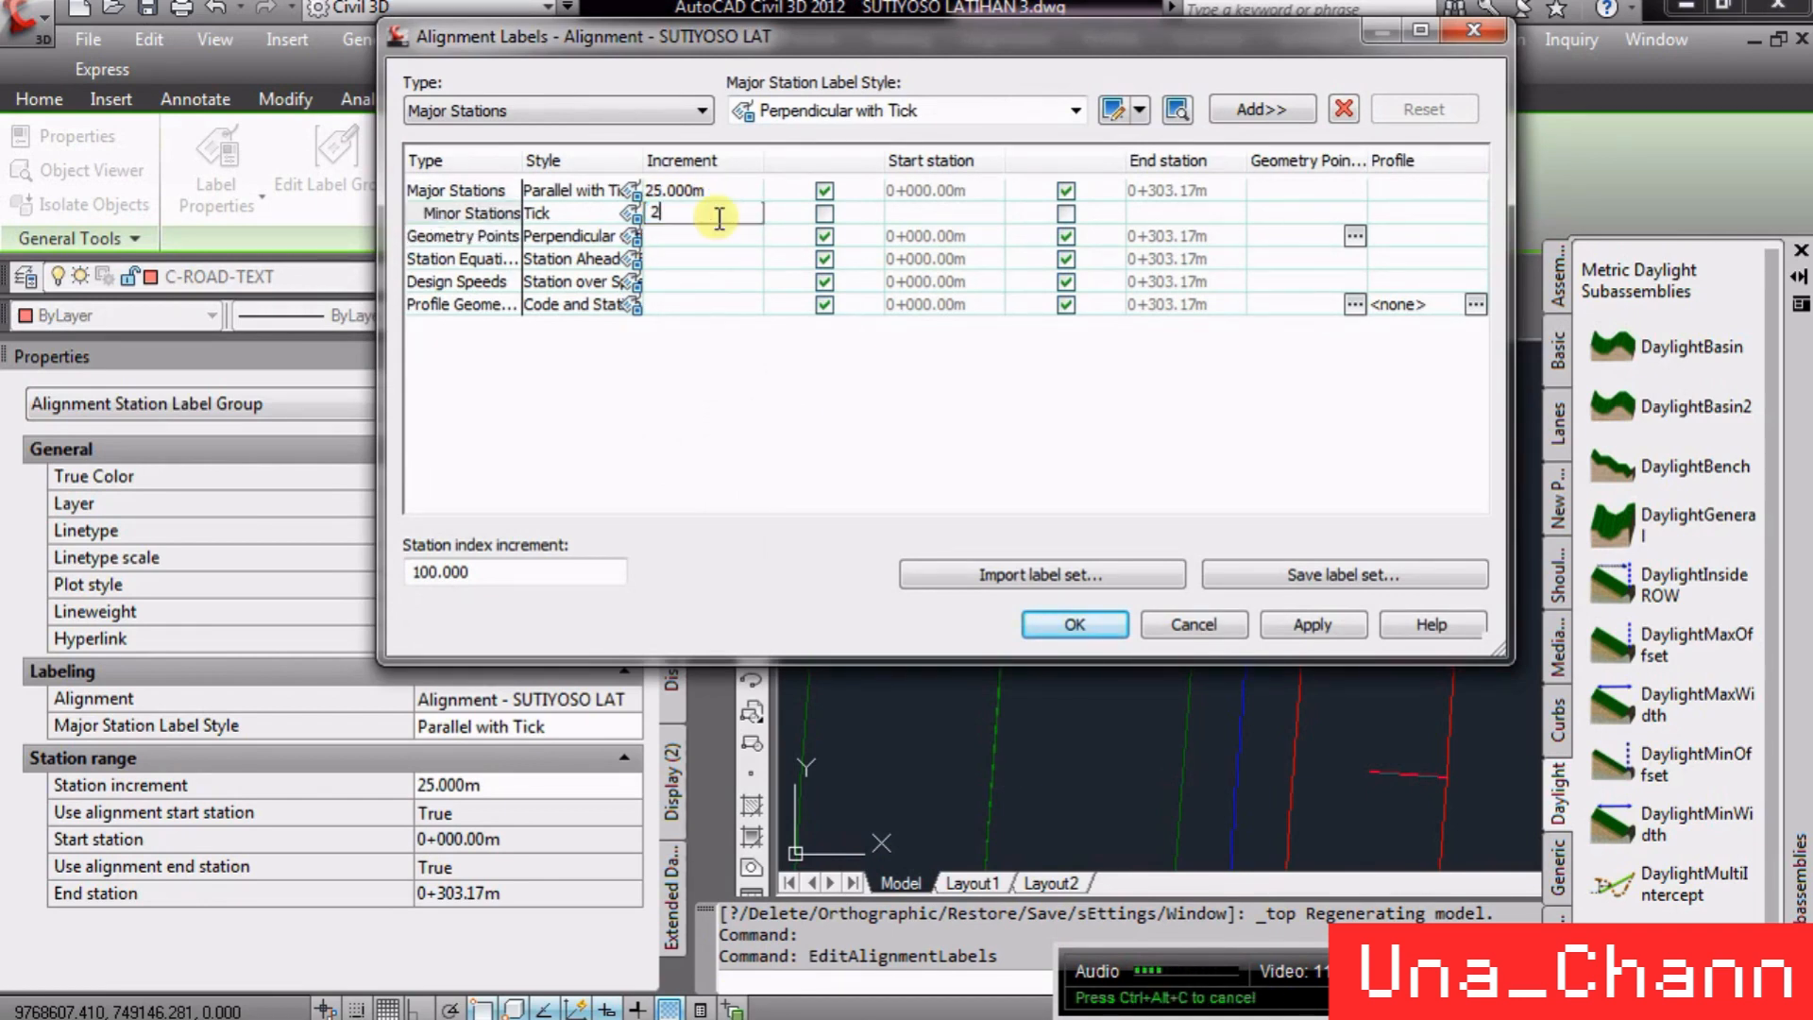
{"action": "left_click", "coordinate": [1067, 623]}
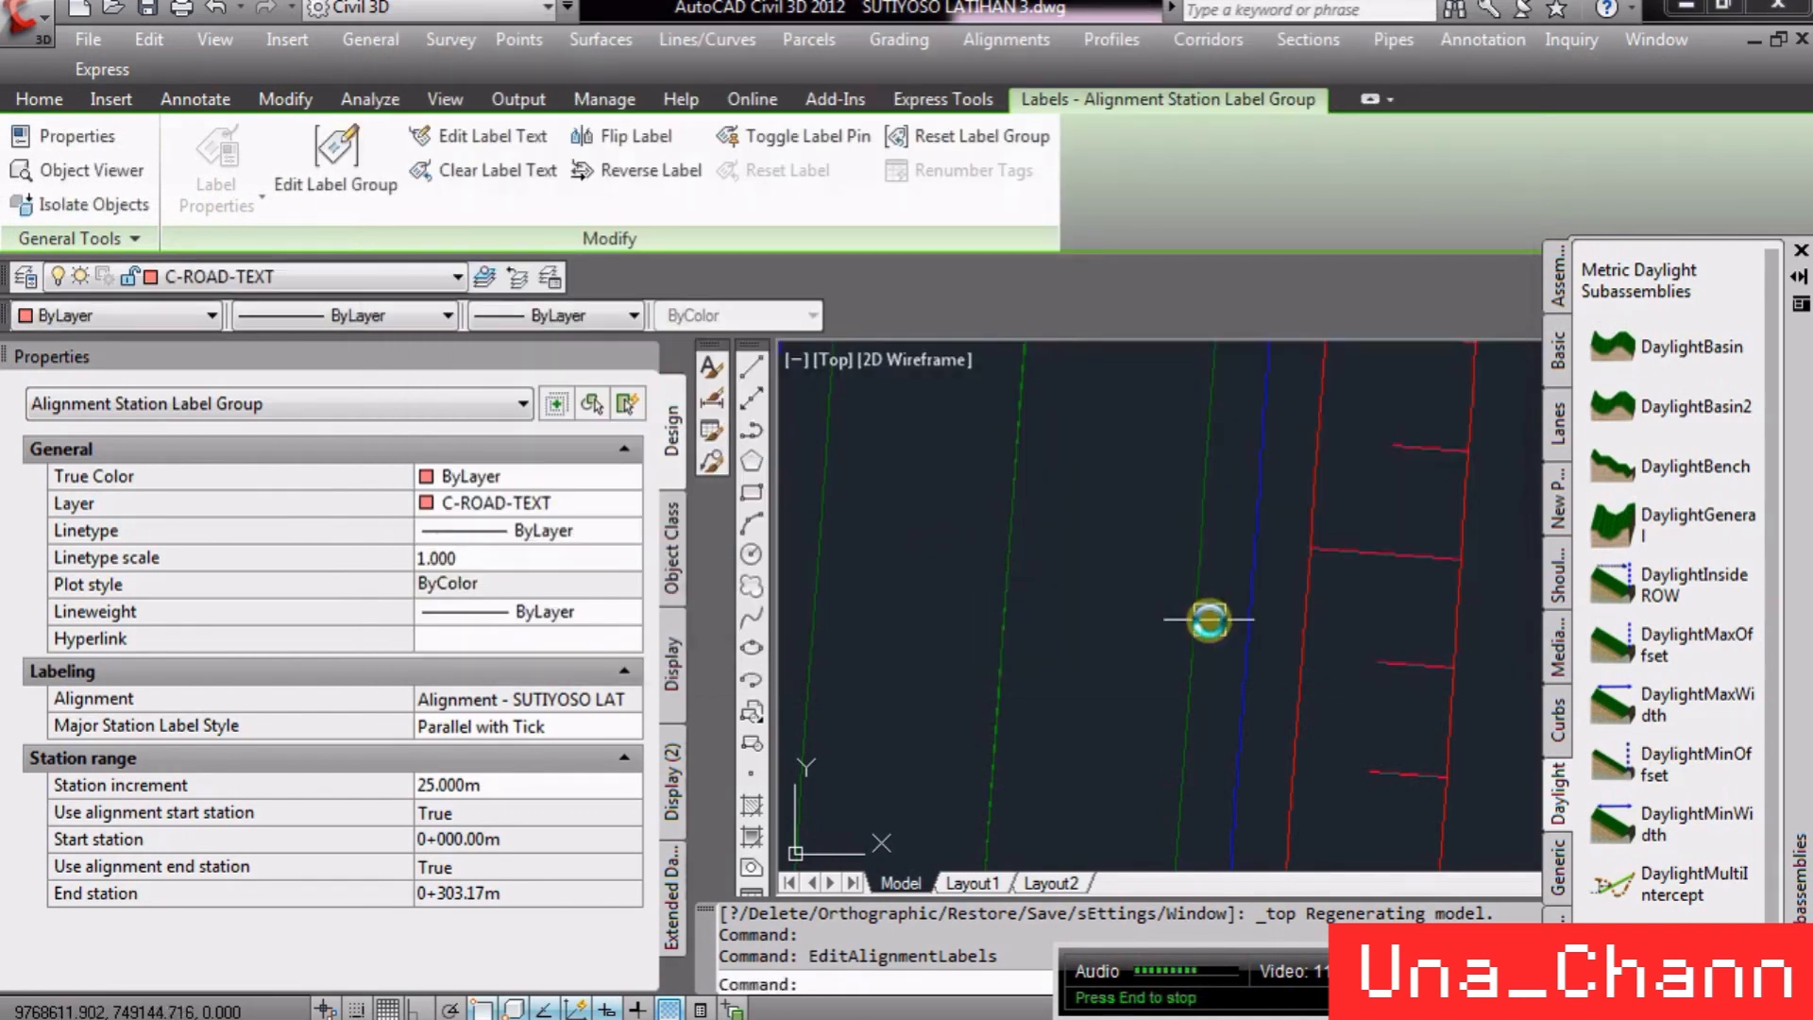
{"action": "scroll", "coordinate": [1052, 793], "scroll_direction": "up", "scroll_amount": 2}
{"action": "scroll", "coordinate": [1067, 767], "scroll_direction": "down", "scroll_amount": 5}
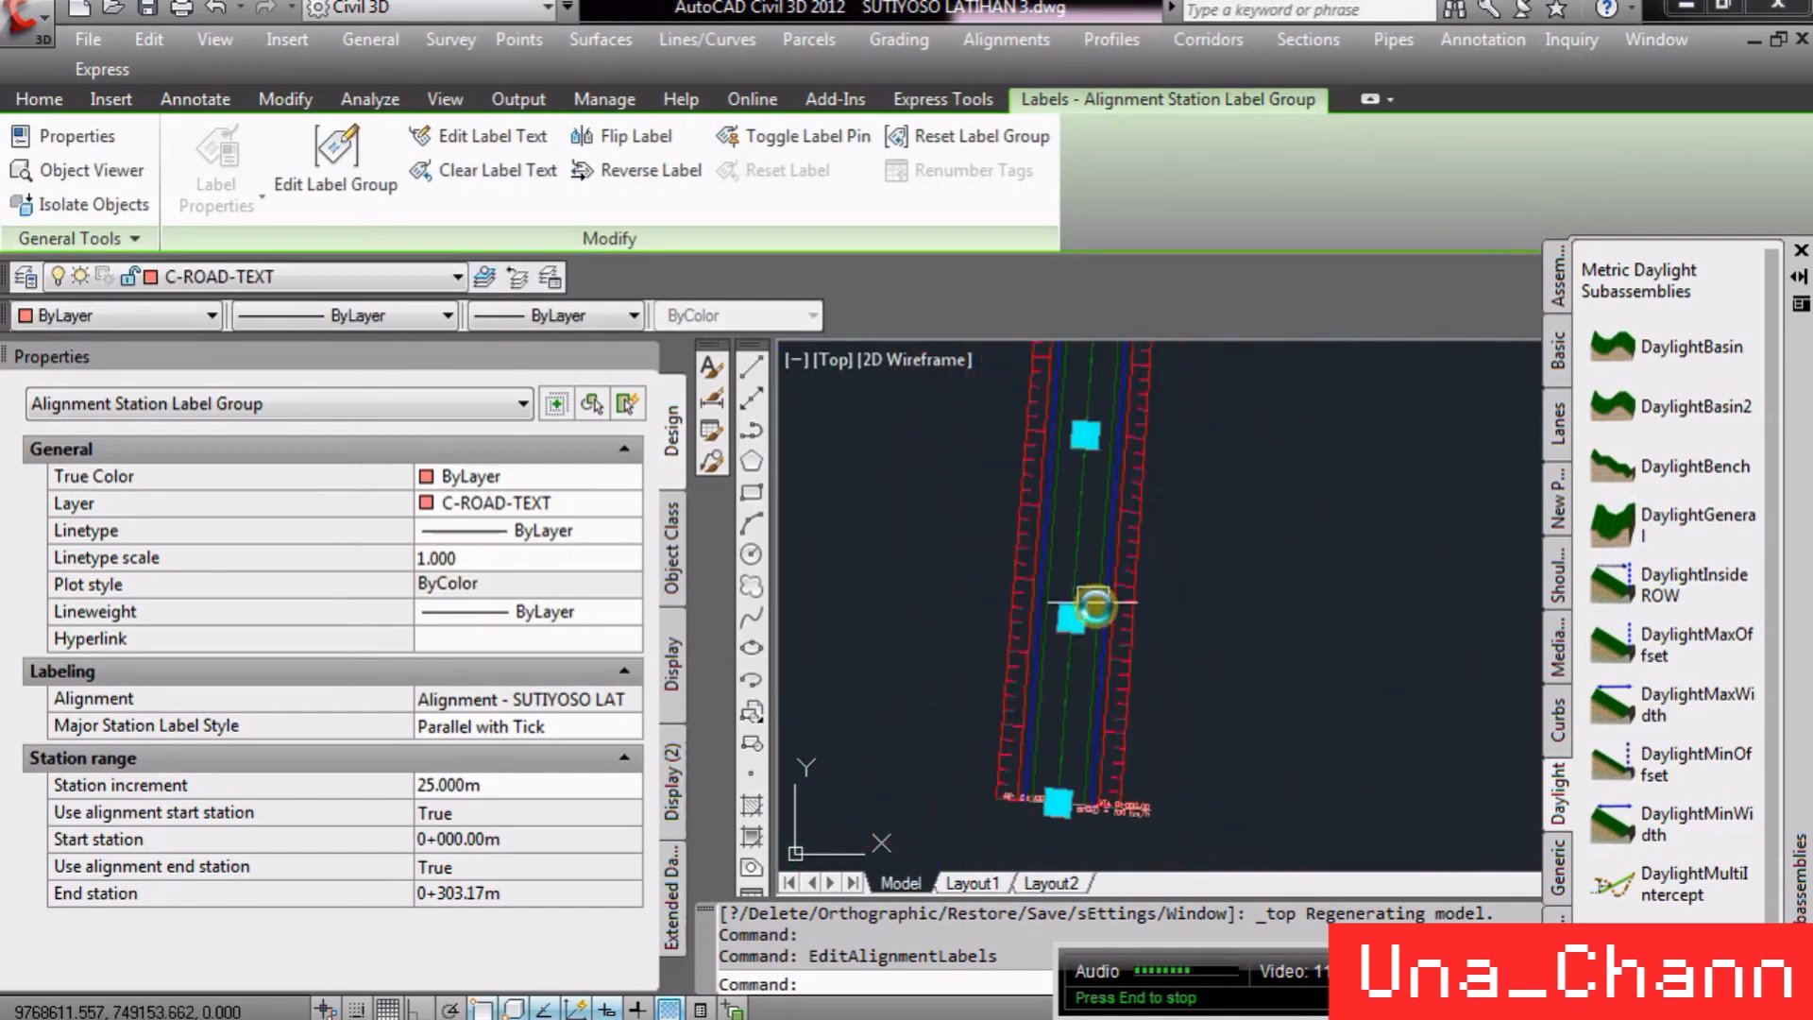
{"action": "scroll", "coordinate": [1081, 666], "scroll_direction": "up", "scroll_amount": 8}
{"action": "scroll", "coordinate": [1078, 794], "scroll_direction": "down", "scroll_amount": 3}
{"action": "scroll", "coordinate": [1136, 513], "scroll_direction": "down", "scroll_amount": 2}
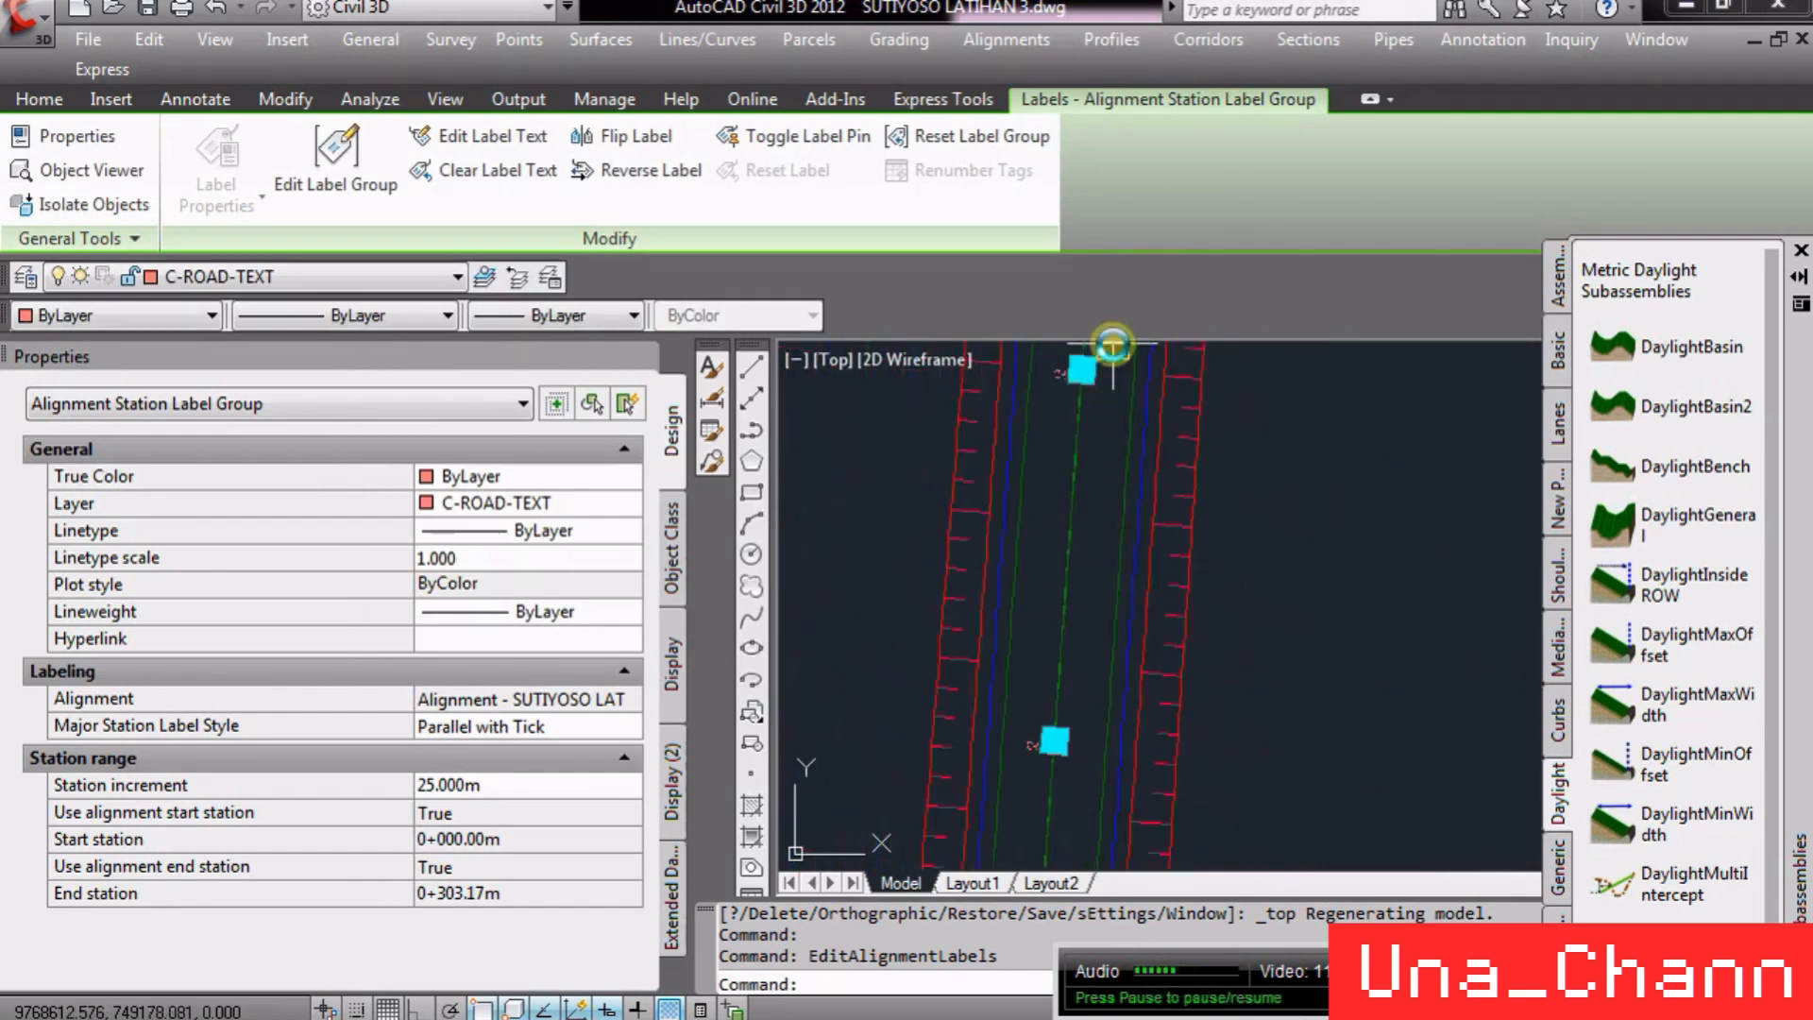
{"action": "scroll", "coordinate": [1113, 466], "scroll_direction": "down", "scroll_amount": 2}
{"action": "key", "text": "Escape"}
{"action": "scroll", "coordinate": [1053, 491], "scroll_direction": "up", "scroll_amount": 2}
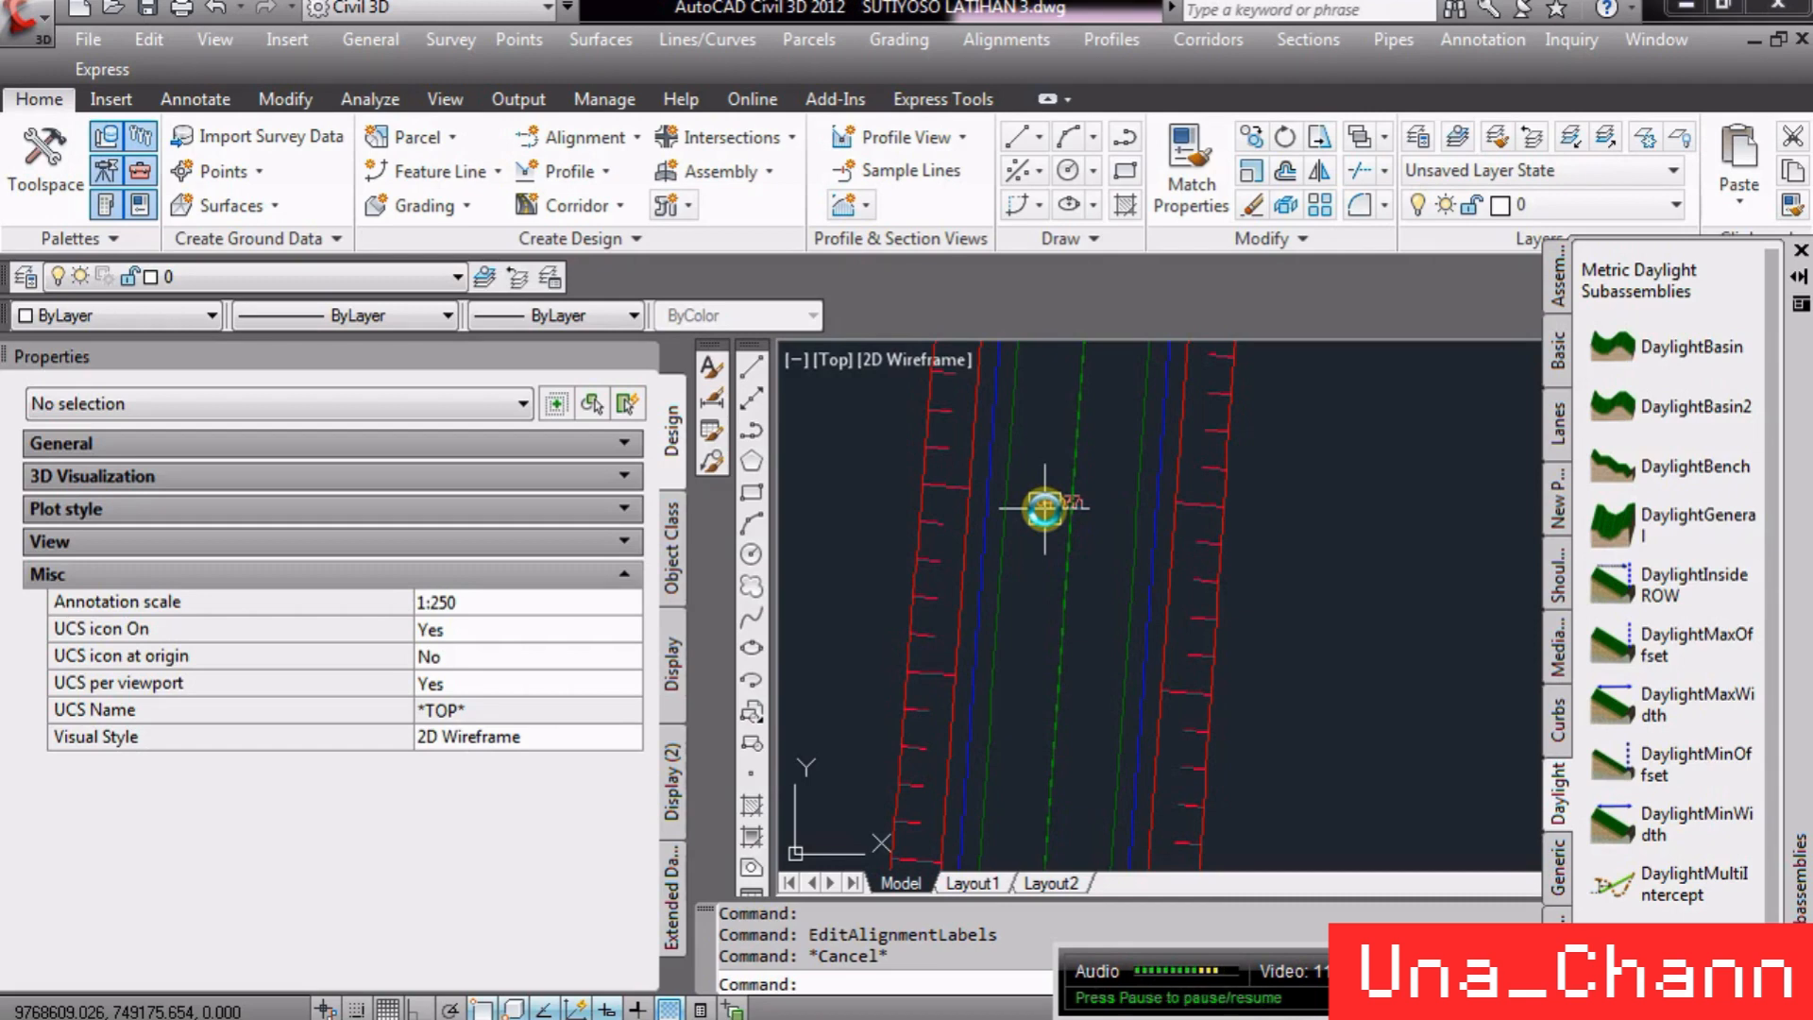
- Save the drawing
{"action": "left_click", "coordinate": [83, 42]}
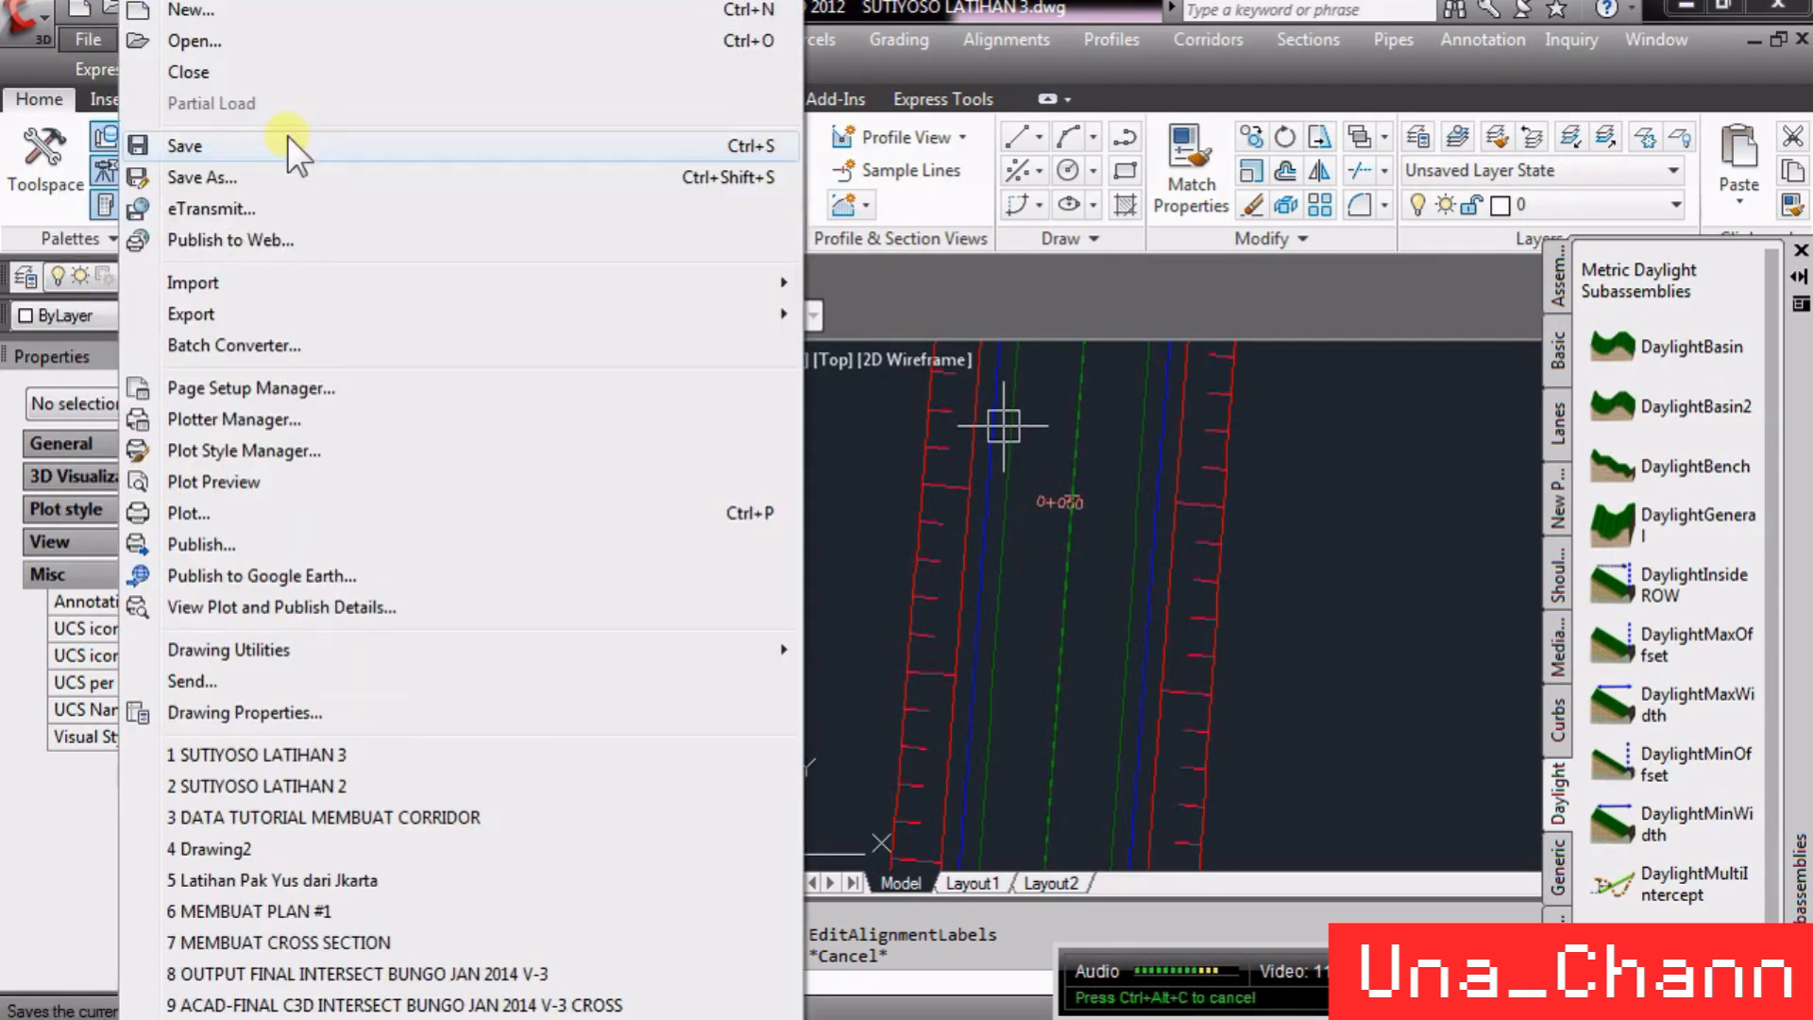
{"action": "mouse_move", "coordinate": [239, 319]}
{"action": "mouse_move", "coordinate": [904, 319]}
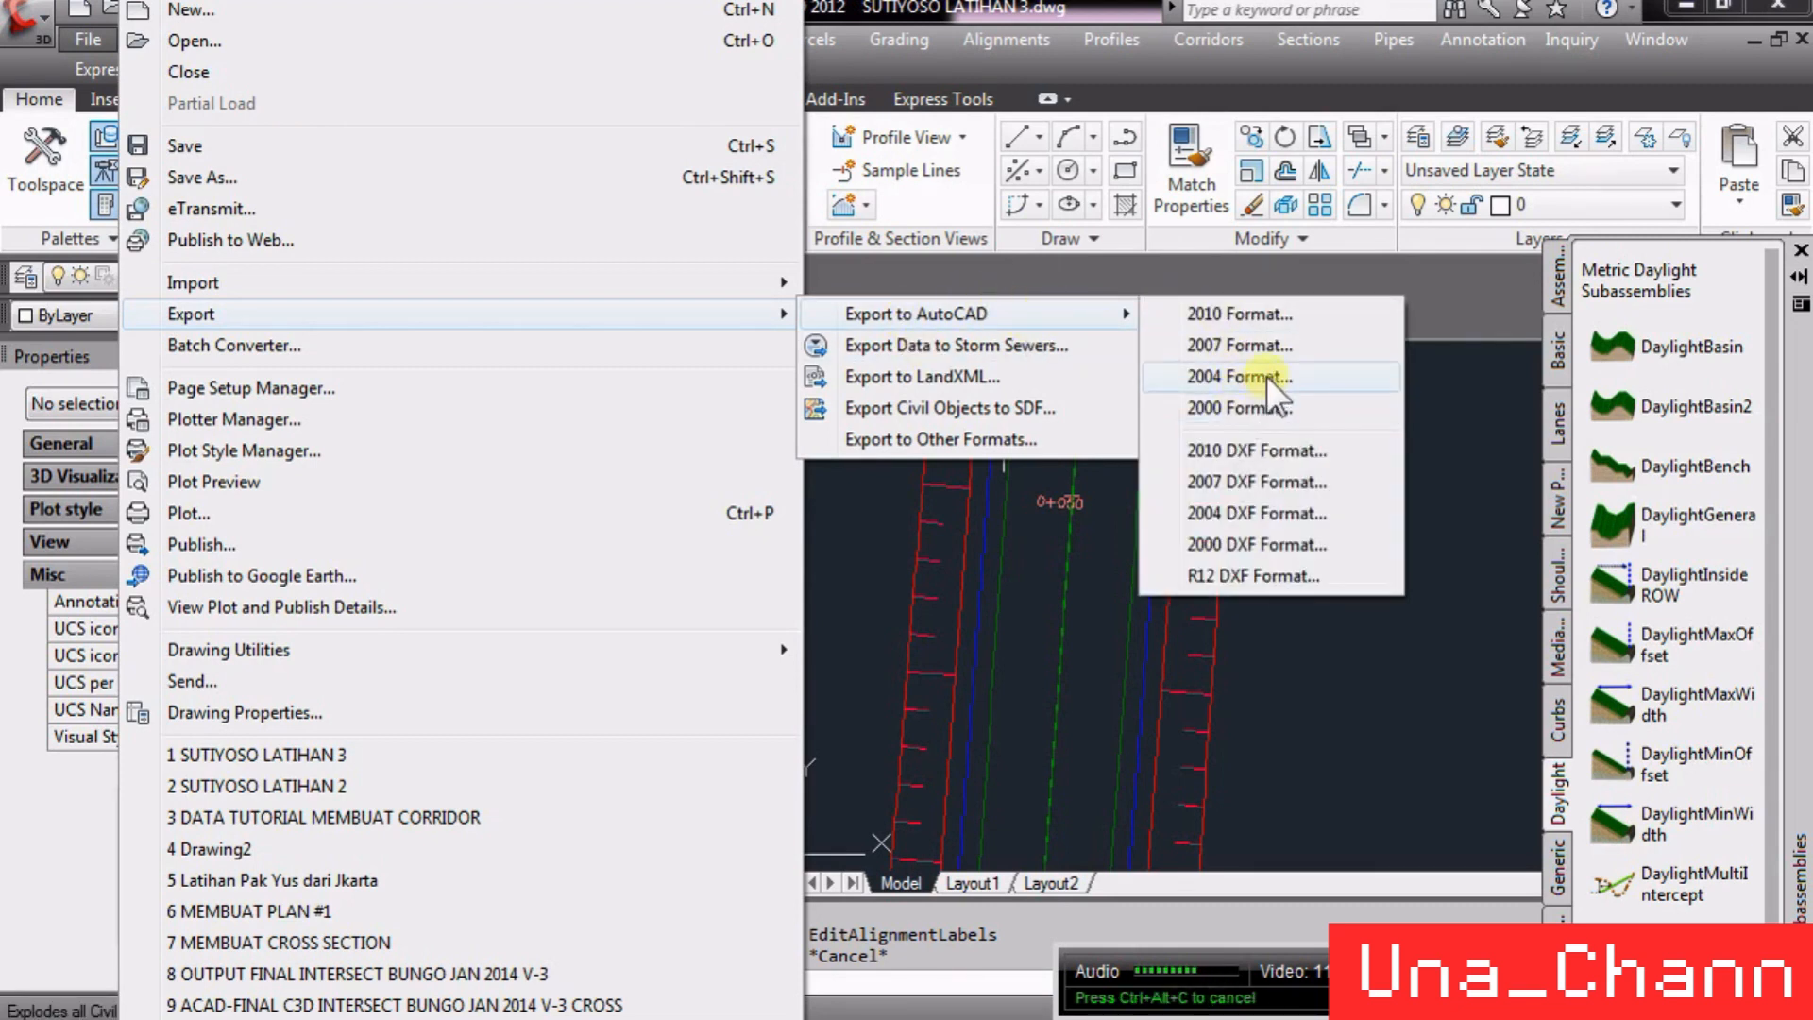
{"action": "left_click", "coordinate": [1375, 733]}
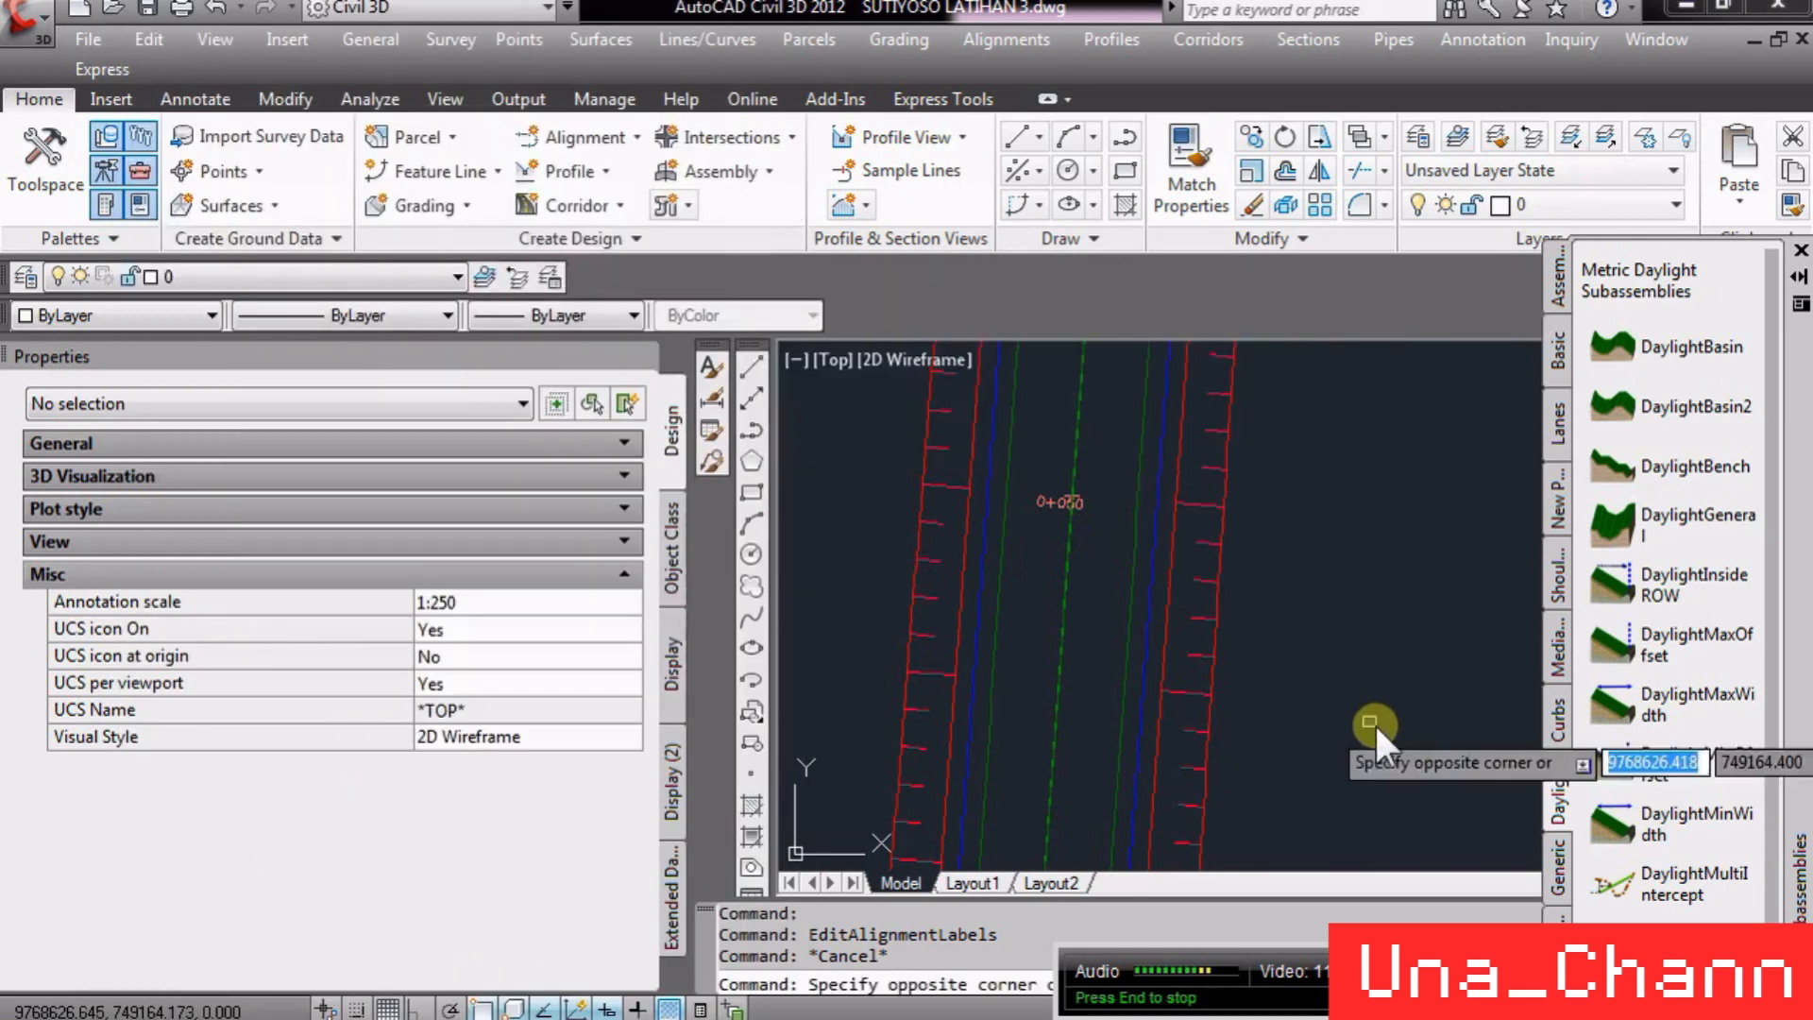
{"action": "left_click", "coordinate": [1374, 722]}
{"action": "scroll", "coordinate": [1039, 714], "scroll_direction": "down", "scroll_amount": 6}
{"action": "scroll", "coordinate": [1039, 713], "scroll_direction": "down", "scroll_amount": 2}
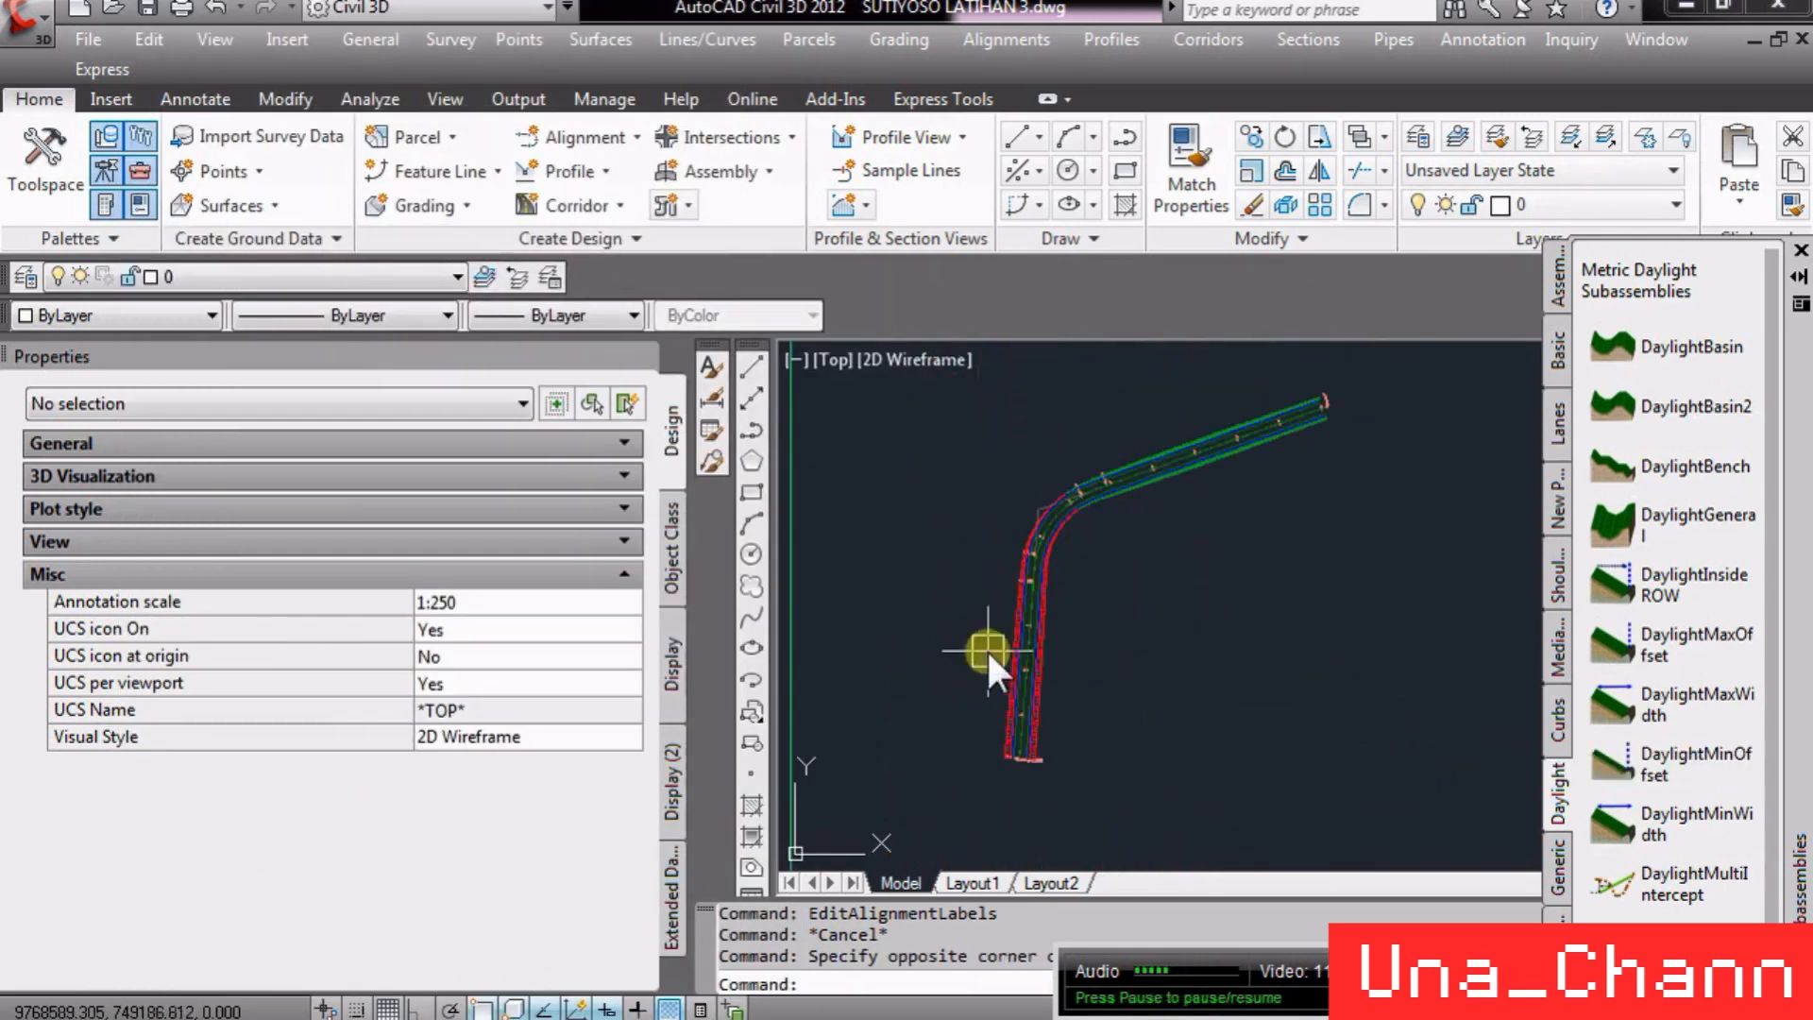
{"action": "left_click", "coordinate": [146, 9]}
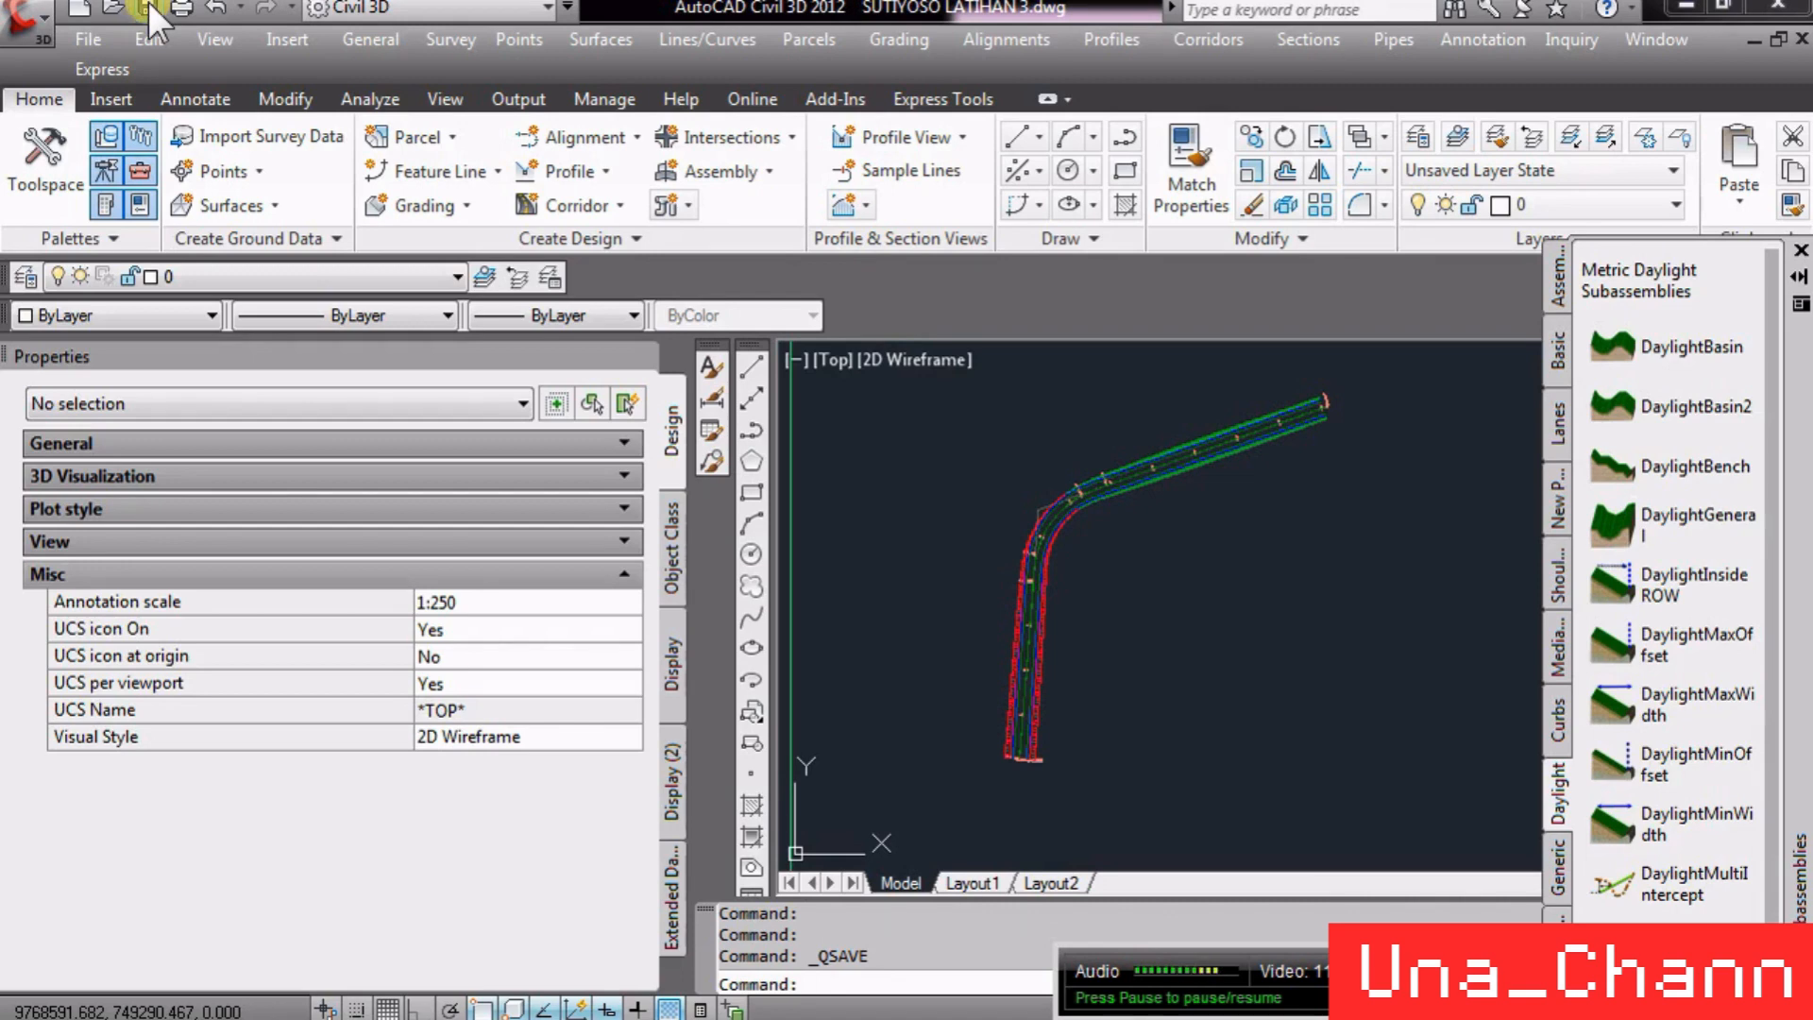
{"action": "scroll", "coordinate": [879, 507], "scroll_direction": "down", "scroll_amount": 8}
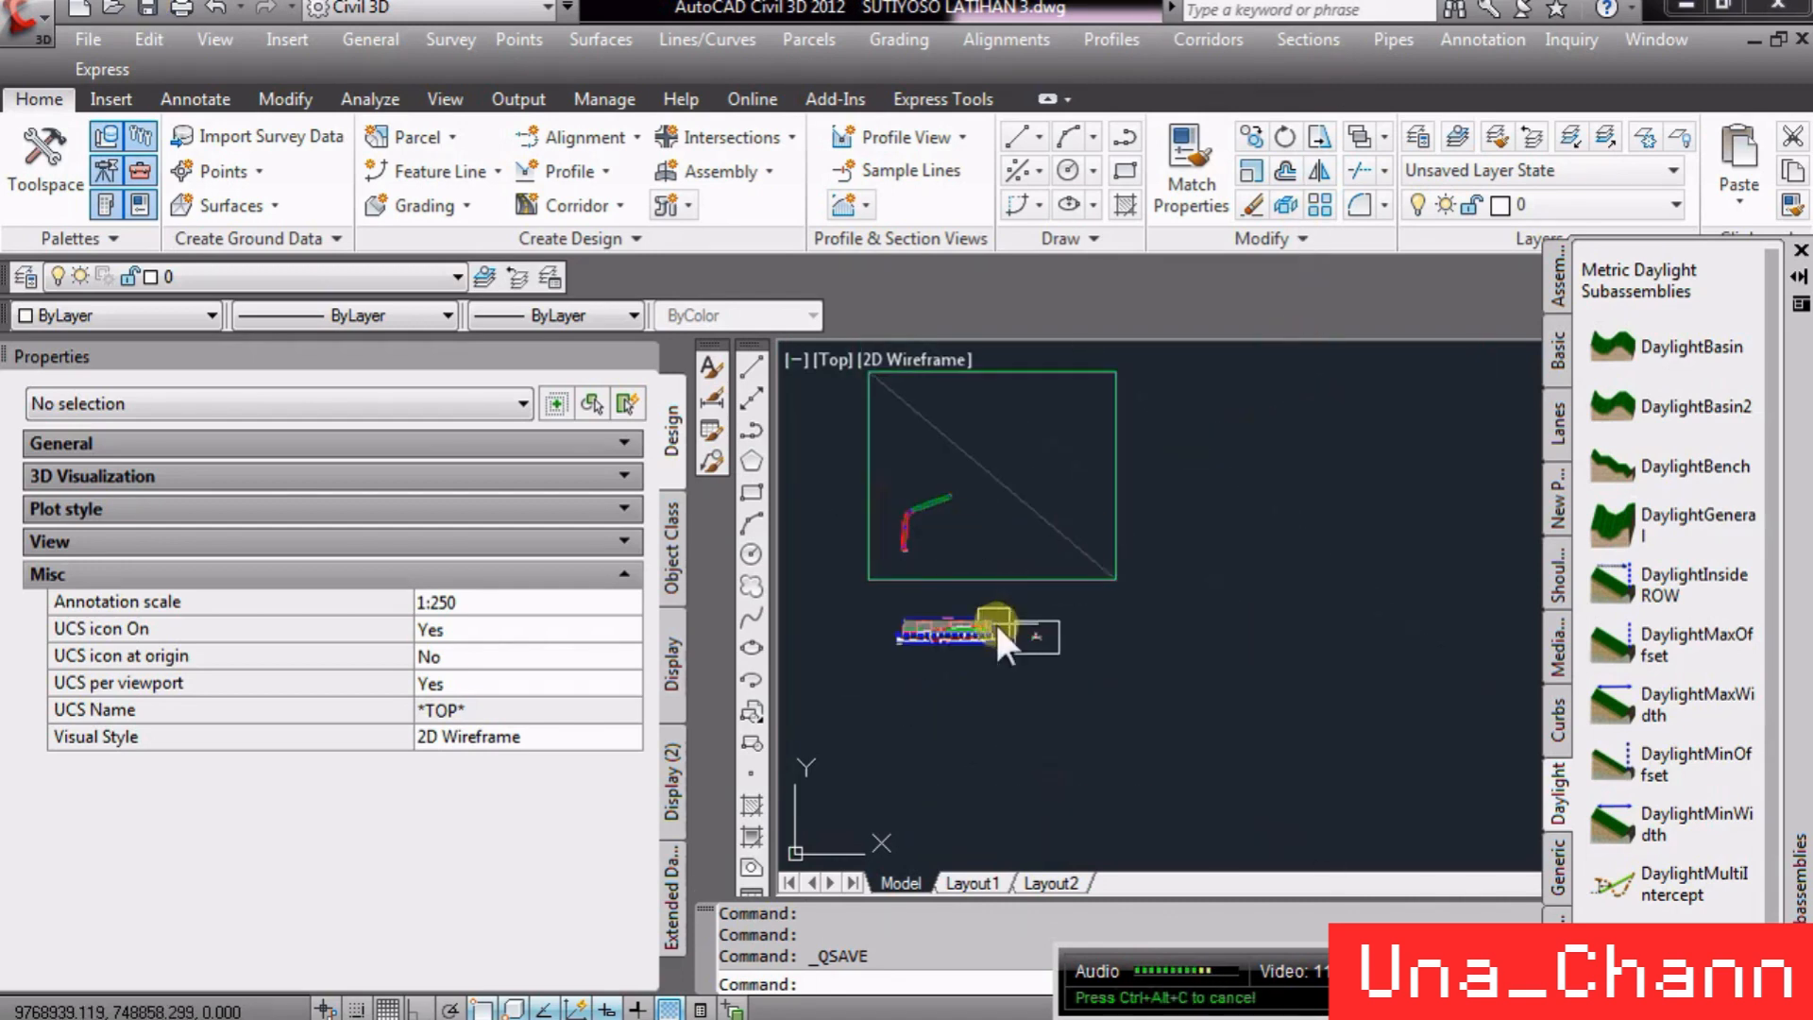
{"action": "scroll", "coordinate": [994, 621], "scroll_direction": "up", "scroll_amount": 6}
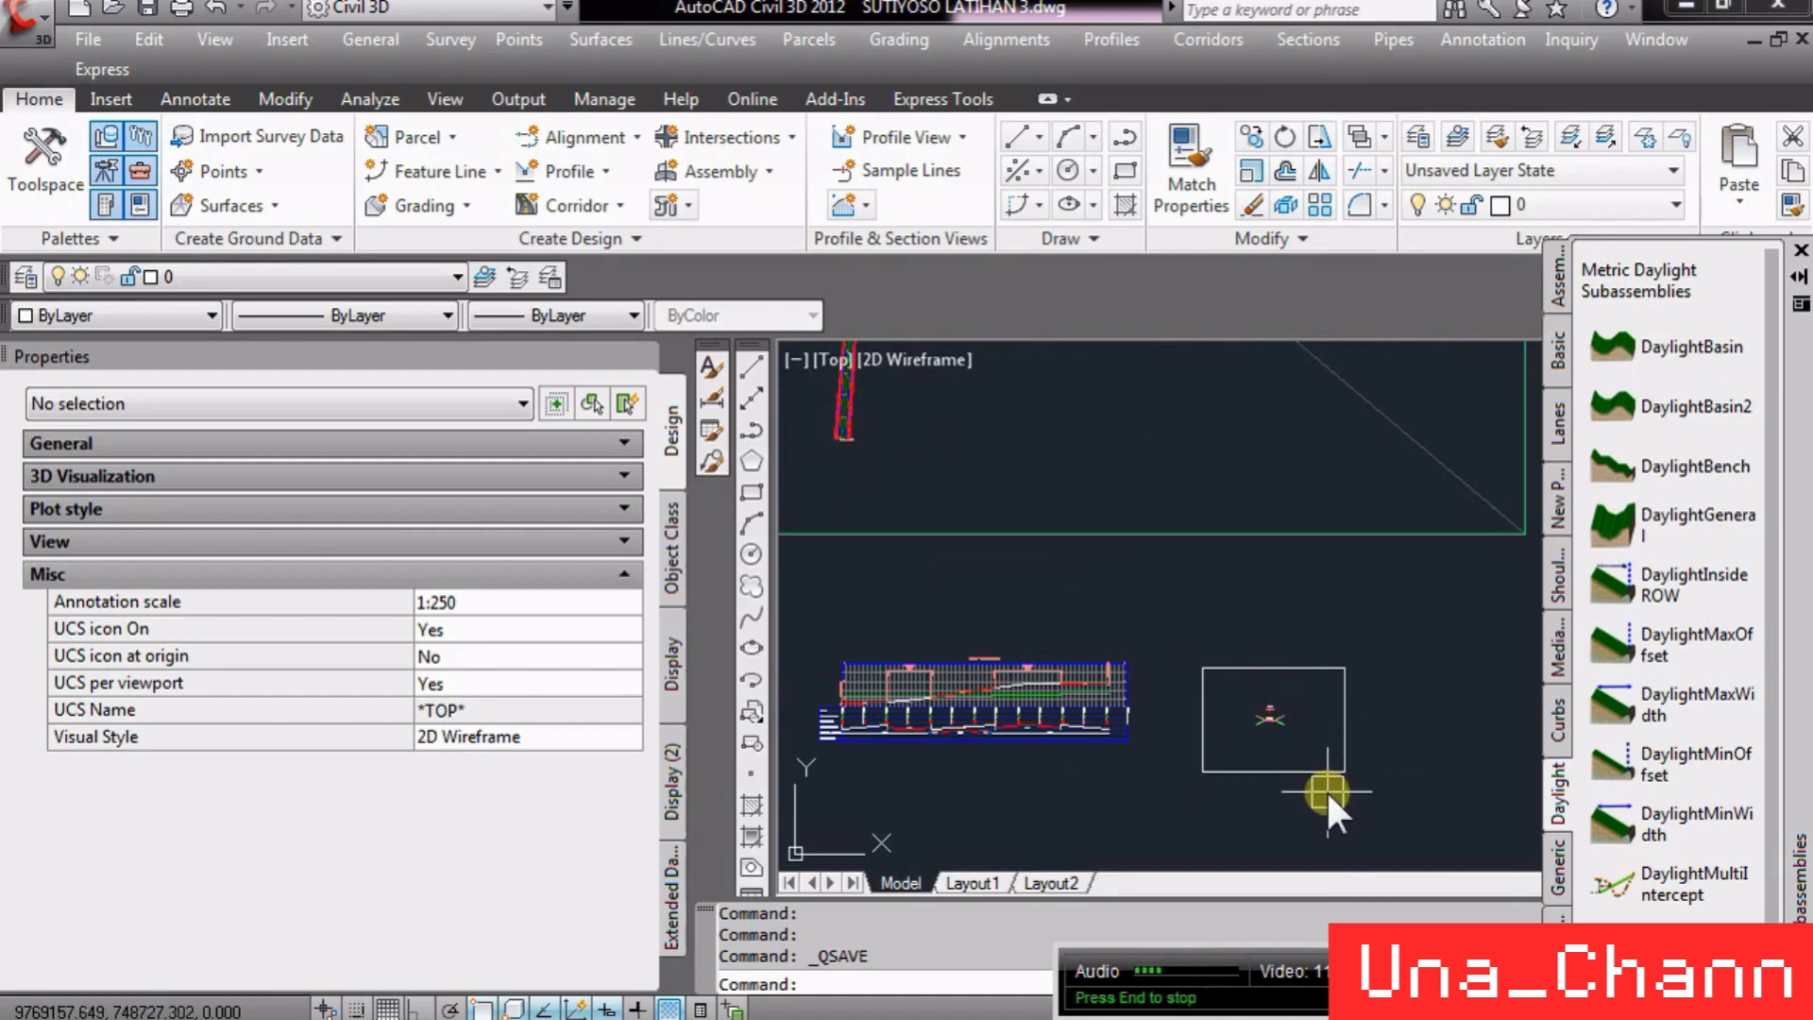
{"action": "scroll", "coordinate": [1321, 784], "scroll_direction": "down", "scroll_amount": 3}
{"action": "scroll", "coordinate": [1024, 523], "scroll_direction": "up", "scroll_amount": 4}
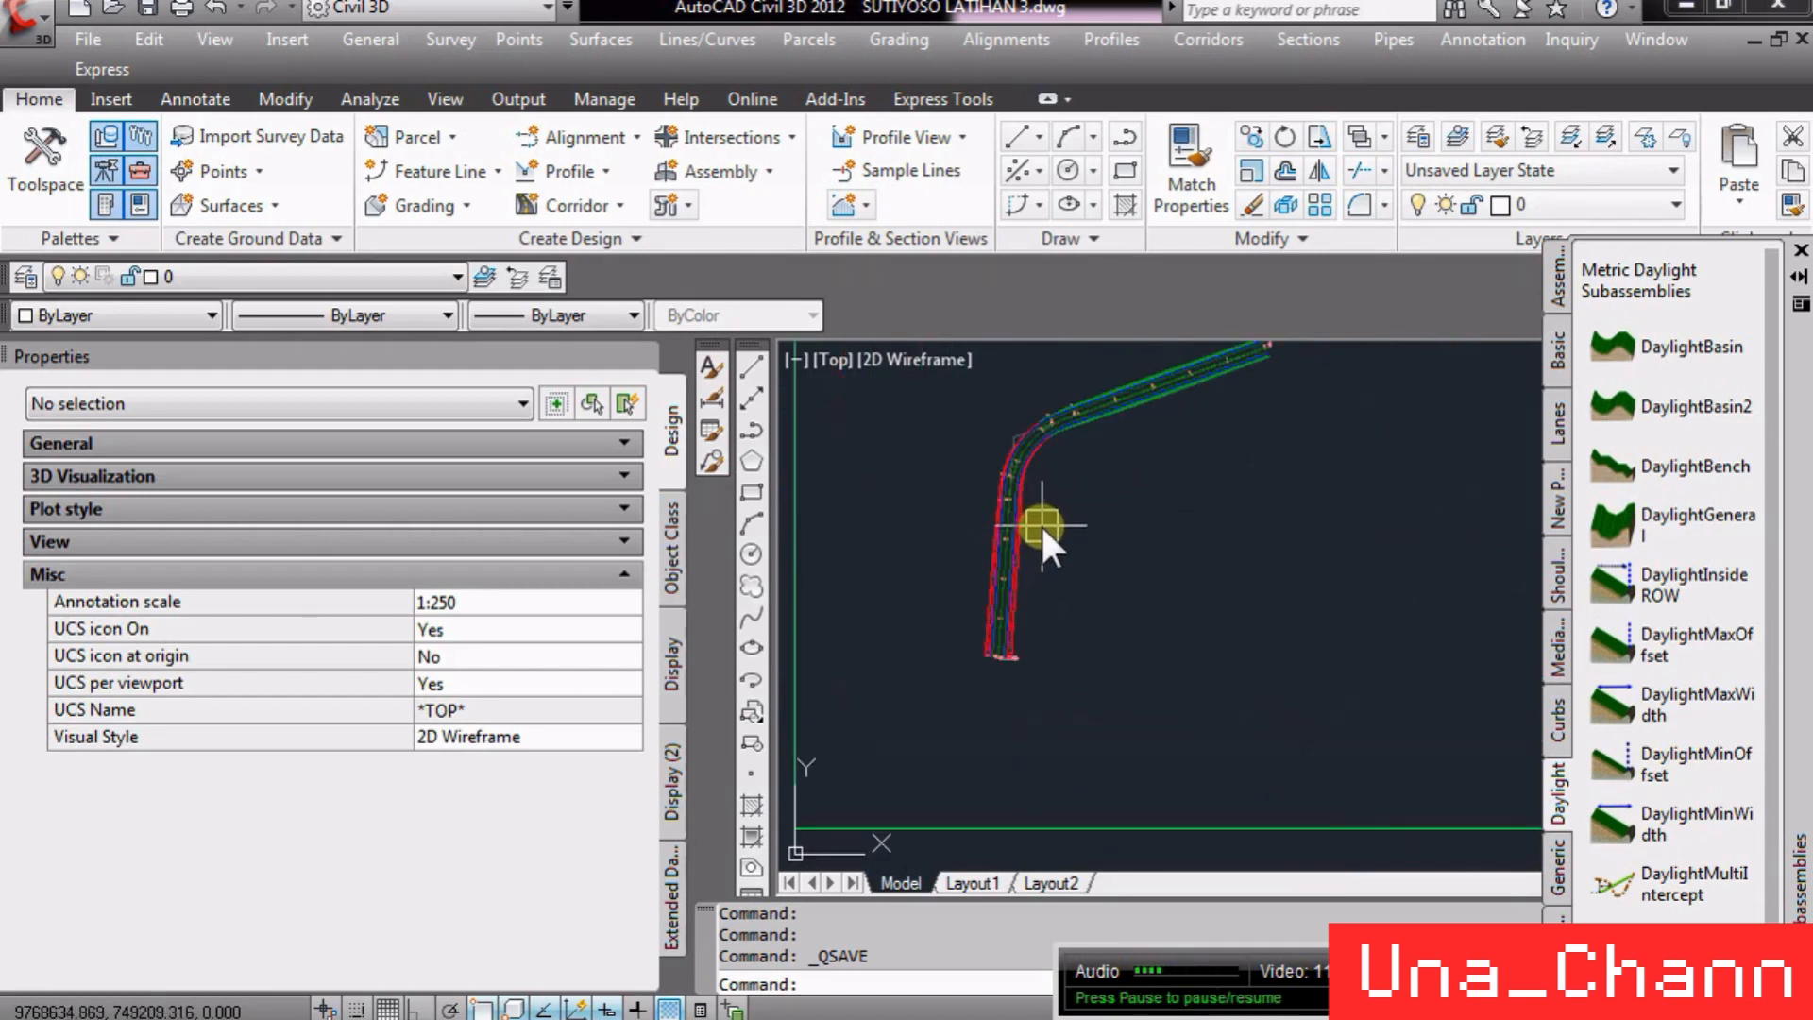
{"action": "scroll", "coordinate": [1039, 523], "scroll_direction": "down", "scroll_amount": 2}
{"action": "scroll", "coordinate": [957, 491], "scroll_direction": "down", "scroll_amount": 2}
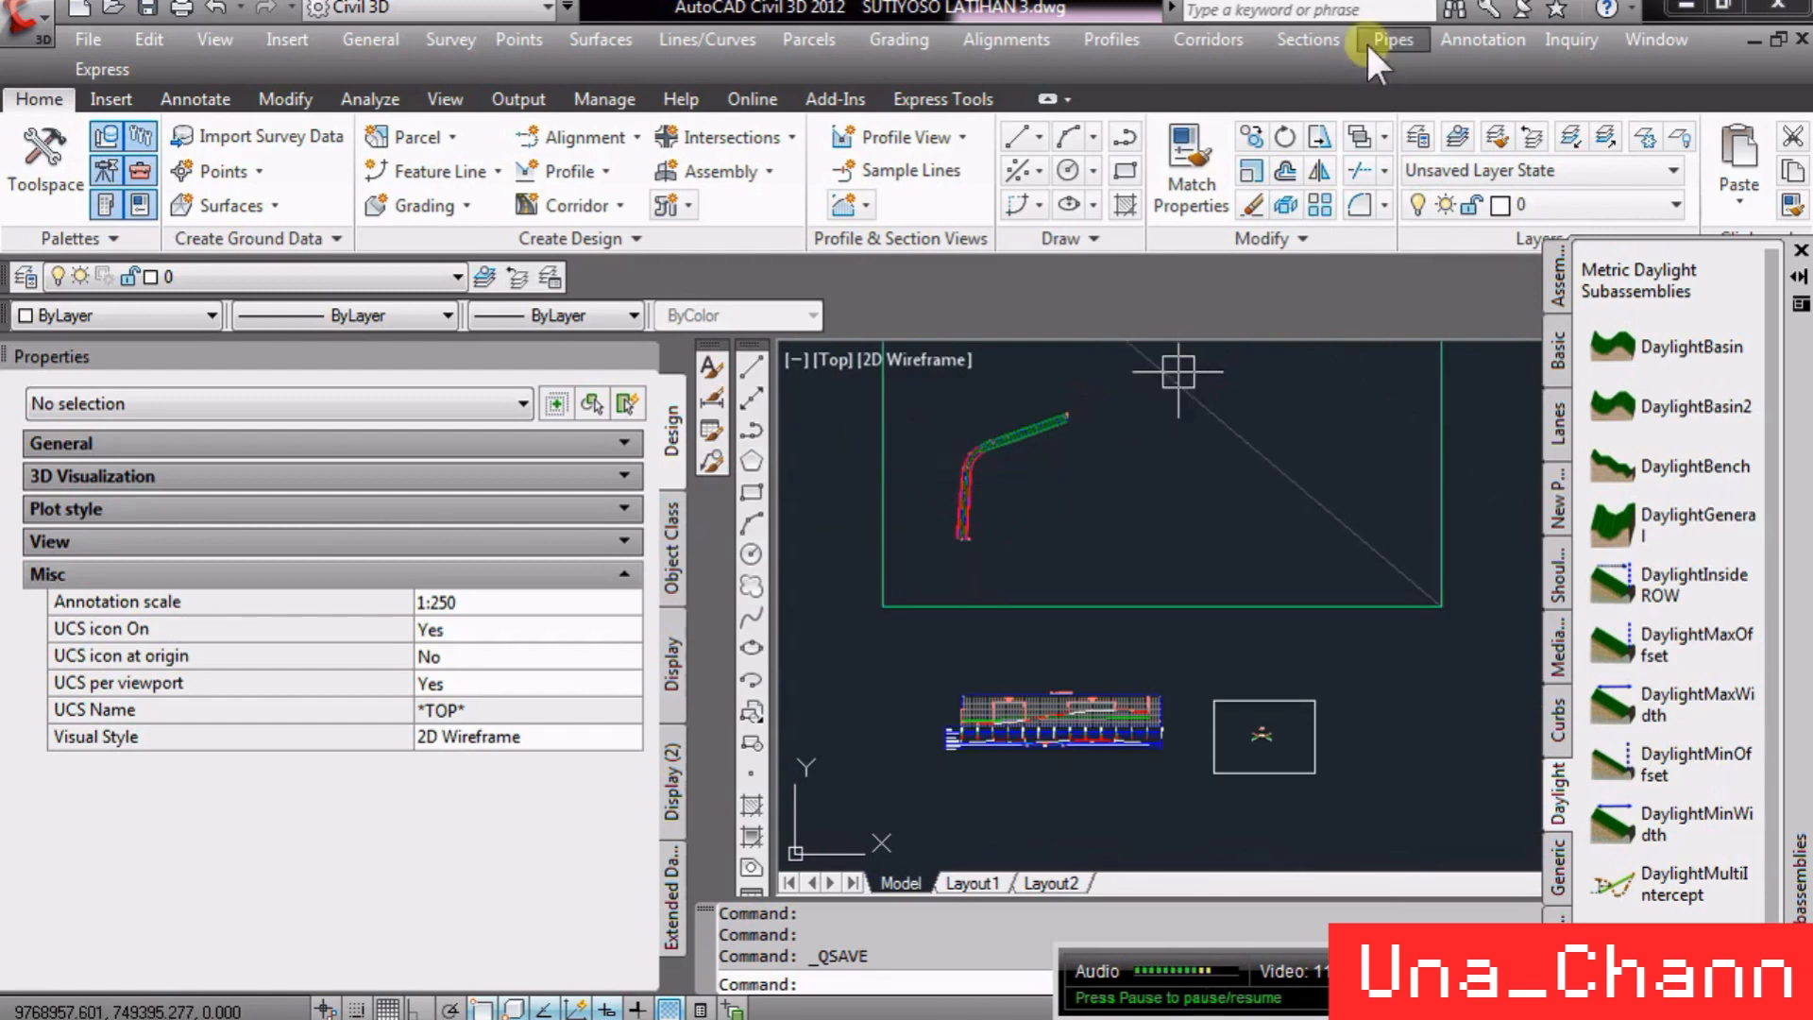
- Start creating sample lines and pick the alignment SUTIYOSO LAT from the list
{"action": "left_click", "coordinate": [1320, 36]}
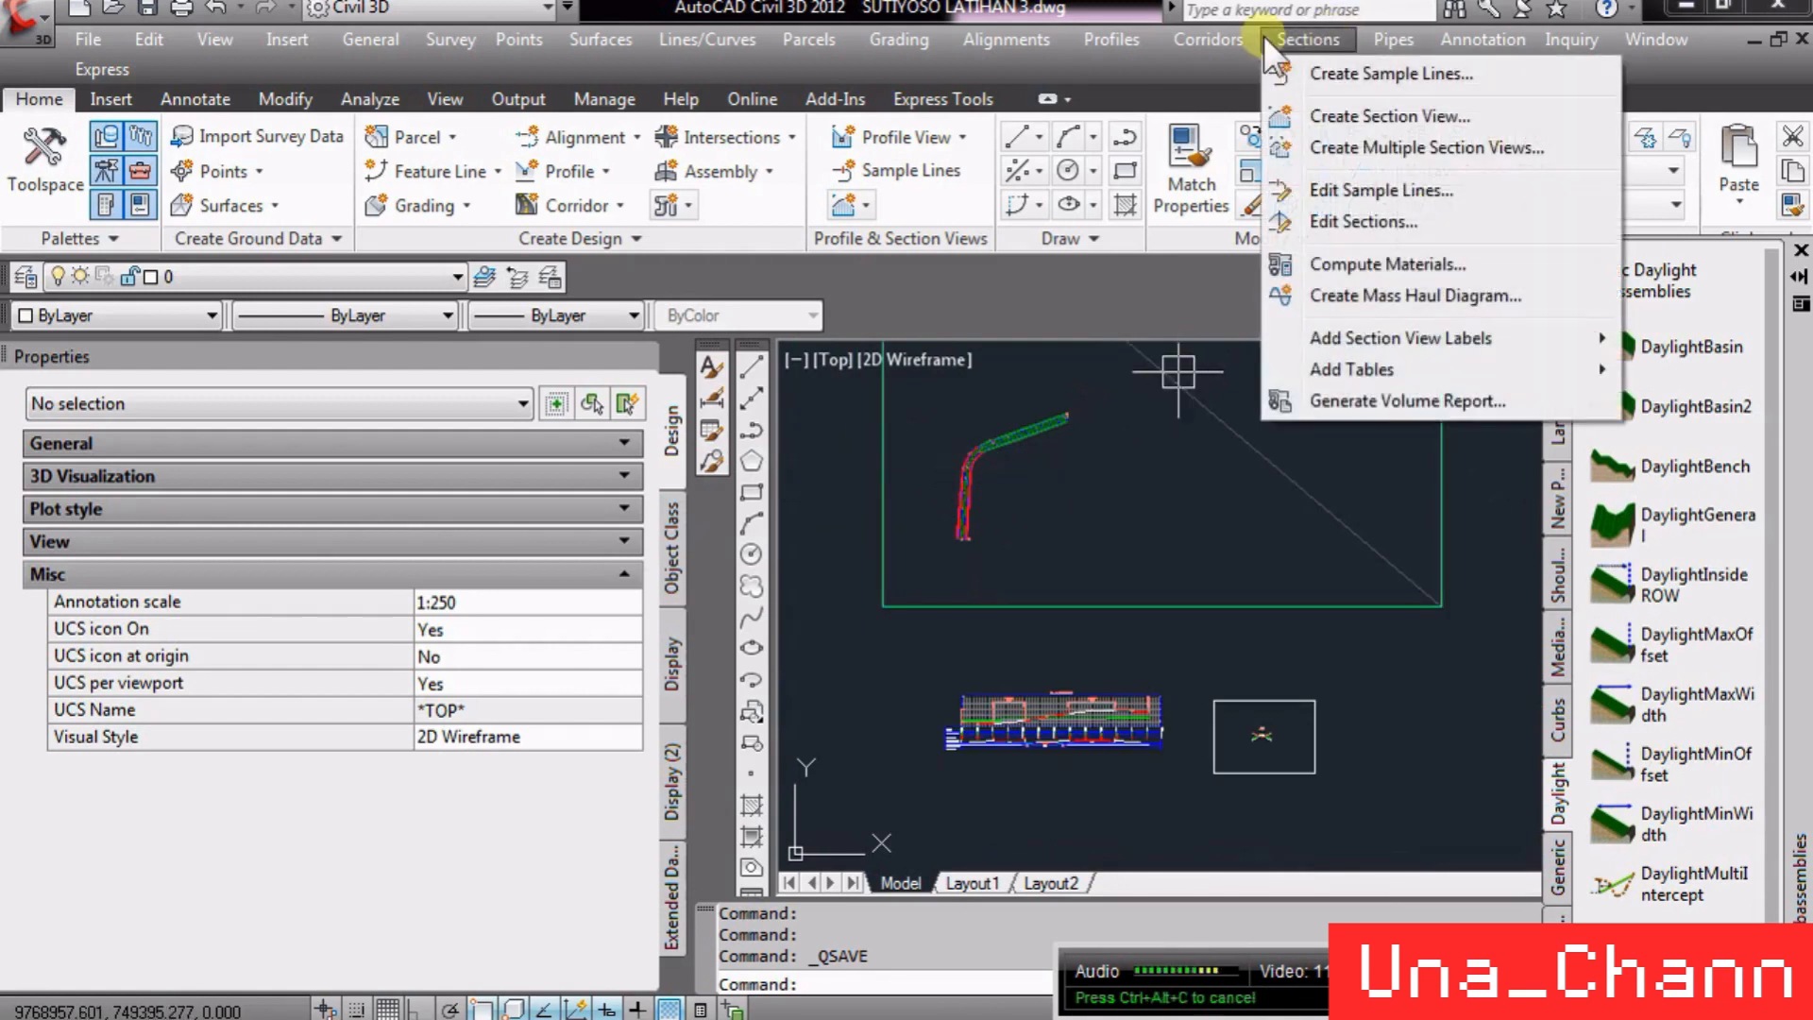
{"action": "left_click", "coordinate": [1369, 72]}
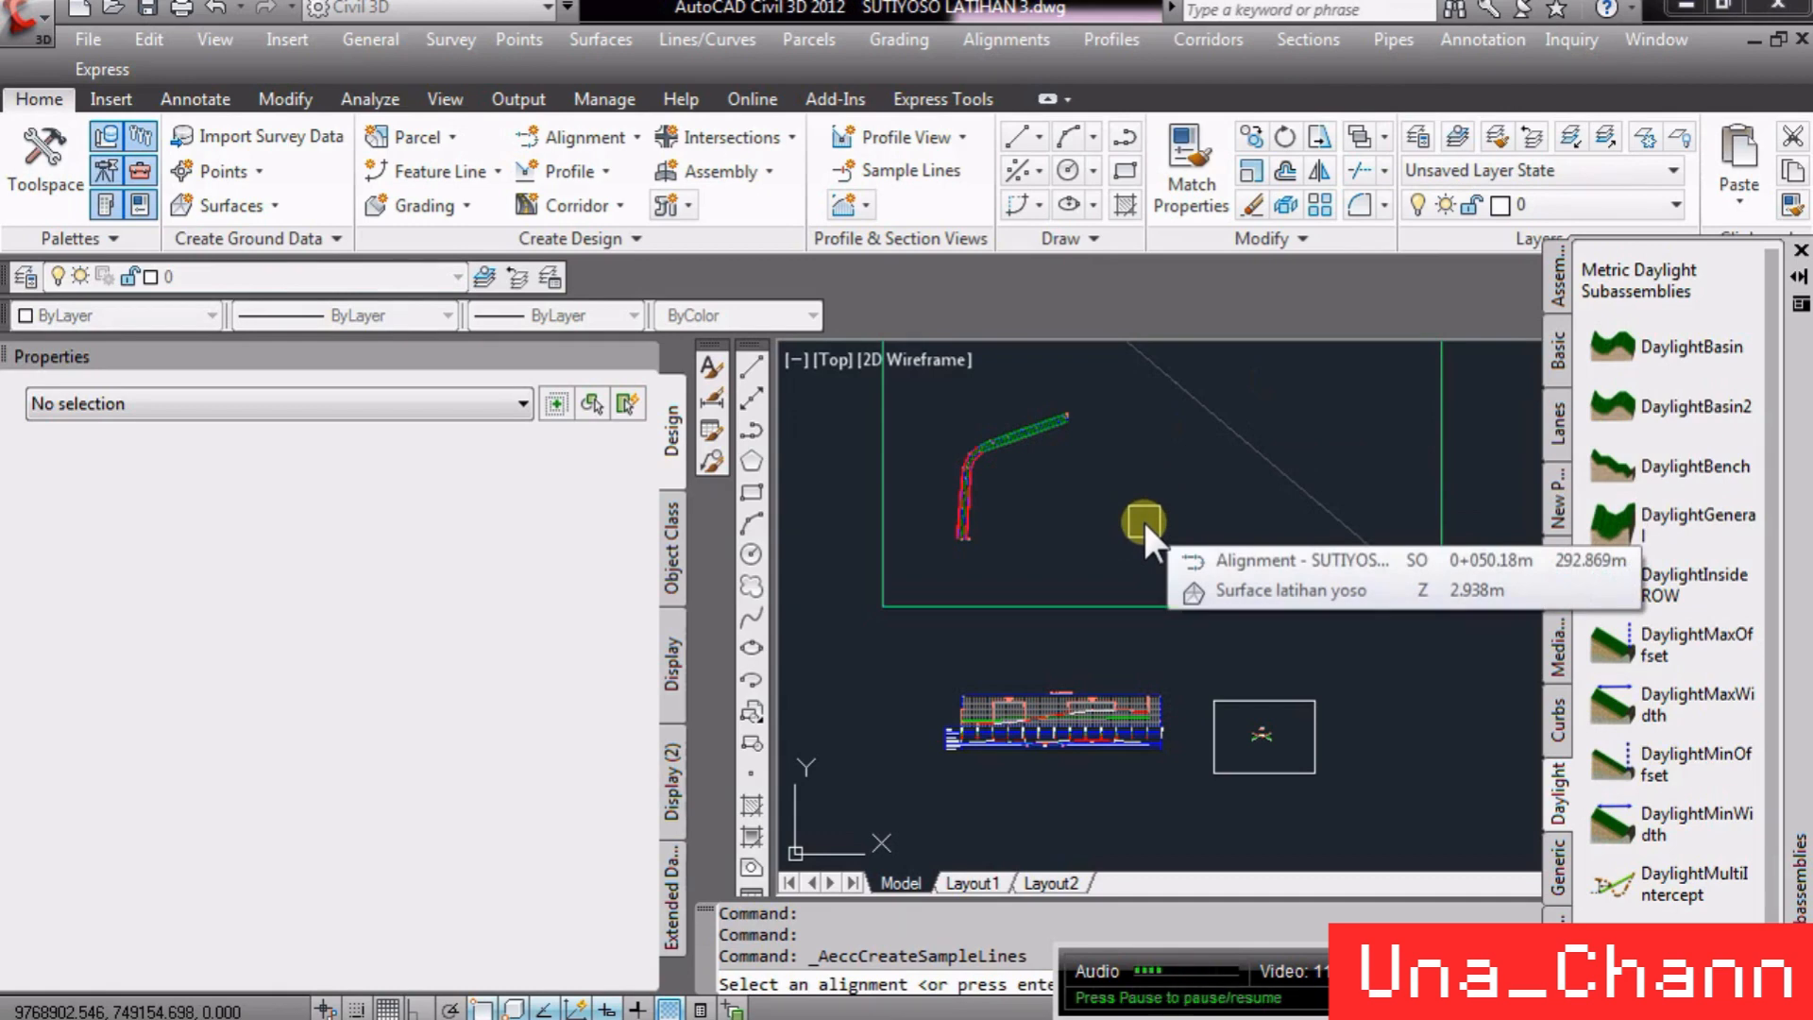
{"action": "key", "text": "Return"}
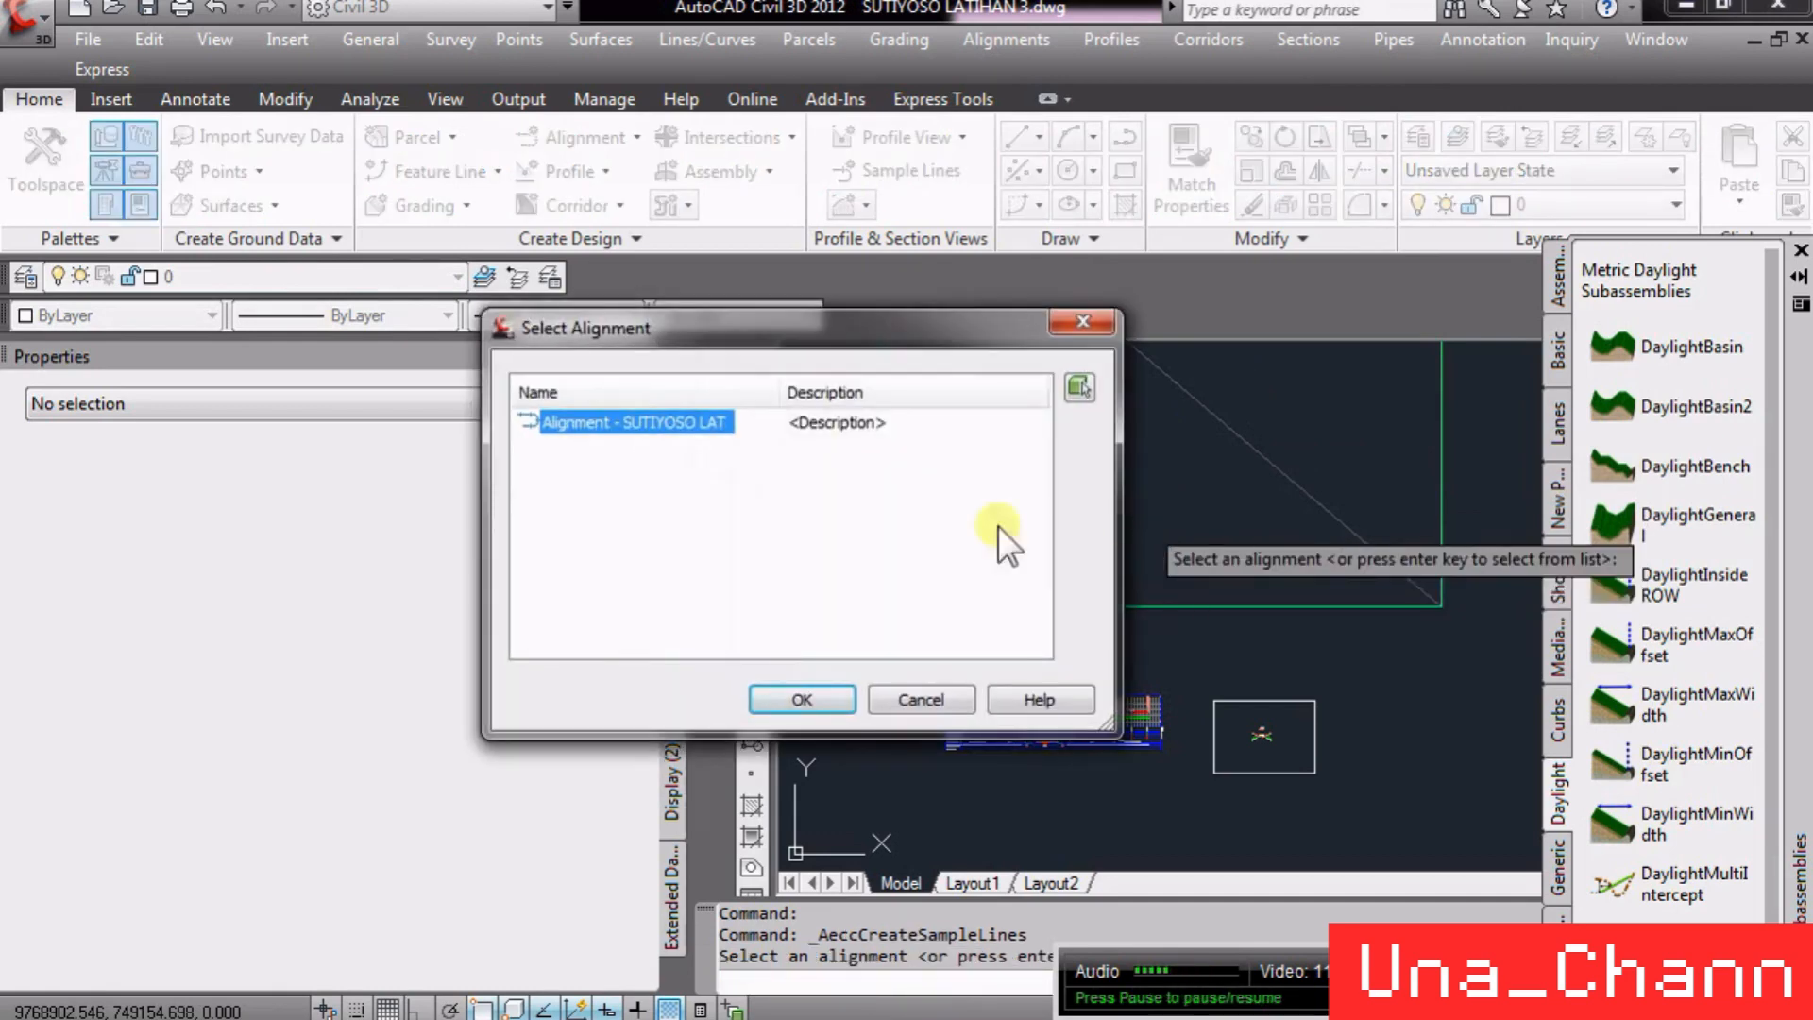
{"action": "left_click", "coordinate": [784, 683]}
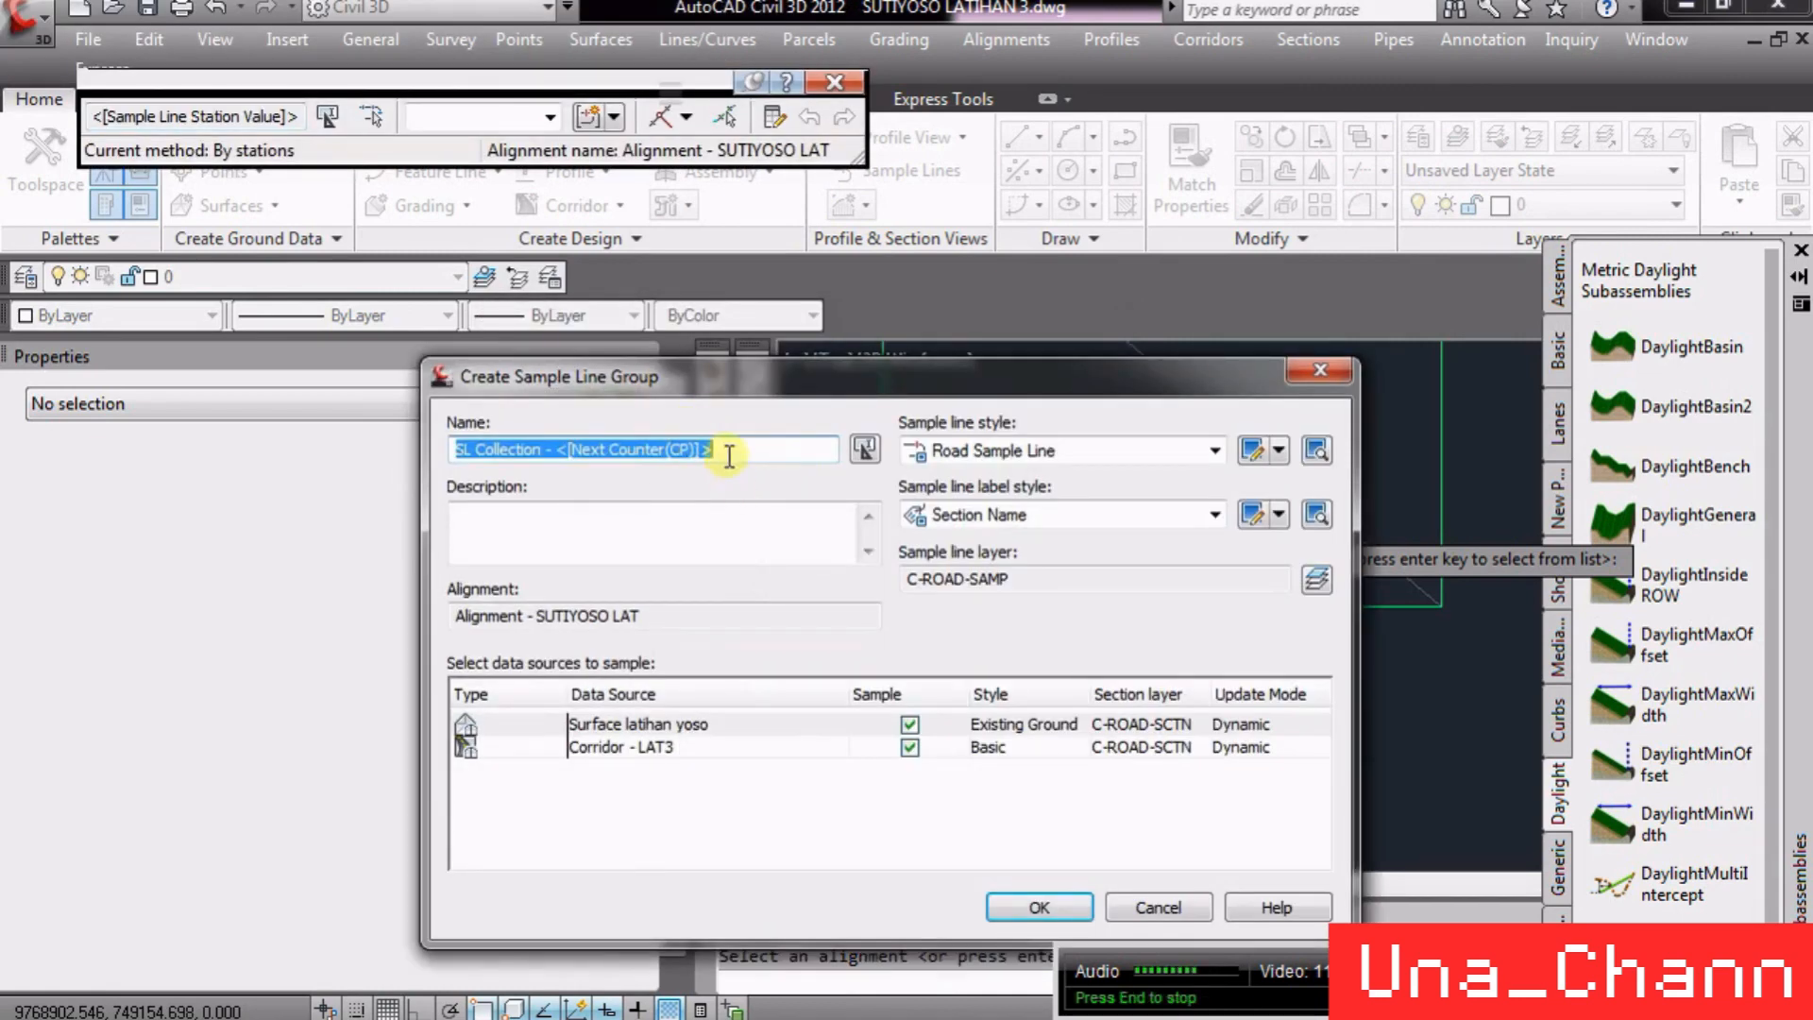
- Name the sample line group SL Collection - PER 2 and accept the group settings
{"action": "left_click_drag", "start_coordinate": [723, 450], "coordinate": [555, 450]}
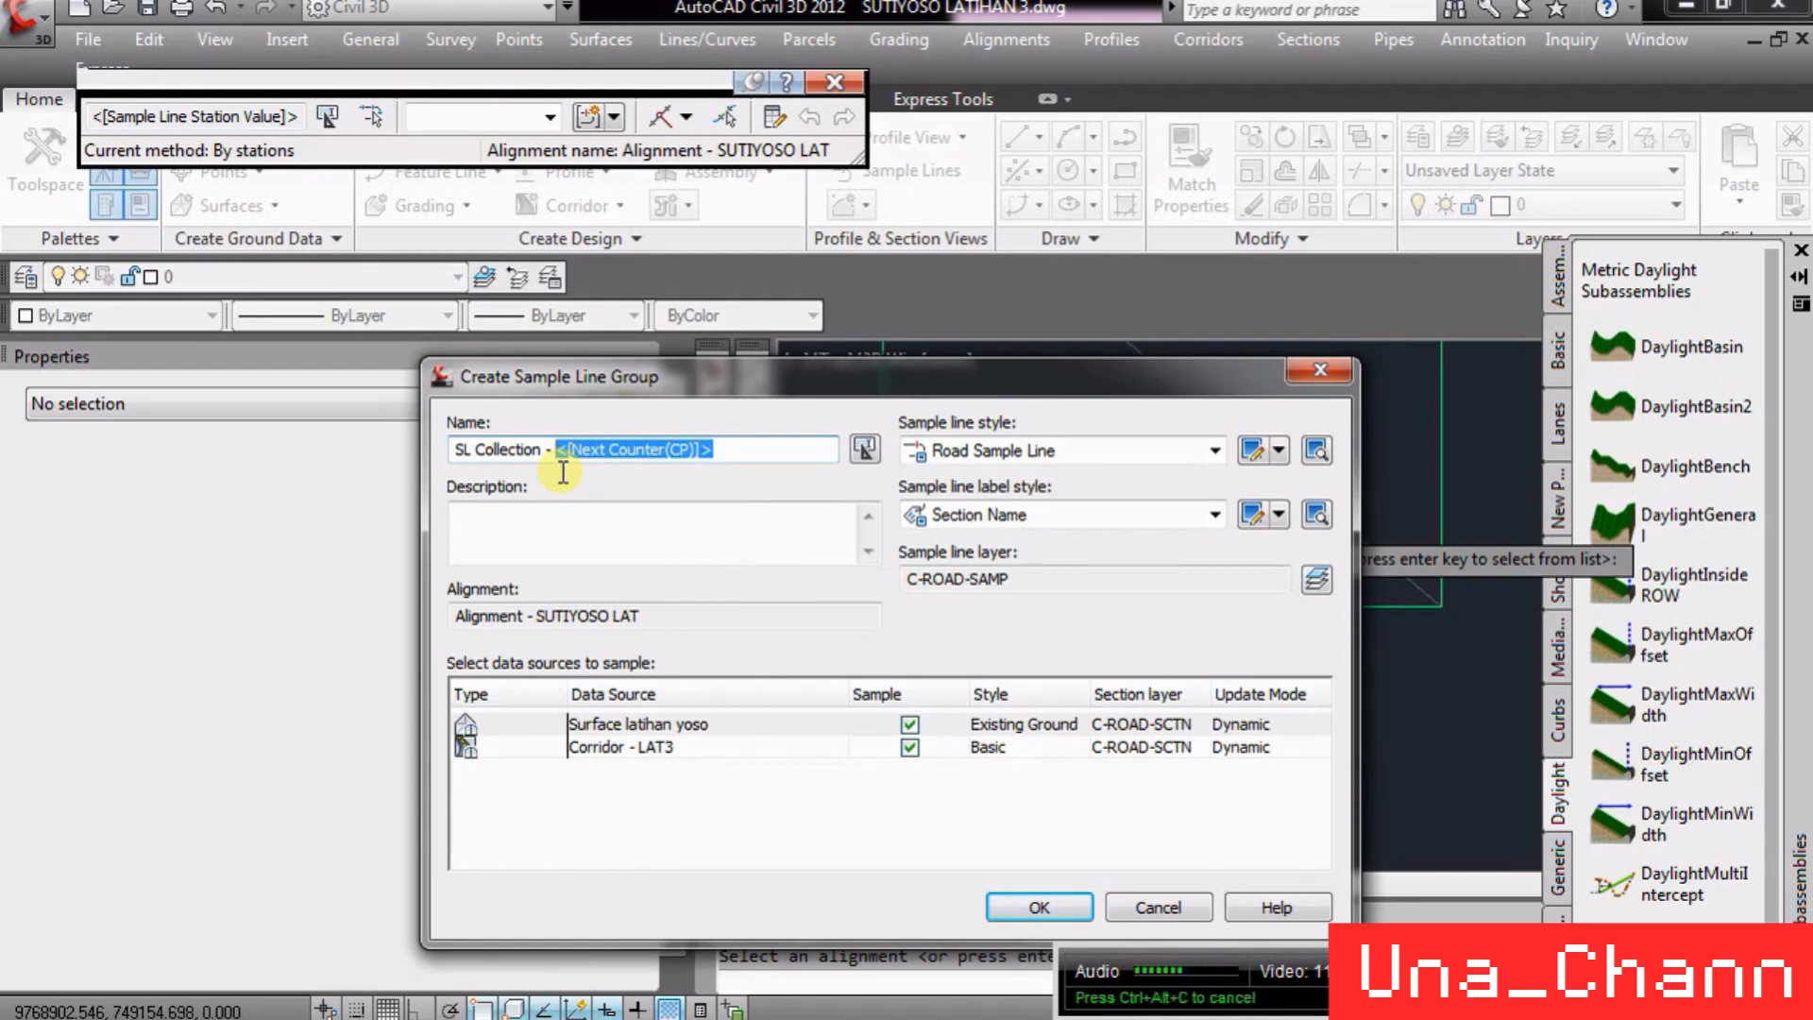
{"action": "type", "text": "PER"}
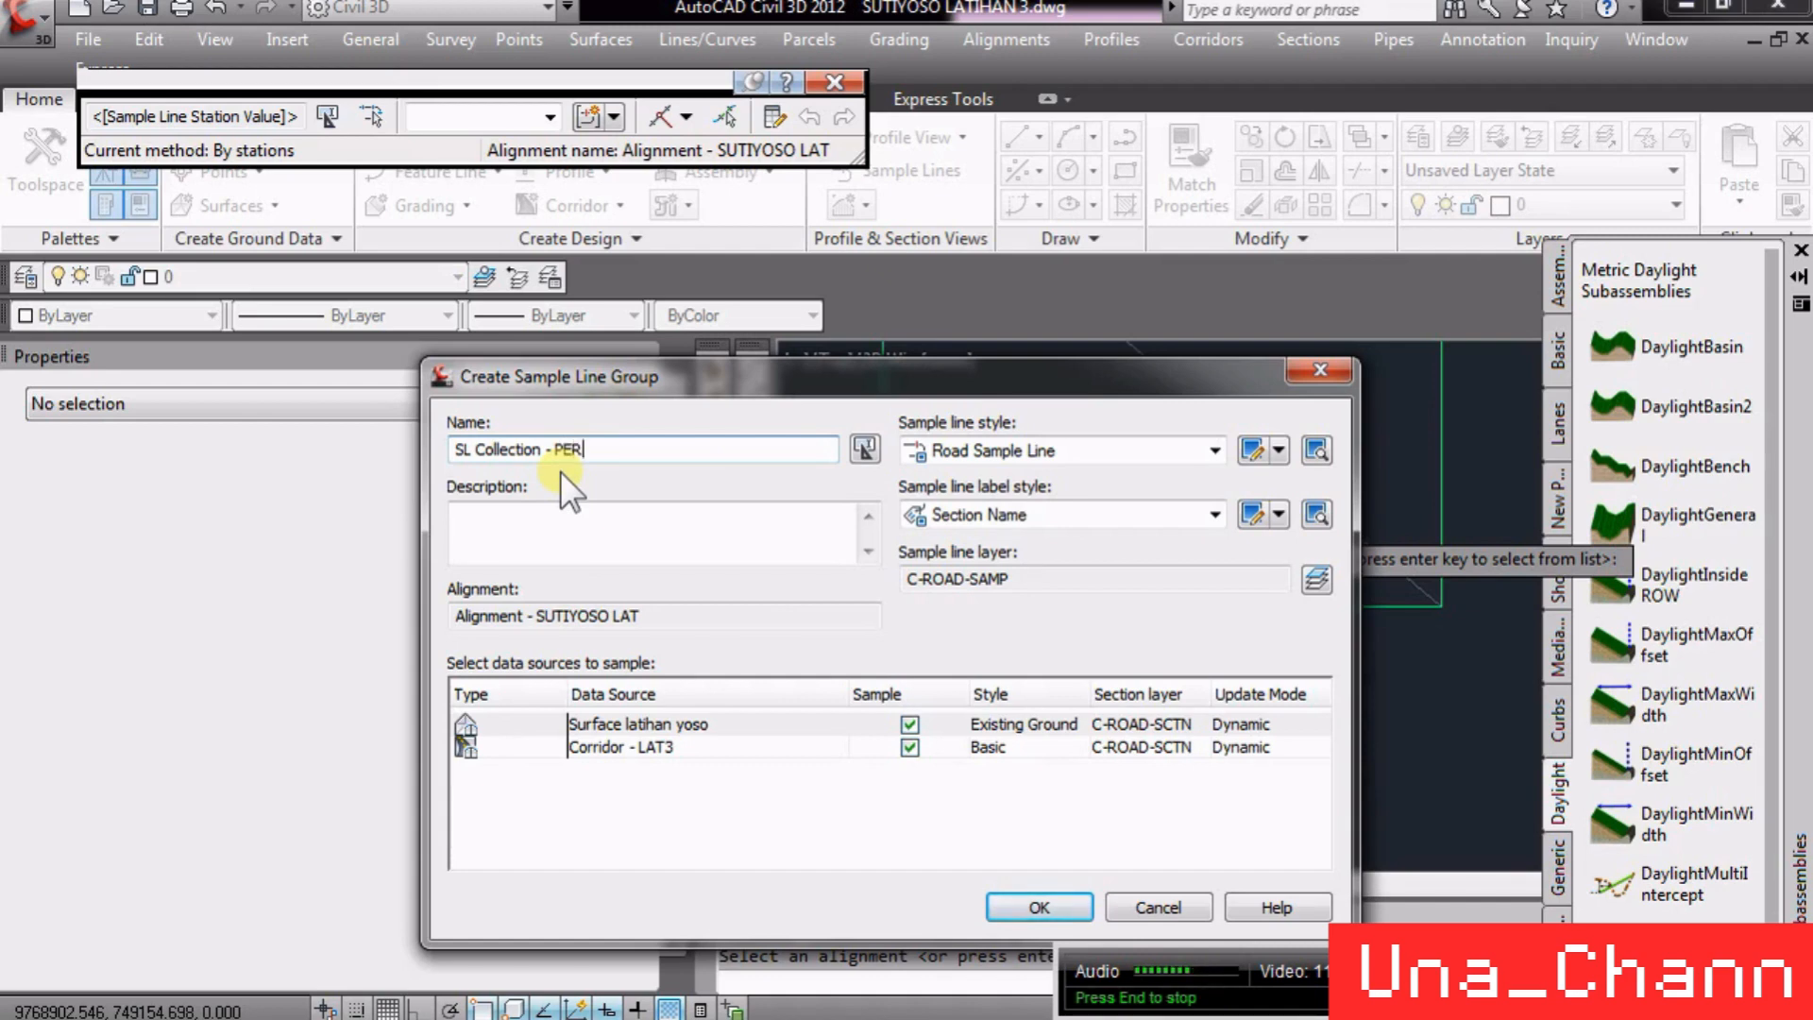
{"action": "type", "text": " 25"}
{"action": "left_click", "coordinate": [1039, 907]}
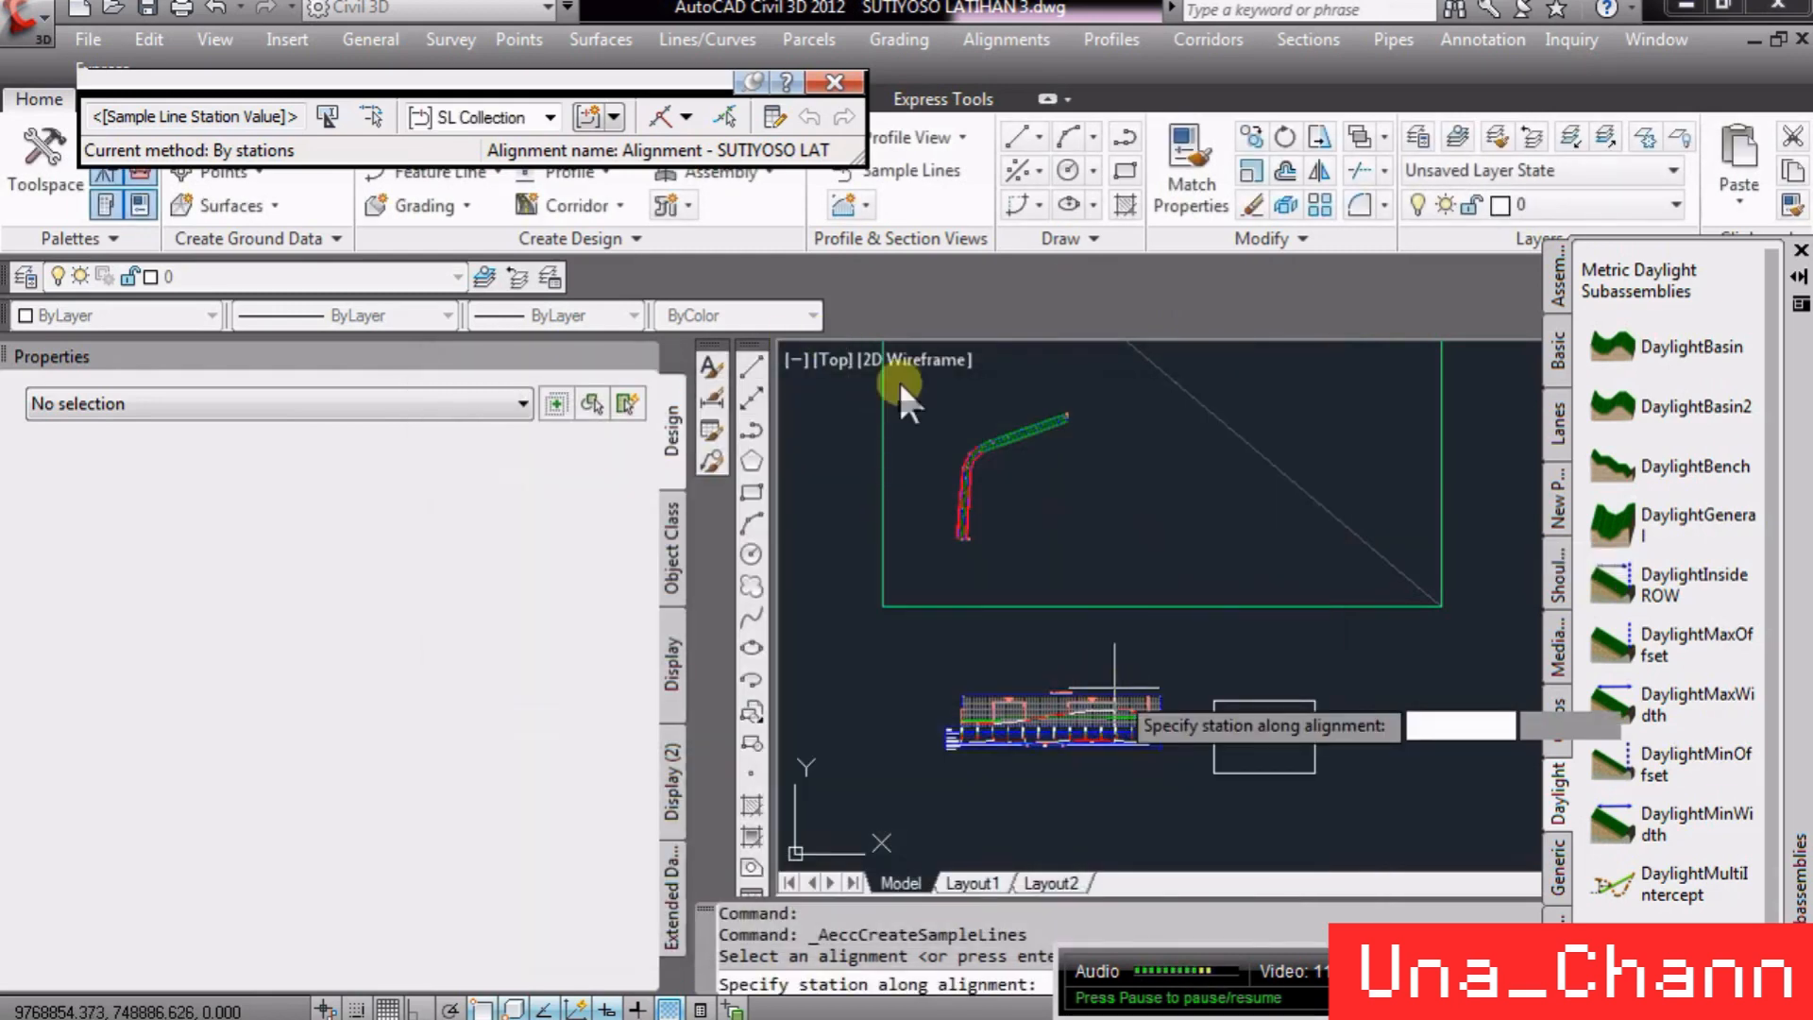
- Switch the sample line creation method to by range of stations
{"action": "left_click", "coordinate": [683, 119]}
{"action": "left_click", "coordinate": [751, 151]}
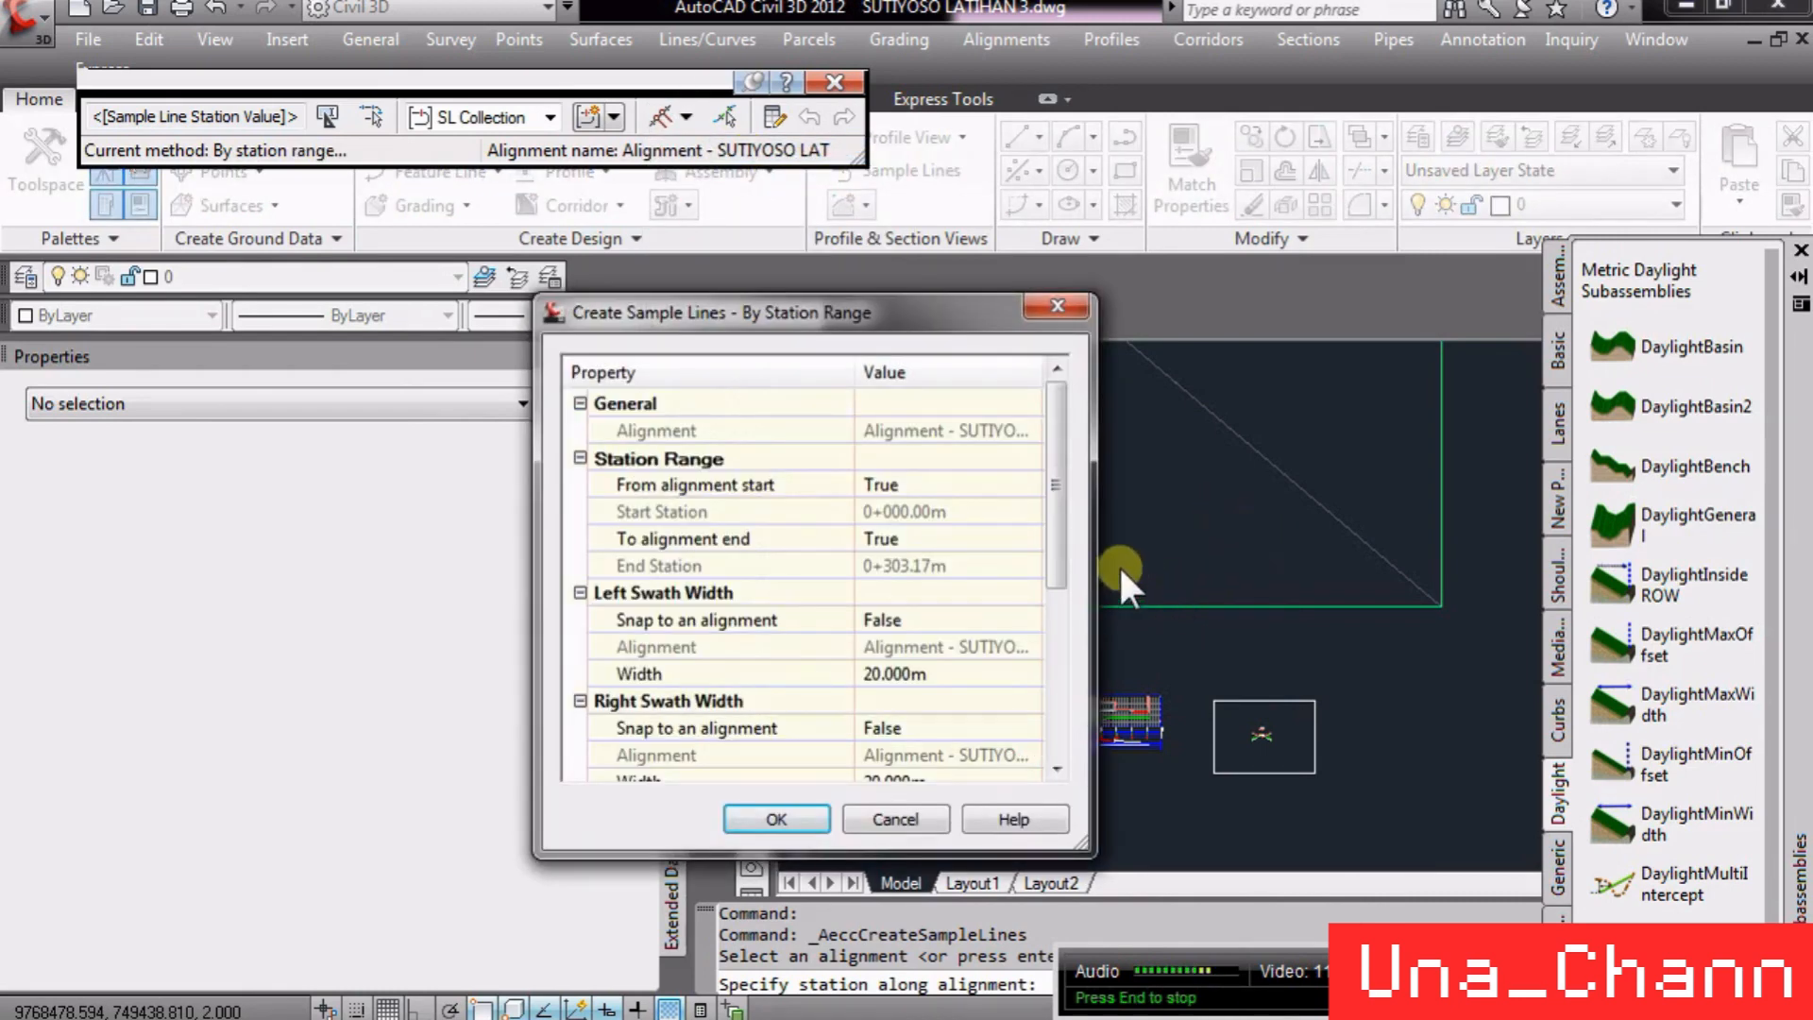
{"action": "left_click", "coordinate": [903, 511]}
{"action": "left_click", "coordinate": [909, 565]}
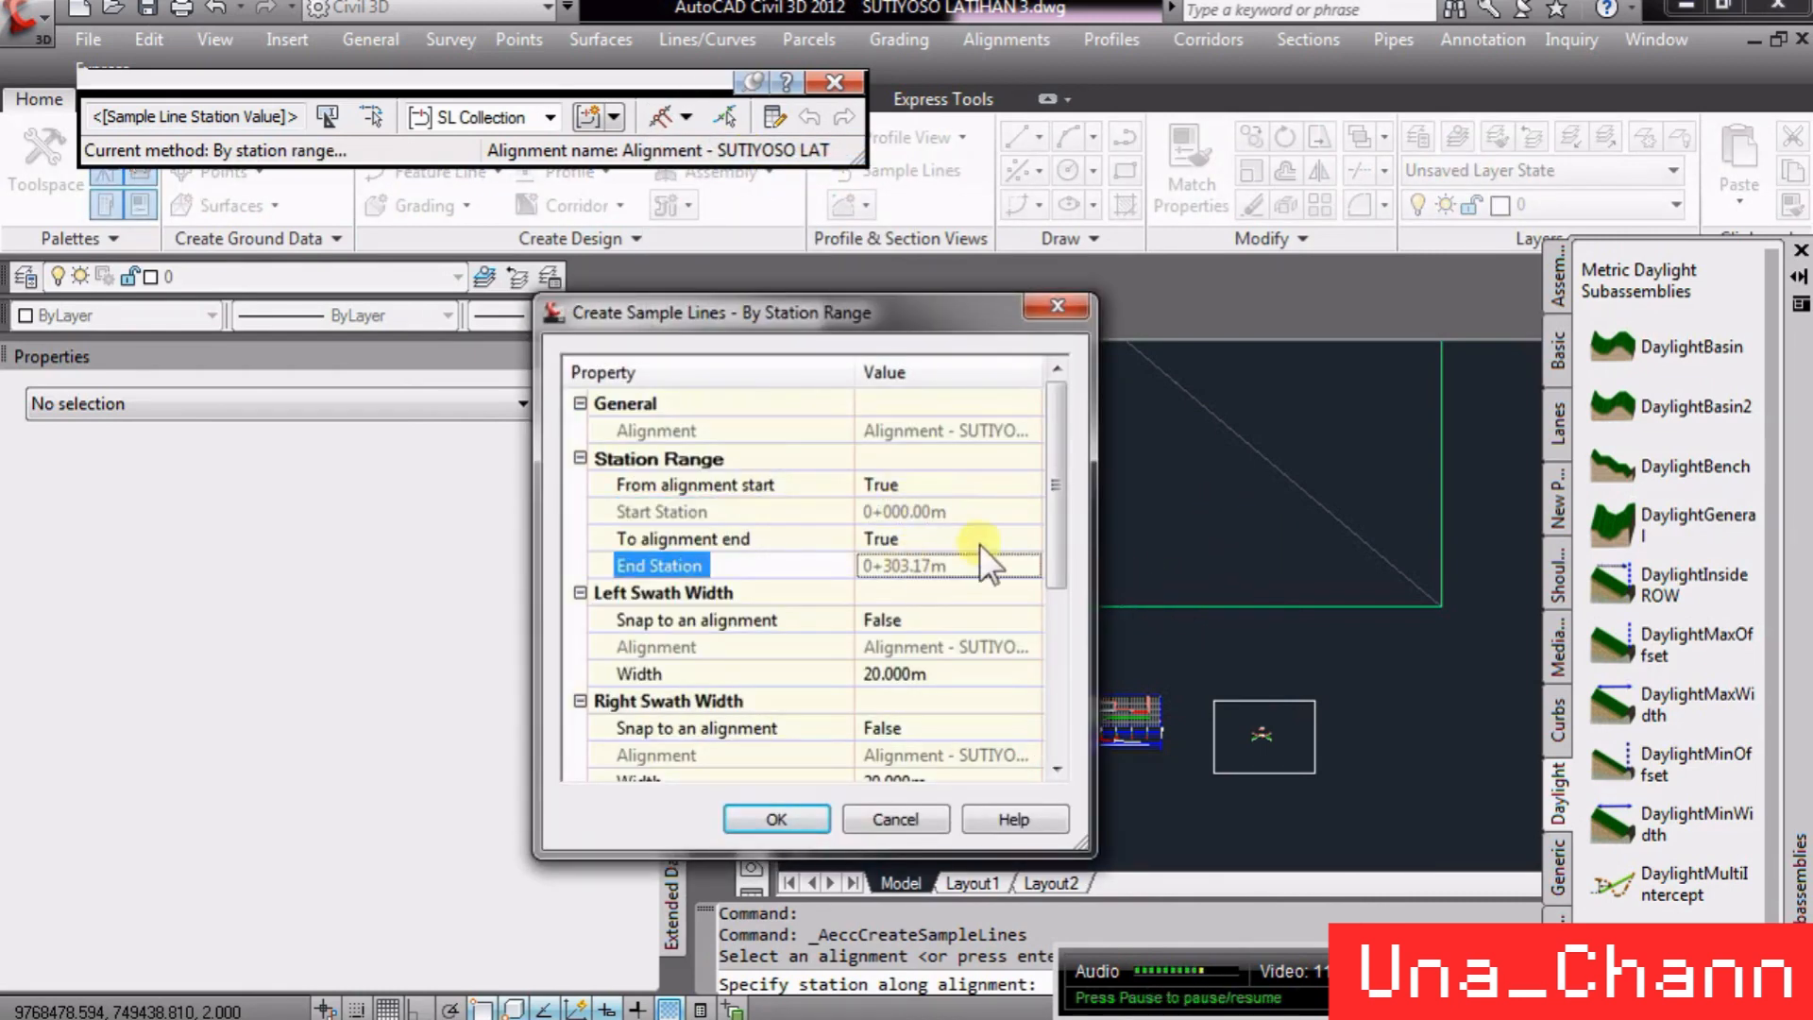
{"action": "left_click", "coordinate": [937, 485]}
{"action": "left_click", "coordinate": [938, 486]}
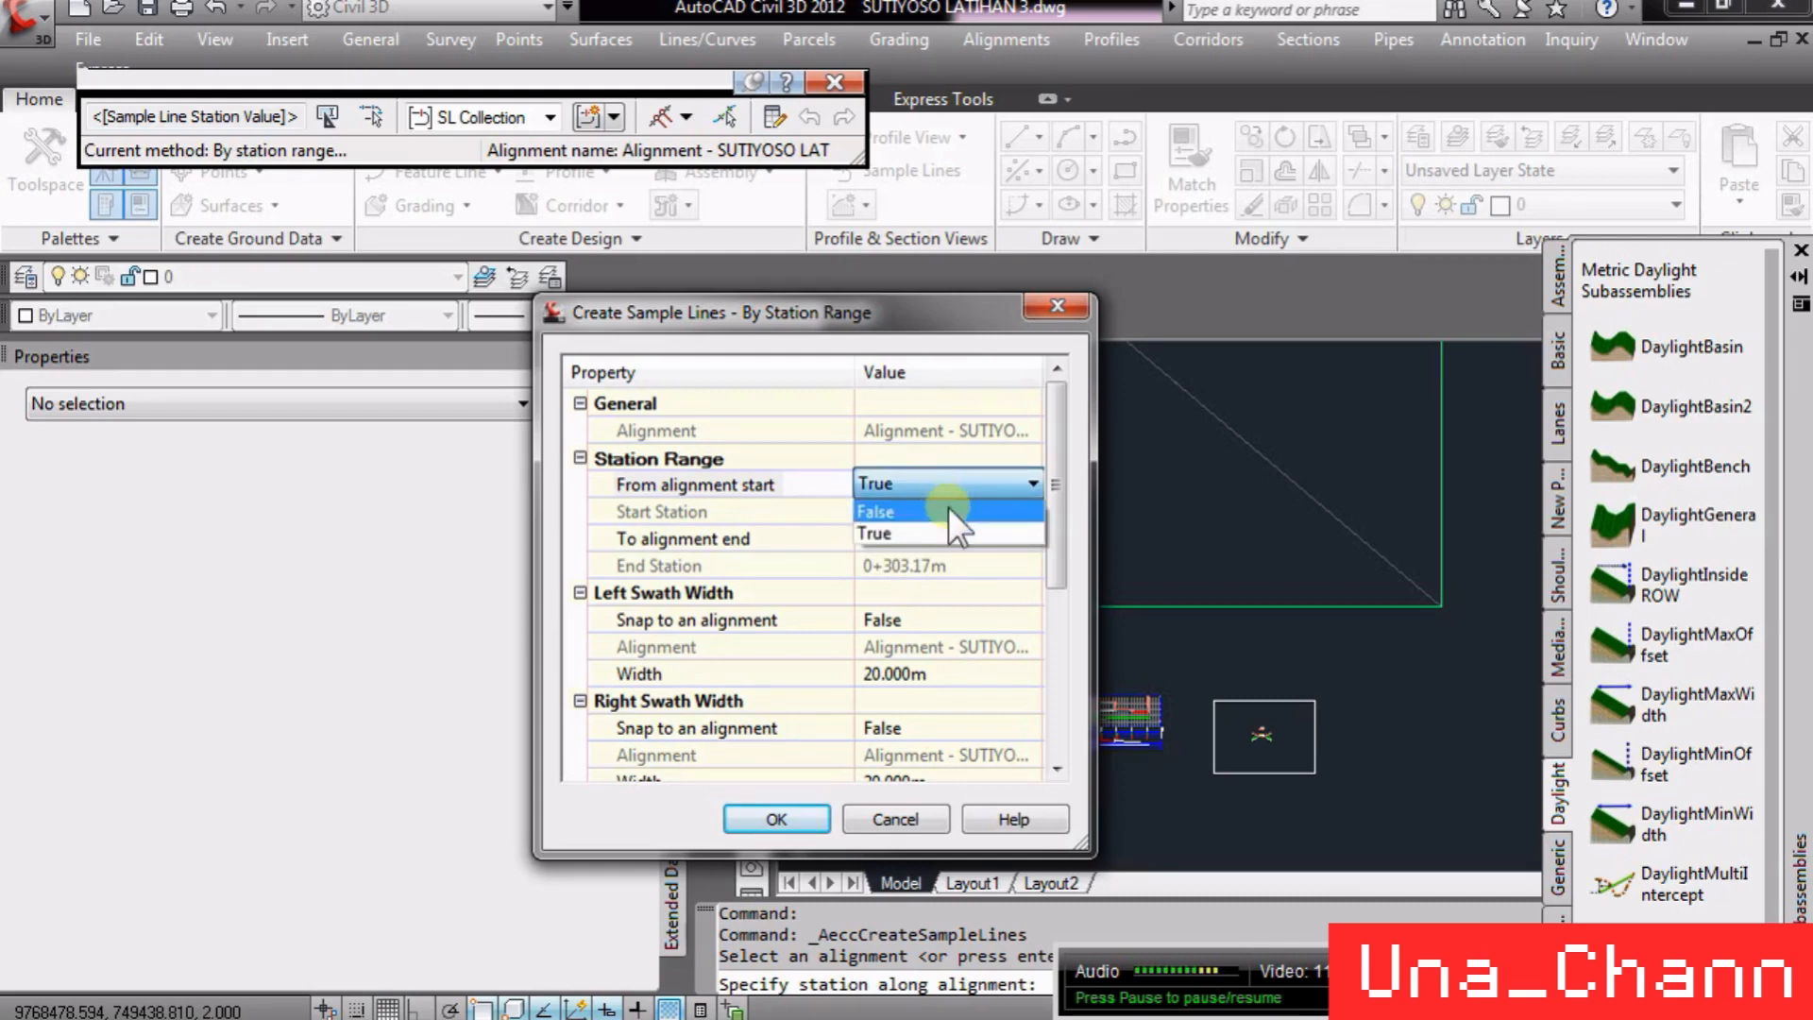
{"action": "left_click", "coordinate": [948, 510]}
{"action": "left_click", "coordinate": [936, 511]}
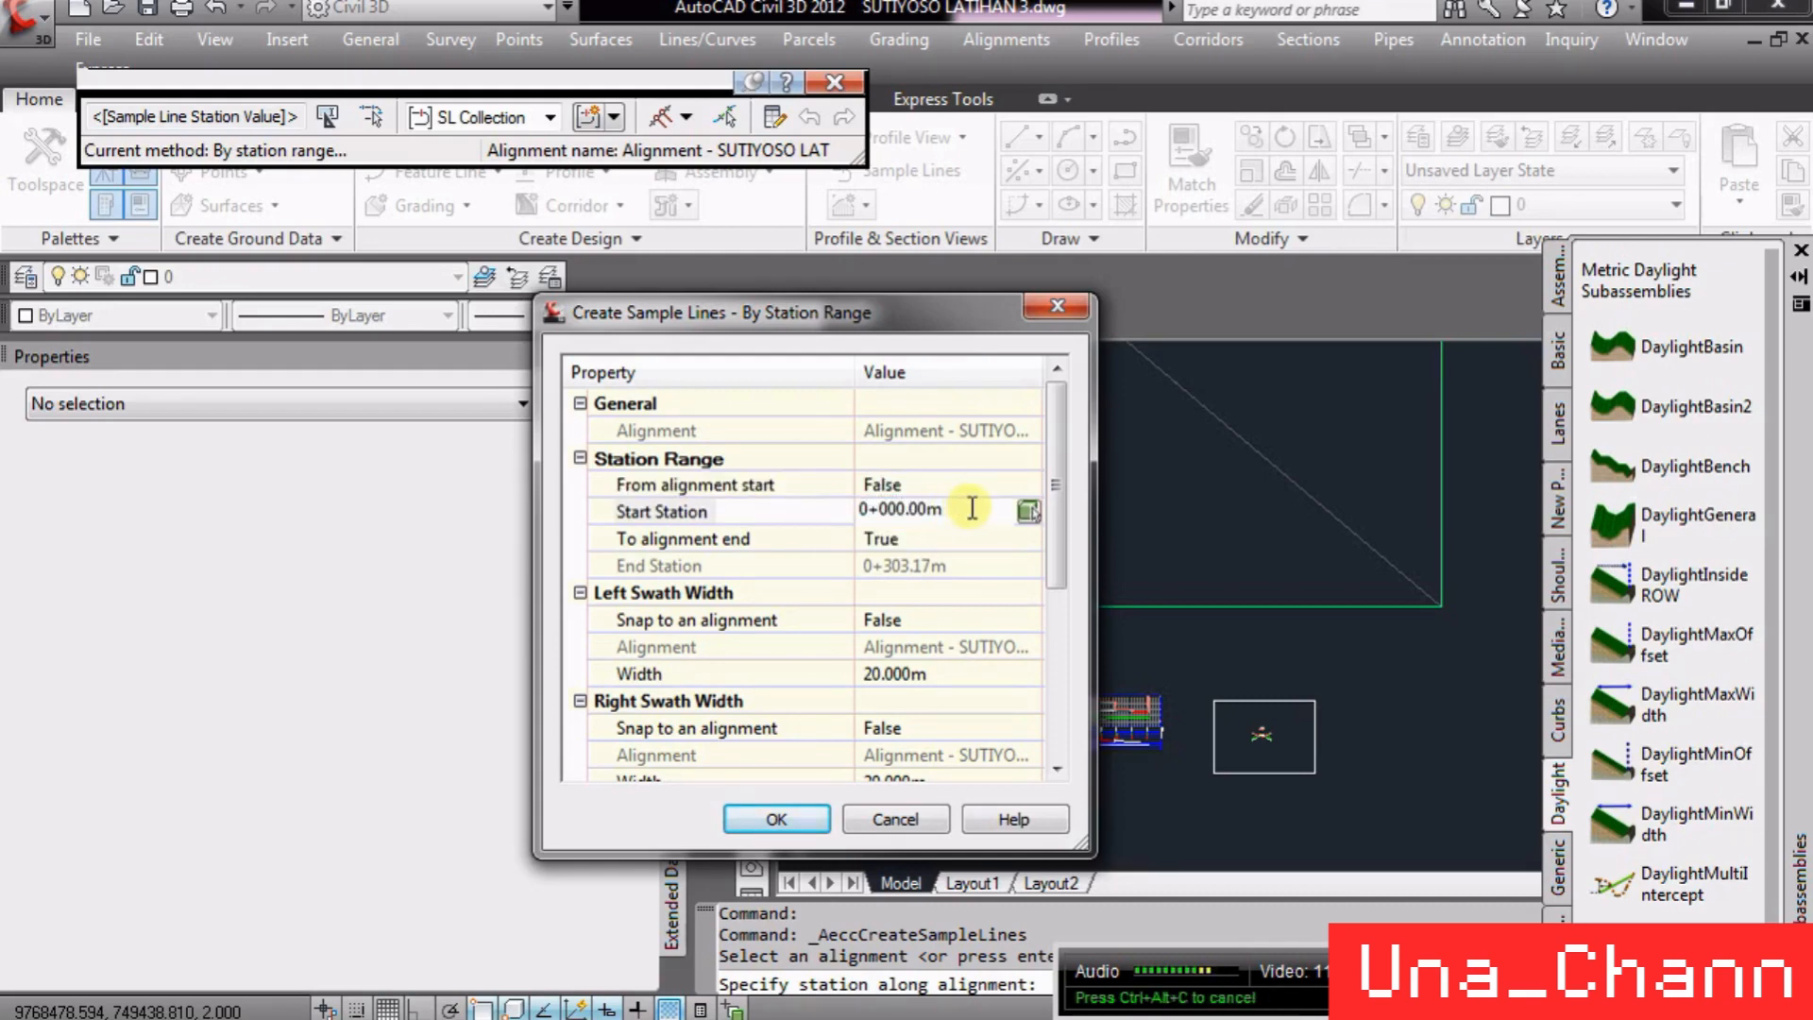
{"action": "left_click", "coordinate": [932, 487]}
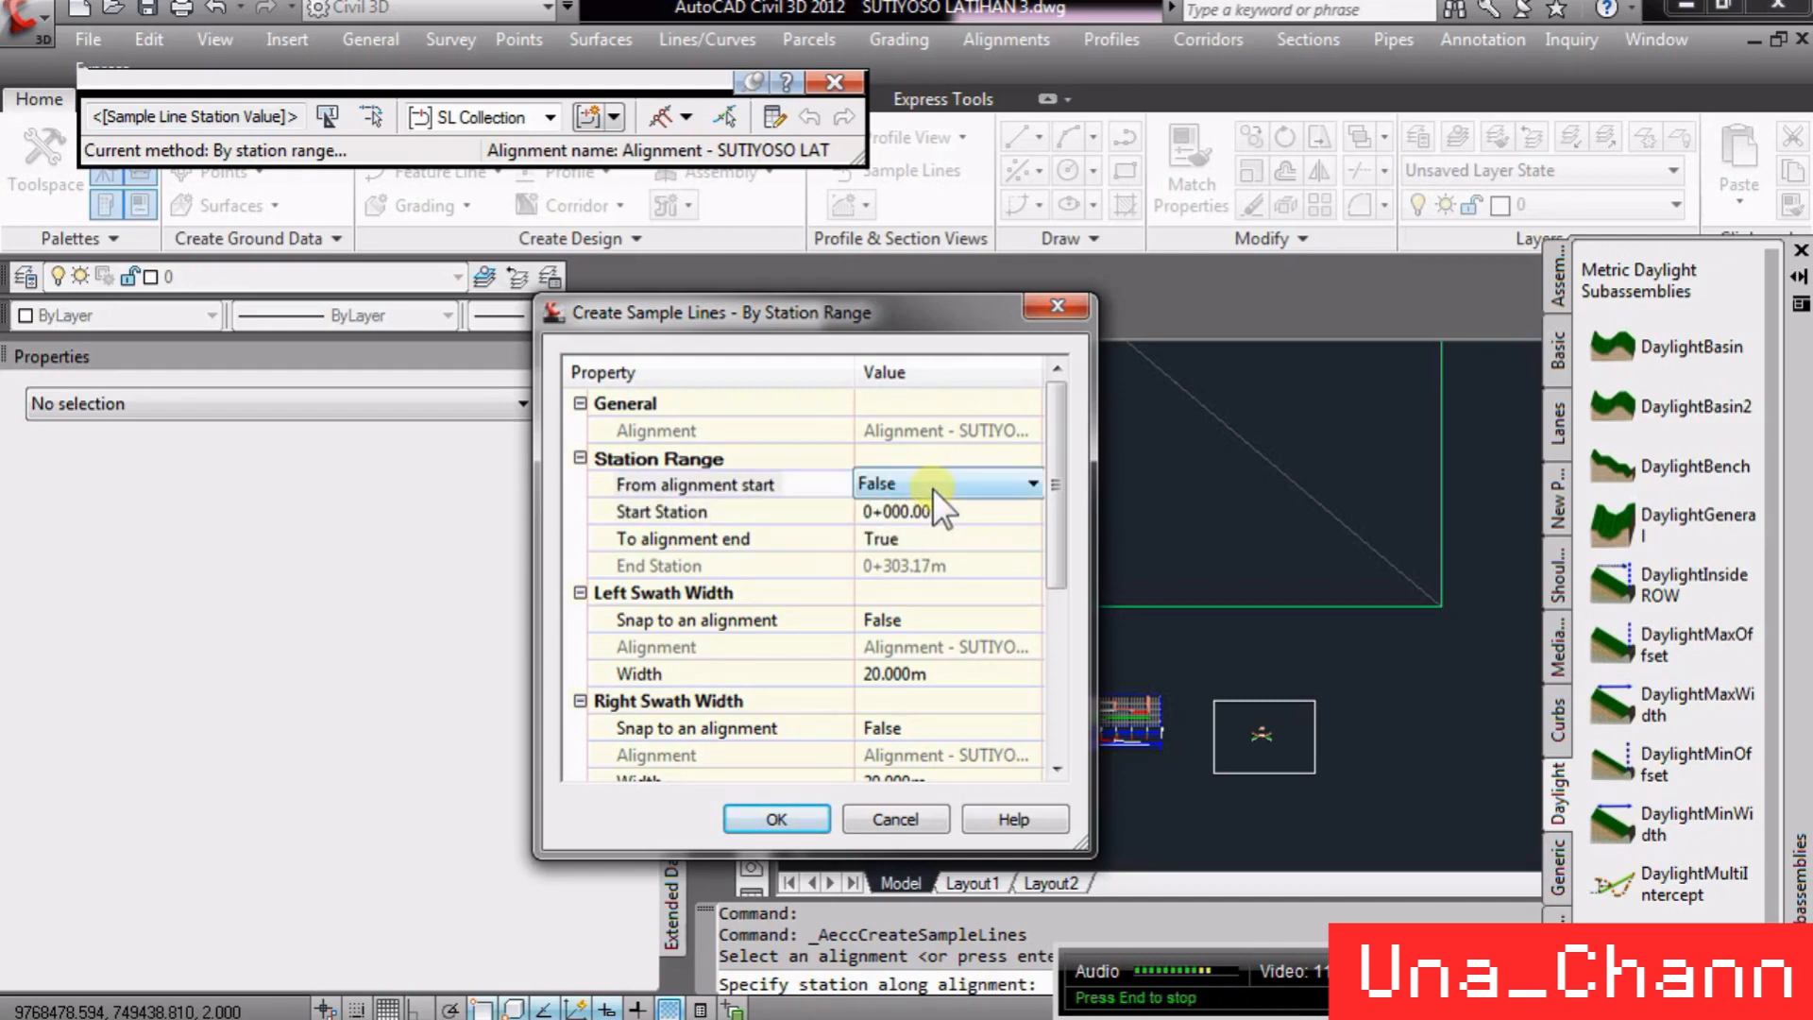
{"action": "left_click", "coordinate": [932, 488]}
{"action": "left_click", "coordinate": [918, 529]}
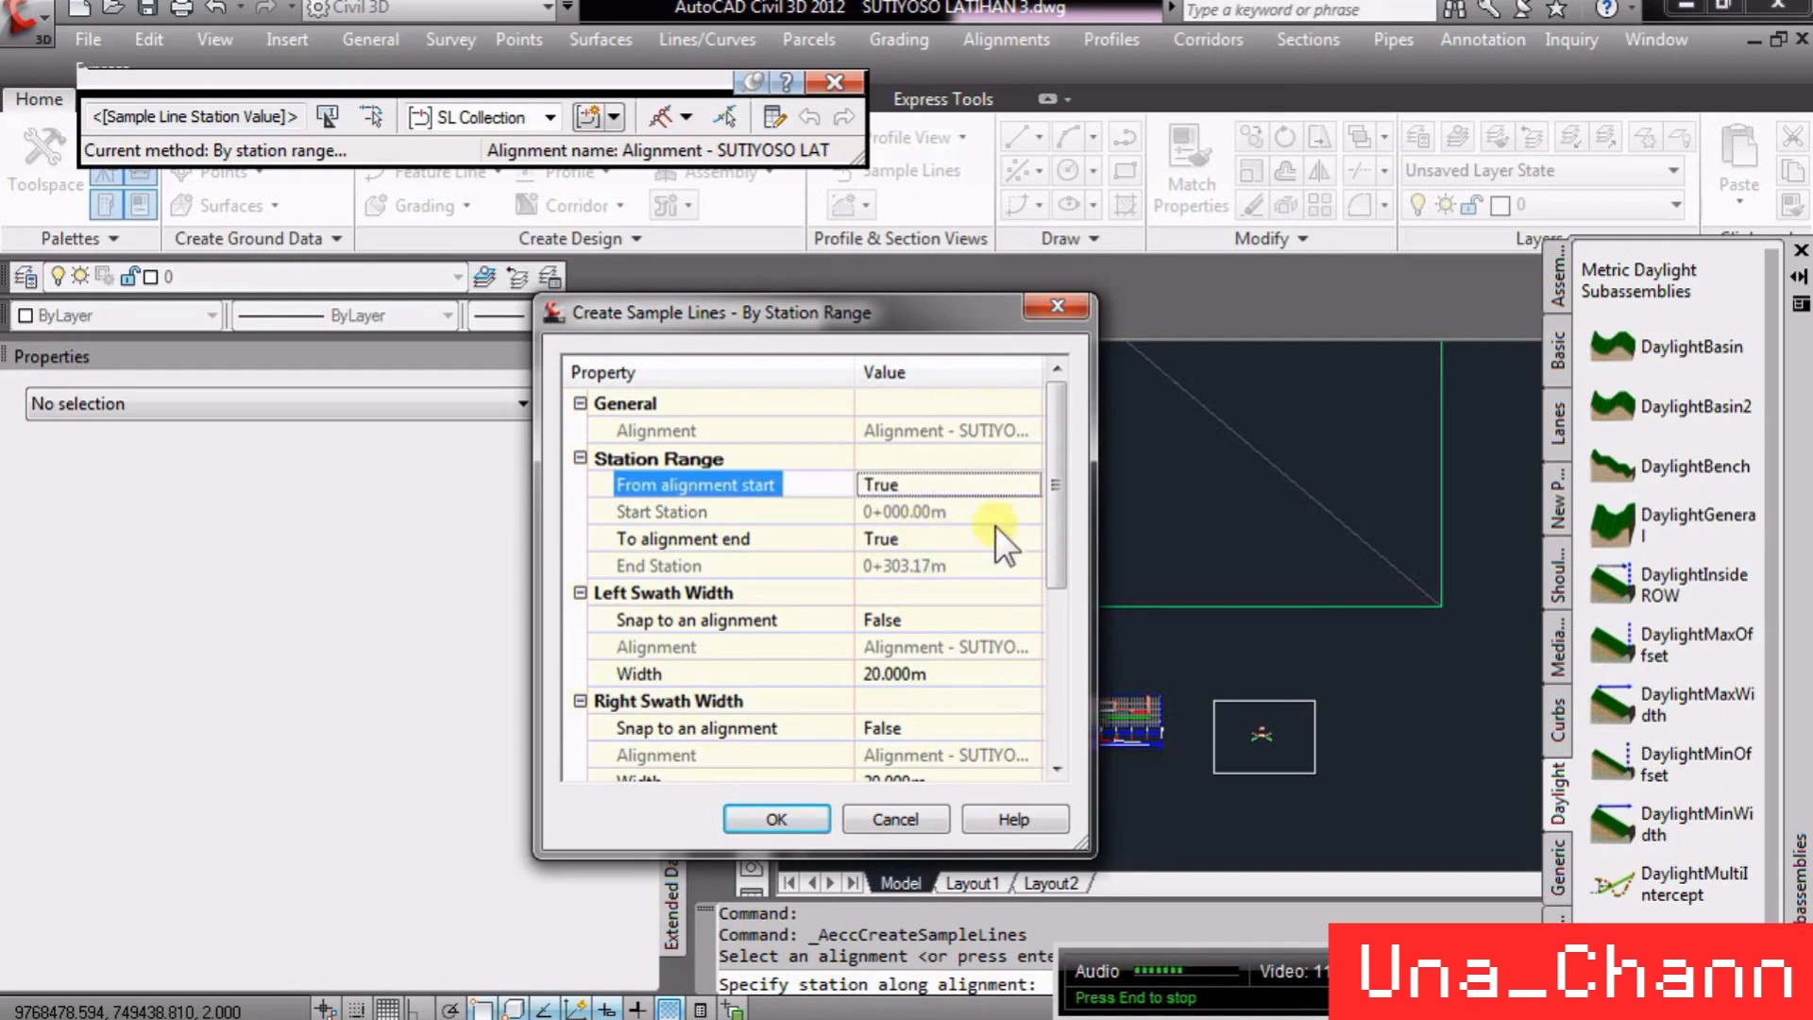
{"action": "left_click", "coordinate": [933, 538]}
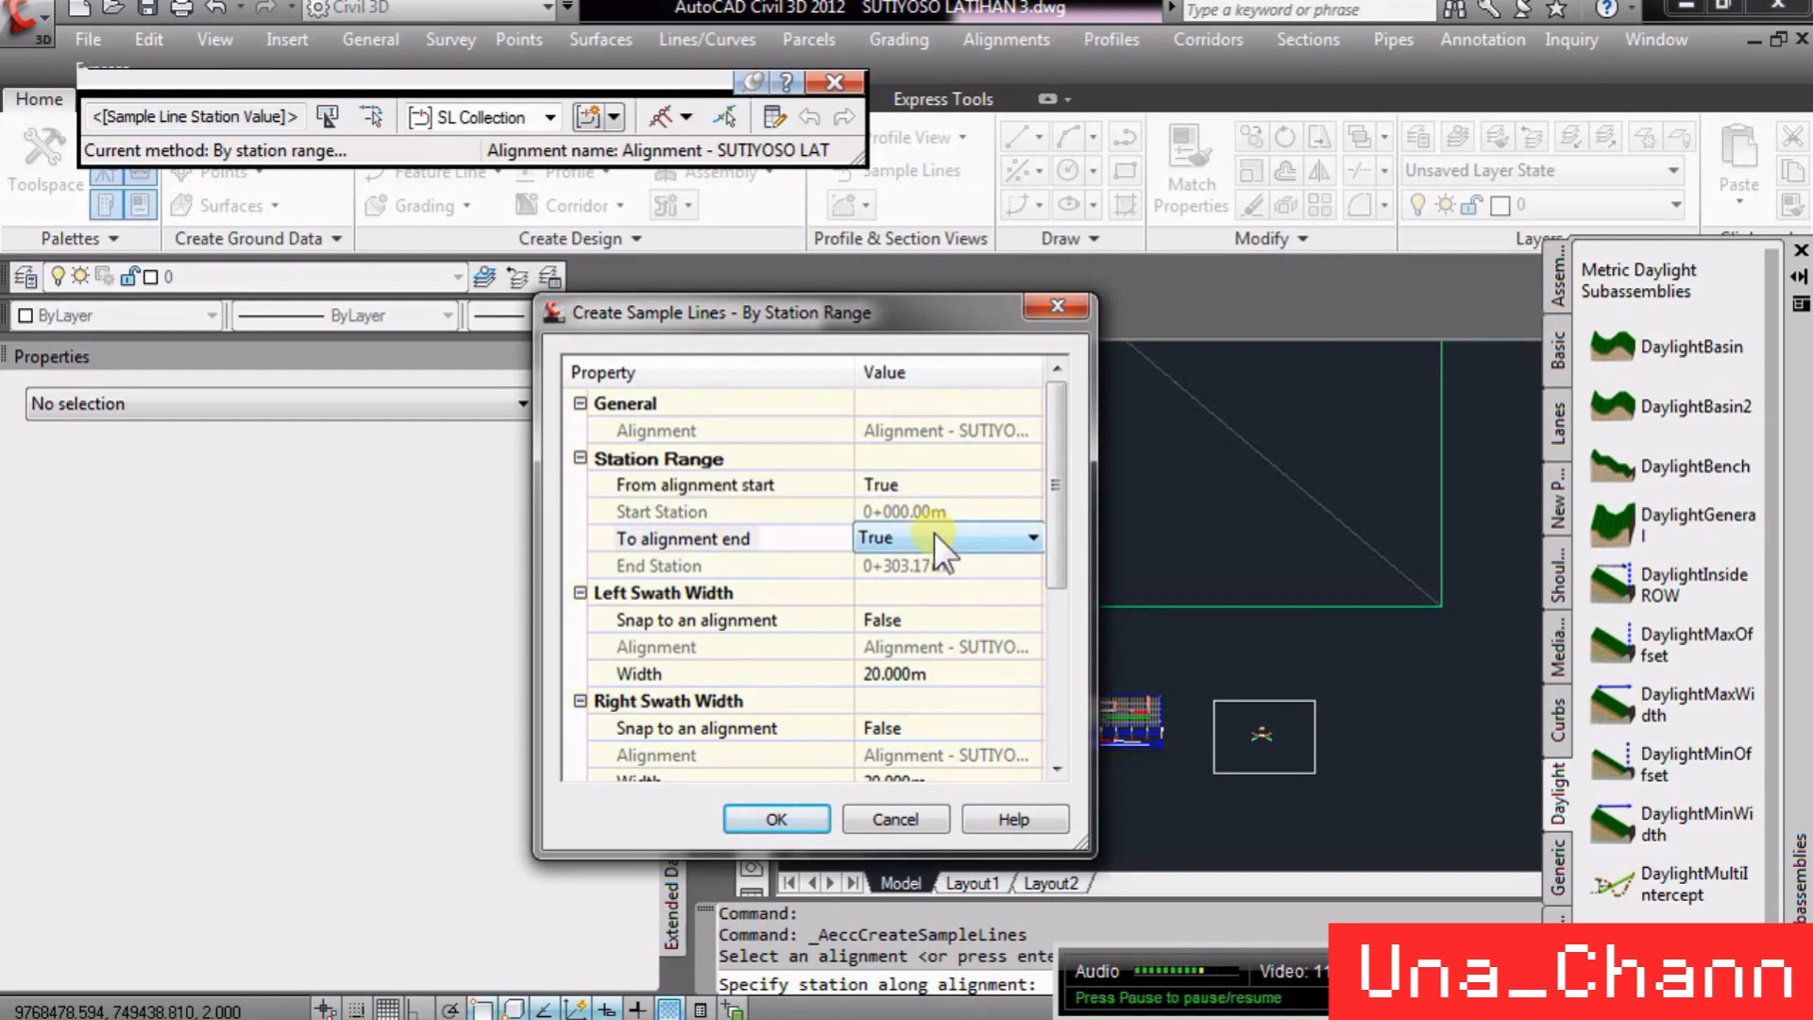
{"action": "left_click", "coordinate": [933, 535]}
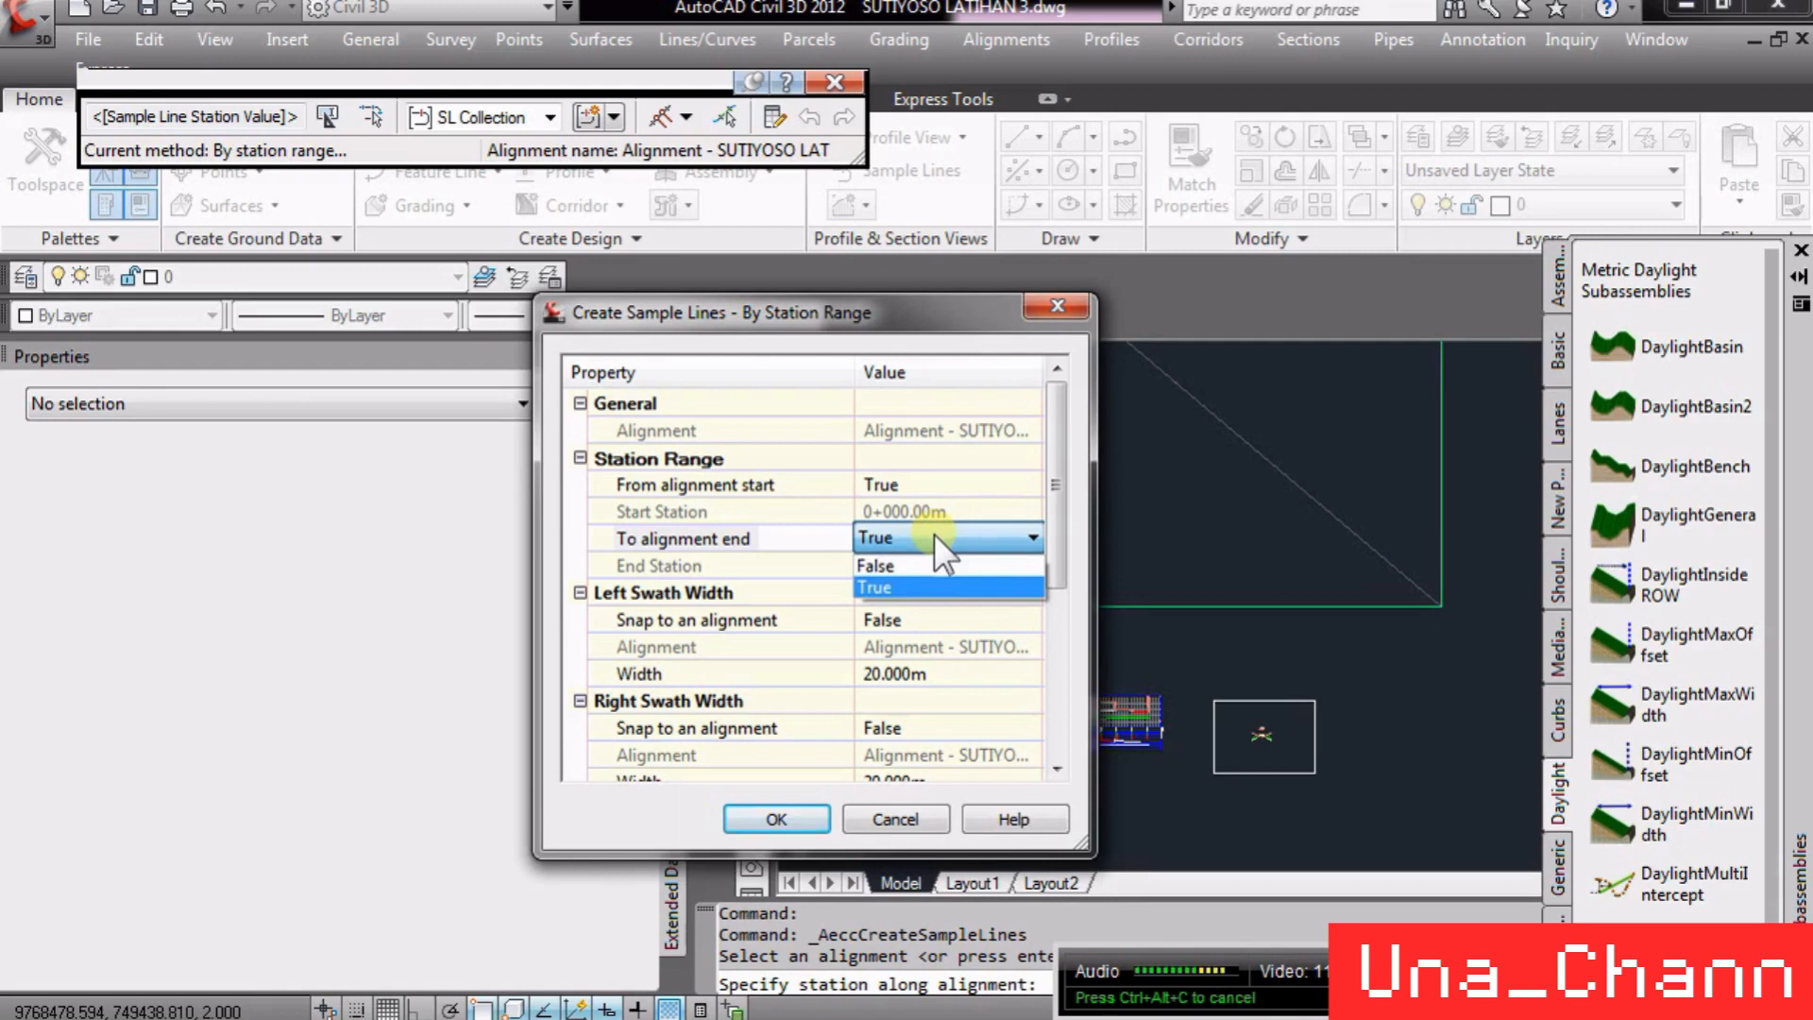
{"action": "left_click", "coordinate": [943, 563]}
{"action": "left_click", "coordinate": [938, 531]}
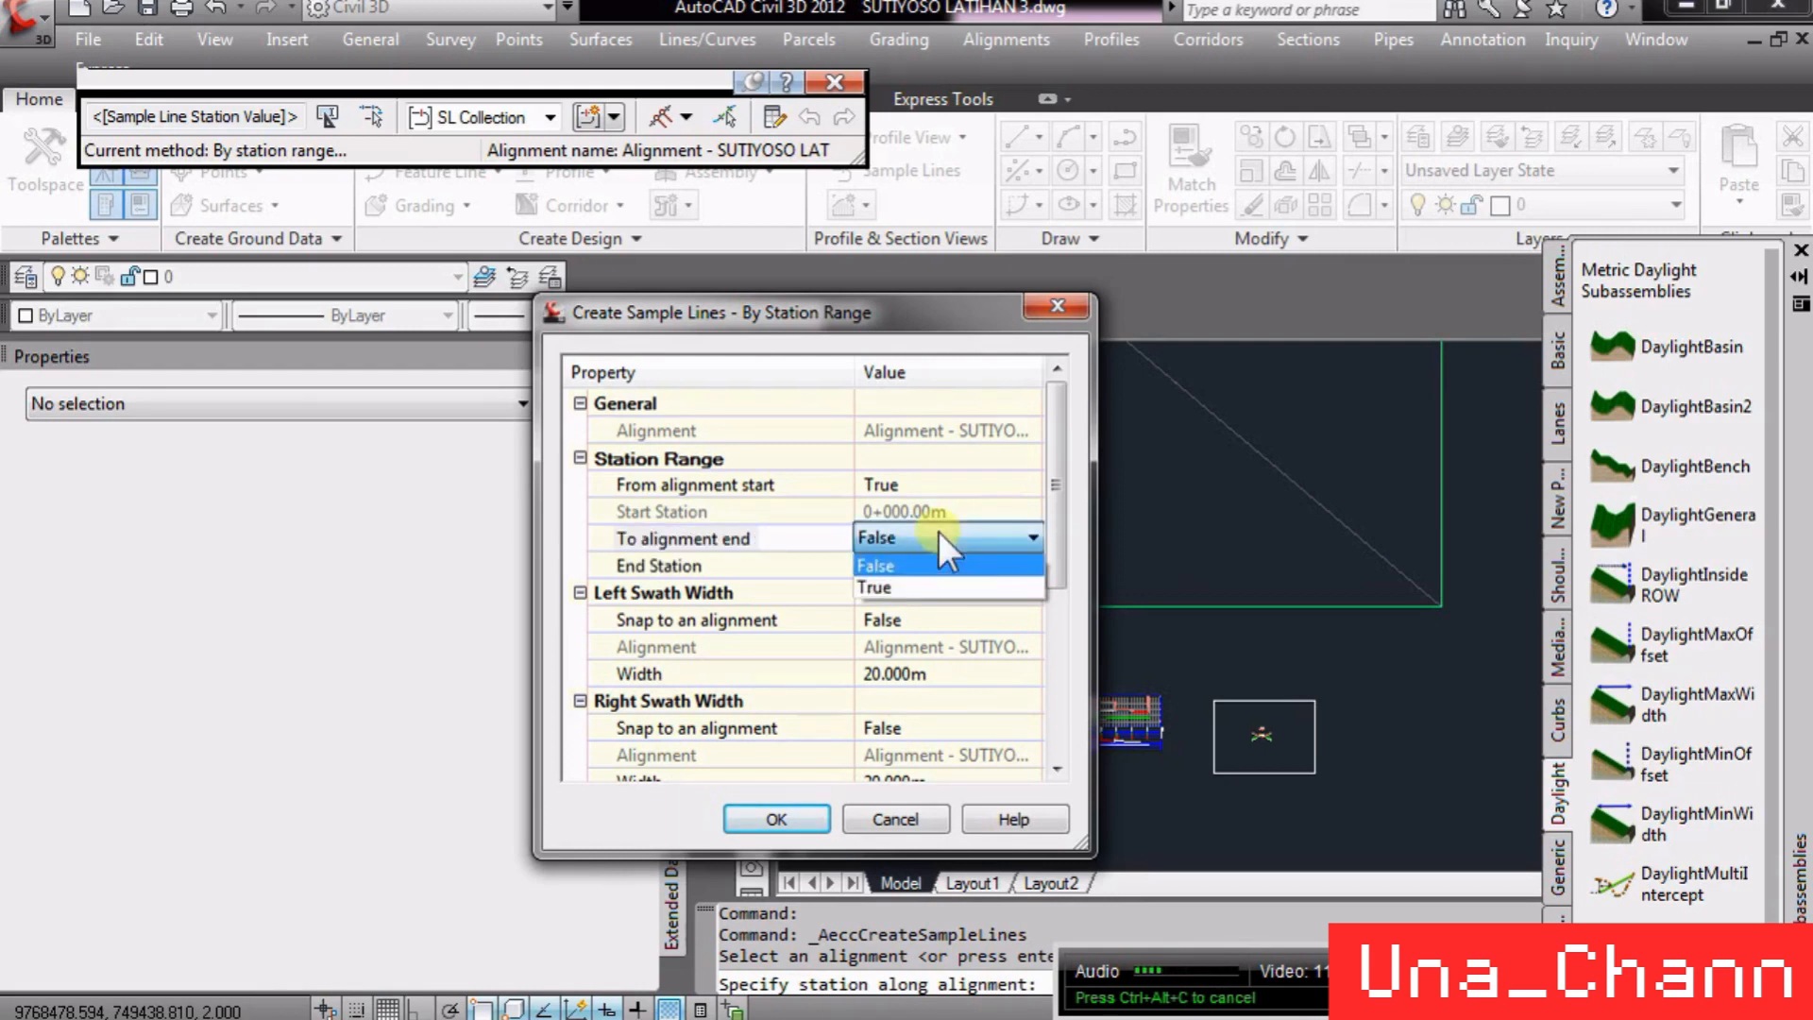
{"action": "left_click", "coordinate": [925, 583]}
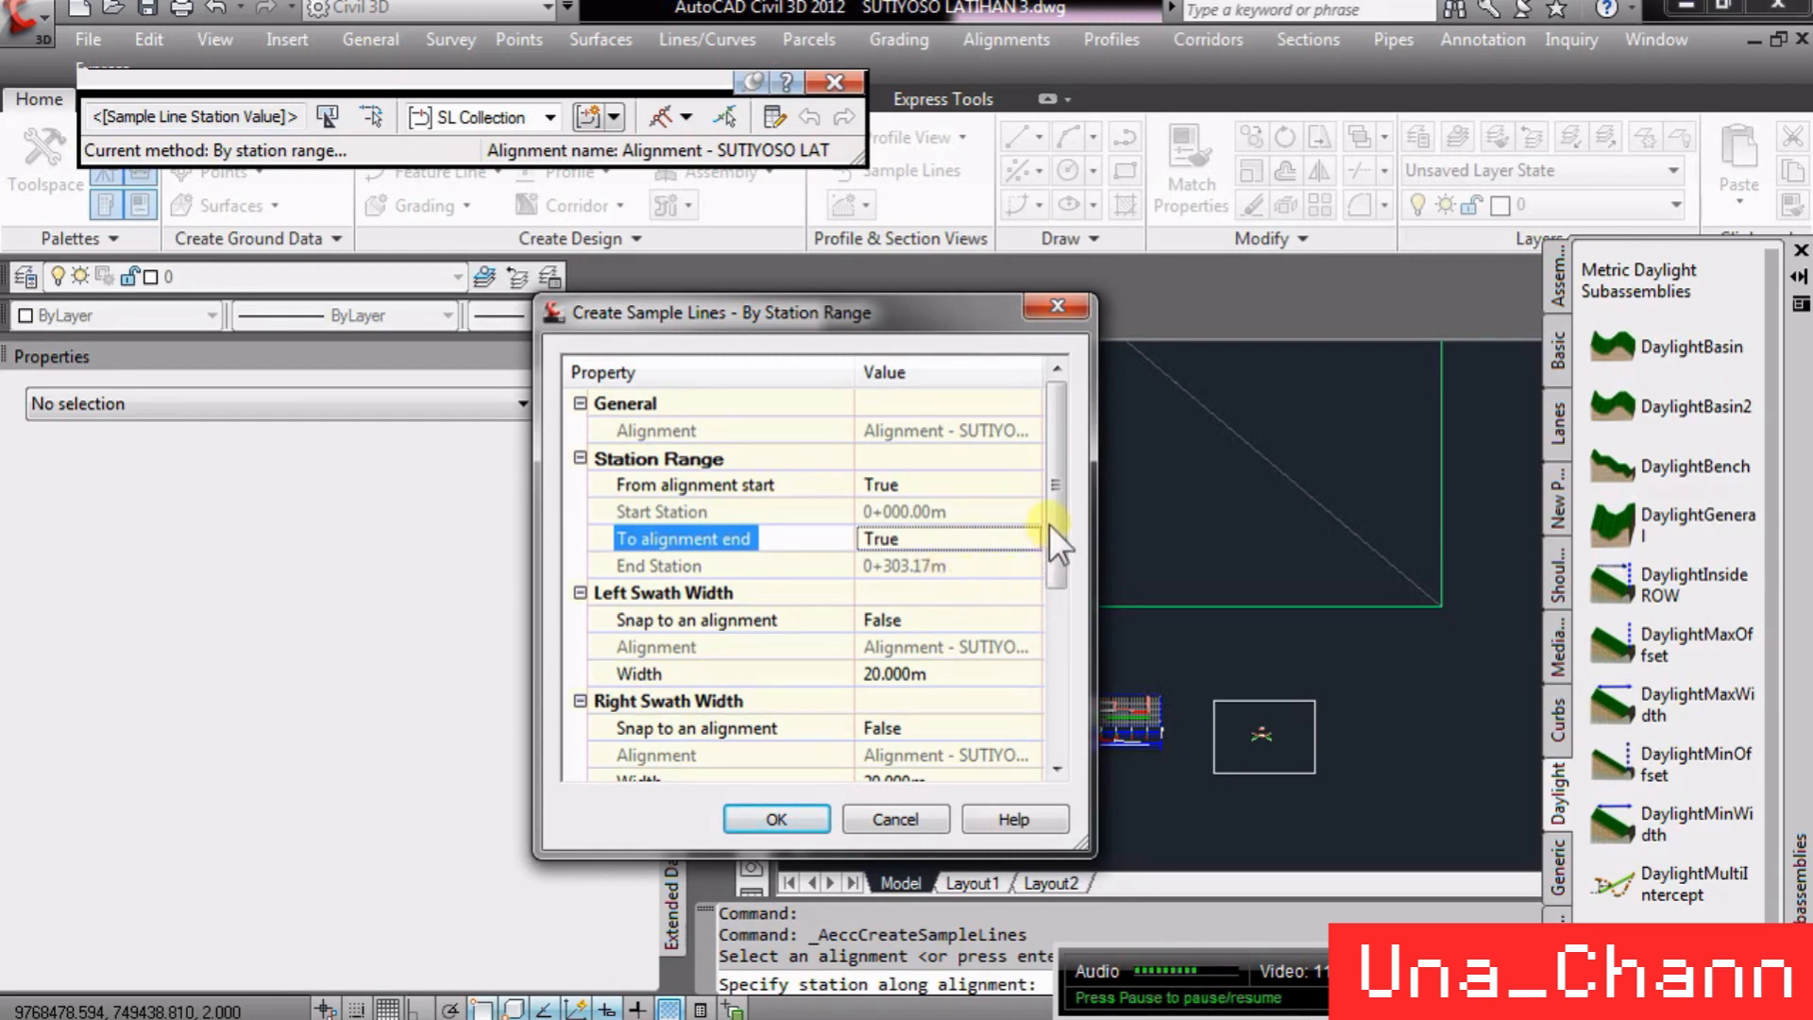
- Accept the station-range sample line settings with 20 m left and right swath widths and 25 m increments, and end the command
{"action": "left_click_drag", "start_coordinate": [1058, 508], "coordinate": [1061, 598]}
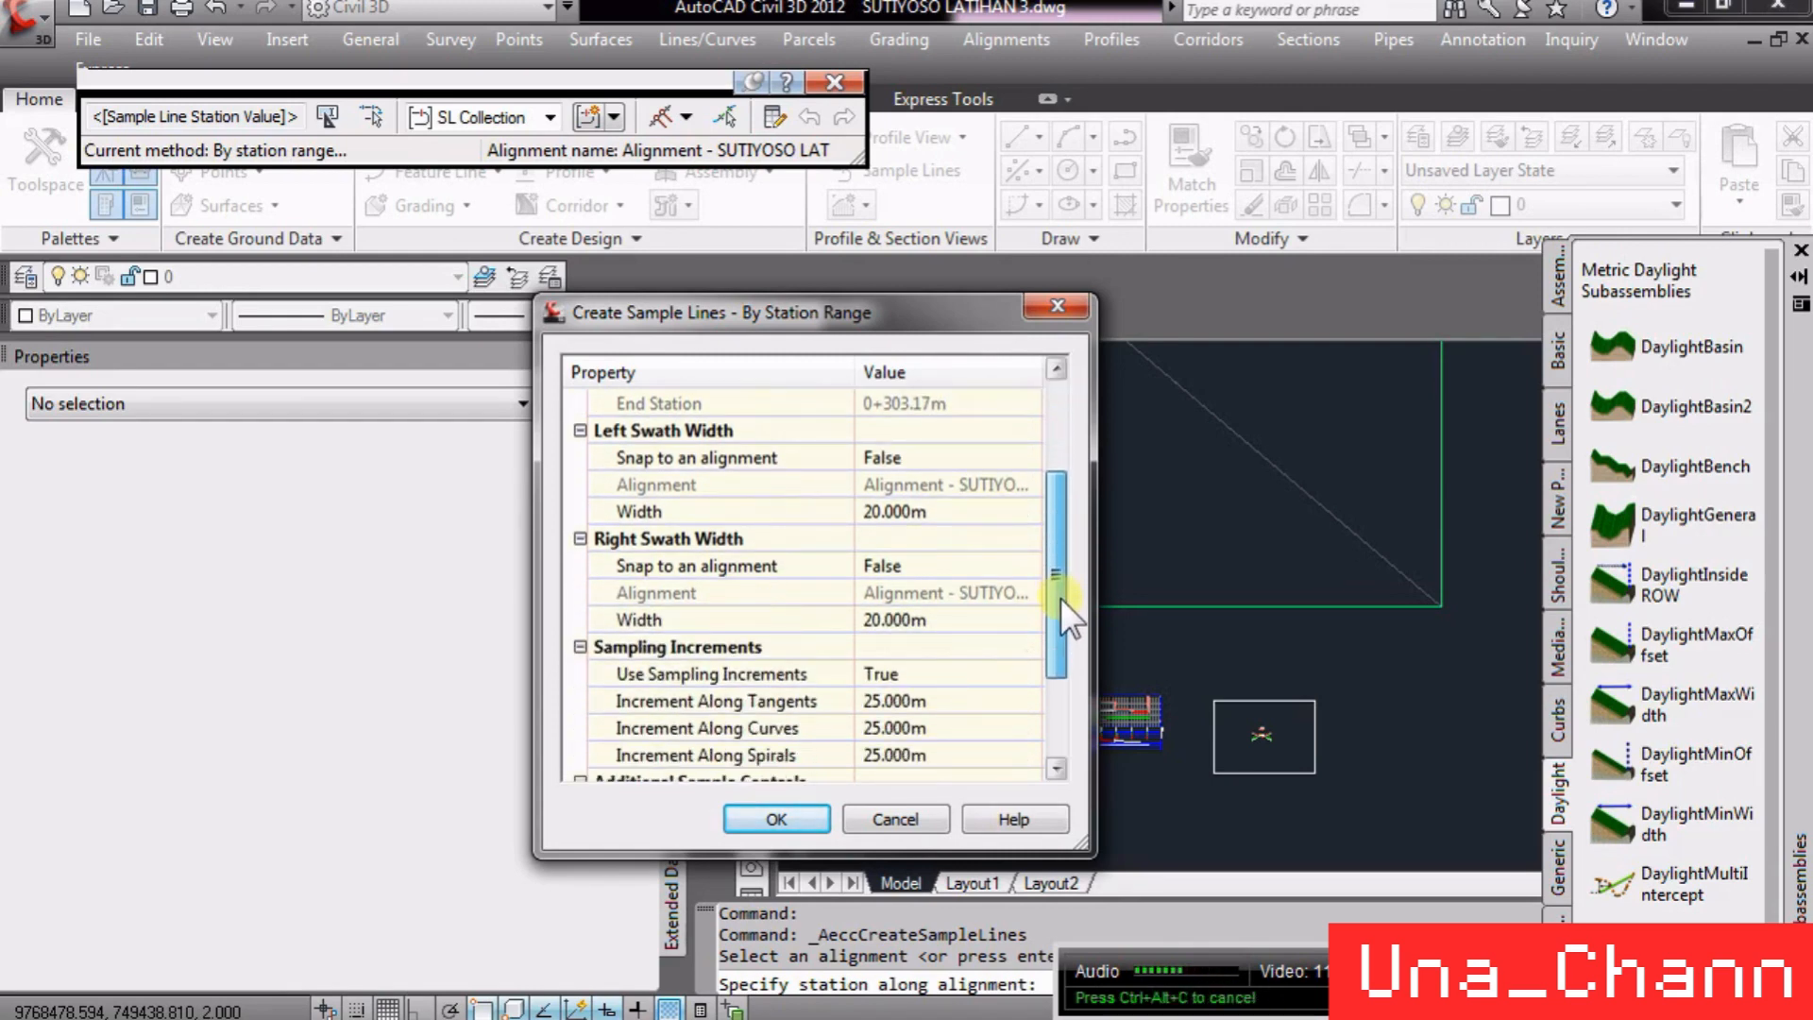
{"action": "left_click", "coordinate": [928, 515]}
{"action": "left_click", "coordinate": [969, 619]}
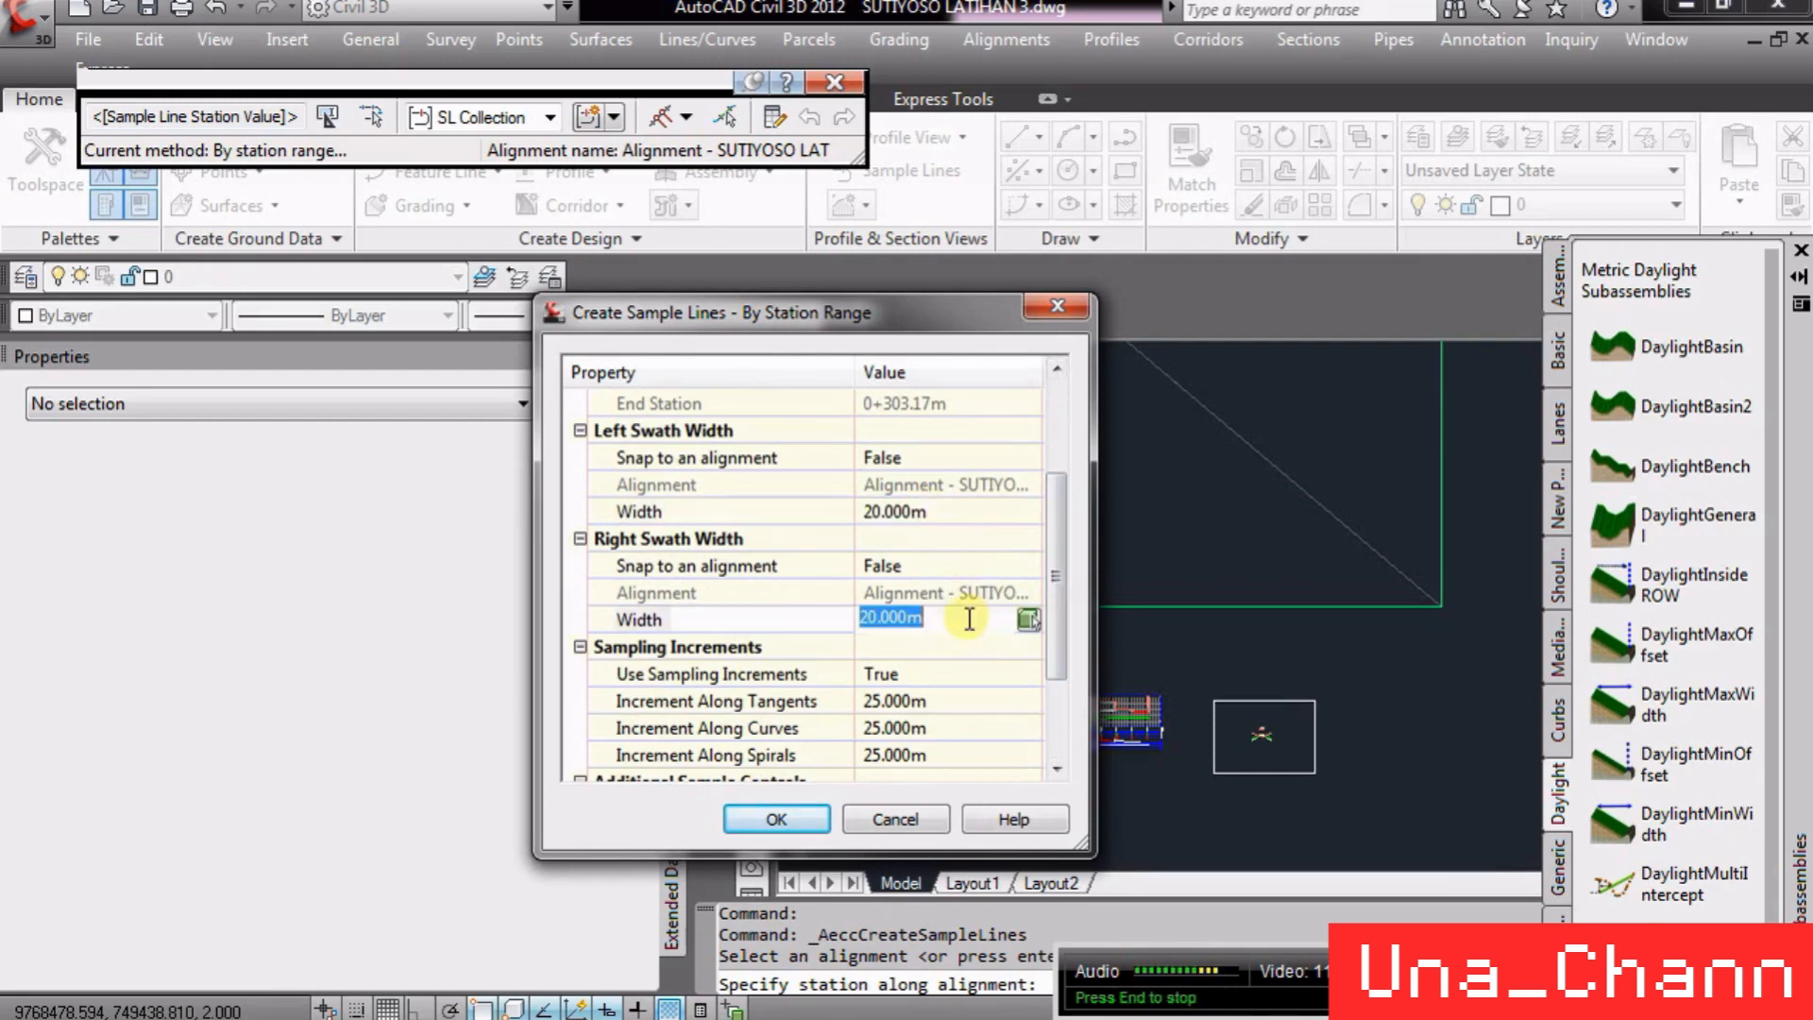
{"action": "left_click", "coordinate": [952, 505]}
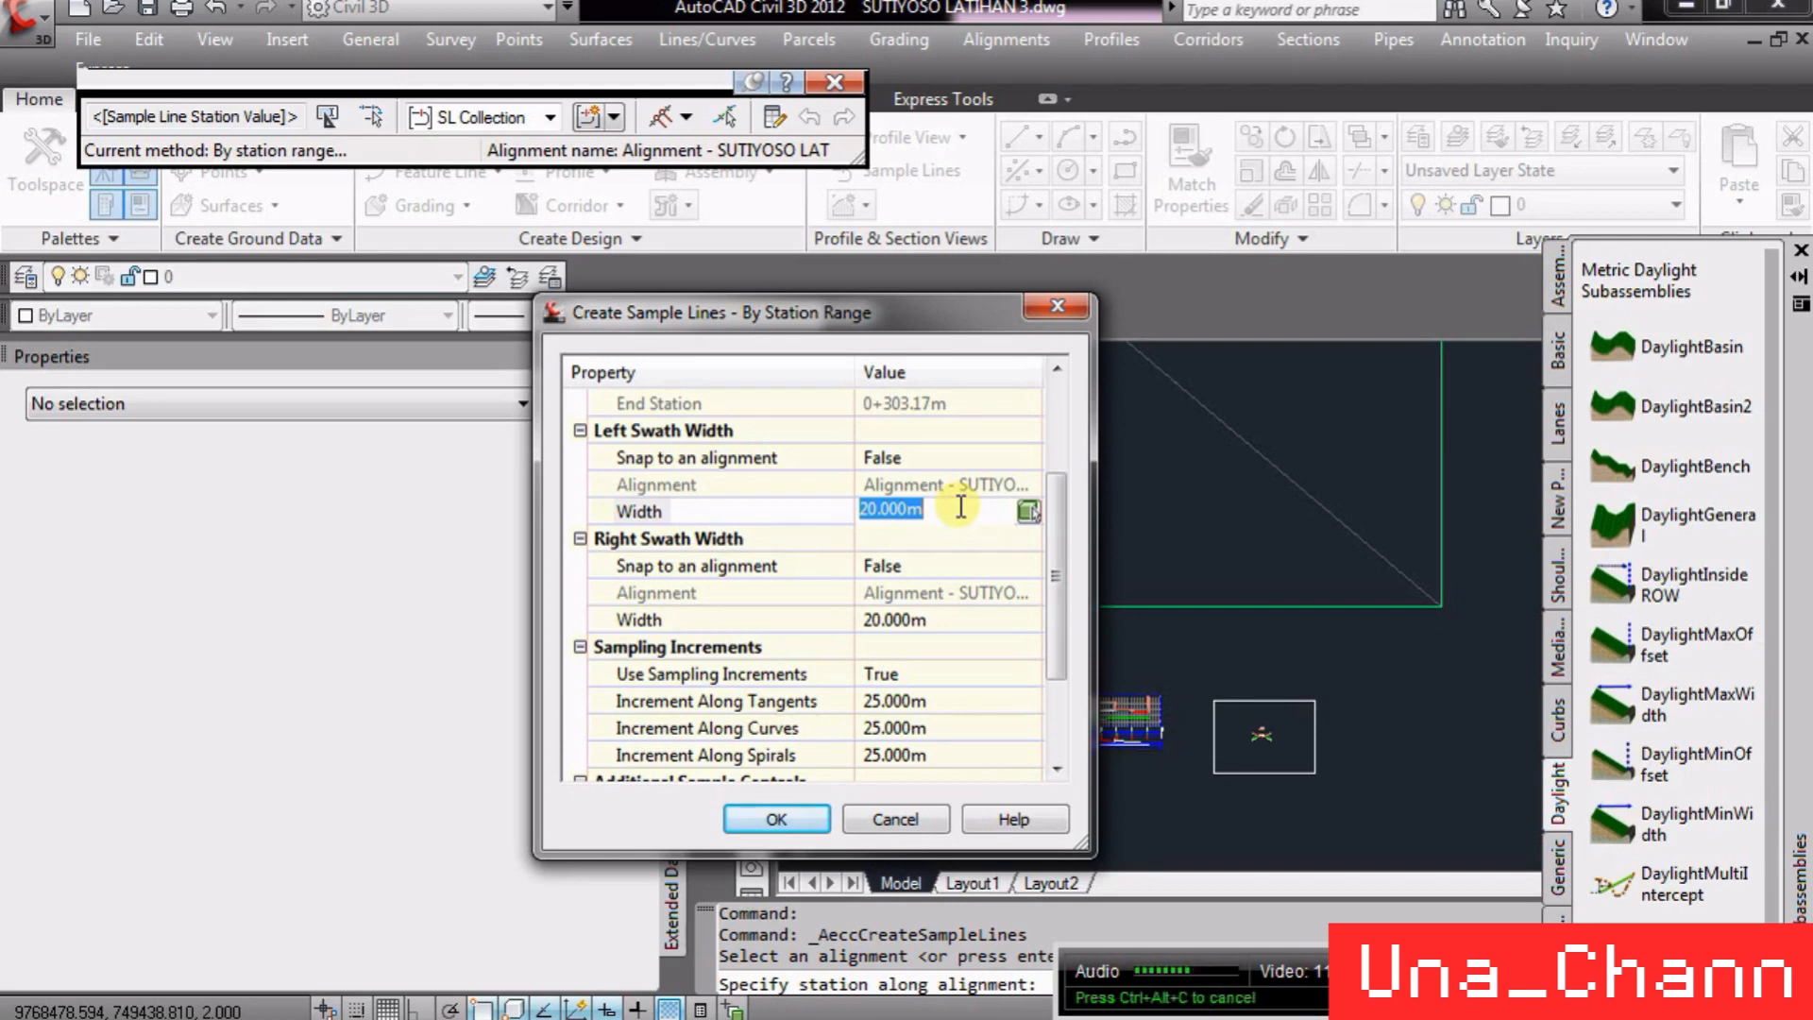
{"action": "left_click_drag", "start_coordinate": [1057, 589], "coordinate": [1054, 620]}
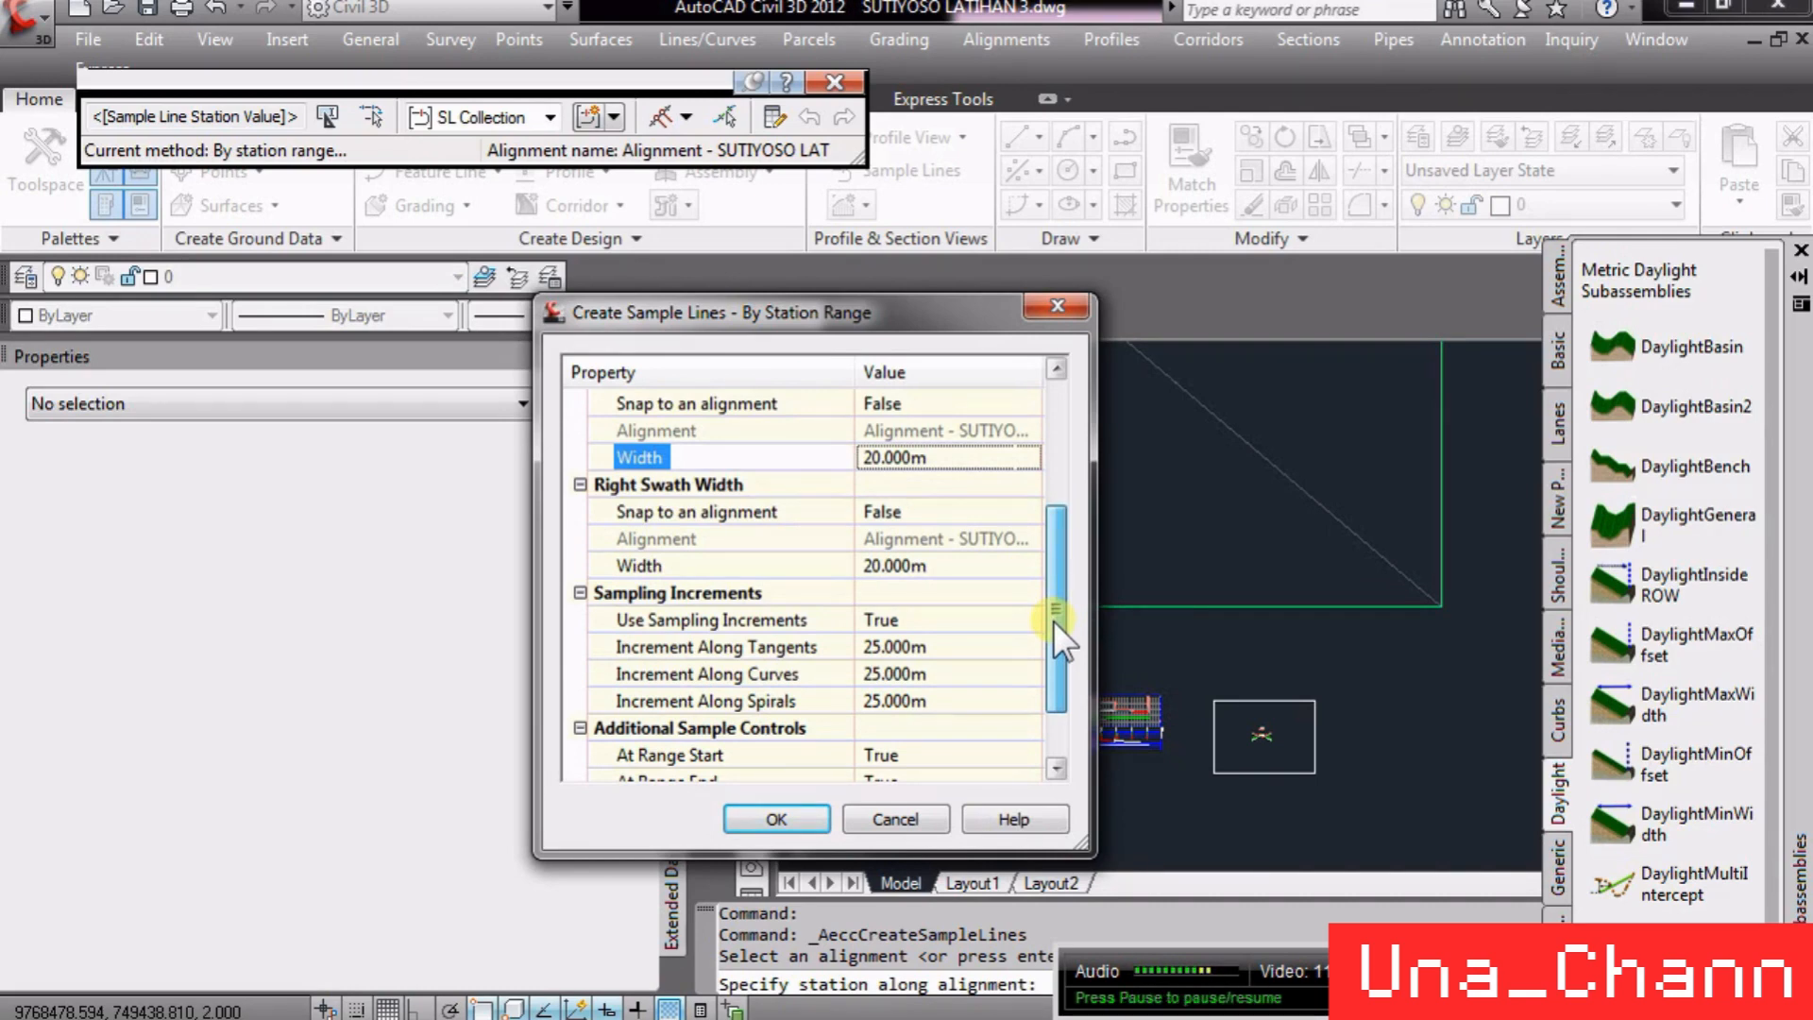
{"action": "left_click_drag", "start_coordinate": [1052, 620], "coordinate": [1057, 663]}
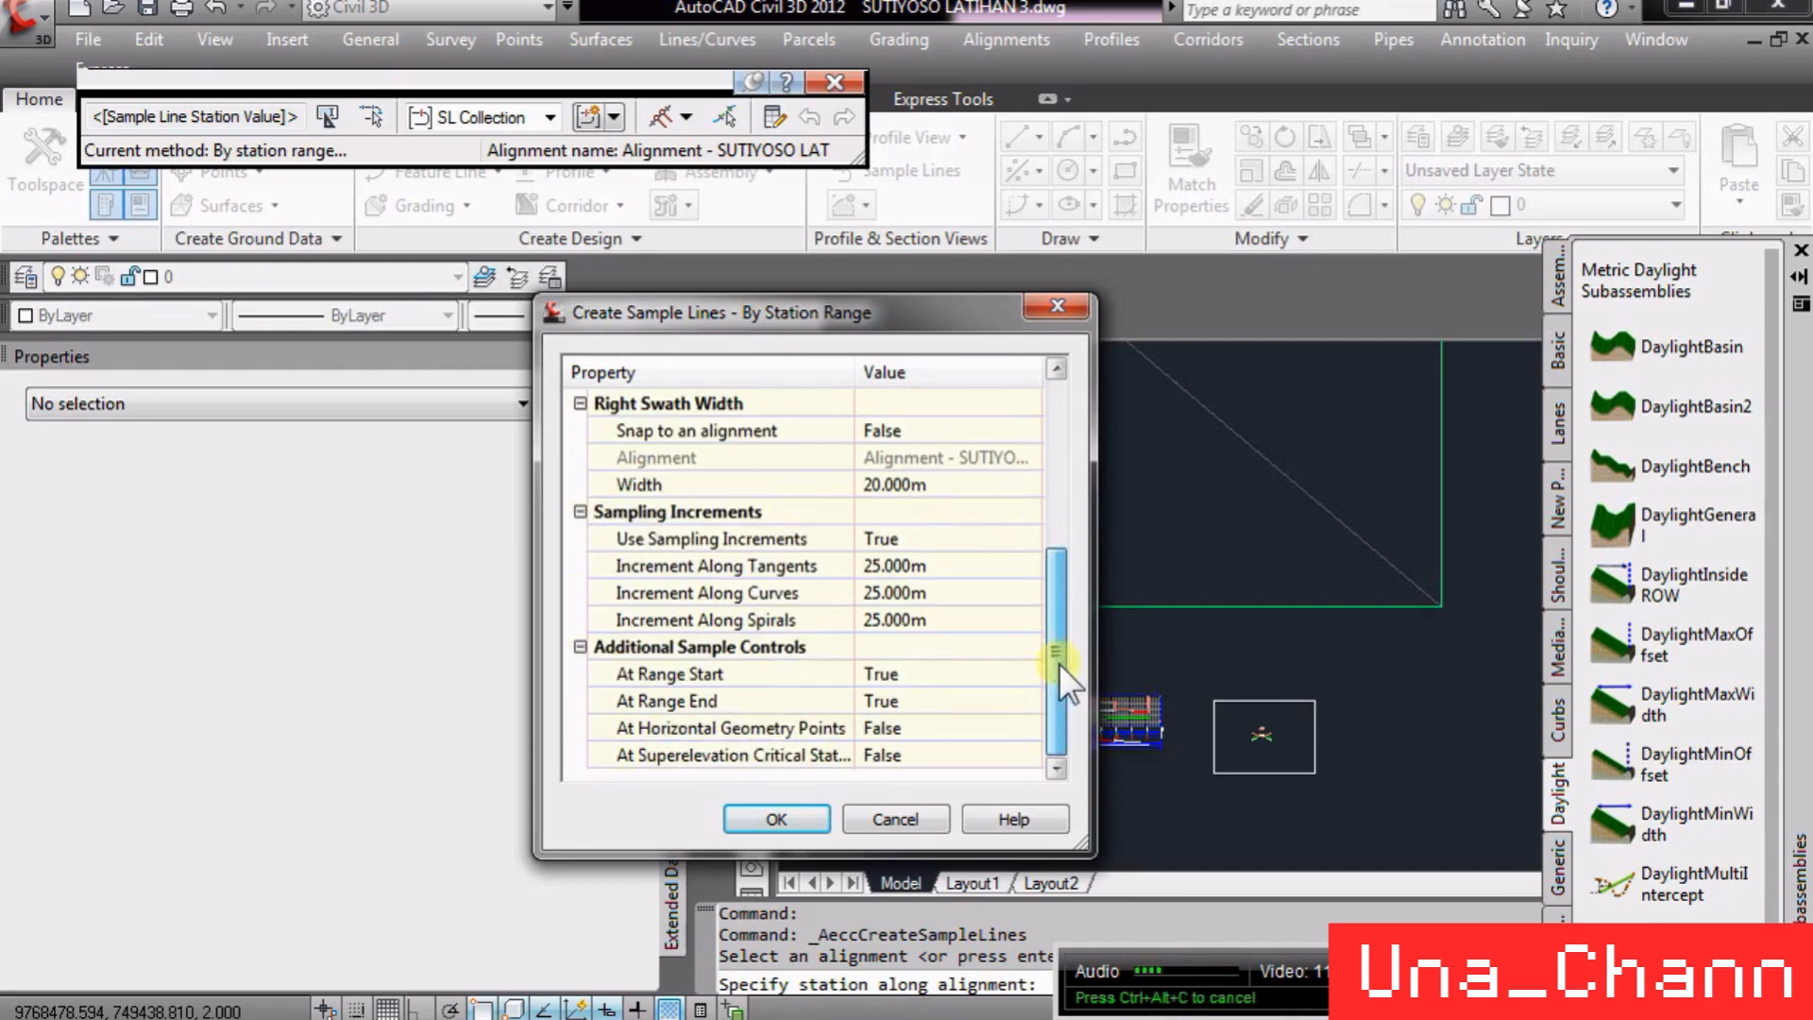
{"action": "left_click", "coordinate": [923, 566]}
{"action": "left_click", "coordinate": [938, 591]}
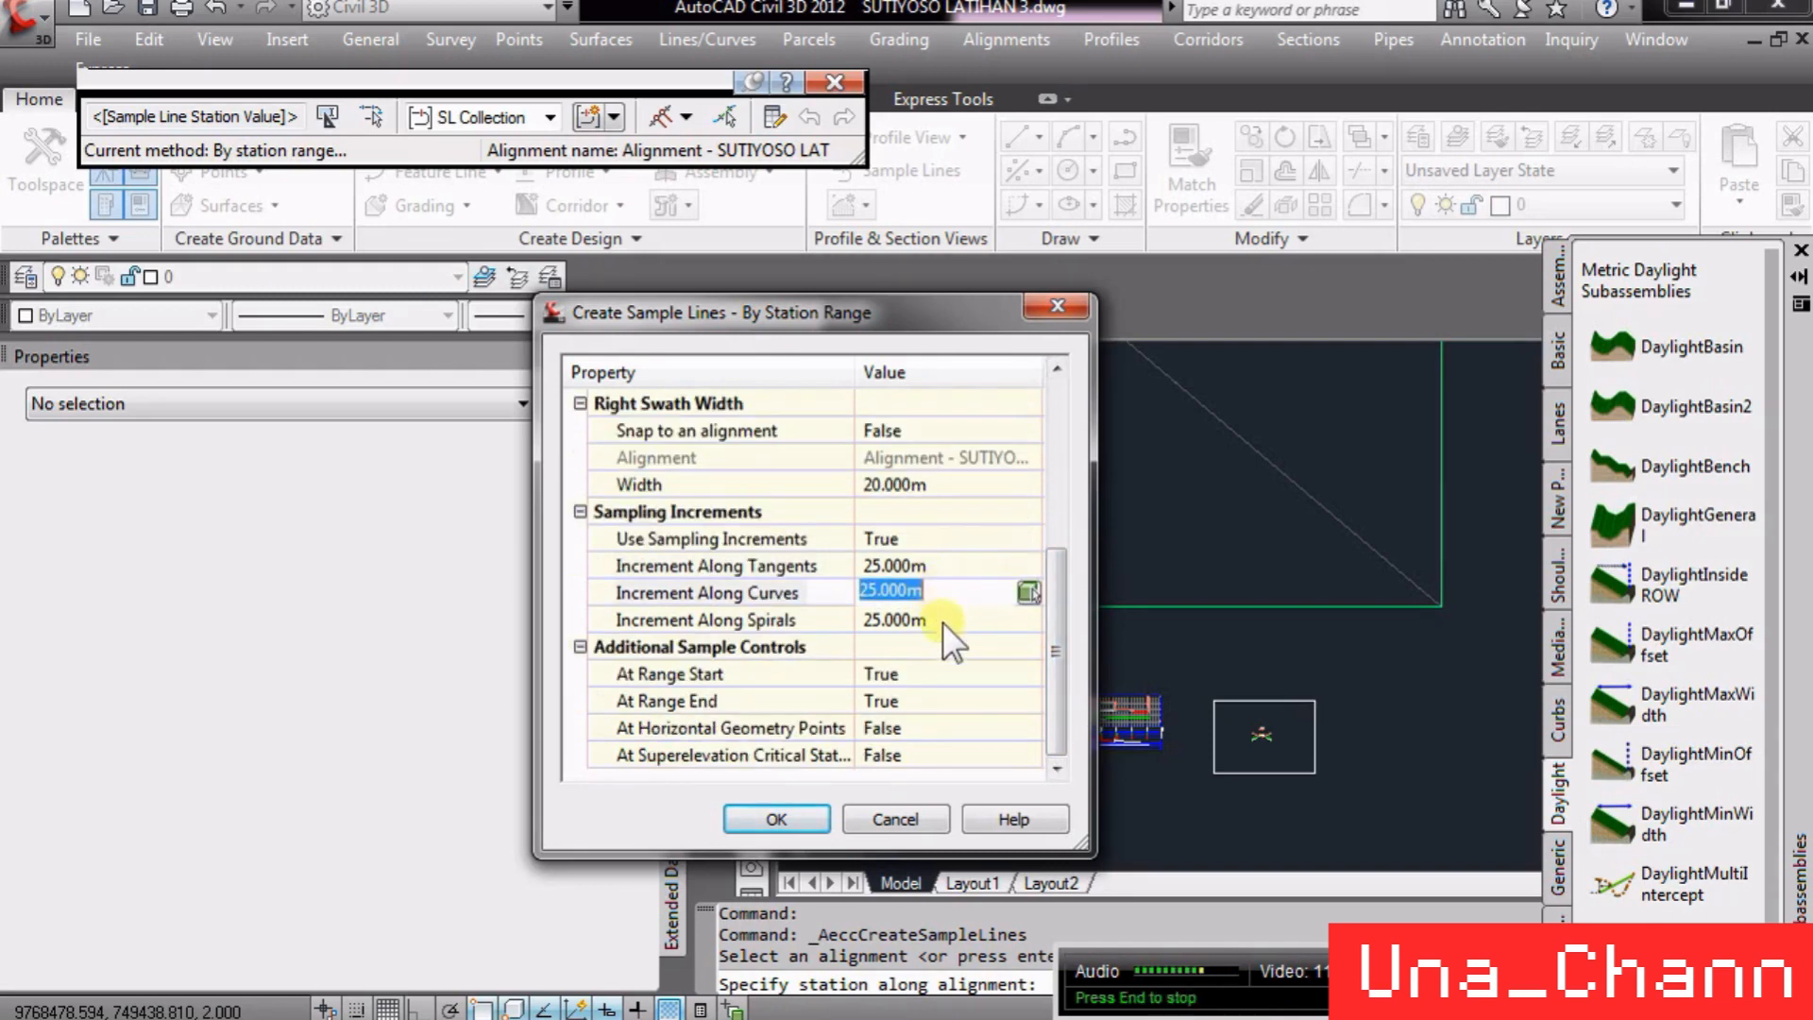
{"action": "left_click", "coordinate": [942, 618]}
{"action": "left_click", "coordinate": [929, 563]}
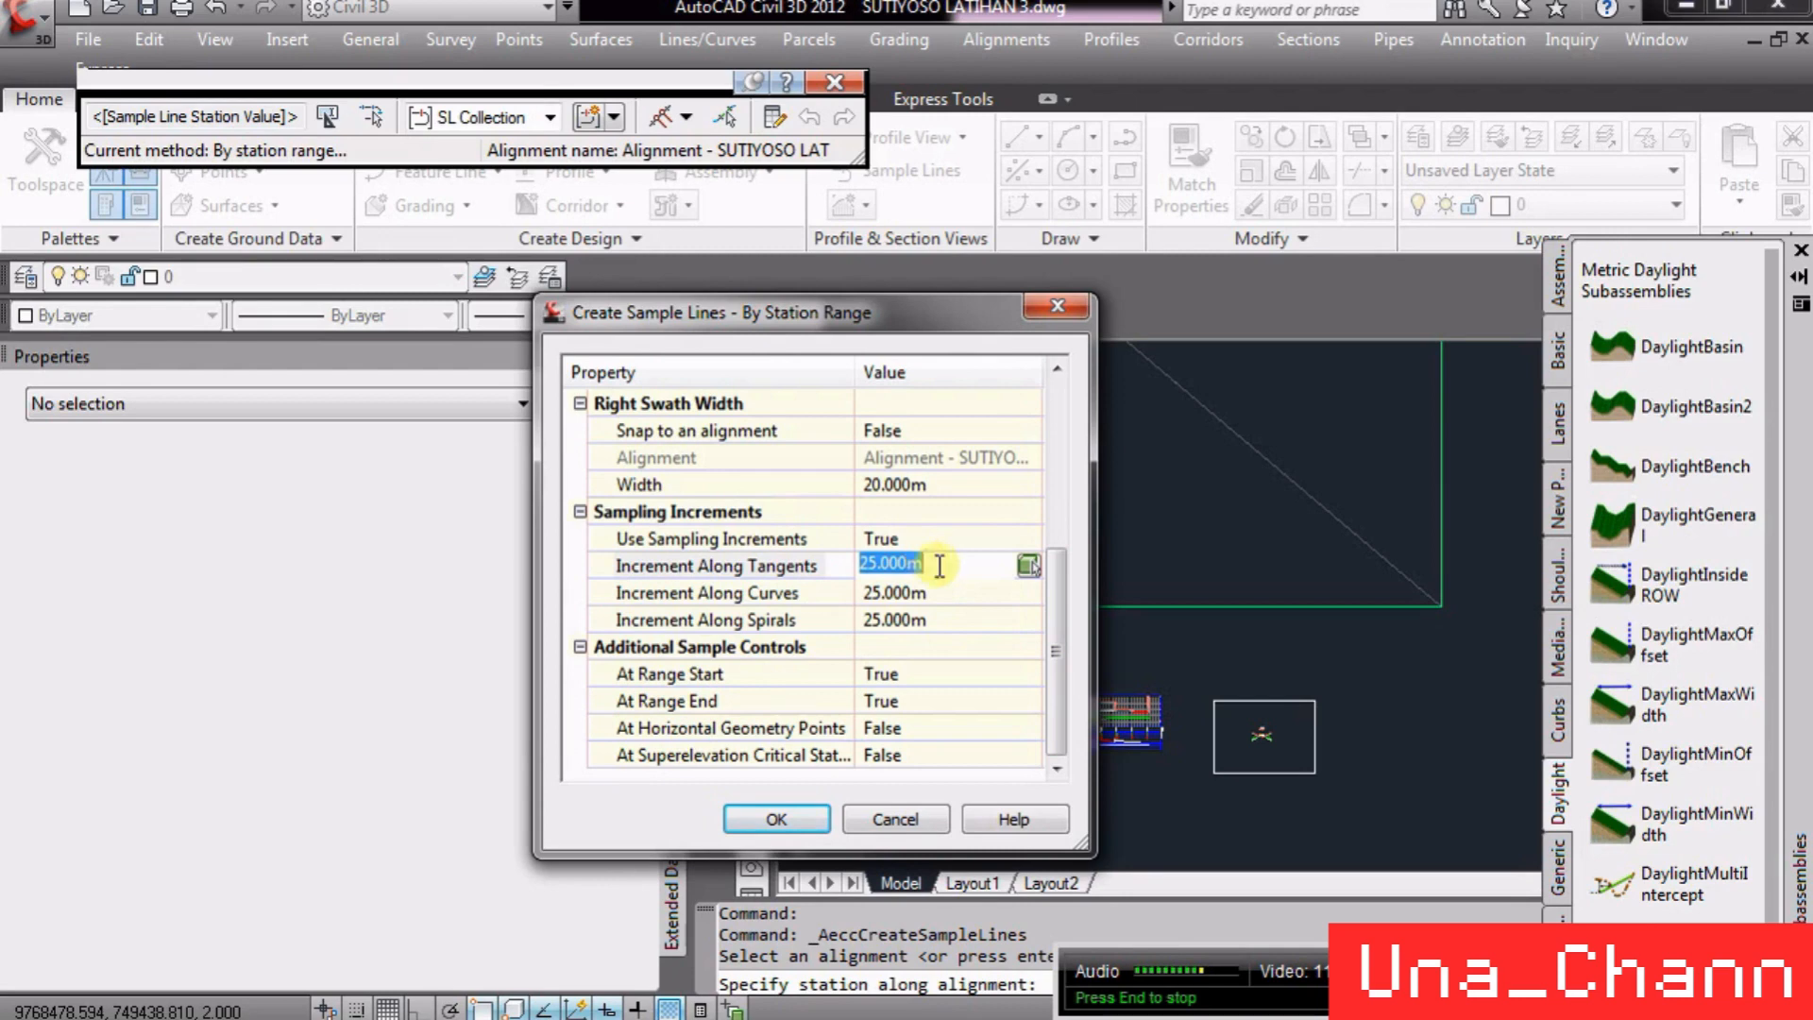
{"action": "left_click", "coordinate": [1052, 686]}
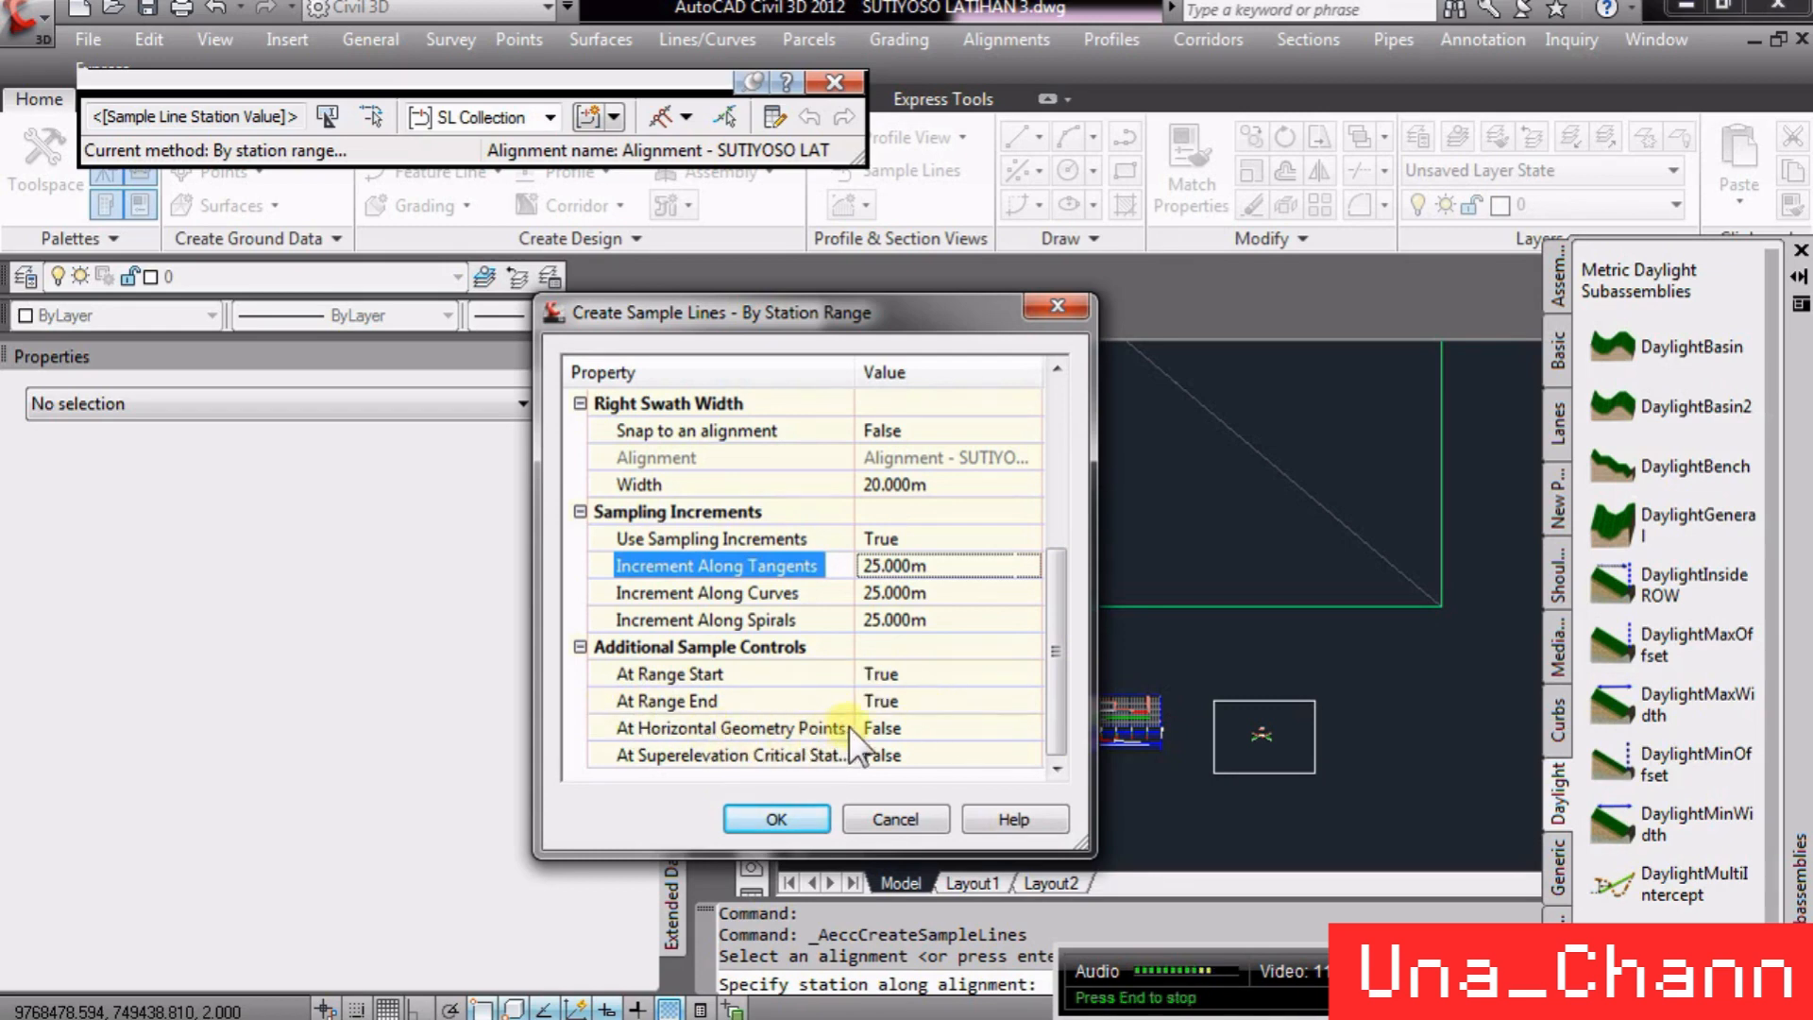
{"action": "left_click_drag", "start_coordinate": [953, 308], "coordinate": [619, 291]}
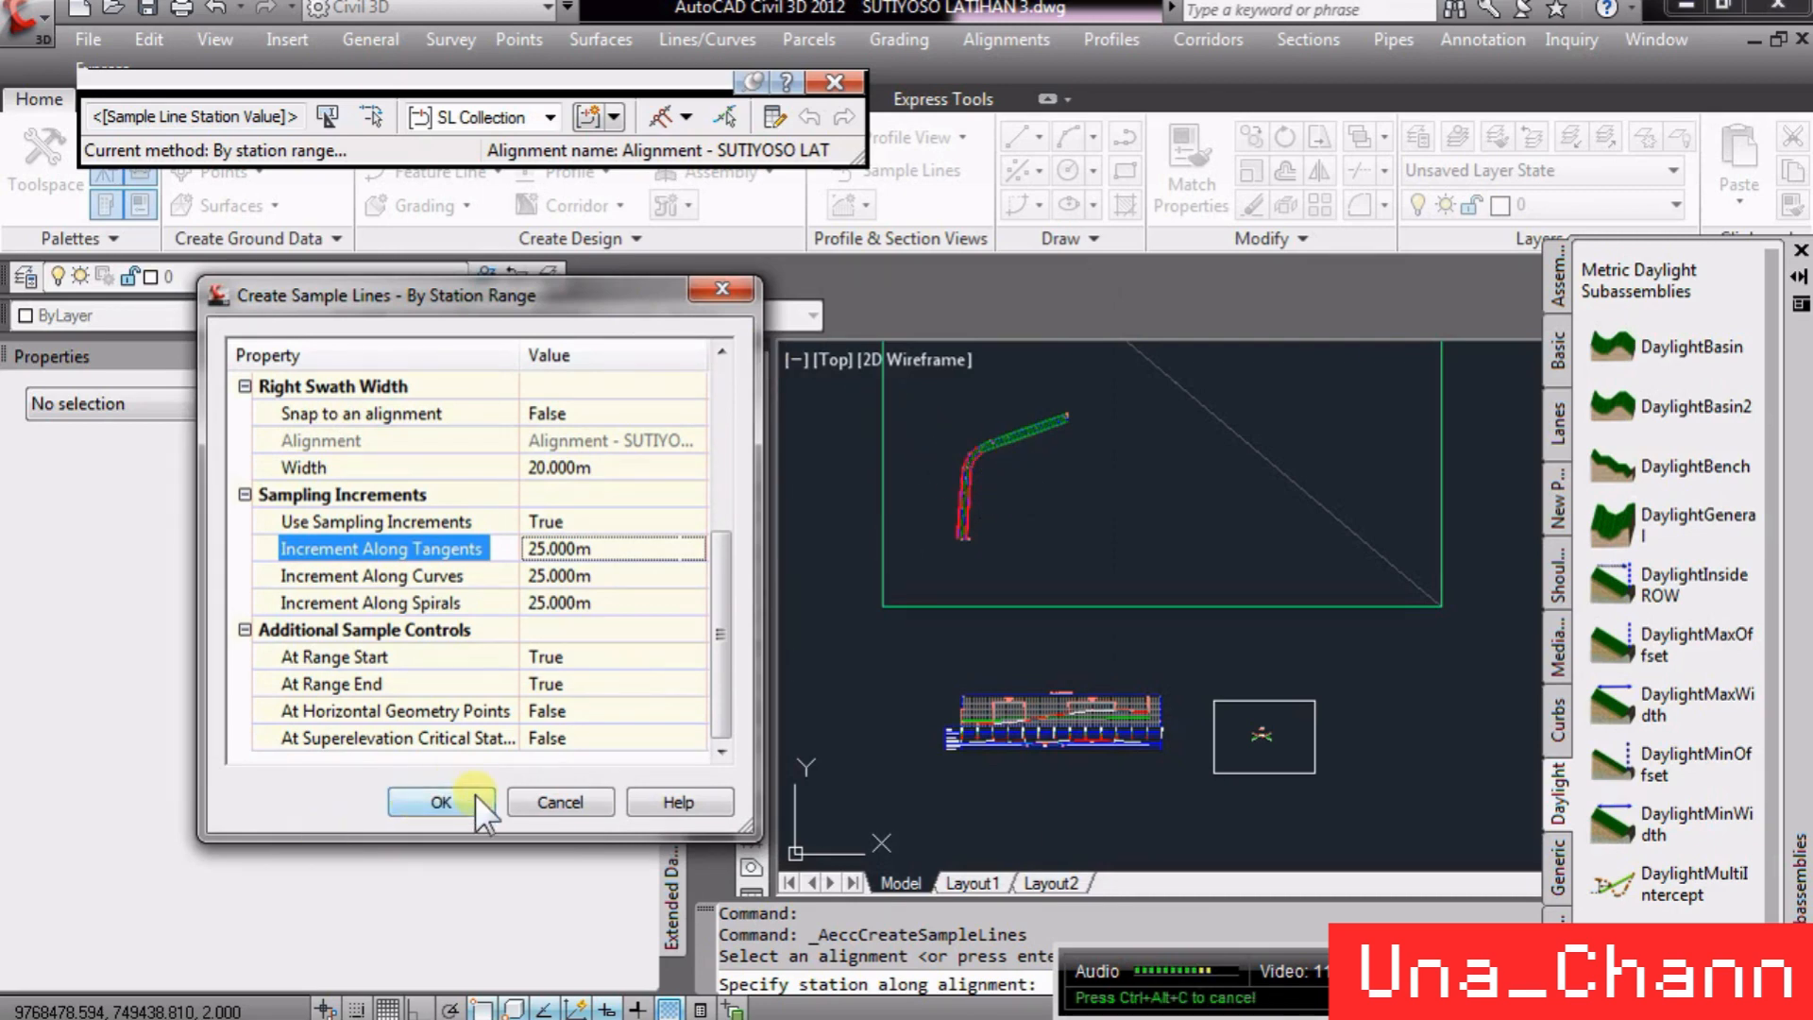
{"action": "left_click", "coordinate": [440, 801]}
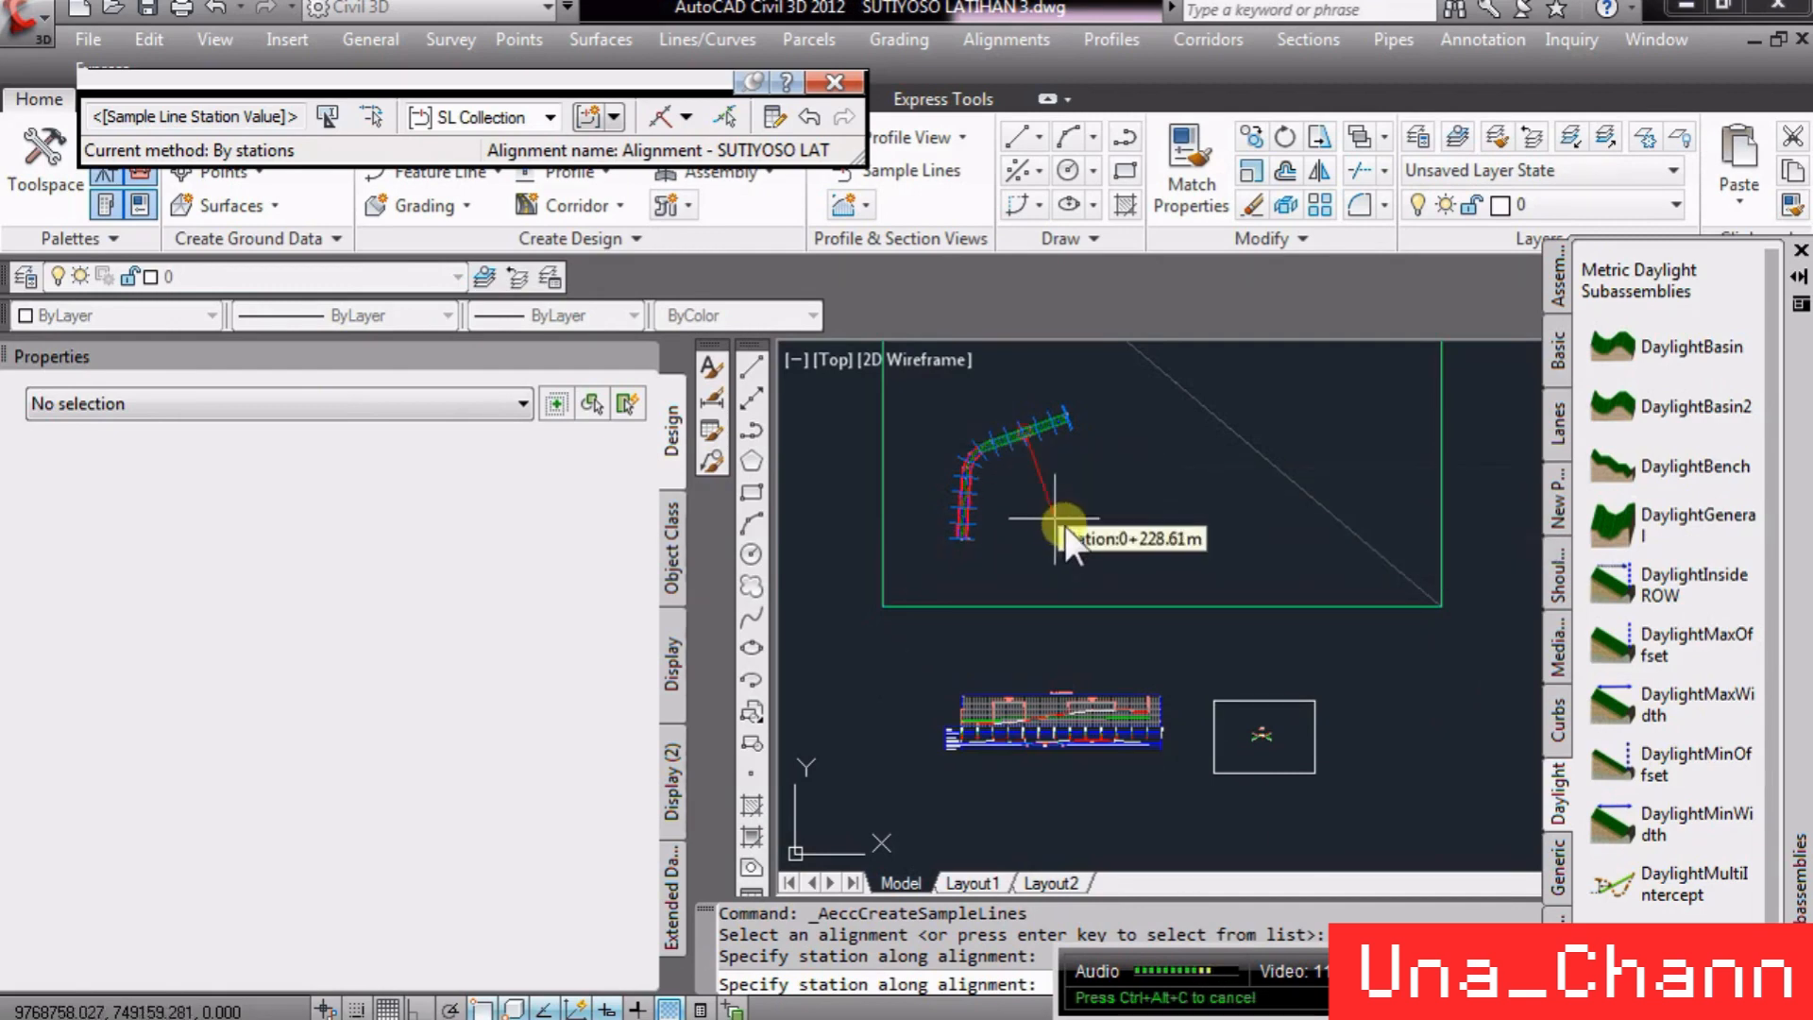
{"action": "key", "text": "Return"}
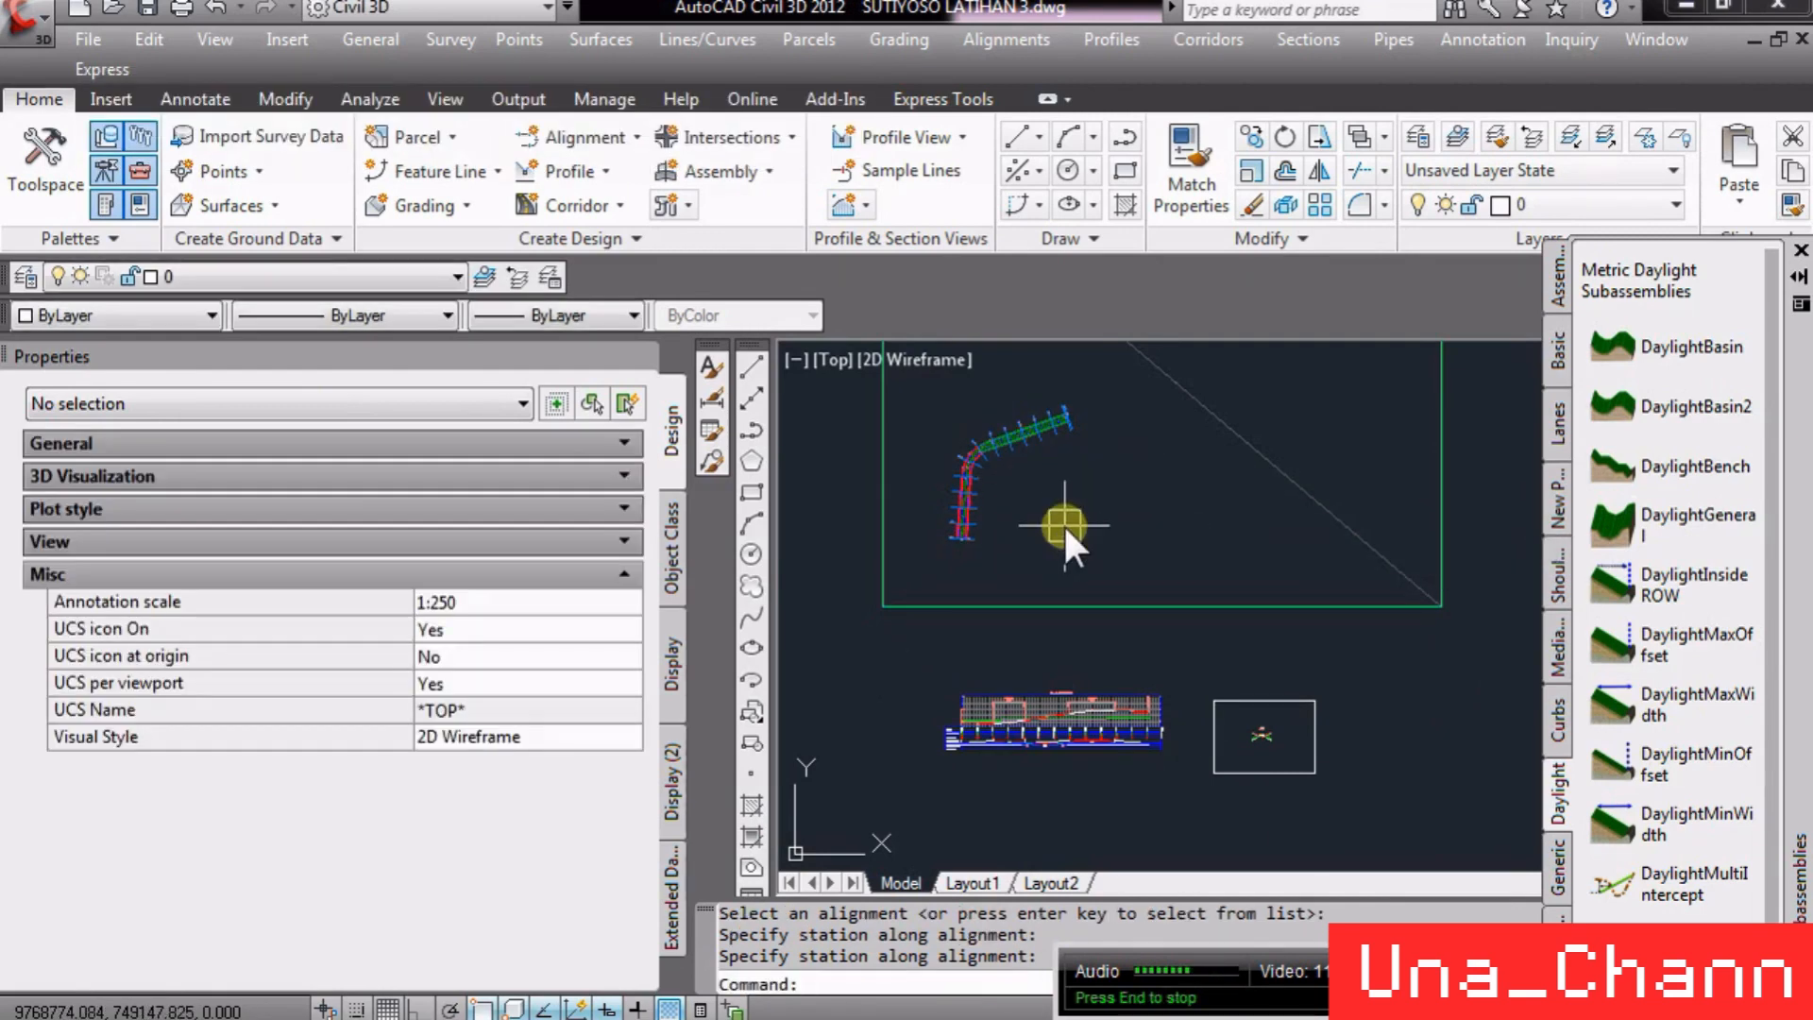
- Zoom in to inspect the created sample lines and their station labels along the alignment
{"action": "scroll", "coordinate": [988, 524], "scroll_direction": "up", "scroll_amount": 10}
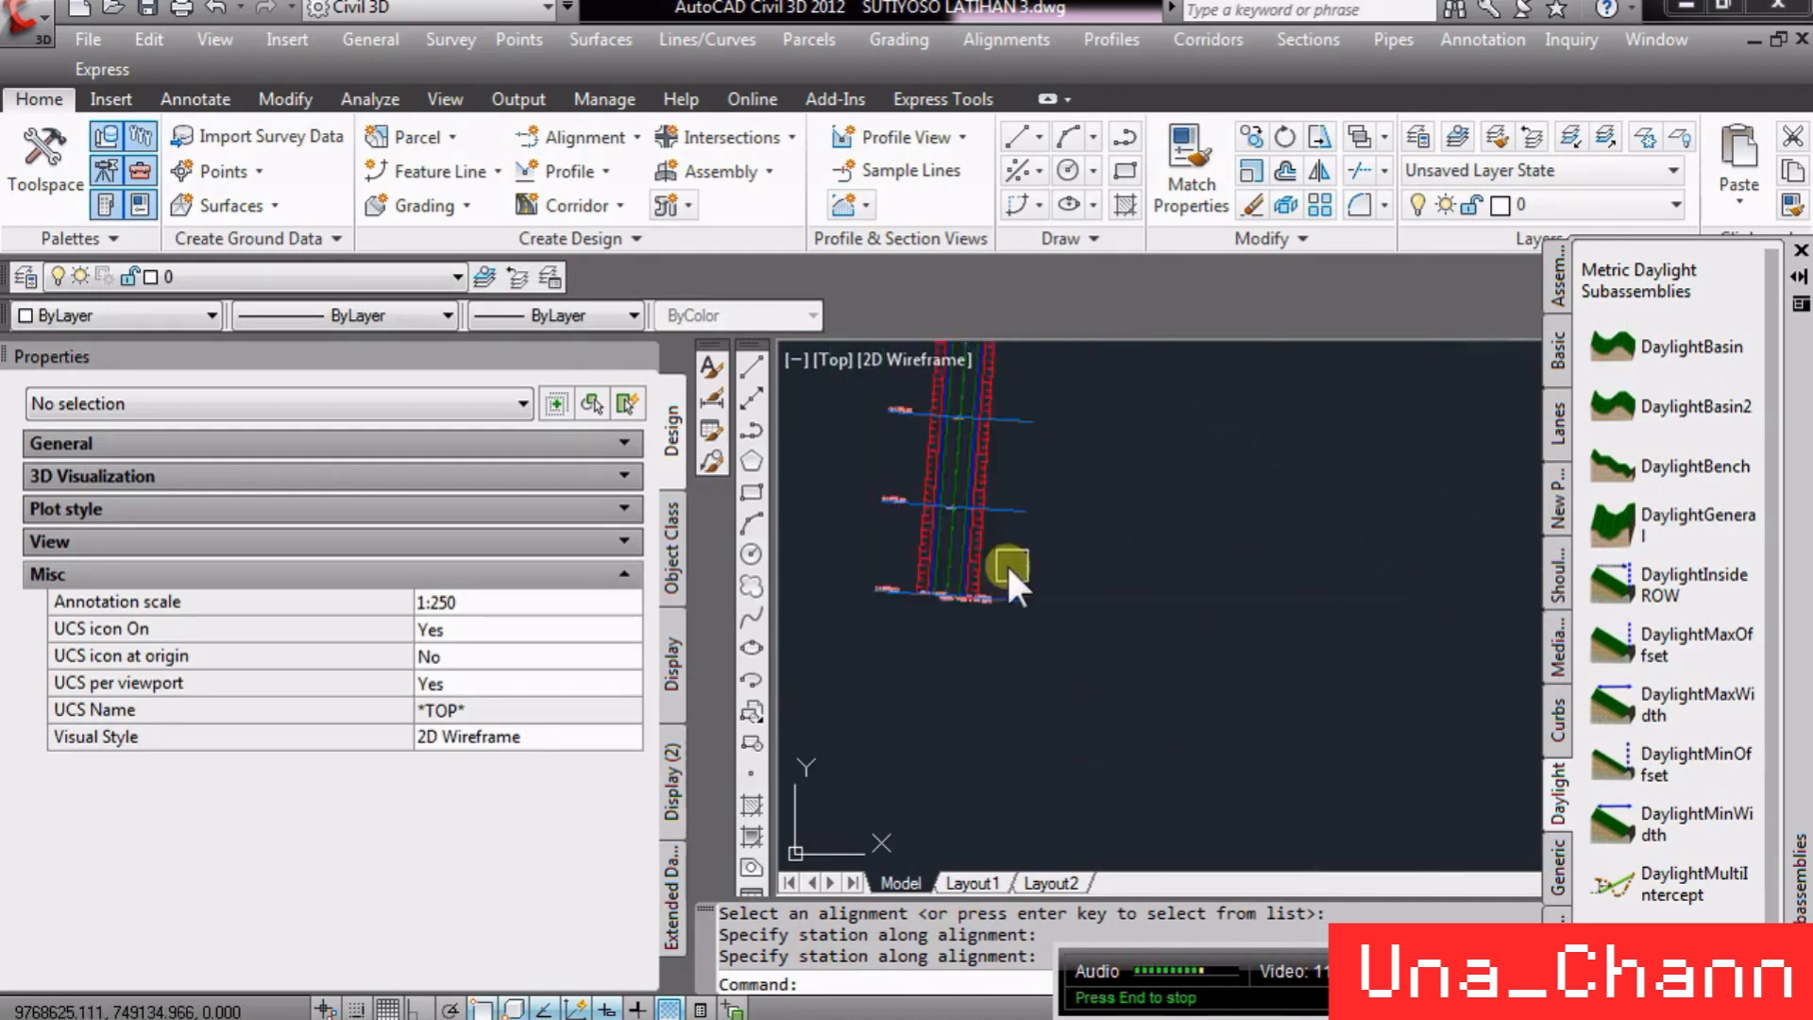
{"action": "scroll", "coordinate": [853, 595], "scroll_direction": "down", "scroll_amount": 5}
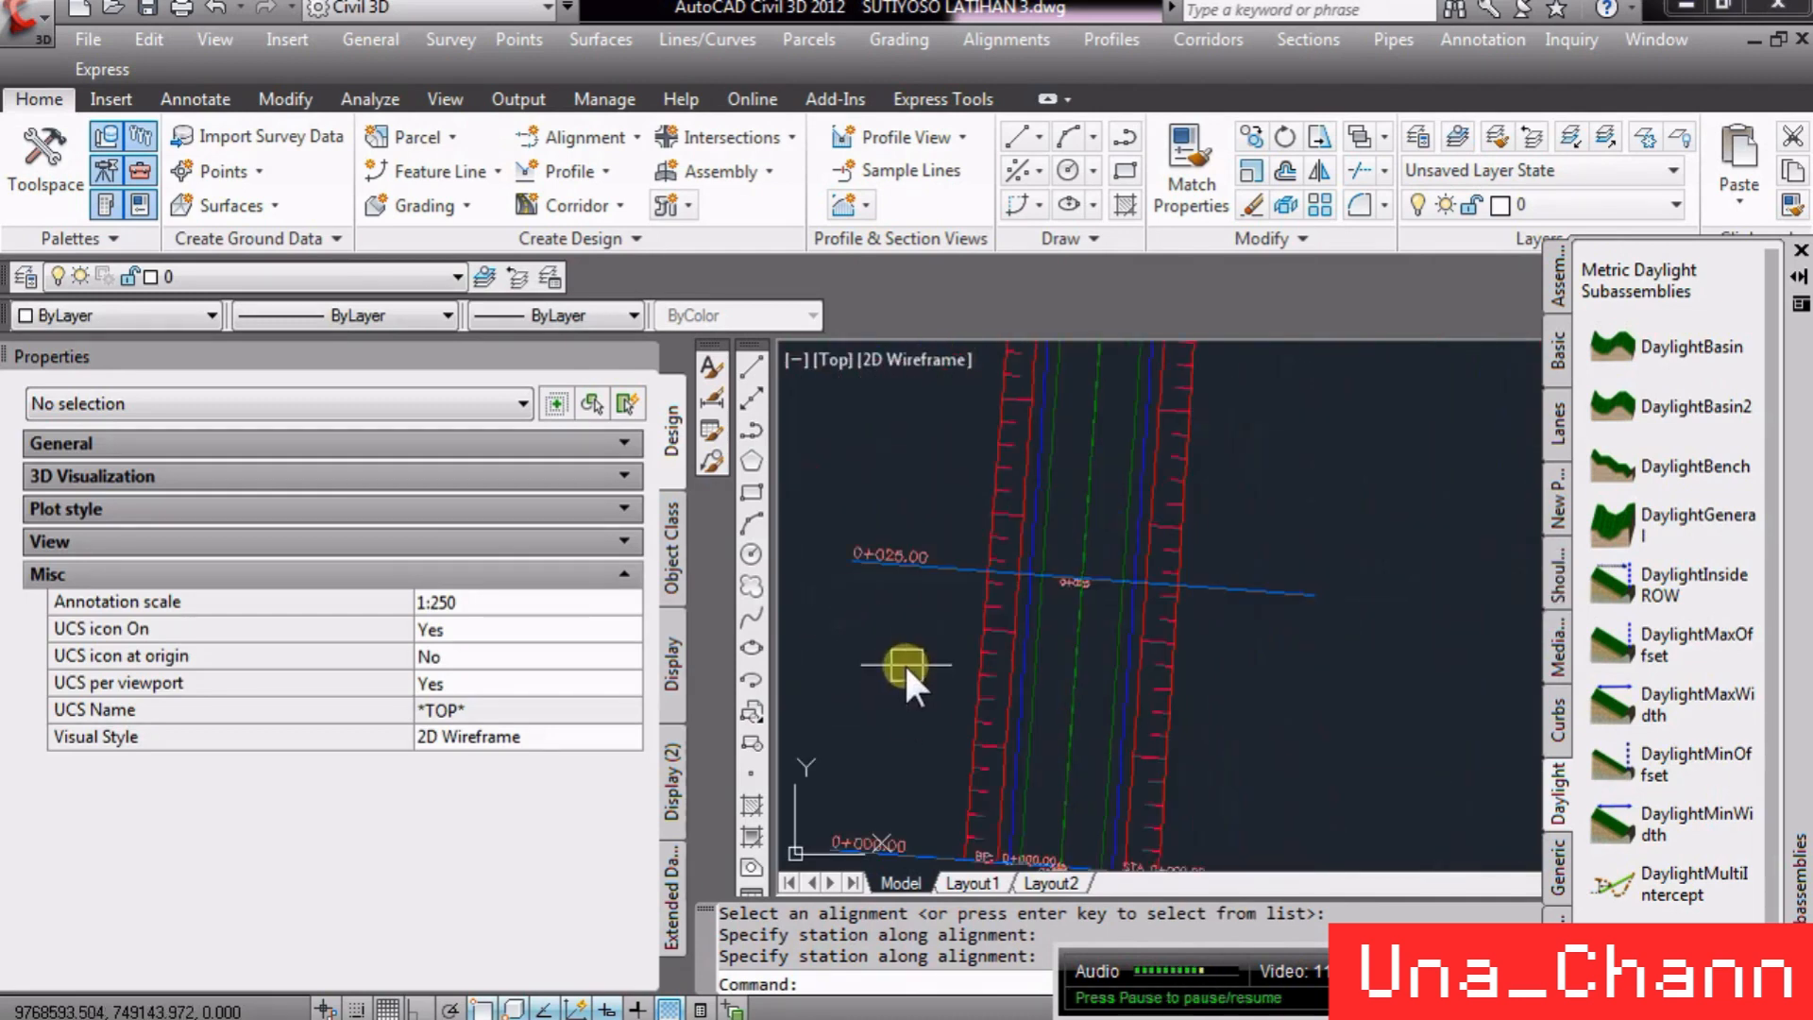
{"action": "scroll", "coordinate": [880, 540], "scroll_direction": "up", "scroll_amount": 5}
{"action": "scroll", "coordinate": [892, 751], "scroll_direction": "down", "scroll_amount": 3}
{"action": "scroll", "coordinate": [989, 504], "scroll_direction": "up", "scroll_amount": 2}
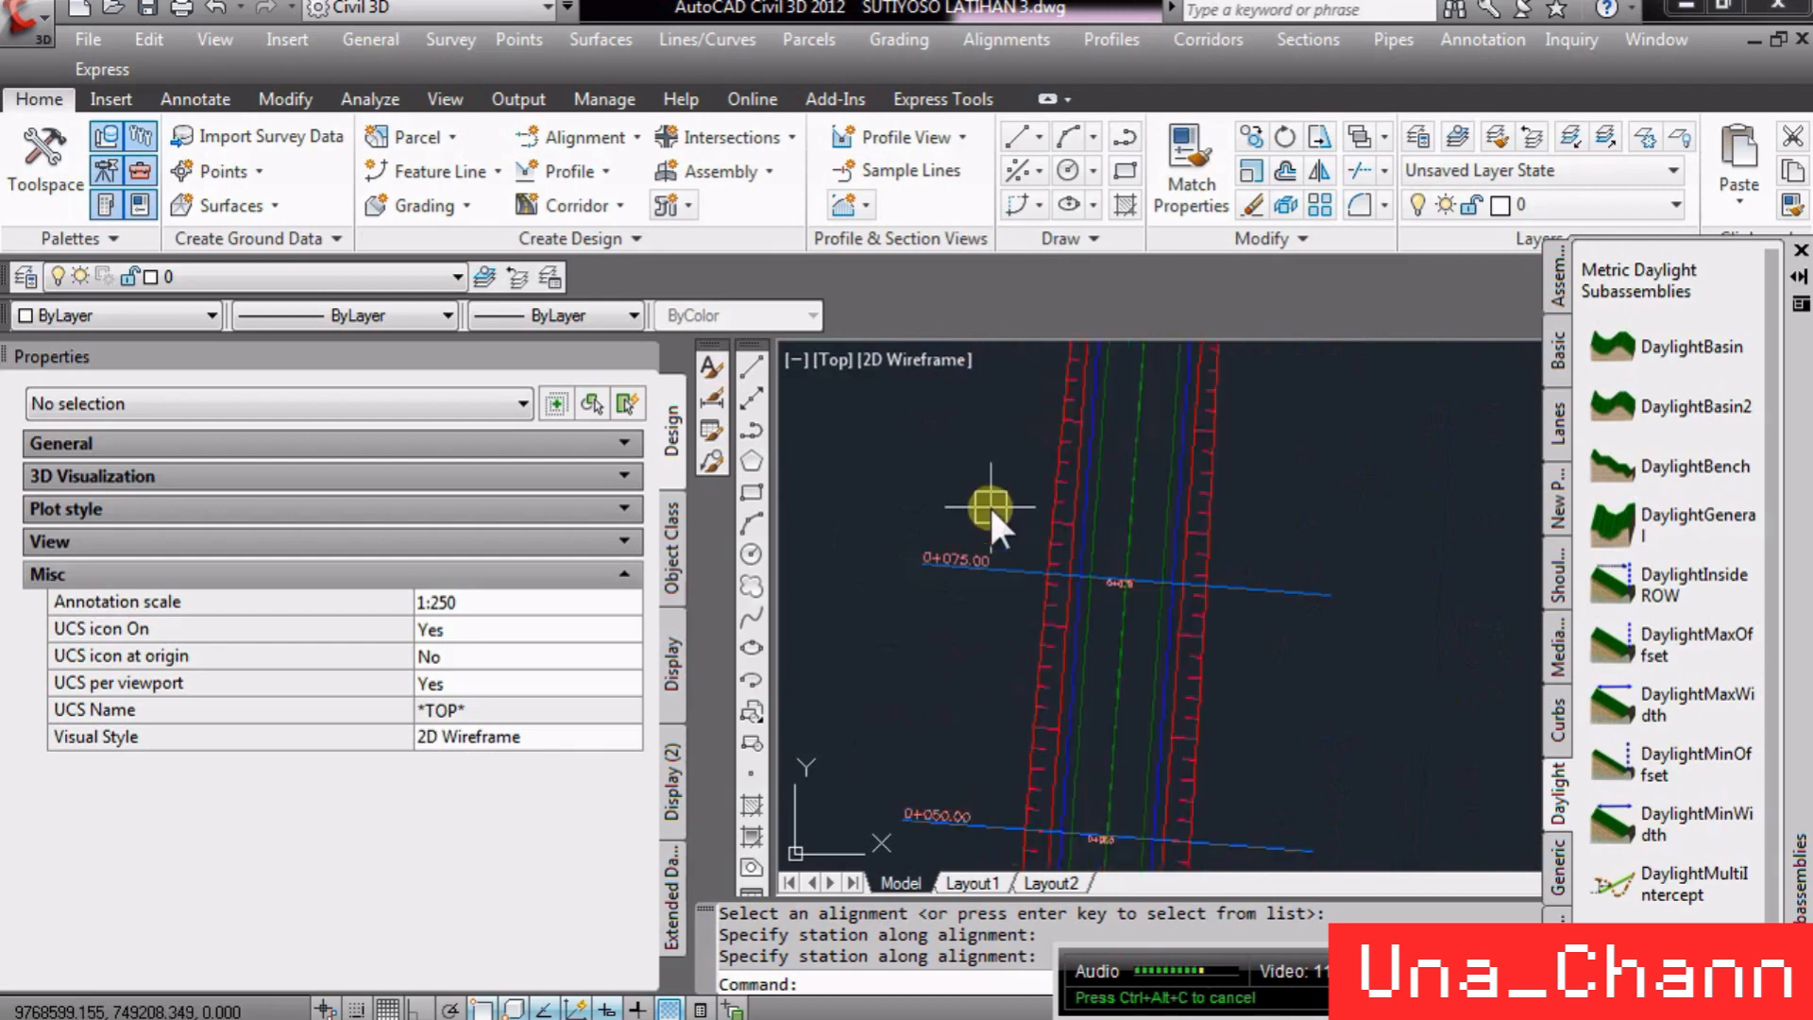
{"action": "scroll", "coordinate": [963, 504], "scroll_direction": "down", "scroll_amount": 7}
{"action": "scroll", "coordinate": [945, 496], "scroll_direction": "down", "scroll_amount": 6}
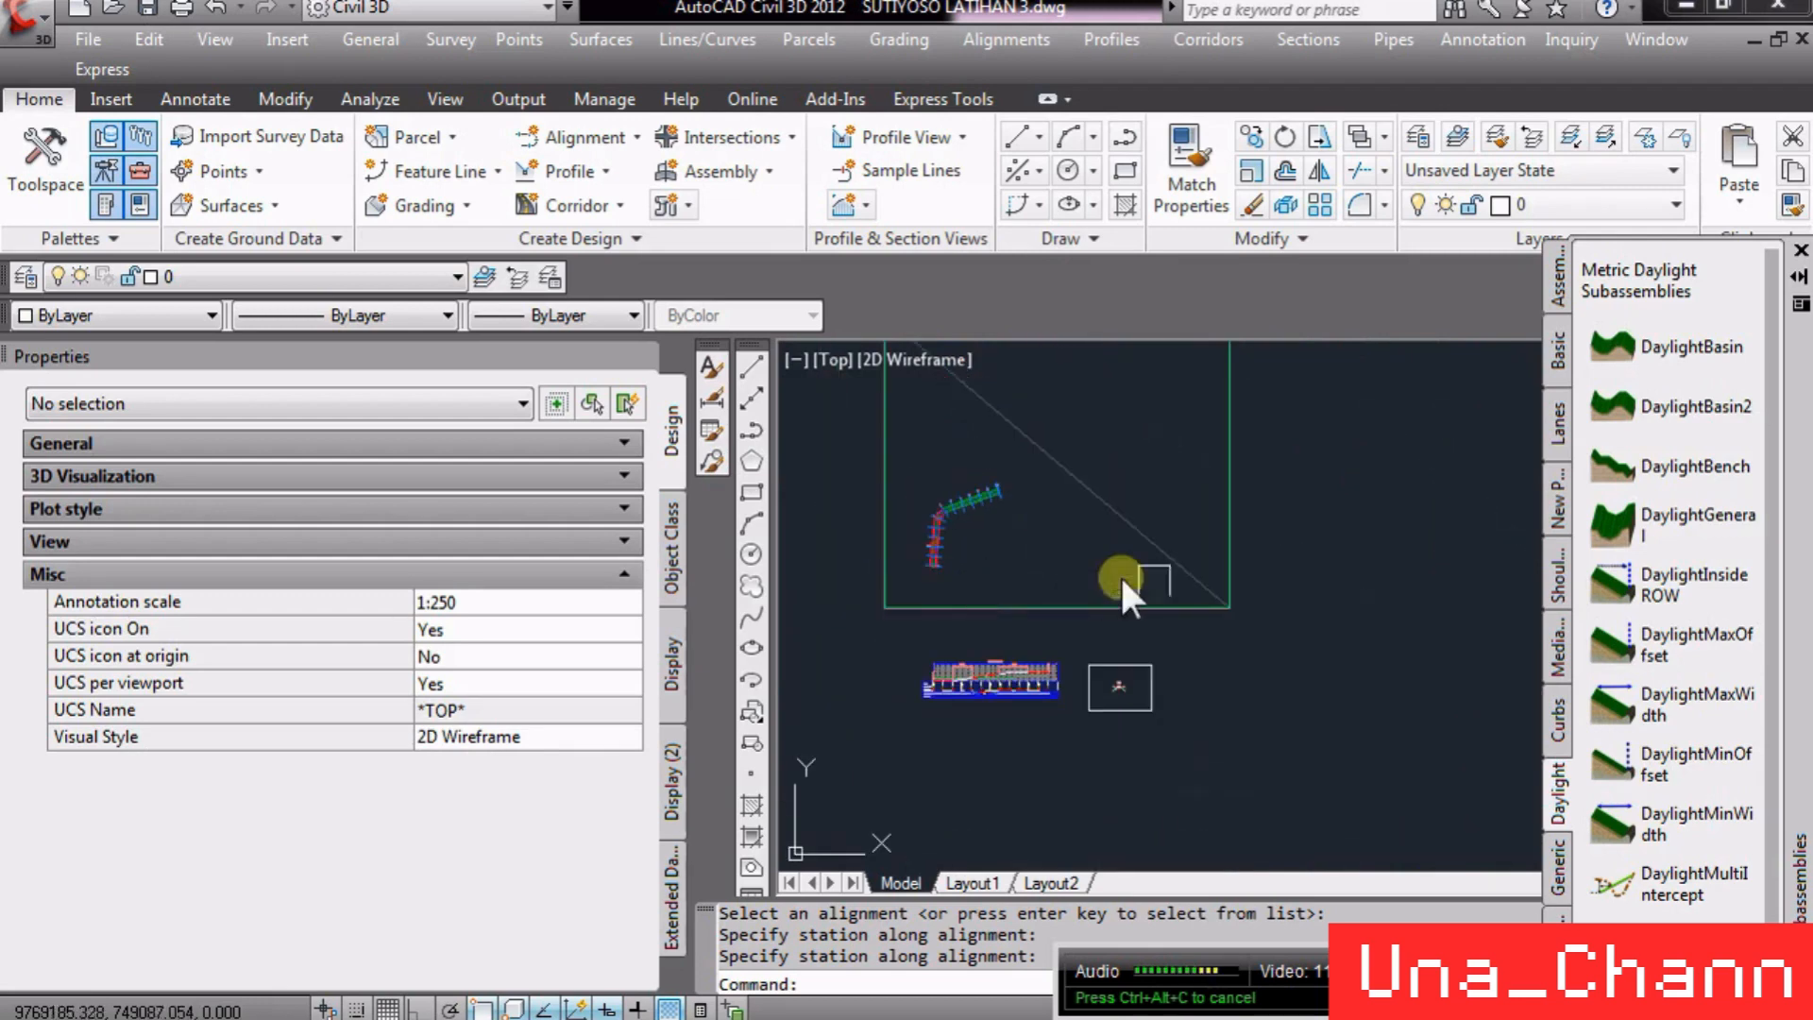
- Start Create Multiple Section Views and choose alignment SUTIYOSO LAT with sample line group SL Collection - PER 25
{"action": "left_click", "coordinate": [1322, 30]}
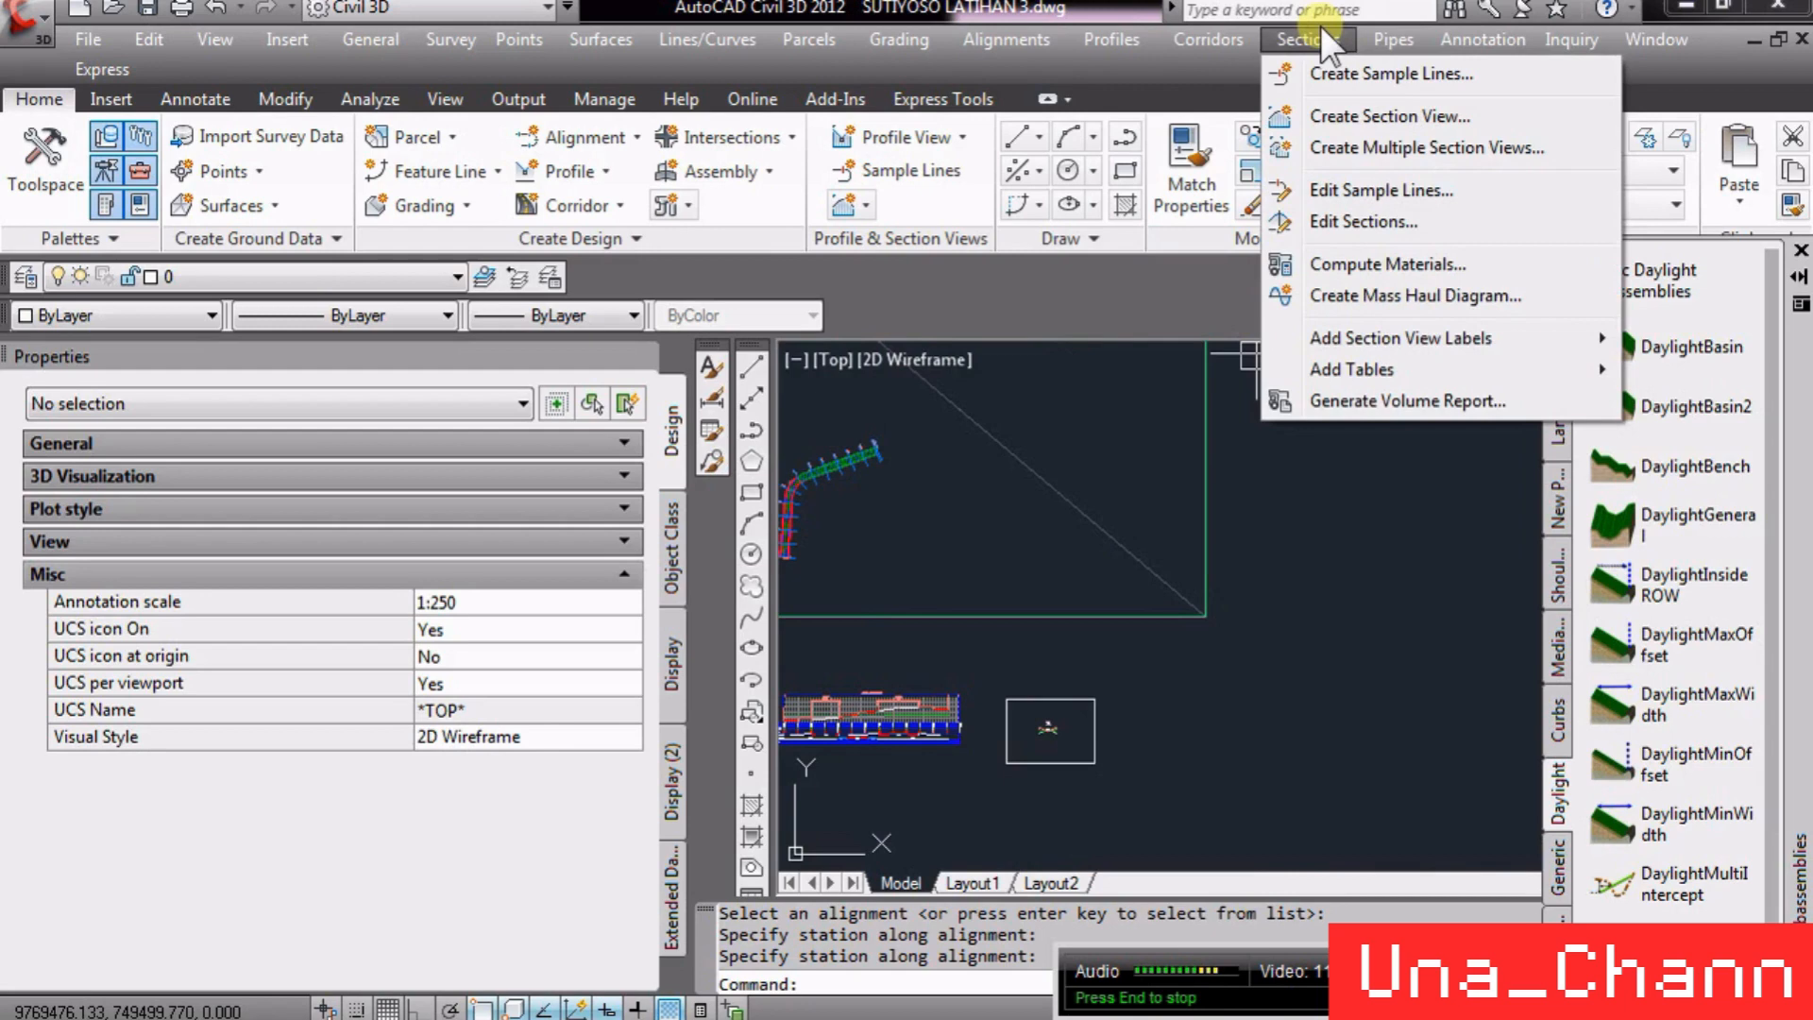
{"action": "left_click", "coordinate": [1356, 149]}
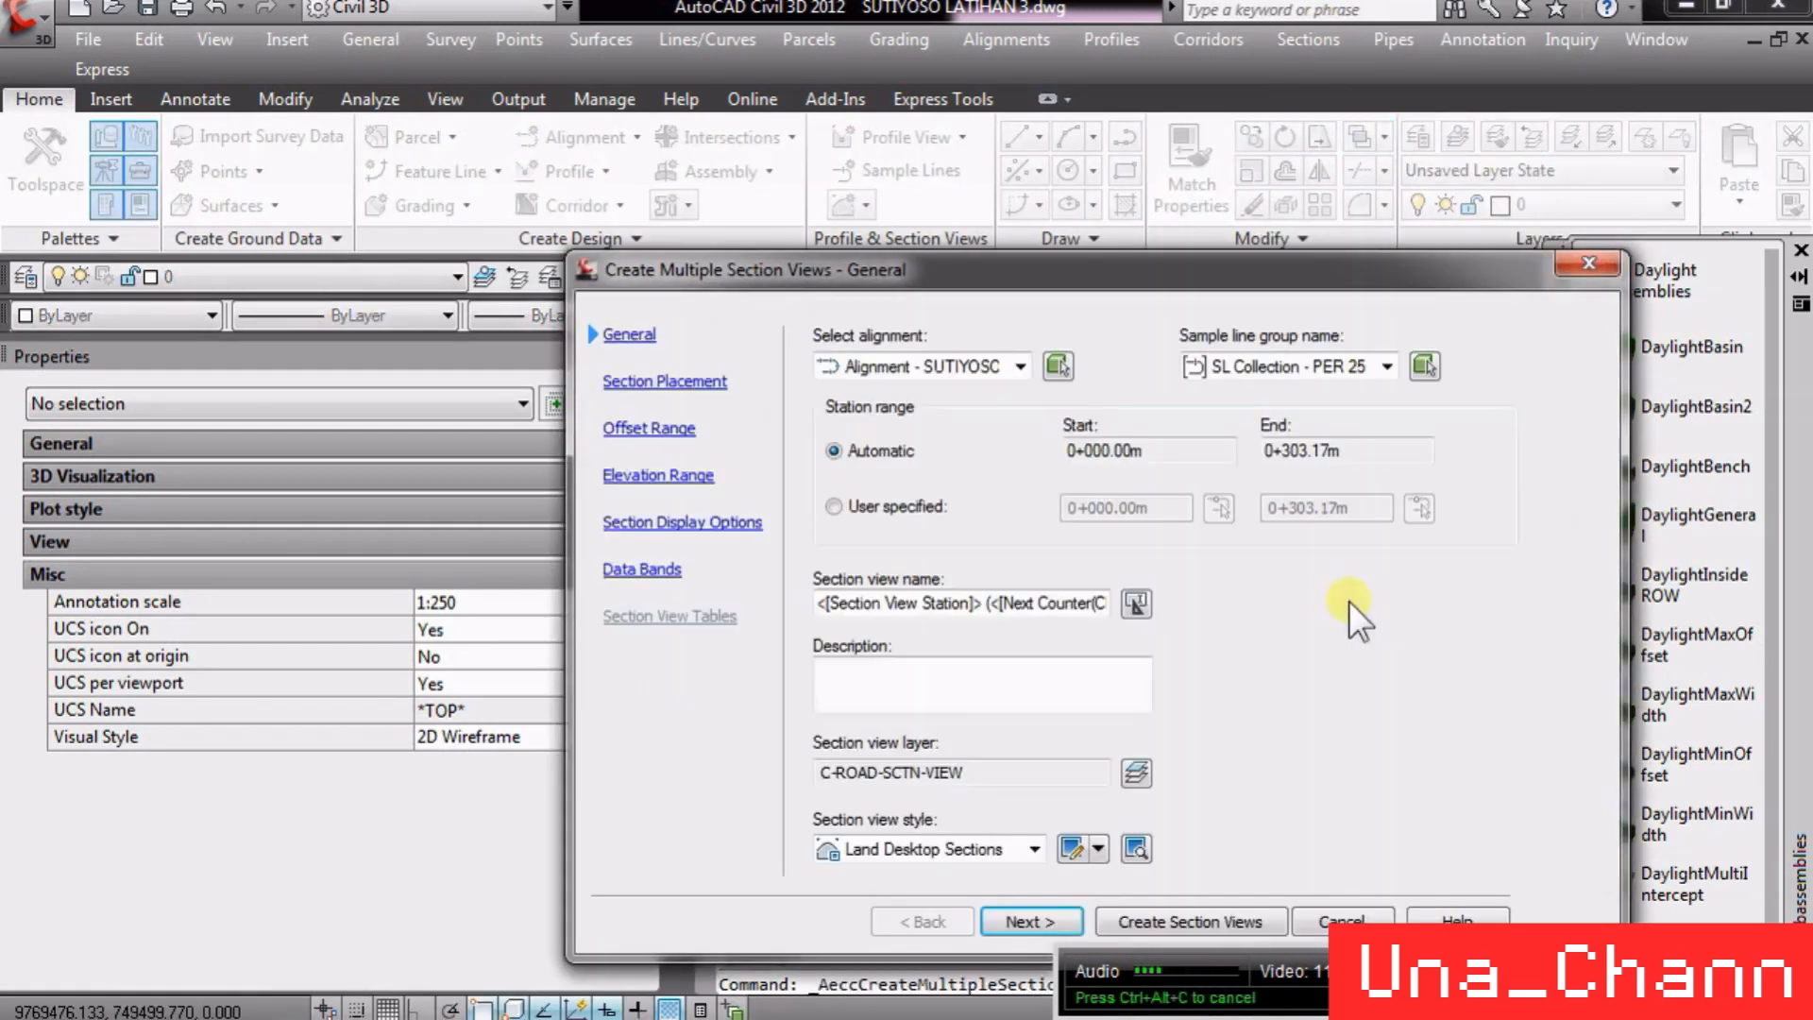
{"action": "left_click", "coordinate": [948, 376]}
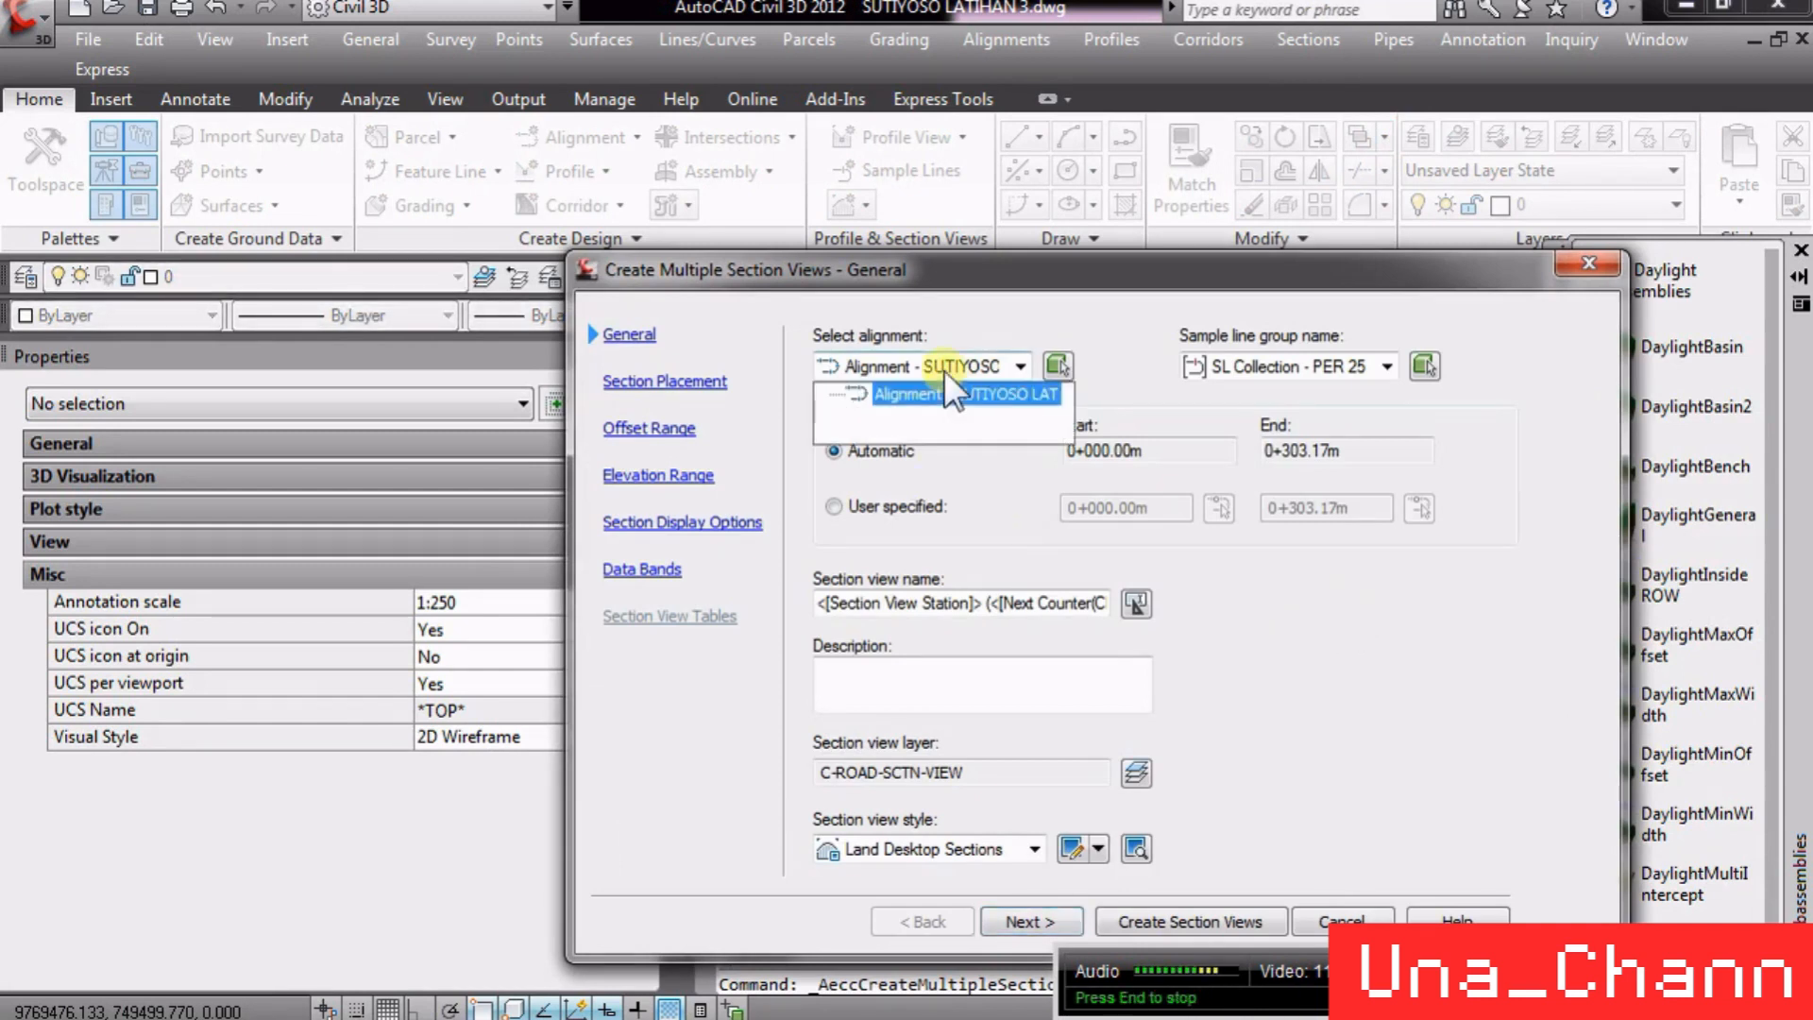
{"action": "left_click", "coordinate": [943, 370]}
{"action": "left_click", "coordinate": [1264, 360]}
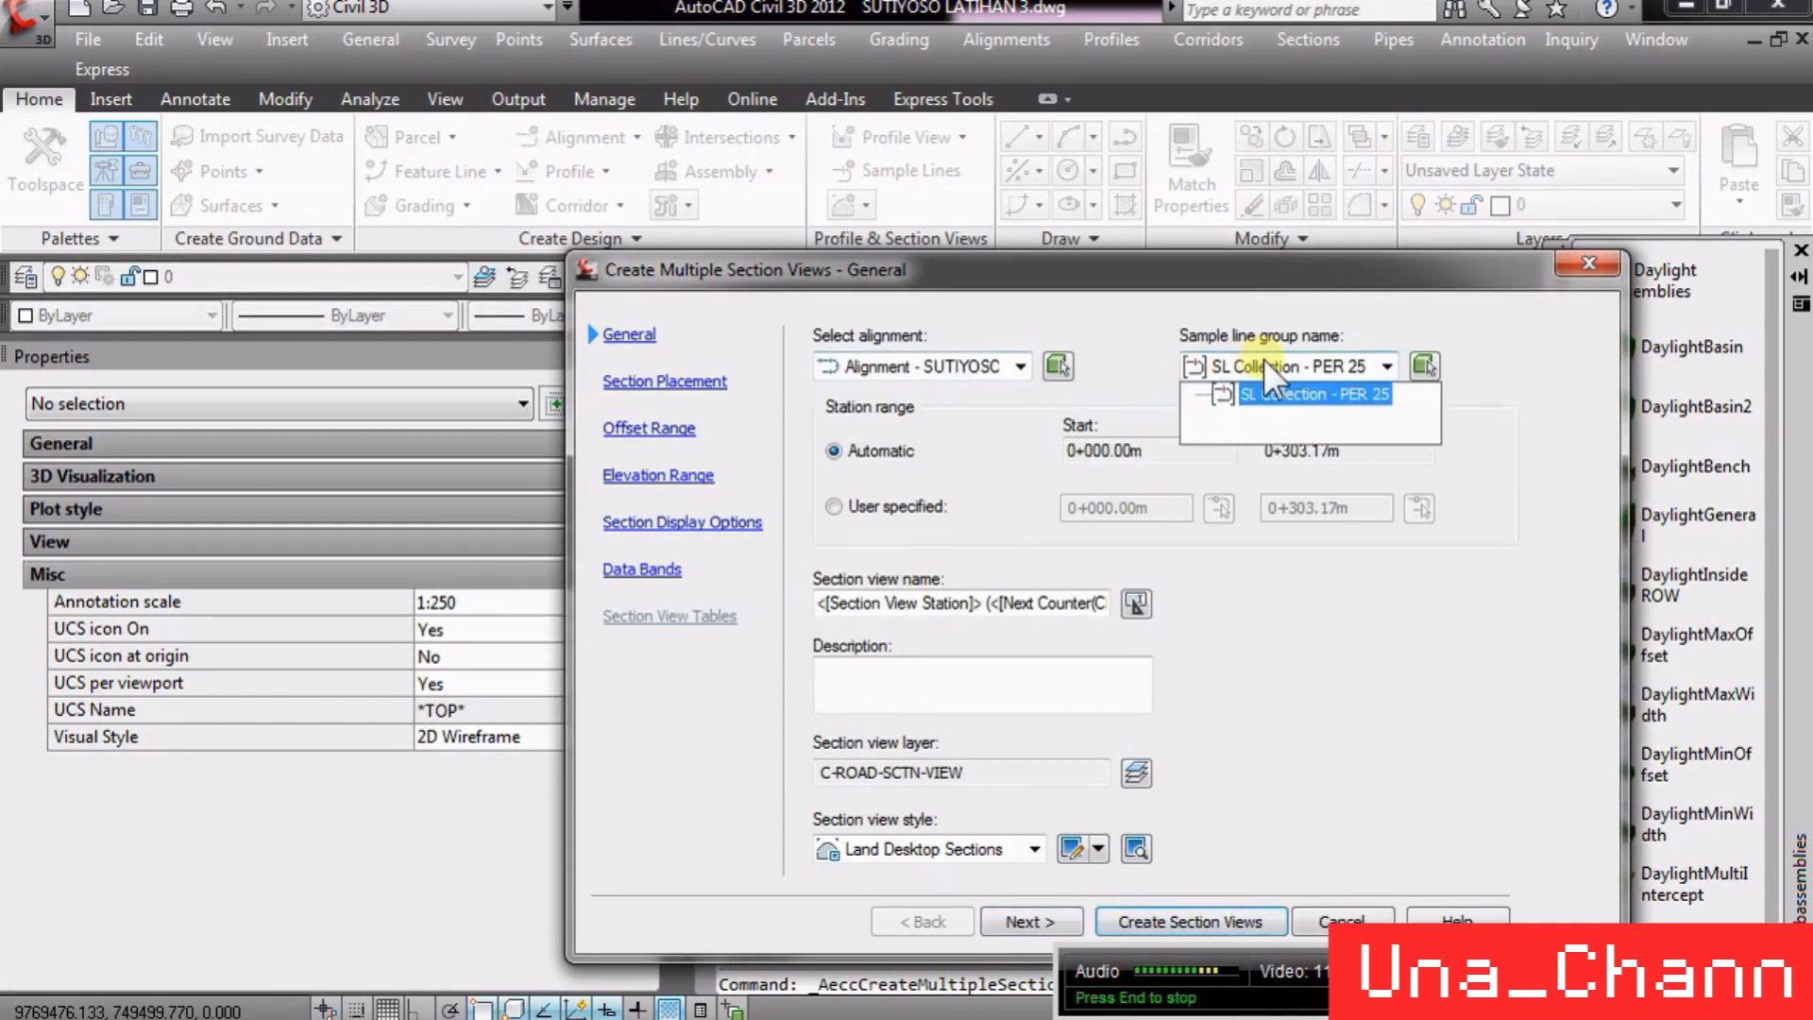
{"action": "left_click", "coordinate": [1271, 365]}
{"action": "left_click", "coordinate": [1272, 366]}
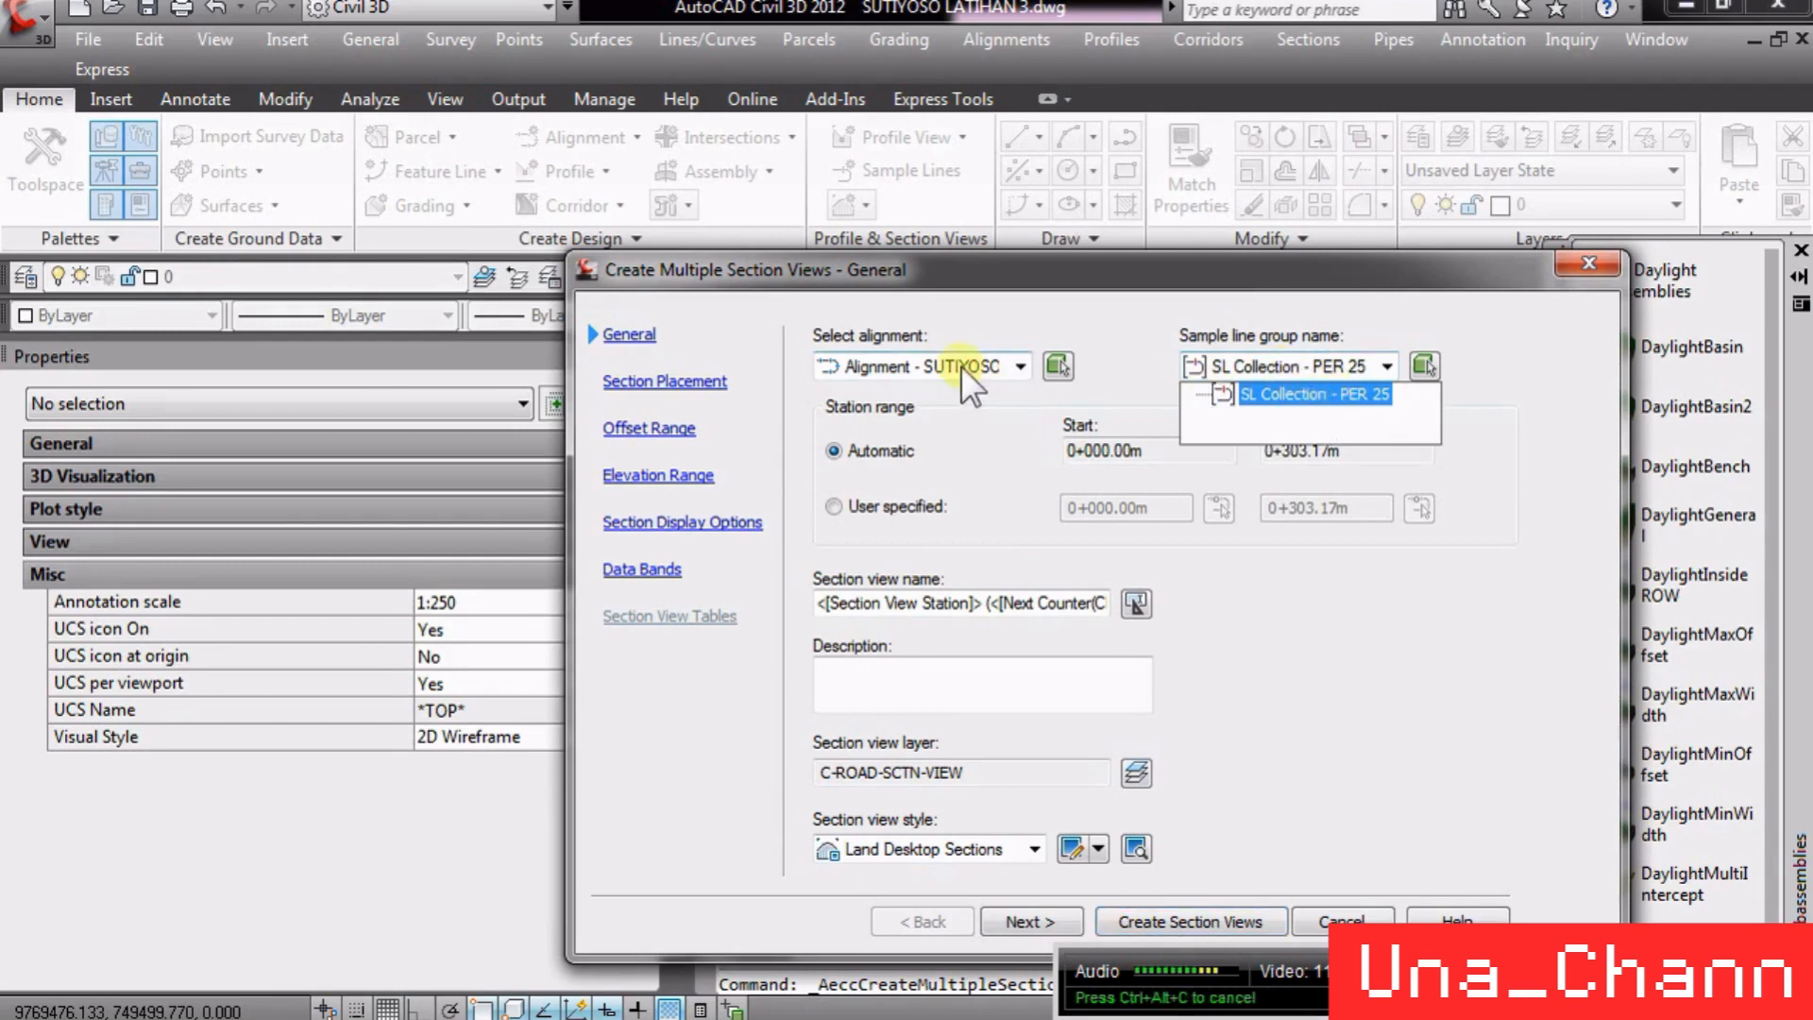
{"action": "left_click", "coordinate": [961, 366]}
{"action": "left_click", "coordinate": [1256, 360]}
{"action": "left_click", "coordinate": [1283, 368]}
{"action": "left_click", "coordinate": [1273, 393]}
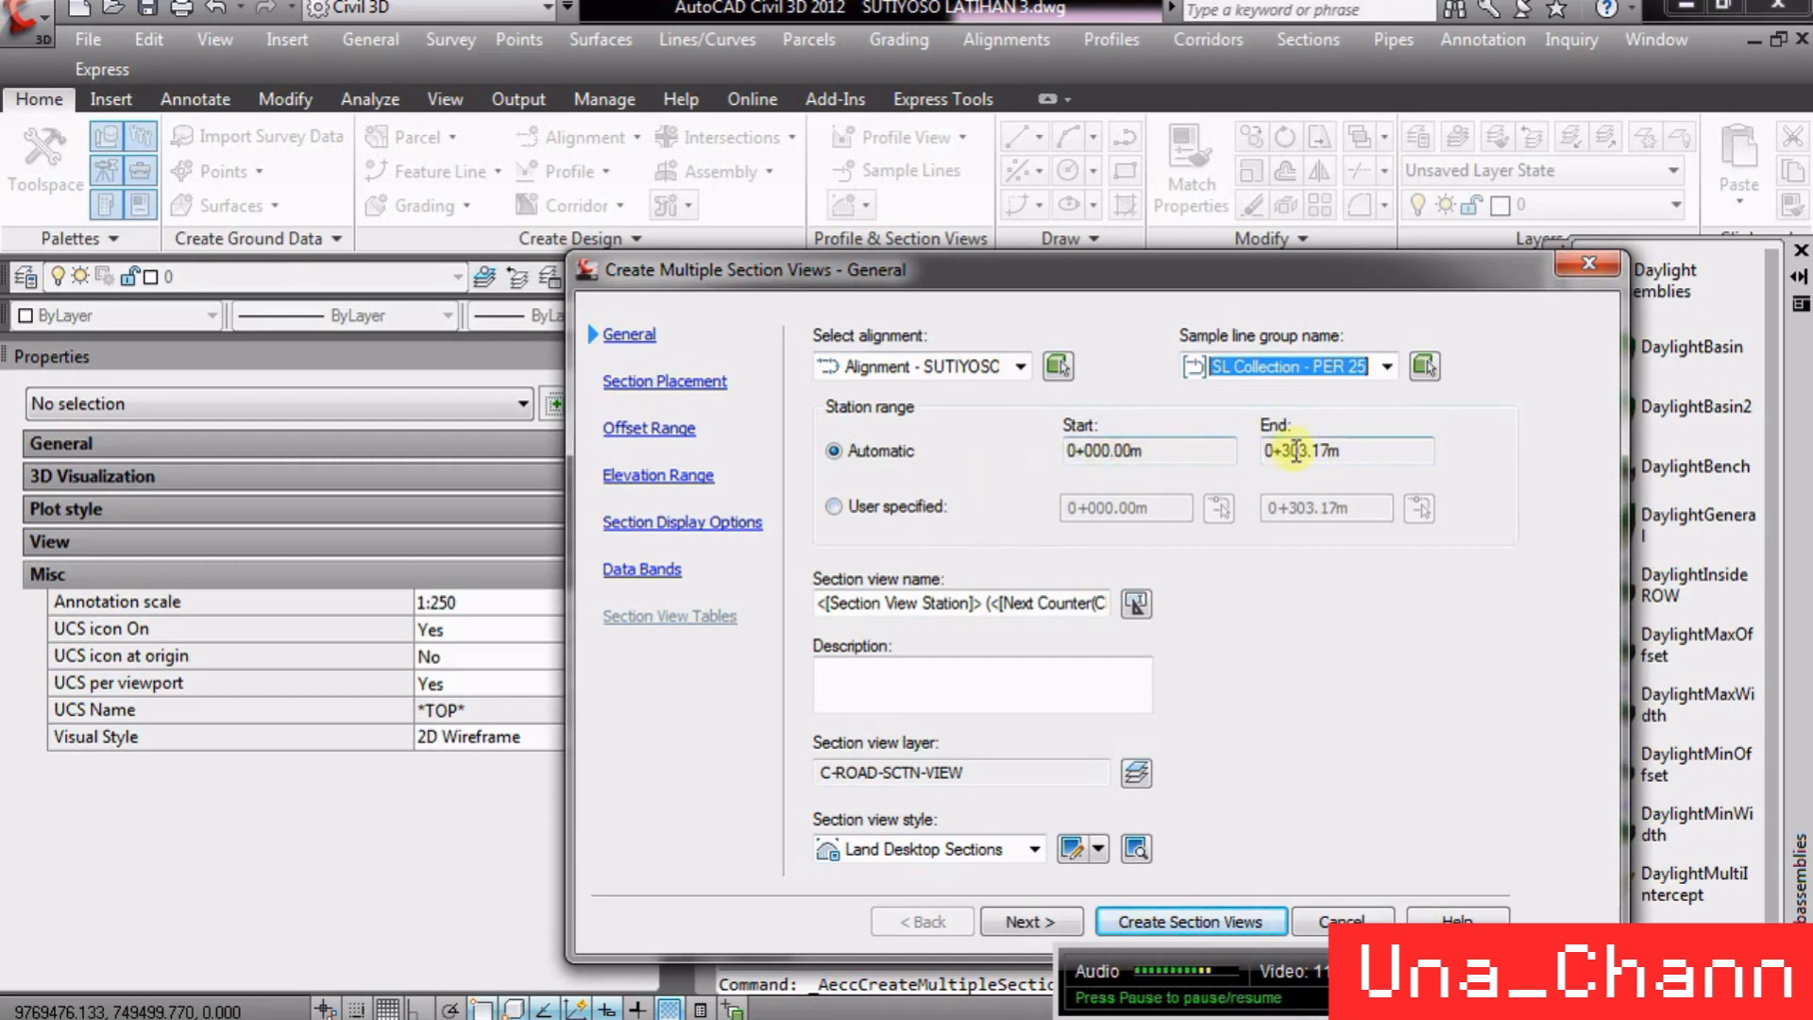
- Switch the station range to user specified and set the end station to 0+100
{"action": "left_click", "coordinate": [928, 516]}
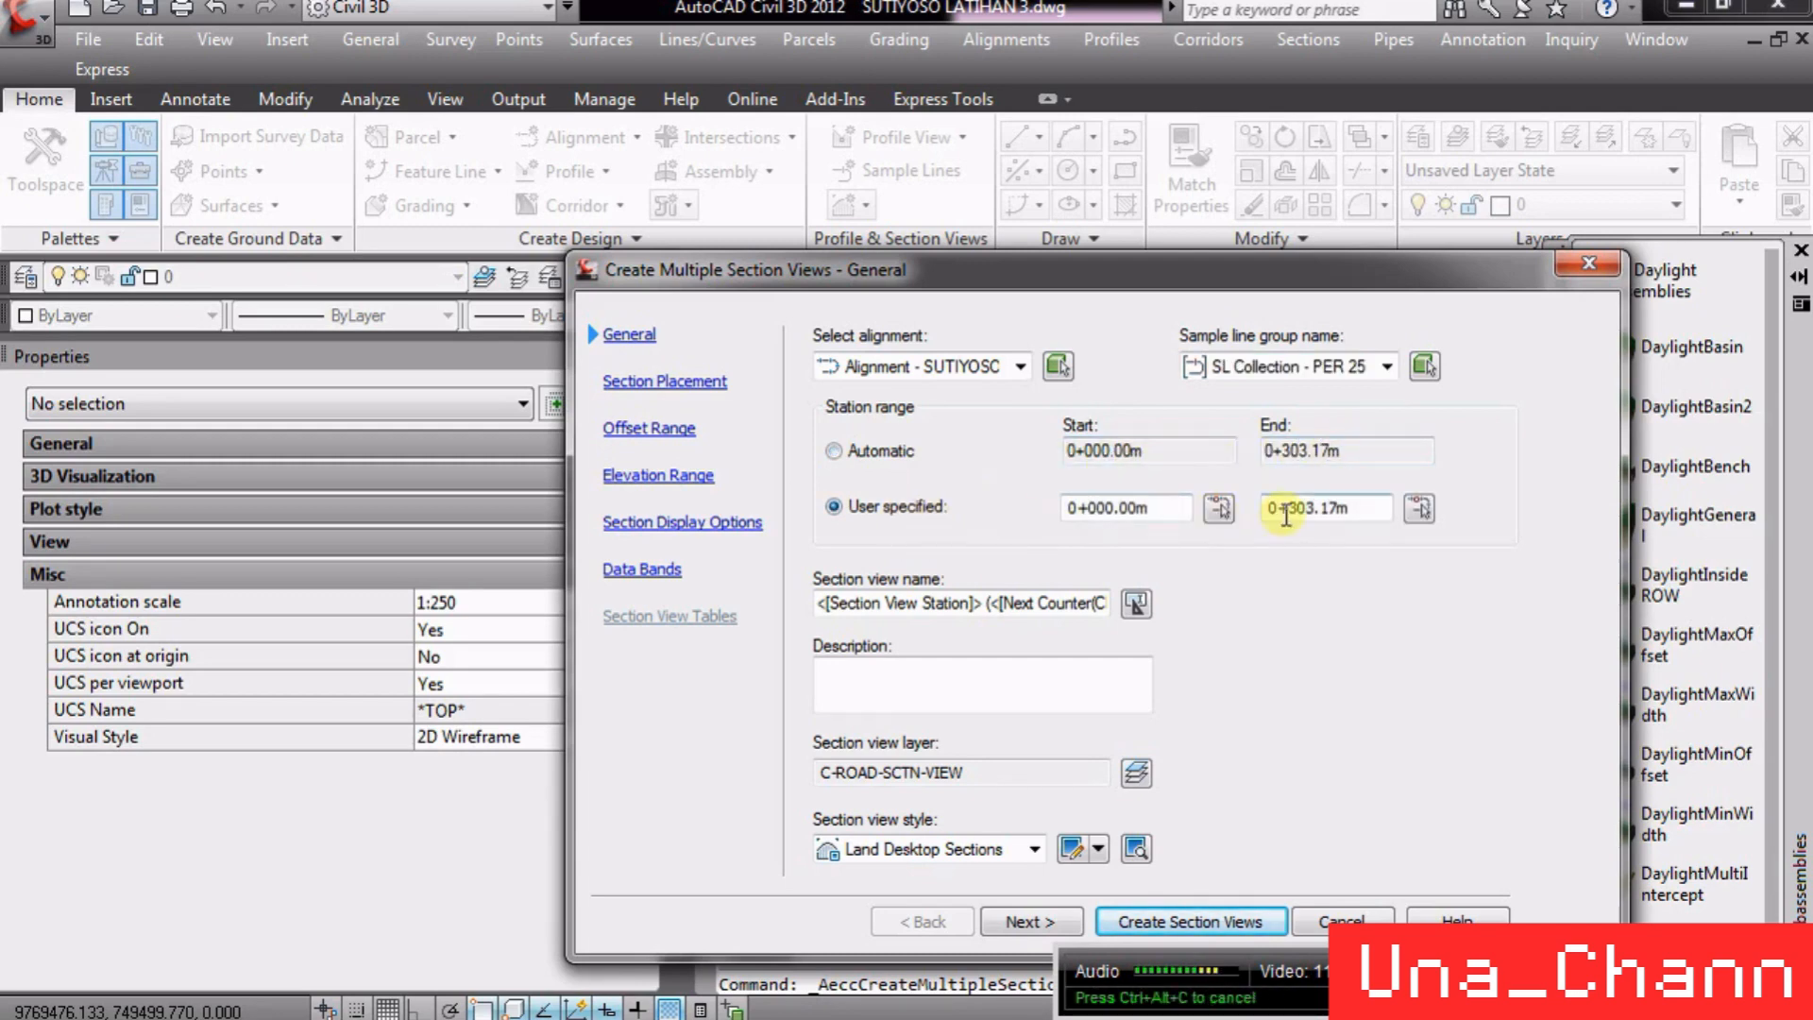
{"action": "left_click", "coordinate": [1355, 503]}
{"action": "left_click_drag", "start_coordinate": [1357, 501], "coordinate": [1289, 515]}
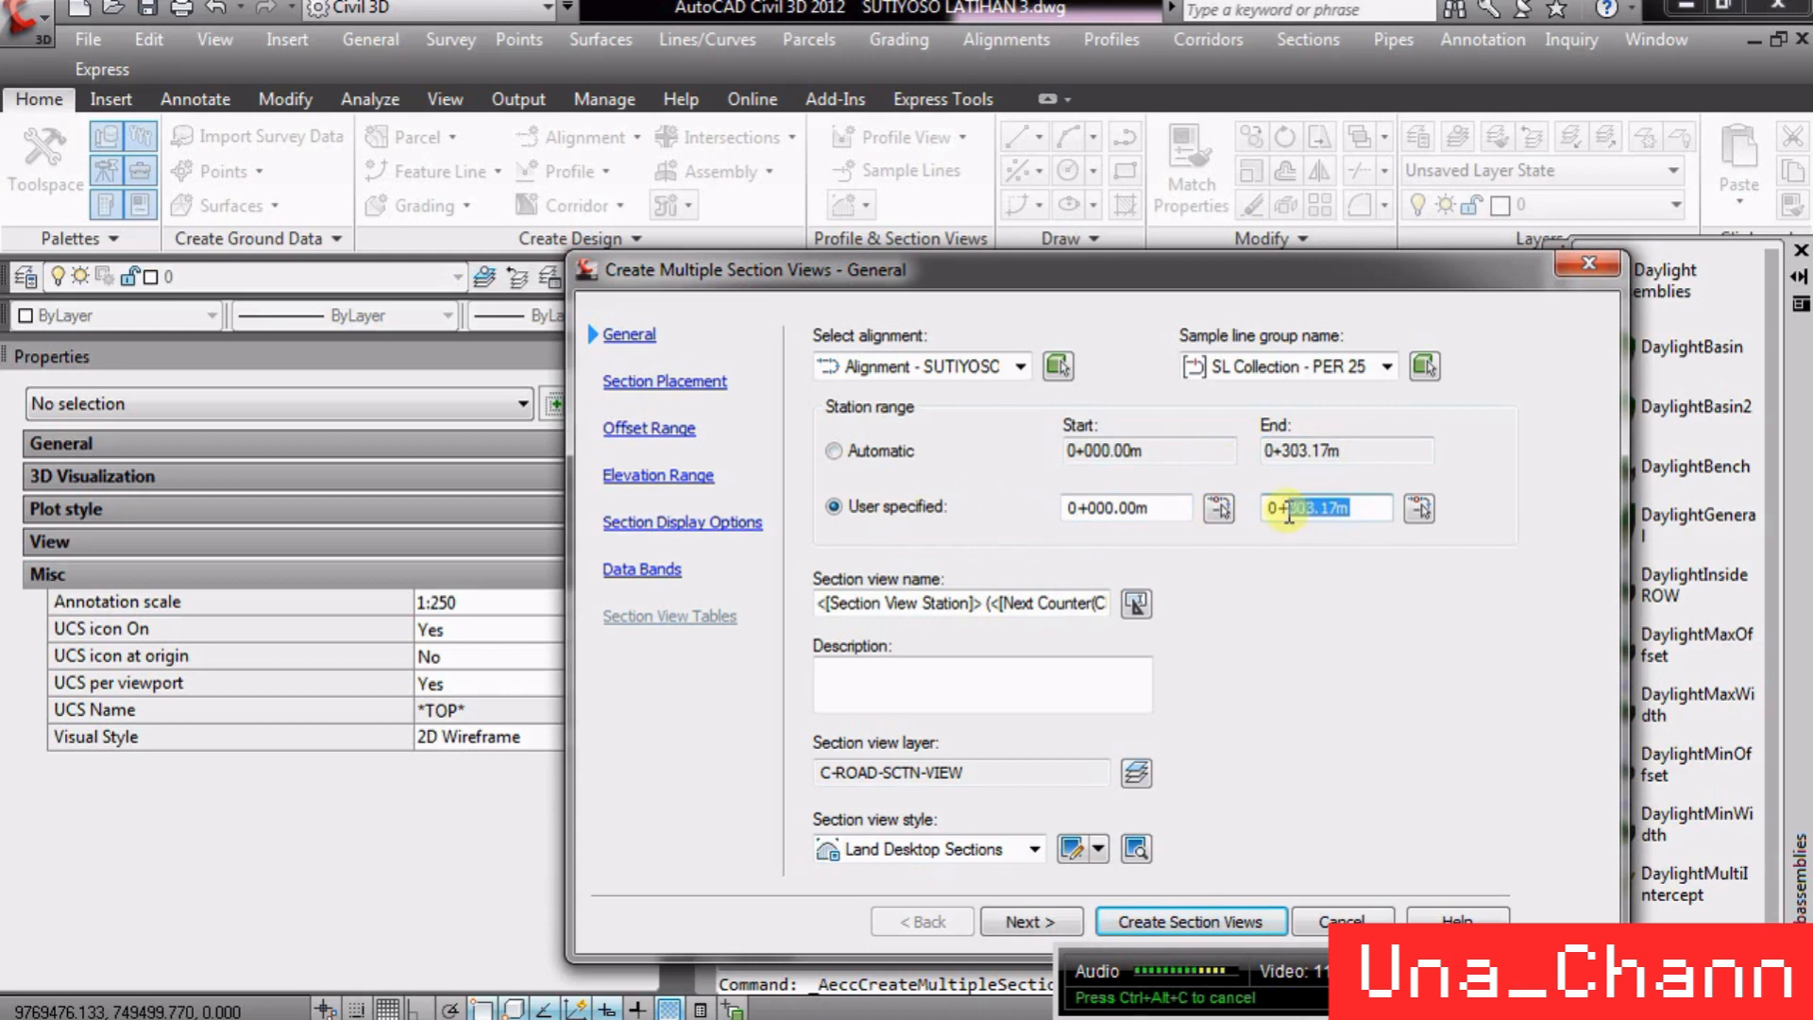
{"action": "type", "text": "100"}
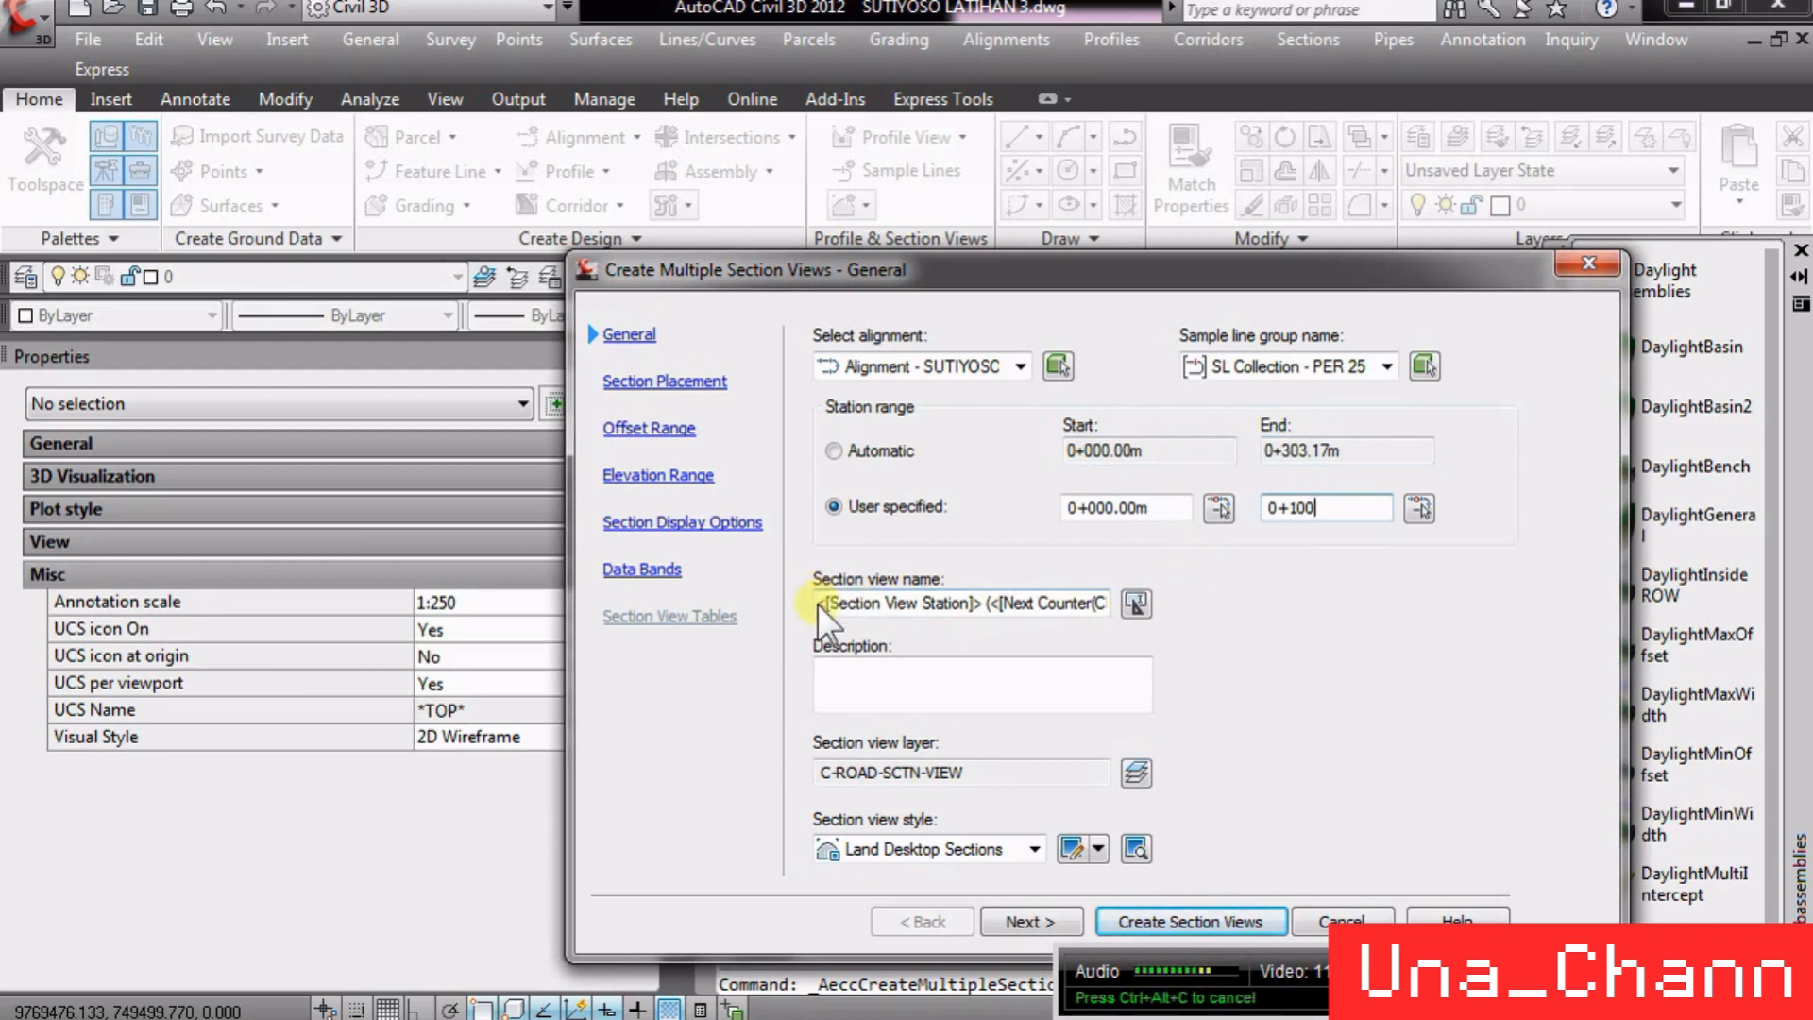
- Name the section views CROSS PER 25 and set the section view style to Land Desktop Sections
{"action": "left_click_drag", "start_coordinate": [818, 604], "coordinate": [1344, 604]}
{"action": "type", "text": "P"}
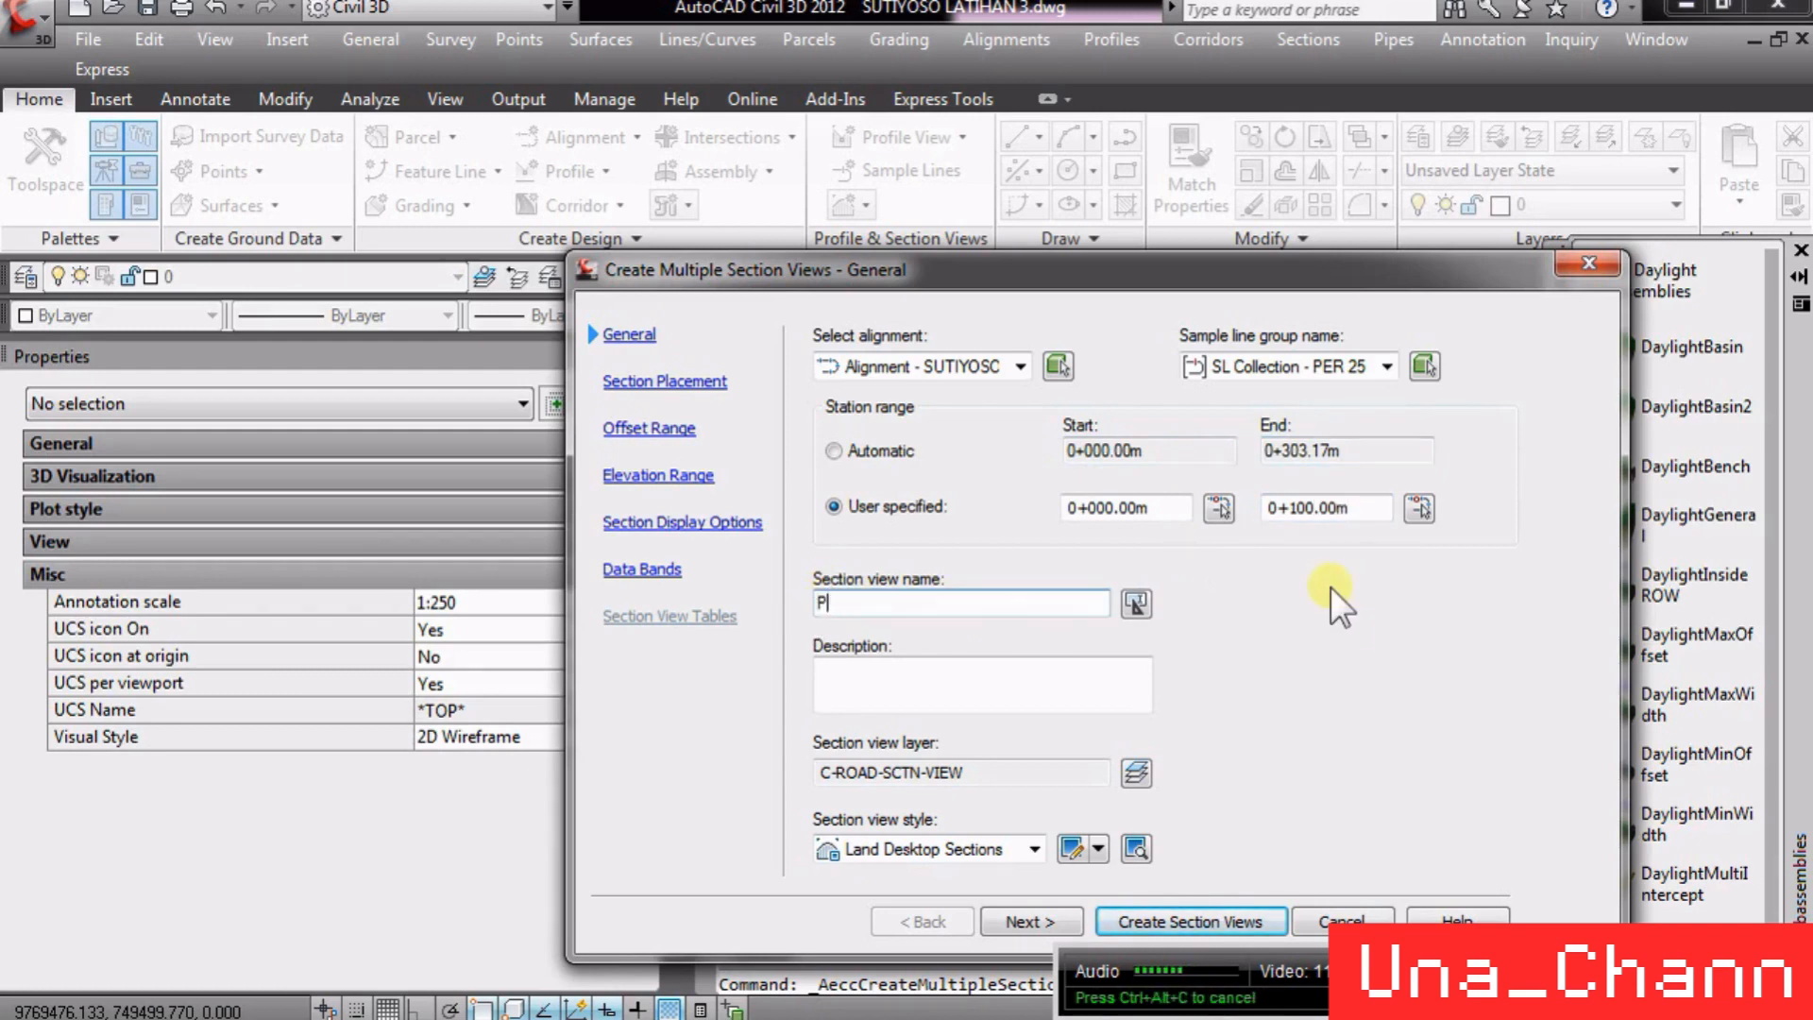
{"action": "key", "text": "BackSpace"}
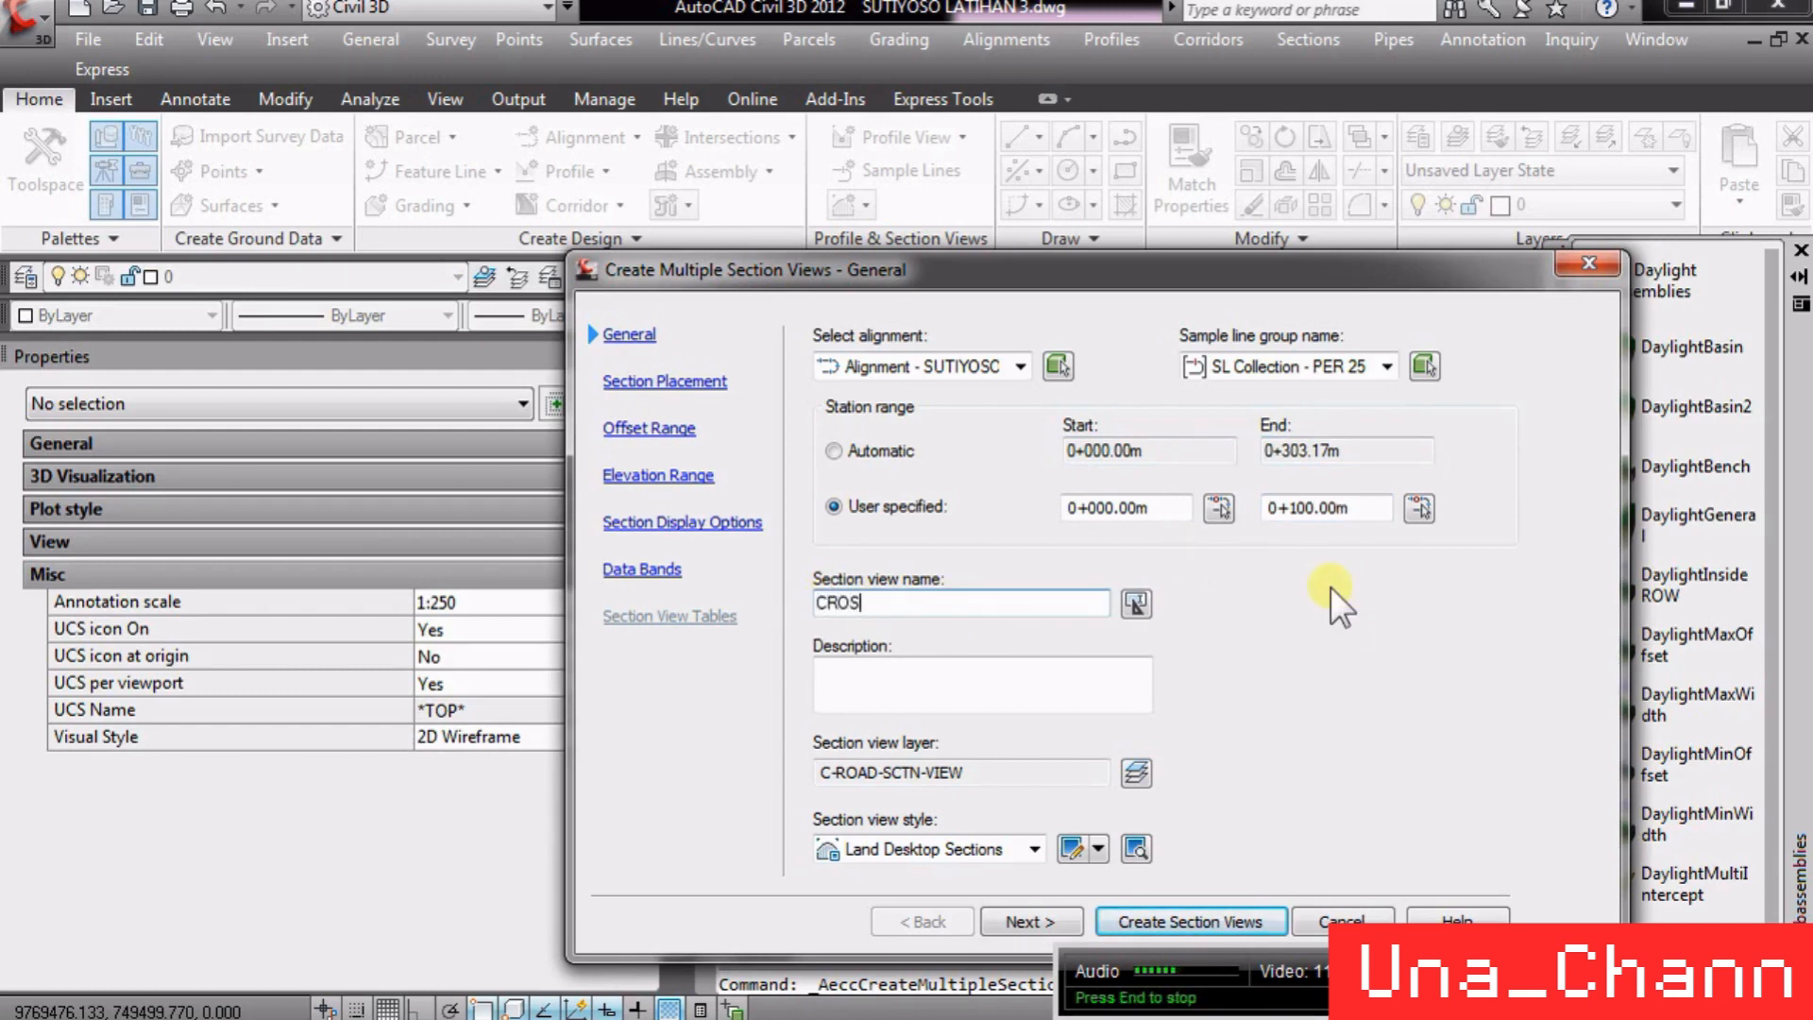
{"action": "type", "text": "CROSS PER 25"}
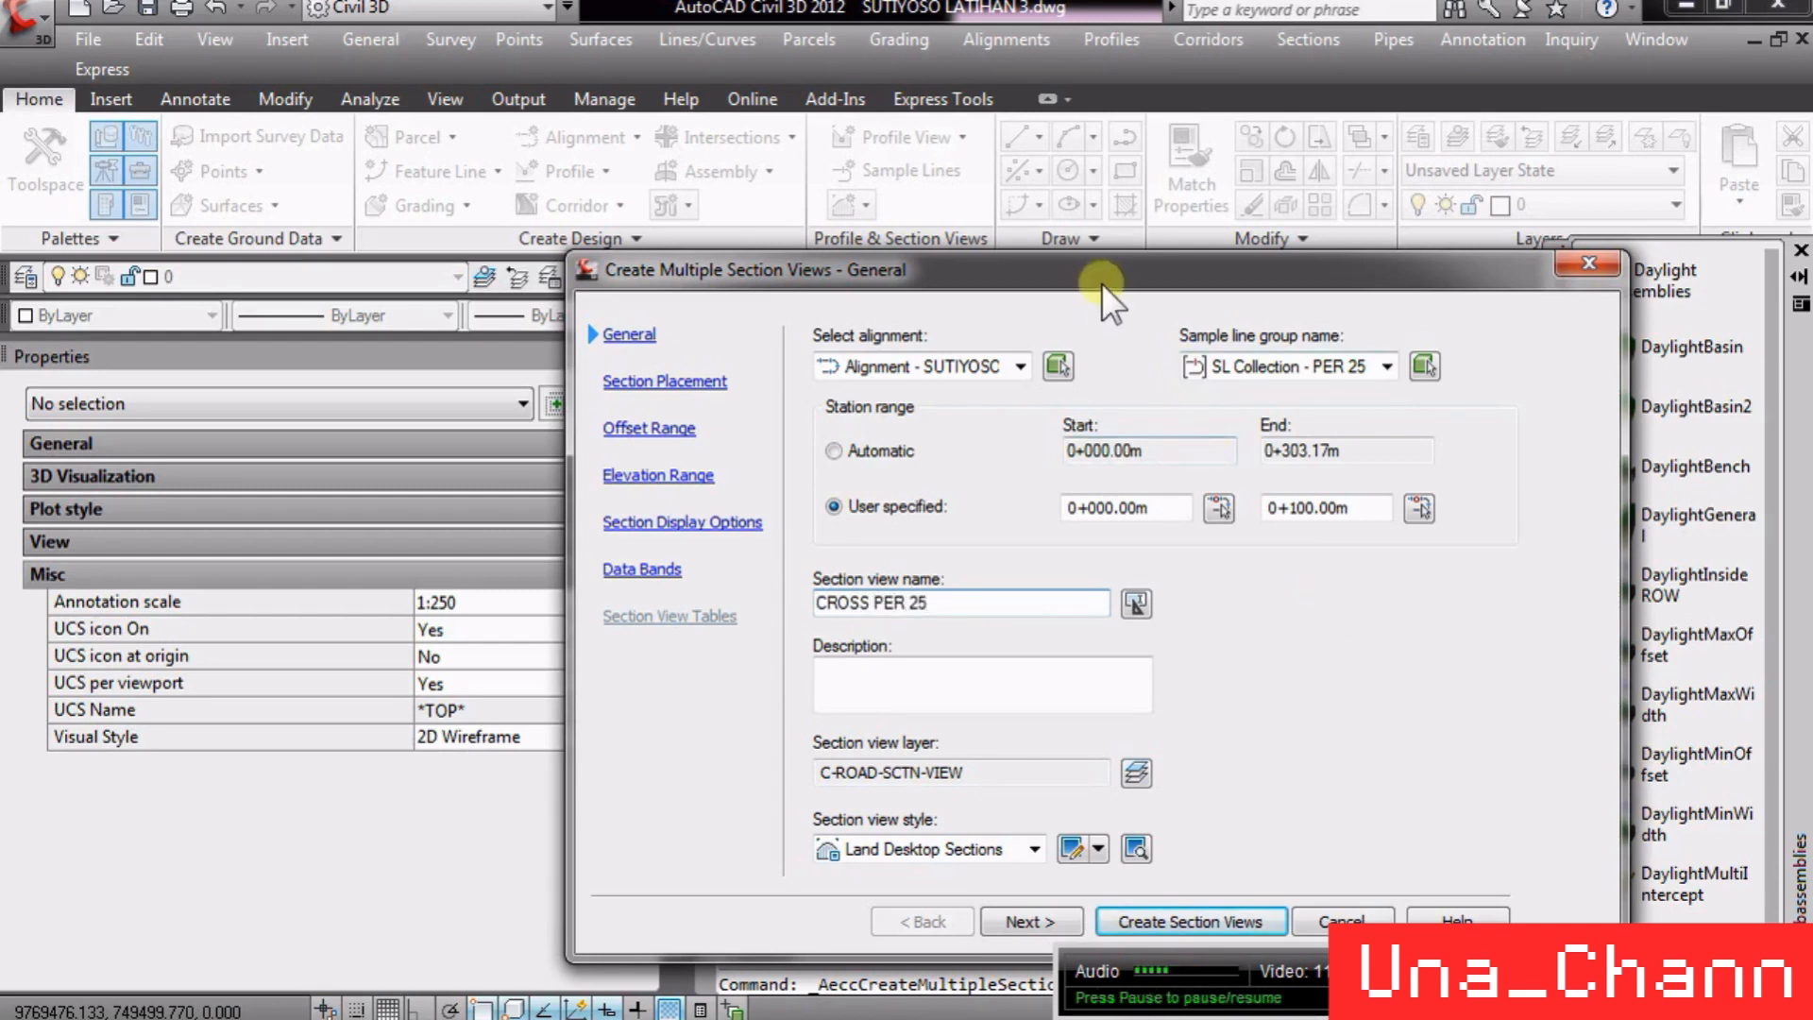
{"action": "left_click_drag", "start_coordinate": [1101, 283], "coordinate": [1007, 183]}
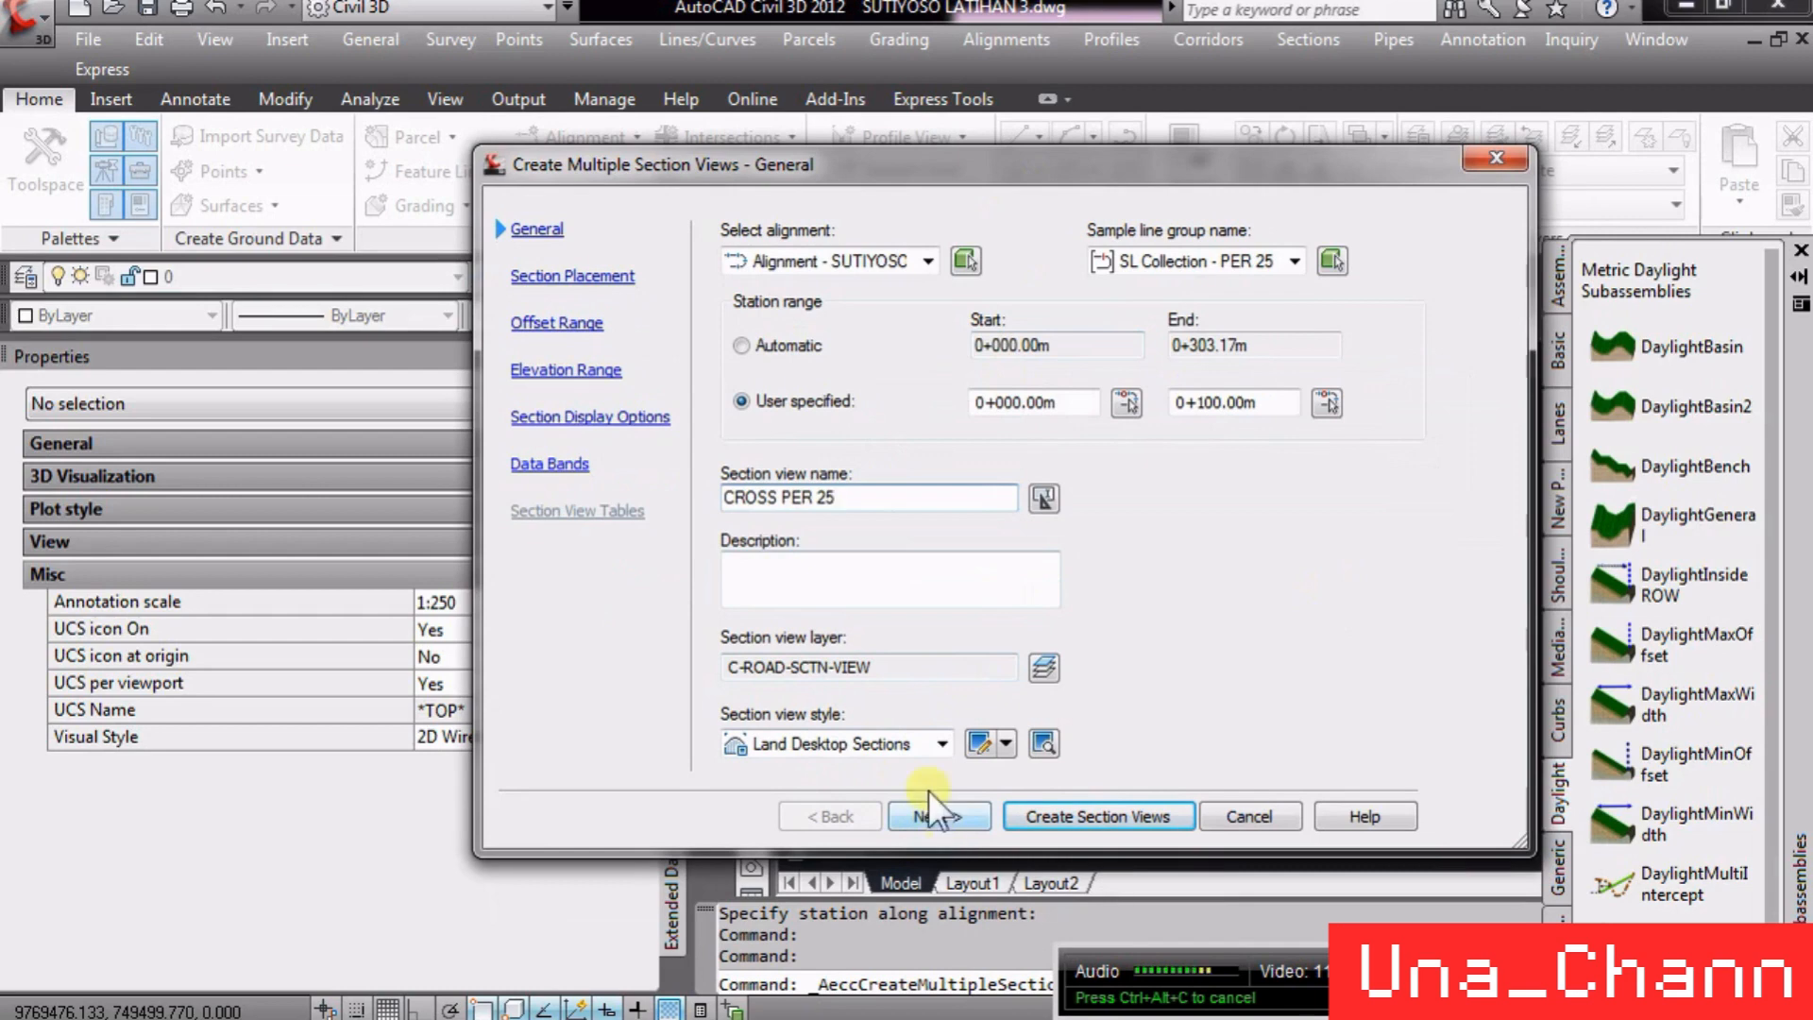
{"action": "left_click", "coordinate": [887, 739]}
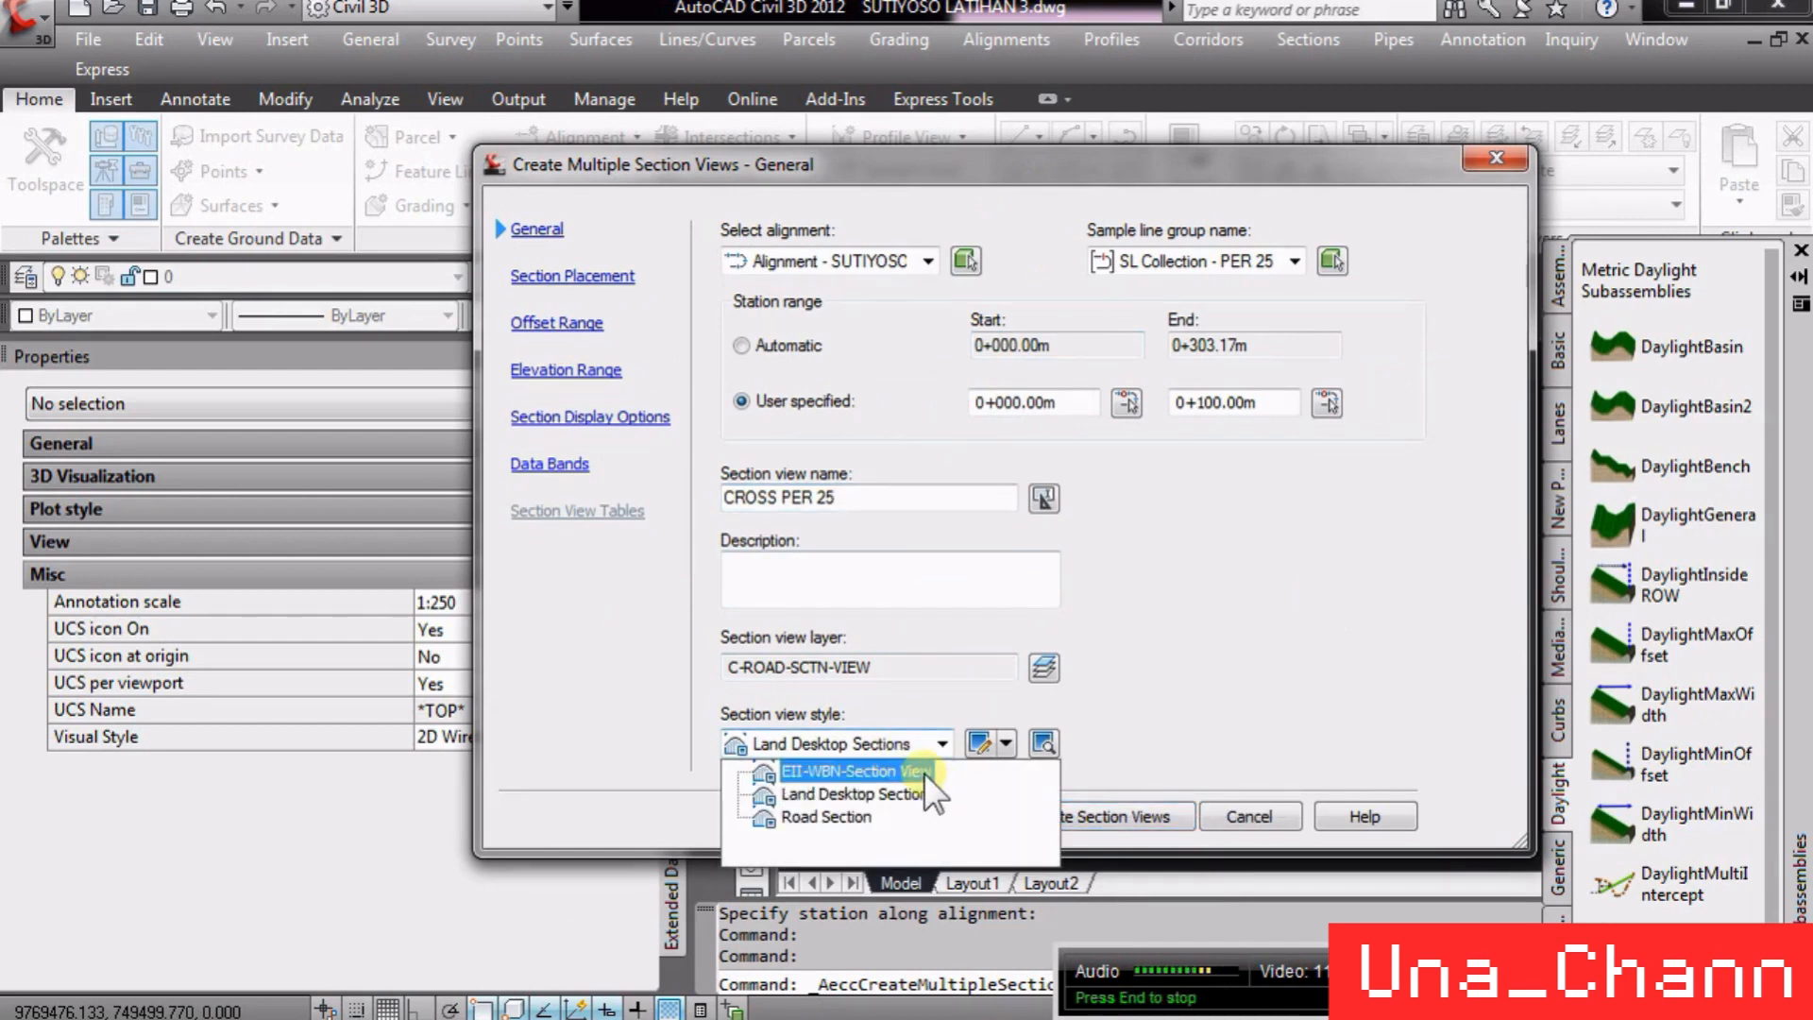
{"action": "left_click", "coordinate": [891, 791]}
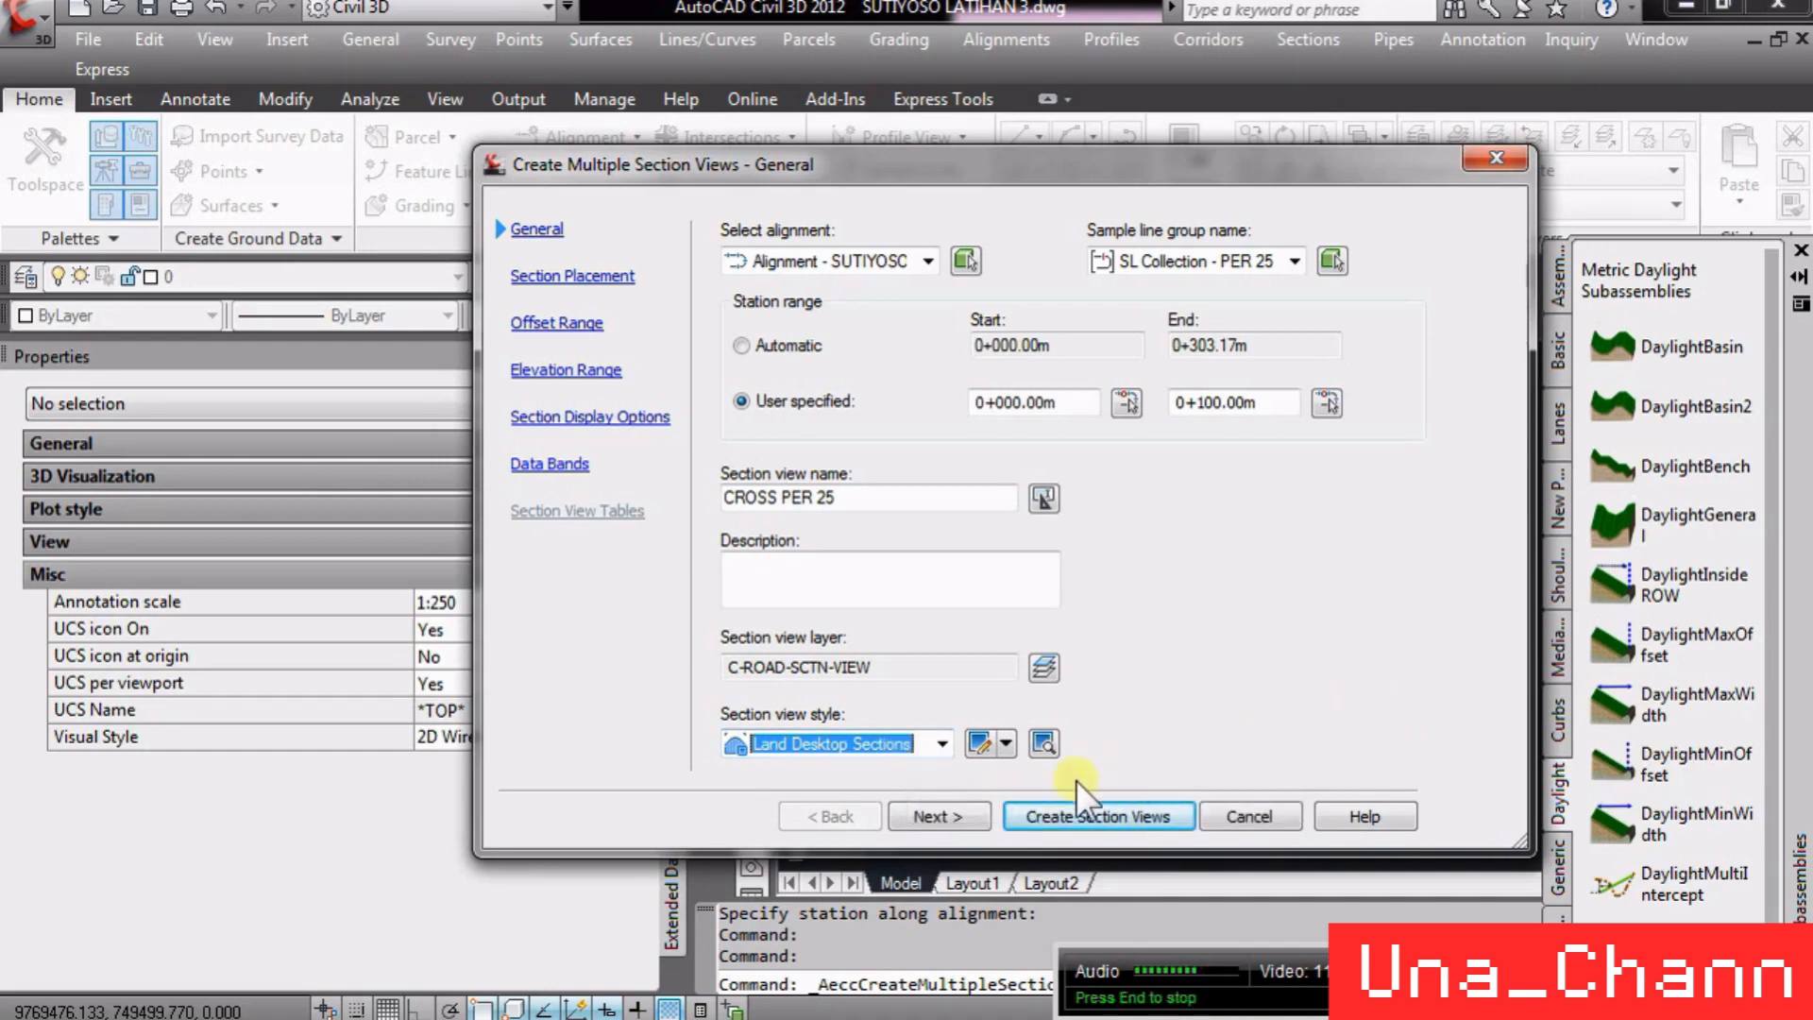
- Advance through section placement, offset range, elevation range and display options with default settings to the data bands page
{"action": "left_click", "coordinate": [940, 818]}
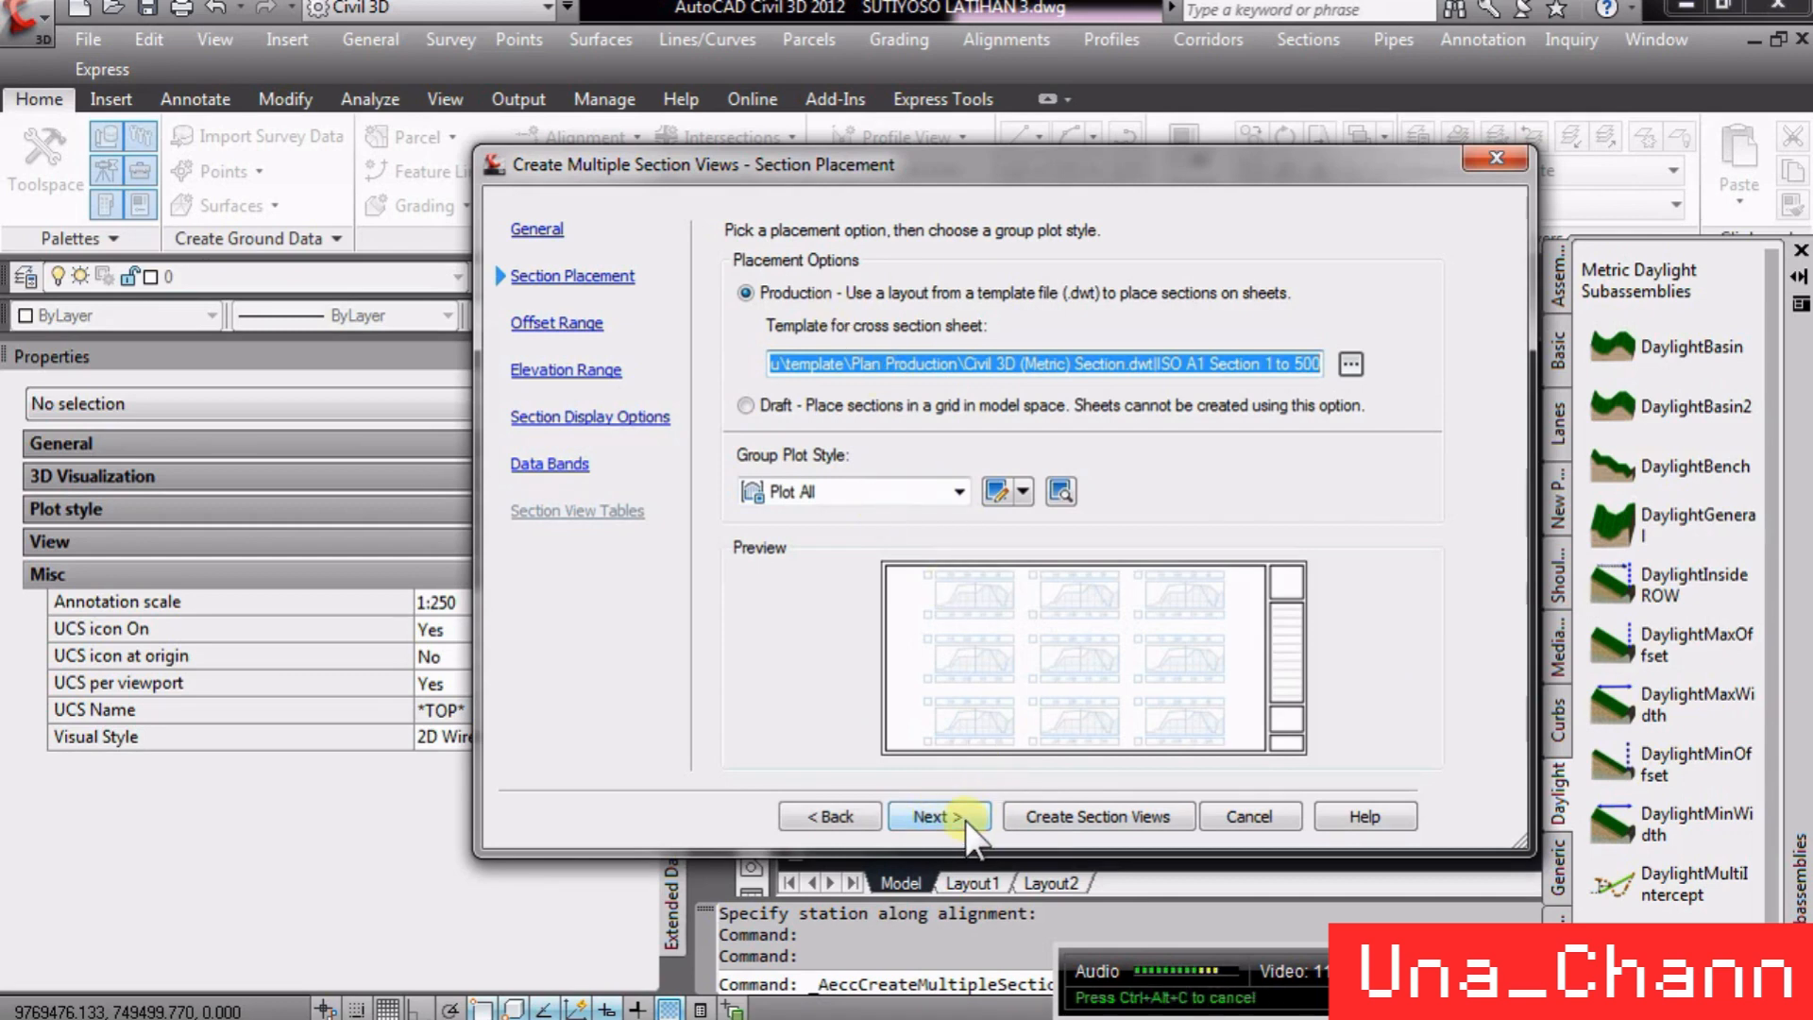
{"action": "left_click", "coordinate": [967, 820]}
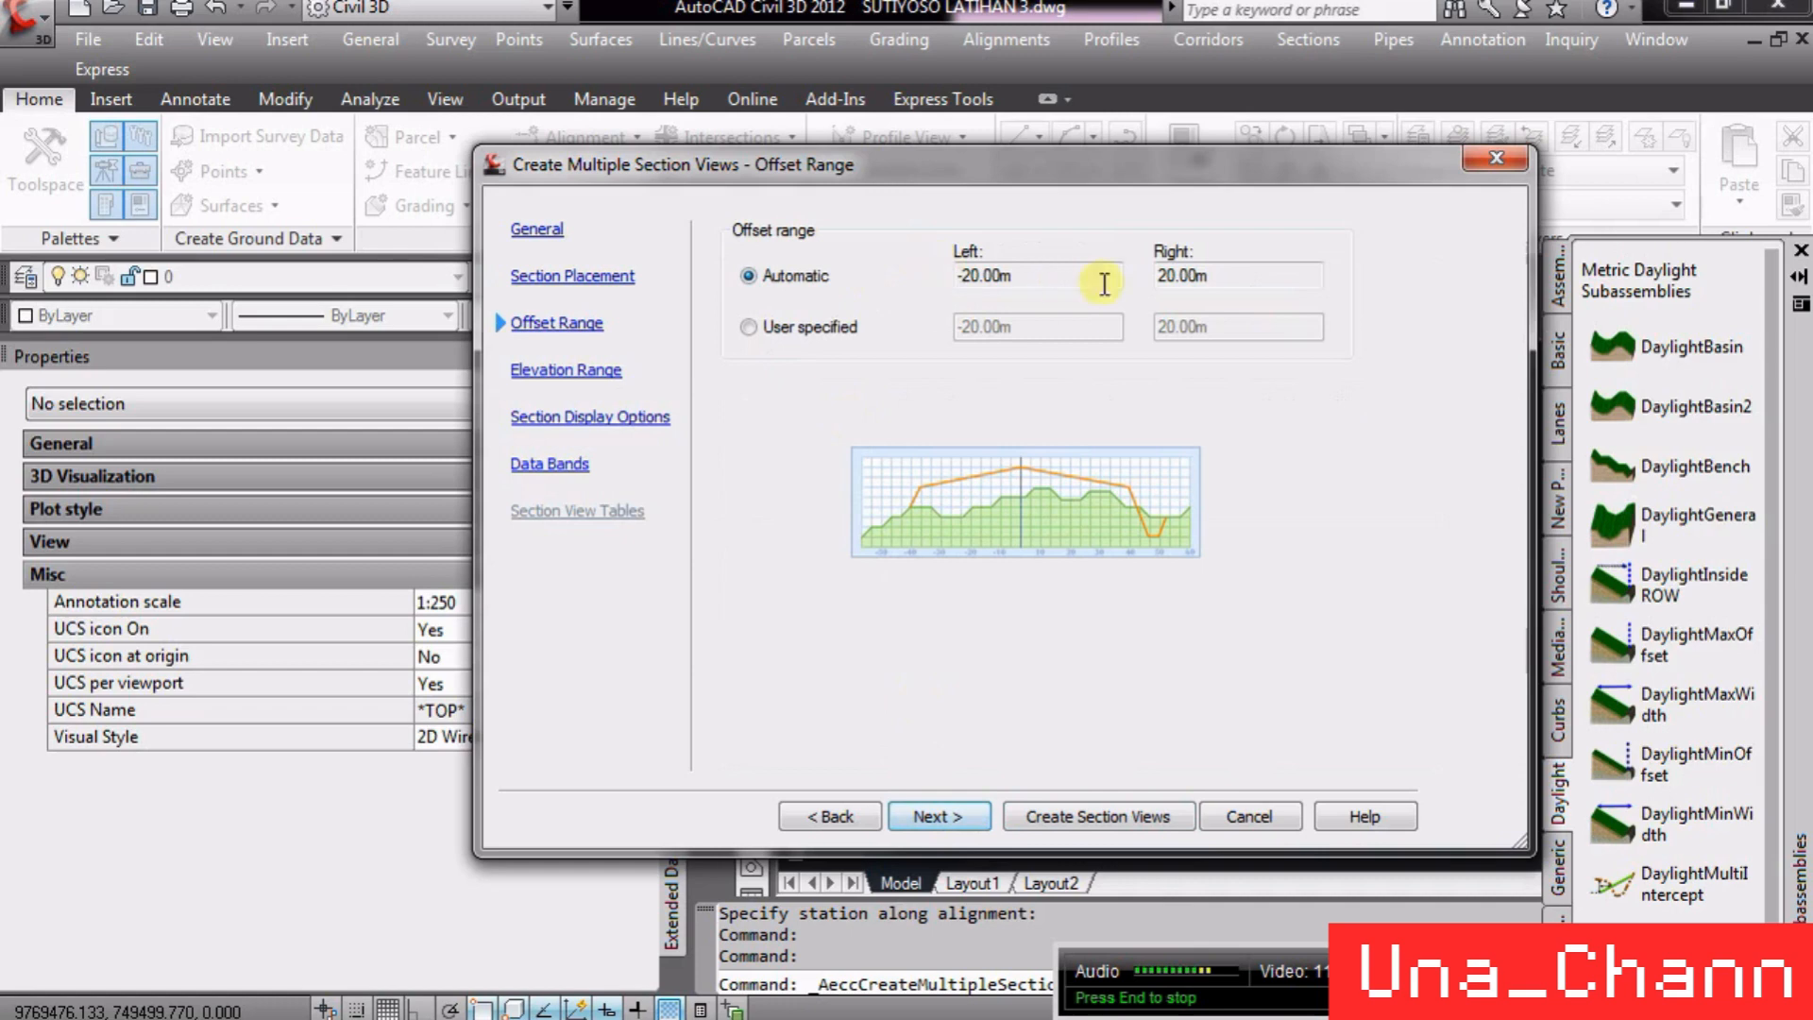
{"action": "left_click", "coordinate": [949, 808]}
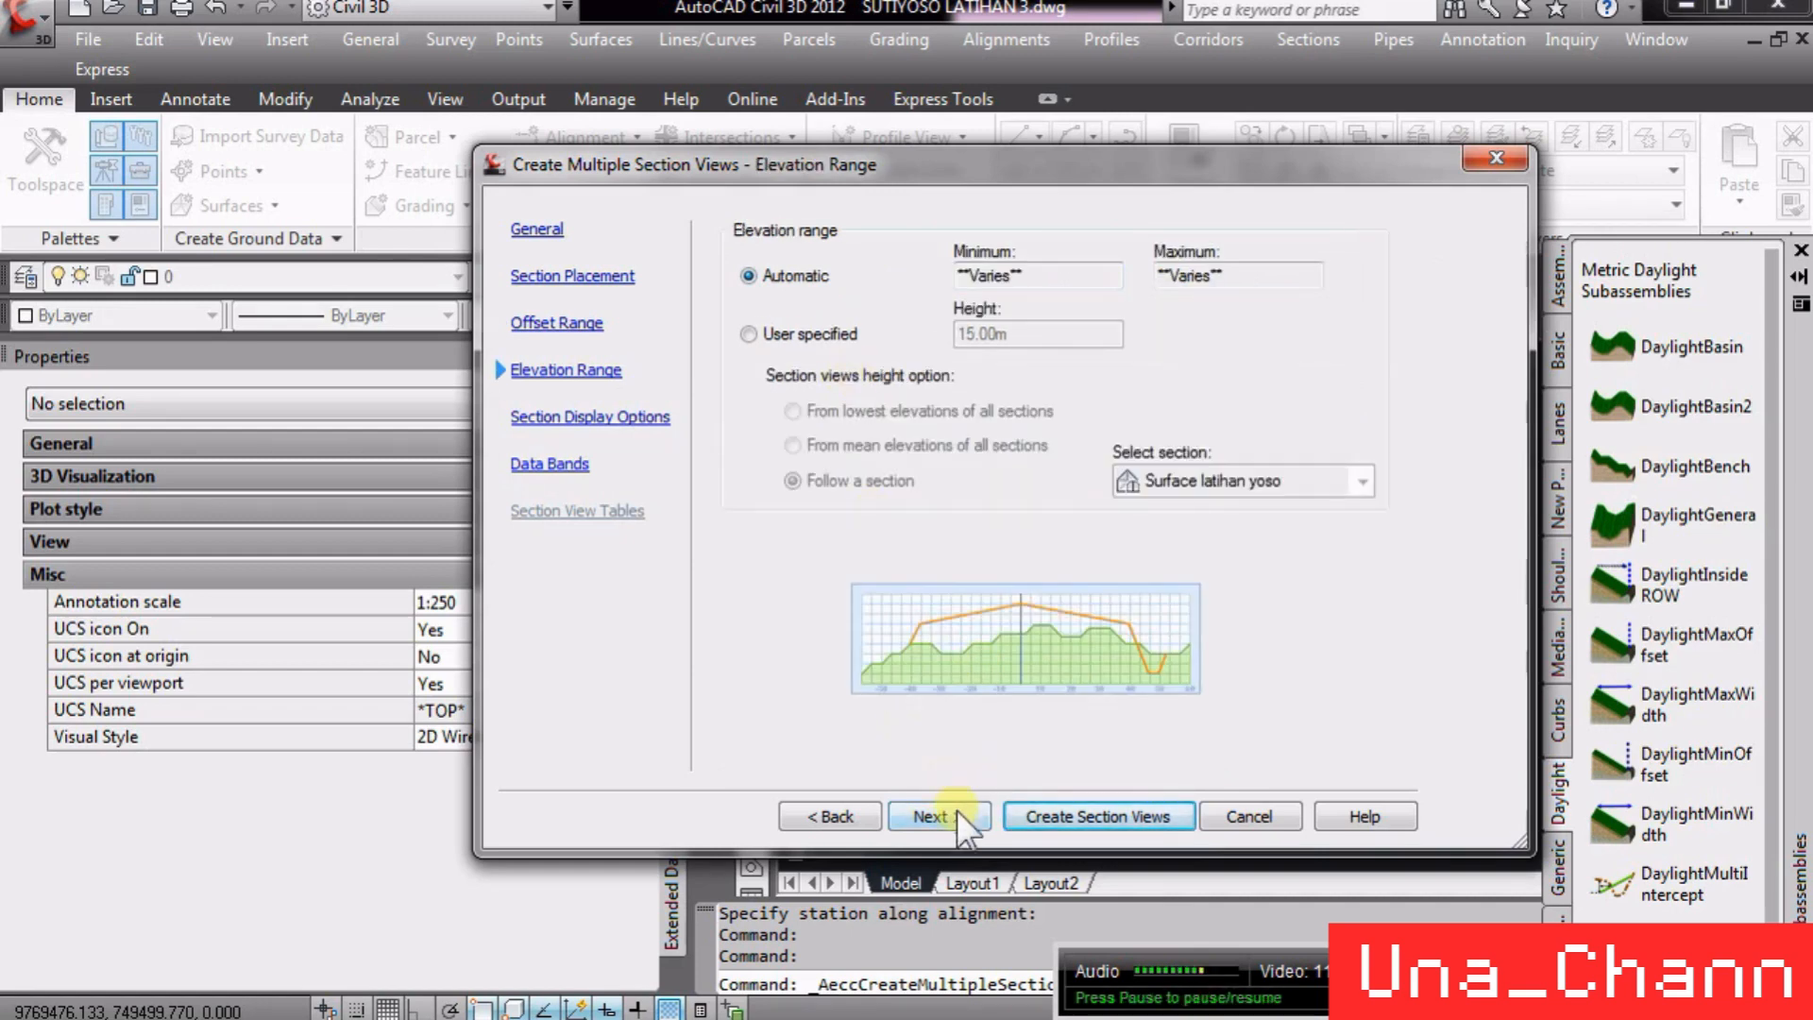
{"action": "left_click", "coordinate": [955, 810]}
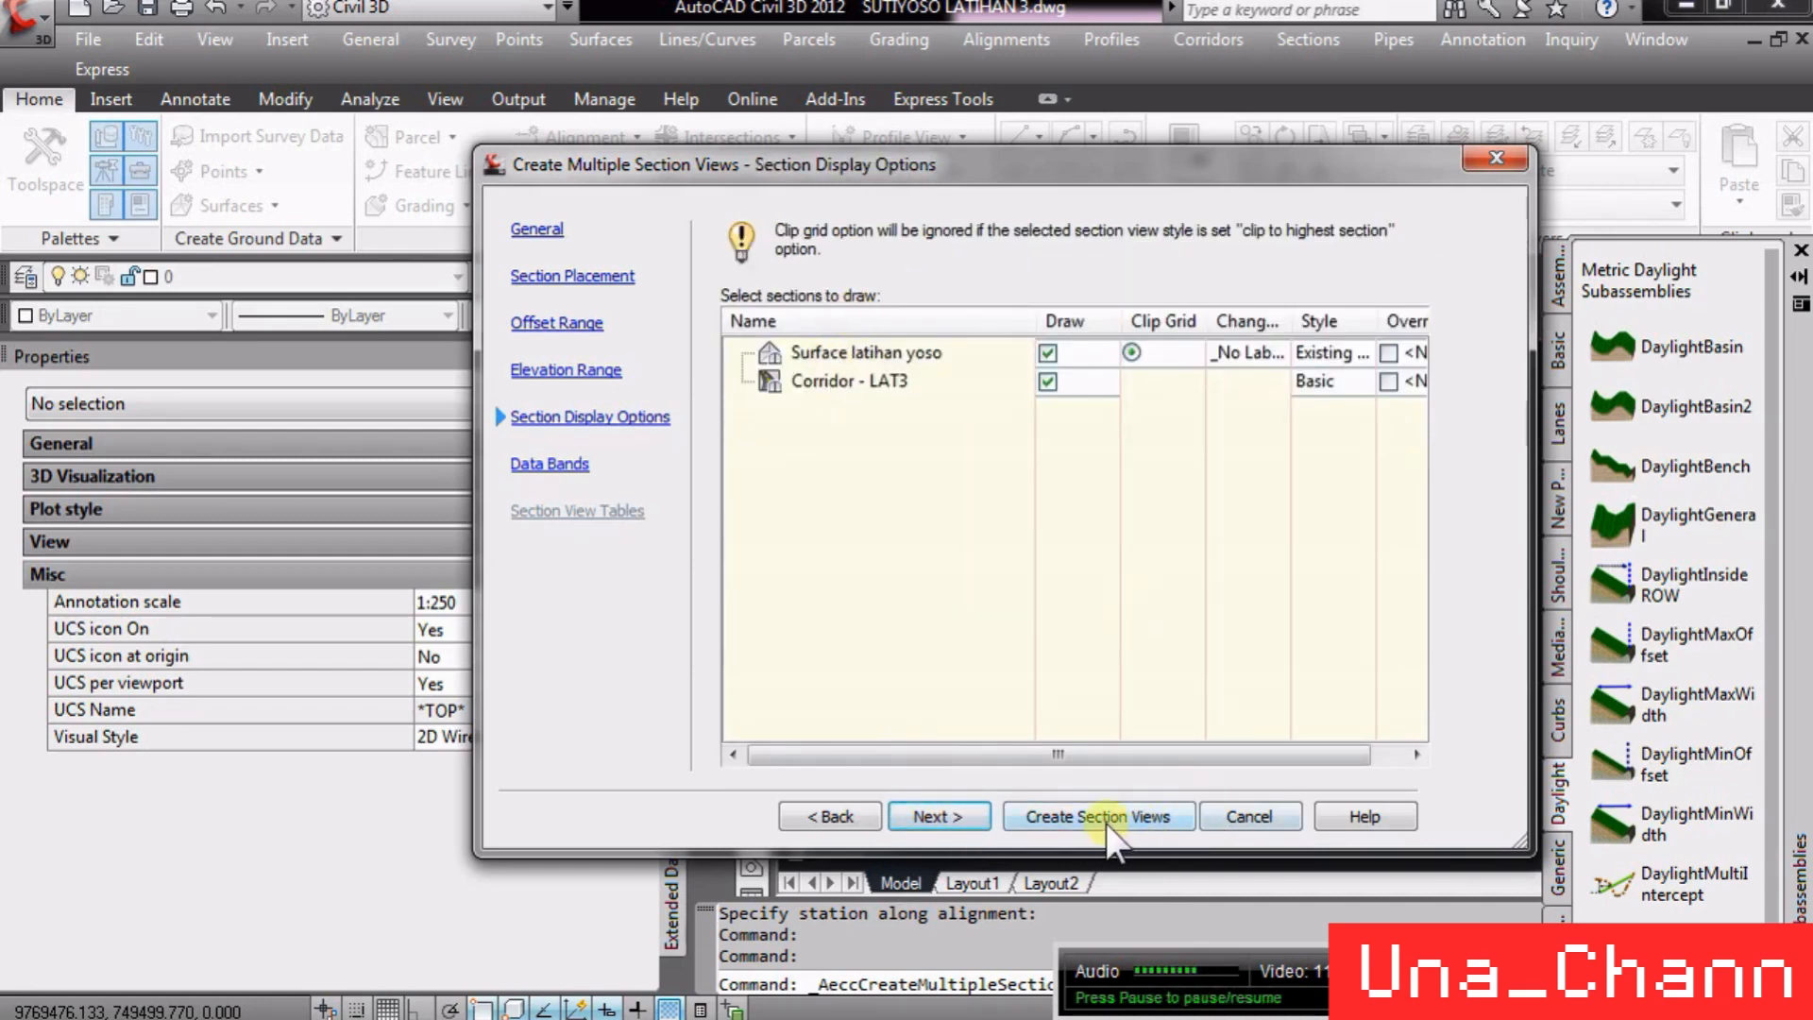
{"action": "left_click", "coordinate": [950, 816]}
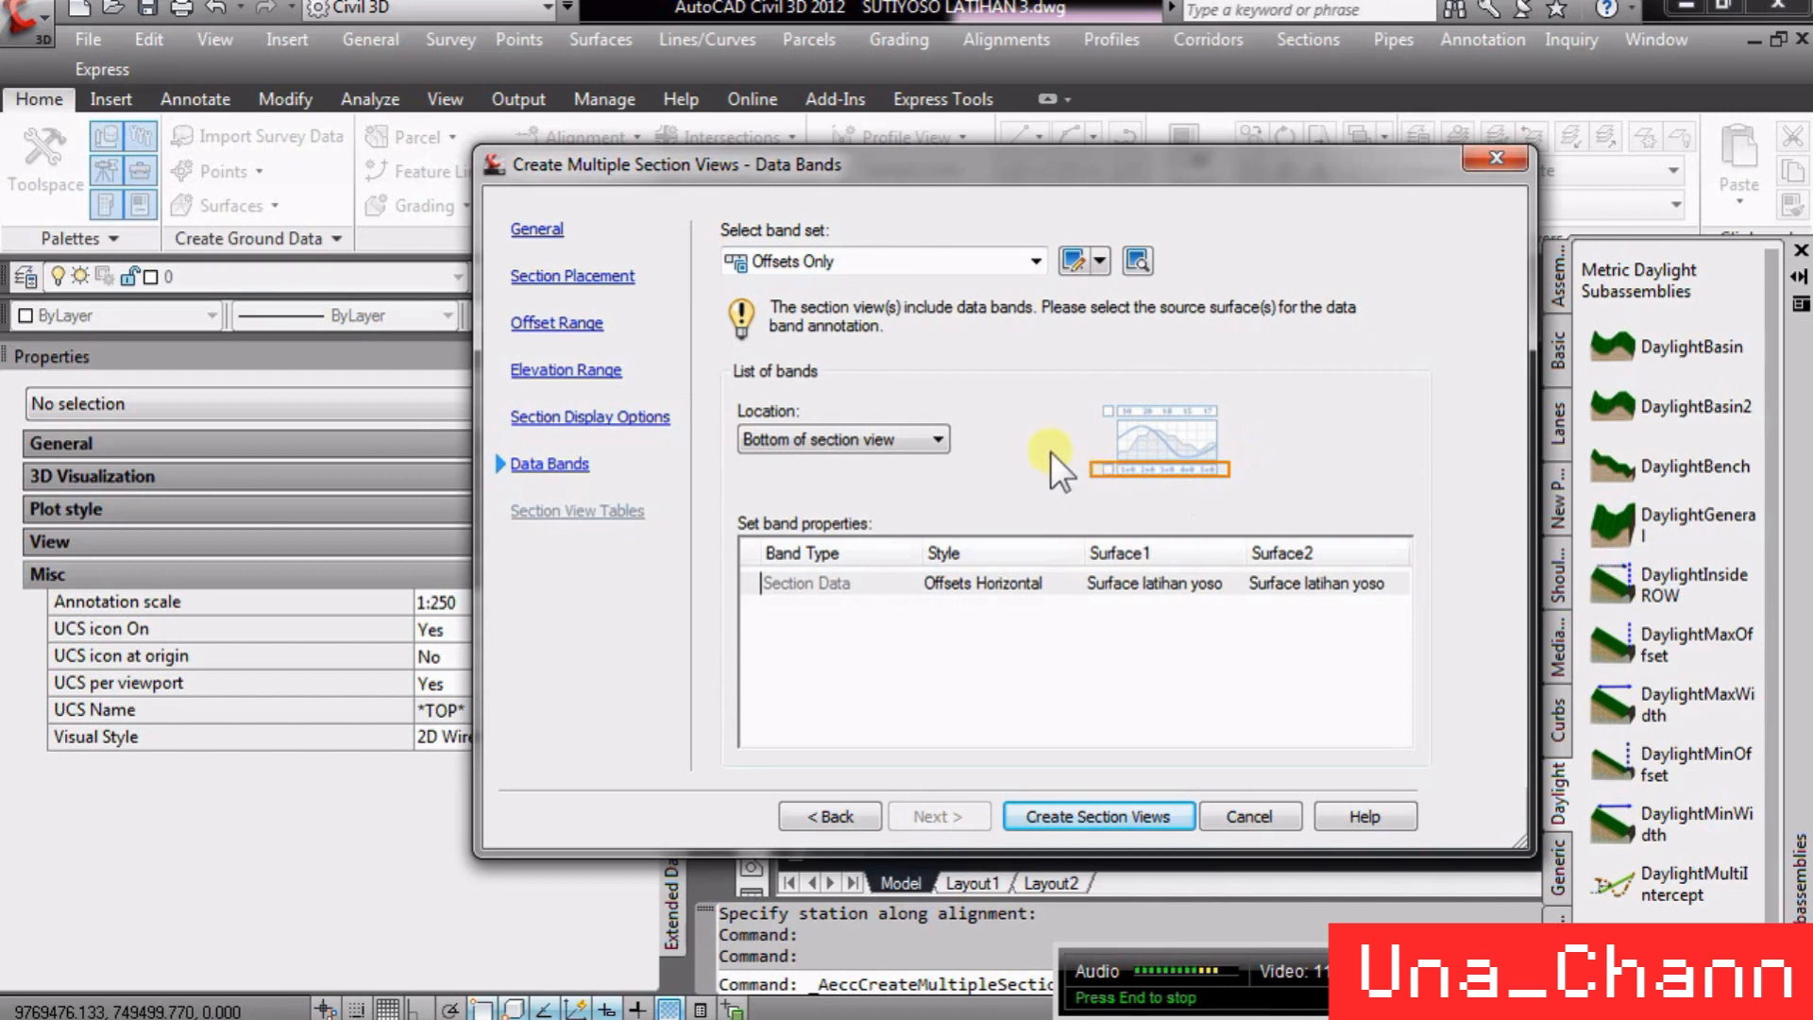
- Choose the LDT Sections band set for the section view data bands
{"action": "left_click", "coordinate": [886, 264]}
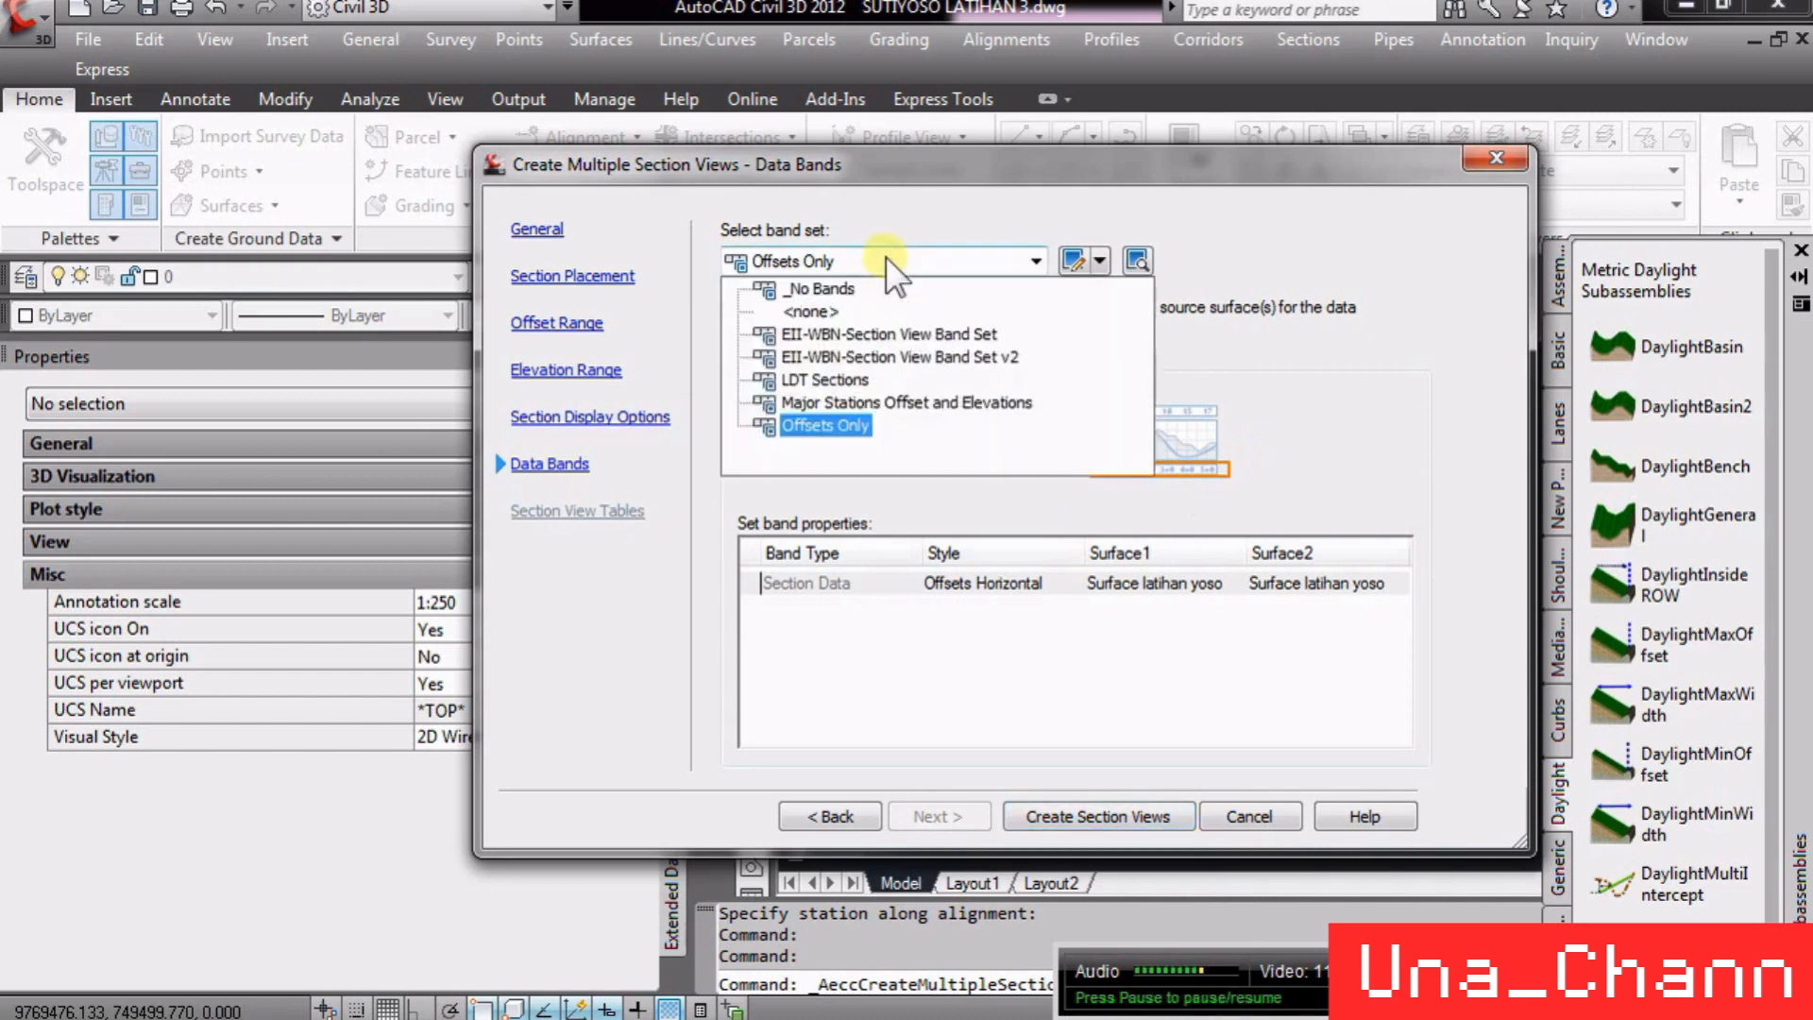
{"action": "left_click", "coordinate": [805, 379]}
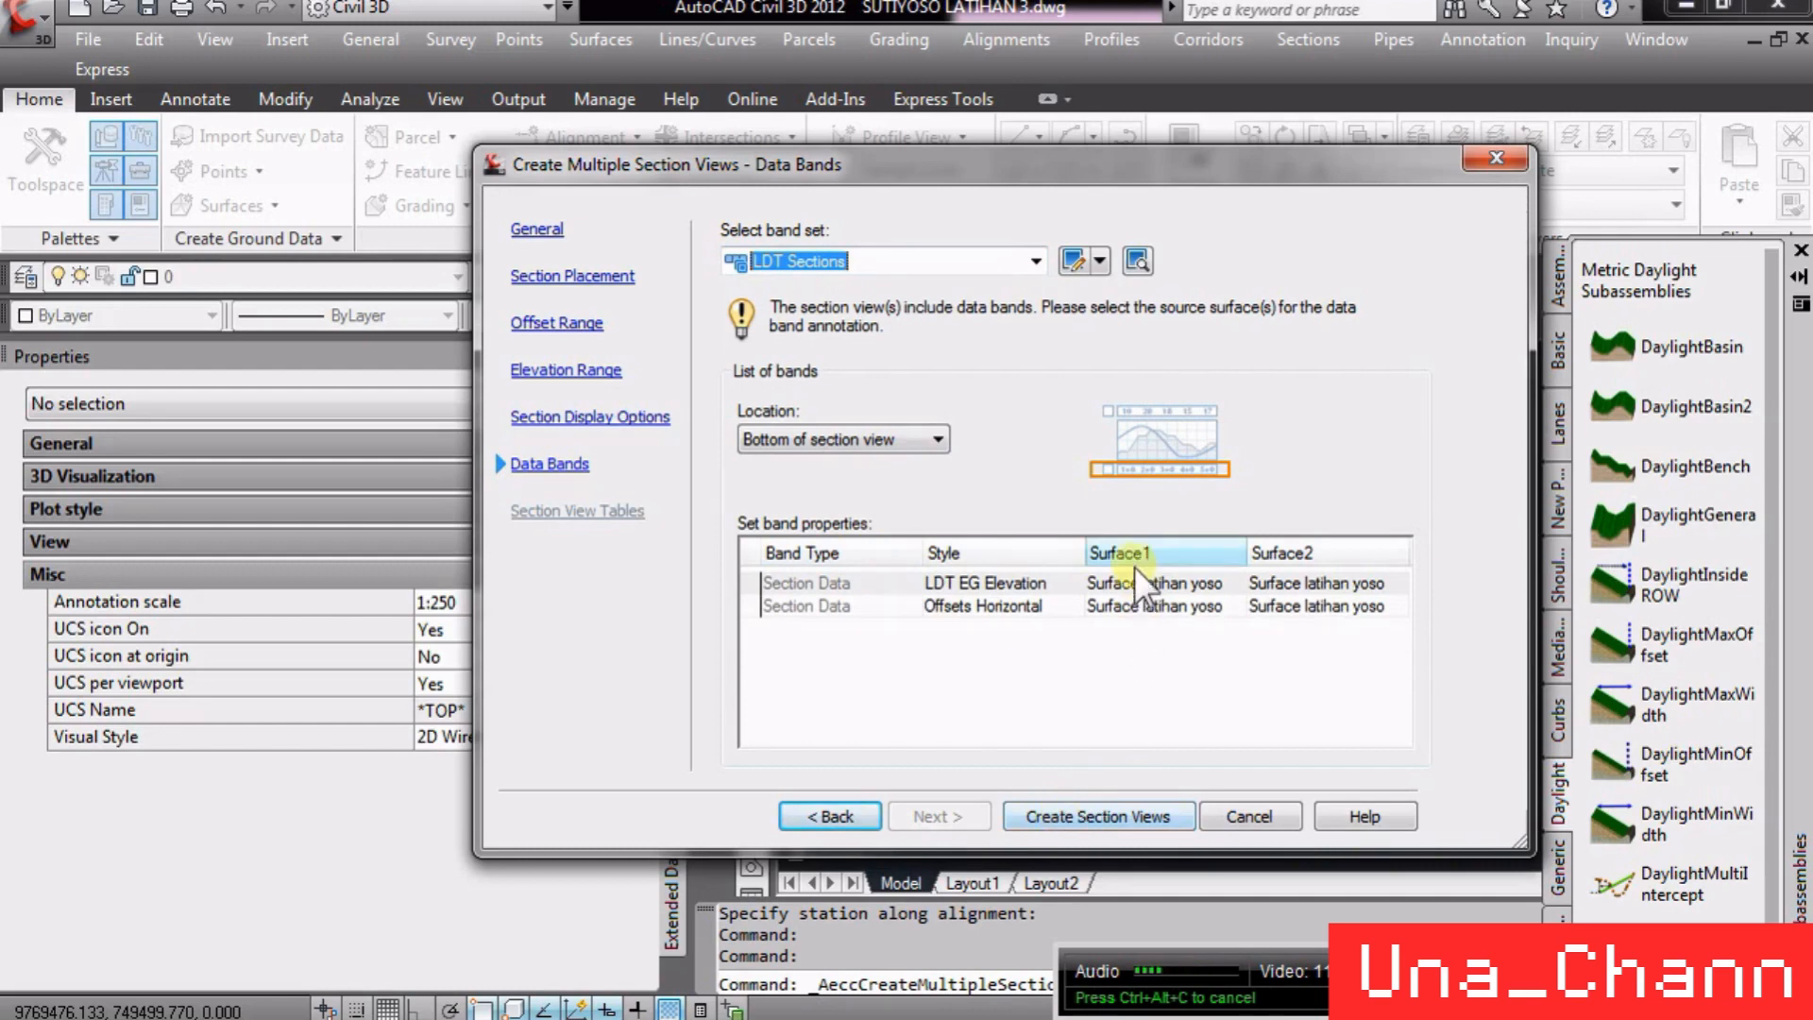
{"action": "left_click", "coordinate": [1153, 583]}
{"action": "left_click", "coordinate": [1154, 586]}
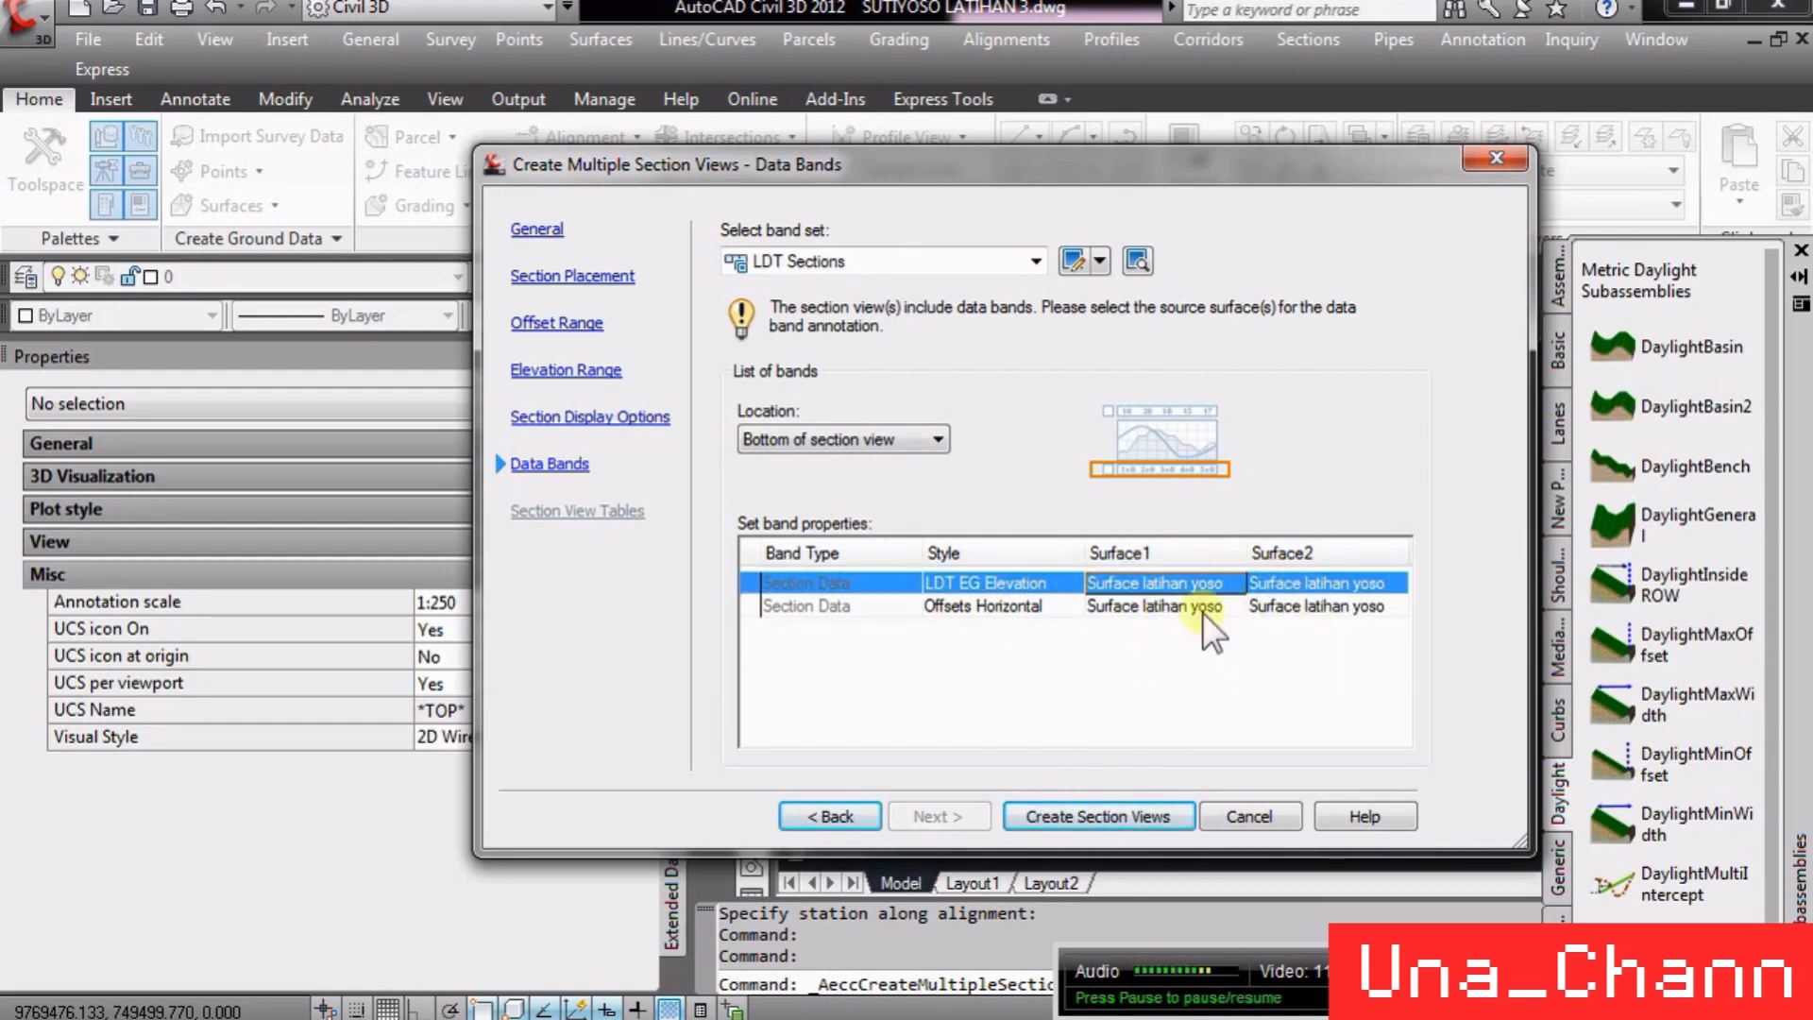
- Create the section views and pick their origin point in empty drawing space beside the profile view
{"action": "left_click", "coordinate": [1109, 818]}
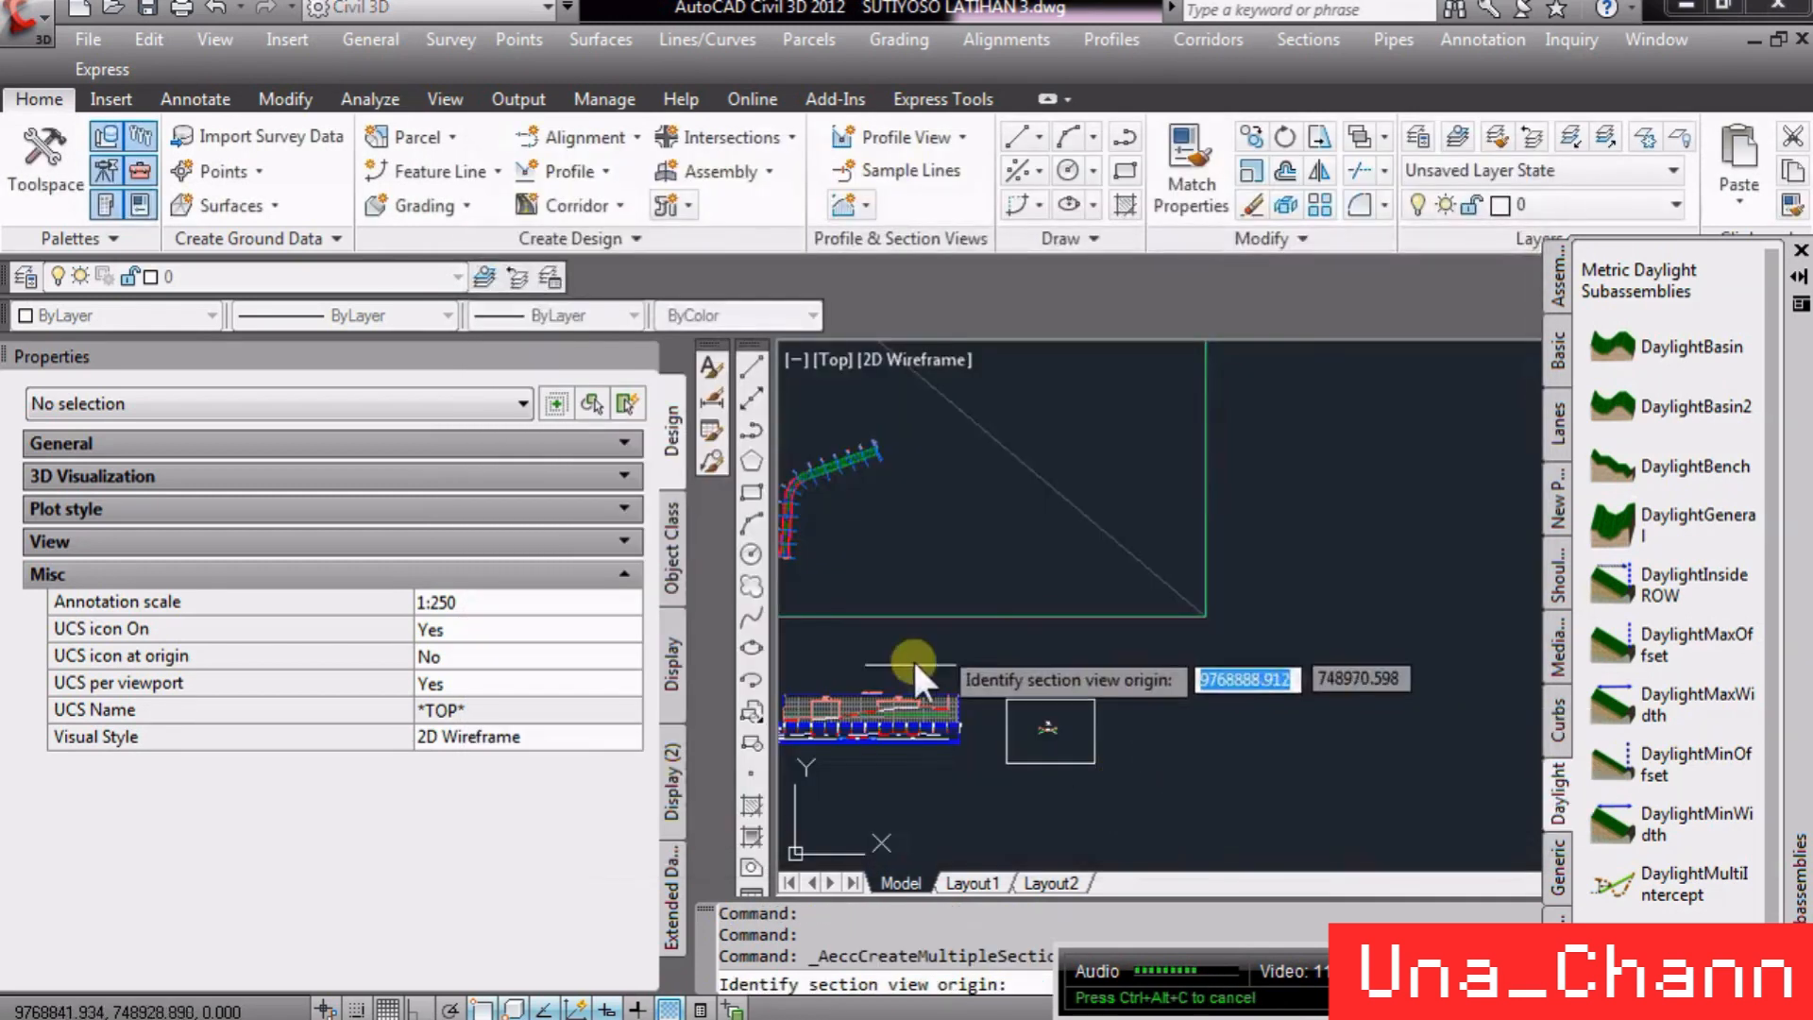
{"action": "scroll", "coordinate": [1078, 649], "scroll_direction": "up", "scroll_amount": 2}
{"action": "left_click", "coordinate": [1152, 553]}
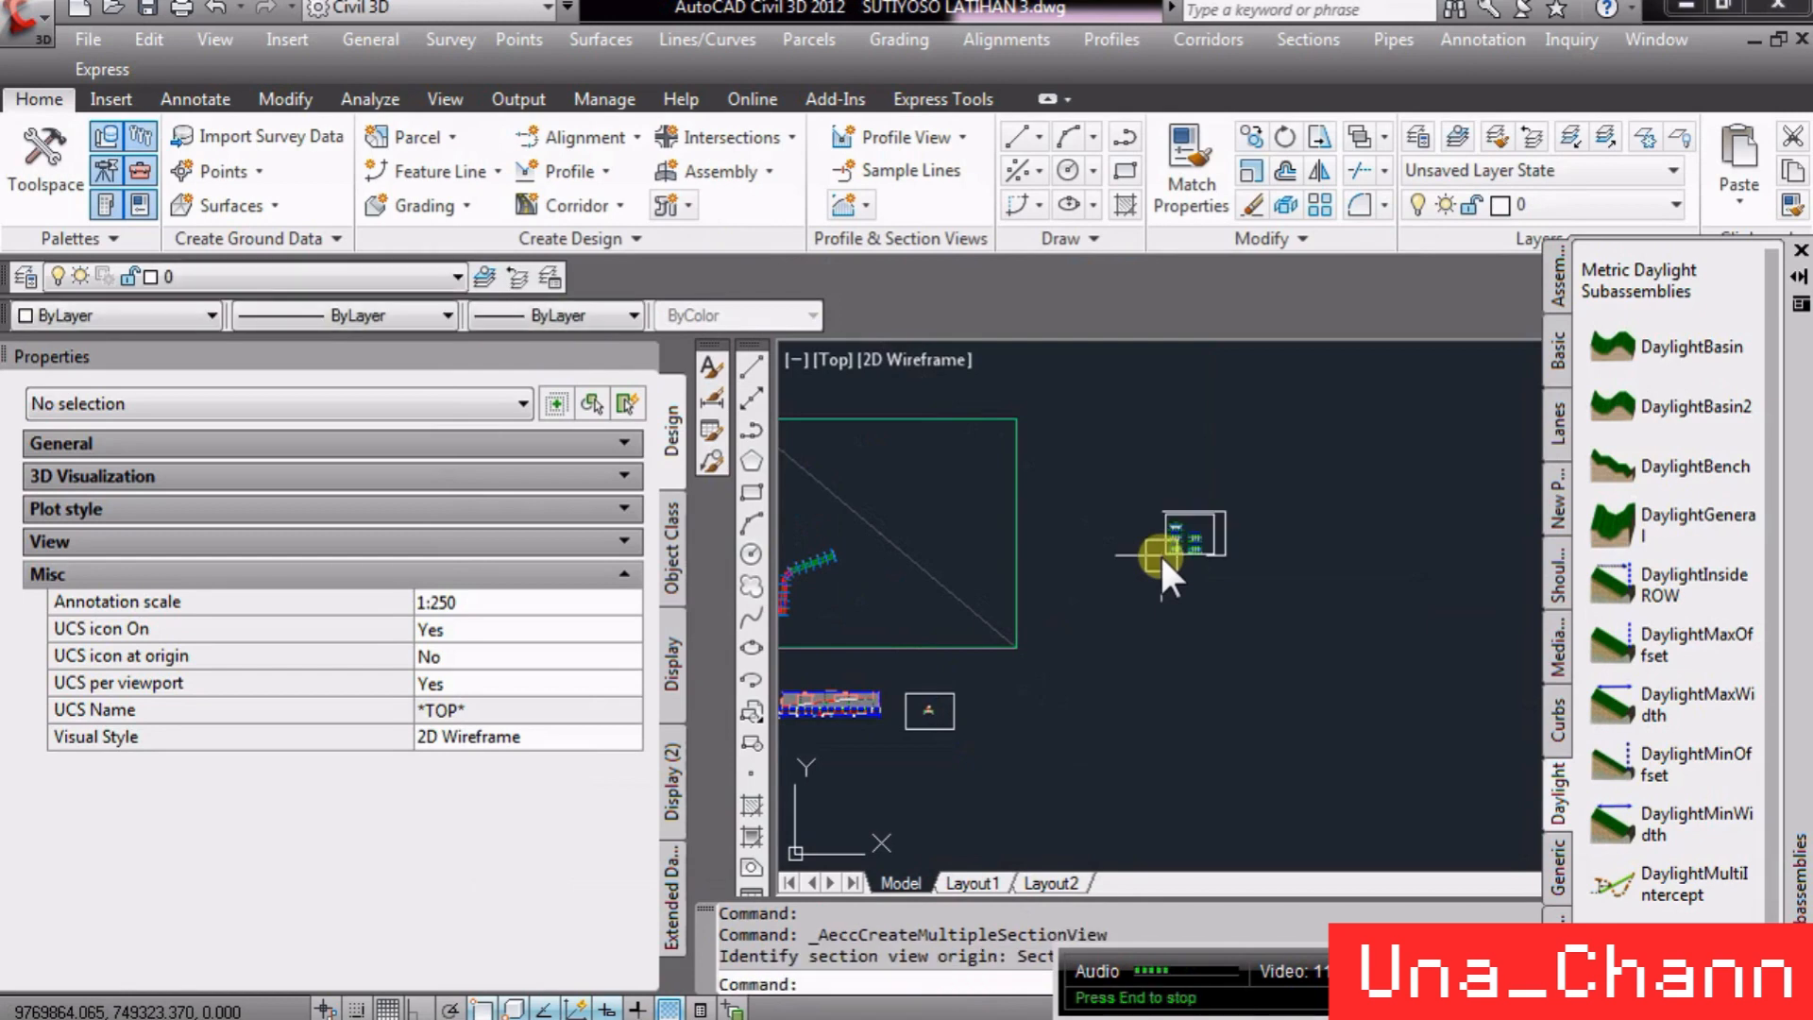
- Zoom and pan around the drawing to inspect the generated cross-section views
{"action": "scroll", "coordinate": [1146, 552], "scroll_direction": "up", "scroll_amount": 10}
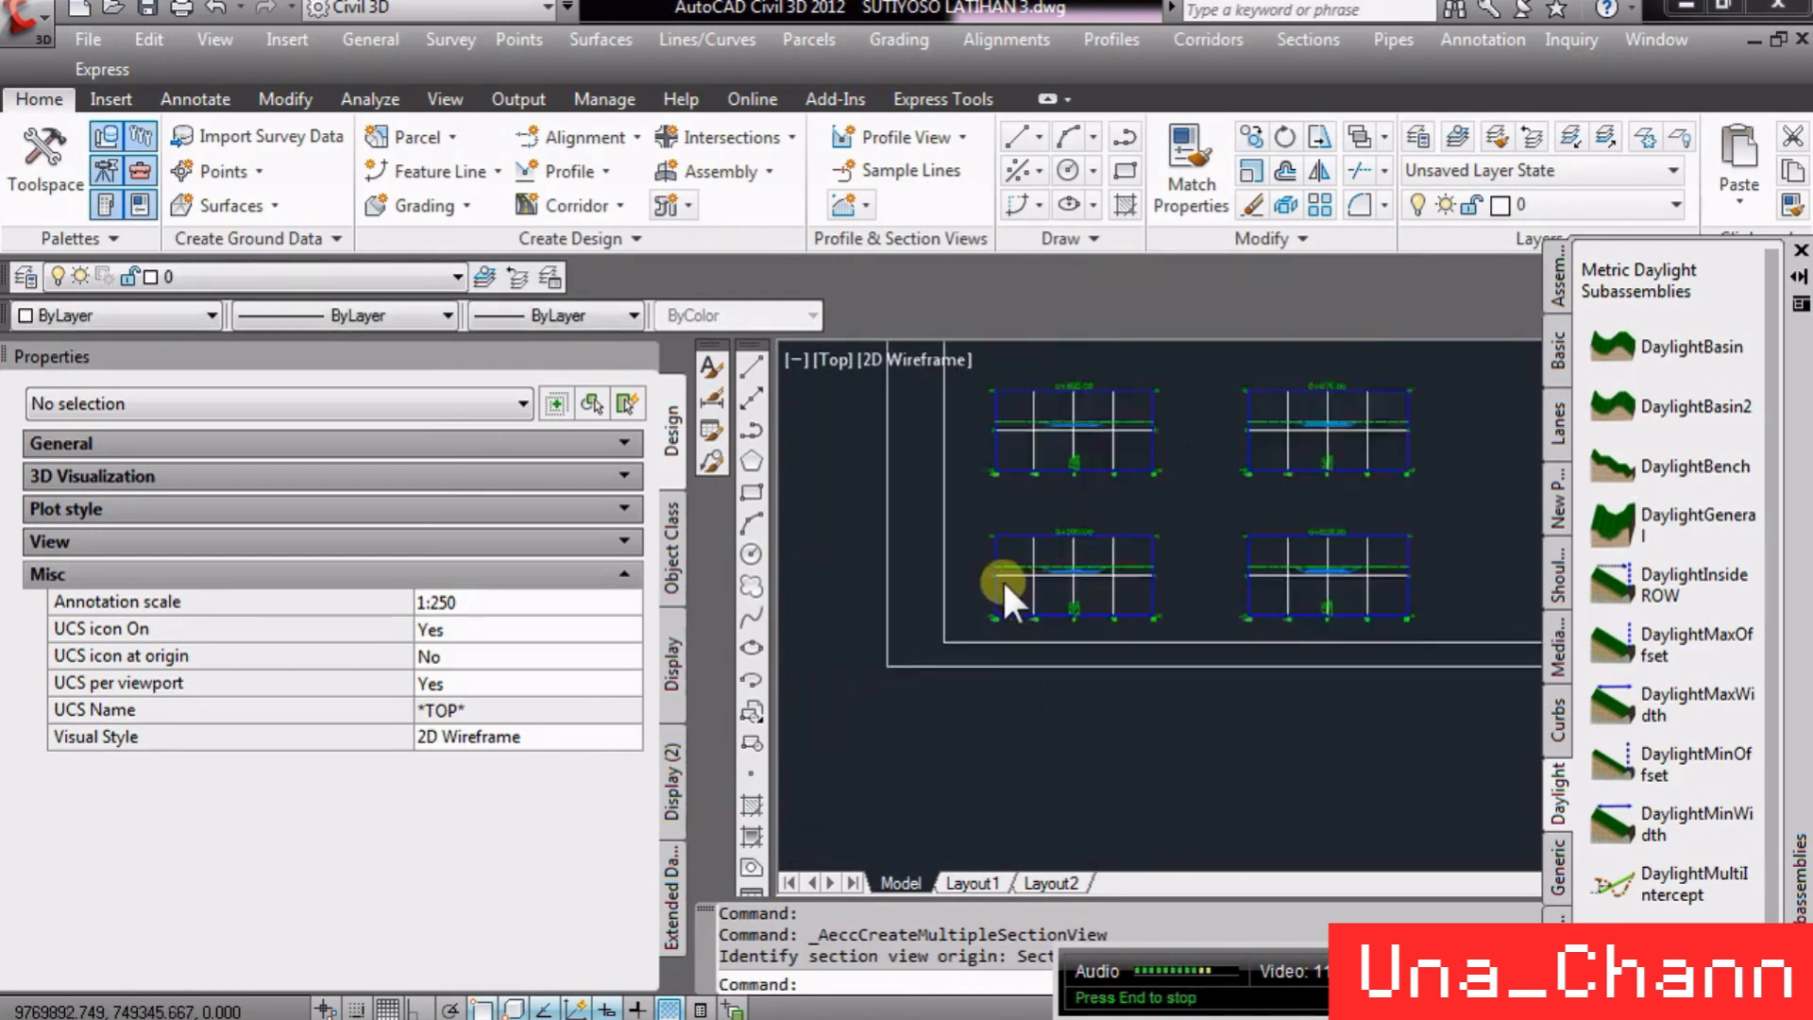
{"action": "scroll", "coordinate": [1125, 543], "scroll_direction": "up", "scroll_amount": 5}
{"action": "scroll", "coordinate": [1097, 693], "scroll_direction": "down", "scroll_amount": 8}
{"action": "scroll", "coordinate": [1136, 490], "scroll_direction": "up", "scroll_amount": 7}
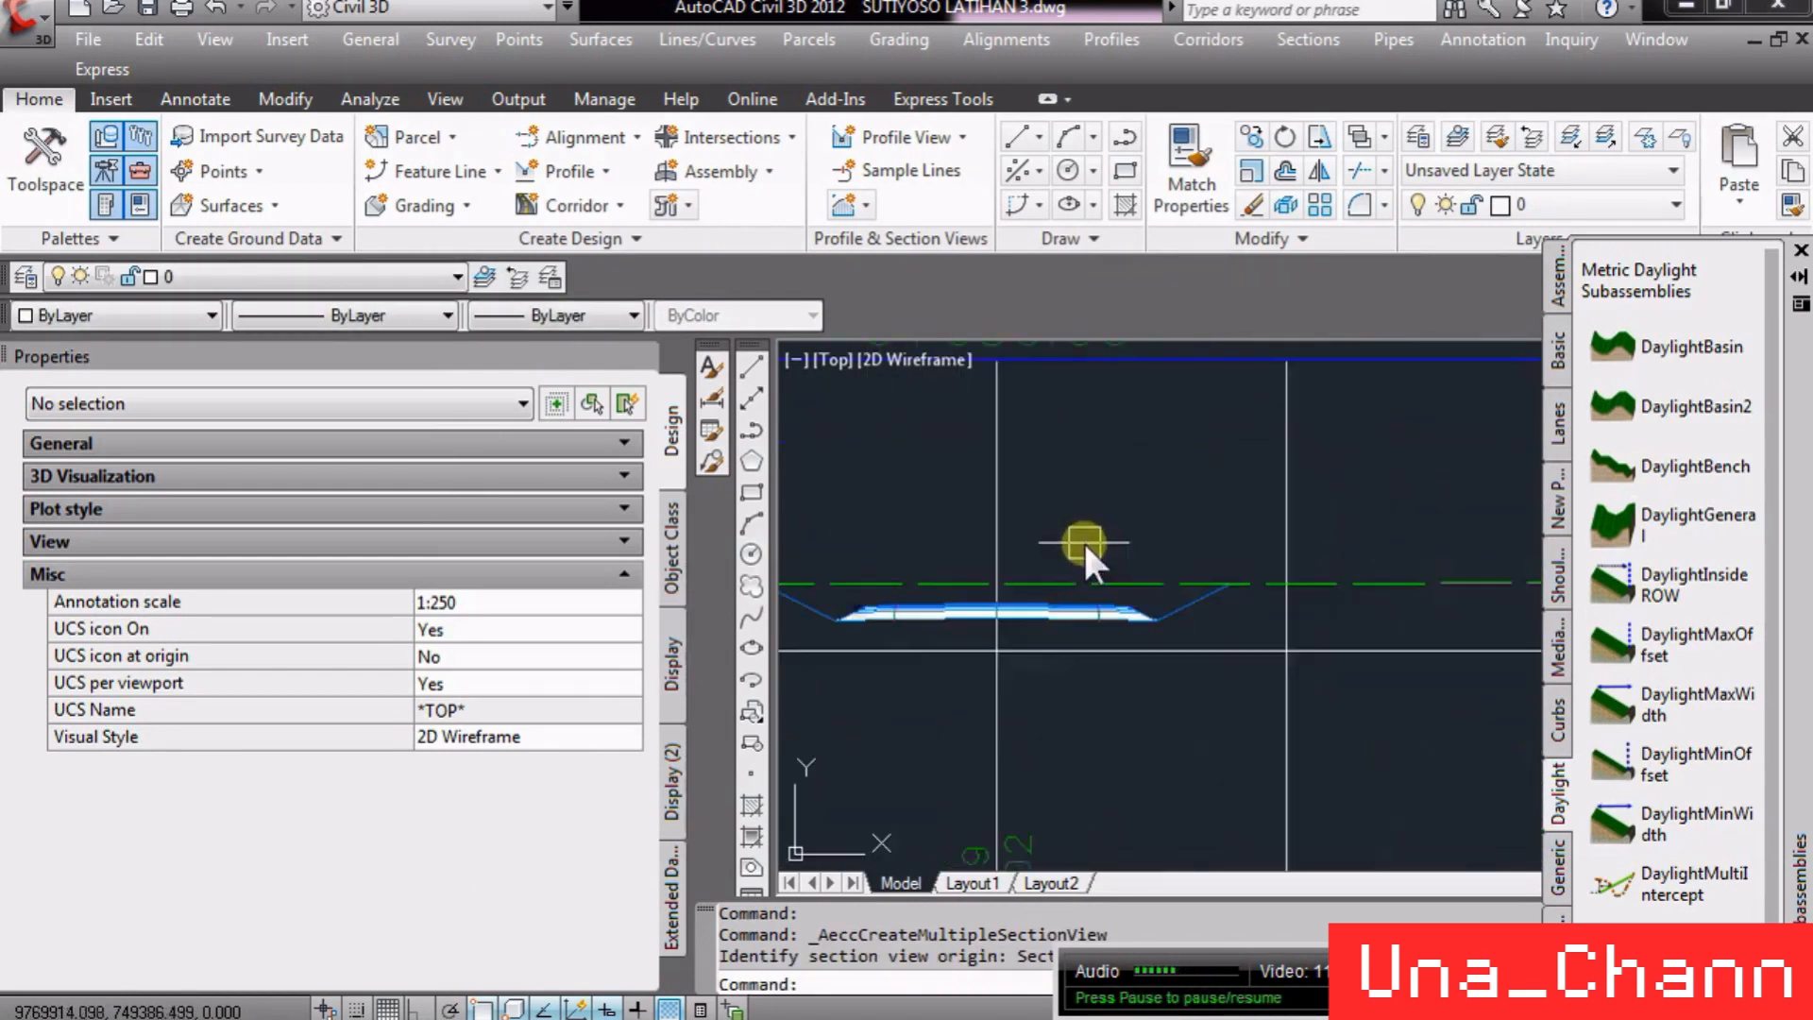
{"action": "scroll", "coordinate": [1088, 750], "scroll_direction": "down", "scroll_amount": 6}
{"action": "scroll", "coordinate": [1090, 754], "scroll_direction": "down", "scroll_amount": 3}
{"action": "scroll", "coordinate": [1085, 538], "scroll_direction": "up", "scroll_amount": 7}
{"action": "scroll", "coordinate": [943, 398], "scroll_direction": "down", "scroll_amount": 4}
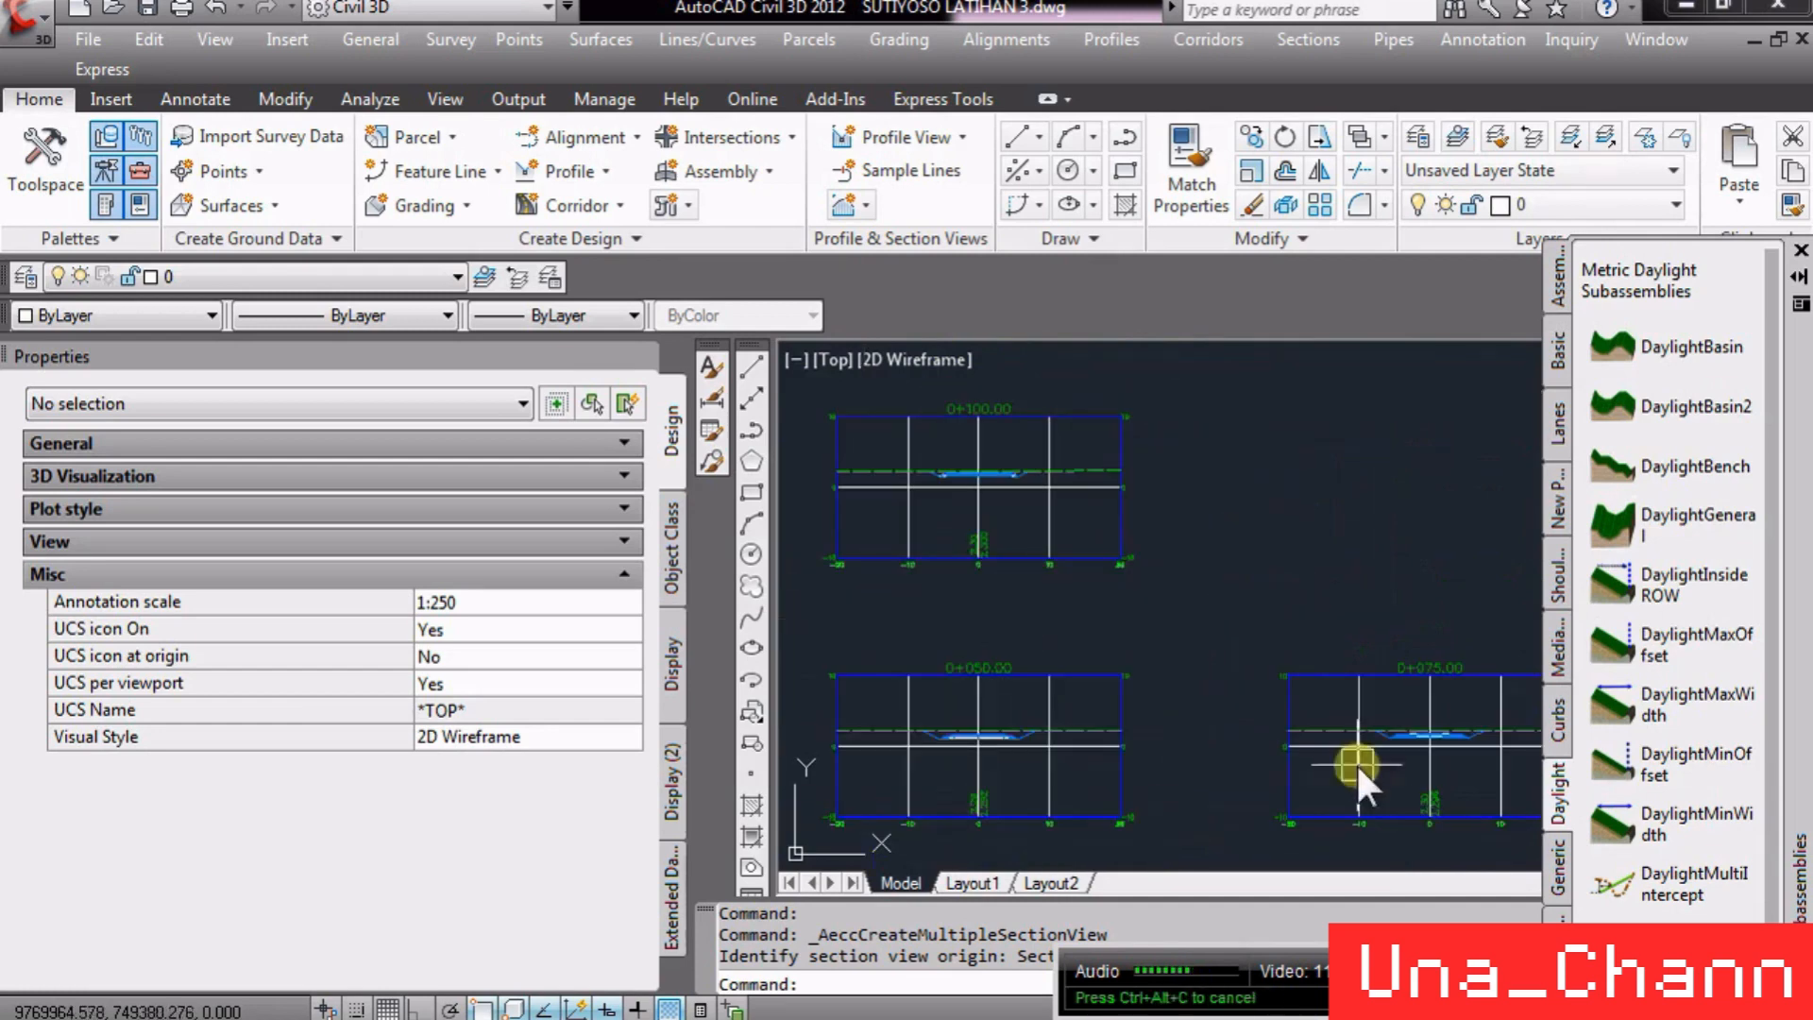
{"action": "scroll", "coordinate": [1345, 683], "scroll_direction": "down", "scroll_amount": 5}
{"action": "scroll", "coordinate": [1218, 625], "scroll_direction": "up", "scroll_amount": 7}
{"action": "scroll", "coordinate": [1329, 705], "scroll_direction": "up", "scroll_amount": 6}
{"action": "scroll", "coordinate": [1328, 706], "scroll_direction": "down", "scroll_amount": 6}
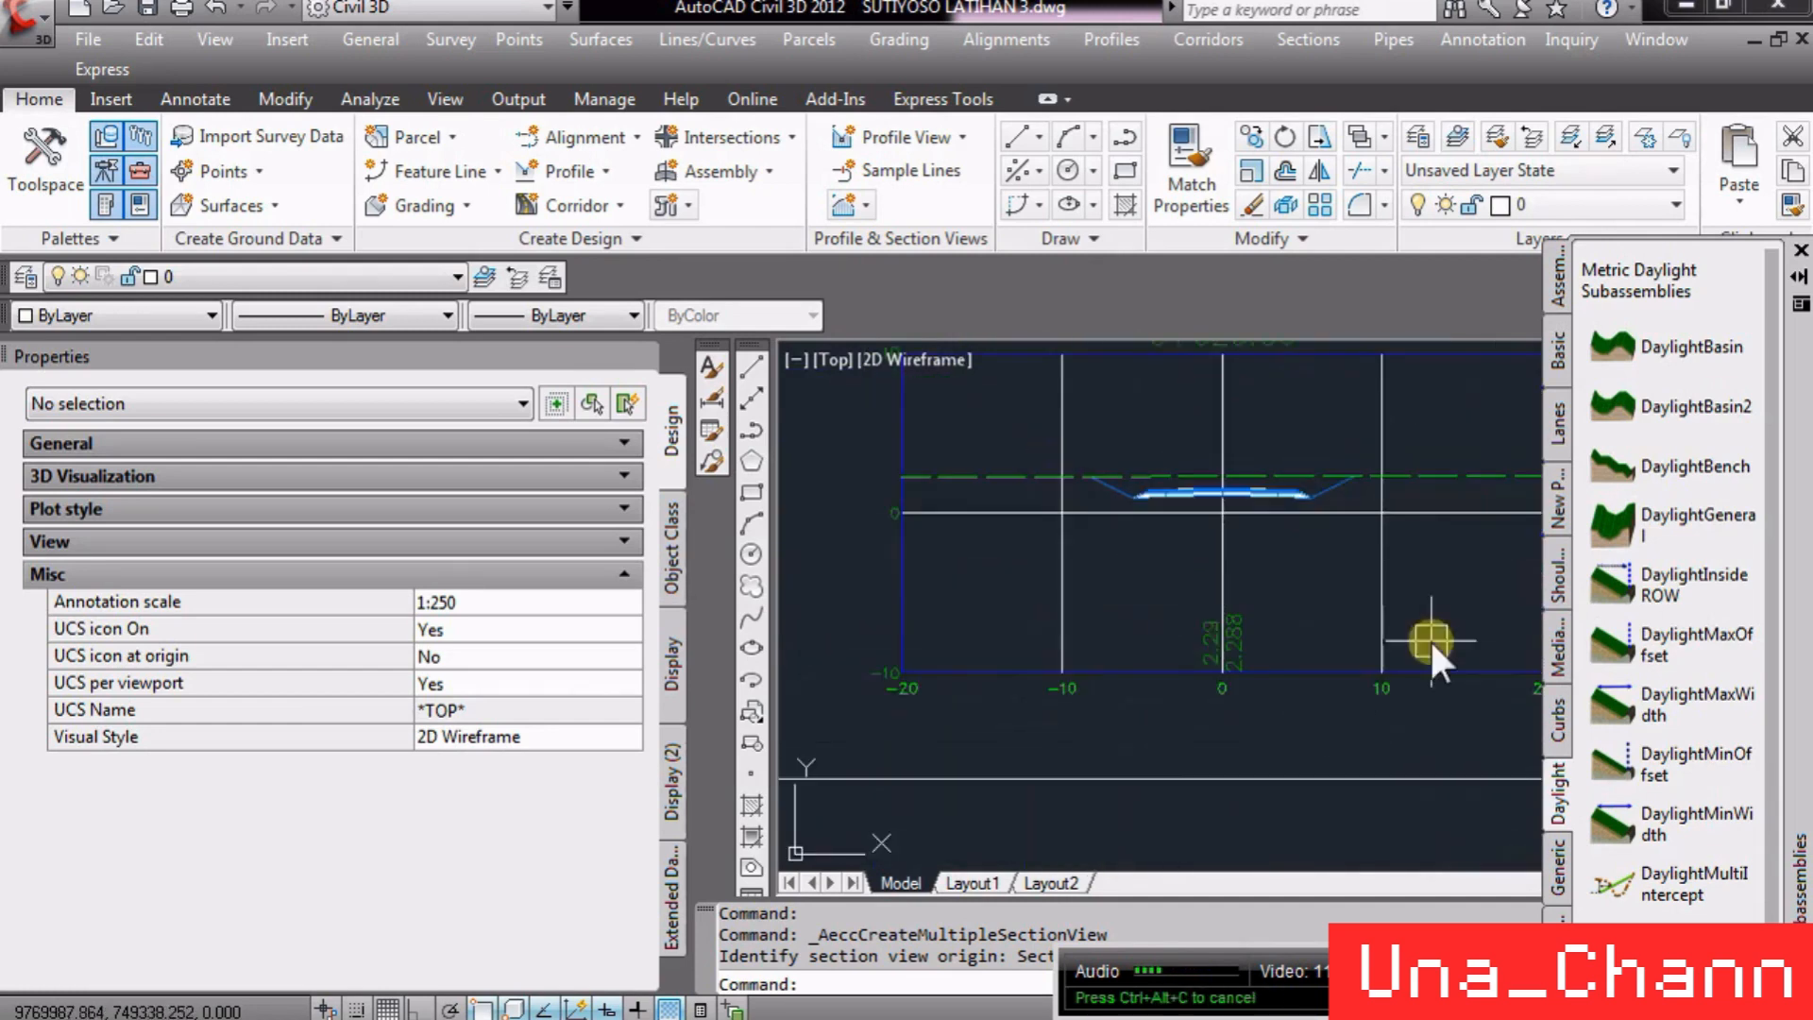
{"action": "scroll", "coordinate": [1264, 636], "scroll_direction": "up", "scroll_amount": 5}
{"action": "scroll", "coordinate": [1345, 637], "scroll_direction": "down", "scroll_amount": 7}
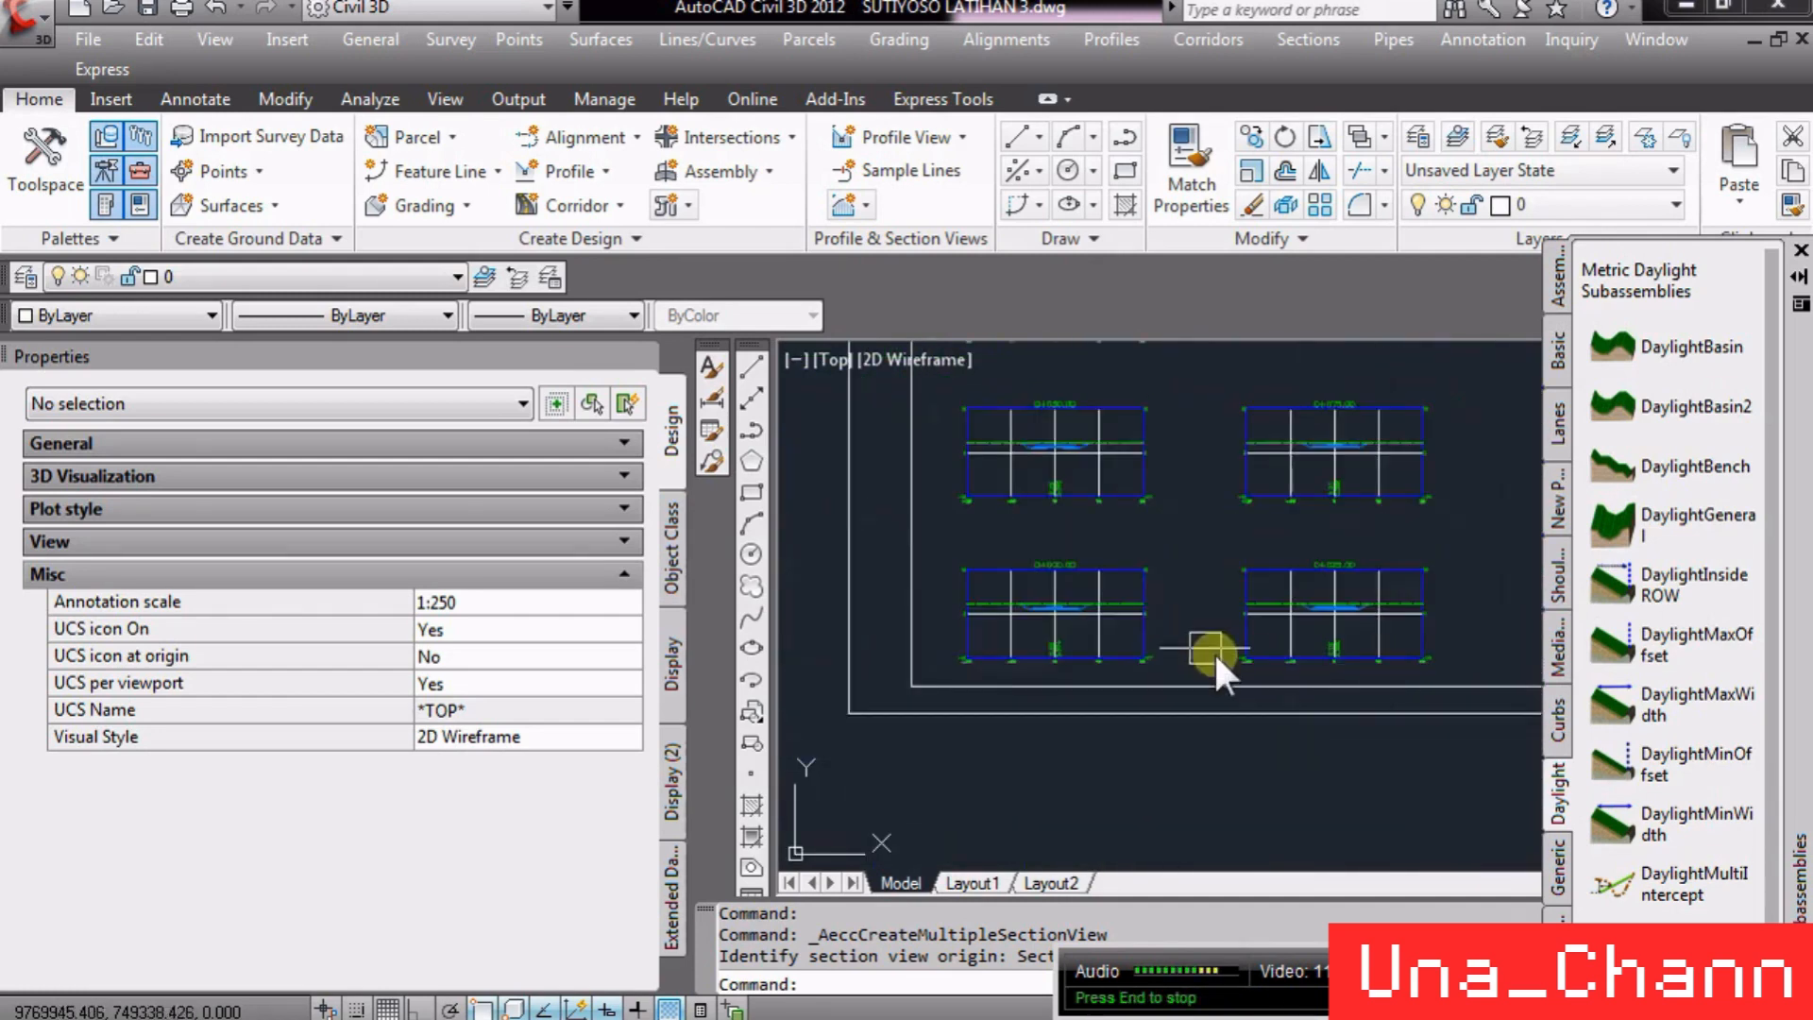
{"action": "scroll", "coordinate": [1101, 626], "scroll_direction": "up", "scroll_amount": 5}
{"action": "scroll", "coordinate": [1037, 687], "scroll_direction": "down", "scroll_amount": 4}
{"action": "scroll", "coordinate": [1269, 490], "scroll_direction": "down", "scroll_amount": 4}
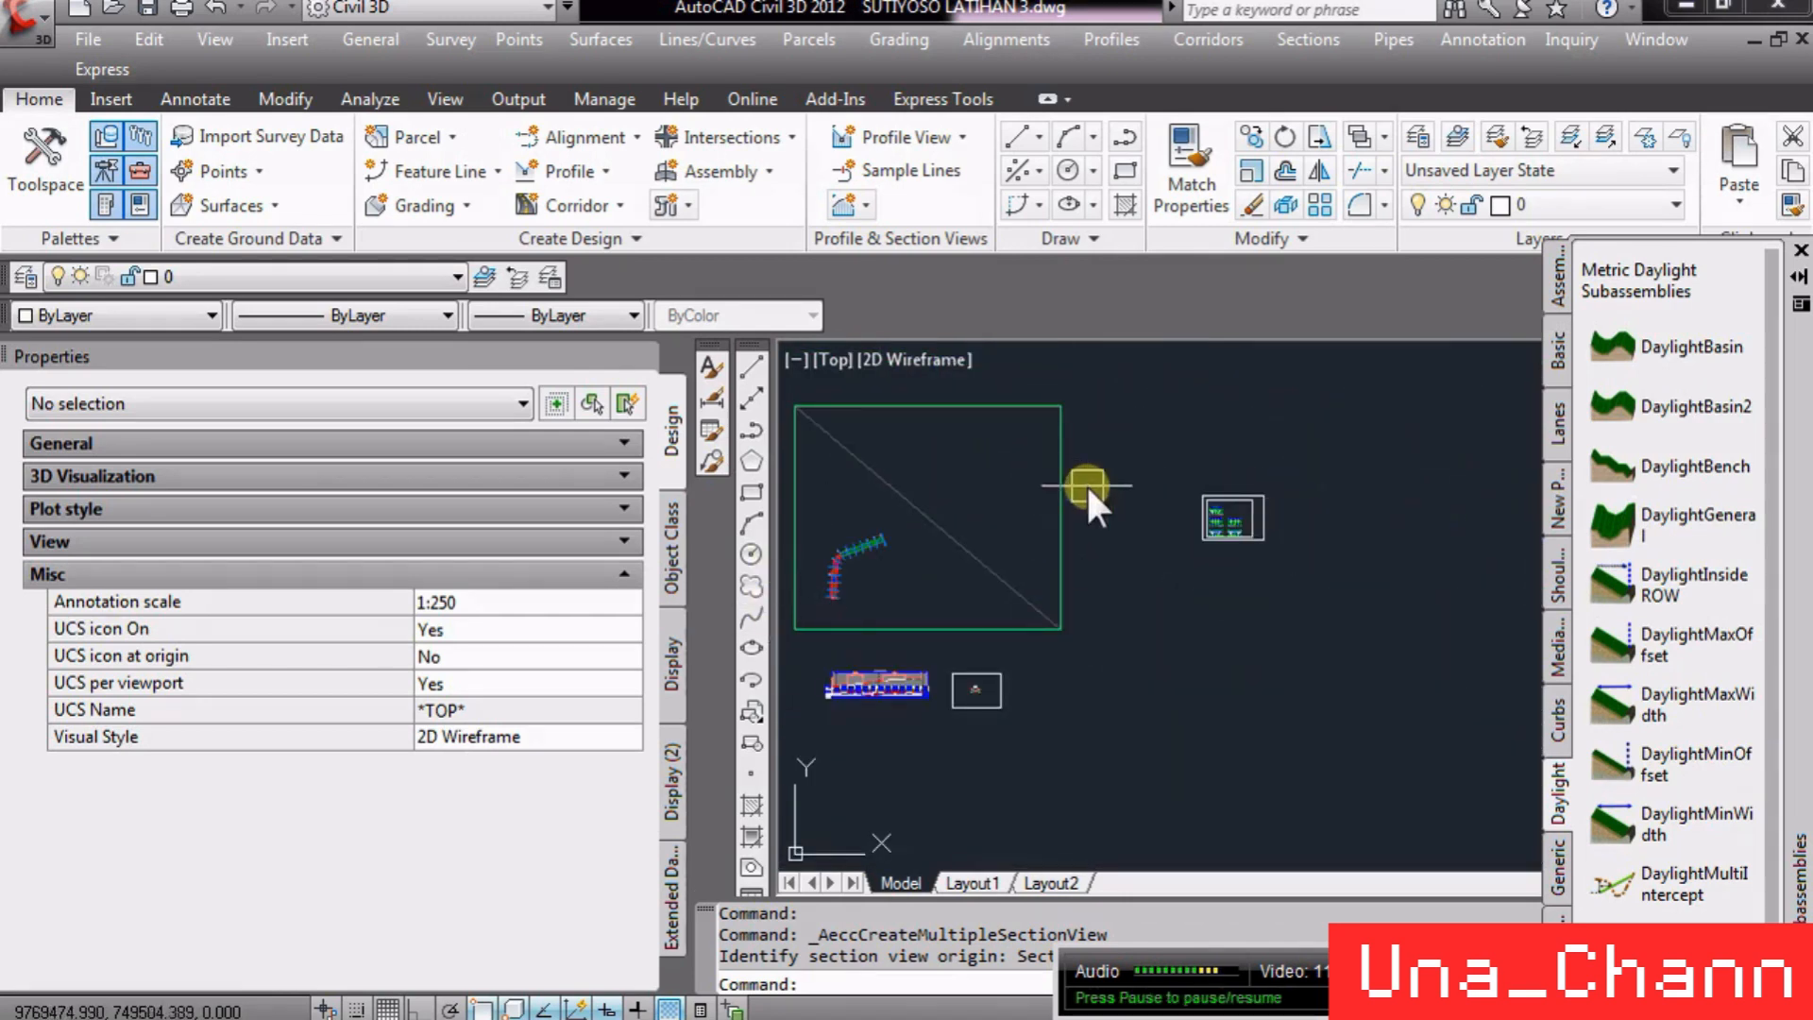
{"action": "scroll", "coordinate": [1208, 506], "scroll_direction": "up", "scroll_amount": 9}
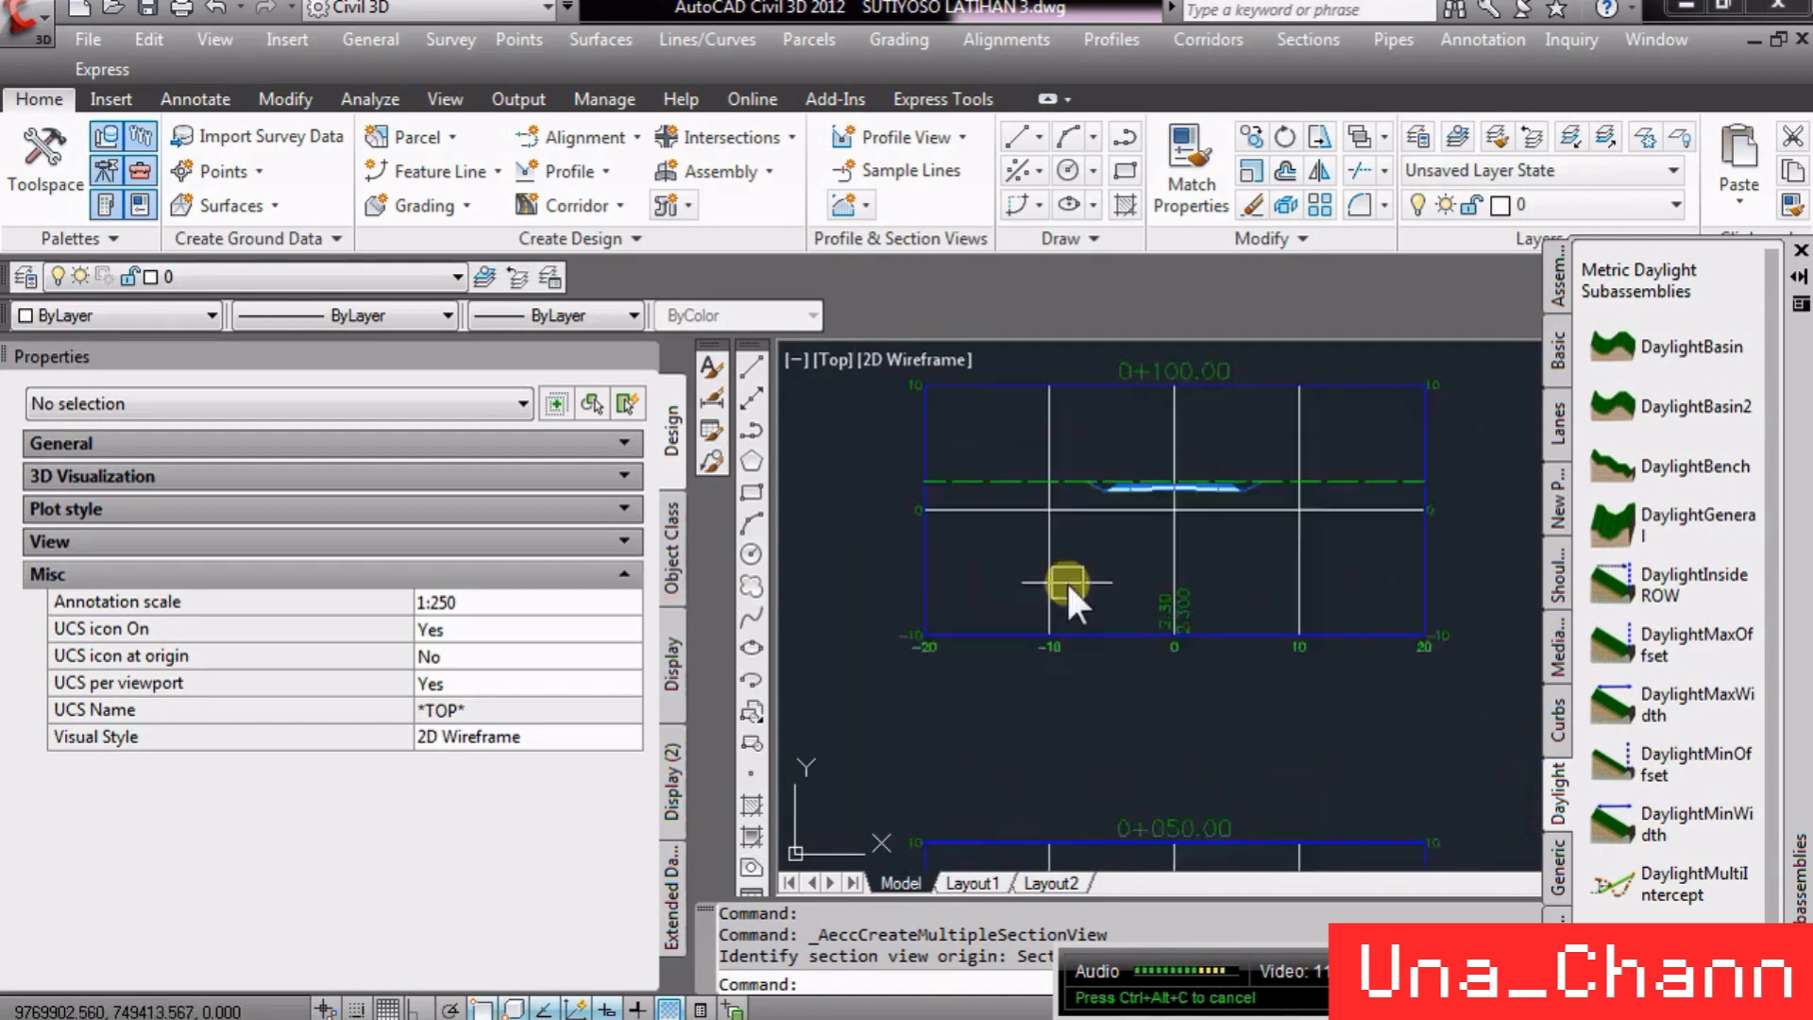
{"action": "scroll", "coordinate": [1119, 569], "scroll_direction": "up", "scroll_amount": 6}
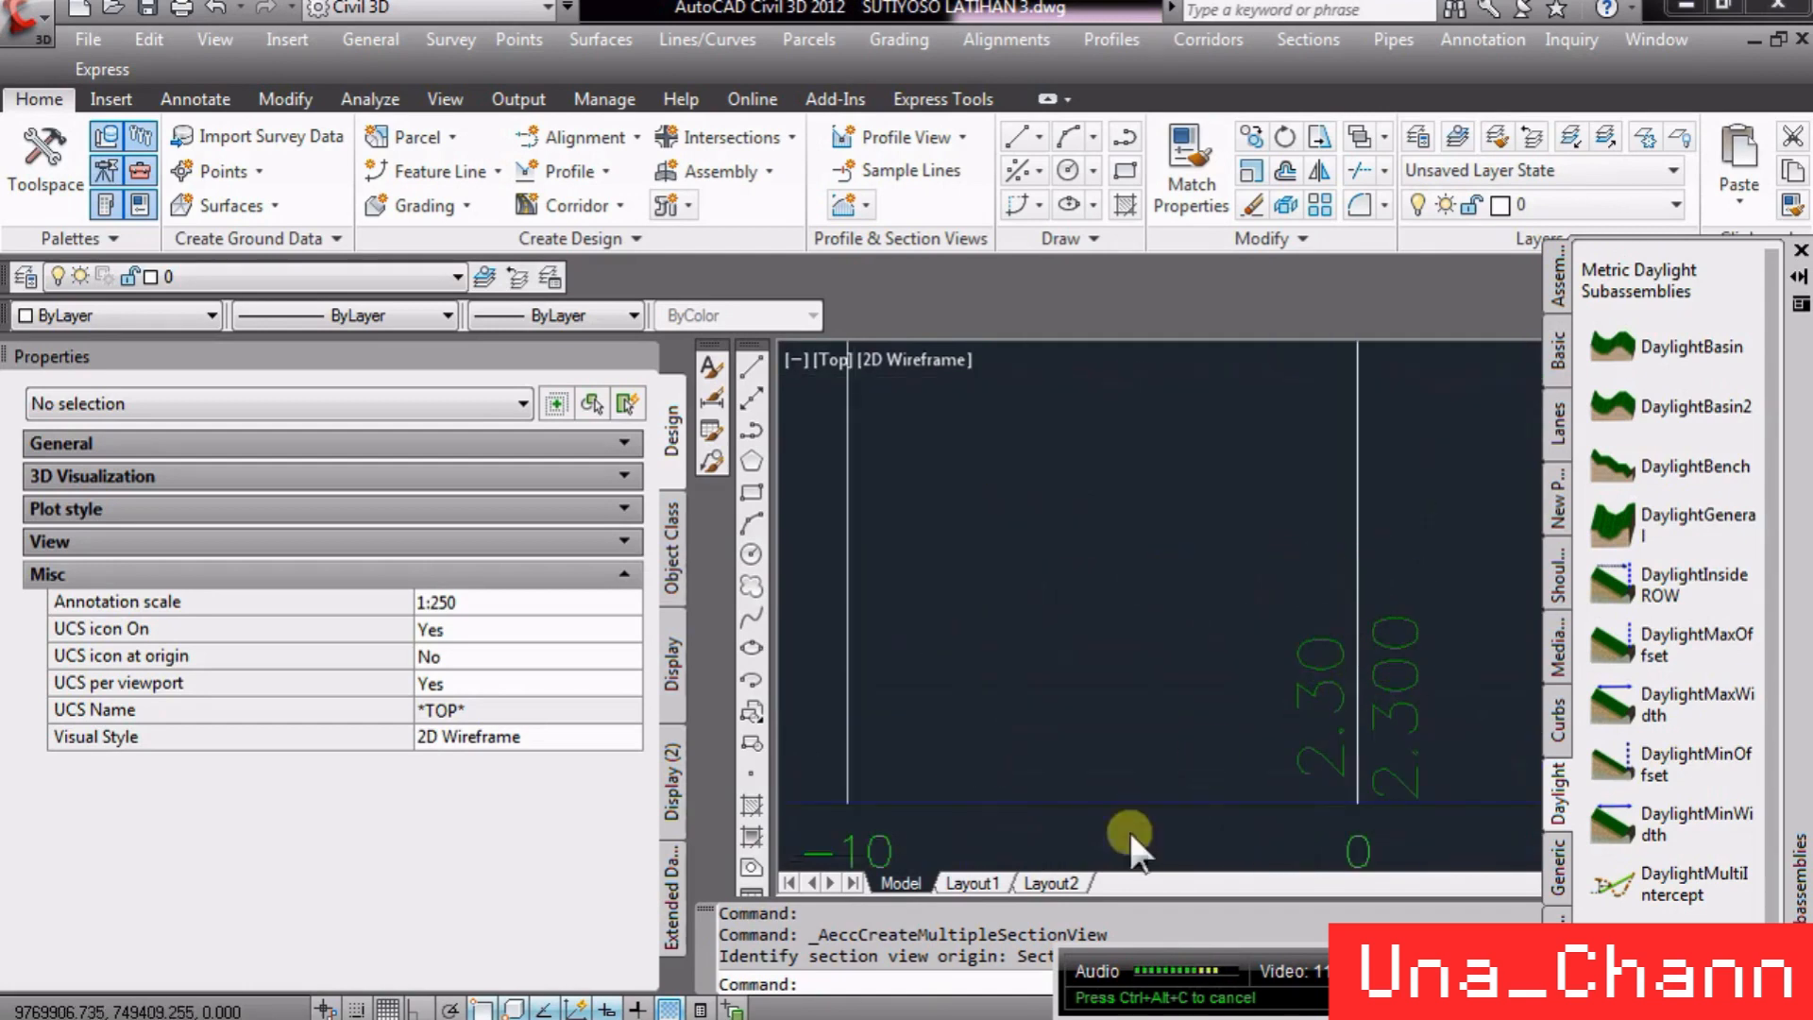
{"action": "scroll", "coordinate": [1131, 834], "scroll_direction": "down", "scroll_amount": 4}
{"action": "scroll", "coordinate": [1174, 591], "scroll_direction": "up", "scroll_amount": 6}
{"action": "scroll", "coordinate": [1210, 565], "scroll_direction": "down", "scroll_amount": 4}
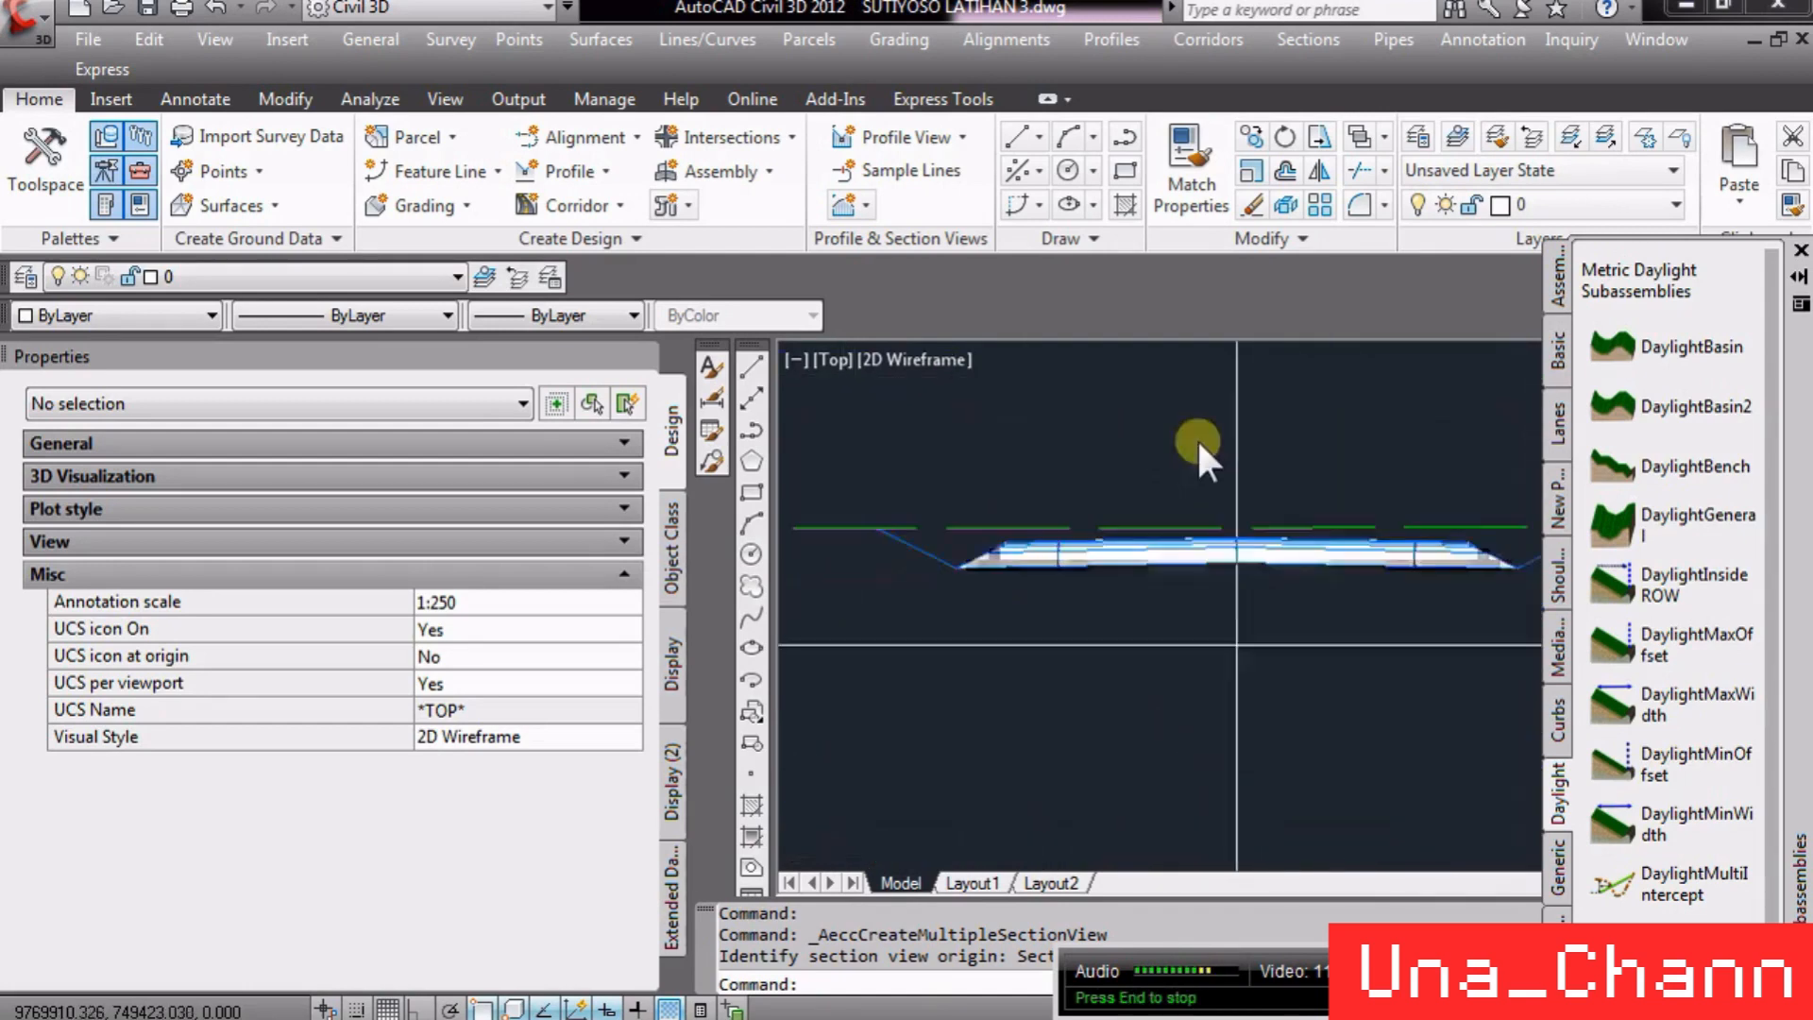
{"action": "scroll", "coordinate": [1199, 456], "scroll_direction": "up", "scroll_amount": 5}
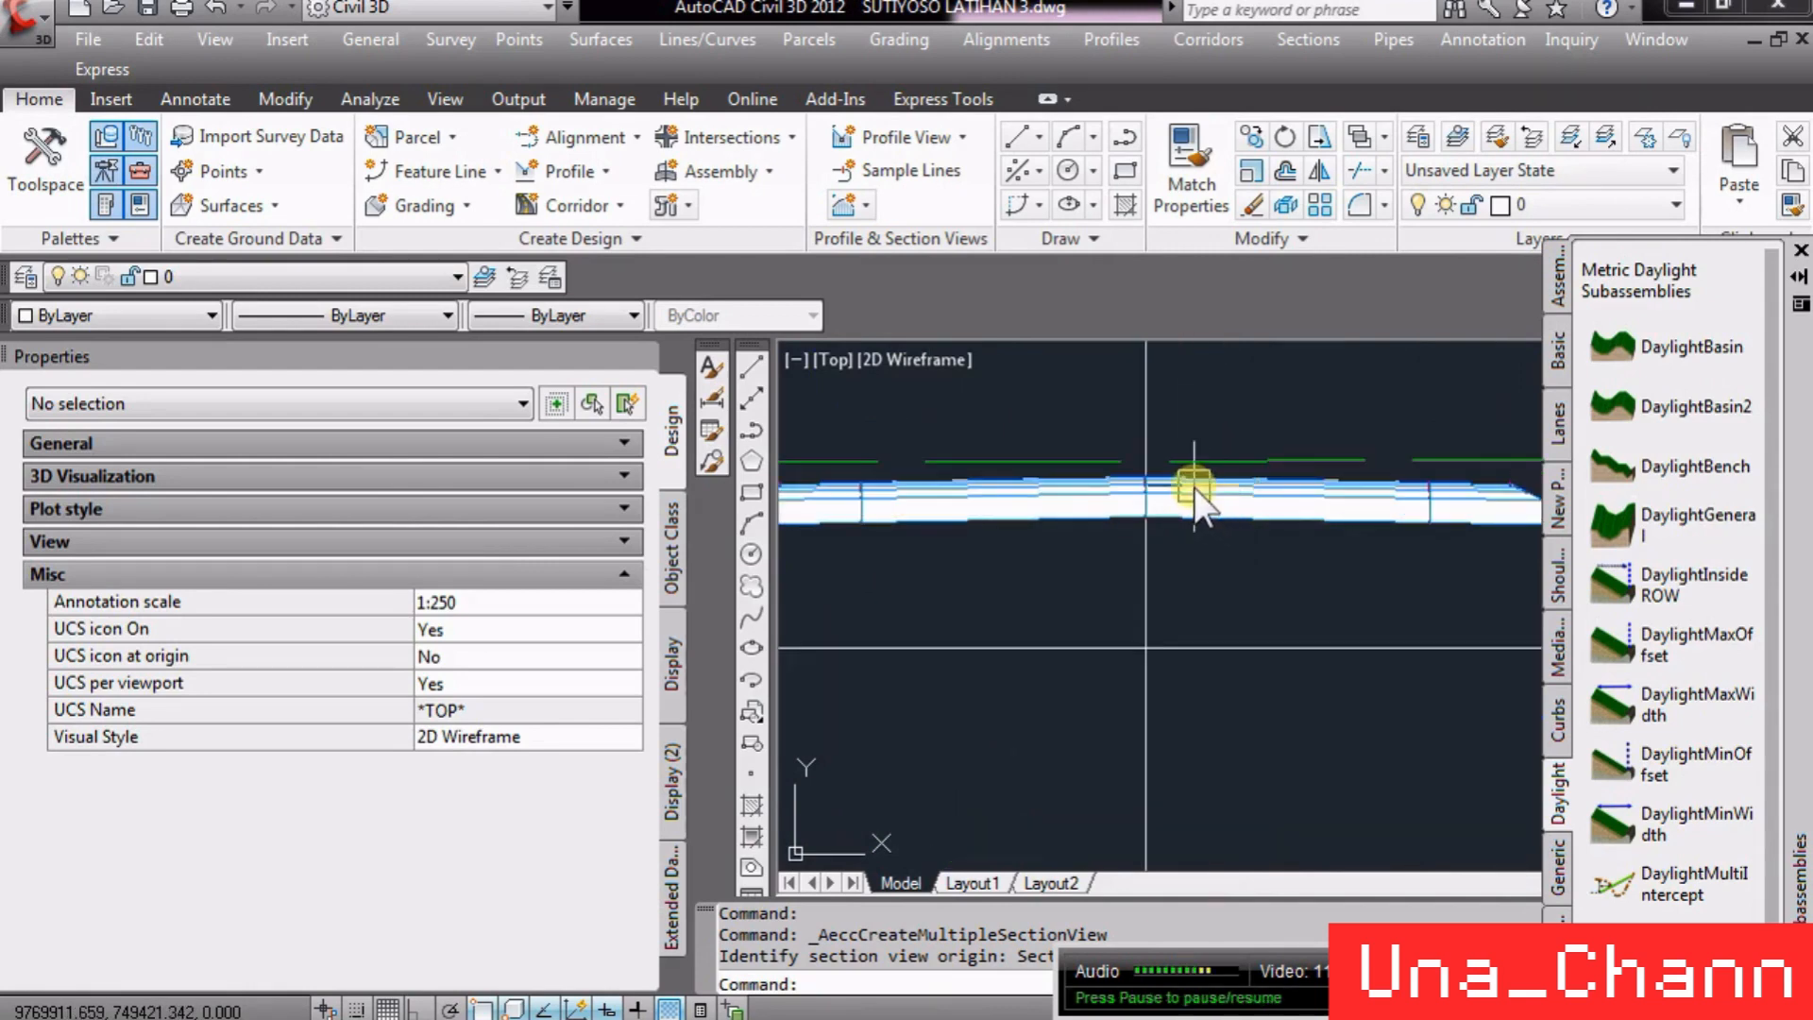
{"action": "scroll", "coordinate": [1194, 491], "scroll_direction": "down", "scroll_amount": 3}
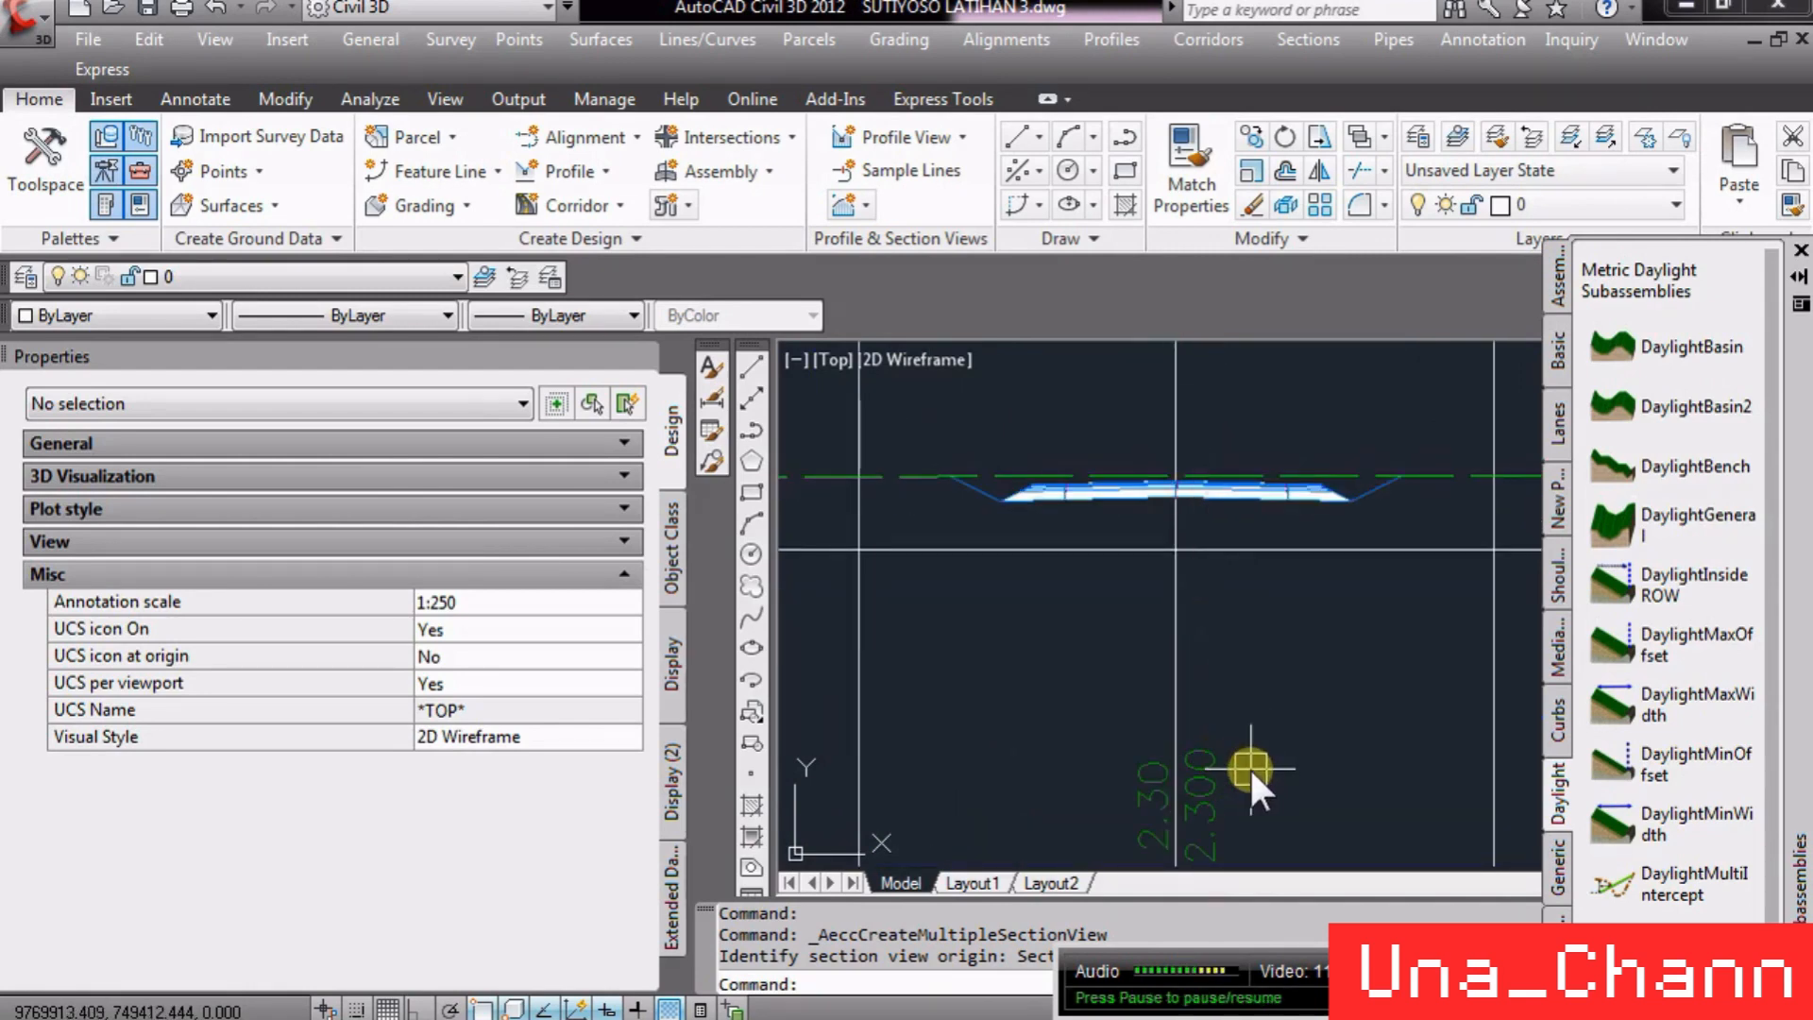
{"action": "scroll", "coordinate": [1202, 485], "scroll_direction": "down", "scroll_amount": 8}
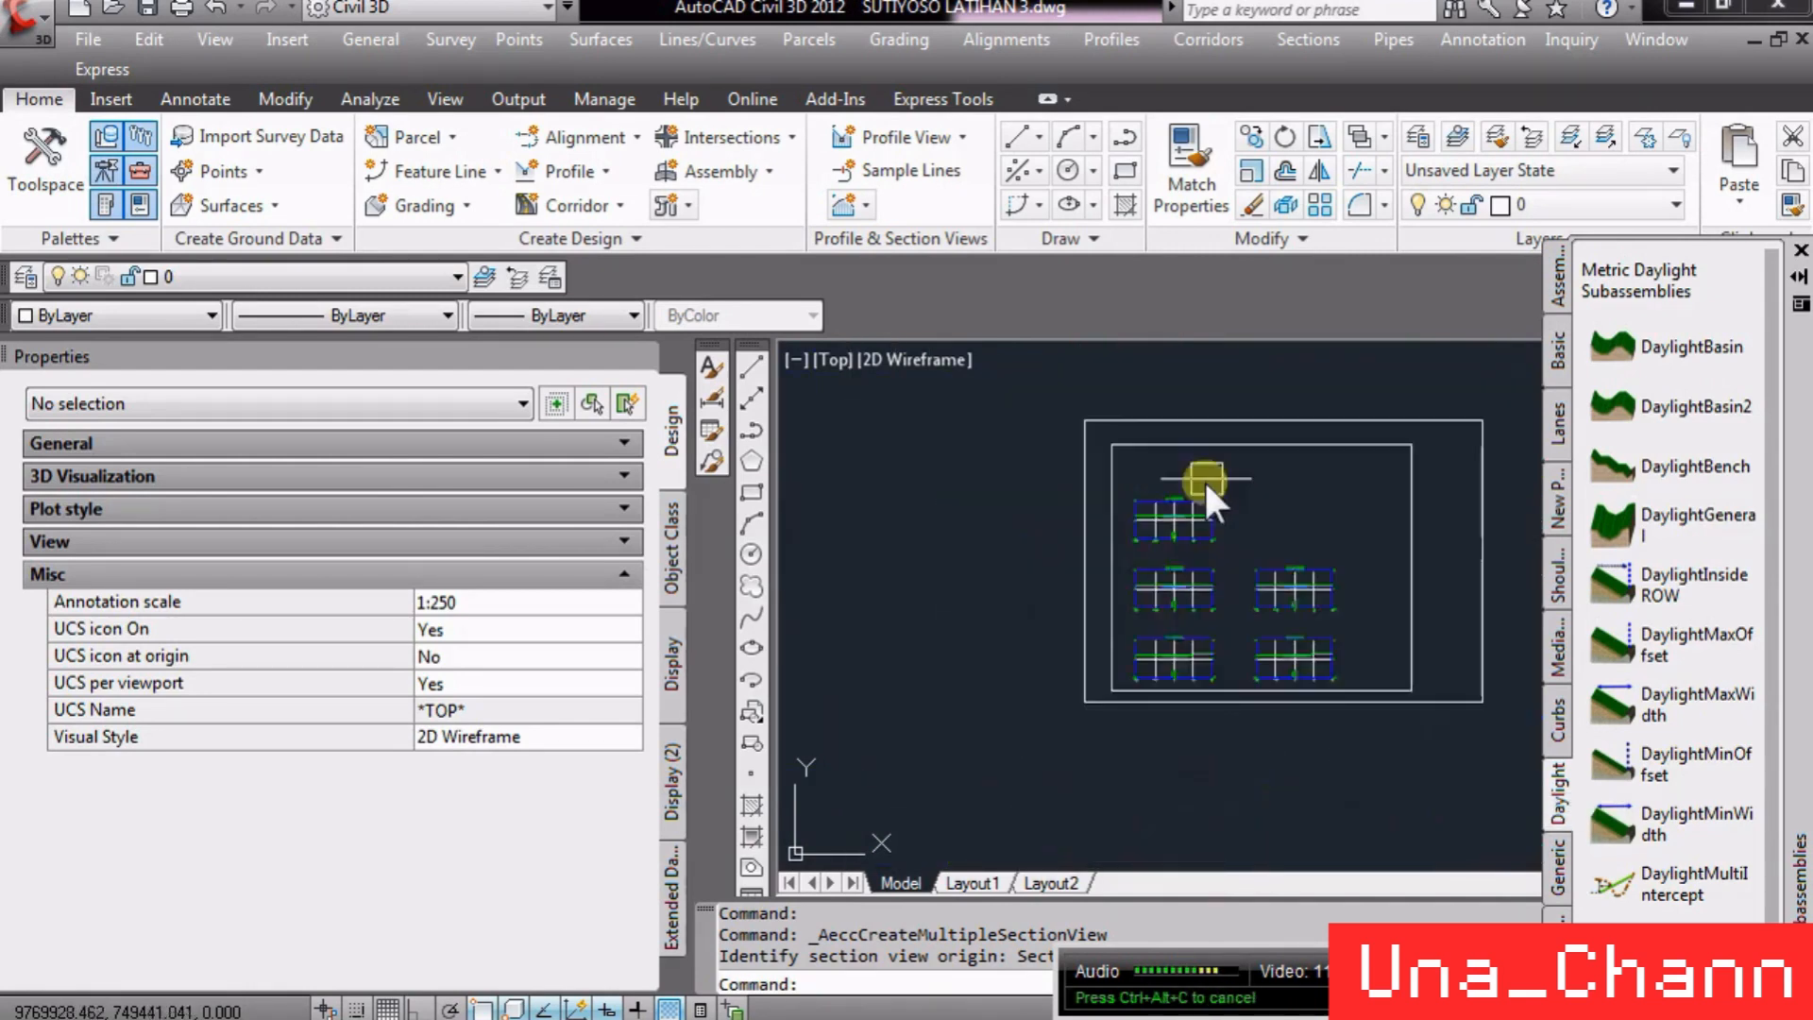
{"action": "scroll", "coordinate": [1186, 660], "scroll_direction": "up", "scroll_amount": 5}
{"action": "scroll", "coordinate": [1022, 665], "scroll_direction": "up", "scroll_amount": 6}
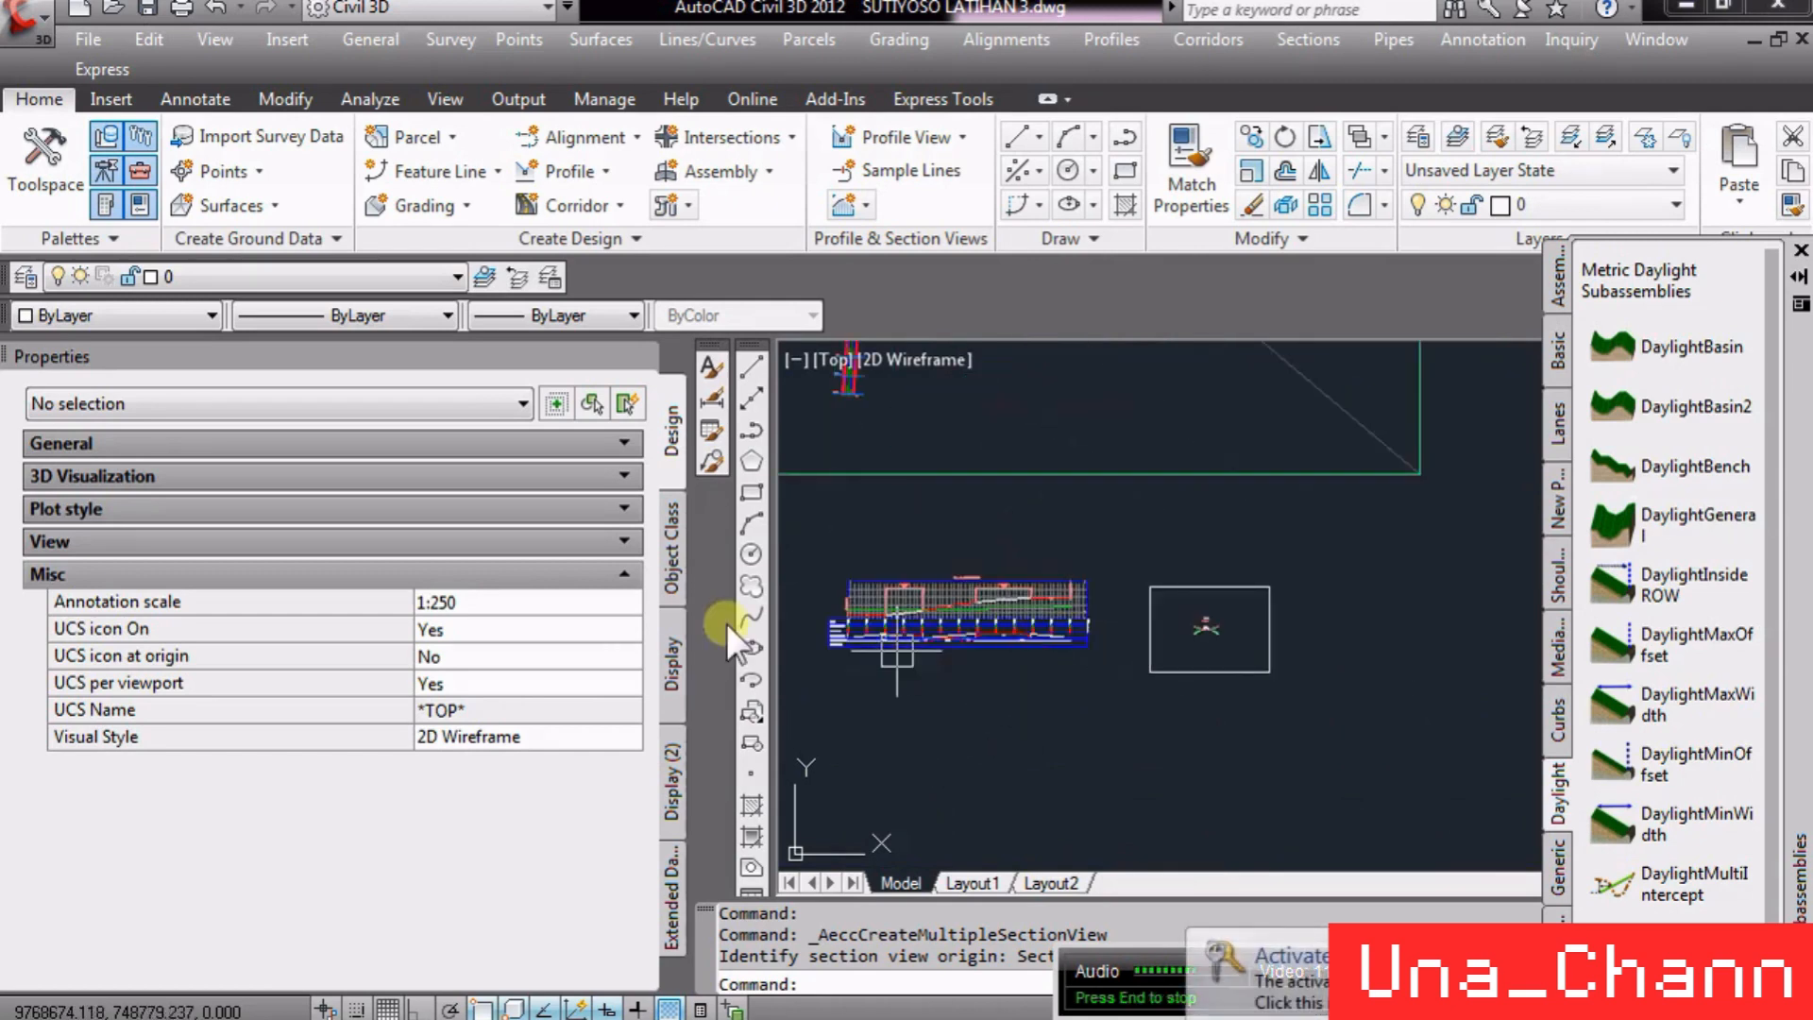
{"action": "scroll", "coordinate": [1136, 548], "scroll_direction": "down", "scroll_amount": 2}
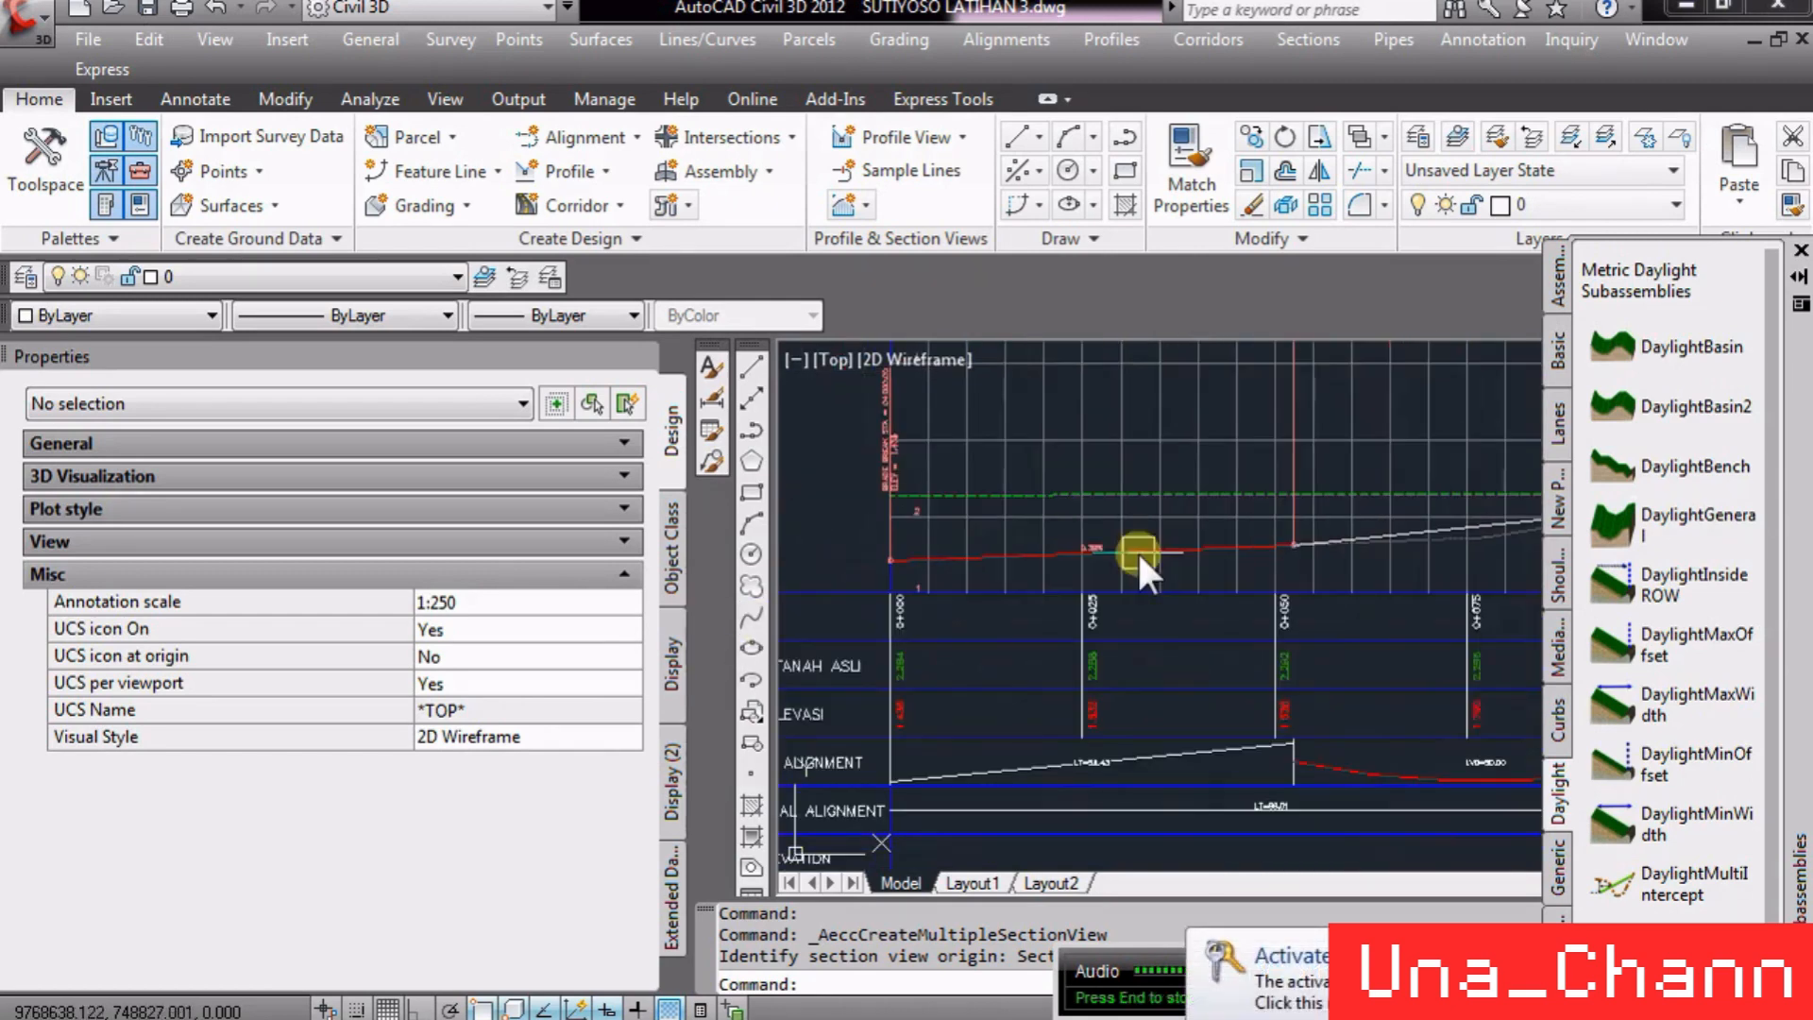
- Open the profile view's properties, examine the profile surfaces in its band list, and cancel the dialog
{"action": "left_click", "coordinate": [1141, 649]}
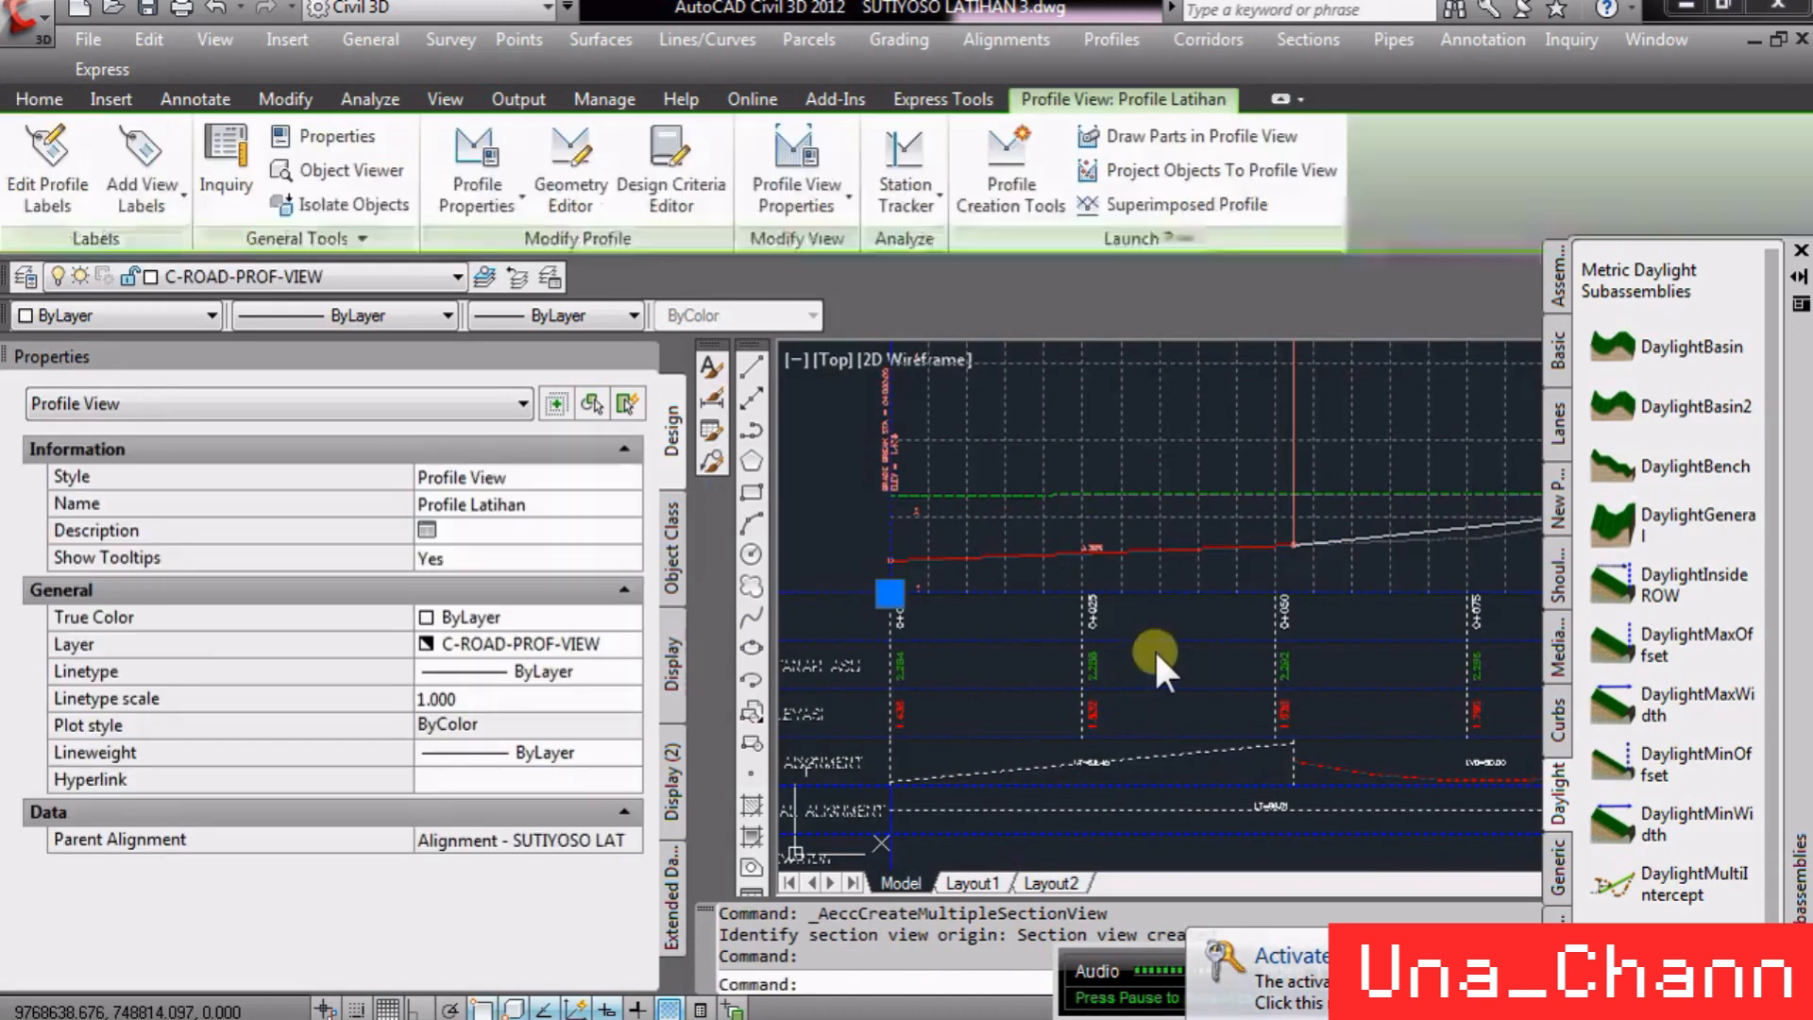
{"action": "right_click", "coordinate": [1154, 648]}
{"action": "left_click", "coordinate": [1281, 497]}
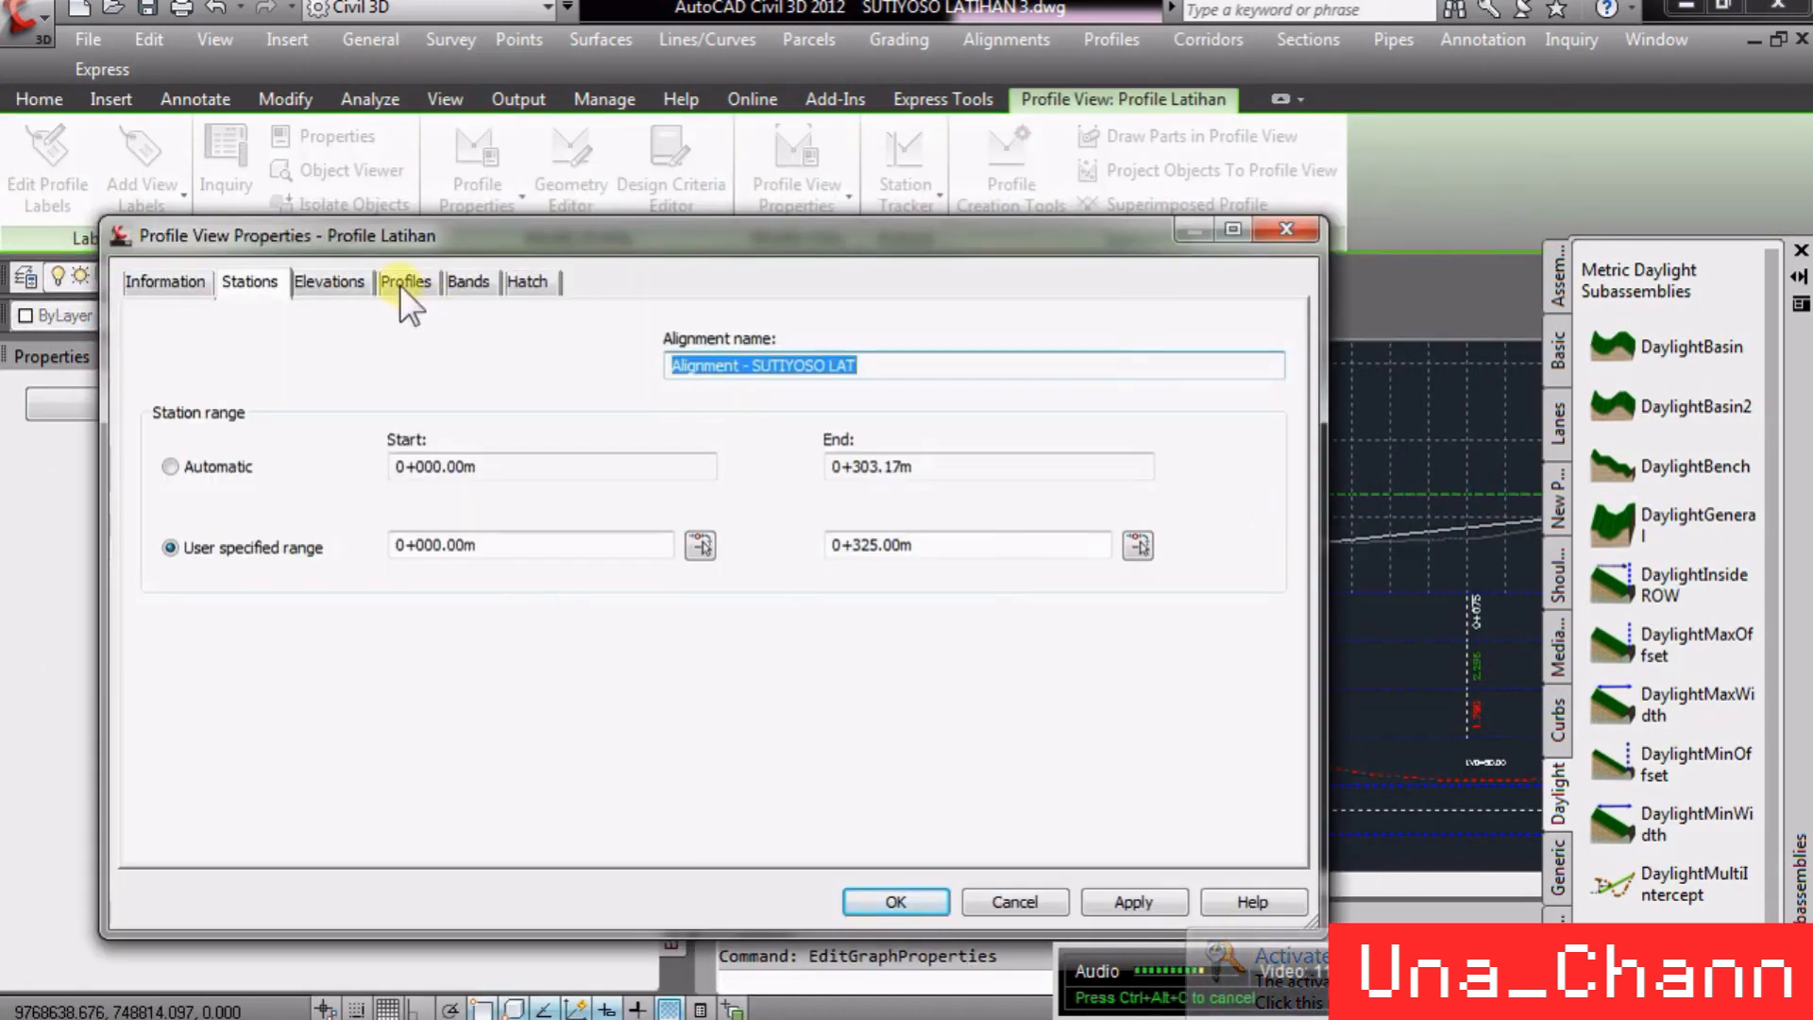
{"action": "left_click", "coordinate": [469, 281]}
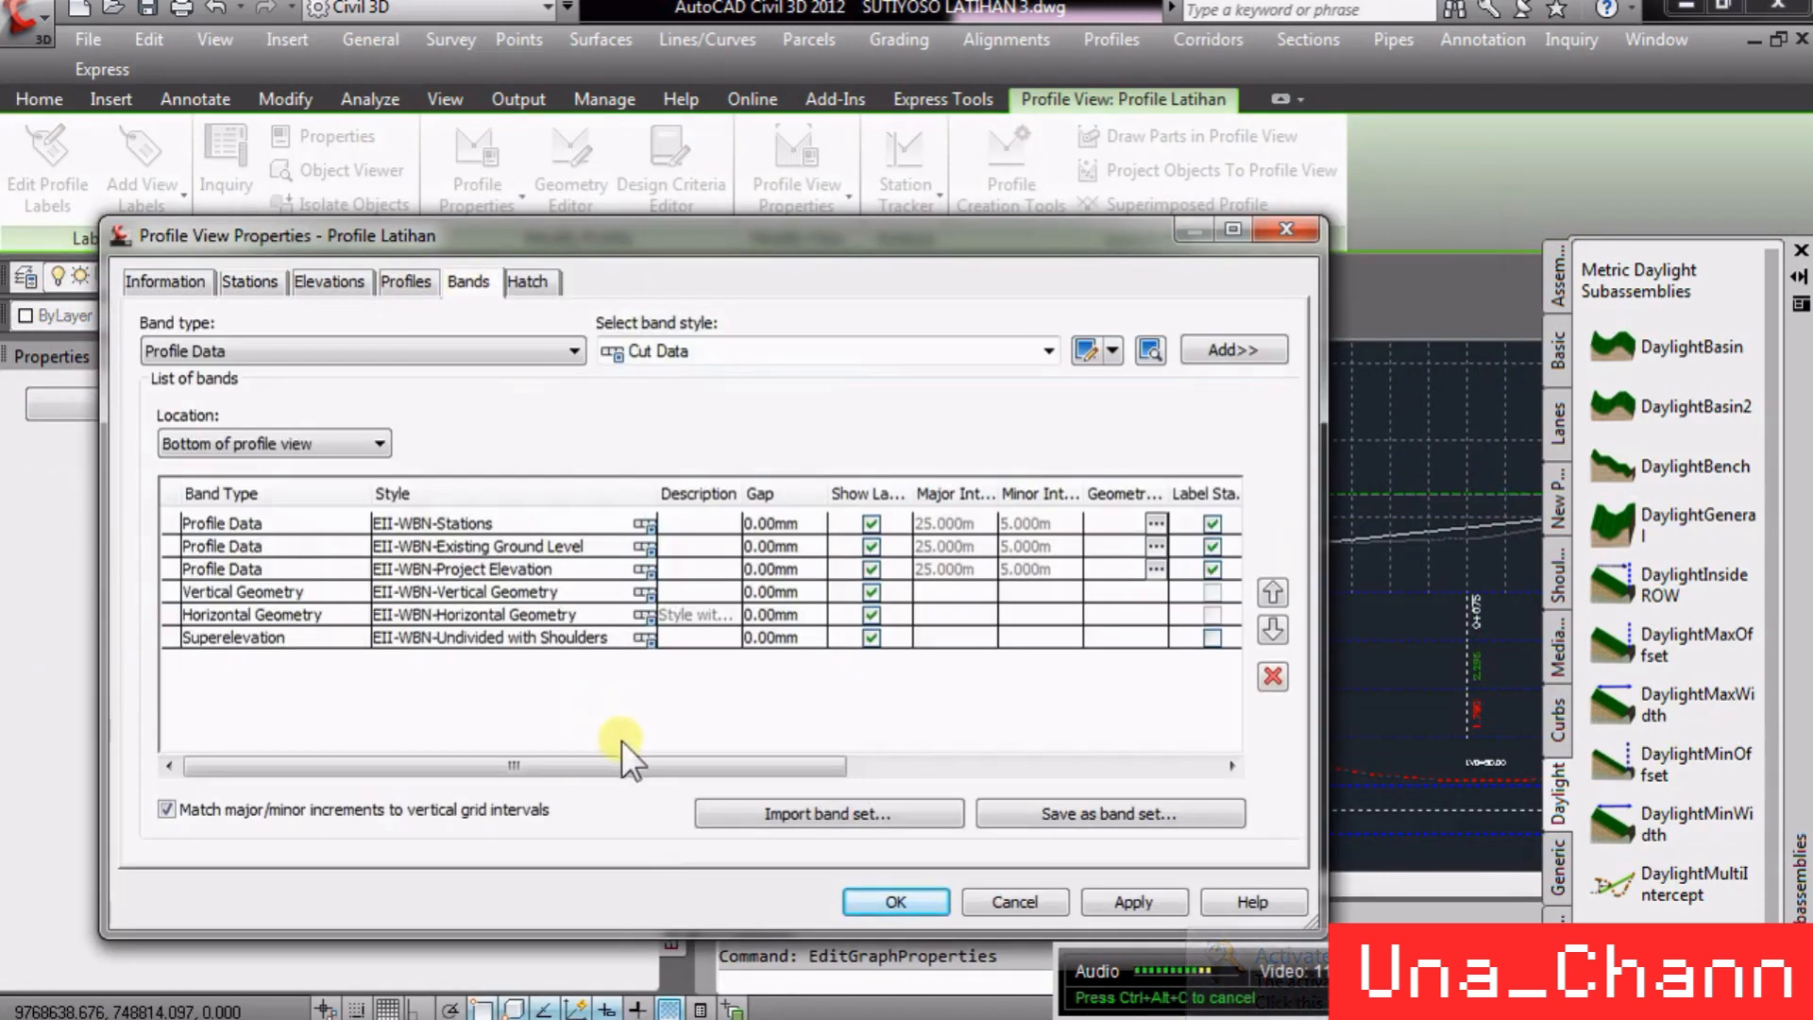
{"action": "left_click_drag", "start_coordinate": [628, 765], "coordinate": [1003, 668]}
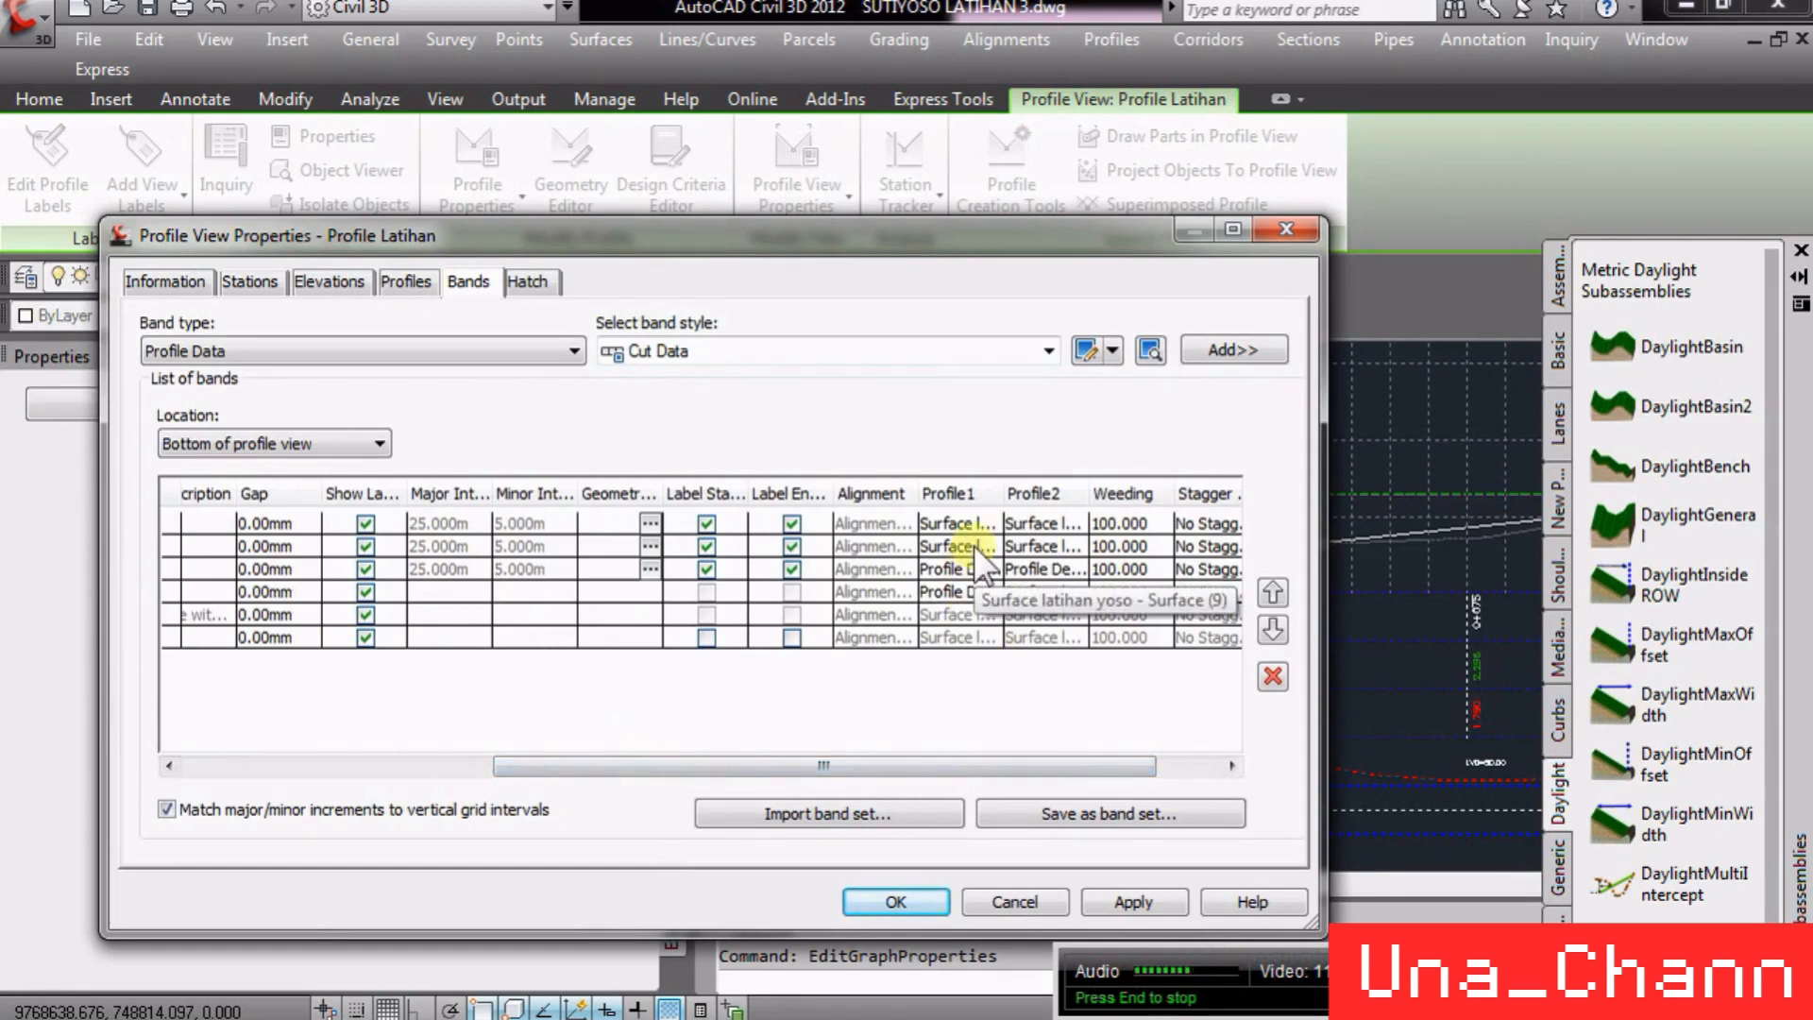
{"action": "left_click", "coordinate": [957, 570]}
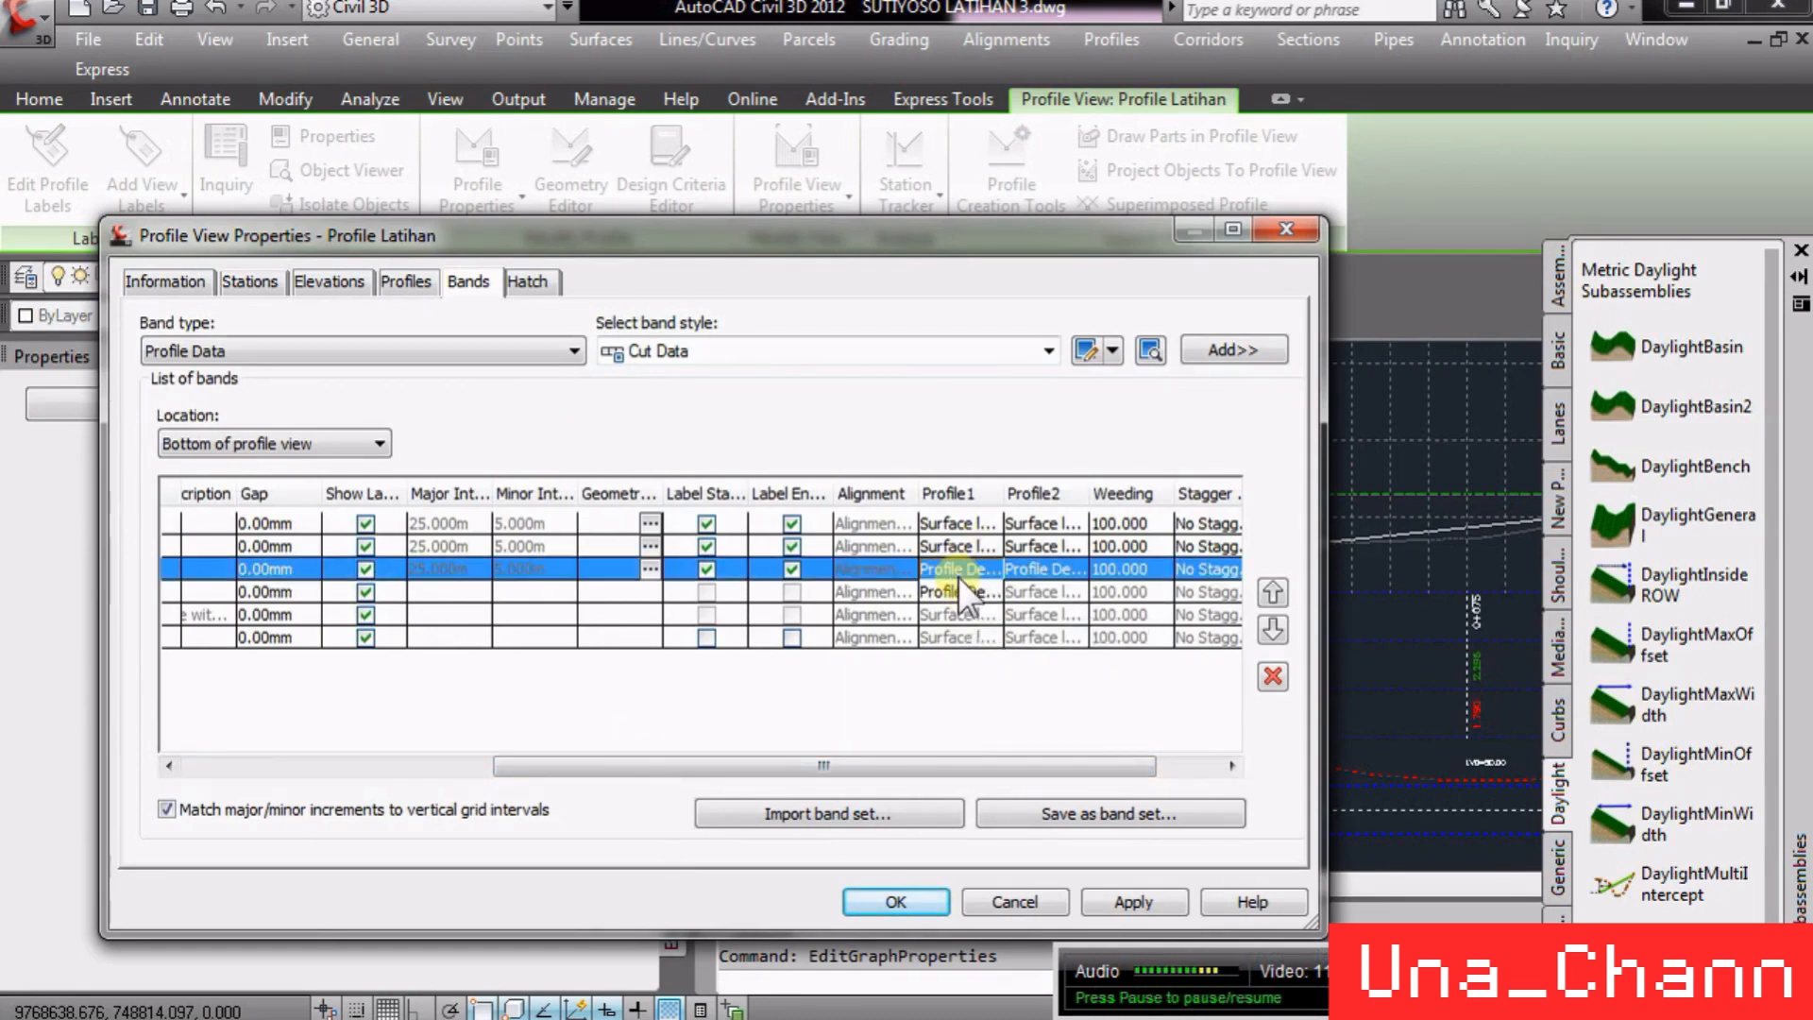
{"action": "left_click", "coordinate": [1027, 902]}
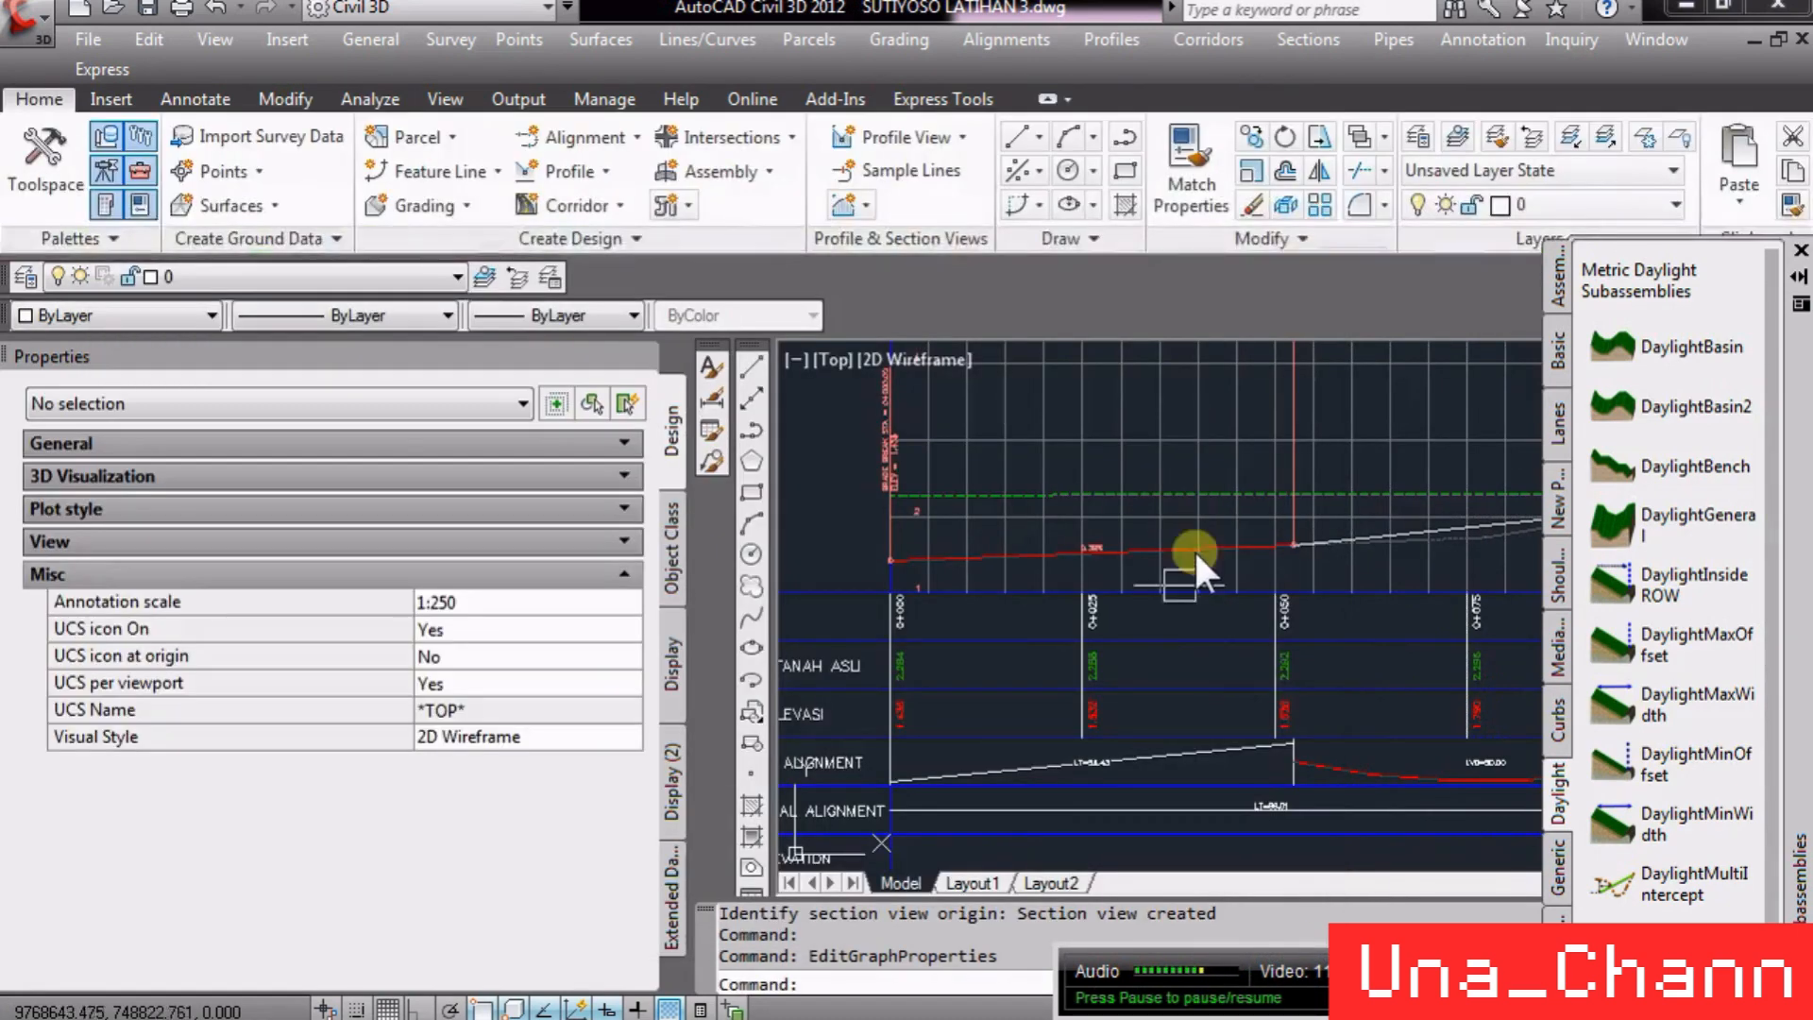
- Open the Section View Group Properties of the CROSS PER 25 section views and review the sections list
{"action": "scroll", "coordinate": [986, 623], "scroll_direction": "down", "scroll_amount": 3}
{"action": "scroll", "coordinate": [988, 631], "scroll_direction": "down", "scroll_amount": 3}
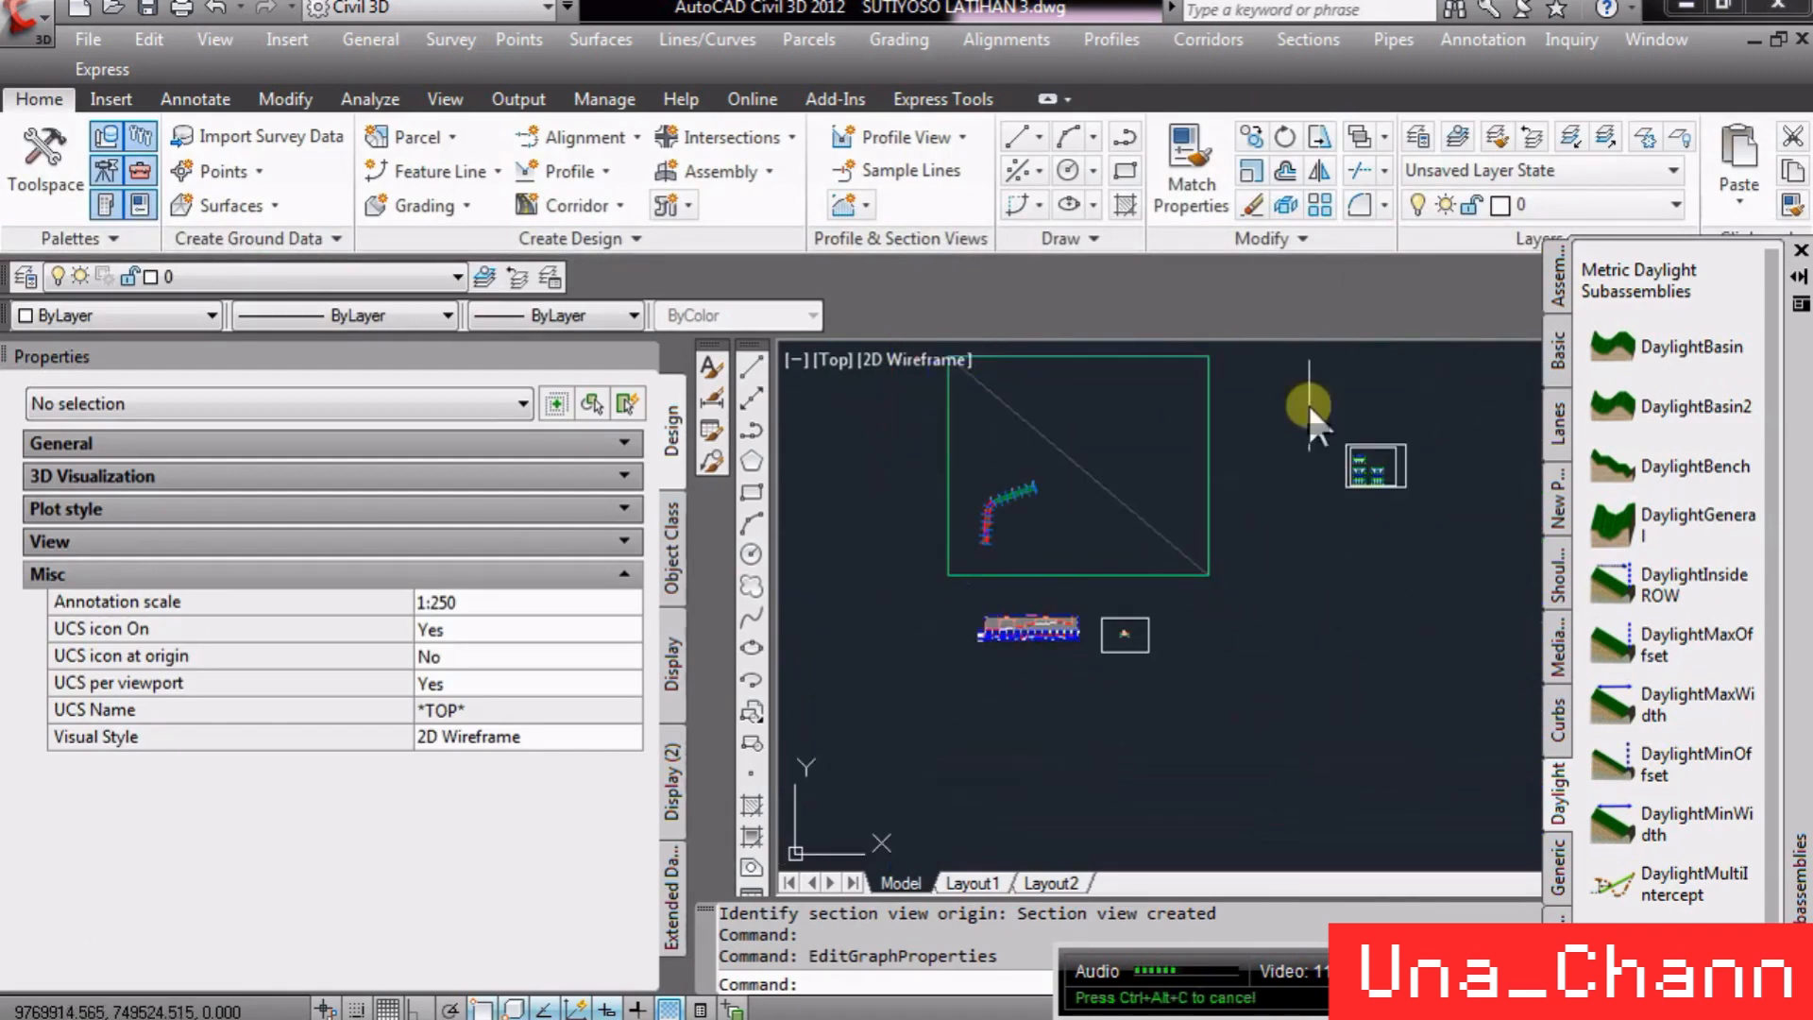
{"action": "scroll", "coordinate": [1341, 462], "scroll_direction": "up", "scroll_amount": 5}
{"action": "scroll", "coordinate": [1332, 530], "scroll_direction": "up", "scroll_amount": 6}
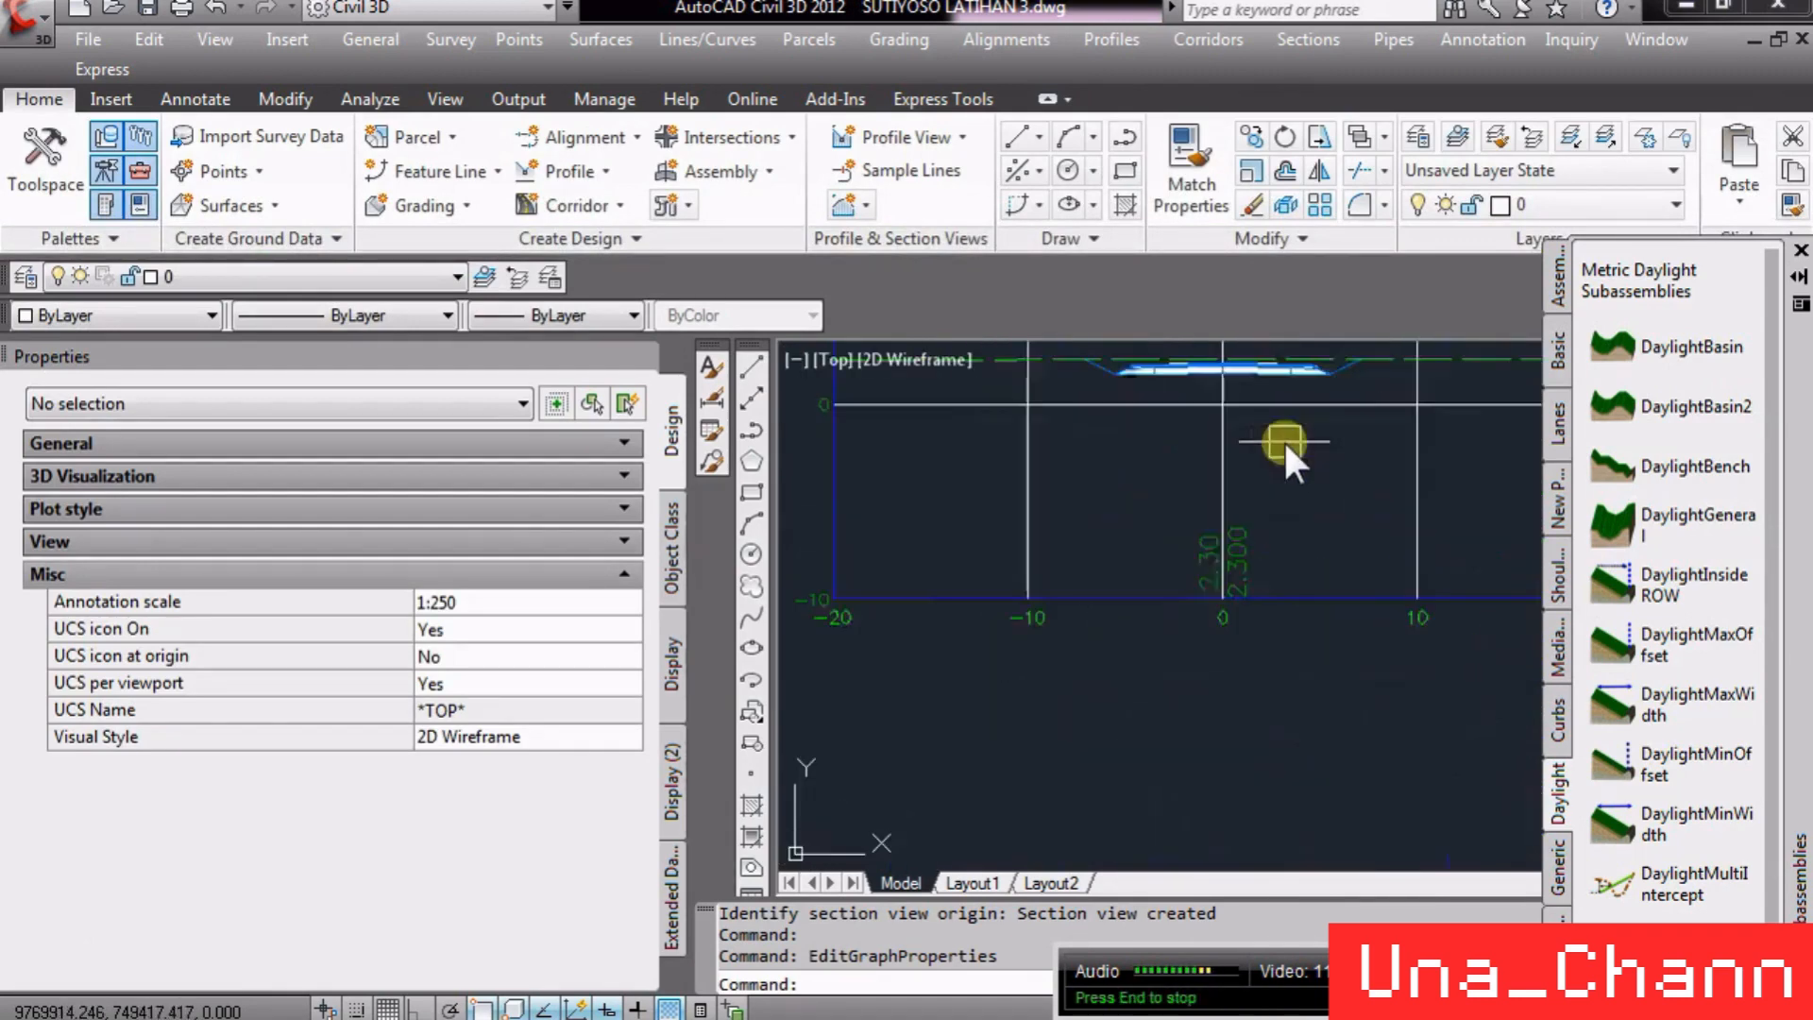
{"action": "scroll", "coordinate": [1218, 575], "scroll_direction": "down", "scroll_amount": 2}
{"action": "scroll", "coordinate": [1227, 576], "scroll_direction": "up", "scroll_amount": 2}
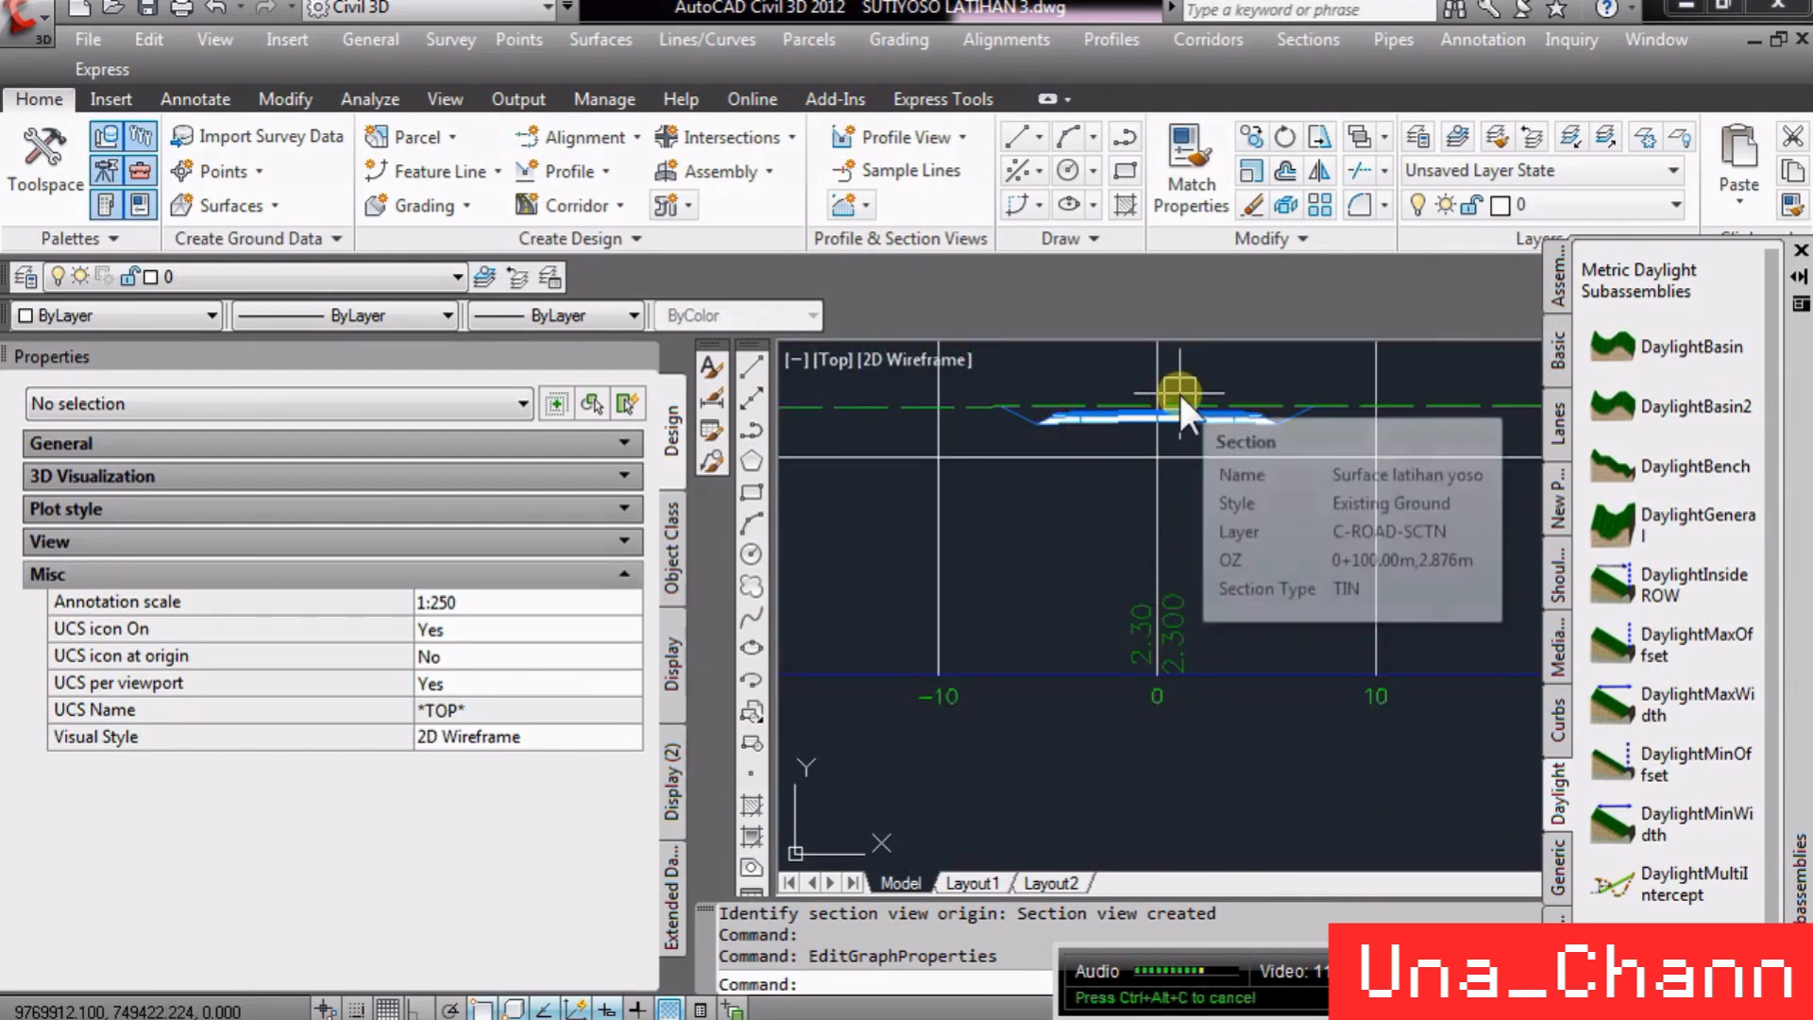
{"action": "left_click", "coordinate": [1160, 523]}
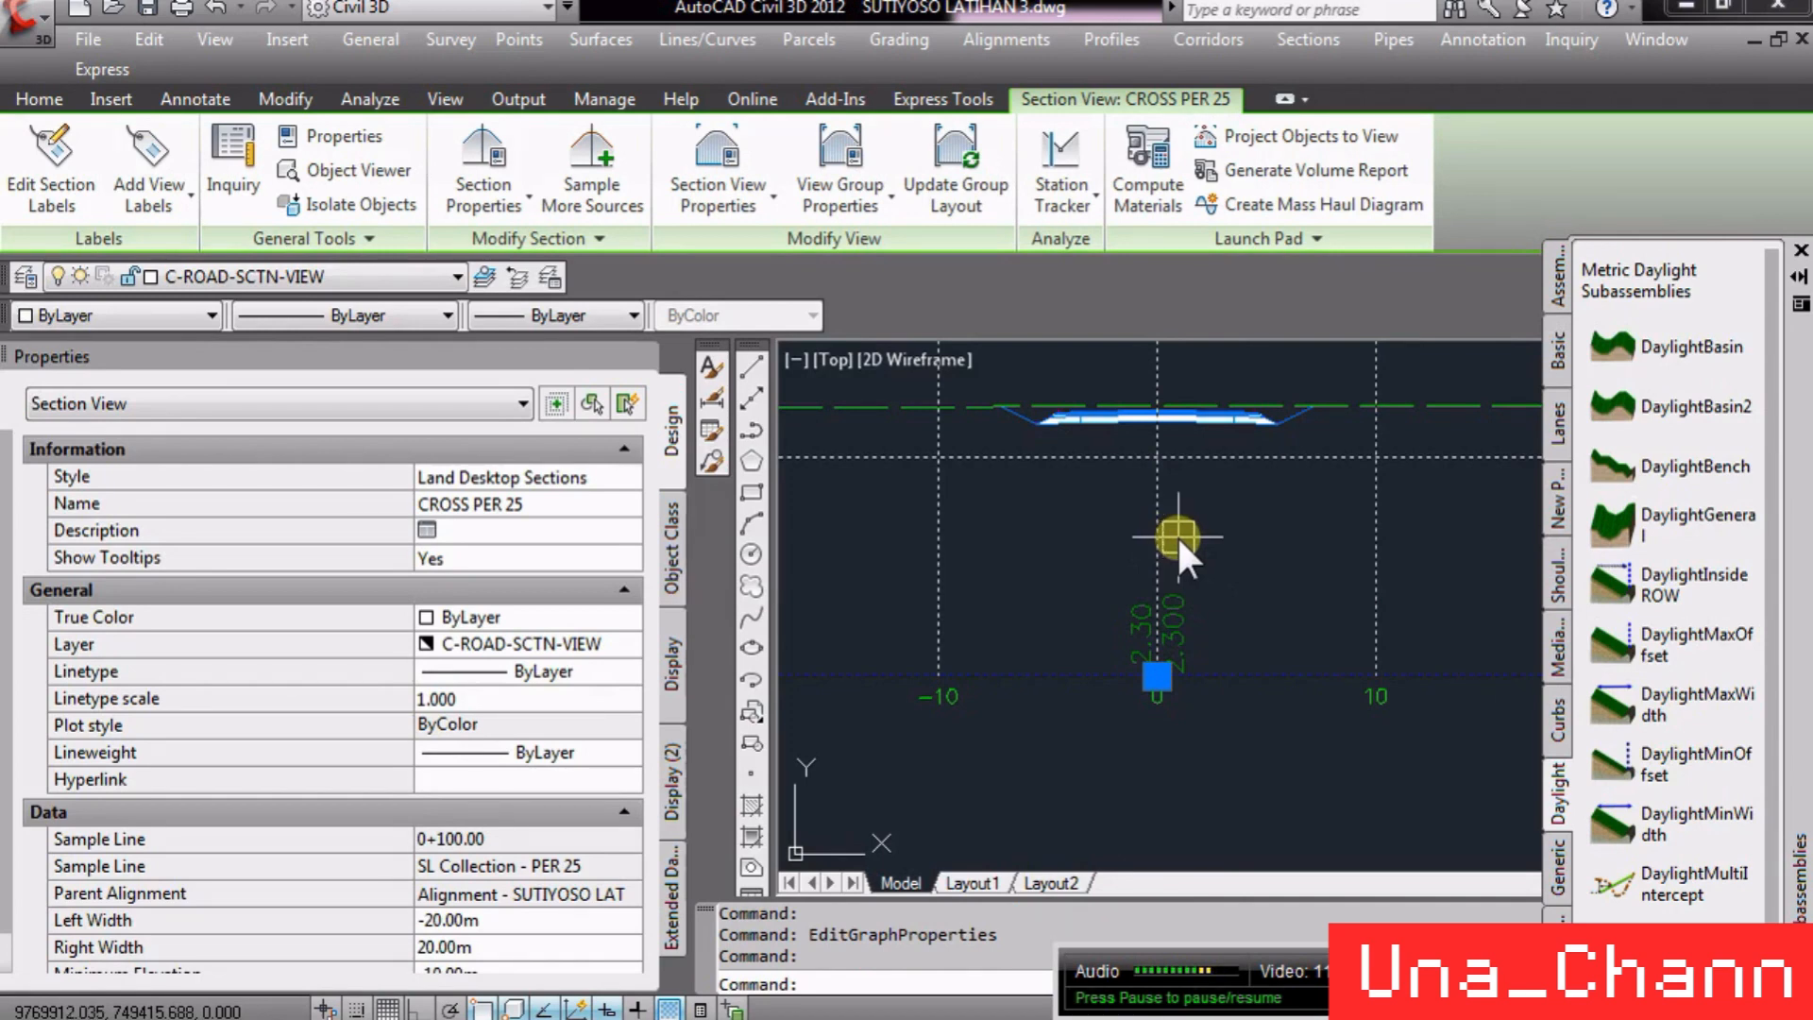
{"action": "right_click", "coordinate": [1176, 534]}
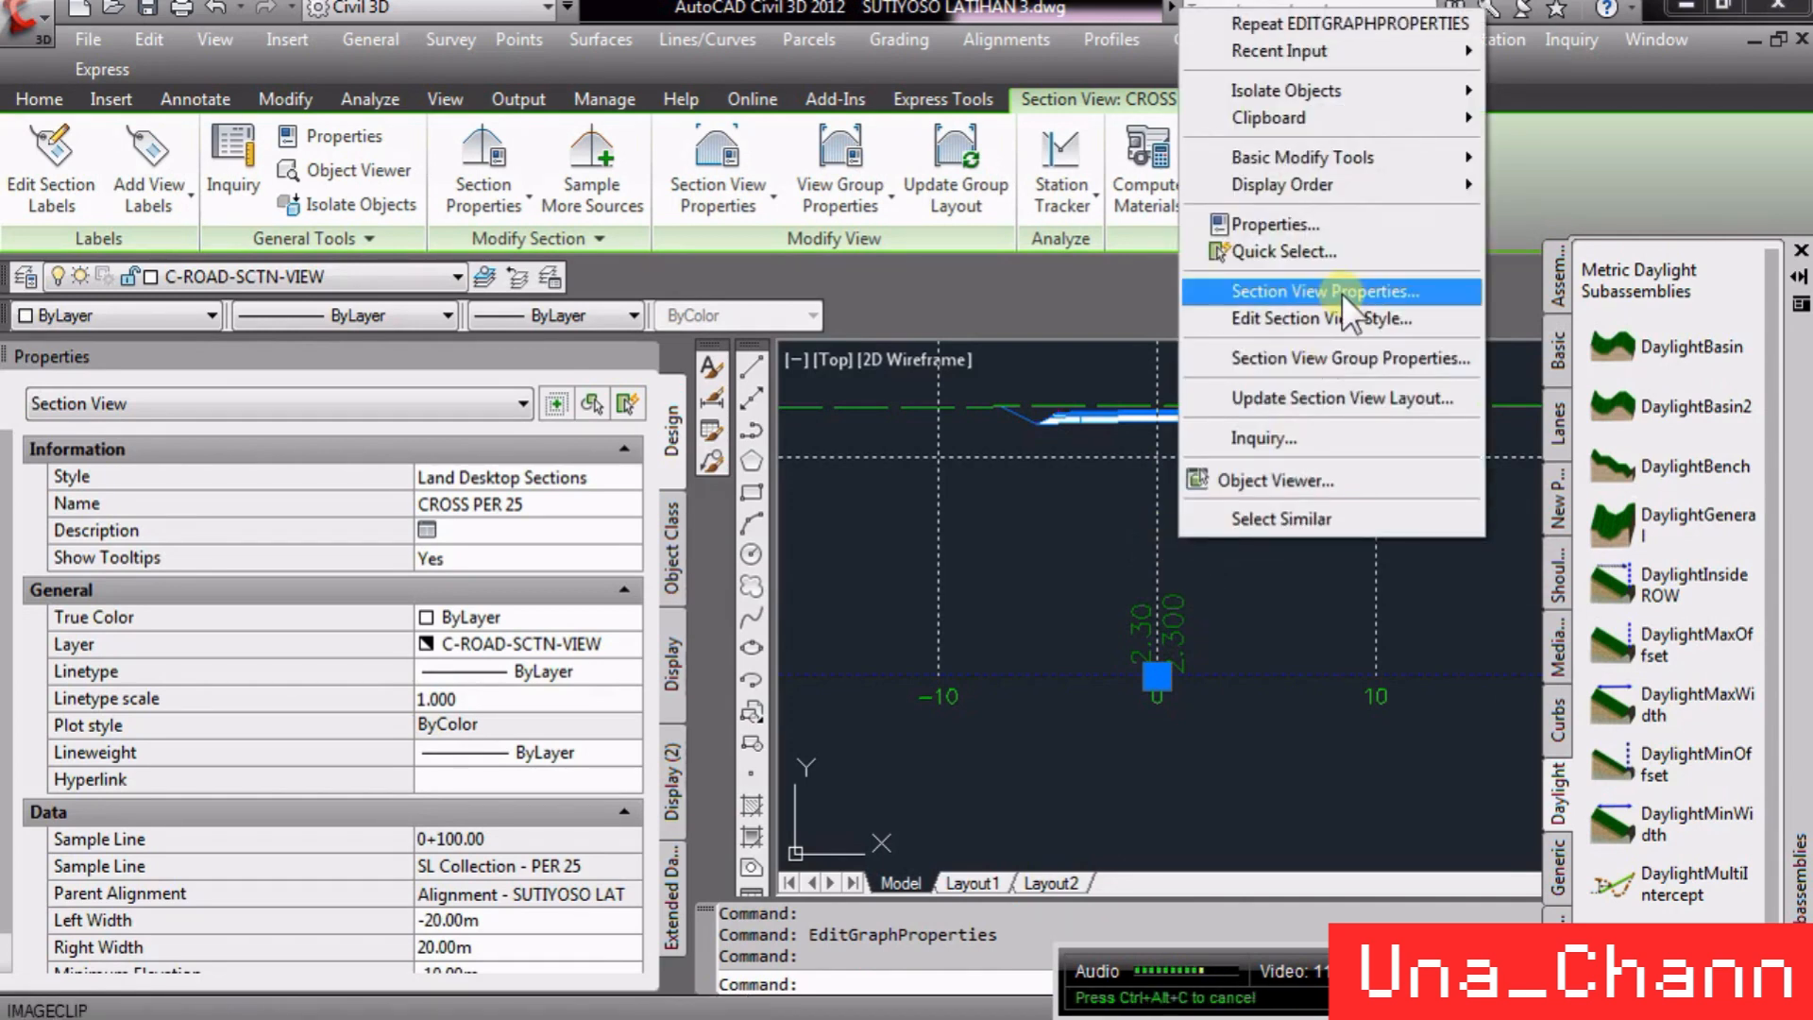
{"action": "left_click", "coordinate": [1354, 357]}
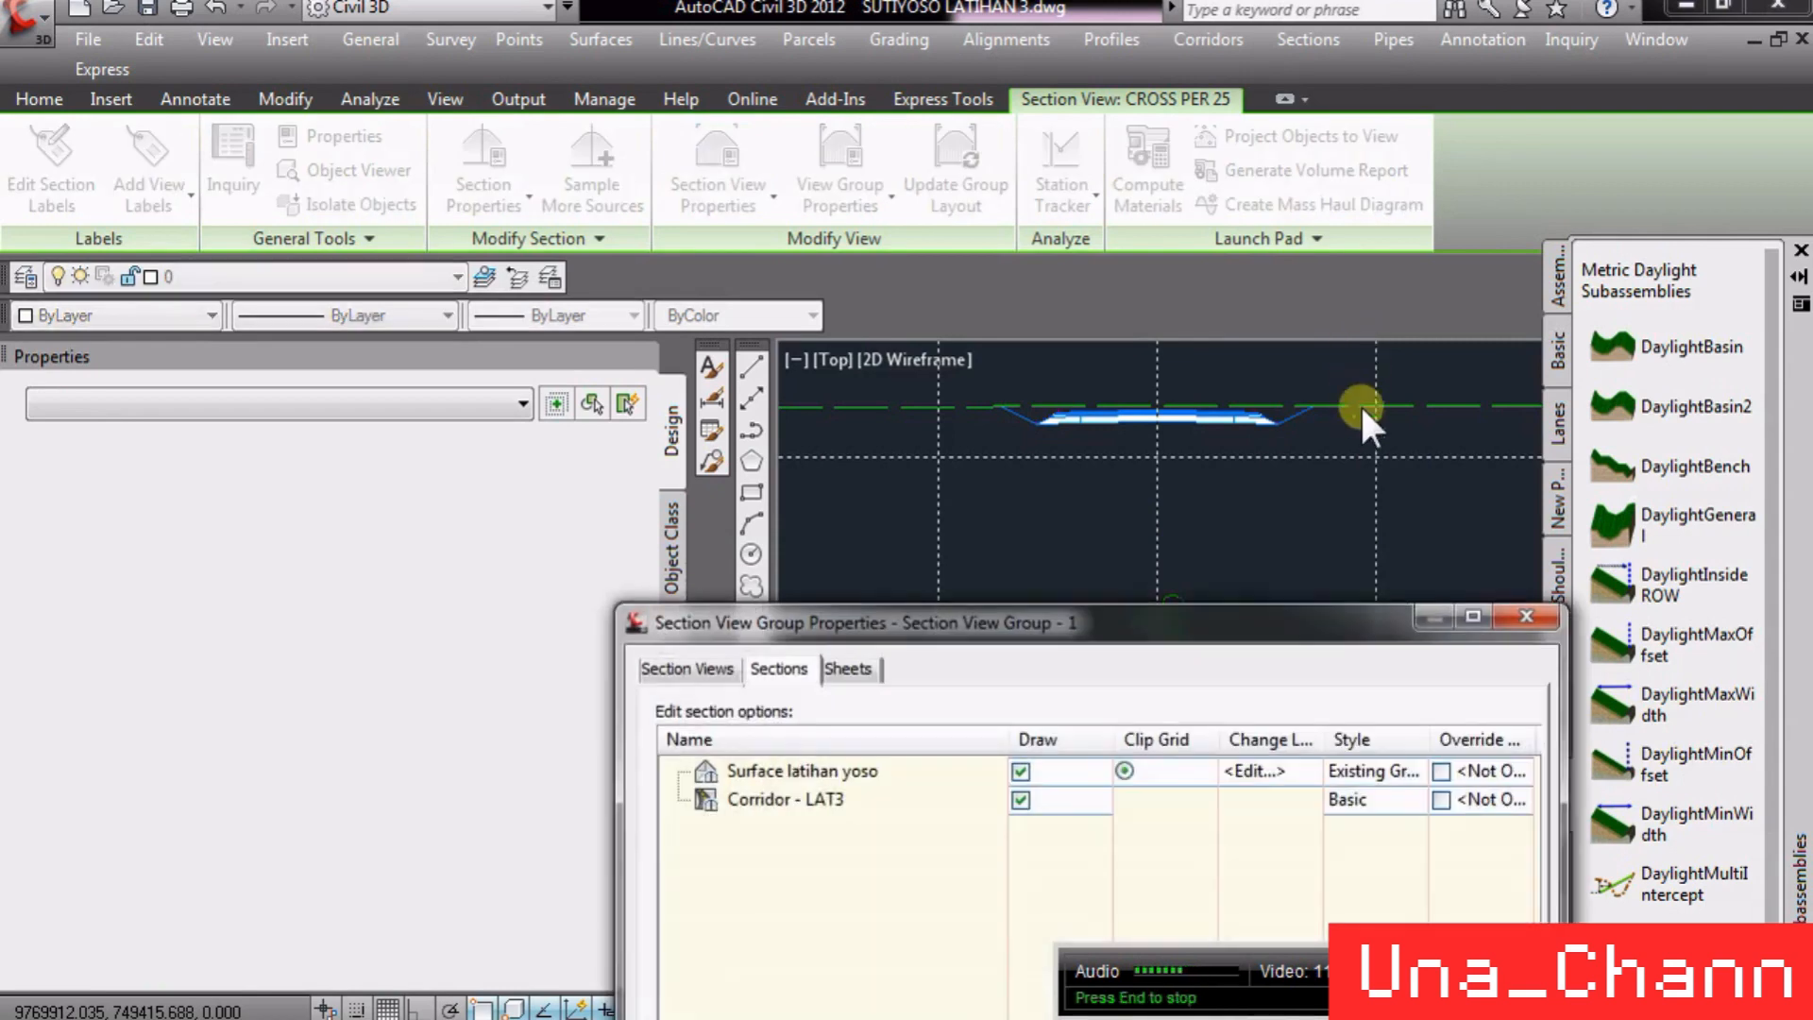
{"action": "left_click_drag", "start_coordinate": [939, 624], "coordinate": [935, 331]}
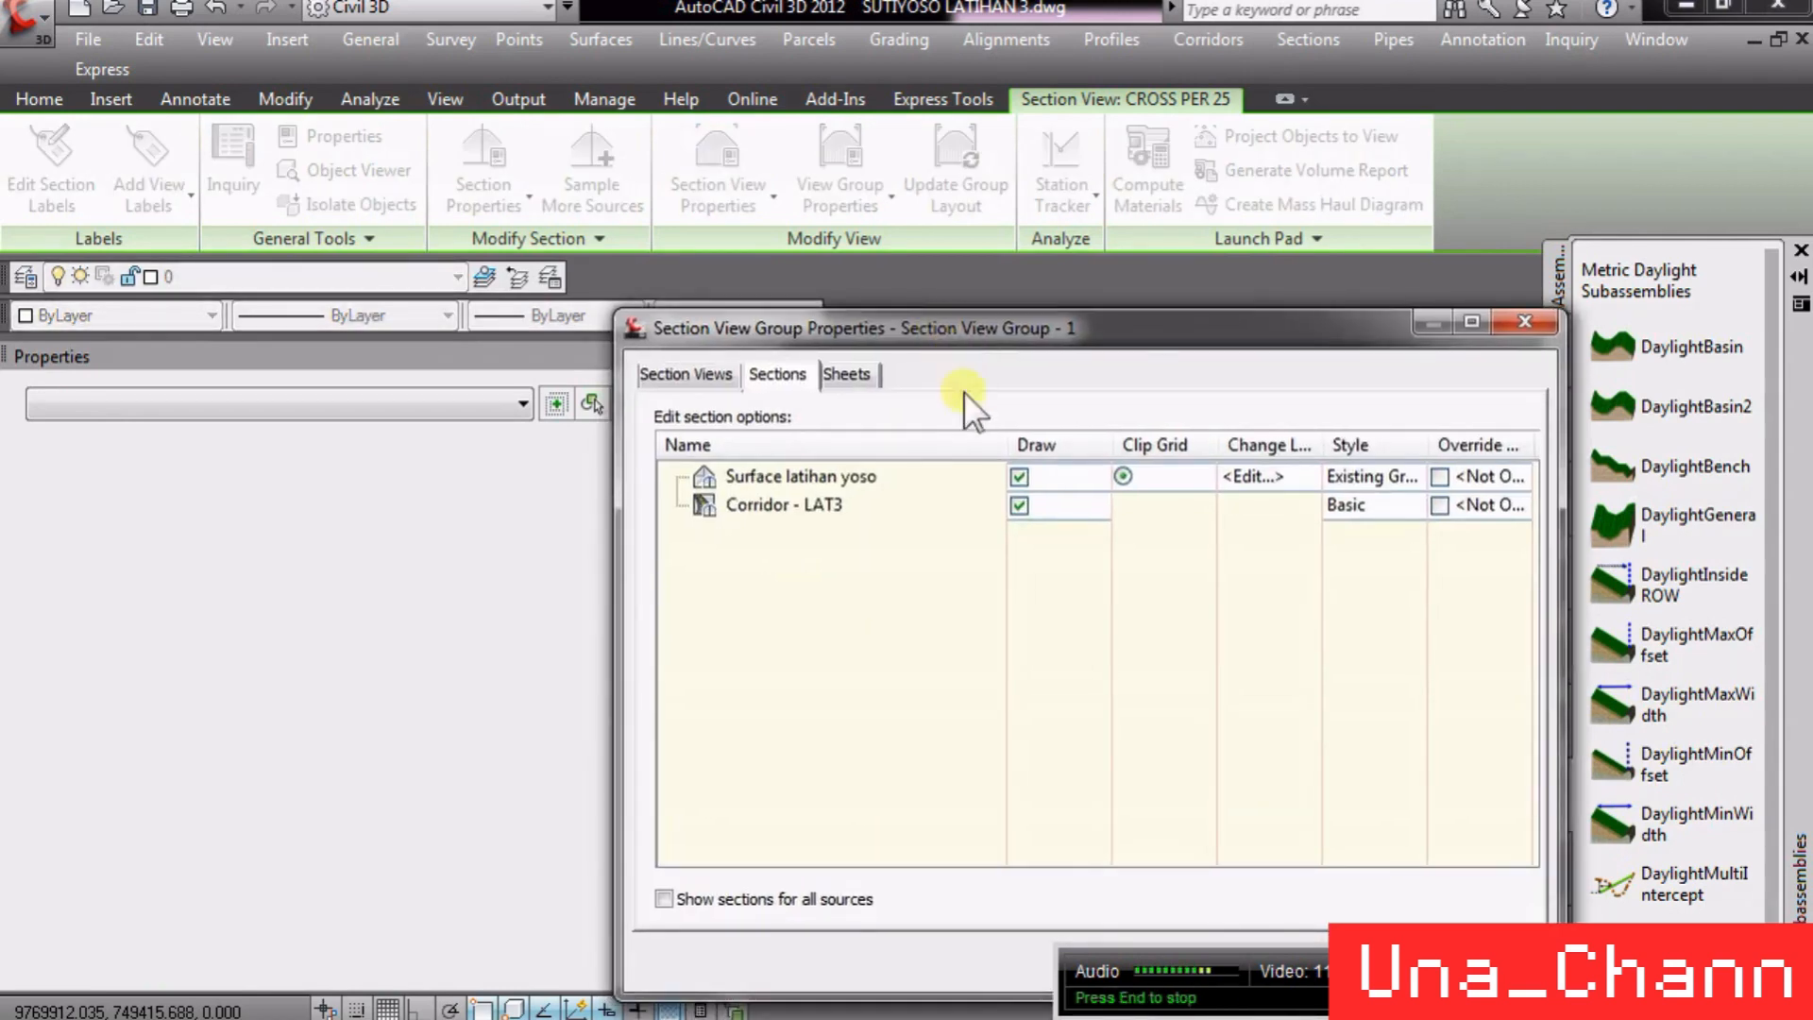
- Open the section view group bands from the Section Views list, review them, and cancel
{"action": "left_click", "coordinate": [690, 376]}
{"action": "left_click", "coordinate": [1065, 542]}
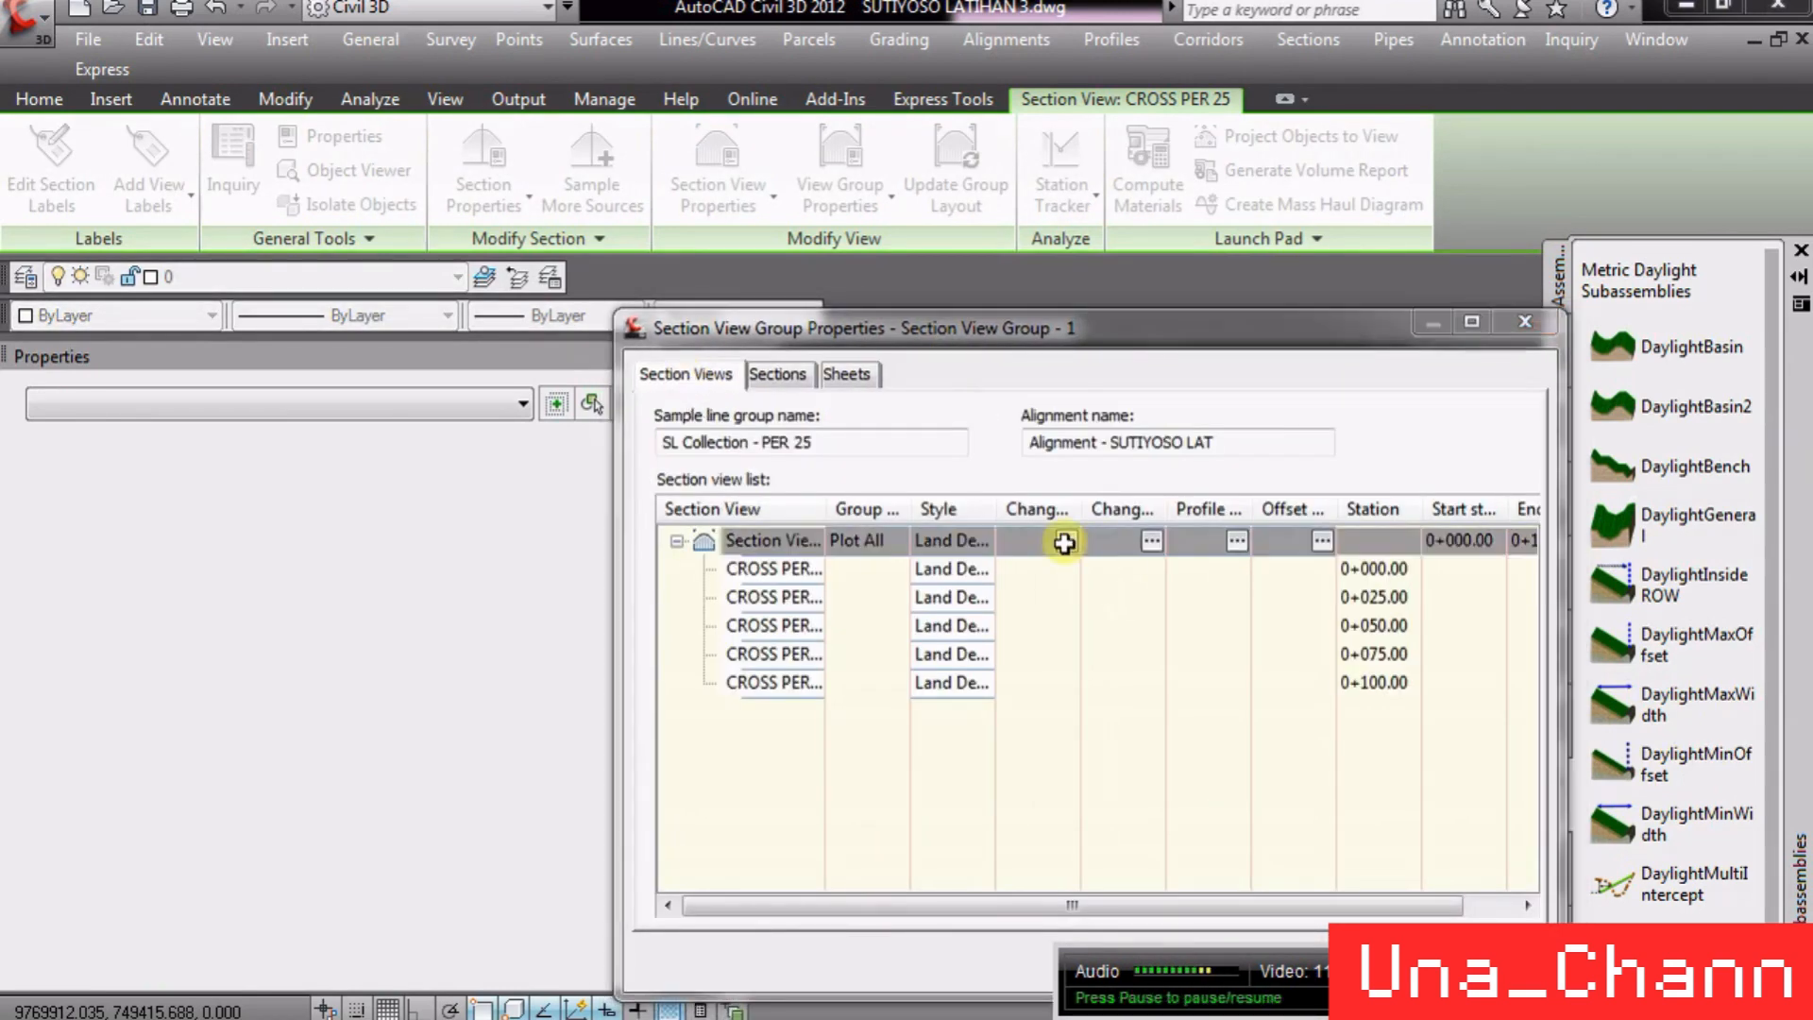
{"action": "left_click", "coordinate": [1064, 542]}
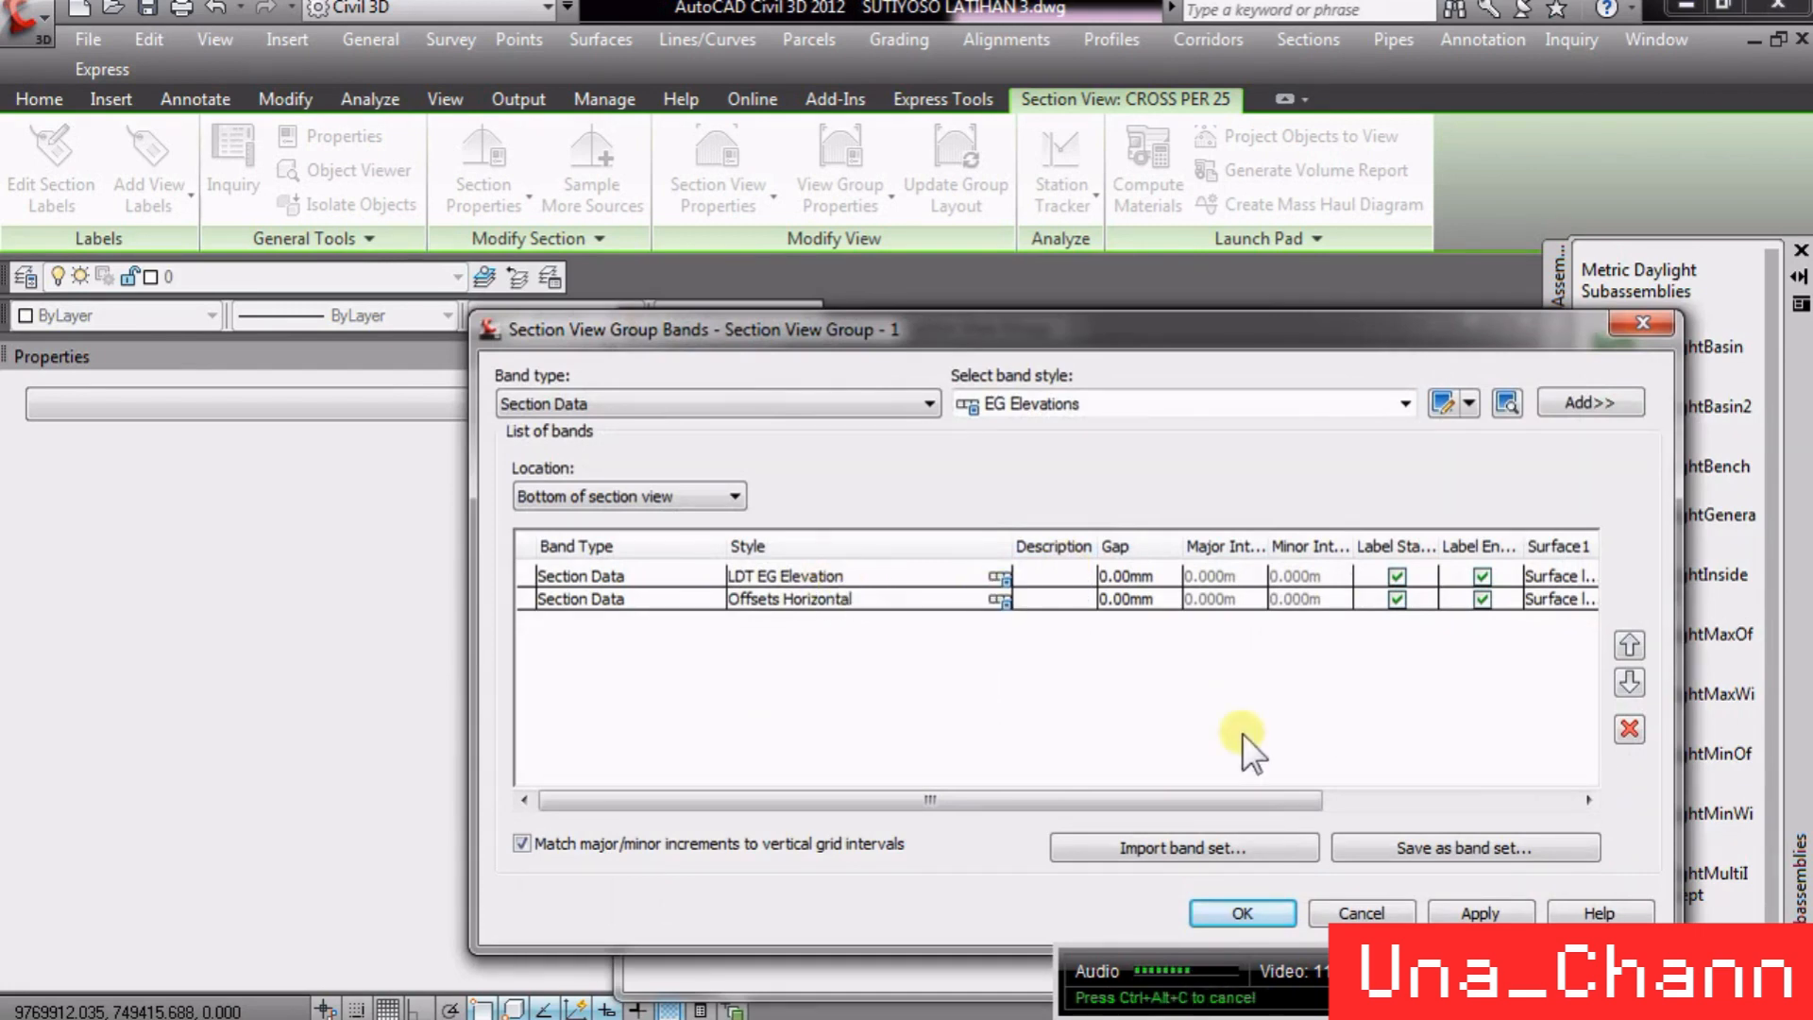
{"action": "left_click", "coordinate": [1317, 914]}
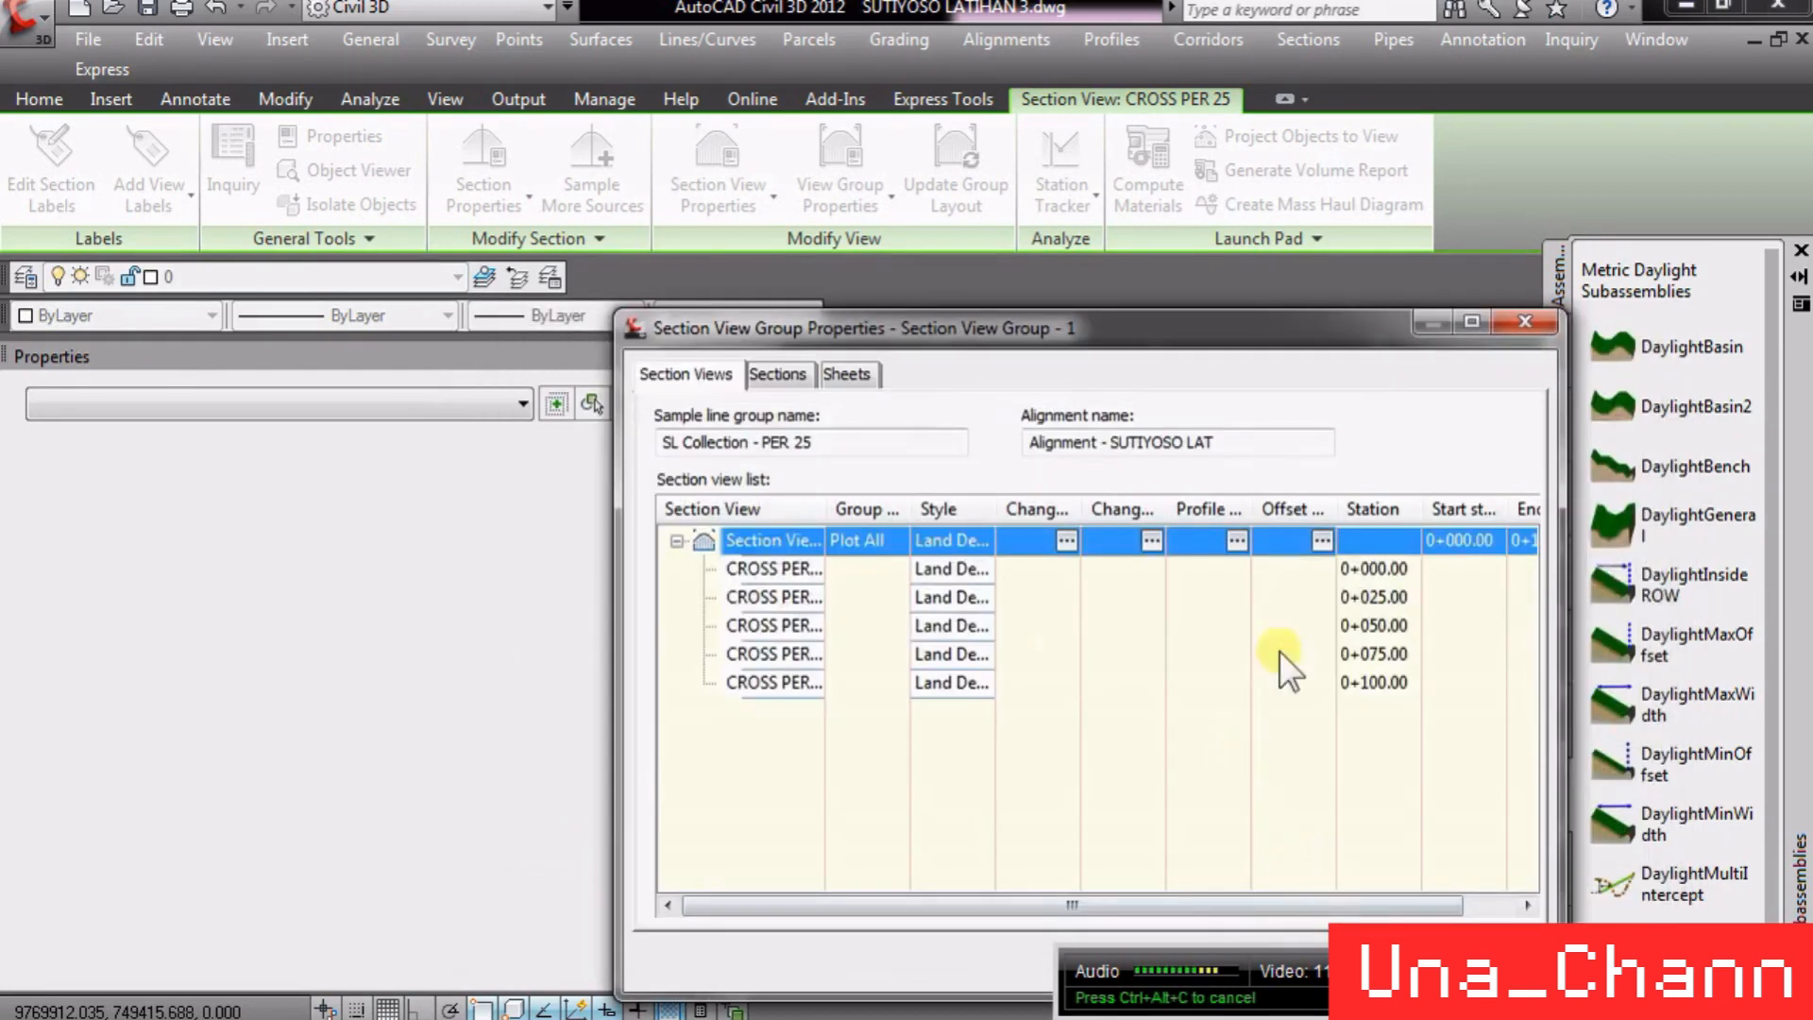
- Close the group properties dialog, select the 0+100.00 section view and reopen its Section View Group Properties
{"action": "left_click_drag", "start_coordinate": [1203, 331], "coordinate": [1095, 194]}
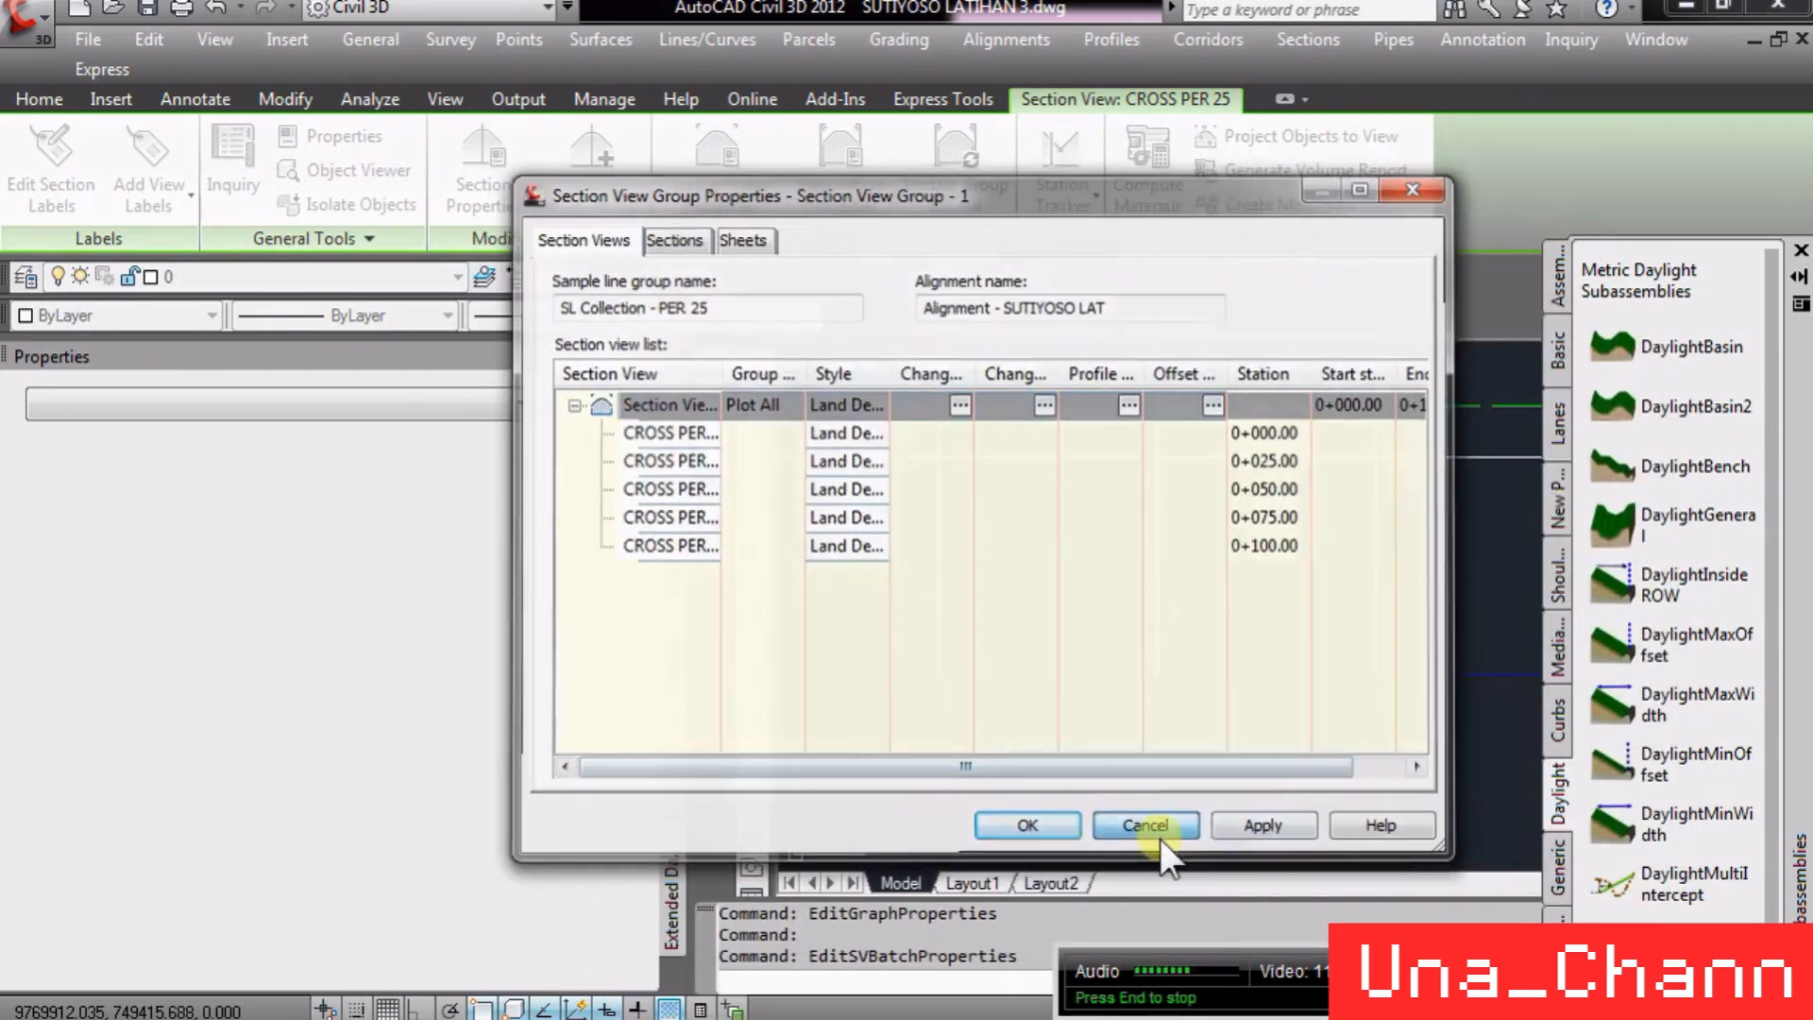
{"action": "left_click", "coordinate": [1157, 835]}
{"action": "scroll", "coordinate": [1107, 642], "scroll_direction": "down", "scroll_amount": 3}
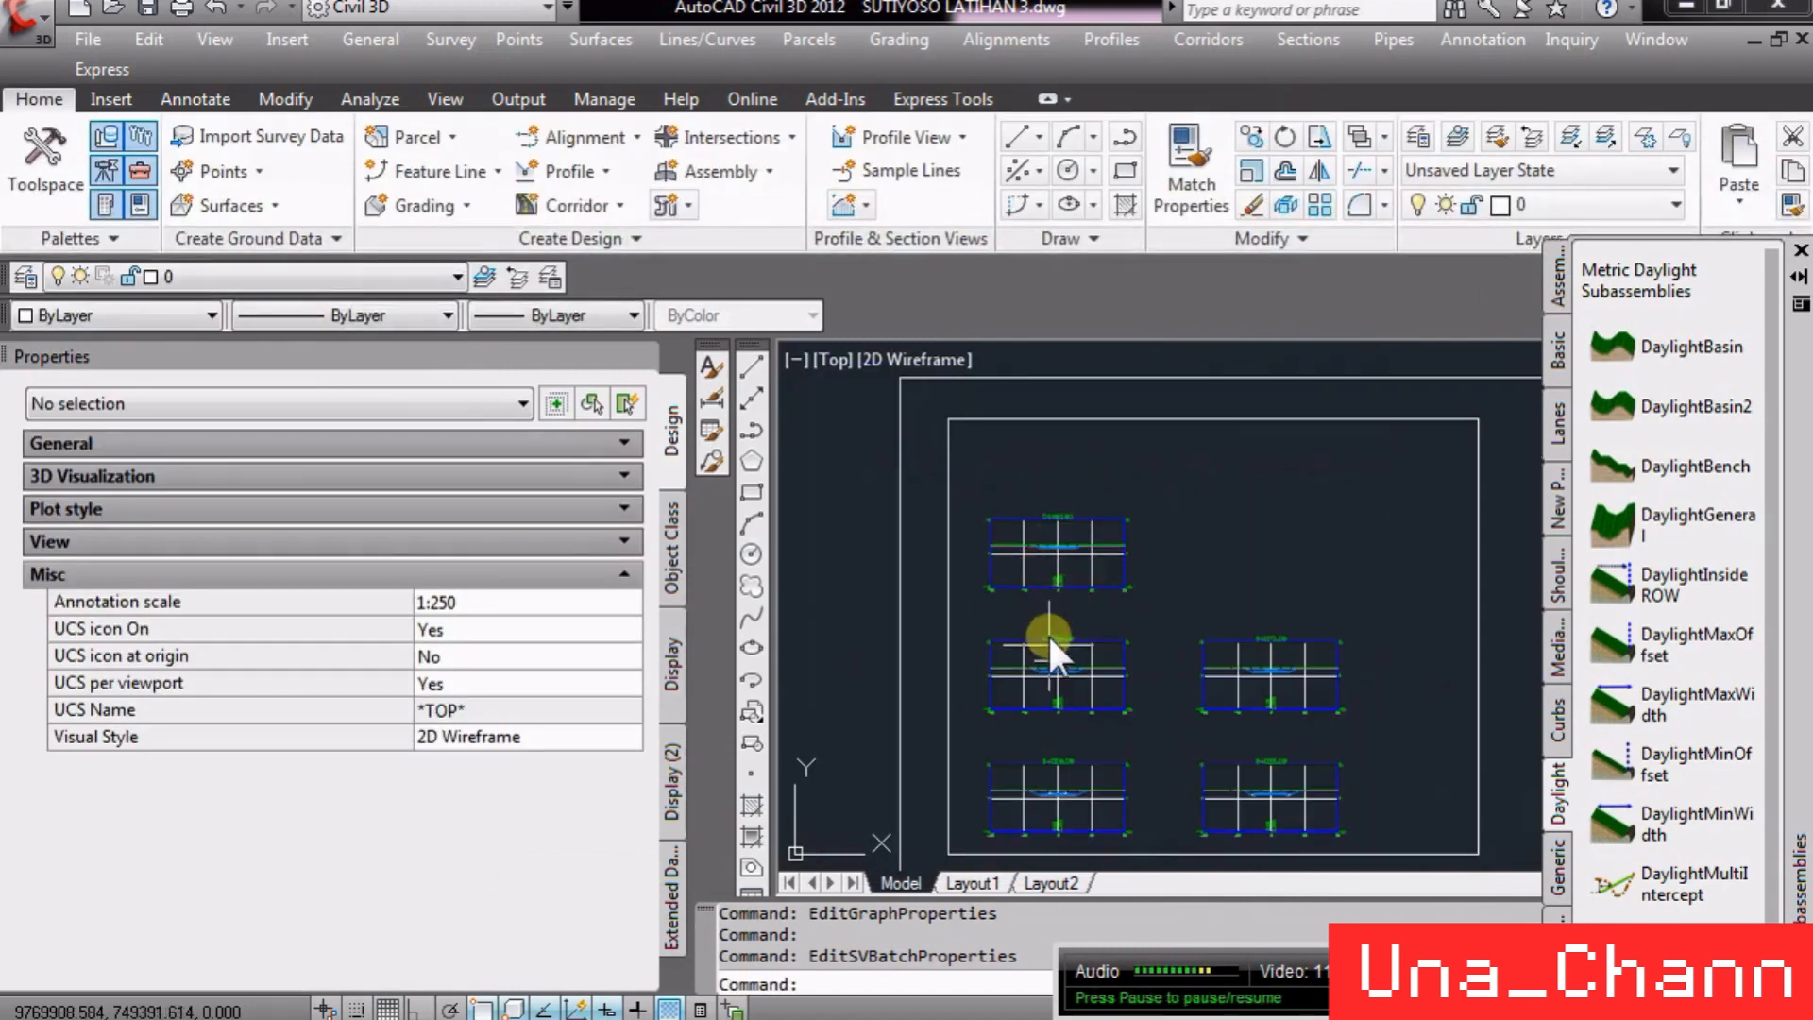
{"action": "scroll", "coordinate": [1046, 632], "scroll_direction": "up", "scroll_amount": 5}
{"action": "scroll", "coordinate": [1145, 513], "scroll_direction": "down", "scroll_amount": 2}
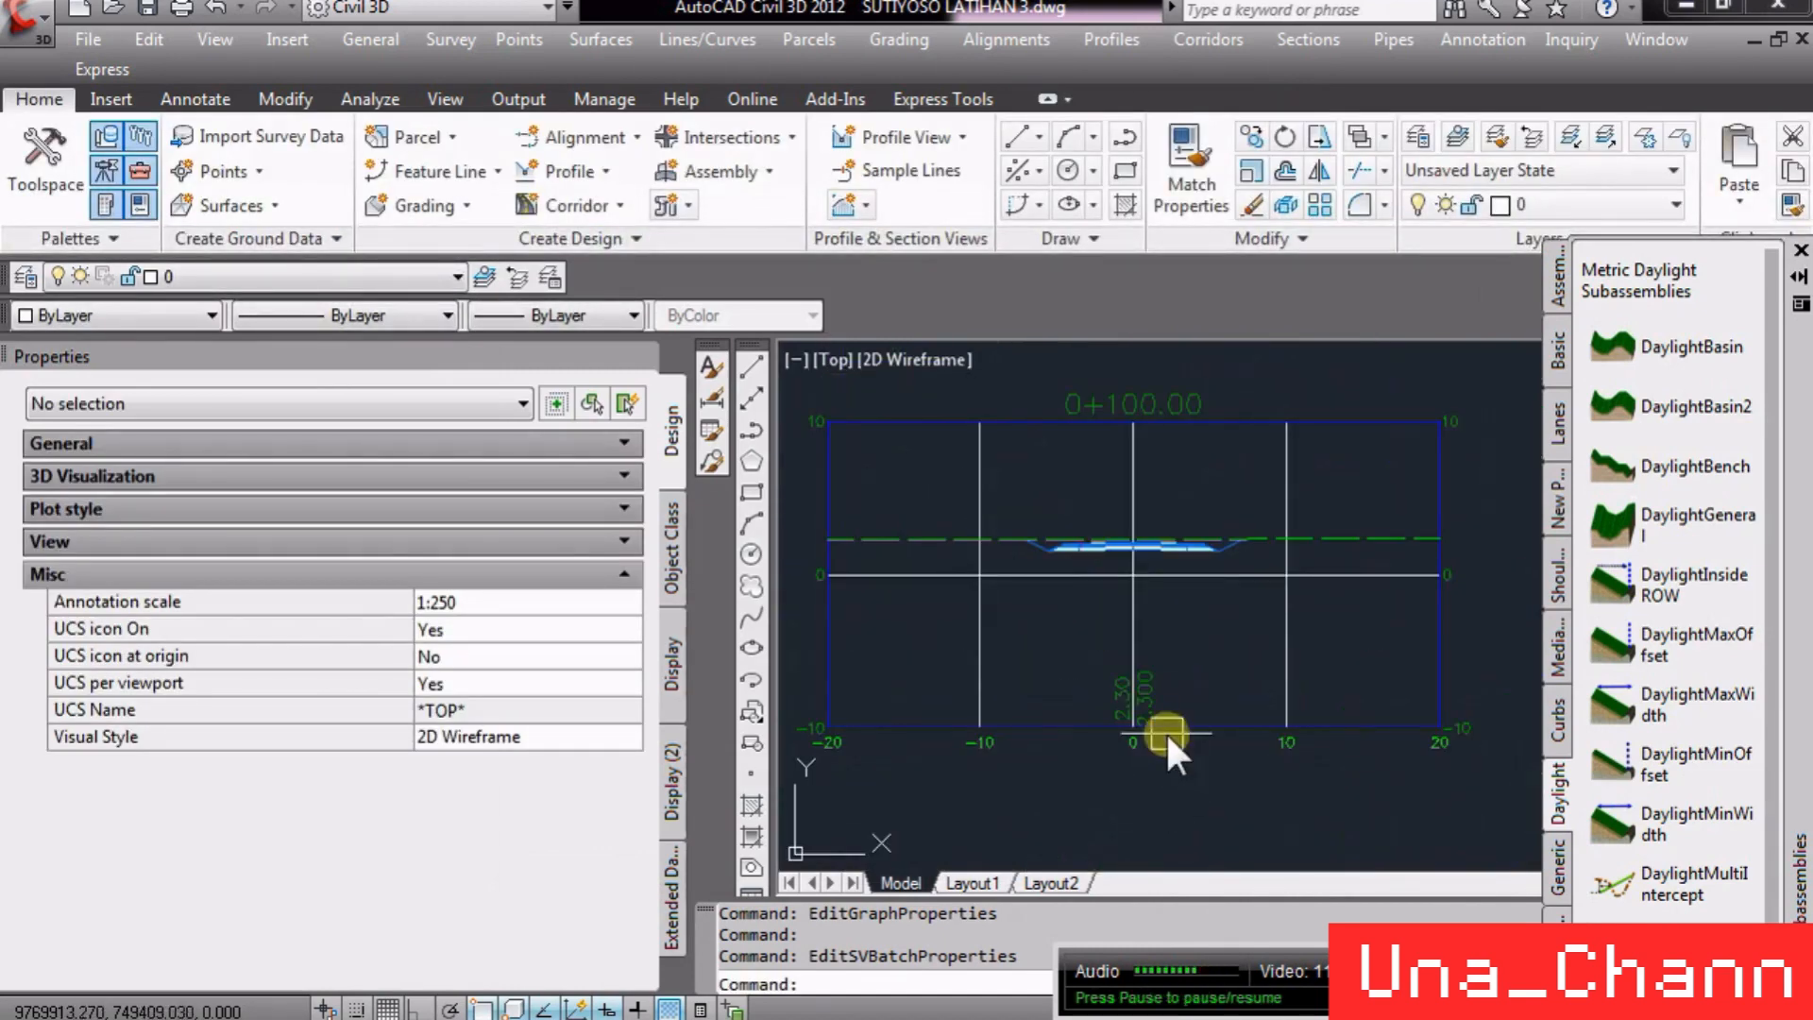
{"action": "left_click", "coordinate": [1135, 617]}
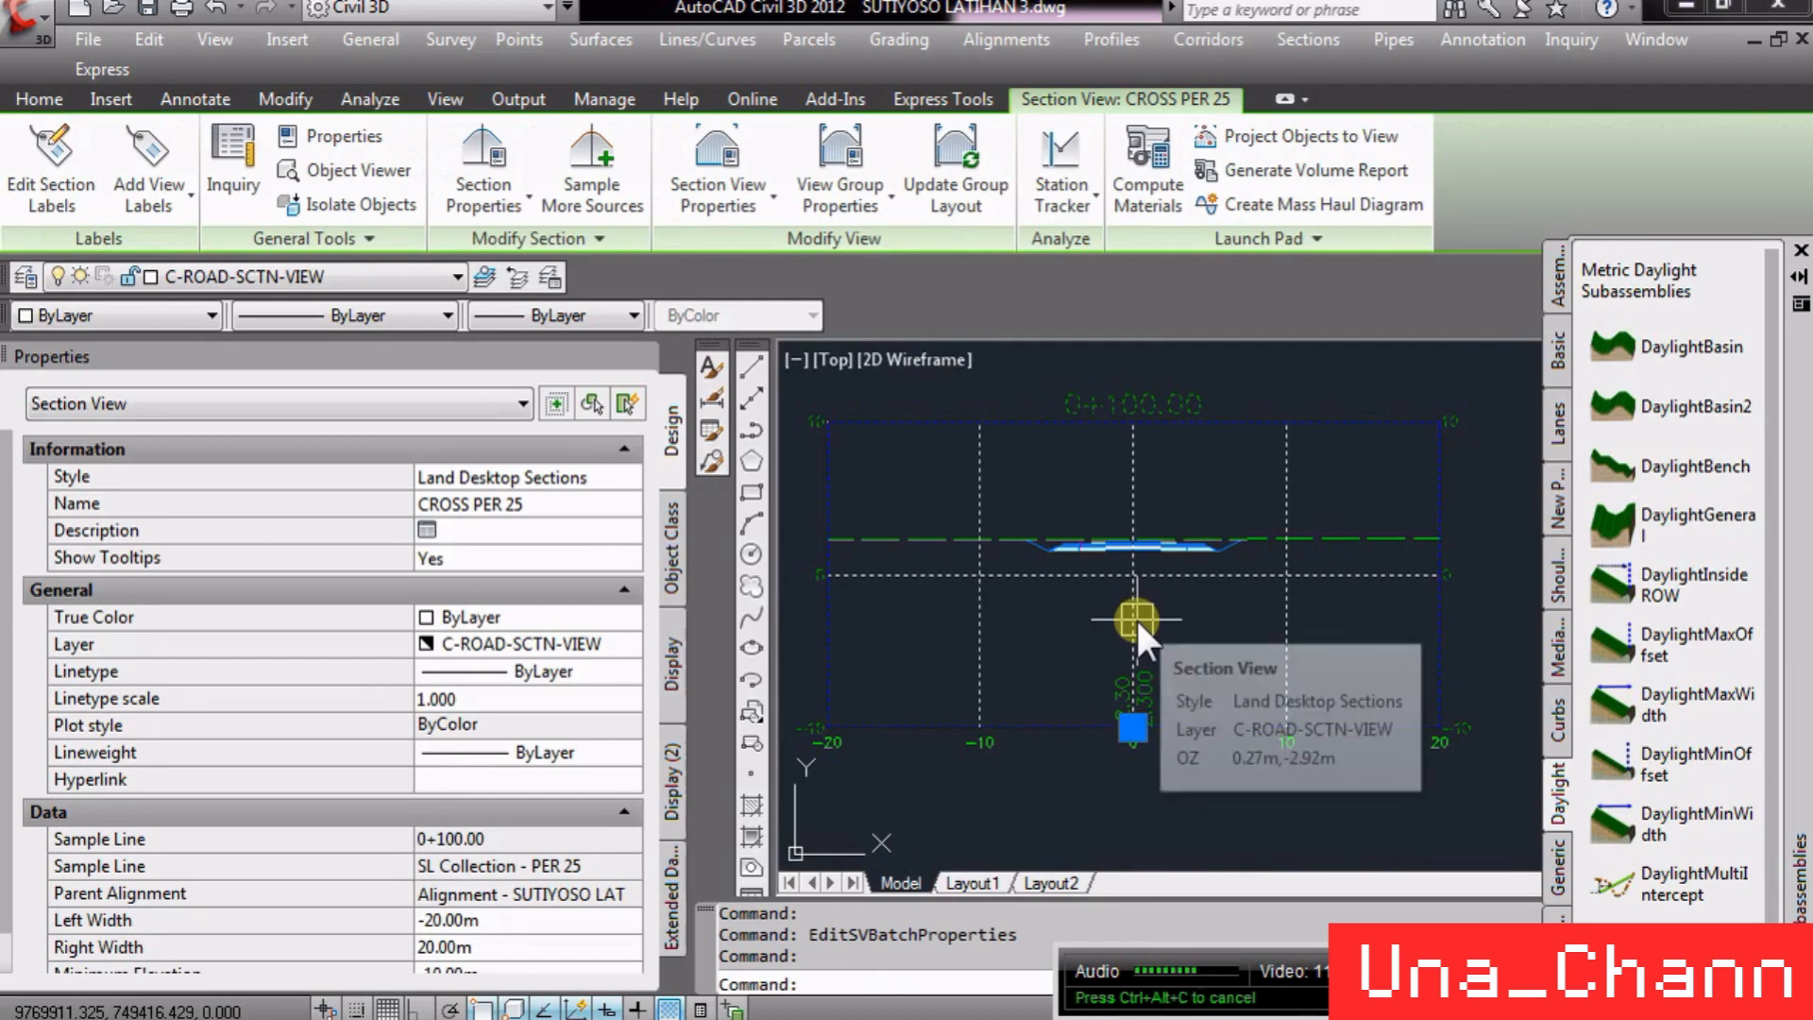
{"action": "right_click", "coordinate": [1135, 616]}
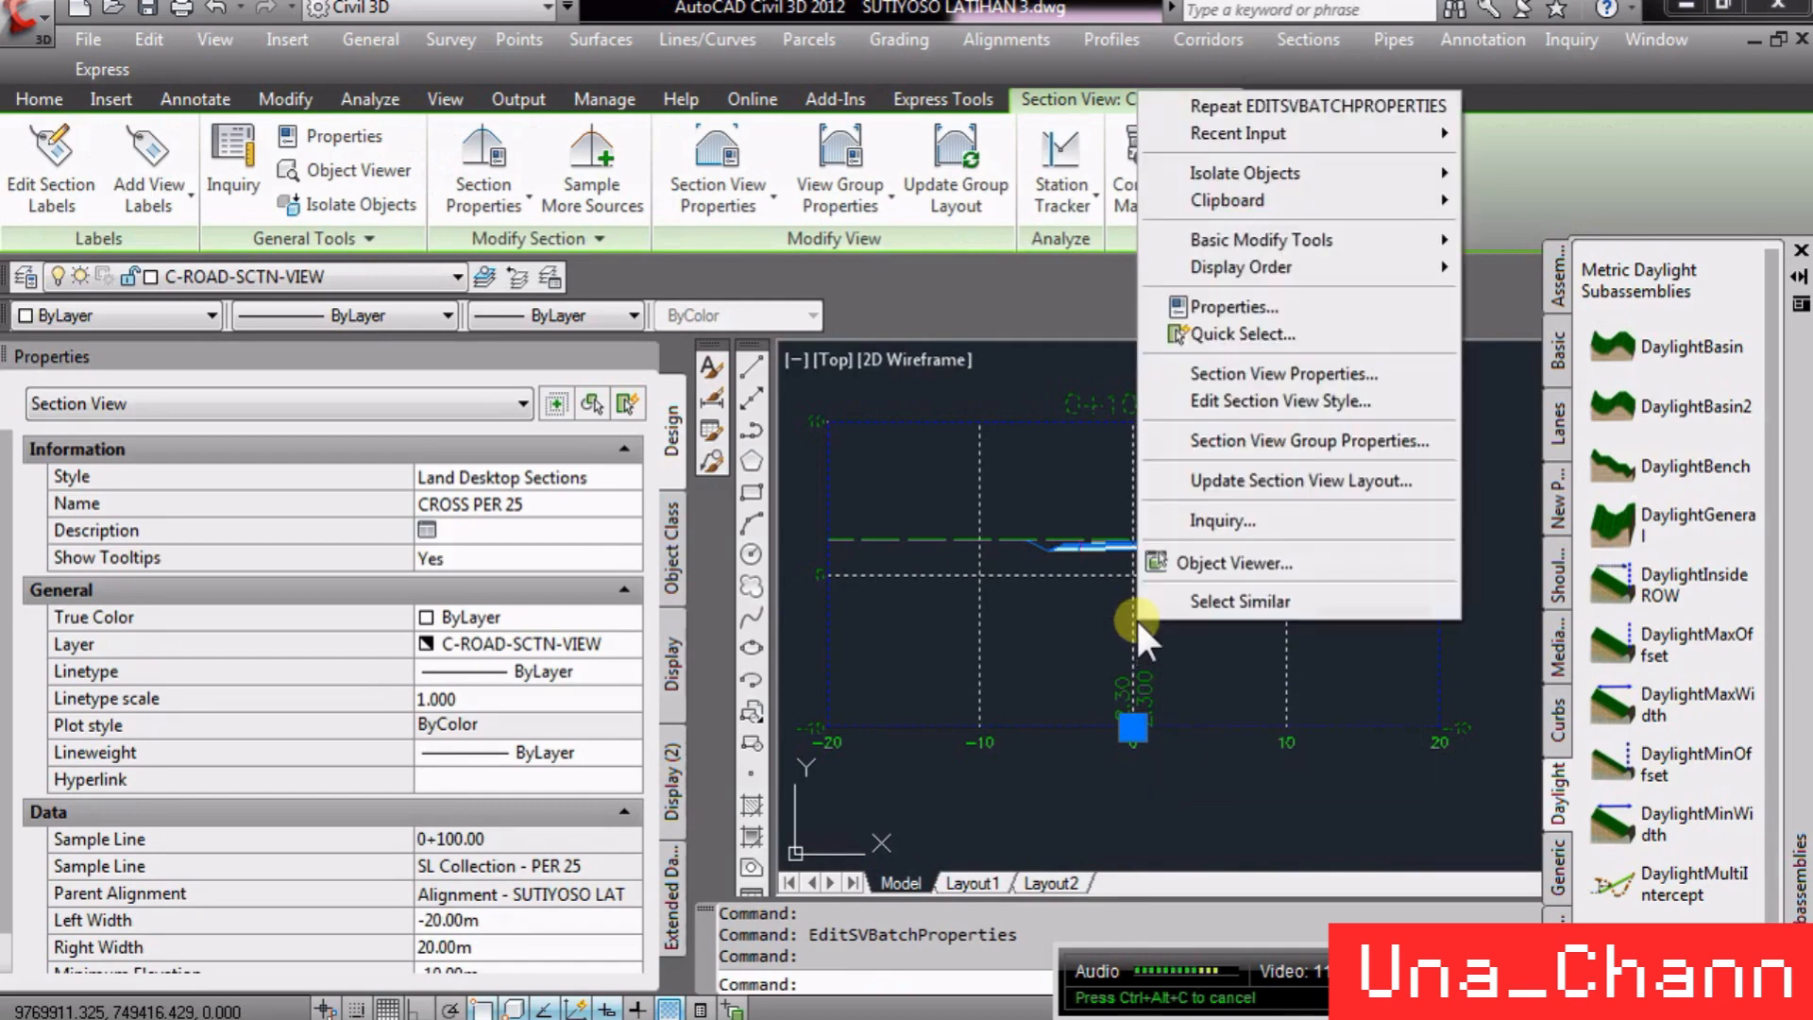
{"action": "left_click", "coordinate": [1282, 440]}
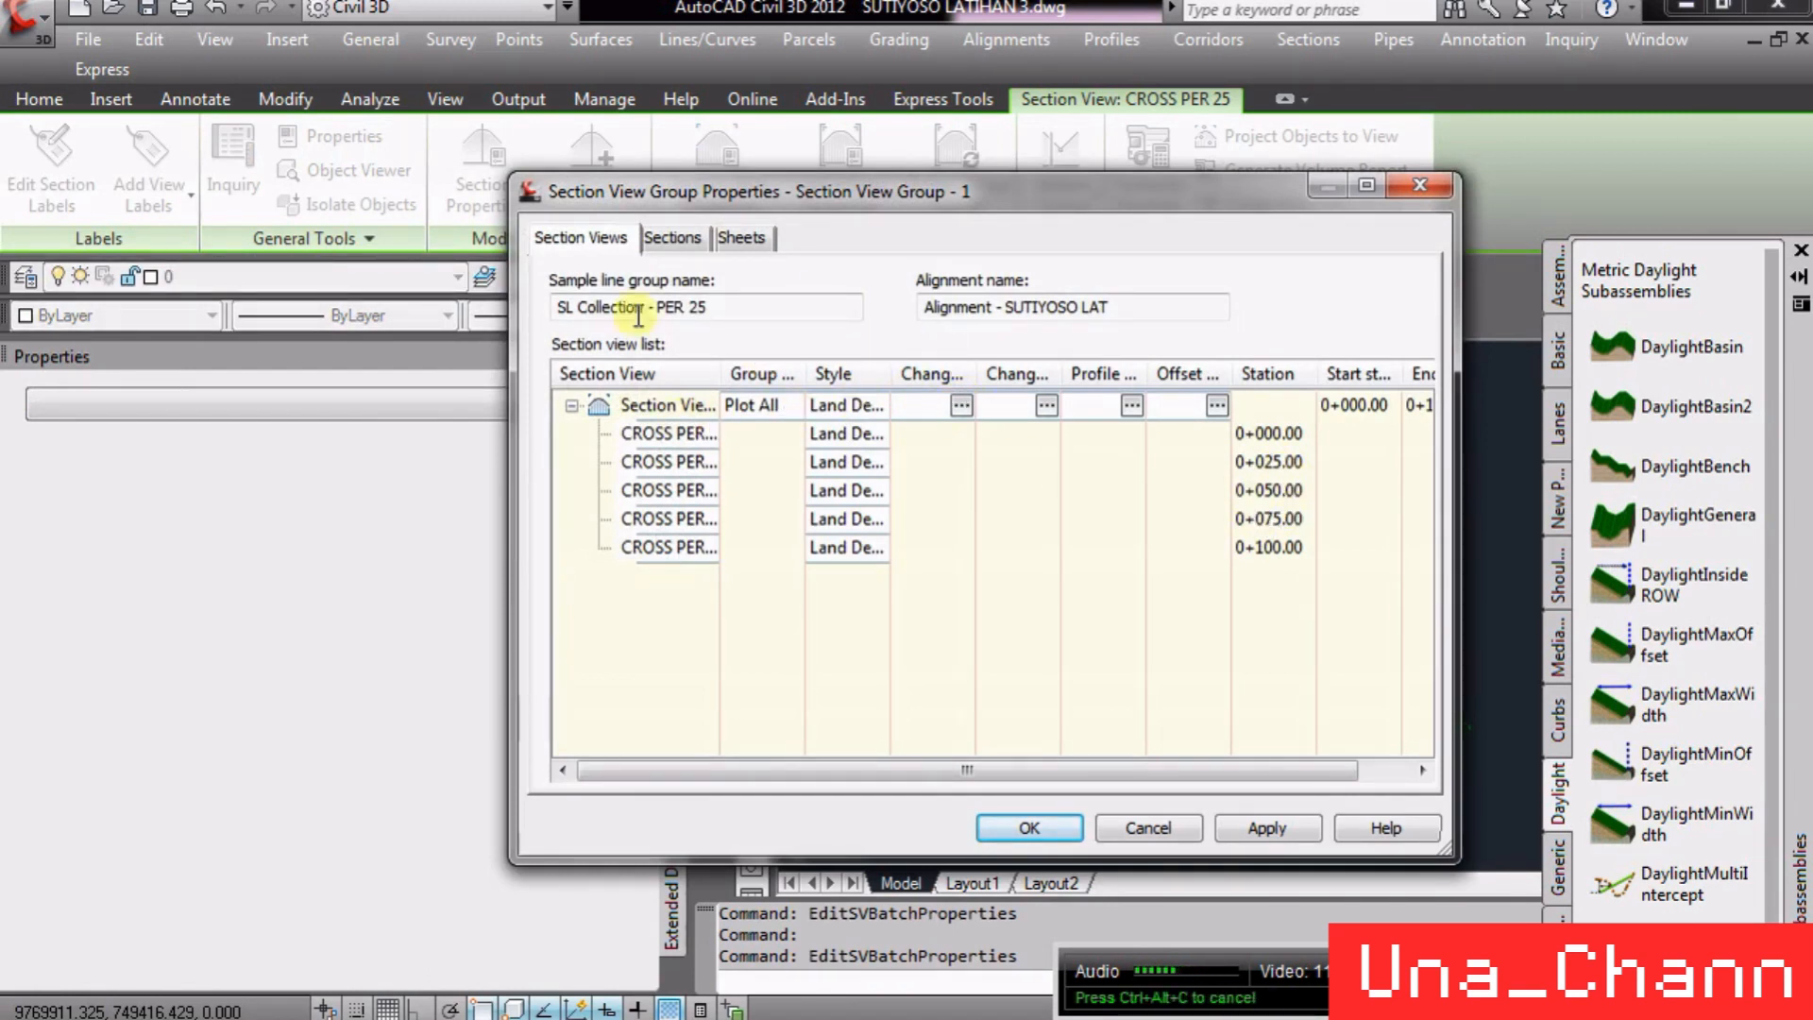
- Open the group's bands and set Surface1 and Surface2 of the first section data band to Surface latihan yoso, then close both dialogs
{"action": "left_click", "coordinate": [961, 405]}
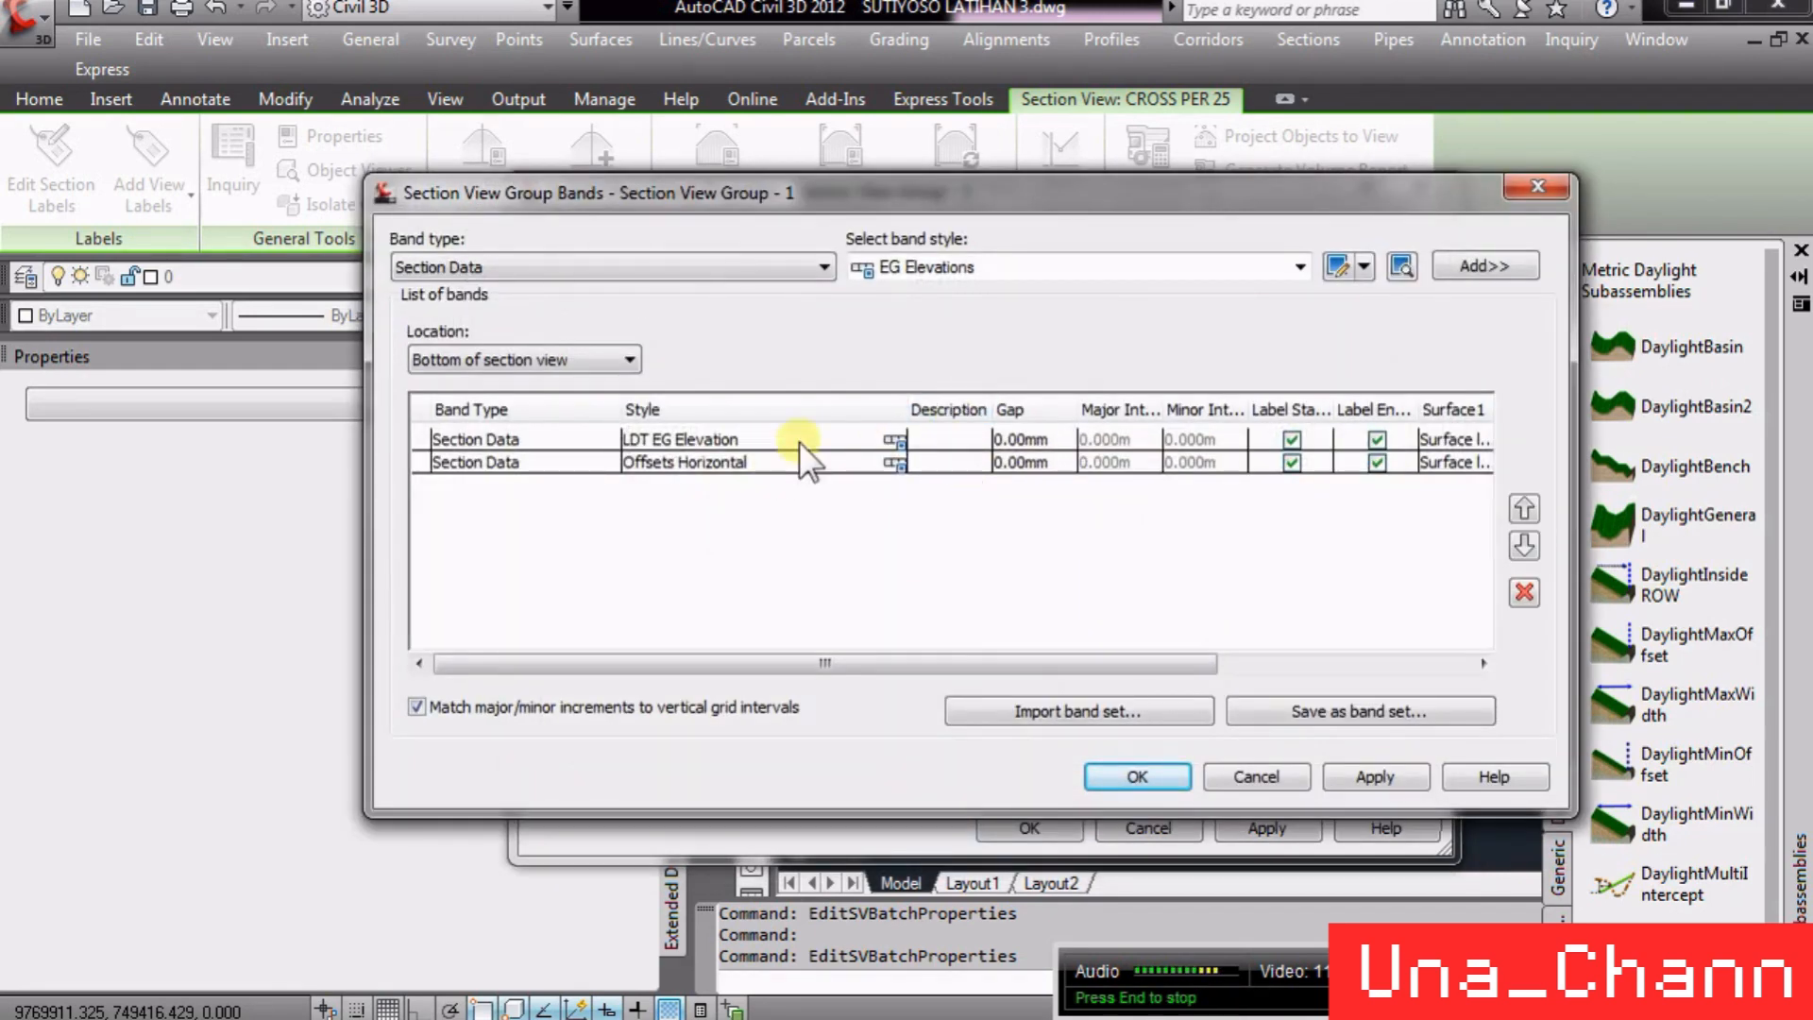
{"action": "left_click_drag", "start_coordinate": [942, 653], "coordinate": [1160, 688]}
{"action": "left_click", "coordinate": [708, 440]}
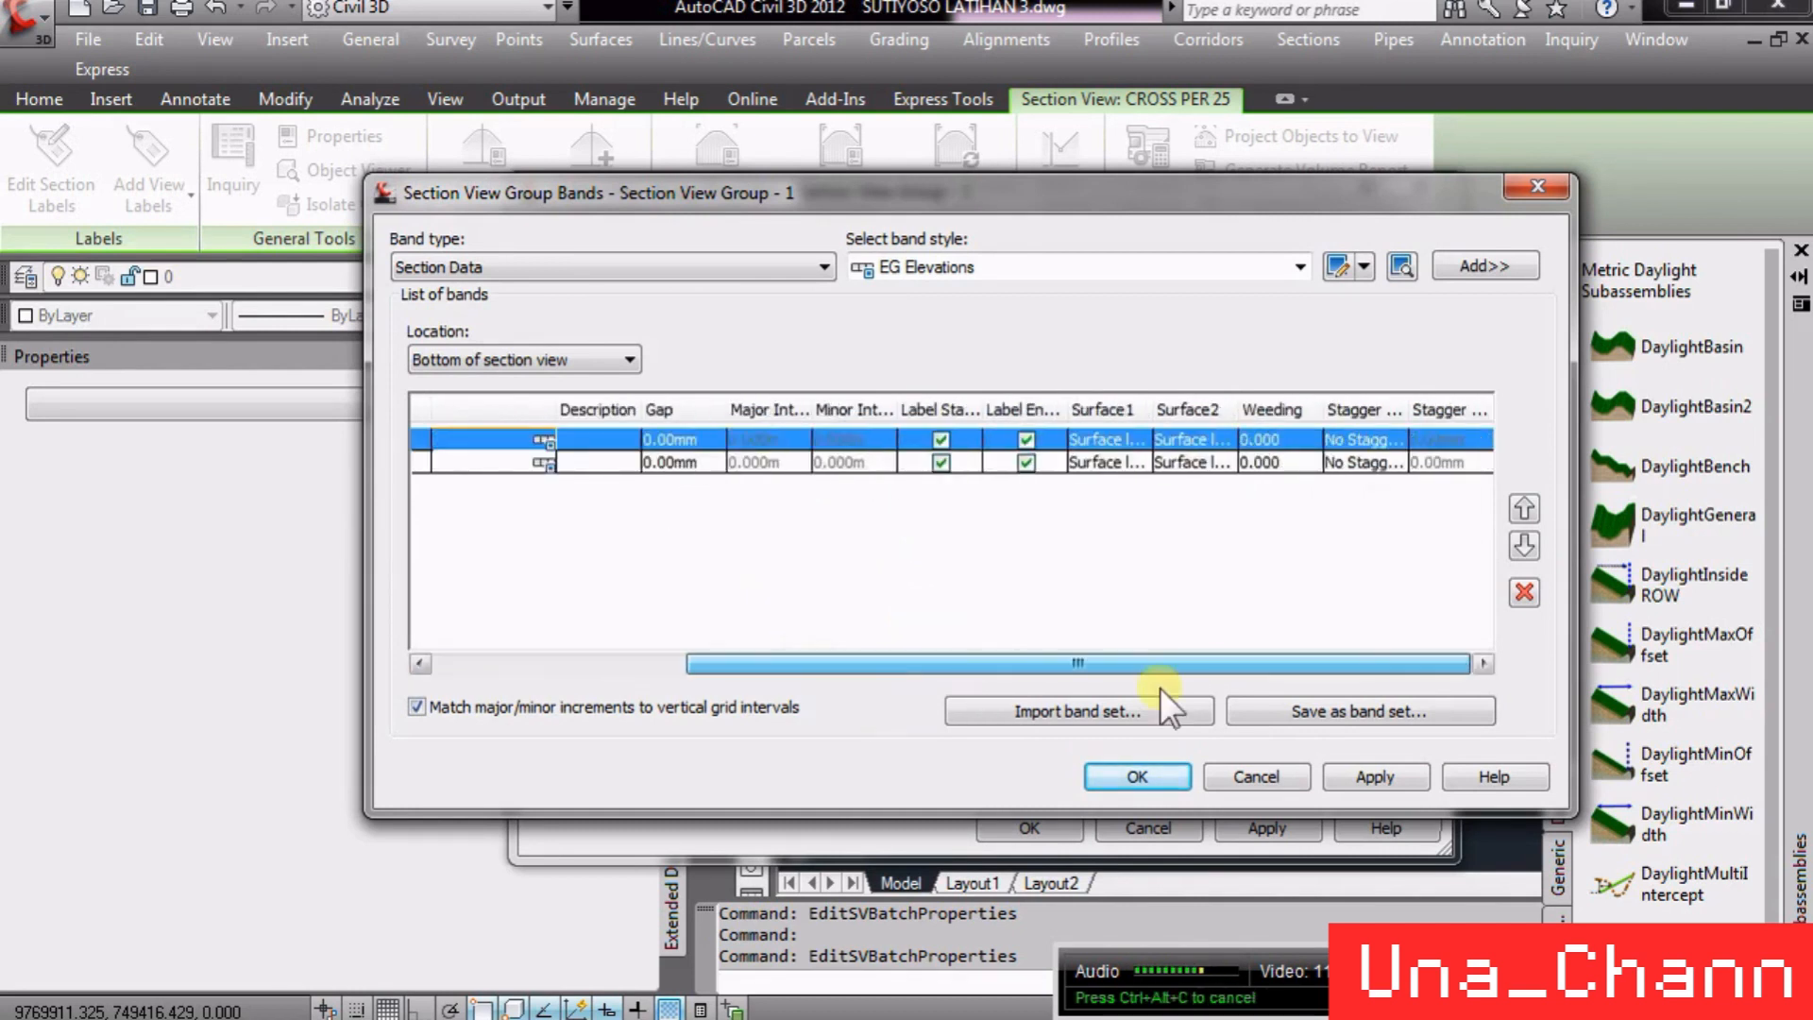
{"action": "left_click", "coordinate": [1116, 440]}
{"action": "left_click", "coordinate": [1210, 438]}
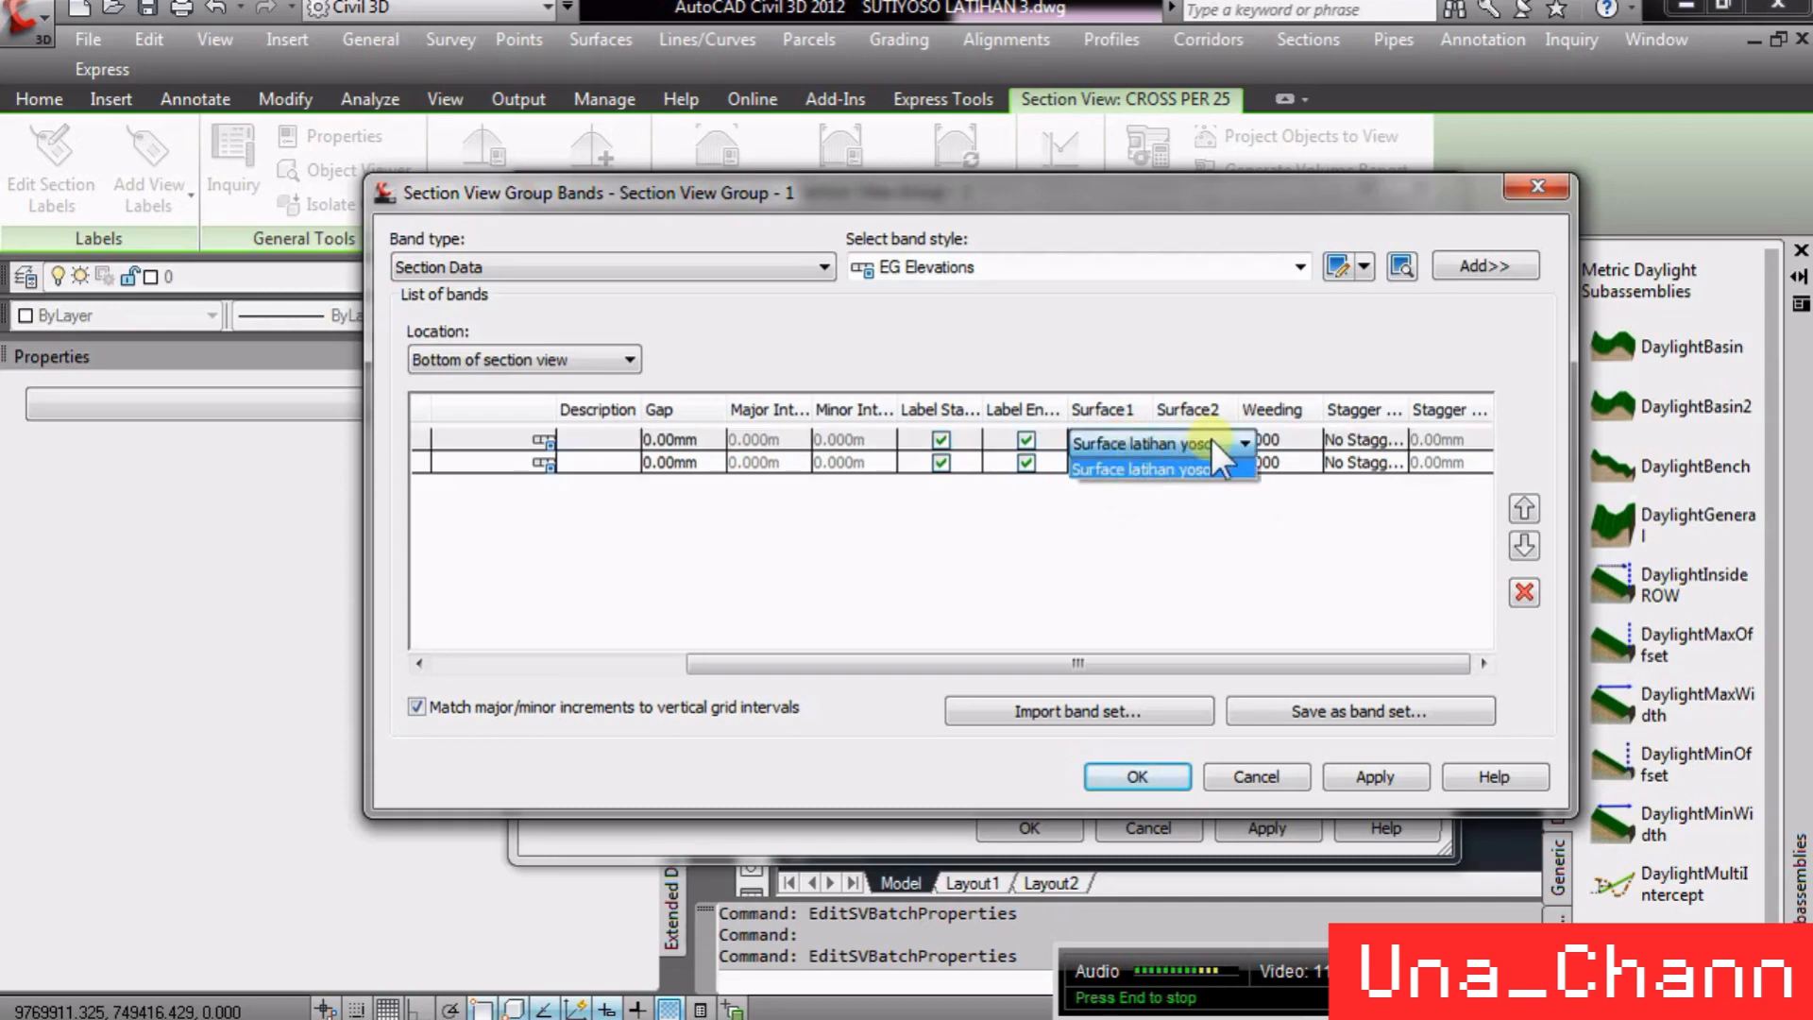
{"action": "left_click", "coordinate": [1219, 440]}
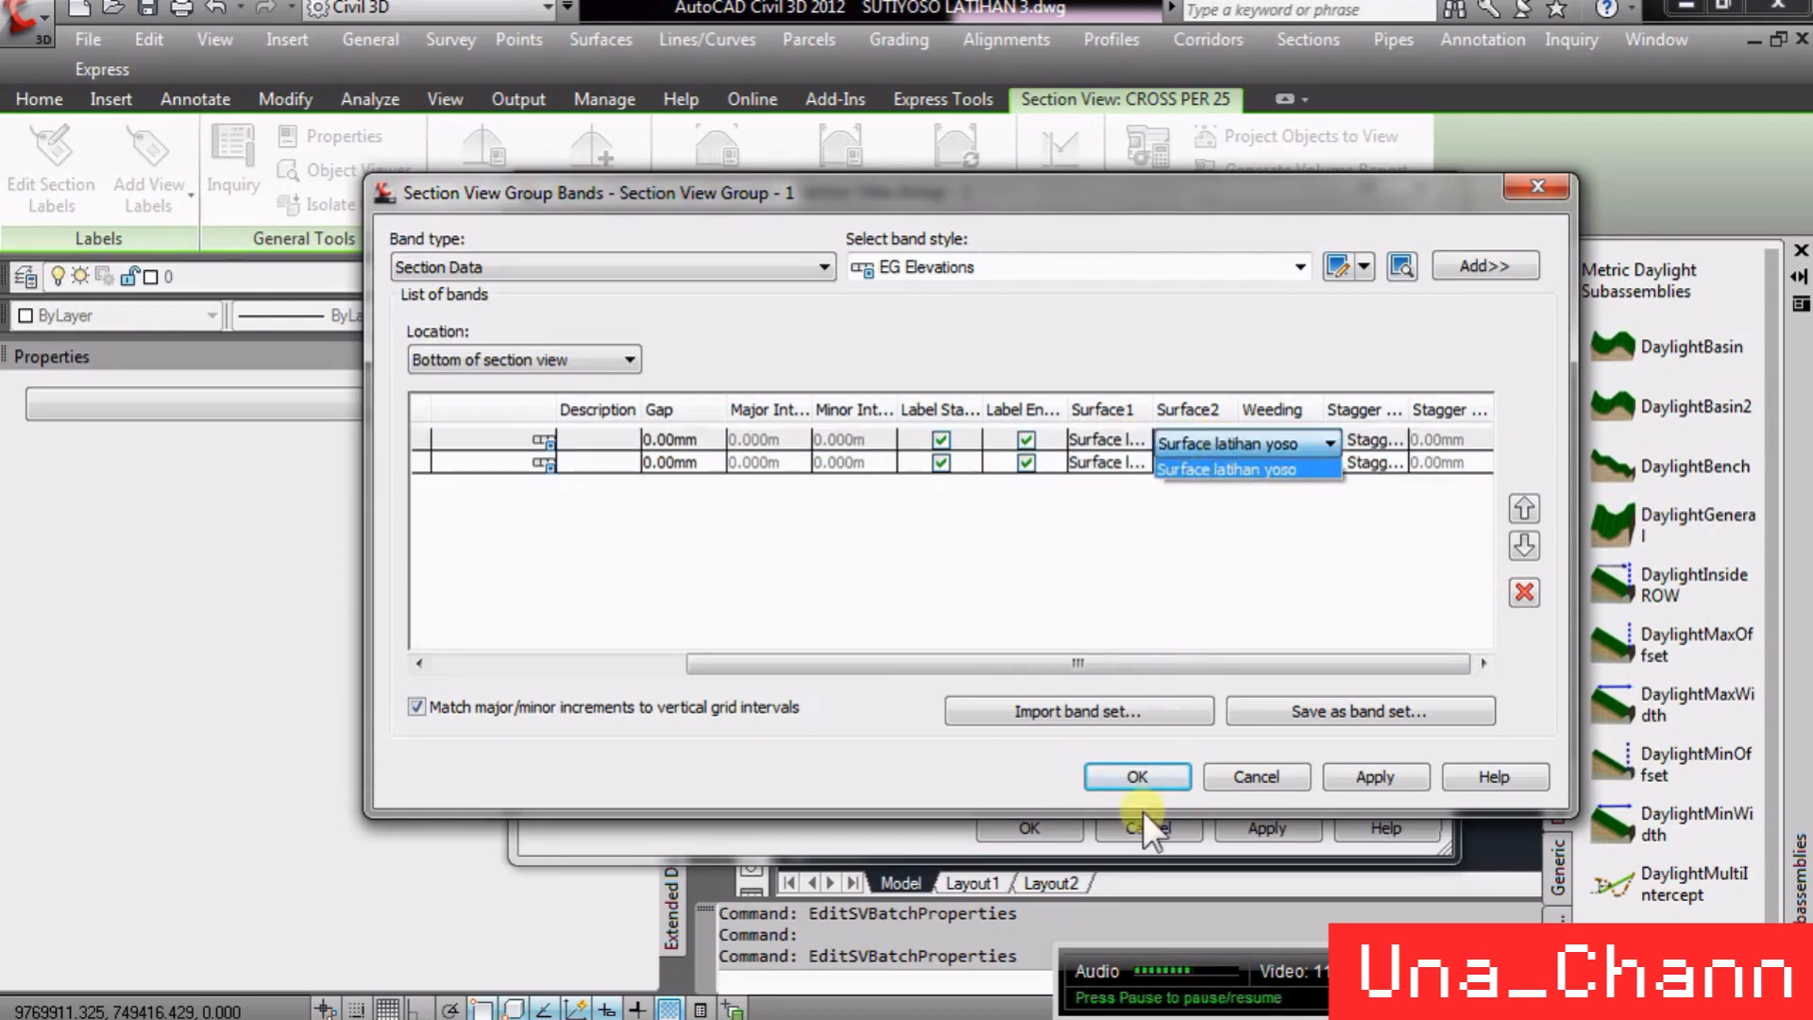
{"action": "left_click", "coordinate": [1102, 817]}
{"action": "left_click", "coordinate": [1137, 776]}
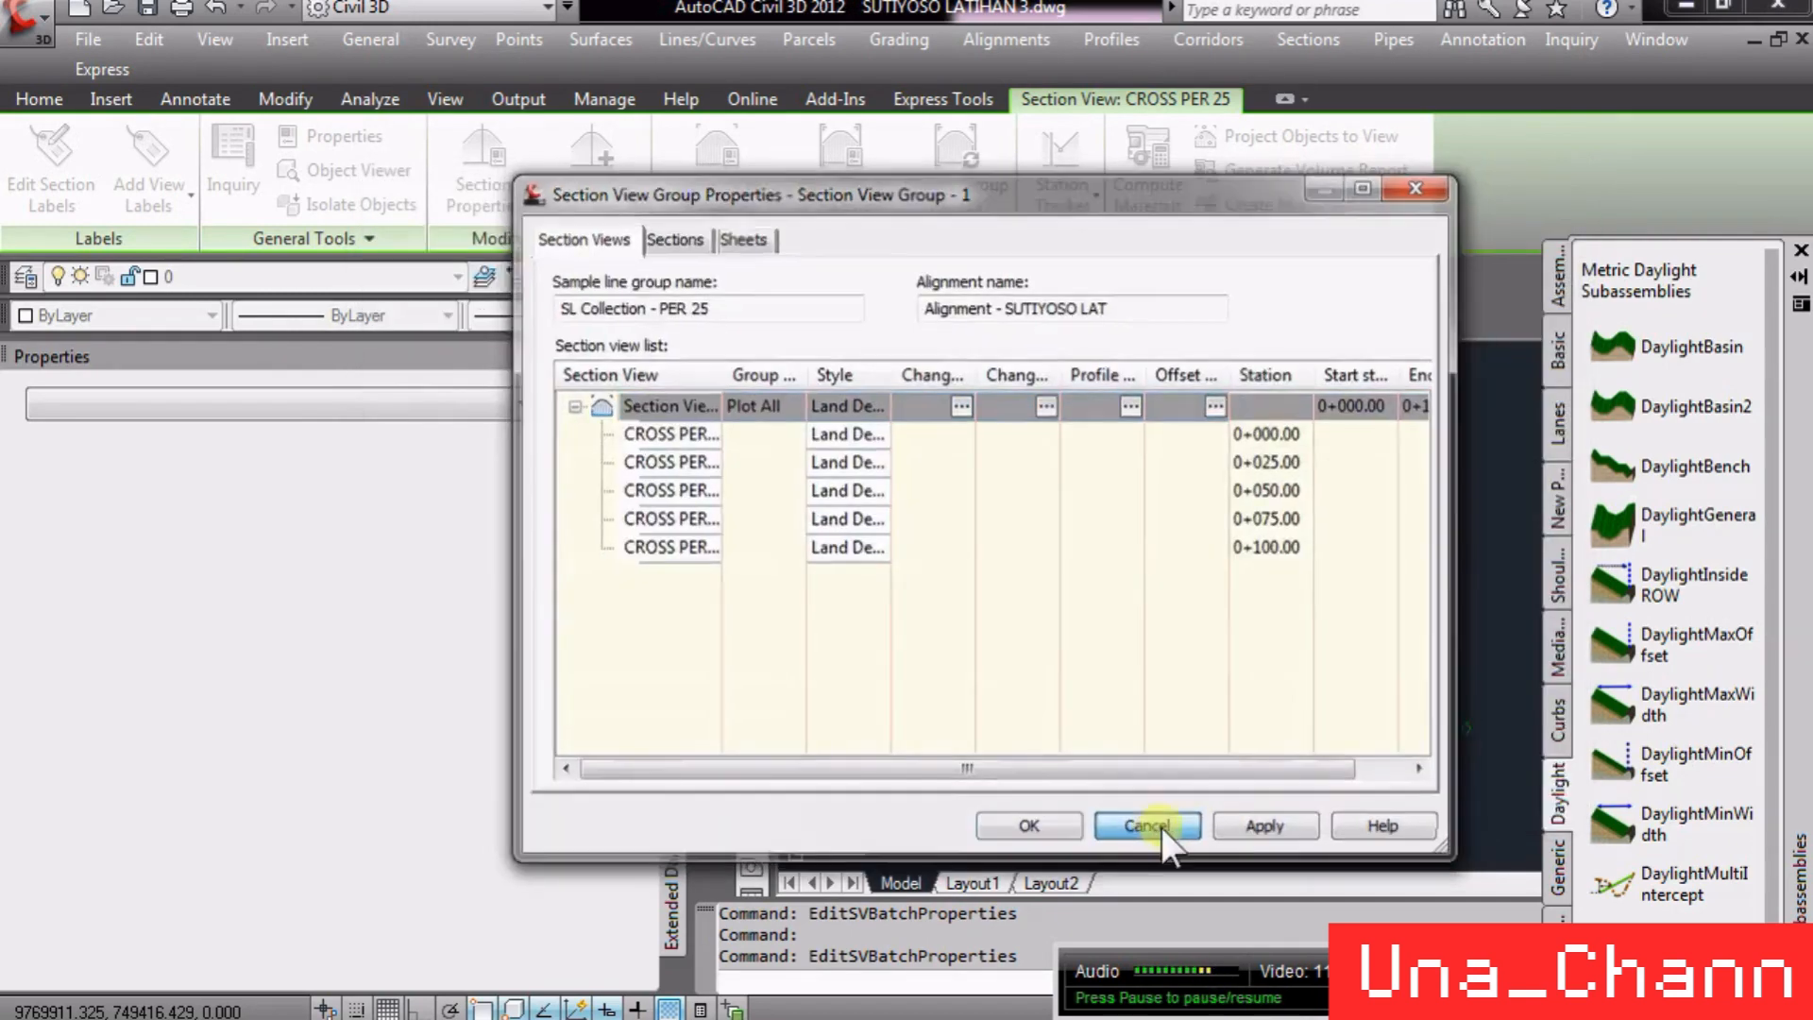
{"action": "left_click", "coordinate": [1154, 827]}
- Open the Toolspace Prospector and expand Surface latihan yoso in the drawing tree
{"action": "scroll", "coordinate": [1153, 542], "scroll_direction": "up", "scroll_amount": 3}
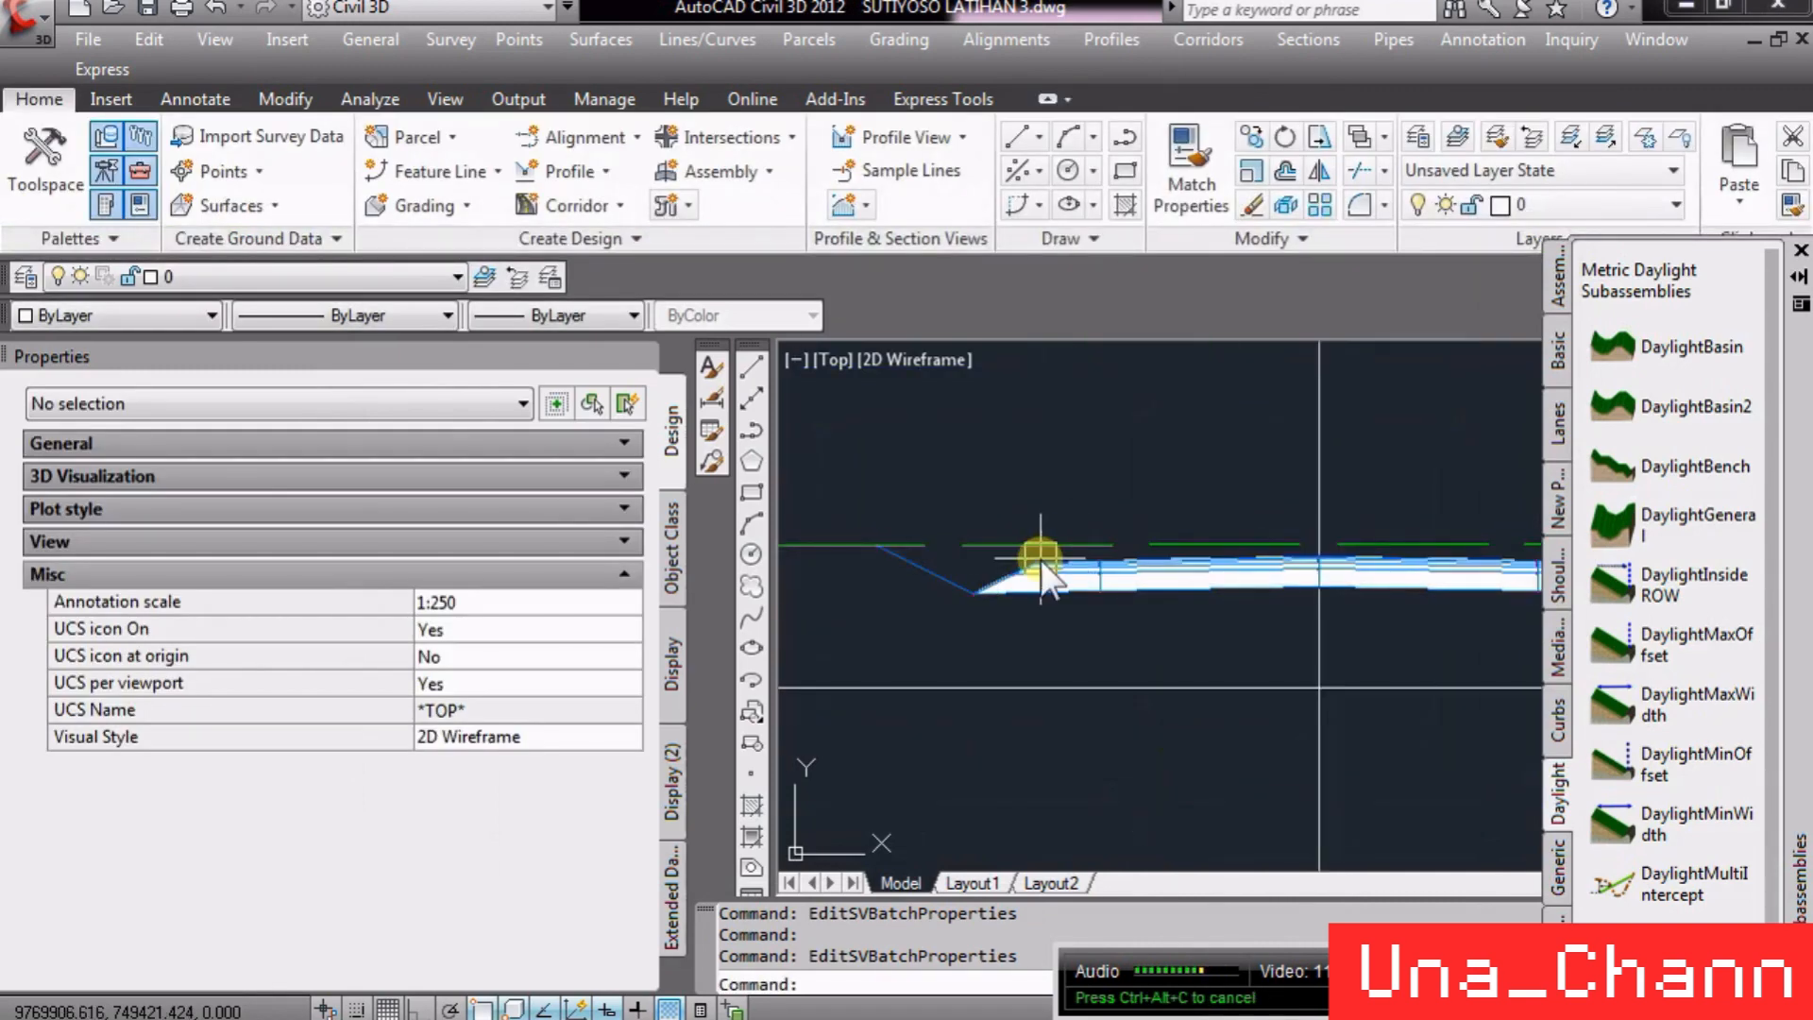
{"action": "scroll", "coordinate": [1040, 547], "scroll_direction": "down", "scroll_amount": 8}
{"action": "scroll", "coordinate": [1318, 478], "scroll_direction": "up", "scroll_amount": 10}
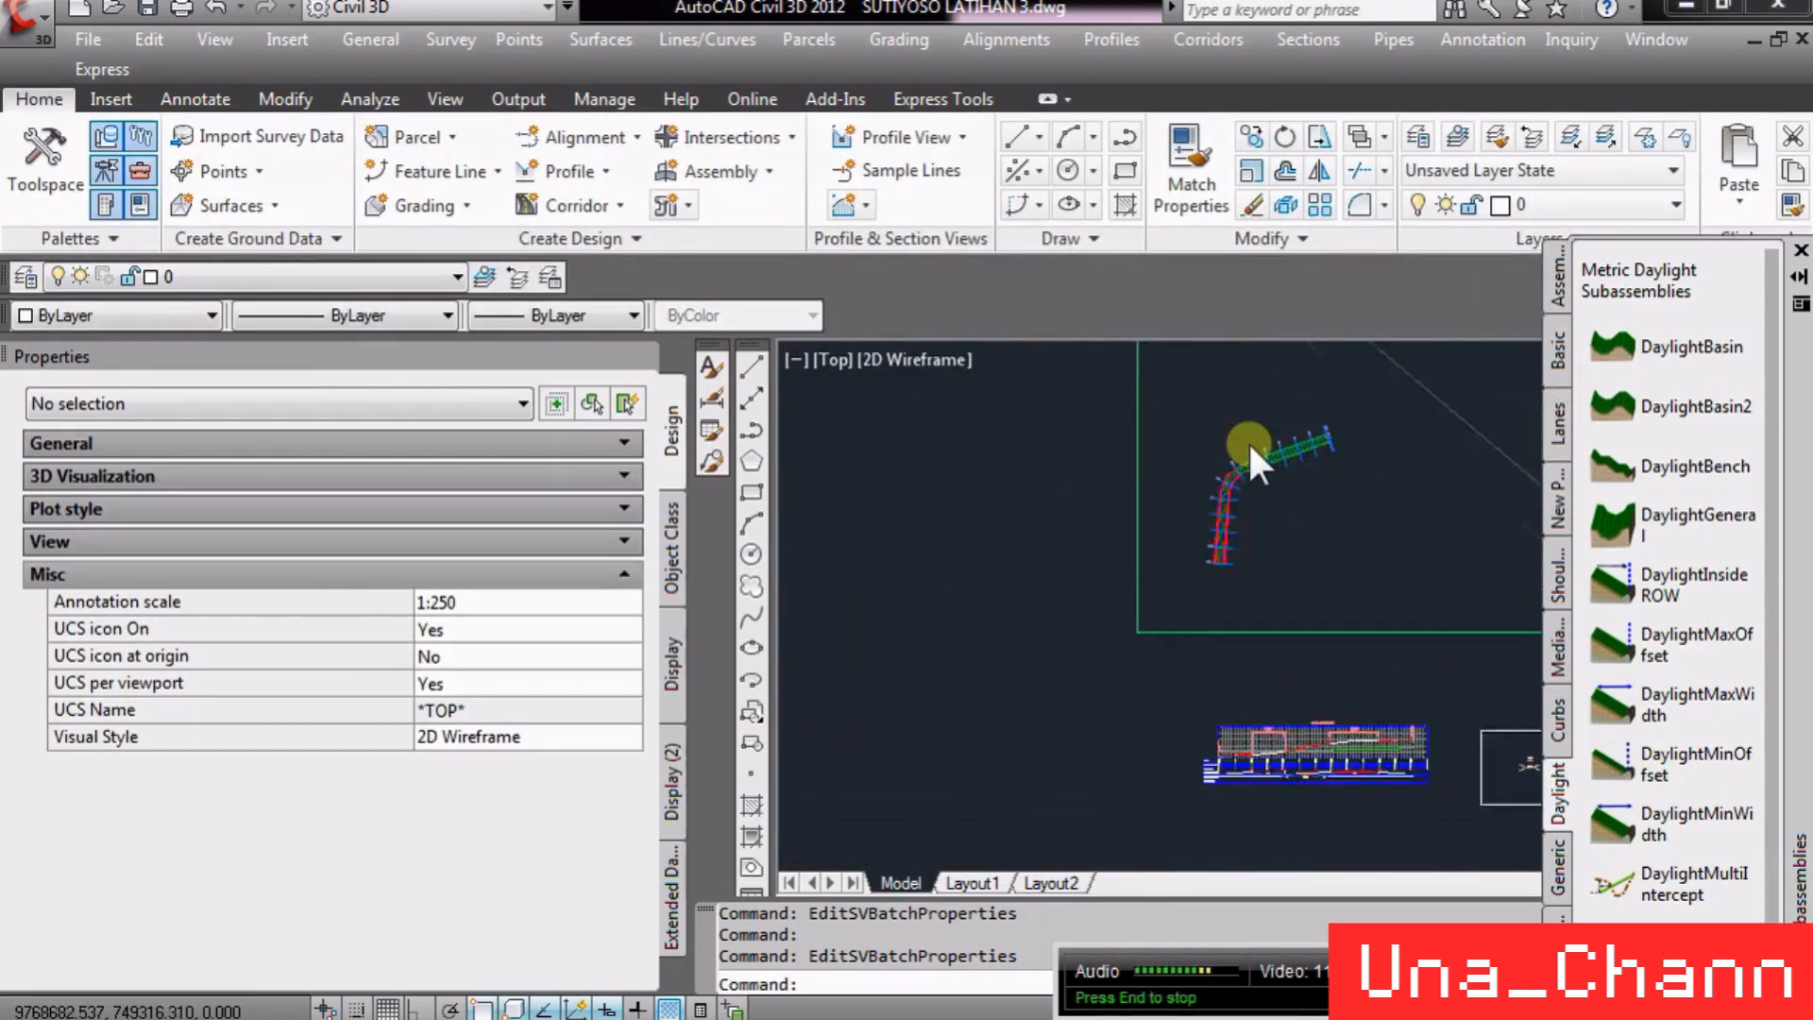
{"action": "scroll", "coordinate": [1260, 577], "scroll_direction": "down", "scroll_amount": 6}
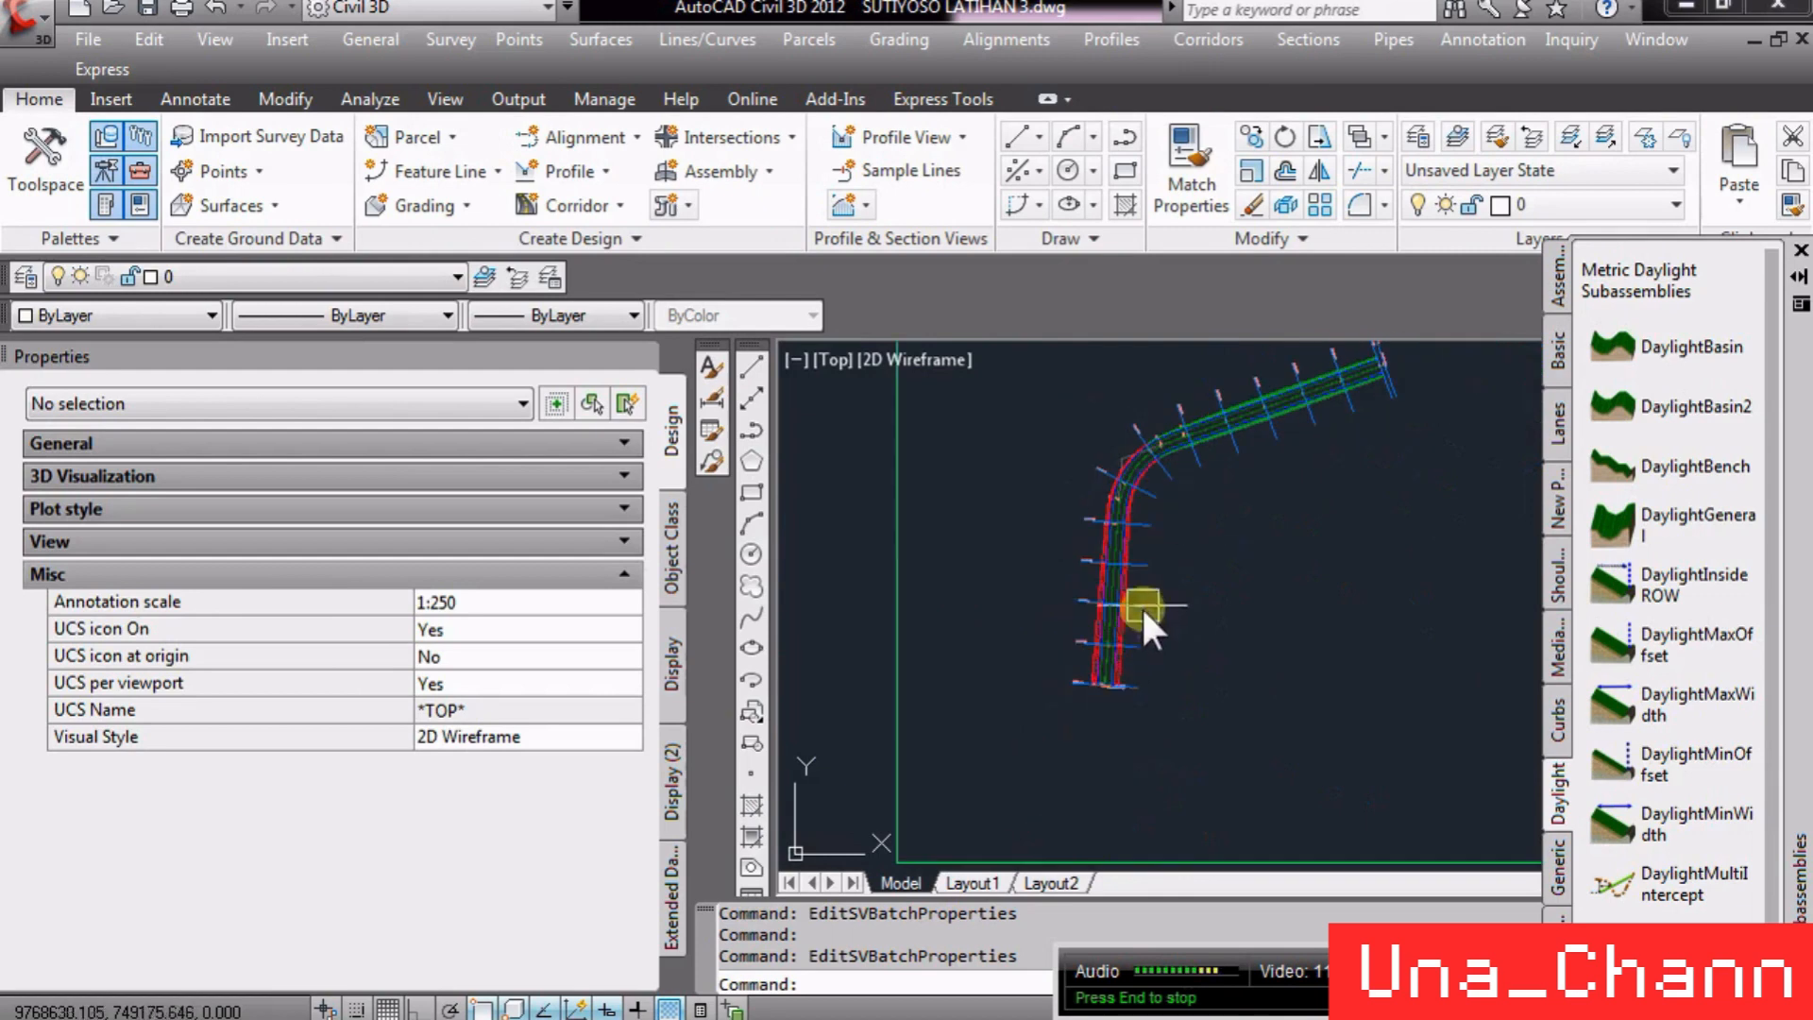
{"action": "left_click", "coordinate": [641, 356]}
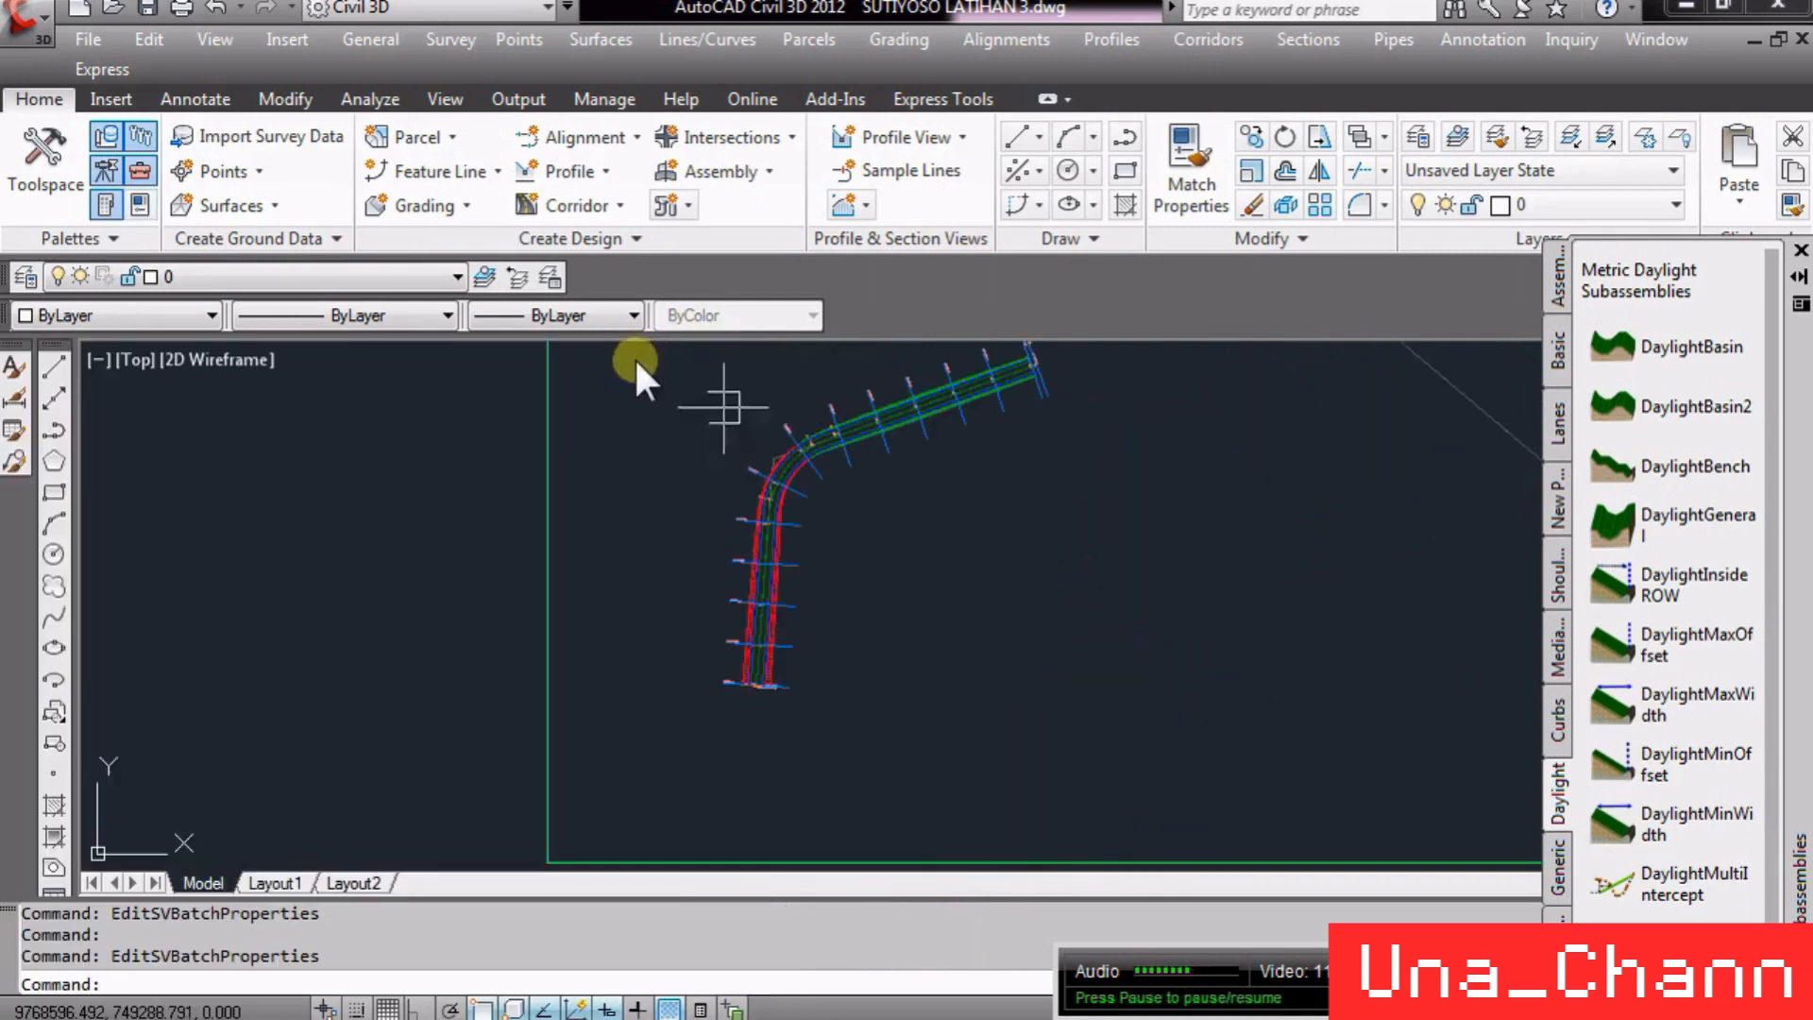
{"action": "left_click", "coordinate": [42, 161]}
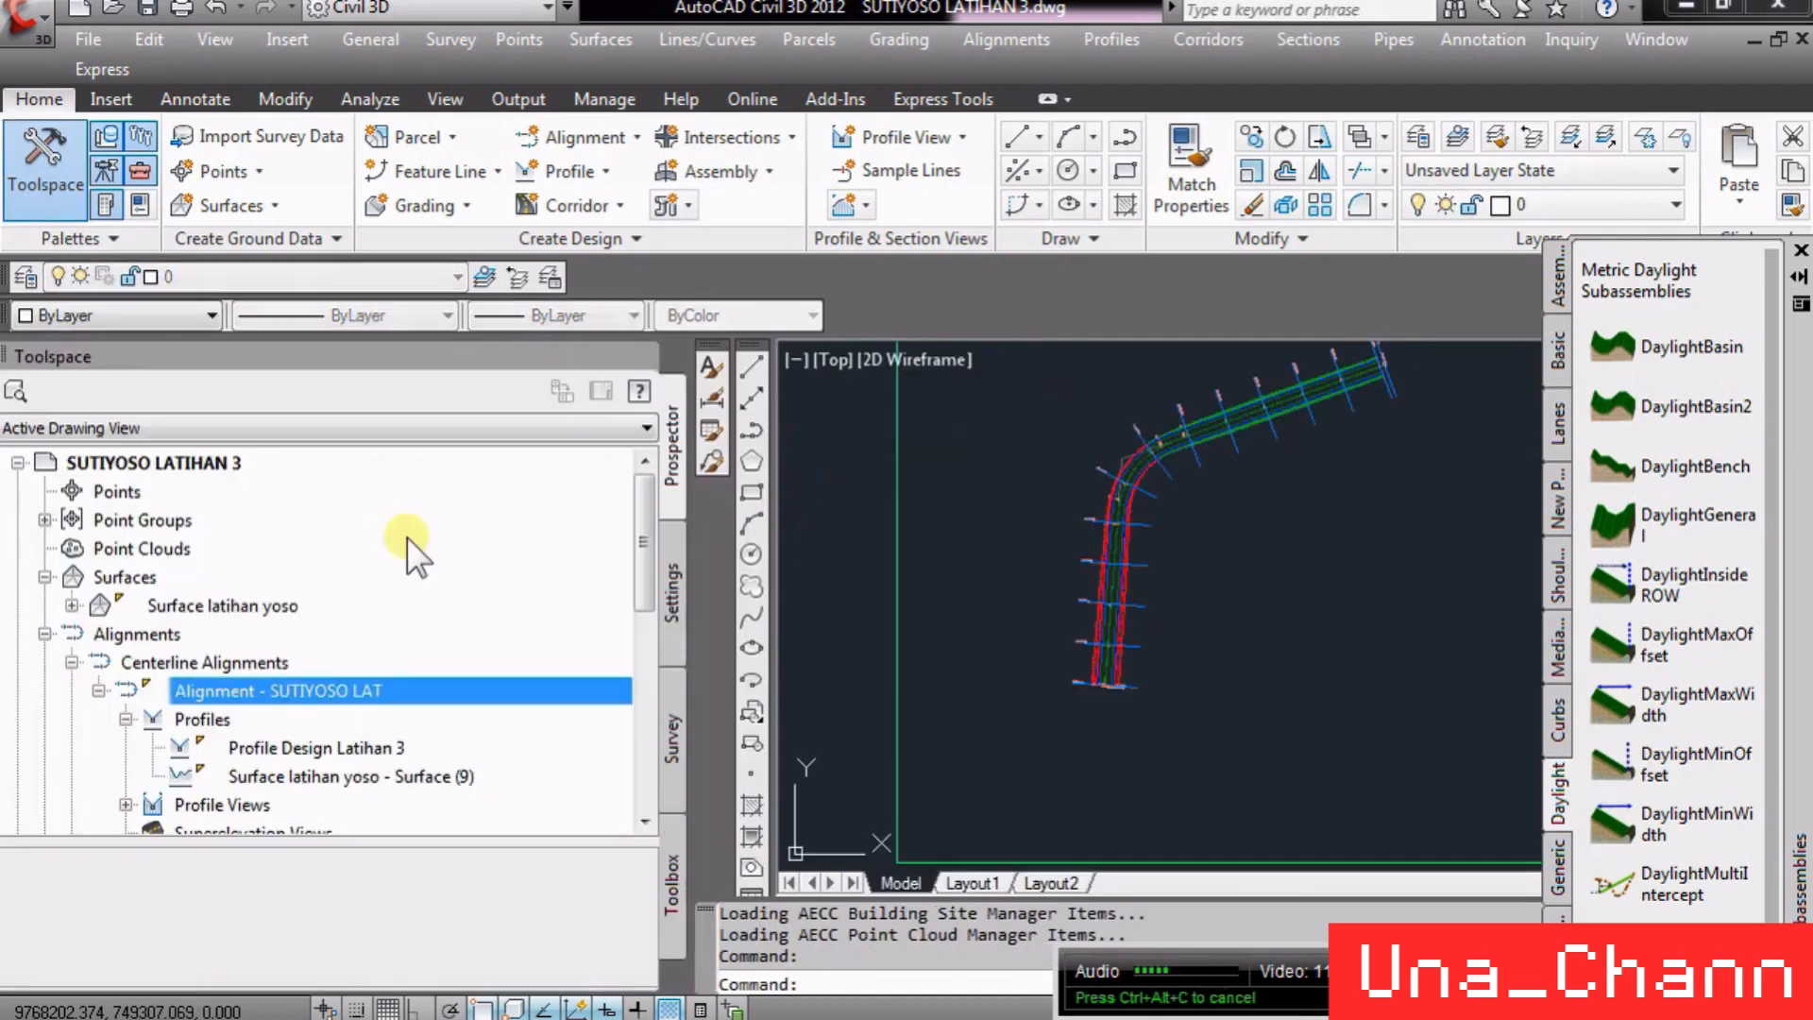
{"action": "left_click", "coordinate": [44, 633]}
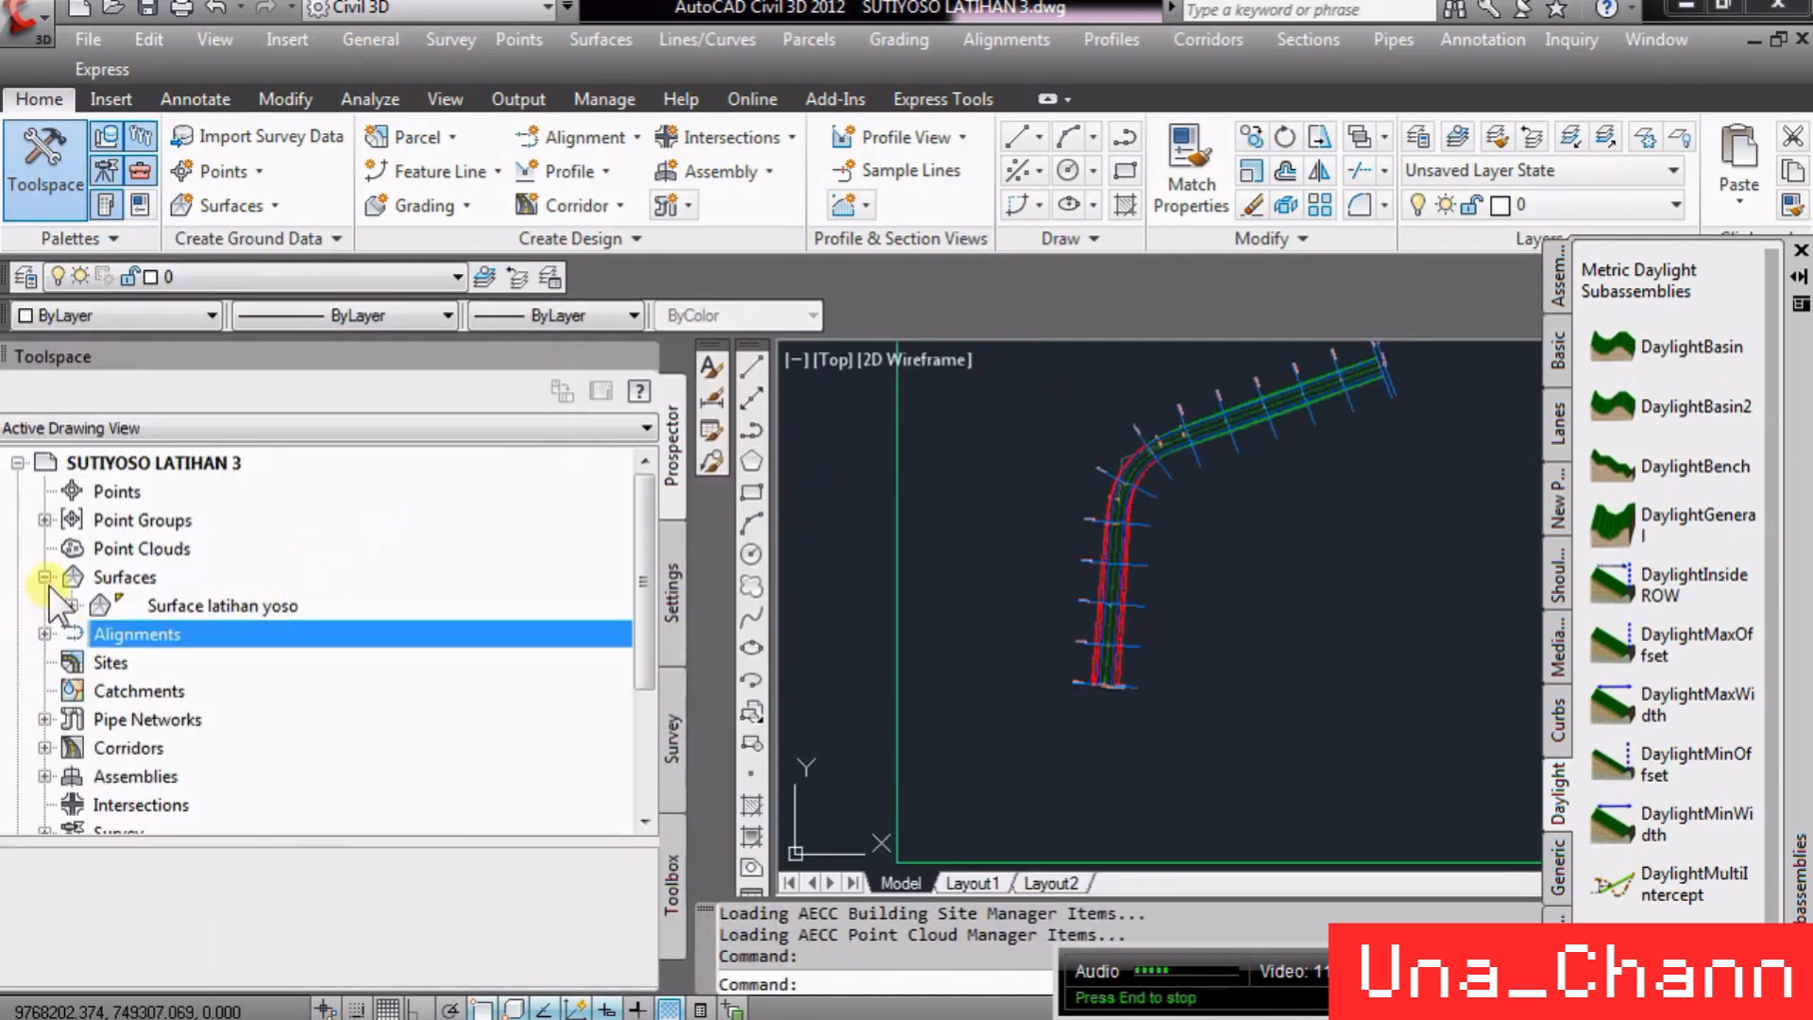
{"action": "left_click", "coordinate": [71, 605]}
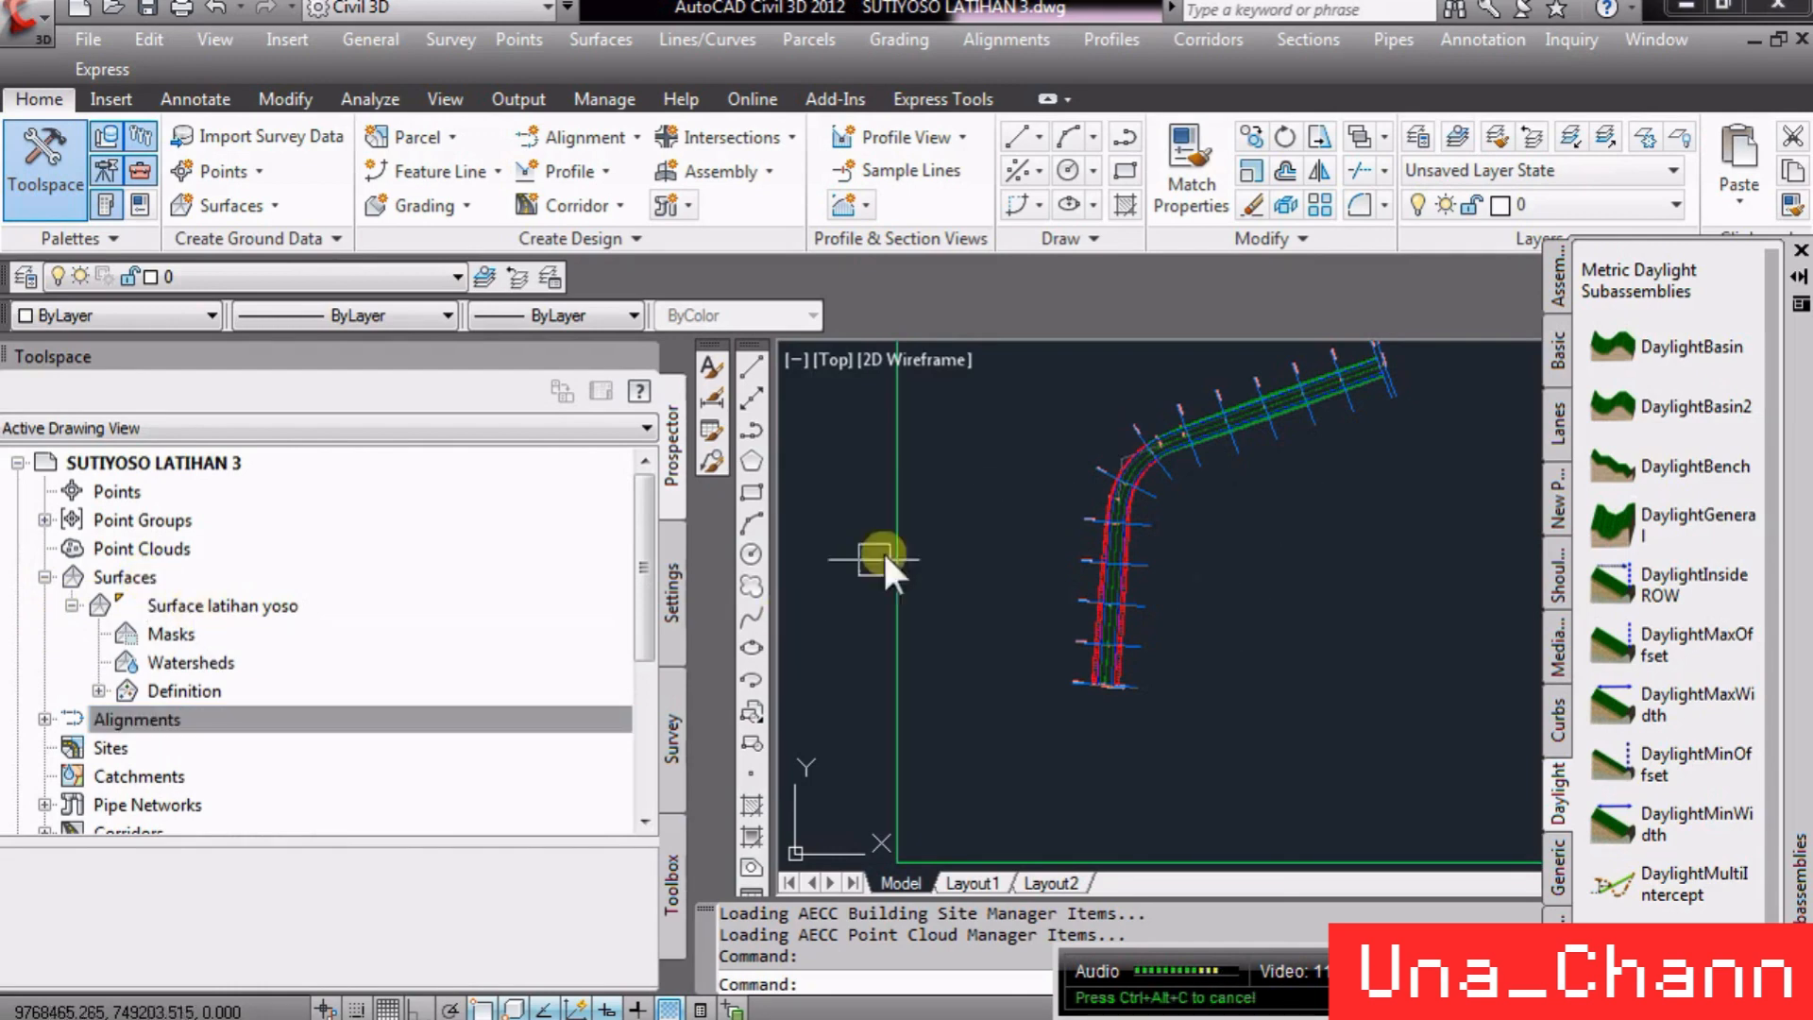
- Zoom and pan around the drawing to inspect the CUT&FILL (LANE) assembly and its subassembly layers
{"action": "scroll", "coordinate": [882, 556], "scroll_direction": "down", "scroll_amount": 5}
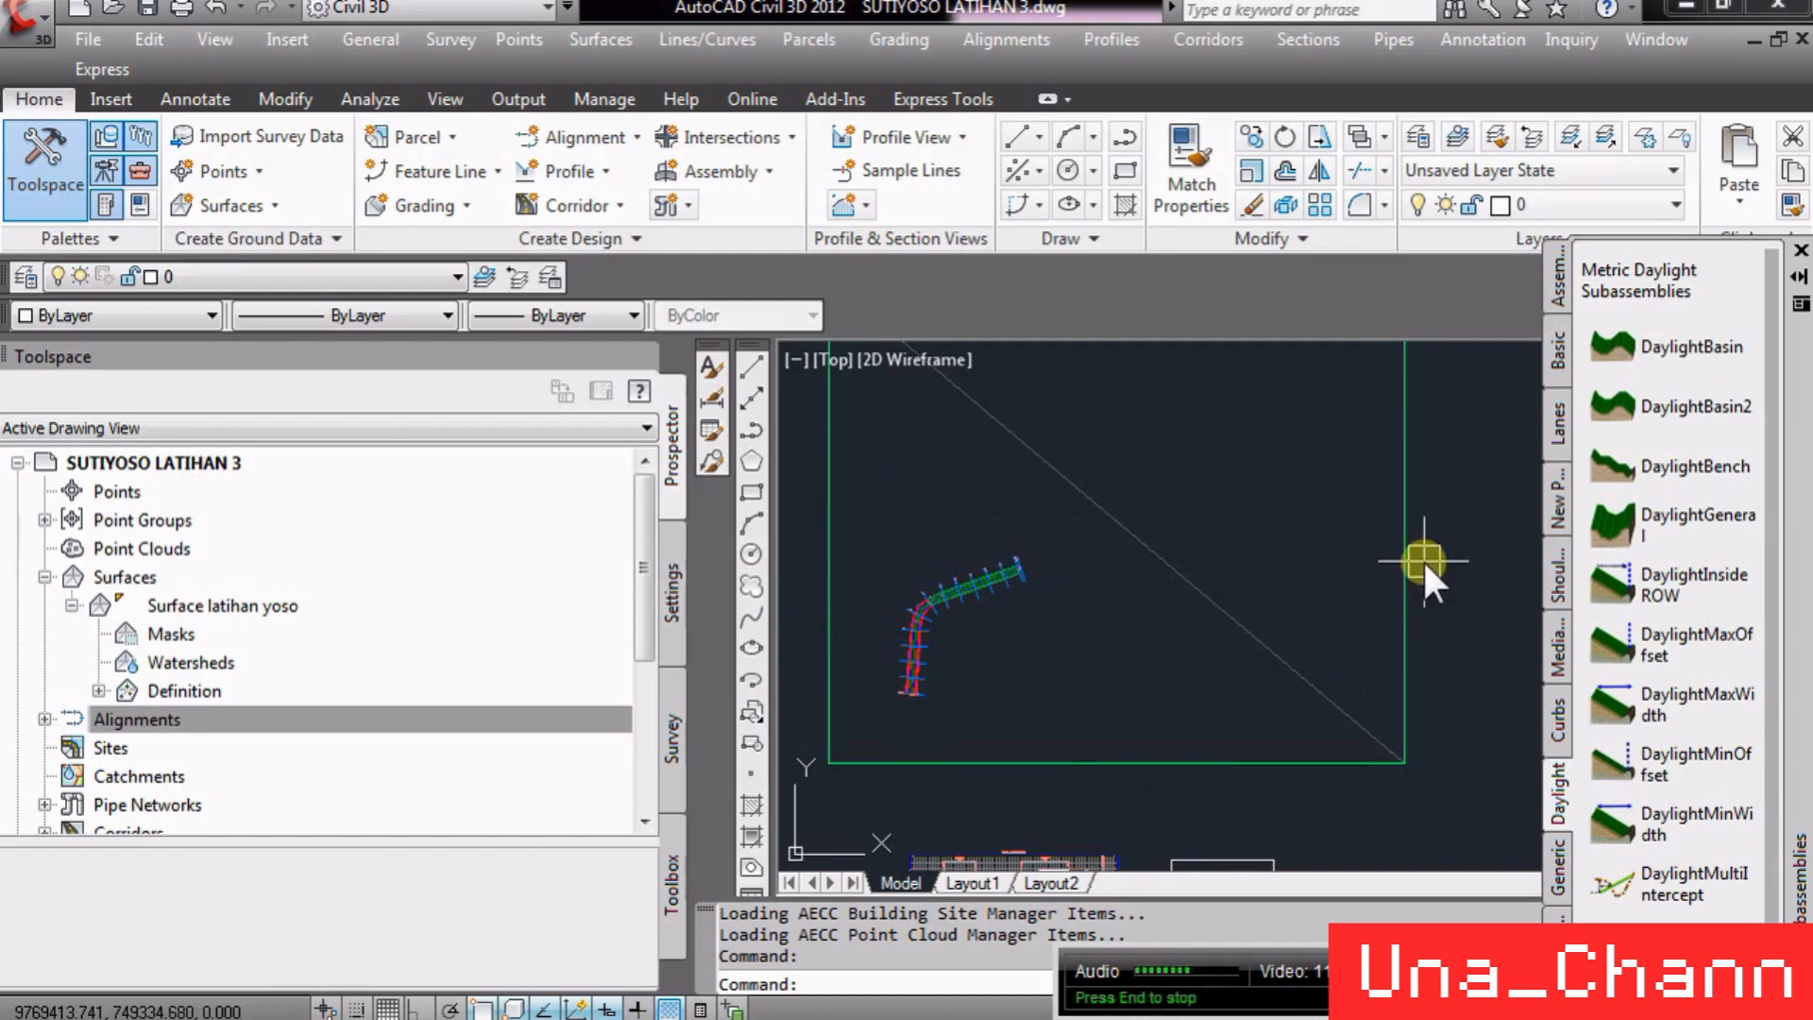
{"action": "scroll", "coordinate": [1022, 535], "scroll_direction": "down", "scroll_amount": 7}
{"action": "scroll", "coordinate": [1207, 529], "scroll_direction": "up", "scroll_amount": 8}
{"action": "scroll", "coordinate": [1101, 457], "scroll_direction": "down", "scroll_amount": 5}
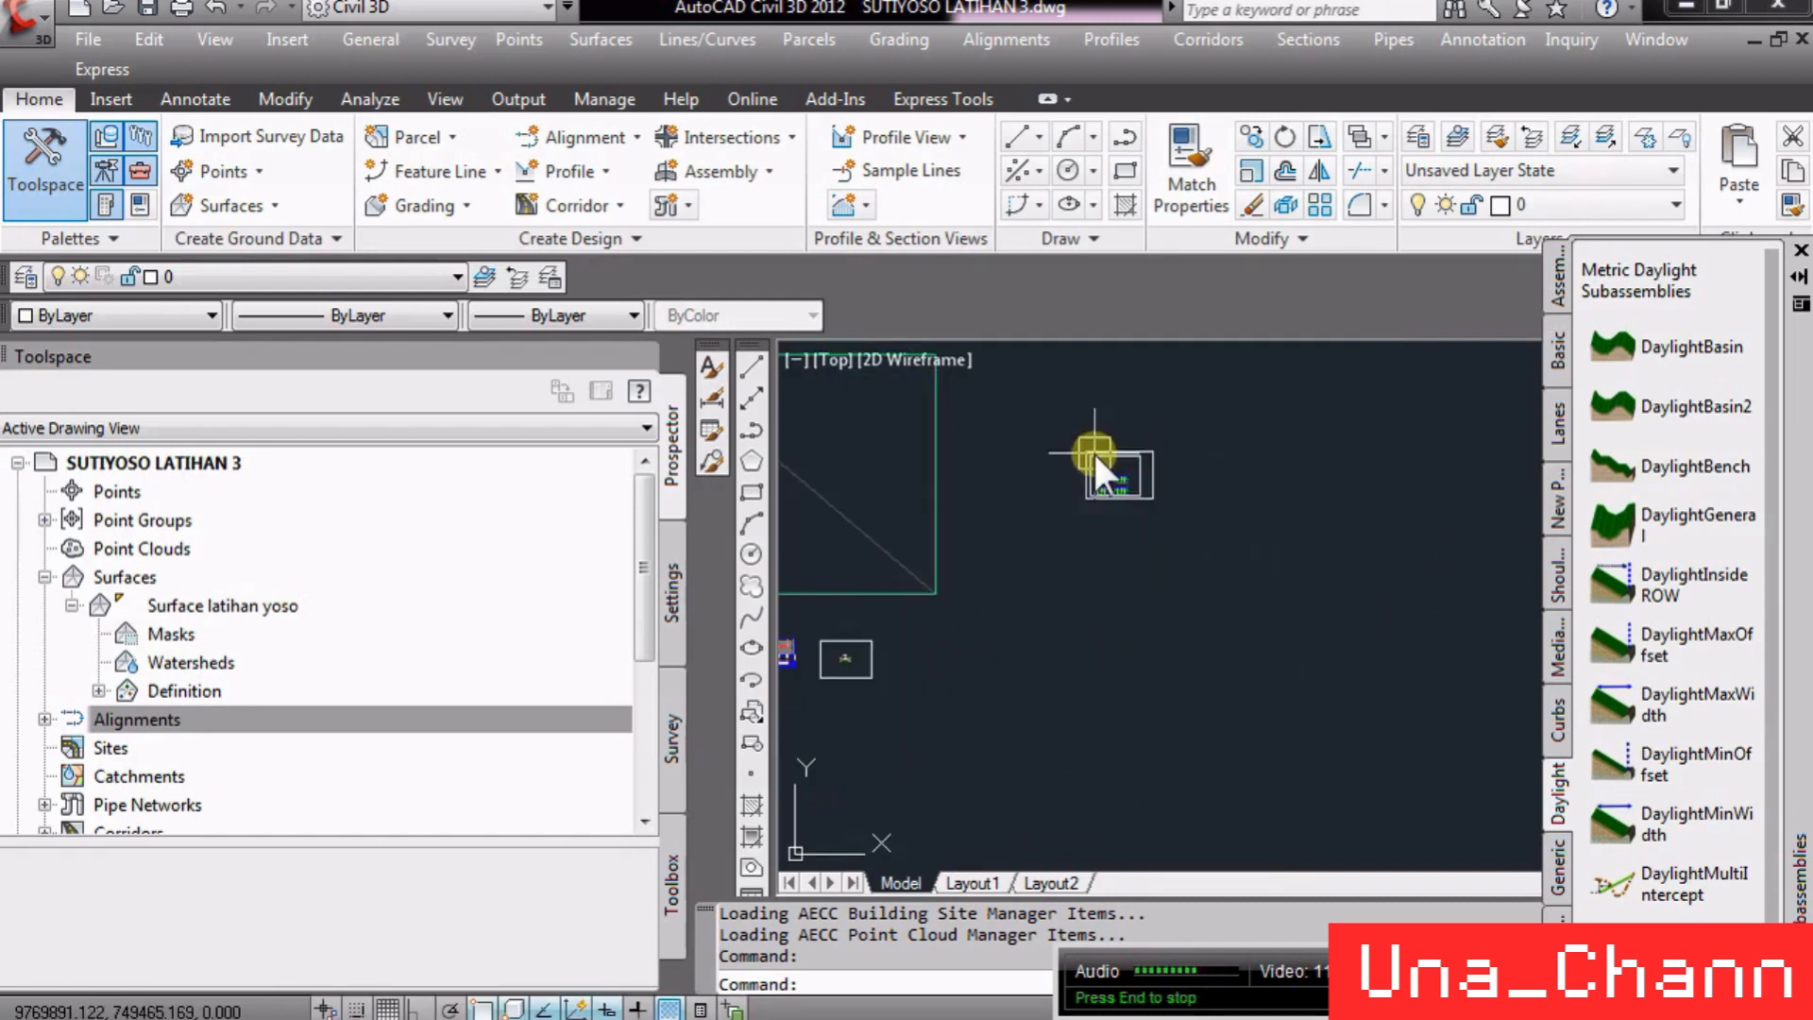
{"action": "scroll", "coordinate": [1093, 518], "scroll_direction": "up", "scroll_amount": 5}
{"action": "scroll", "coordinate": [1145, 721], "scroll_direction": "down", "scroll_amount": 5}
{"action": "scroll", "coordinate": [853, 812], "scroll_direction": "up", "scroll_amount": 2}
{"action": "scroll", "coordinate": [854, 812], "scroll_direction": "up", "scroll_amount": 12}
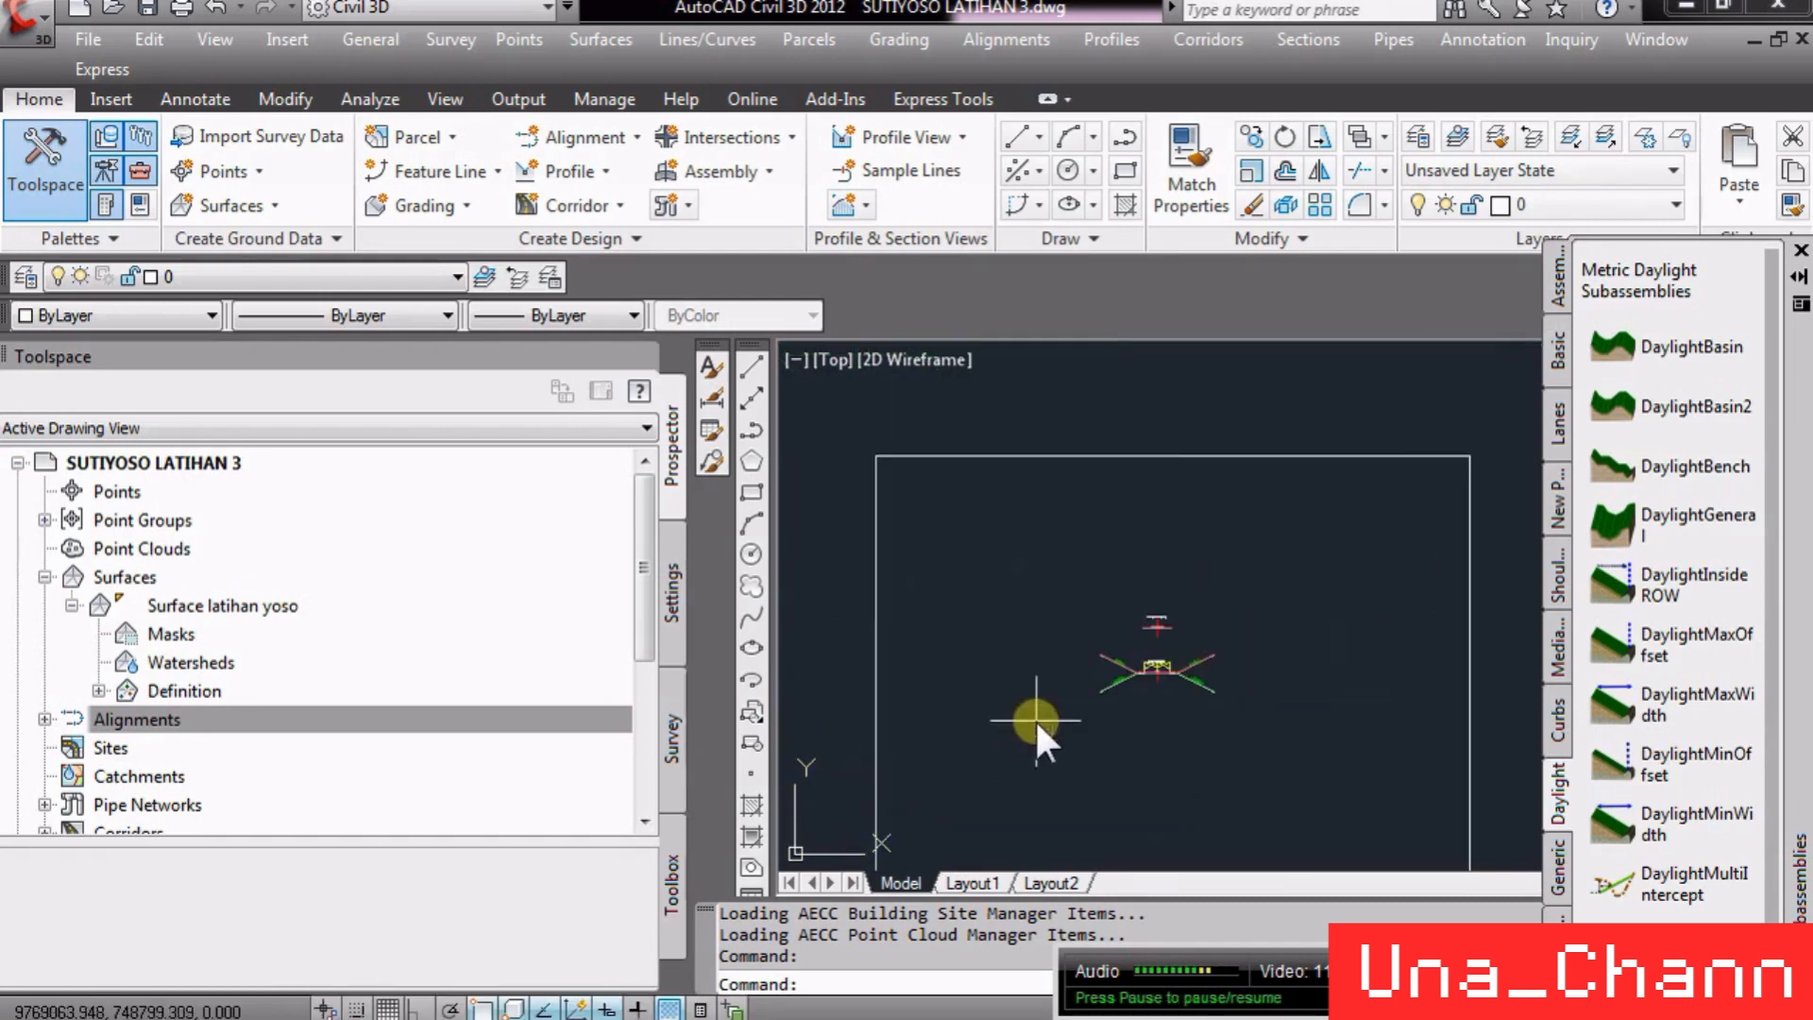
{"action": "middle_click_drag", "start_coordinate": [1239, 861], "coordinate": [1160, 789]}
{"action": "scroll", "coordinate": [1216, 722], "scroll_direction": "down", "scroll_amount": 1}
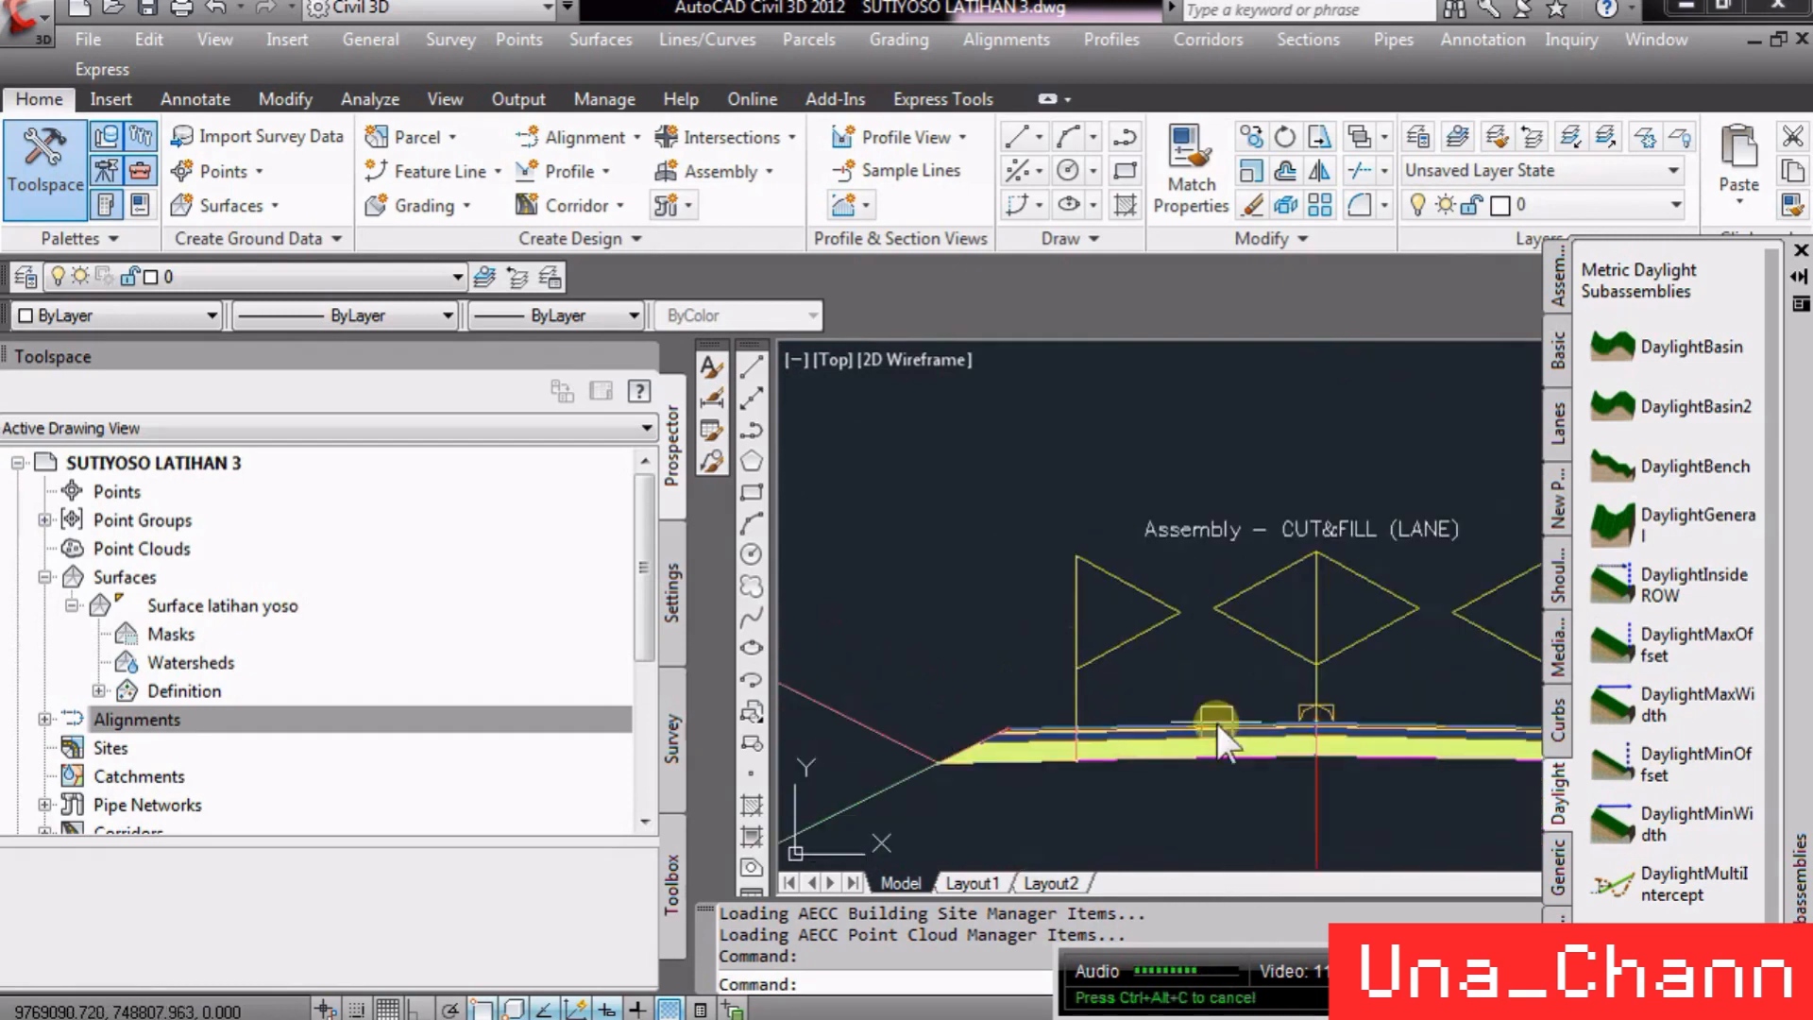
{"action": "scroll", "coordinate": [1246, 721], "scroll_direction": "up", "scroll_amount": 9}
{"action": "scroll", "coordinate": [1367, 678], "scroll_direction": "down", "scroll_amount": 8}
{"action": "scroll", "coordinate": [1035, 659], "scroll_direction": "up", "scroll_amount": 8}
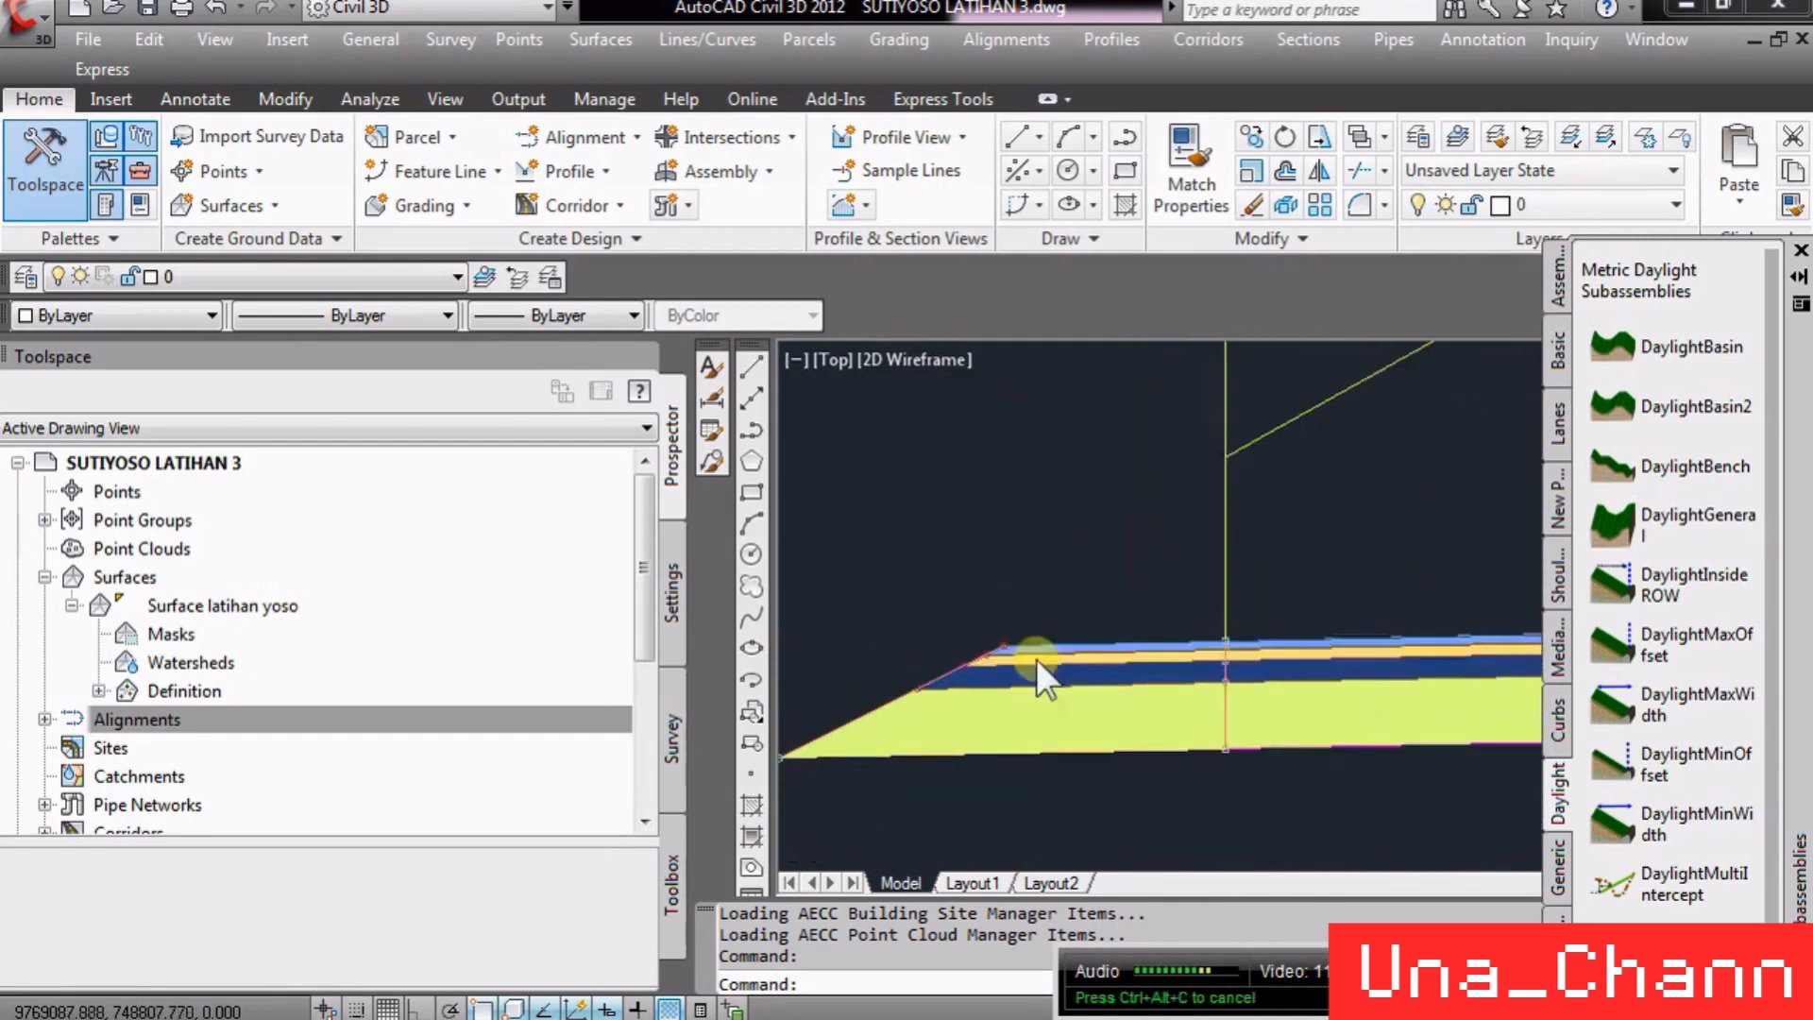
{"action": "scroll", "coordinate": [876, 630], "scroll_direction": "down", "scroll_amount": 6}
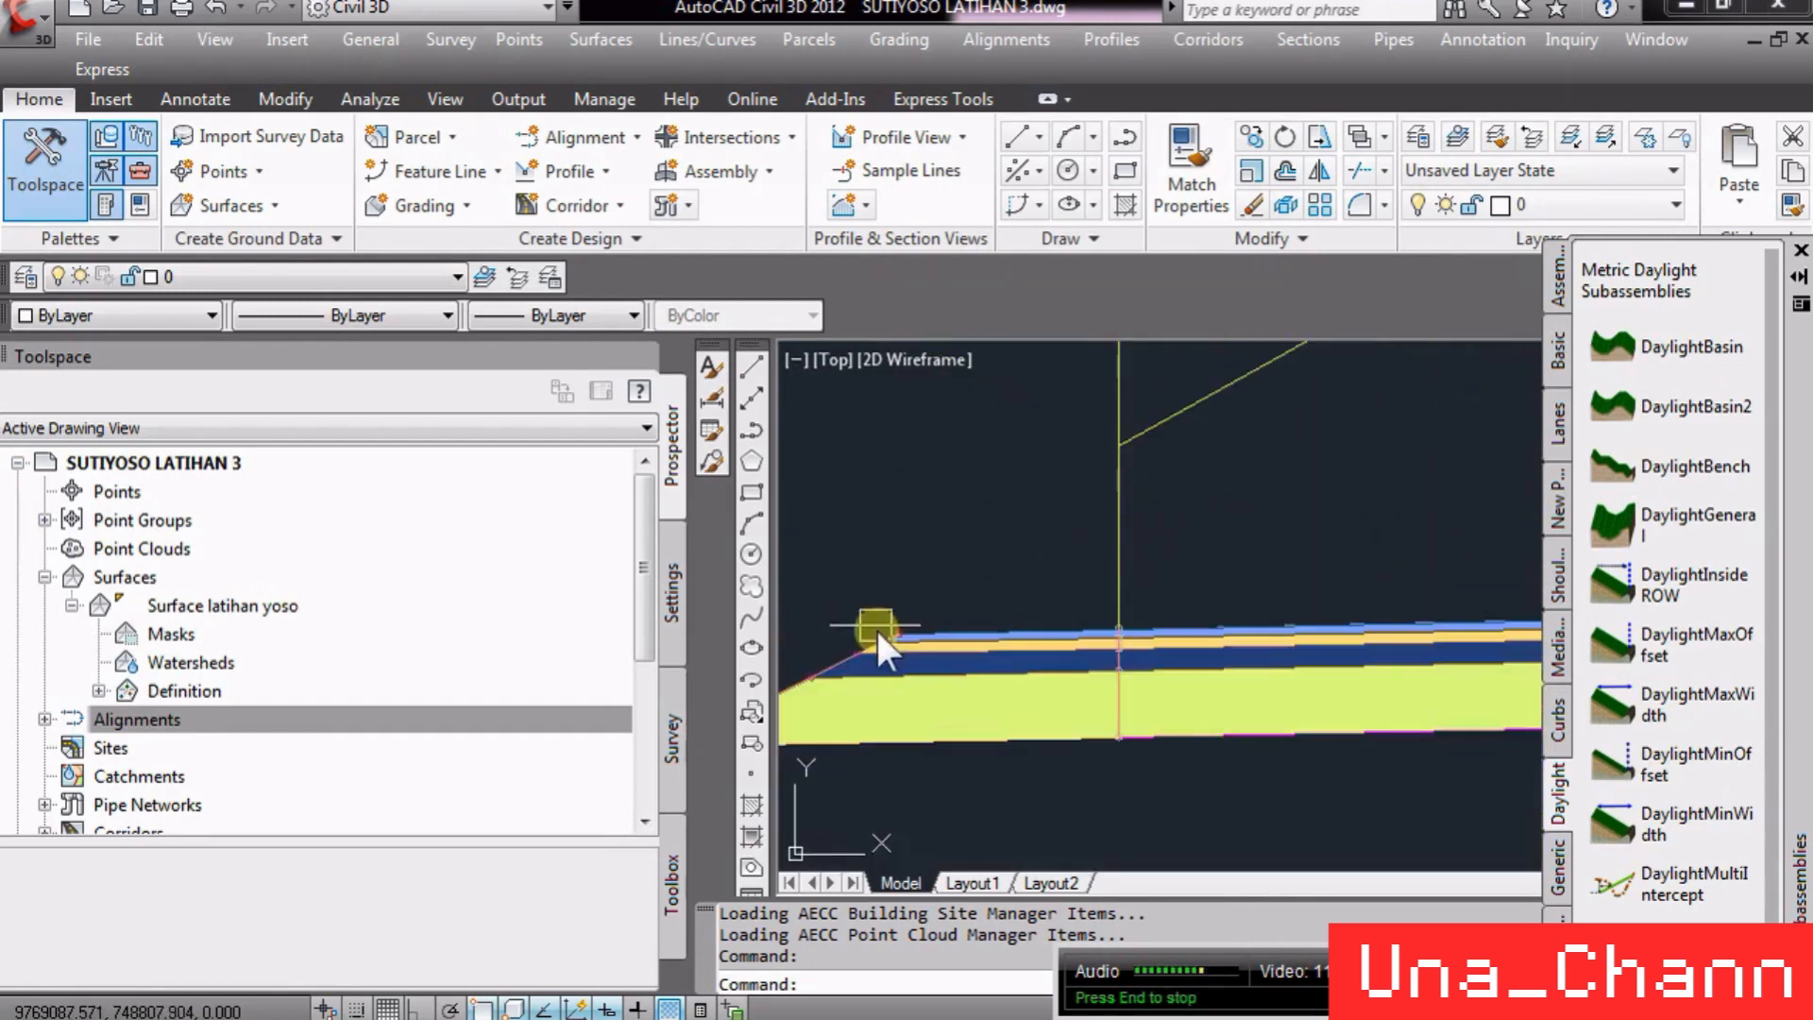
{"action": "scroll", "coordinate": [1136, 626], "scroll_direction": "up", "scroll_amount": 8}
{"action": "scroll", "coordinate": [990, 659], "scroll_direction": "down", "scroll_amount": 5}
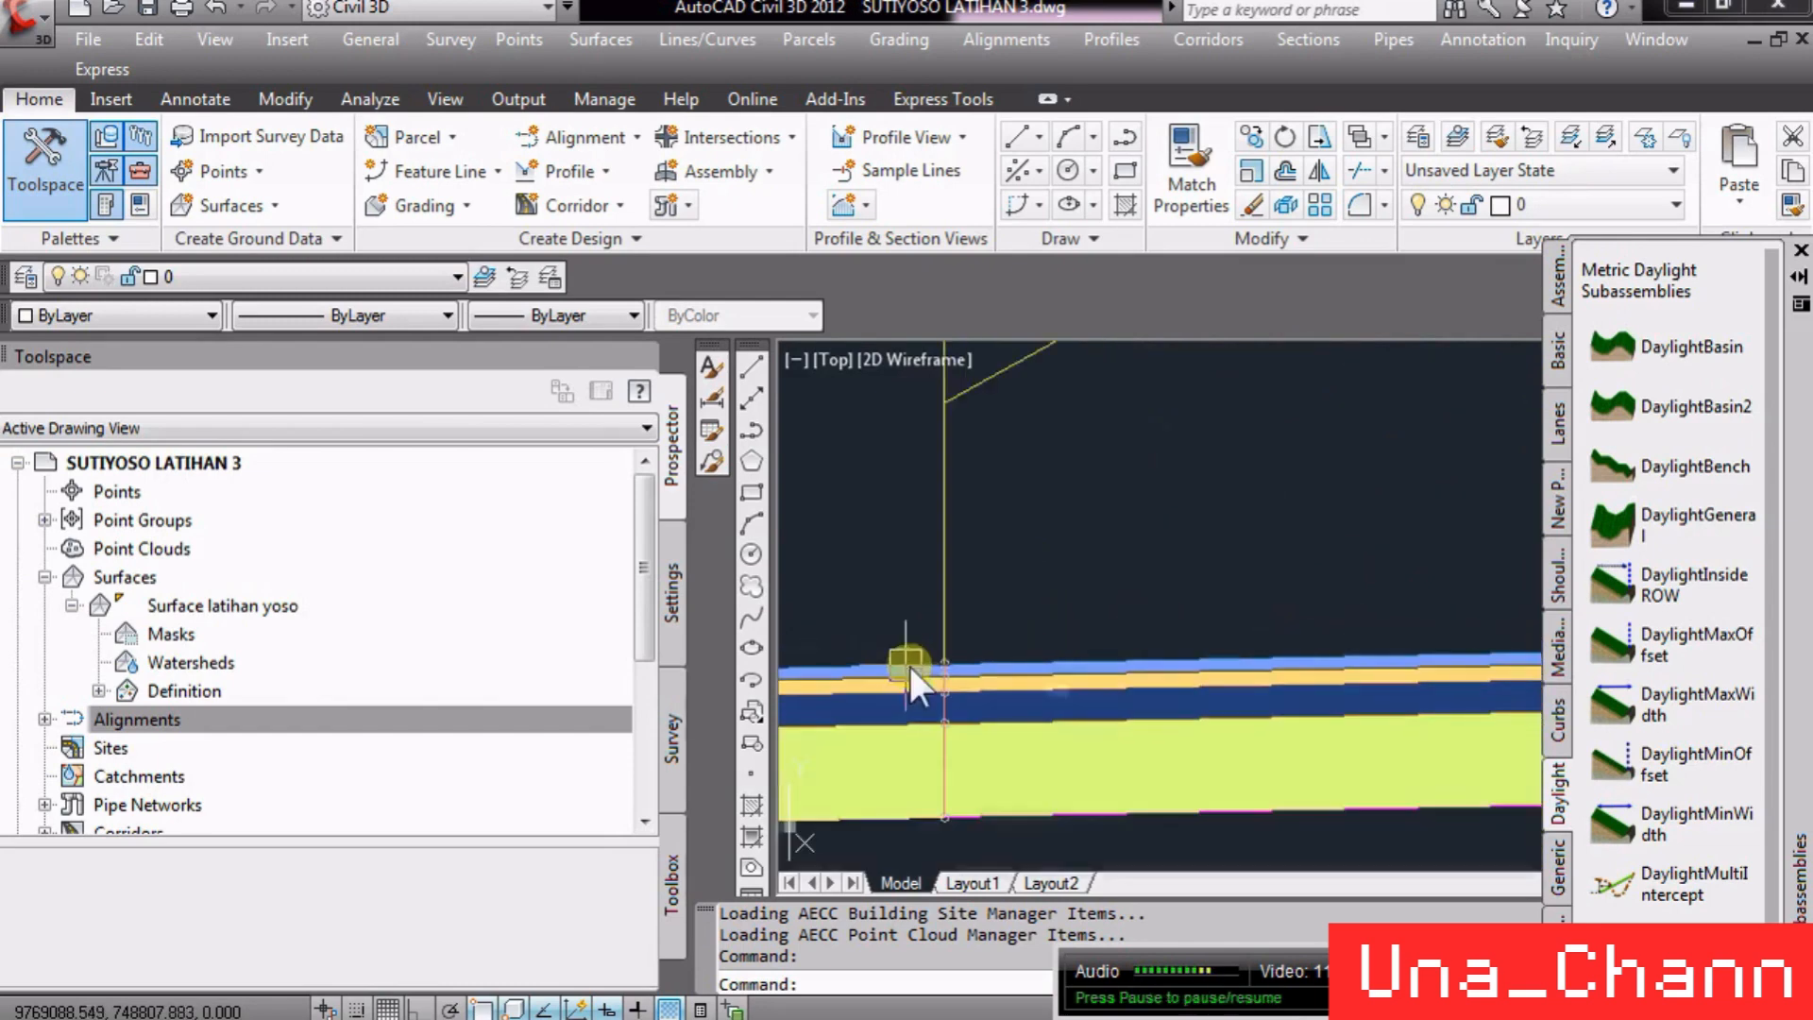
{"action": "scroll", "coordinate": [1080, 708], "scroll_direction": "down", "scroll_amount": 2}
{"action": "scroll", "coordinate": [1079, 708], "scroll_direction": "up", "scroll_amount": 3}
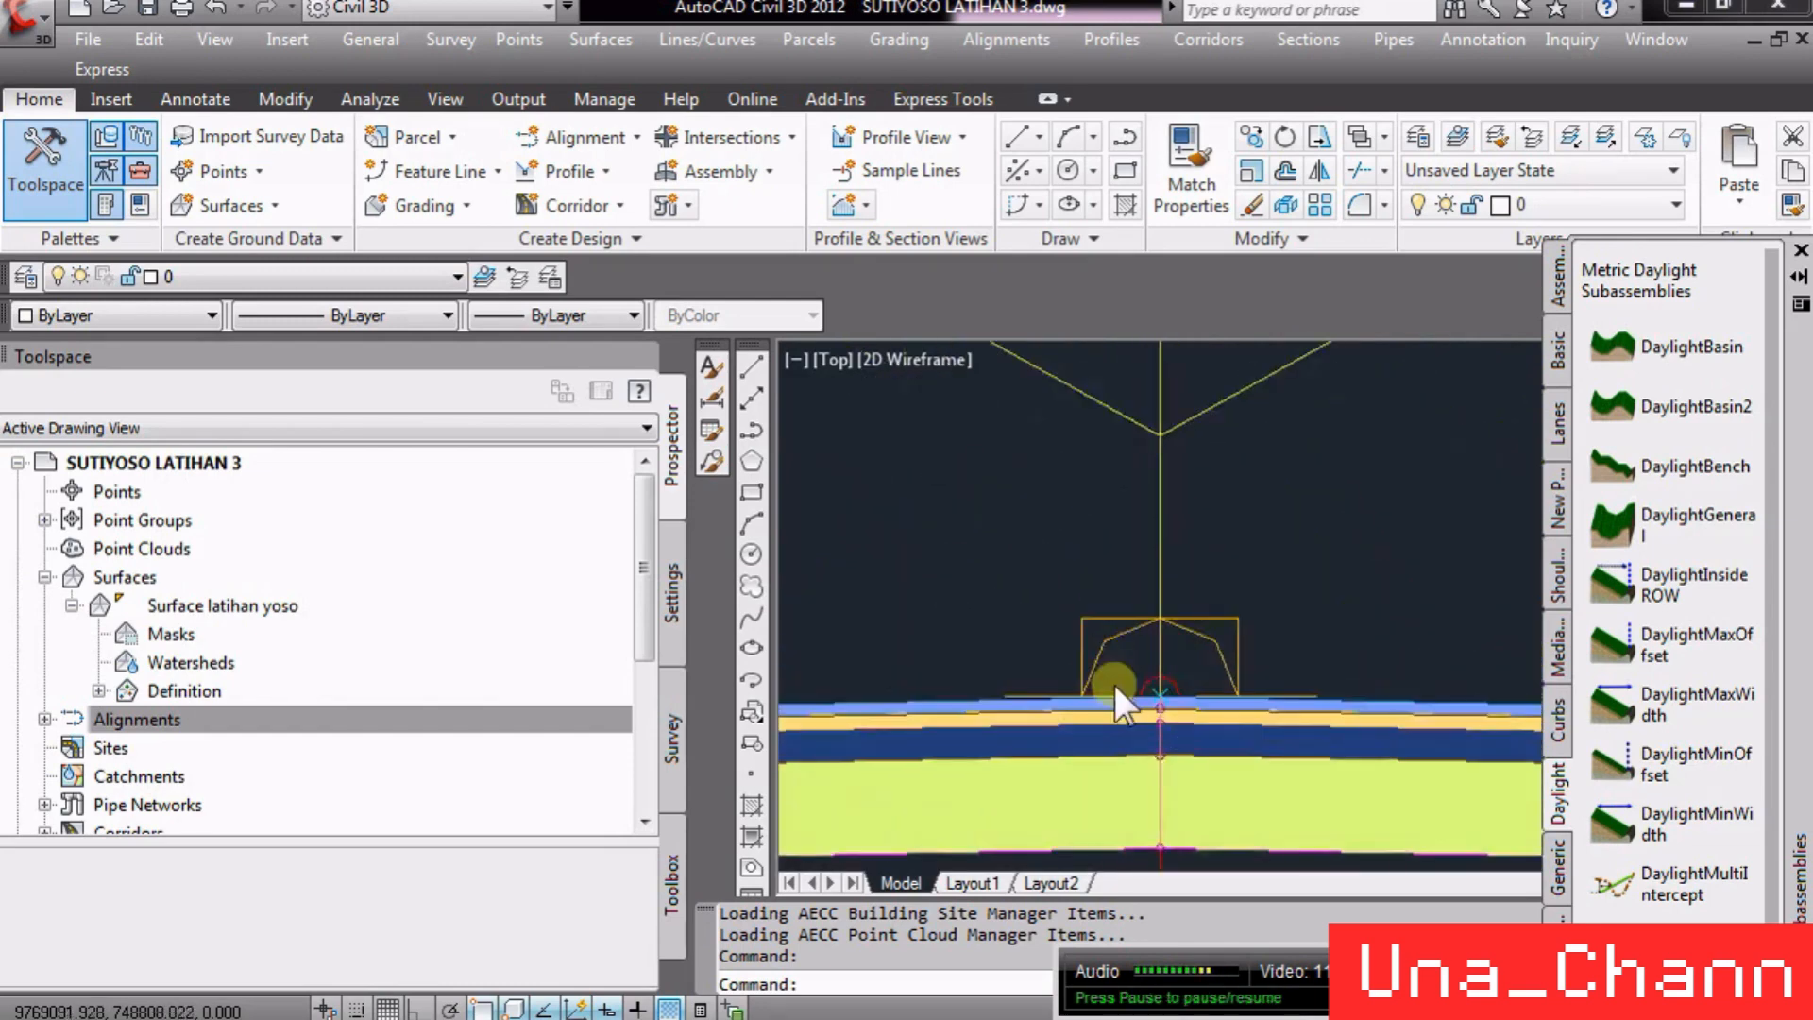
{"action": "scroll", "coordinate": [1095, 690], "scroll_direction": "down", "scroll_amount": 2}
{"action": "scroll", "coordinate": [853, 668], "scroll_direction": "up", "scroll_amount": 3}
{"action": "scroll", "coordinate": [1347, 688], "scroll_direction": "up", "scroll_amount": 3}
{"action": "scroll", "coordinate": [1345, 680], "scroll_direction": "up", "scroll_amount": 7}
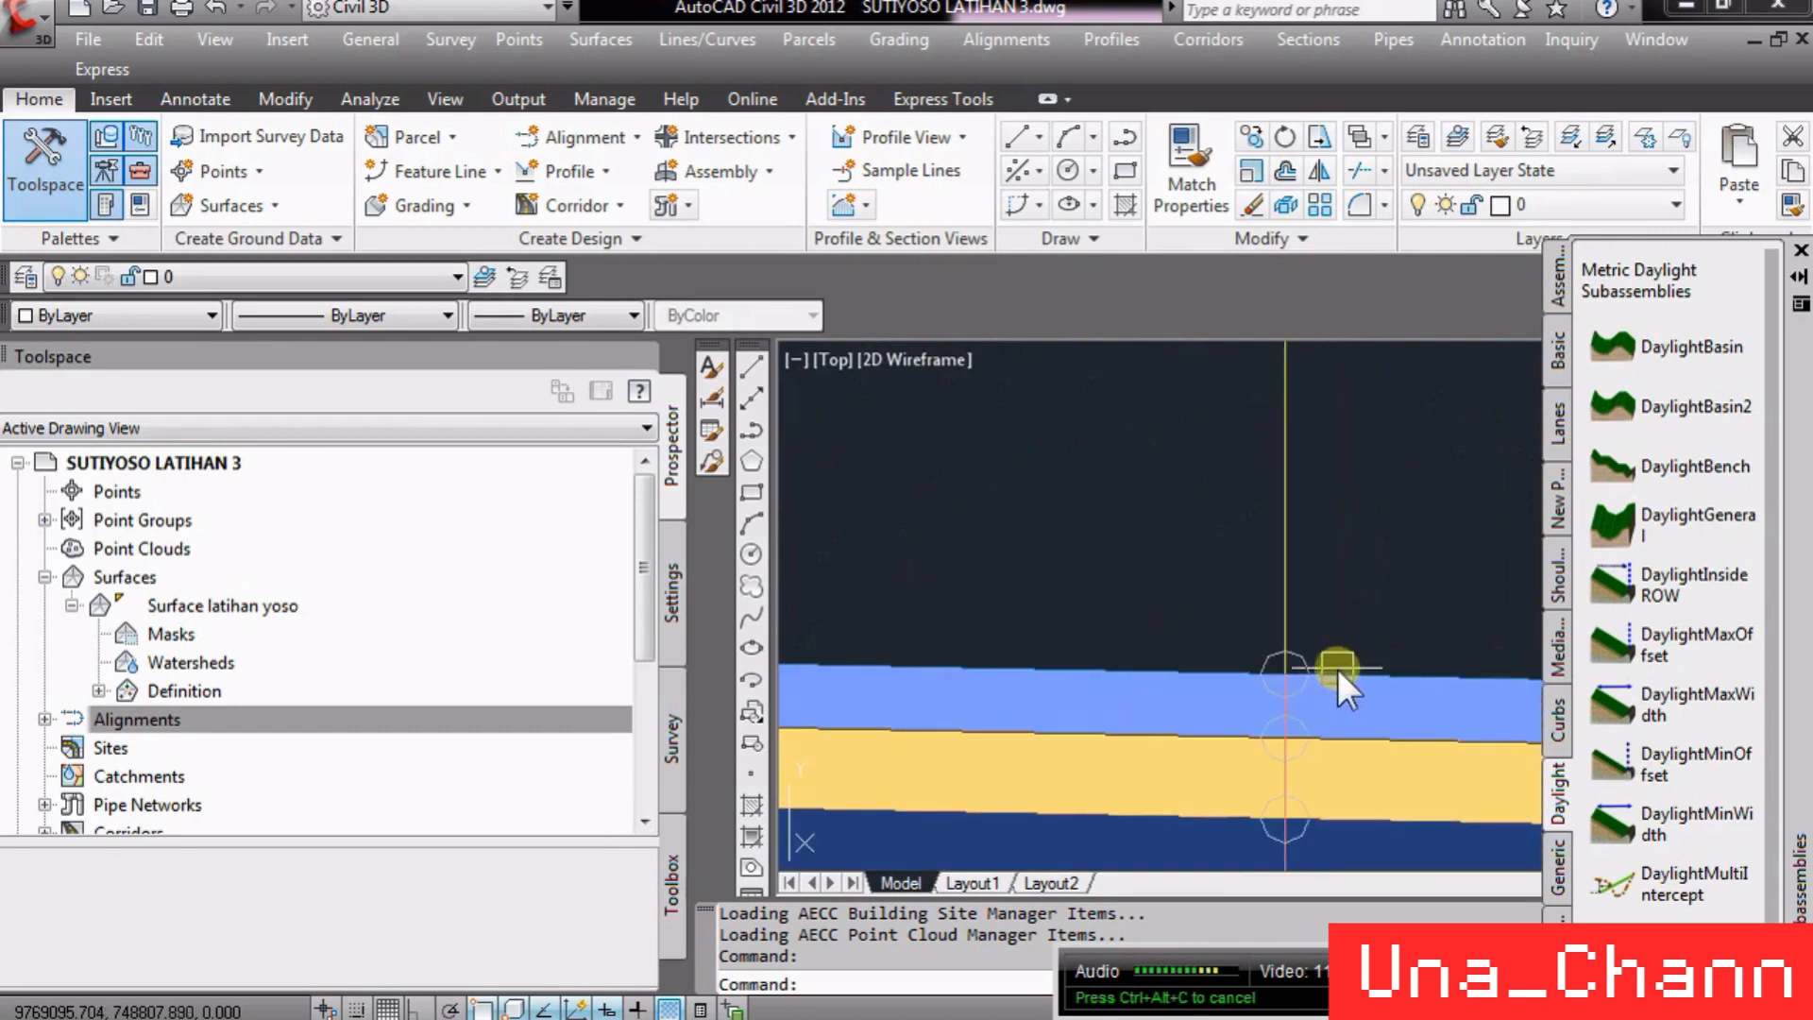
{"action": "scroll", "coordinate": [997, 644], "scroll_direction": "down", "scroll_amount": 2}
{"action": "scroll", "coordinate": [867, 604], "scroll_direction": "down", "scroll_amount": 3}
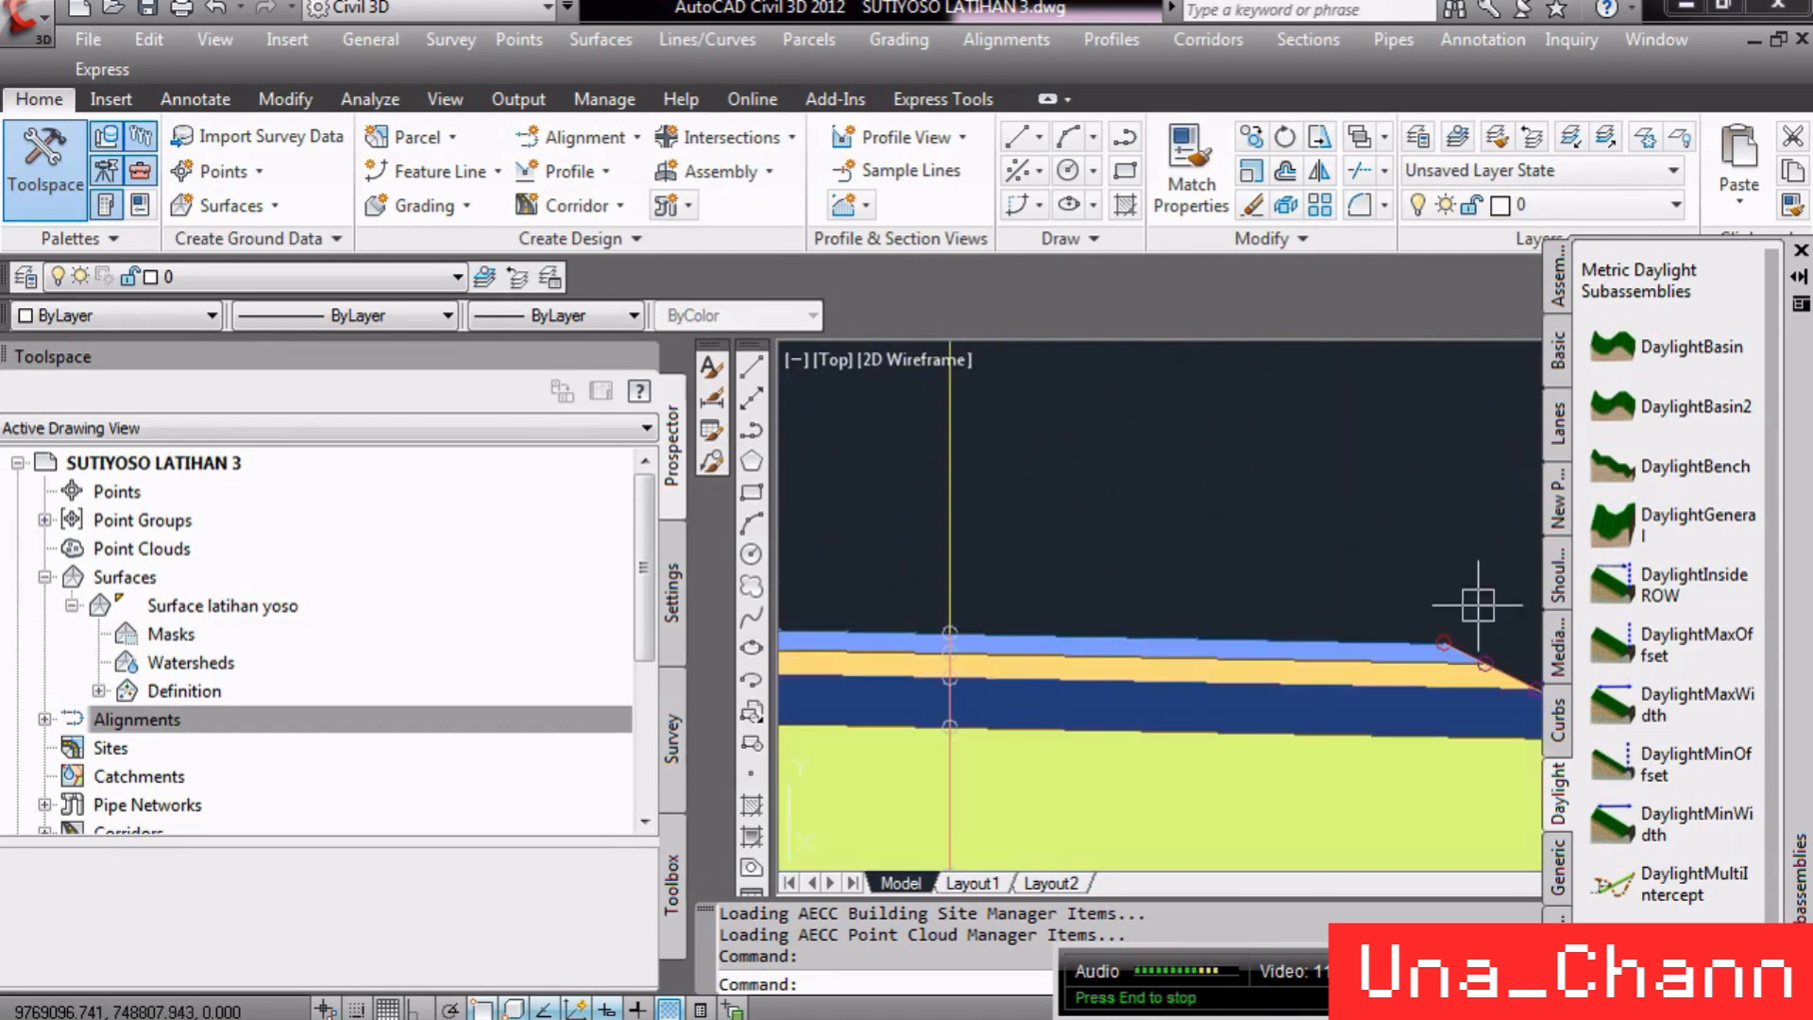
{"action": "scroll", "coordinate": [1403, 650], "scroll_direction": "up", "scroll_amount": 5}
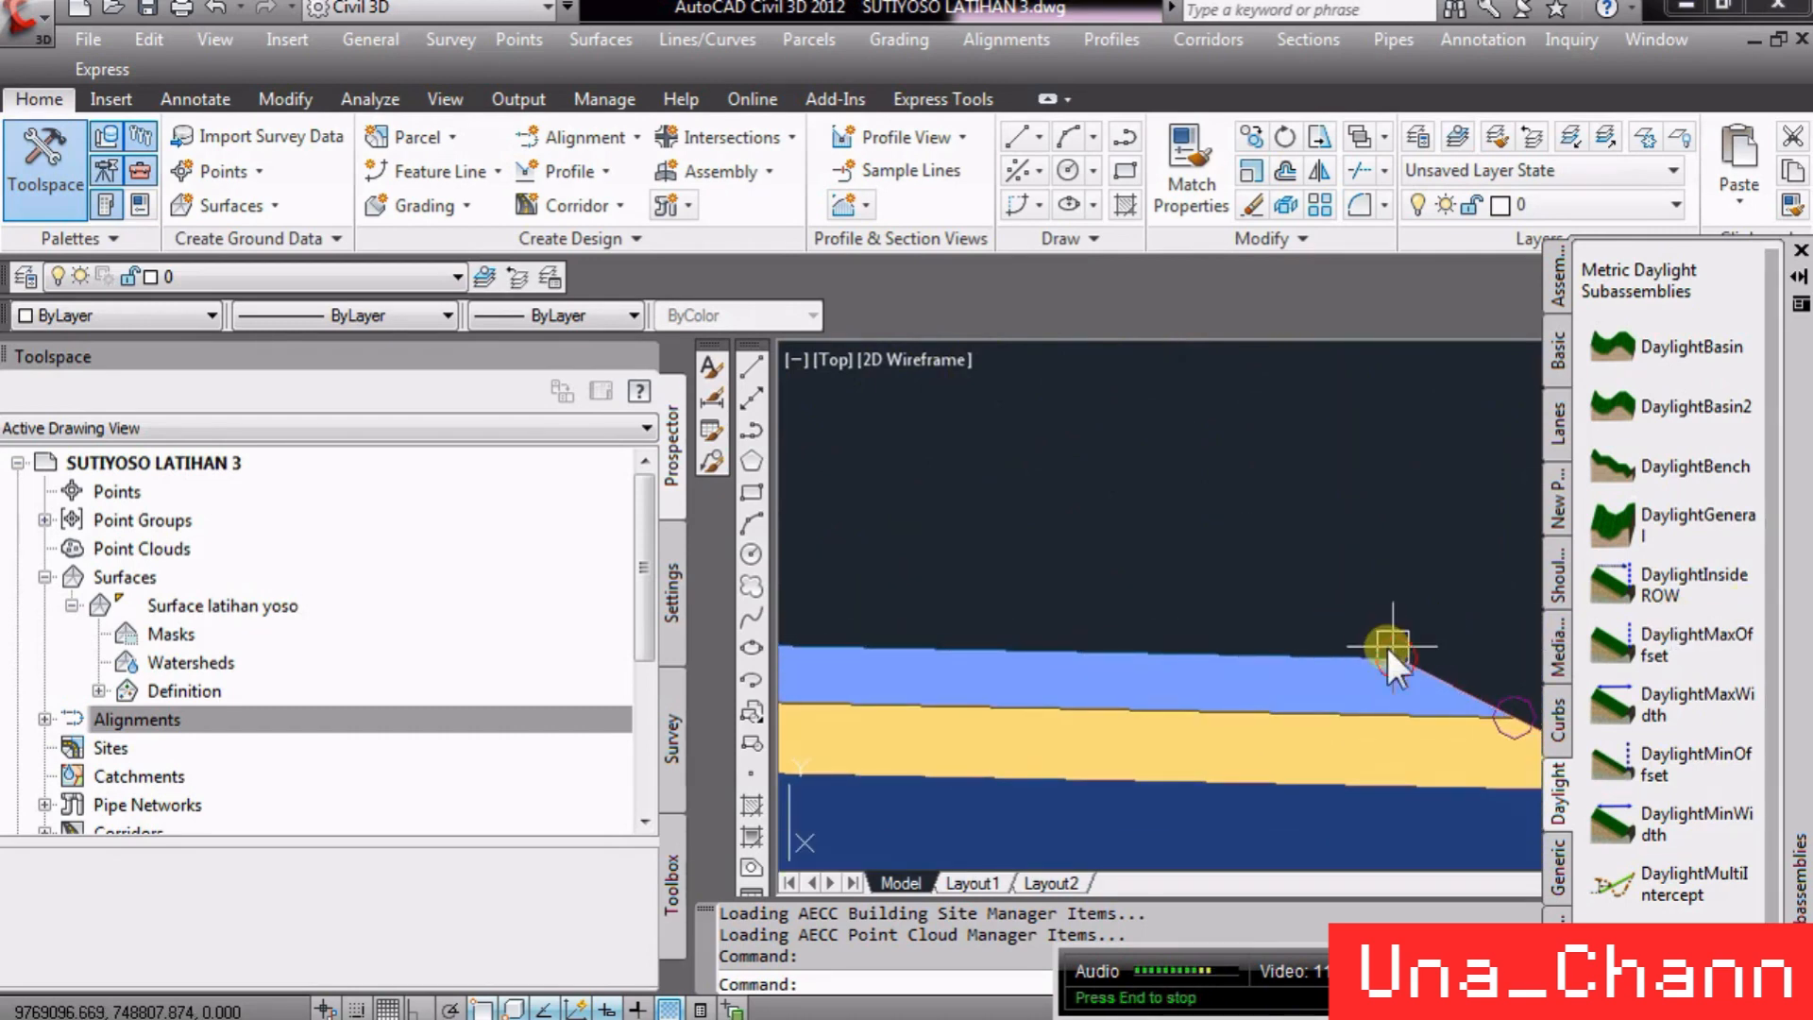
{"action": "scroll", "coordinate": [1427, 643], "scroll_direction": "down", "scroll_amount": 5}
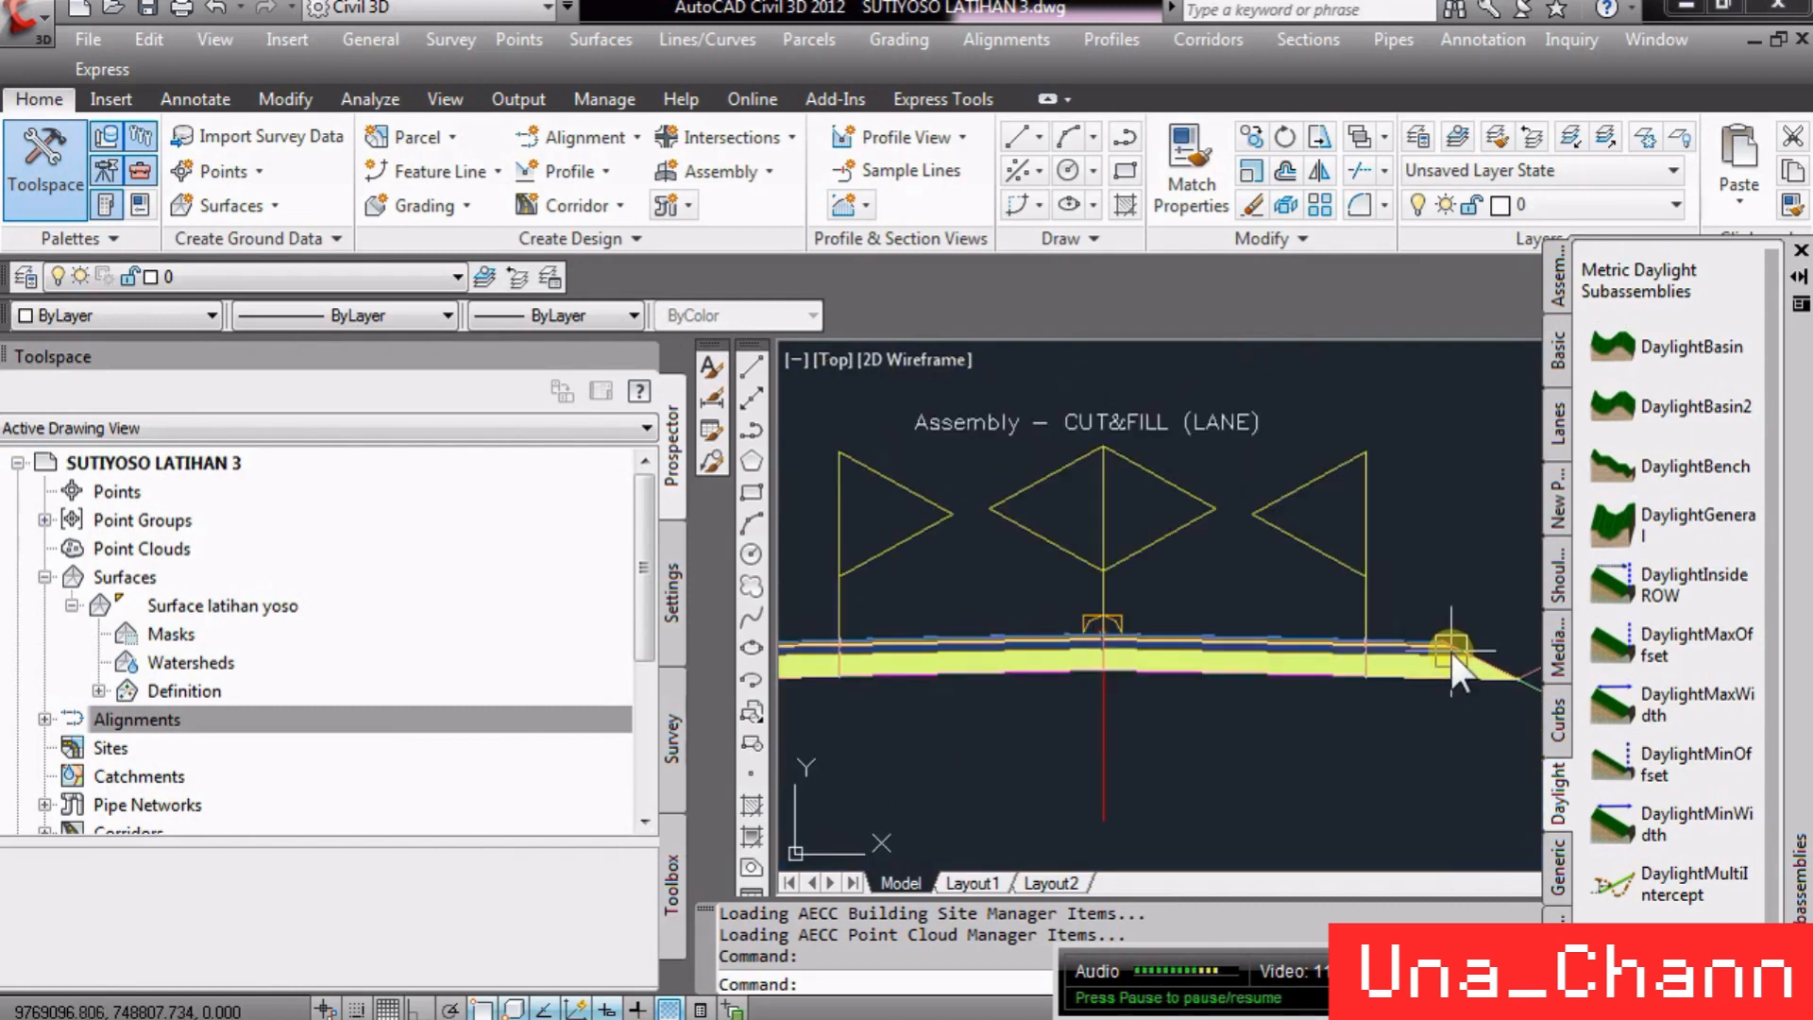
{"action": "mouse_move", "coordinate": [1451, 653]}
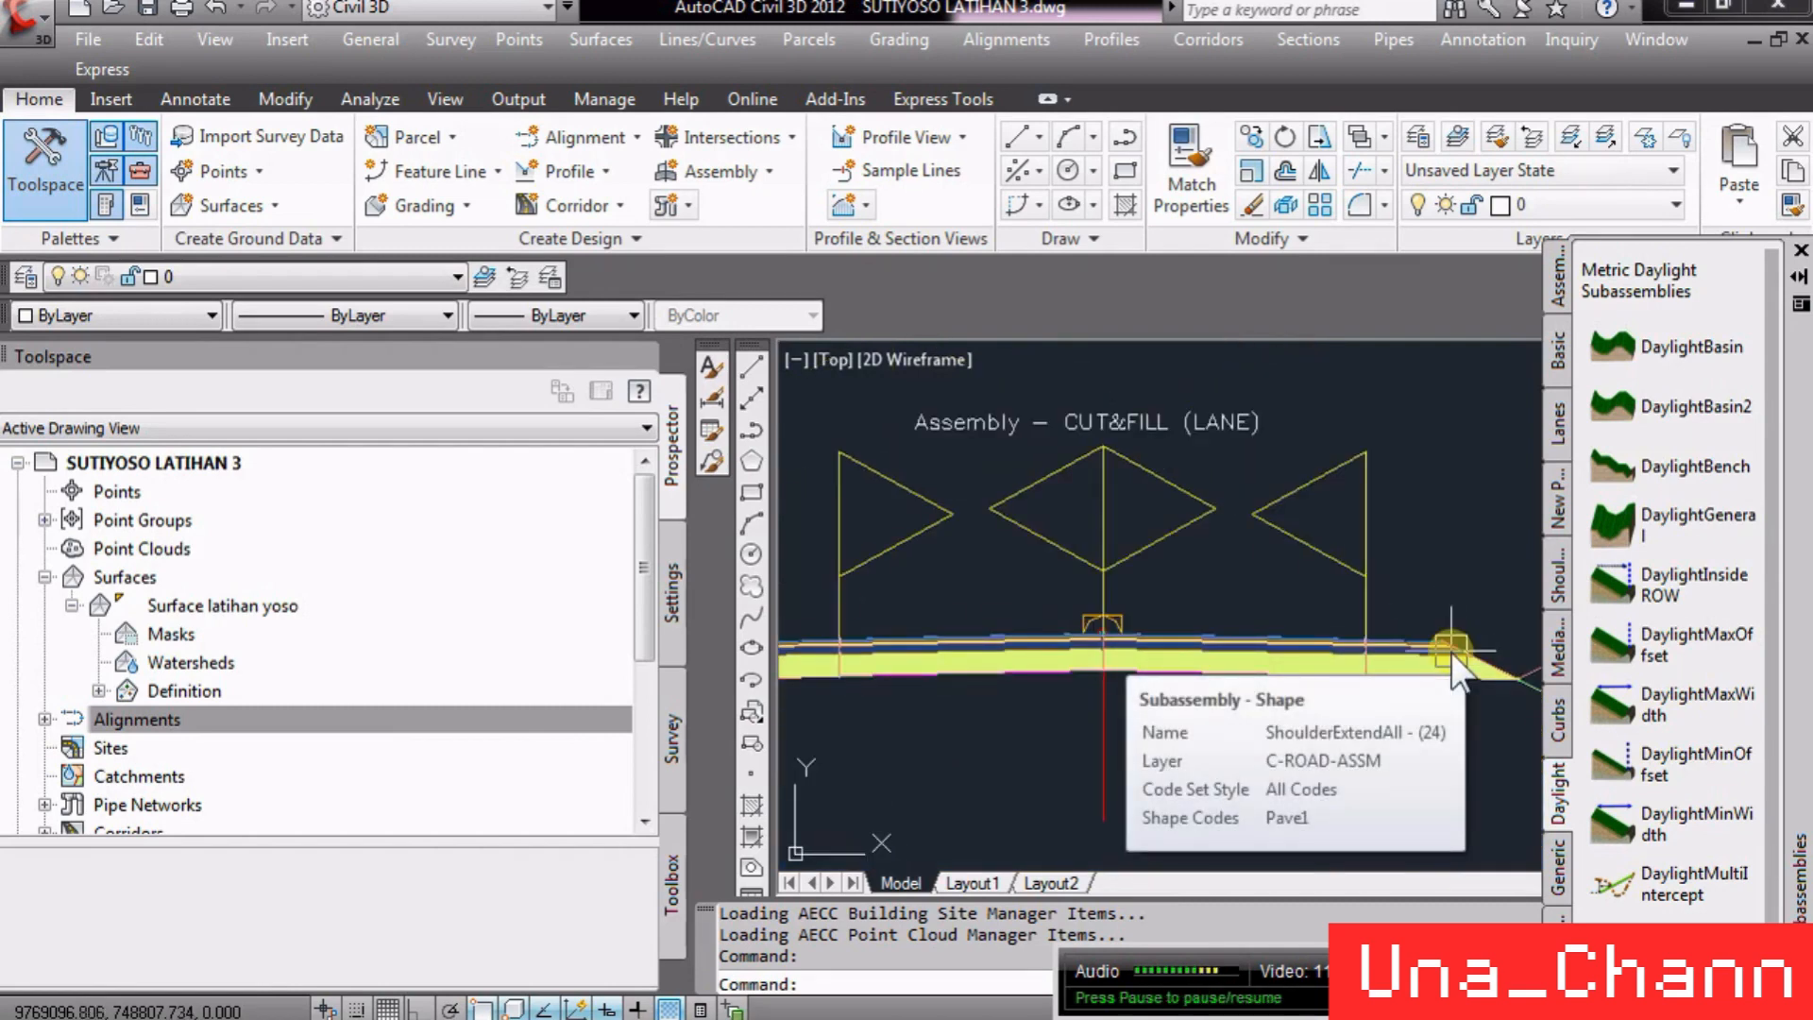
{"action": "scroll", "coordinate": [1453, 655], "scroll_direction": "up", "scroll_amount": 5}
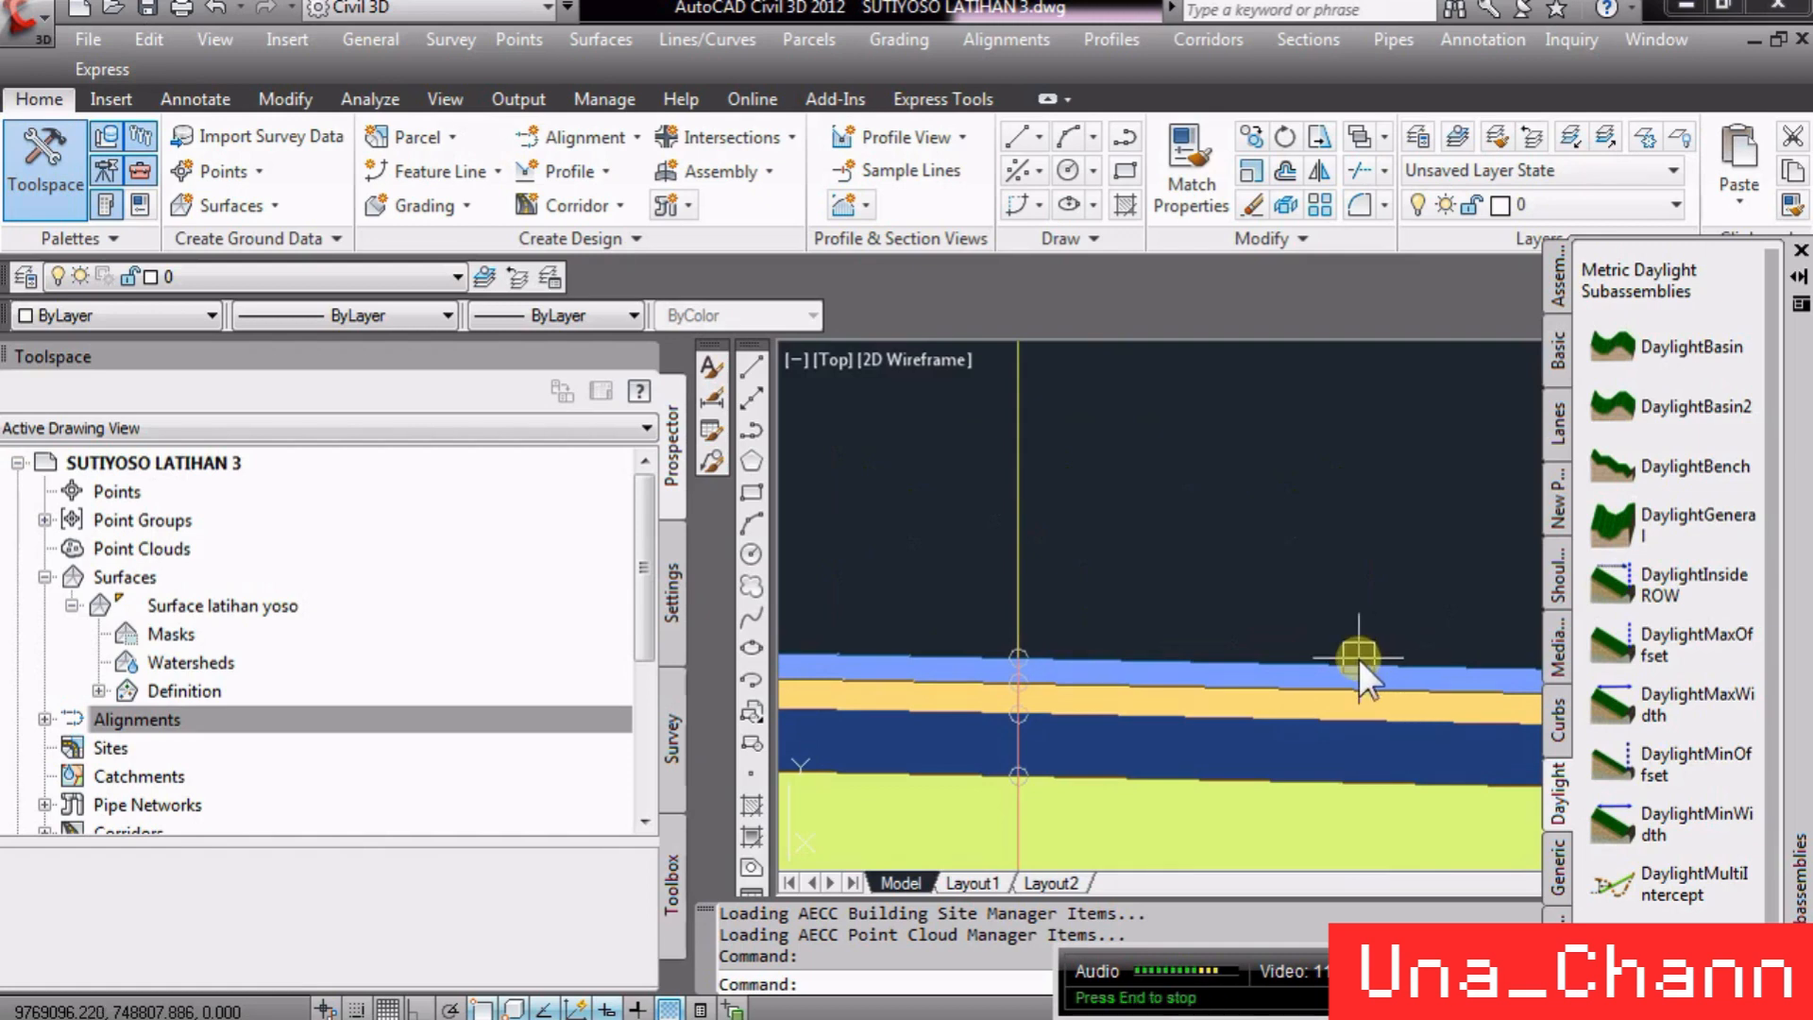
{"action": "scroll", "coordinate": [1215, 666], "scroll_direction": "down", "scroll_amount": 5}
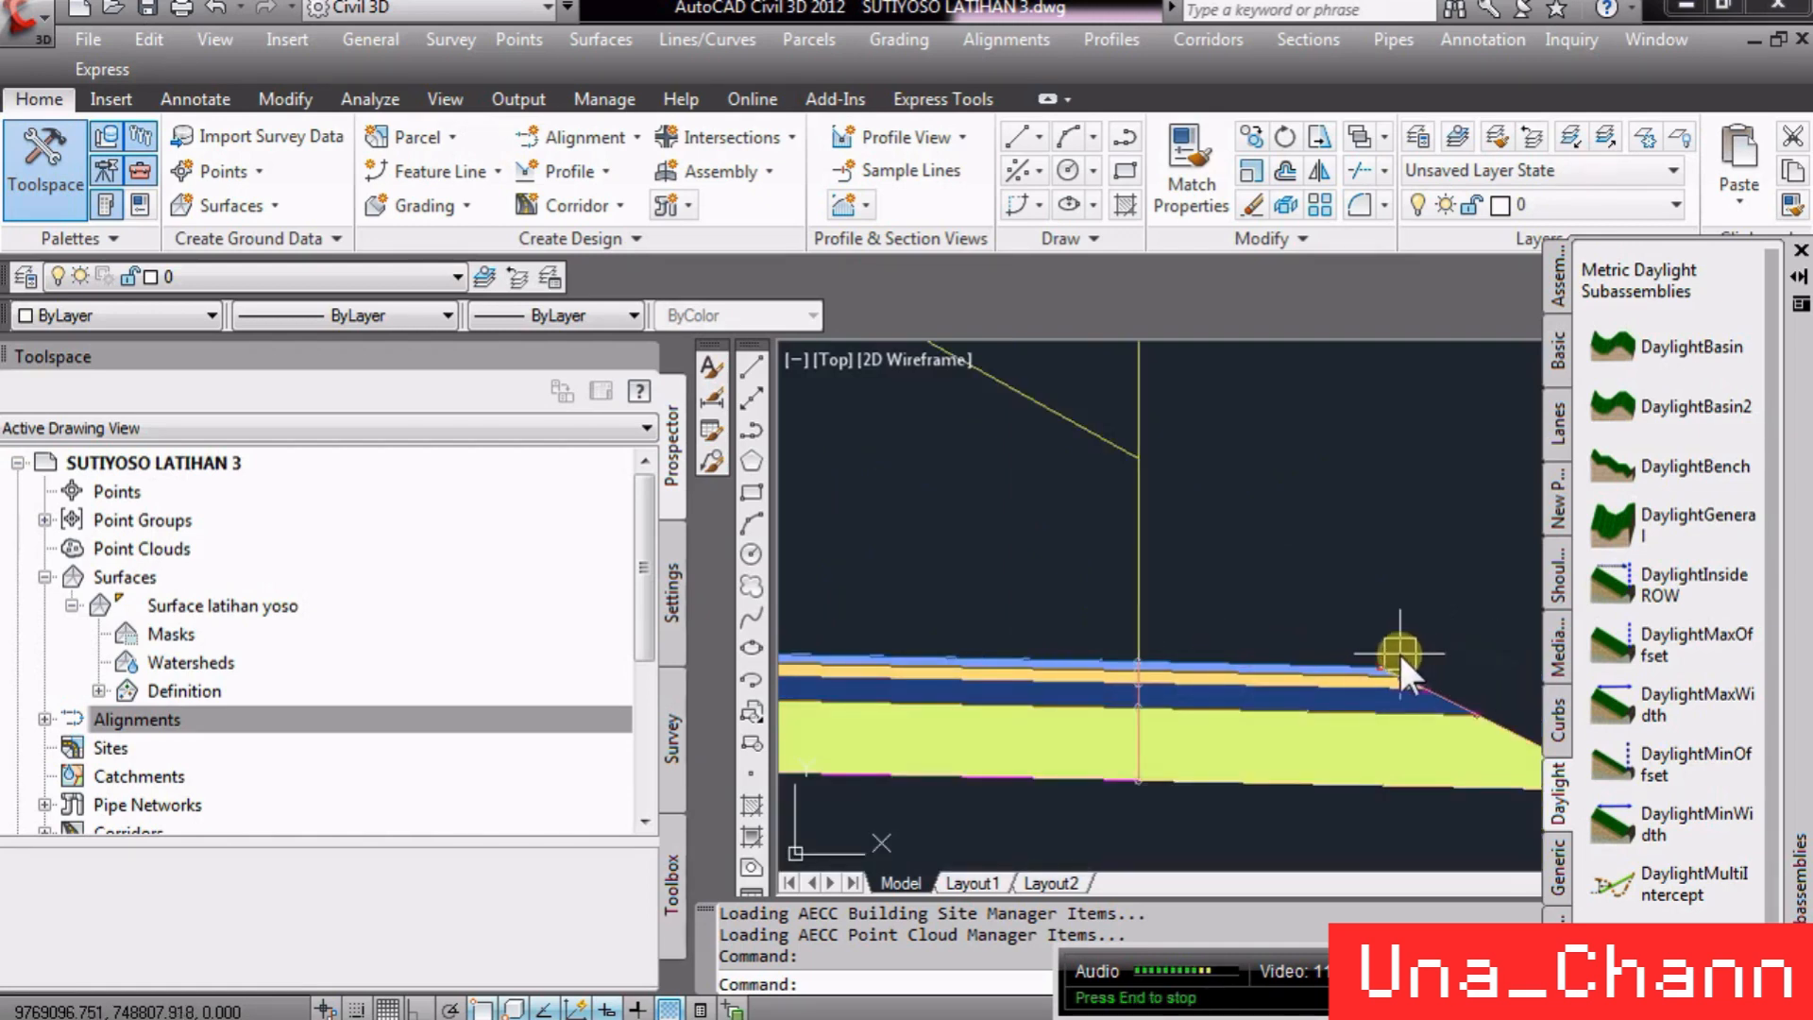
{"action": "scroll", "coordinate": [1299, 648], "scroll_direction": "down", "scroll_amount": 2}
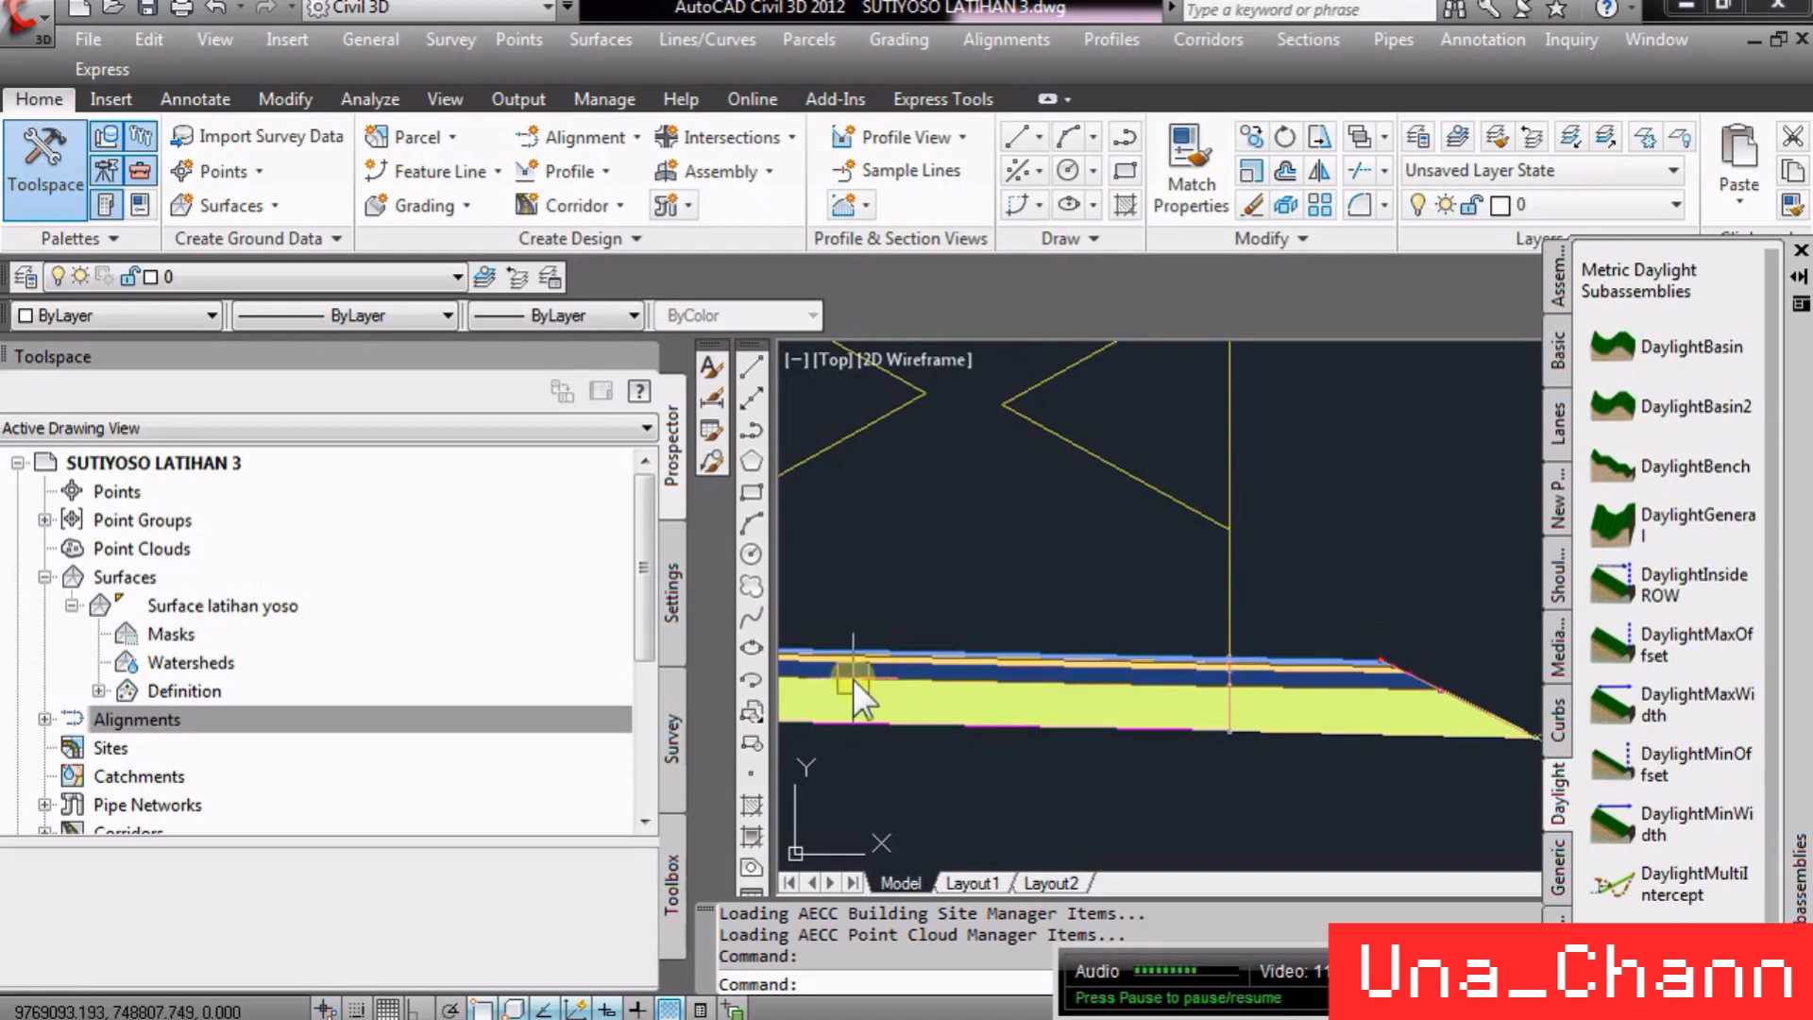
{"action": "scroll", "coordinate": [1632, 656], "scroll_direction": "down", "scroll_amount": 5}
{"action": "scroll", "coordinate": [1092, 684], "scroll_direction": "up", "scroll_amount": 2}
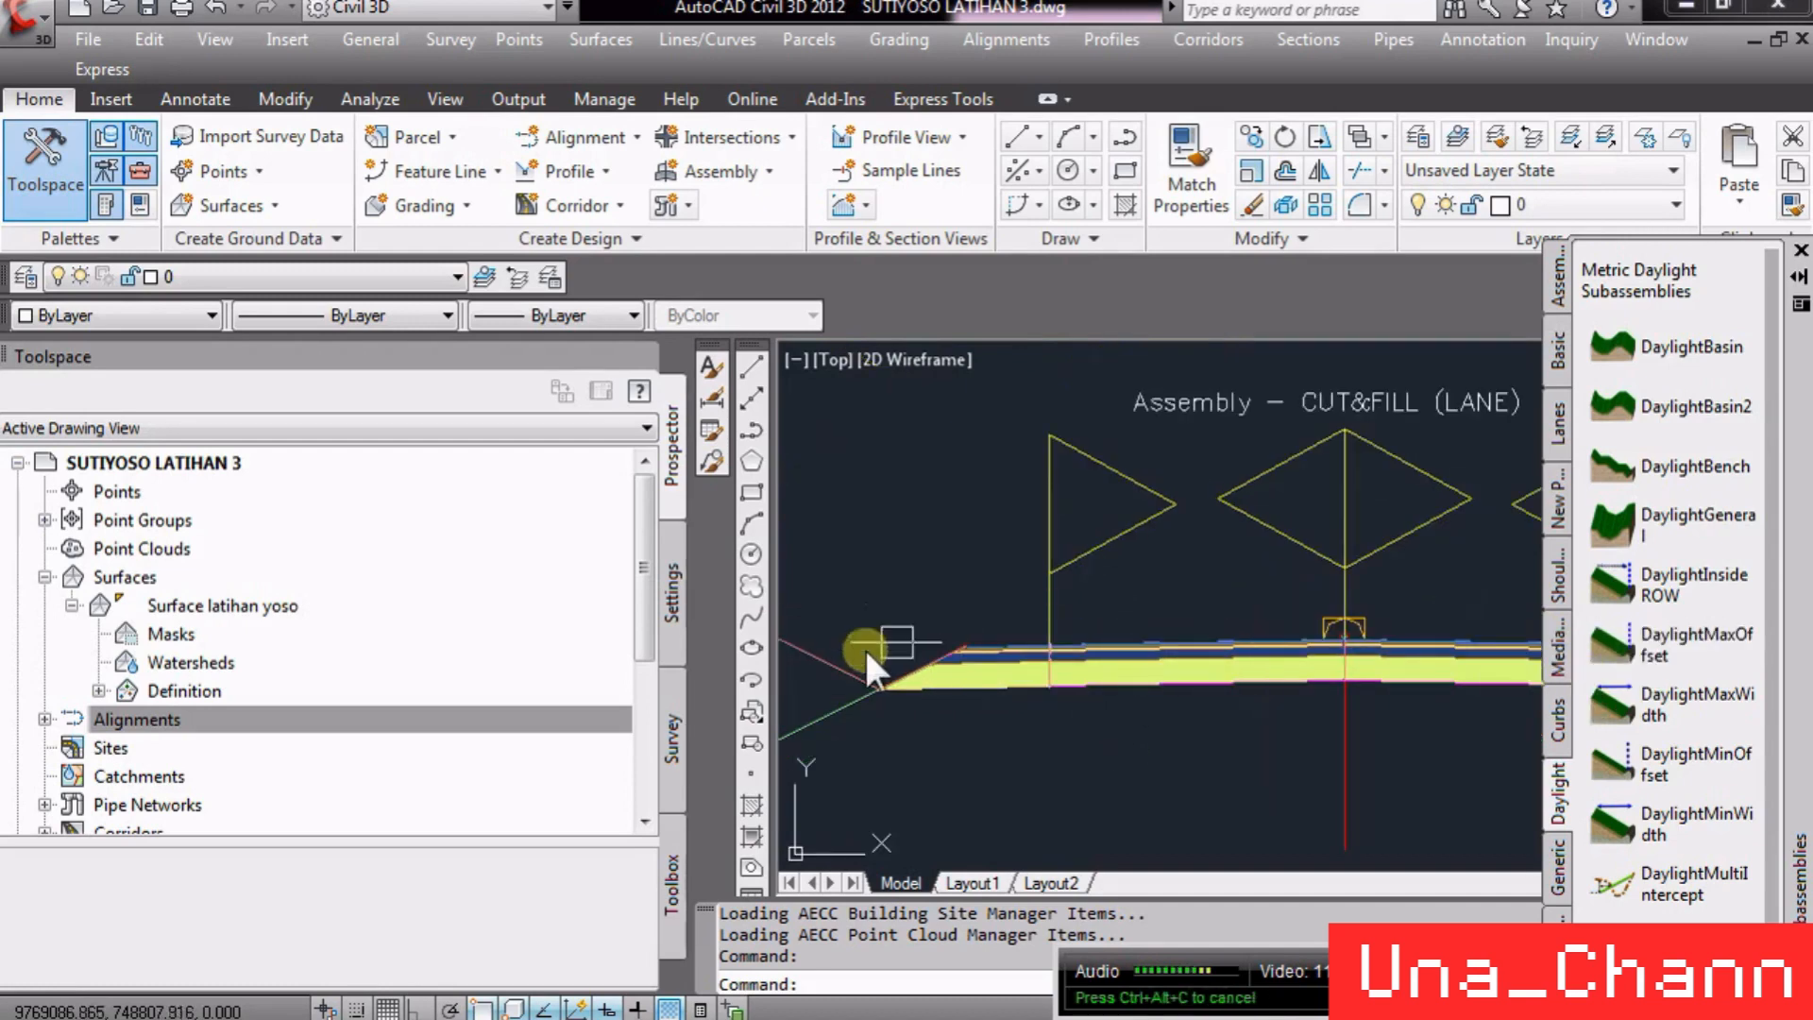
- Open the DaylightGeneral subassembly's properties and examine its link and point codes, then cancel the dialog
{"action": "scroll", "coordinate": [886, 654], "scroll_direction": "down", "scroll_amount": 2}
{"action": "scroll", "coordinate": [946, 723], "scroll_direction": "up", "scroll_amount": 3}
{"action": "scroll", "coordinate": [1172, 665], "scroll_direction": "down", "scroll_amount": 4}
{"action": "left_click", "coordinate": [1191, 640]}
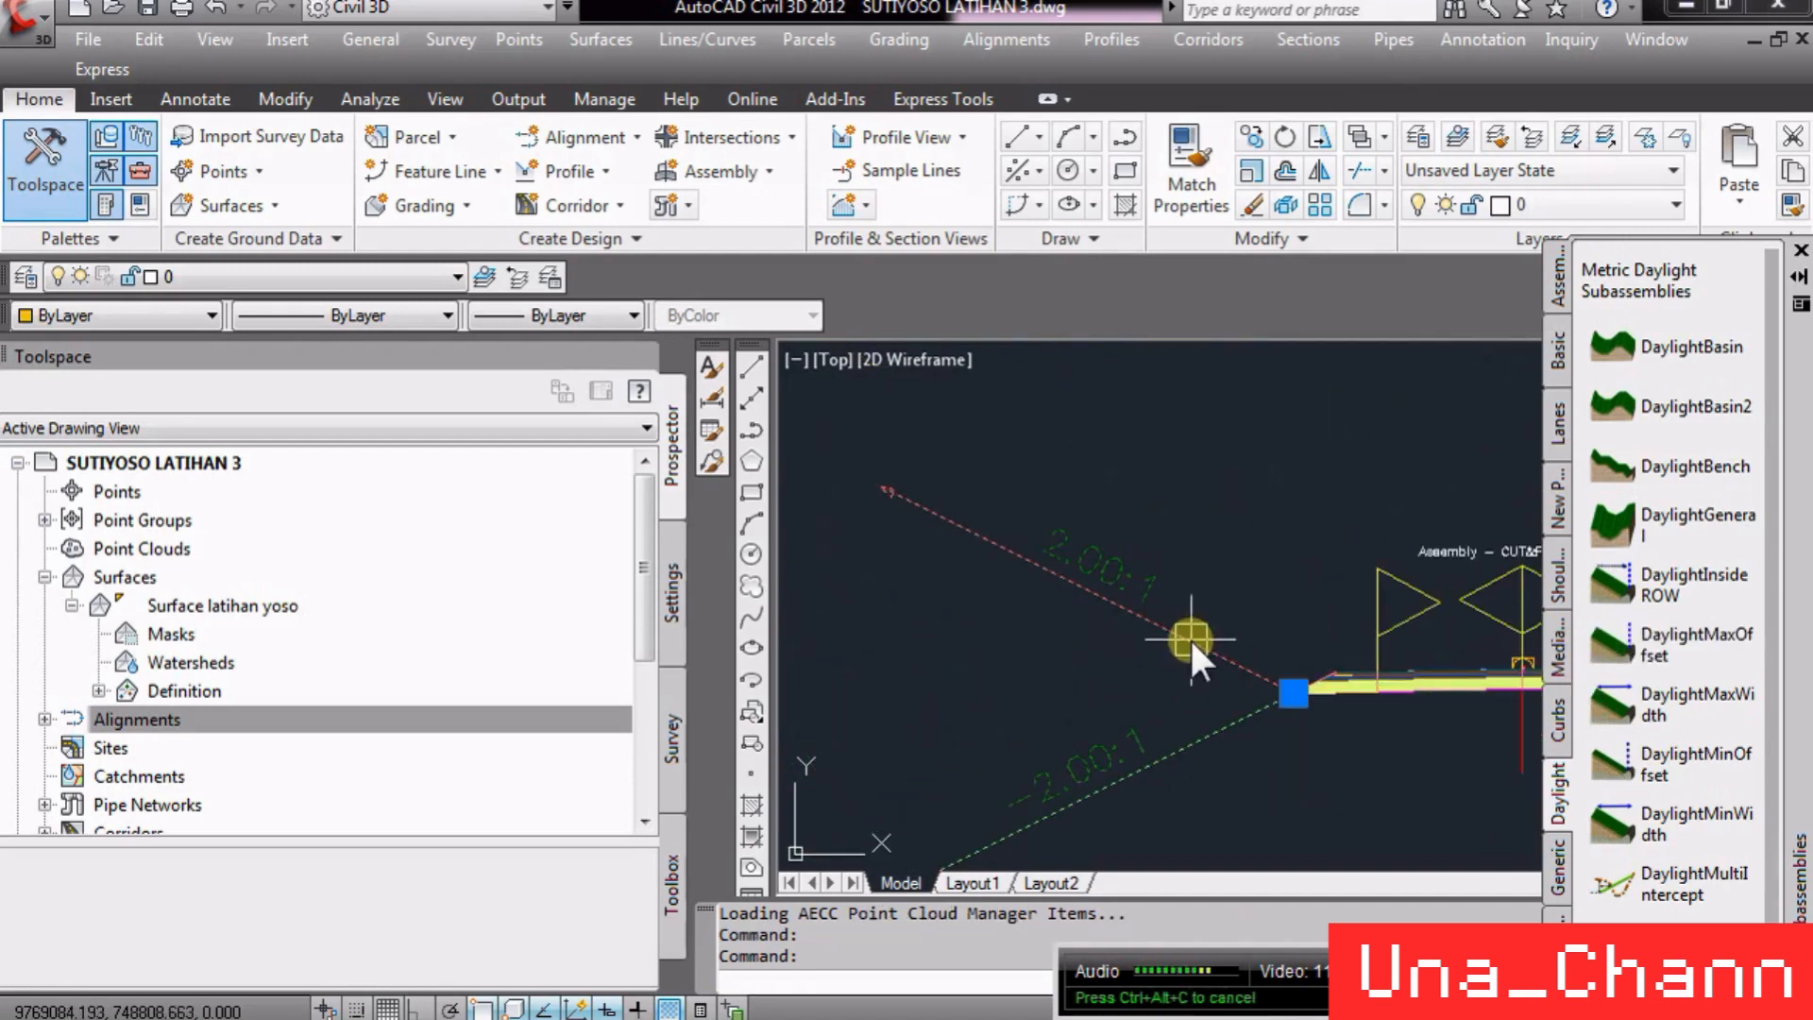
{"action": "right_click", "coordinate": [1203, 667]}
{"action": "left_click", "coordinate": [1368, 395]}
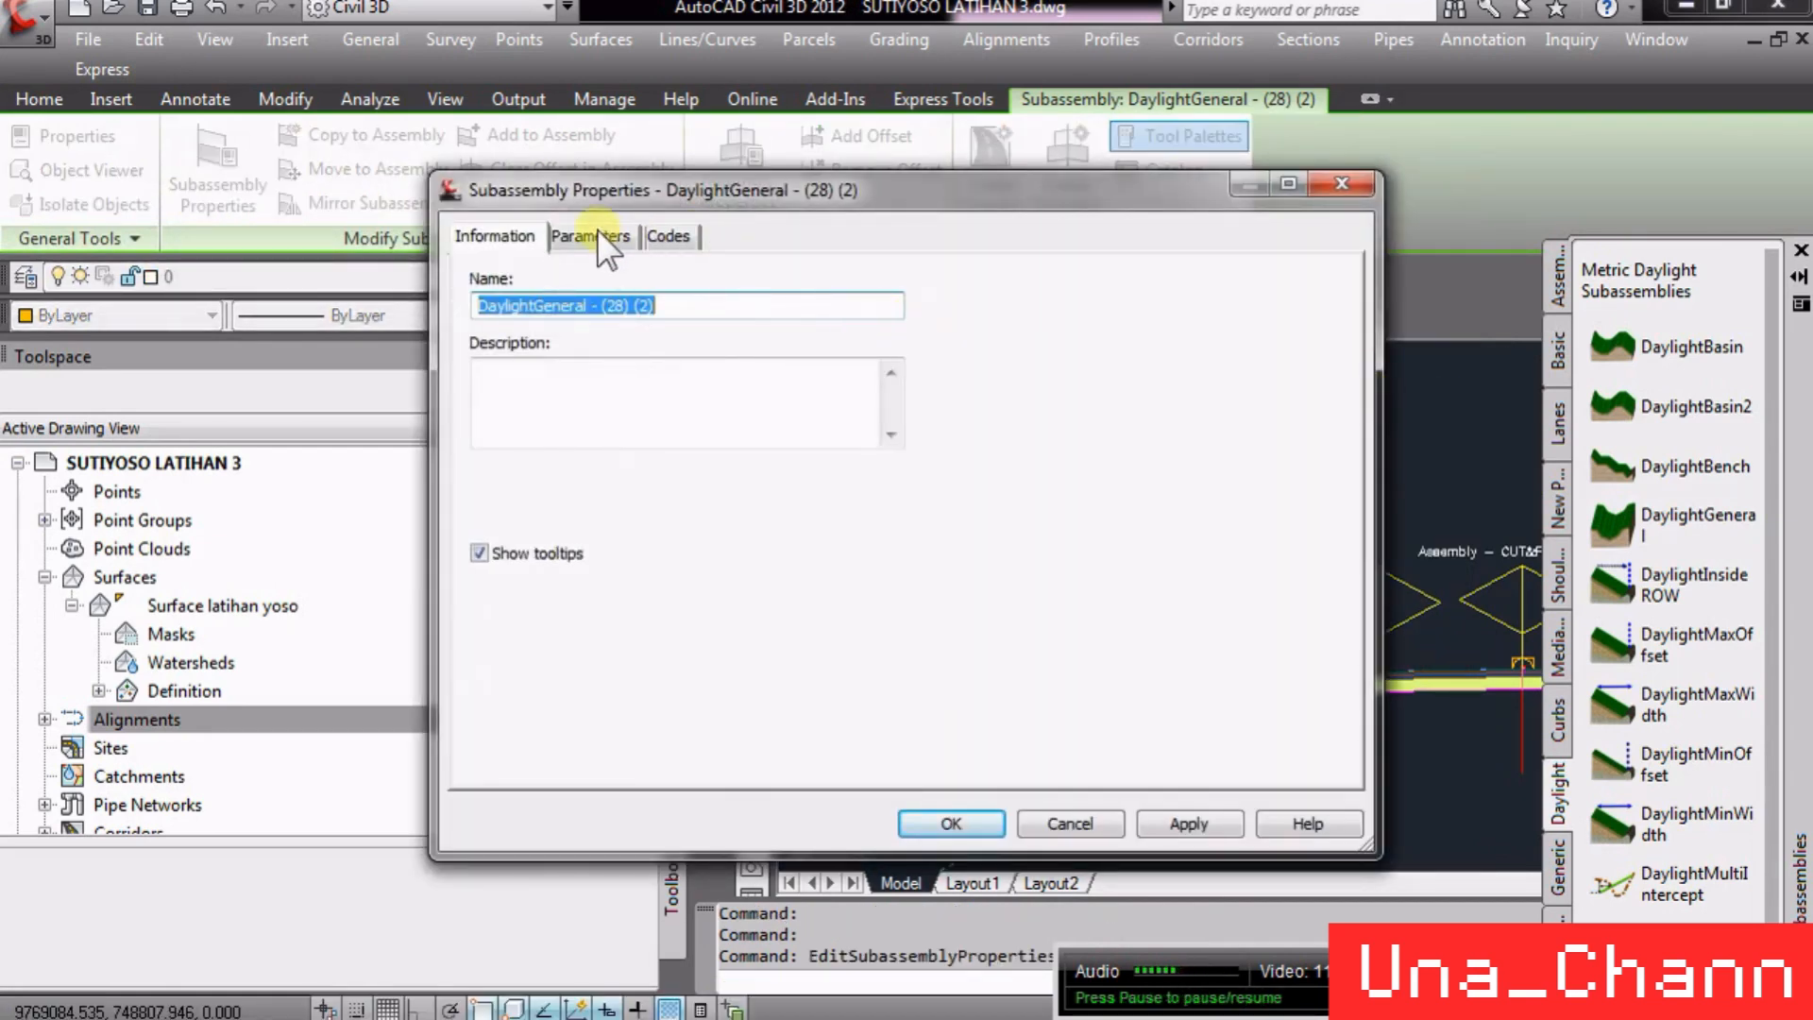
{"action": "left_click", "coordinate": [670, 235]}
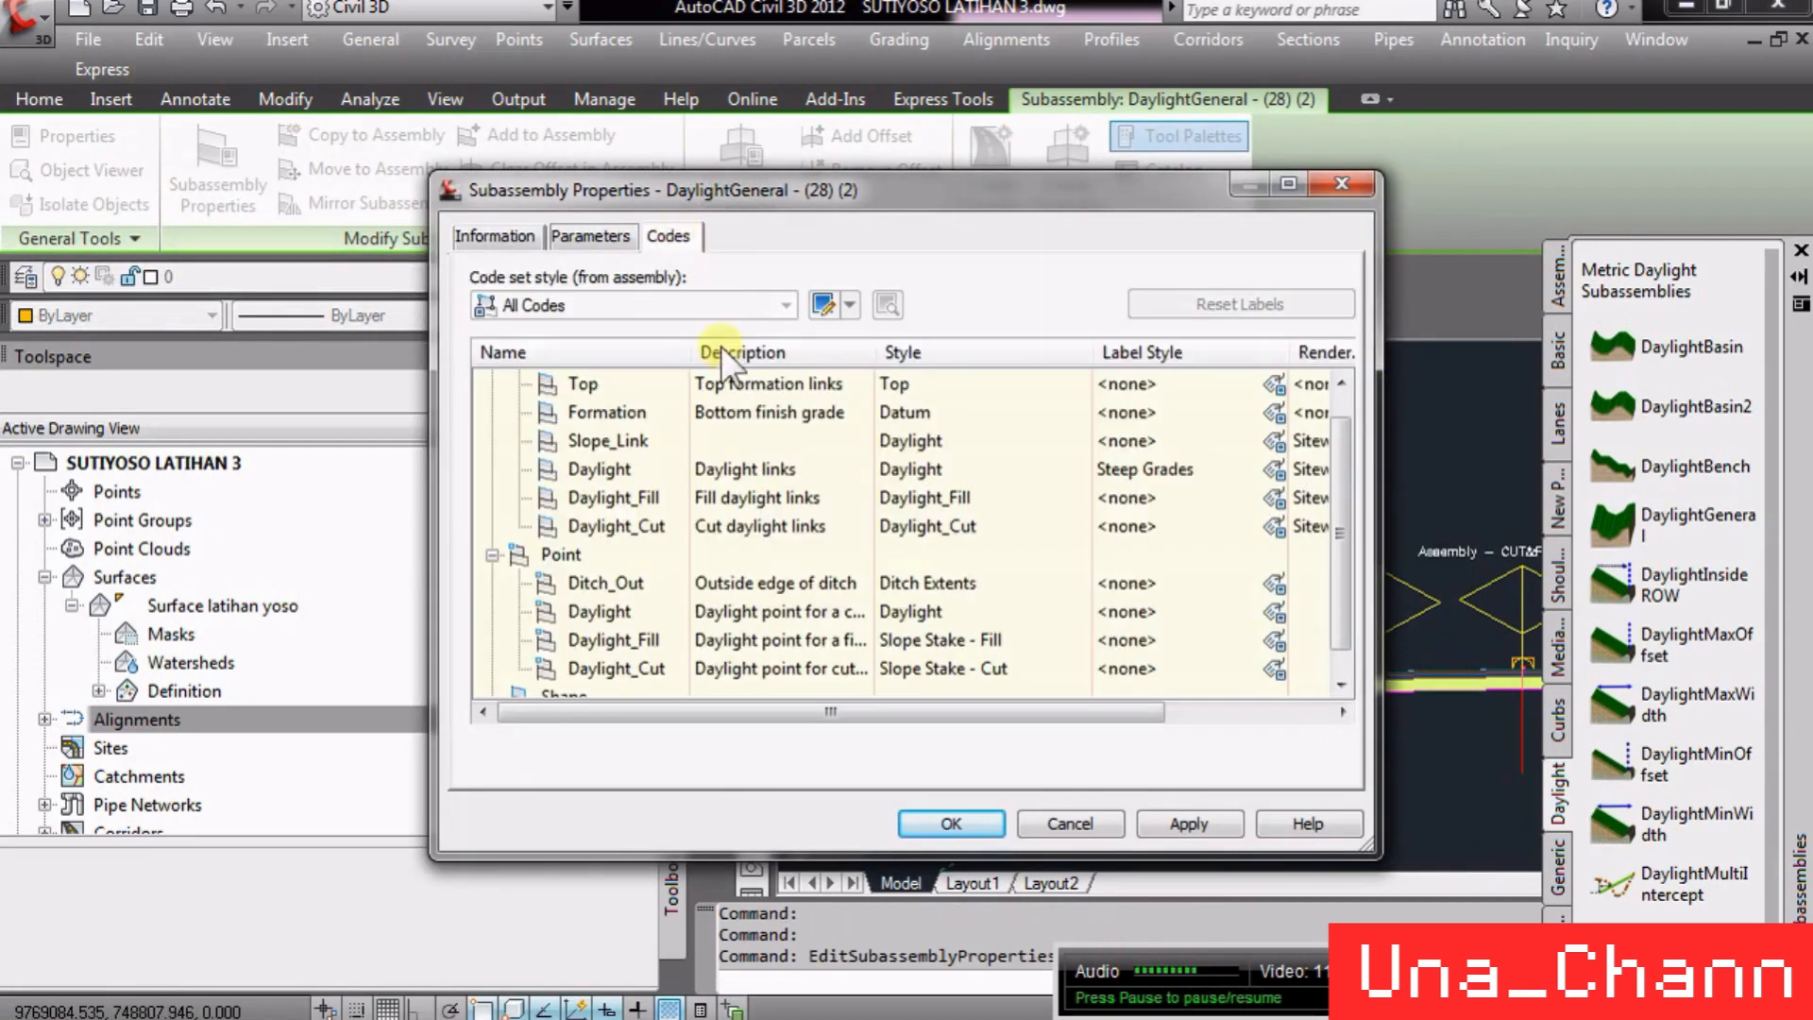
{"action": "left_click", "coordinate": [622, 442]}
{"action": "mouse_move", "coordinate": [922, 201]}
{"action": "left_mouse_down"}
{"action": "mouse_move", "coordinate": [637, 257]}
{"action": "mouse_move", "coordinate": [609, 228]}
{"action": "left_mouse_up"}
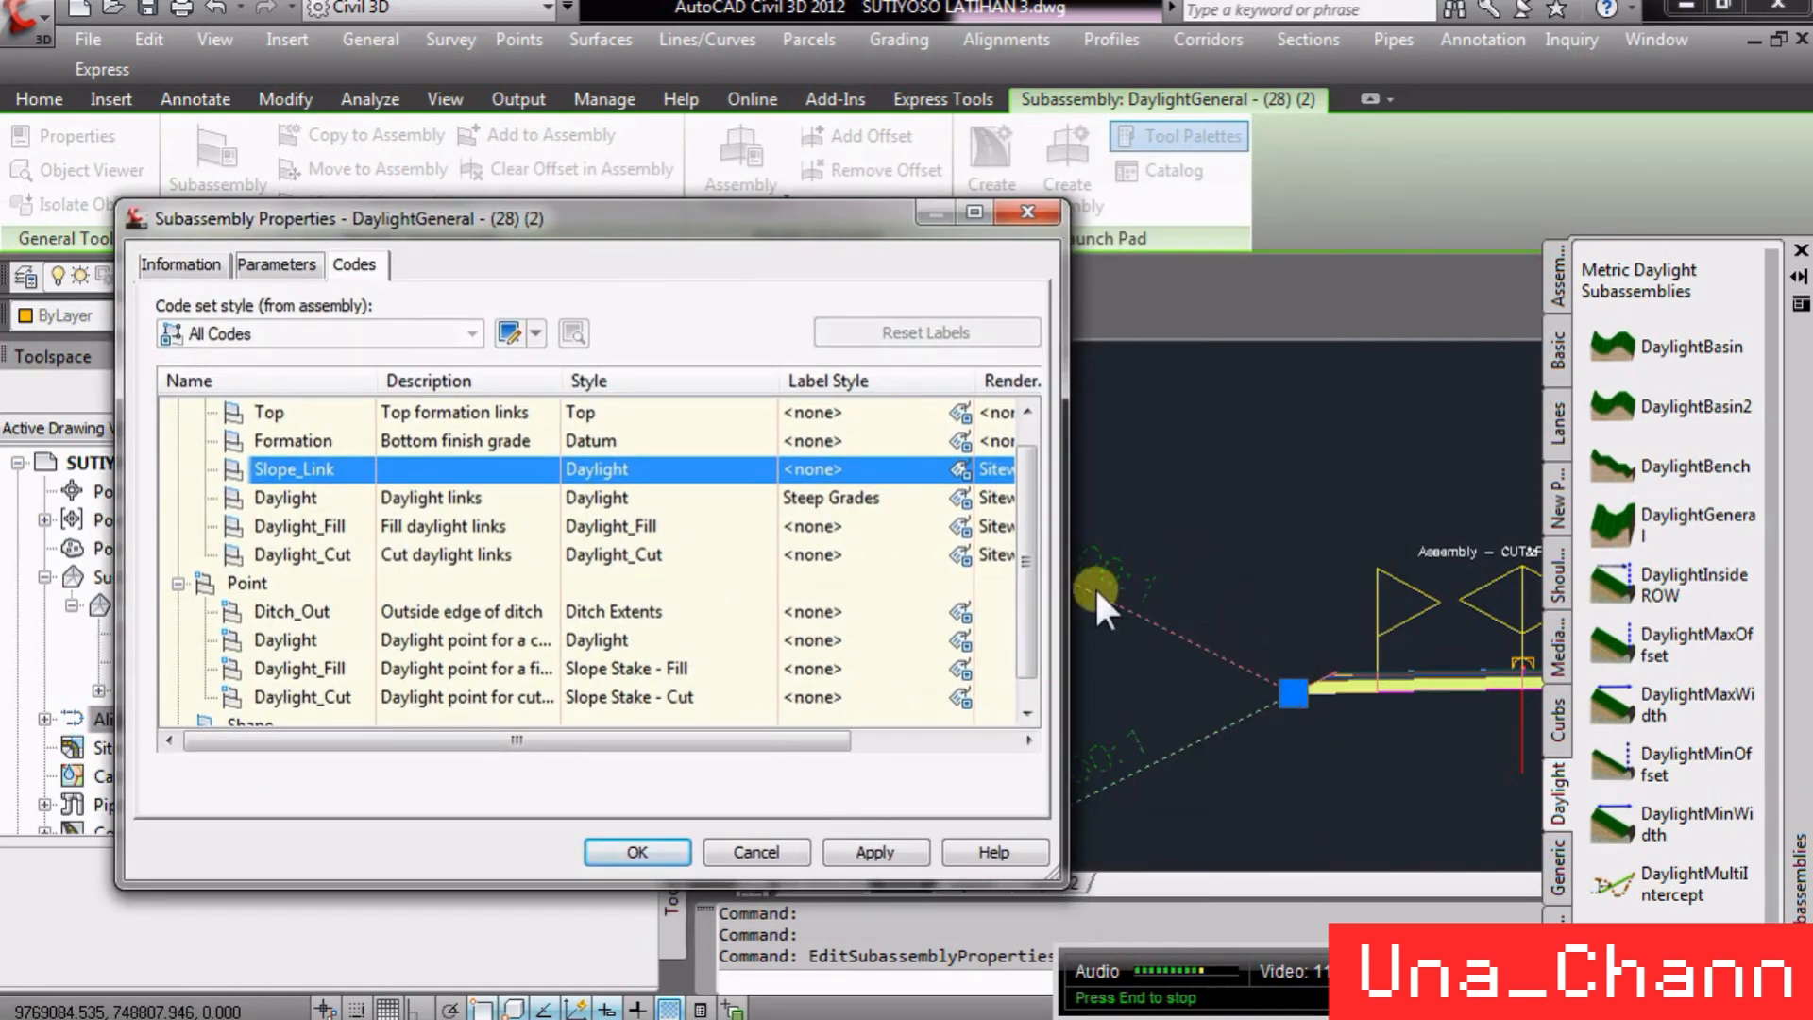
{"action": "scroll", "coordinate": [1232, 574], "scroll_direction": "down", "scroll_amount": 1}
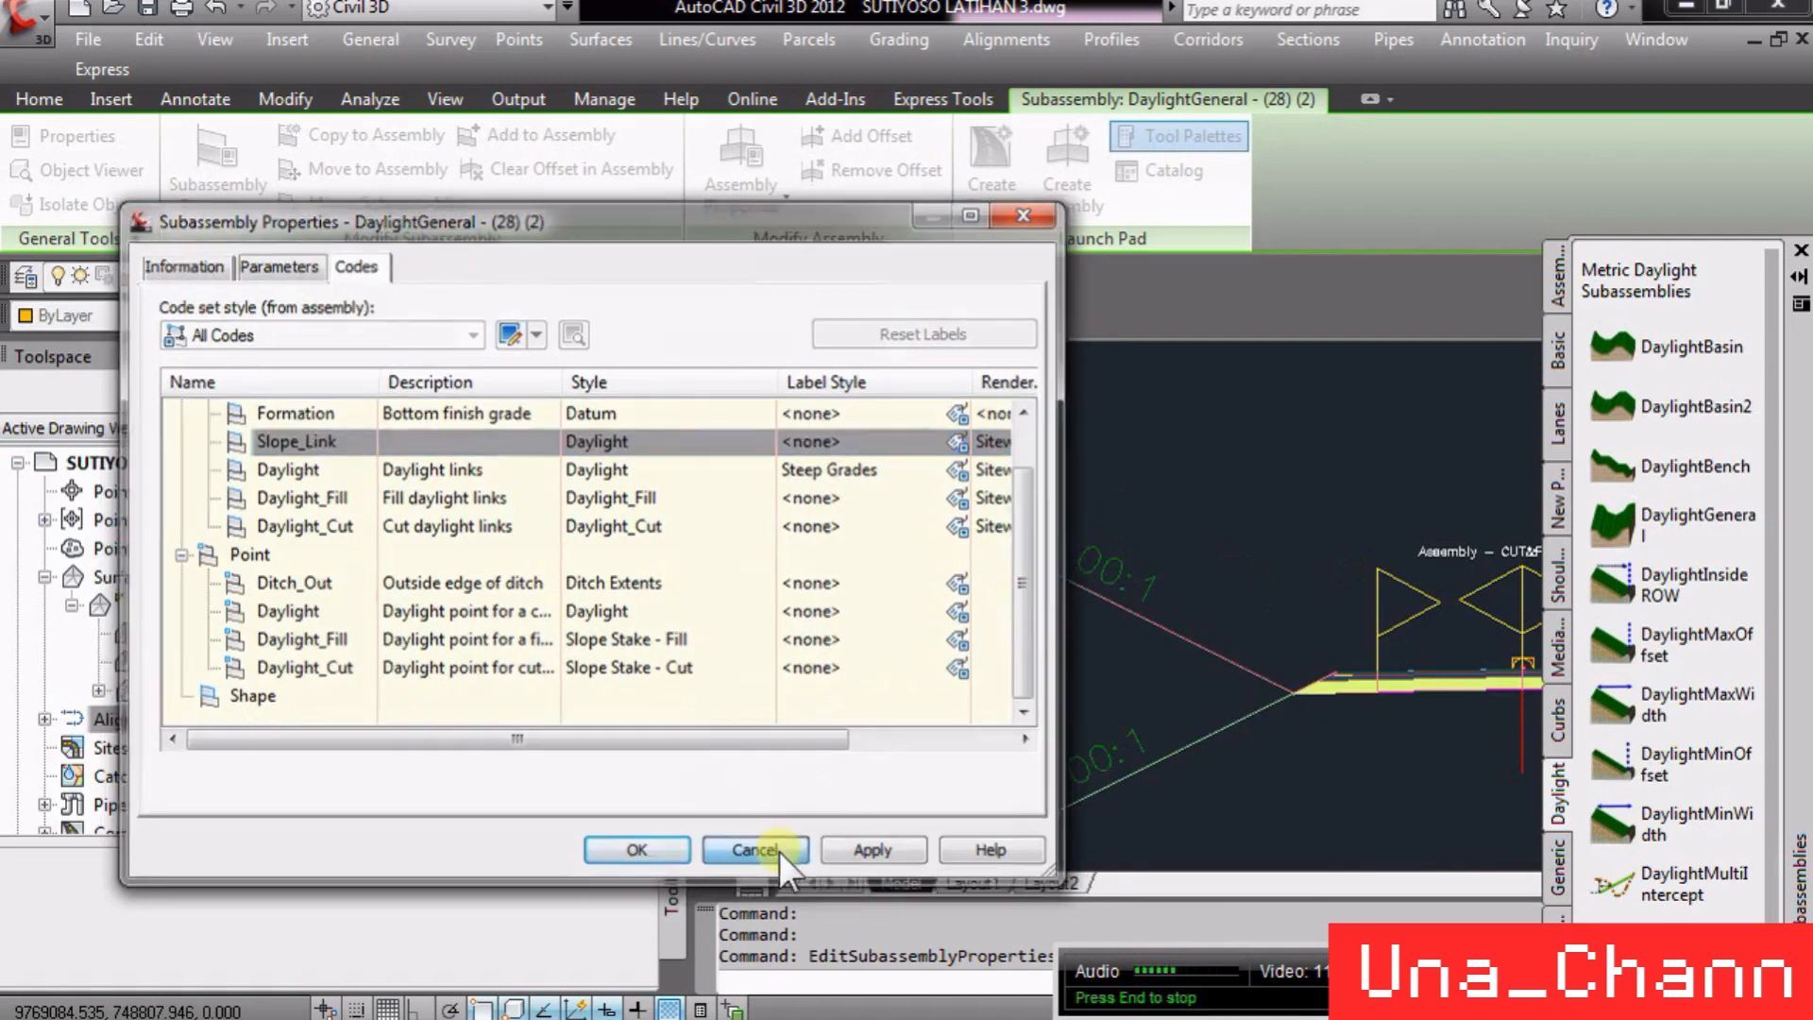
{"action": "left_click", "coordinate": [779, 851]}
- Open the LaneSuperelevationAOR subassembly's properties and review its link, point and shape codes, then cancel
{"action": "scroll", "coordinate": [1018, 522], "scroll_direction": "up", "scroll_amount": 5}
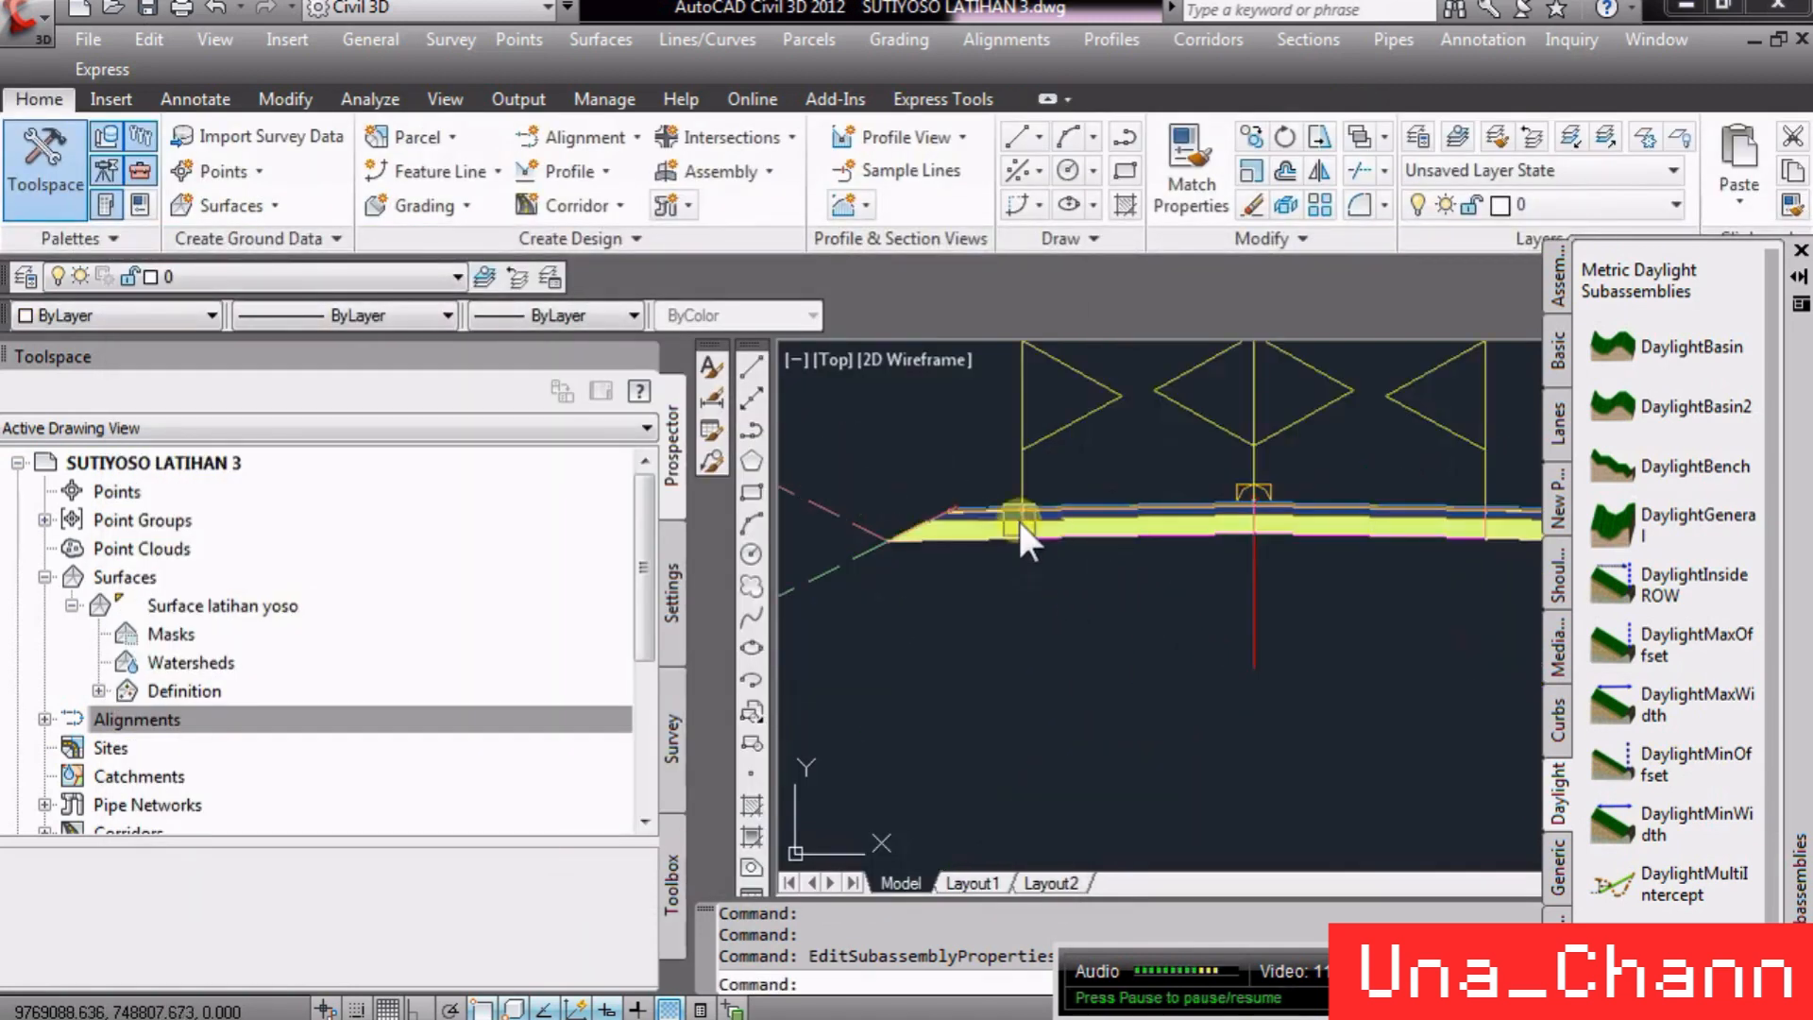
{"action": "left_click", "coordinate": [1133, 551]}
{"action": "right_click", "coordinate": [1140, 597]}
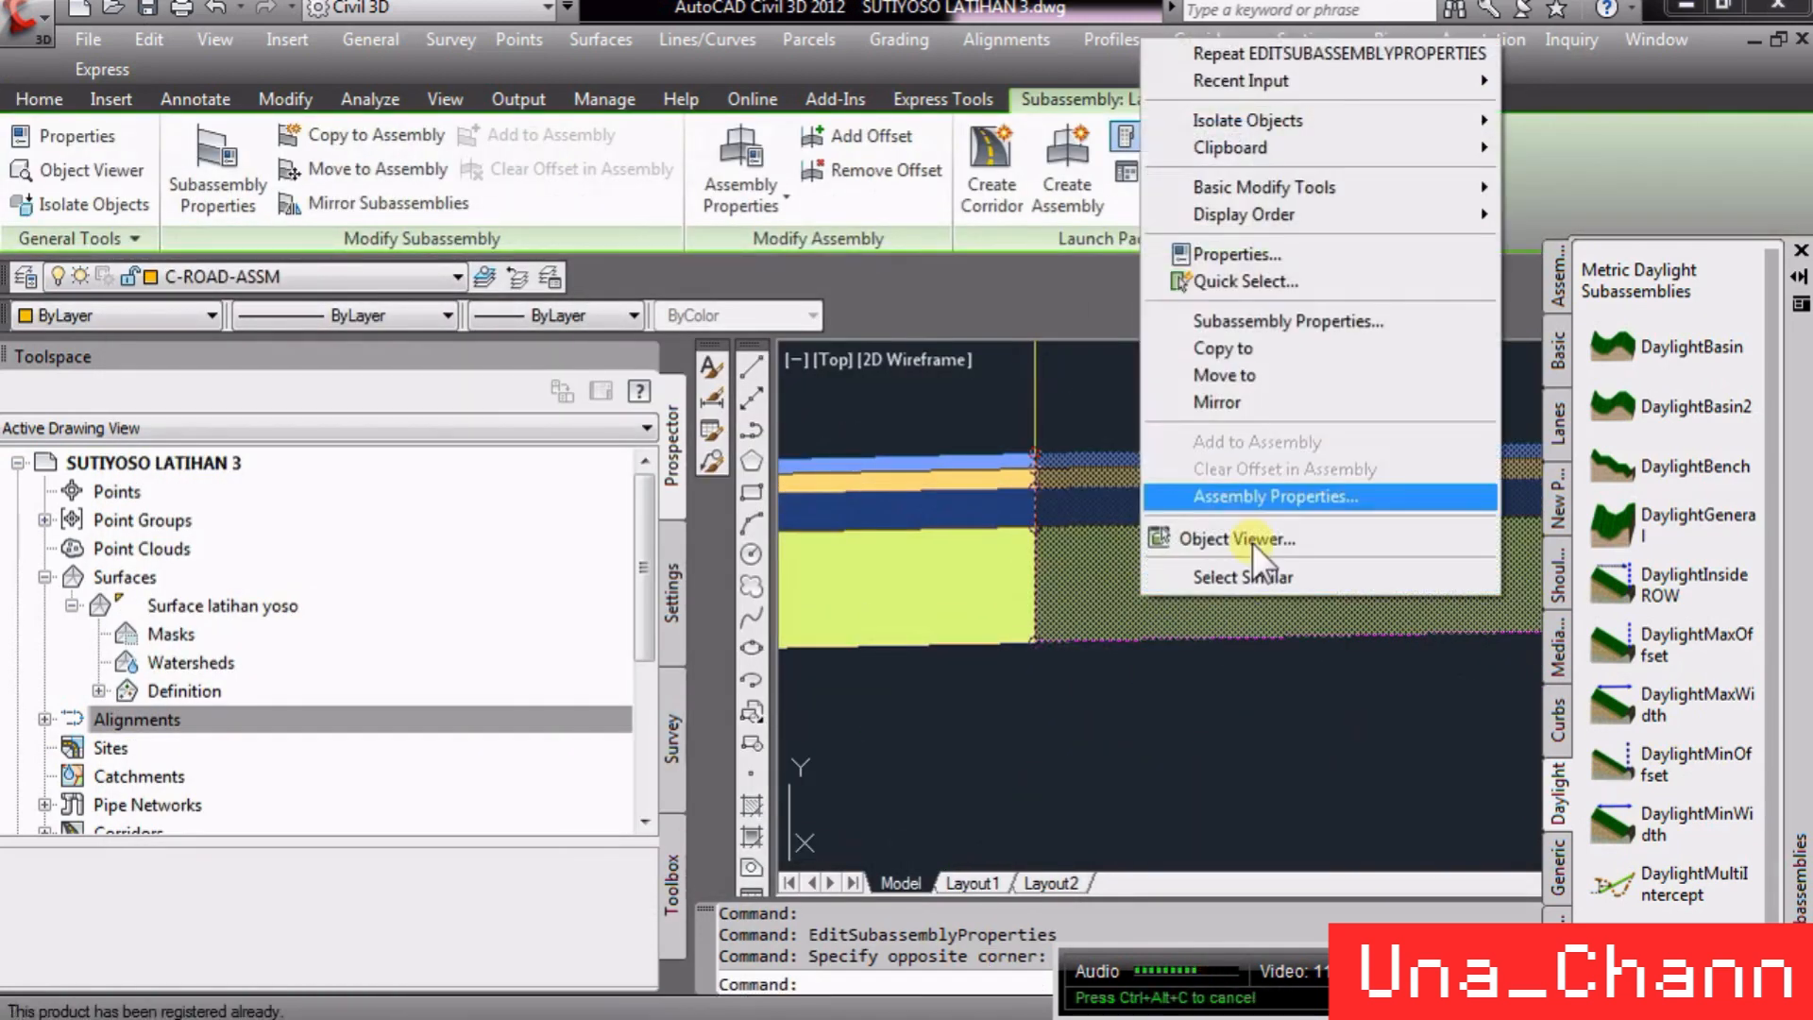
{"action": "left_click", "coordinate": [1282, 321]}
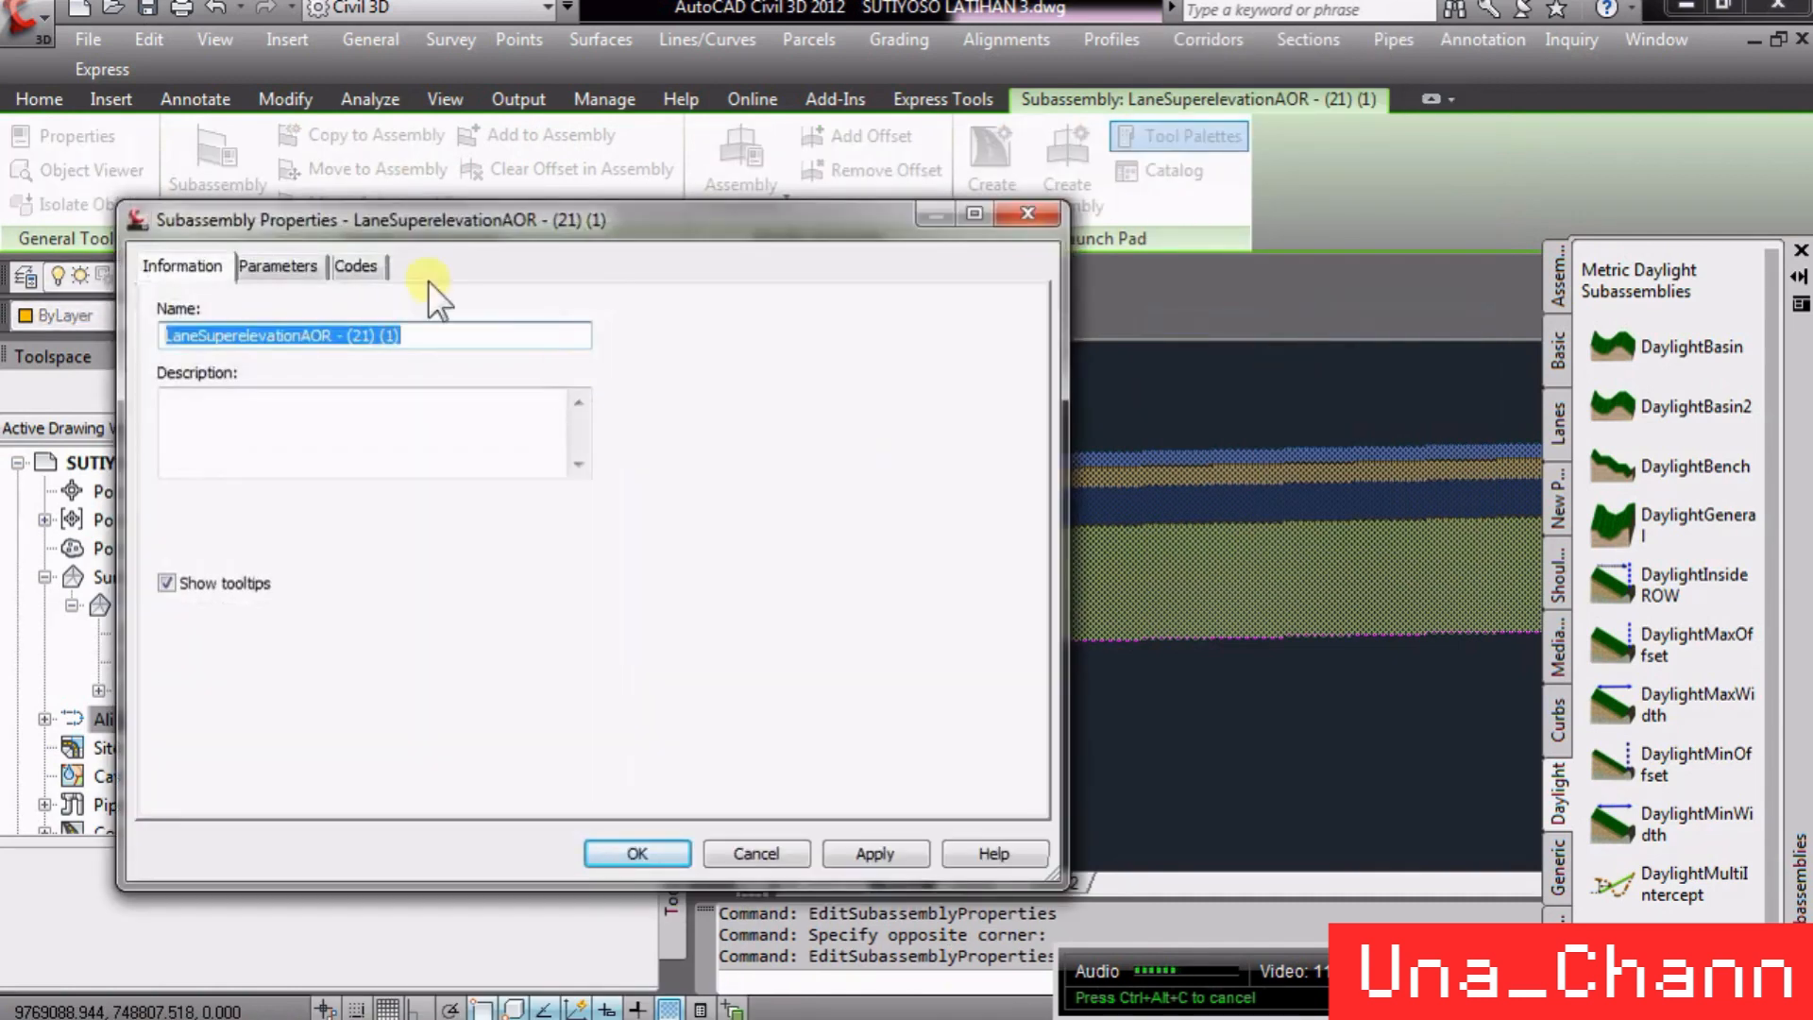
{"action": "left_click", "coordinate": [357, 266]}
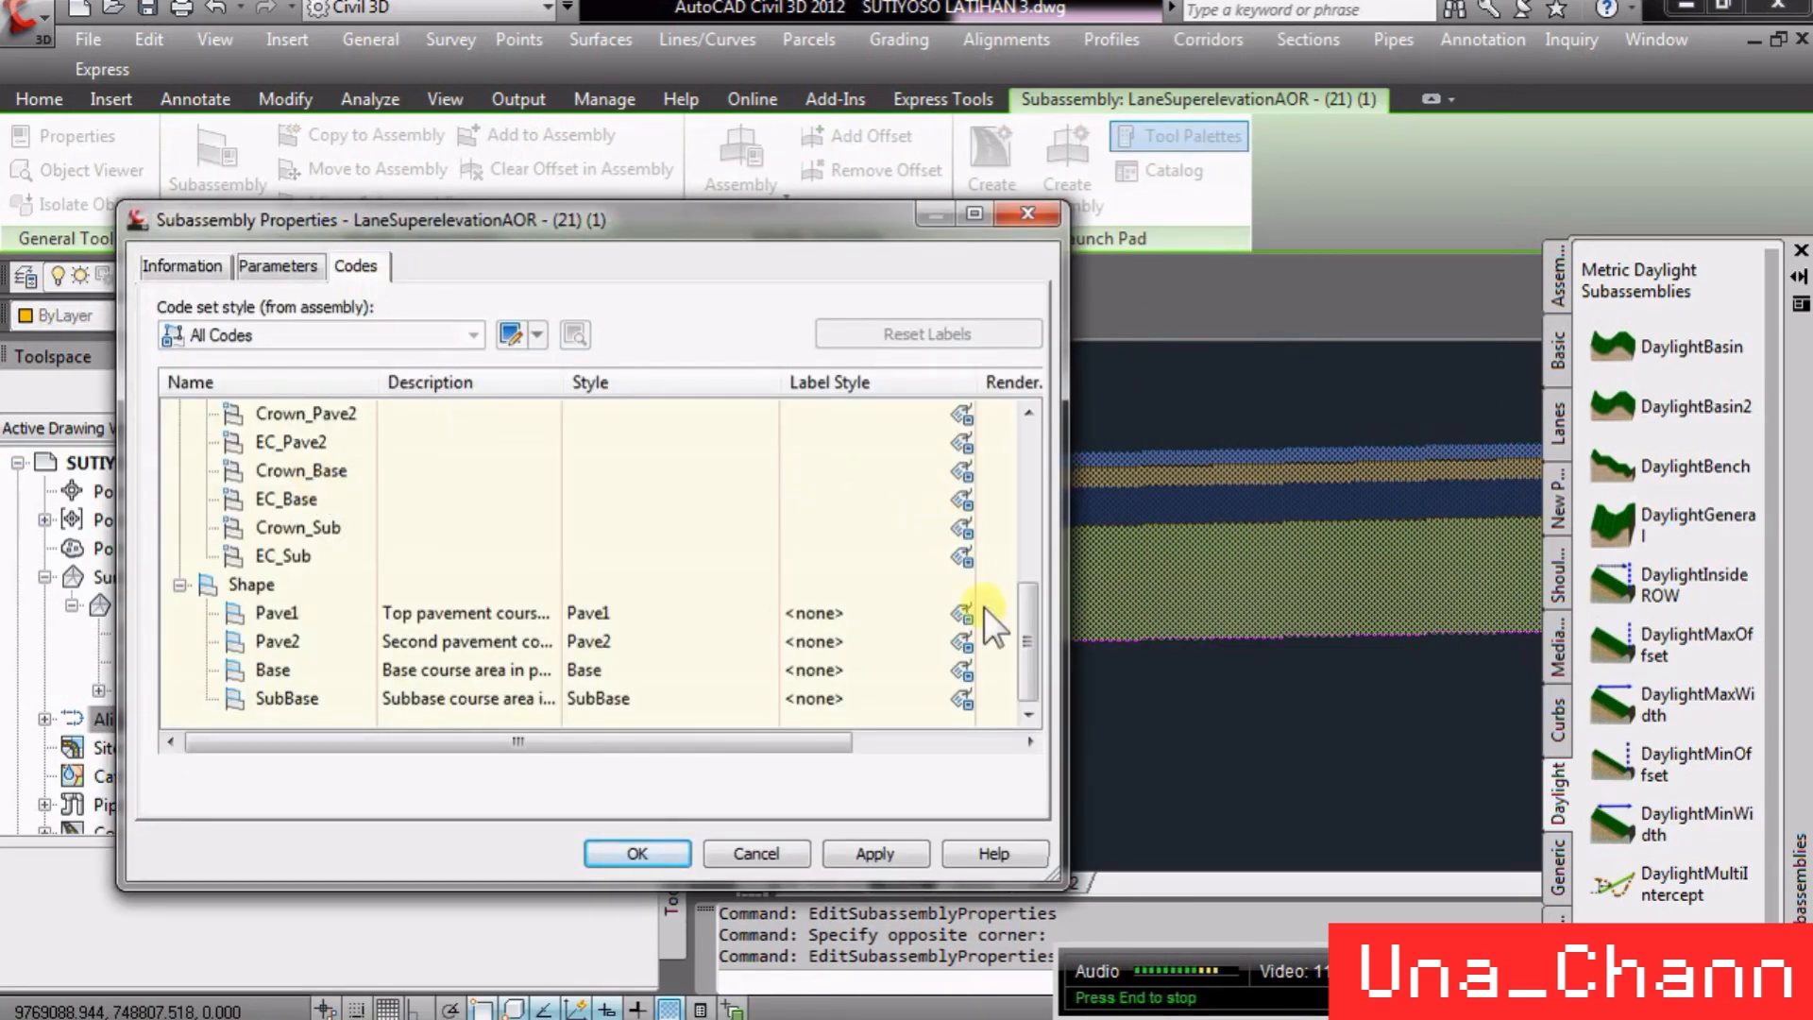
{"action": "left_click_drag", "start_coordinate": [1022, 631], "coordinate": [1034, 455]}
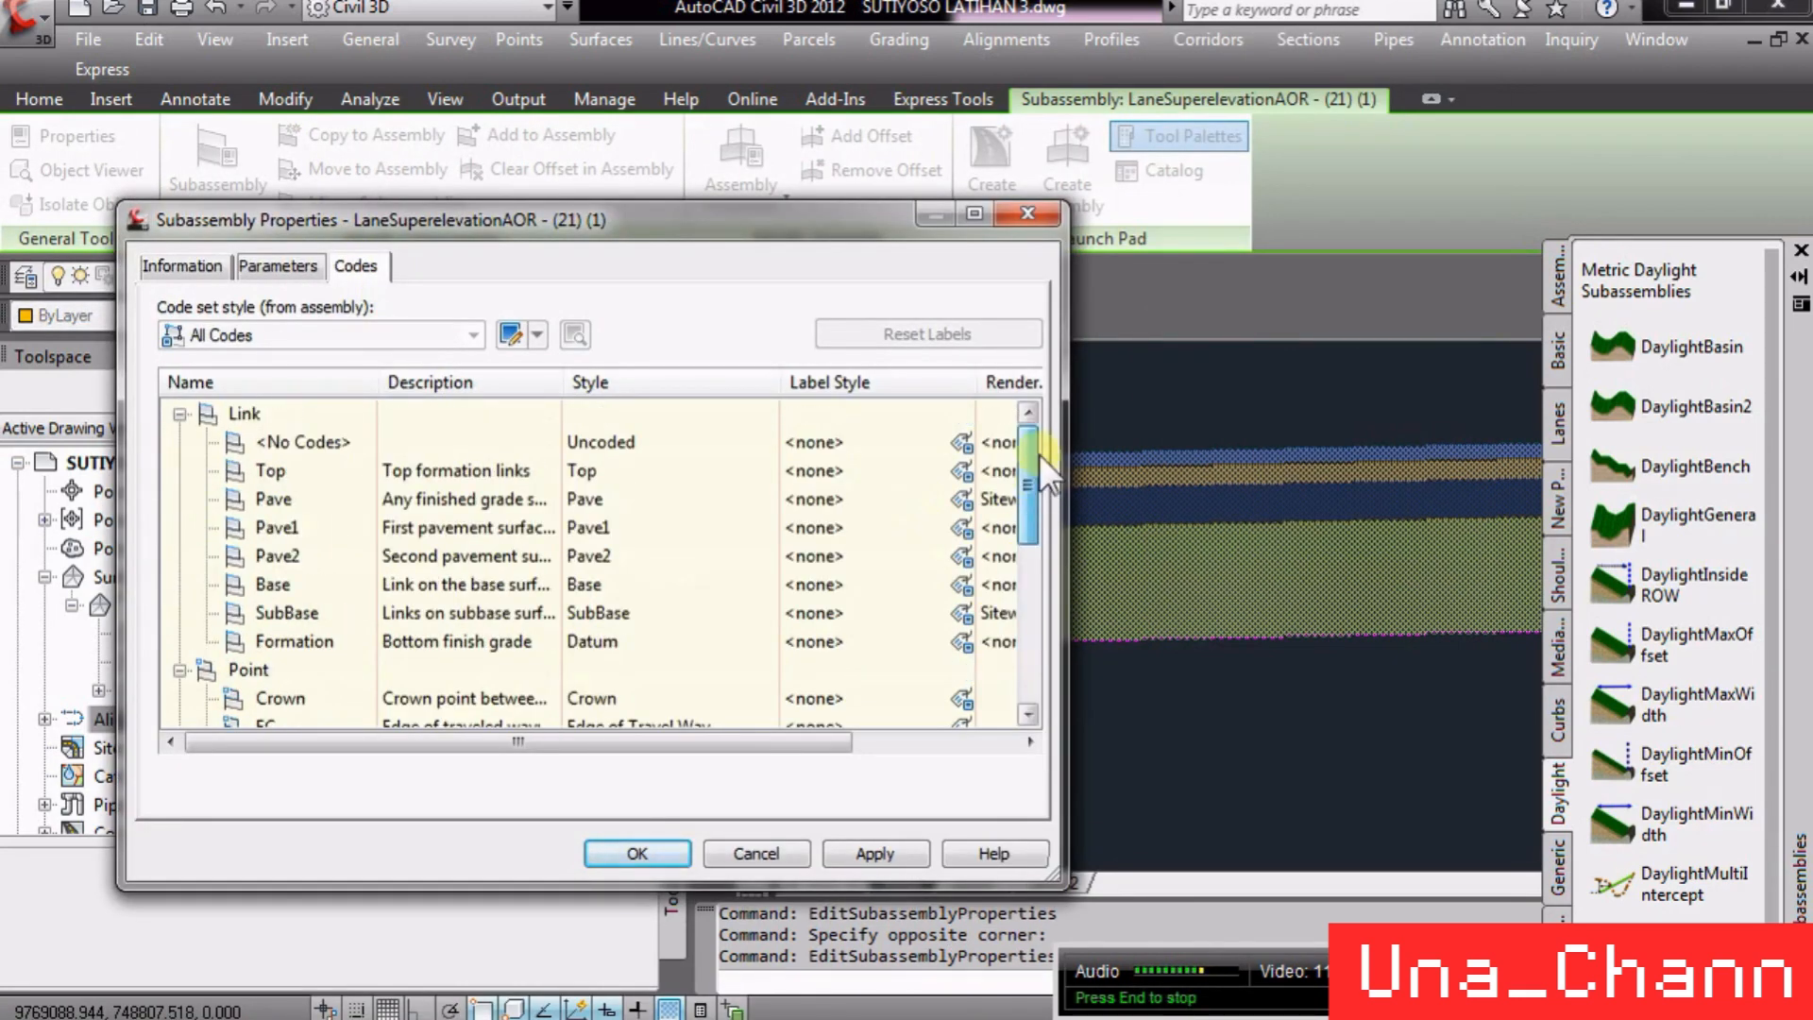
{"action": "left_click", "coordinate": [289, 478]}
{"action": "left_click", "coordinate": [298, 497]}
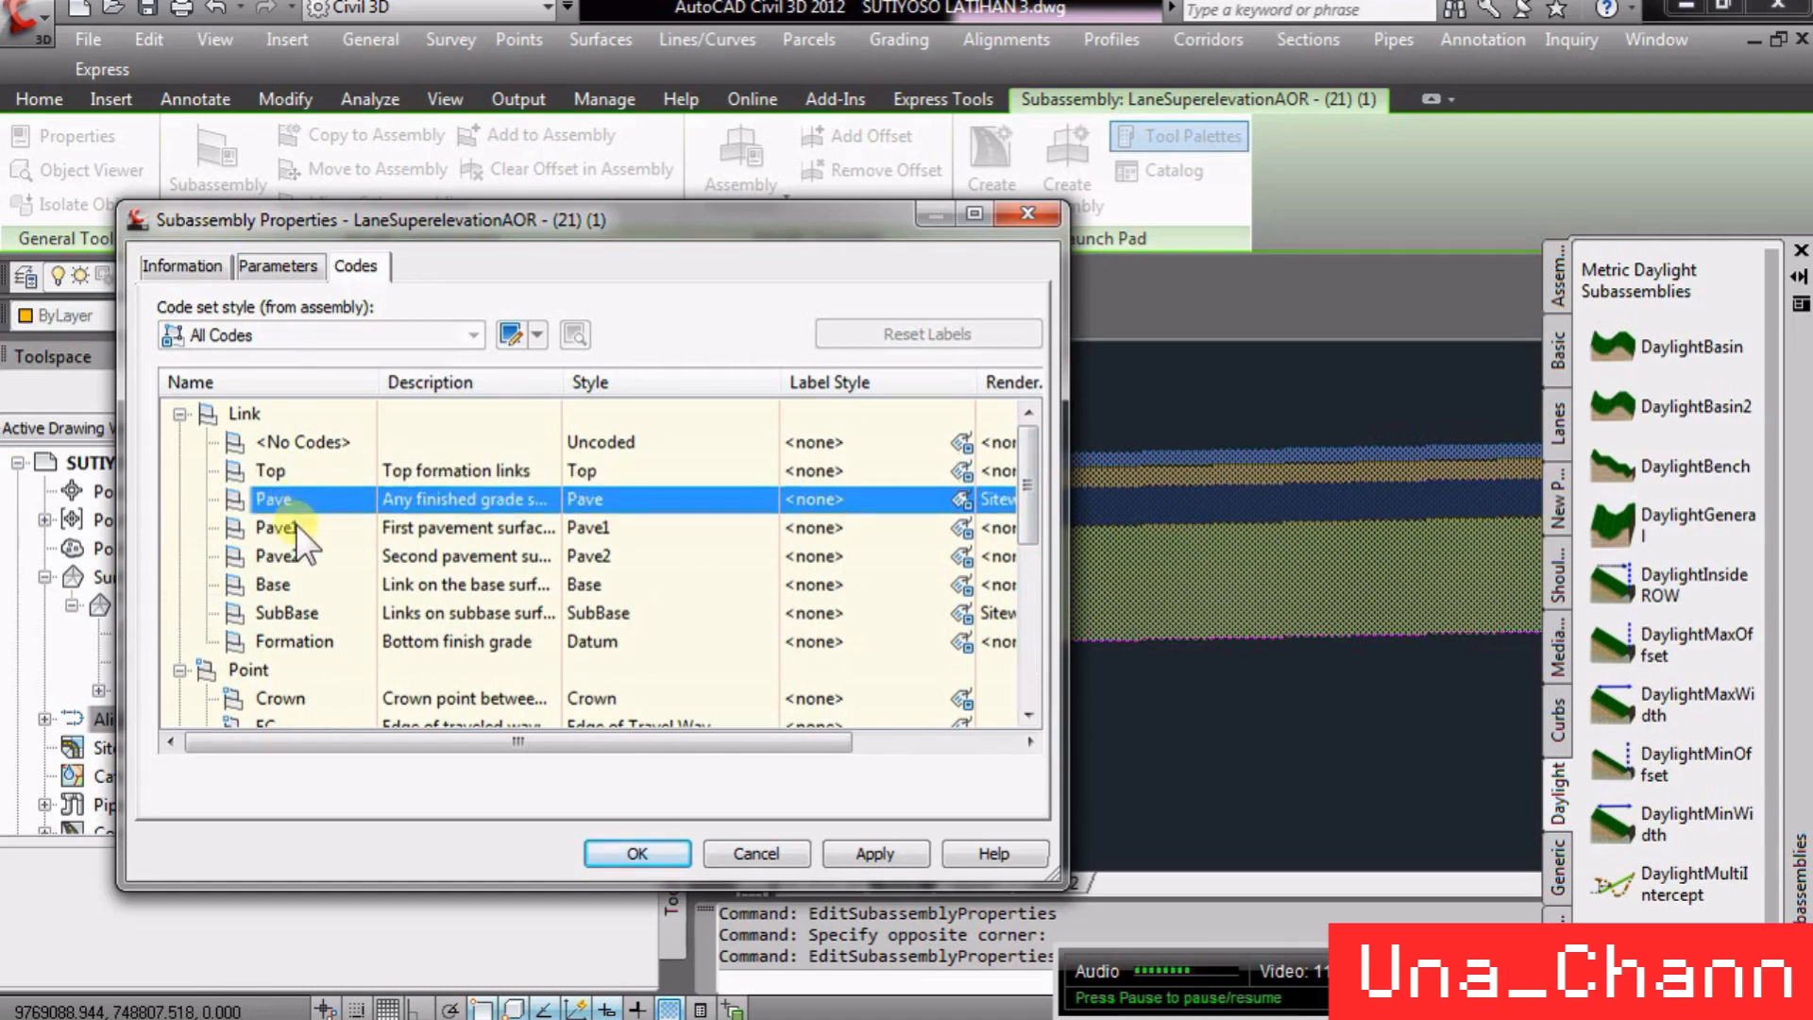
{"action": "left_click", "coordinate": [297, 526]}
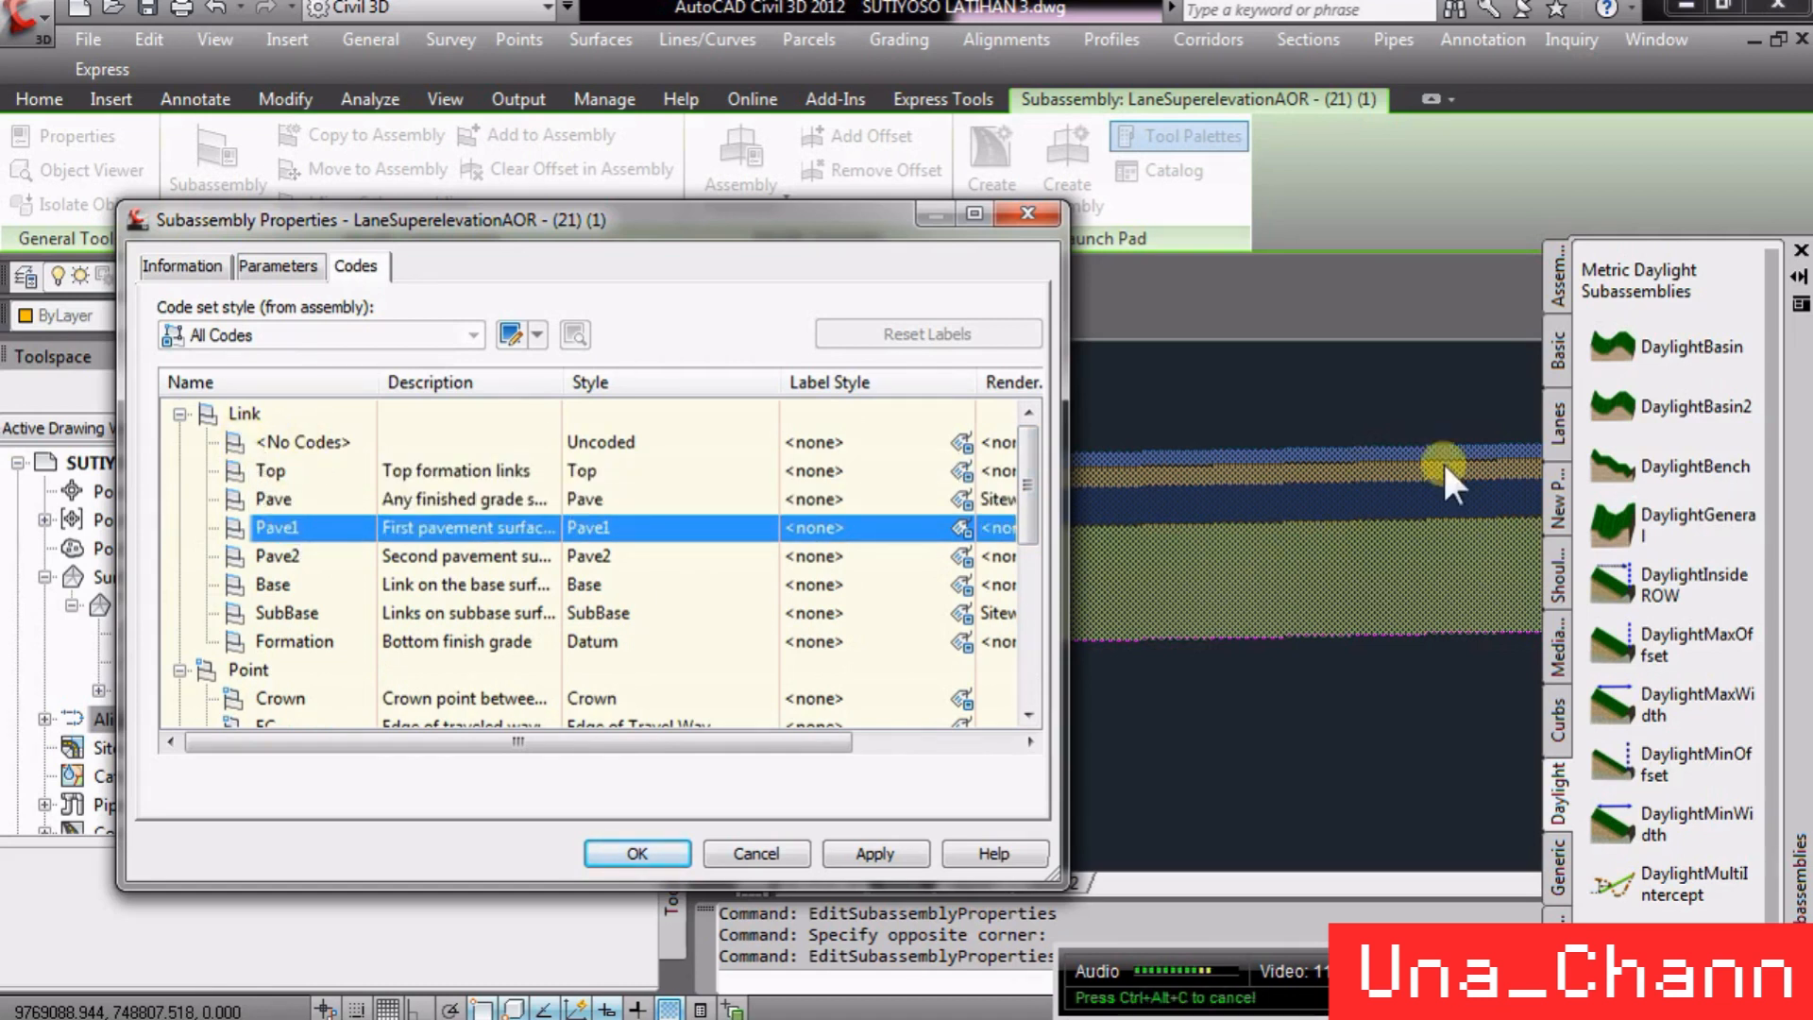
{"action": "left_click", "coordinate": [318, 672]}
{"action": "scroll", "coordinate": [436, 589], "scroll_direction": "down", "scroll_amount": 3}
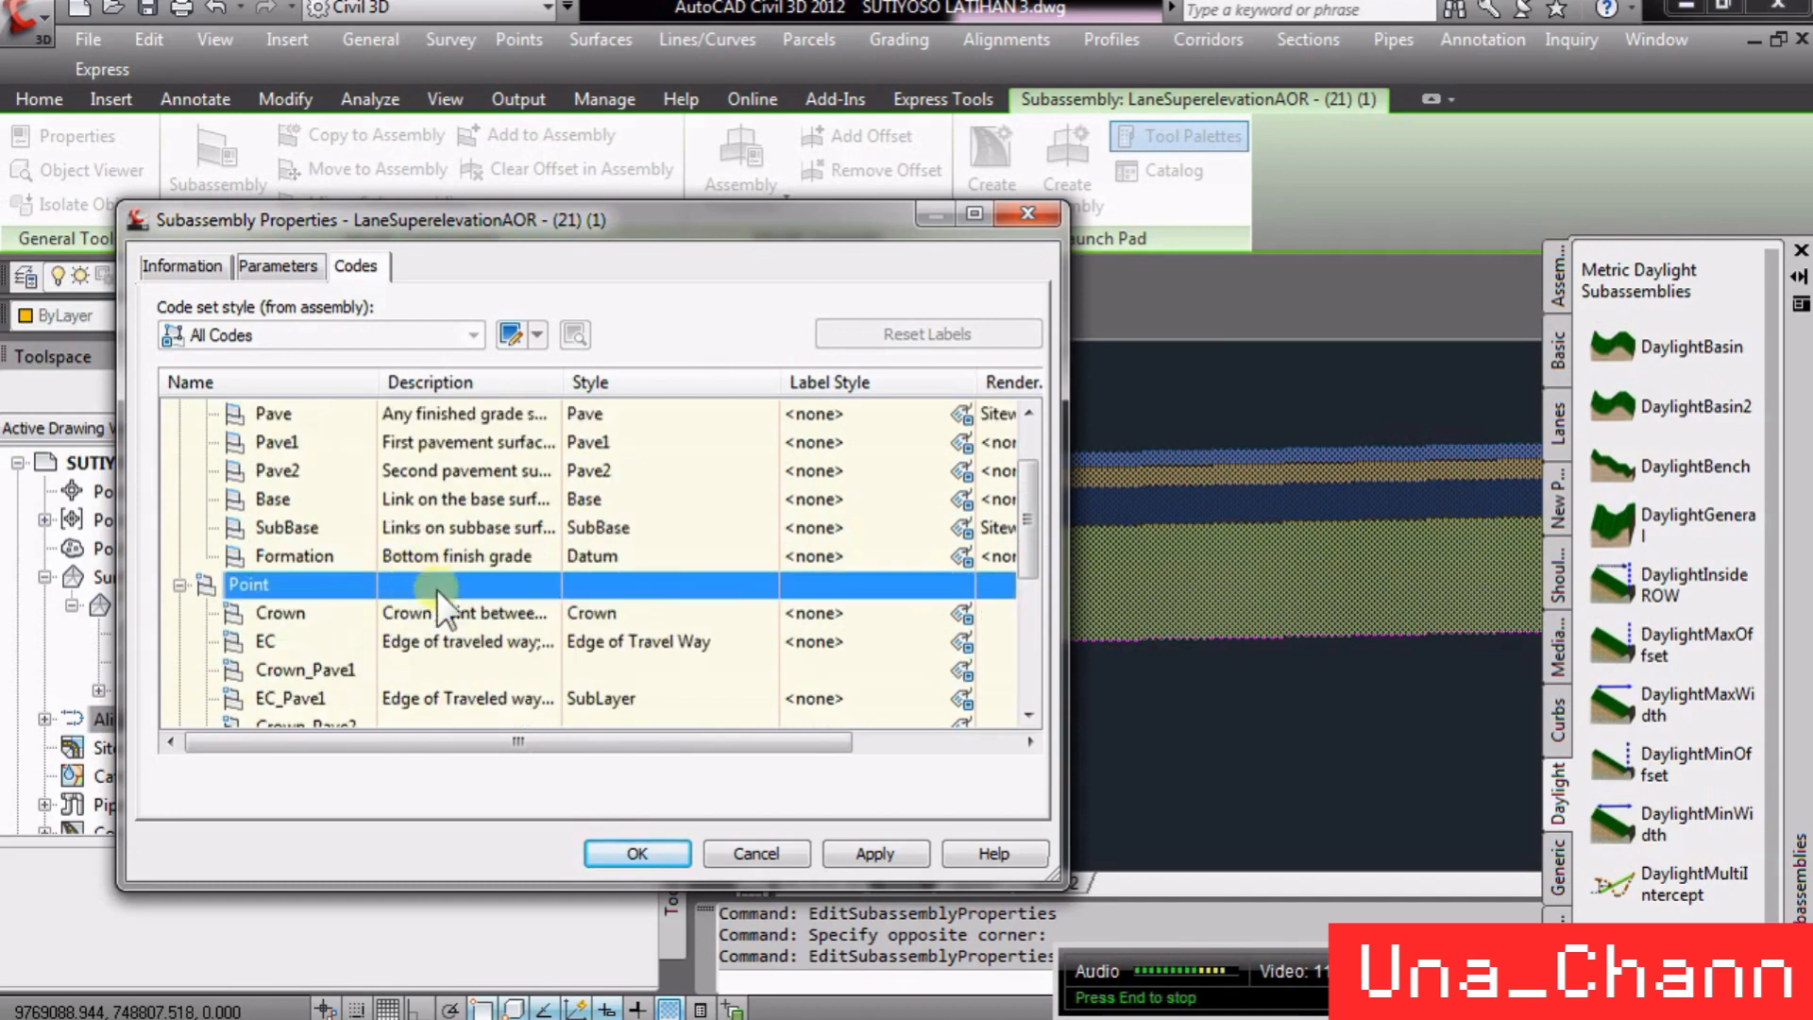
{"action": "mouse_move", "coordinate": [831, 240]}
{"action": "left_mouse_down"}
{"action": "mouse_move", "coordinate": [551, 293]}
{"action": "mouse_move", "coordinate": [593, 291]}
{"action": "left_mouse_up"}
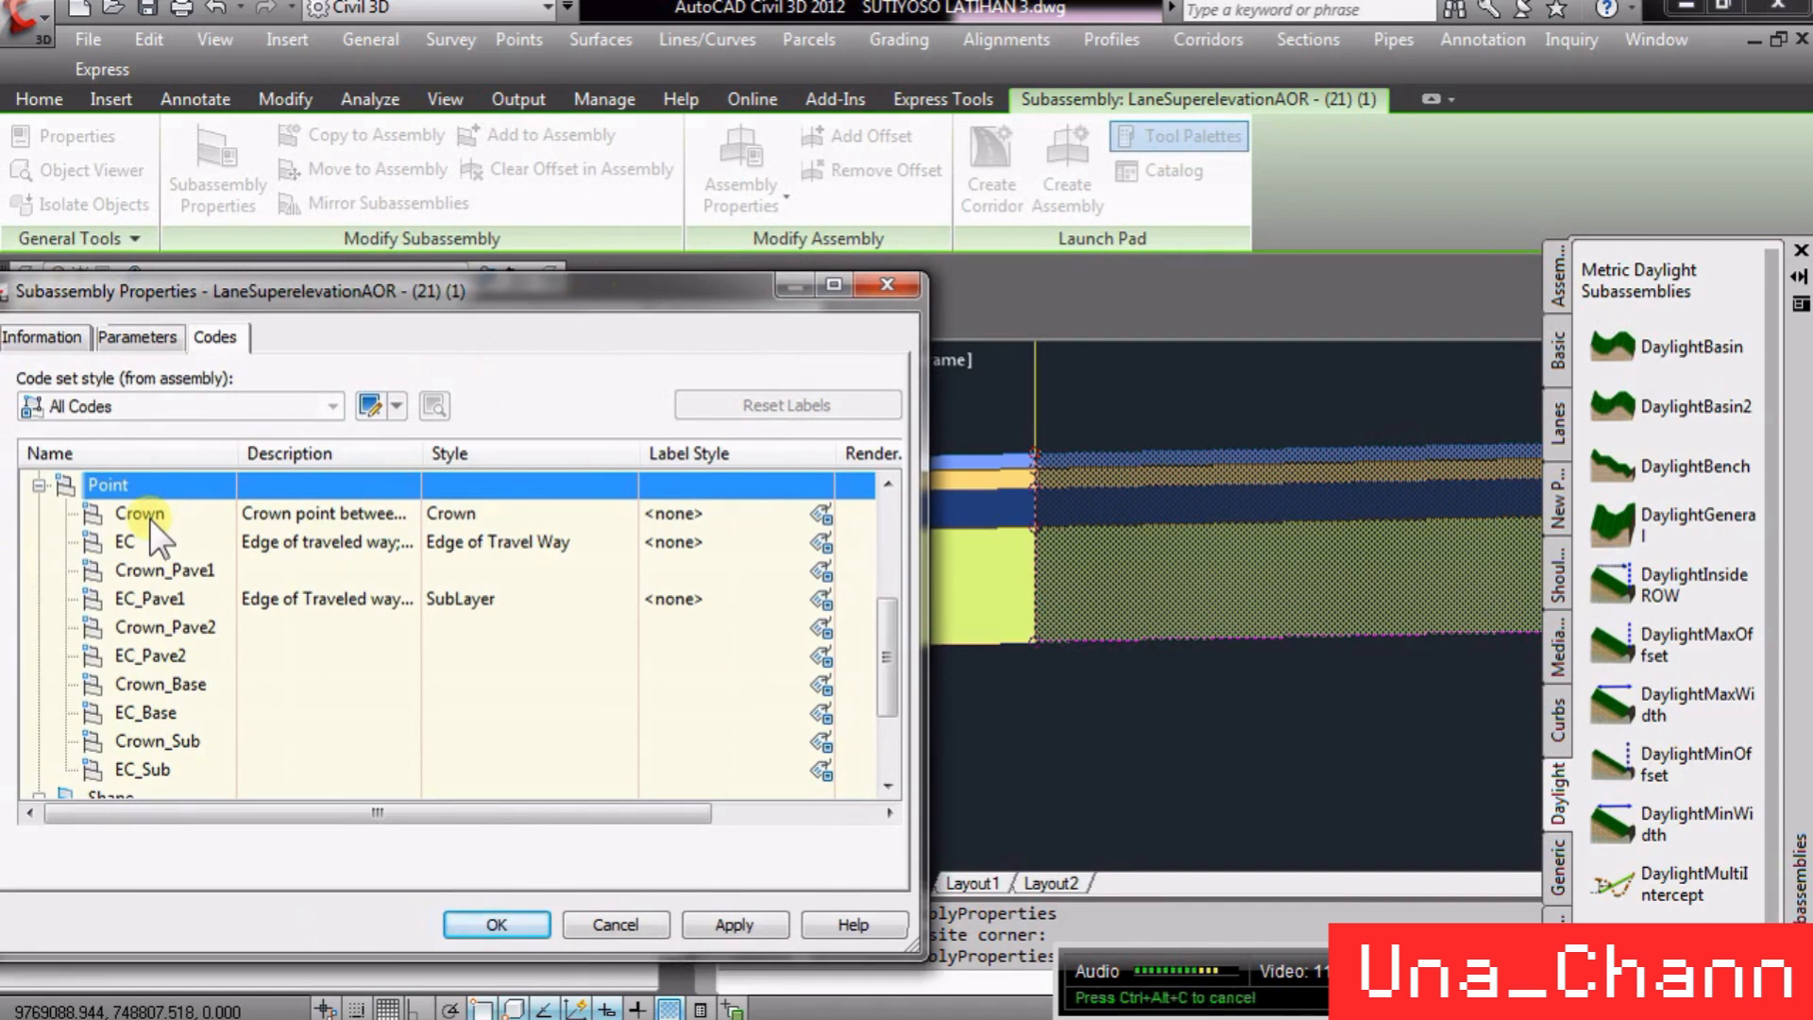
{"action": "left_click", "coordinate": [149, 517]}
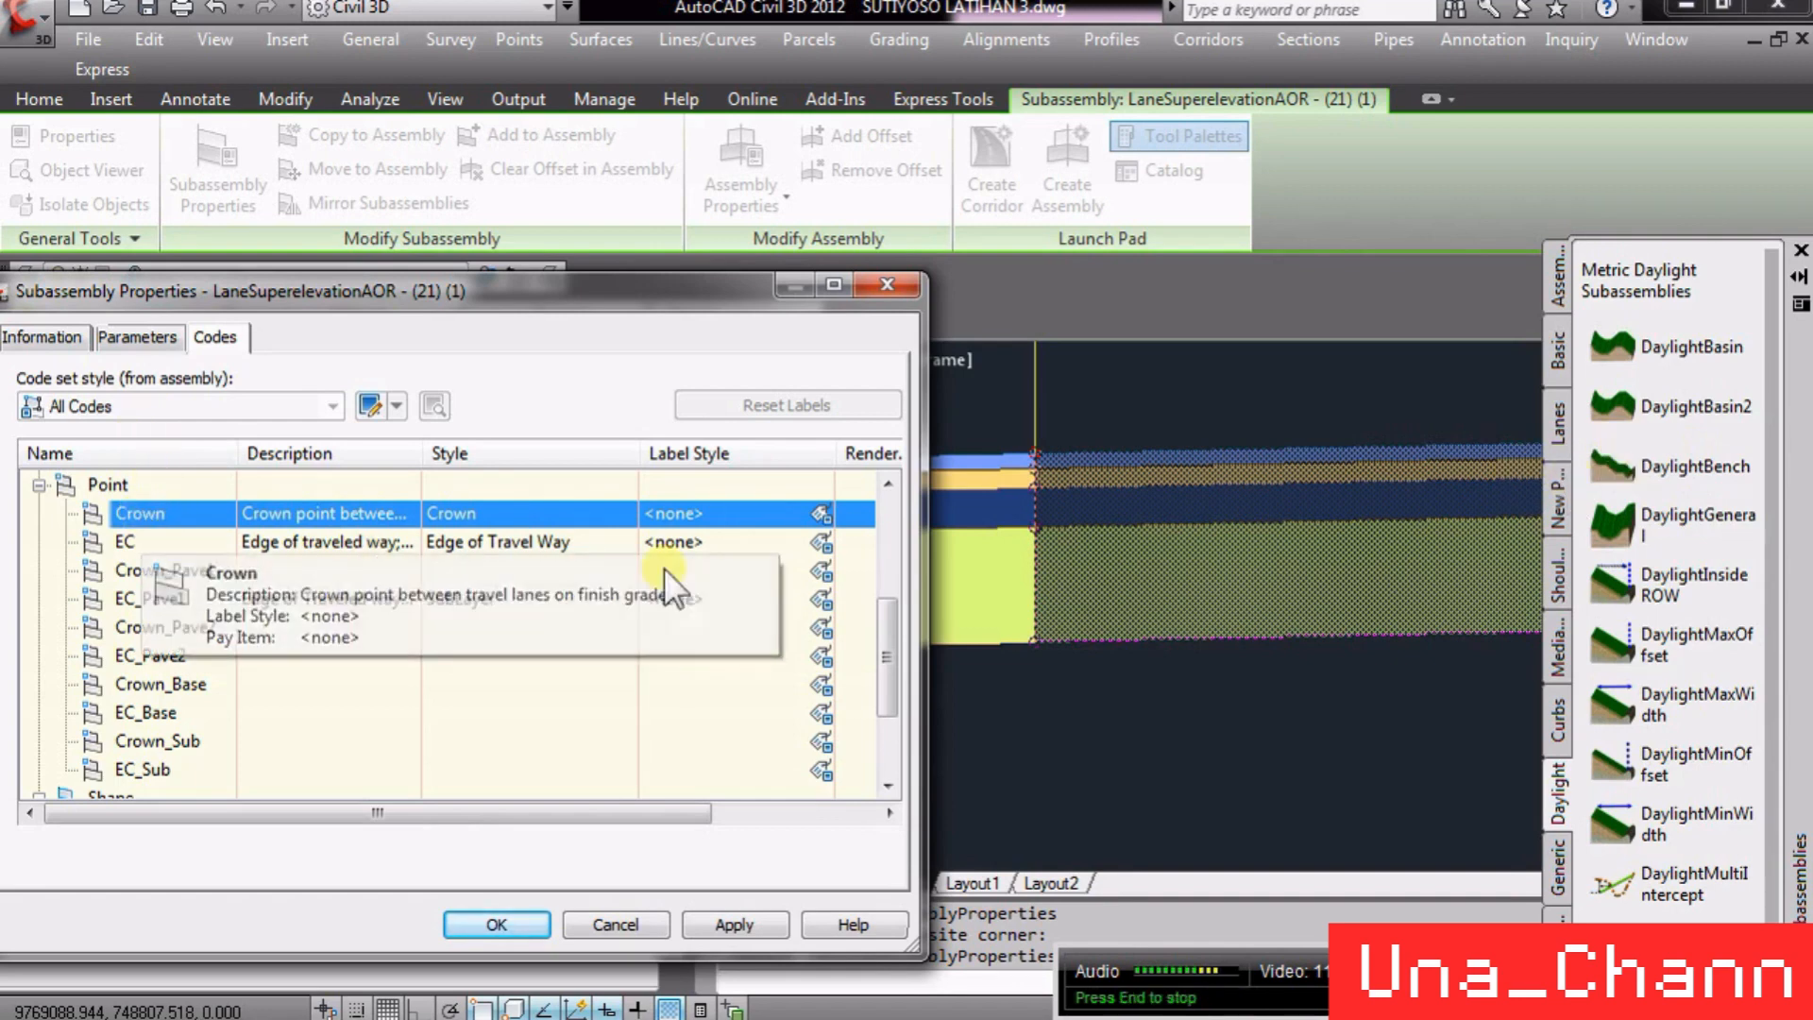
{"action": "left_click_drag", "start_coordinate": [884, 629], "coordinate": [920, 518]}
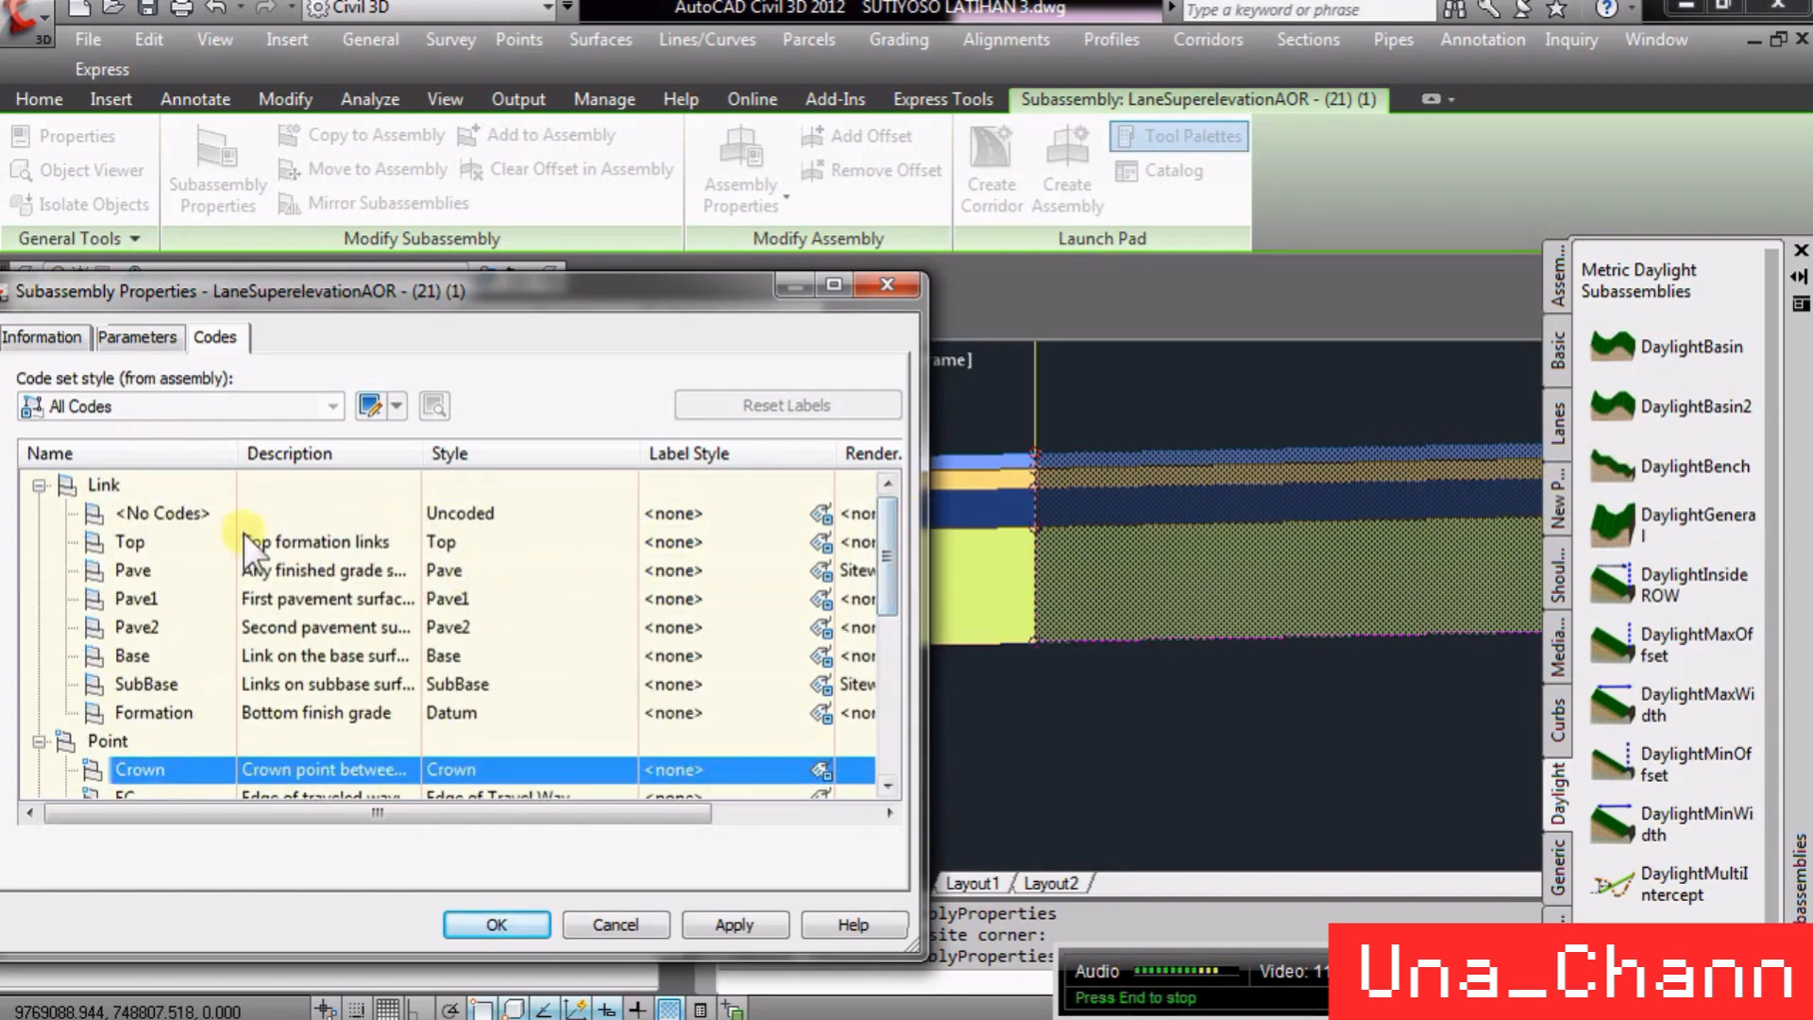
{"action": "left_click", "coordinate": [134, 485]}
{"action": "left_click", "coordinate": [273, 545]}
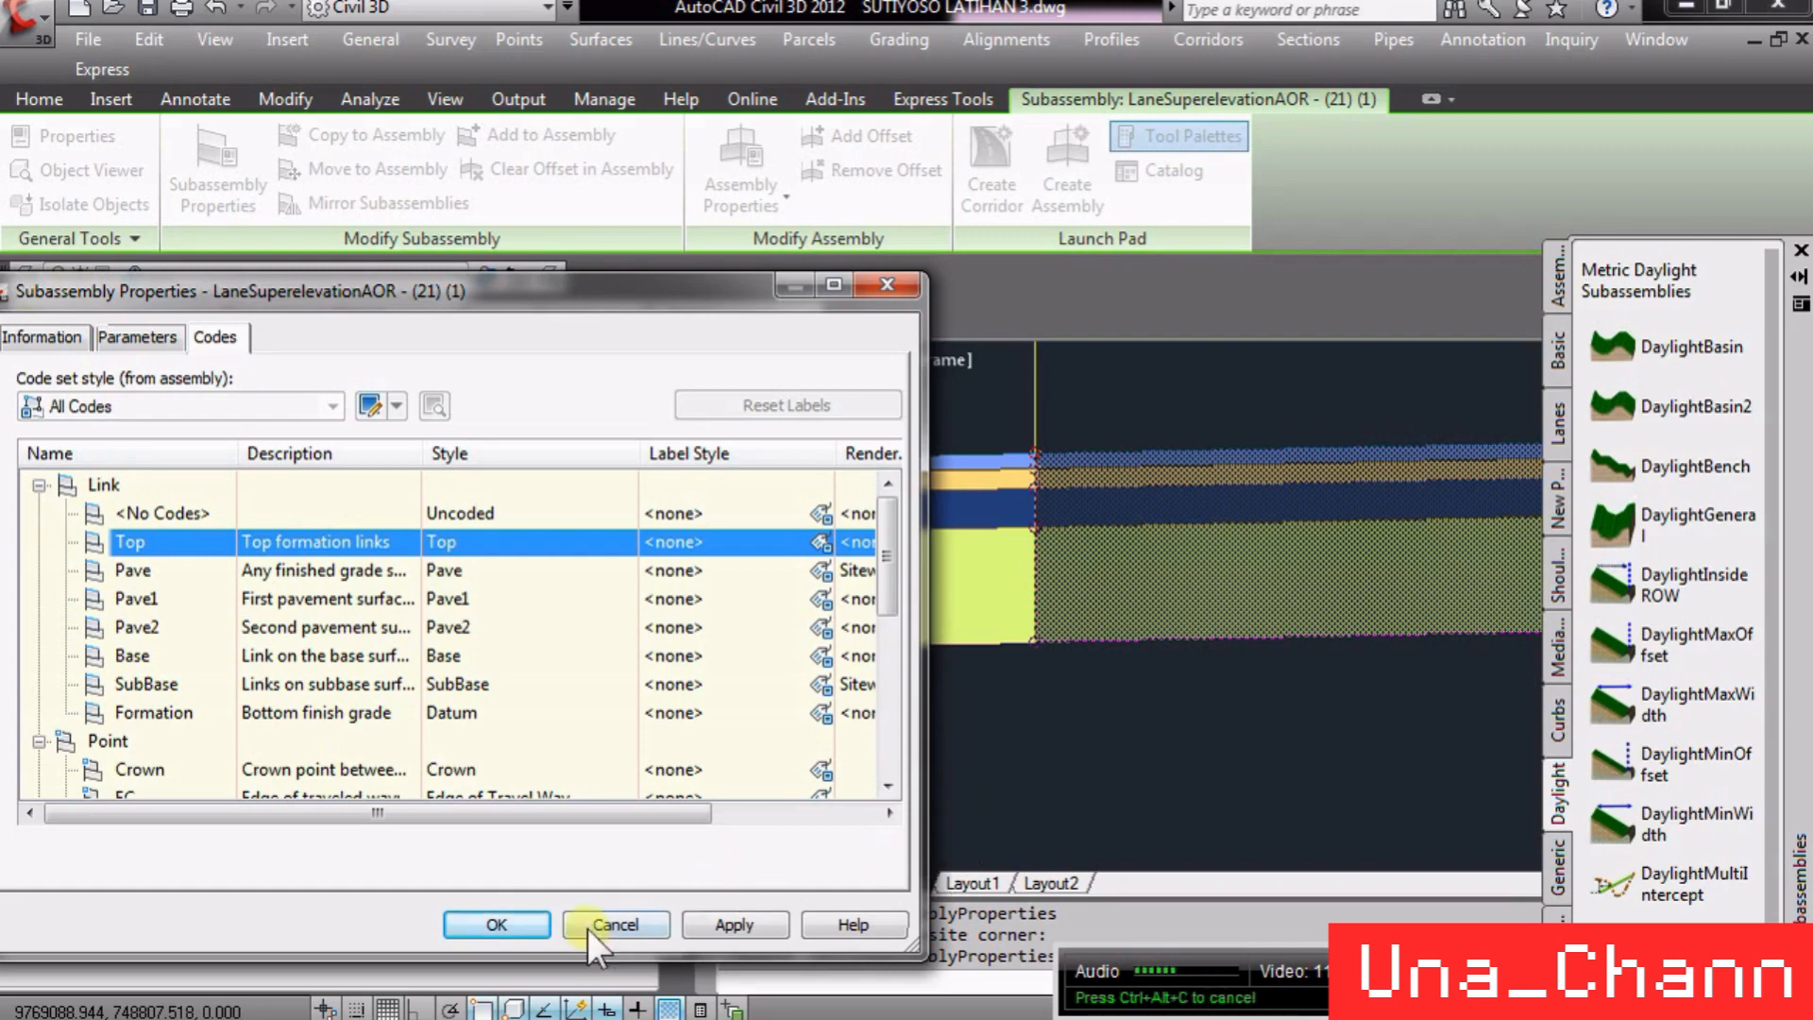
{"action": "left_click", "coordinate": [614, 924]}
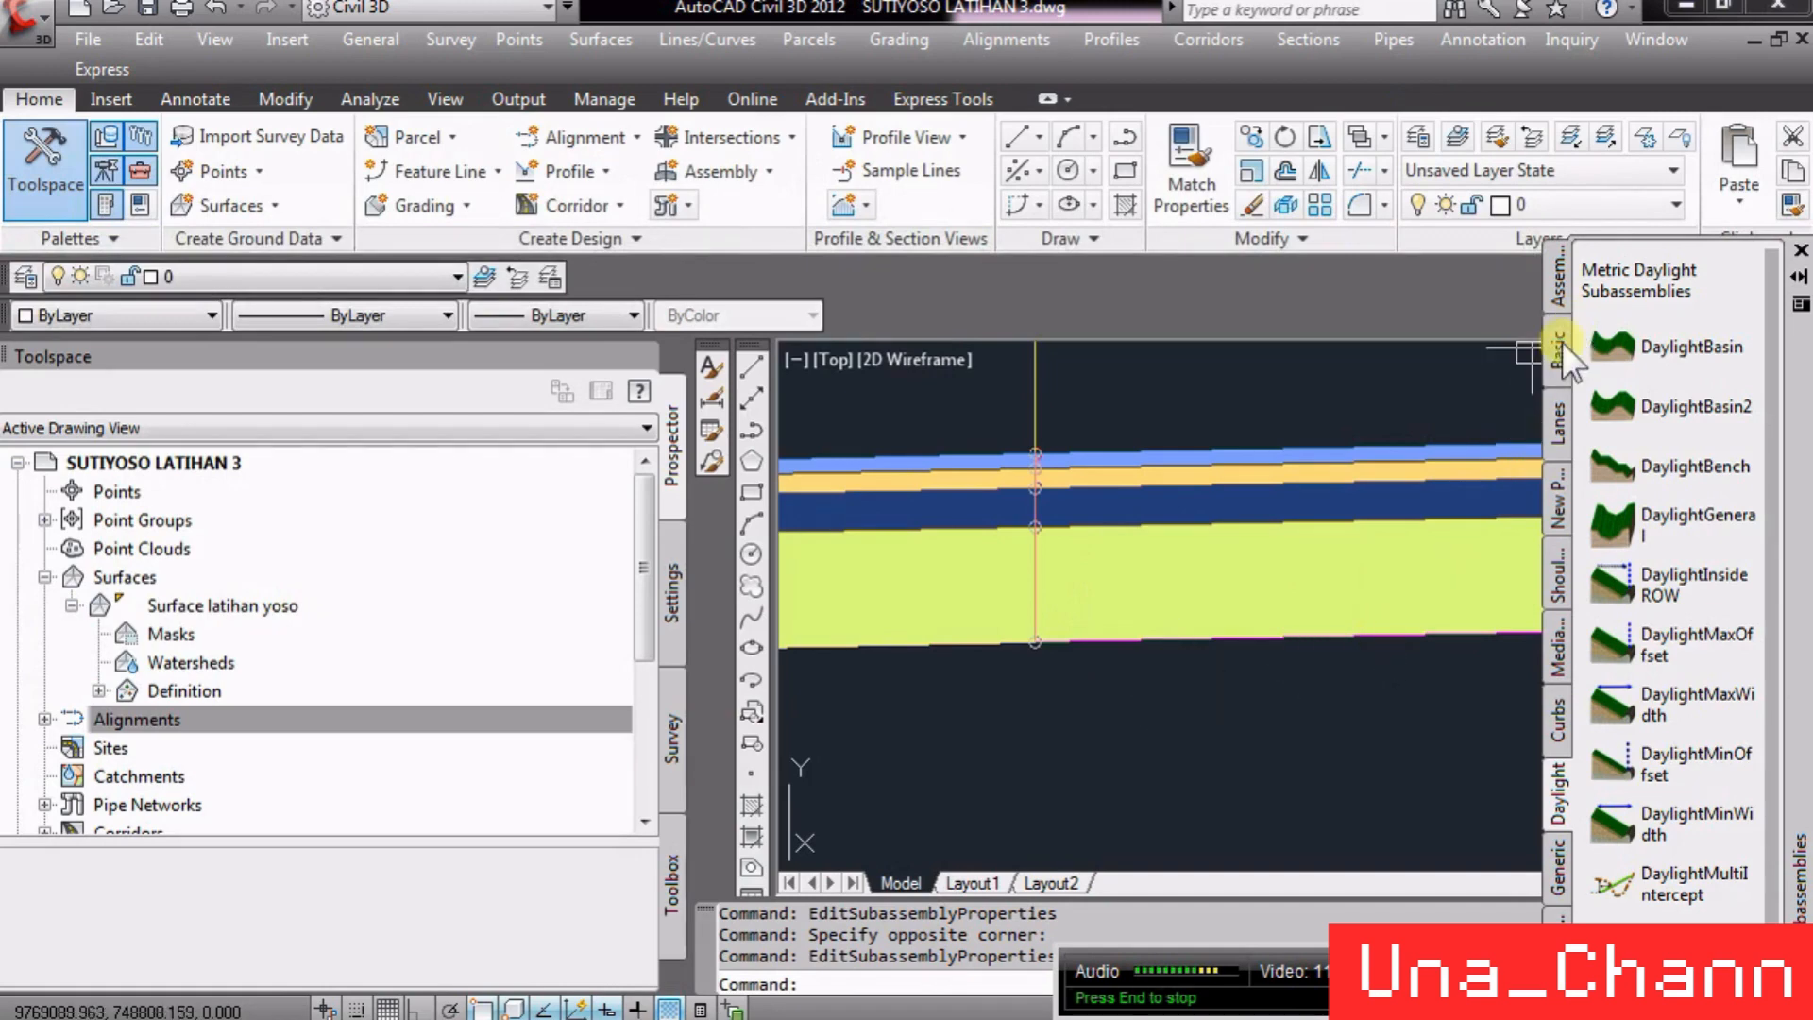
- Show the Lanes palette and examine the codes of the GenericPavementStructure subassembly in the CUT&FILL (GENERIK) assembly
{"action": "left_click", "coordinate": [1561, 404]}
{"action": "left_click", "coordinate": [1101, 695]}
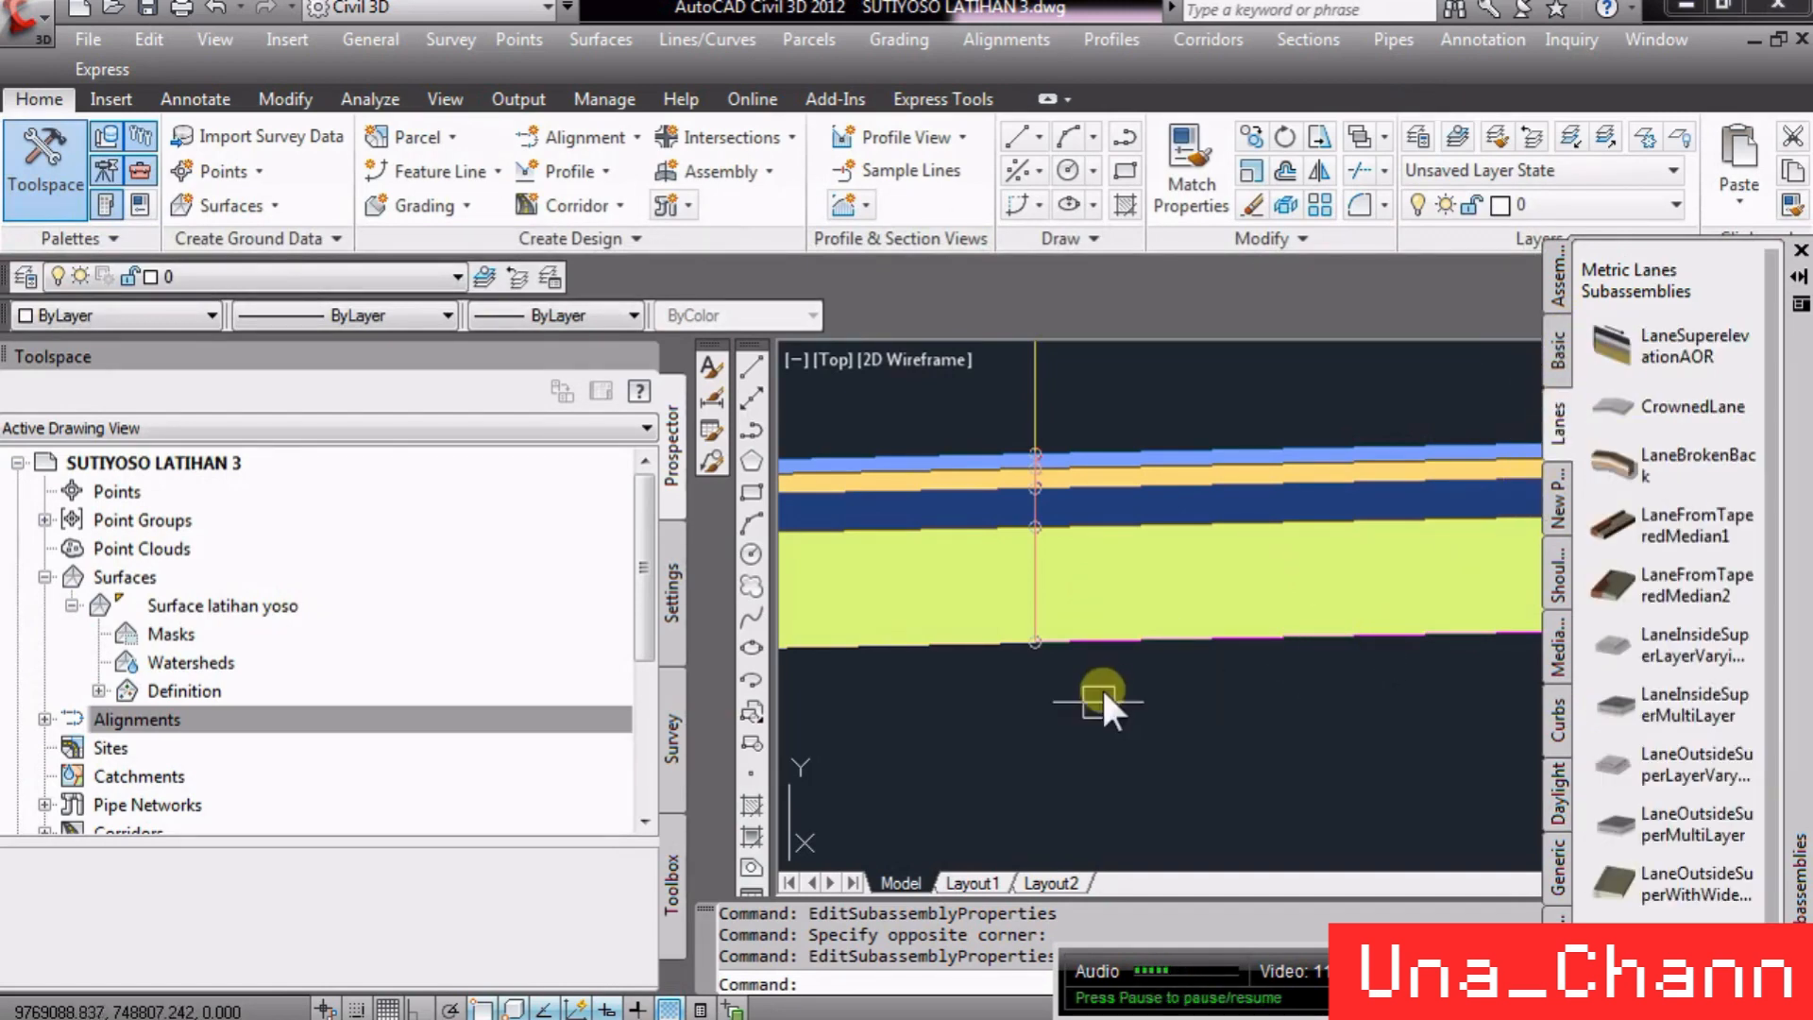
{"action": "left_click", "coordinate": [1107, 753]}
{"action": "scroll", "coordinate": [1112, 705], "scroll_direction": "down", "scroll_amount": 6}
{"action": "scroll", "coordinate": [1113, 705], "scroll_direction": "down", "scroll_amount": 8}
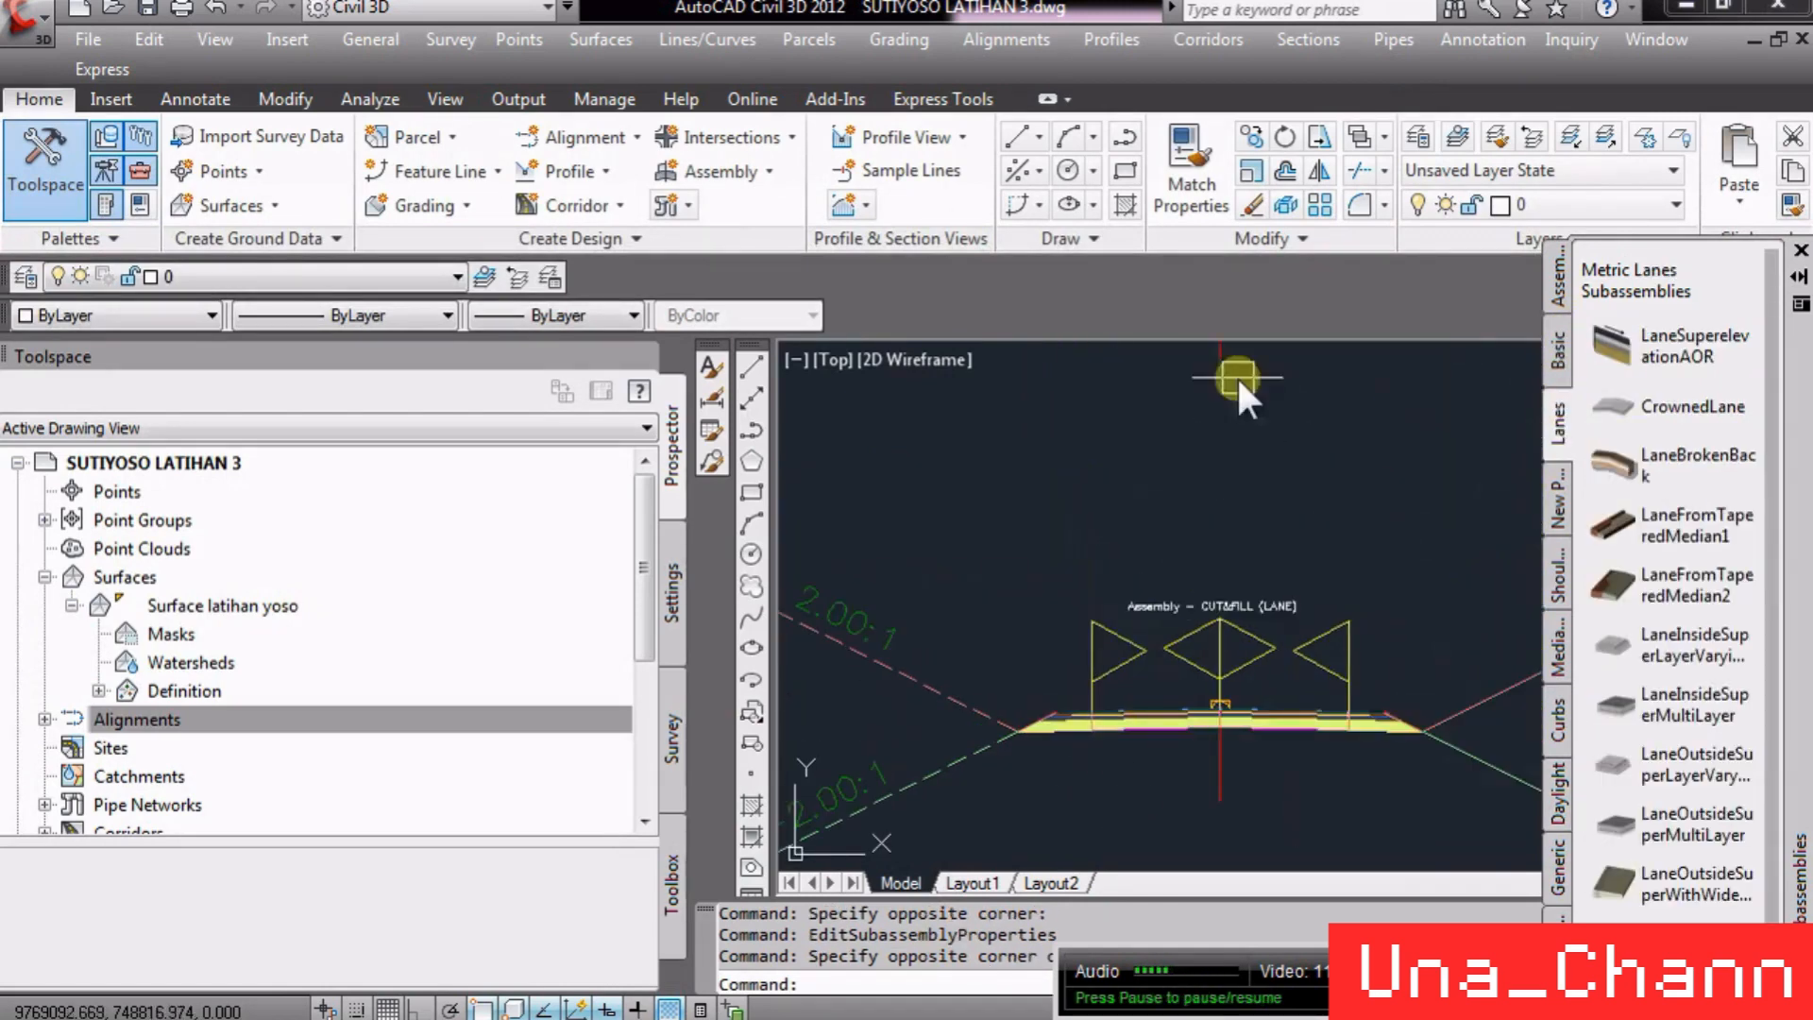
{"action": "scroll", "coordinate": [1139, 442], "scroll_direction": "up", "scroll_amount": 5}
{"action": "left_click", "coordinate": [1109, 476]}
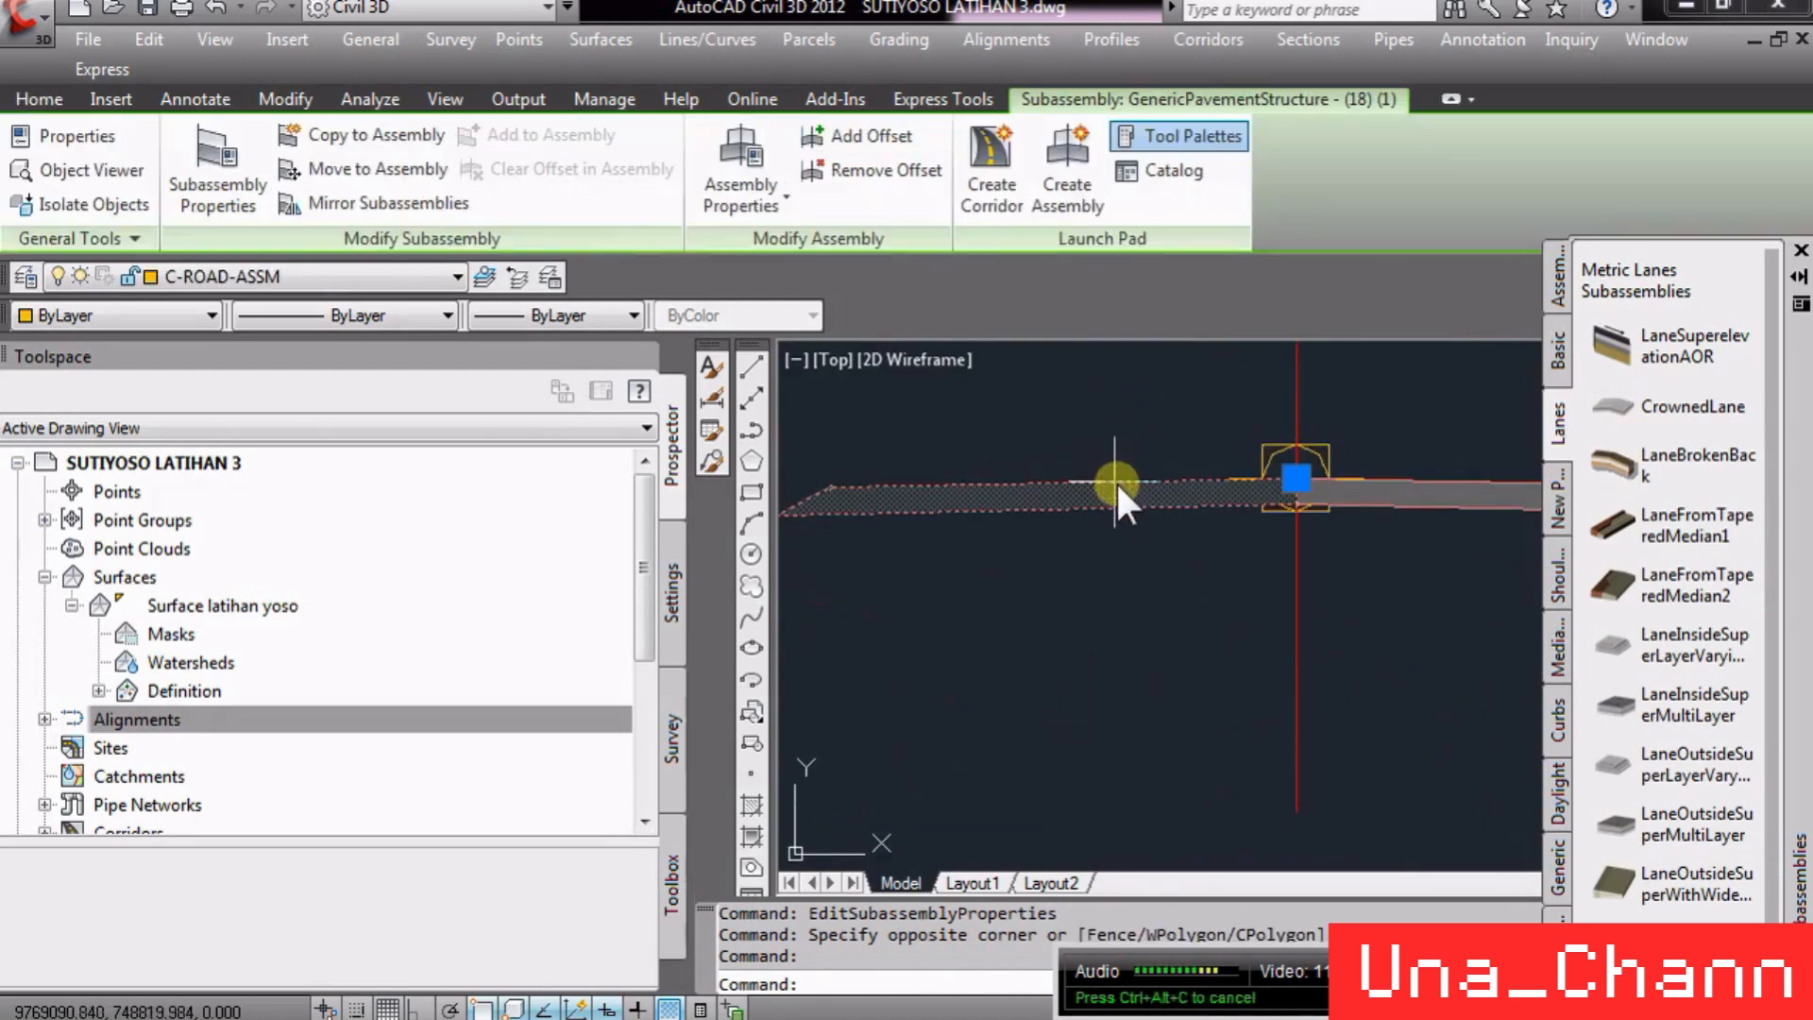
{"action": "right_click", "coordinate": [1121, 485]}
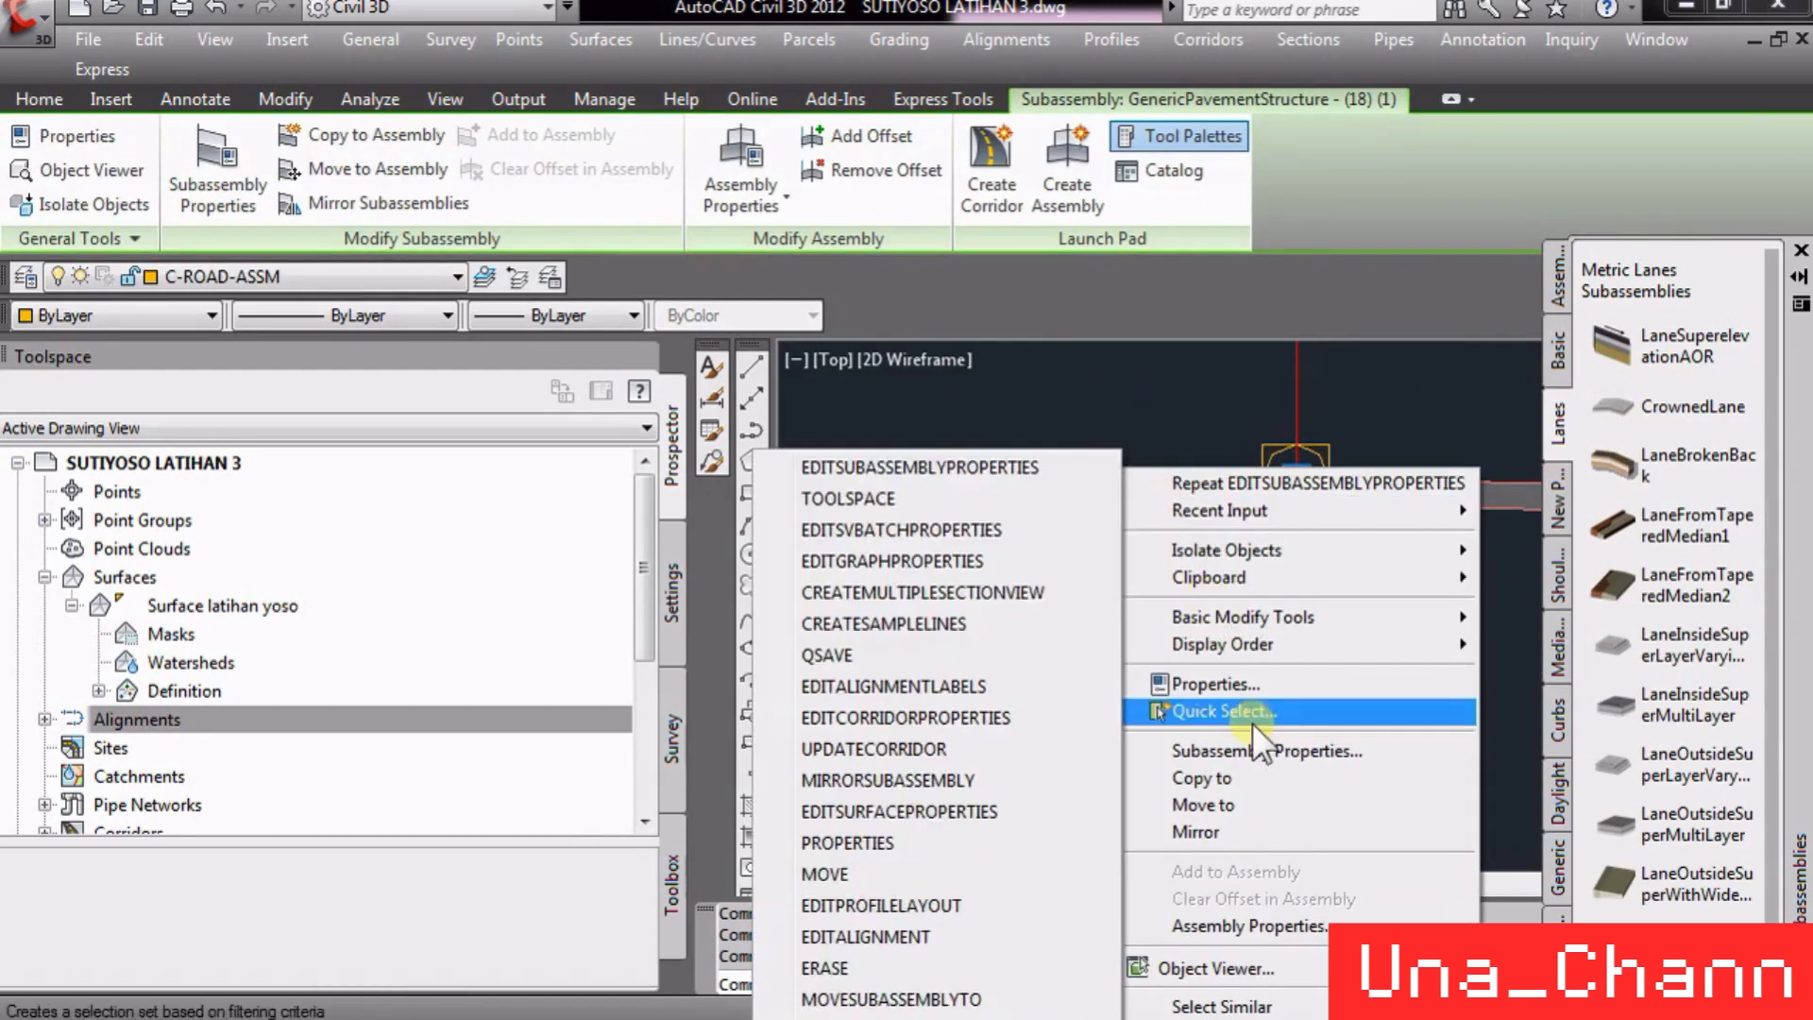
{"action": "left_click", "coordinate": [1254, 749]}
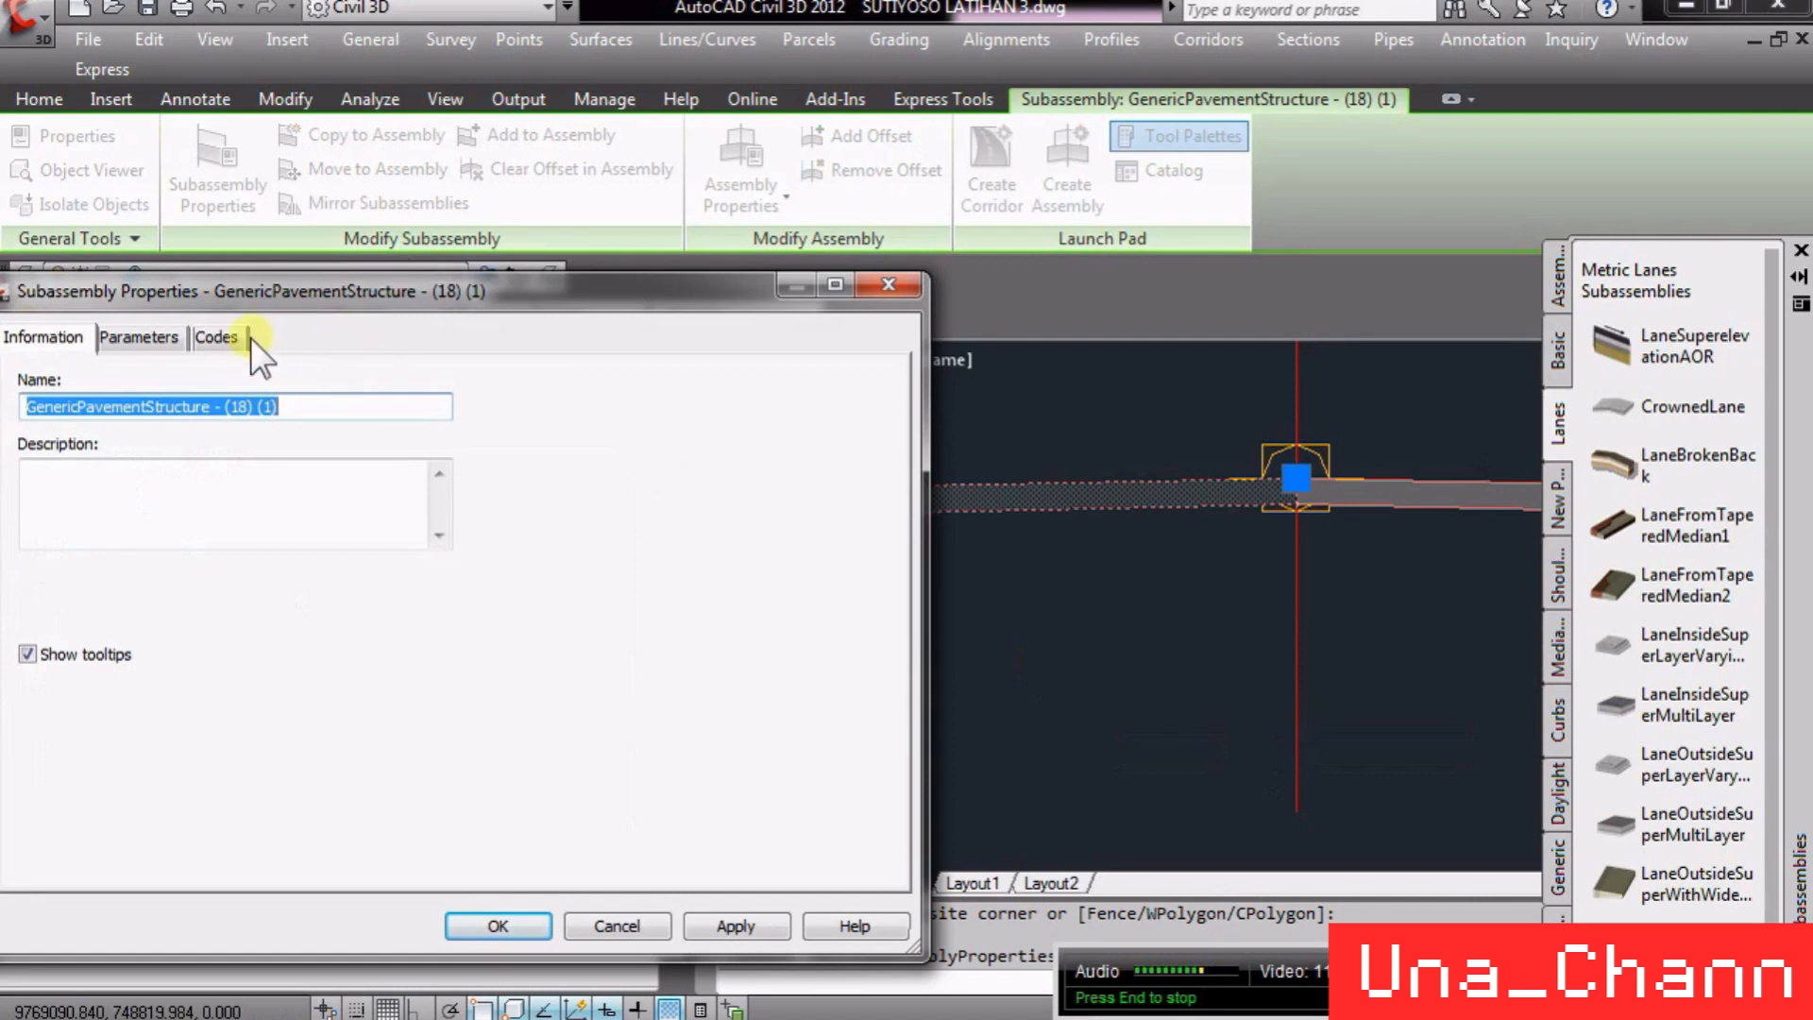
{"action": "left_click", "coordinate": [223, 337]}
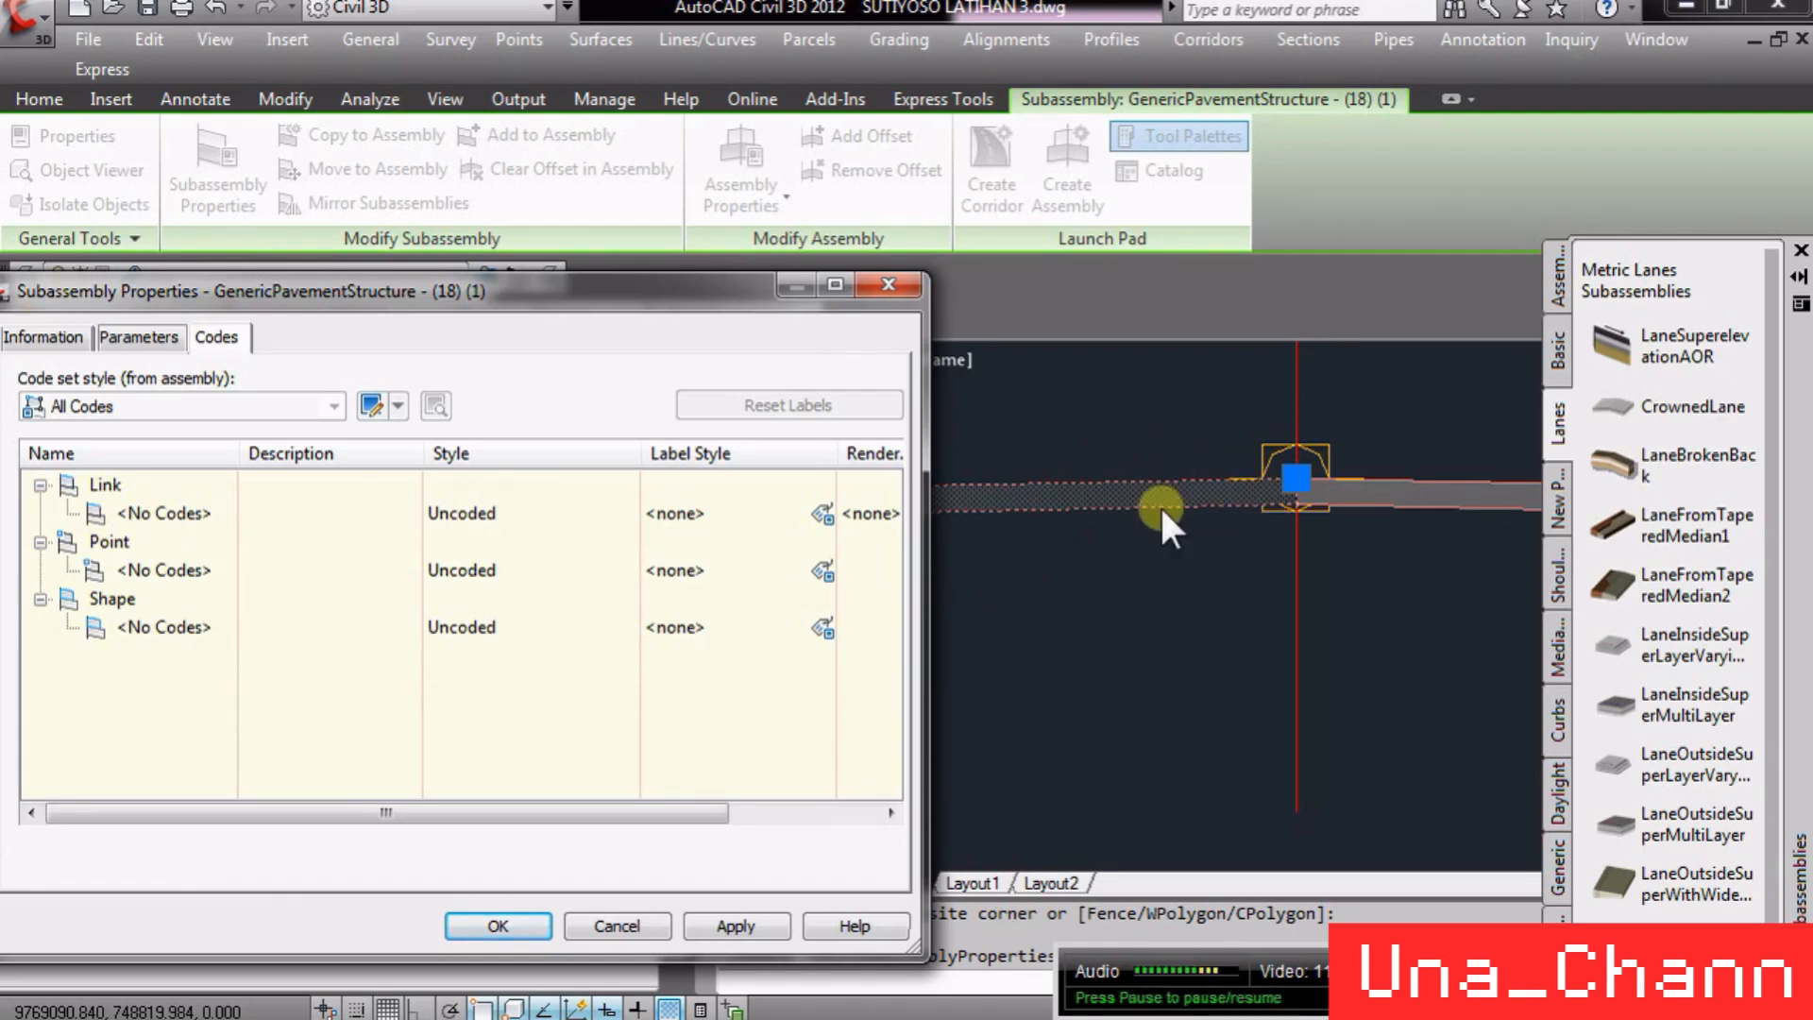
{"action": "left_click", "coordinate": [601, 916]}
{"action": "left_click", "coordinate": [1137, 546]}
{"action": "left_click", "coordinate": [1161, 568]}
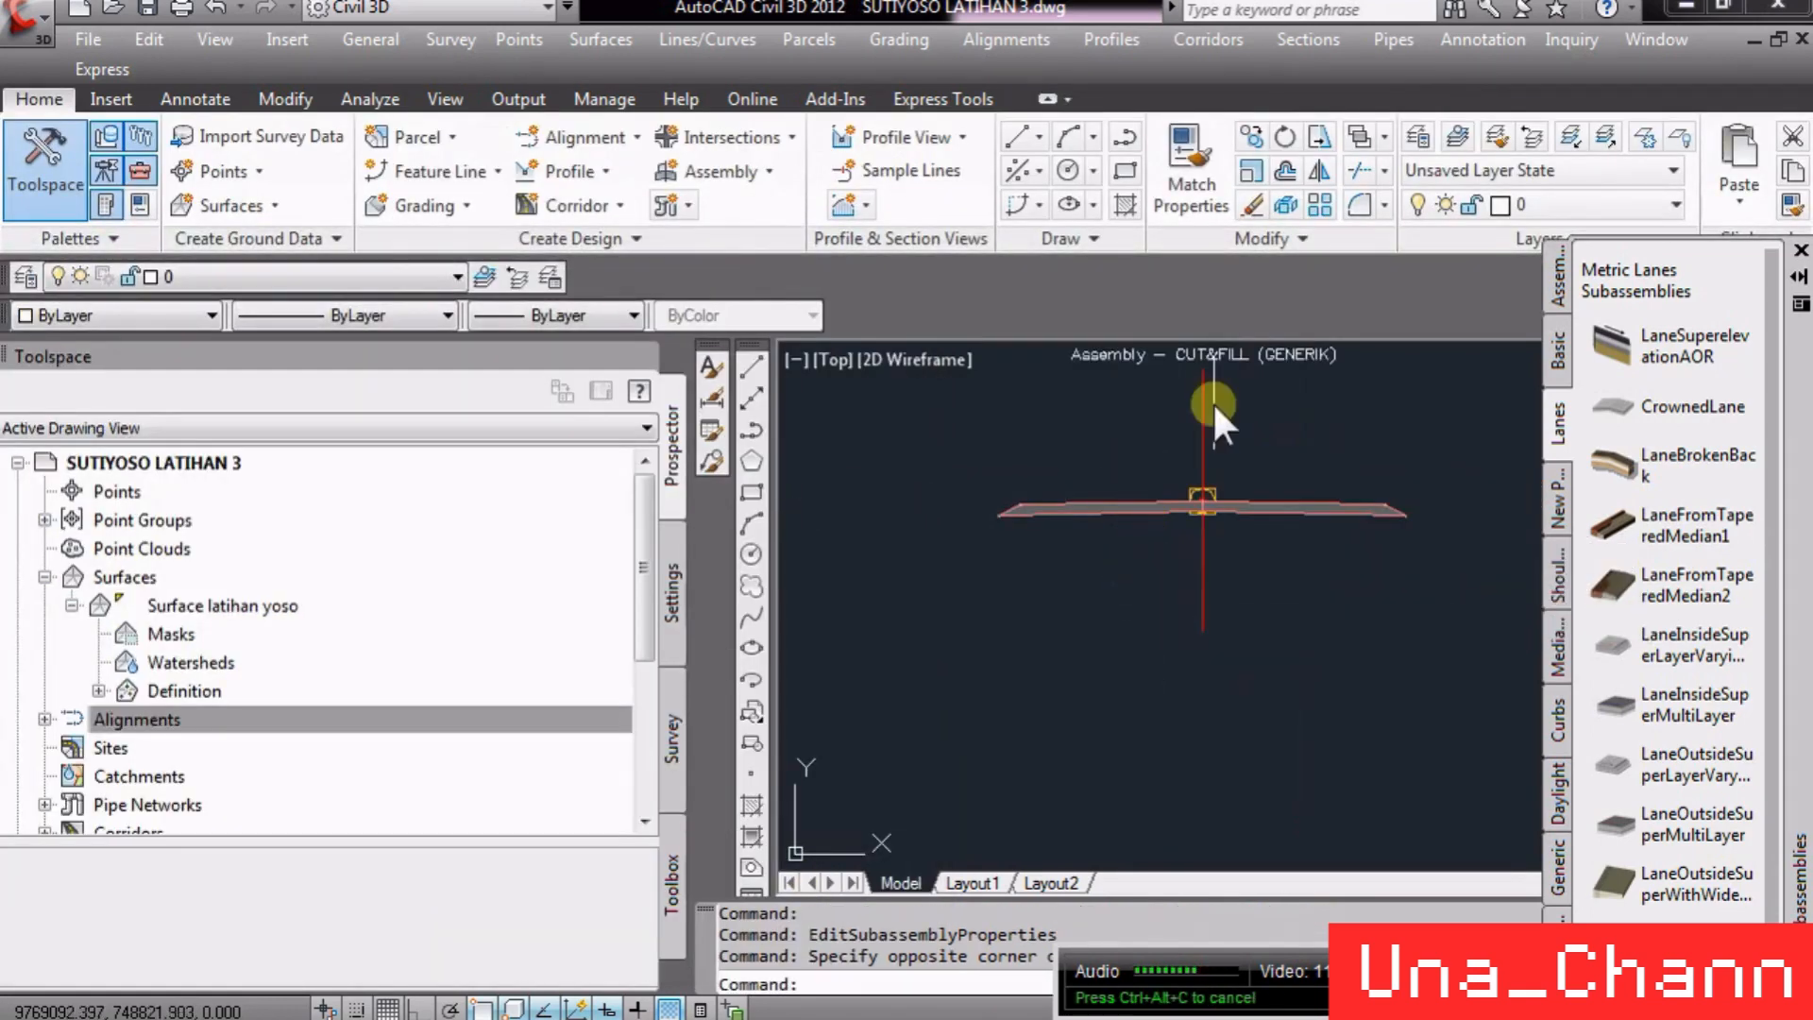
{"action": "scroll", "coordinate": [1211, 400], "scroll_direction": "down", "scroll_amount": 4}
{"action": "scroll", "coordinate": [1210, 684], "scroll_direction": "up", "scroll_amount": 8}
{"action": "scroll", "coordinate": [1126, 557], "scroll_direction": "up", "scroll_amount": 3}
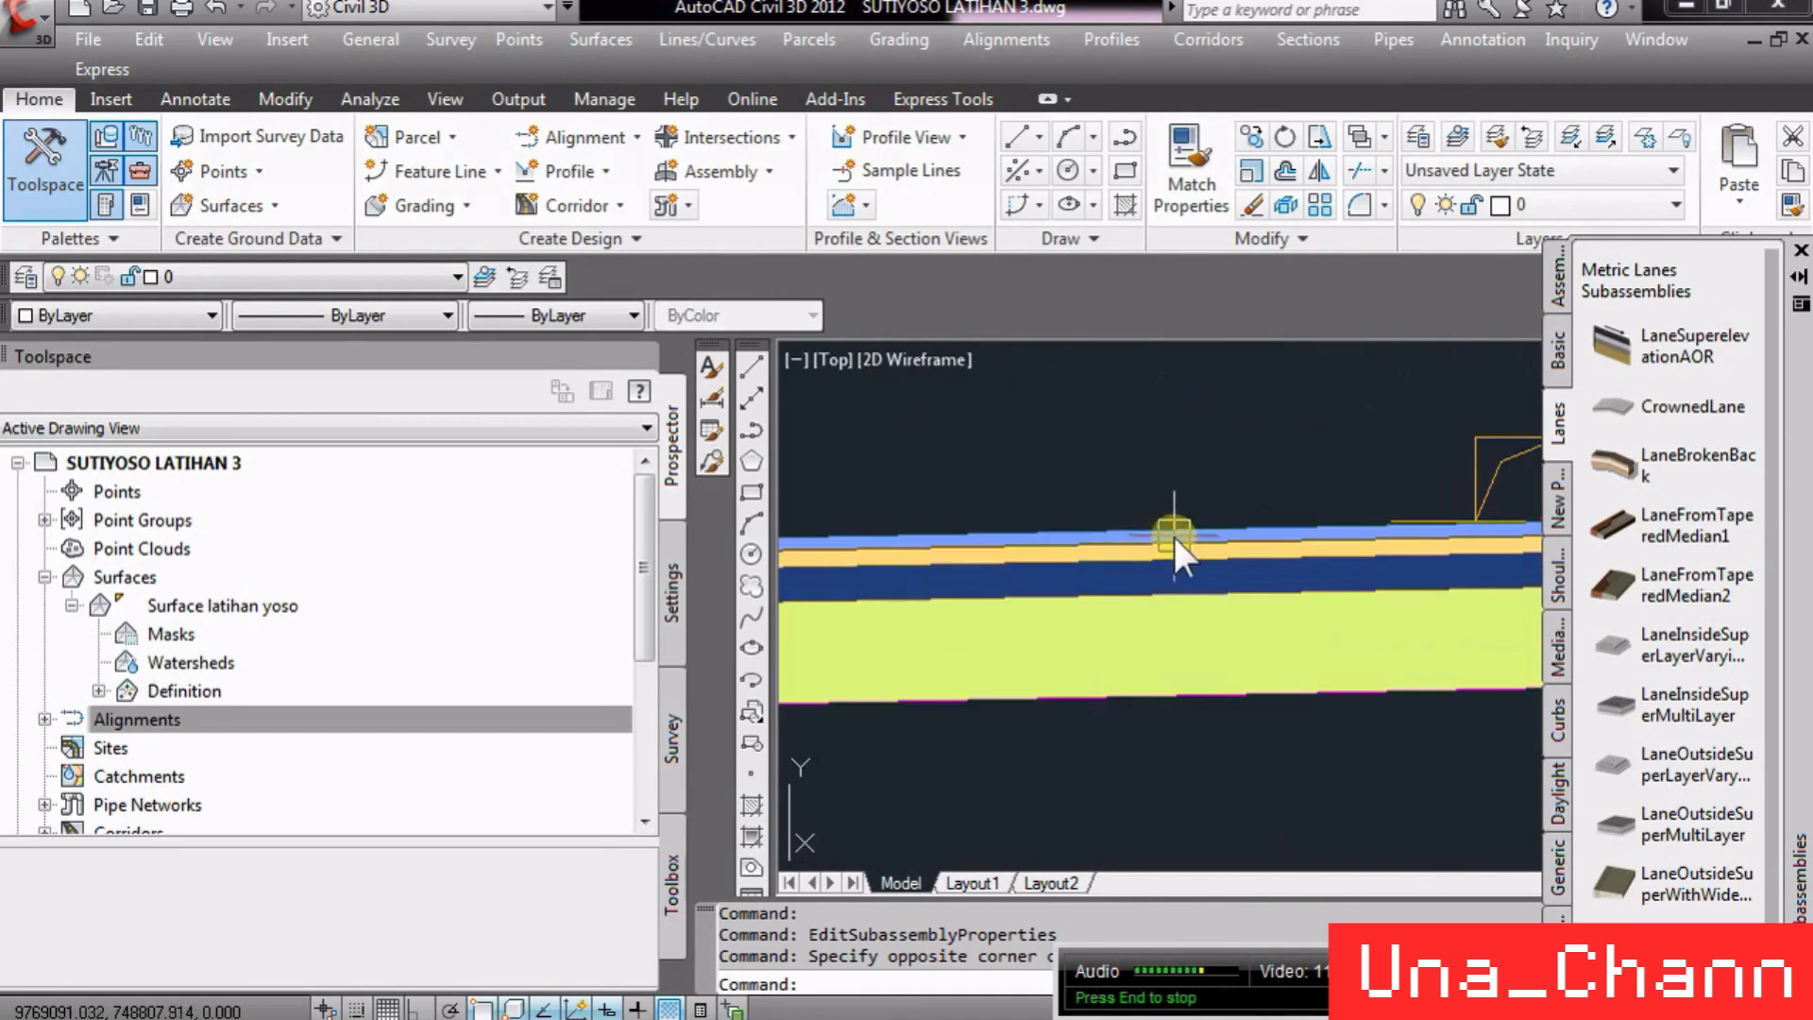
{"action": "left_click", "coordinate": [1174, 536]}
{"action": "right_click", "coordinate": [1213, 557]}
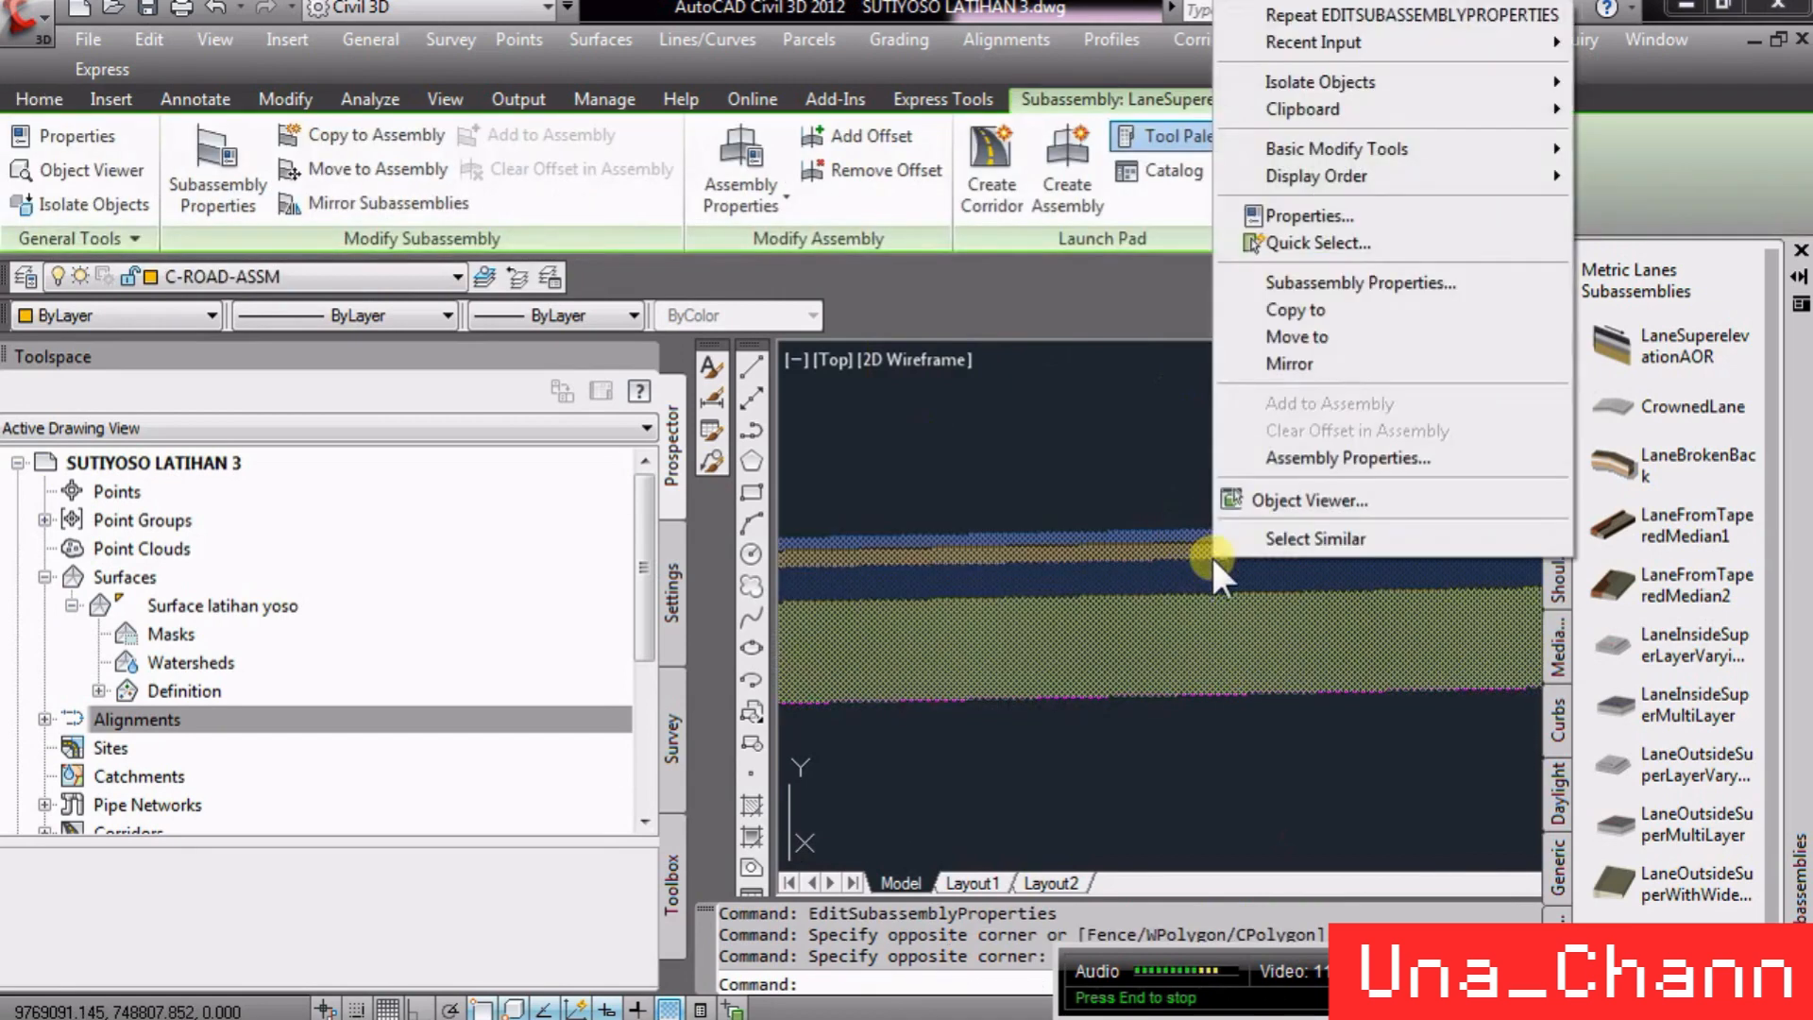
{"action": "left_click", "coordinate": [1101, 755]}
{"action": "scroll", "coordinate": [1160, 750], "scroll_direction": "down", "scroll_amount": 2}
{"action": "scroll", "coordinate": [1159, 749], "scroll_direction": "up", "scroll_amount": 2}
- Reopen the LaneSuperelevationAOR subassembly's properties and read the descriptions of its link codes, then cancel the dialog
{"action": "right_click", "coordinate": [1245, 707]}
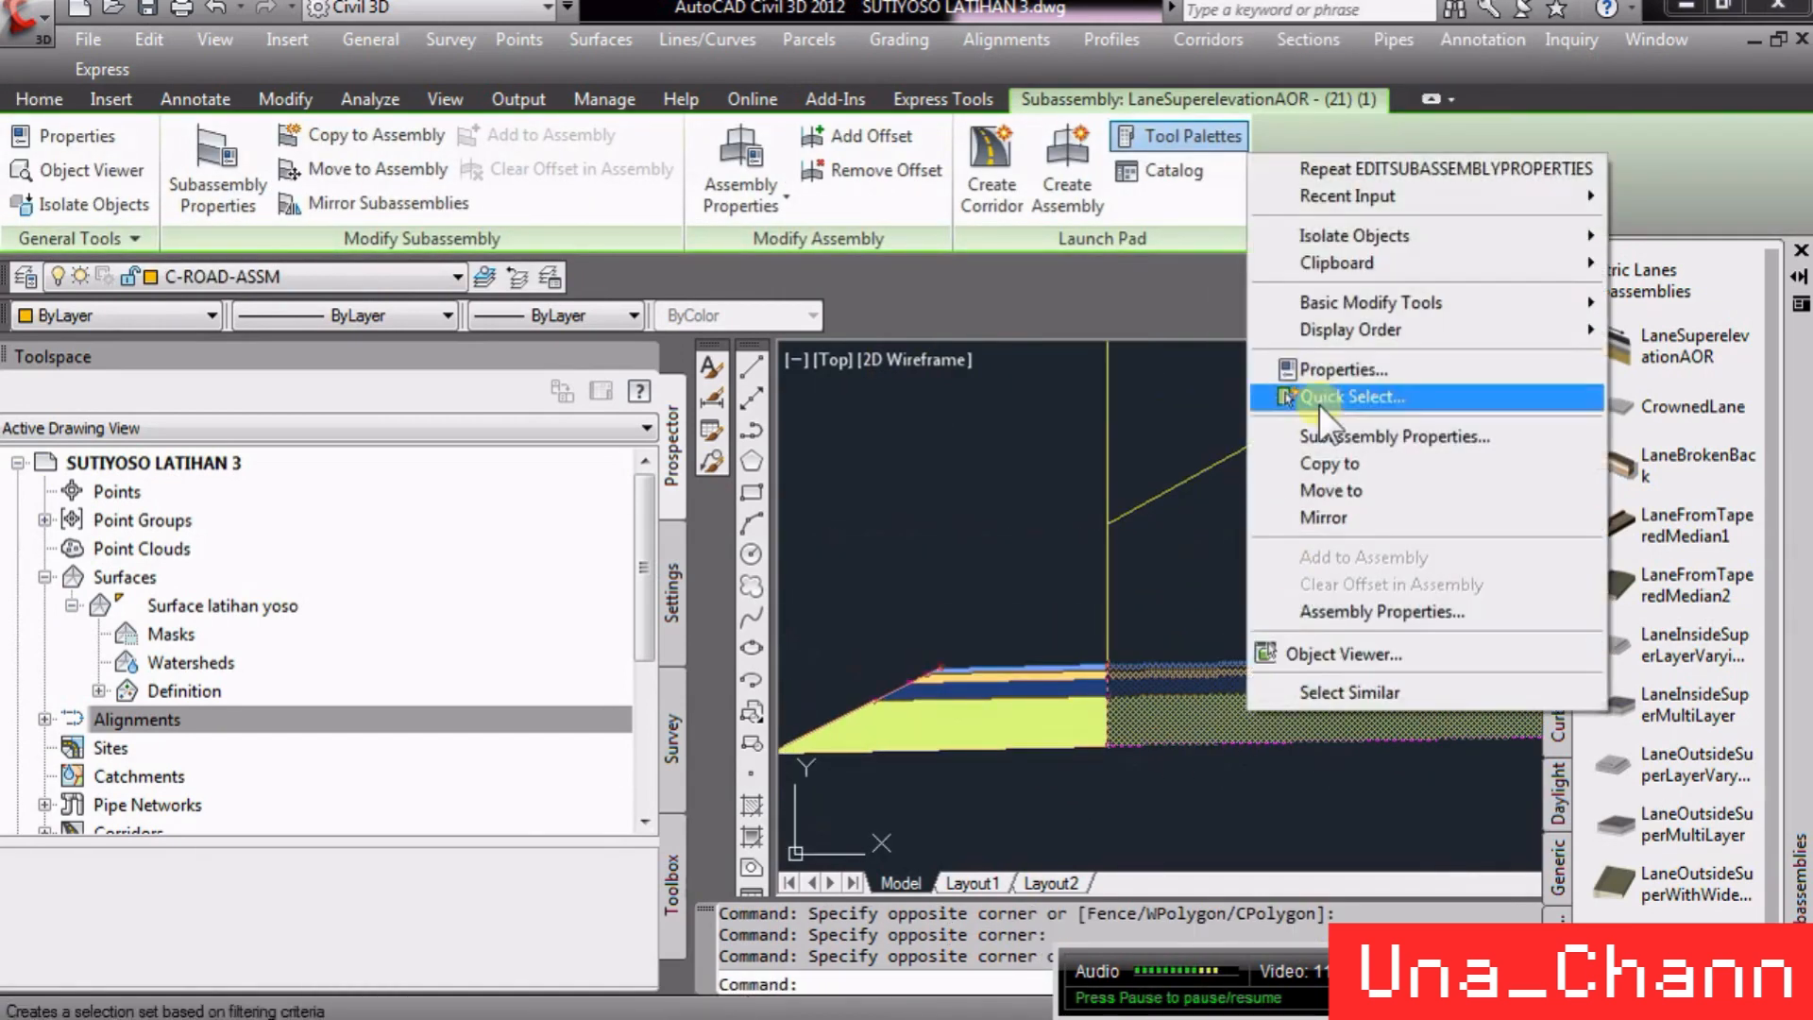
{"action": "left_click", "coordinate": [1356, 429]}
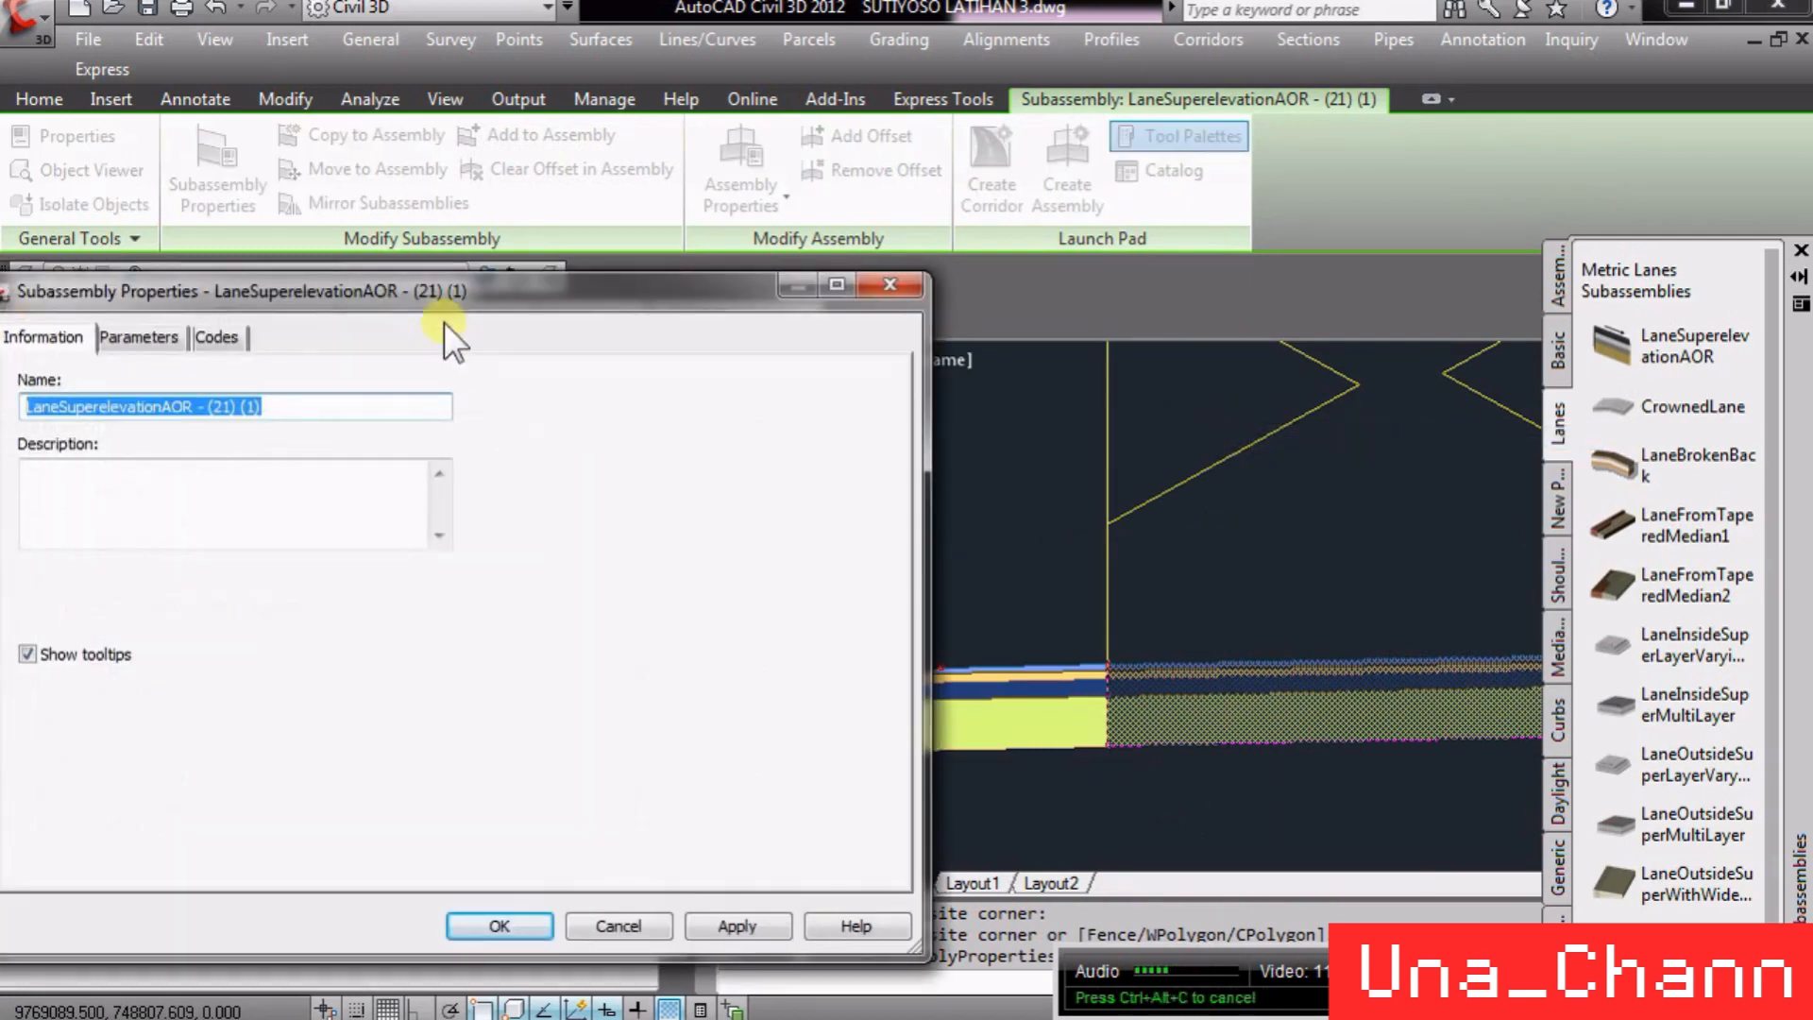
{"action": "left_click", "coordinate": [217, 338]}
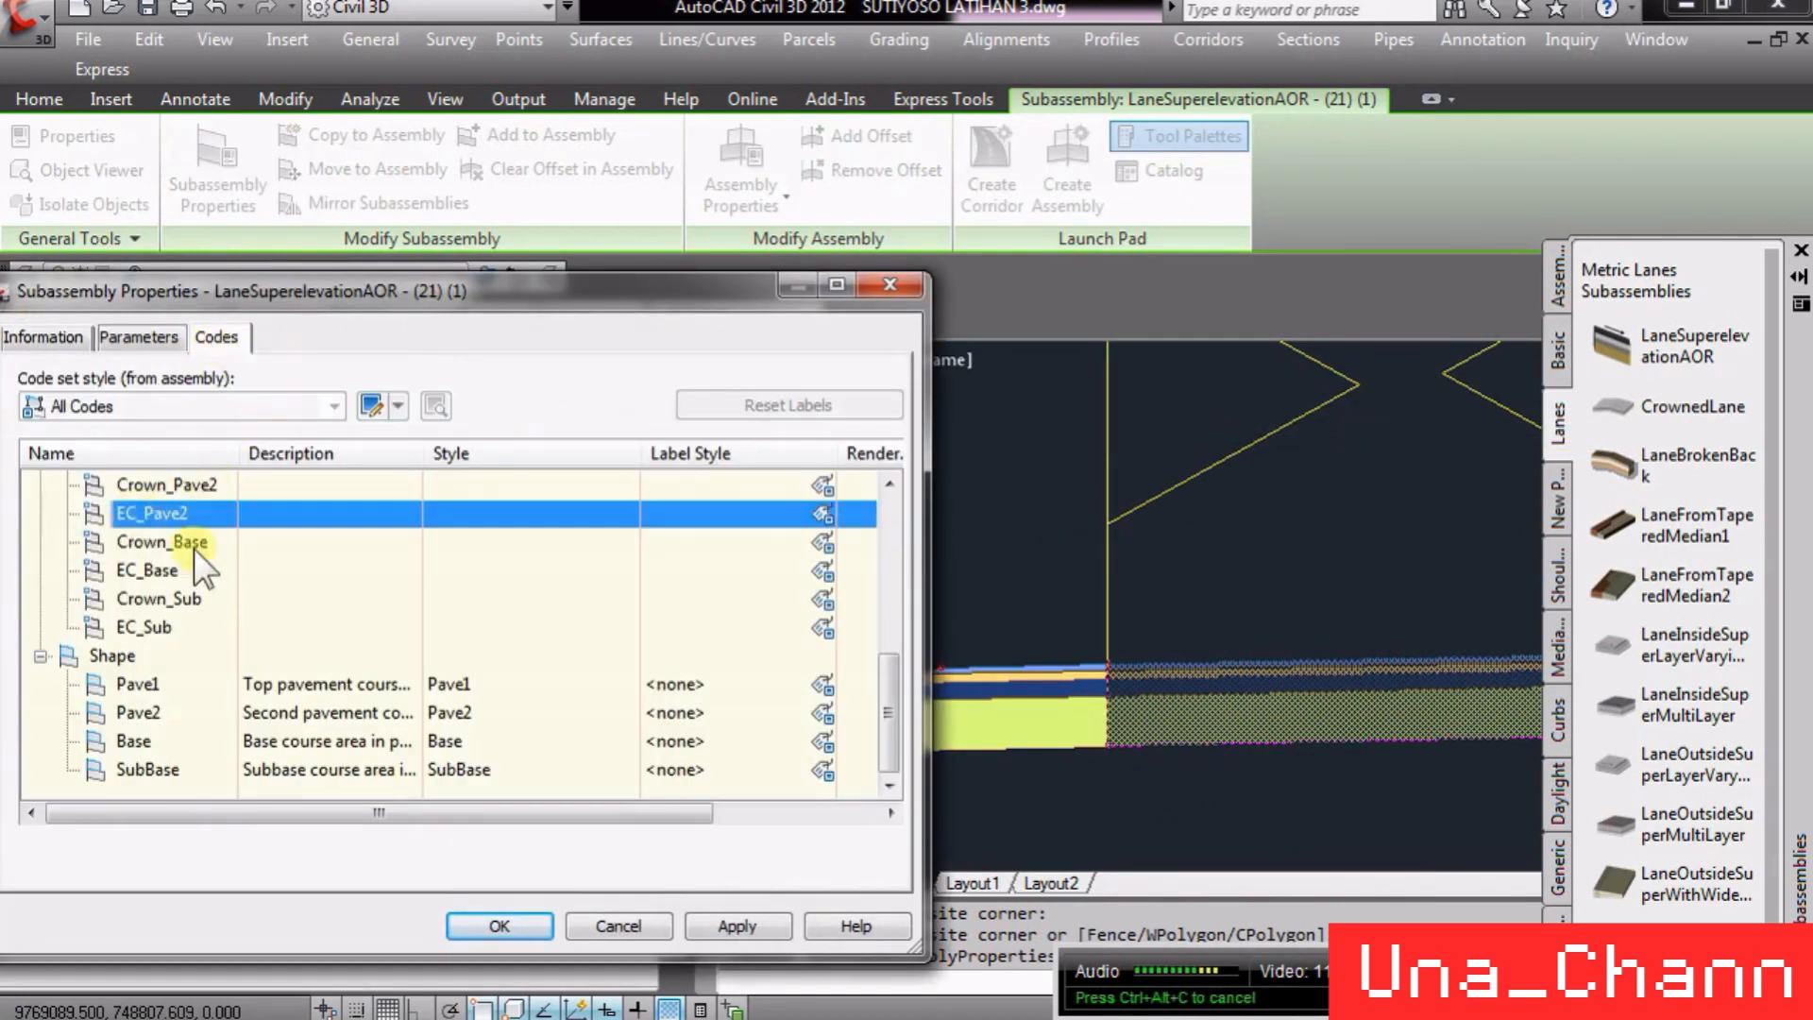
{"action": "scroll", "coordinate": [202, 569], "scroll_direction": "up", "scroll_amount": 5}
{"action": "left_click", "coordinate": [154, 548]}
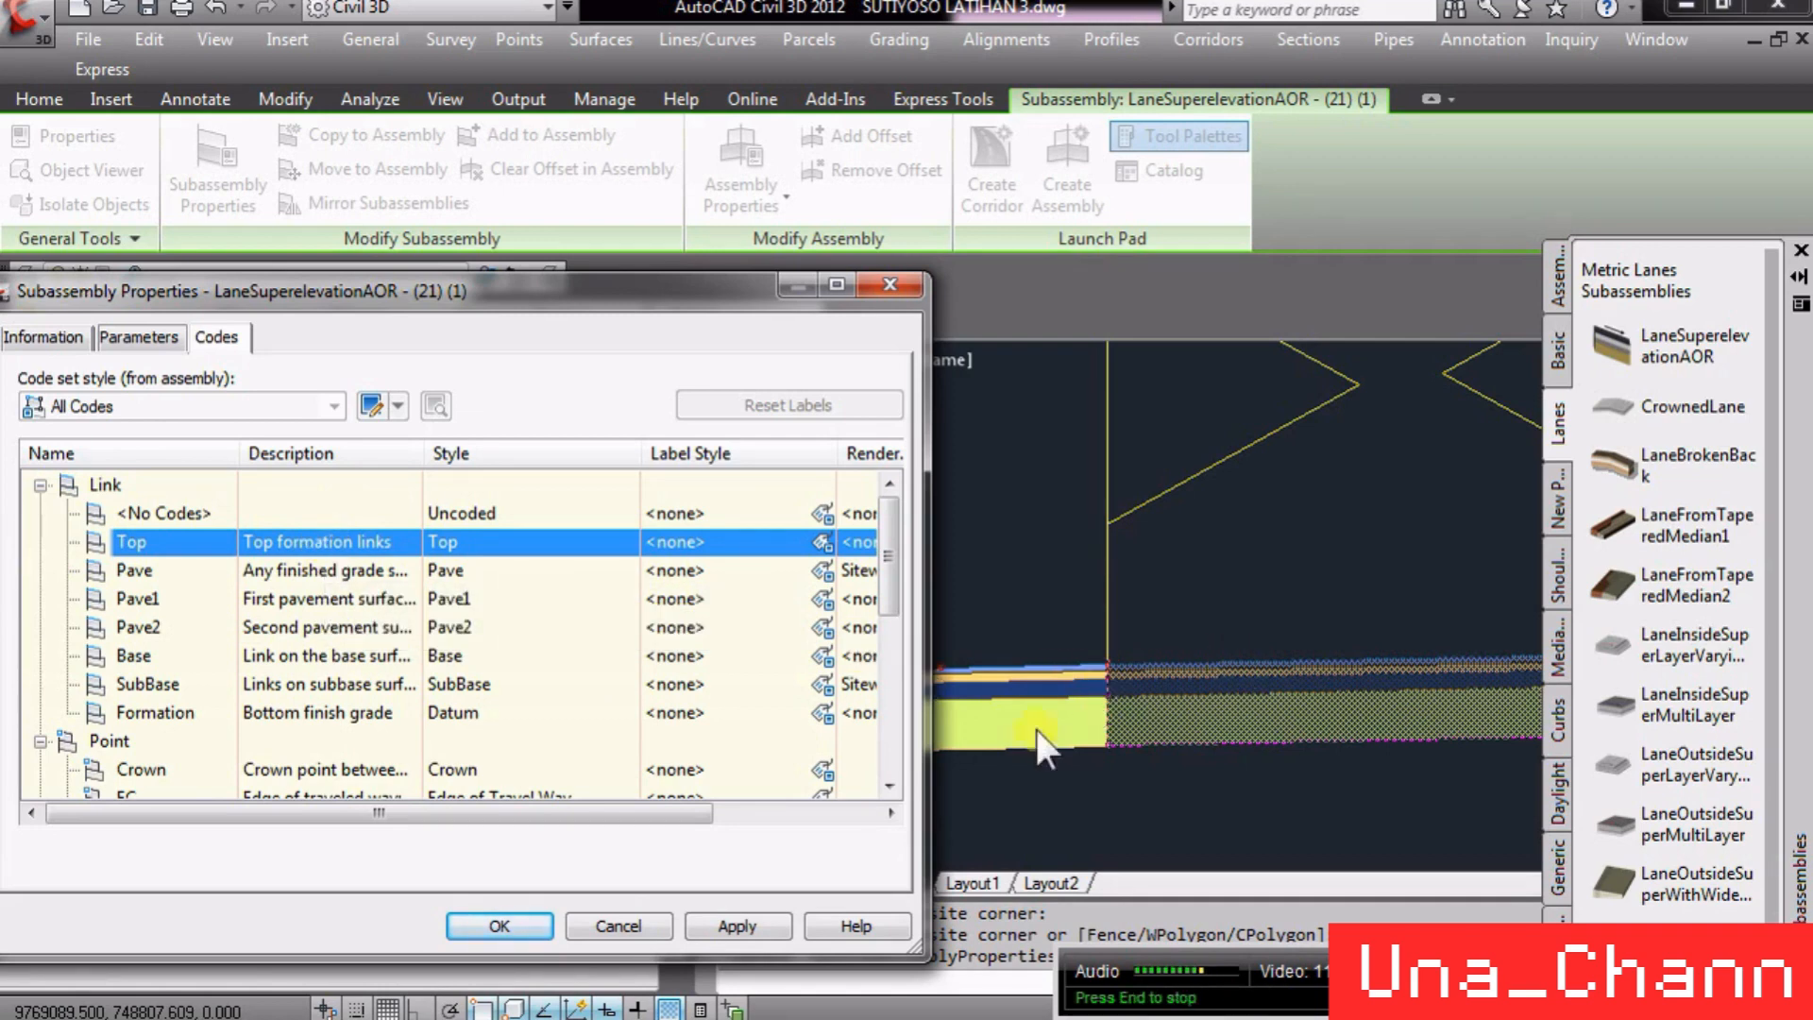
{"action": "left_click", "coordinate": [253, 567]}
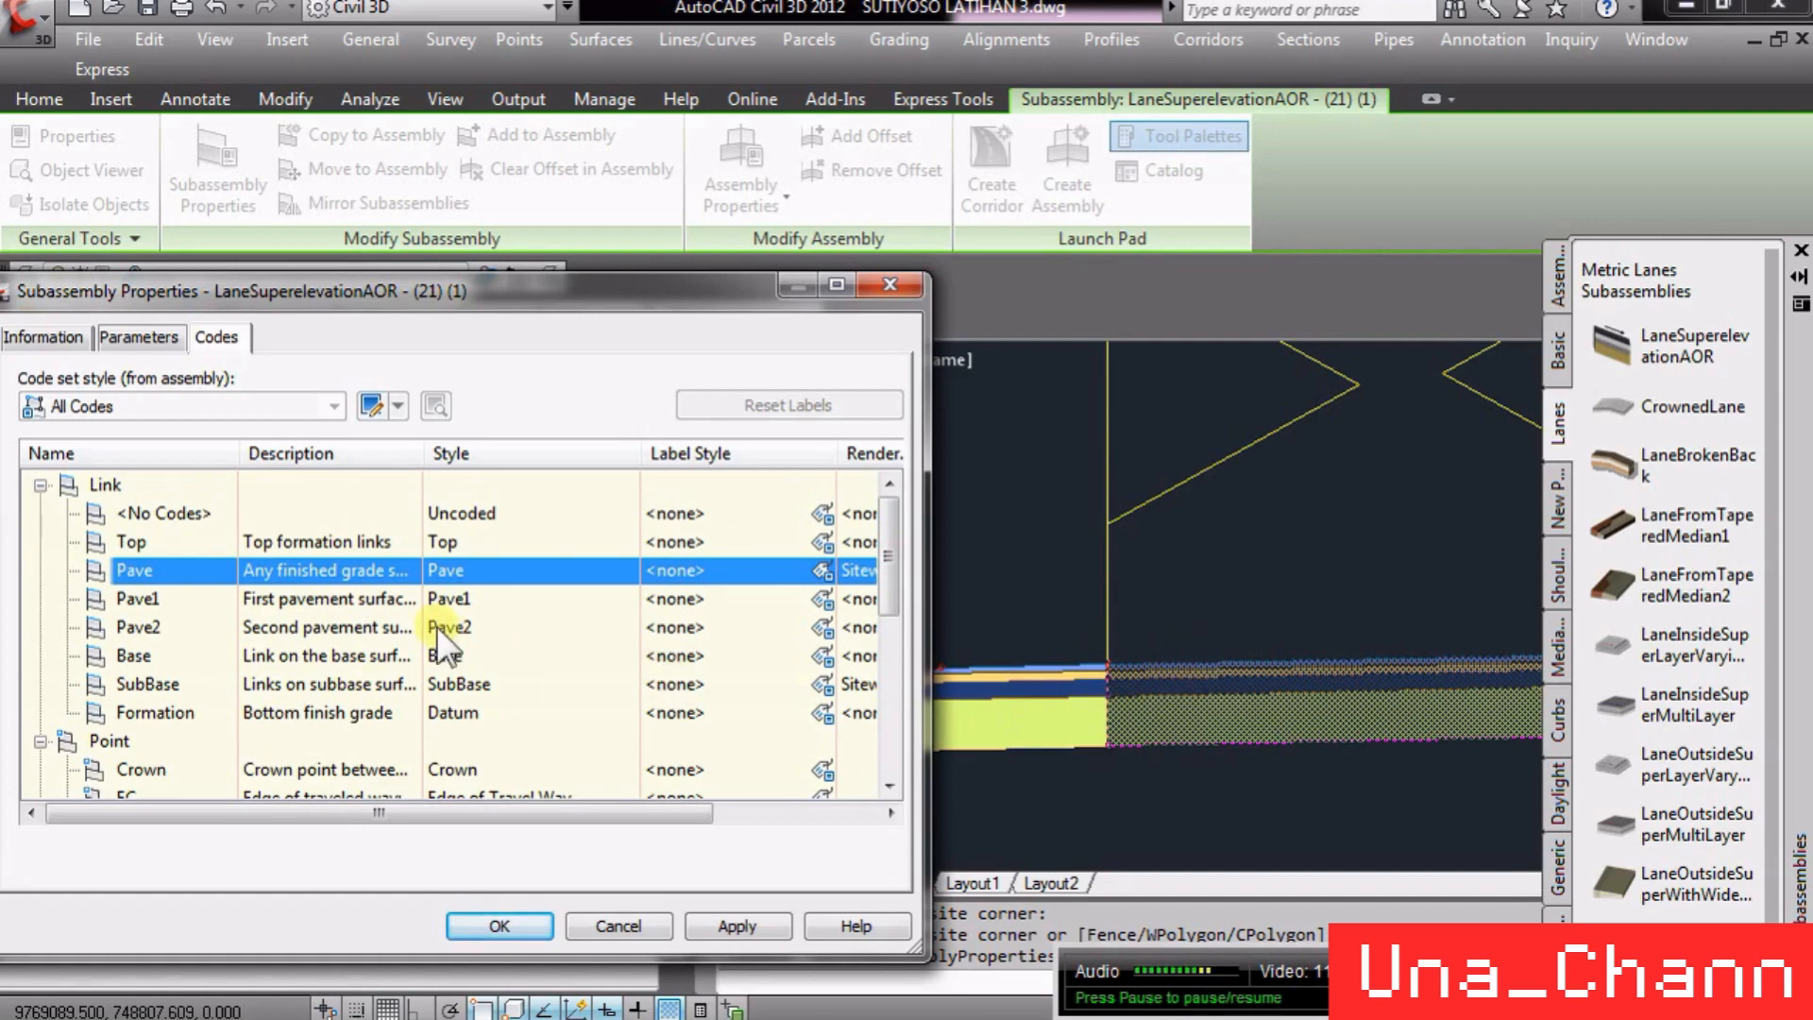
{"action": "left_click", "coordinate": [297, 601]}
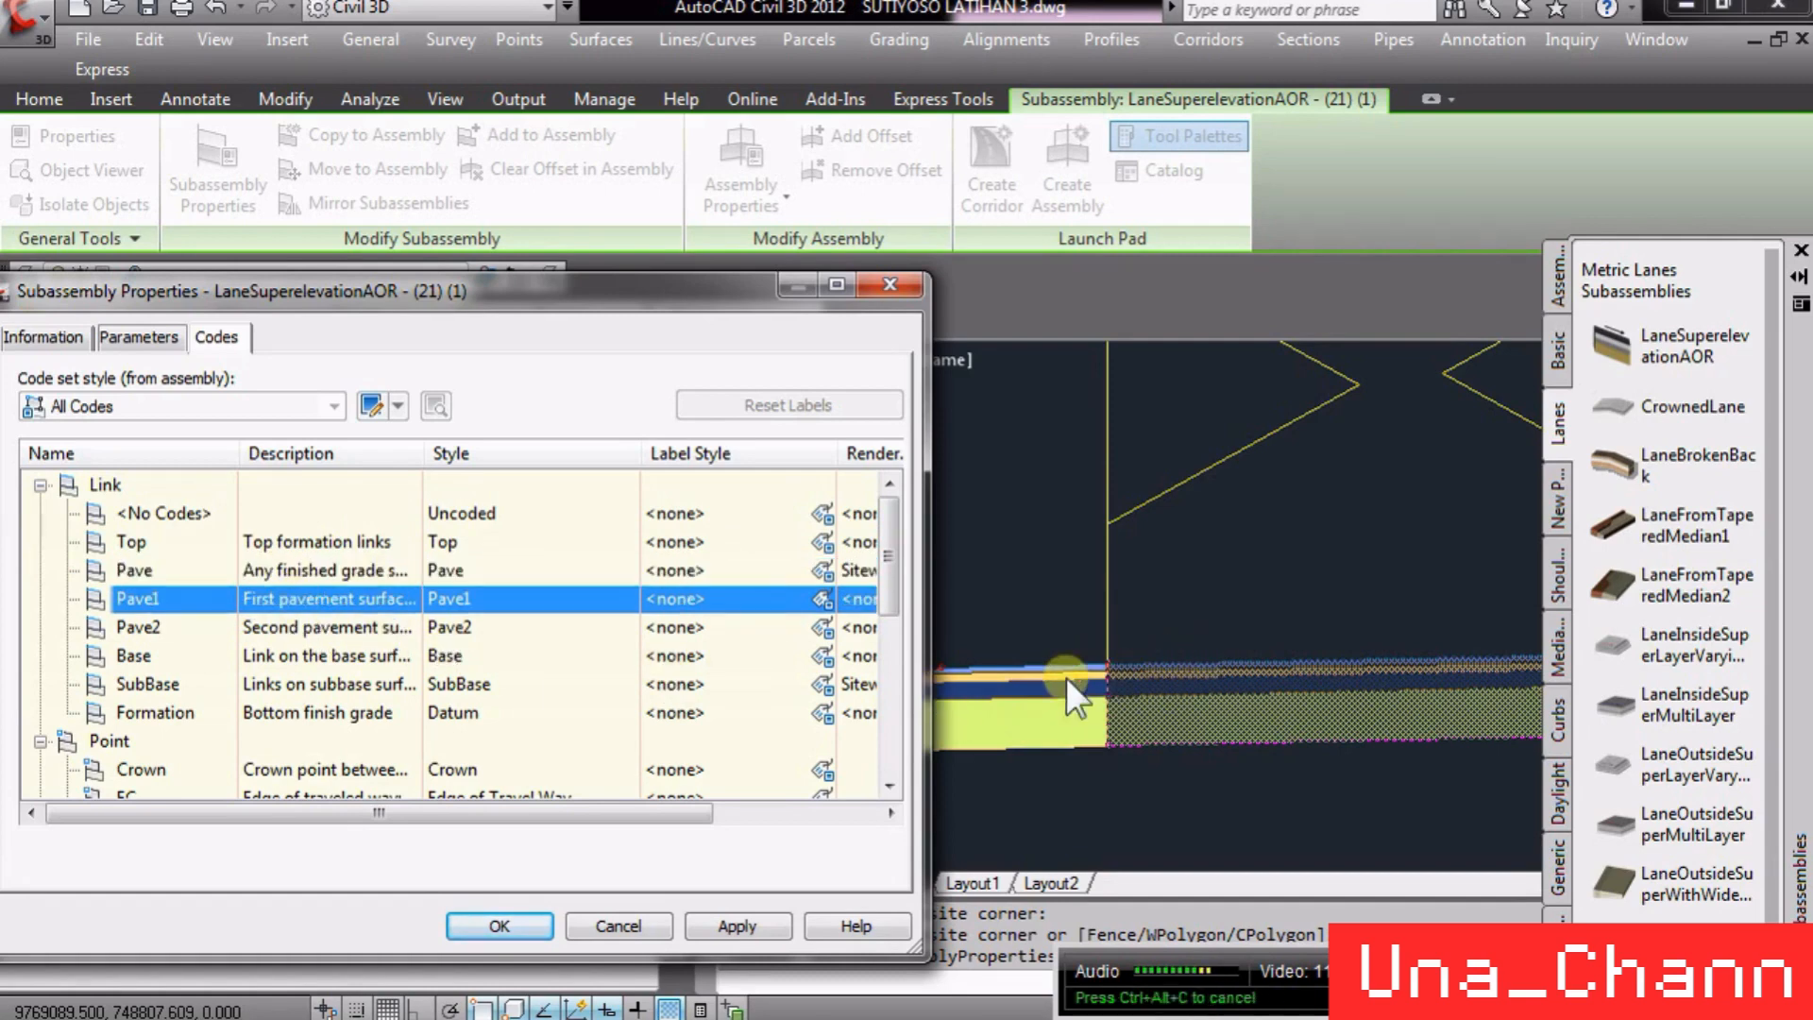
{"action": "left_click", "coordinate": [312, 624]}
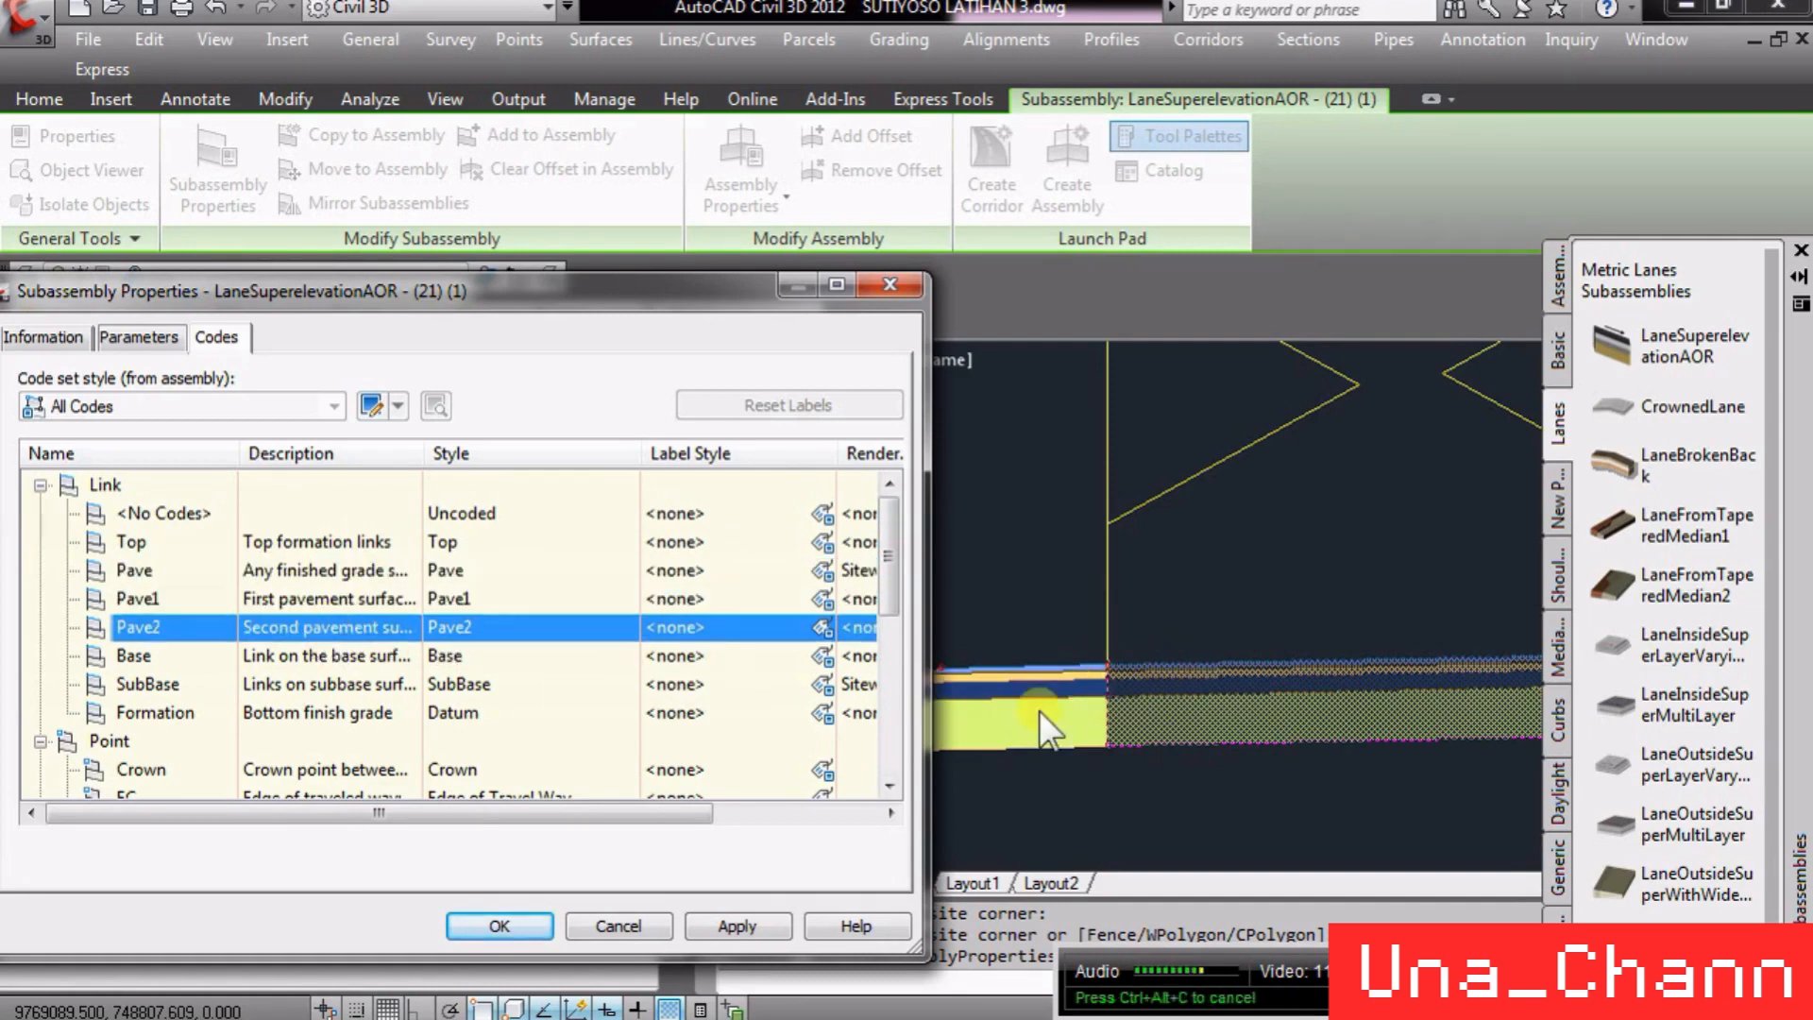
{"action": "left_click", "coordinate": [342, 656]}
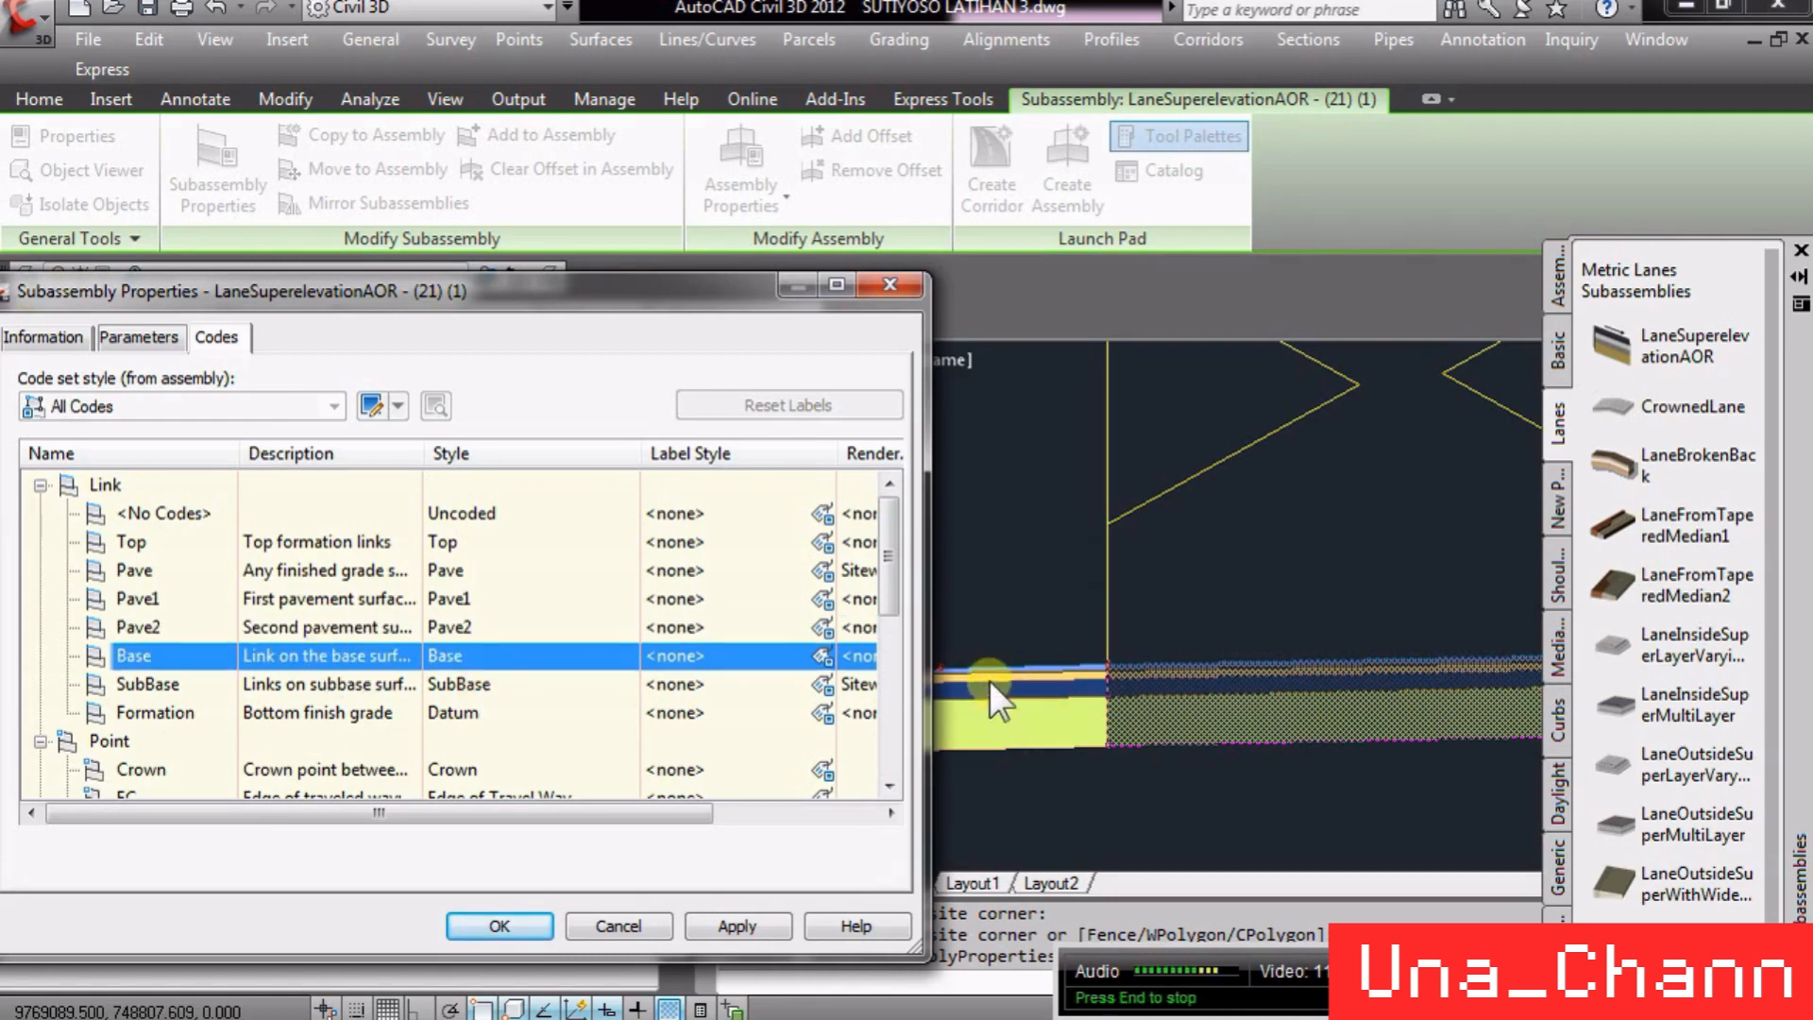
{"action": "left_click", "coordinate": [296, 686]}
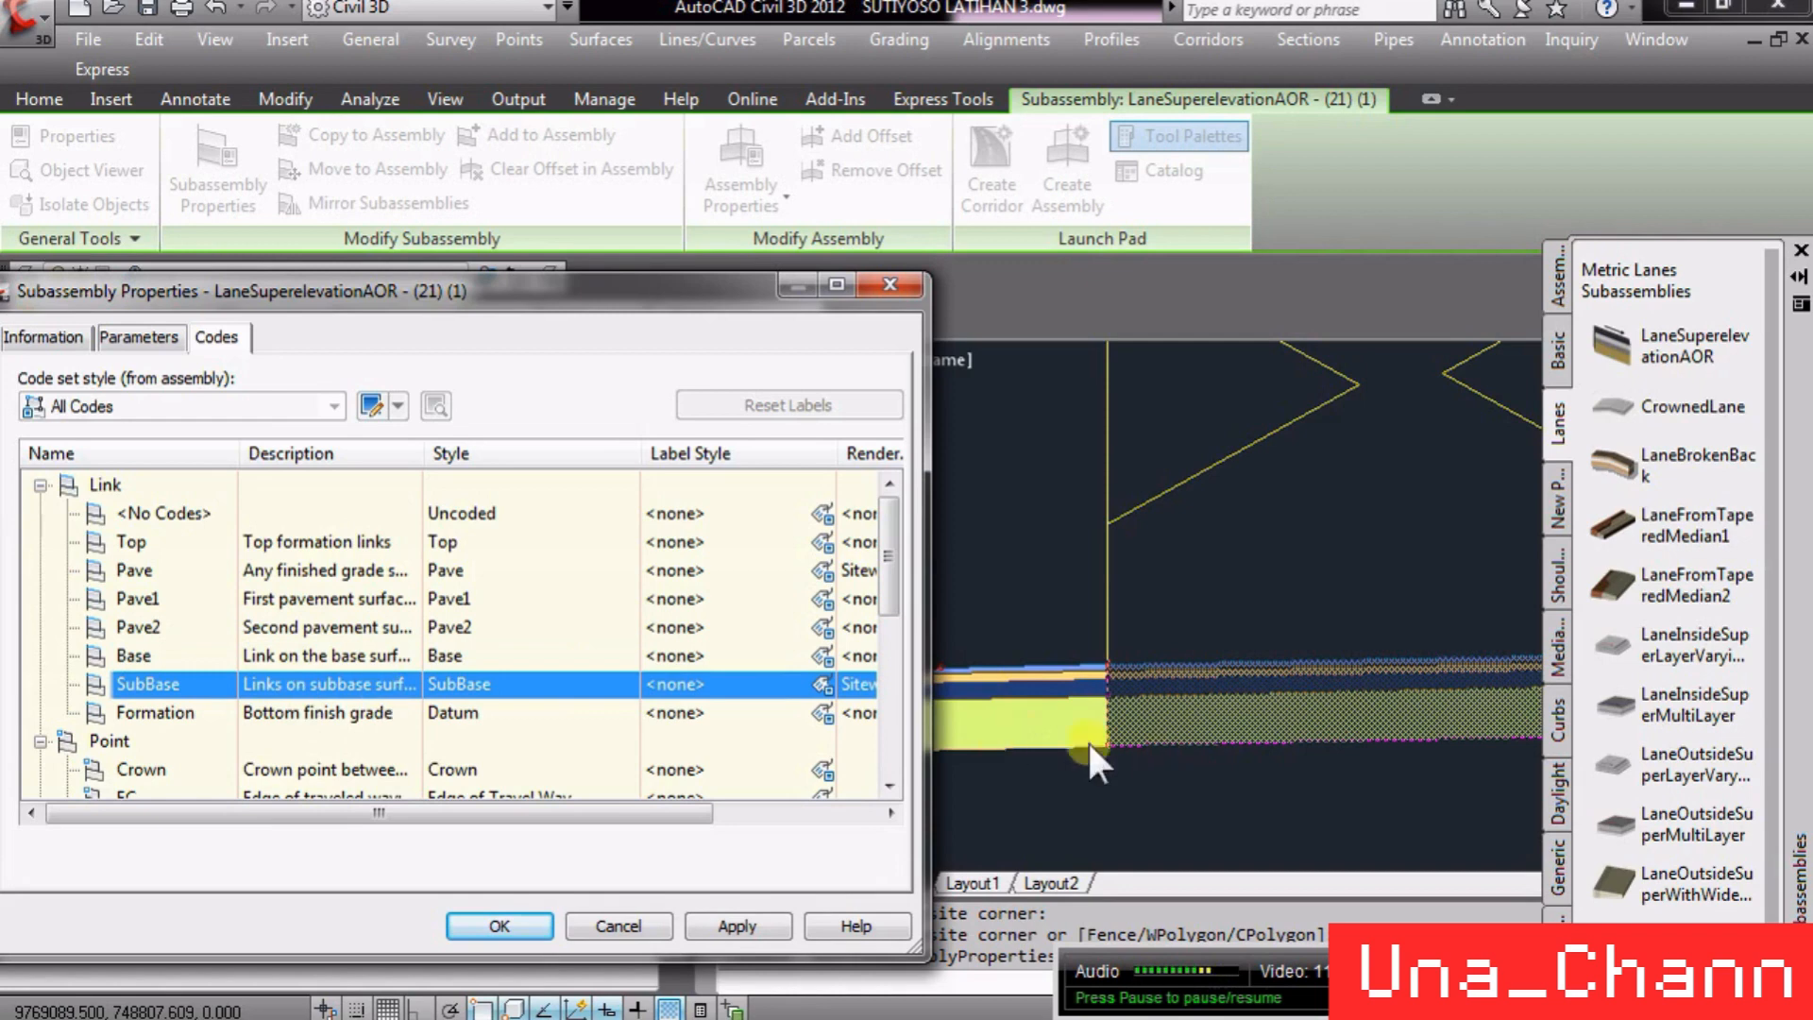
{"action": "left_click", "coordinate": [347, 720]}
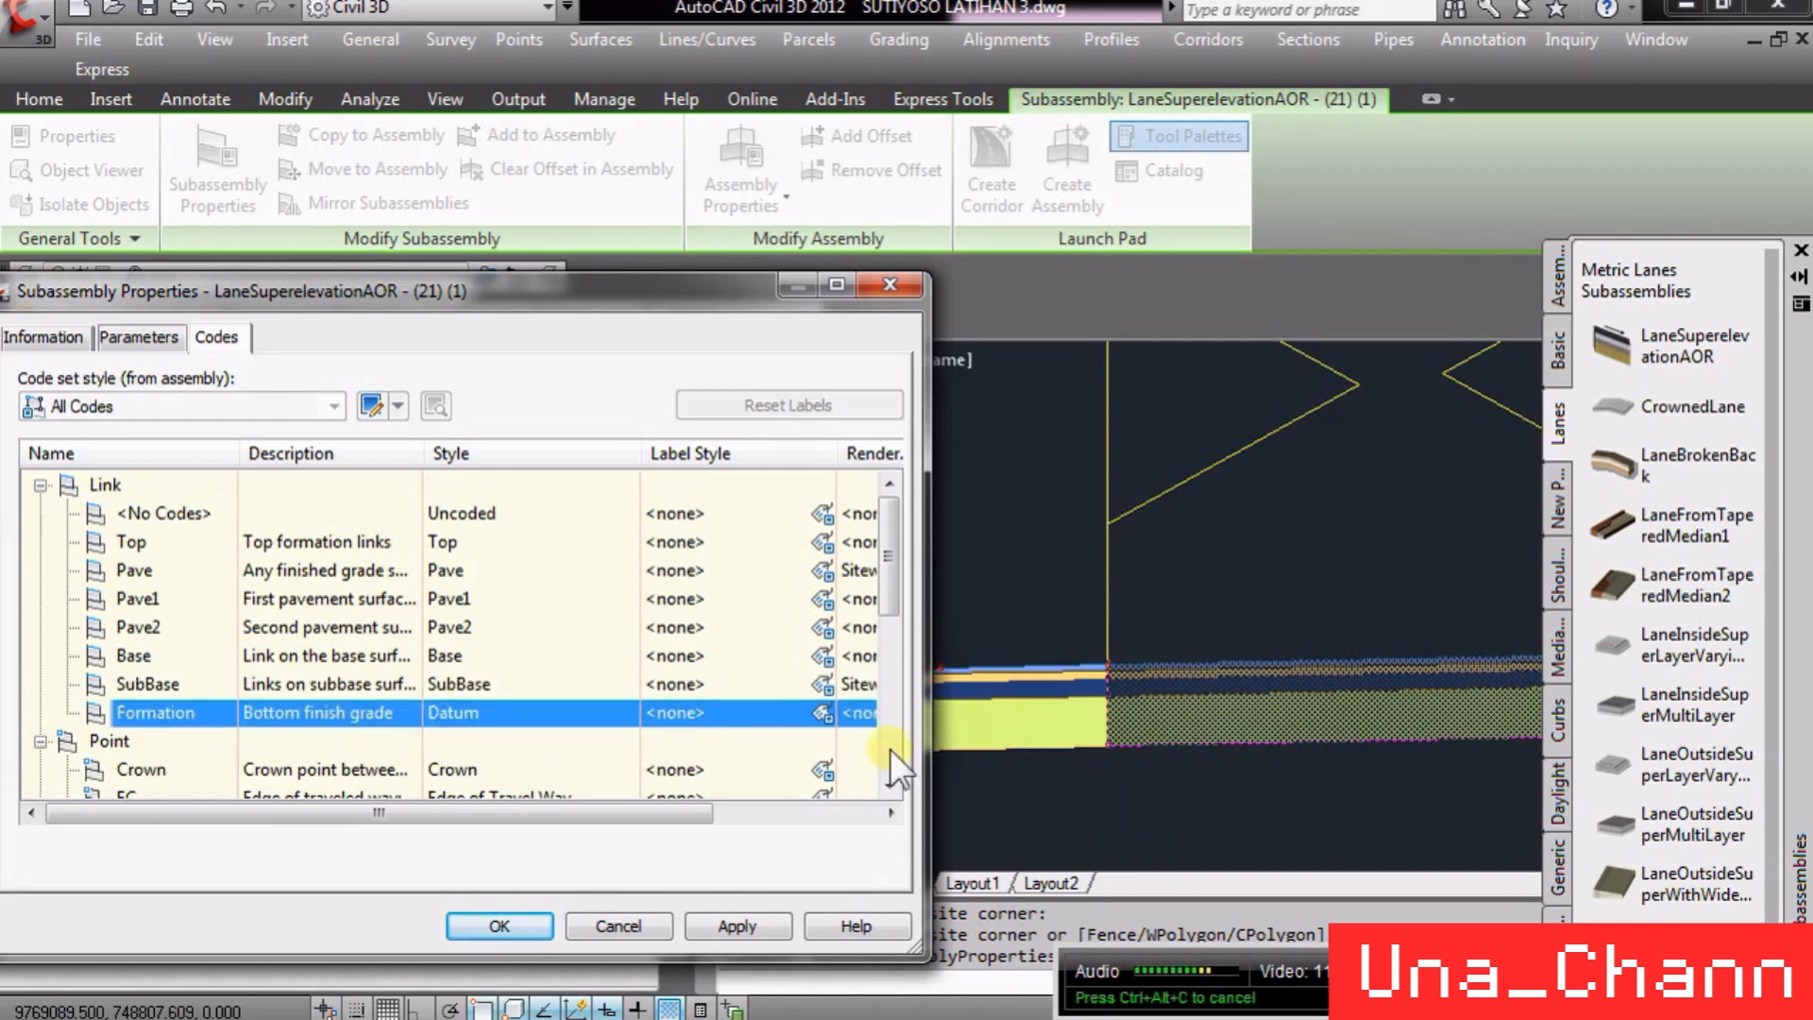
{"action": "left_click_drag", "start_coordinate": [425, 455], "coordinate": [650, 456]}
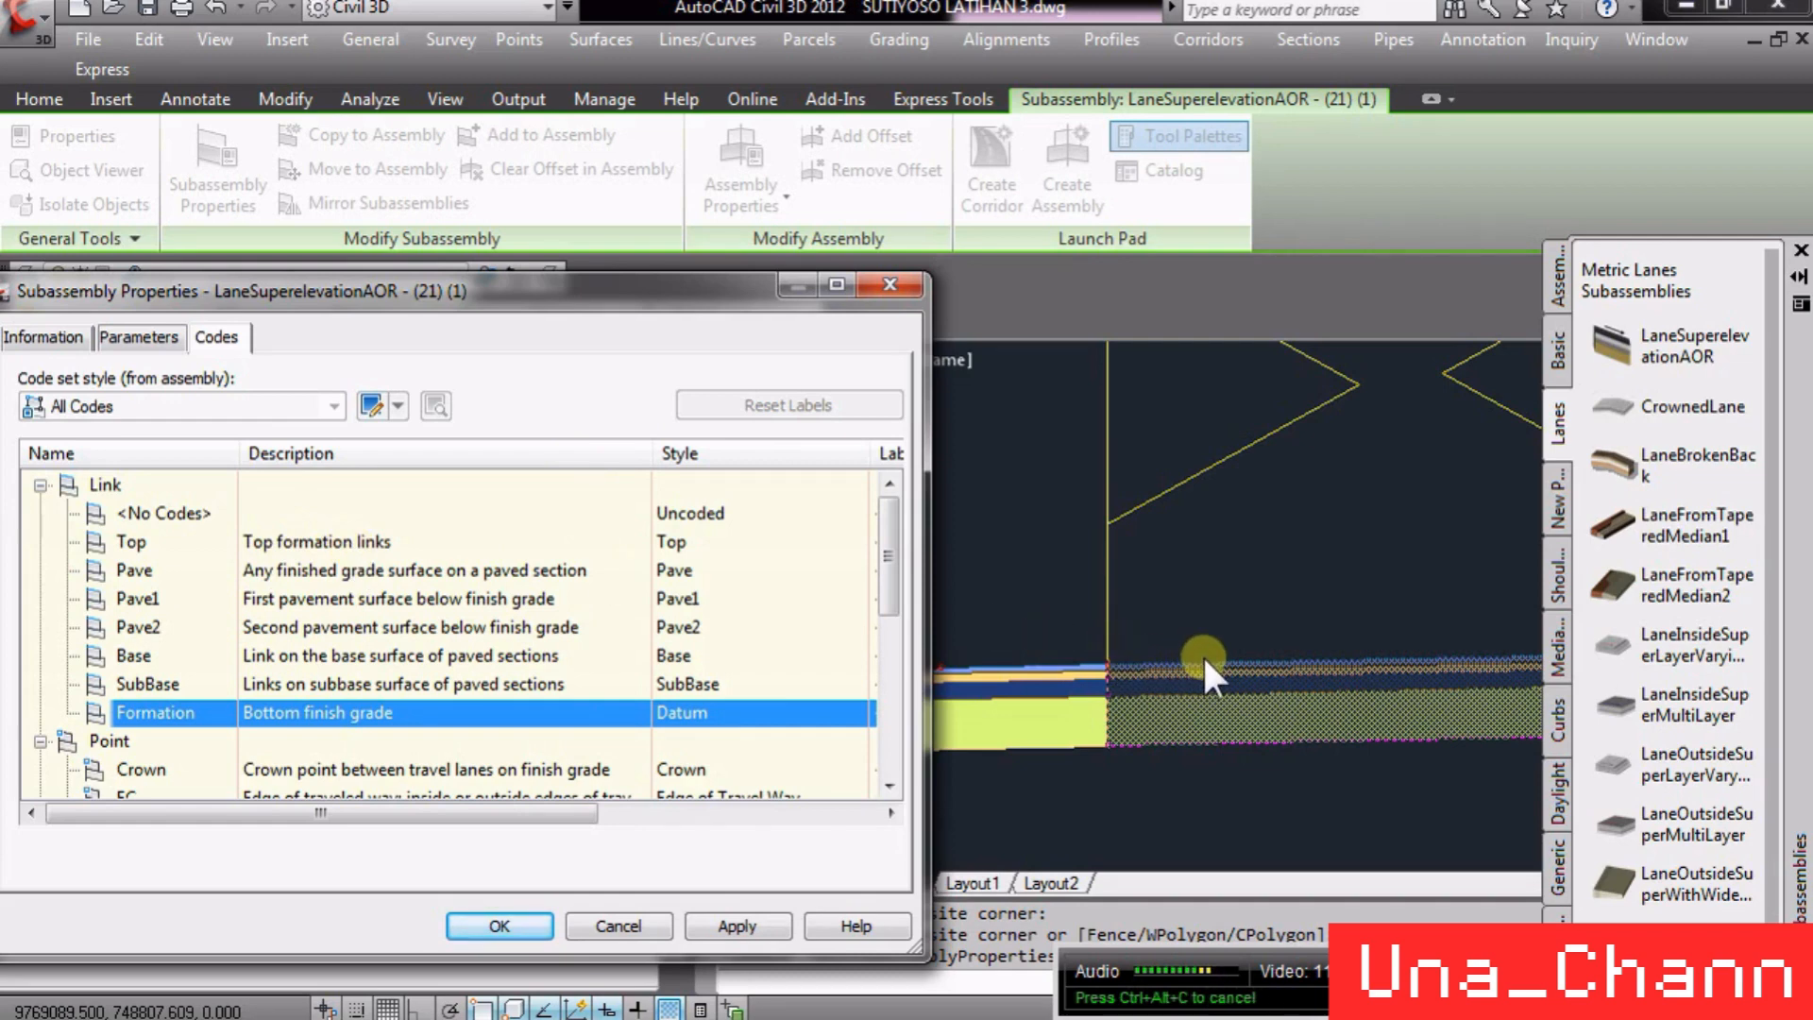
{"action": "left_click", "coordinate": [619, 925]}
- Open the properties of corridor LAT3 and browse its slope patterns, parameters, codes, feature lines, surfaces and boundaries
{"action": "left_click", "coordinate": [1053, 596]}
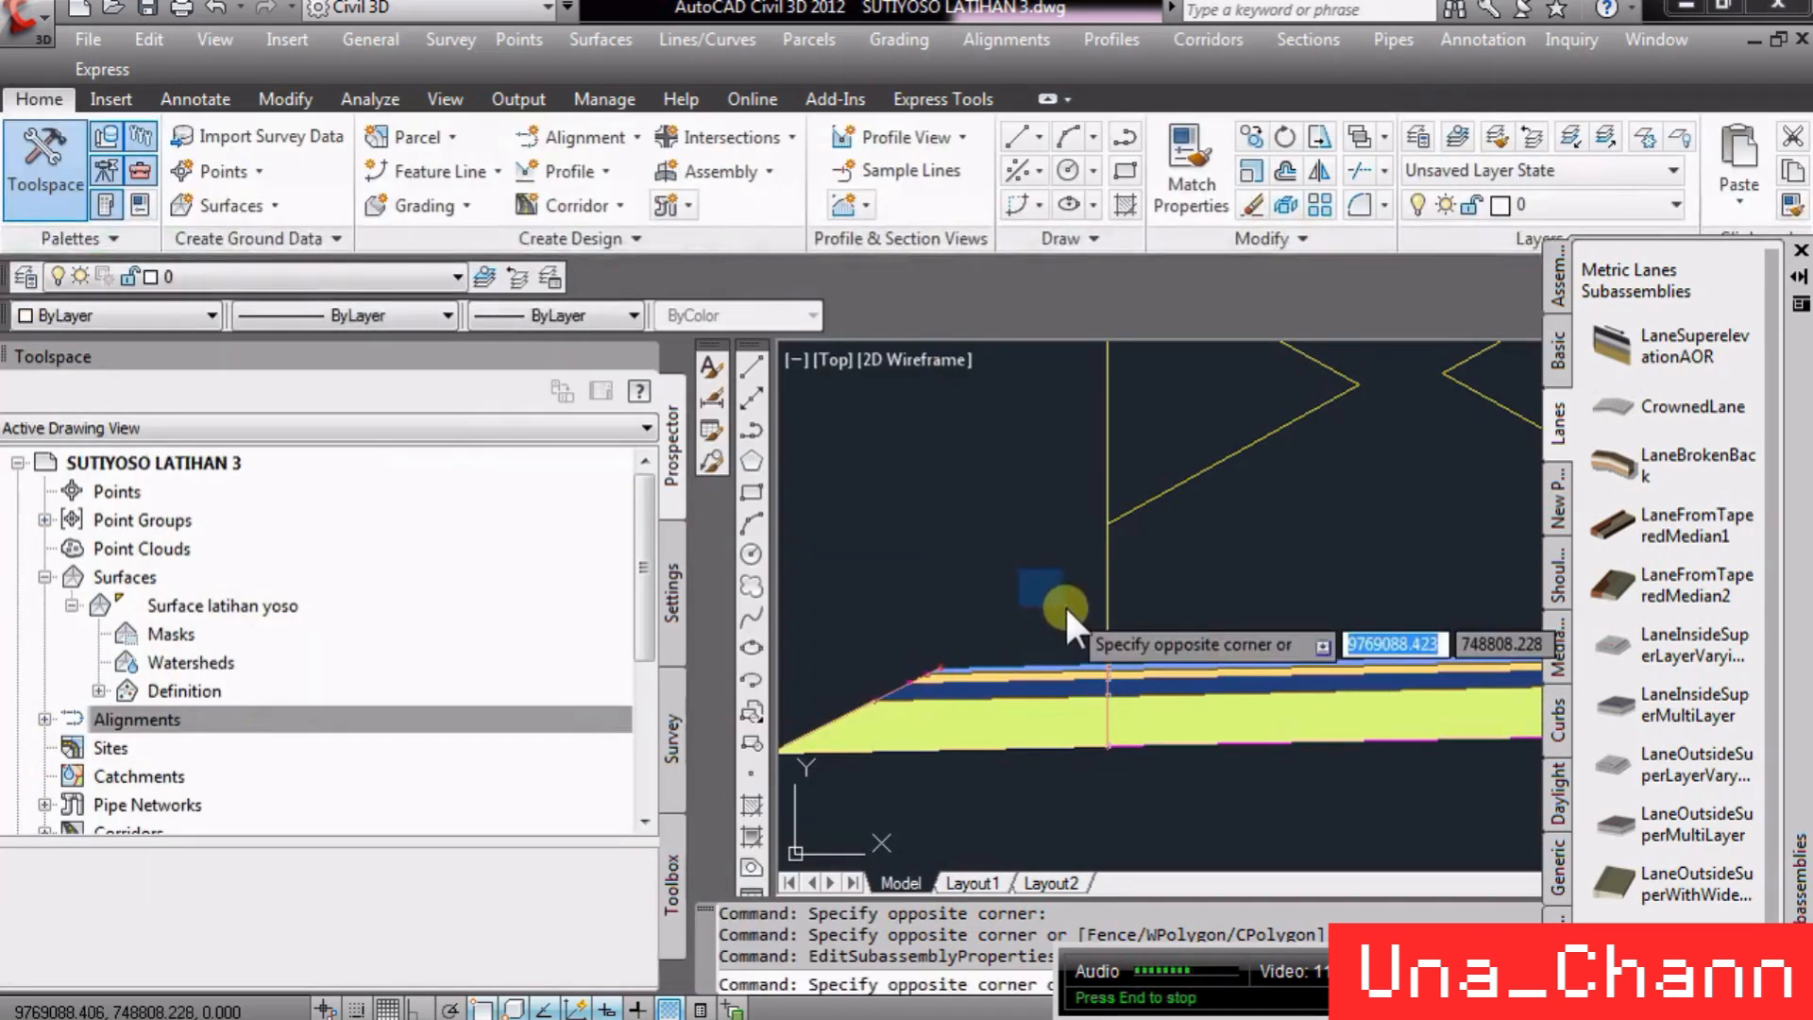
{"action": "left_click", "coordinate": [1052, 609]}
{"action": "scroll", "coordinate": [1388, 572], "scroll_direction": "down", "scroll_amount": 5}
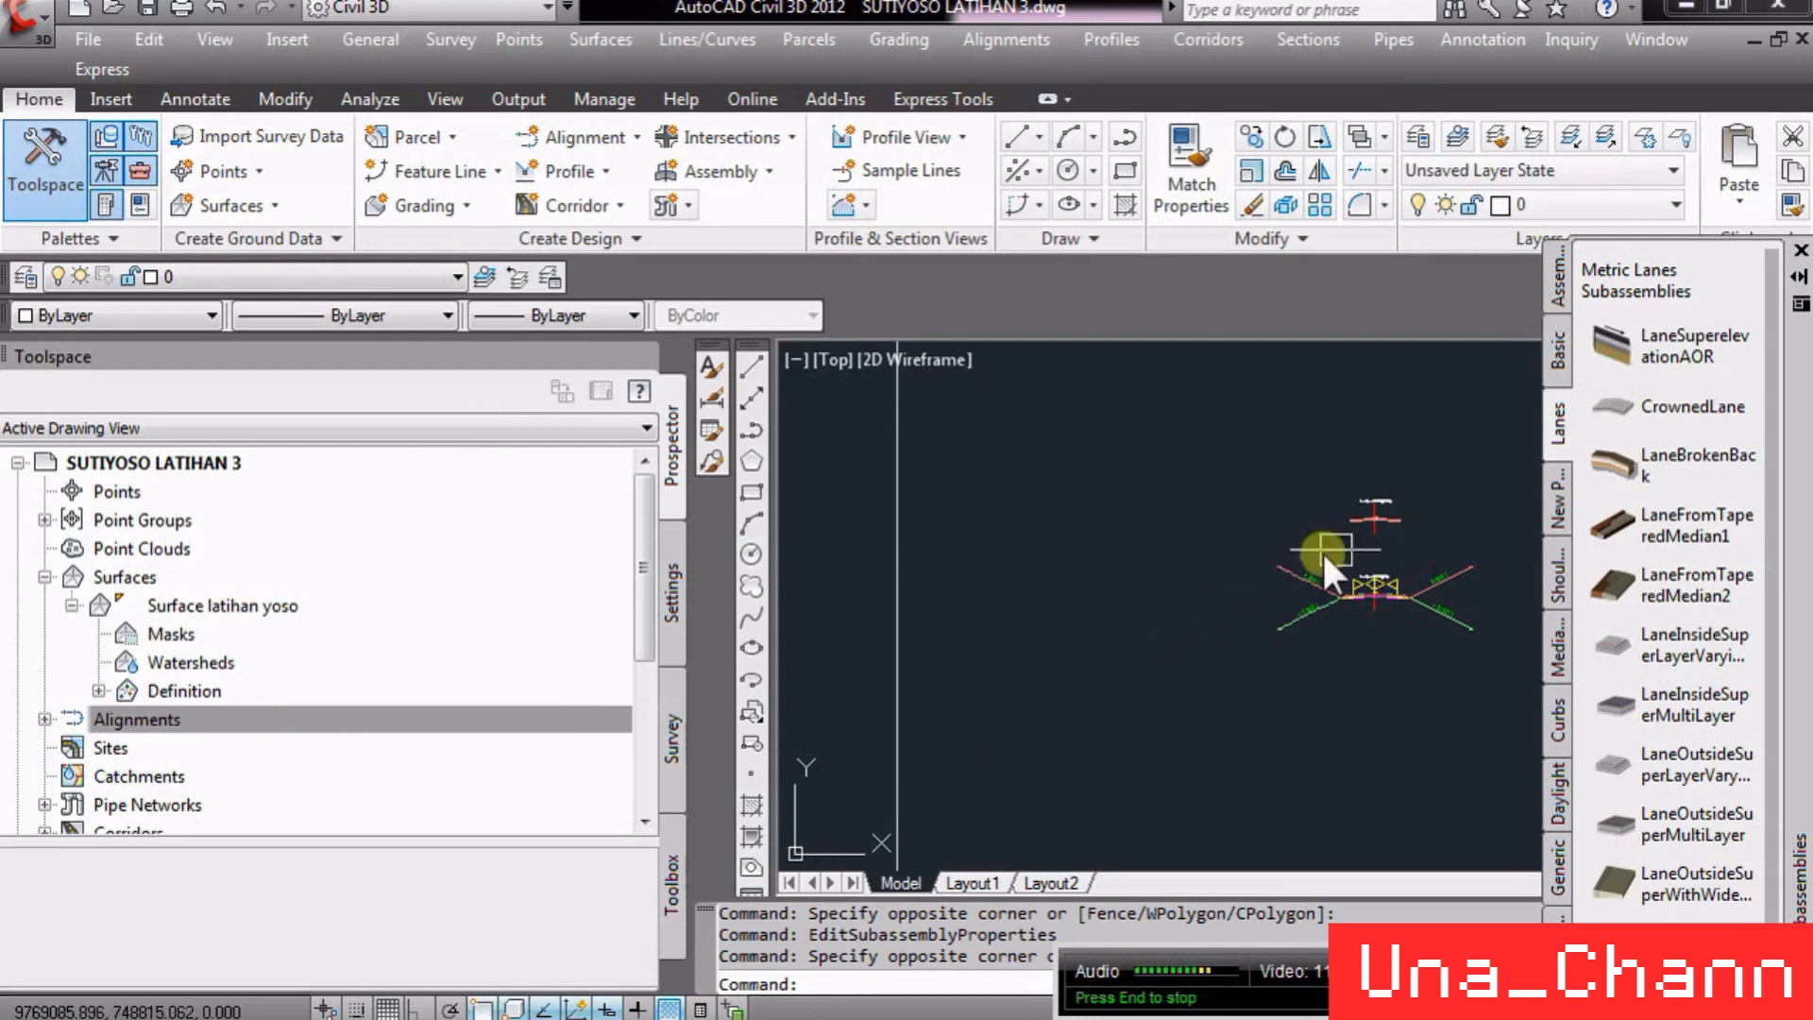
{"action": "scroll", "coordinate": [1406, 590], "scroll_direction": "down", "scroll_amount": 3}
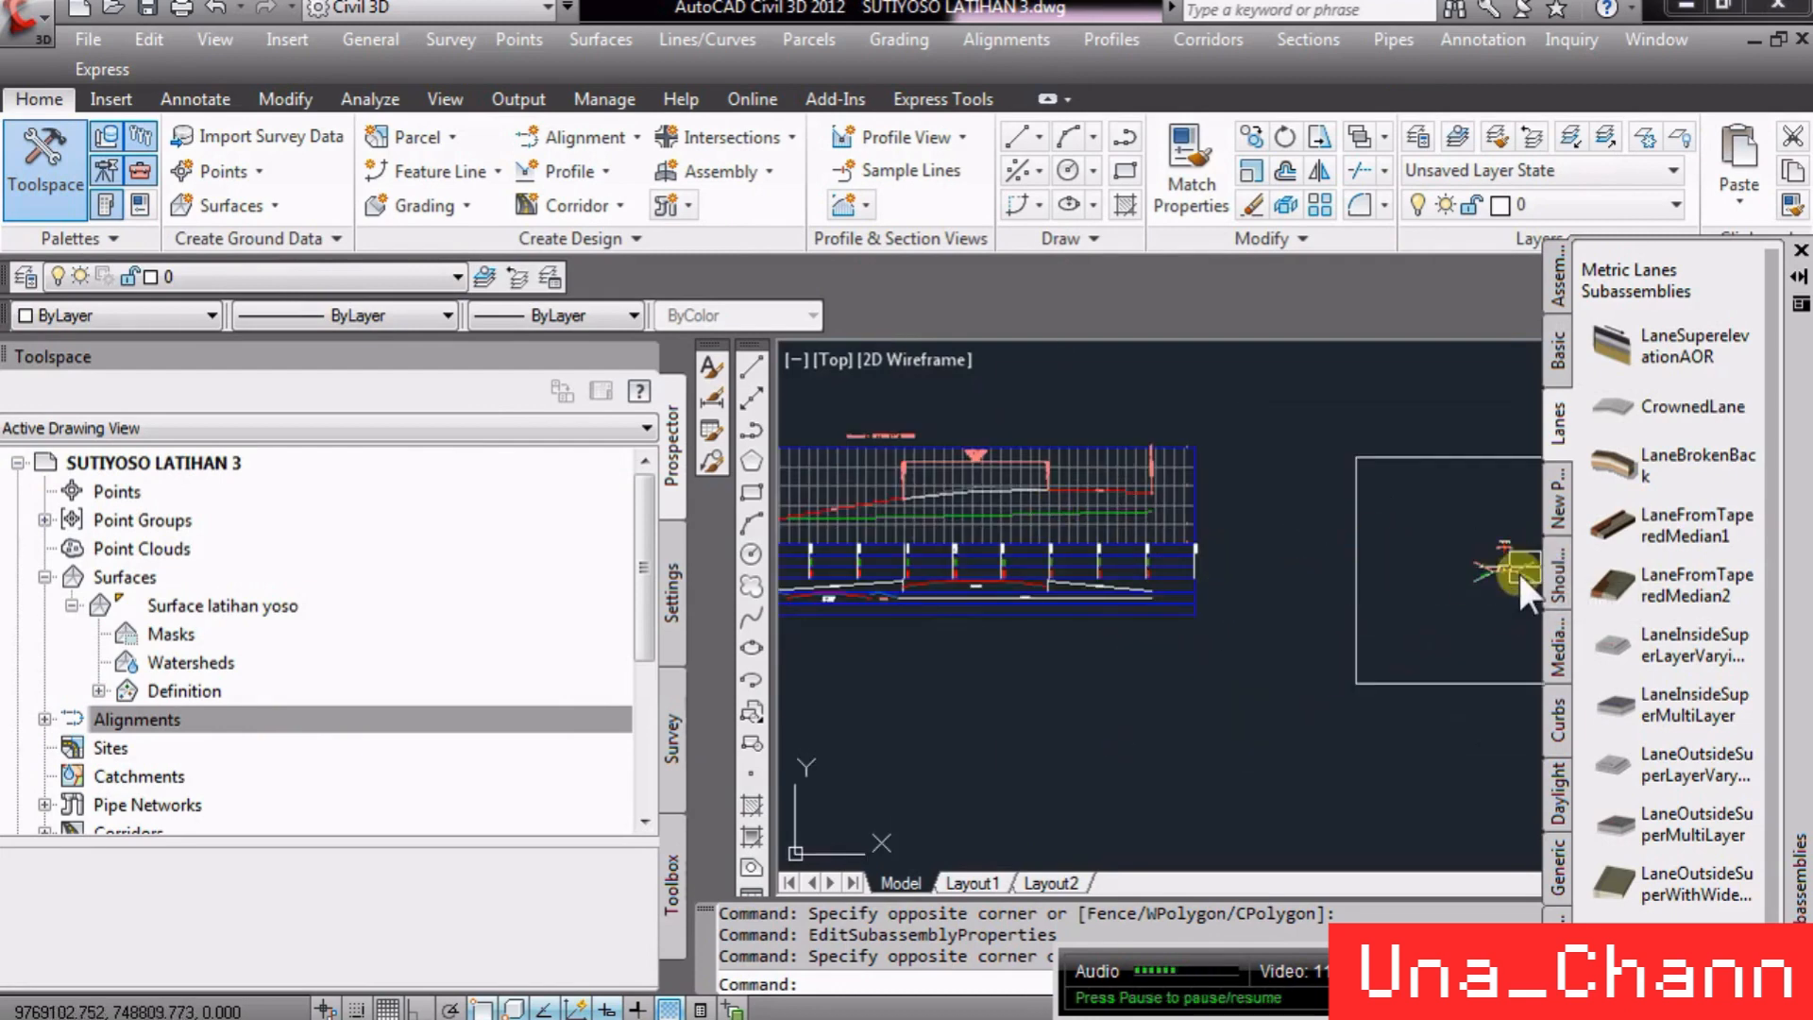
{"action": "scroll", "coordinate": [1516, 569], "scroll_direction": "up", "scroll_amount": 5}
{"action": "scroll", "coordinate": [1371, 569], "scroll_direction": "down", "scroll_amount": 5}
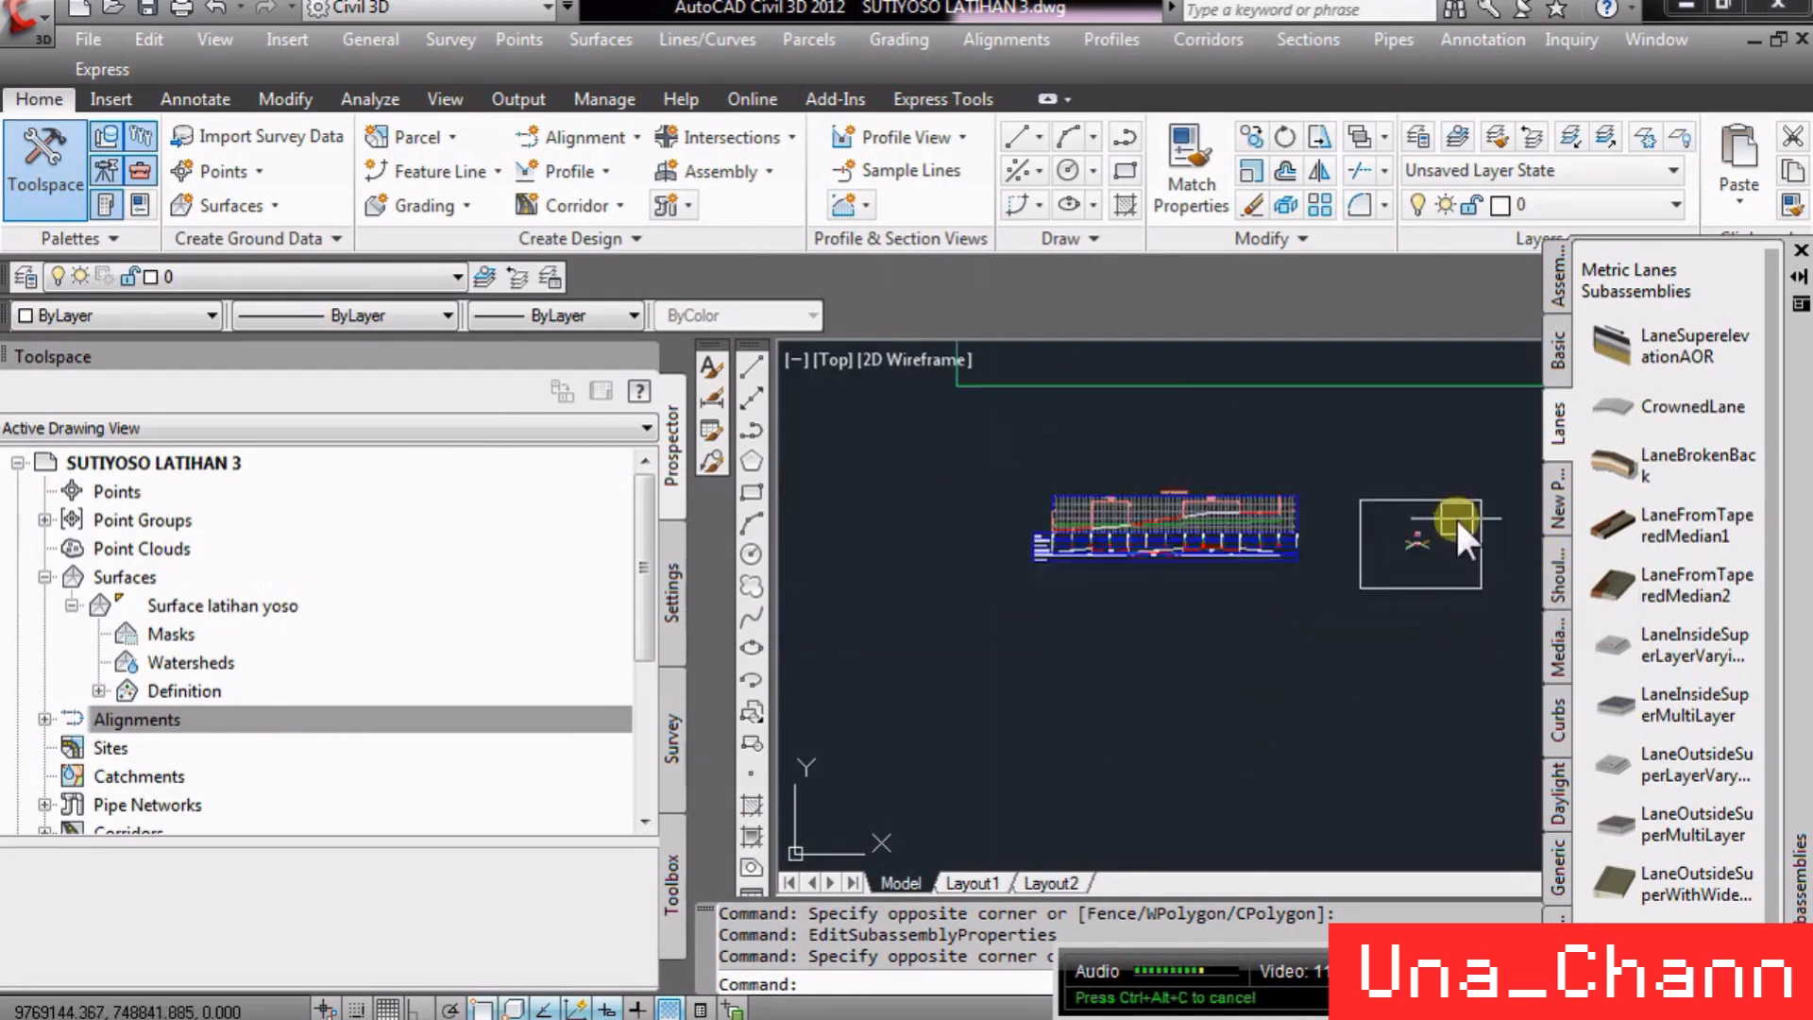
{"action": "scroll", "coordinate": [1416, 578], "scroll_direction": "up", "scroll_amount": 10}
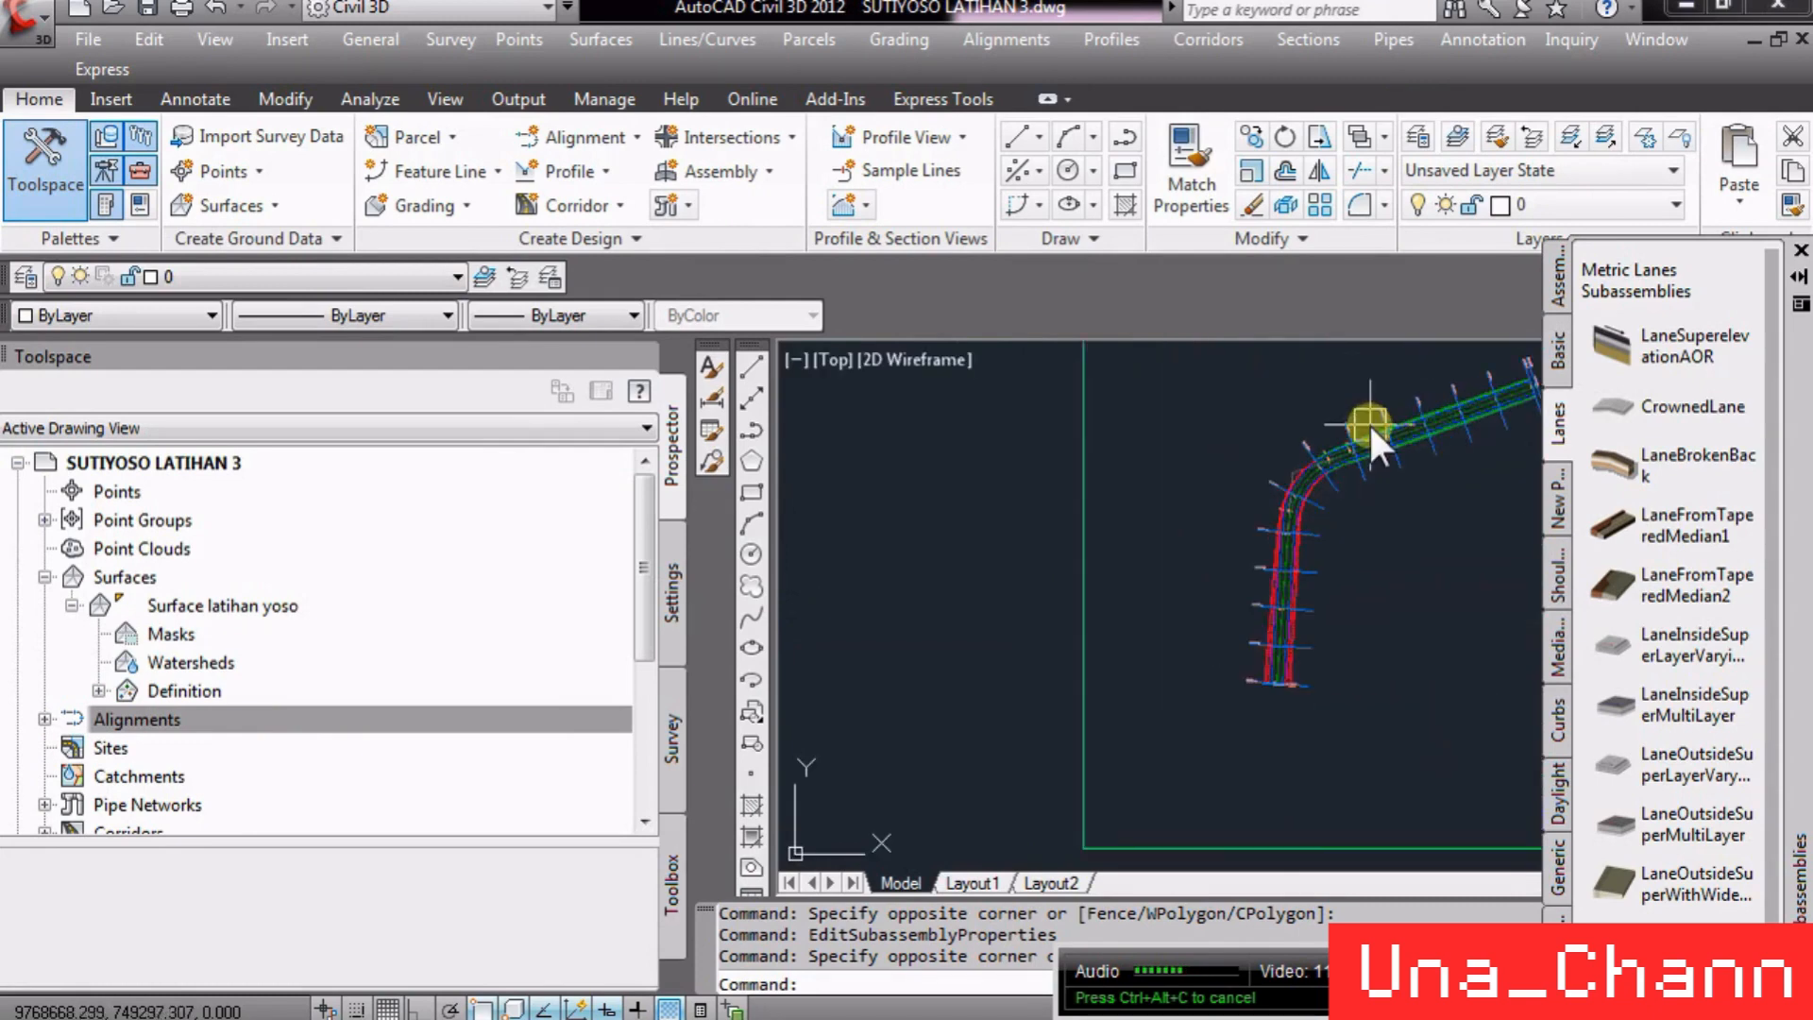
{"action": "scroll", "coordinate": [830, 536], "scroll_direction": "down", "scroll_amount": 4}
{"action": "scroll", "coordinate": [1142, 474], "scroll_direction": "up", "scroll_amount": 5}
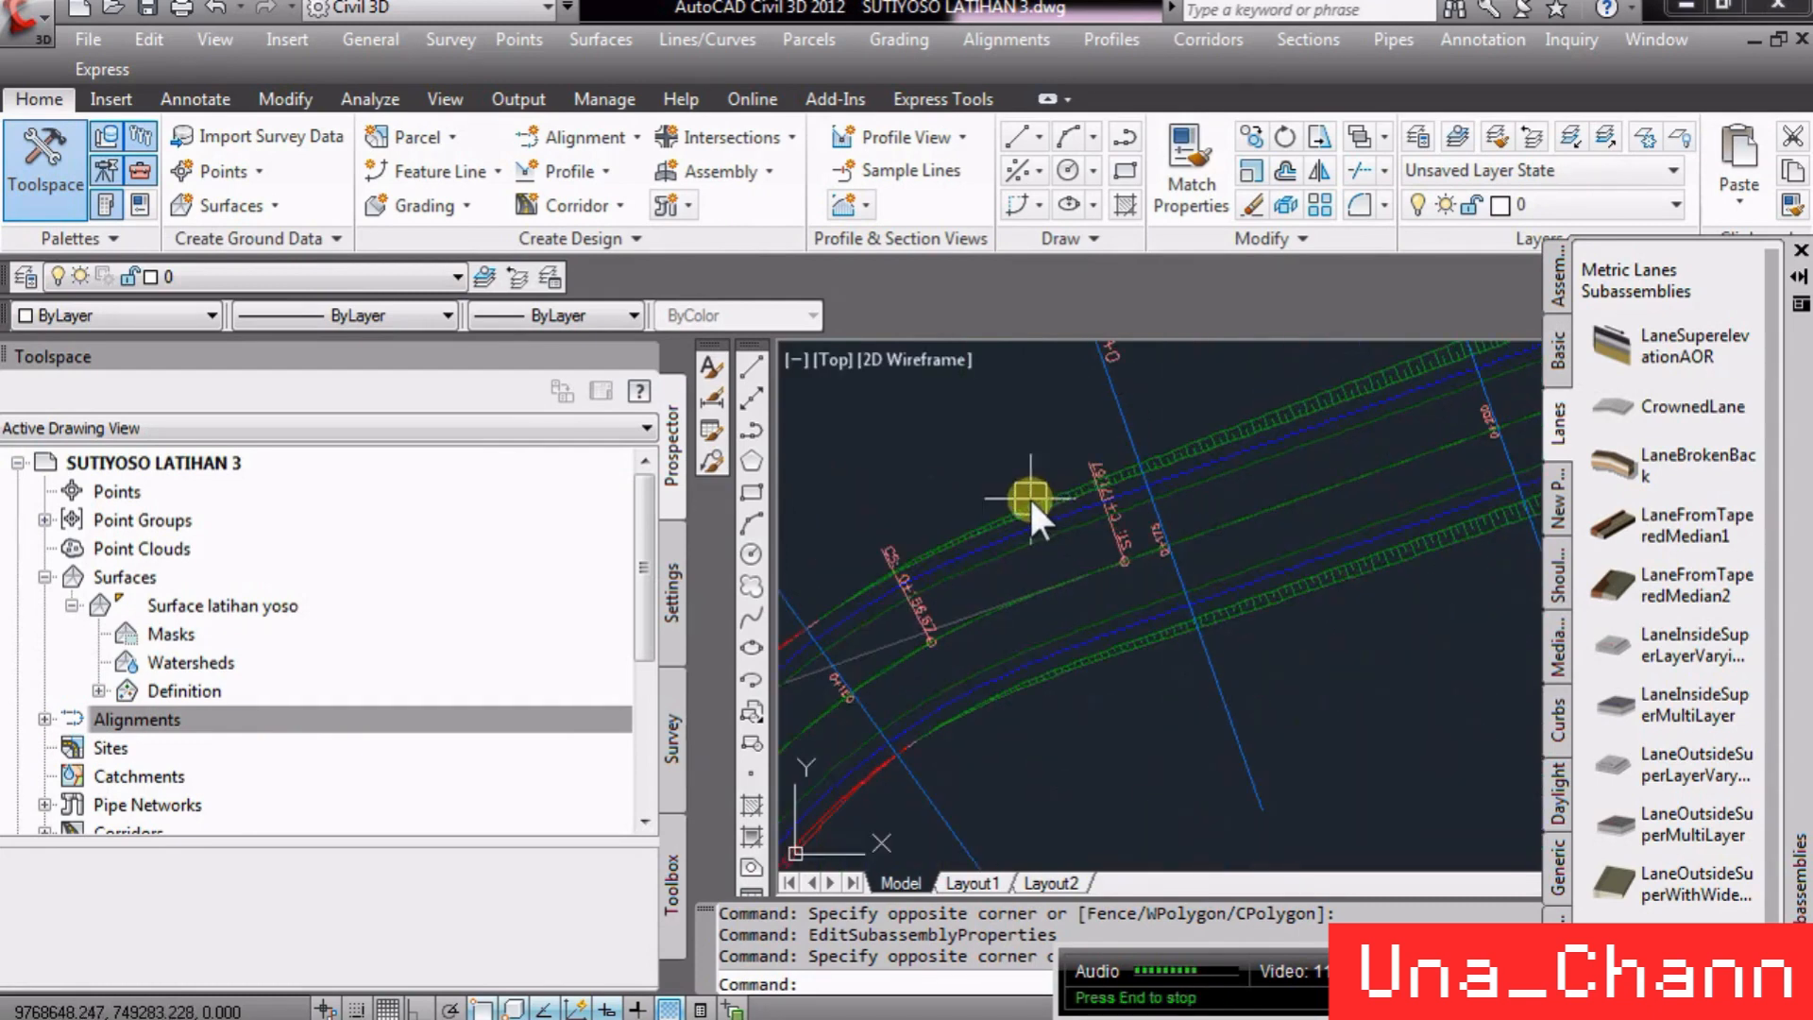
{"action": "left_click", "coordinate": [1042, 527]}
{"action": "right_click", "coordinate": [1056, 535]}
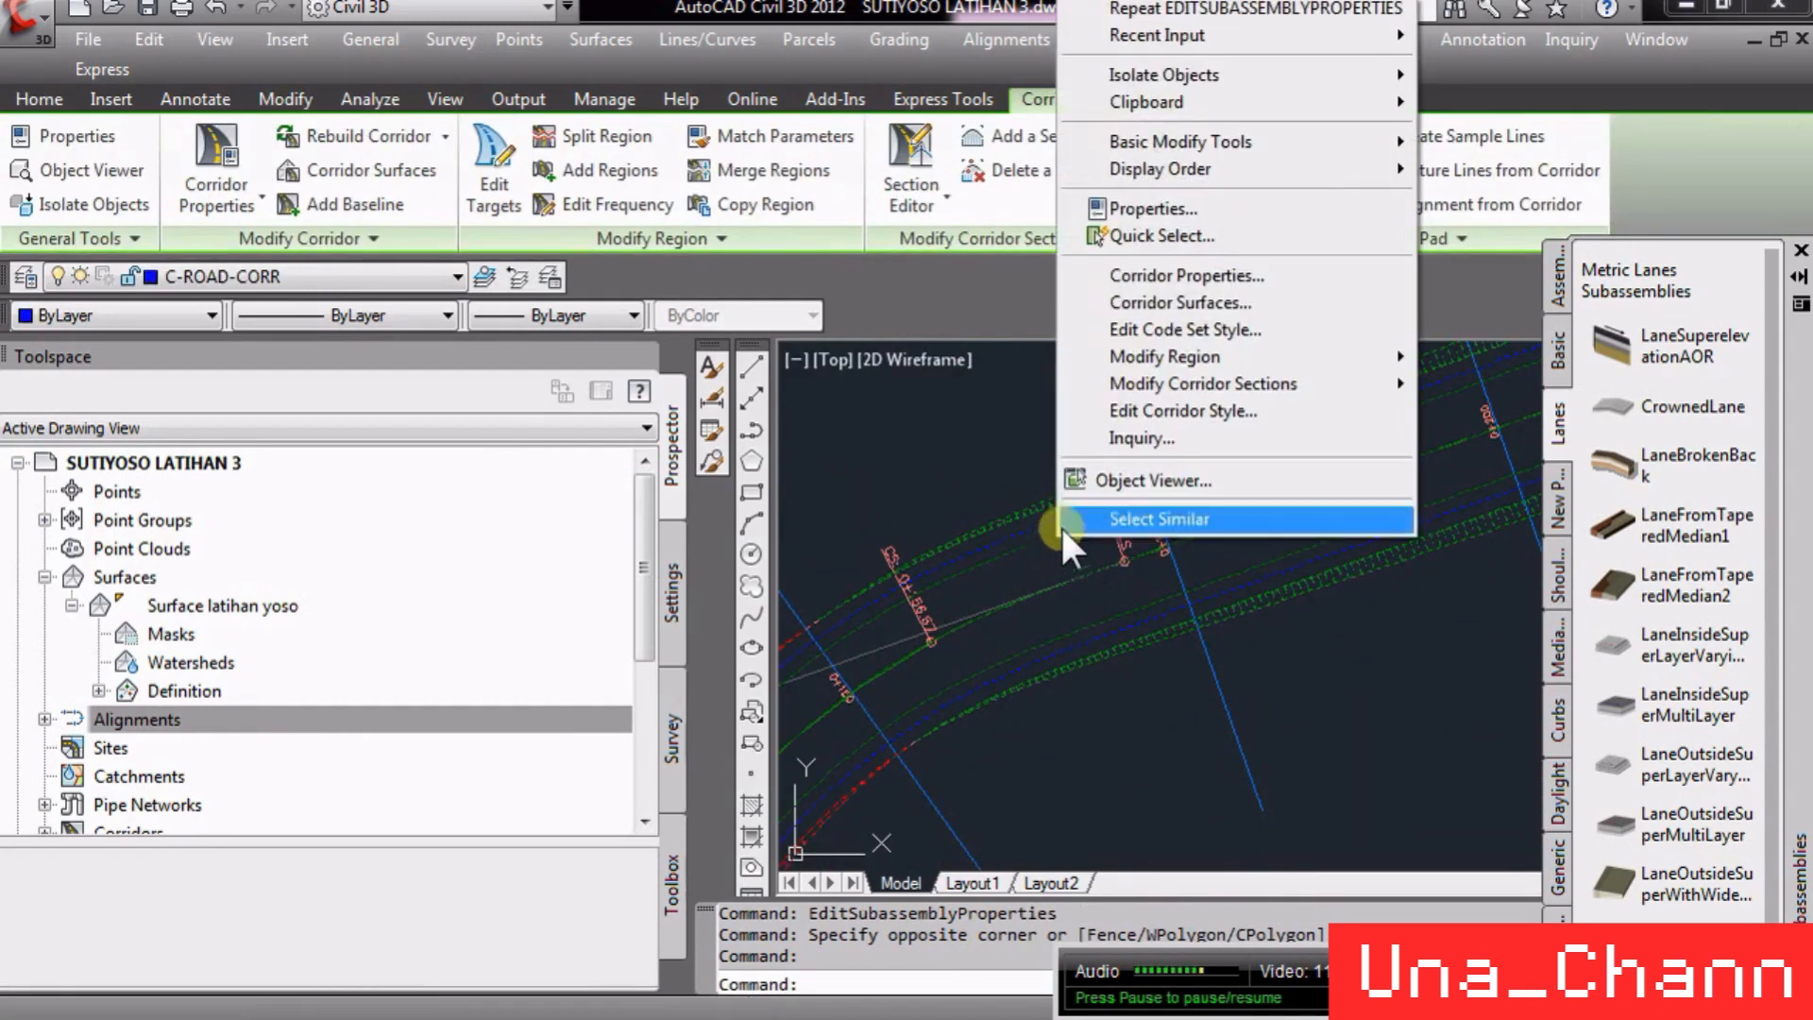
{"action": "left_click", "coordinate": [1211, 279]}
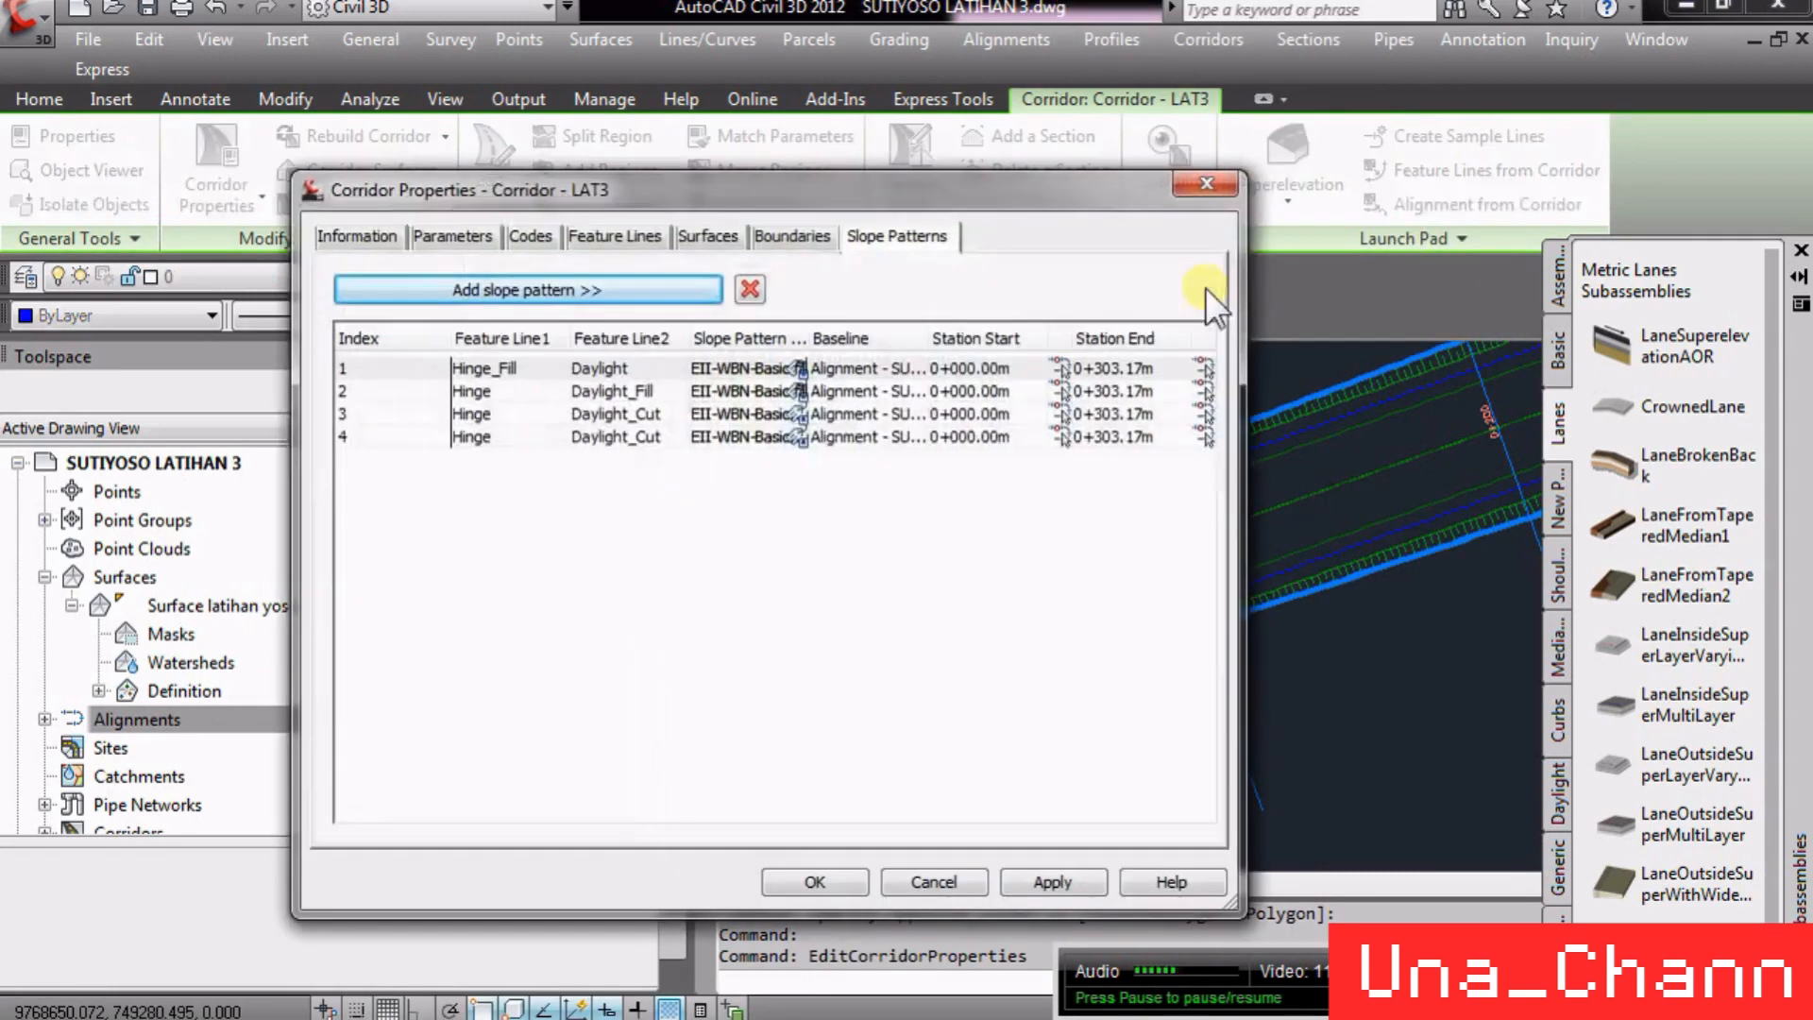
{"action": "left_click", "coordinate": [707, 236]}
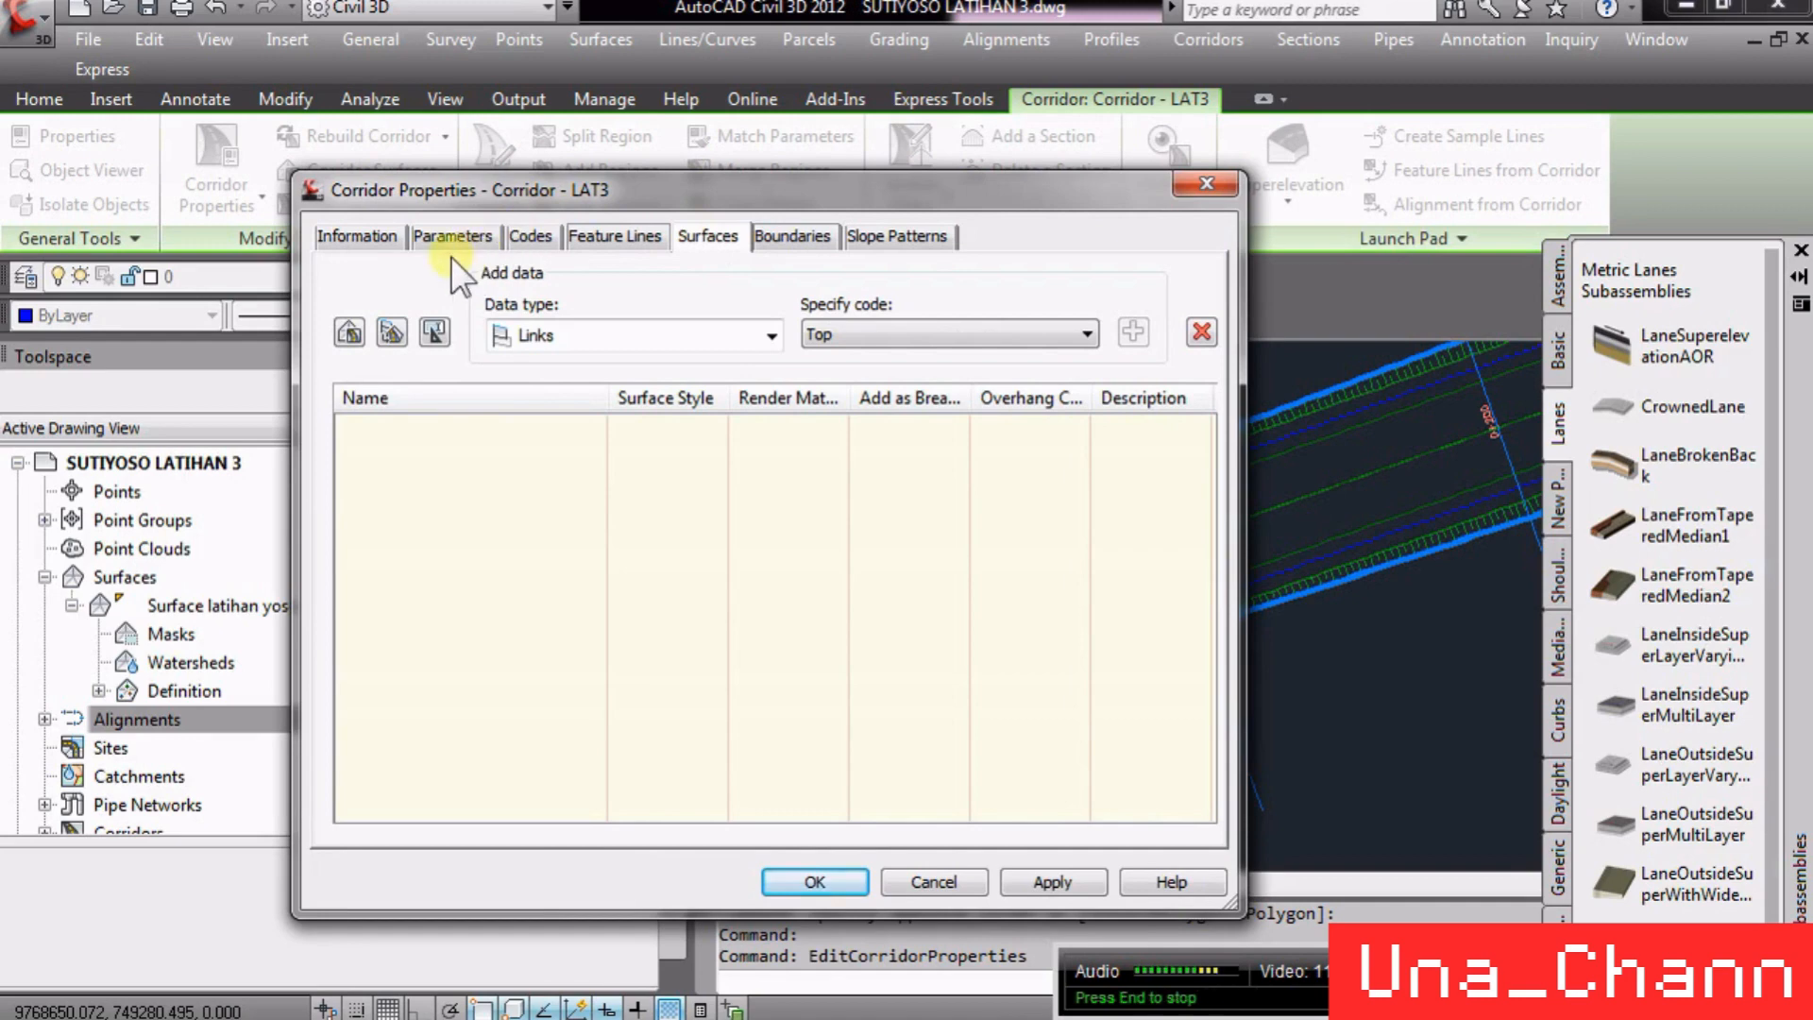
{"action": "left_click", "coordinate": [389, 233]}
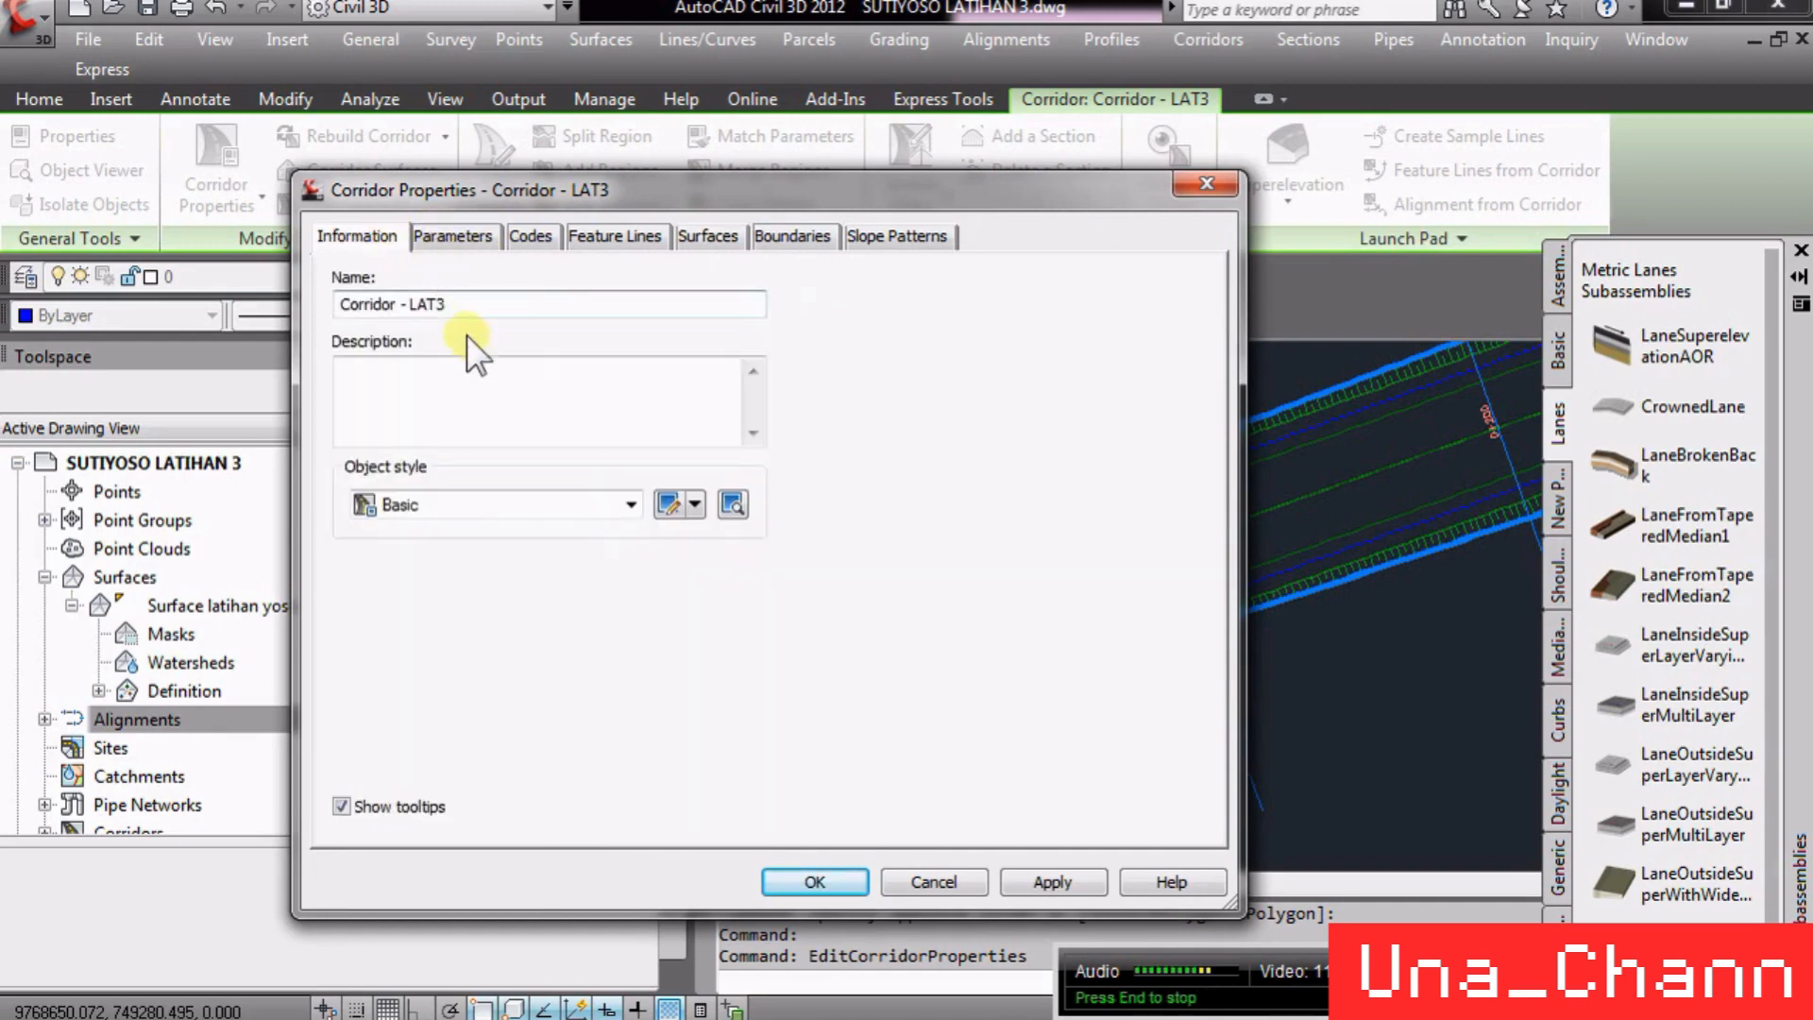
{"action": "left_click", "coordinate": [468, 232]}
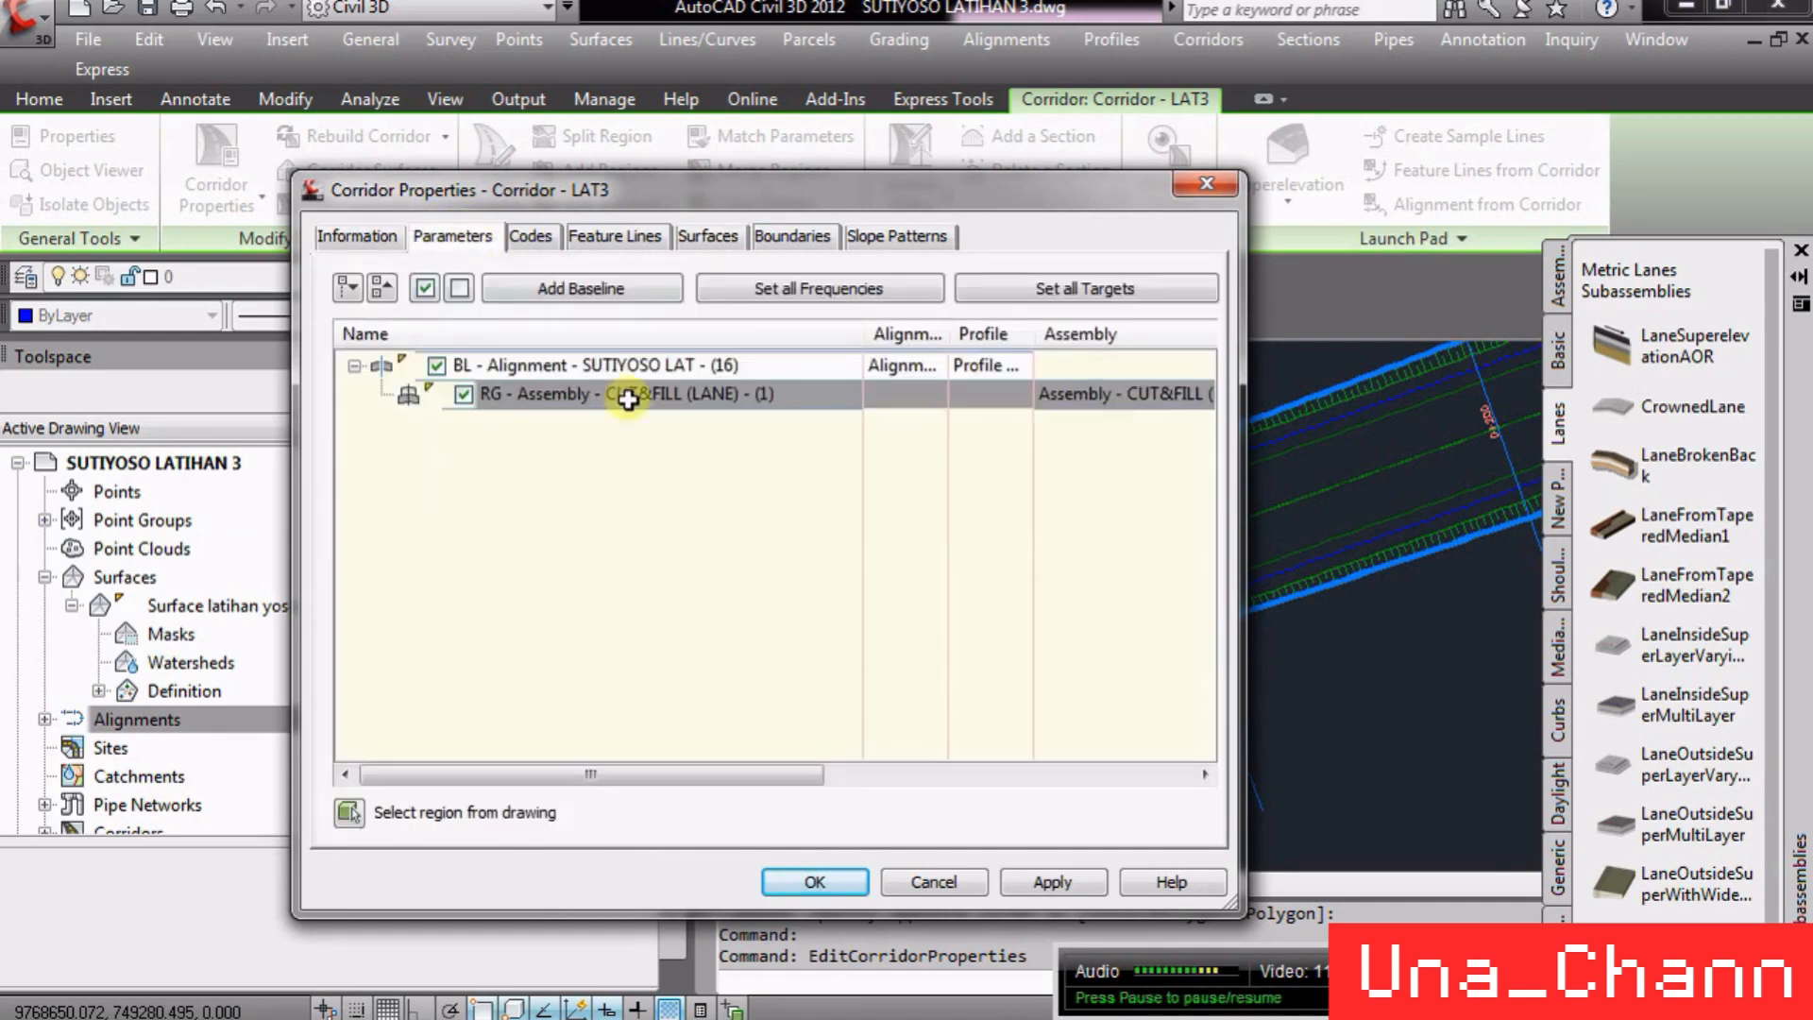
{"action": "left_click_drag", "start_coordinate": [776, 772], "coordinate": [975, 774]}
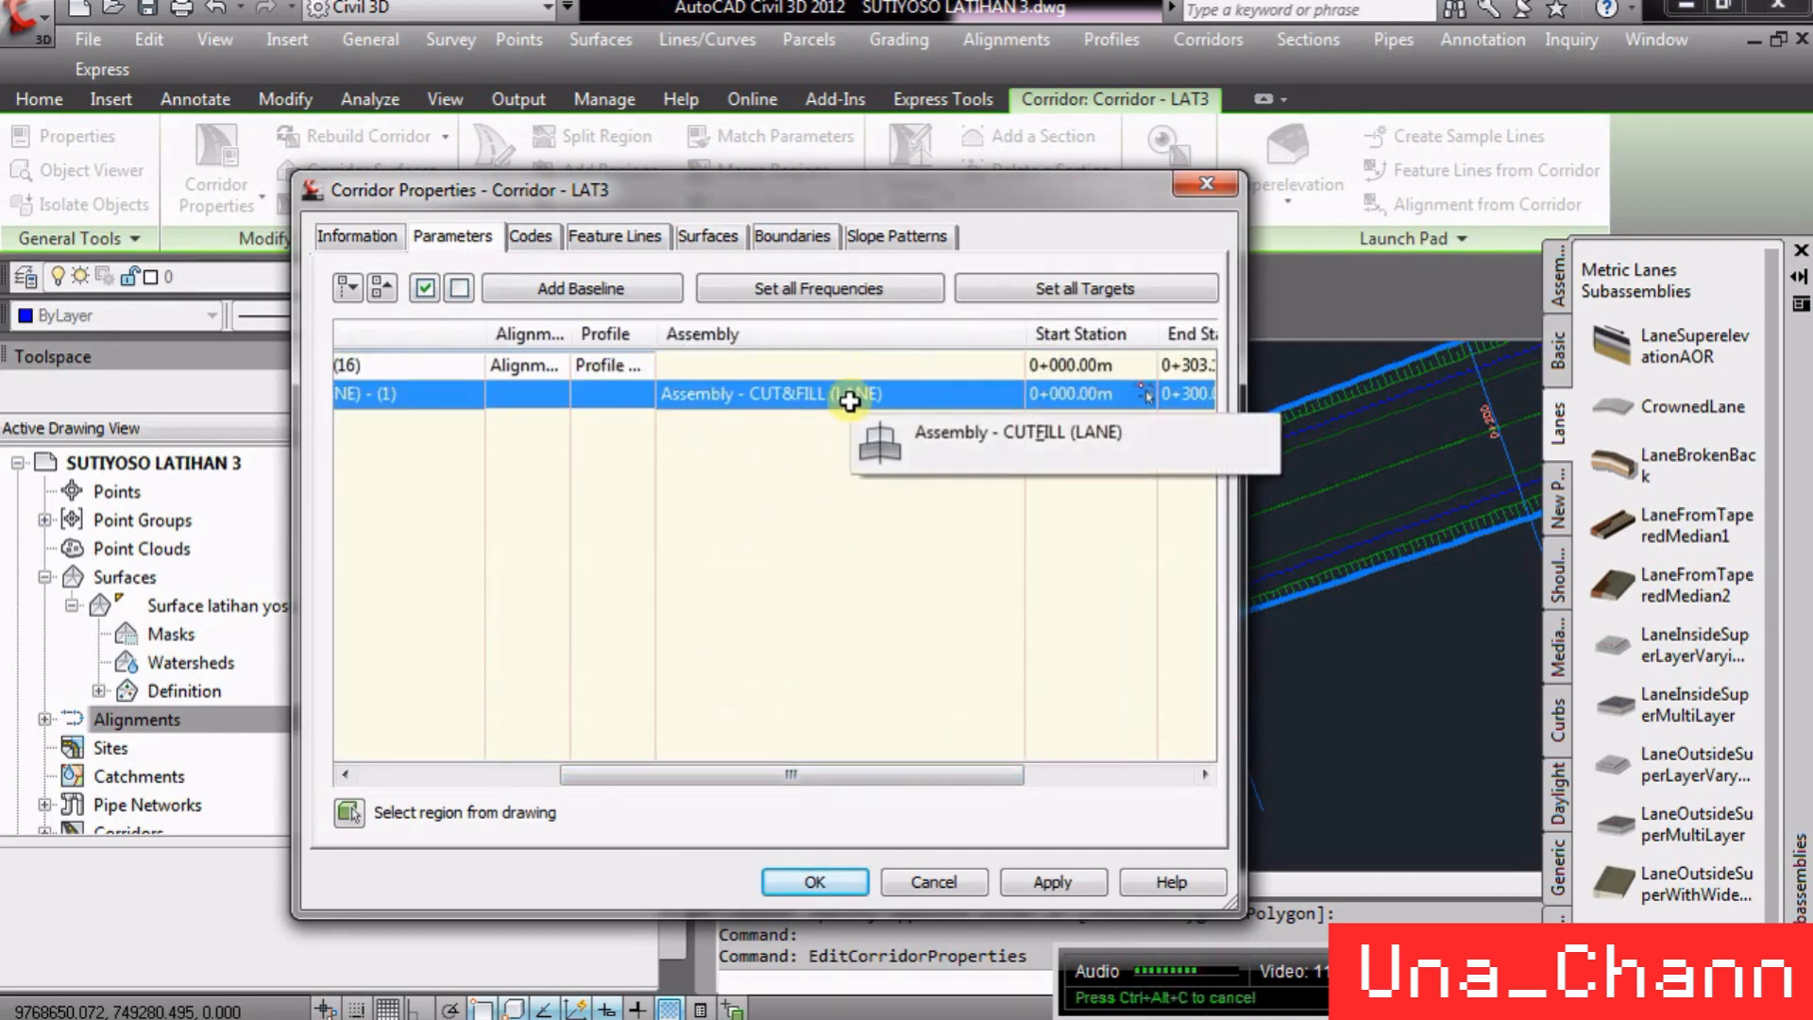
{"action": "left_click", "coordinate": [531, 236]}
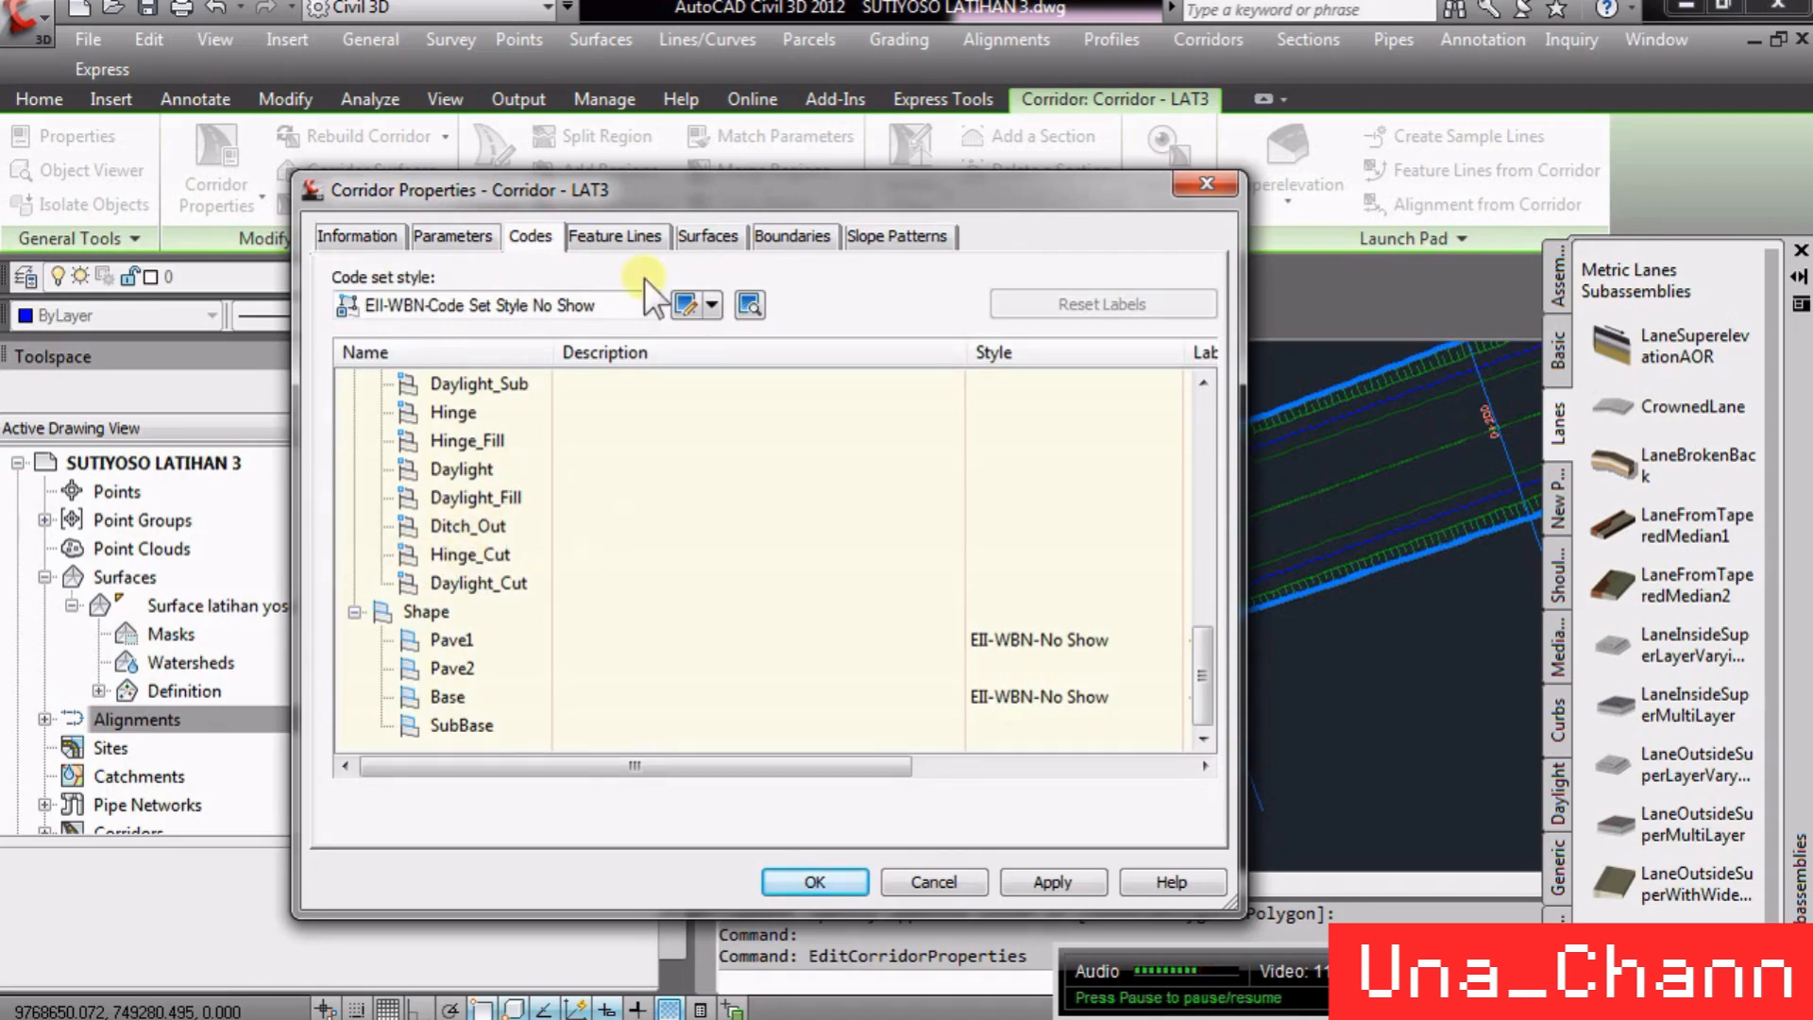
{"action": "left_click", "coordinate": [608, 227]}
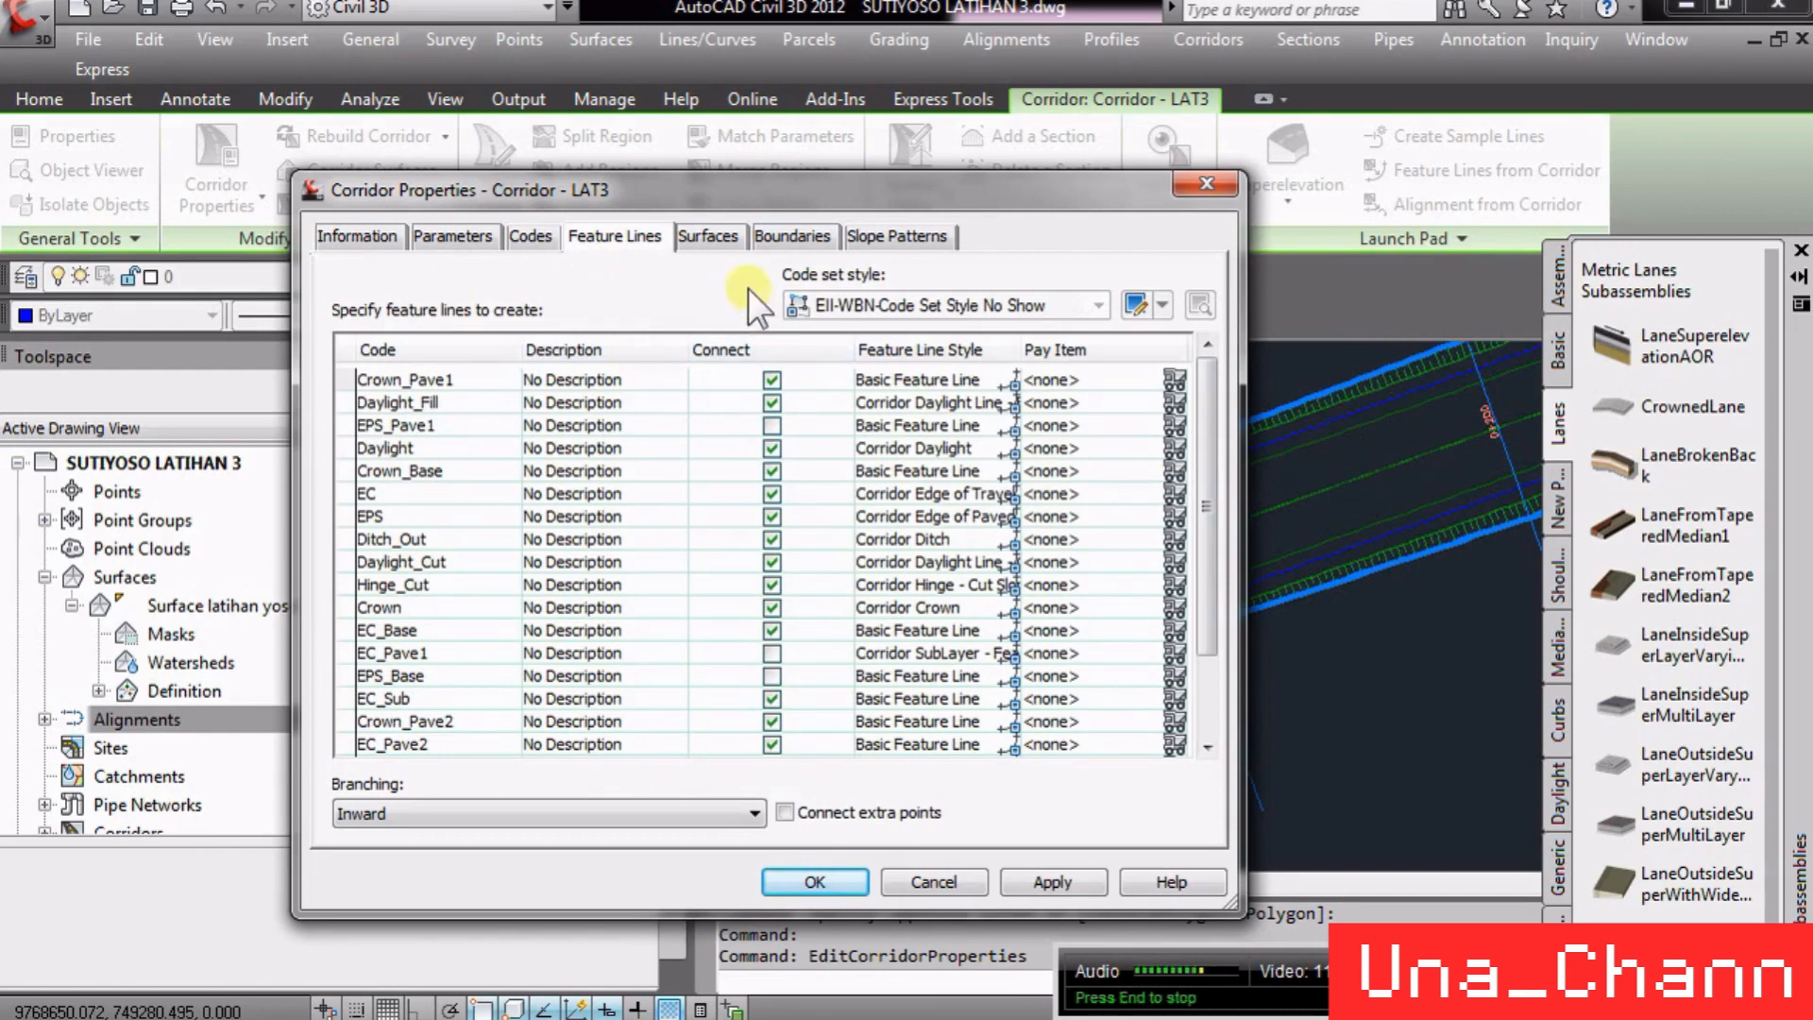
{"action": "left_click", "coordinate": [709, 236]}
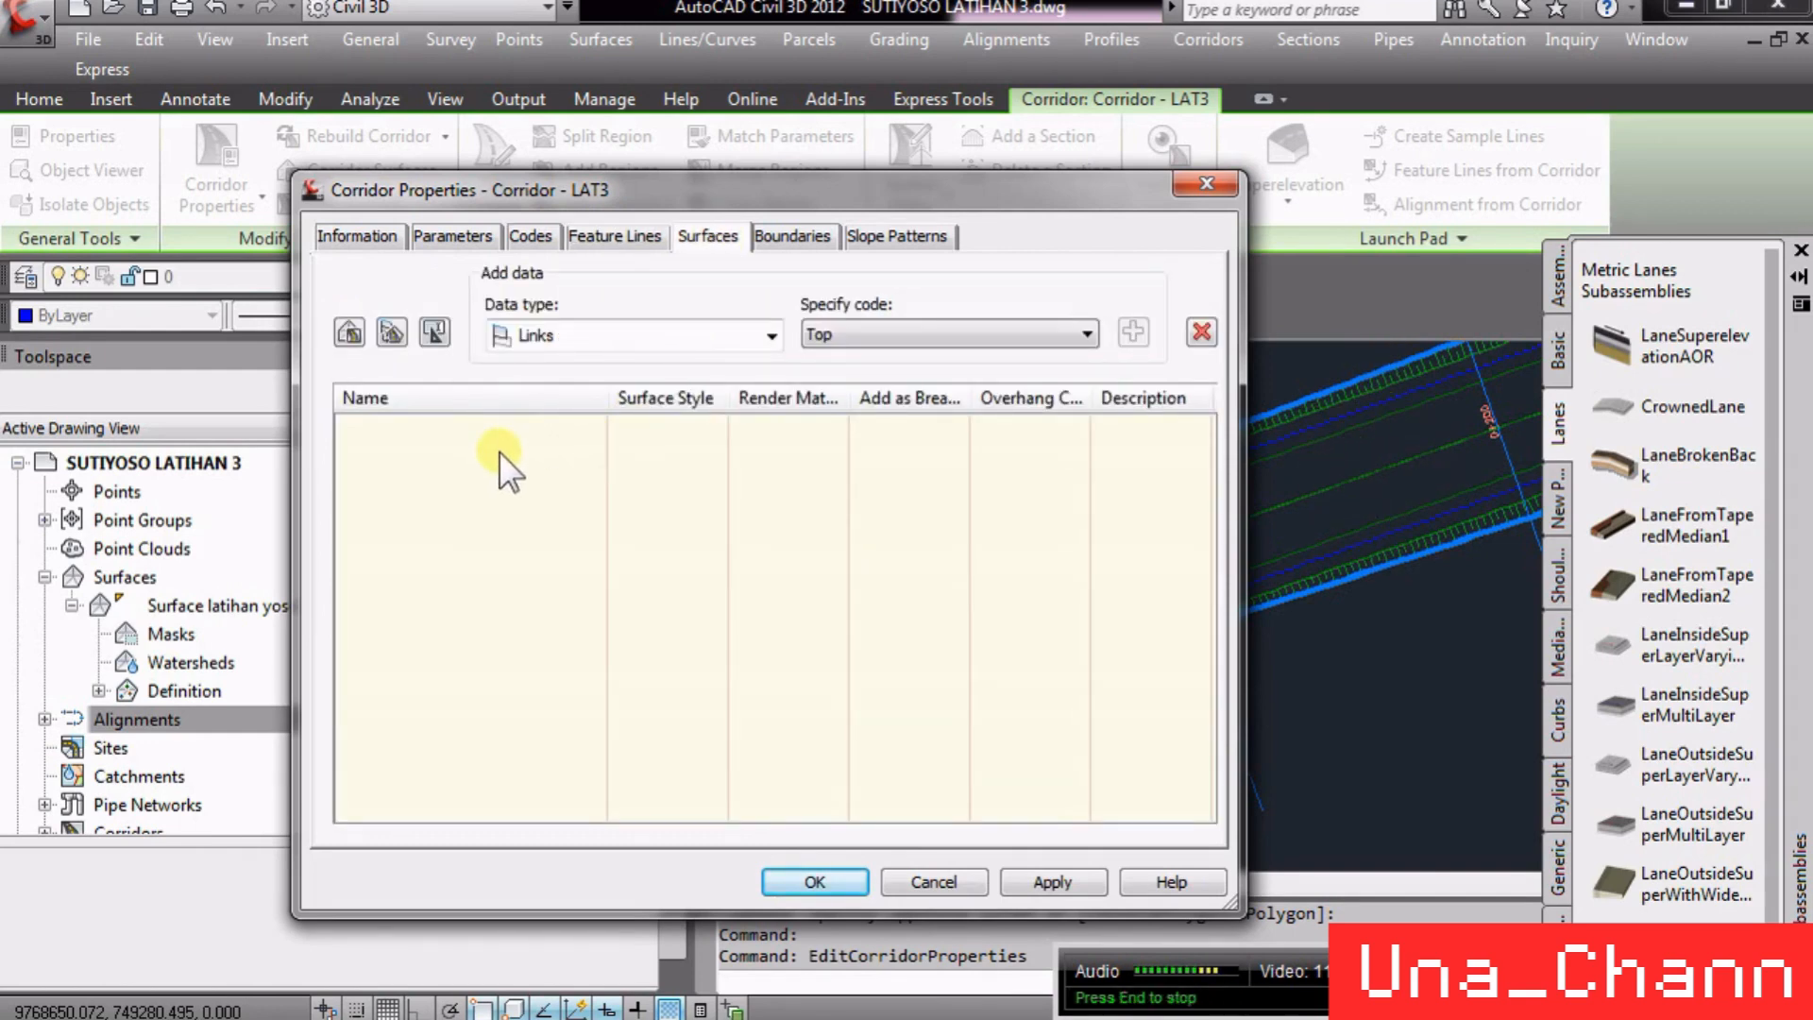
{"action": "left_click", "coordinate": [800, 233]}
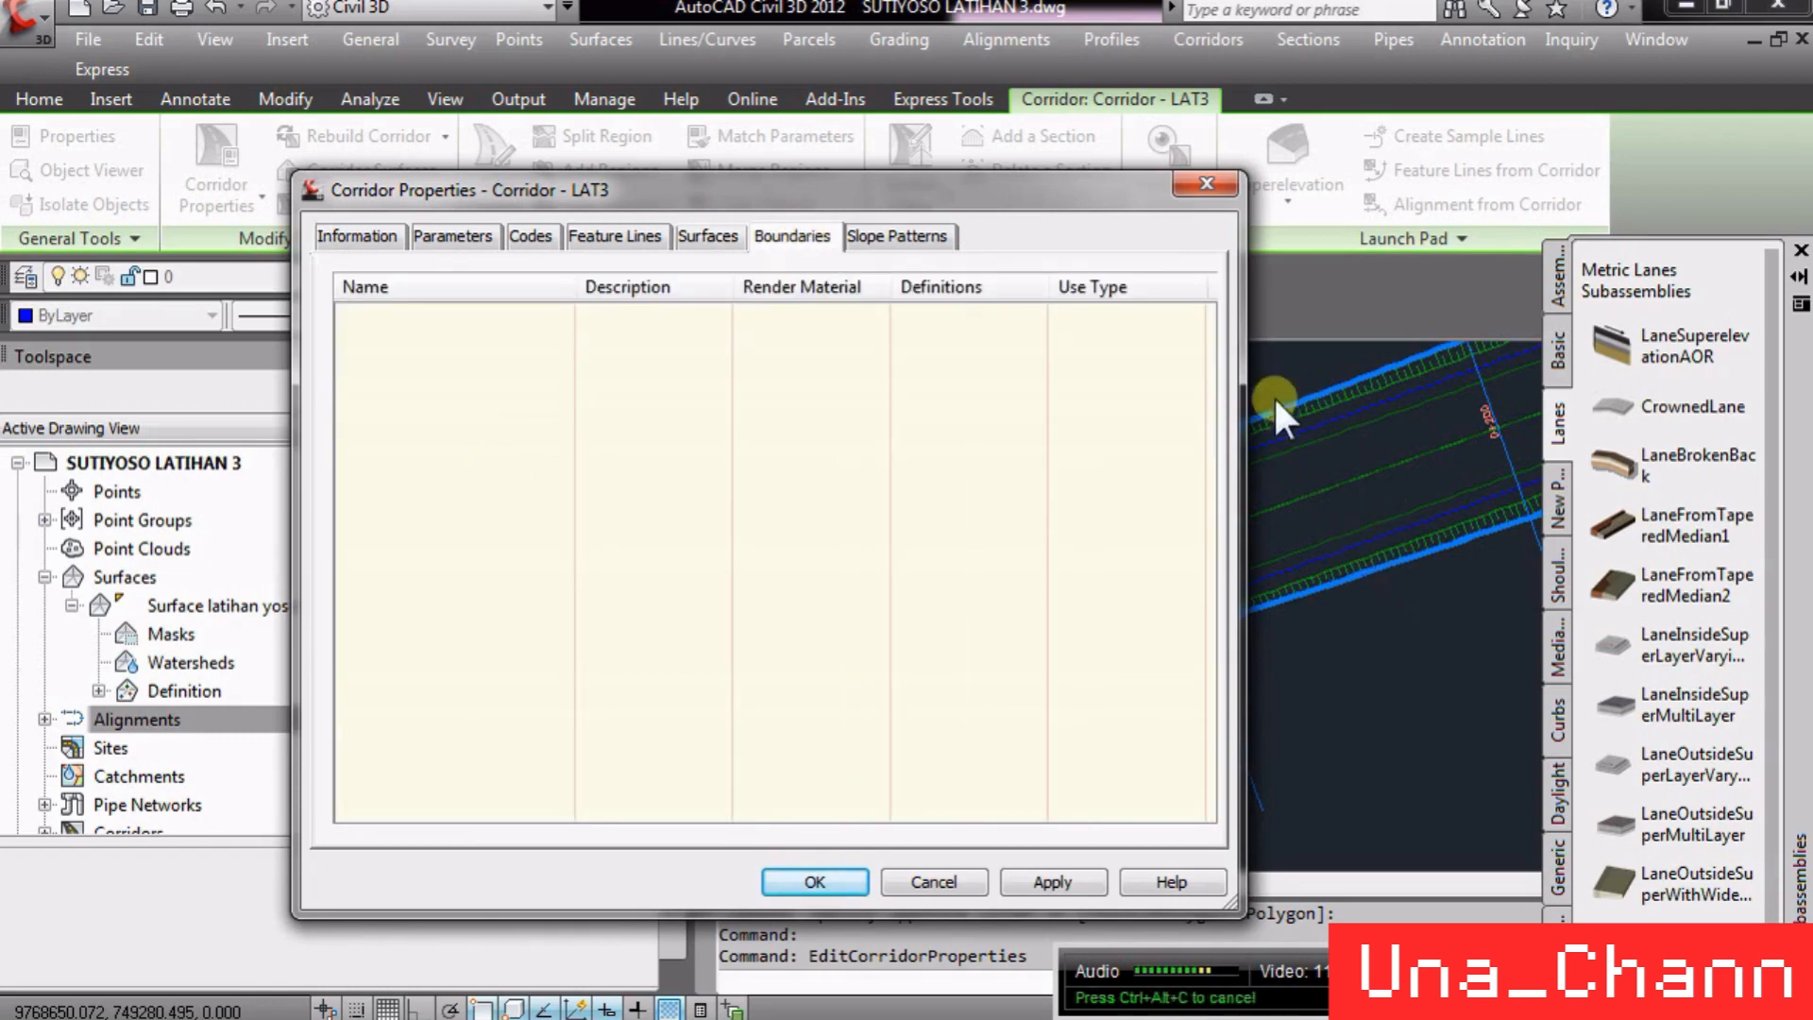
{"action": "left_click", "coordinate": [711, 241]}
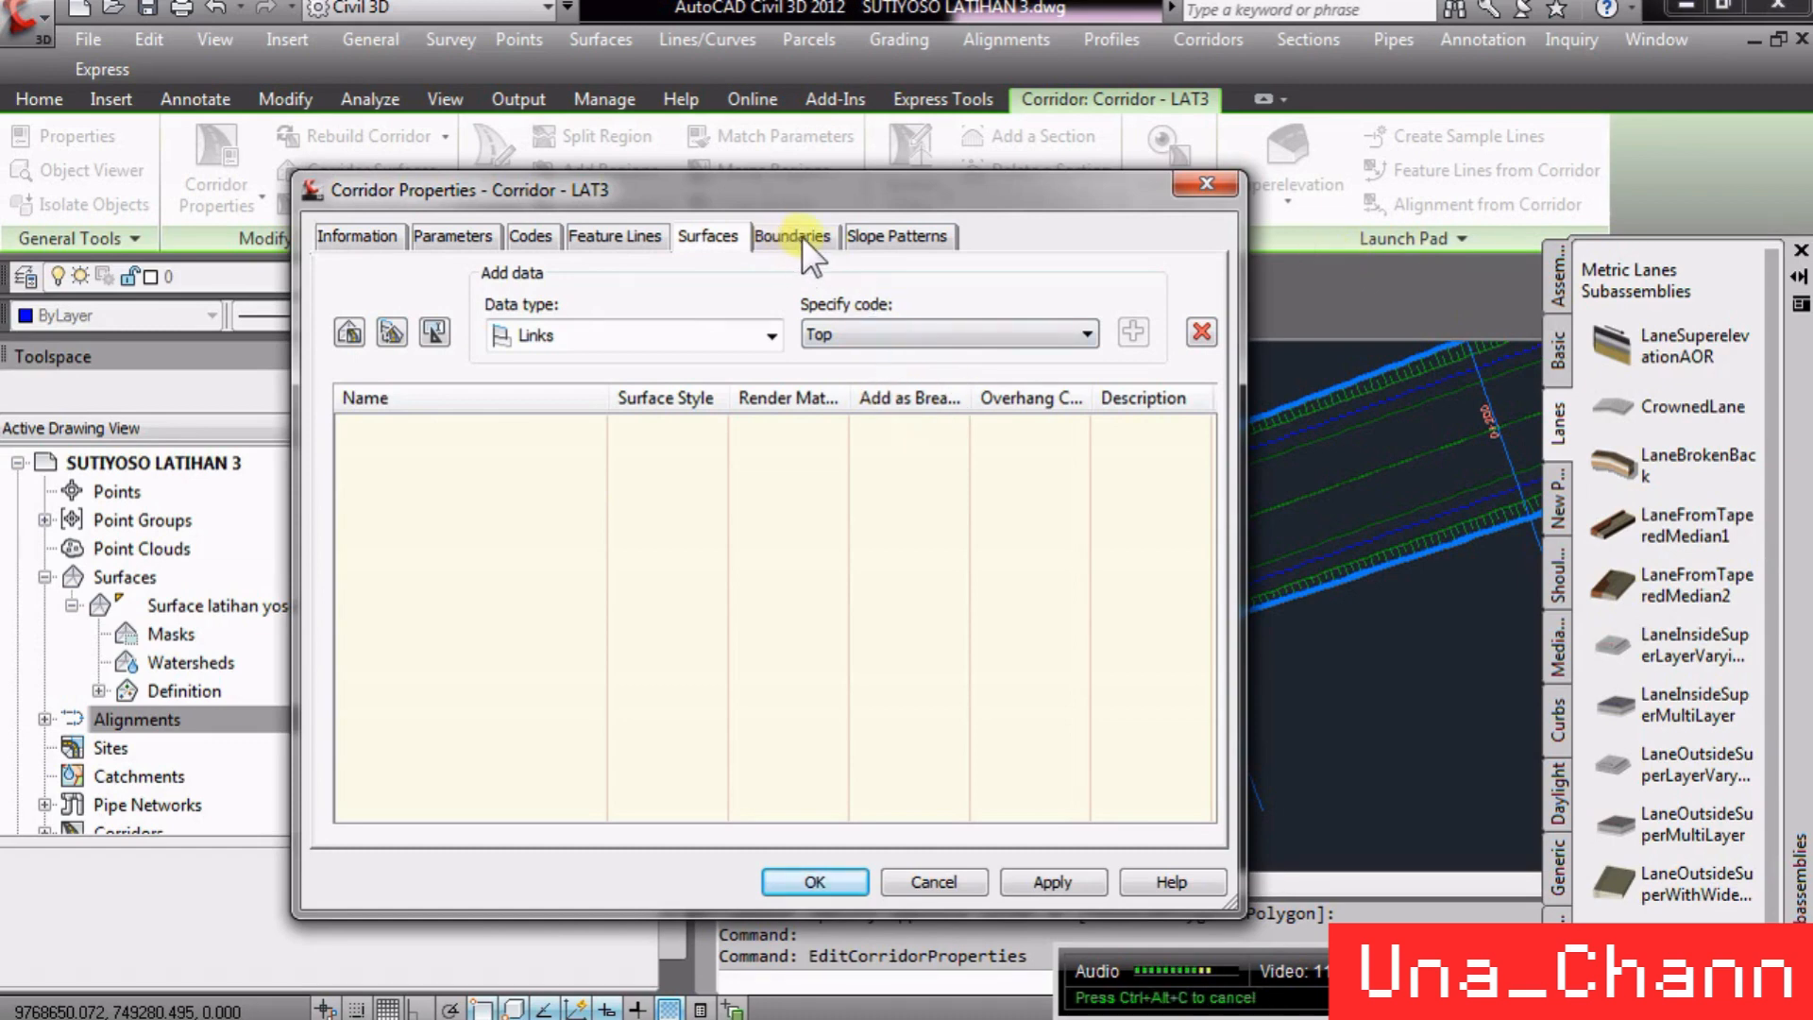
- Create a new corridor surface and rename it Corridor -TOP
{"action": "left_click", "coordinate": [349, 329]}
{"action": "double_click", "coordinate": [507, 442]}
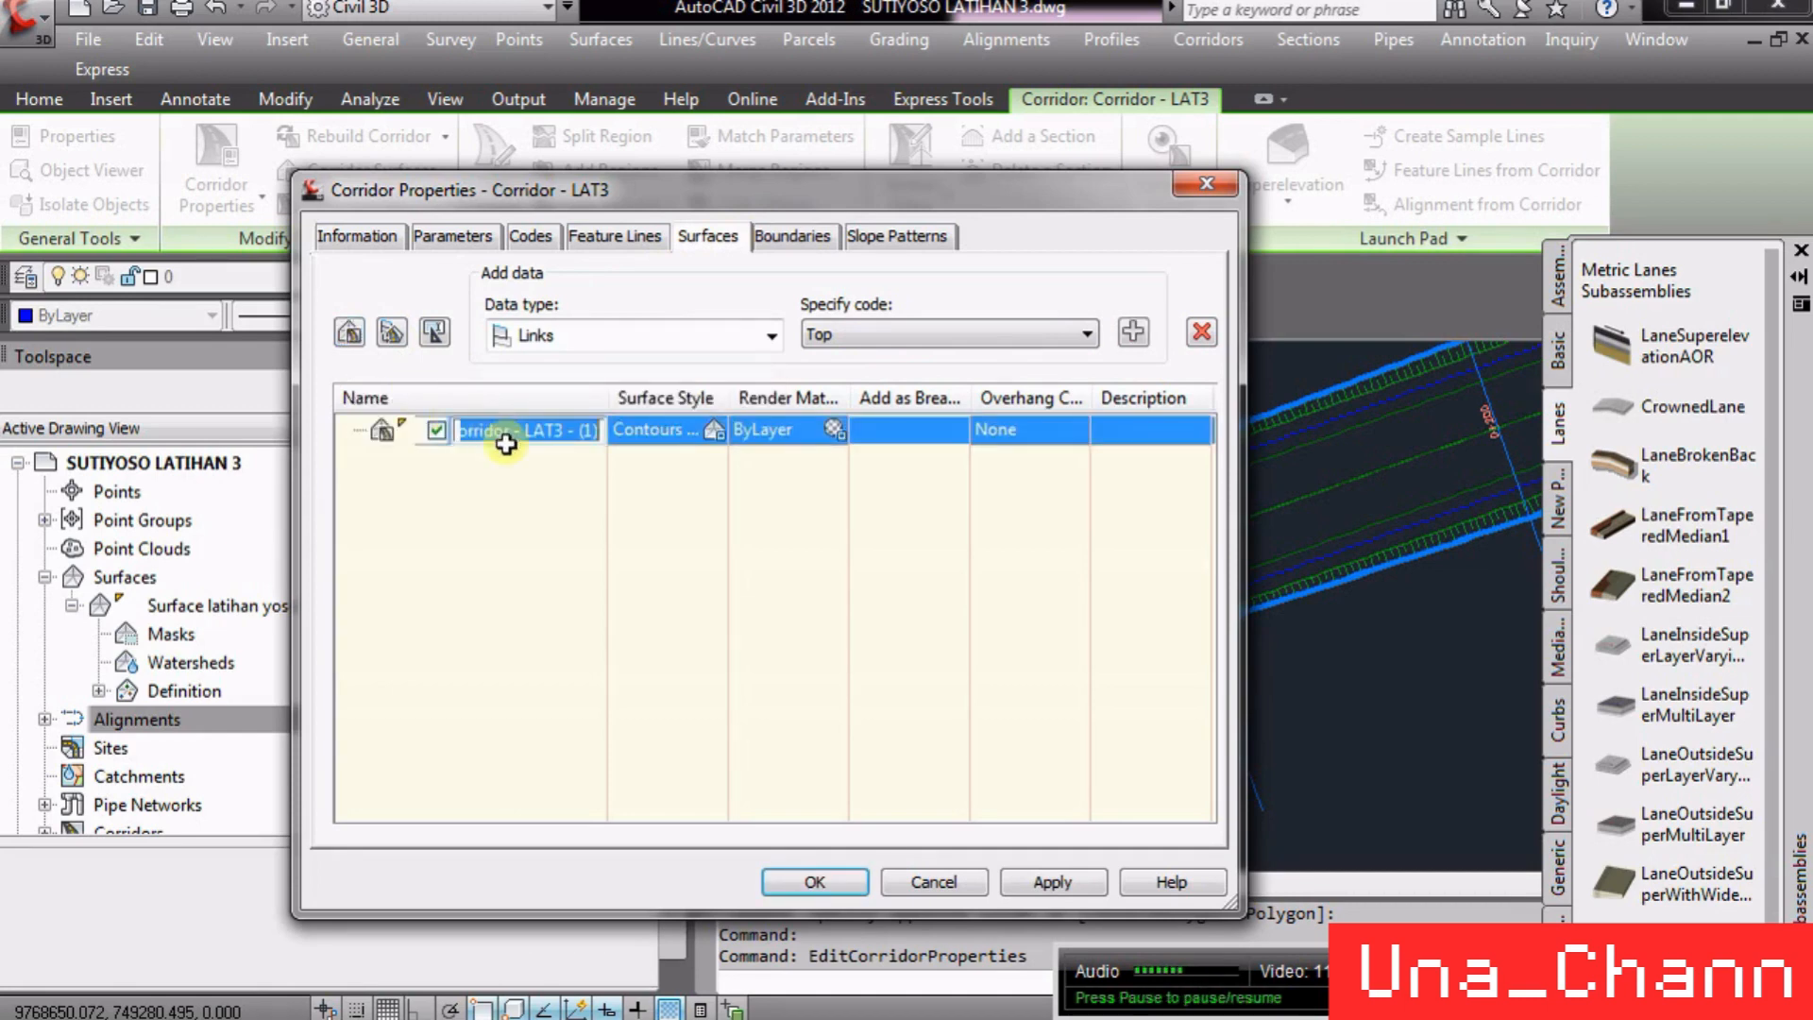
{"action": "left_click", "coordinate": [364, 236]}
{"action": "left_click", "coordinate": [473, 237]}
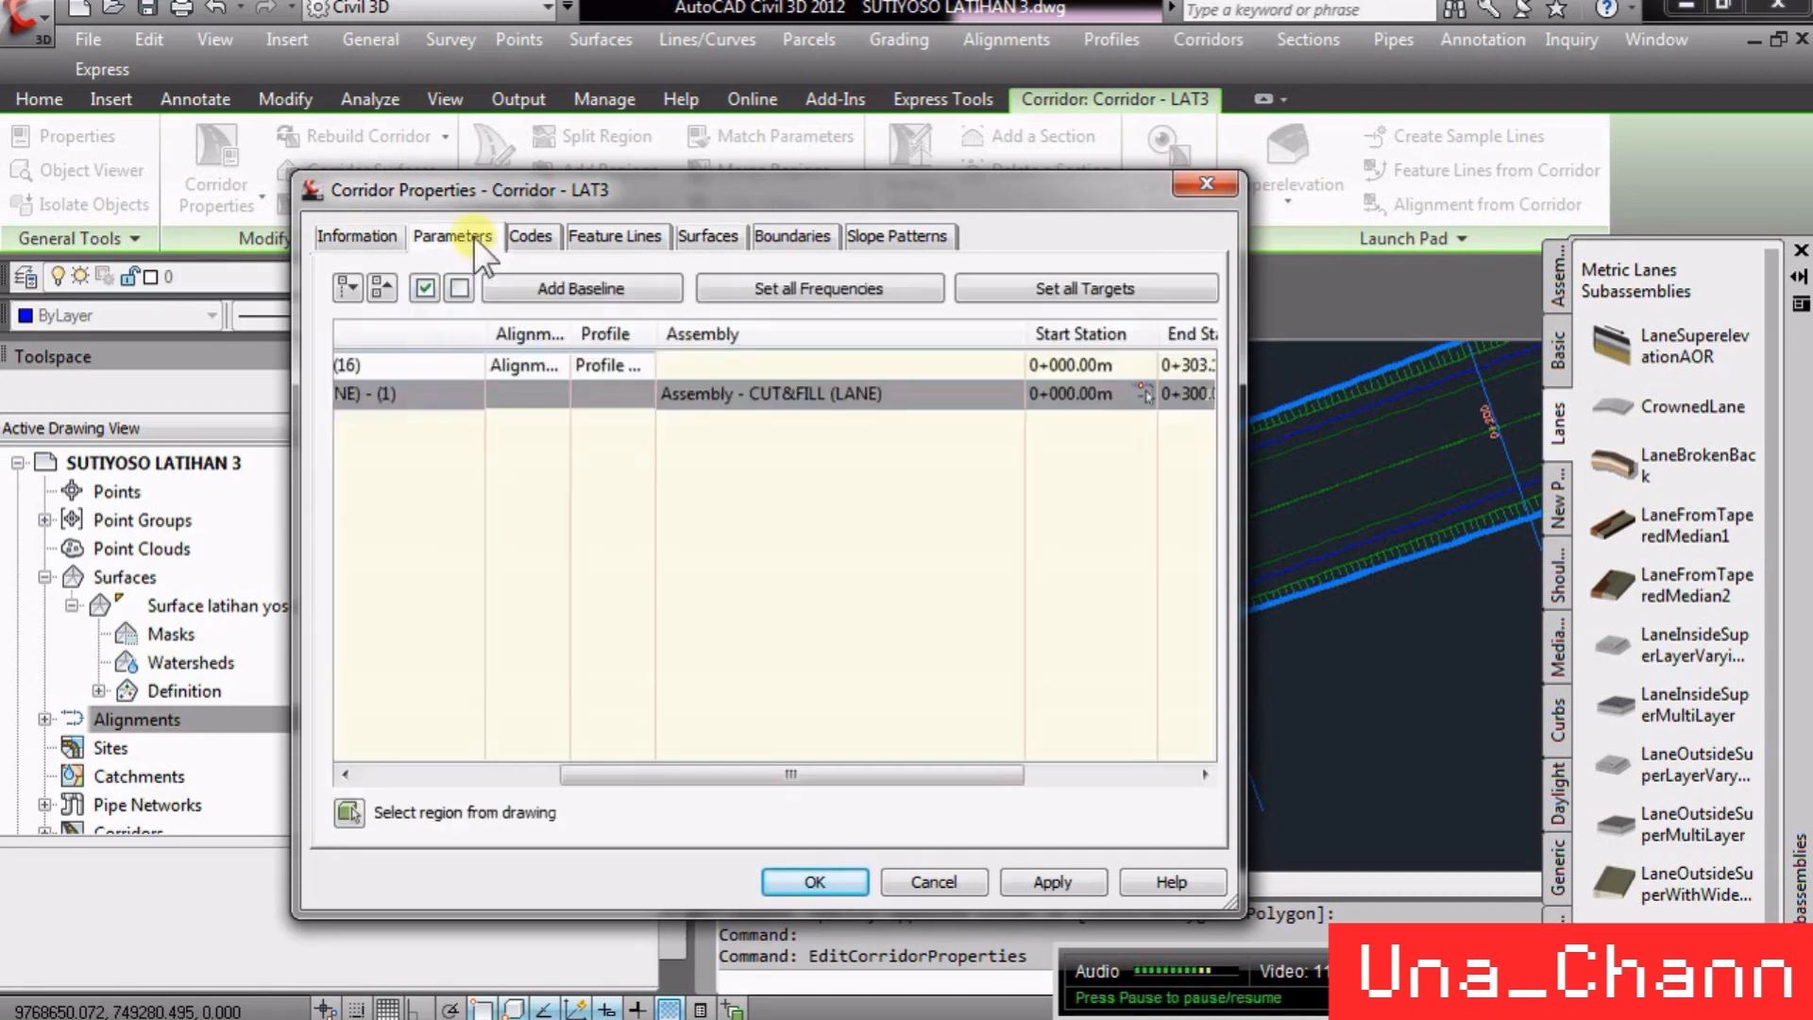
{"action": "left_click", "coordinate": [708, 236]}
{"action": "double_click", "coordinate": [539, 430]}
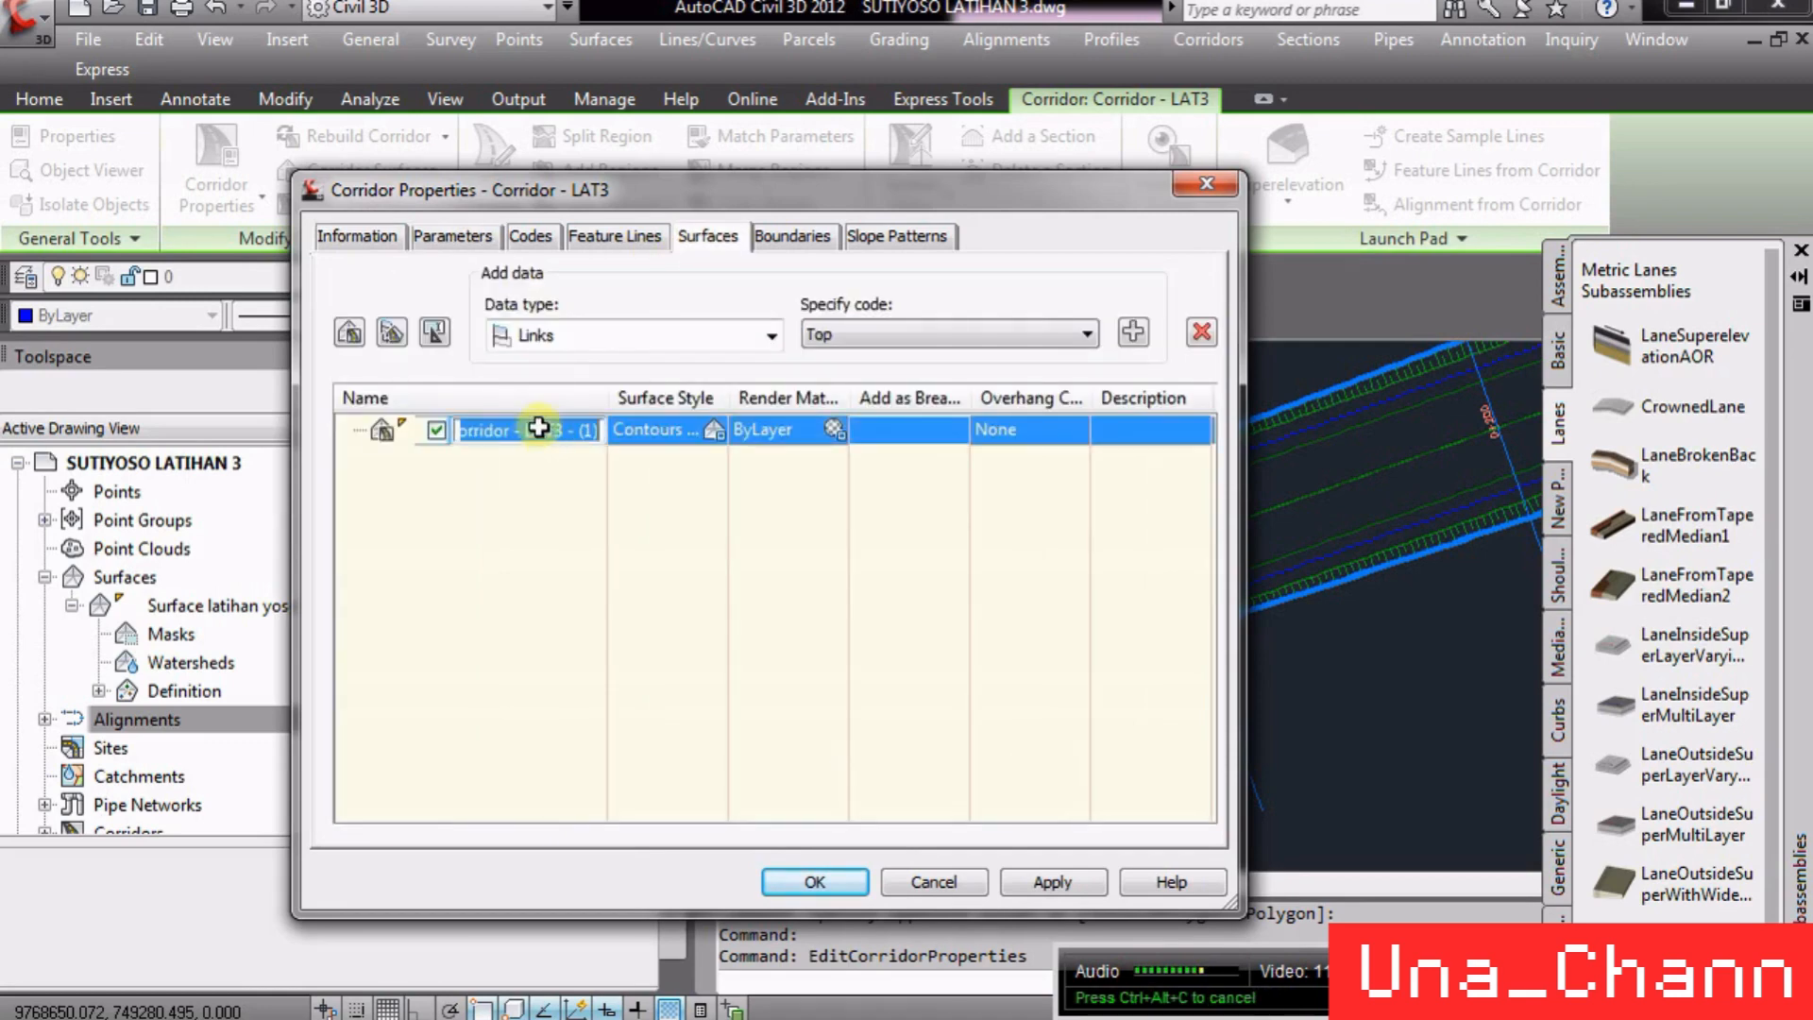
{"action": "left_click_drag", "start_coordinate": [525, 428], "coordinate": [673, 426]}
{"action": "left_click", "coordinate": [674, 427]}
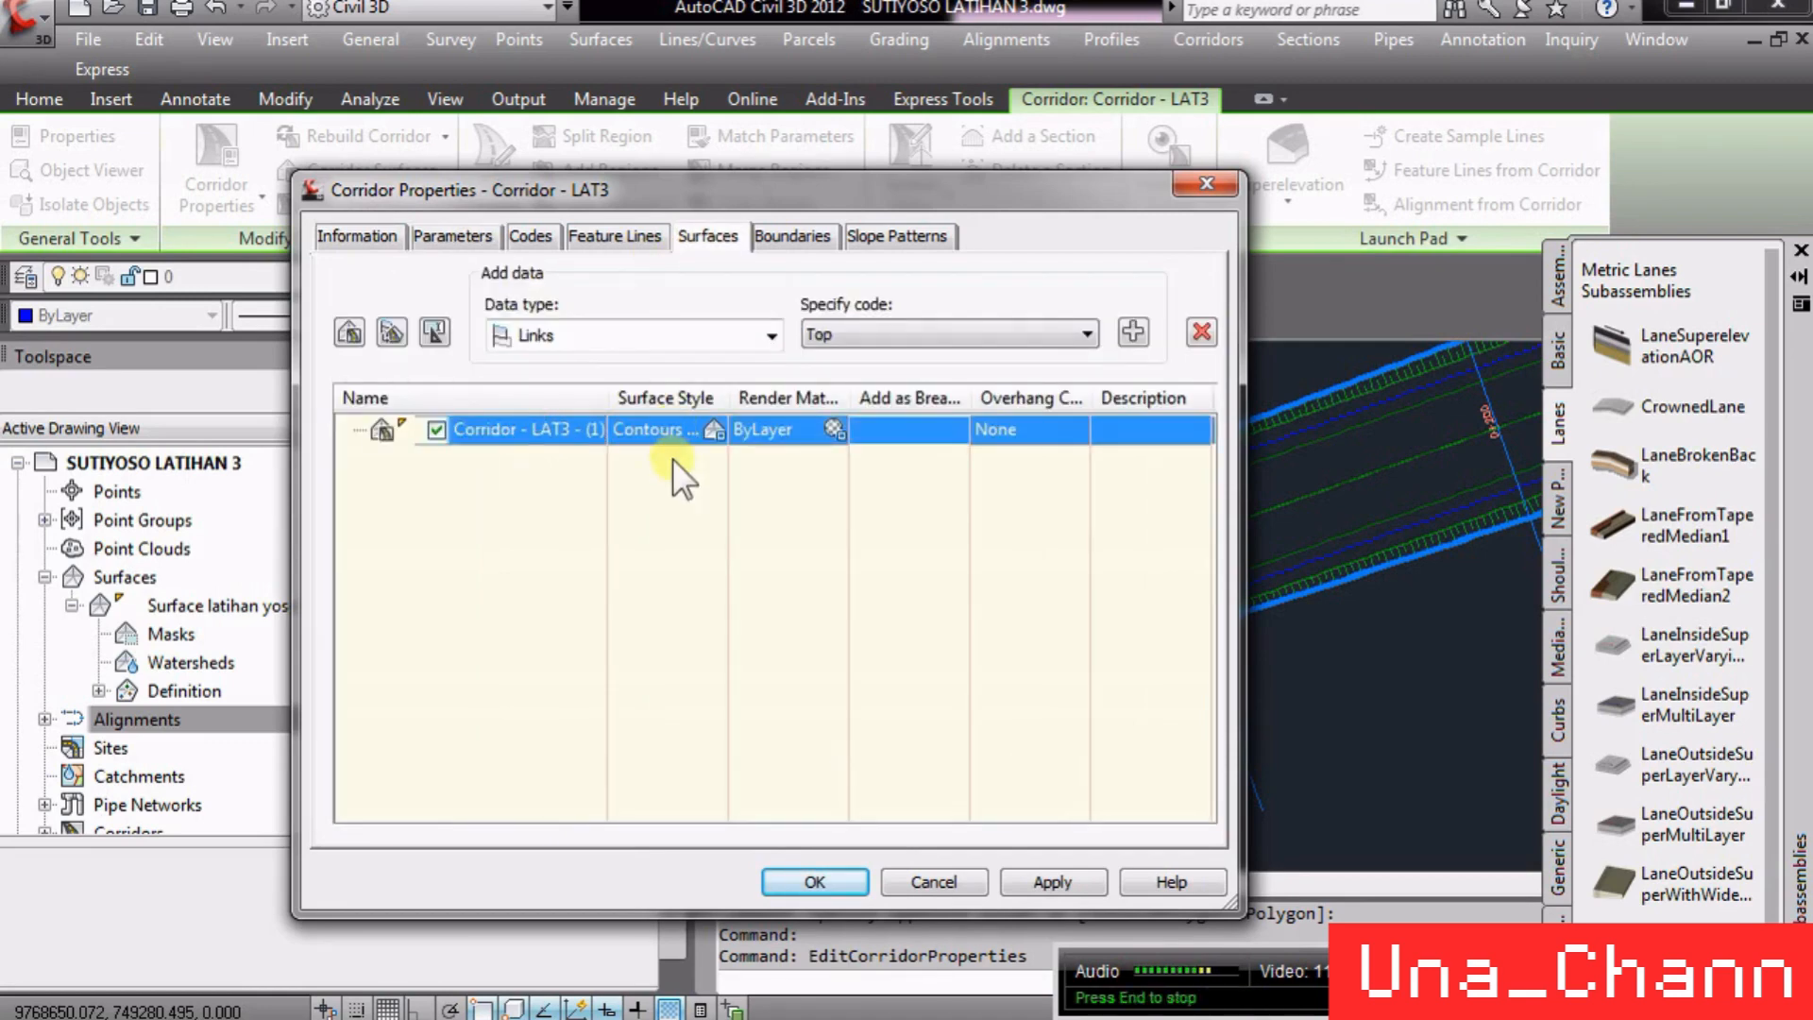
{"action": "left_click", "coordinate": [557, 425]}
{"action": "left_click", "coordinate": [529, 425]}
{"action": "left_click_drag", "start_coordinate": [521, 427], "coordinate": [591, 437]}
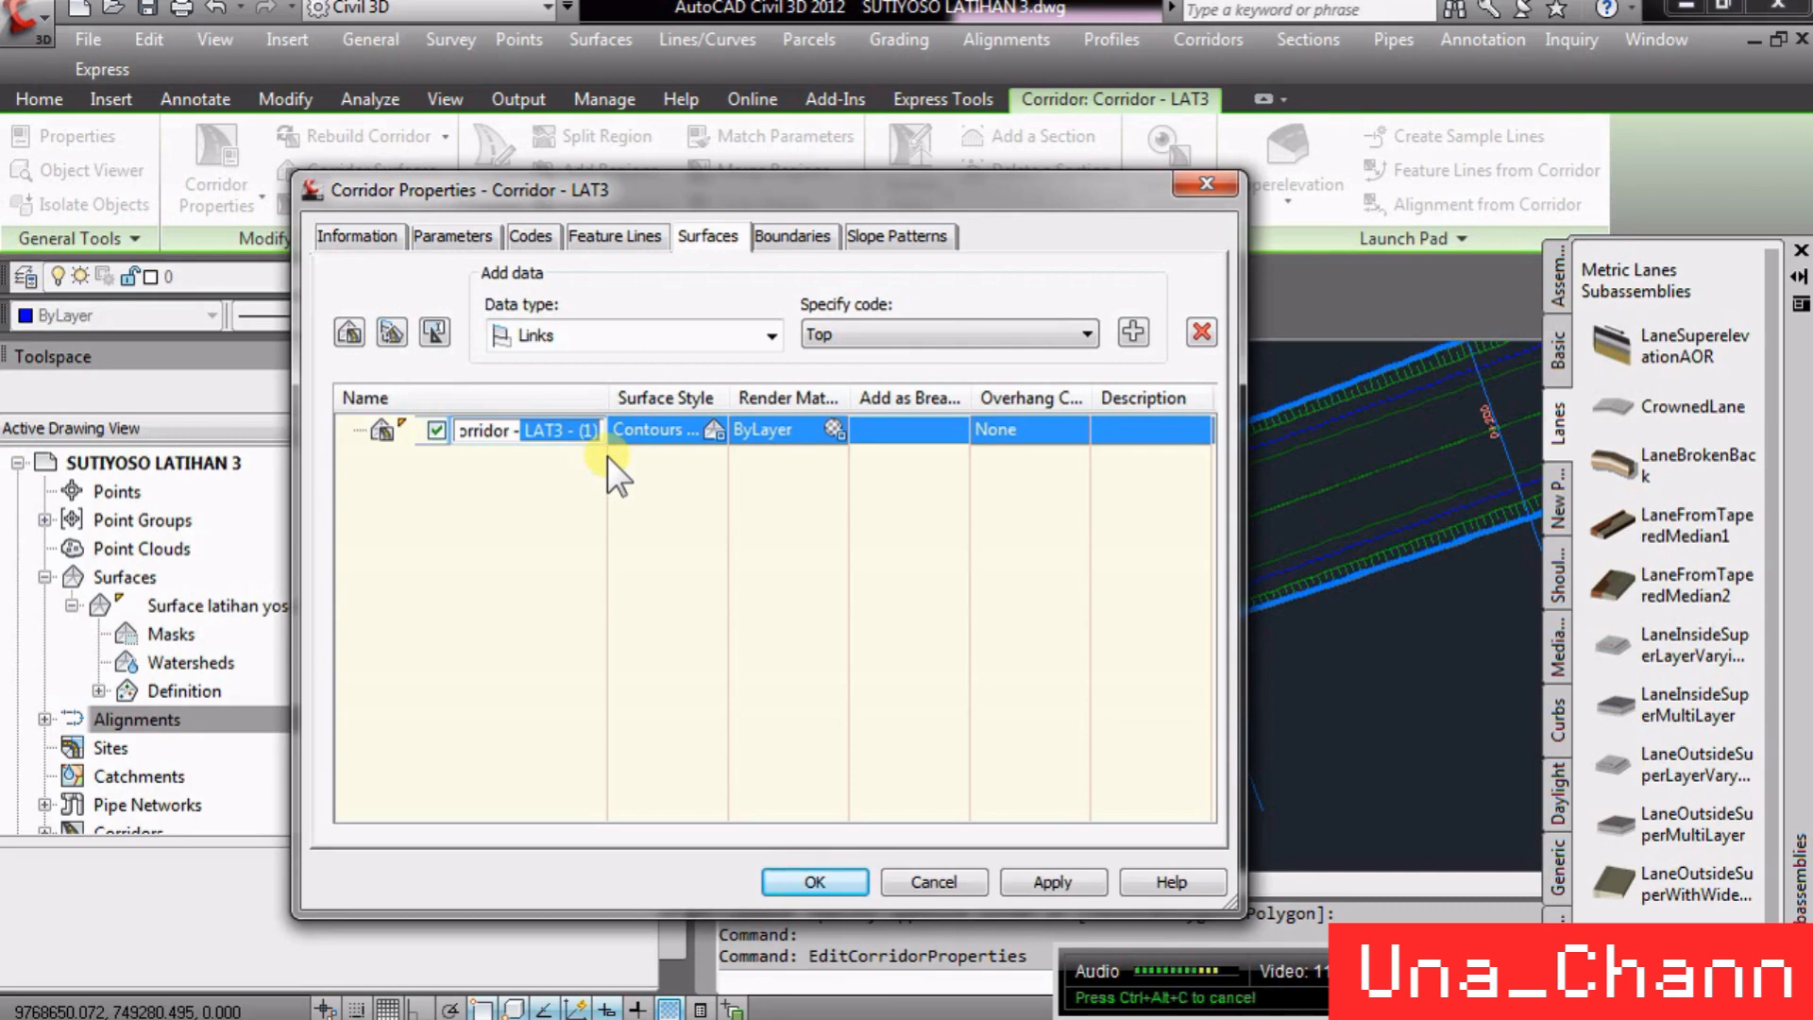
{"action": "type", "text": "TOP"}
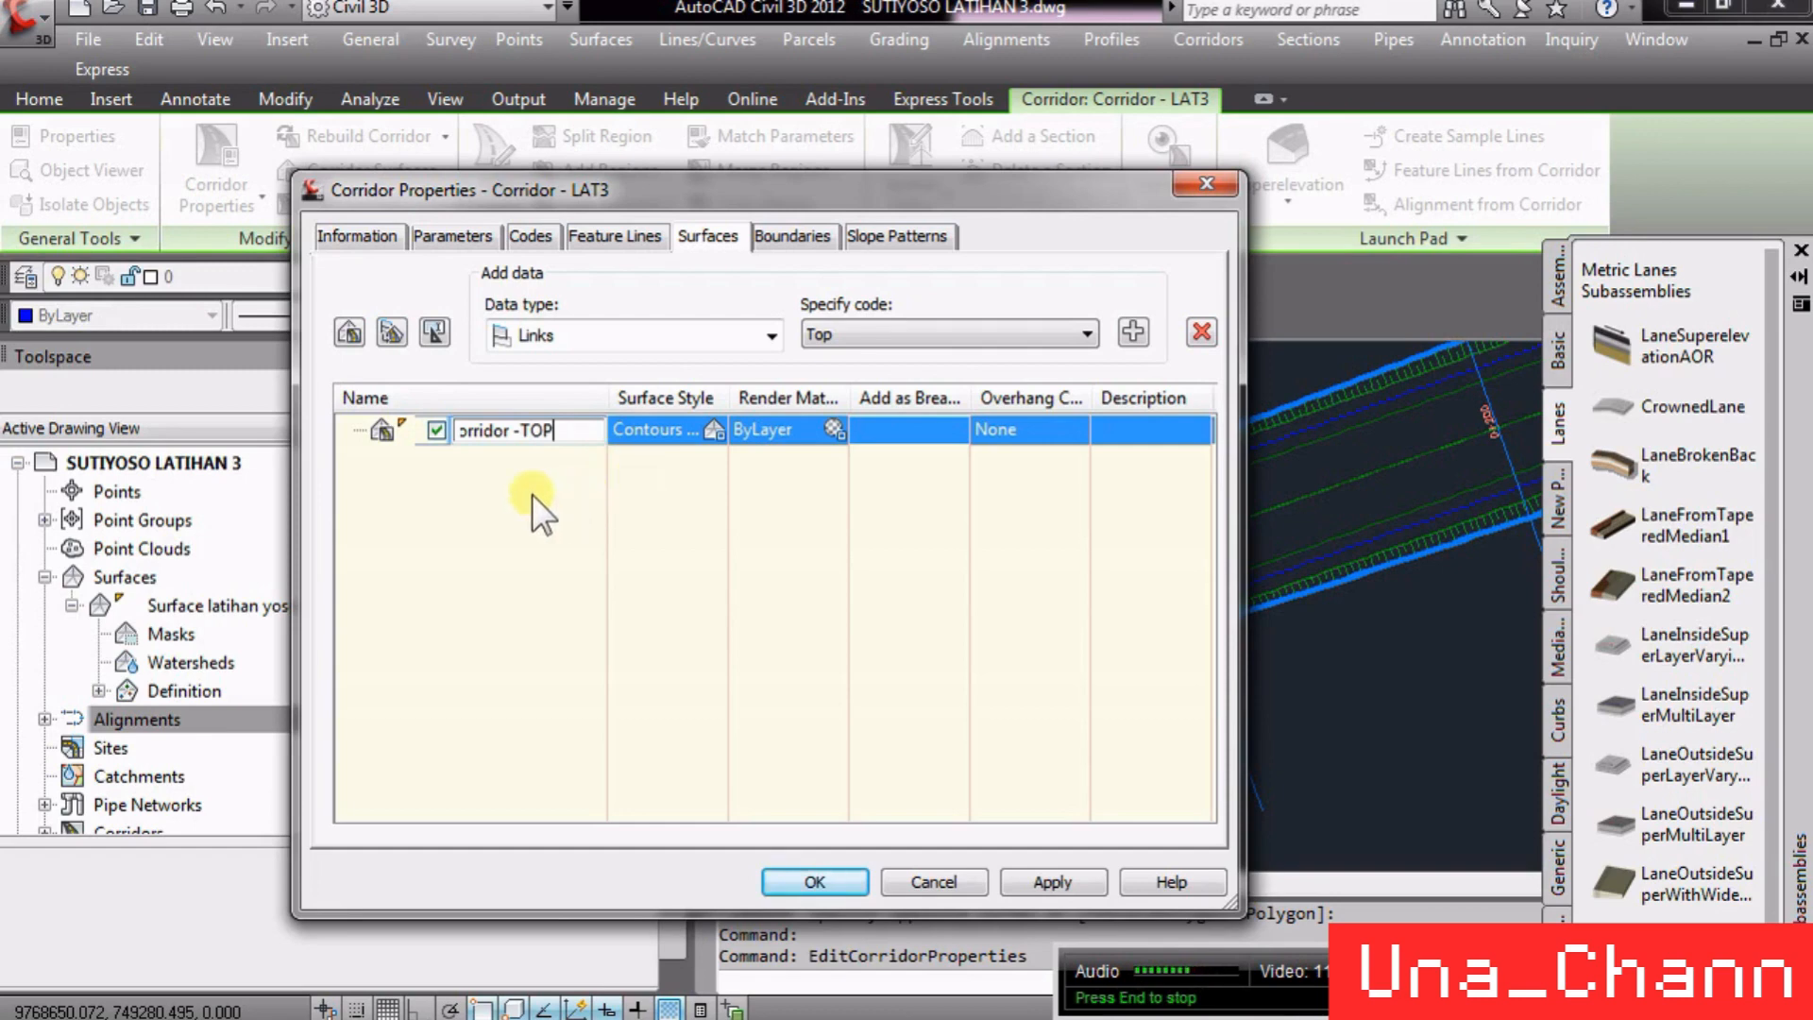
{"action": "left_click", "coordinate": [493, 497]}
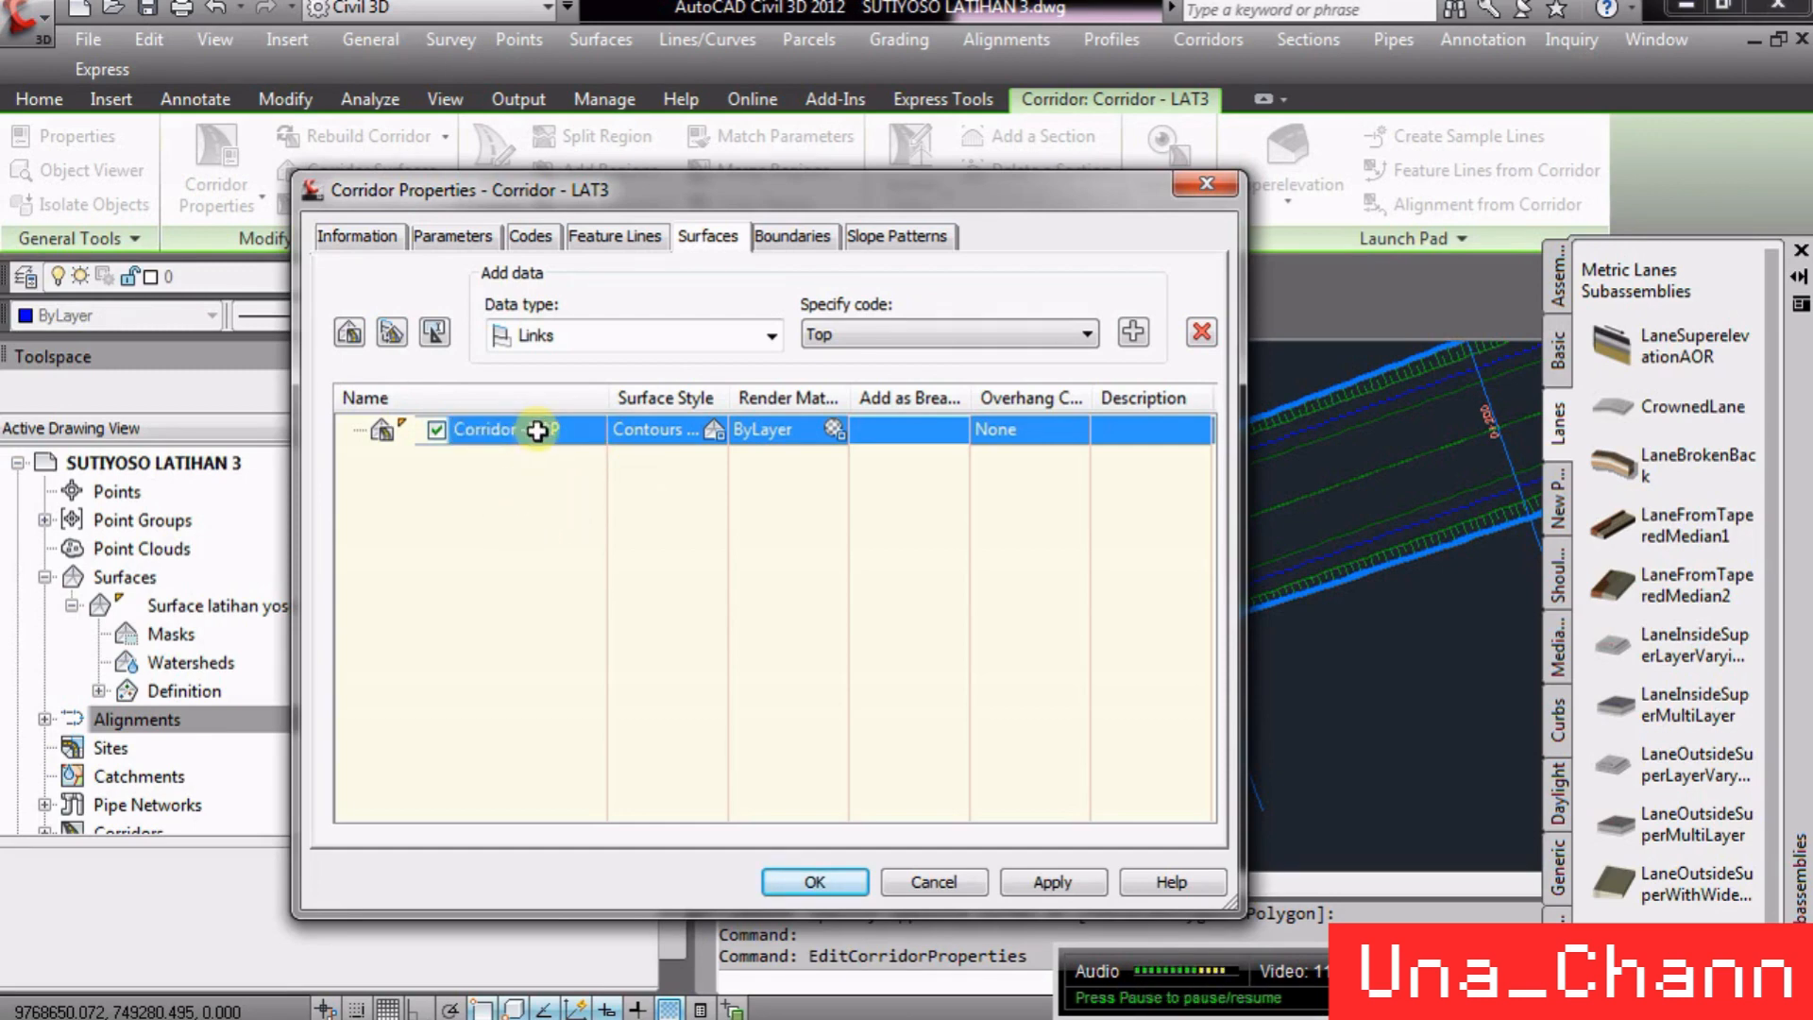
- Add the Top link code as data for the Corridor -TOP surface, marking it as a breakline, and close the corridor properties
{"action": "left_click", "coordinate": [984, 333]}
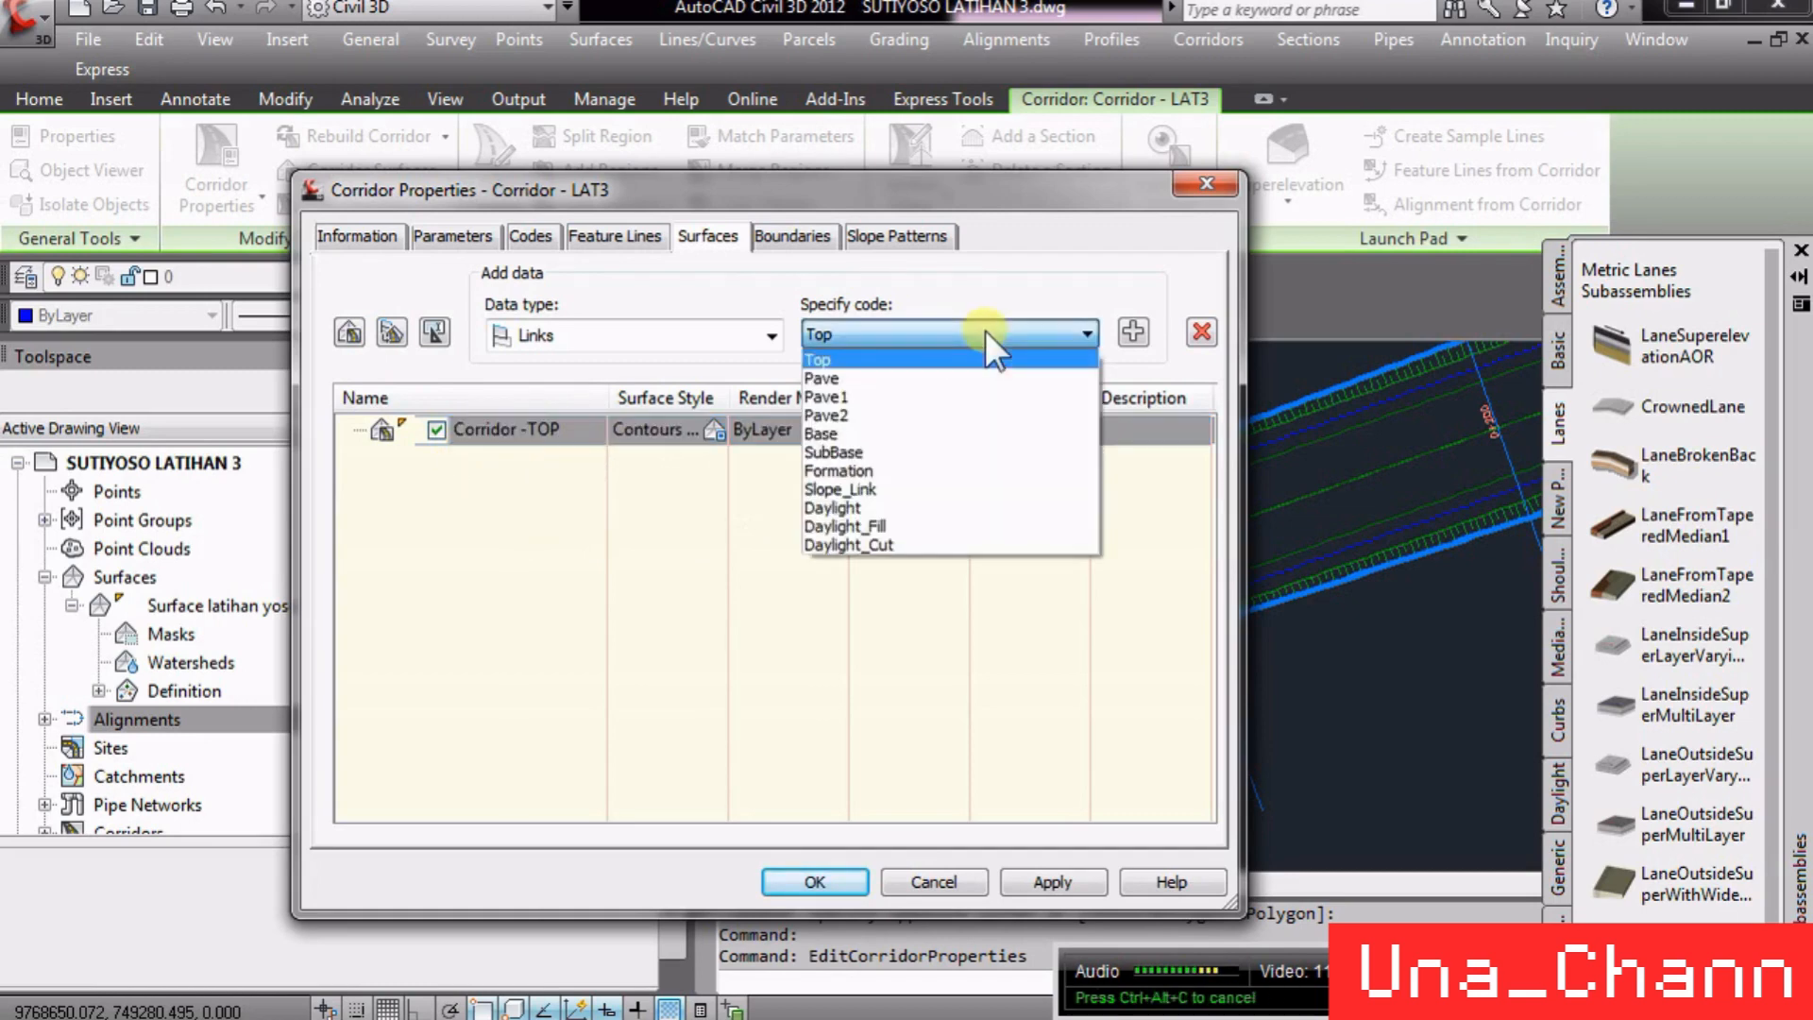
{"action": "left_click", "coordinate": [920, 359]}
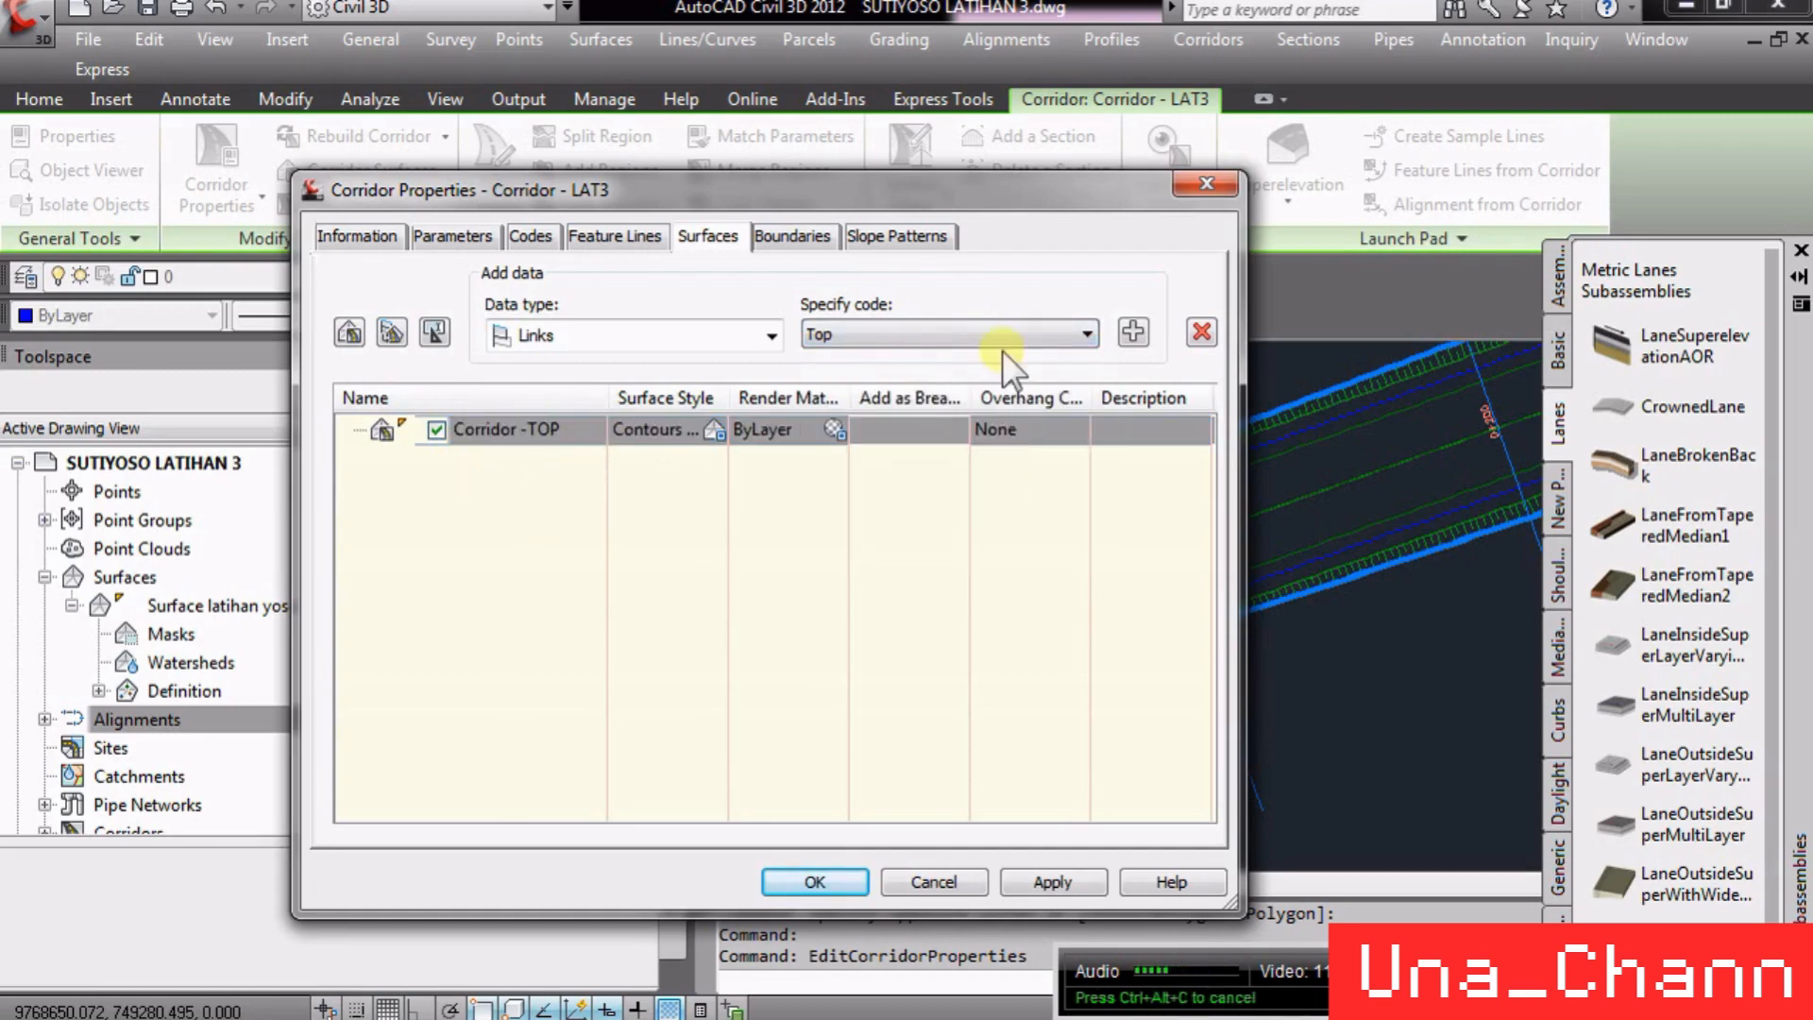
{"action": "left_click", "coordinate": [1133, 329]}
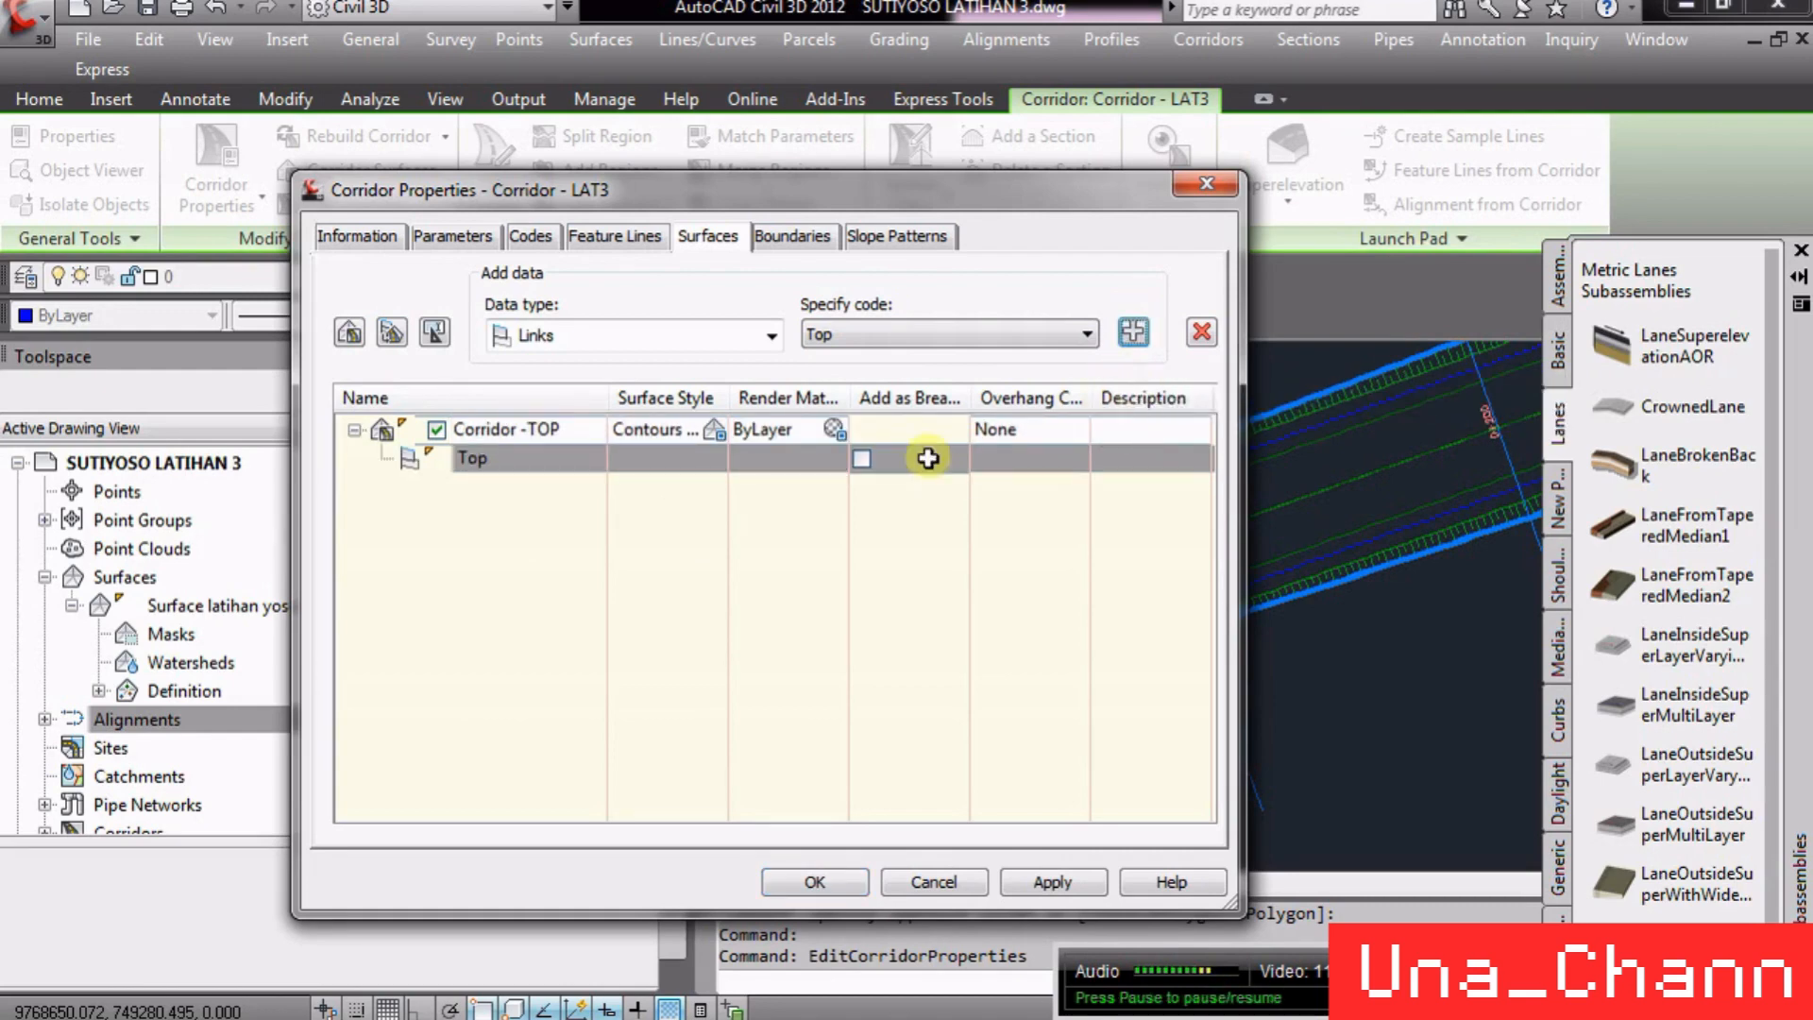
{"action": "left_click", "coordinate": [862, 458]}
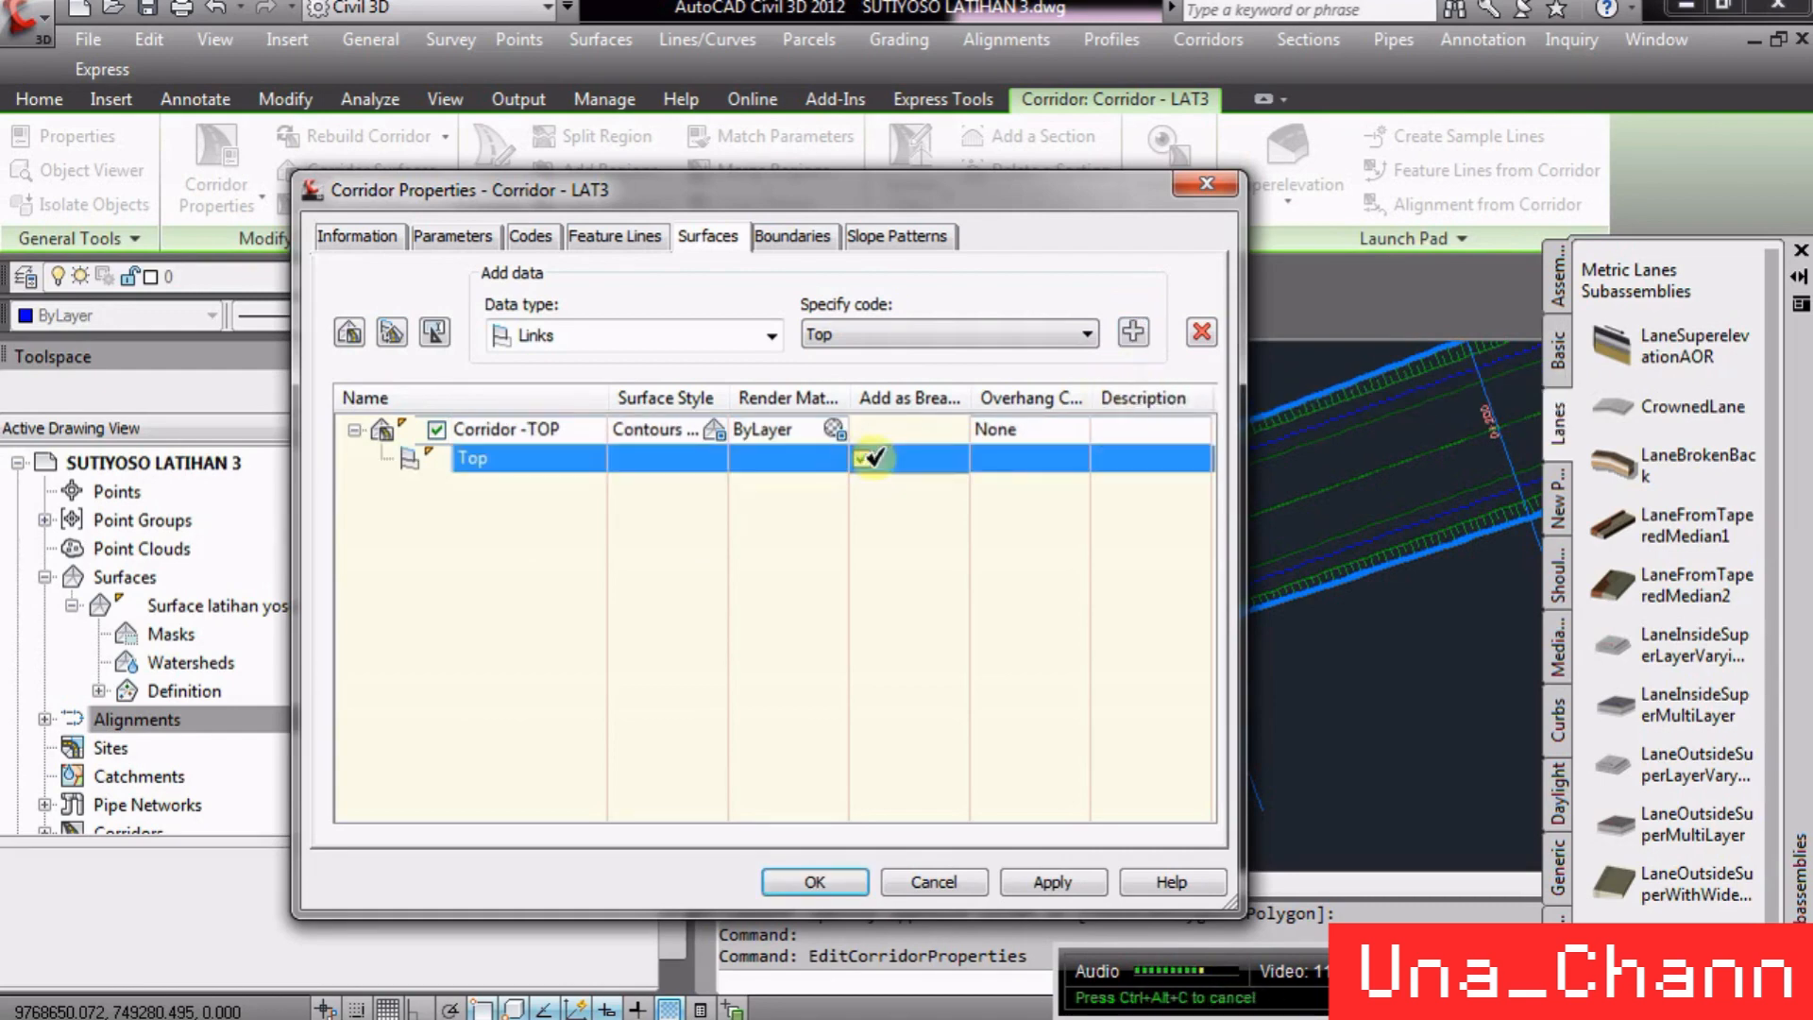
{"action": "left_click", "coordinate": [856, 875]}
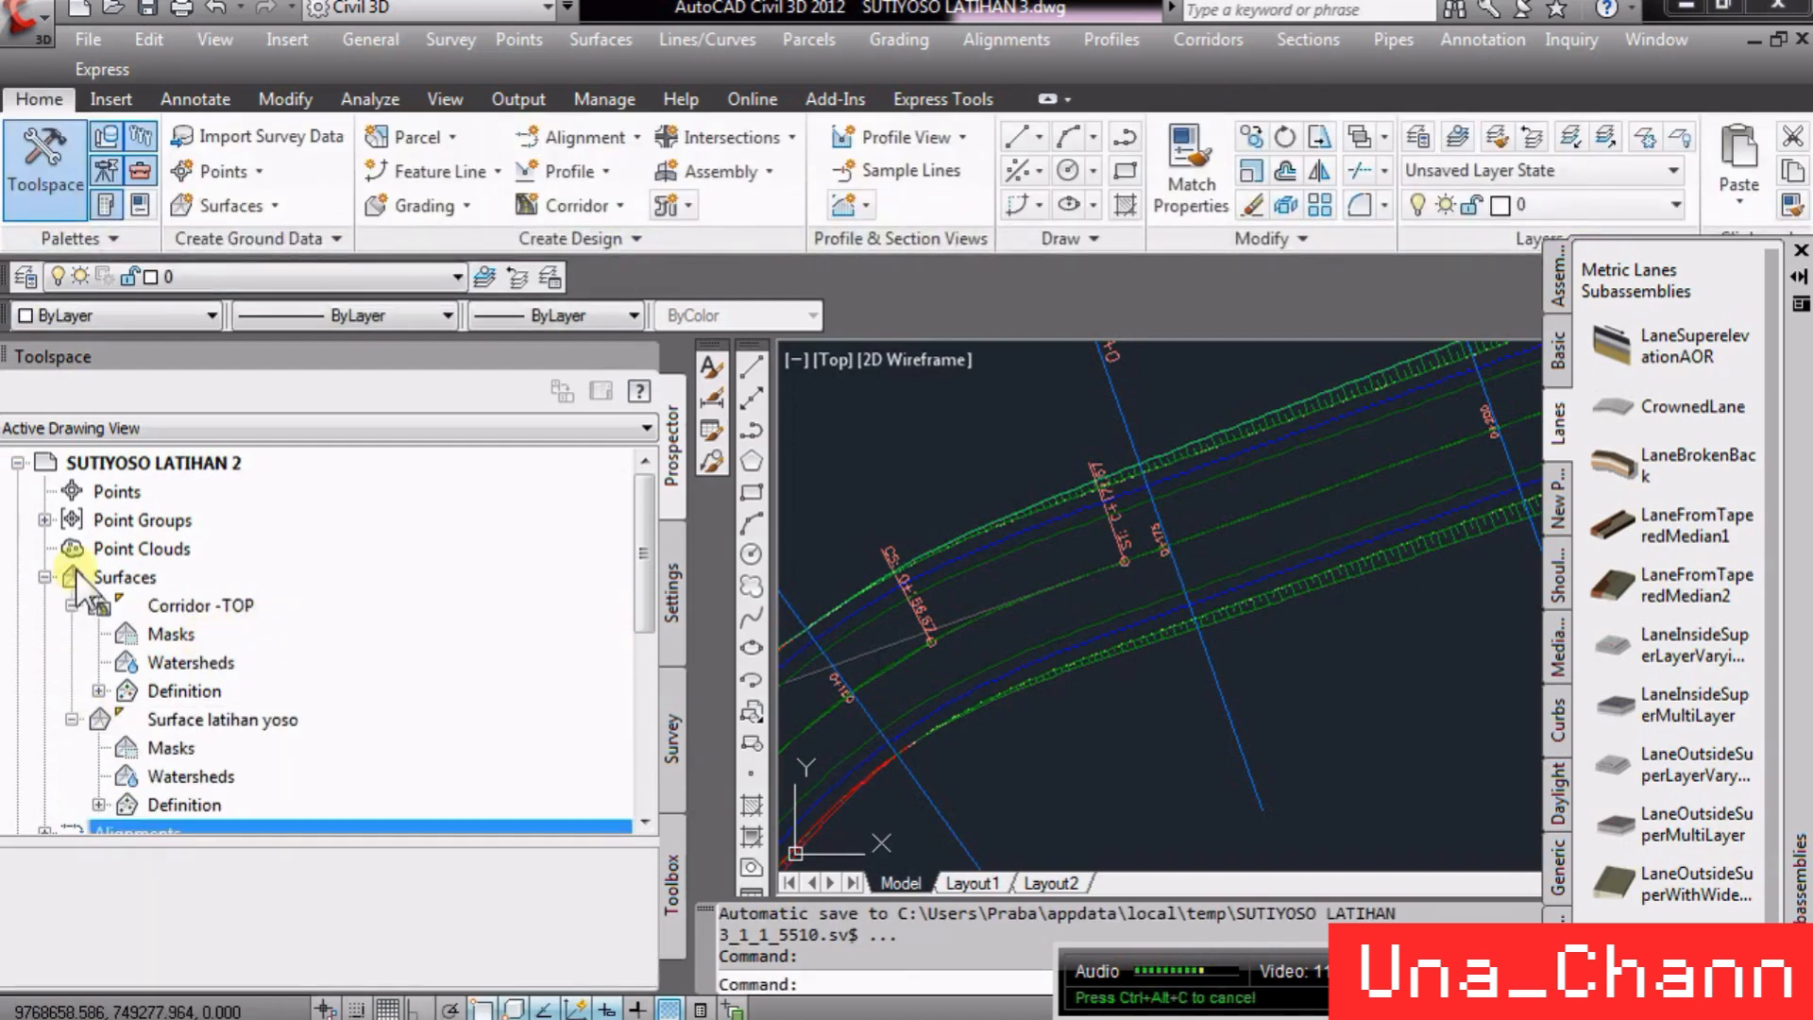
- Set the Corridor -TOP surface style to Contours and Triangles through its surface properties
{"action": "left_click", "coordinate": [72, 719]}
{"action": "left_click", "coordinate": [208, 723]}
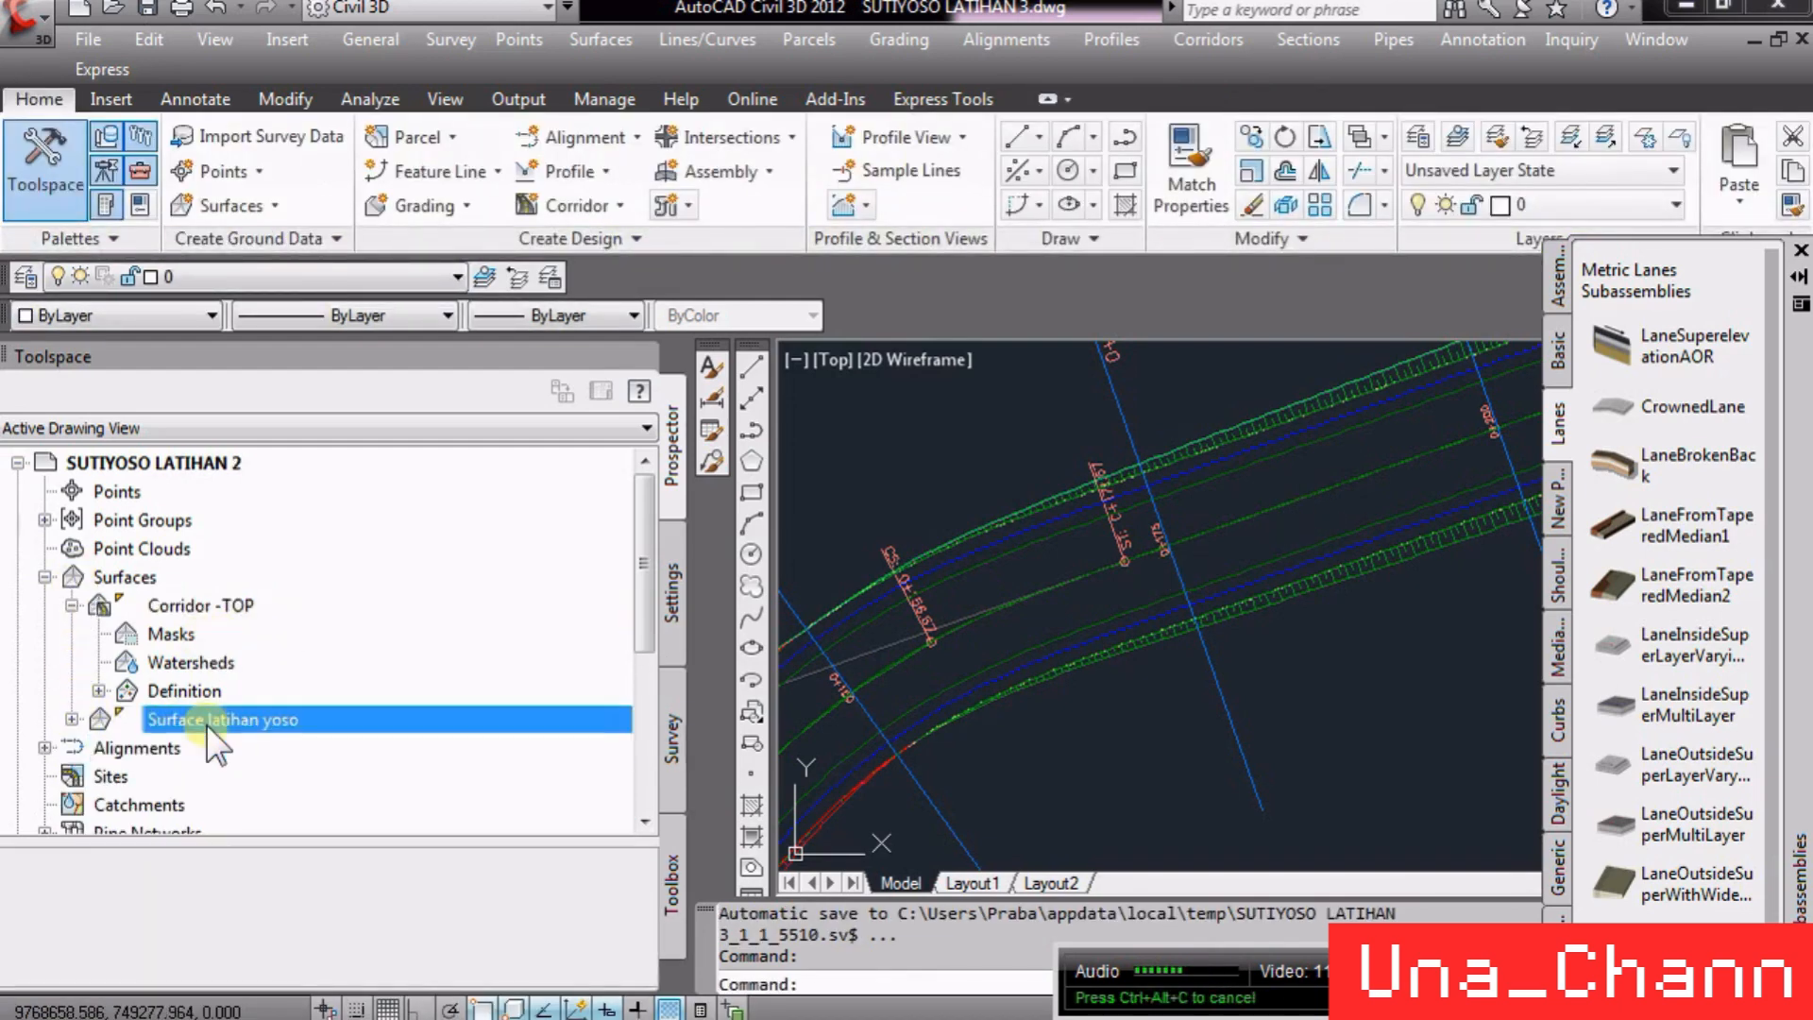
{"action": "left_click", "coordinate": [156, 603]}
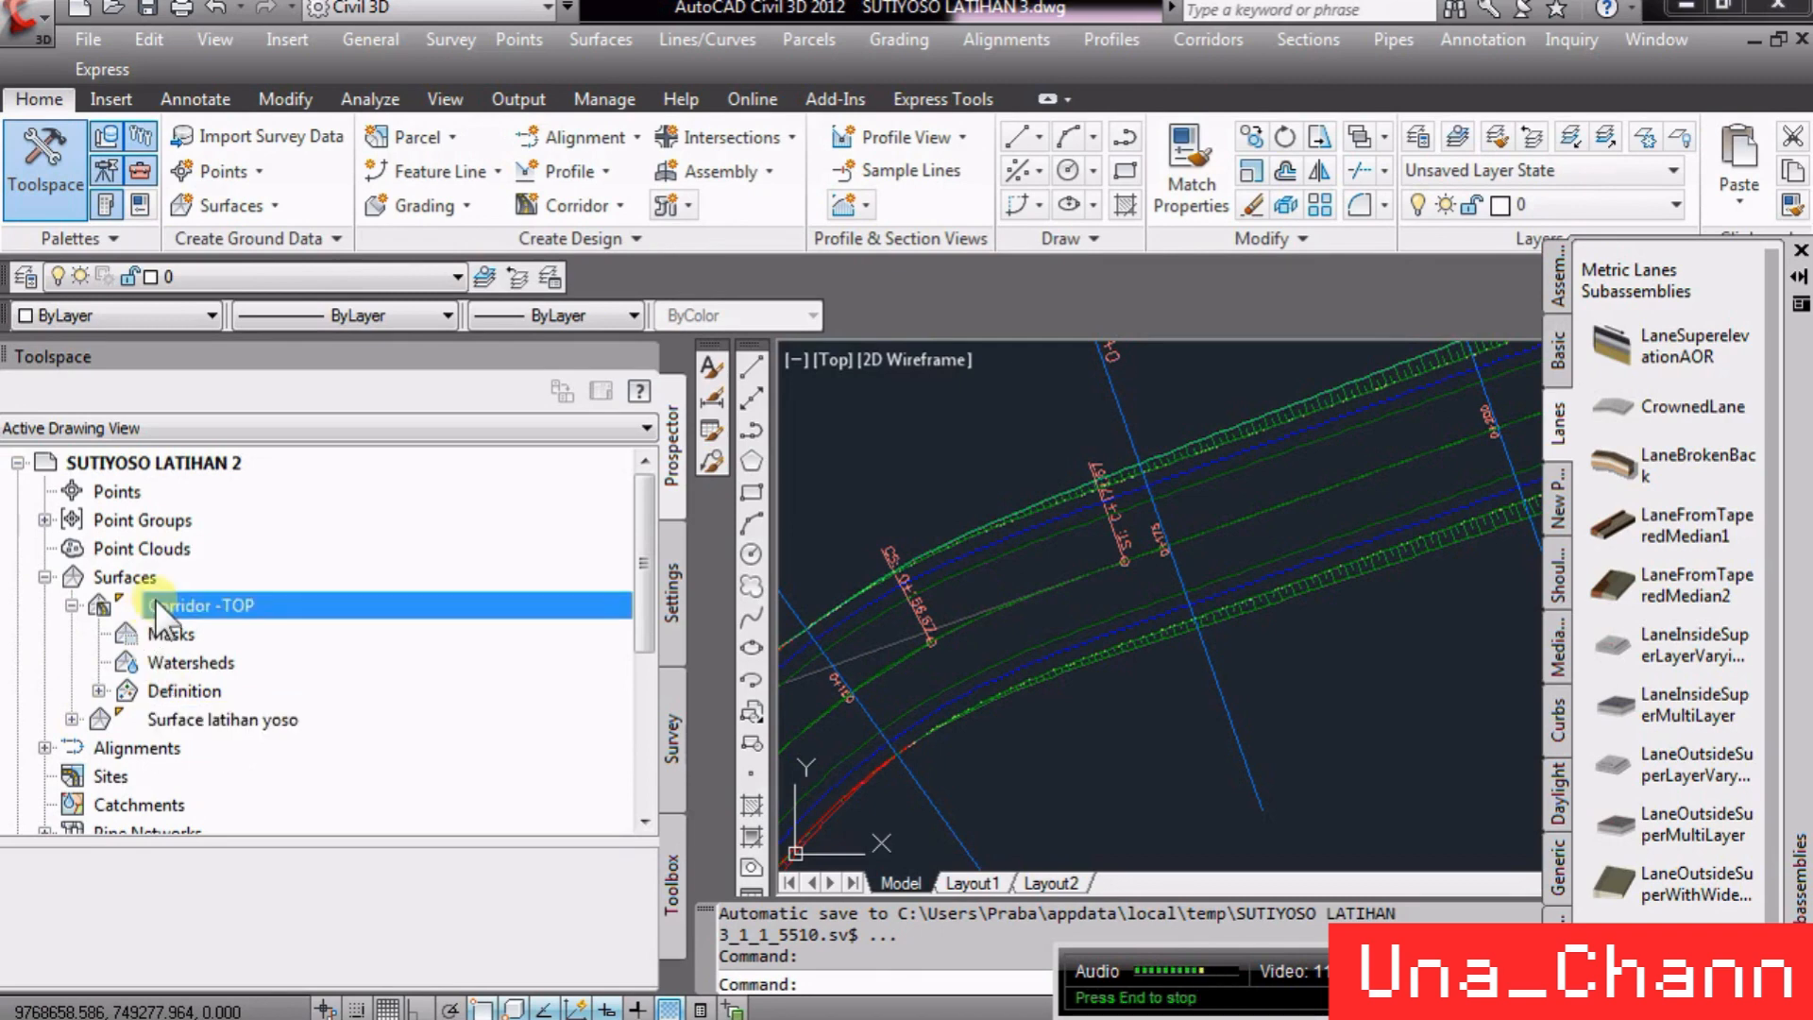
{"action": "right_click", "coordinate": [155, 599]}
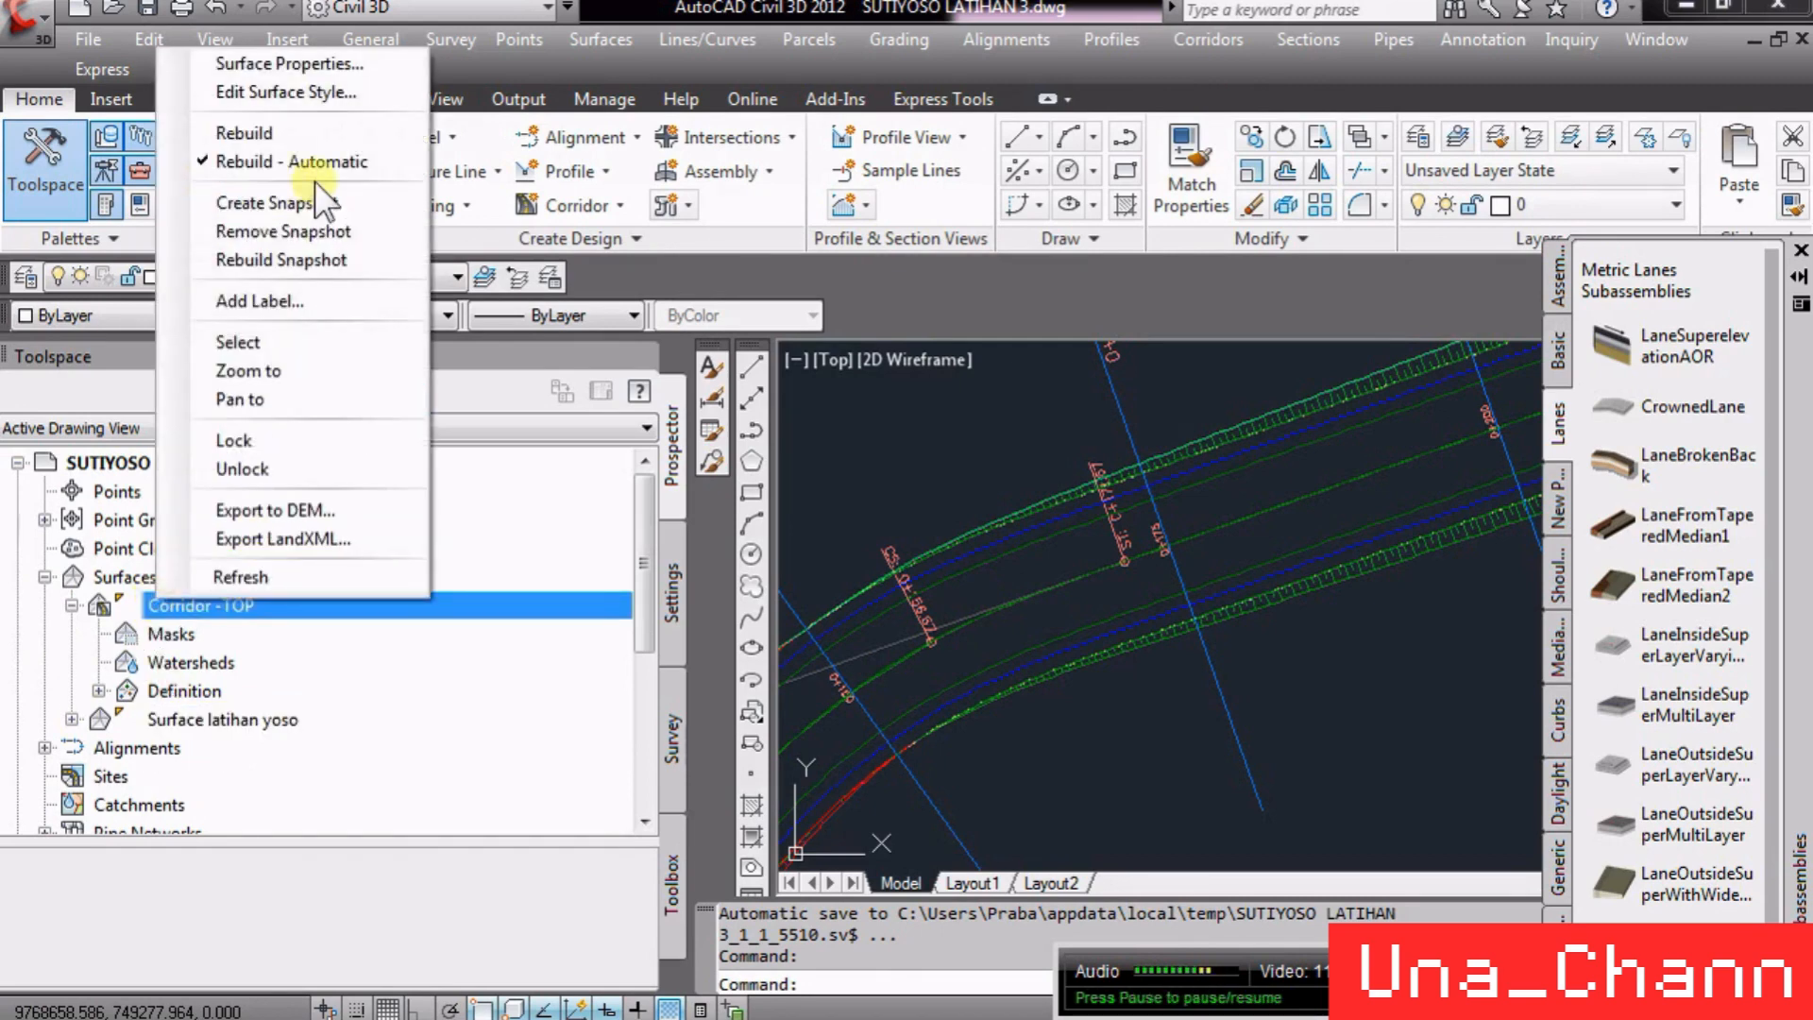
{"action": "left_click", "coordinate": [337, 70]}
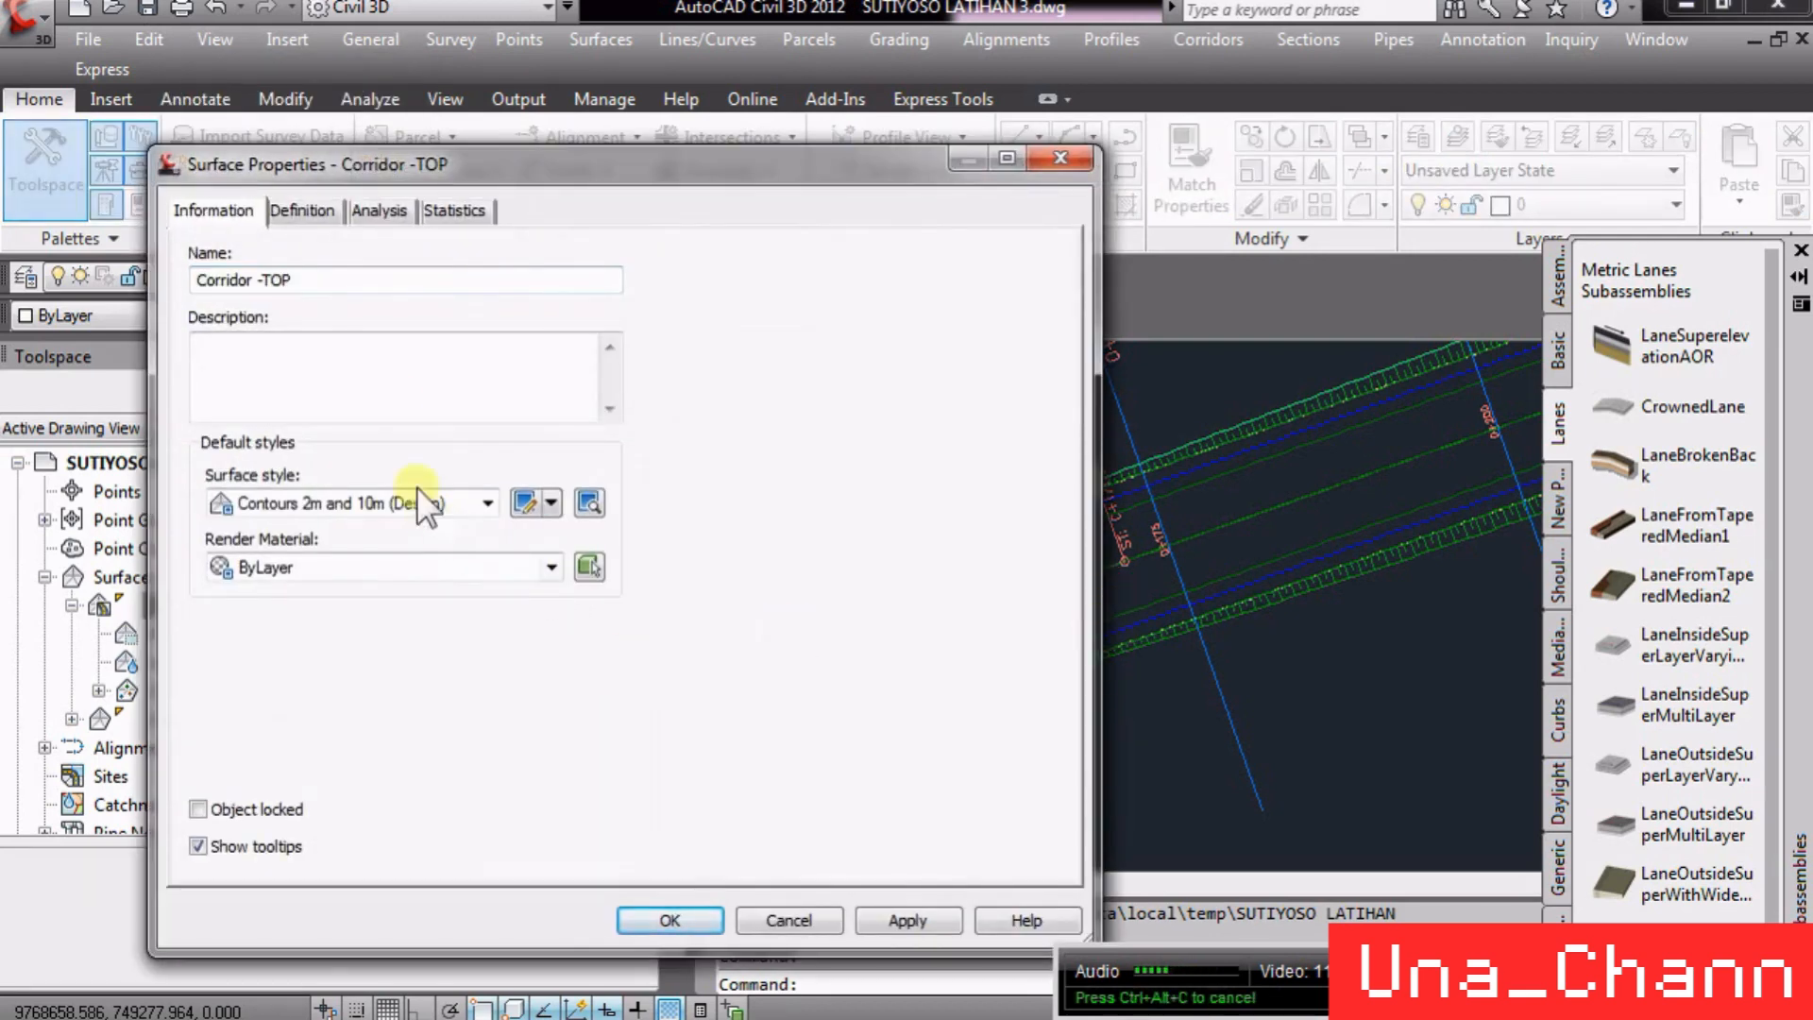
{"action": "left_click", "coordinate": [355, 497]}
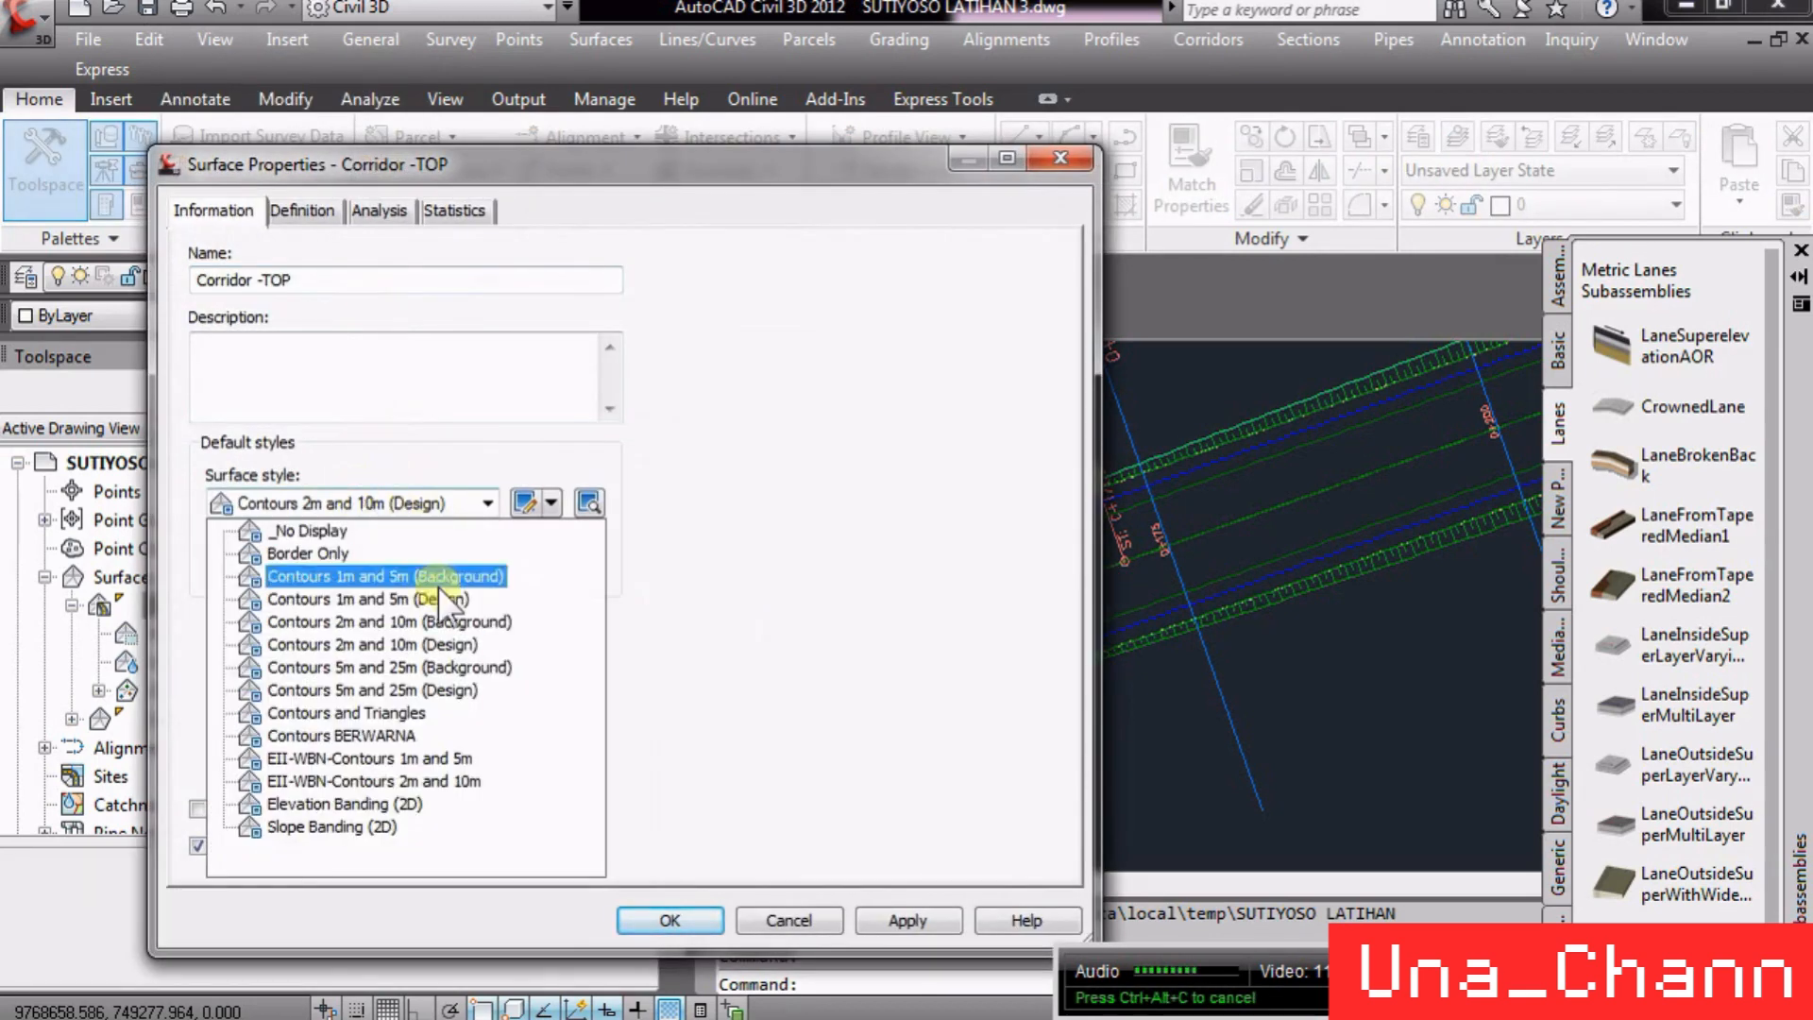
{"action": "left_click", "coordinate": [376, 708]}
{"action": "left_click", "coordinate": [666, 918]}
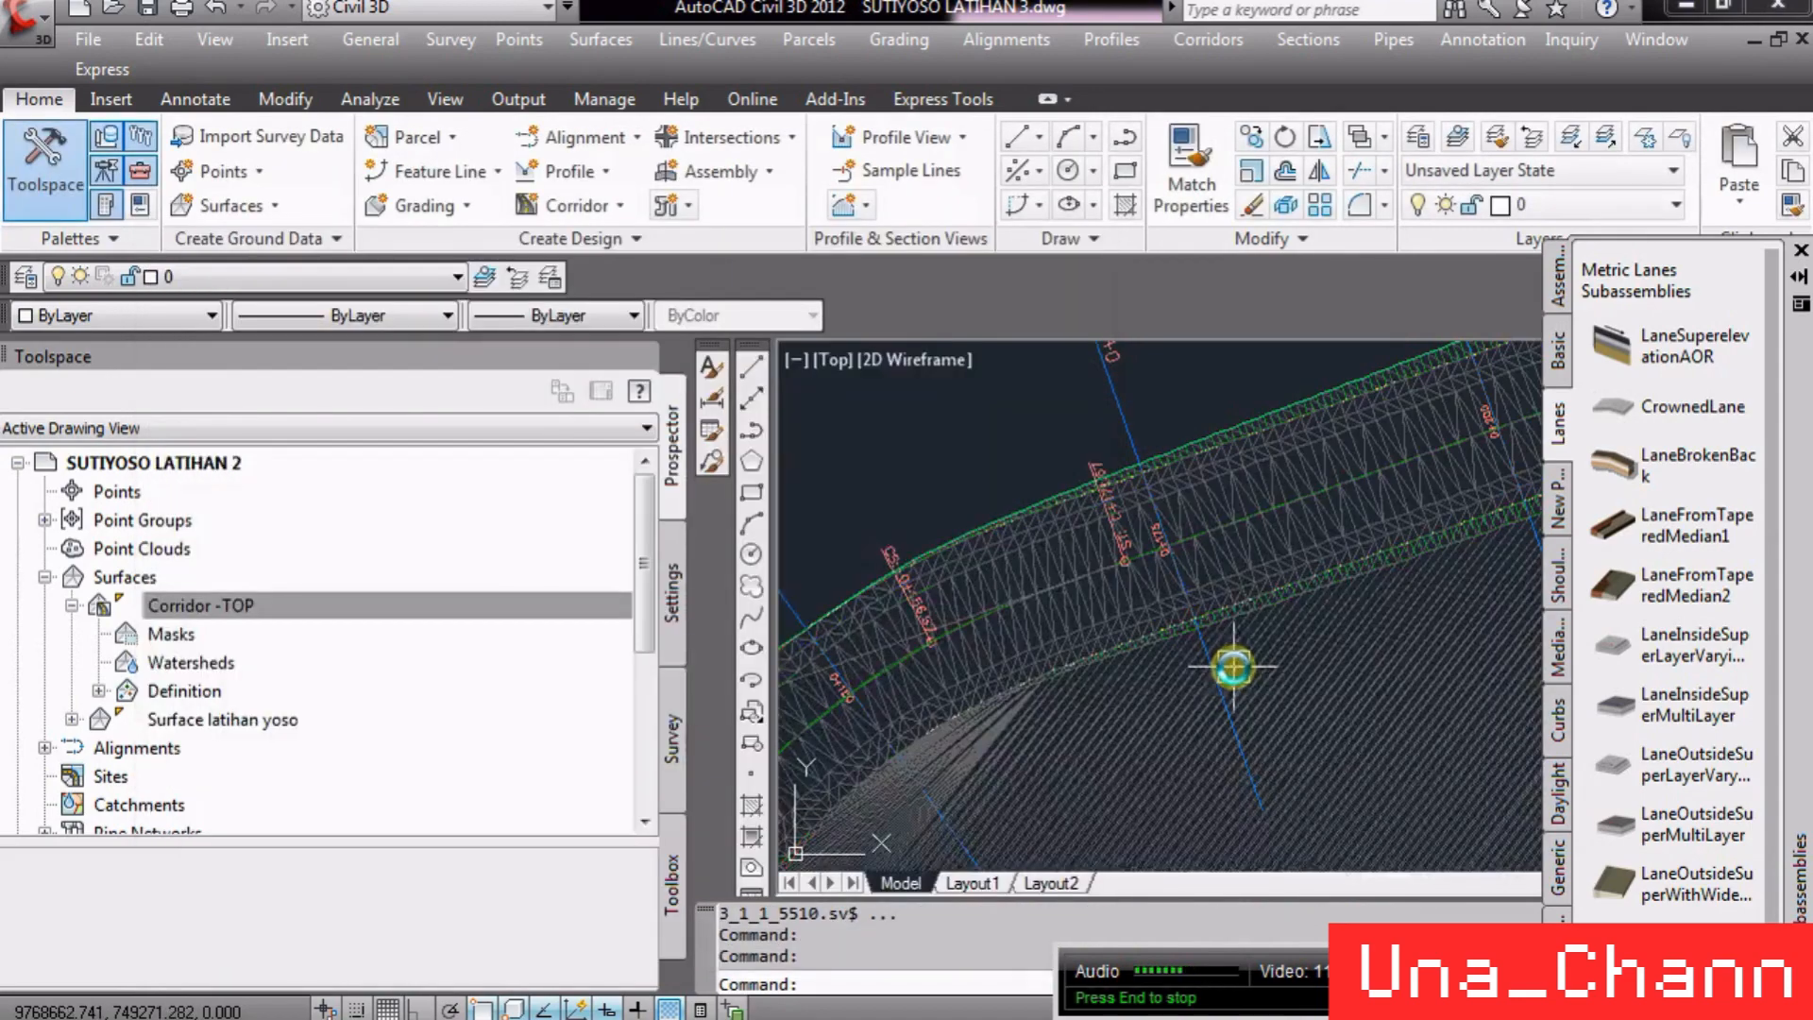
- Zoom in and out along the corridor to examine the triangulation of the Corridor -TOP surface
{"action": "scroll", "coordinate": [1138, 487], "scroll_direction": "up", "scroll_amount": 8}
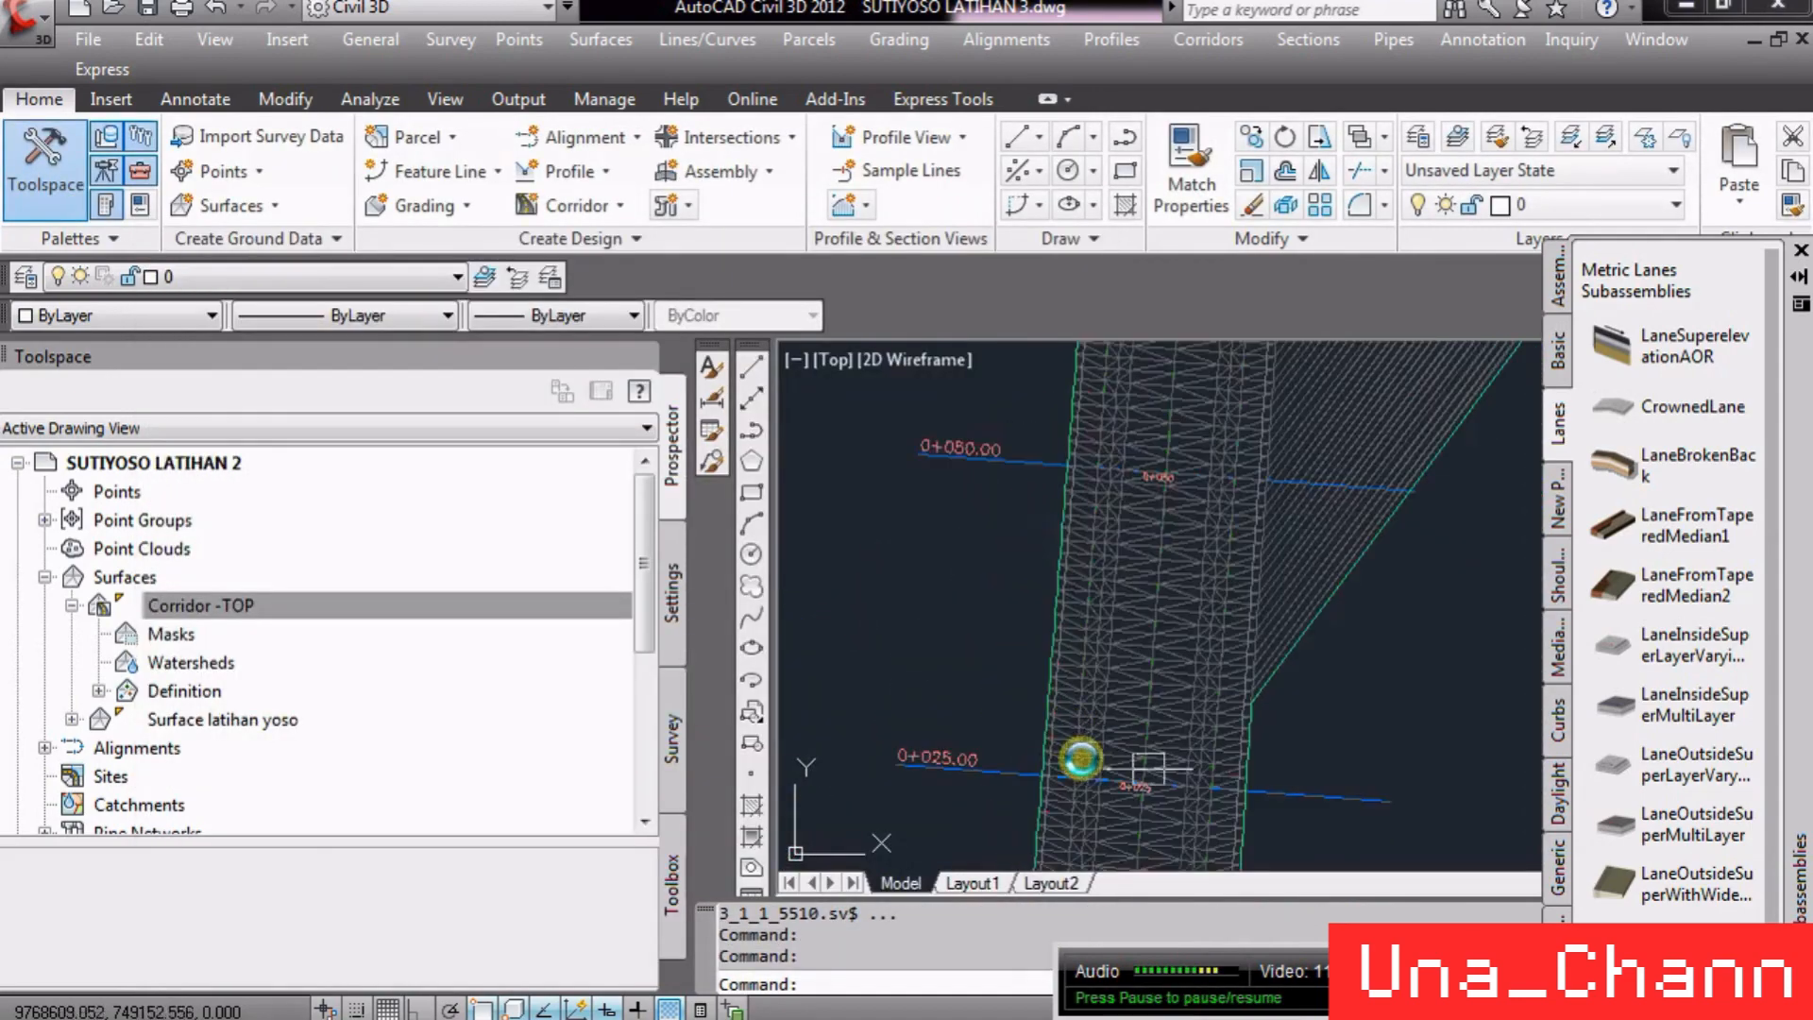
{"action": "scroll", "coordinate": [972, 749], "scroll_direction": "up", "scroll_amount": 6}
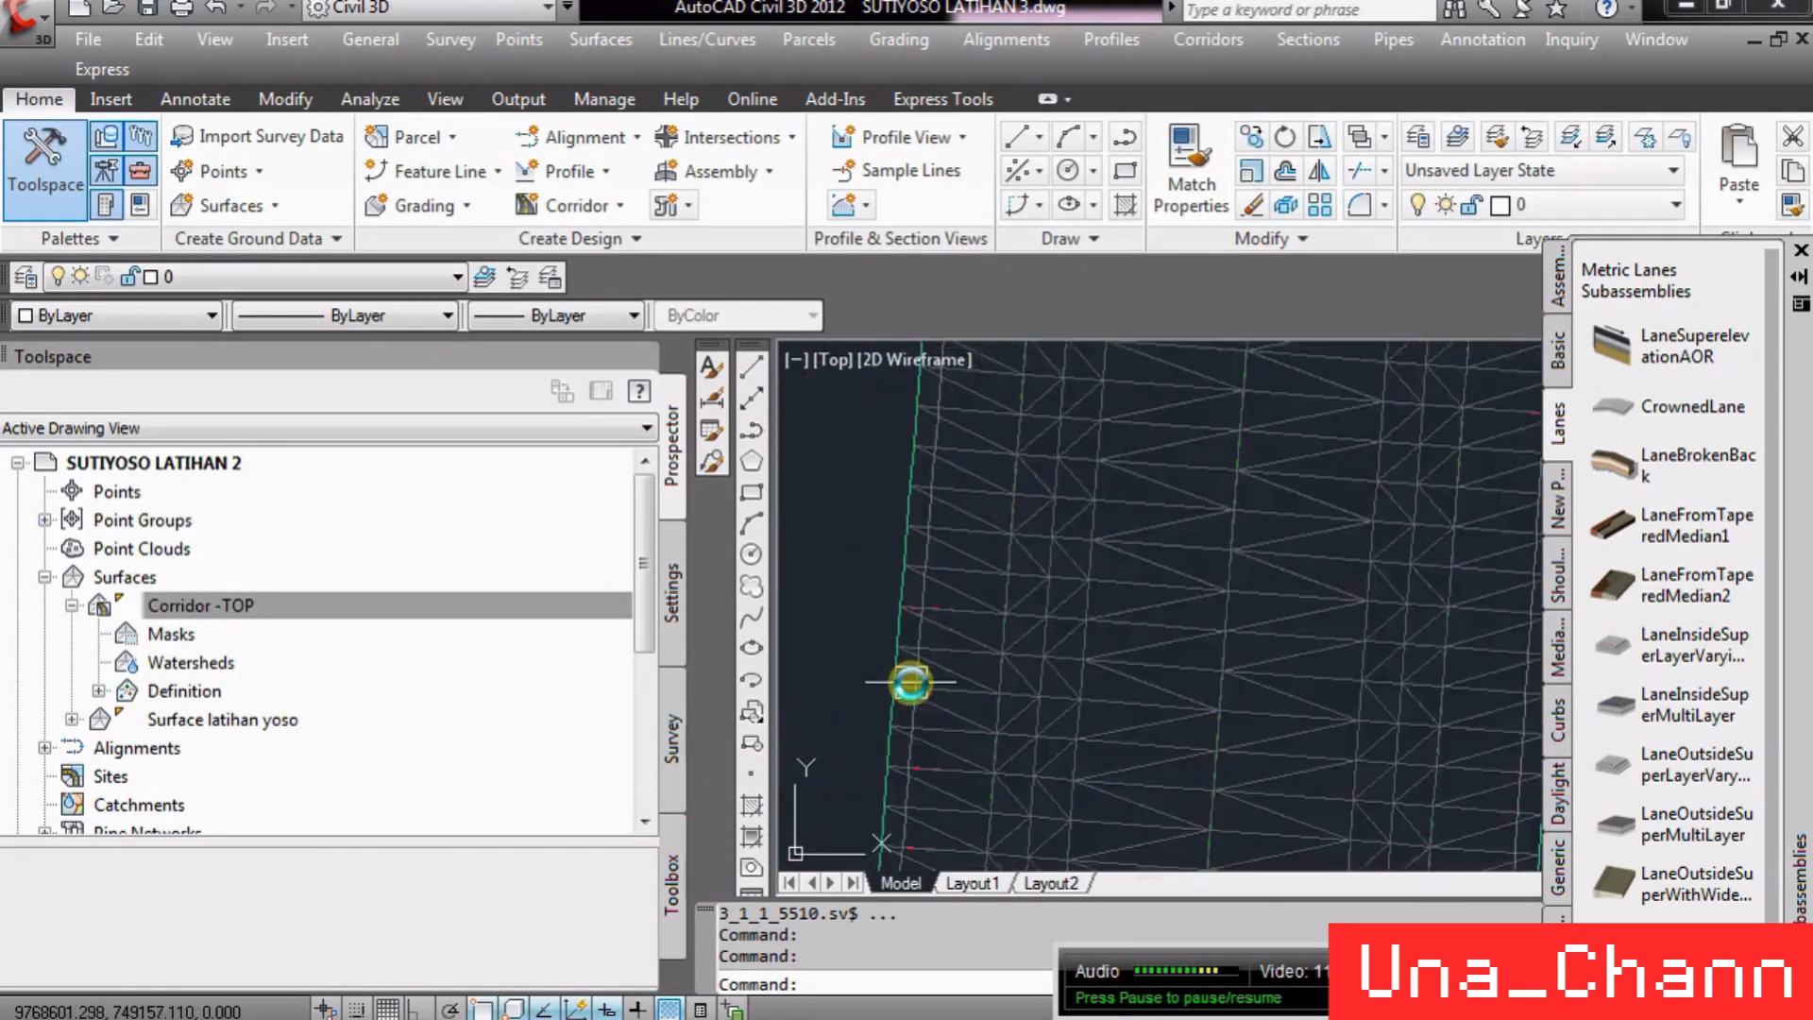
{"action": "scroll", "coordinate": [902, 737], "scroll_direction": "down", "scroll_amount": 5}
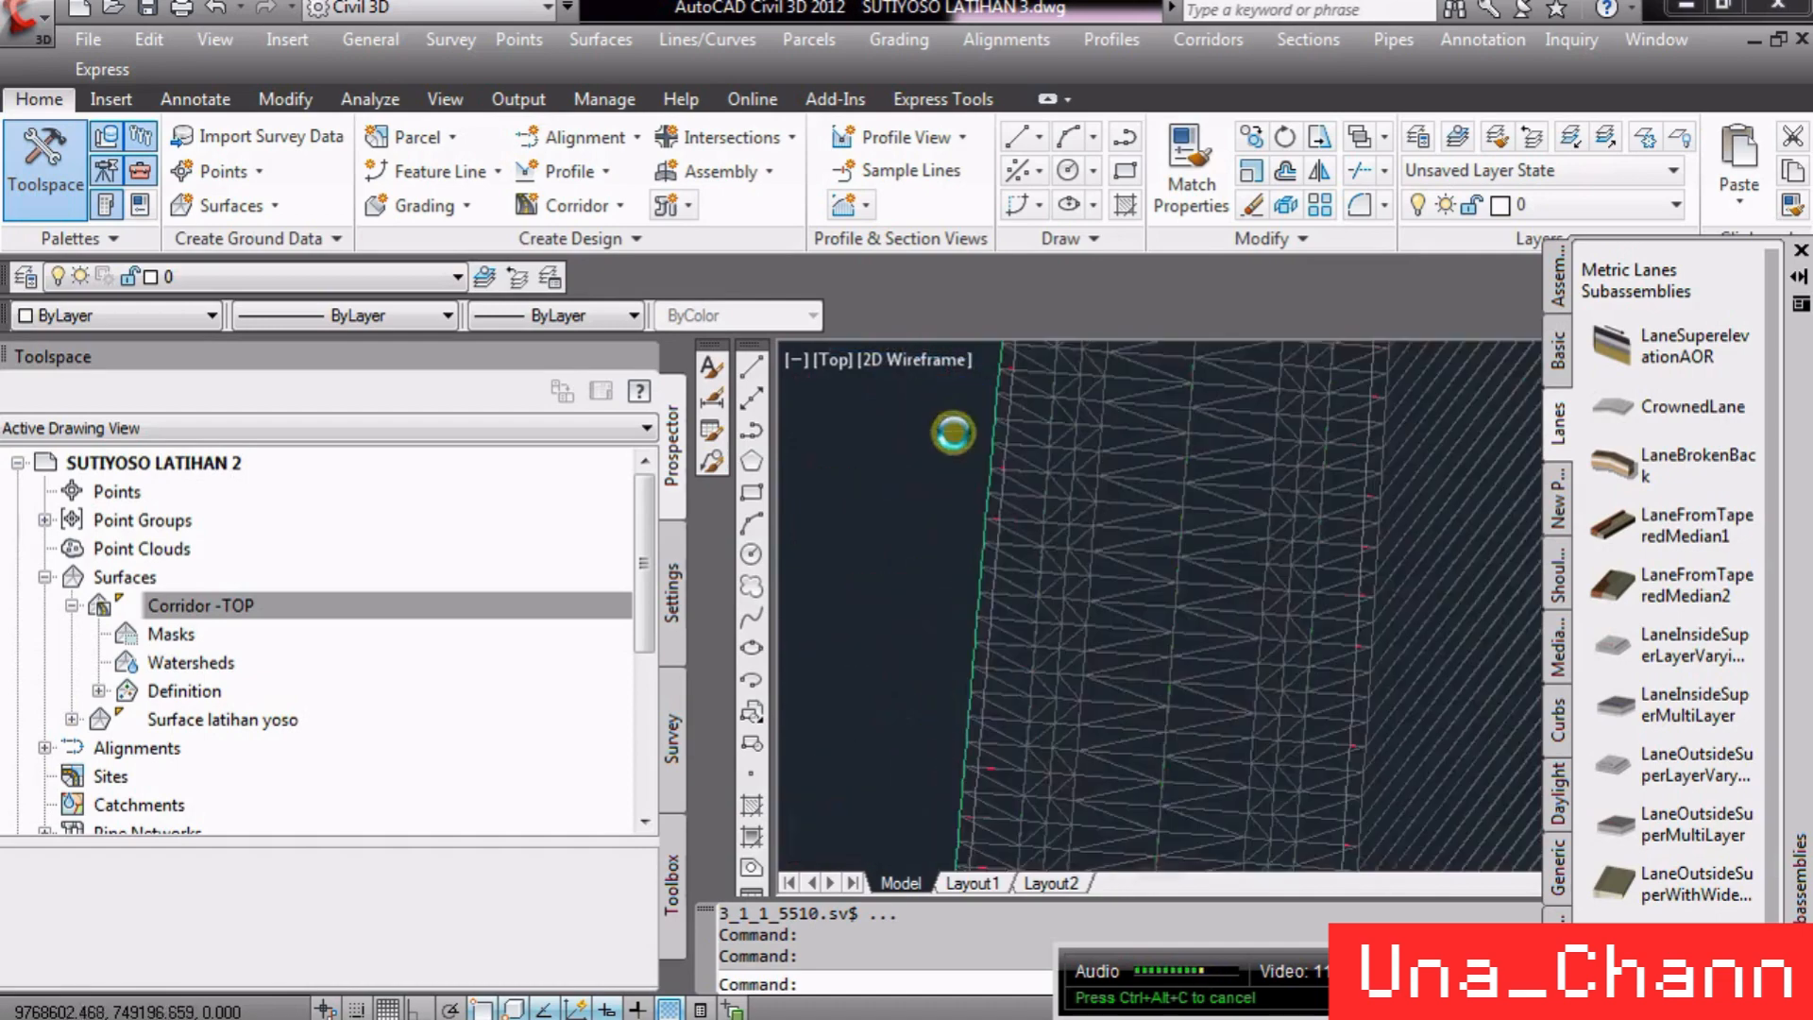
{"action": "scroll", "coordinate": [971, 506], "scroll_direction": "down", "scroll_amount": 10}
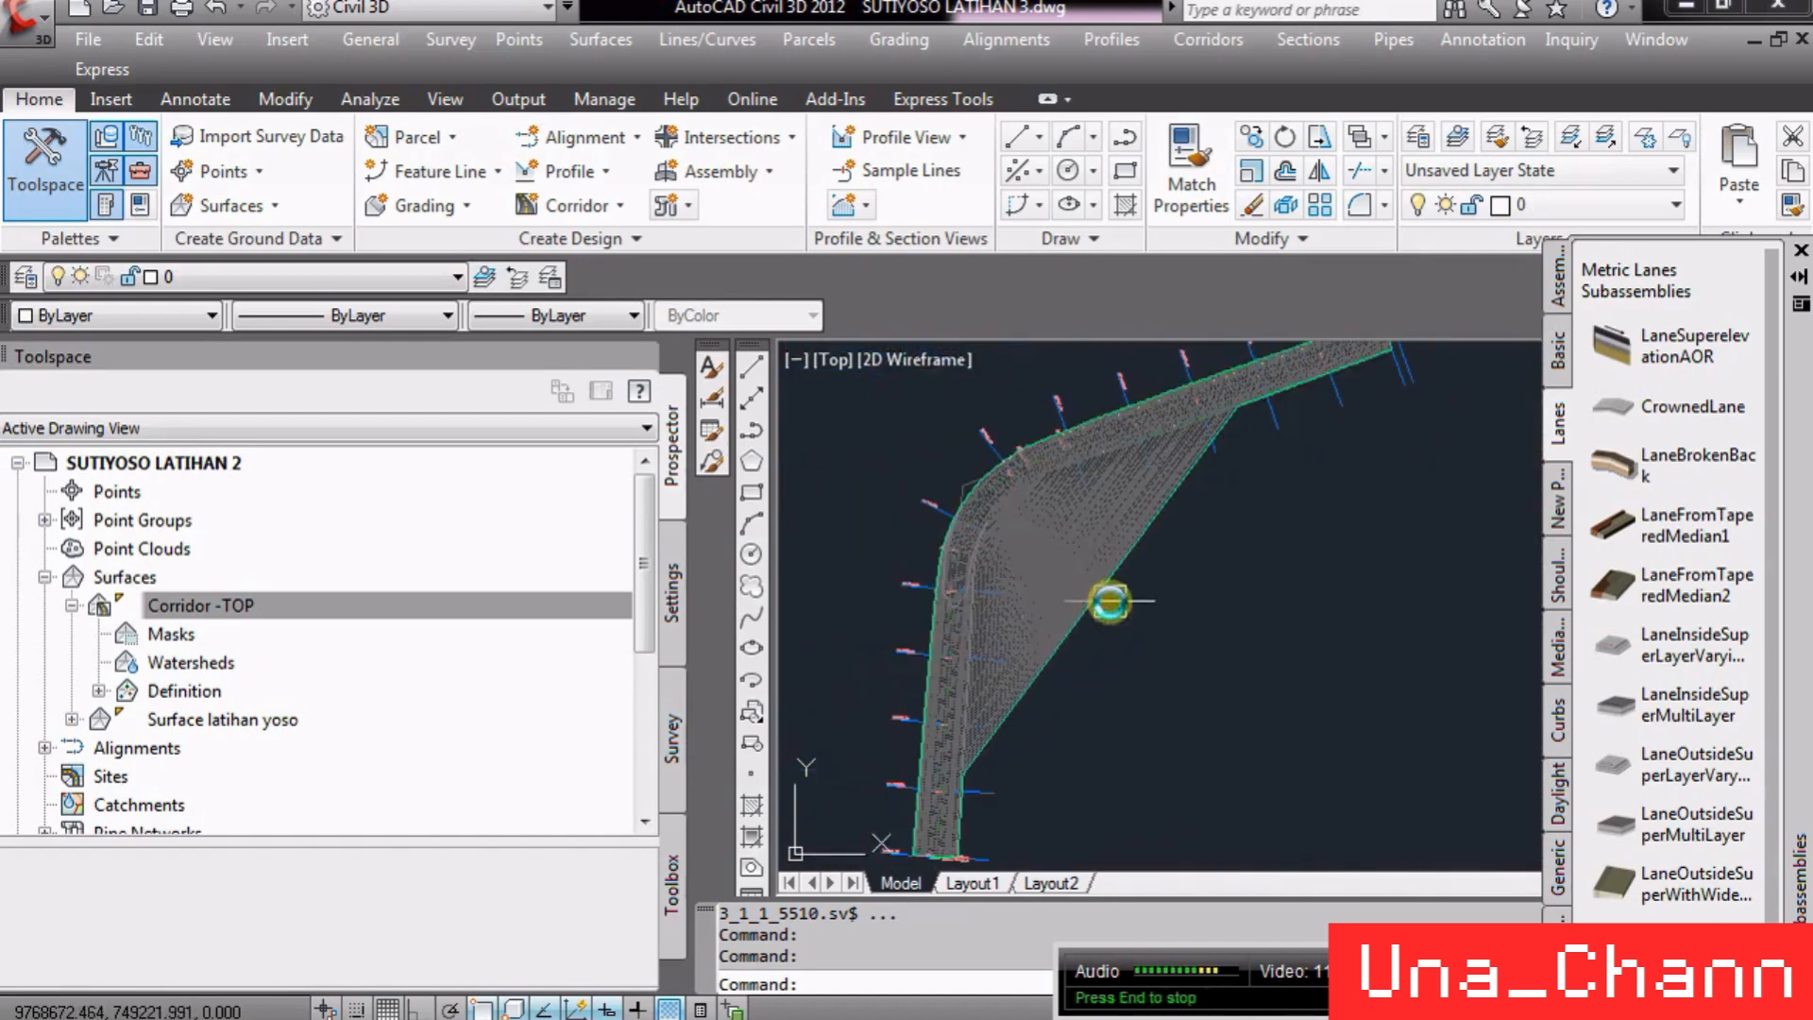
{"action": "scroll", "coordinate": [1193, 397], "scroll_direction": "up", "scroll_amount": 8}
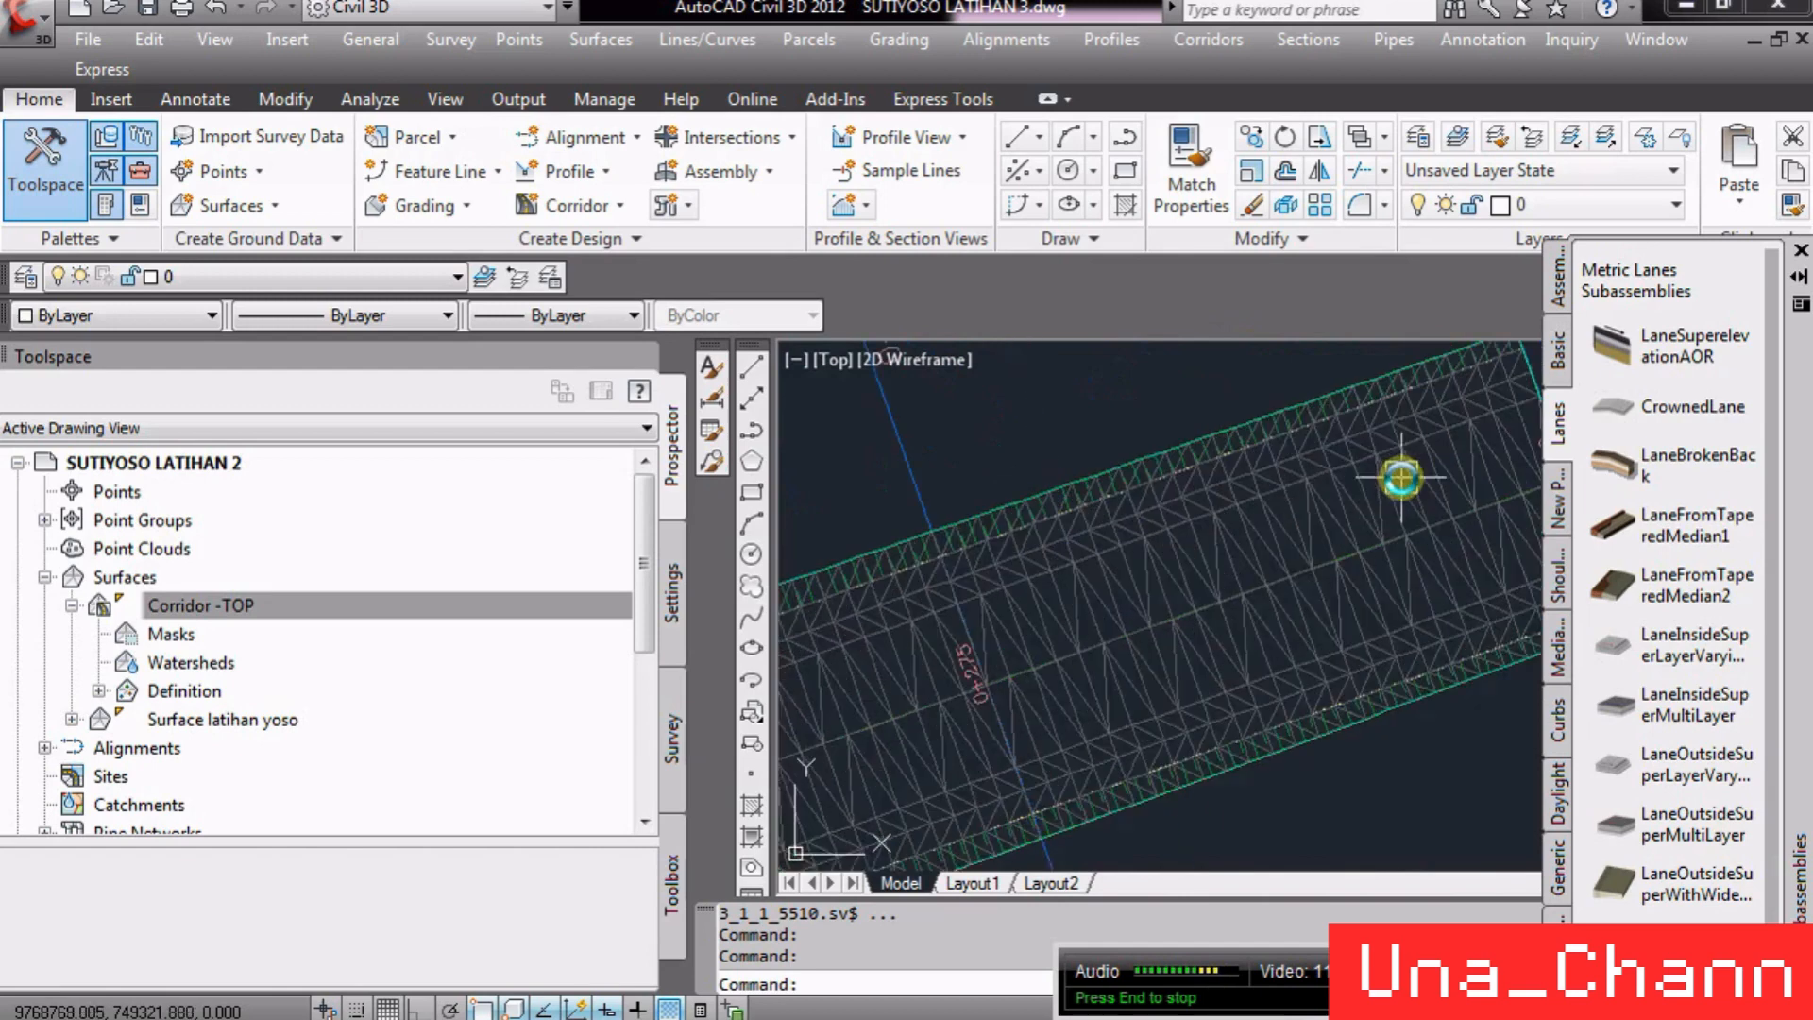
{"action": "scroll", "coordinate": [1308, 385], "scroll_direction": "down", "scroll_amount": 5}
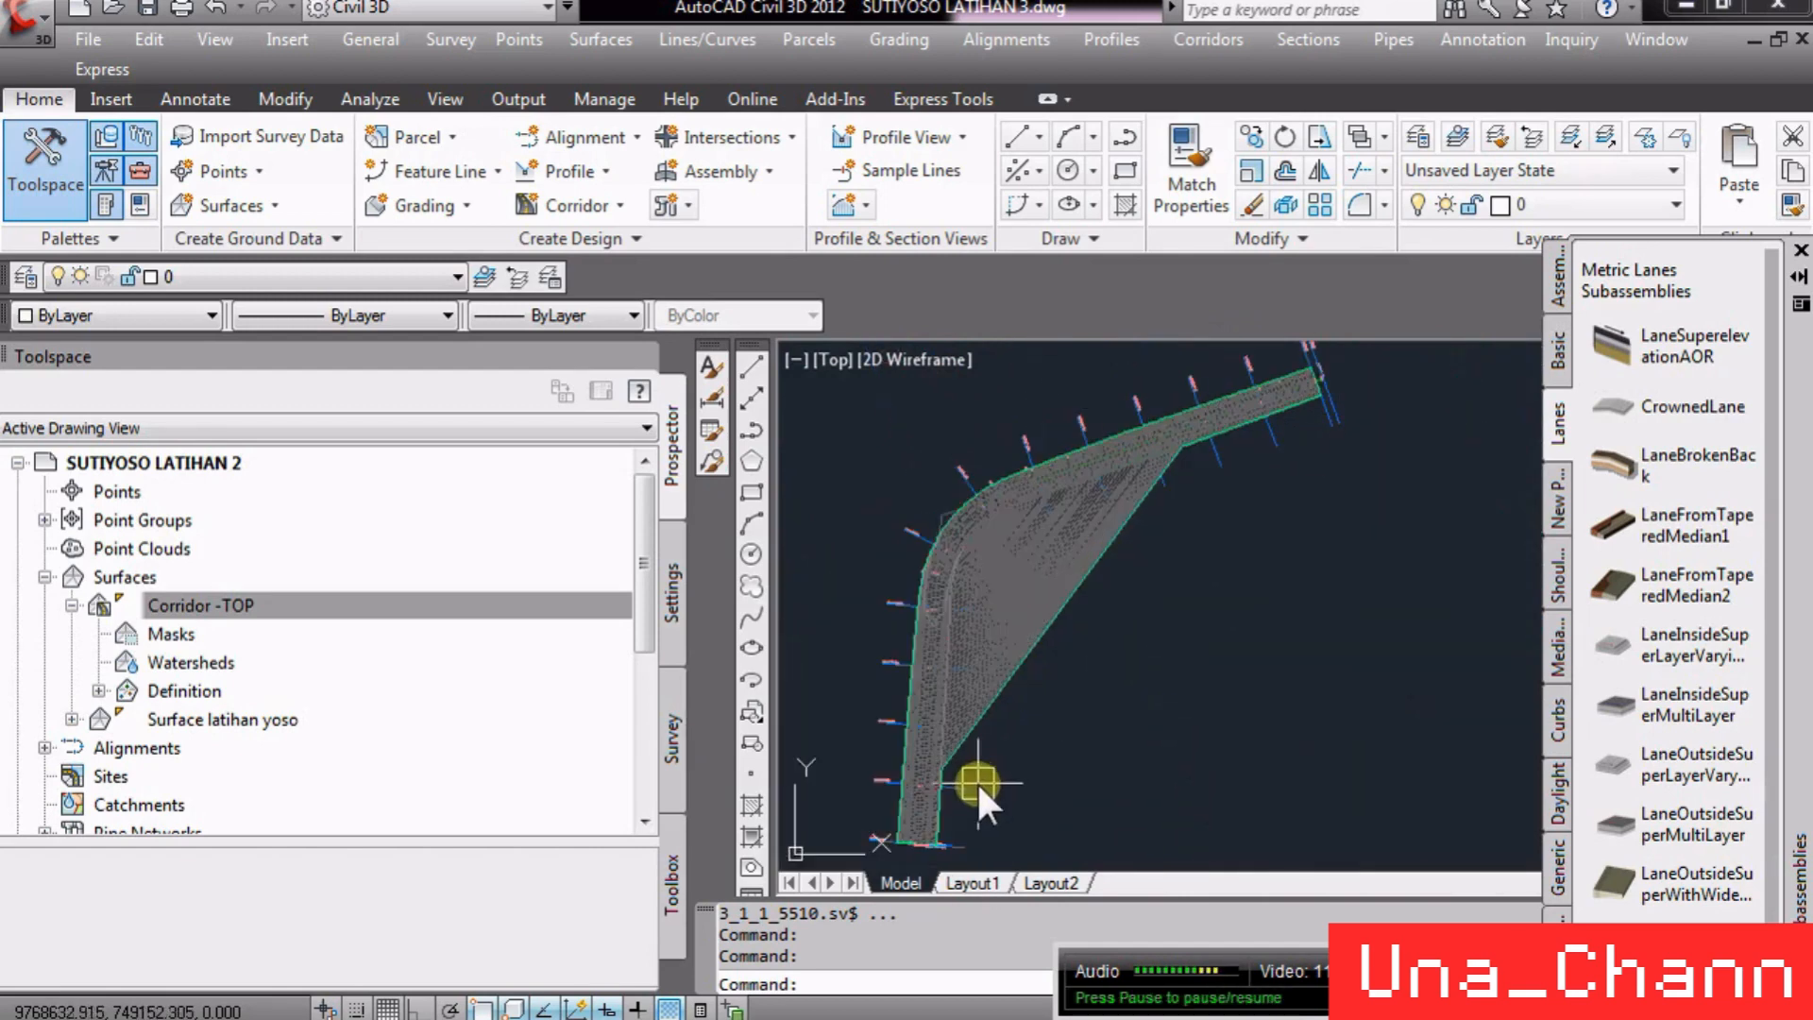
{"action": "scroll", "coordinate": [904, 859], "scroll_direction": "up", "scroll_amount": 8}
{"action": "scroll", "coordinate": [841, 788], "scroll_direction": "down", "scroll_amount": 2}
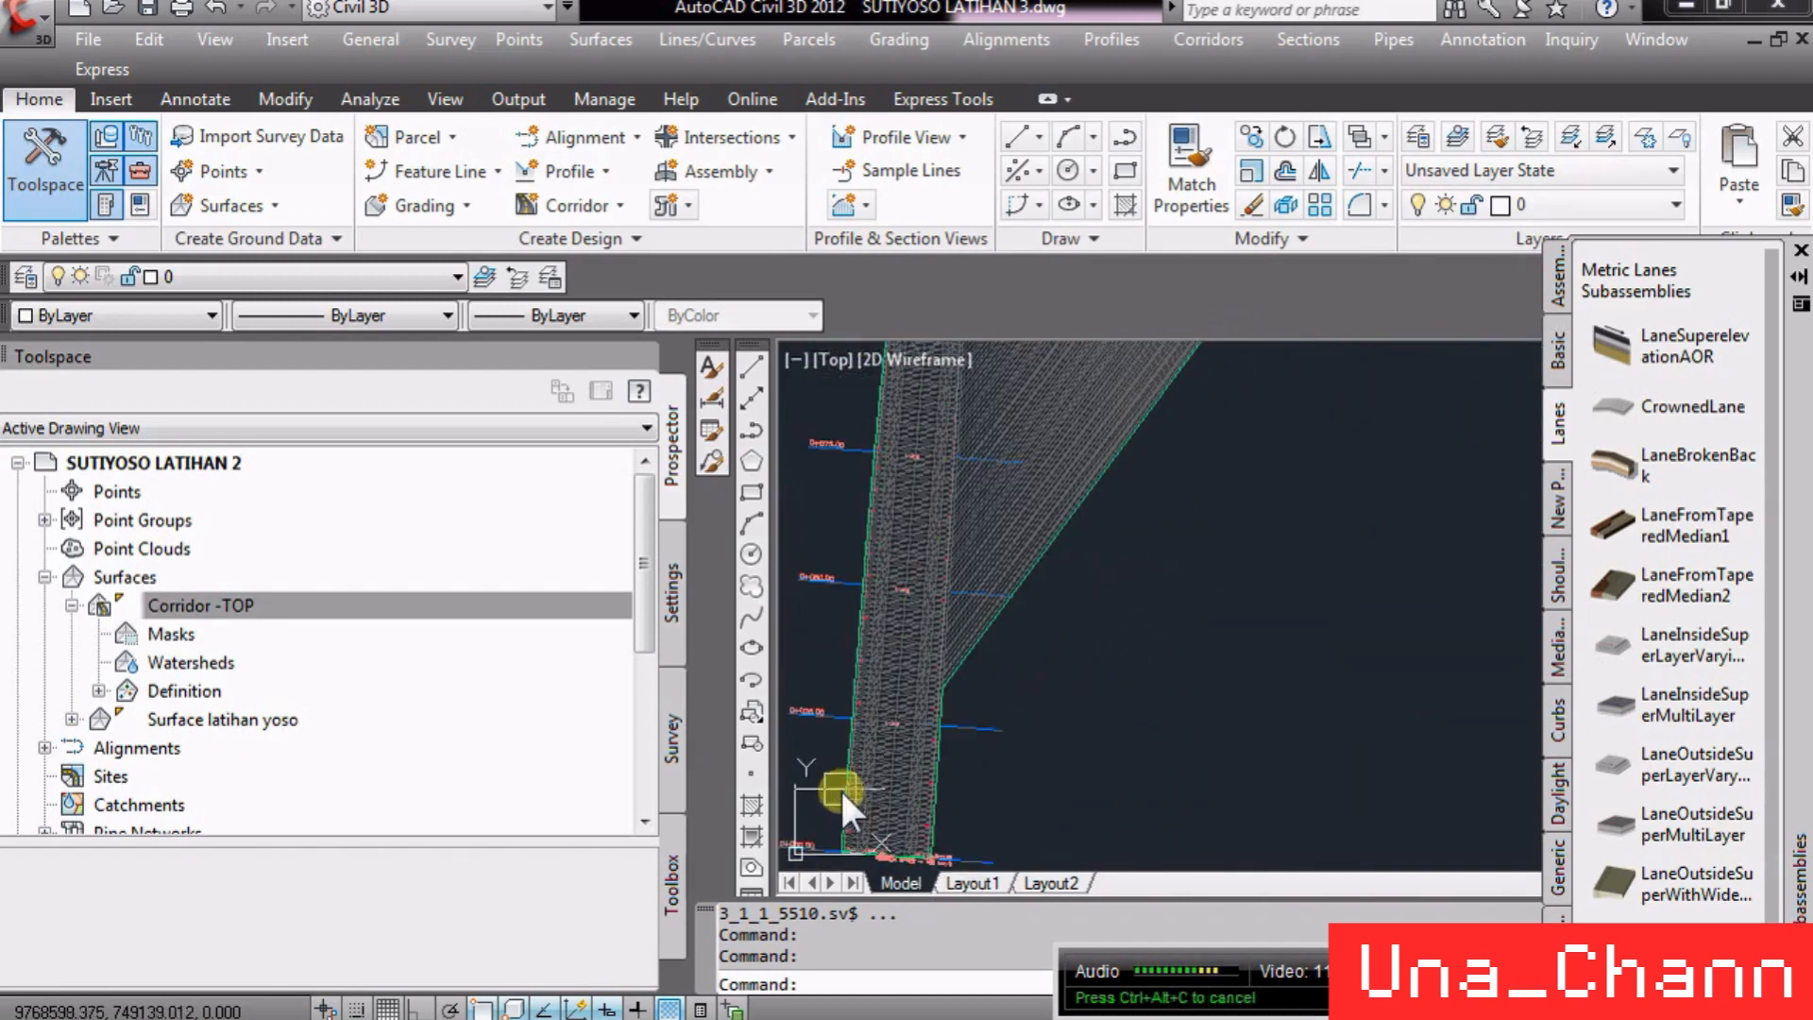
{"action": "scroll", "coordinate": [851, 482], "scroll_direction": "up", "scroll_amount": 7}
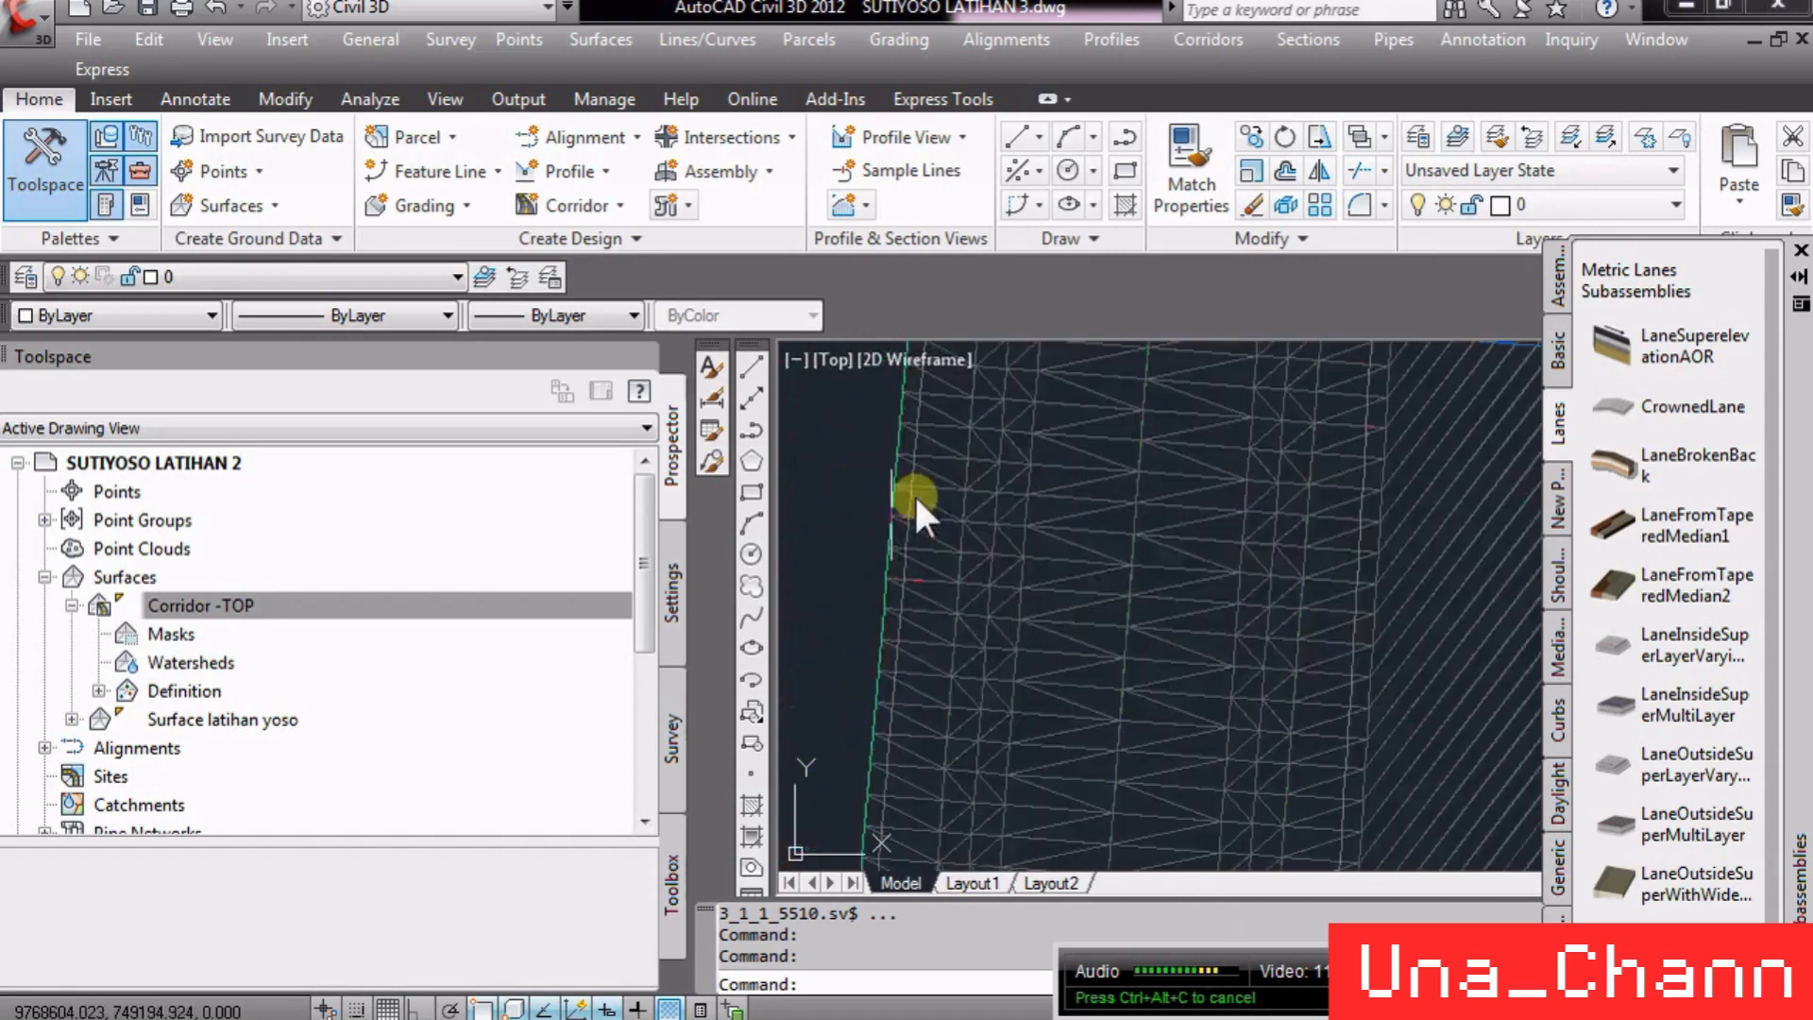
{"action": "scroll", "coordinate": [939, 776], "scroll_direction": "down", "scroll_amount": 9}
{"action": "scroll", "coordinate": [1135, 489], "scroll_direction": "up", "scroll_amount": 6}
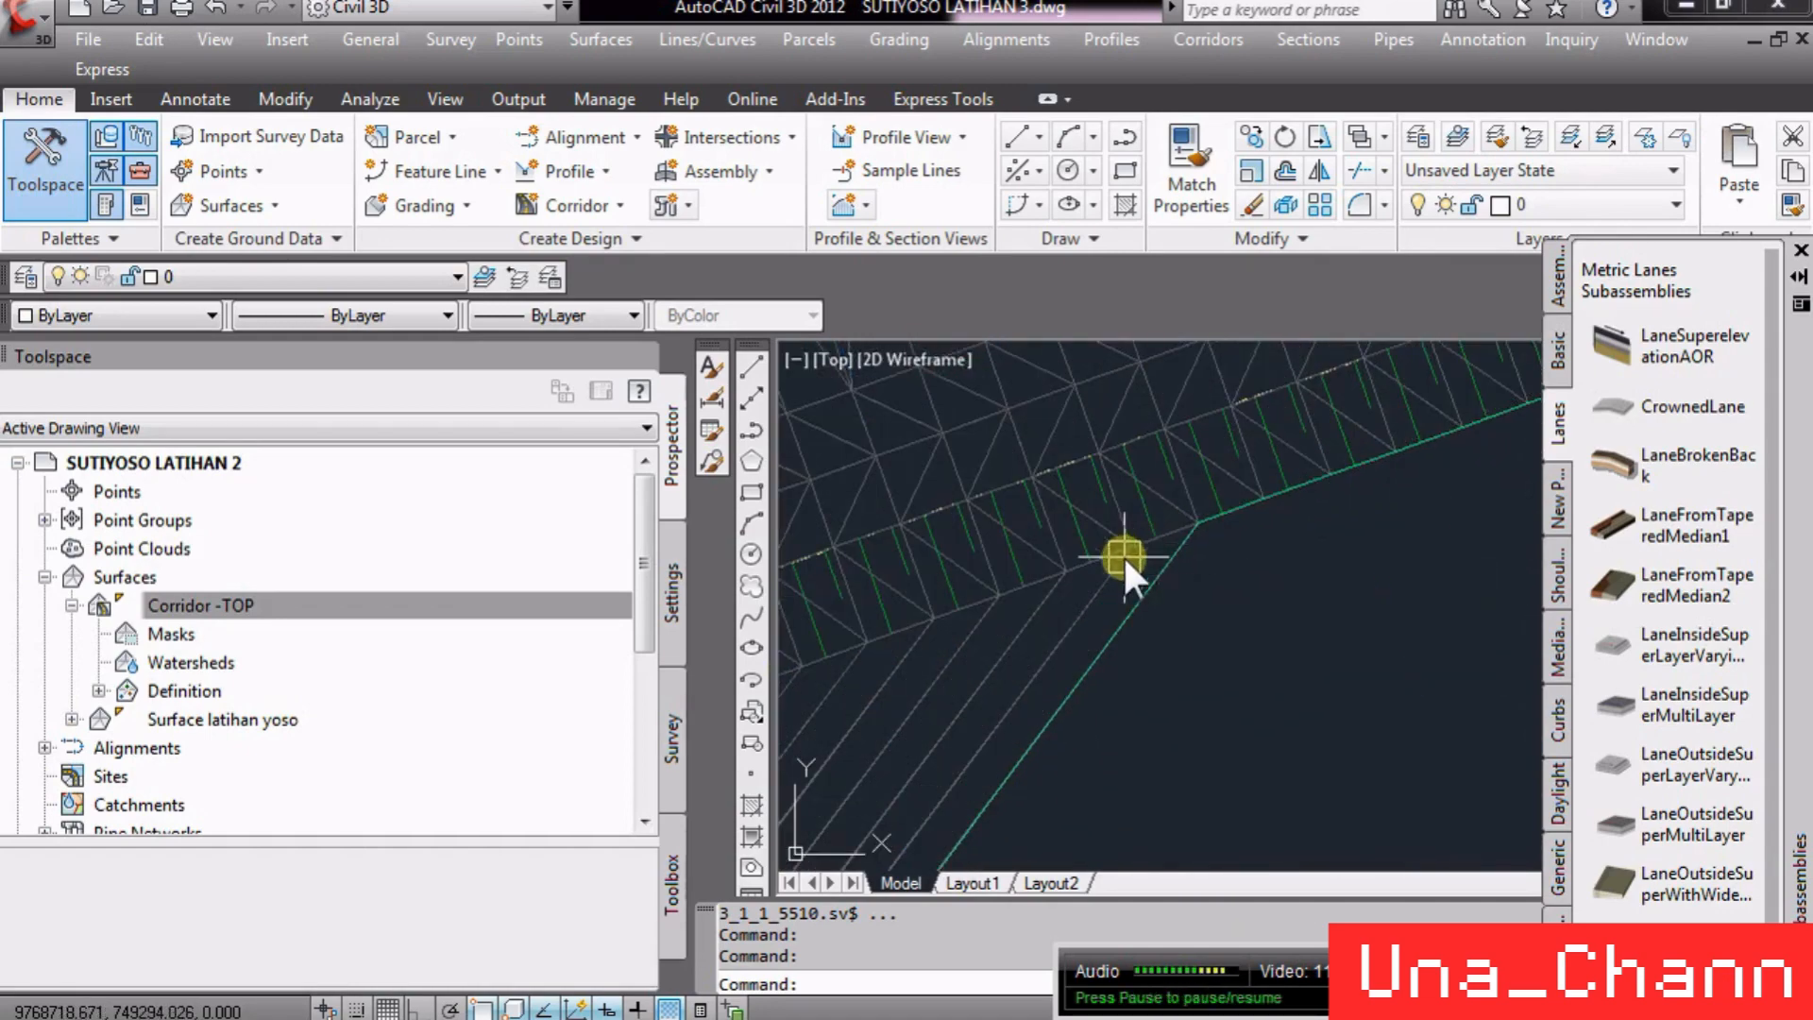
{"action": "scroll", "coordinate": [1163, 542], "scroll_direction": "down", "scroll_amount": 5}
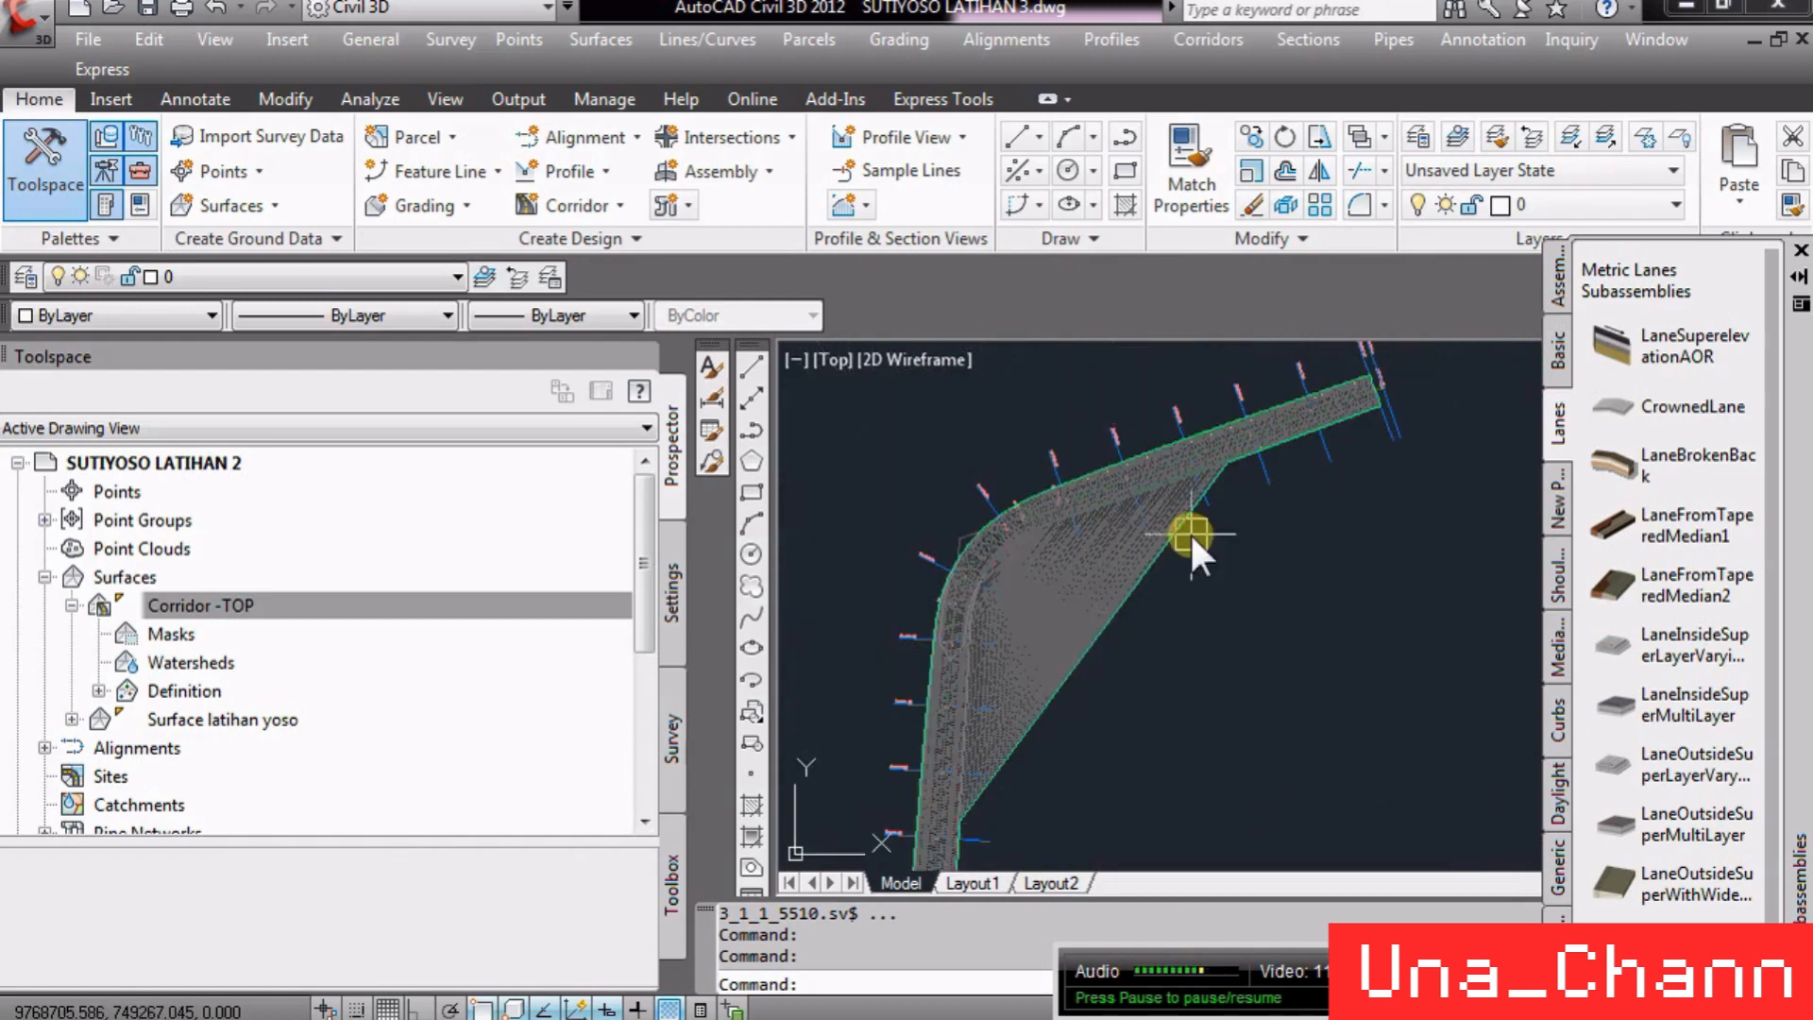
- Zoom out to the assembly drawing and inspect the daylight subassembly's point codes
{"action": "scroll", "coordinate": [817, 490], "scroll_direction": "down", "scroll_amount": 10}
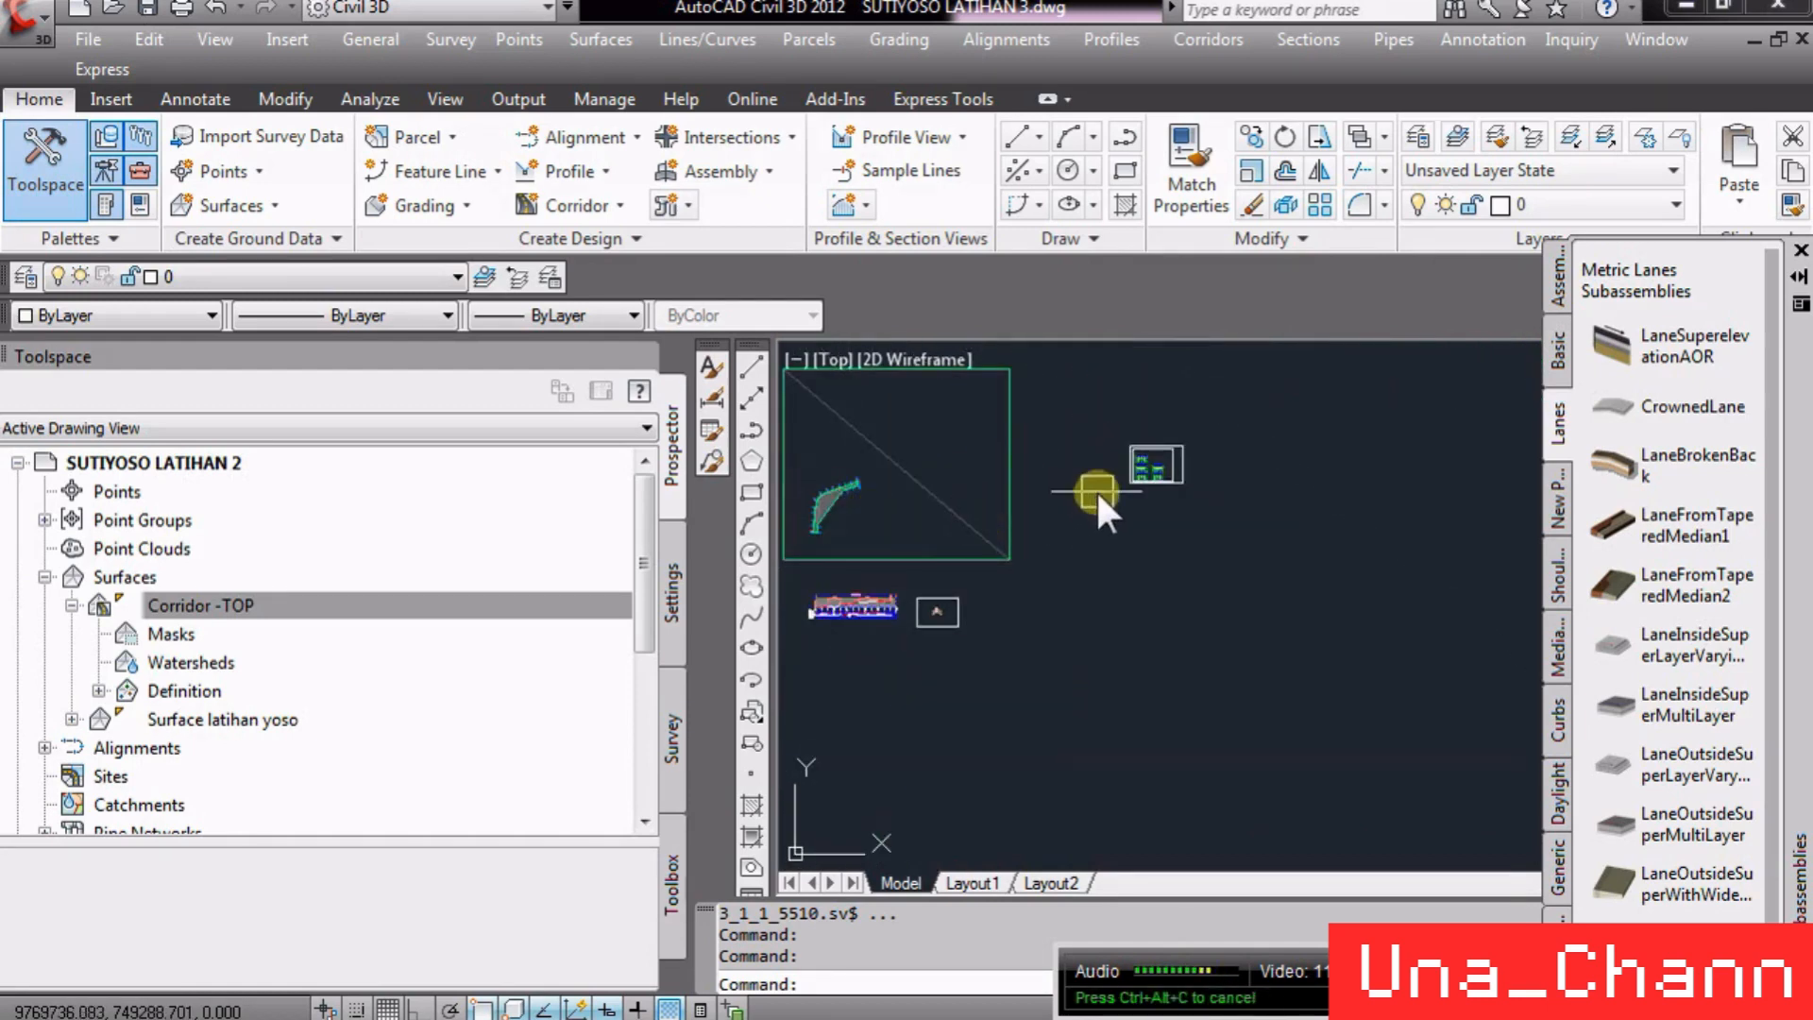
{"action": "scroll", "coordinate": [944, 614], "scroll_direction": "up", "scroll_amount": 10}
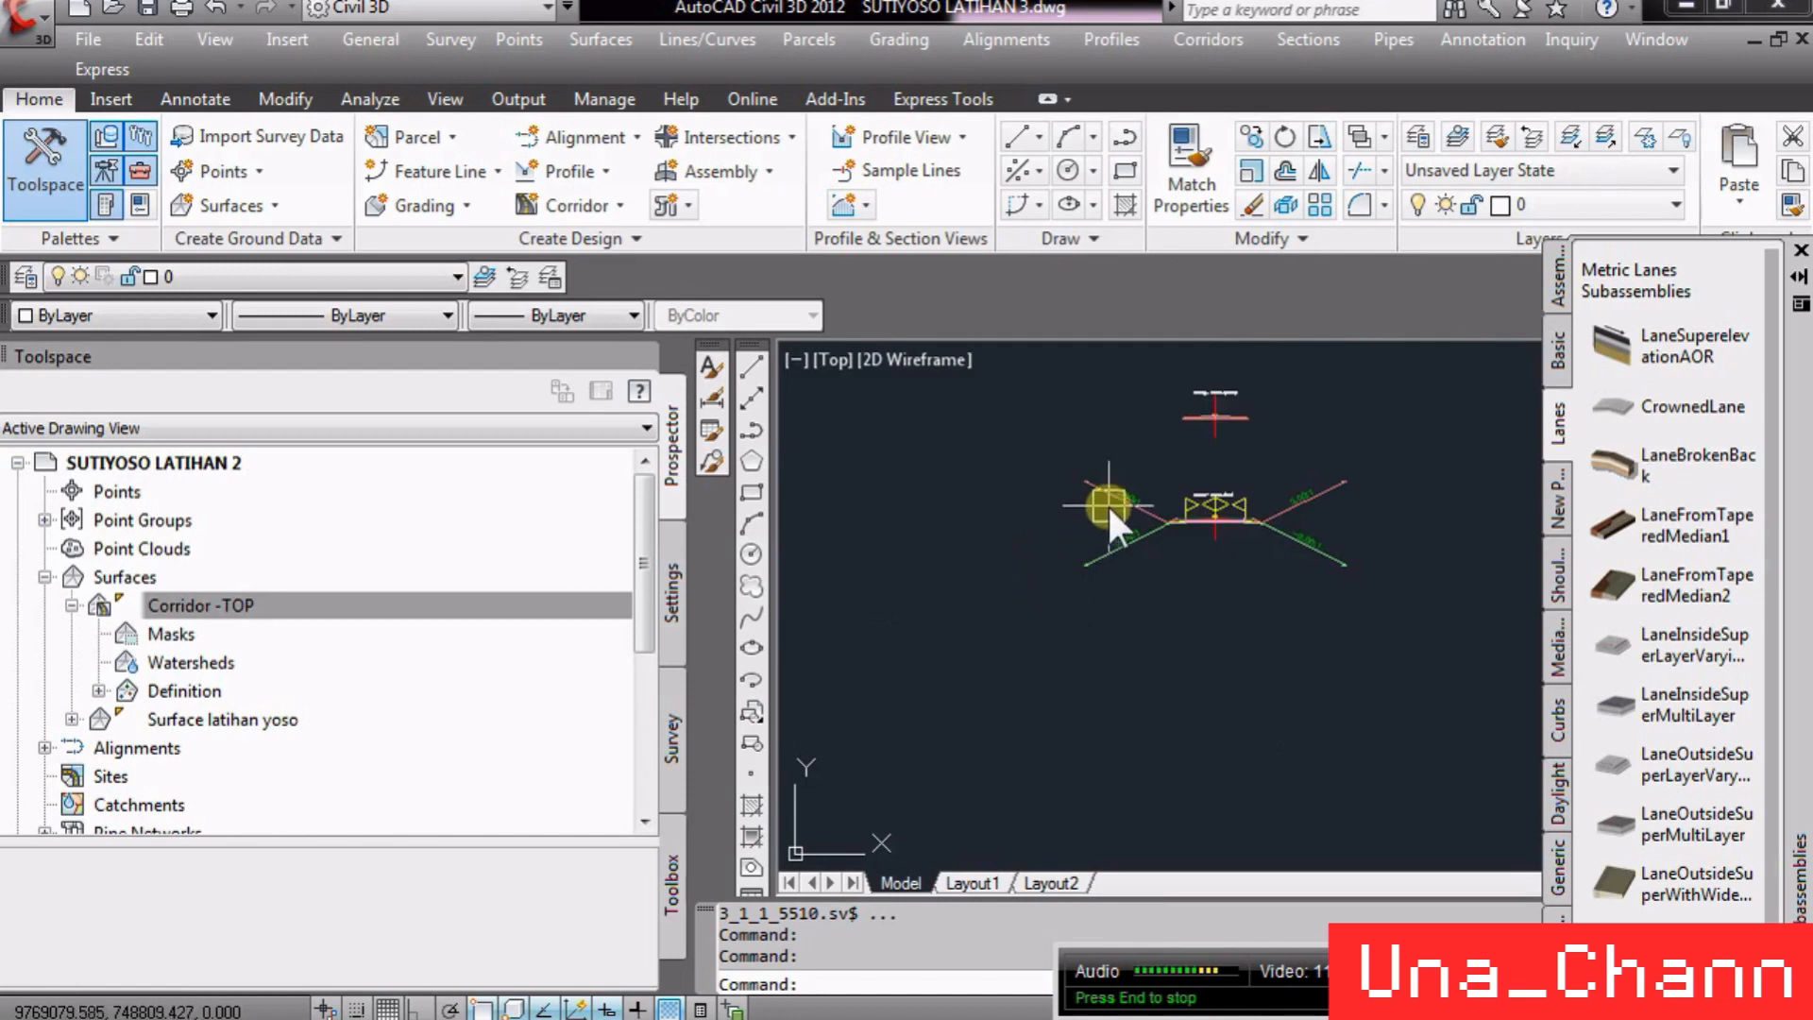
{"action": "scroll", "coordinate": [1112, 543], "scroll_direction": "up", "scroll_amount": 6}
{"action": "scroll", "coordinate": [954, 632], "scroll_direction": "up", "scroll_amount": 12}
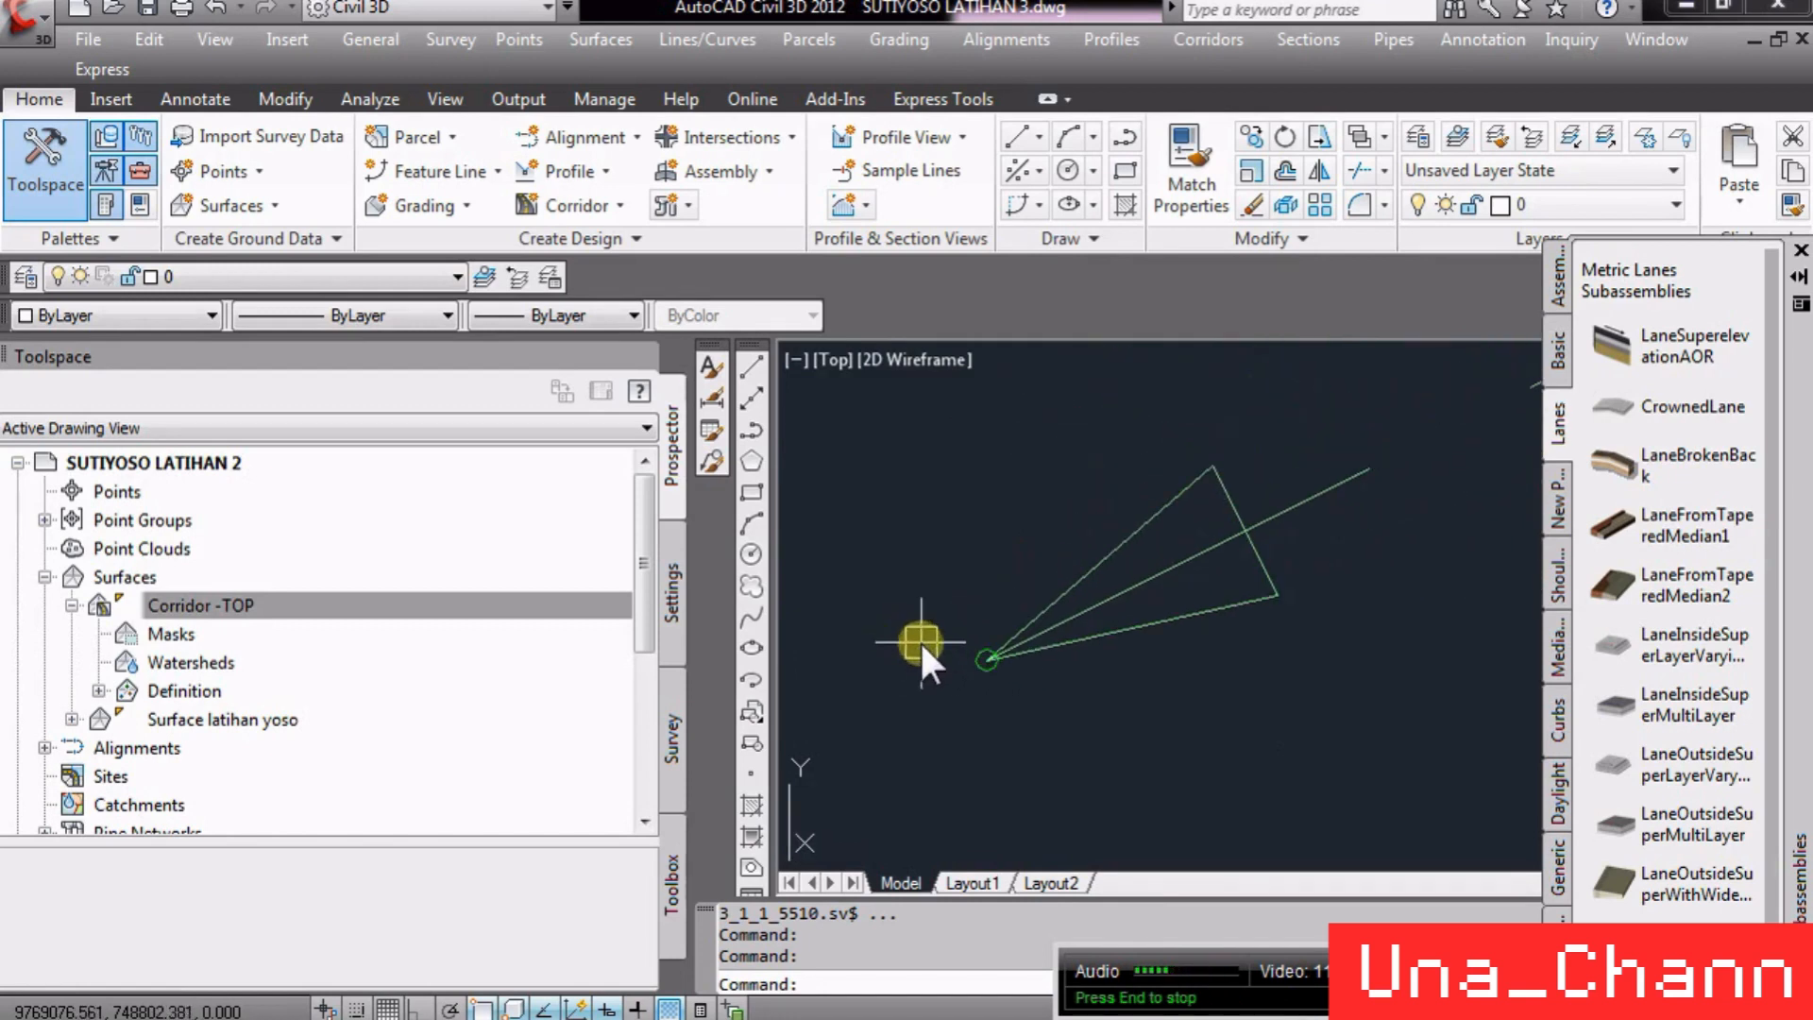
{"action": "scroll", "coordinate": [963, 652], "scroll_direction": "up", "scroll_amount": 2}
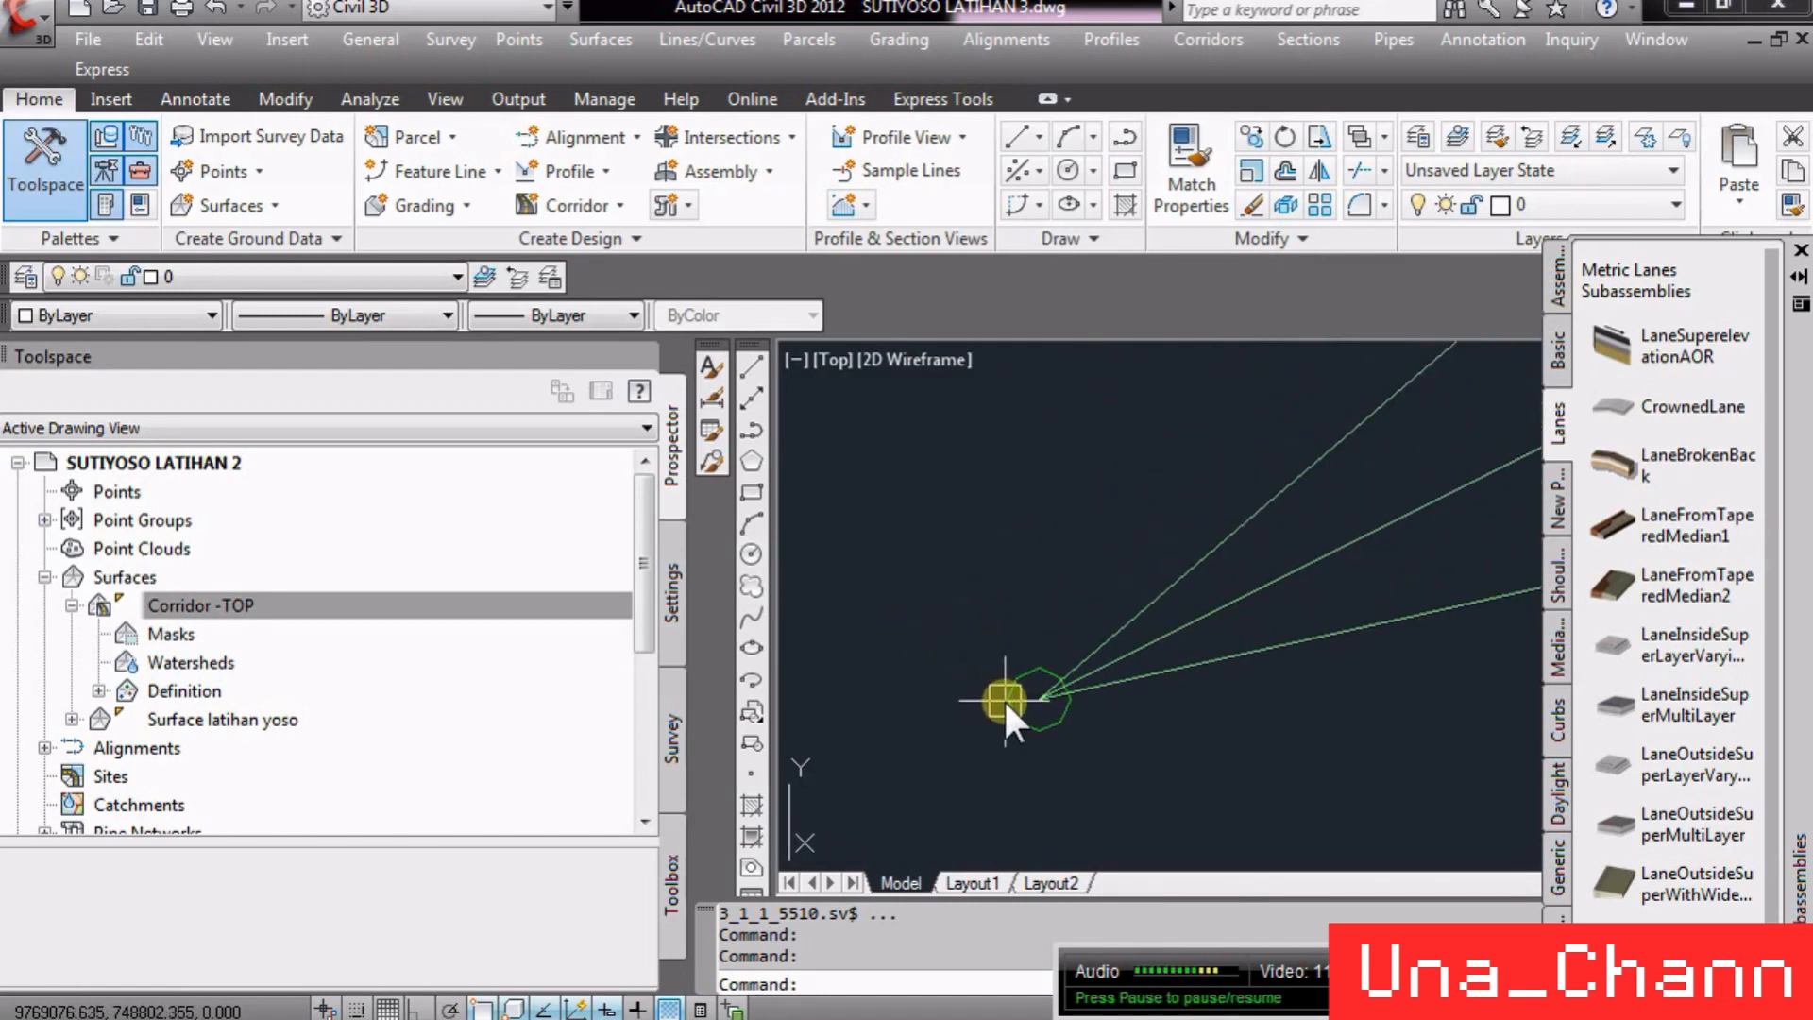
{"action": "mouse_move", "coordinate": [1003, 699]}
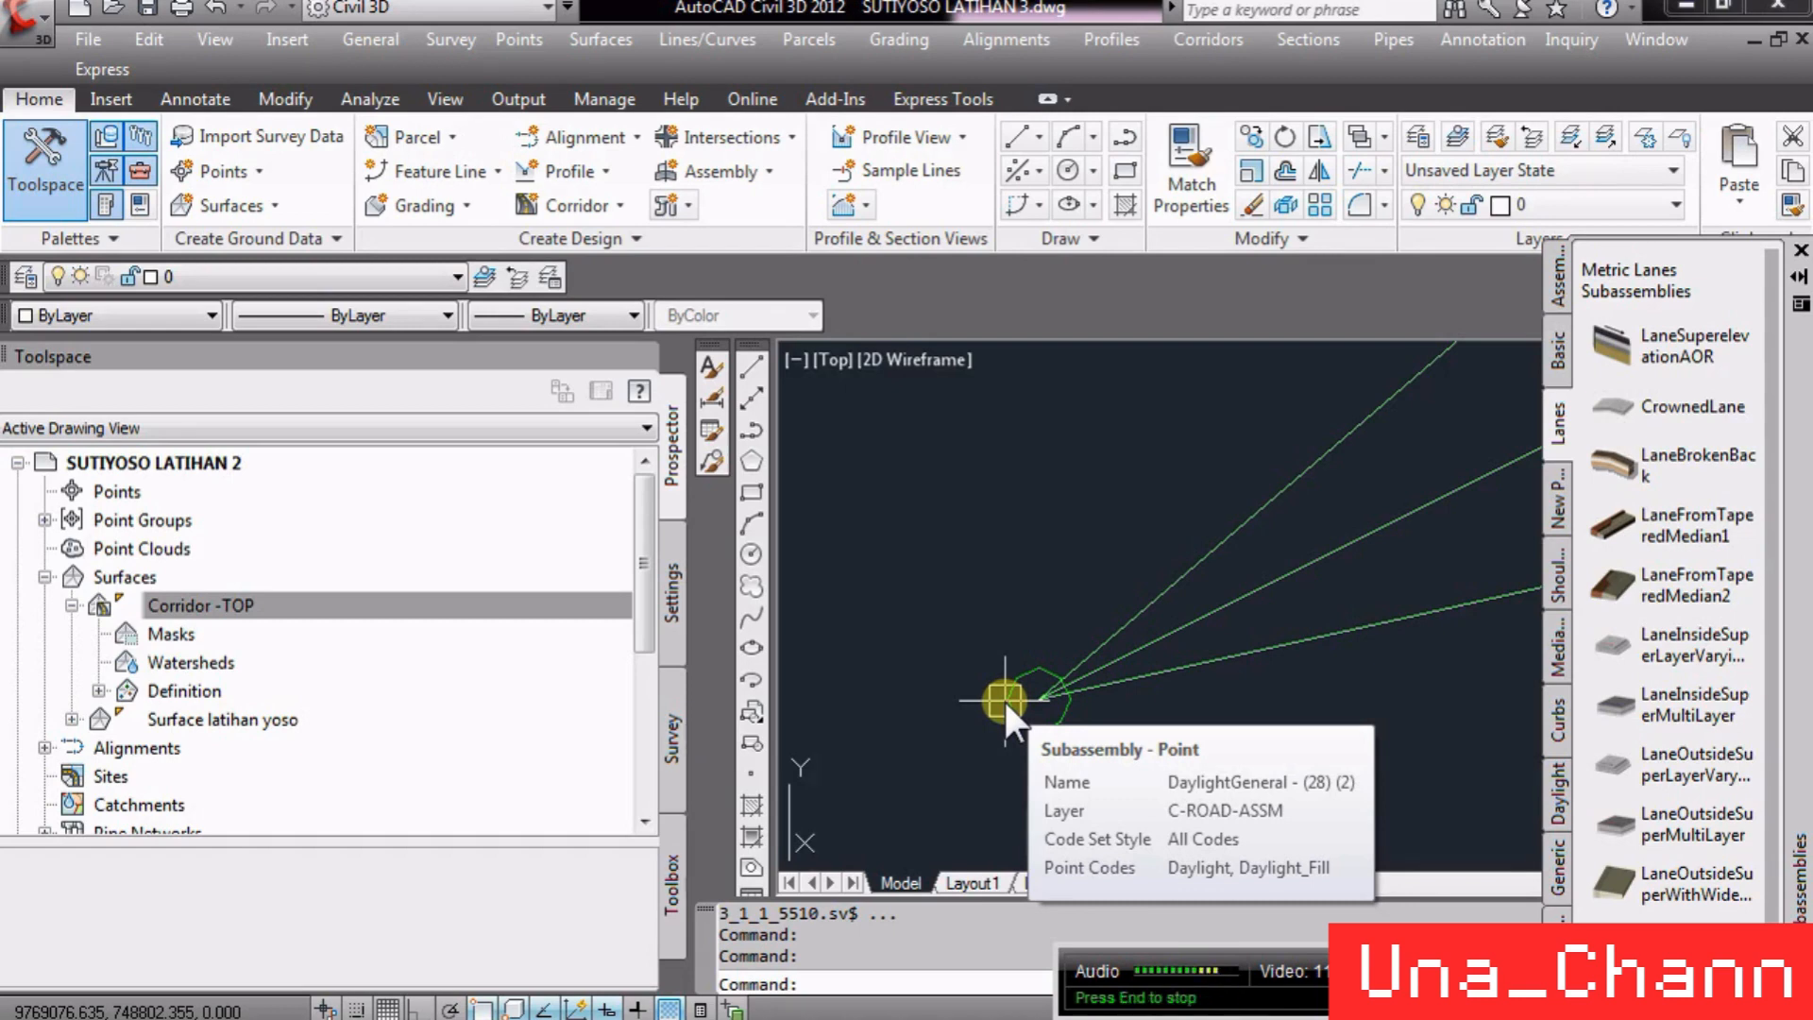
- Zoom closer to the daylight subassembly's outer point to check its point codes
{"action": "scroll", "coordinate": [886, 637], "scroll_direction": "down", "scroll_amount": 10}
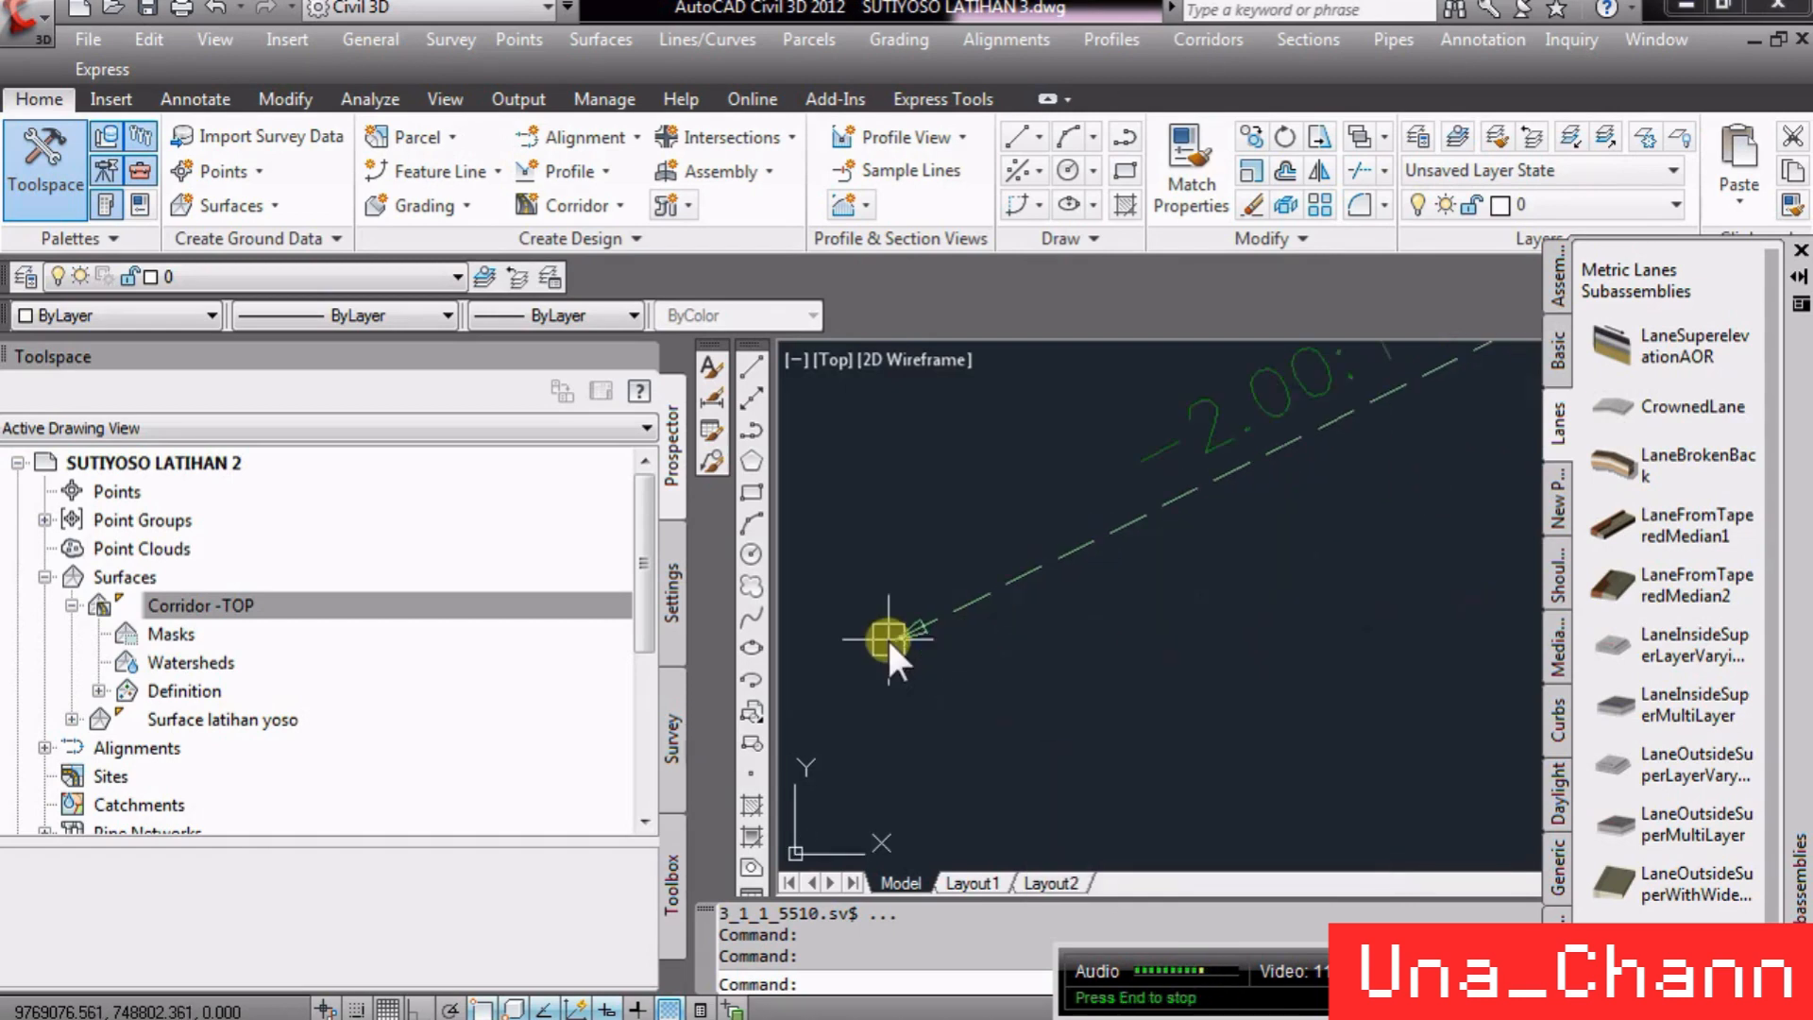
{"action": "scroll", "coordinate": [1396, 644], "scroll_direction": "up", "scroll_amount": 5}
{"action": "scroll", "coordinate": [963, 634], "scroll_direction": "up", "scroll_amount": 8}
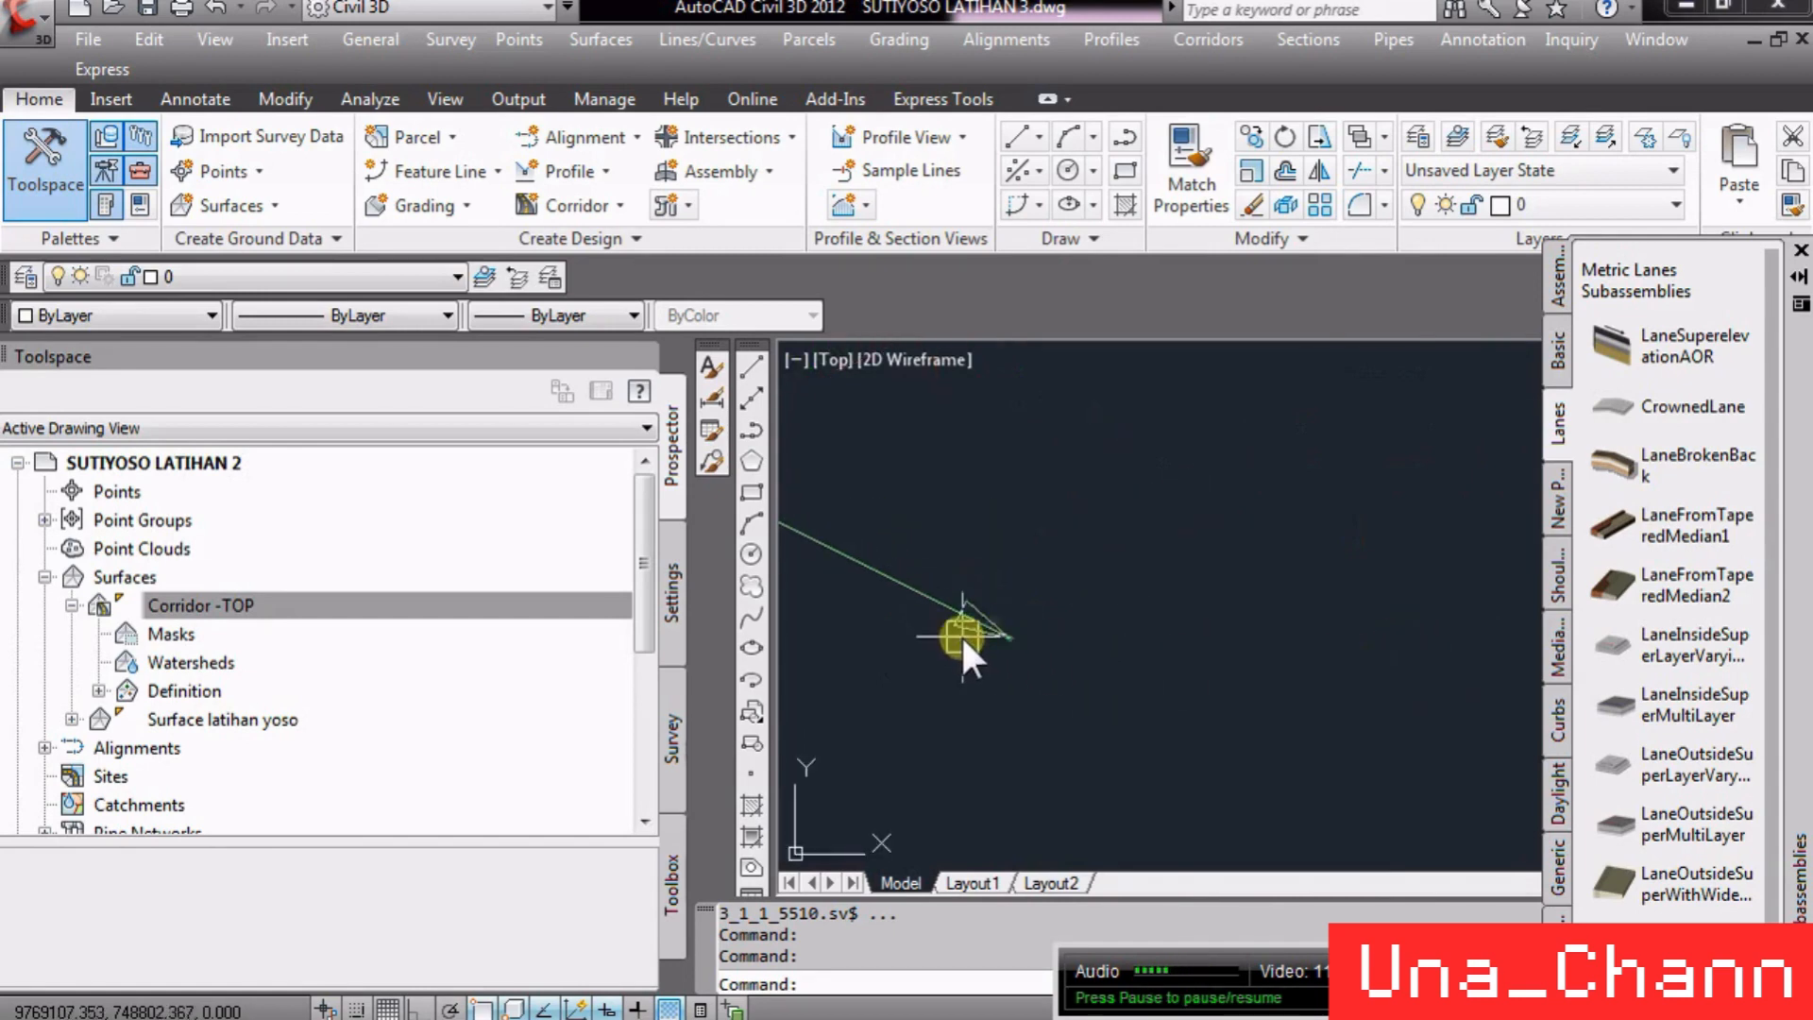
{"action": "scroll", "coordinate": [1075, 642], "scroll_direction": "up", "scroll_amount": 3}
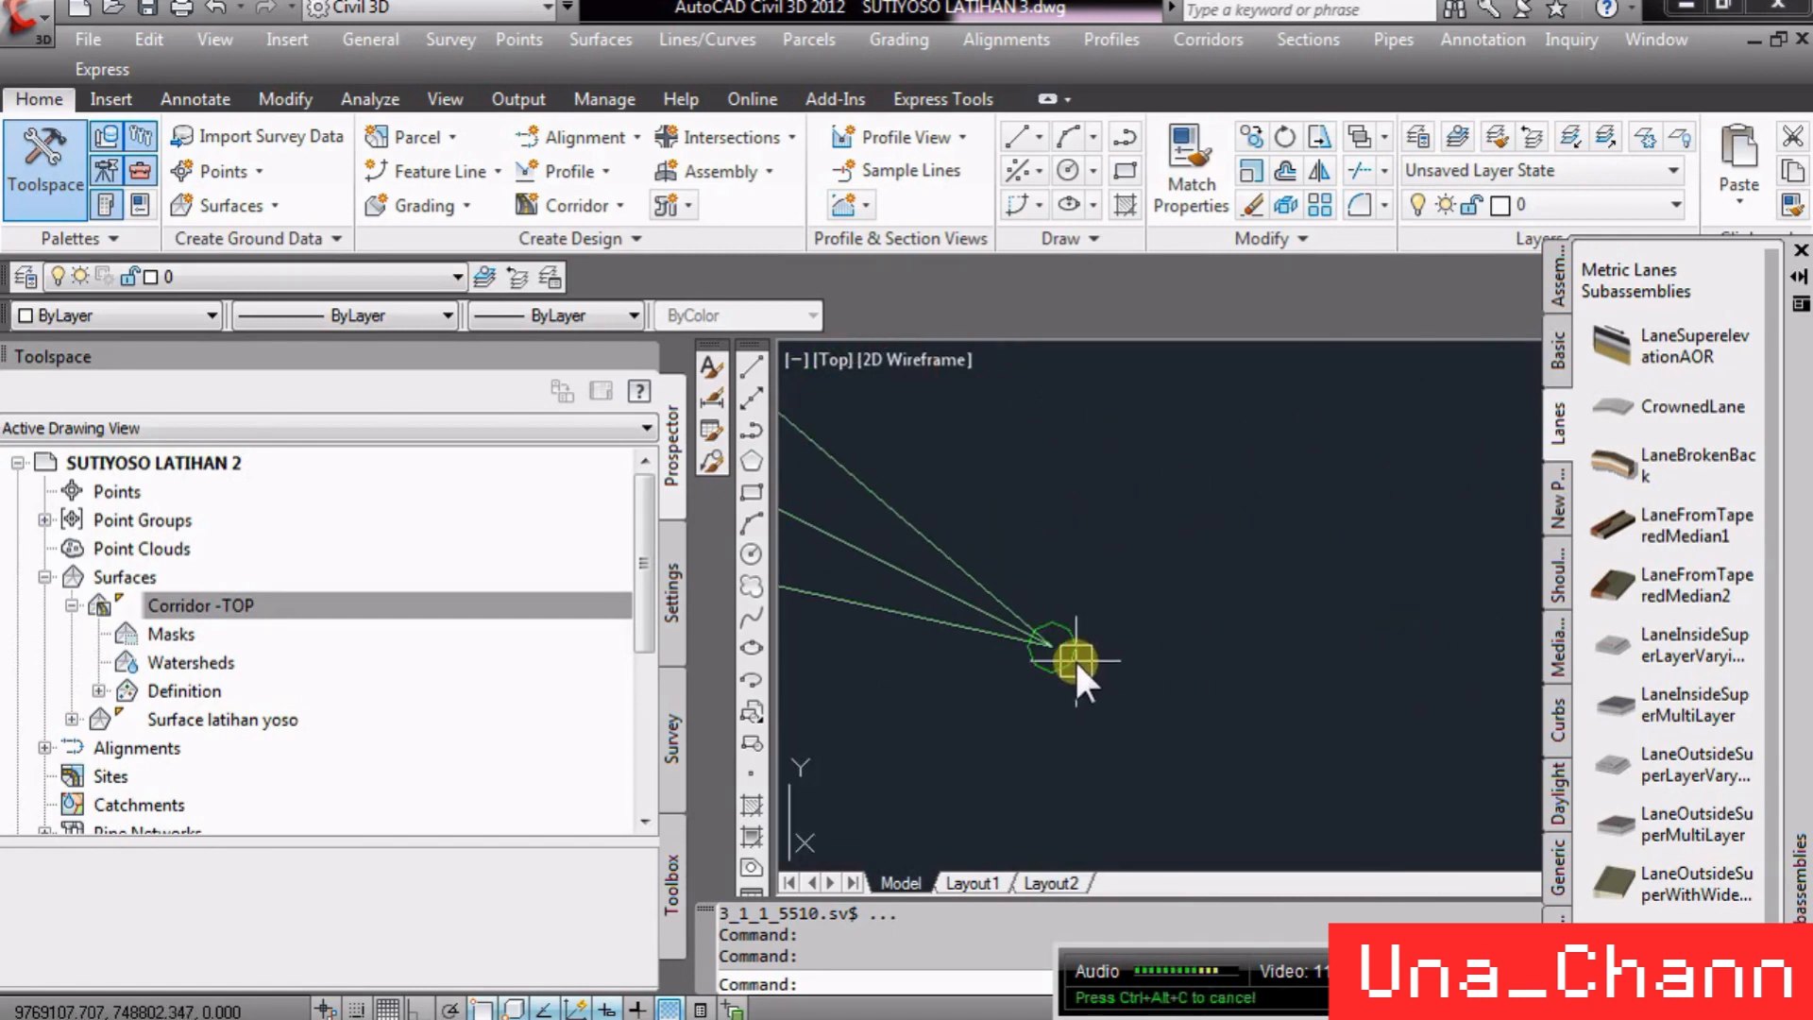
{"action": "mouse_move", "coordinate": [1073, 649]}
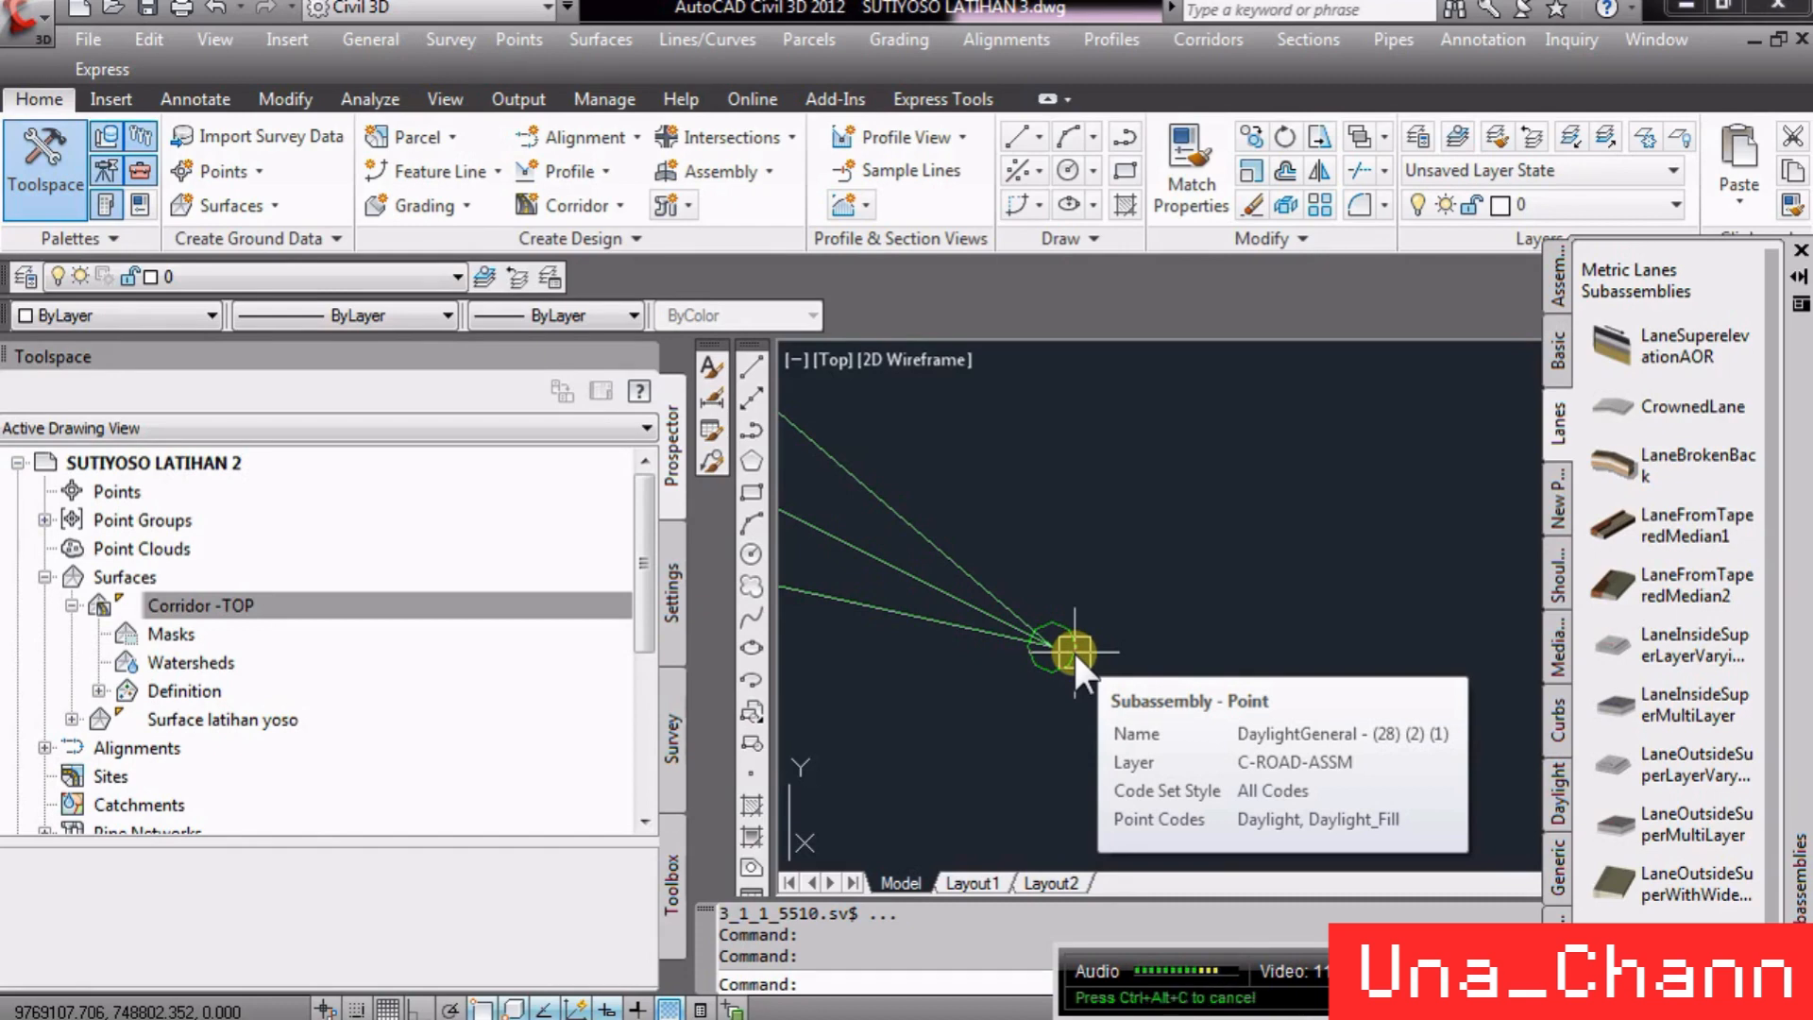
{"action": "left_click", "coordinate": [1075, 653]}
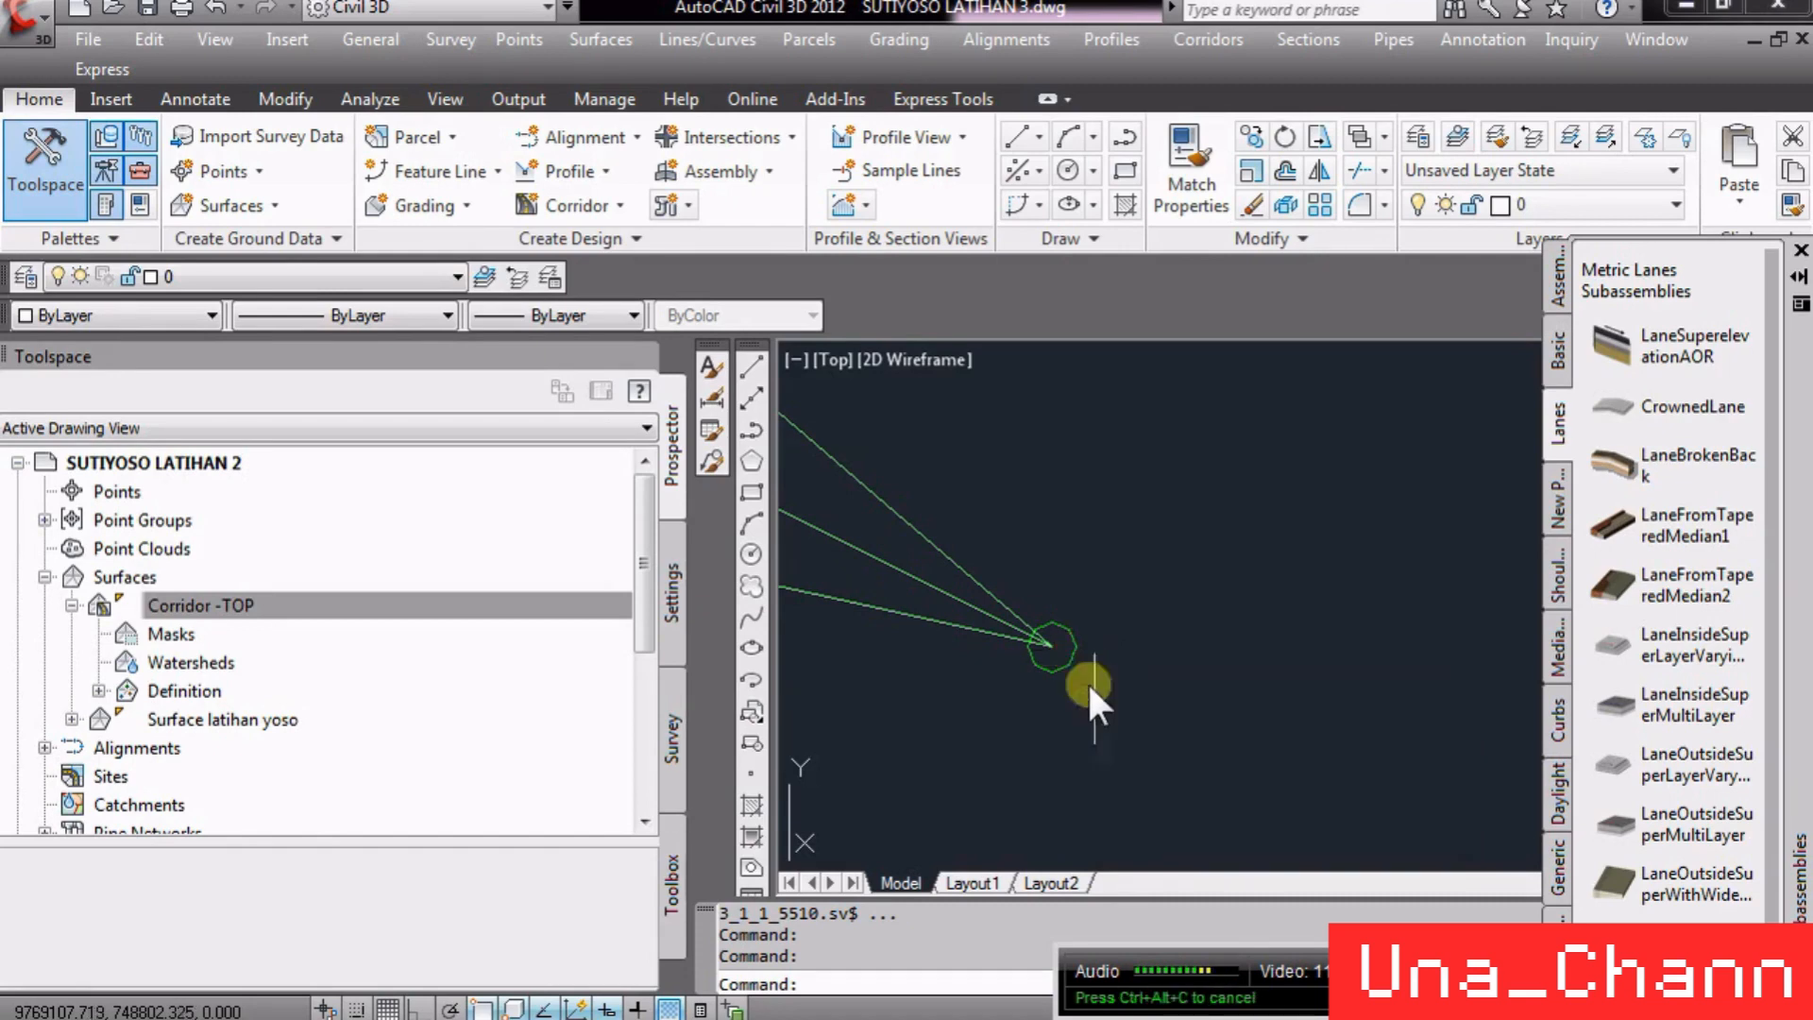
- Zoom across the drawing to review the Corridor -TOP surface, the profile view and the section view layouts
{"action": "scroll", "coordinate": [1323, 602], "scroll_direction": "down", "scroll_amount": 3}
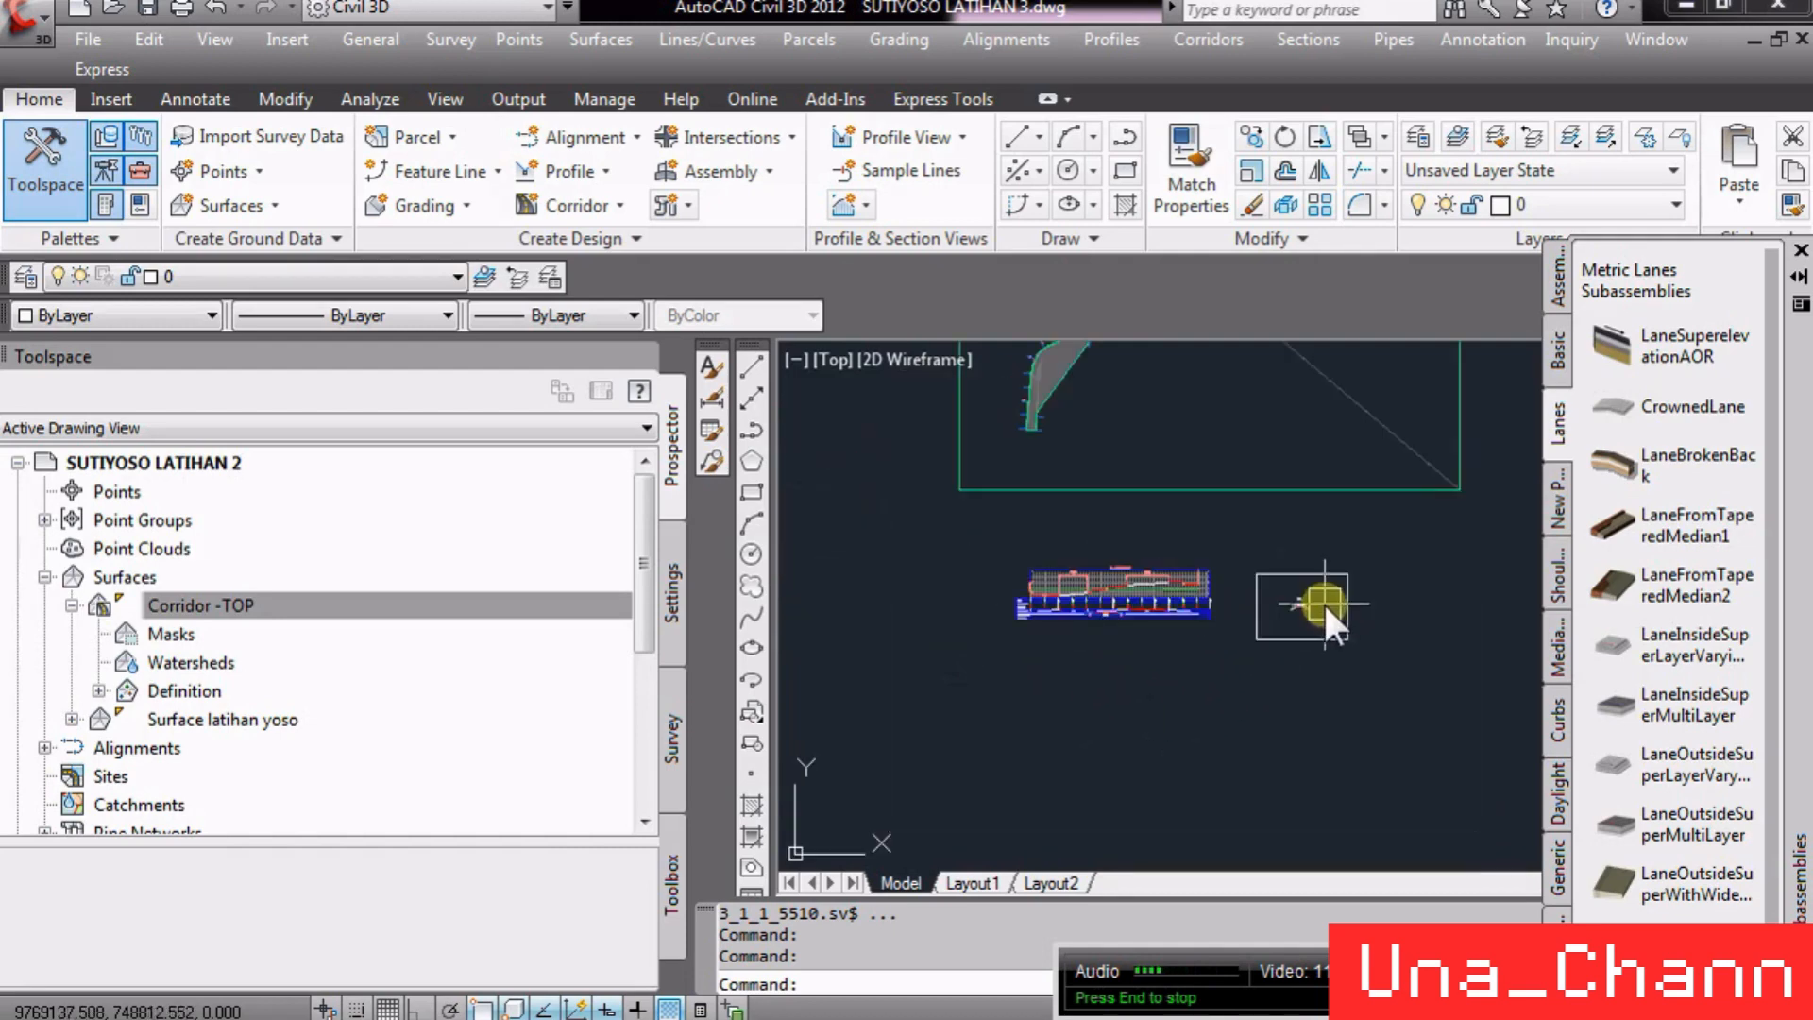
{"action": "scroll", "coordinate": [1029, 361], "scroll_direction": "up", "scroll_amount": 8}
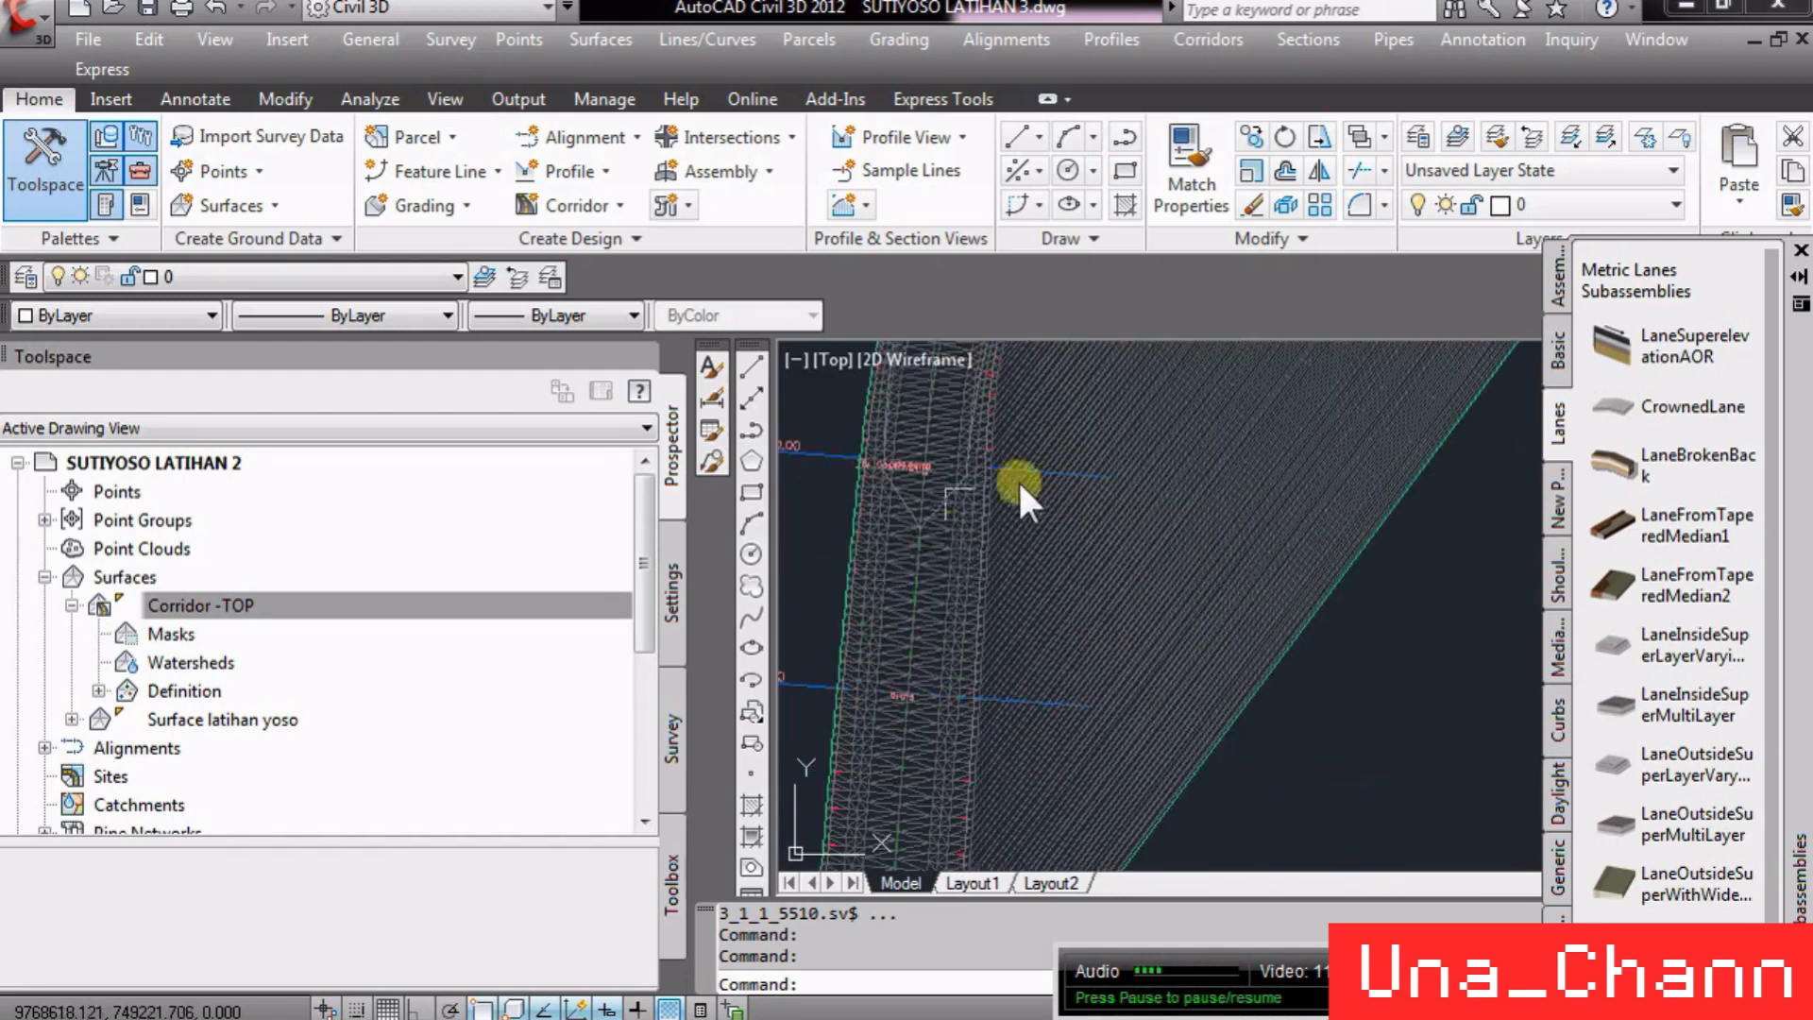
{"action": "scroll", "coordinate": [1101, 529], "scroll_direction": "down", "scroll_amount": 3}
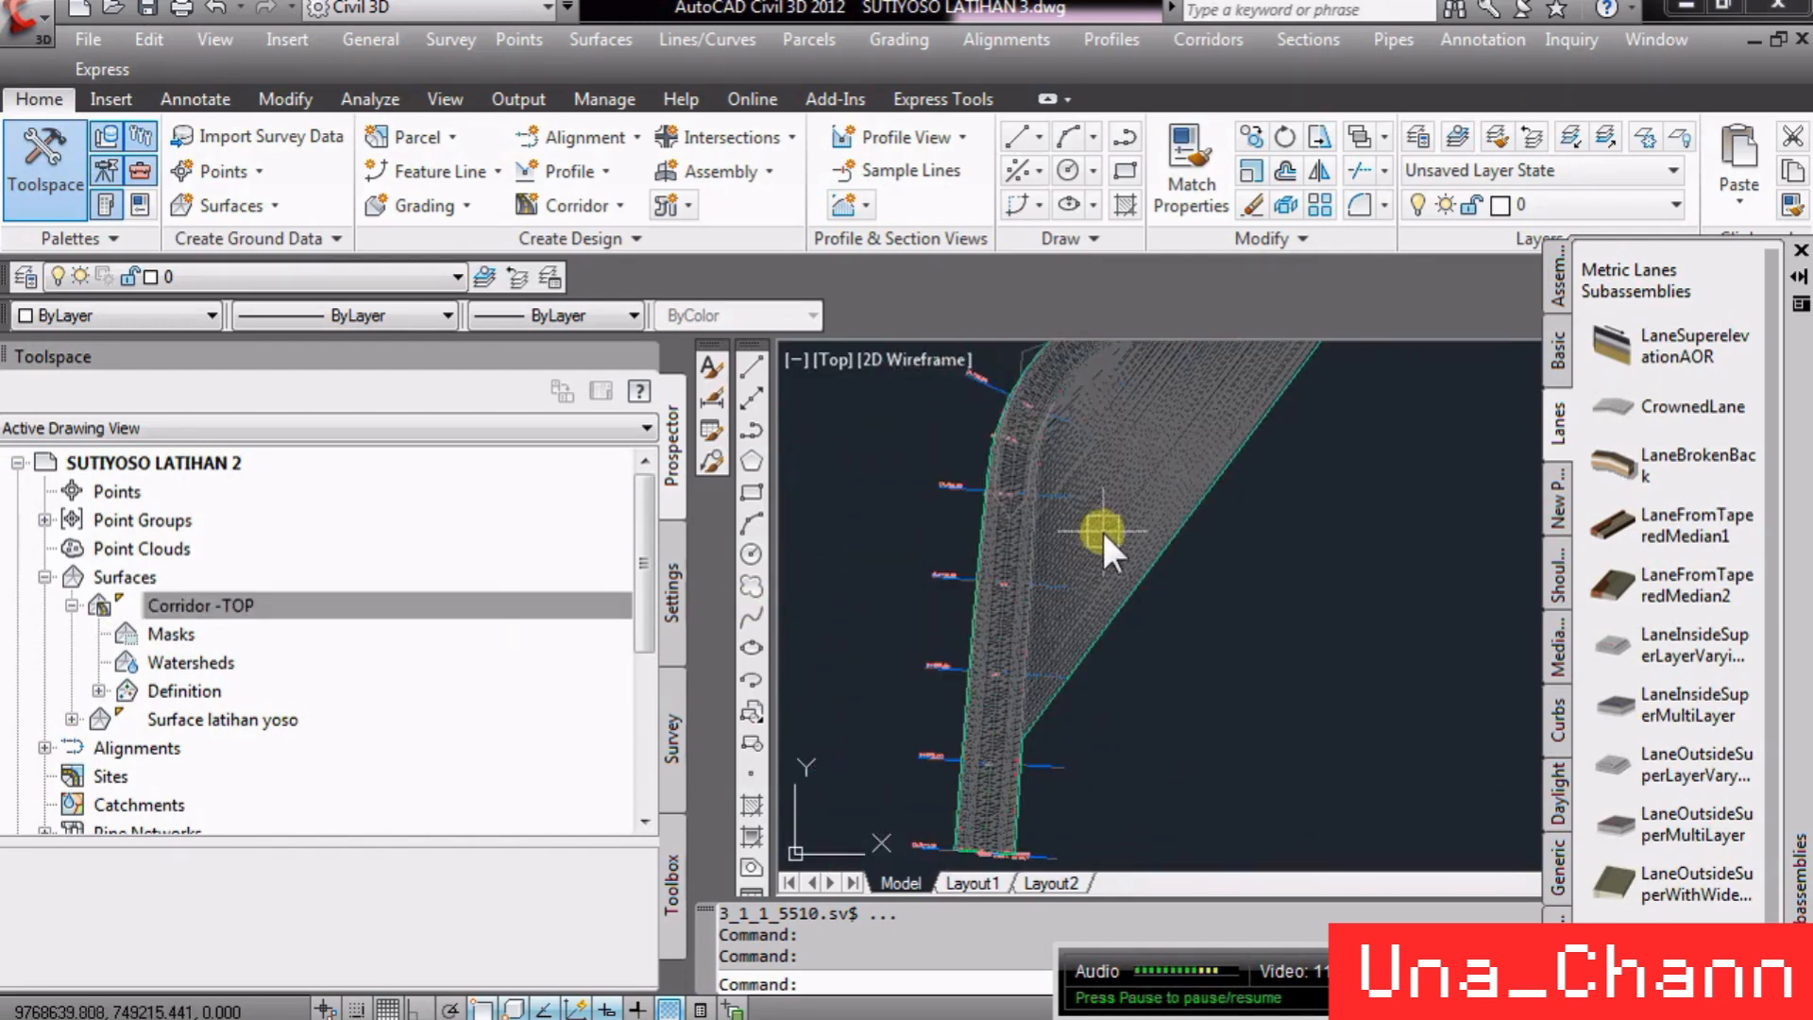
{"action": "scroll", "coordinate": [992, 606], "scroll_direction": "up", "scroll_amount": 6}
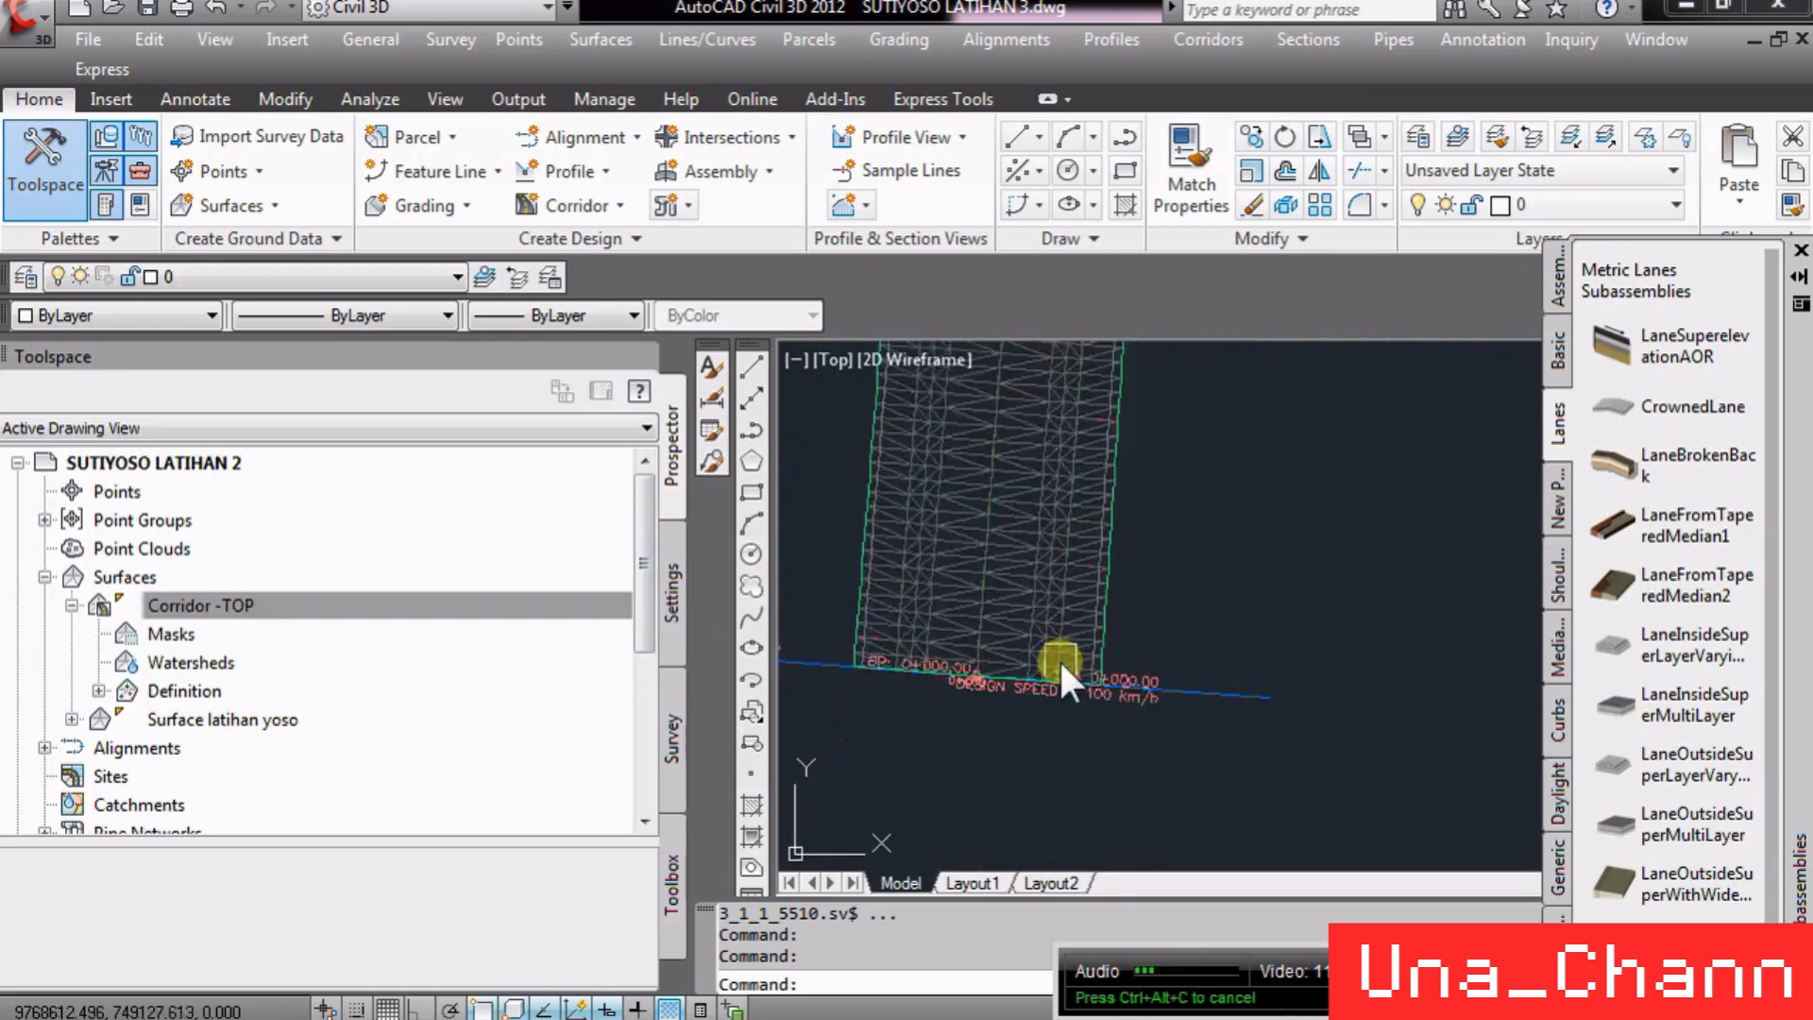
{"action": "left_click", "coordinate": [1010, 606]}
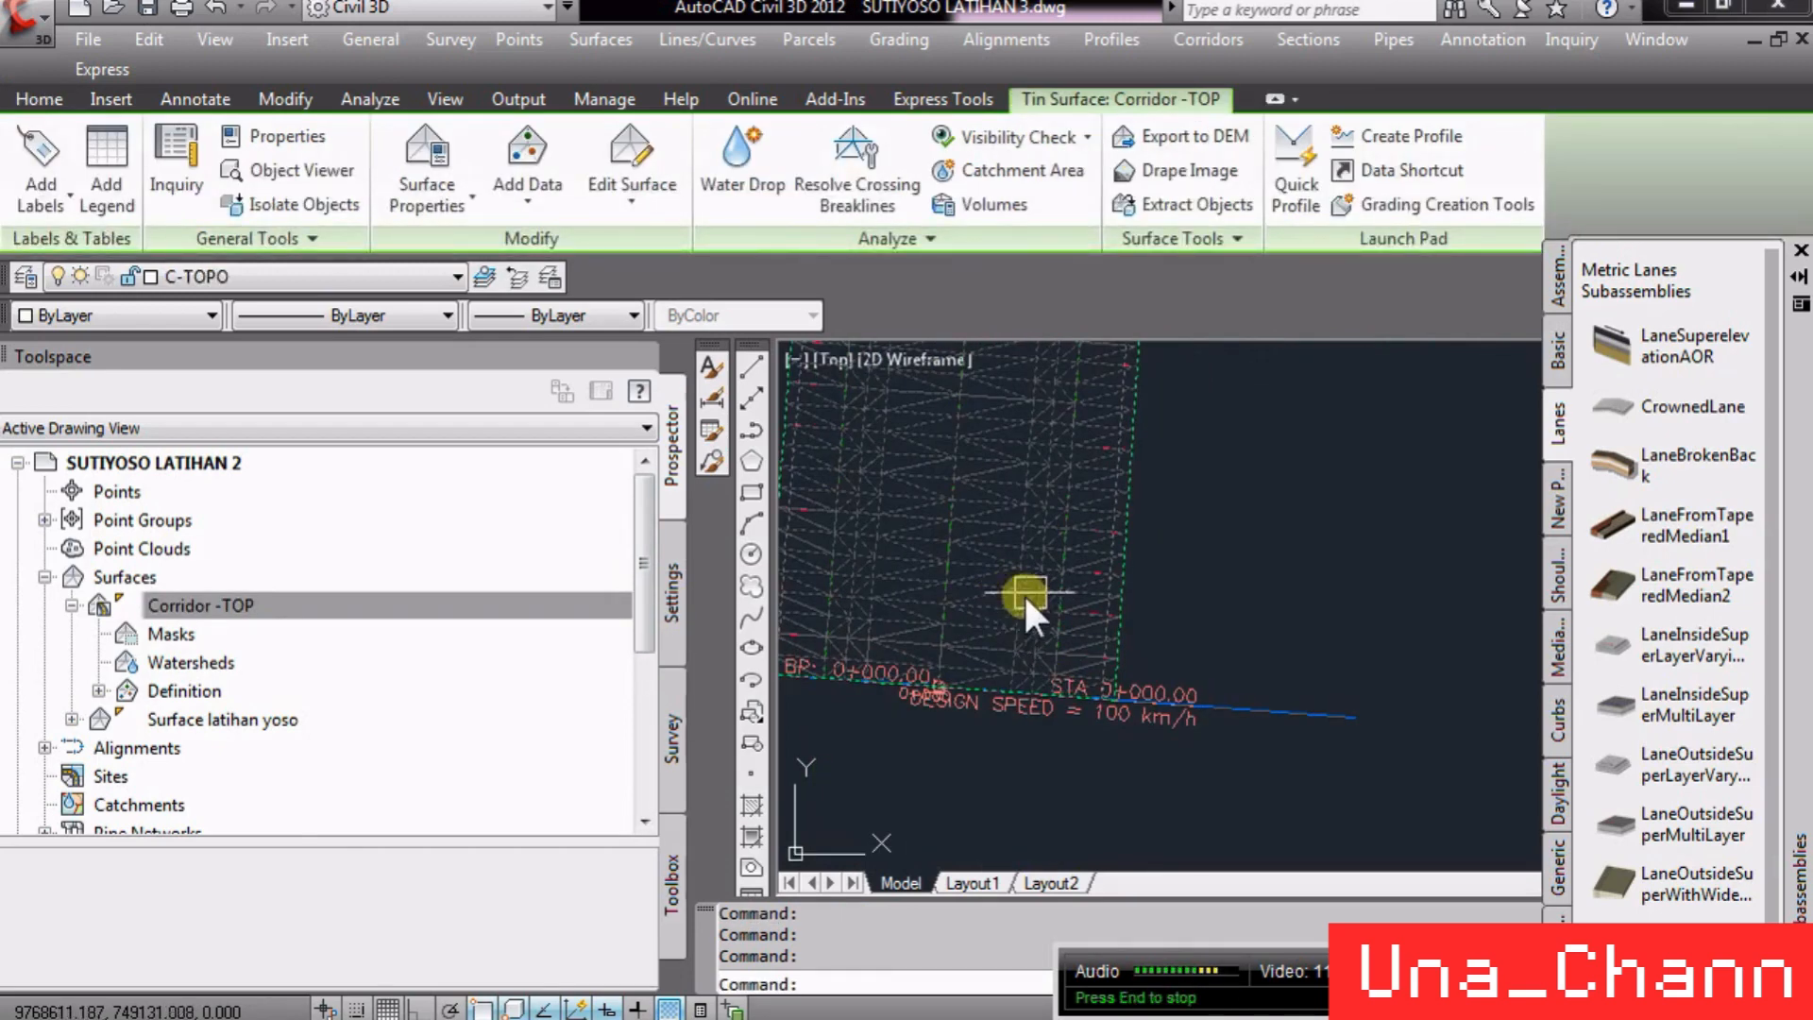
{"action": "scroll", "coordinate": [1121, 681], "scroll_direction": "down", "scroll_amount": 4}
{"action": "scroll", "coordinate": [1050, 494], "scroll_direction": "up", "scroll_amount": 6}
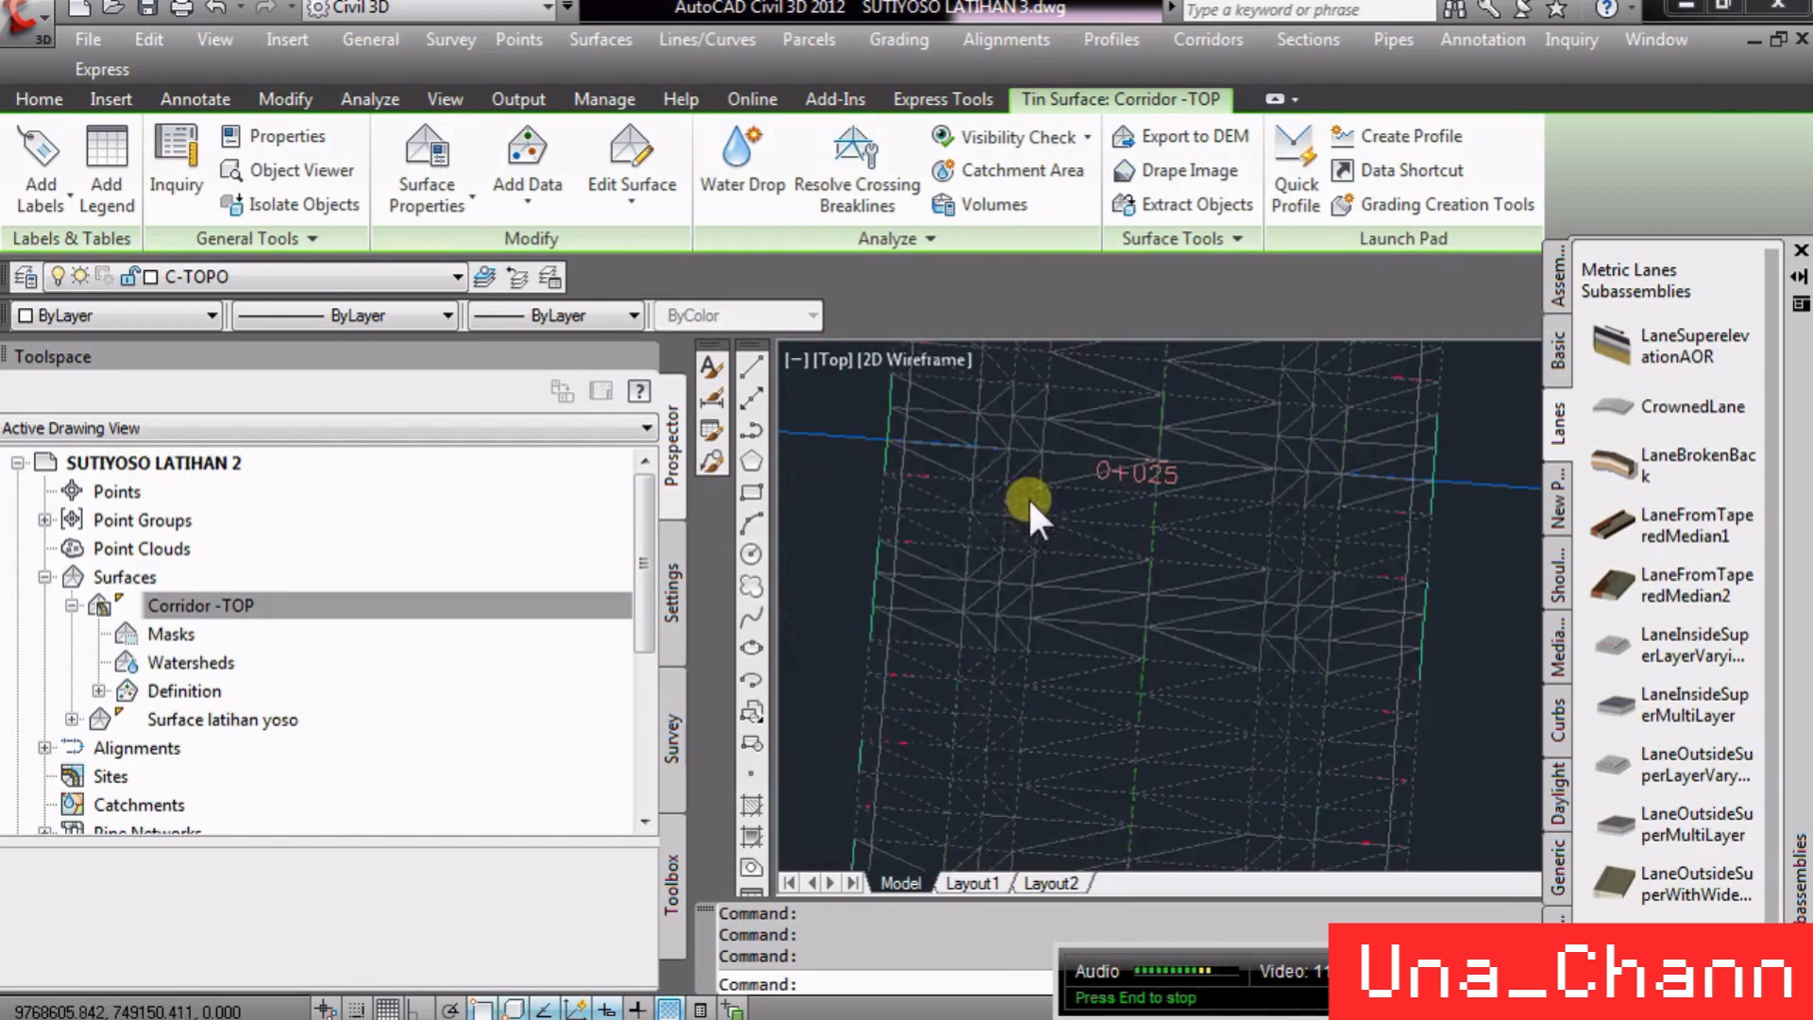
{"action": "scroll", "coordinate": [1029, 510], "scroll_direction": "up", "scroll_amount": 4}
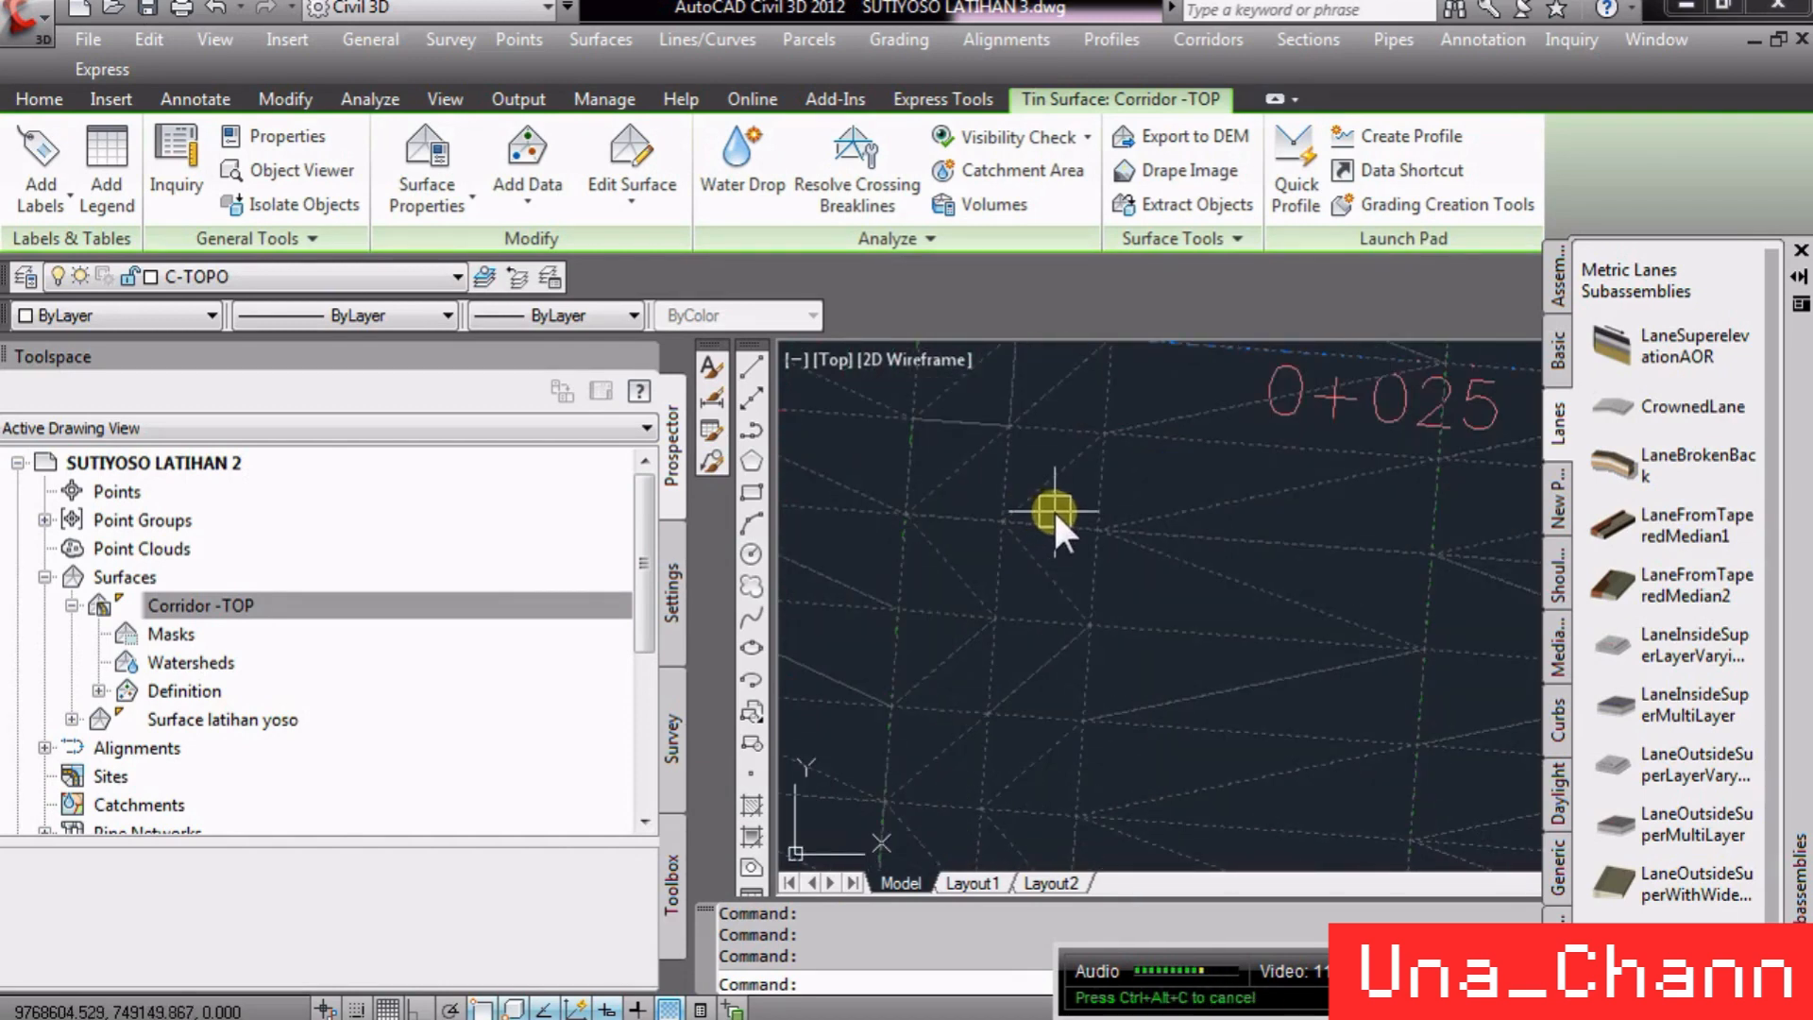
{"action": "scroll", "coordinate": [1052, 508], "scroll_direction": "down", "scroll_amount": 8}
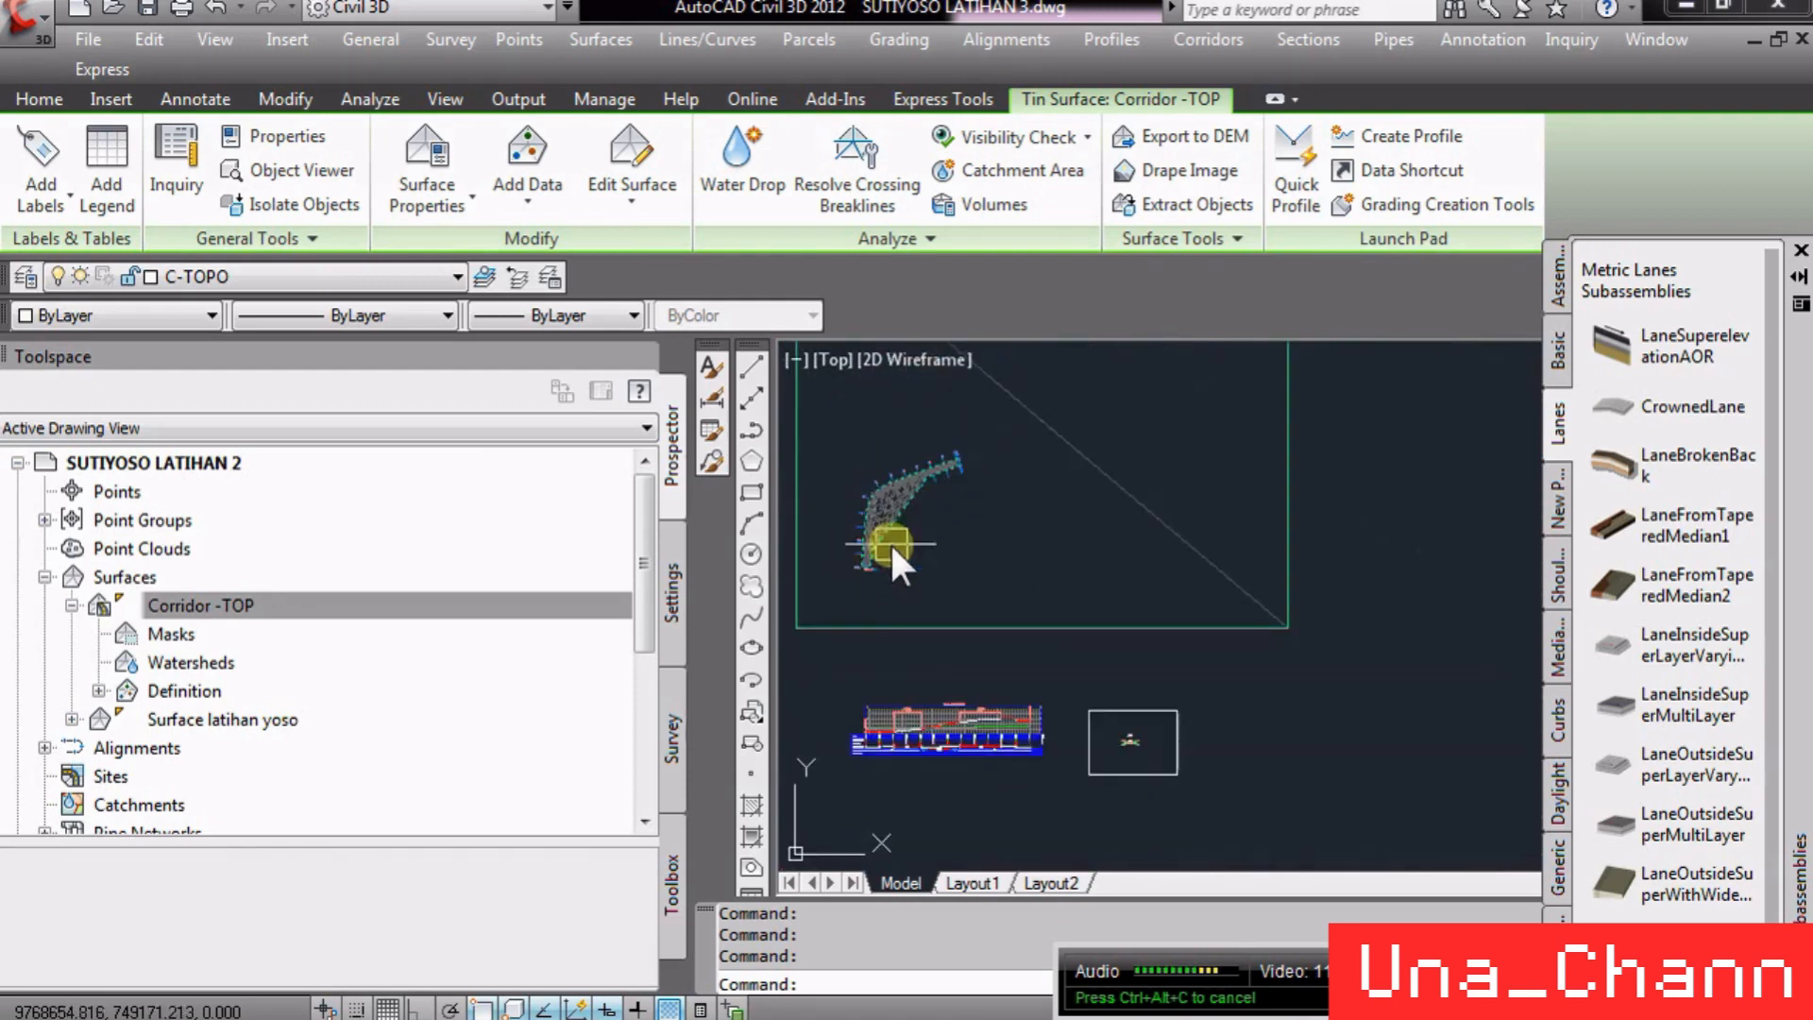
{"action": "scroll", "coordinate": [1124, 741], "scroll_direction": "up", "scroll_amount": 8}
{"action": "scroll", "coordinate": [1181, 793], "scroll_direction": "down", "scroll_amount": 4}
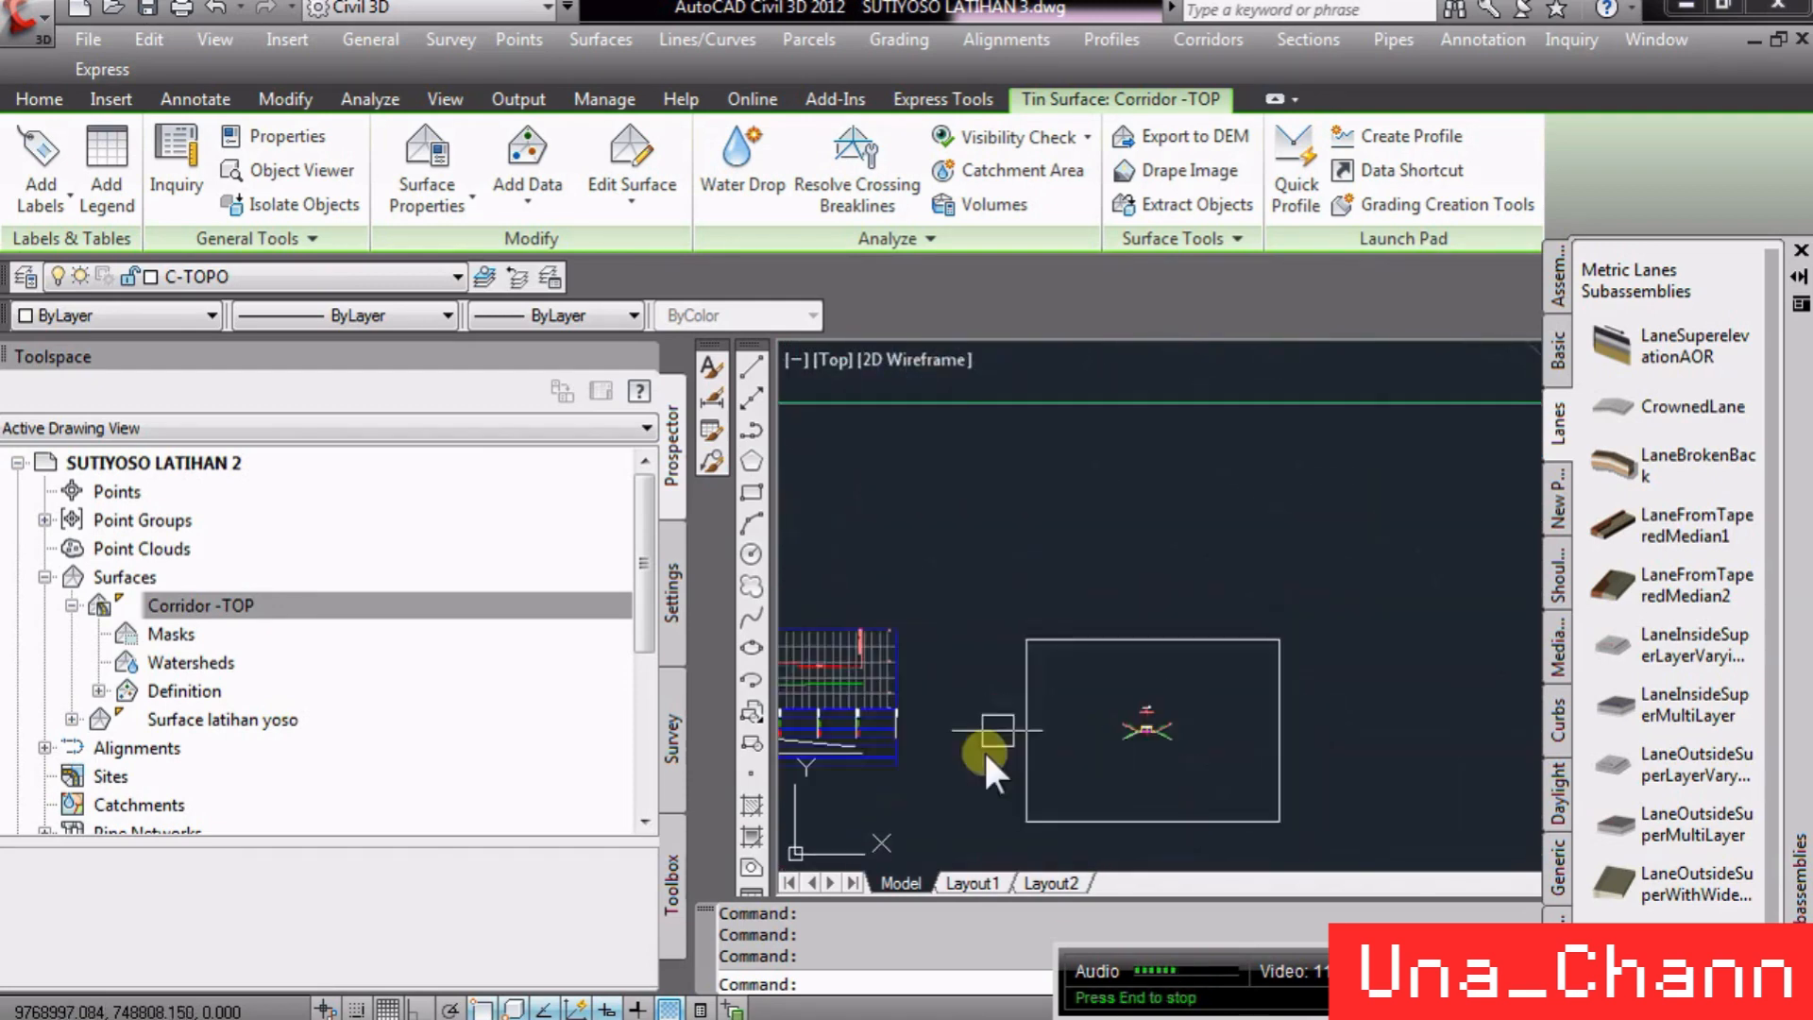
{"action": "scroll", "coordinate": [1213, 631], "scroll_direction": "up", "scroll_amount": 6}
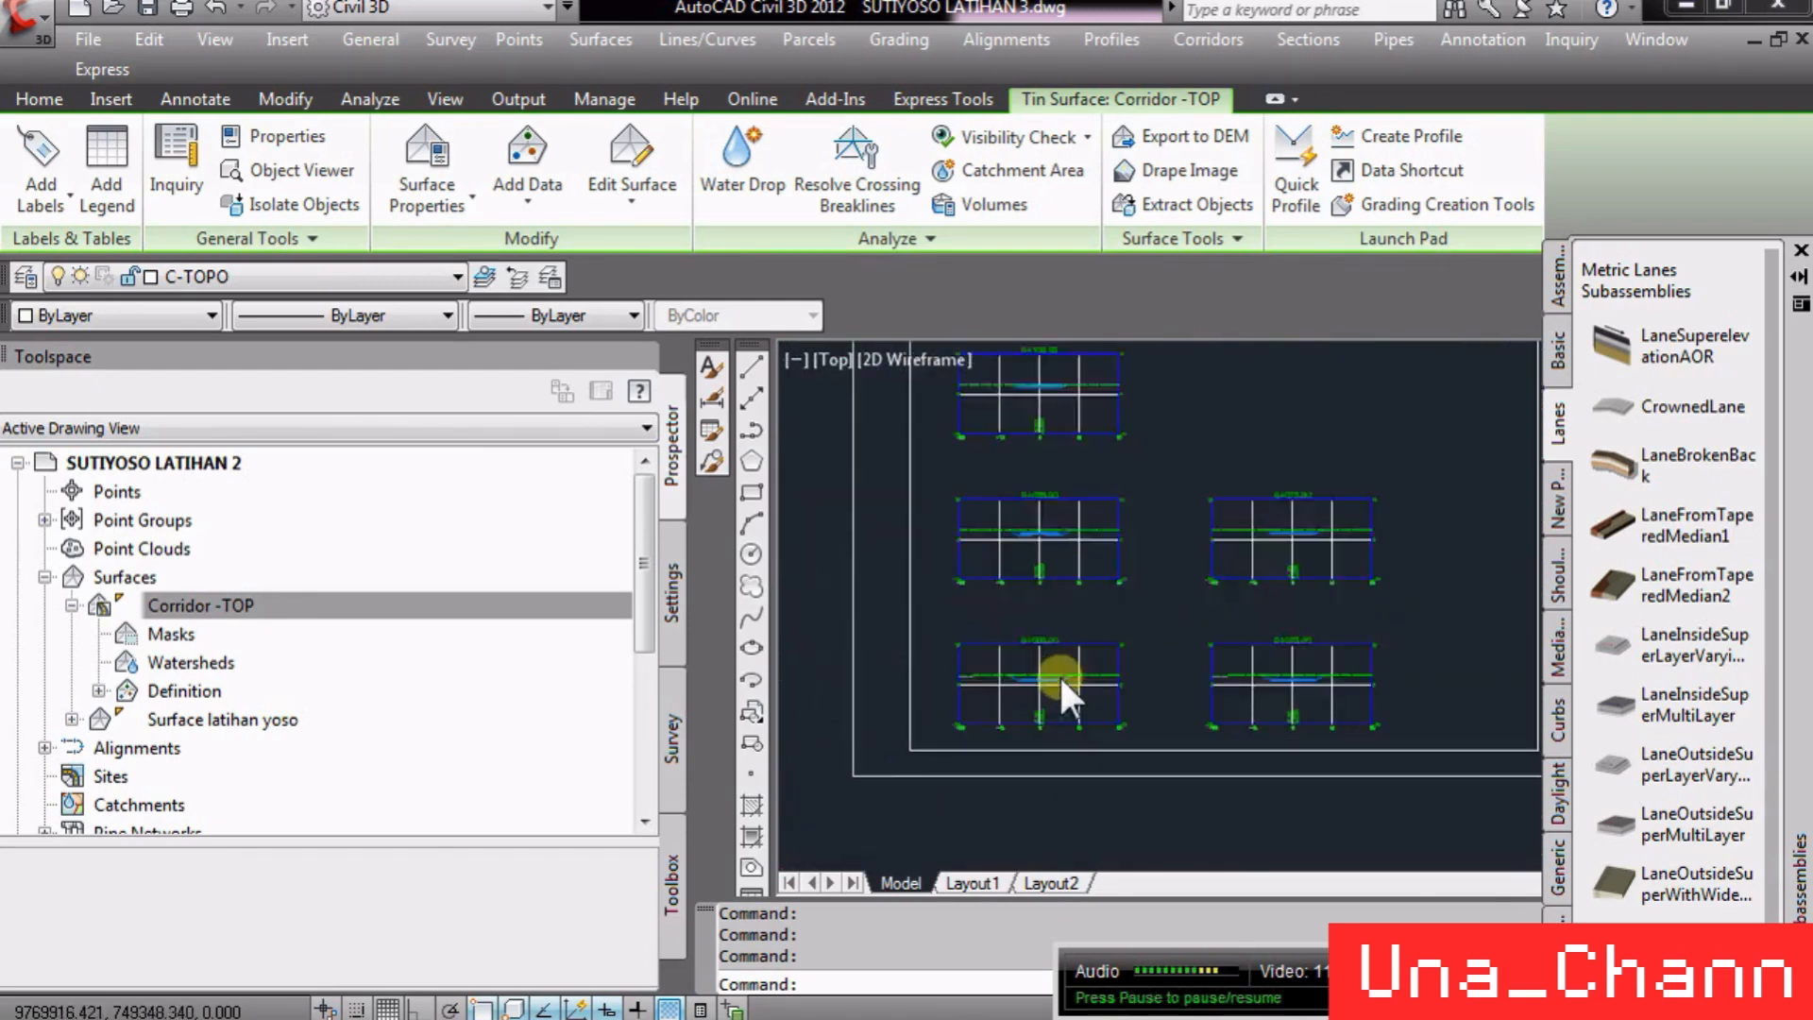
{"action": "scroll", "coordinate": [1058, 673], "scroll_direction": "up", "scroll_amount": 5}
{"action": "scroll", "coordinate": [1027, 706], "scroll_direction": "down", "scroll_amount": 5}
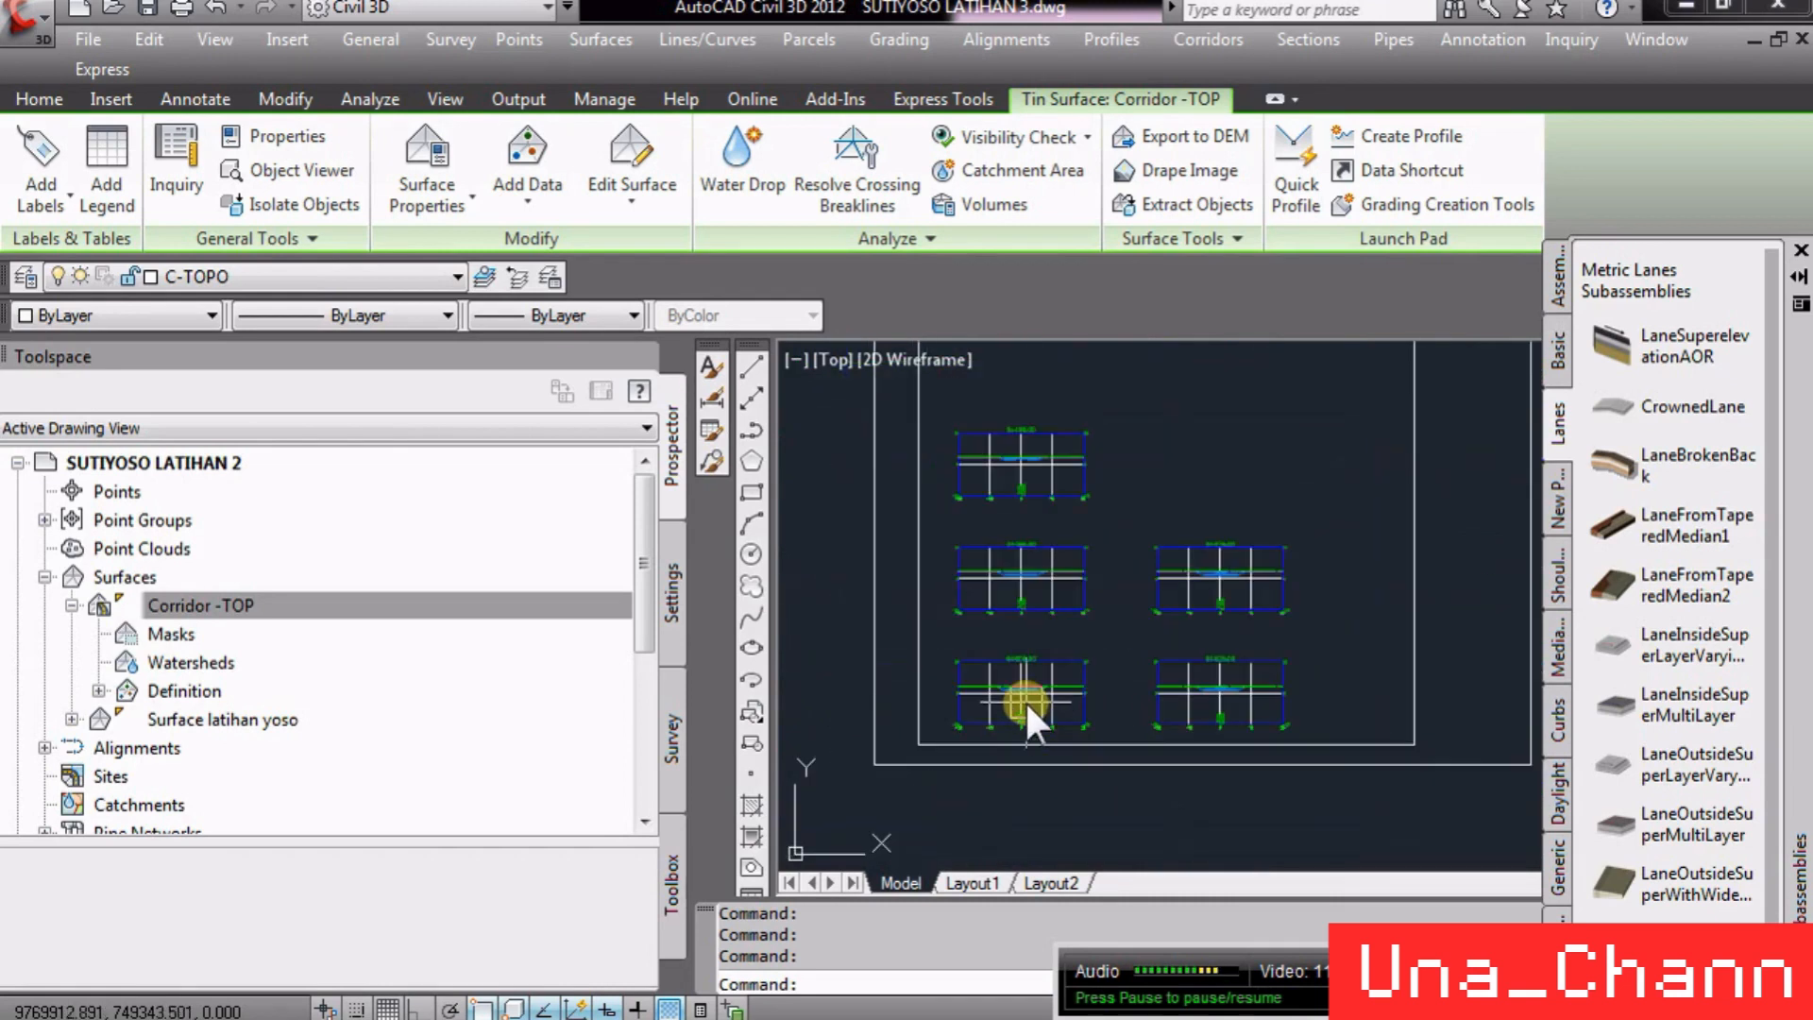
{"action": "scroll", "coordinate": [1392, 529], "scroll_direction": "down", "scroll_amount": 8}
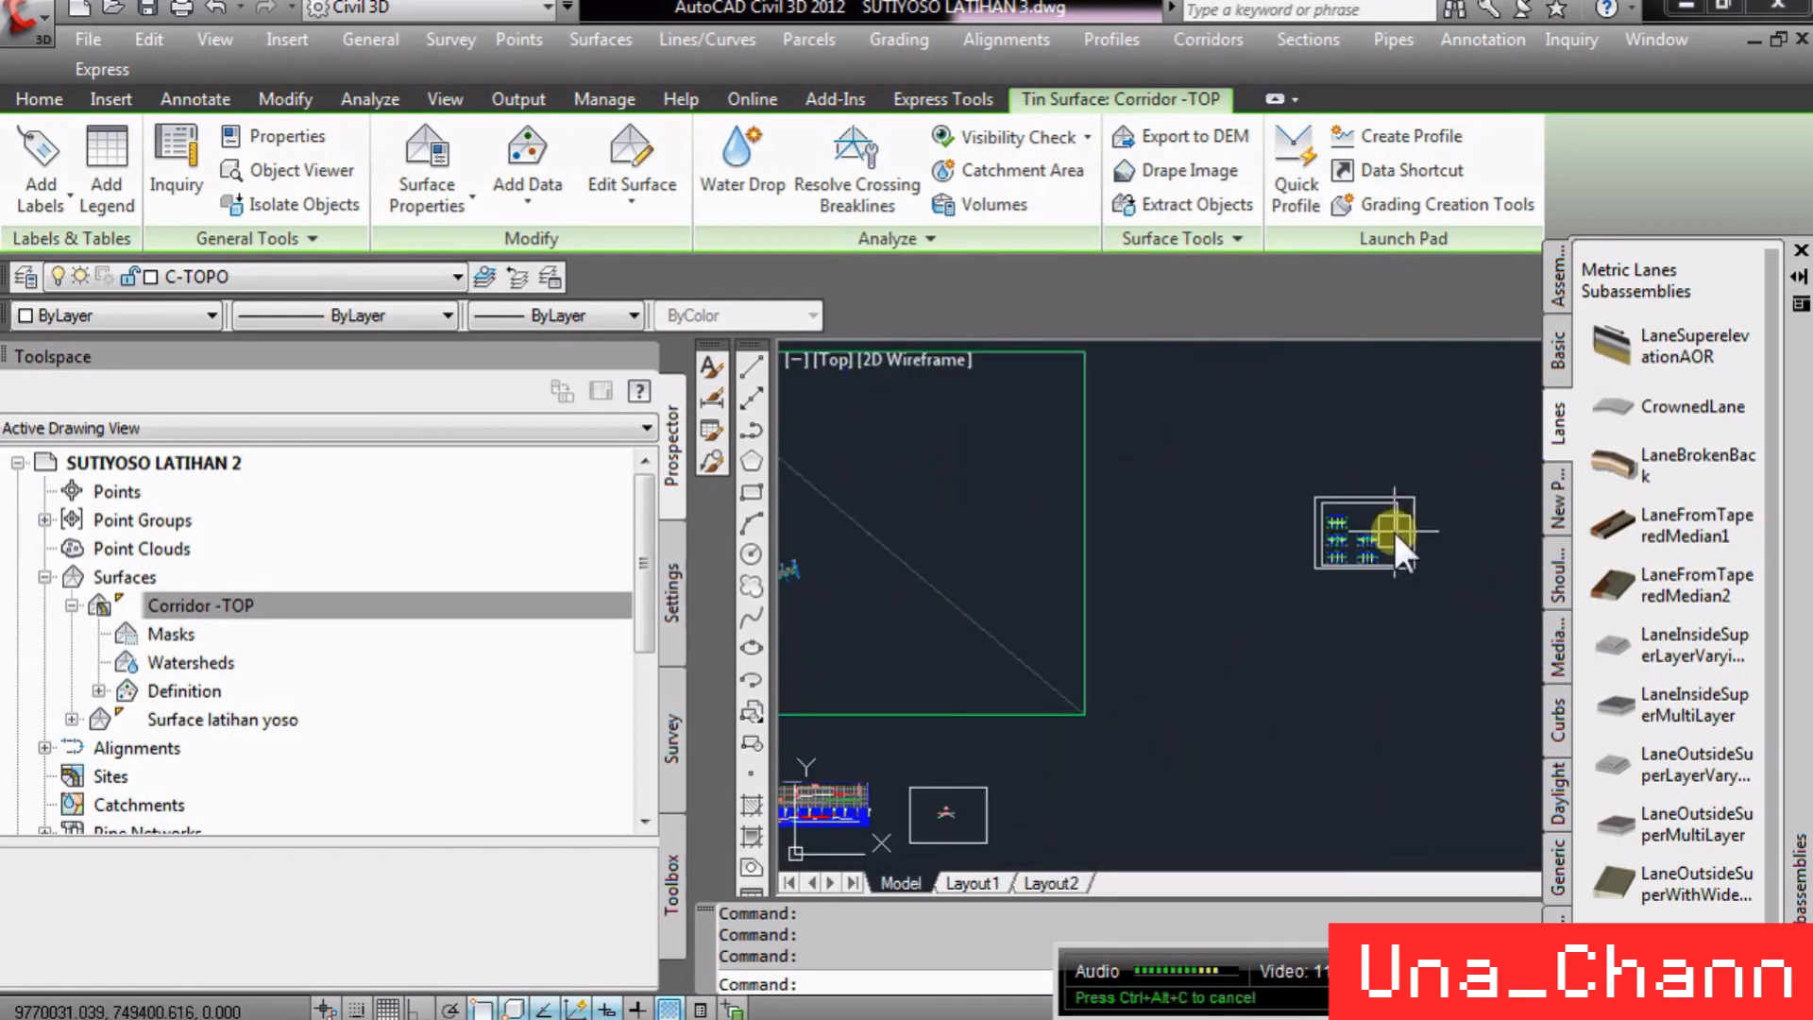
{"action": "scroll", "coordinate": [1346, 563], "scroll_direction": "down", "scroll_amount": 4}
{"action": "scroll", "coordinate": [1084, 589], "scroll_direction": "up", "scroll_amount": 5}
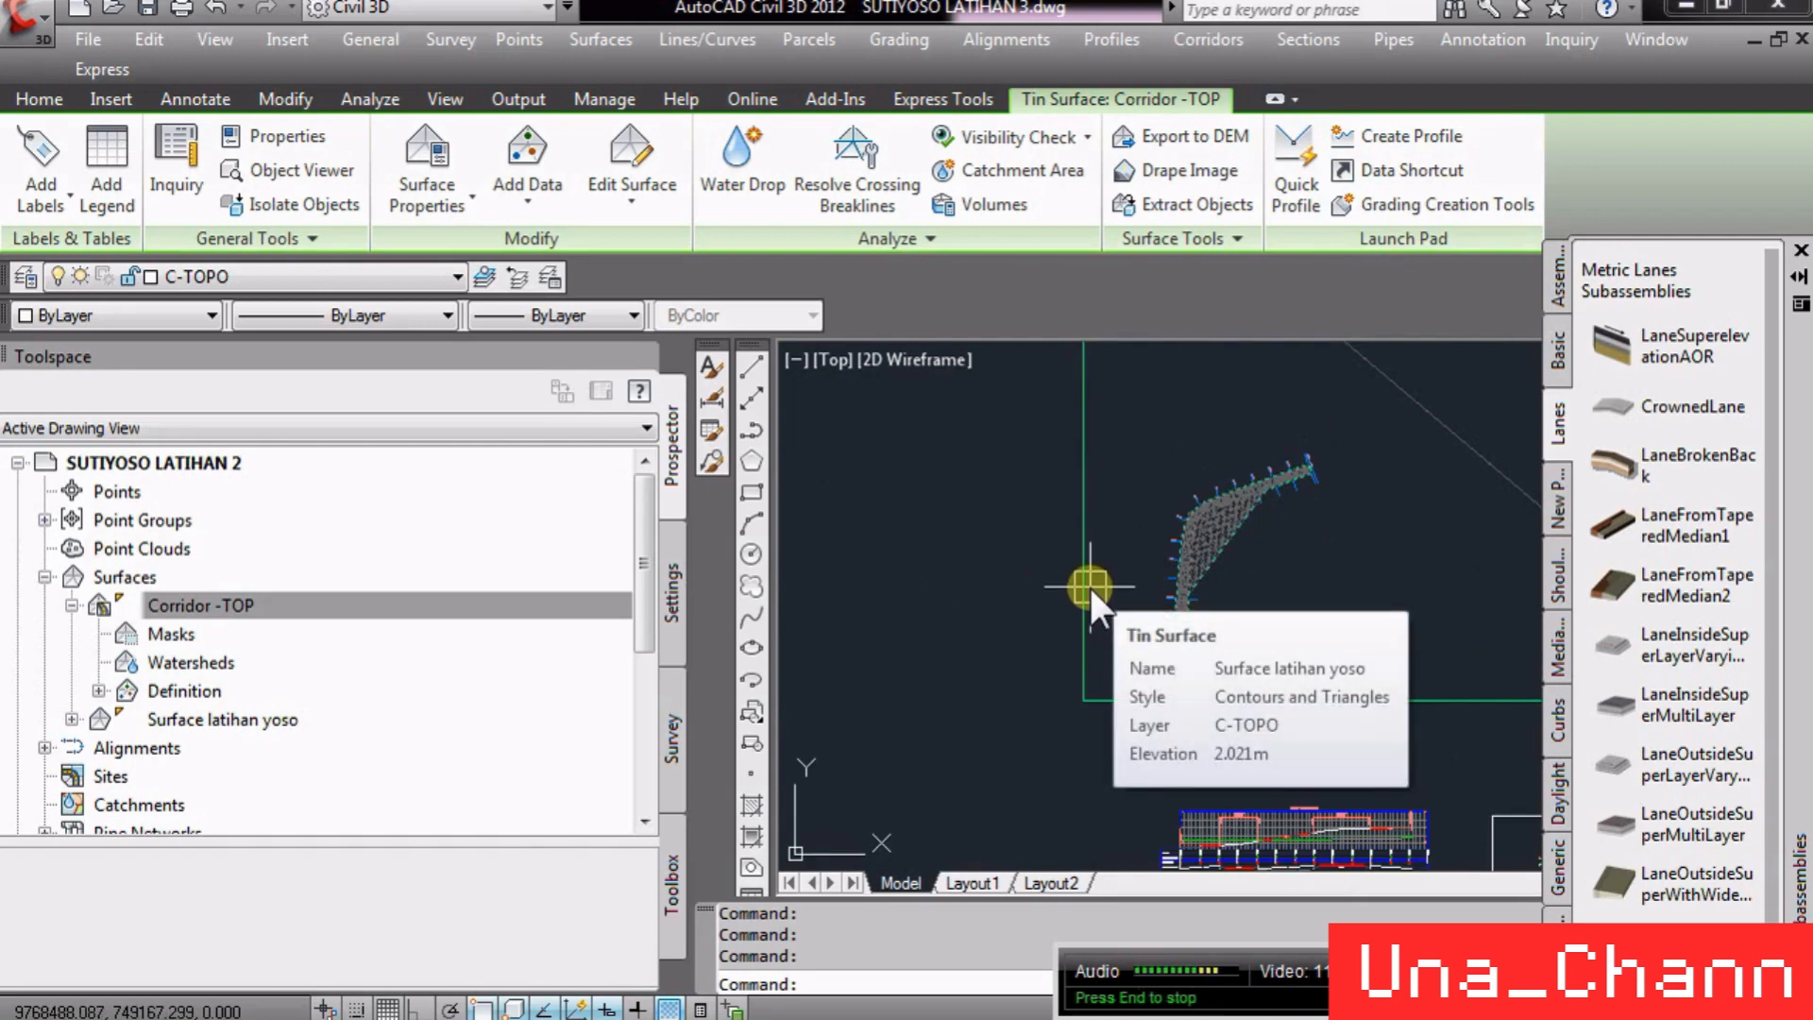
{"action": "scroll", "coordinate": [1112, 591], "scroll_direction": "up", "scroll_amount": 4}
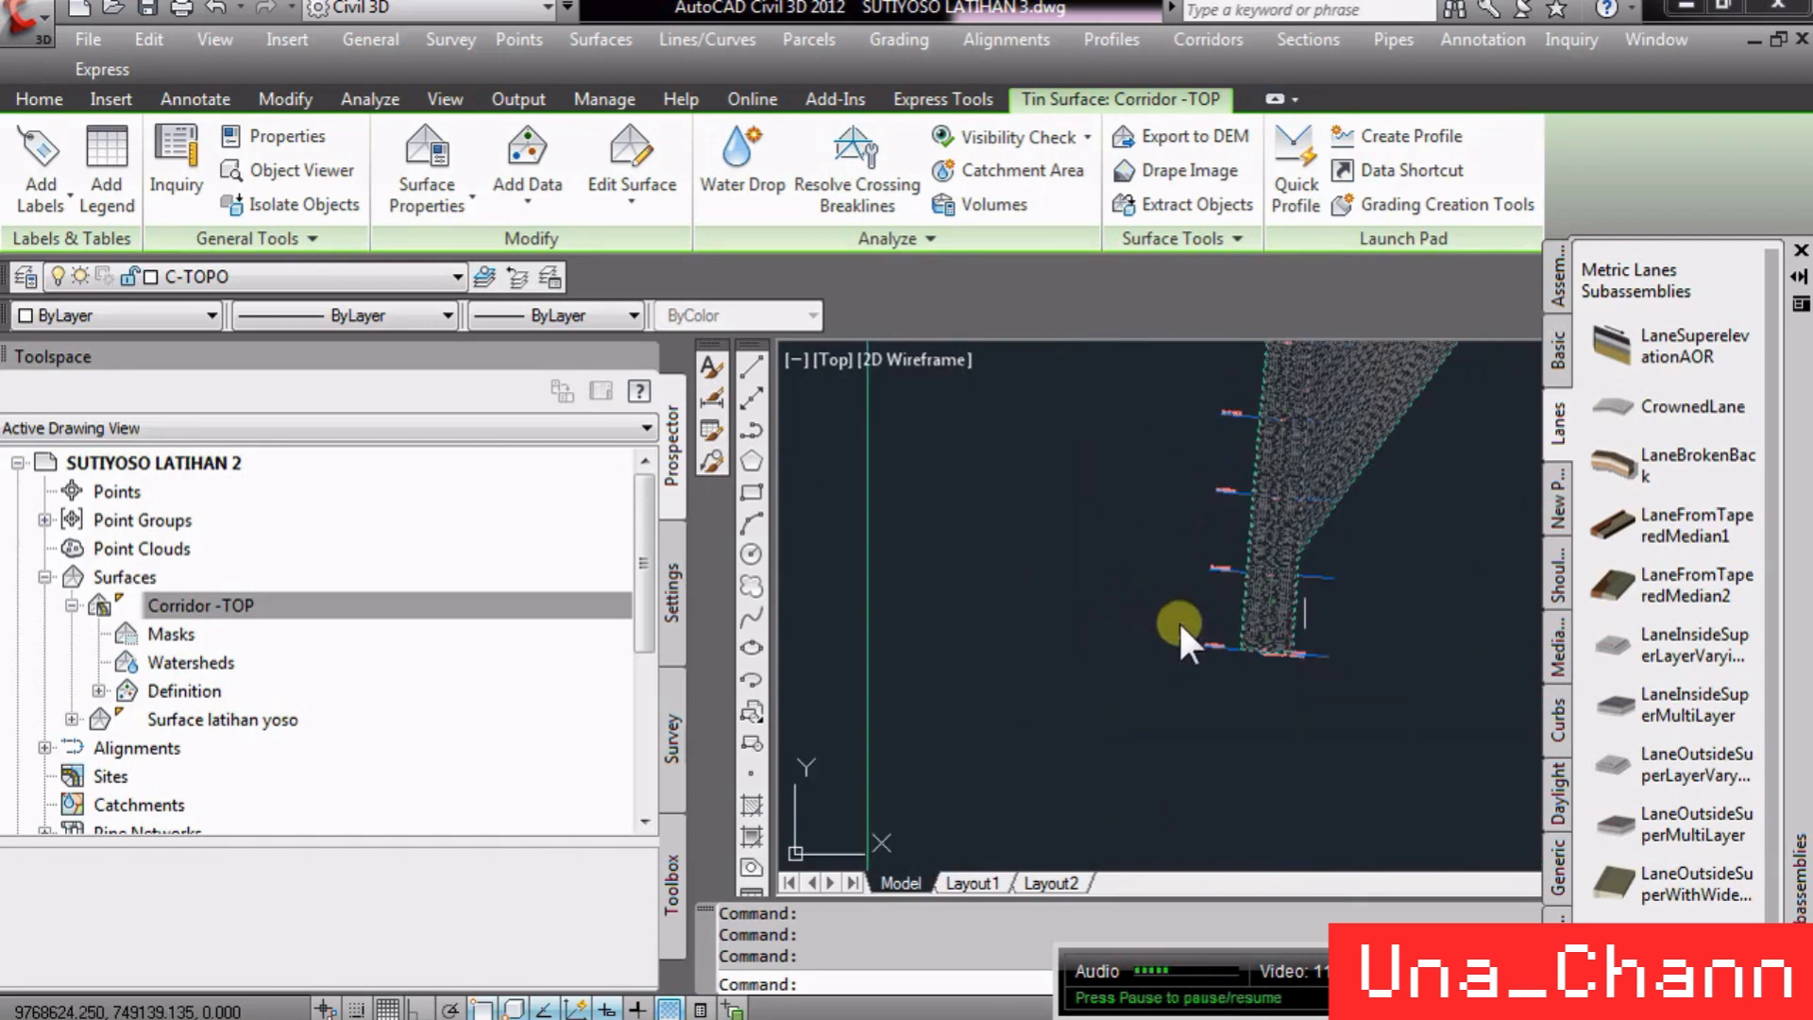
{"action": "scroll", "coordinate": [1295, 561], "scroll_direction": "down", "scroll_amount": 6}
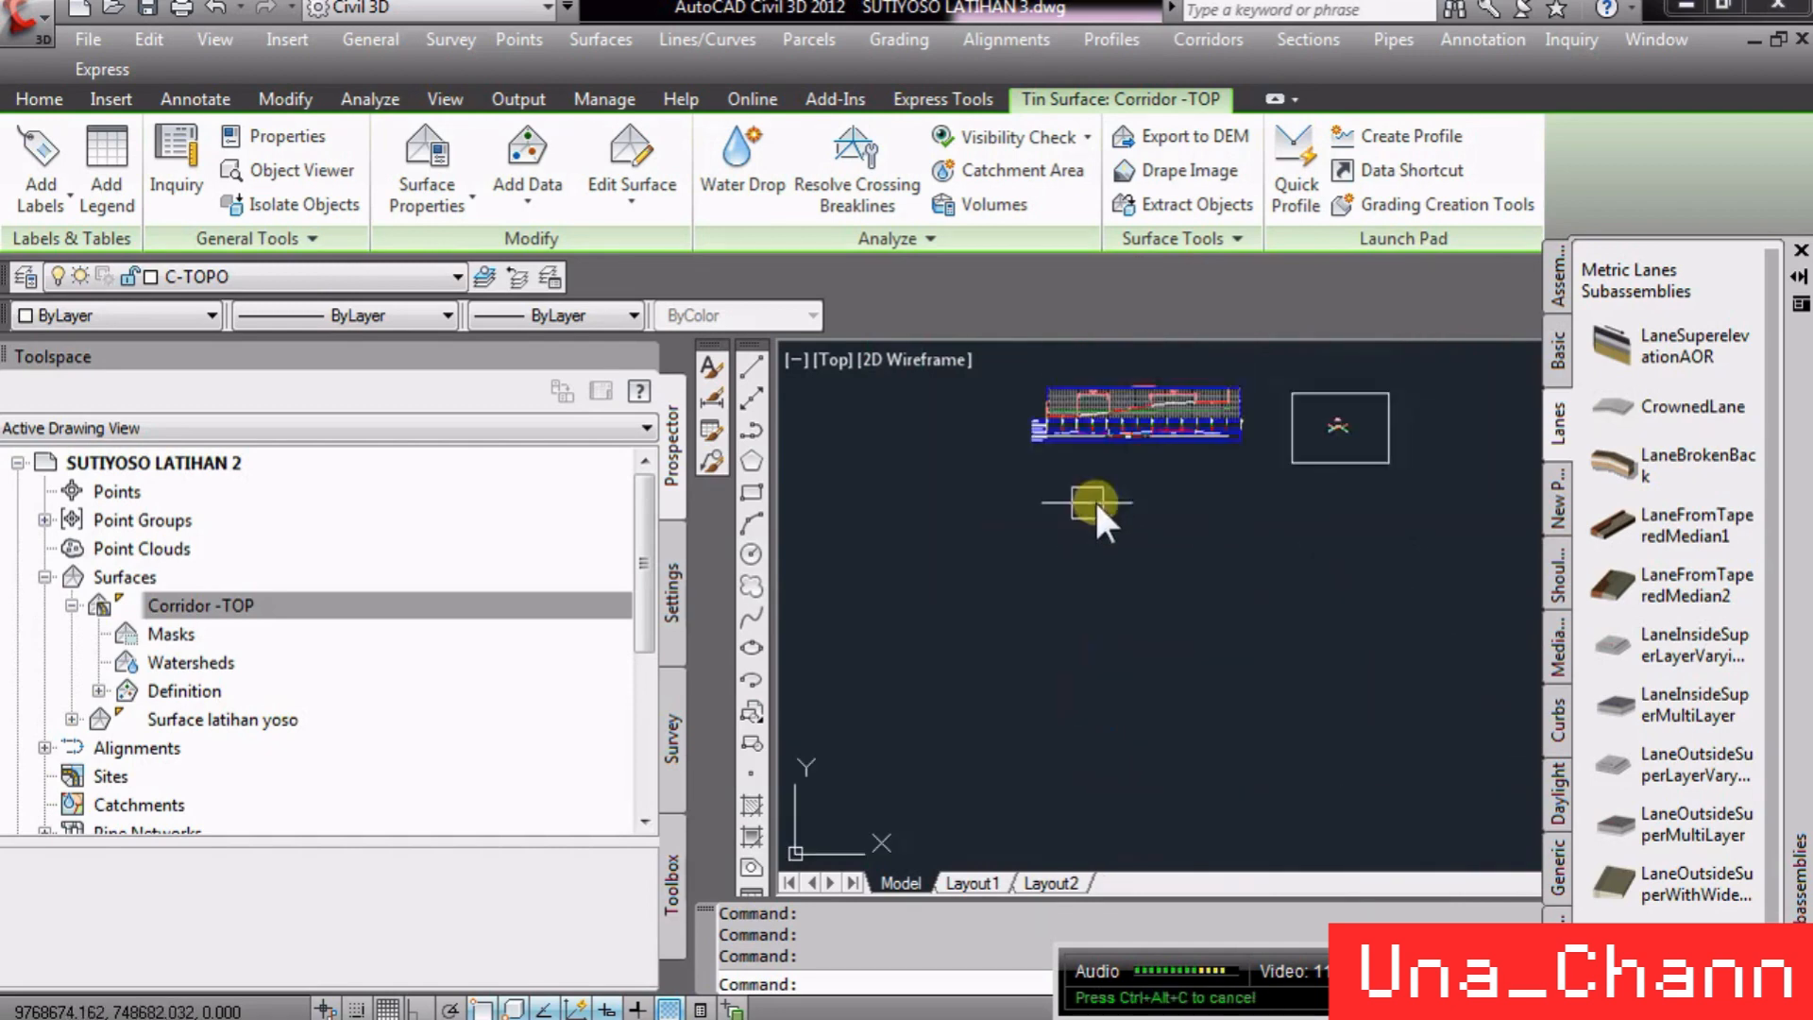
{"action": "scroll", "coordinate": [1077, 396], "scroll_direction": "up", "scroll_amount": 8}
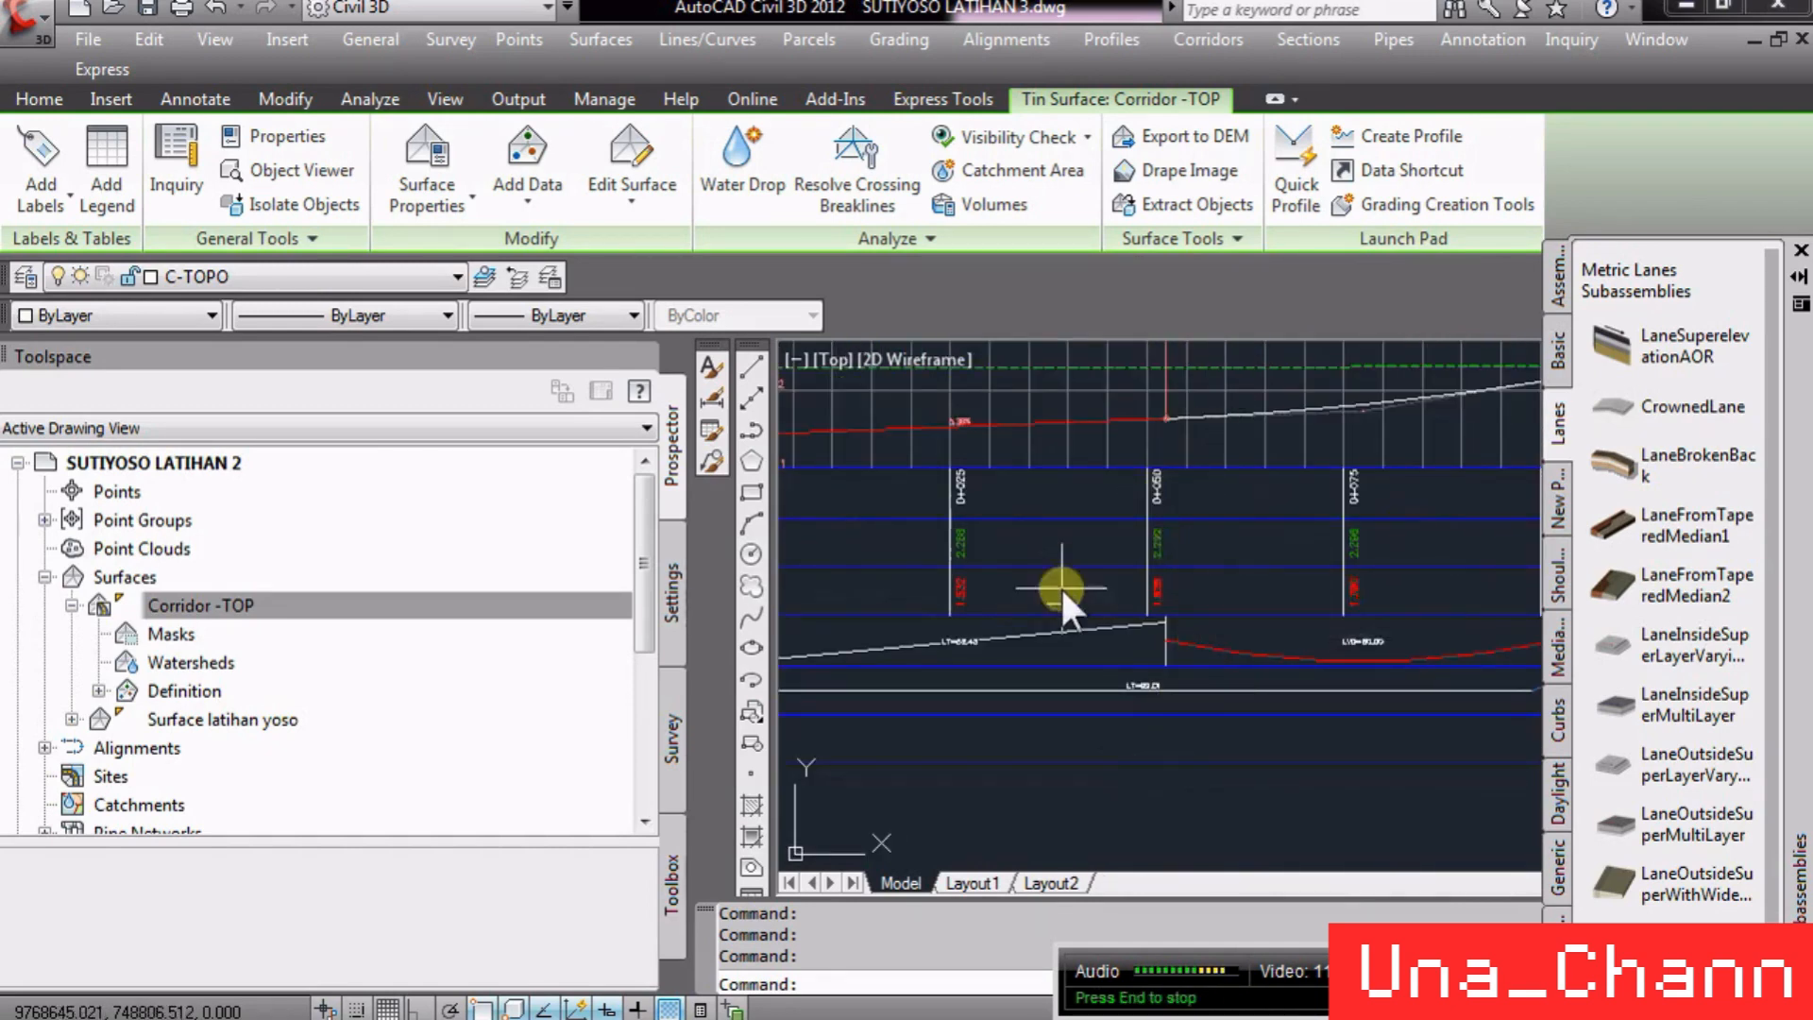
{"action": "scroll", "coordinate": [950, 649], "scroll_direction": "down", "scroll_amount": 6}
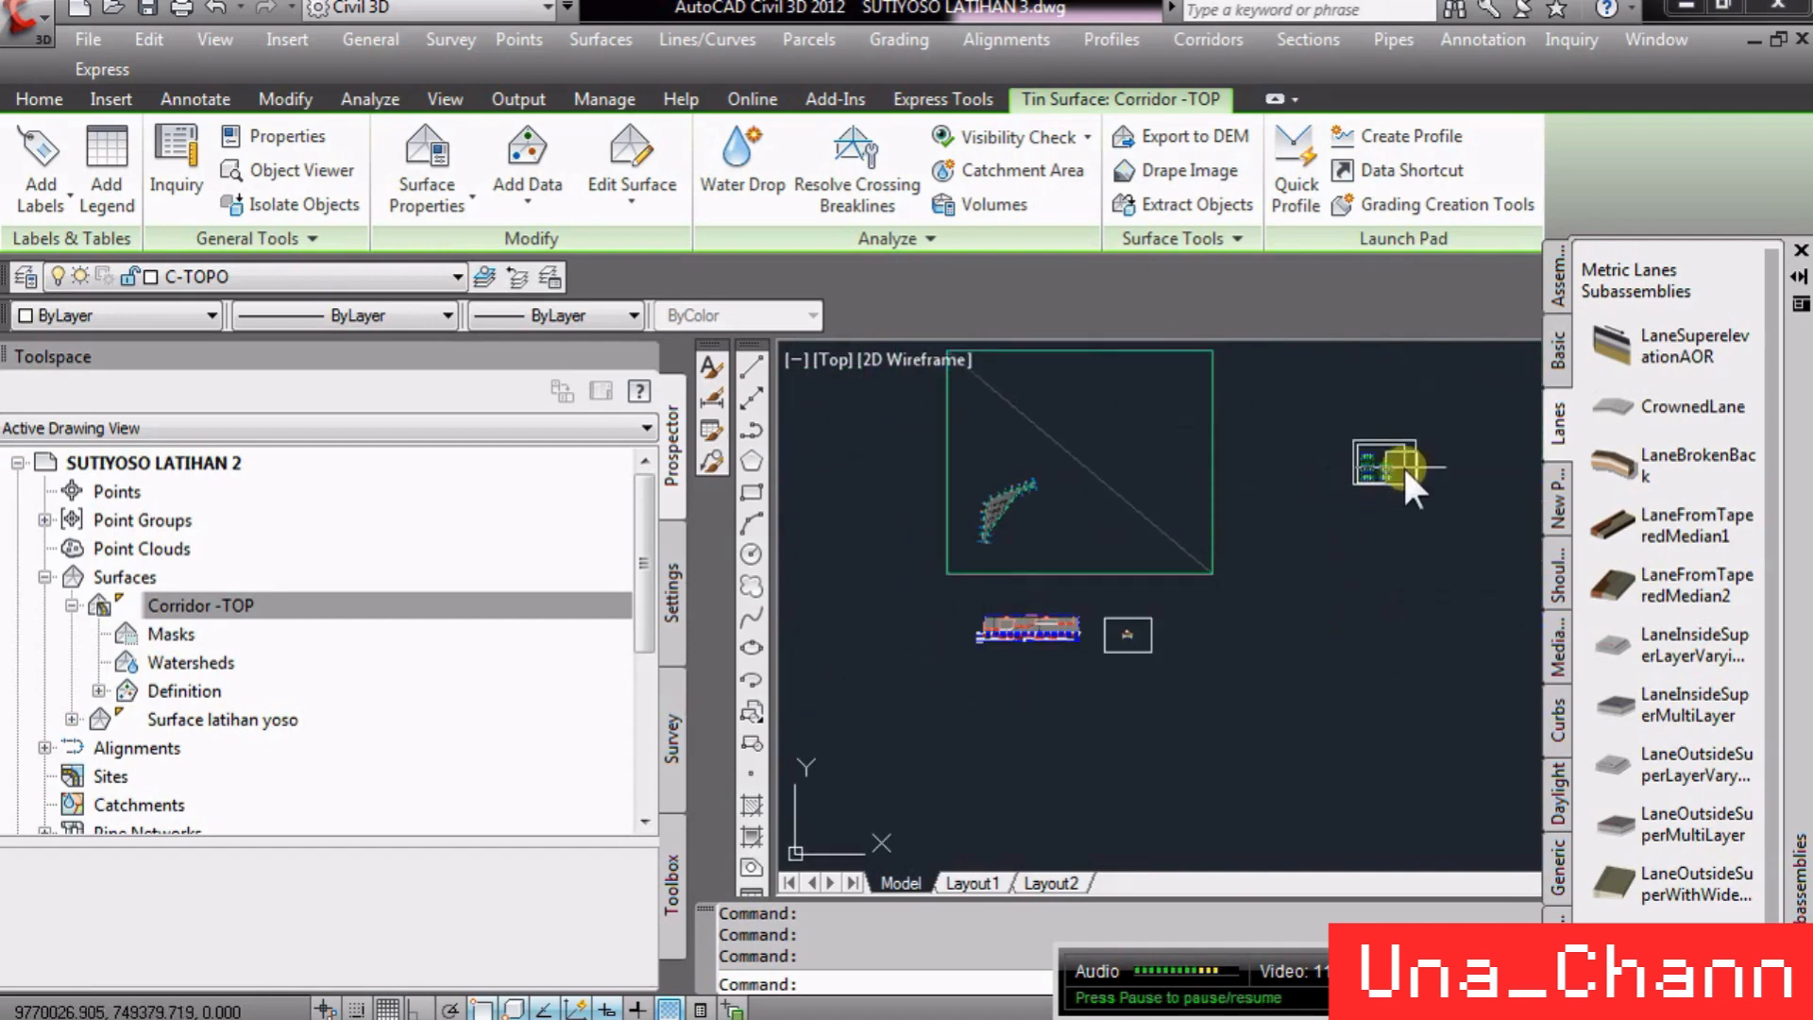
{"action": "scroll", "coordinate": [982, 480], "scroll_direction": "up", "scroll_amount": 8}
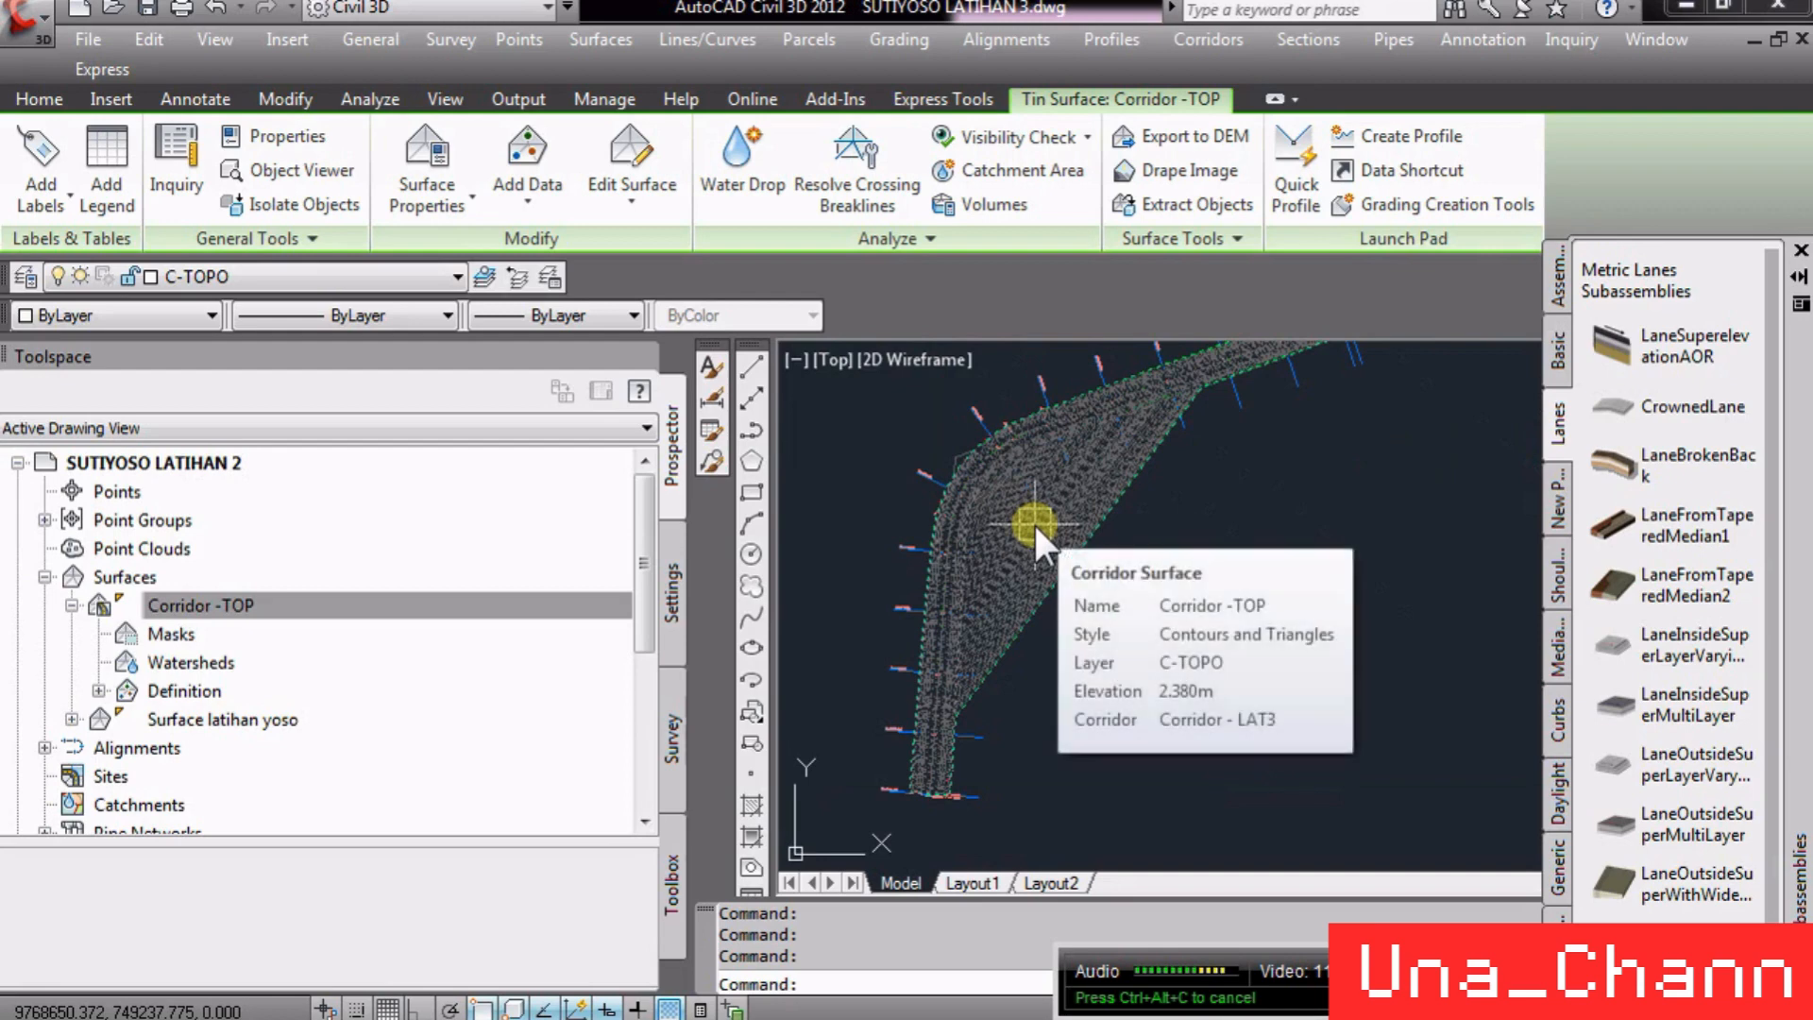
{"action": "scroll", "coordinate": [1035, 525], "scroll_direction": "up", "scroll_amount": 5}
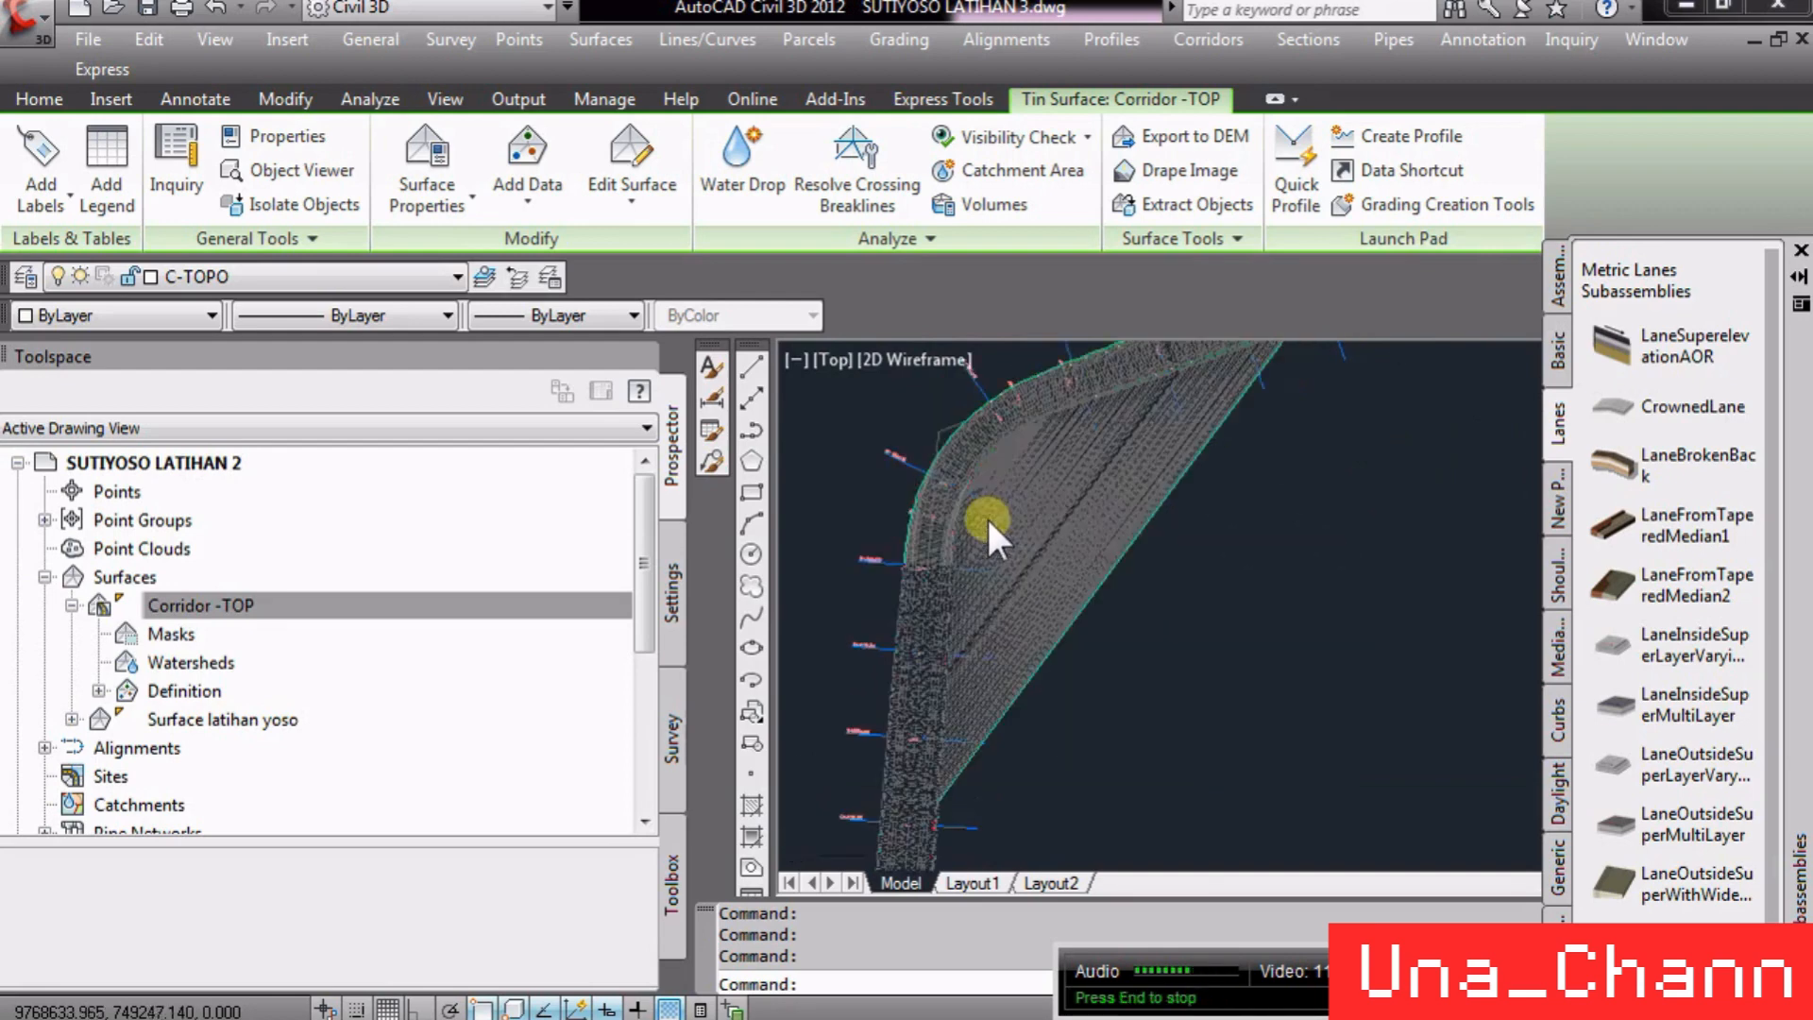
- Send the Corridor -TOP surface to the back of the display order
{"action": "right_click", "coordinate": [982, 549]}
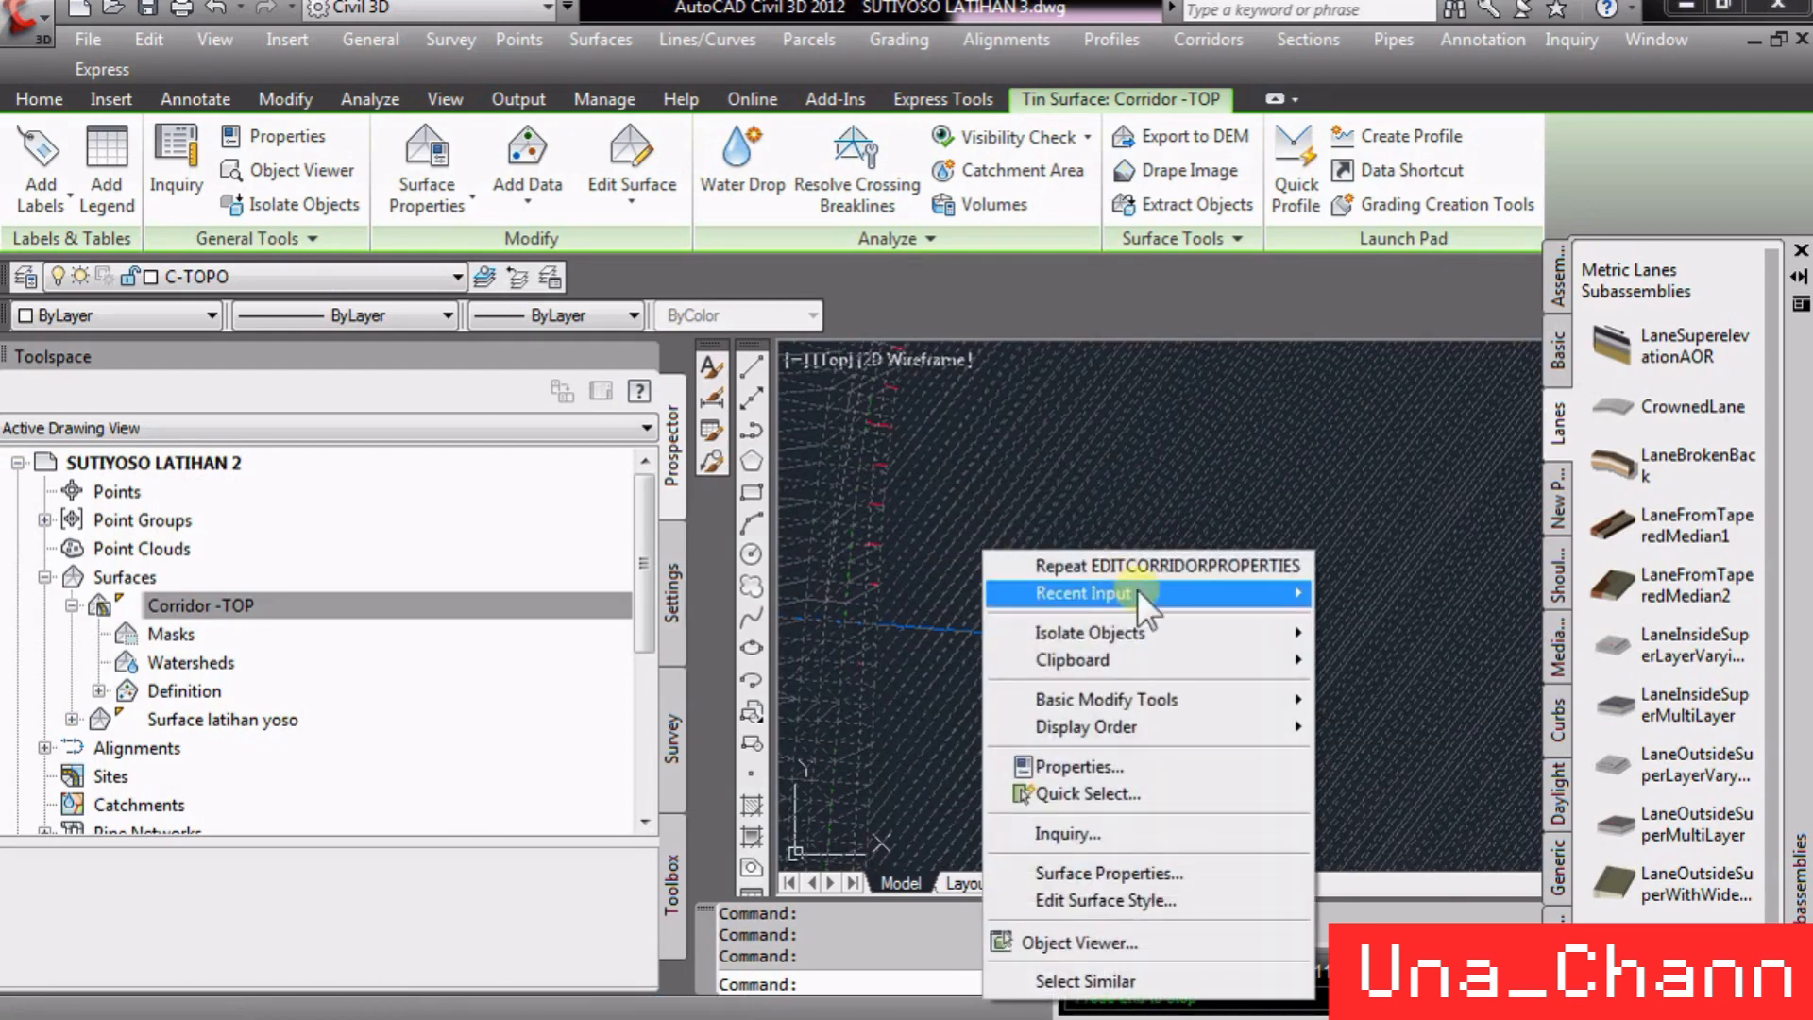
{"action": "mouse_move", "coordinate": [1131, 651]}
{"action": "mouse_move", "coordinate": [1131, 727]}
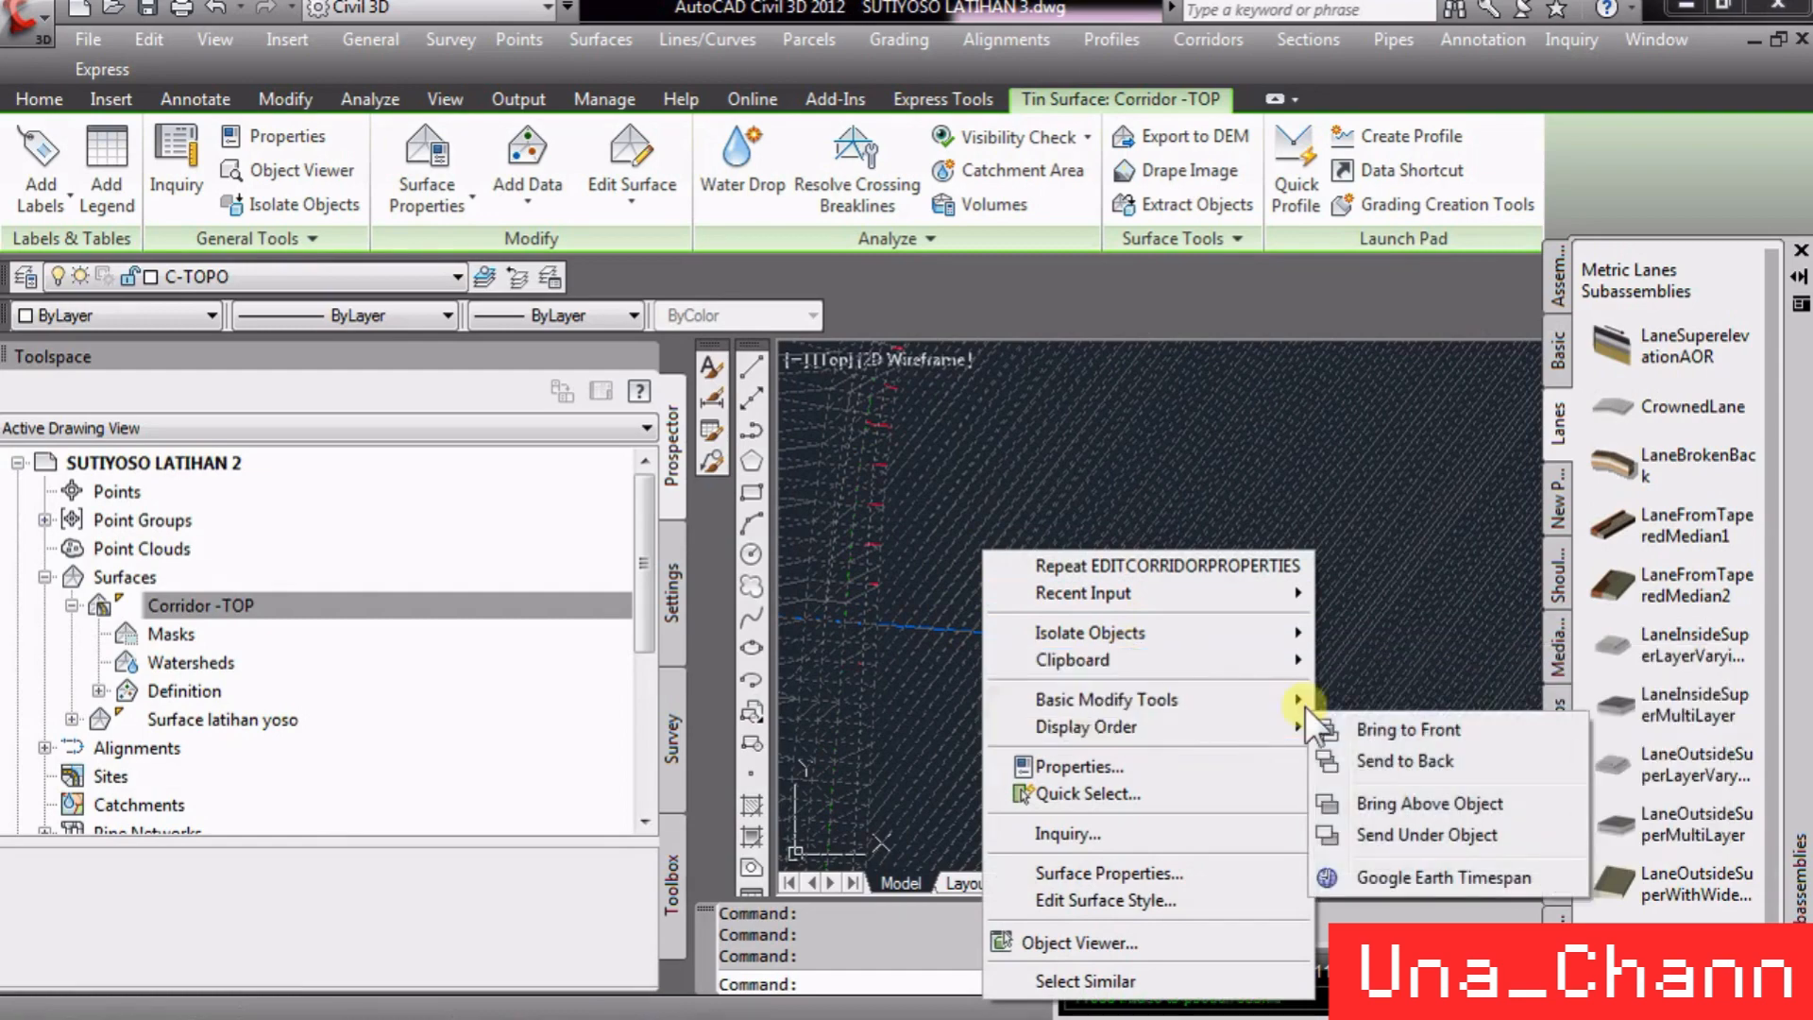
{"action": "left_click", "coordinate": [1369, 754]}
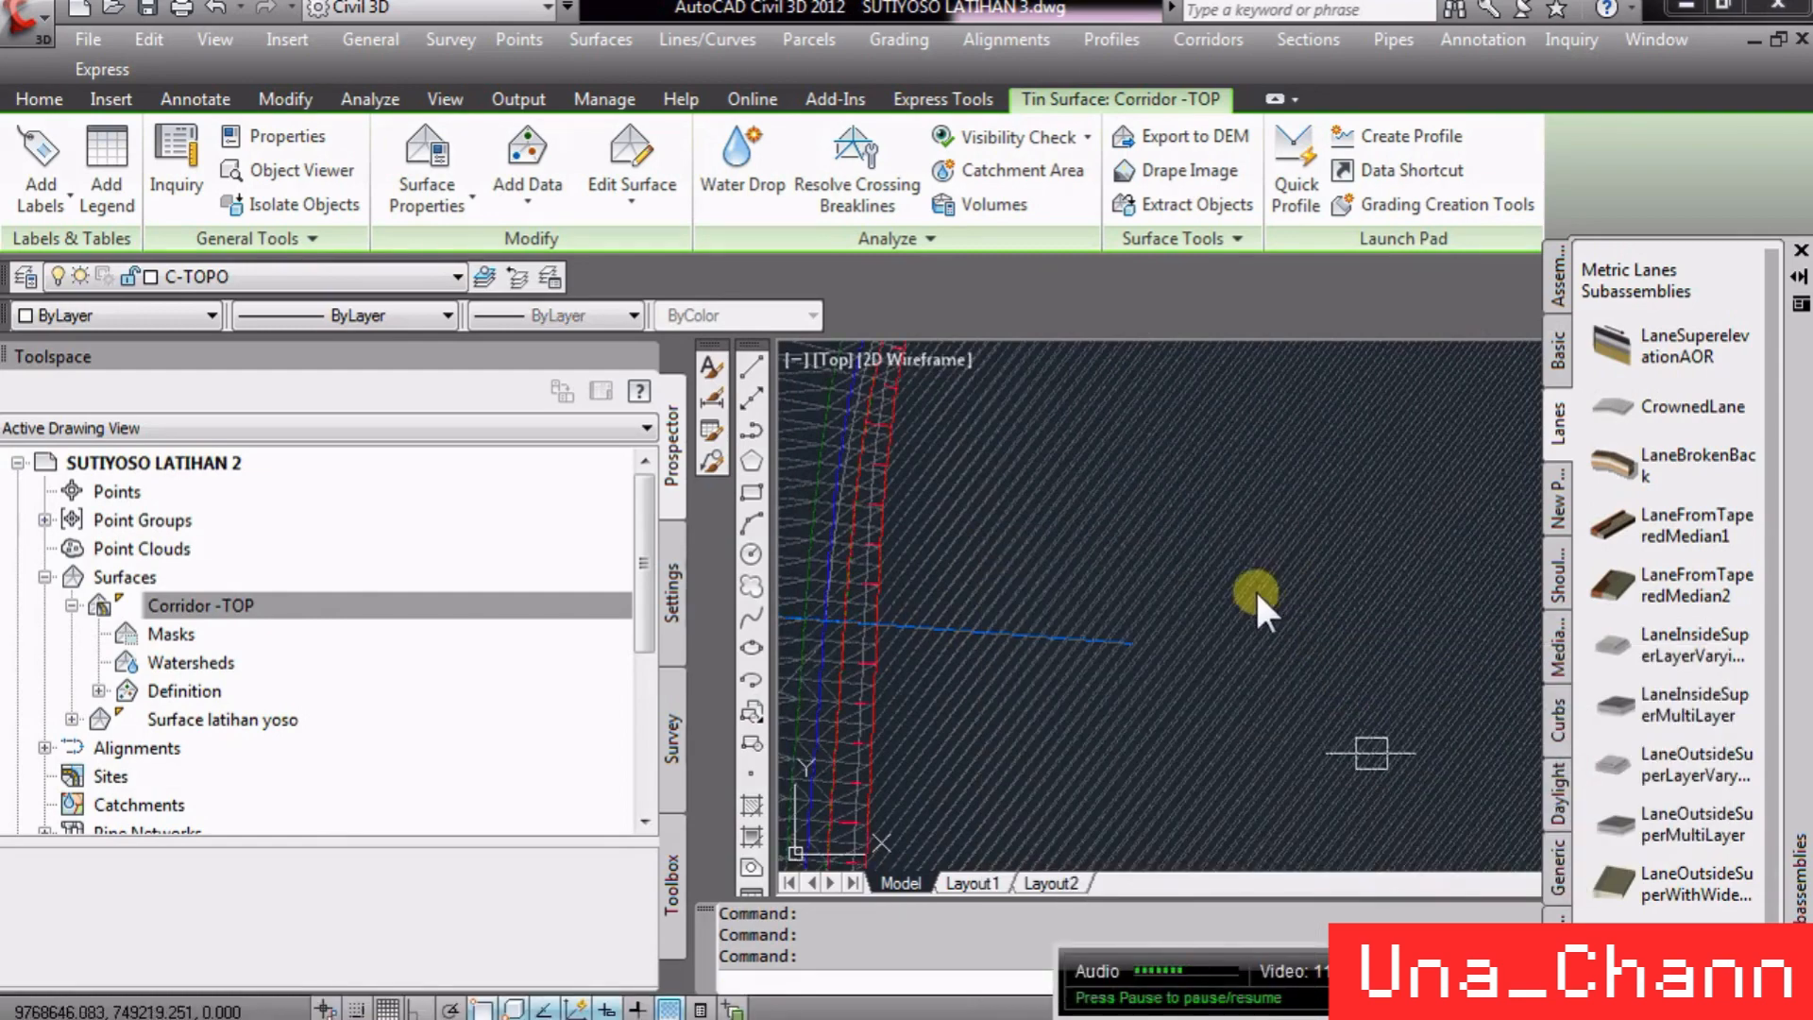
- Select the corridor and zoom along it to compare its feature lines with the surface triangles
{"action": "scroll", "coordinate": [987, 643], "scroll_direction": "up", "scroll_amount": 5}
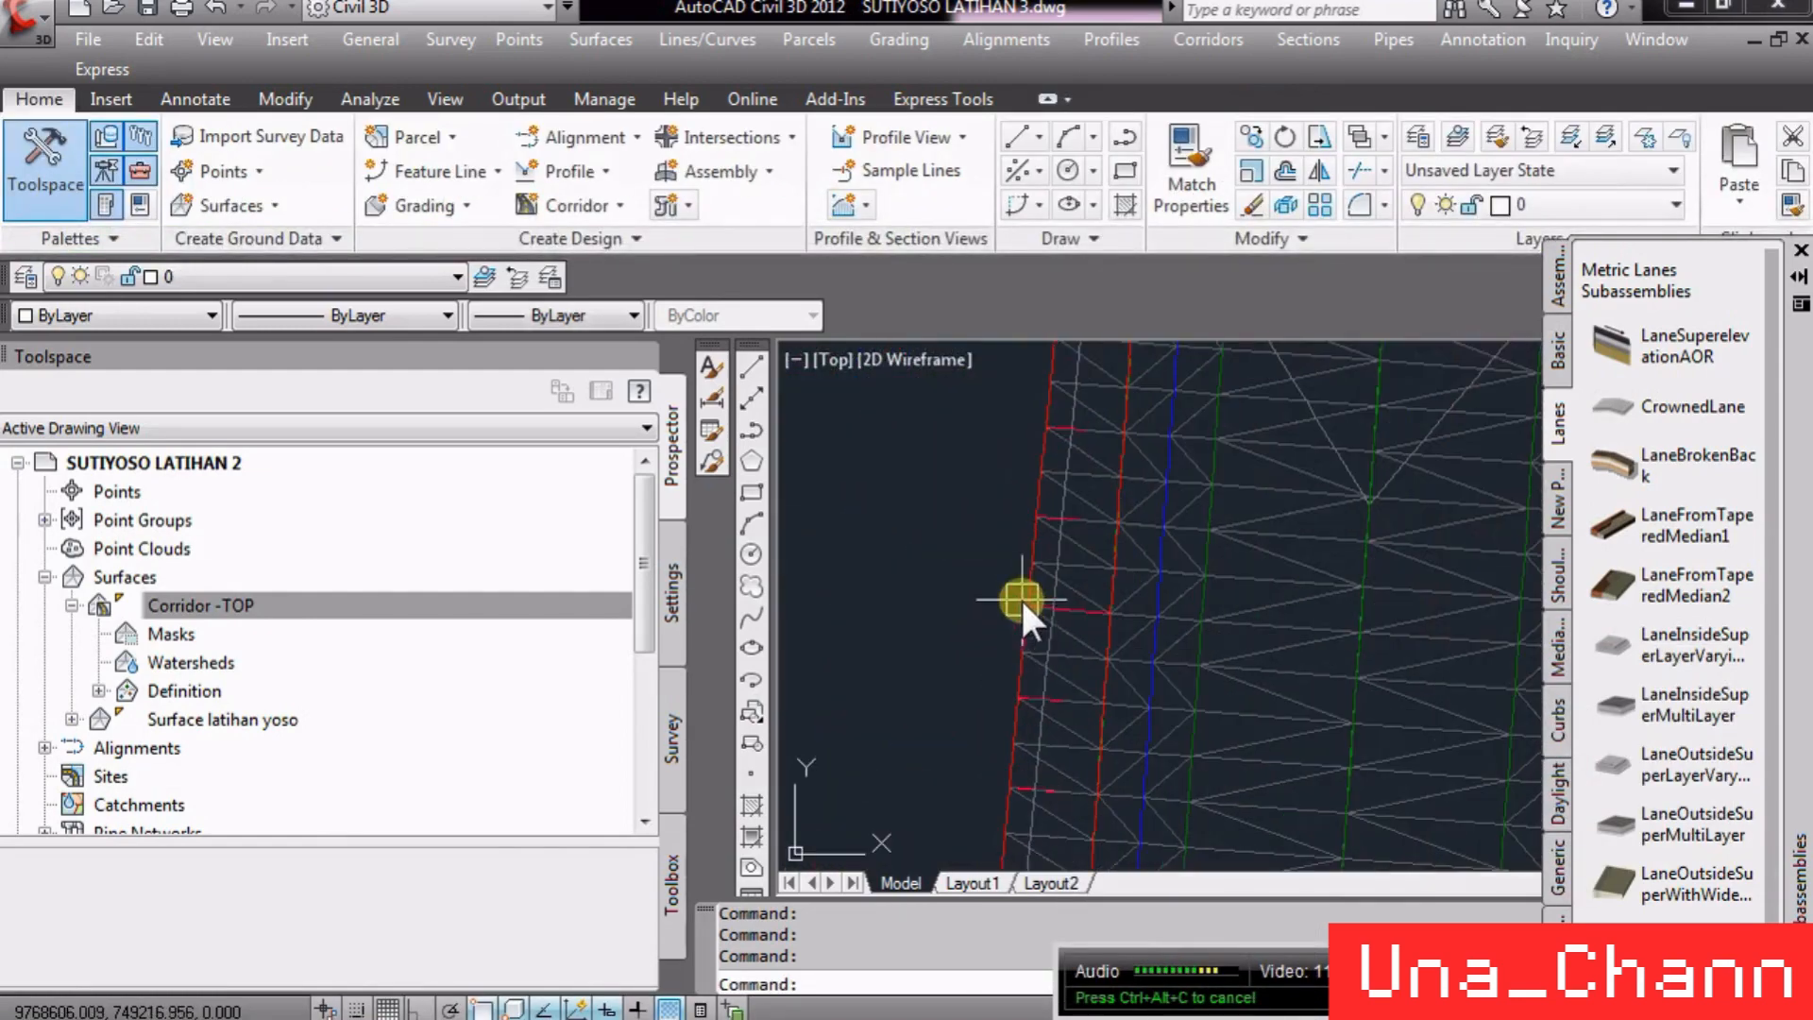
{"action": "left_click", "coordinate": [1019, 597]}
{"action": "scroll", "coordinate": [936, 614], "scroll_direction": "down", "scroll_amount": 5}
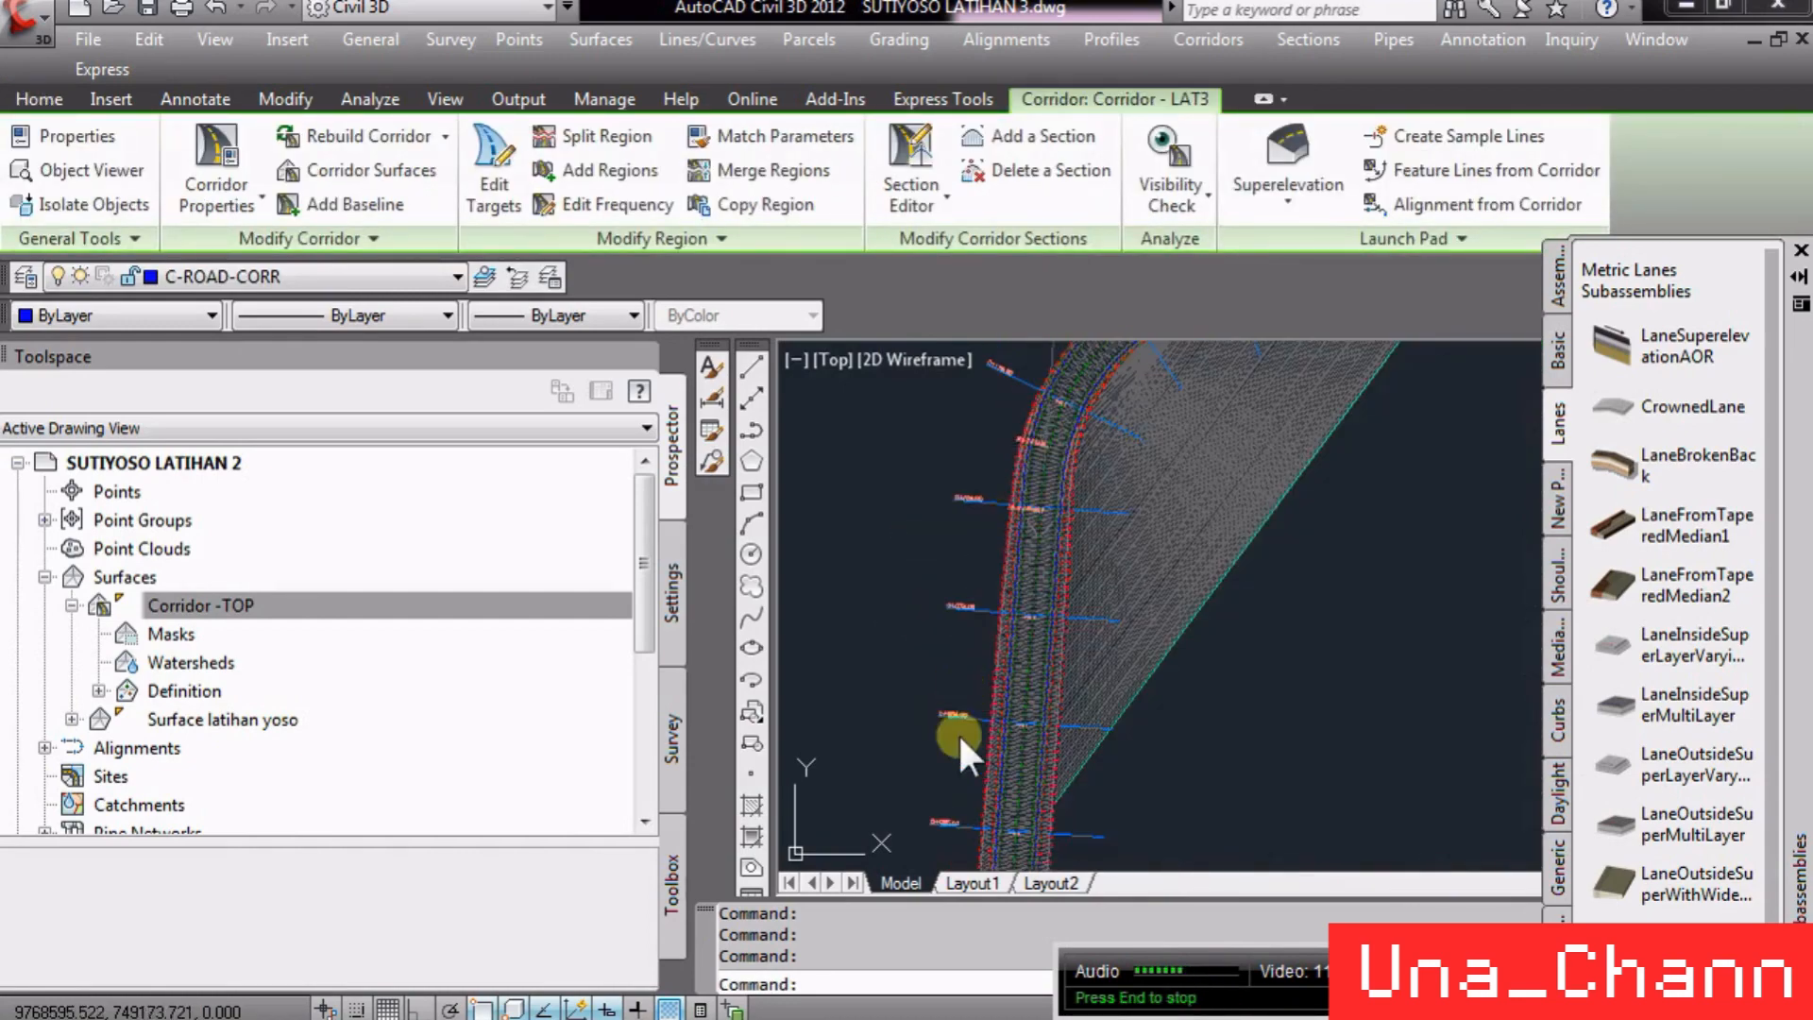
{"action": "scroll", "coordinate": [991, 717], "scroll_direction": "up", "scroll_amount": 4}
{"action": "scroll", "coordinate": [1029, 627], "scroll_direction": "up", "scroll_amount": 5}
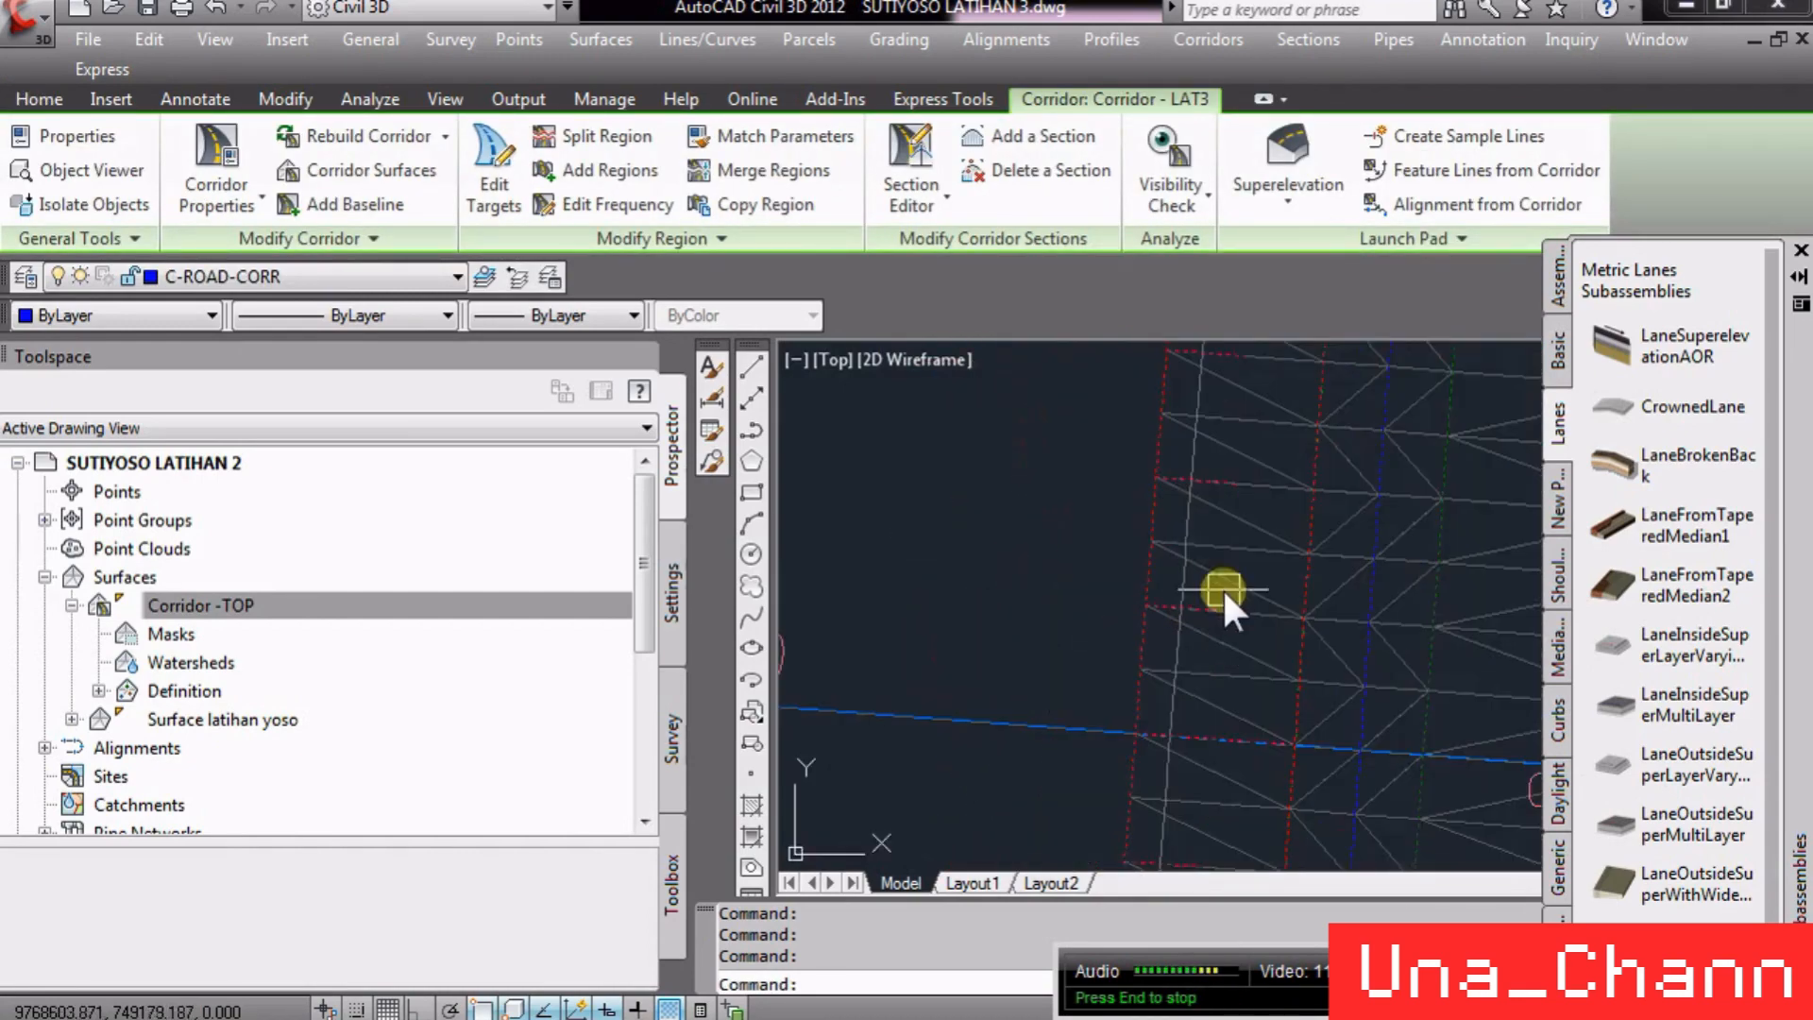
{"action": "scroll", "coordinate": [781, 595], "scroll_direction": "down", "scroll_amount": 7}
{"action": "scroll", "coordinate": [949, 590], "scroll_direction": "down", "scroll_amount": 2}
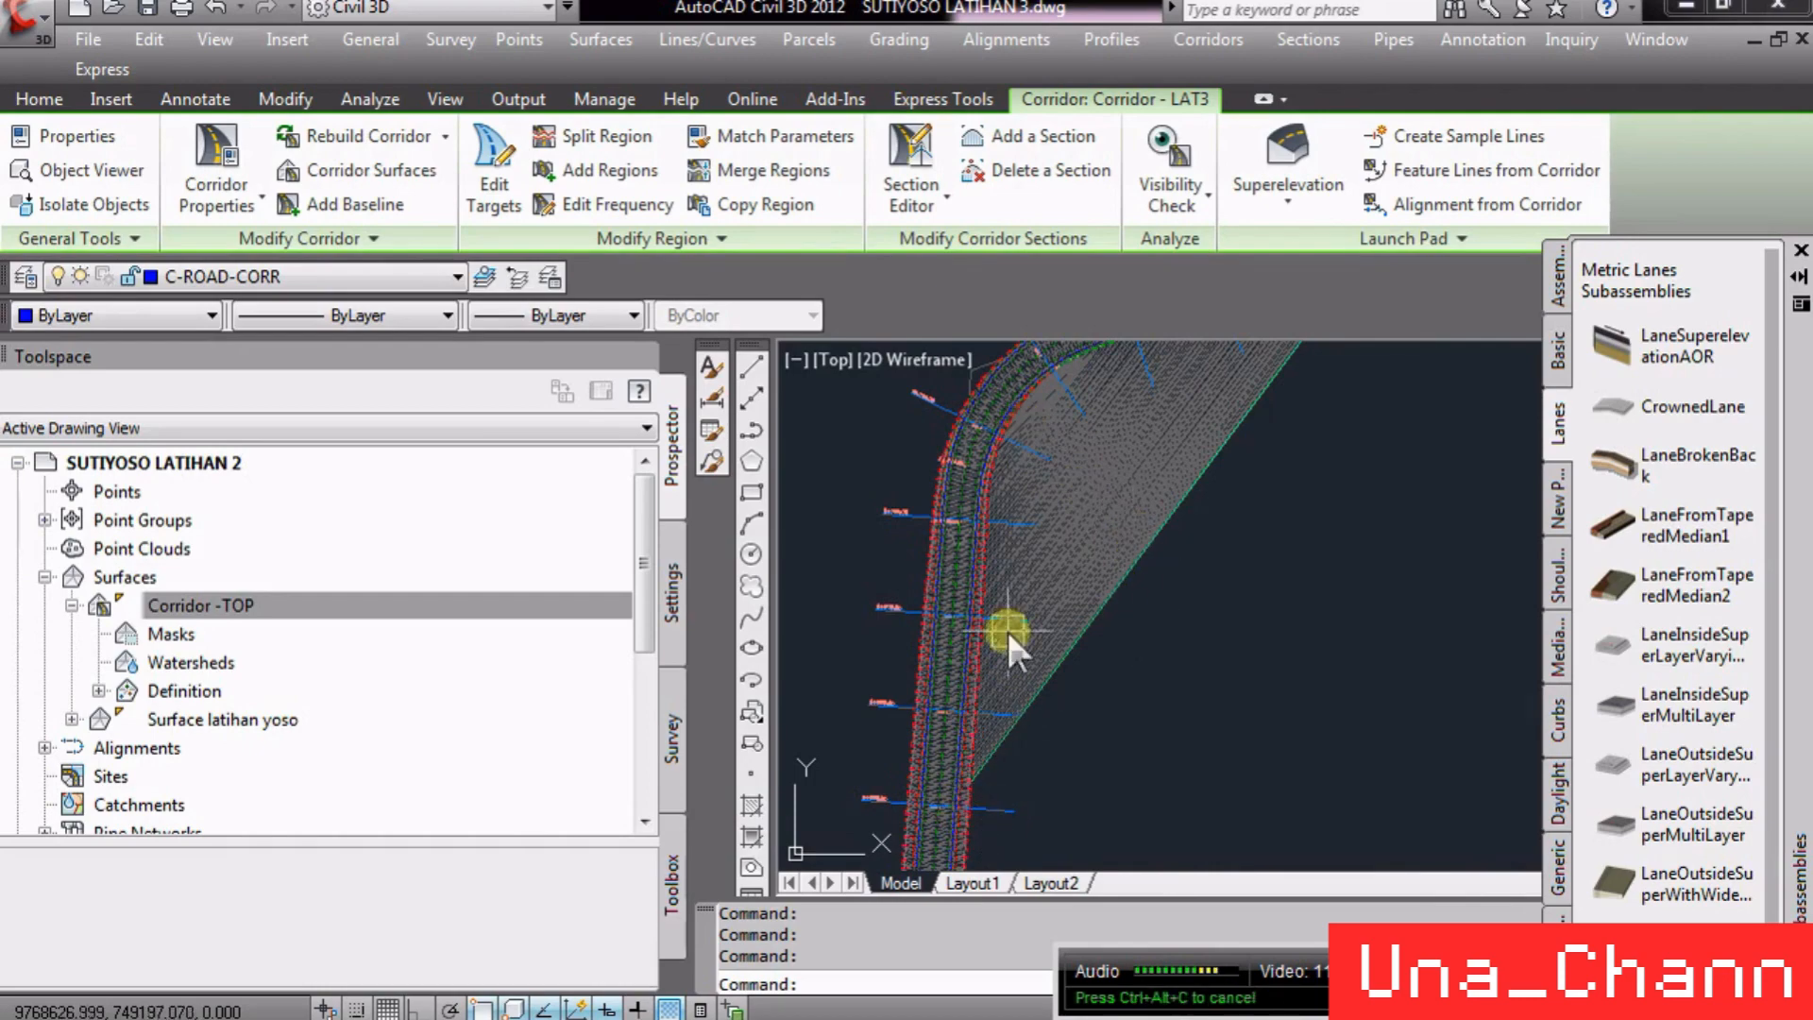
{"action": "scroll", "coordinate": [1193, 568], "scroll_direction": "up", "scroll_amount": 3}
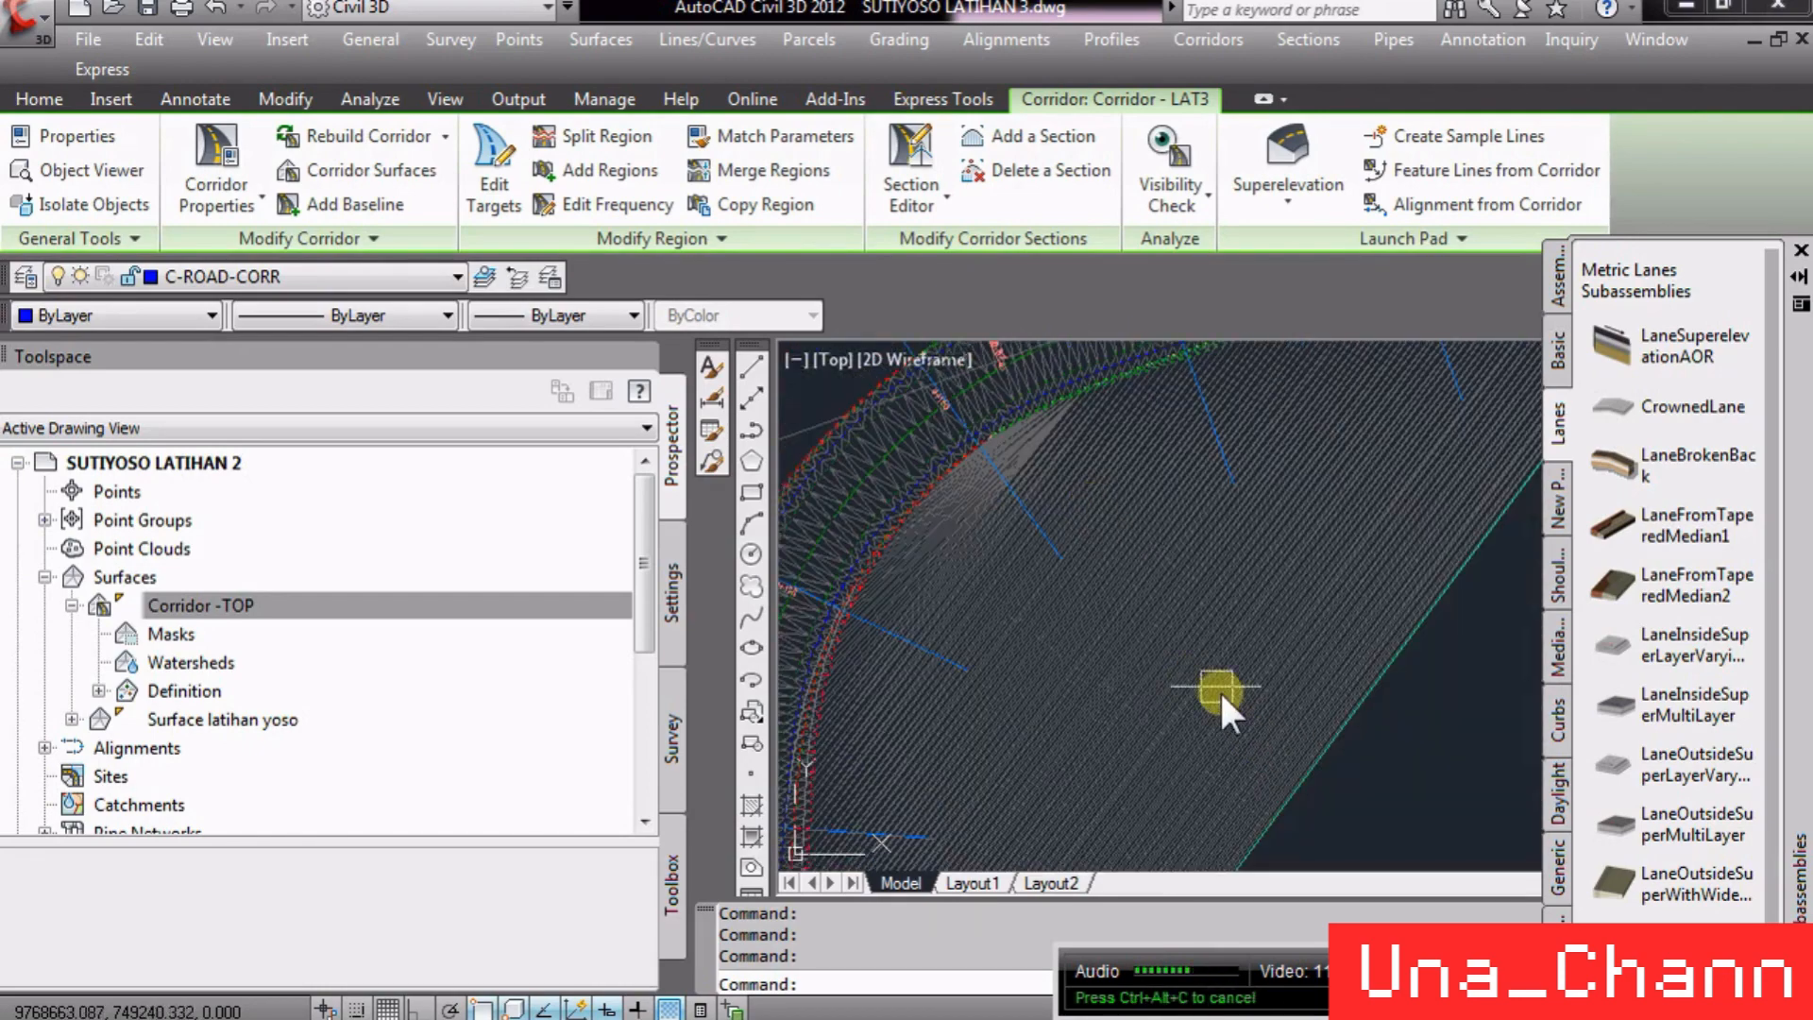
- Try to delete surface lines inside the curve of the Corridor -TOP surface with a crossing selection
{"action": "key", "text": "Escape"}
{"action": "left_click", "coordinate": [1180, 603]}
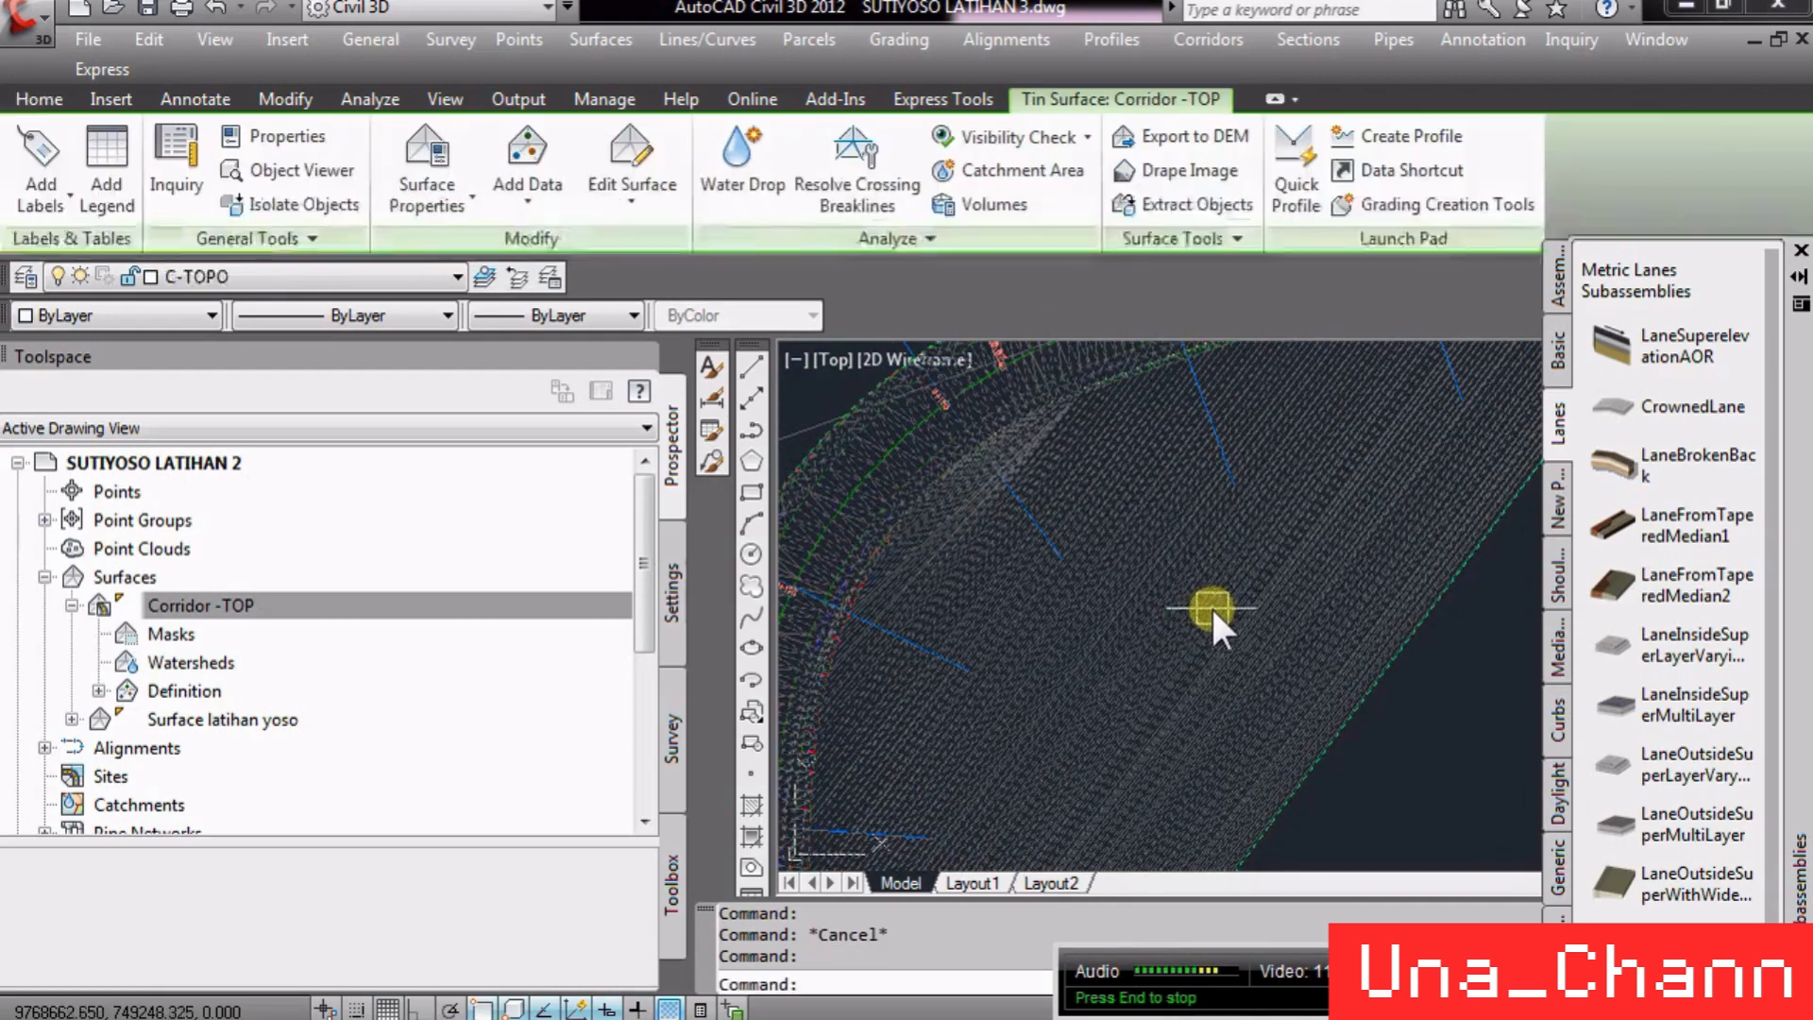
{"action": "left_click", "coordinate": [646, 172]}
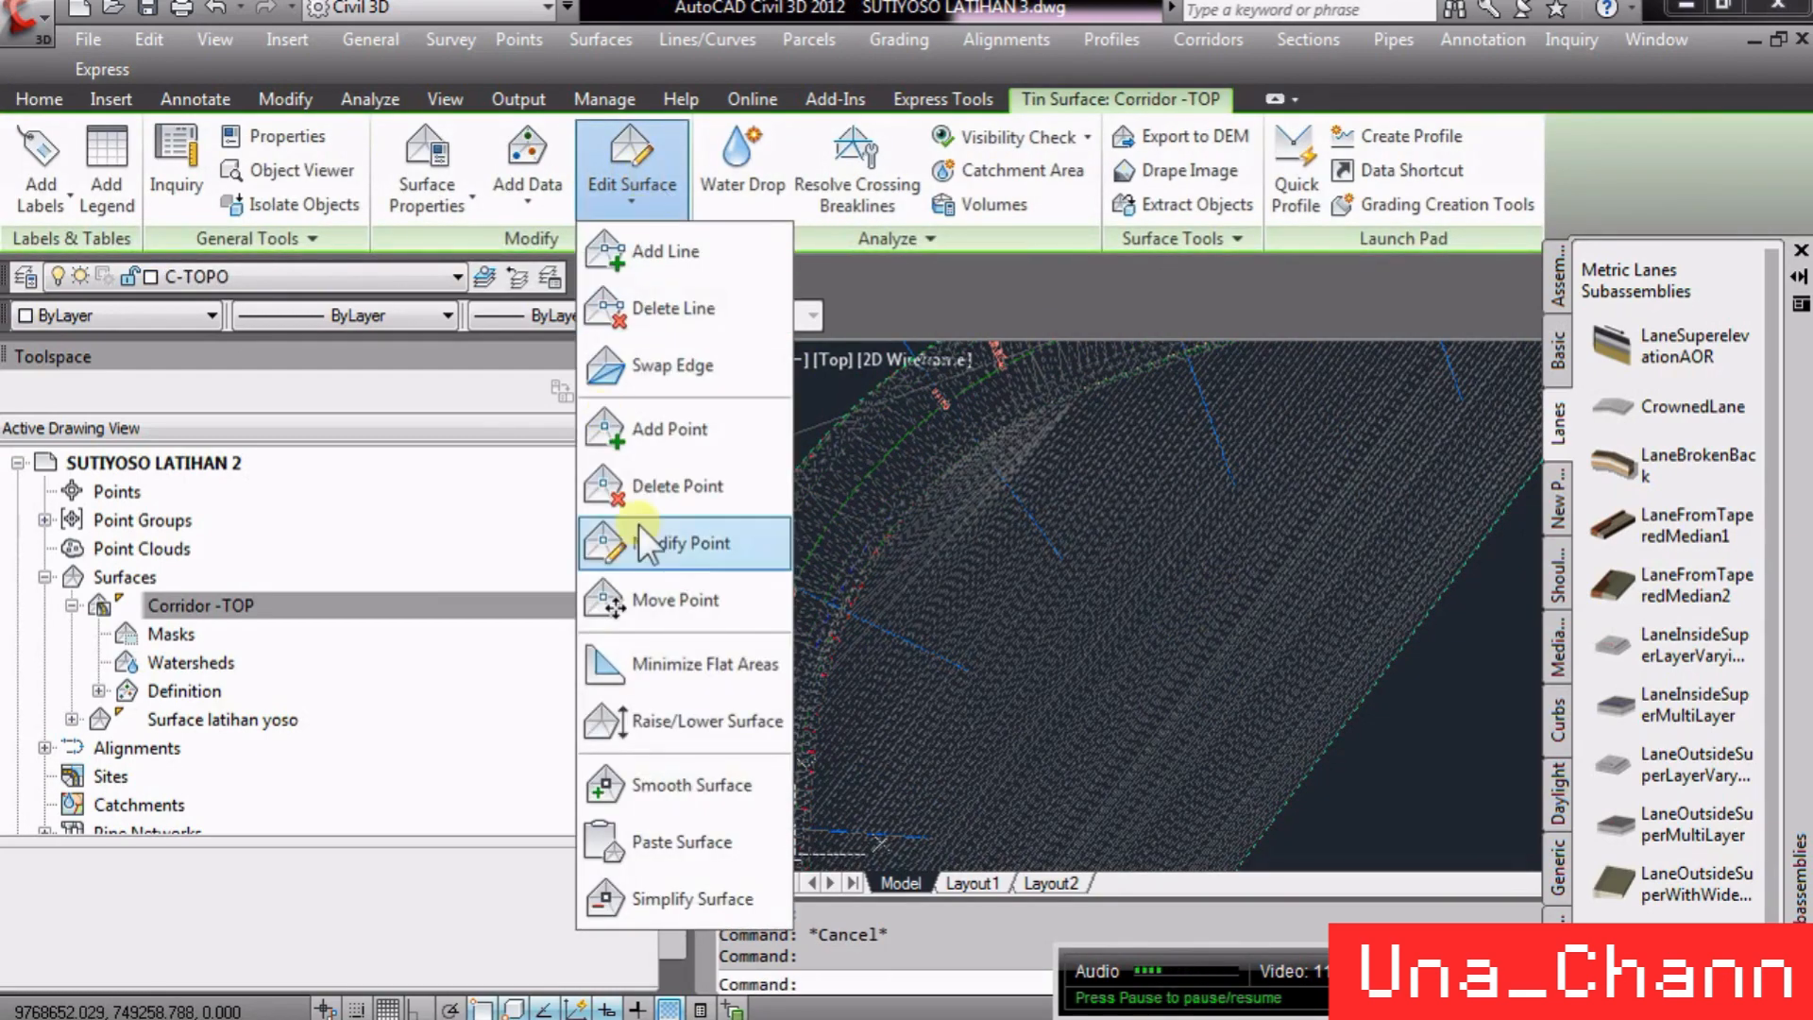
{"action": "left_click", "coordinate": [694, 311]}
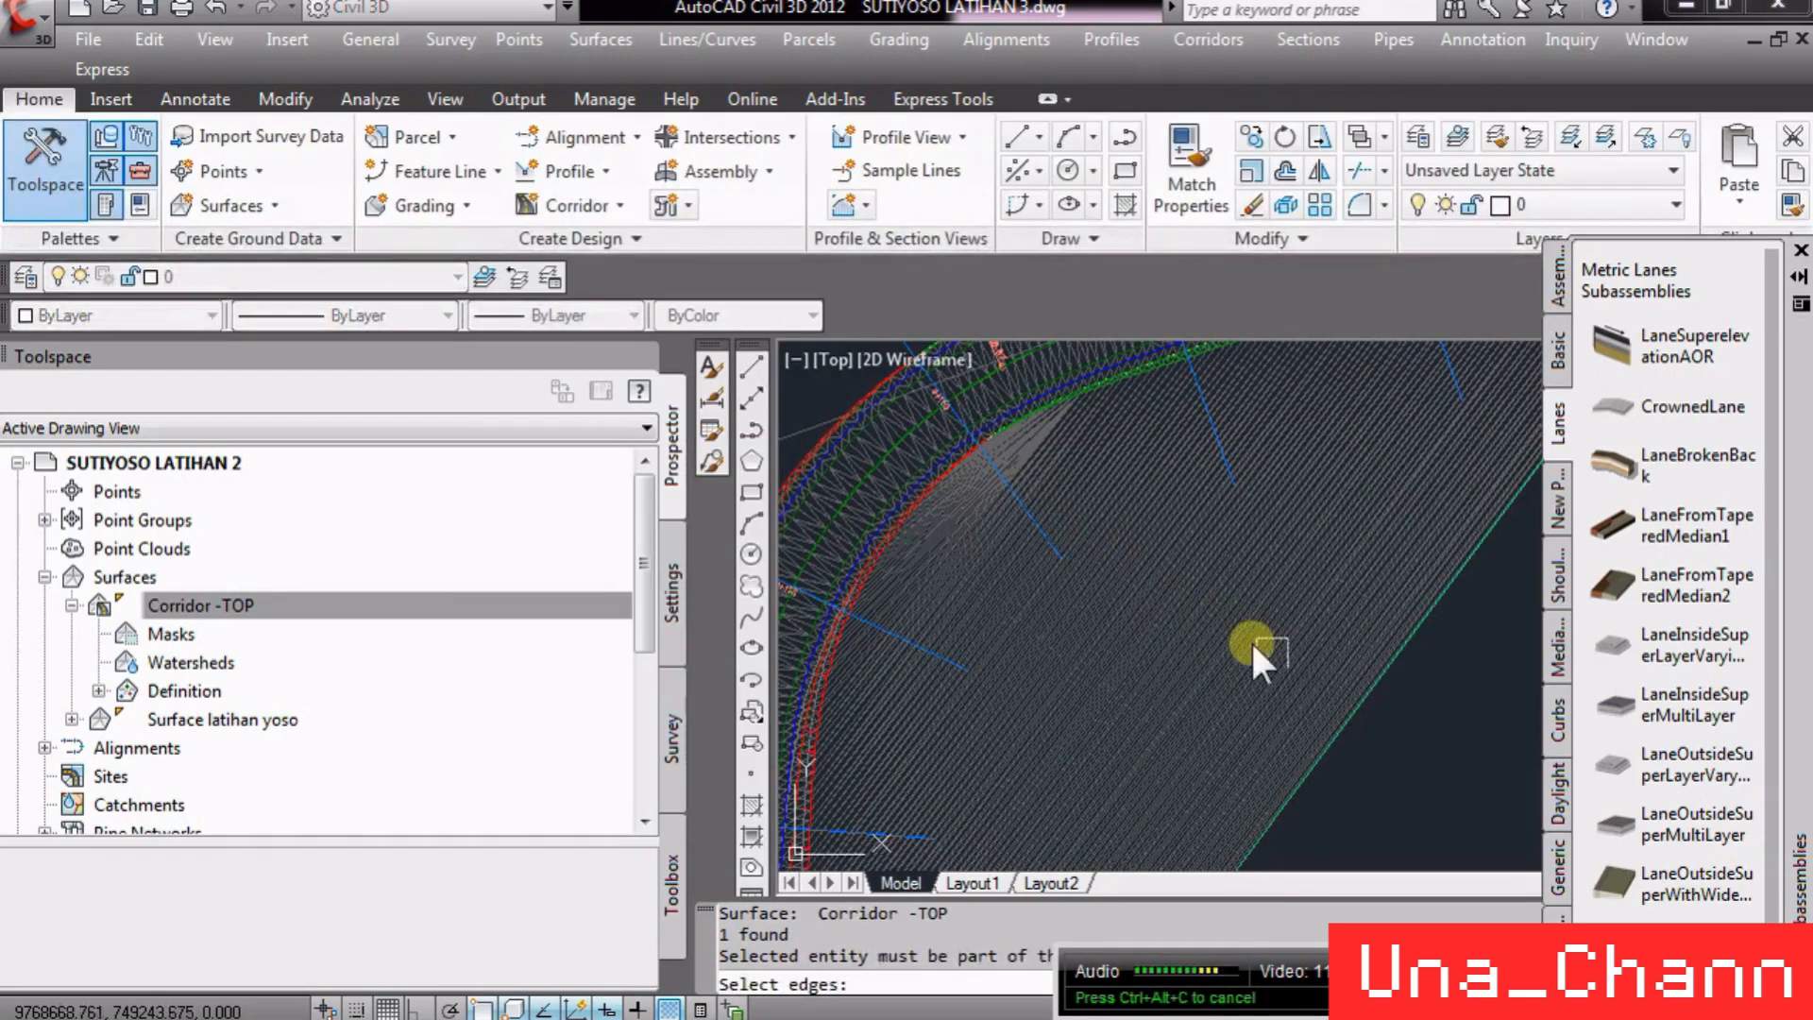
{"action": "key", "text": "Return"}
{"action": "left_click", "coordinate": [1352, 744]}
{"action": "left_click", "coordinate": [1243, 683]}
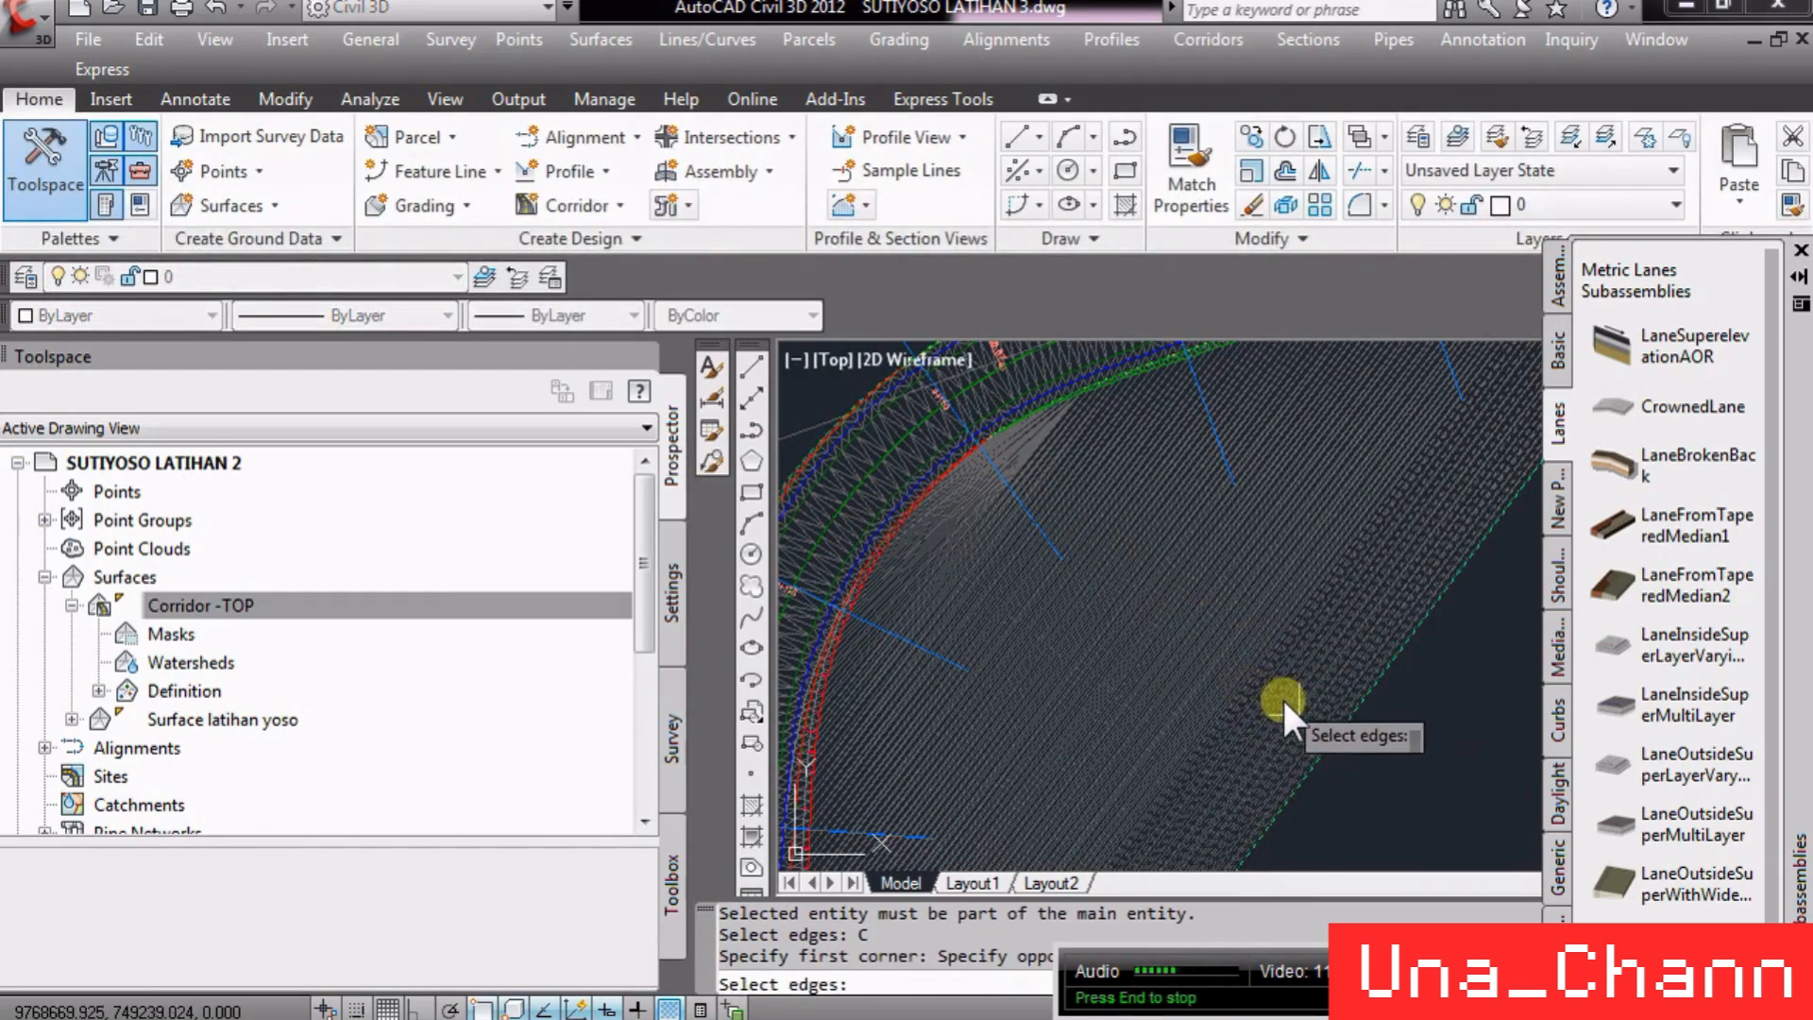
{"action": "scroll", "coordinate": [1103, 610], "scroll_direction": "down", "scroll_amount": 5}
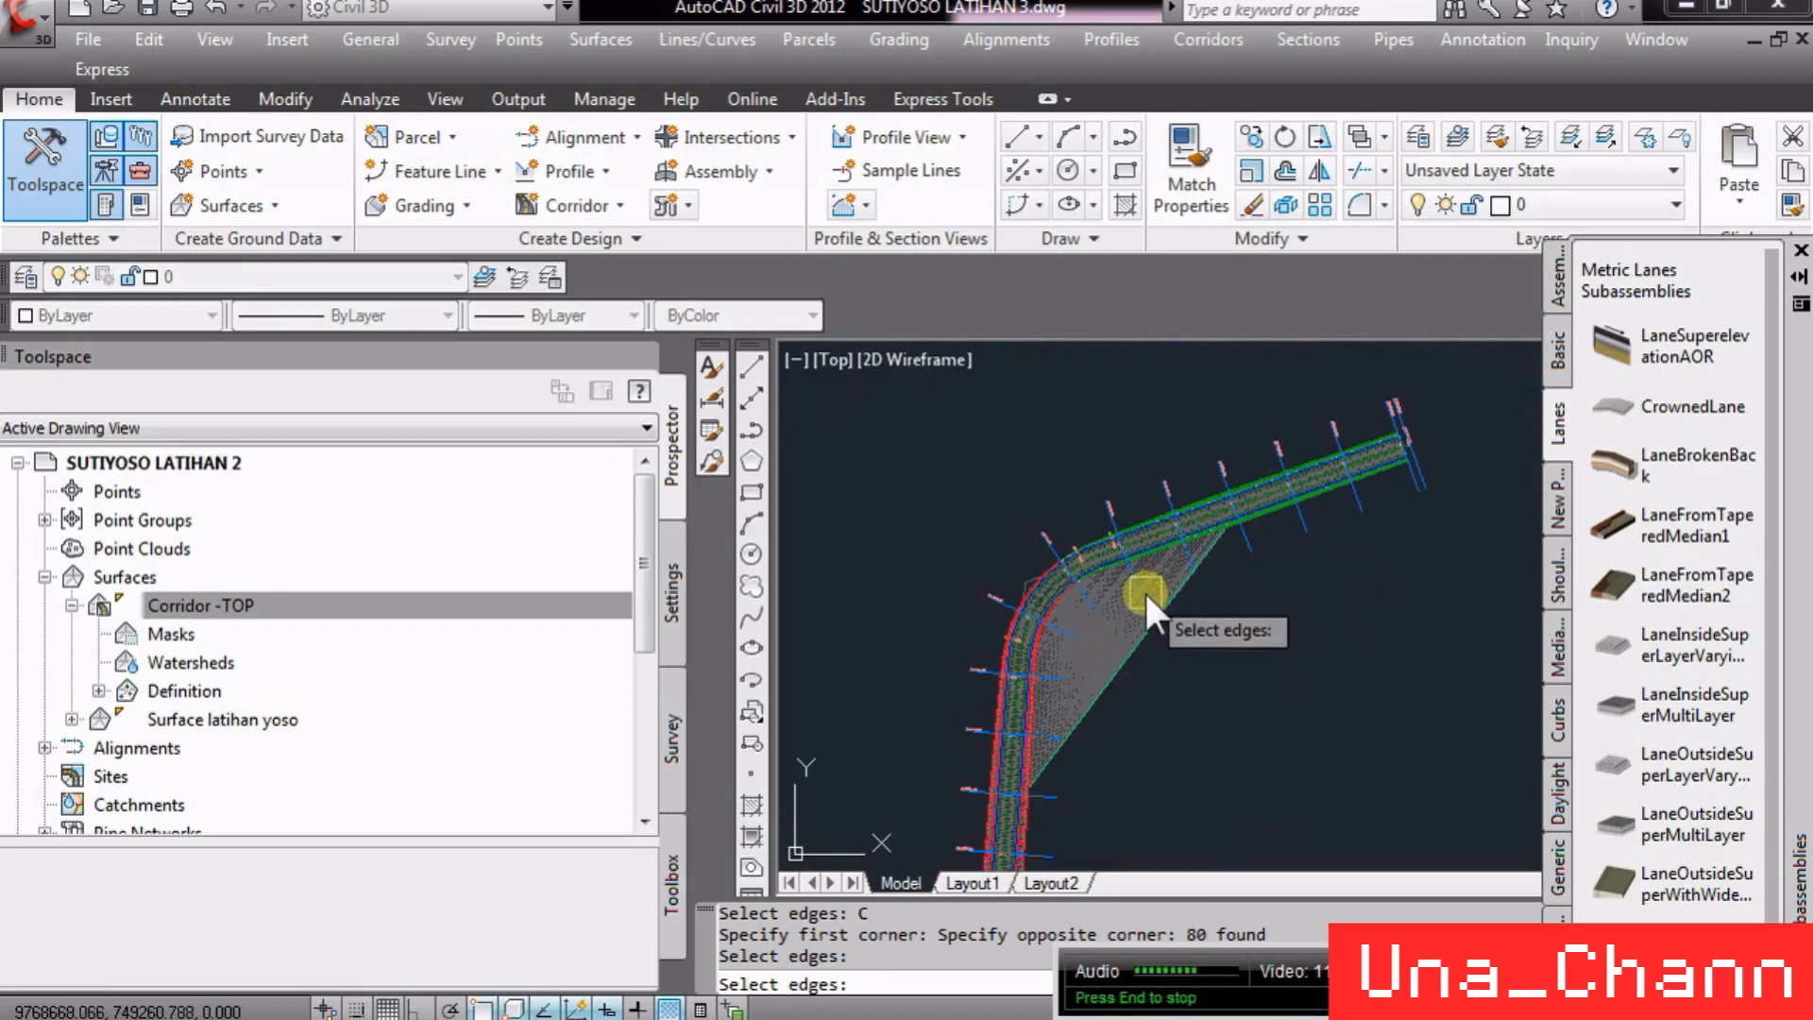
{"action": "key", "text": "Escape"}
- Add an automatic Daylight outside boundary to the Corridor -TOP surface in the corridor LAT3 properties
{"action": "left_click", "coordinate": [1117, 585]}
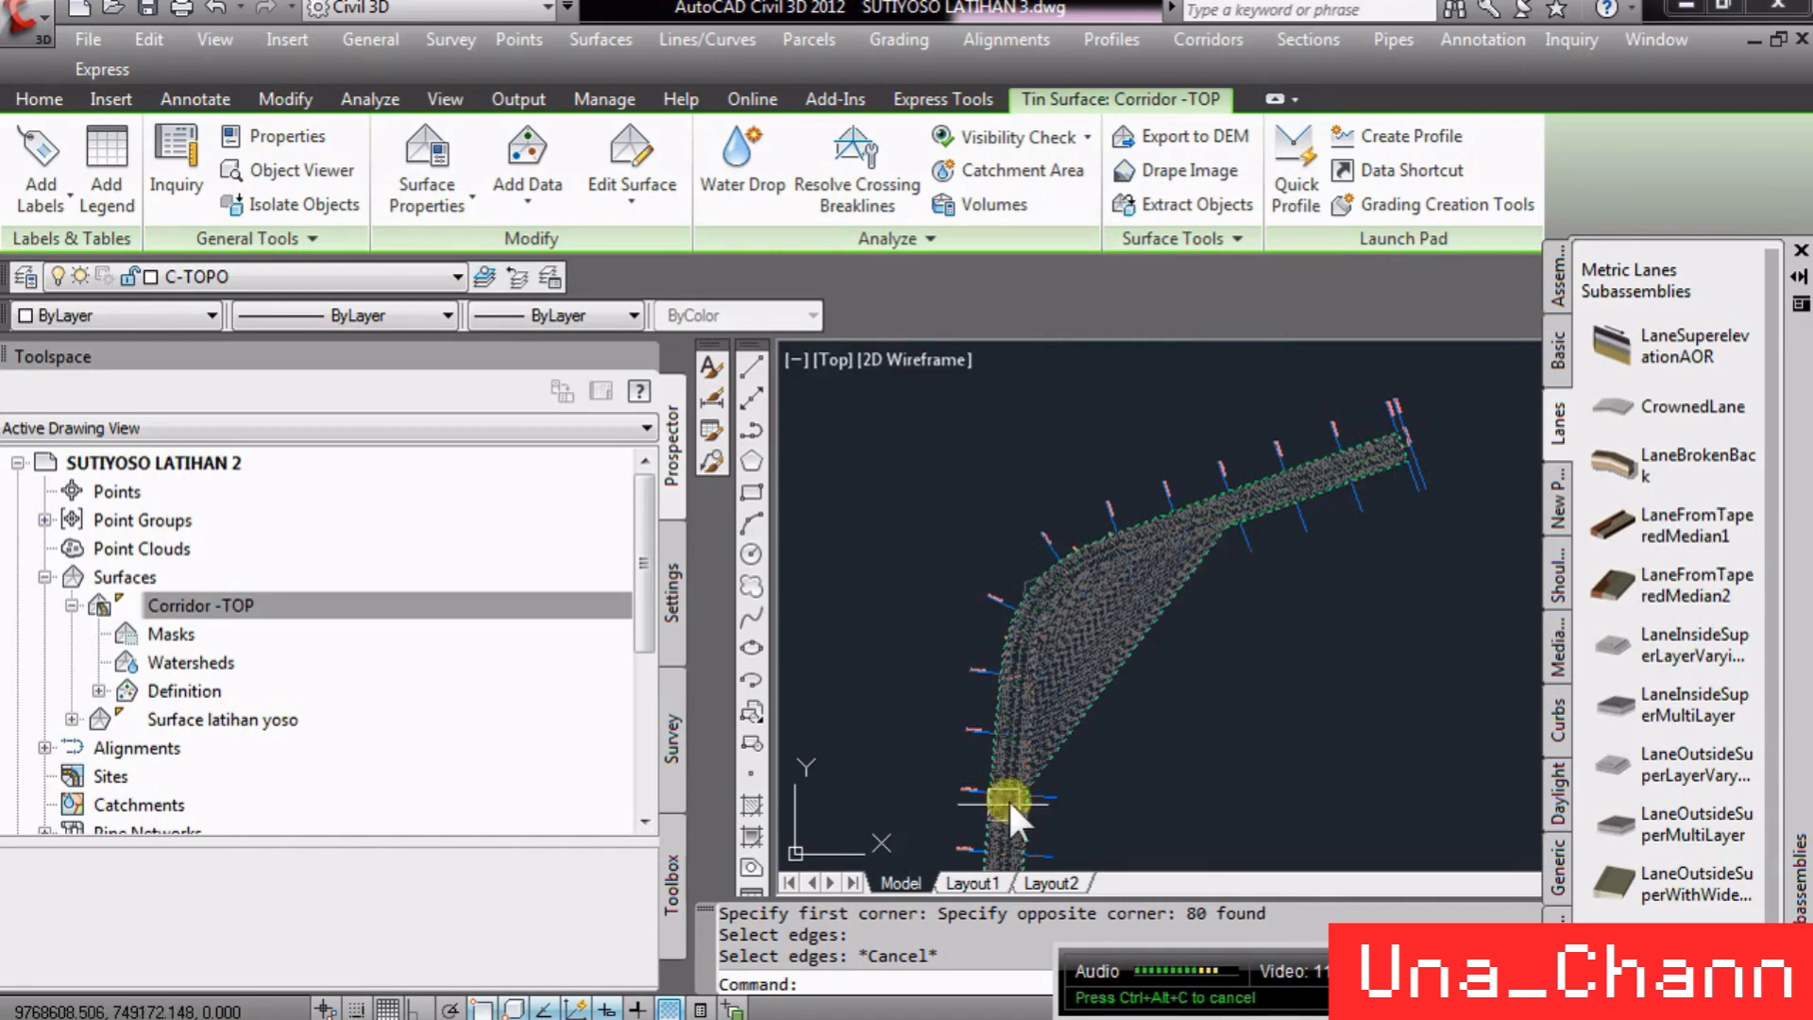
{"action": "scroll", "coordinate": [1007, 797], "scroll_direction": "up", "scroll_amount": 8}
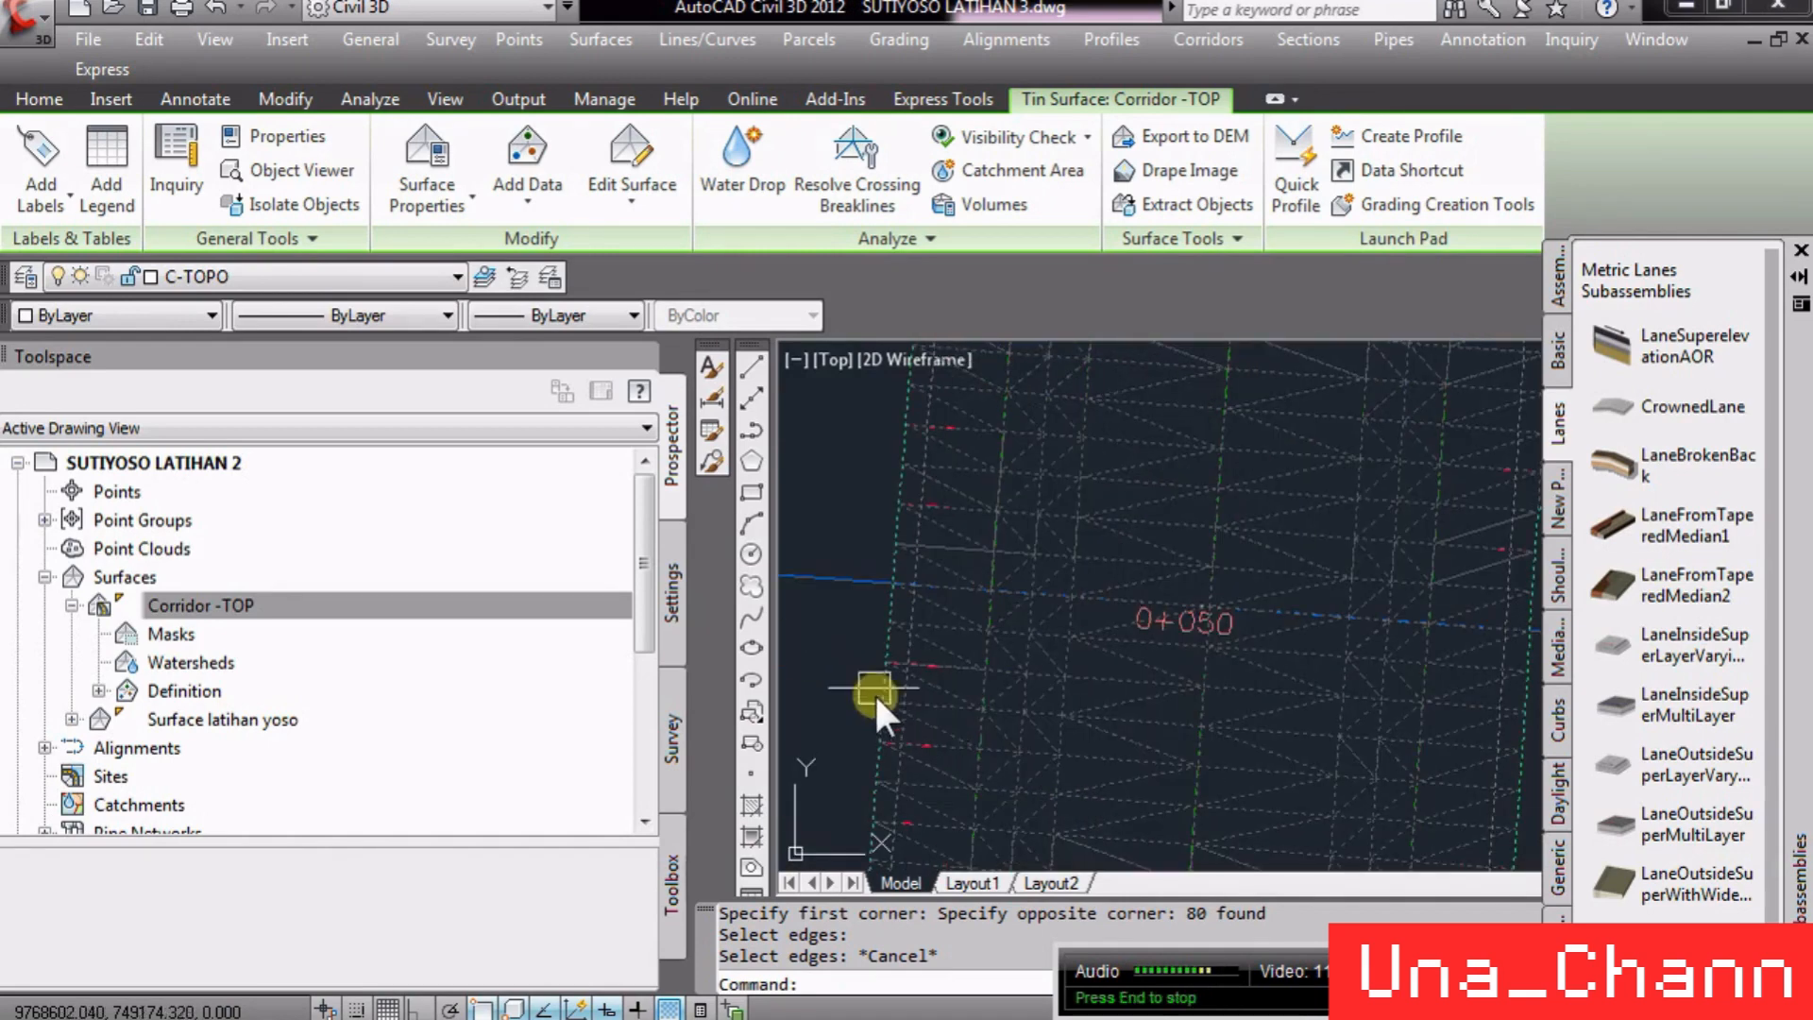
{"action": "scroll", "coordinate": [907, 675], "scroll_direction": "up", "scroll_amount": 3}
{"action": "key", "text": "Escape"}
{"action": "left_click", "coordinate": [934, 642]}
{"action": "right_click", "coordinate": [935, 648]}
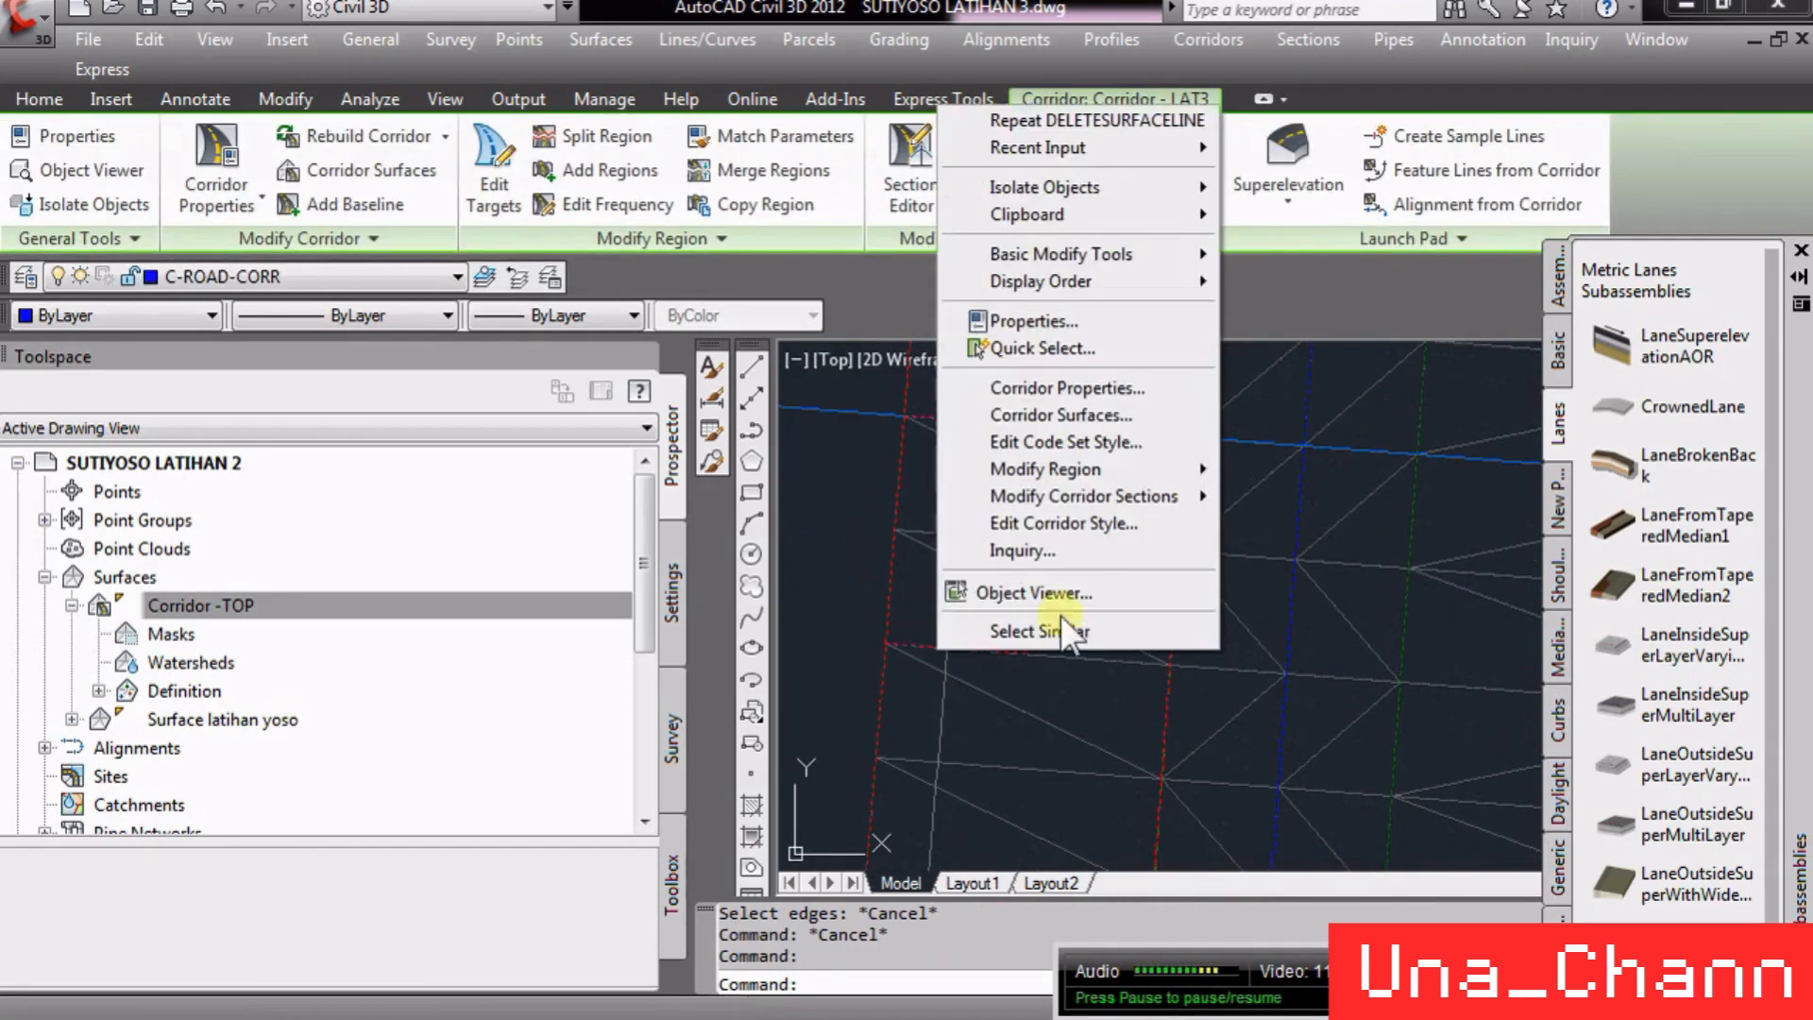
{"action": "left_click", "coordinate": [1135, 391]}
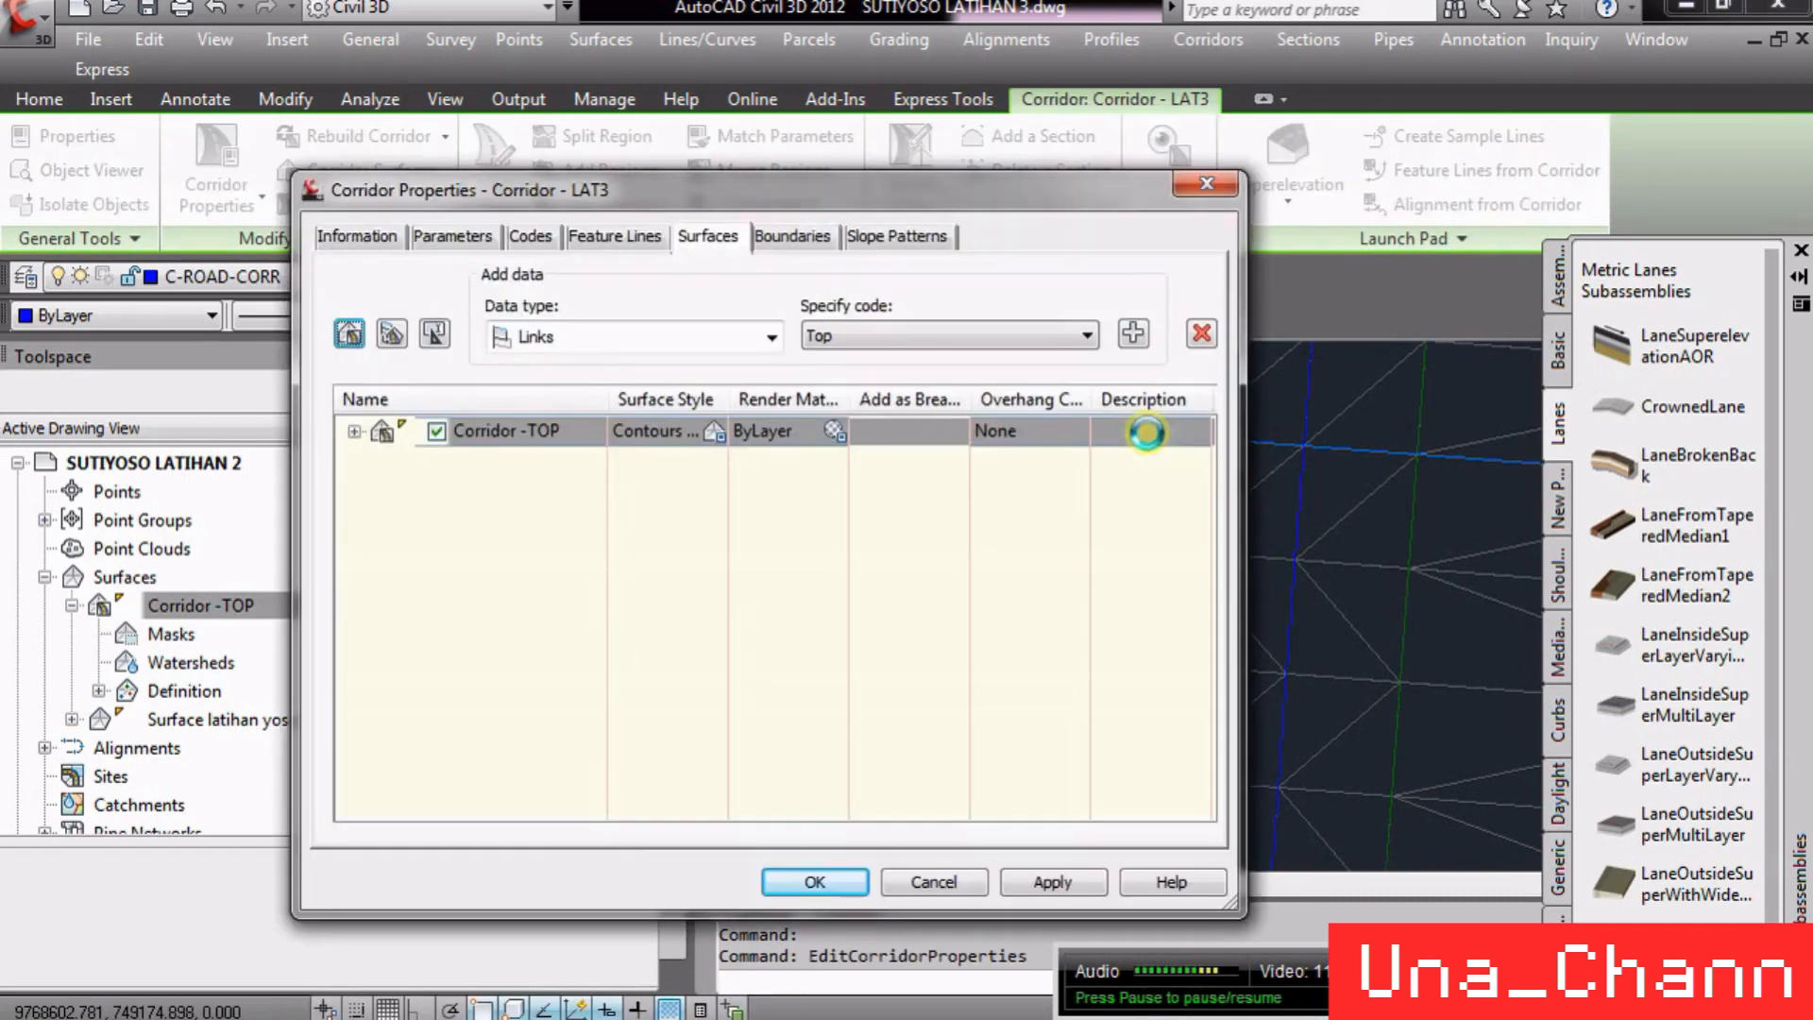
{"action": "left_click", "coordinate": [816, 236]}
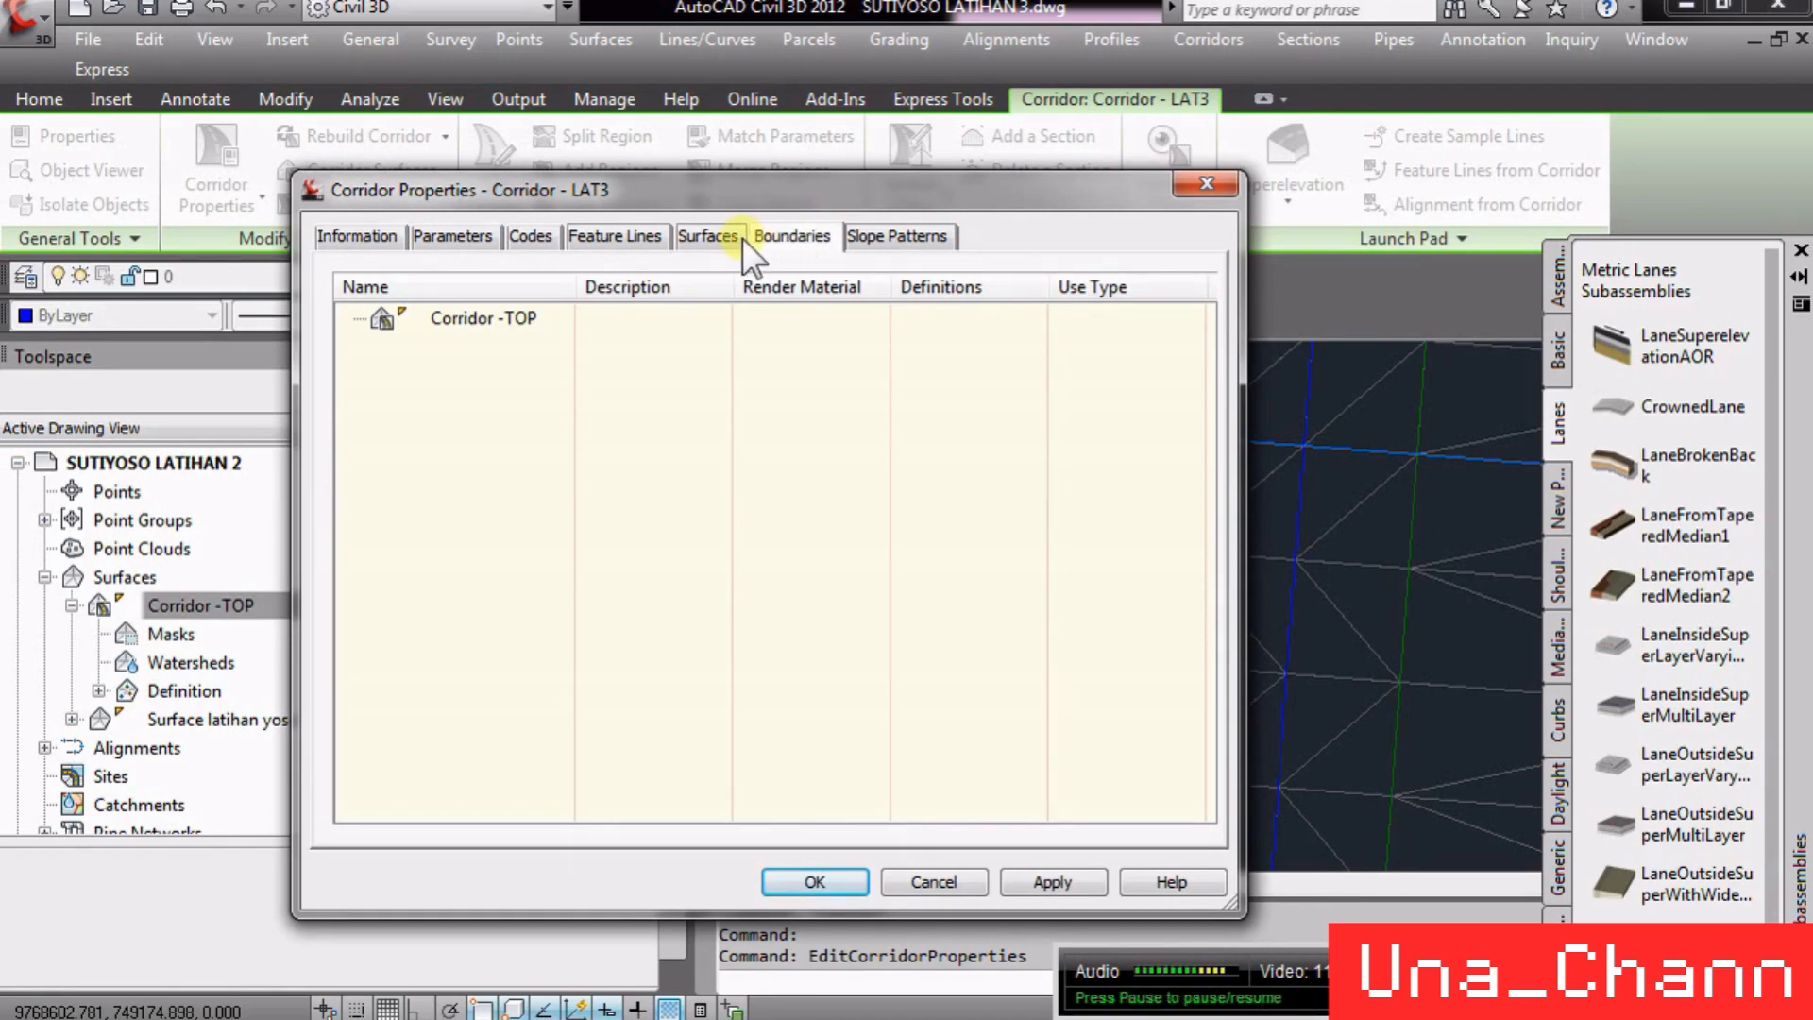
{"action": "right_click", "coordinate": [470, 327]}
{"action": "mouse_move", "coordinate": [501, 344]}
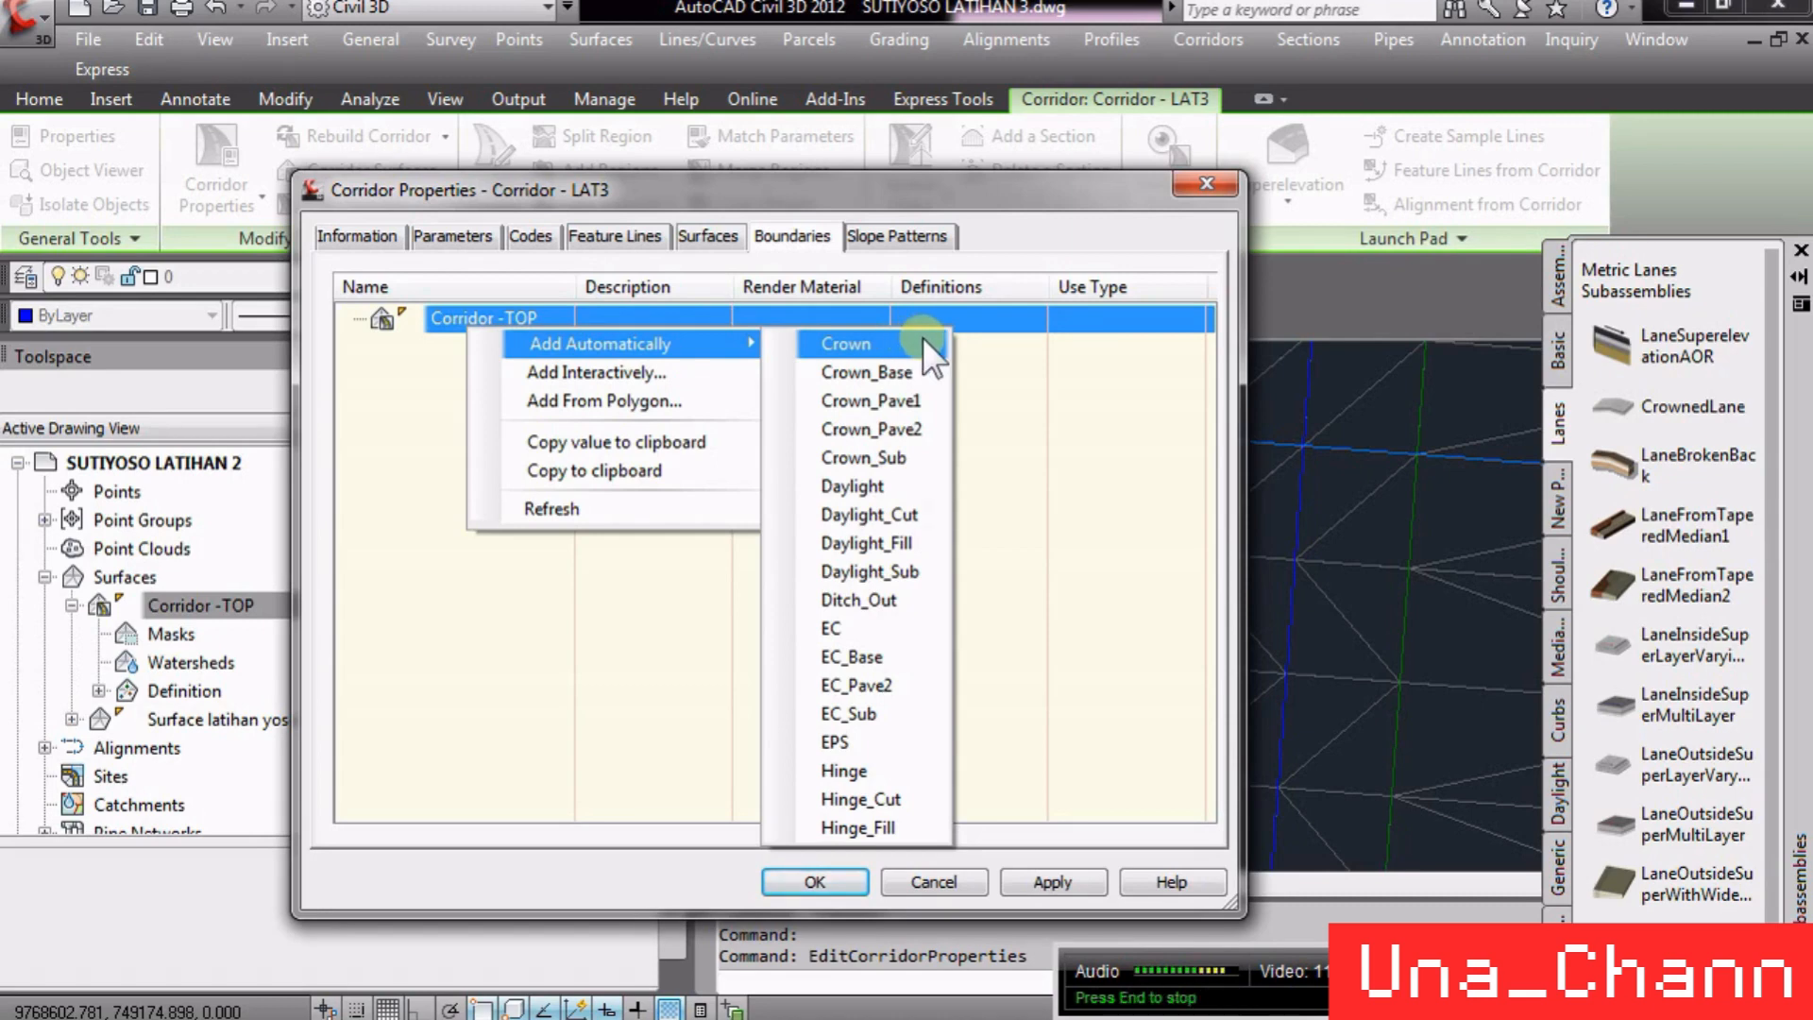
{"action": "left_click", "coordinate": [870, 488]}
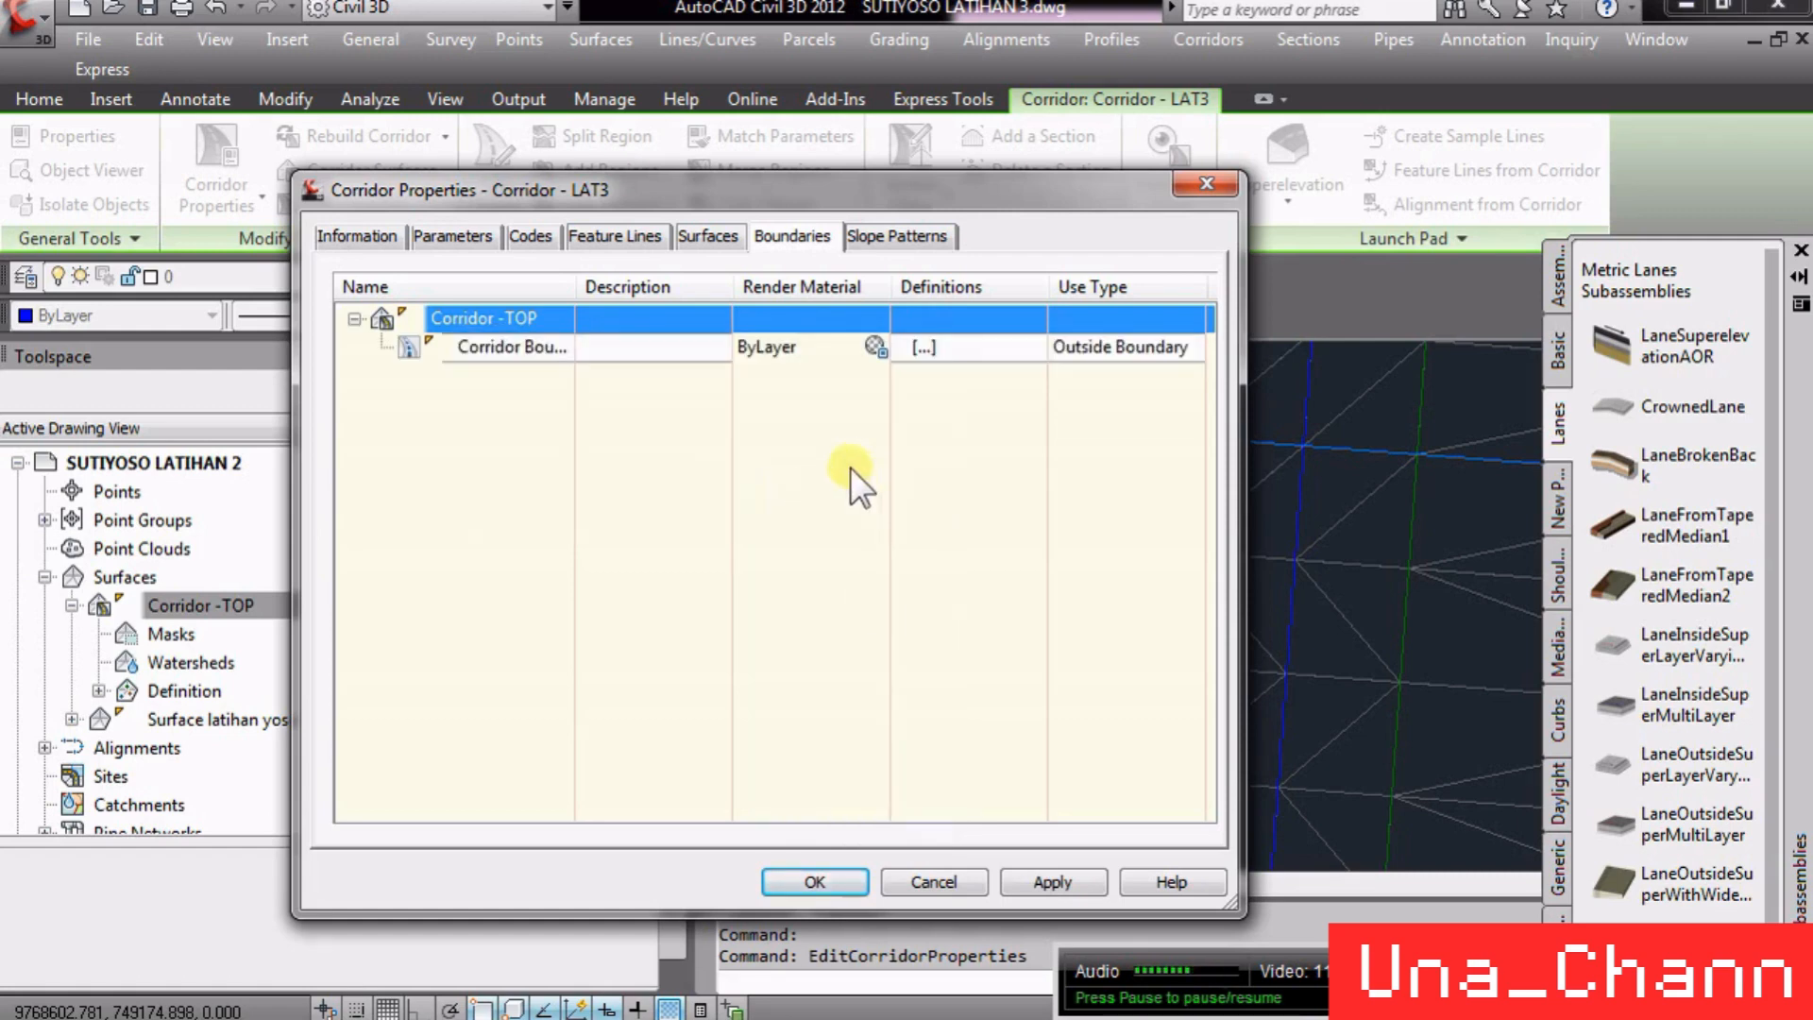
{"action": "left_click", "coordinate": [814, 881]}
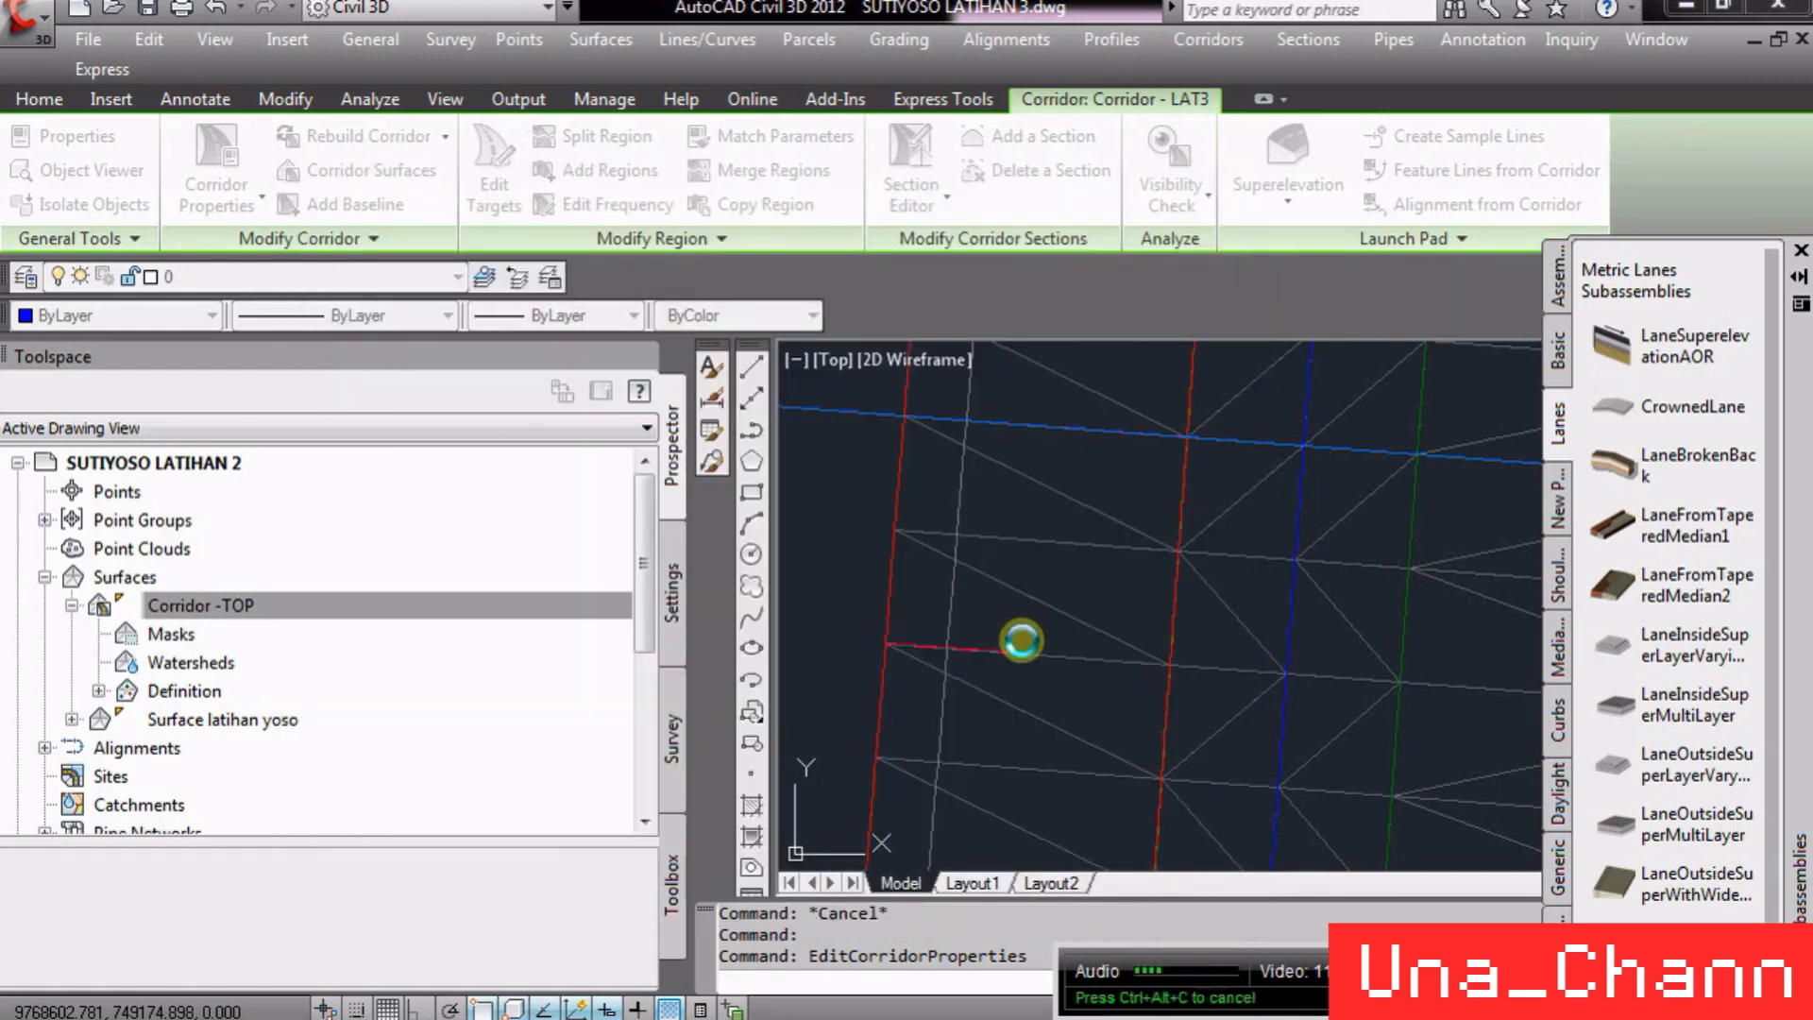
- Zoom along the corridor to inspect the Corridor -TOP surface edges against the bounded daylight lines
{"action": "scroll", "coordinate": [1012, 623], "scroll_direction": "down", "scroll_amount": 8}
{"action": "scroll", "coordinate": [1114, 678], "scroll_direction": "down", "scroll_amount": 4}
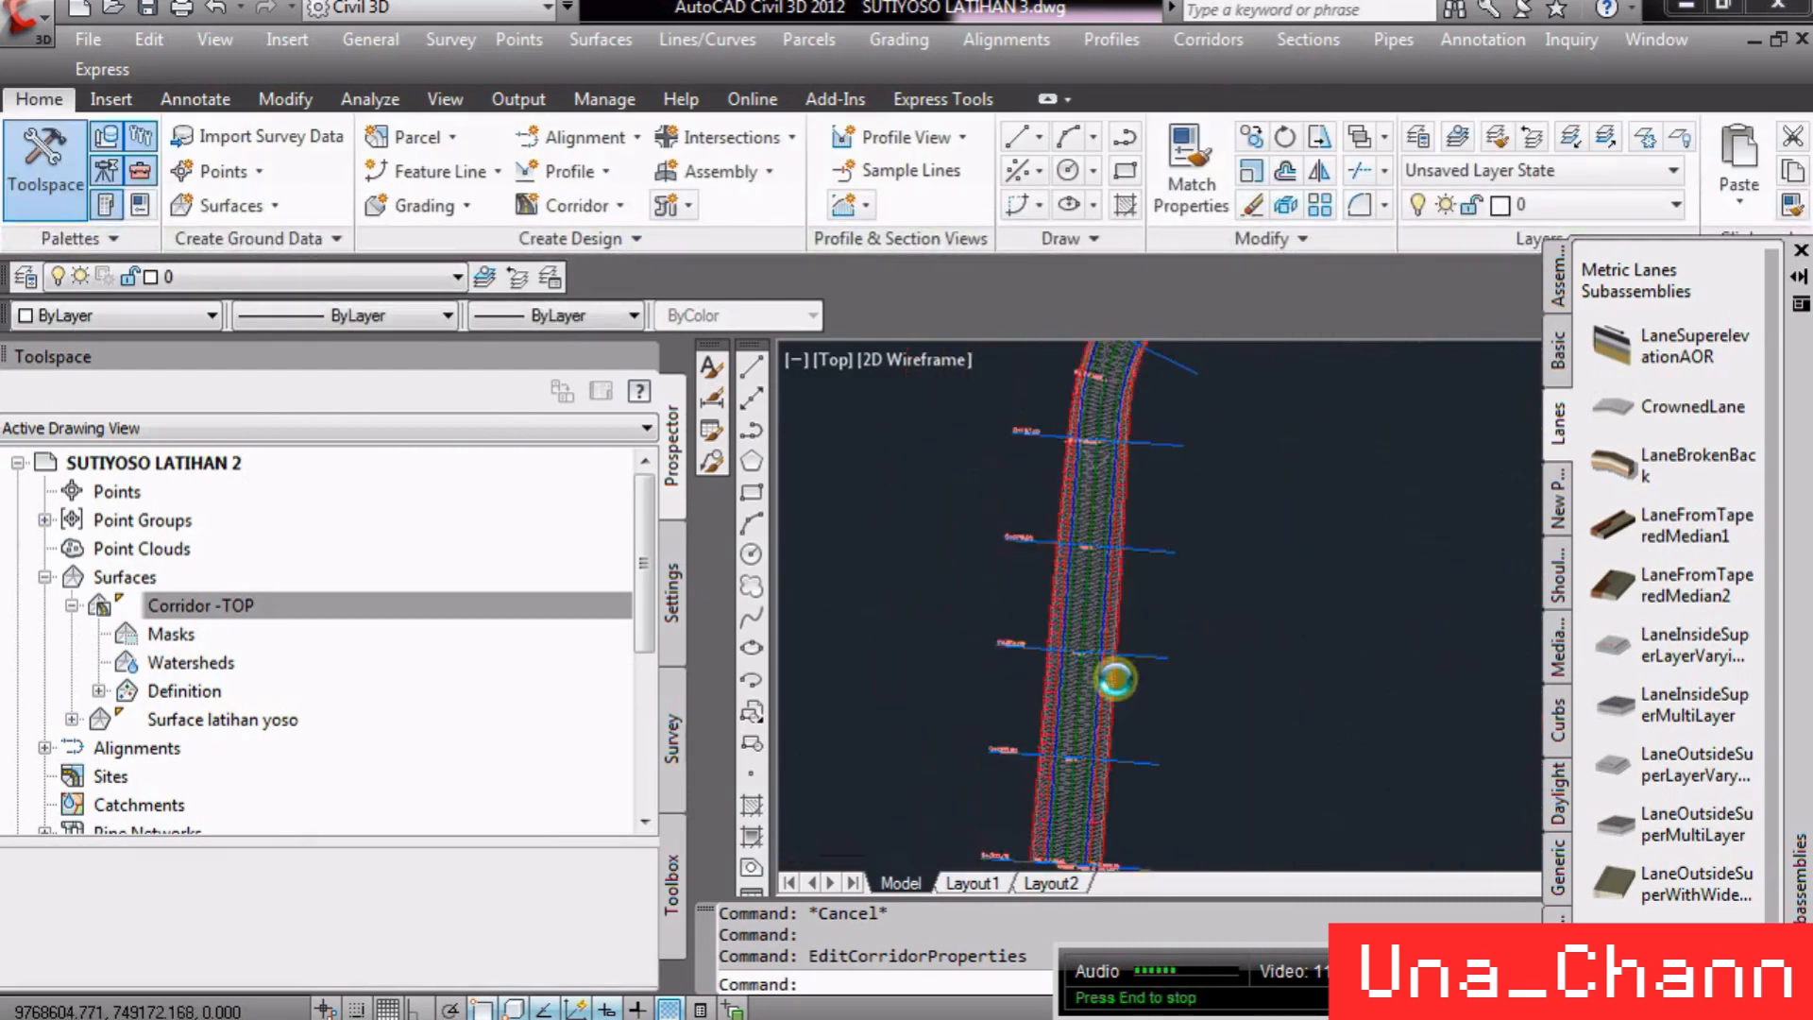
{"action": "scroll", "coordinate": [1114, 665], "scroll_direction": "down", "scroll_amount": 4}
{"action": "scroll", "coordinate": [1093, 627], "scroll_direction": "up", "scroll_amount": 2}
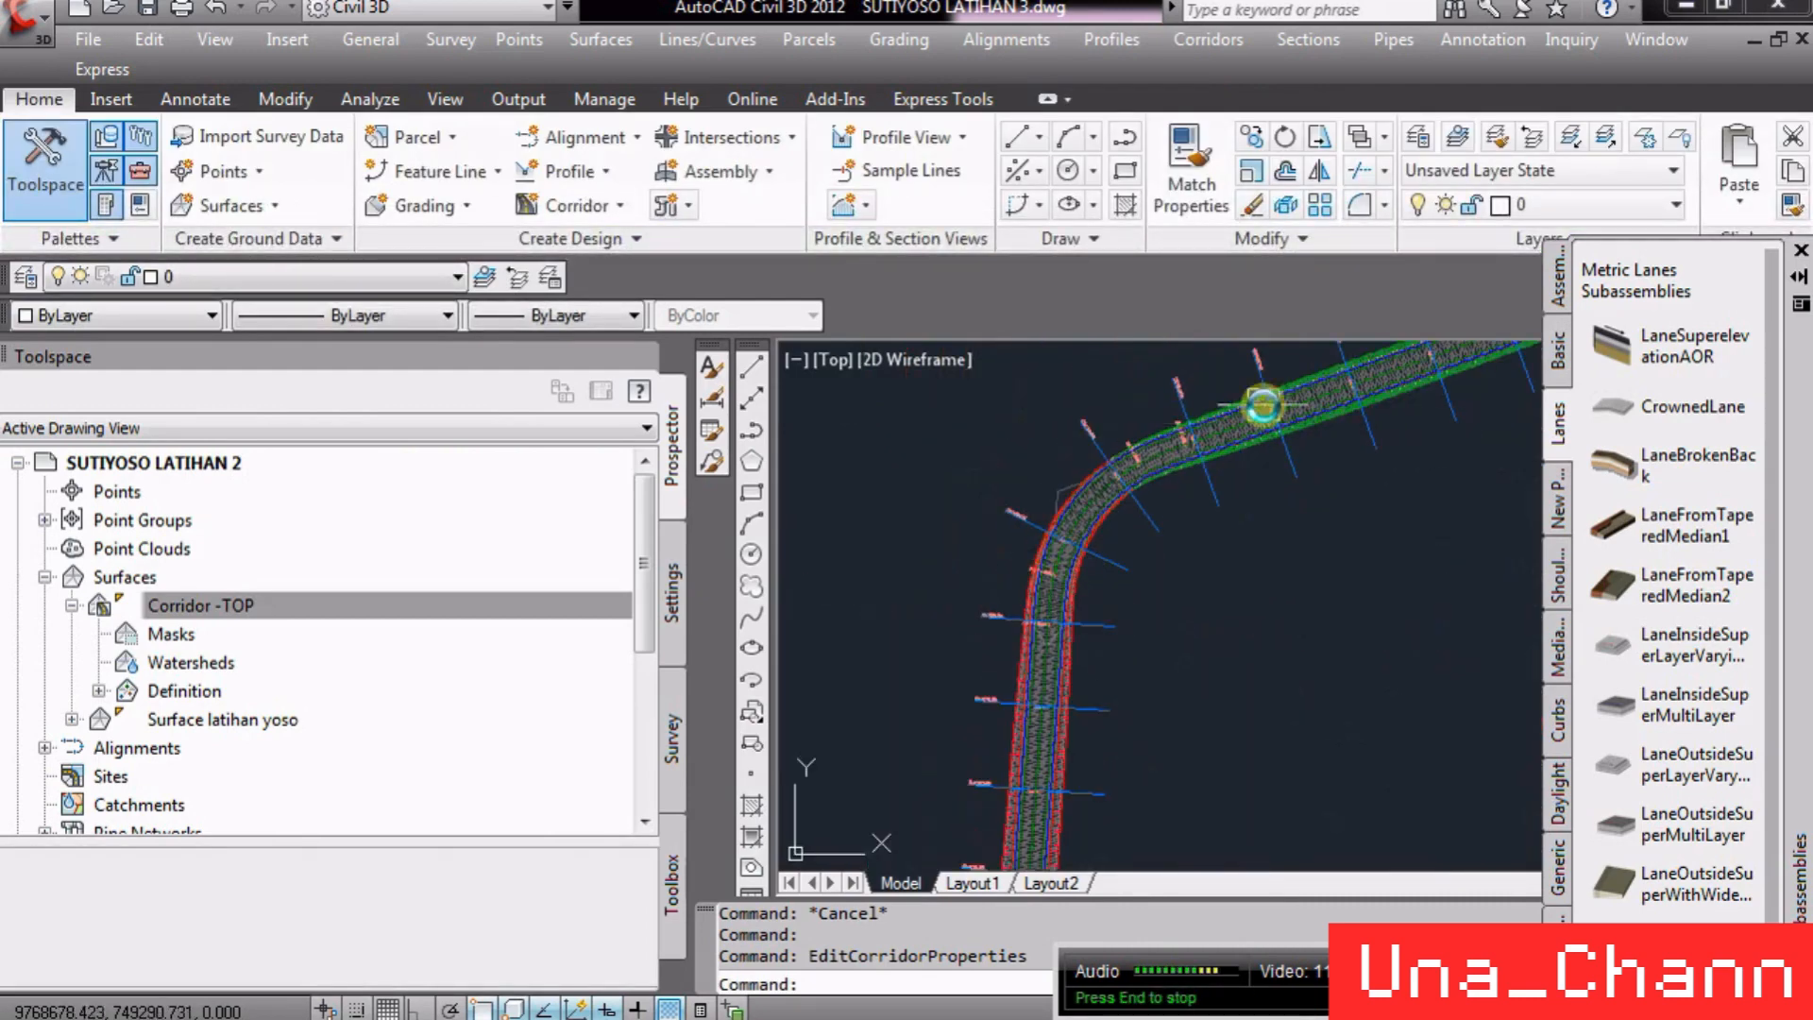
{"action": "scroll", "coordinate": [1059, 614], "scroll_direction": "up", "scroll_amount": 3}
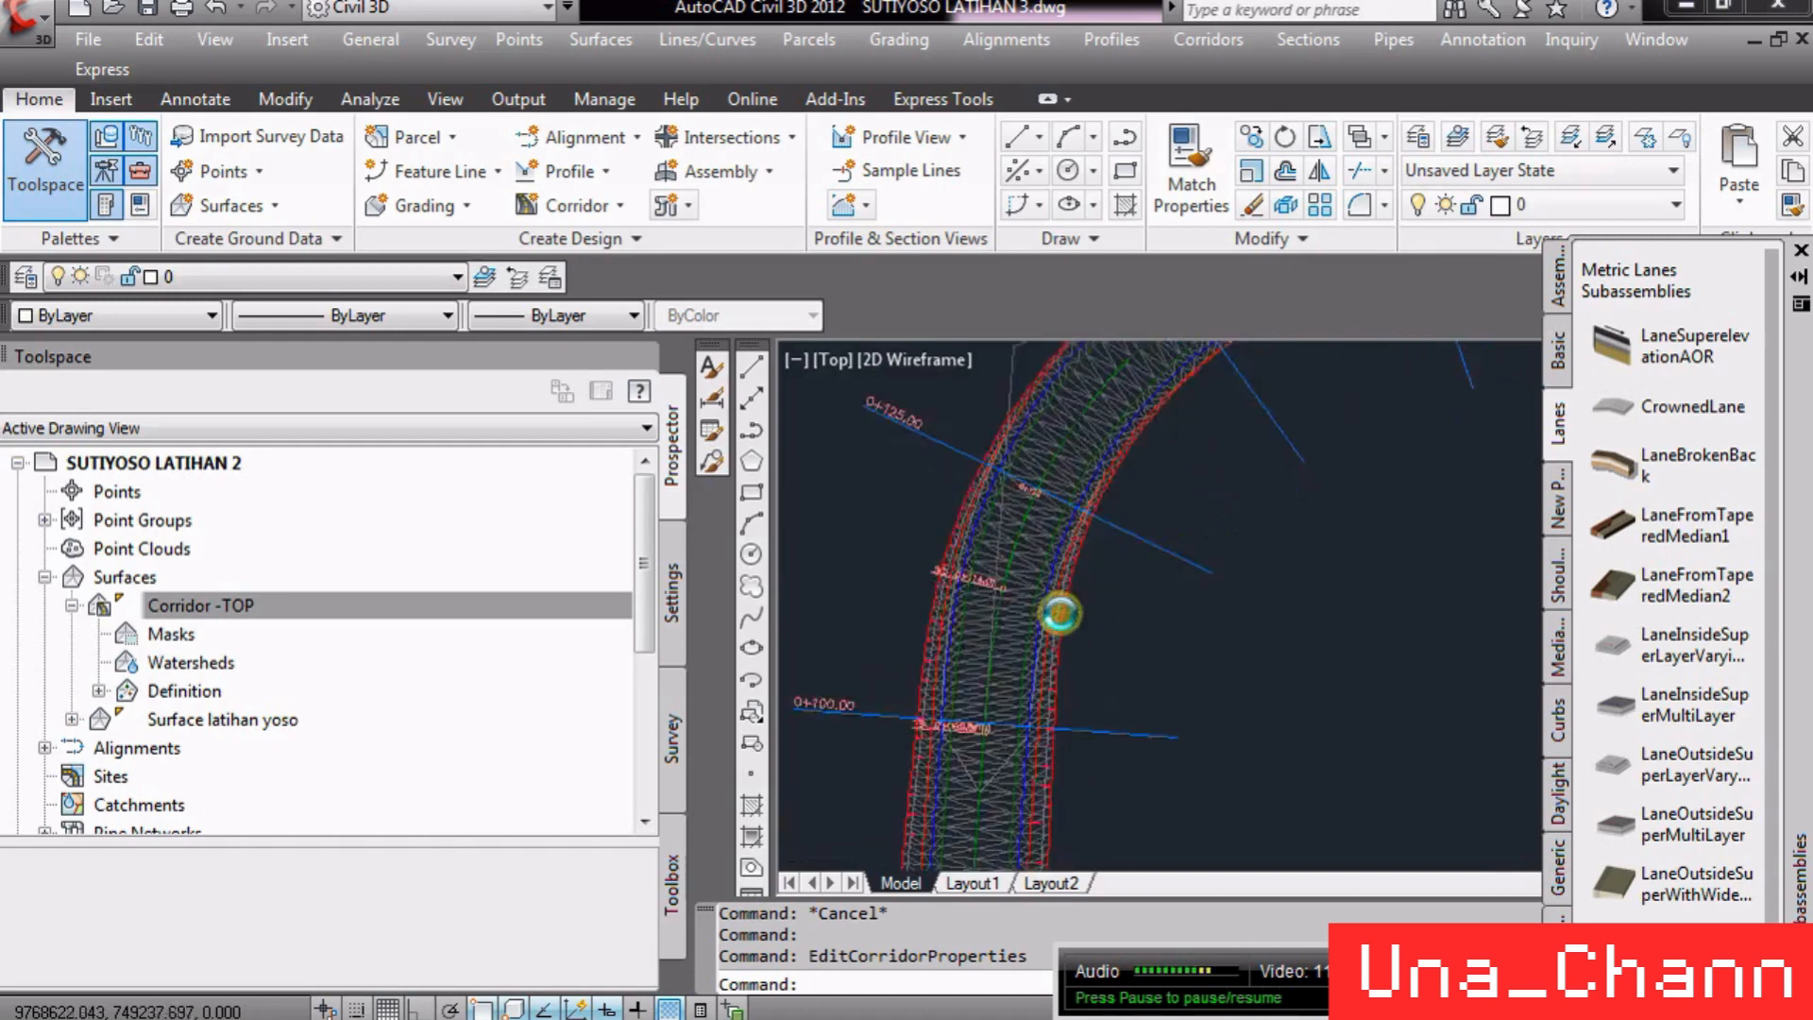
{"action": "scroll", "coordinate": [1059, 613], "scroll_direction": "up", "scroll_amount": 1}
{"action": "scroll", "coordinate": [1059, 643], "scroll_direction": "up", "scroll_amount": 2}
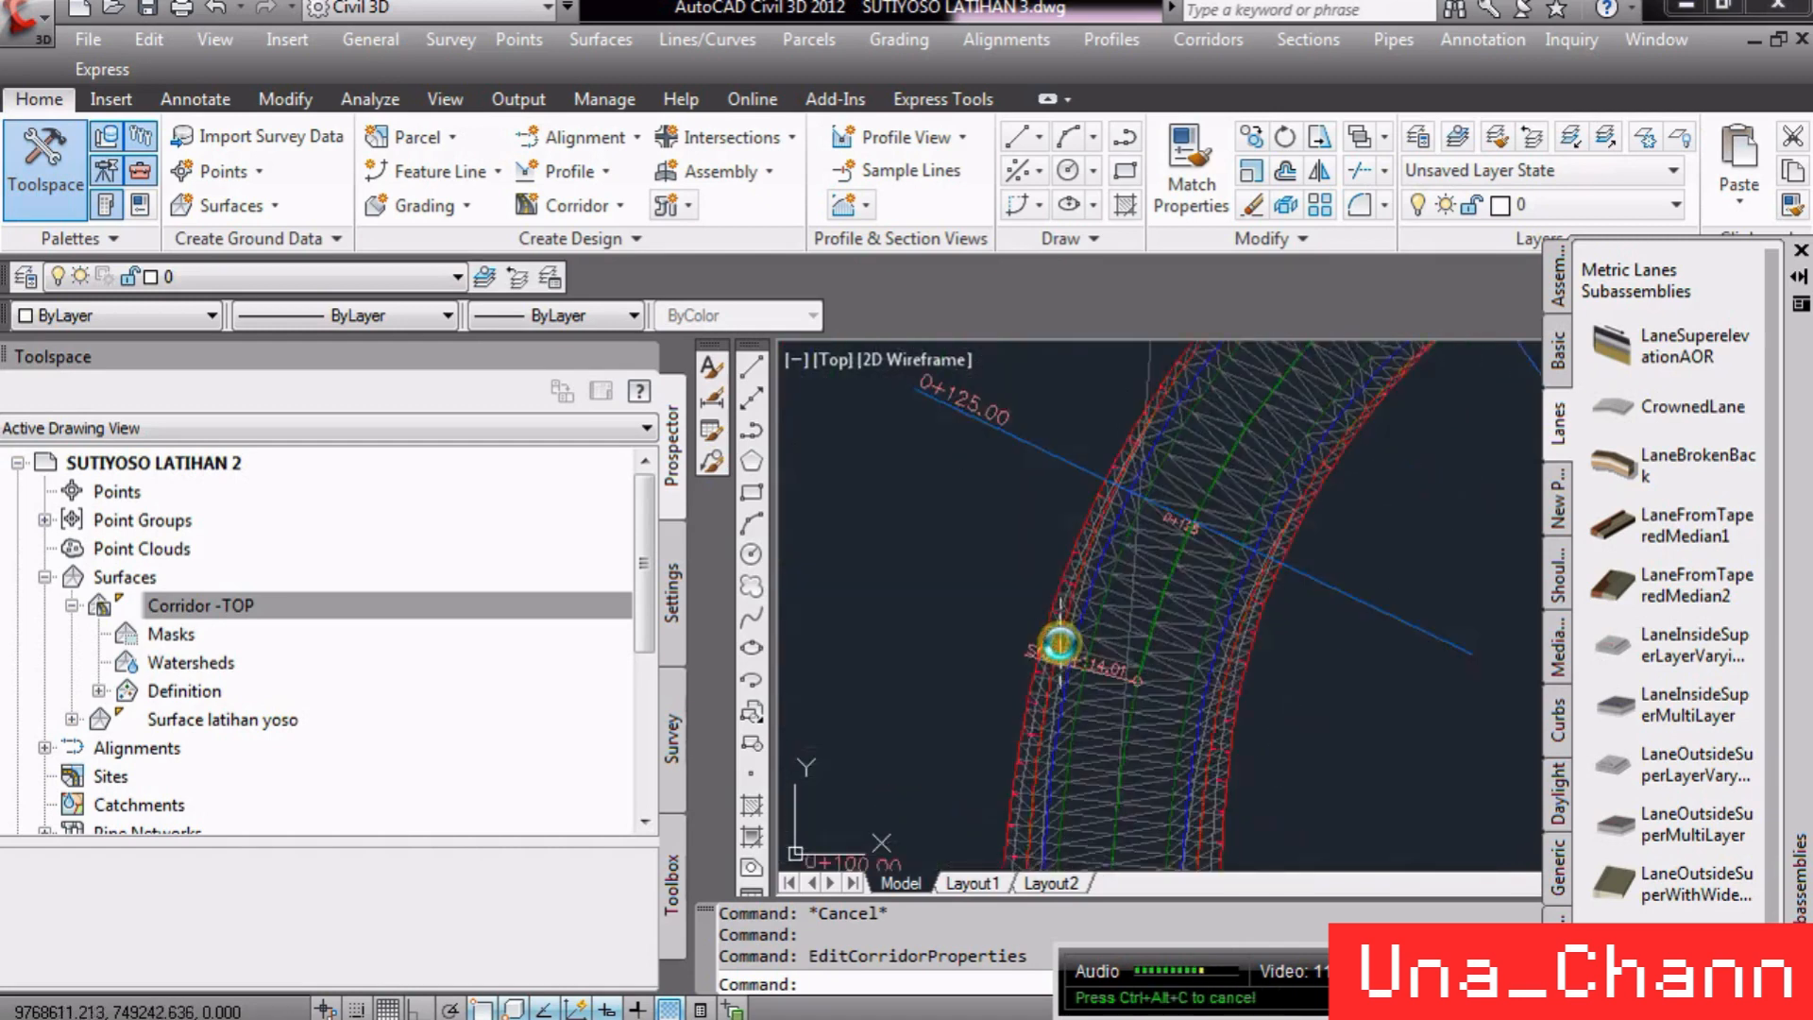
{"action": "scroll", "coordinate": [1059, 643], "scroll_direction": "up", "scroll_amount": 3}
- Change the Corridor -TOP surface style to Elevation Banding (2D)
{"action": "left_click", "coordinate": [1215, 639]}
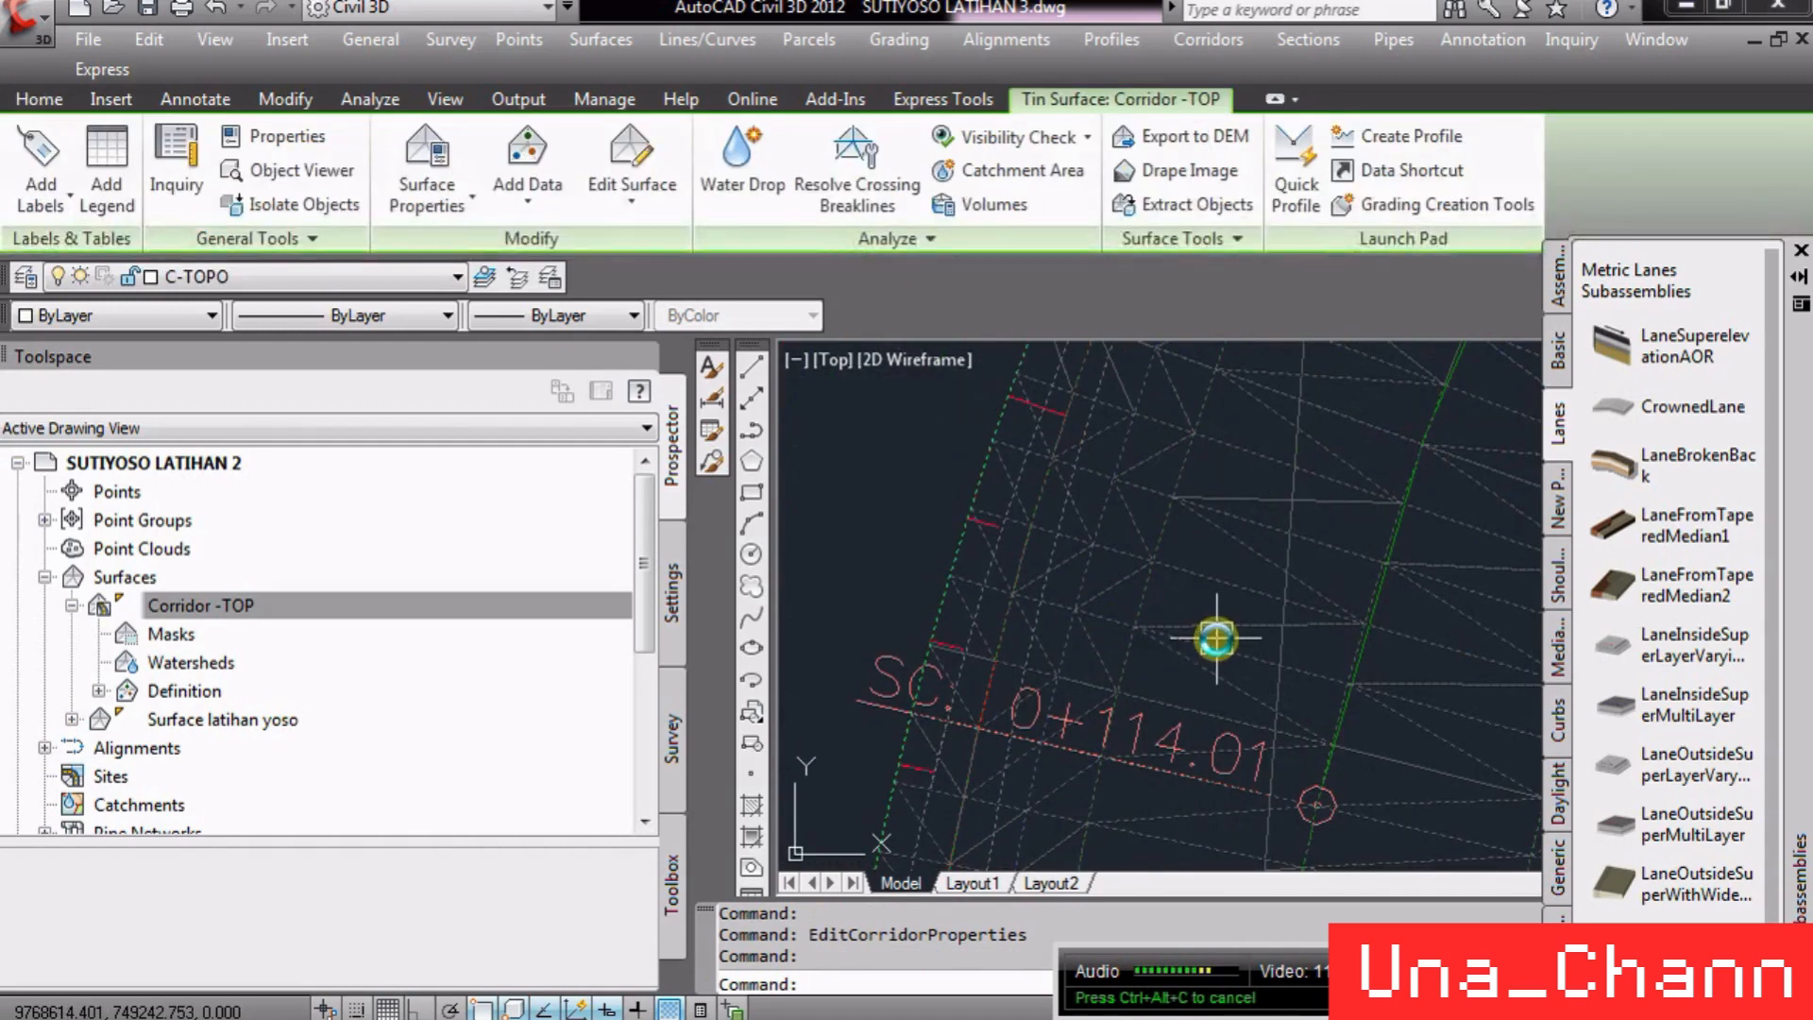
{"action": "right_click", "coordinate": [1216, 638]}
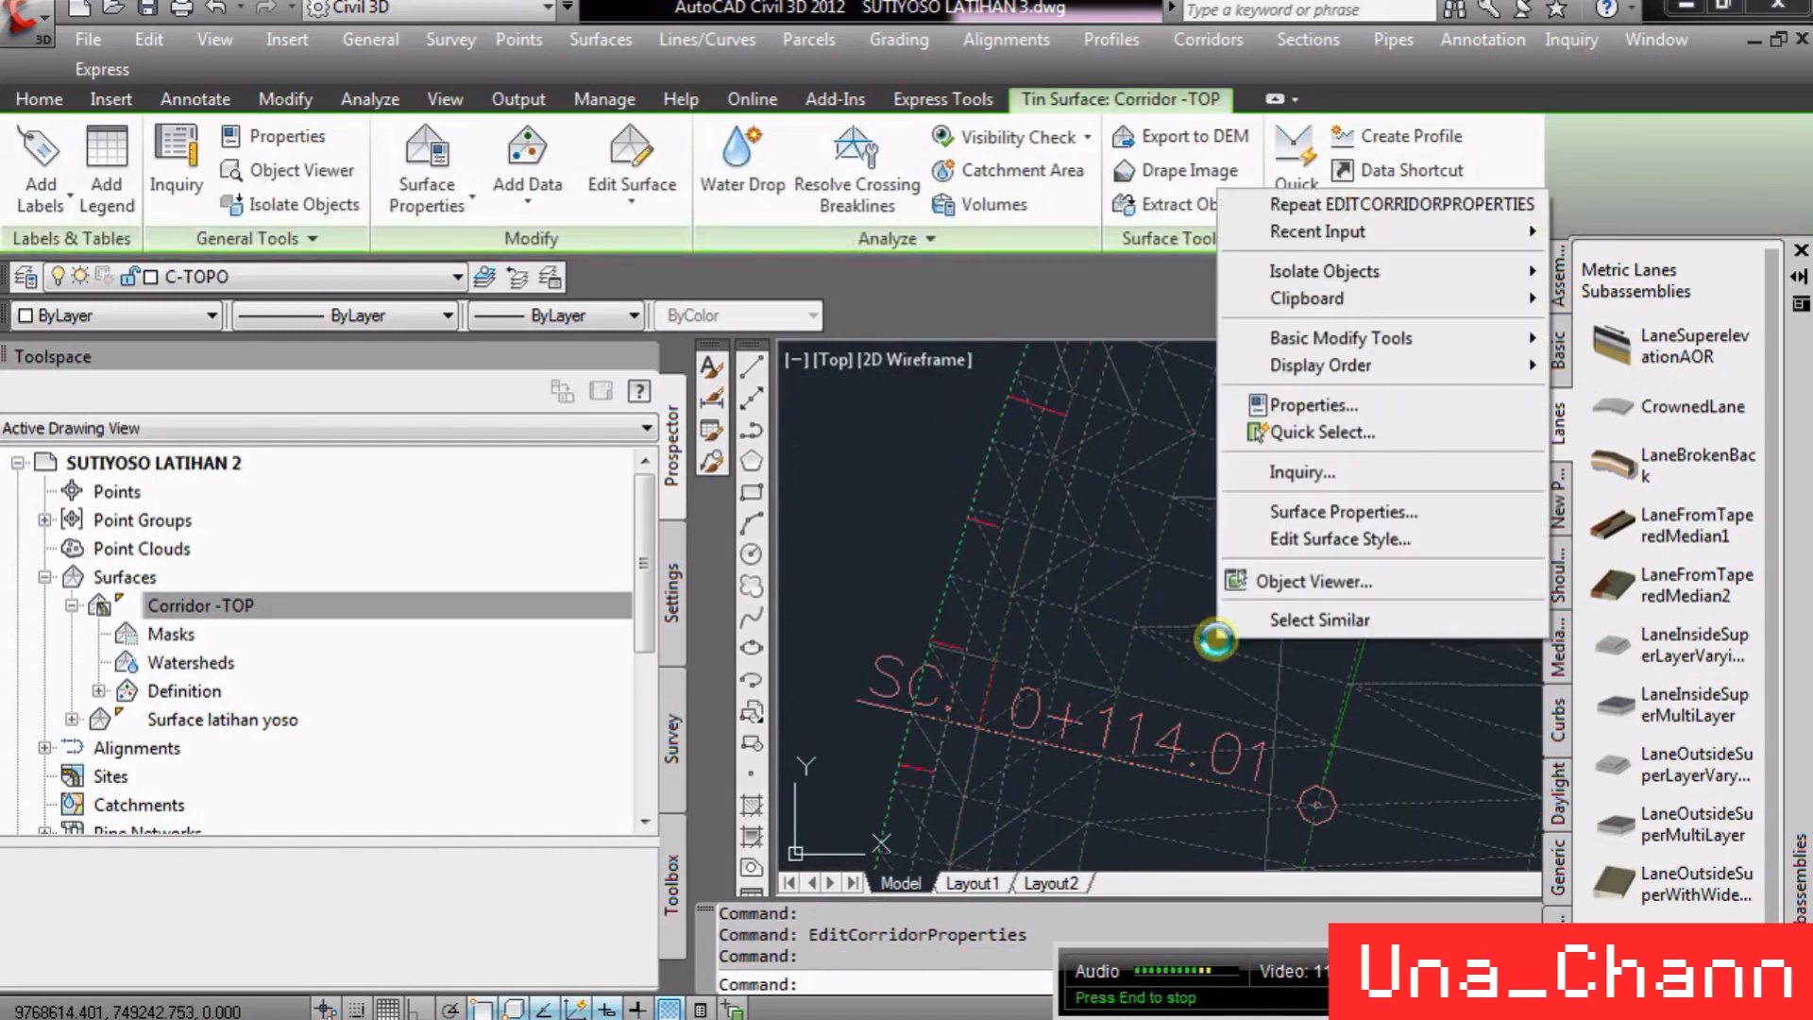
{"action": "left_click", "coordinate": [1376, 517]}
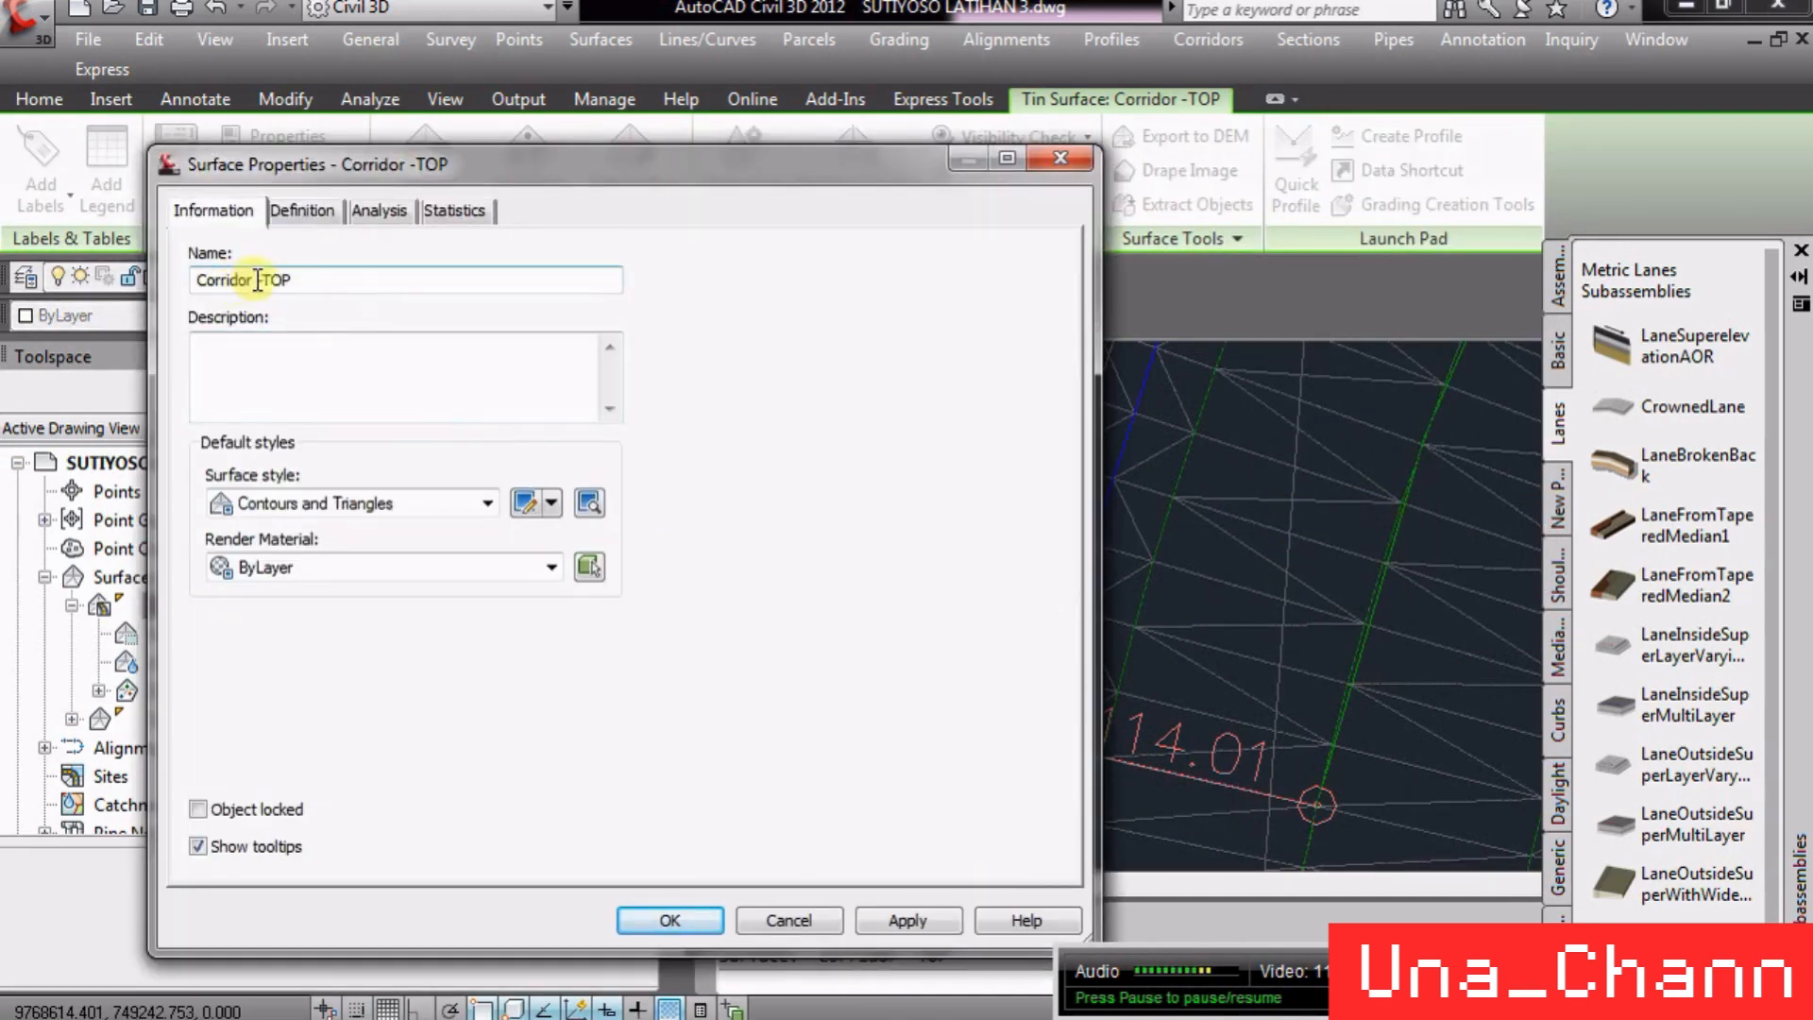
{"action": "left_click", "coordinate": [402, 503]}
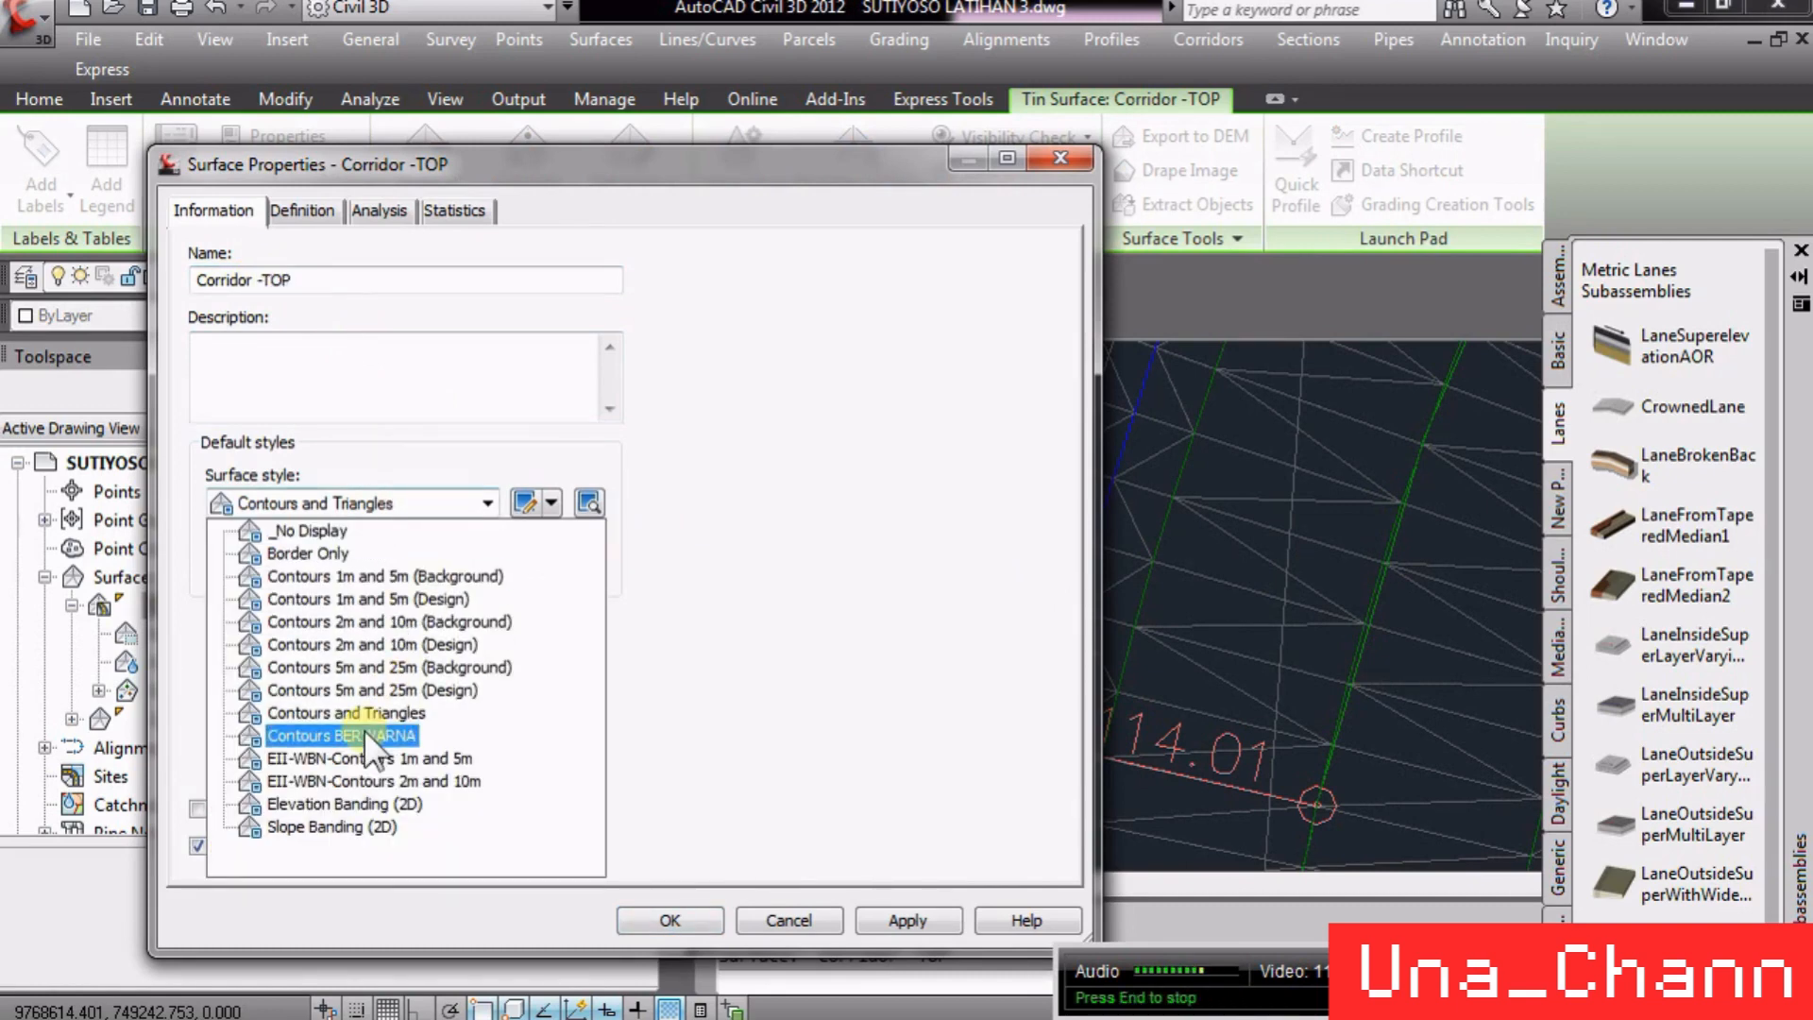
{"action": "left_click", "coordinate": [346, 803]}
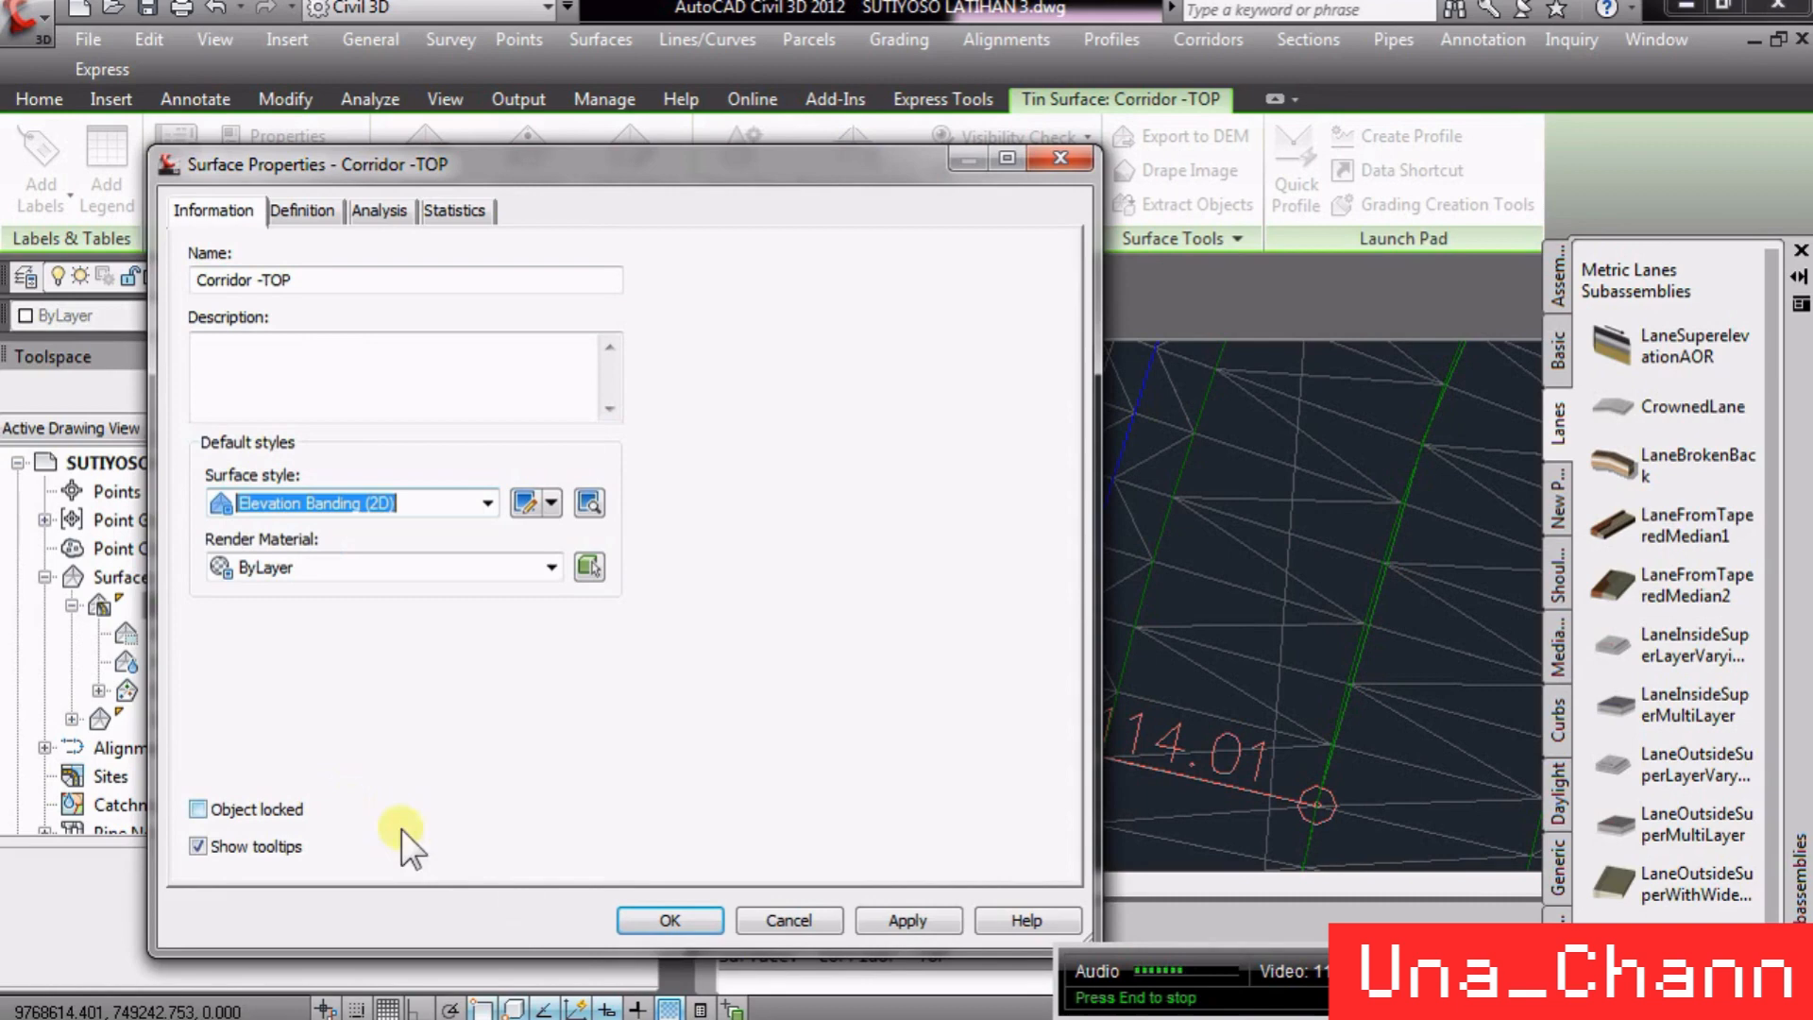
{"action": "left_click", "coordinate": [669, 921]}
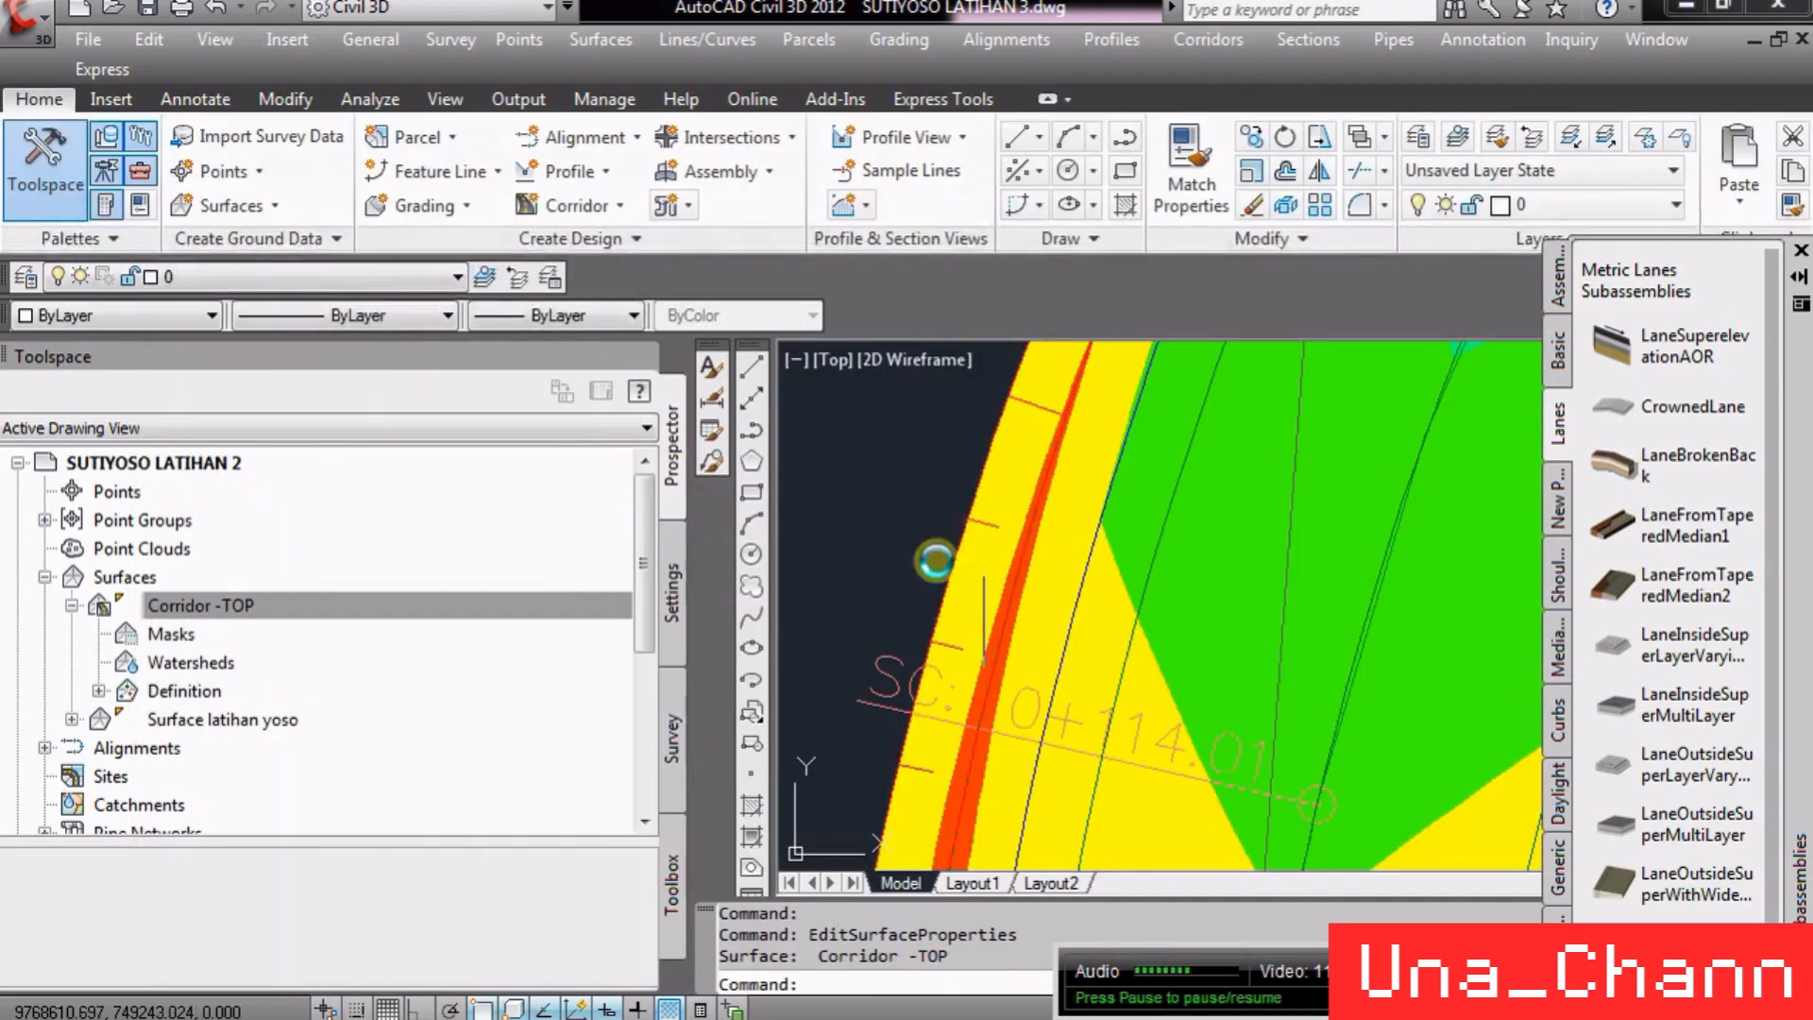
- Zoom across the corridor to review the elevation banding of the Corridor -TOP surface
{"action": "scroll", "coordinate": [931, 563], "scroll_direction": "down", "scroll_amount": 10}
{"action": "scroll", "coordinate": [1011, 761], "scroll_direction": "up", "scroll_amount": 8}
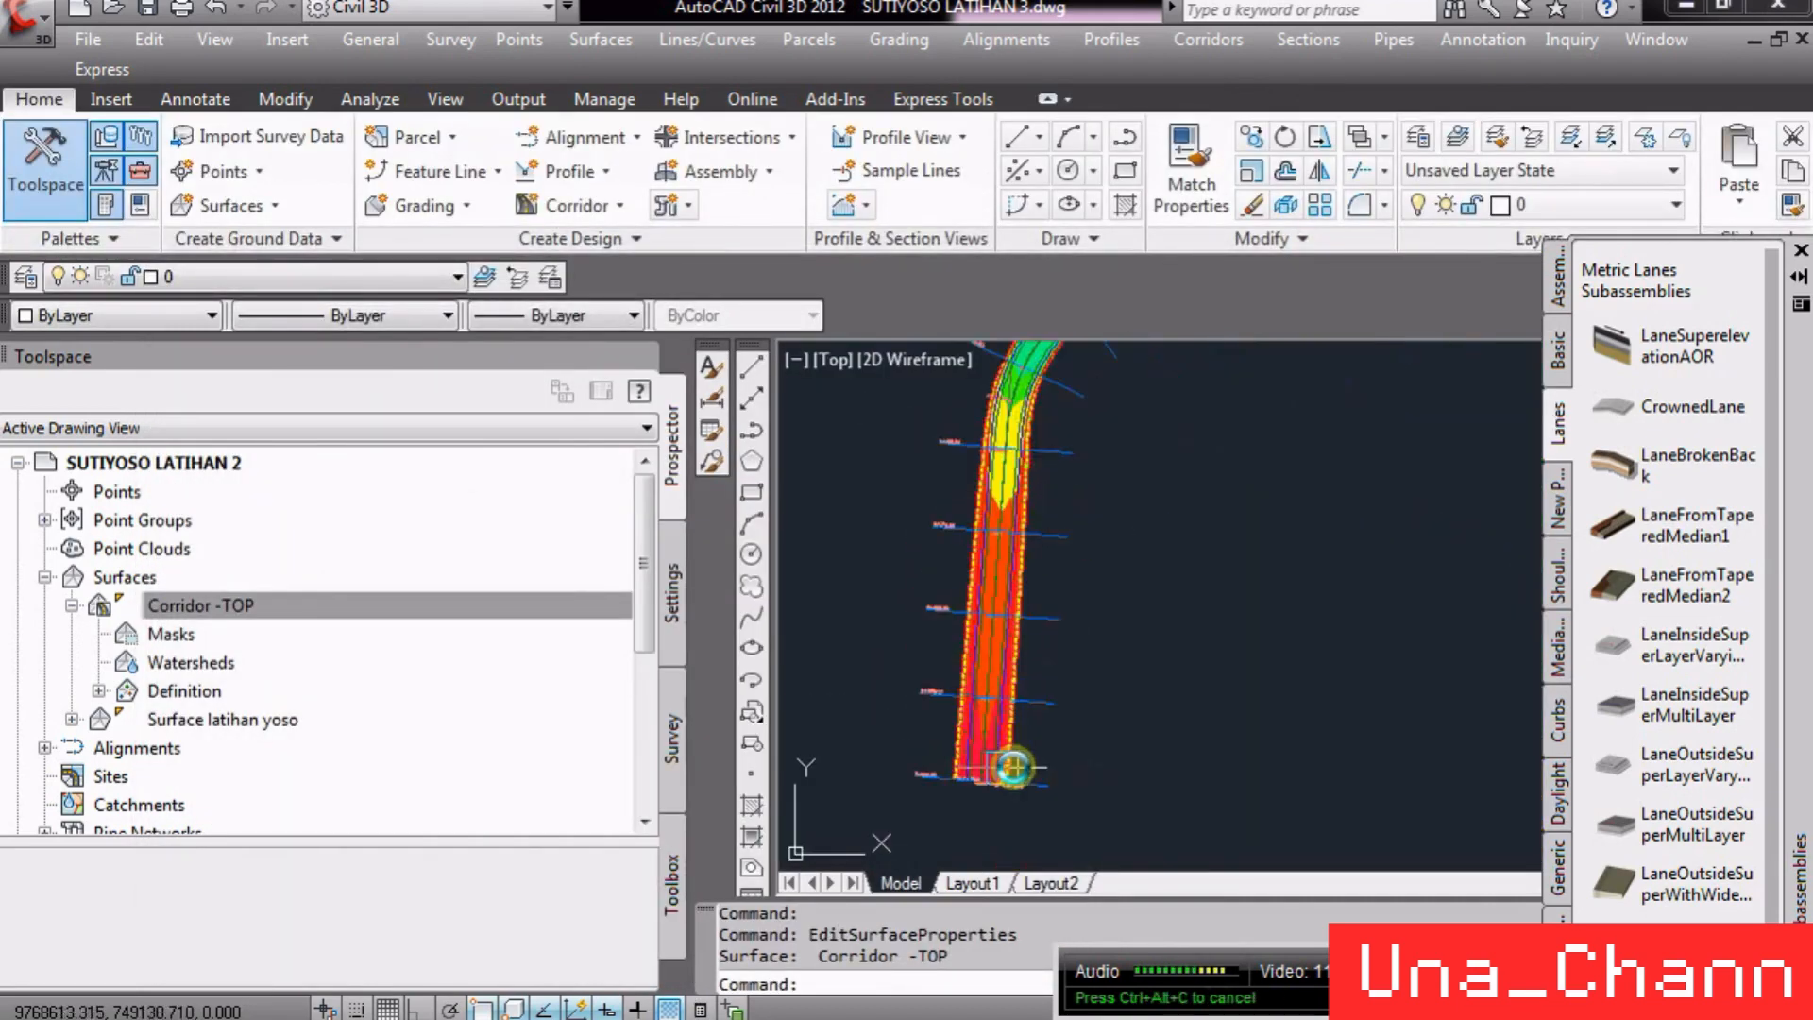
{"action": "scroll", "coordinate": [866, 850], "scroll_direction": "down", "scroll_amount": 6}
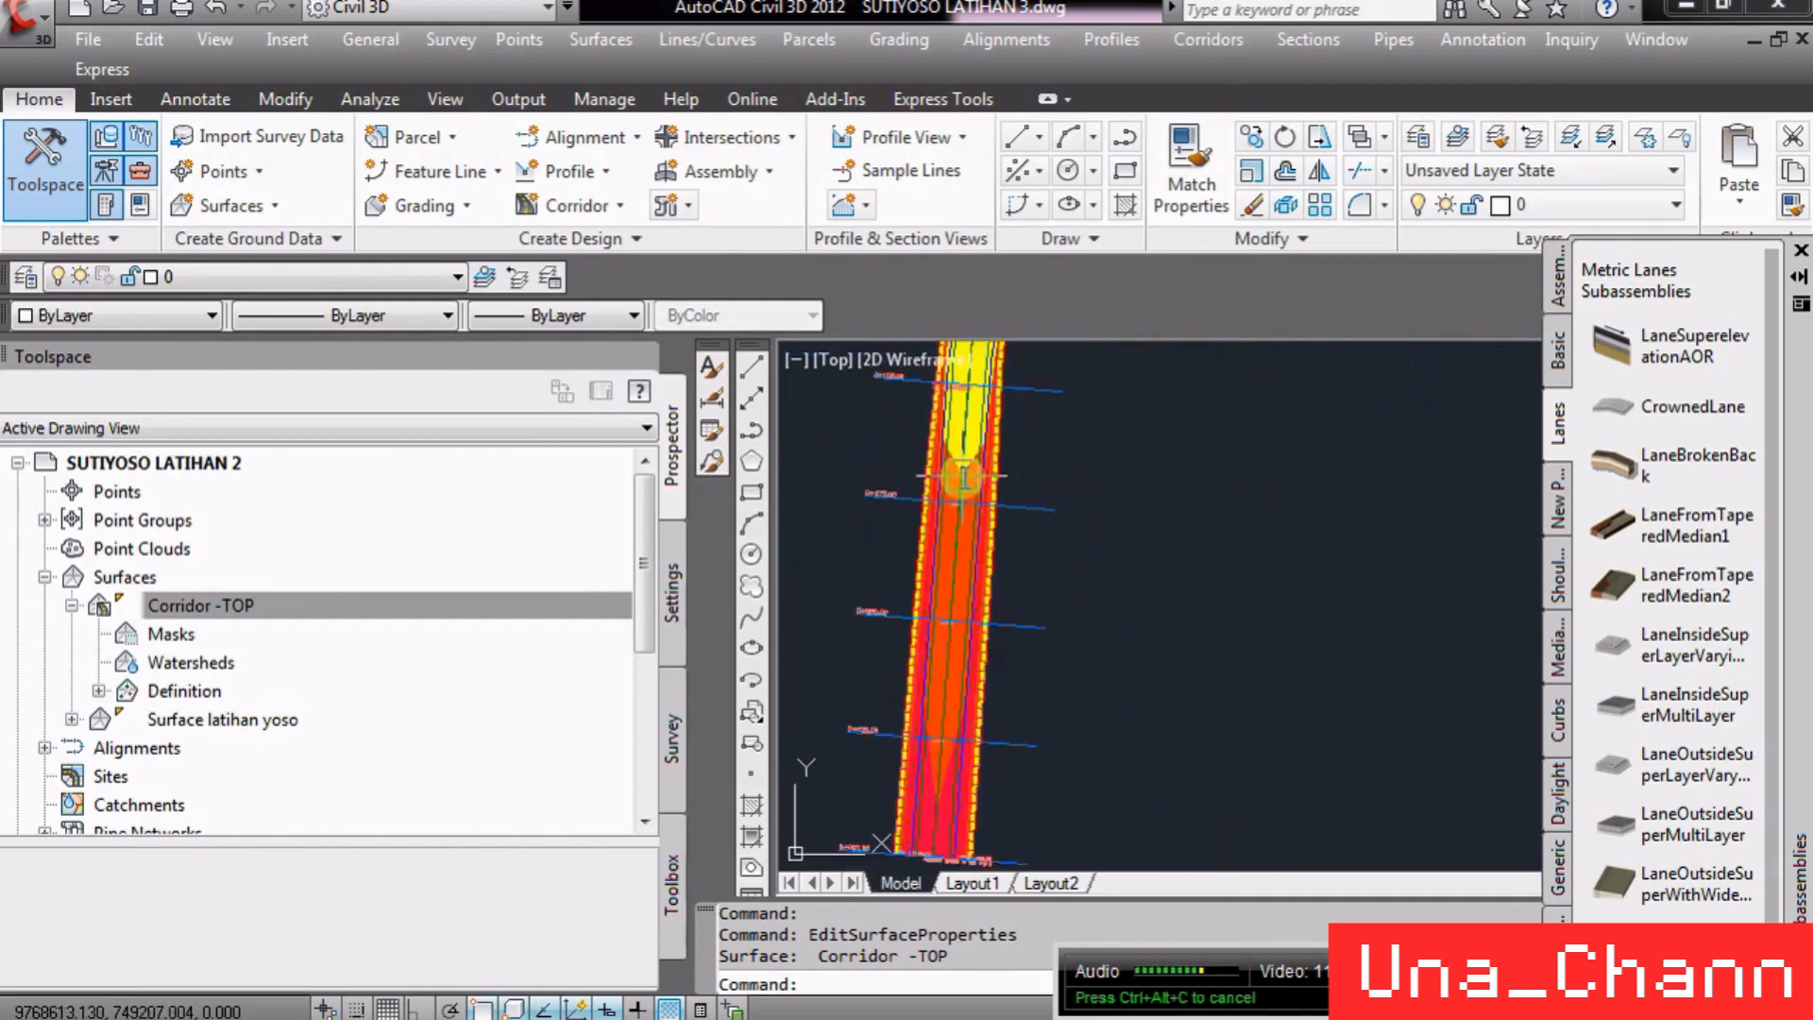
{"action": "scroll", "coordinate": [918, 631], "scroll_direction": "up", "scroll_amount": 5}
{"action": "scroll", "coordinate": [1254, 466], "scroll_direction": "down", "scroll_amount": 5}
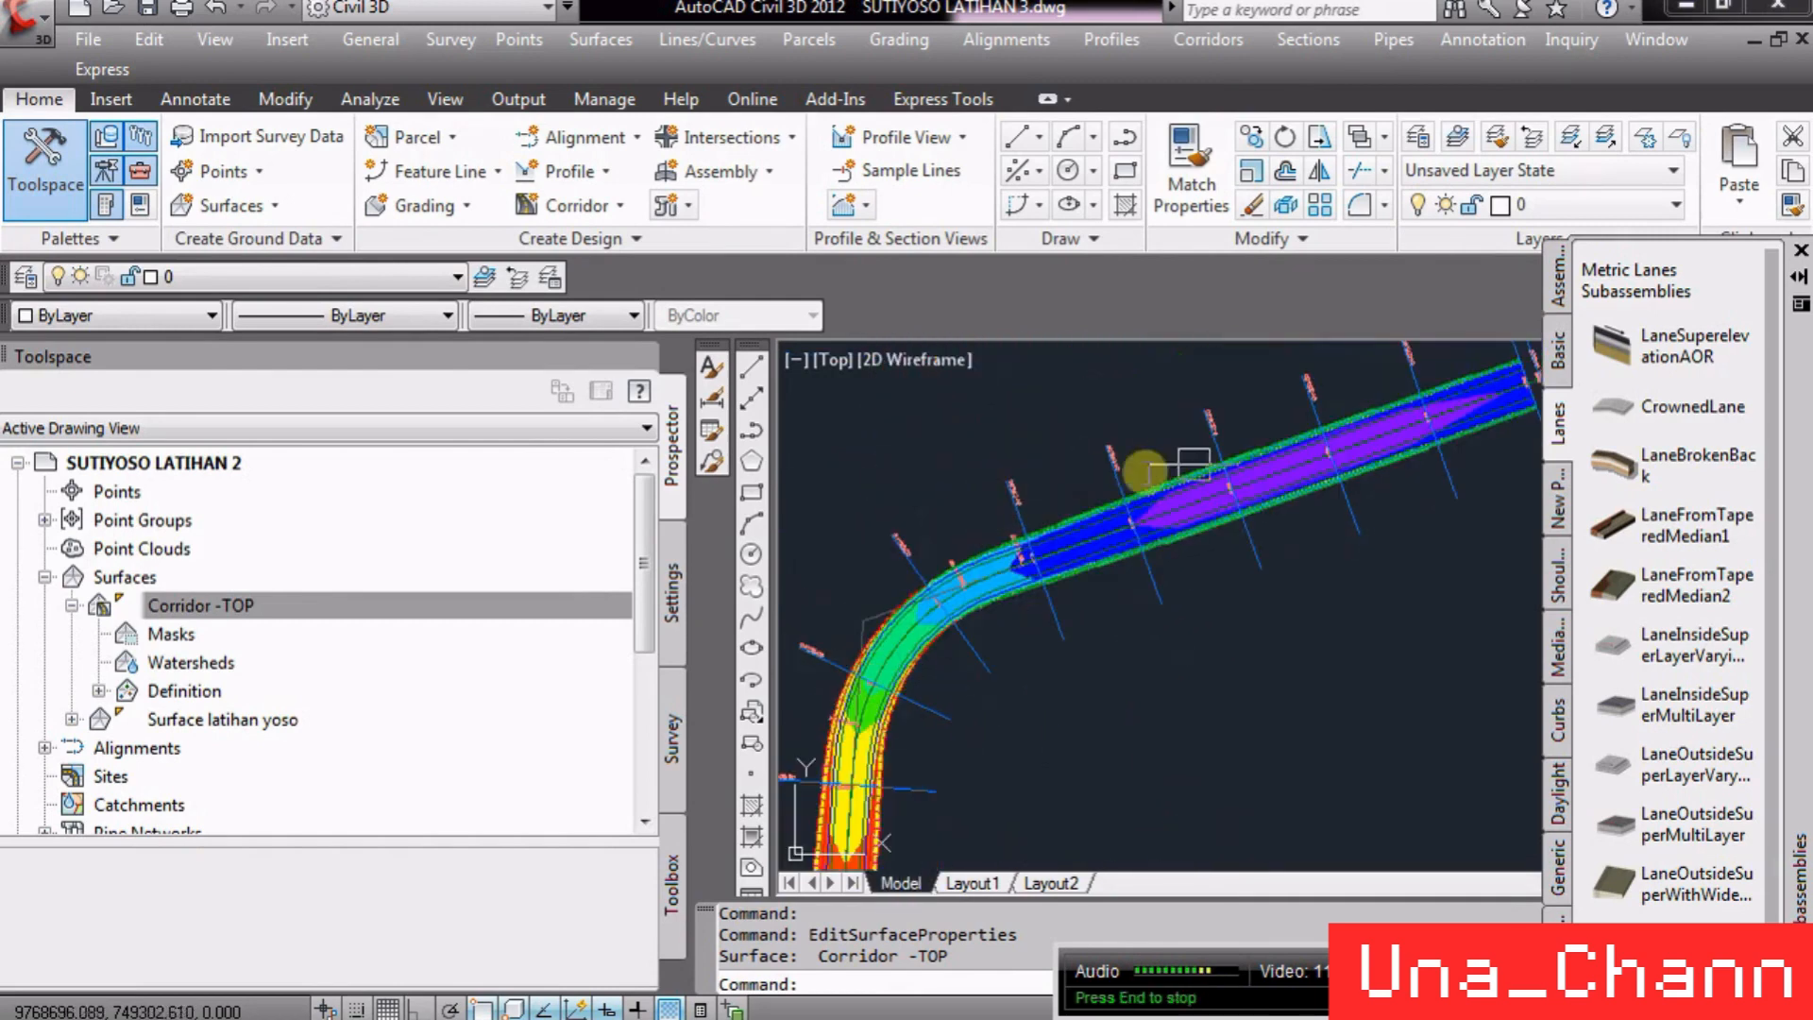
{"action": "scroll", "coordinate": [1379, 396], "scroll_direction": "up", "scroll_amount": 4}
{"action": "scroll", "coordinate": [1341, 416], "scroll_direction": "down", "scroll_amount": 4}
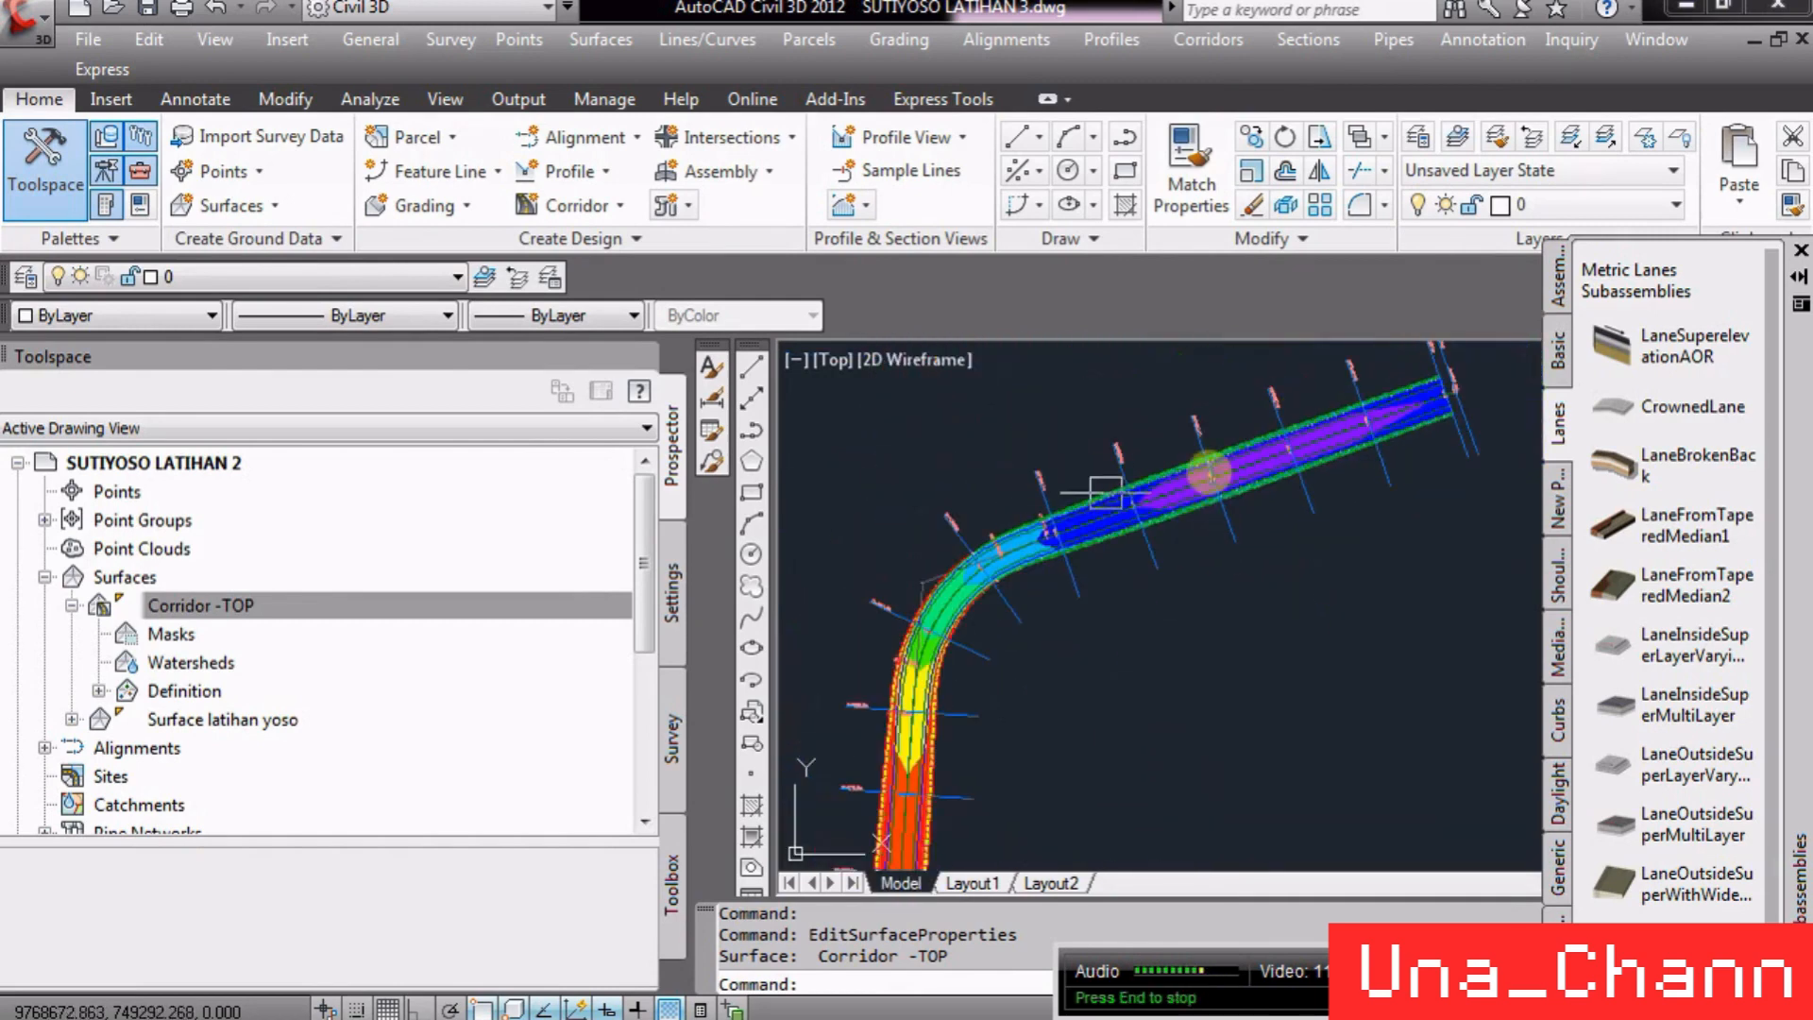
- Switch to the SW Isometric view and zoom in to inspect the corridor surface in 3D
{"action": "left_click", "coordinate": [215, 38]}
{"action": "mouse_move", "coordinate": [509, 548]}
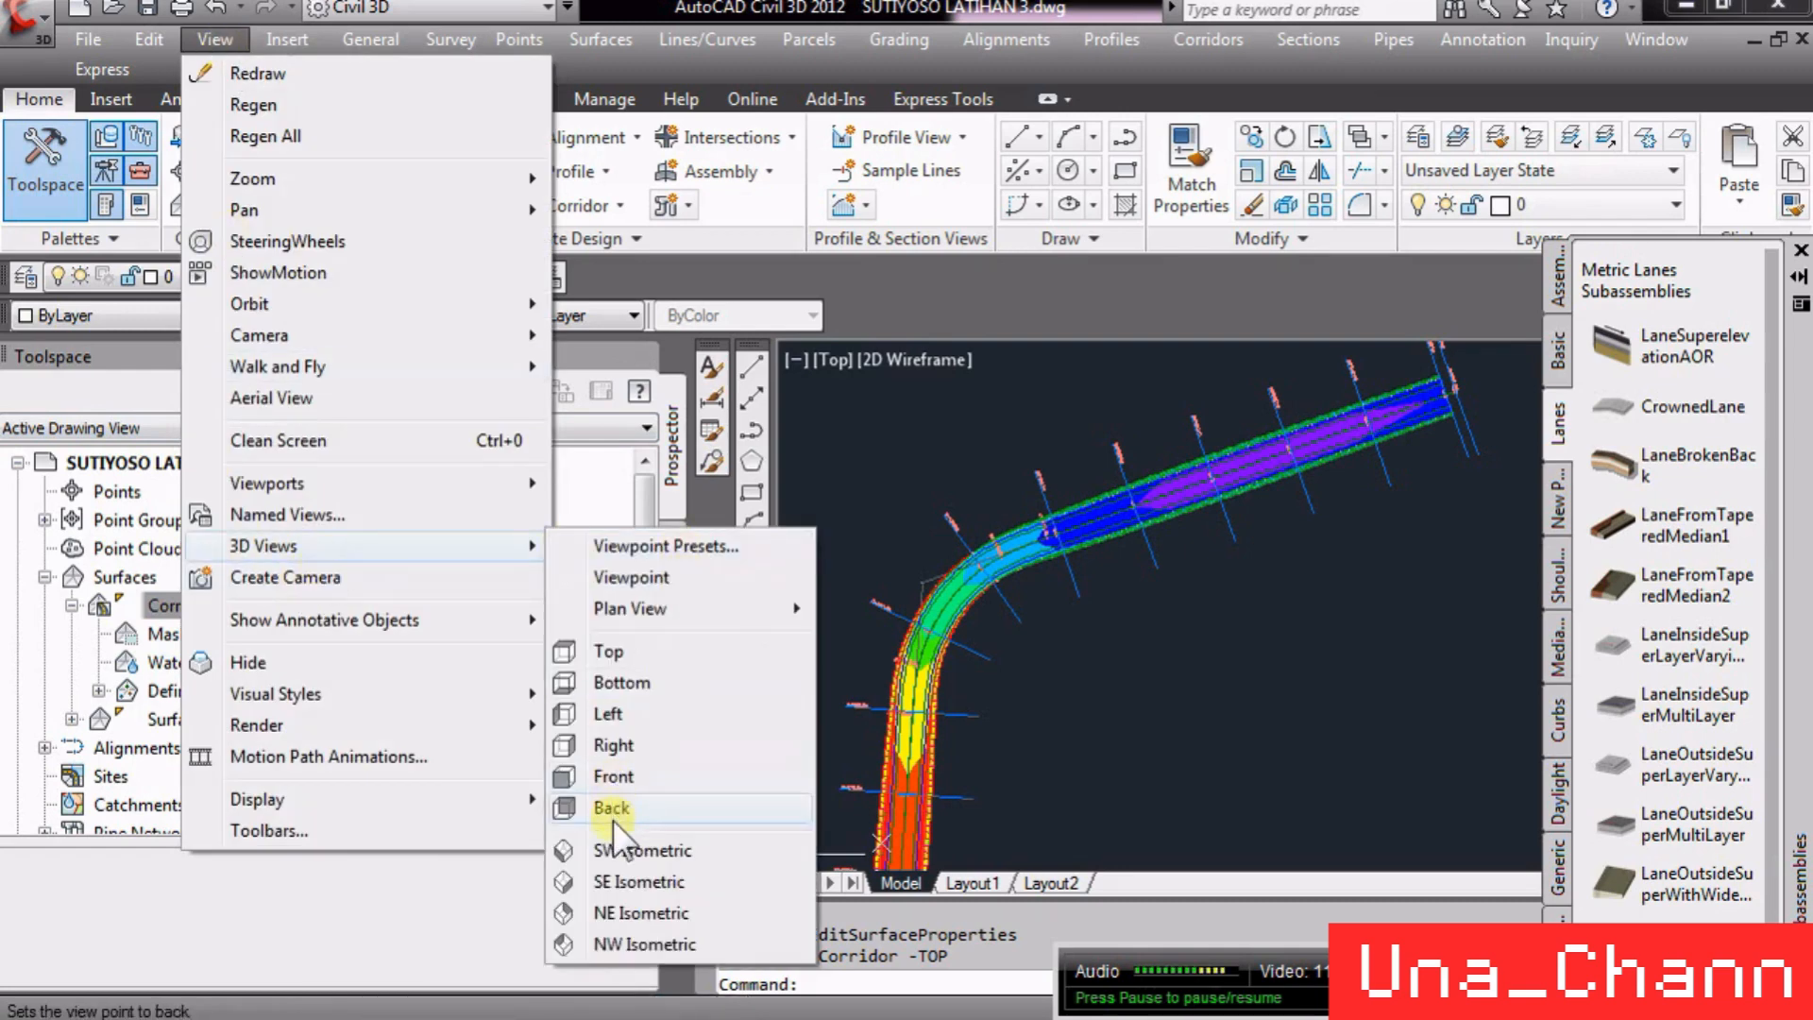
{"action": "left_click", "coordinate": [627, 850]}
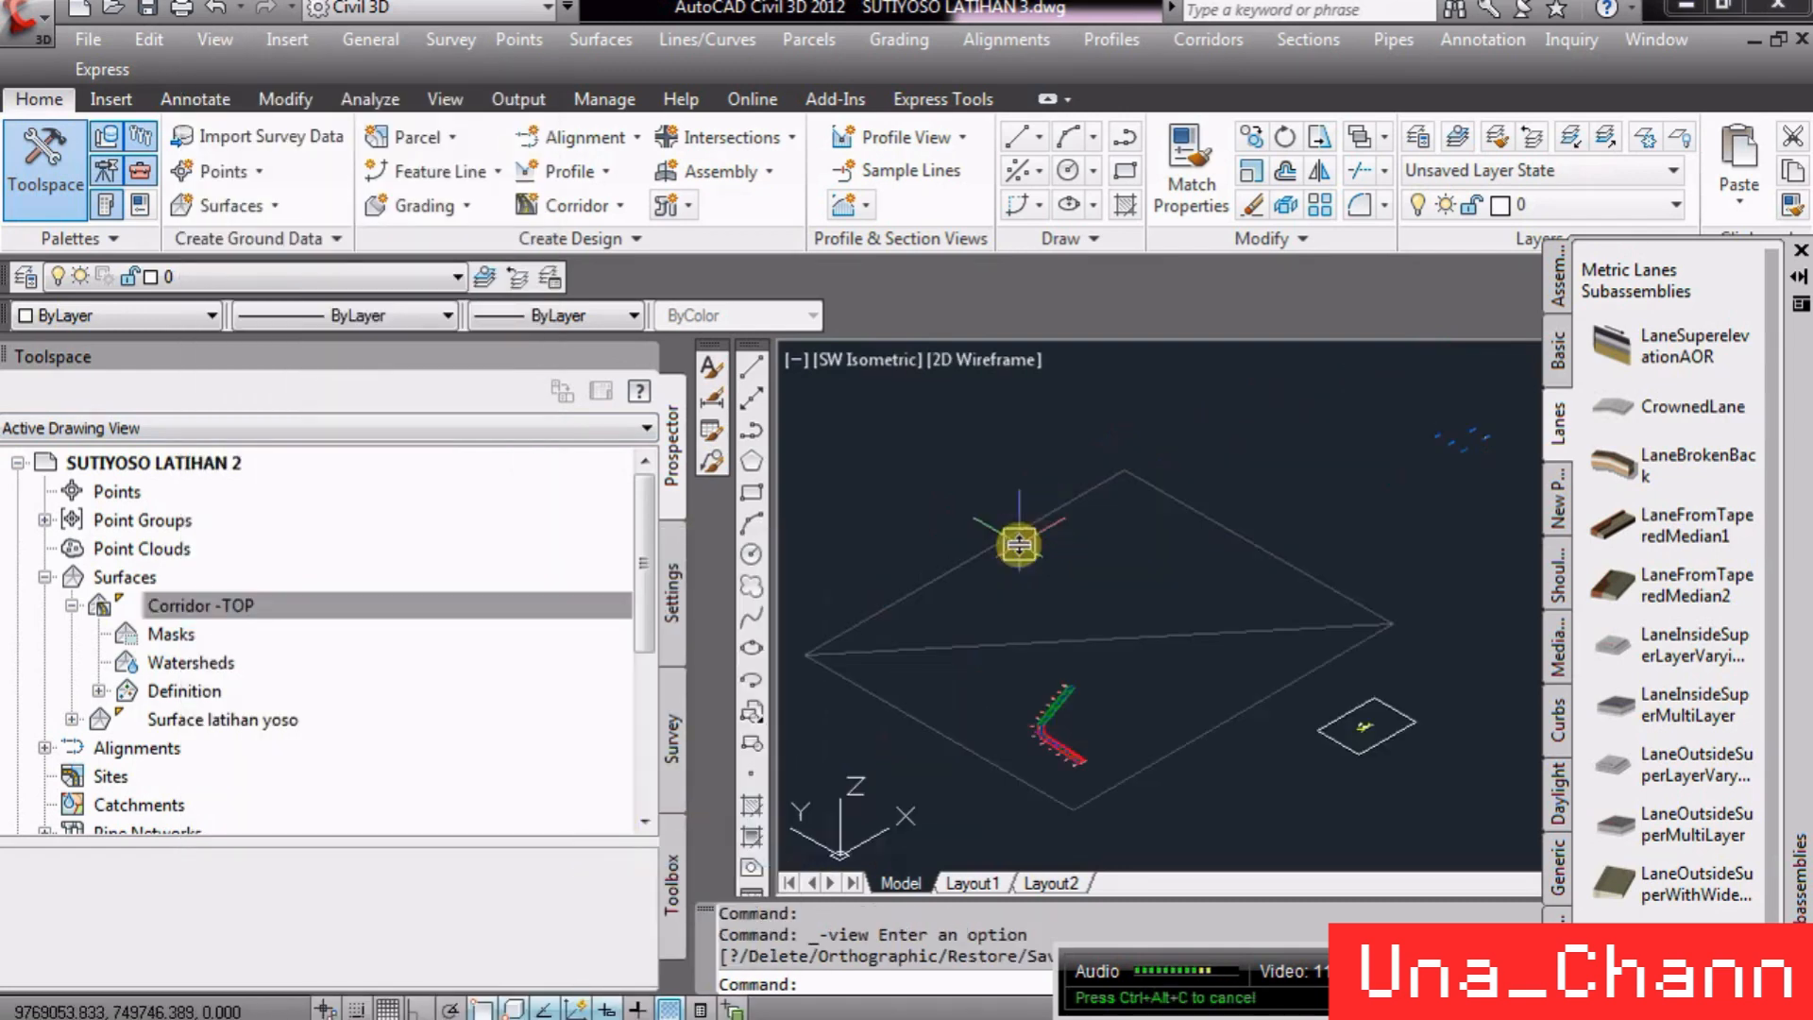
{"action": "scroll", "coordinate": [1020, 740], "scroll_direction": "up", "scroll_amount": 8}
{"action": "scroll", "coordinate": [1203, 591], "scroll_direction": "up", "scroll_amount": 8}
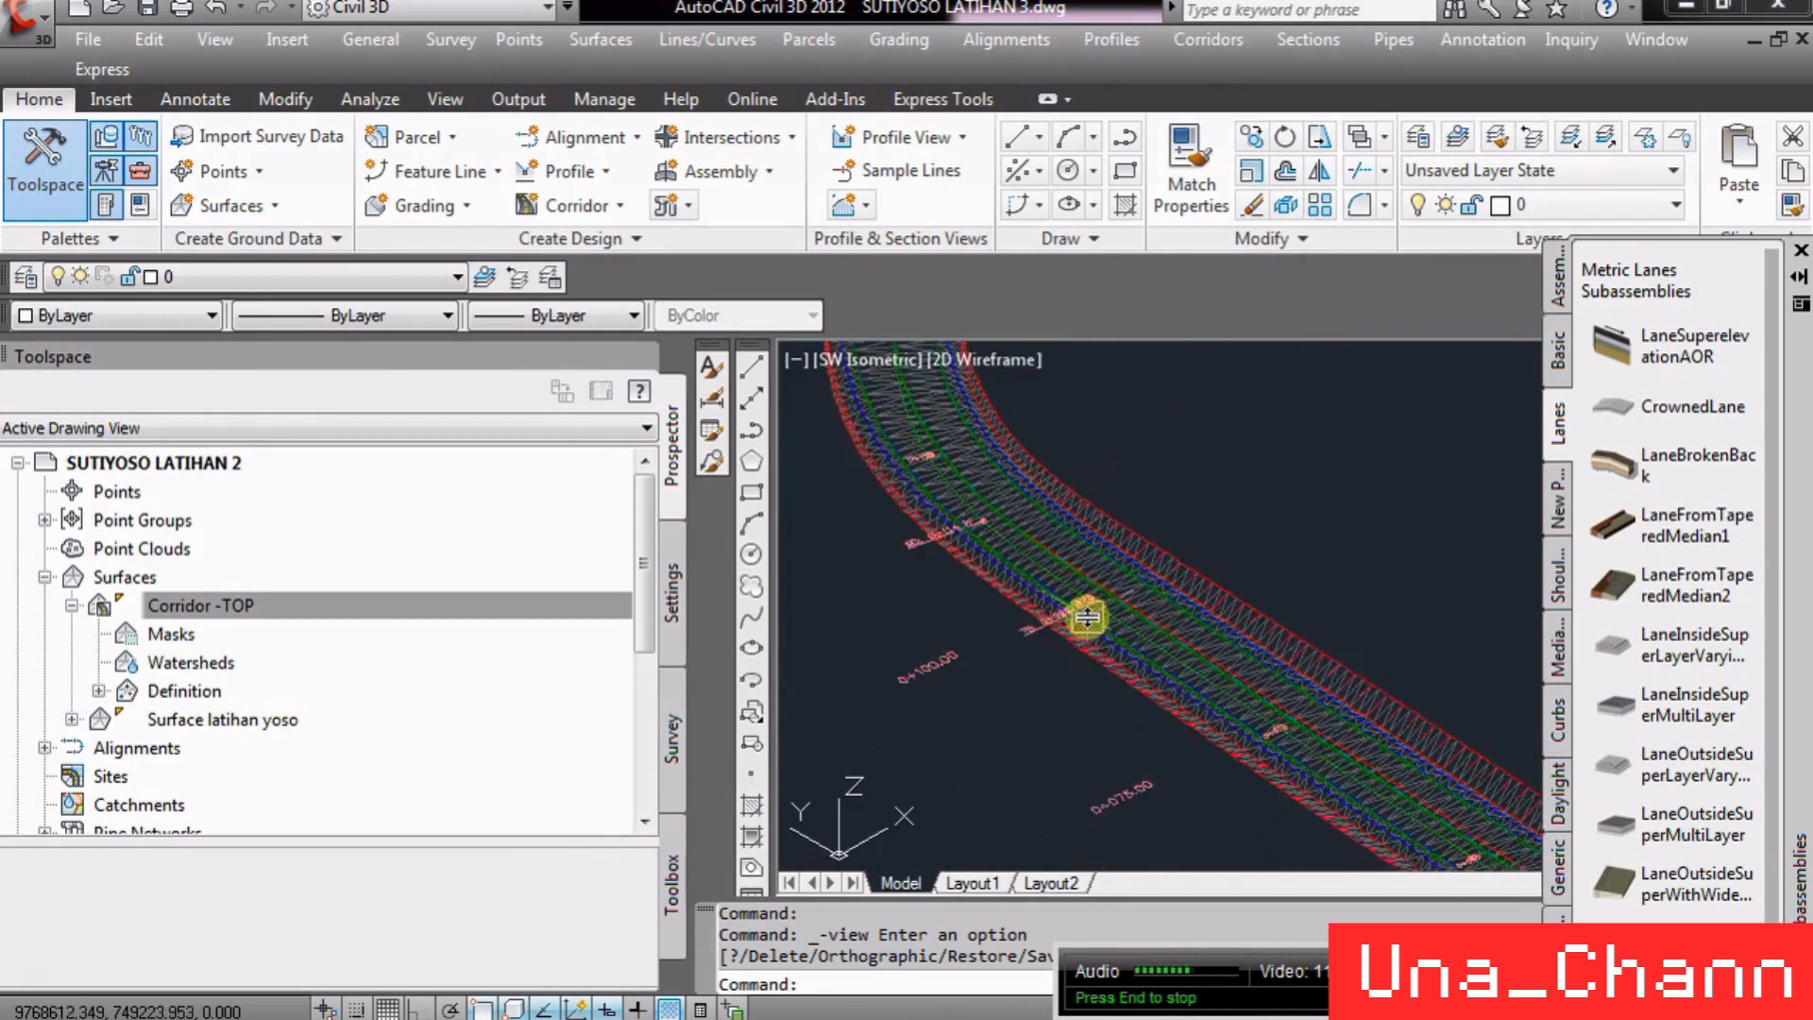
{"action": "left_click", "coordinate": [1385, 438]}
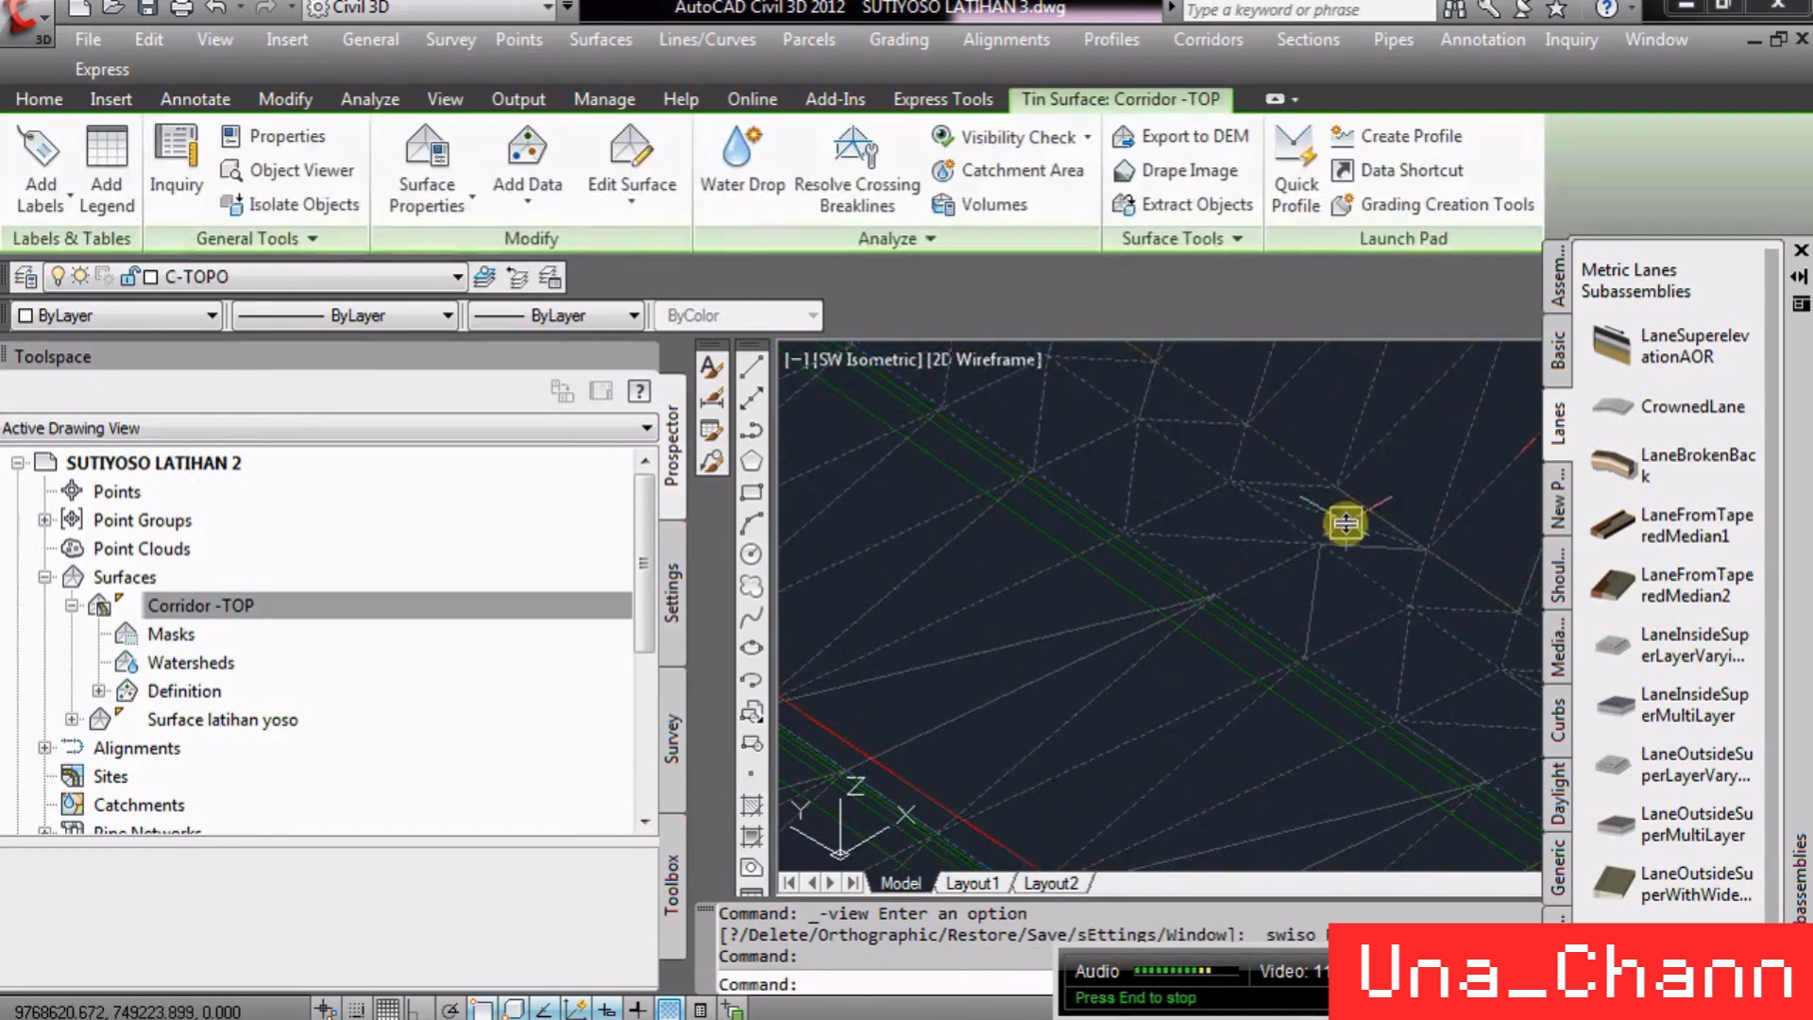
{"action": "scroll", "coordinate": [1341, 425], "scroll_direction": "down", "scroll_amount": 3}
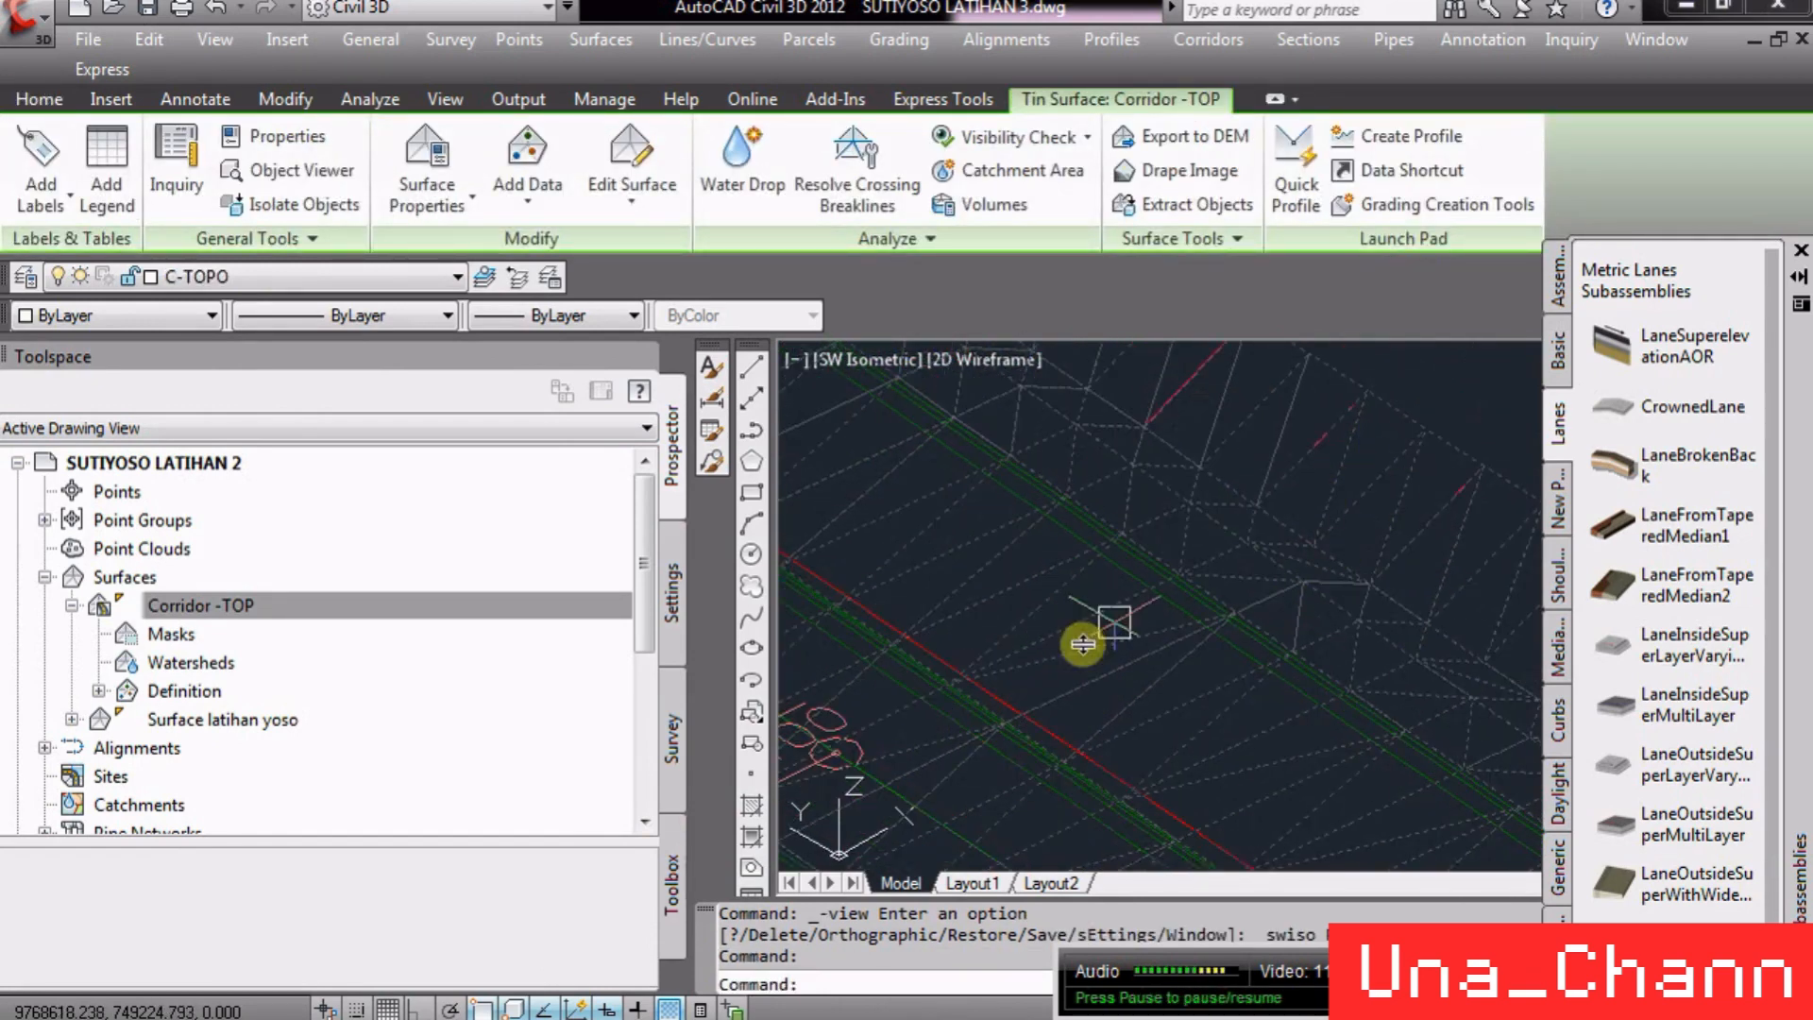
{"action": "scroll", "coordinate": [1152, 614], "scroll_direction": "up", "scroll_amount": 3}
{"action": "key", "text": "Escape"}
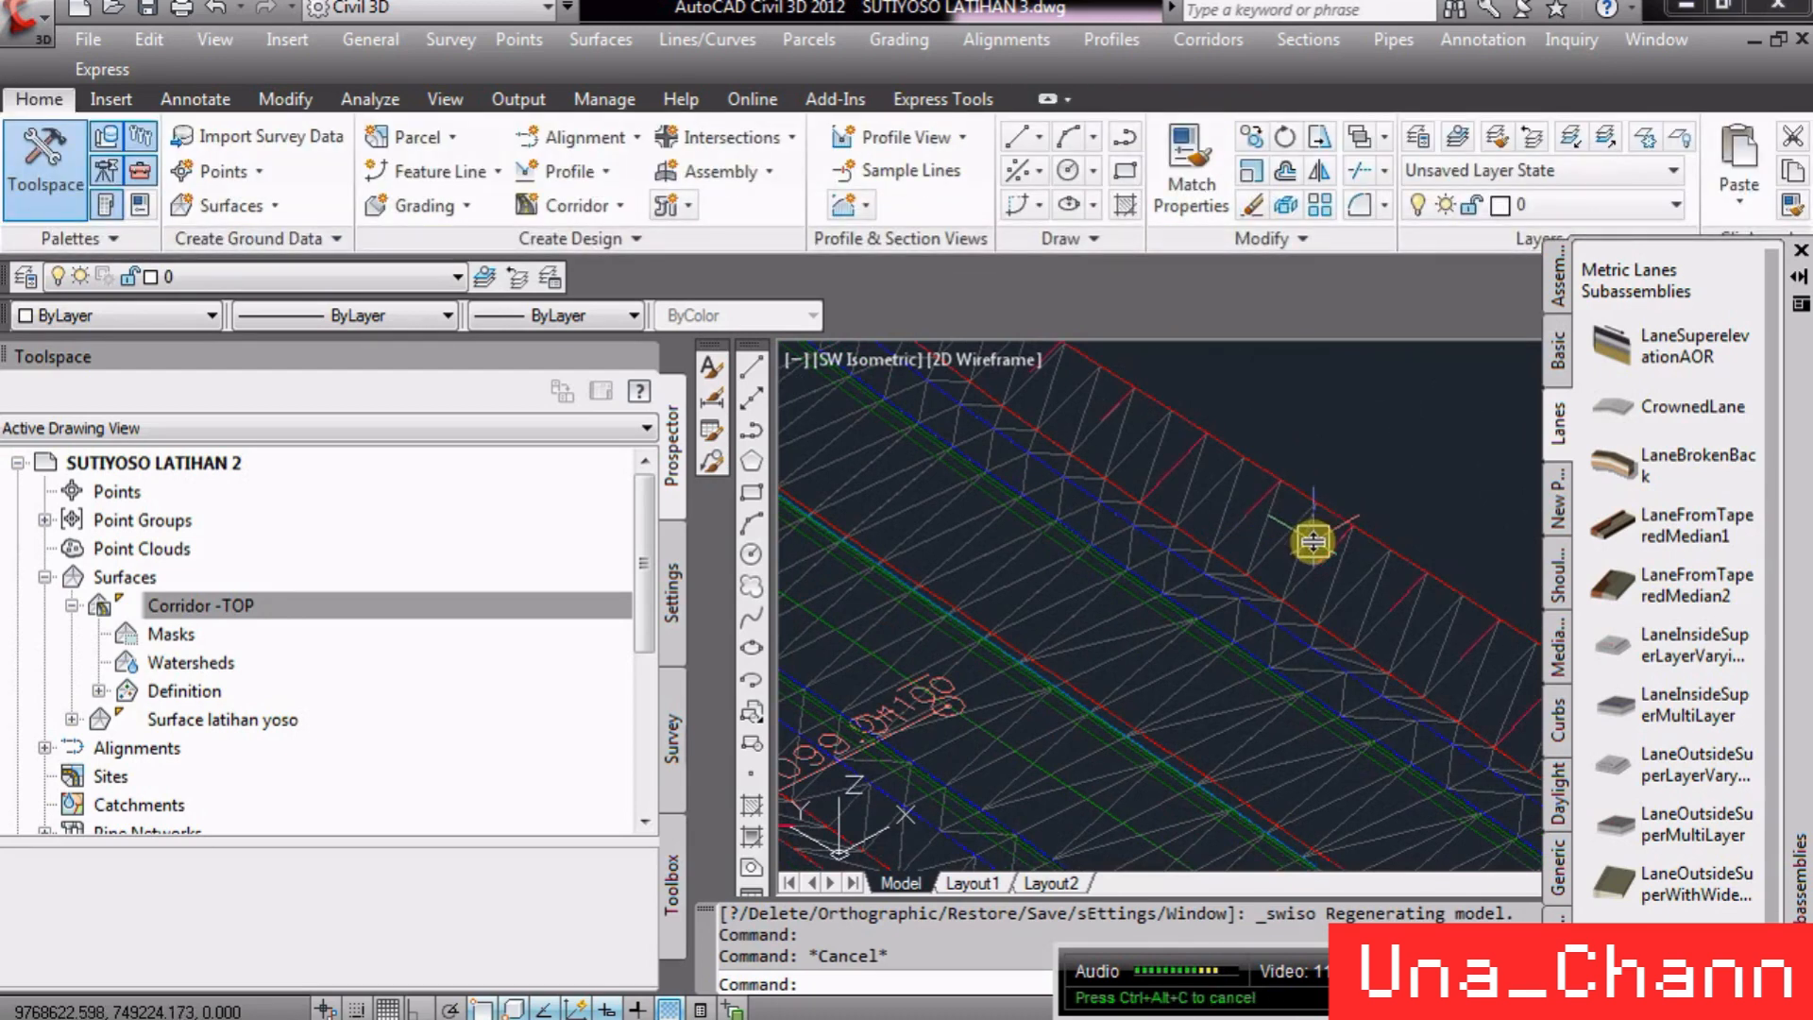
{"action": "mouse_move", "coordinate": [1313, 543]}
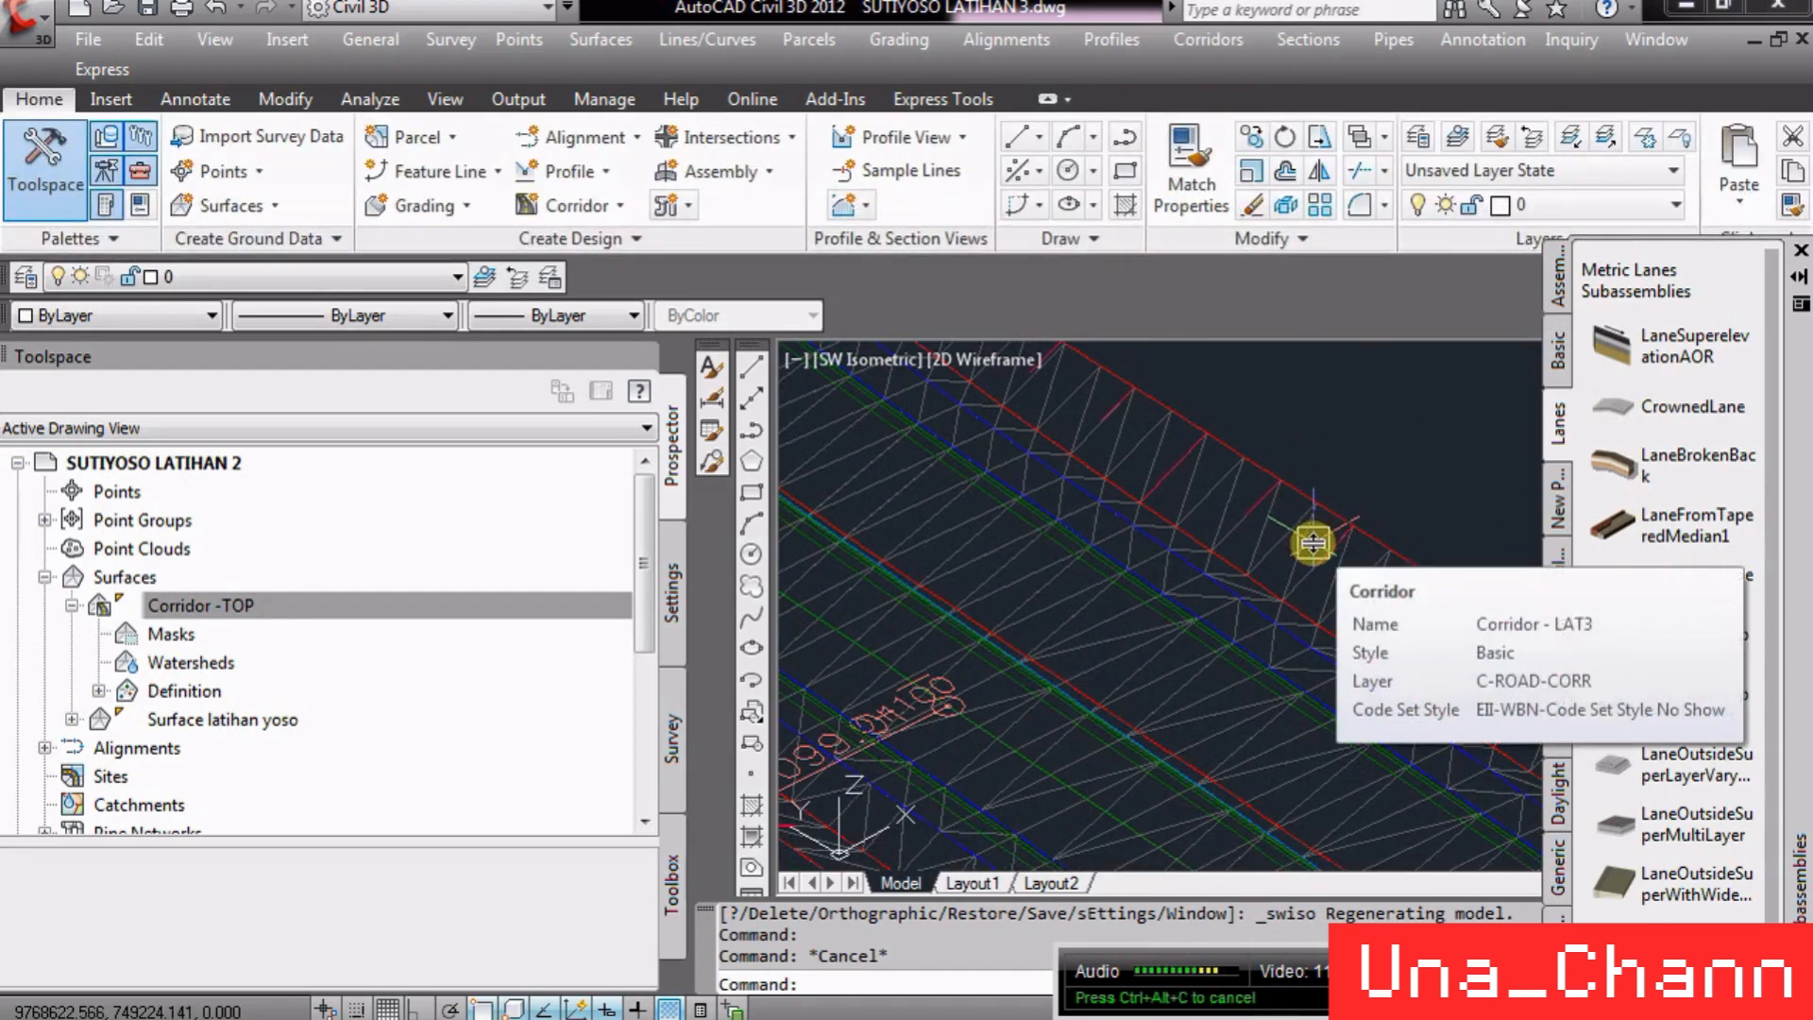
{"action": "scroll", "coordinate": [1228, 491], "scroll_direction": "down", "scroll_amount": 4}
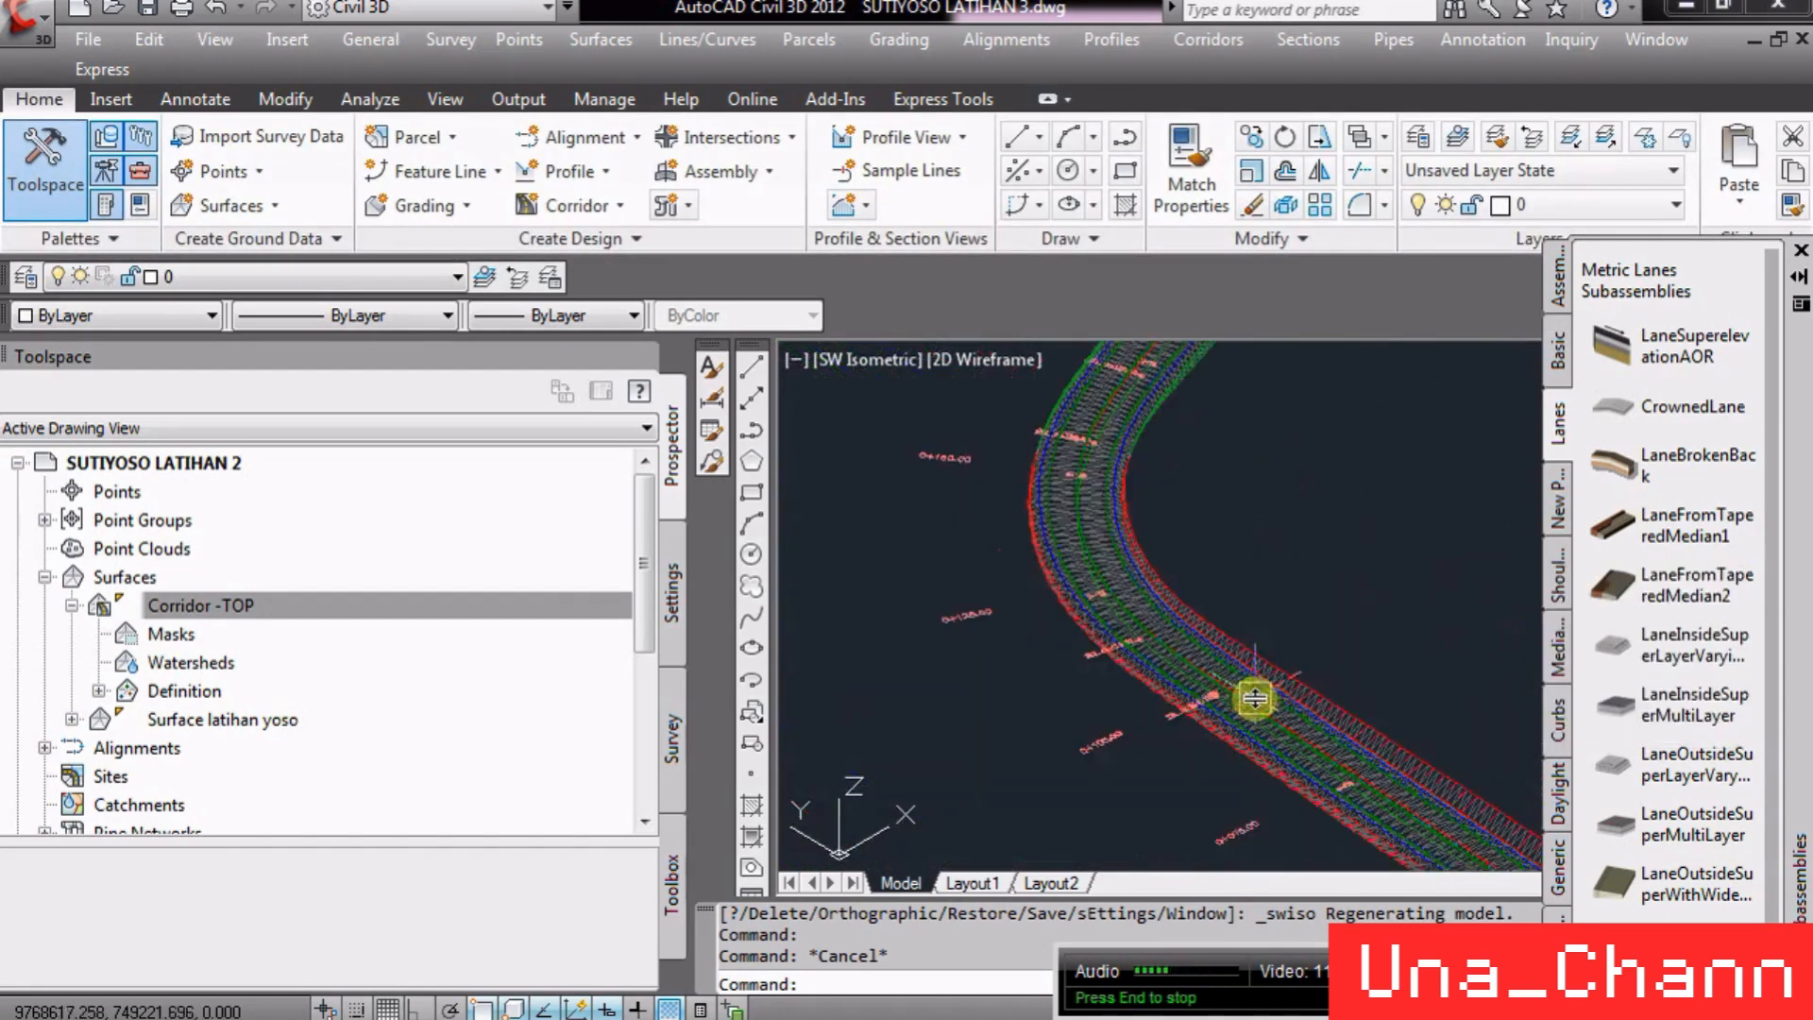
{"action": "scroll", "coordinate": [1073, 526], "scroll_direction": "up", "scroll_amount": 2}
{"action": "scroll", "coordinate": [1181, 515], "scroll_direction": "up", "scroll_amount": 6}
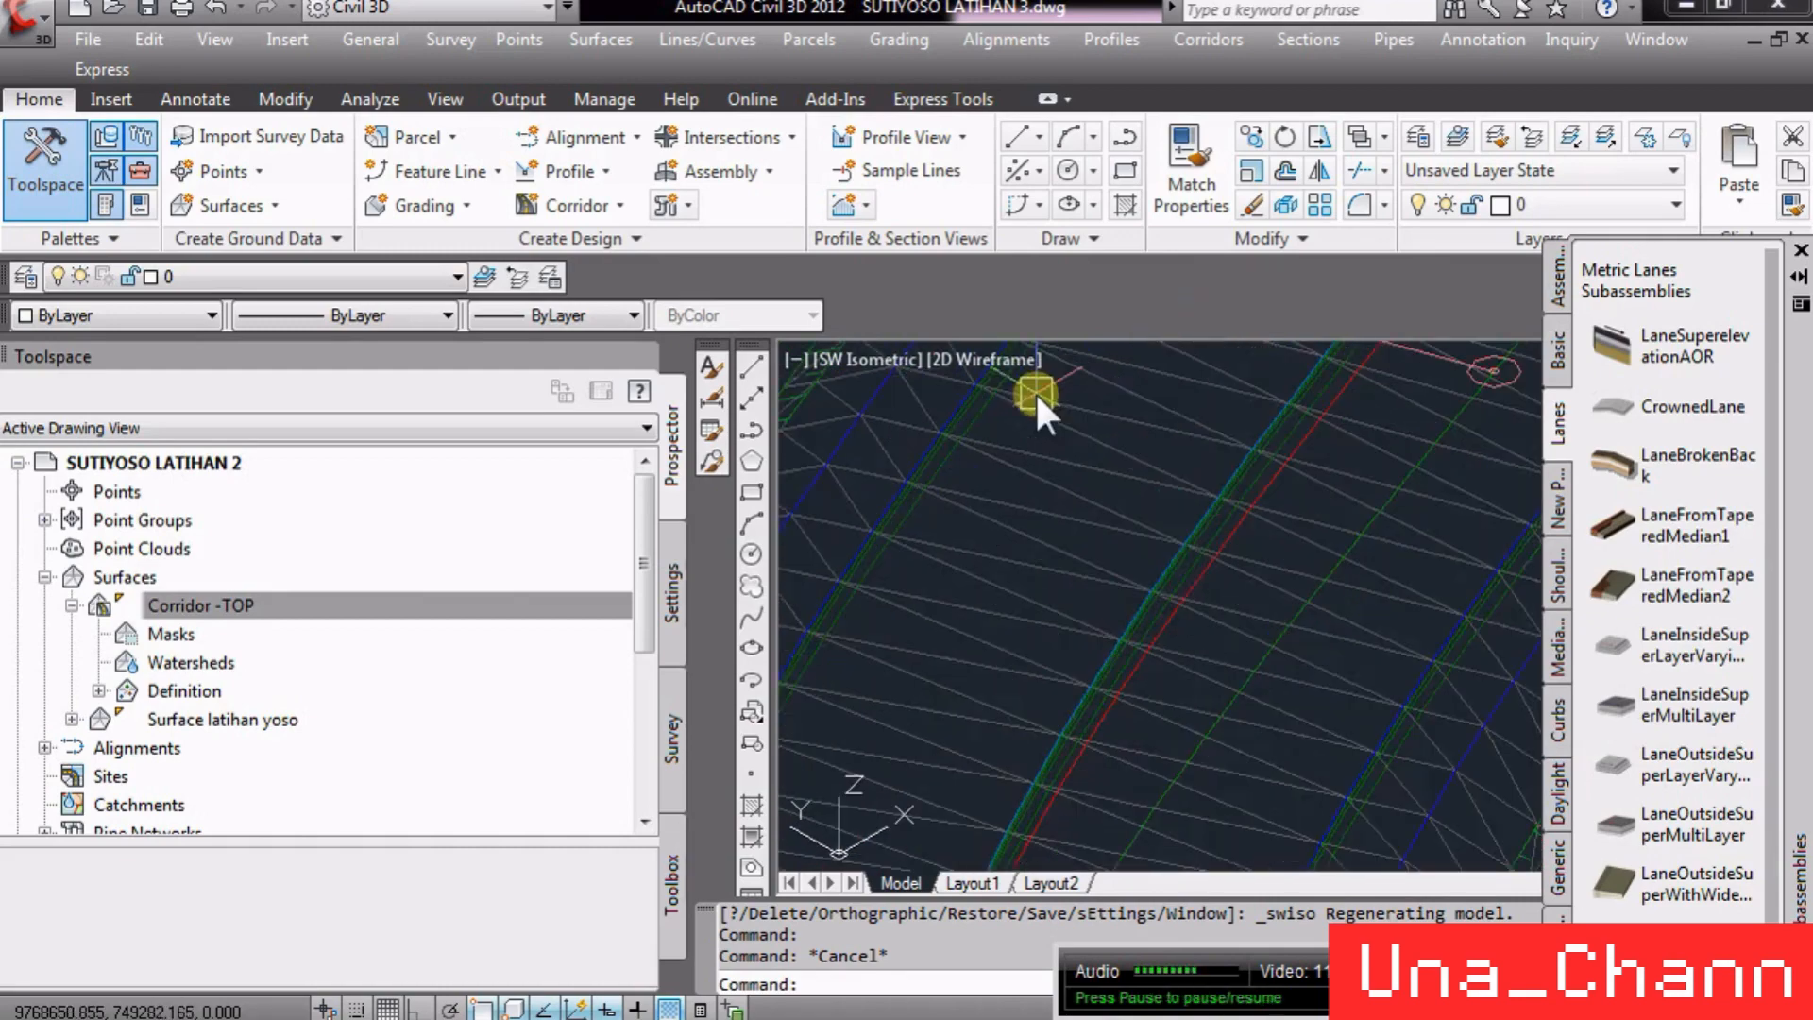
{"action": "left_click", "coordinate": [1113, 544]}
{"action": "right_click", "coordinate": [1116, 554]}
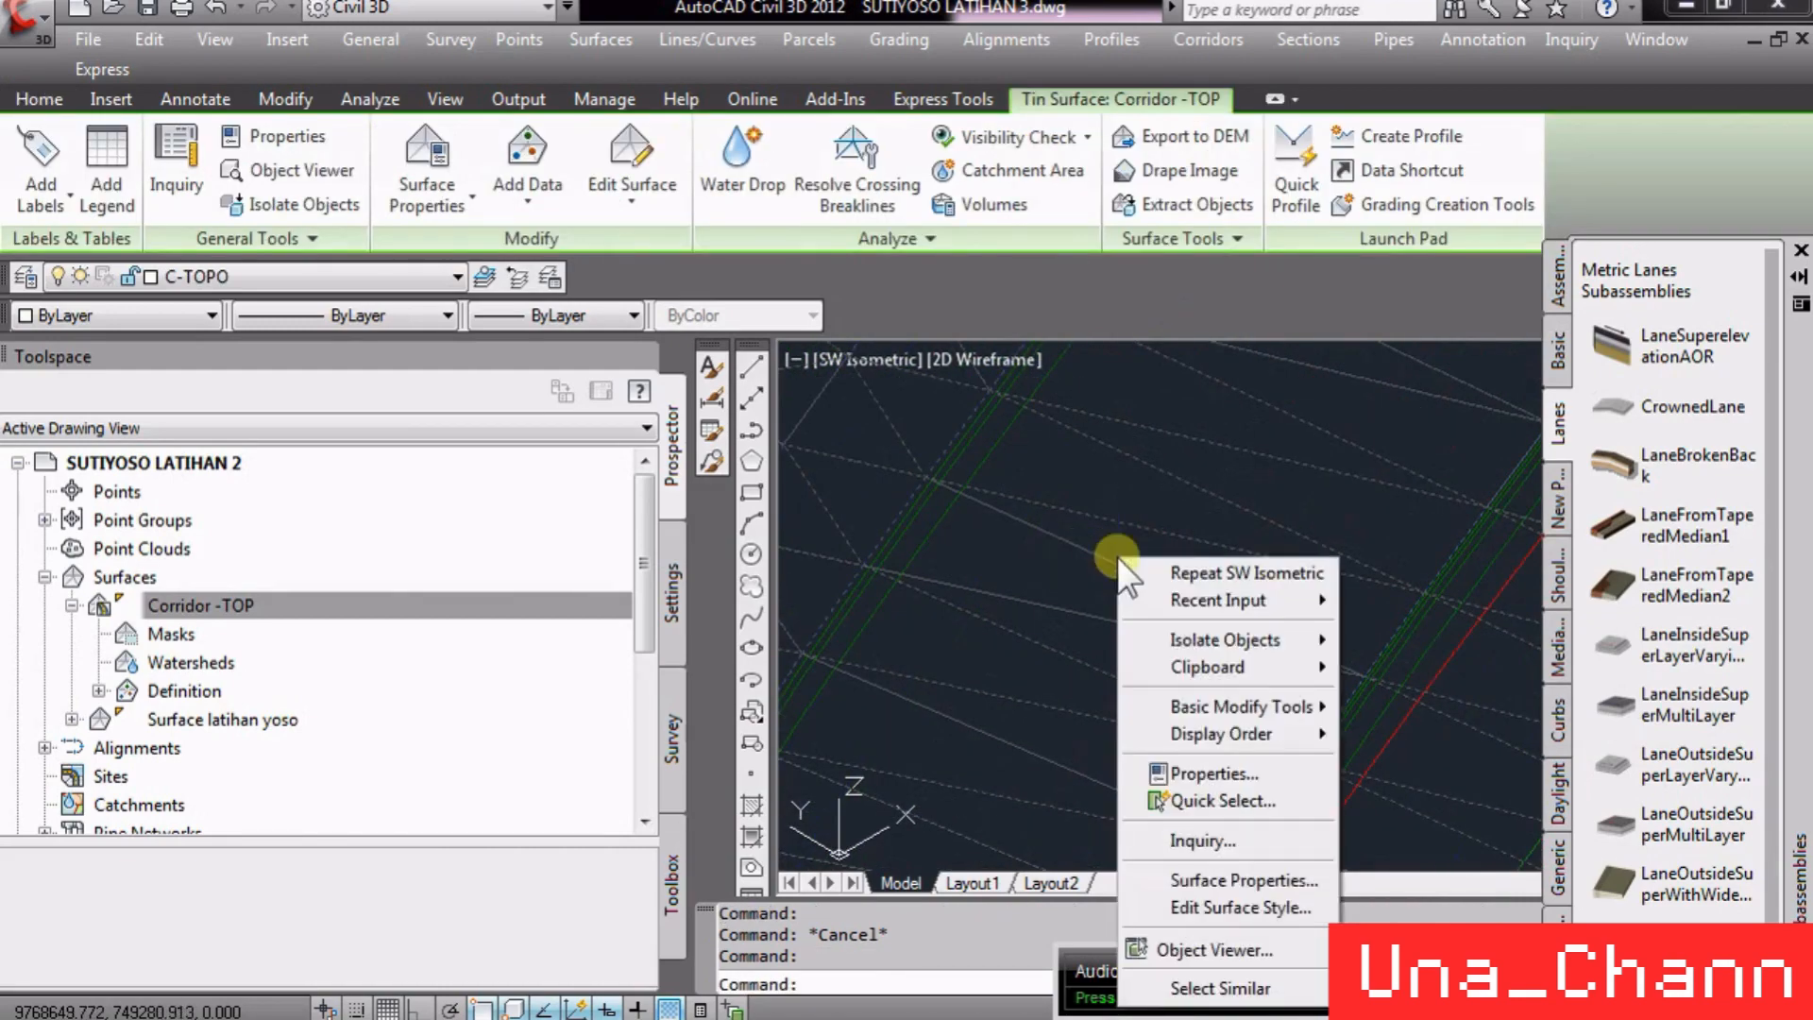
{"action": "left_click", "coordinate": [1252, 899]}
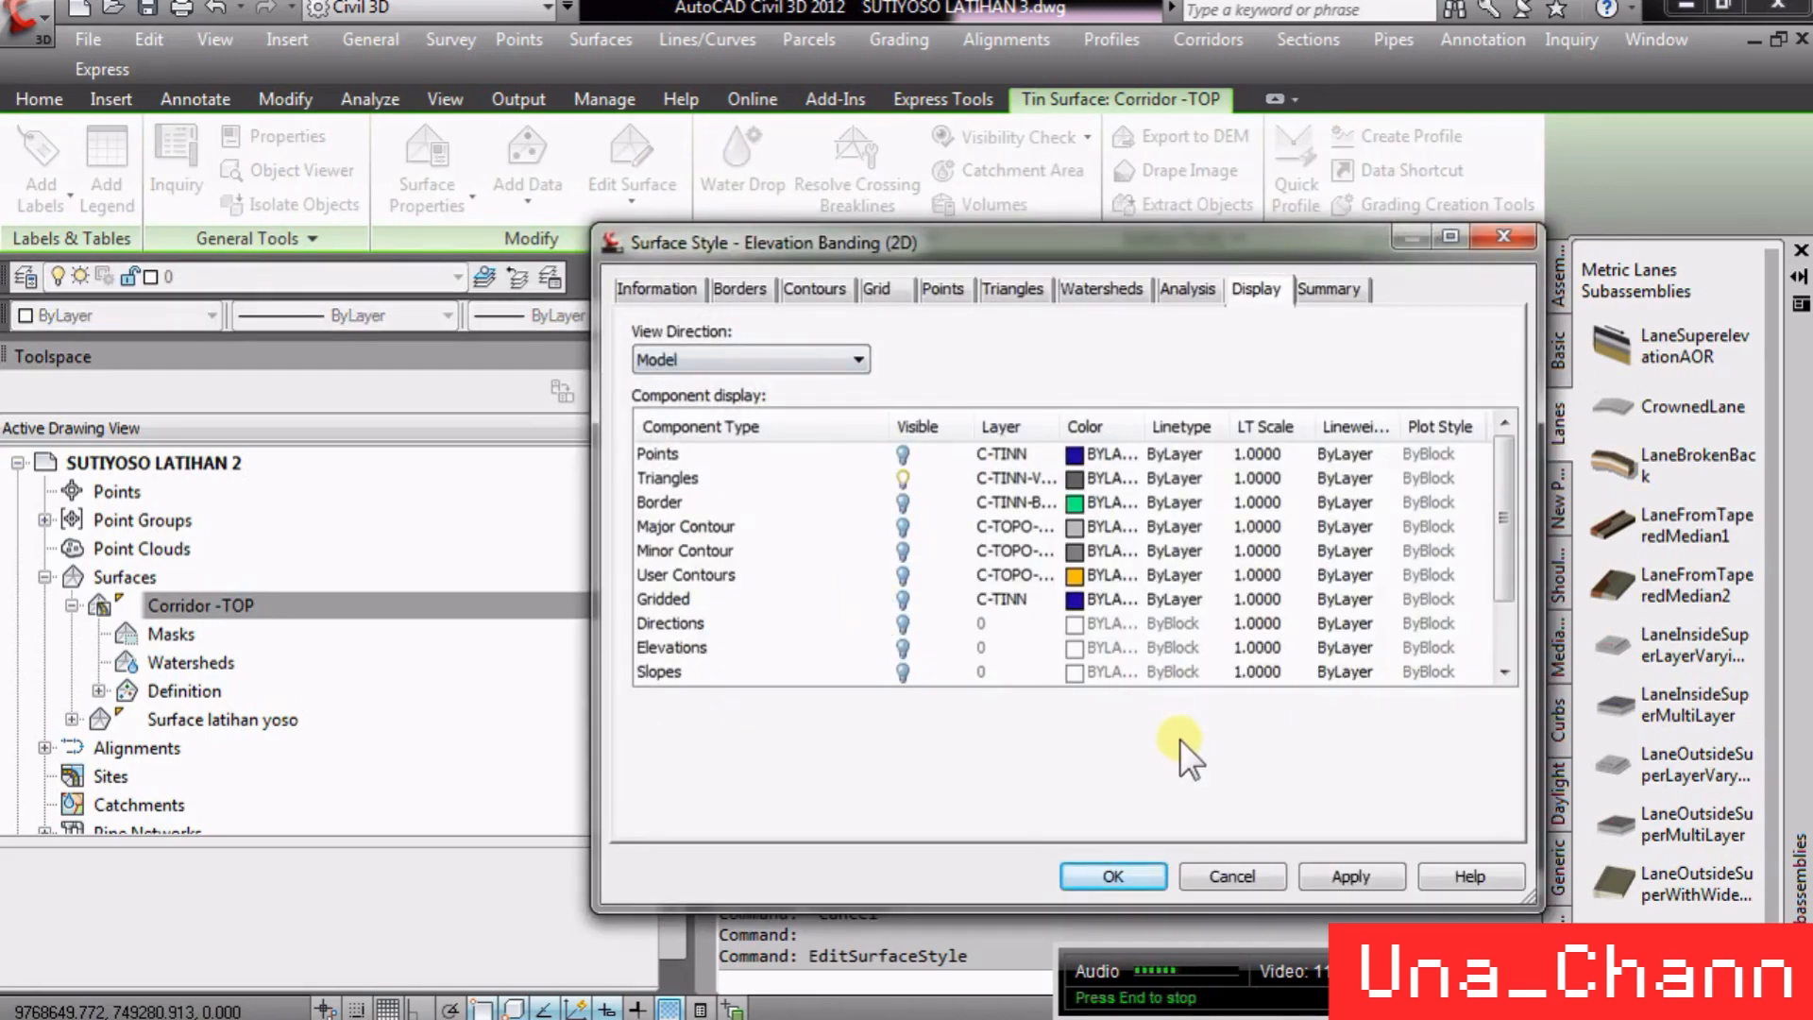
{"action": "left_click", "coordinate": [1228, 874]}
{"action": "left_click", "coordinate": [1157, 676]}
{"action": "right_click", "coordinate": [1146, 693]}
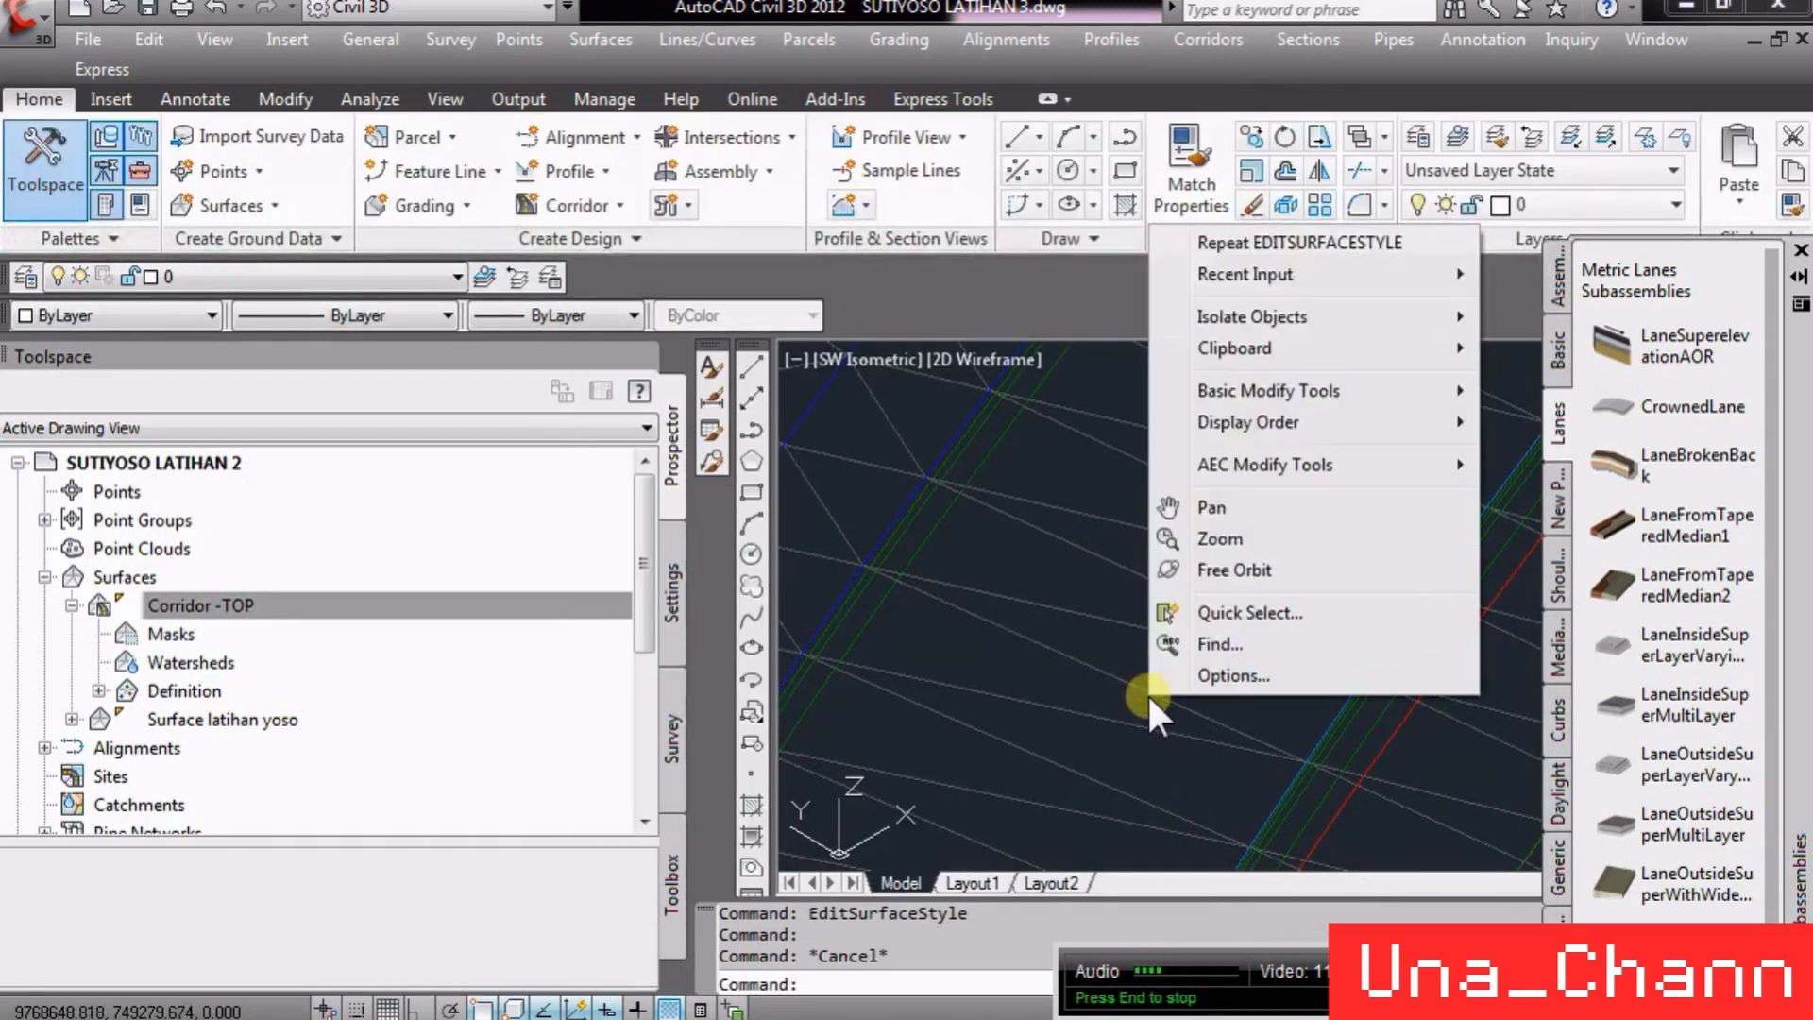
{"action": "key", "text": "Escape"}
- Try to switch the Corridor -TOP surface style to Contours 5m and 25m (Background) in Surface Properties
{"action": "left_click", "coordinate": [1134, 683]}
{"action": "right_click", "coordinate": [1136, 705]}
{"action": "left_click", "coordinate": [1277, 560]}
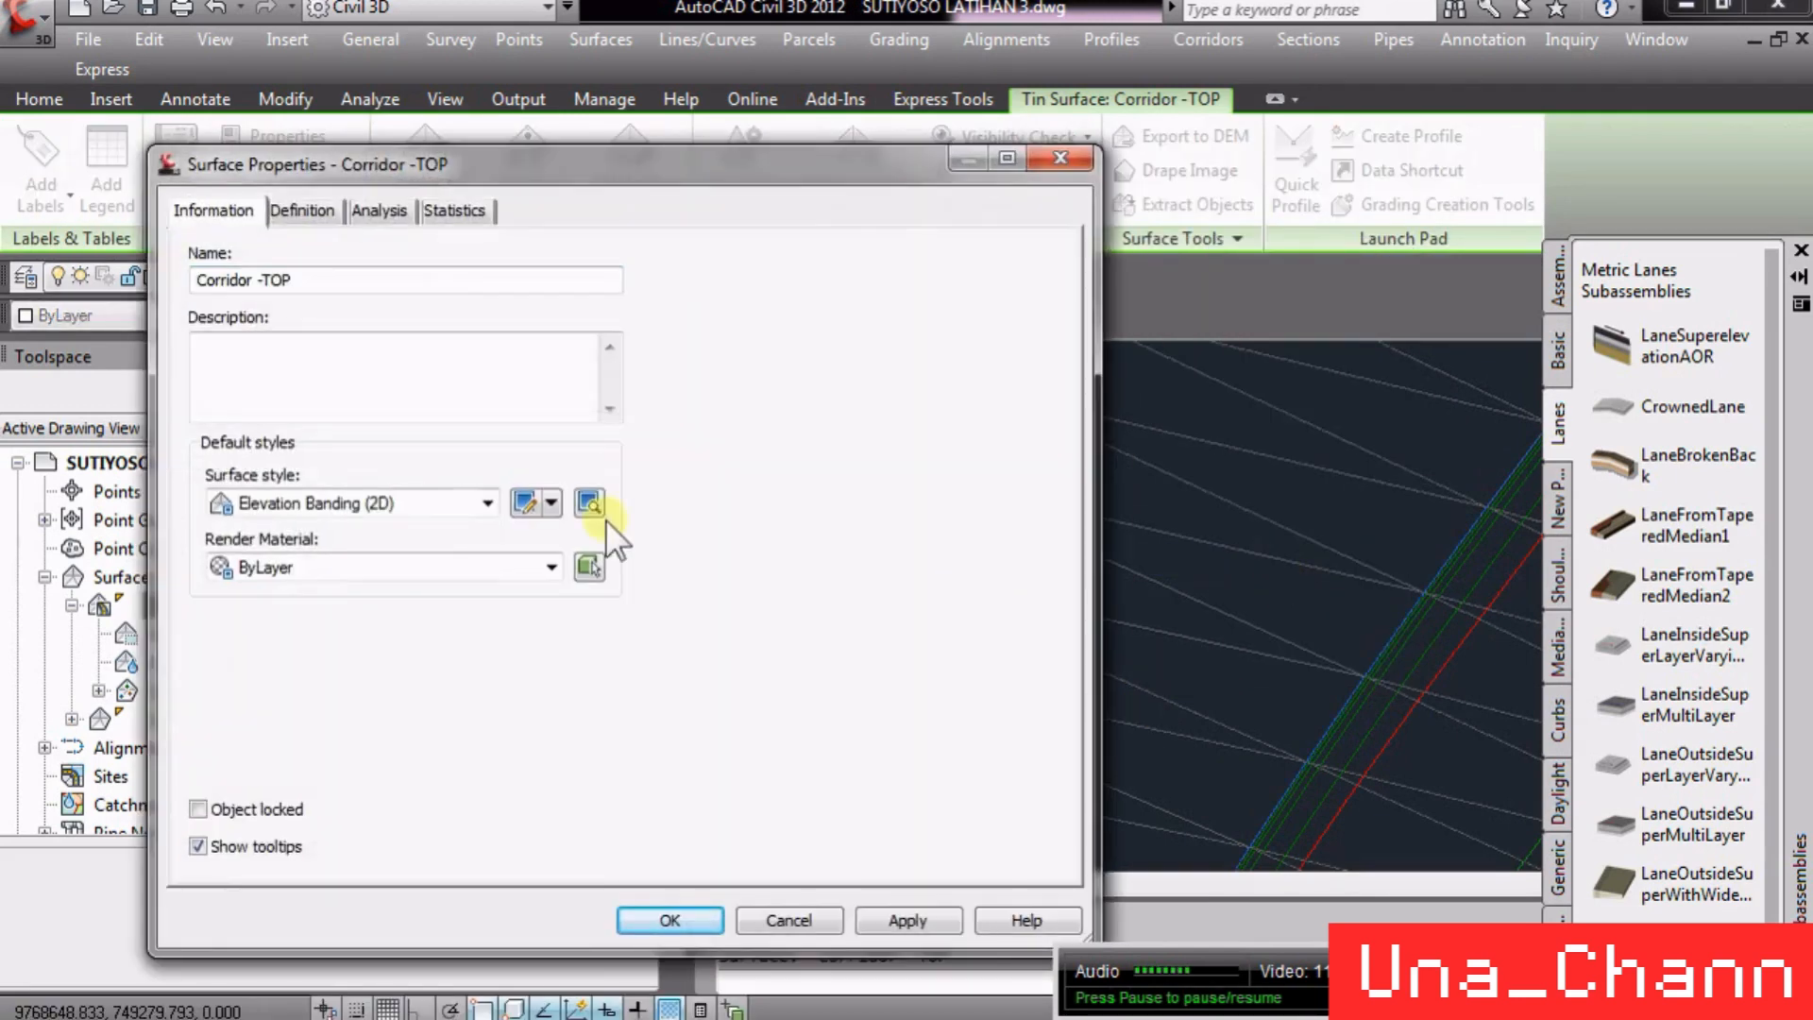
{"action": "left_click", "coordinate": [430, 501]}
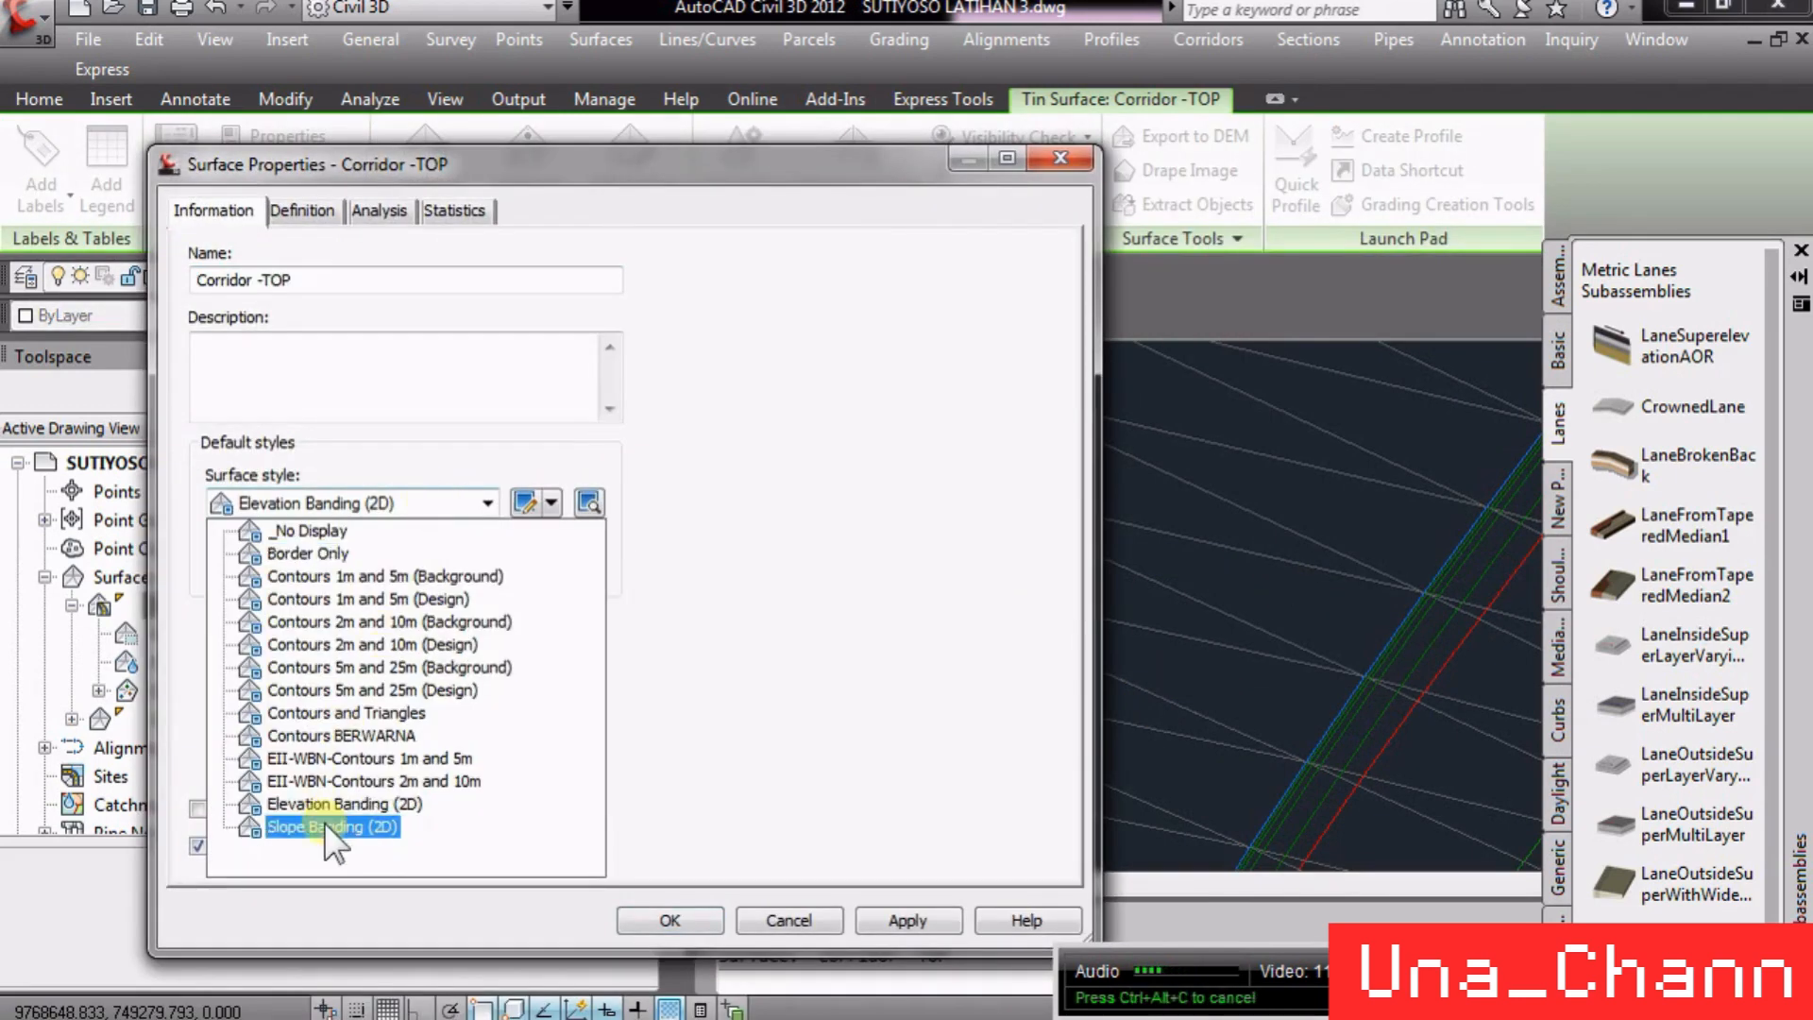
{"action": "left_click", "coordinate": [370, 806]}
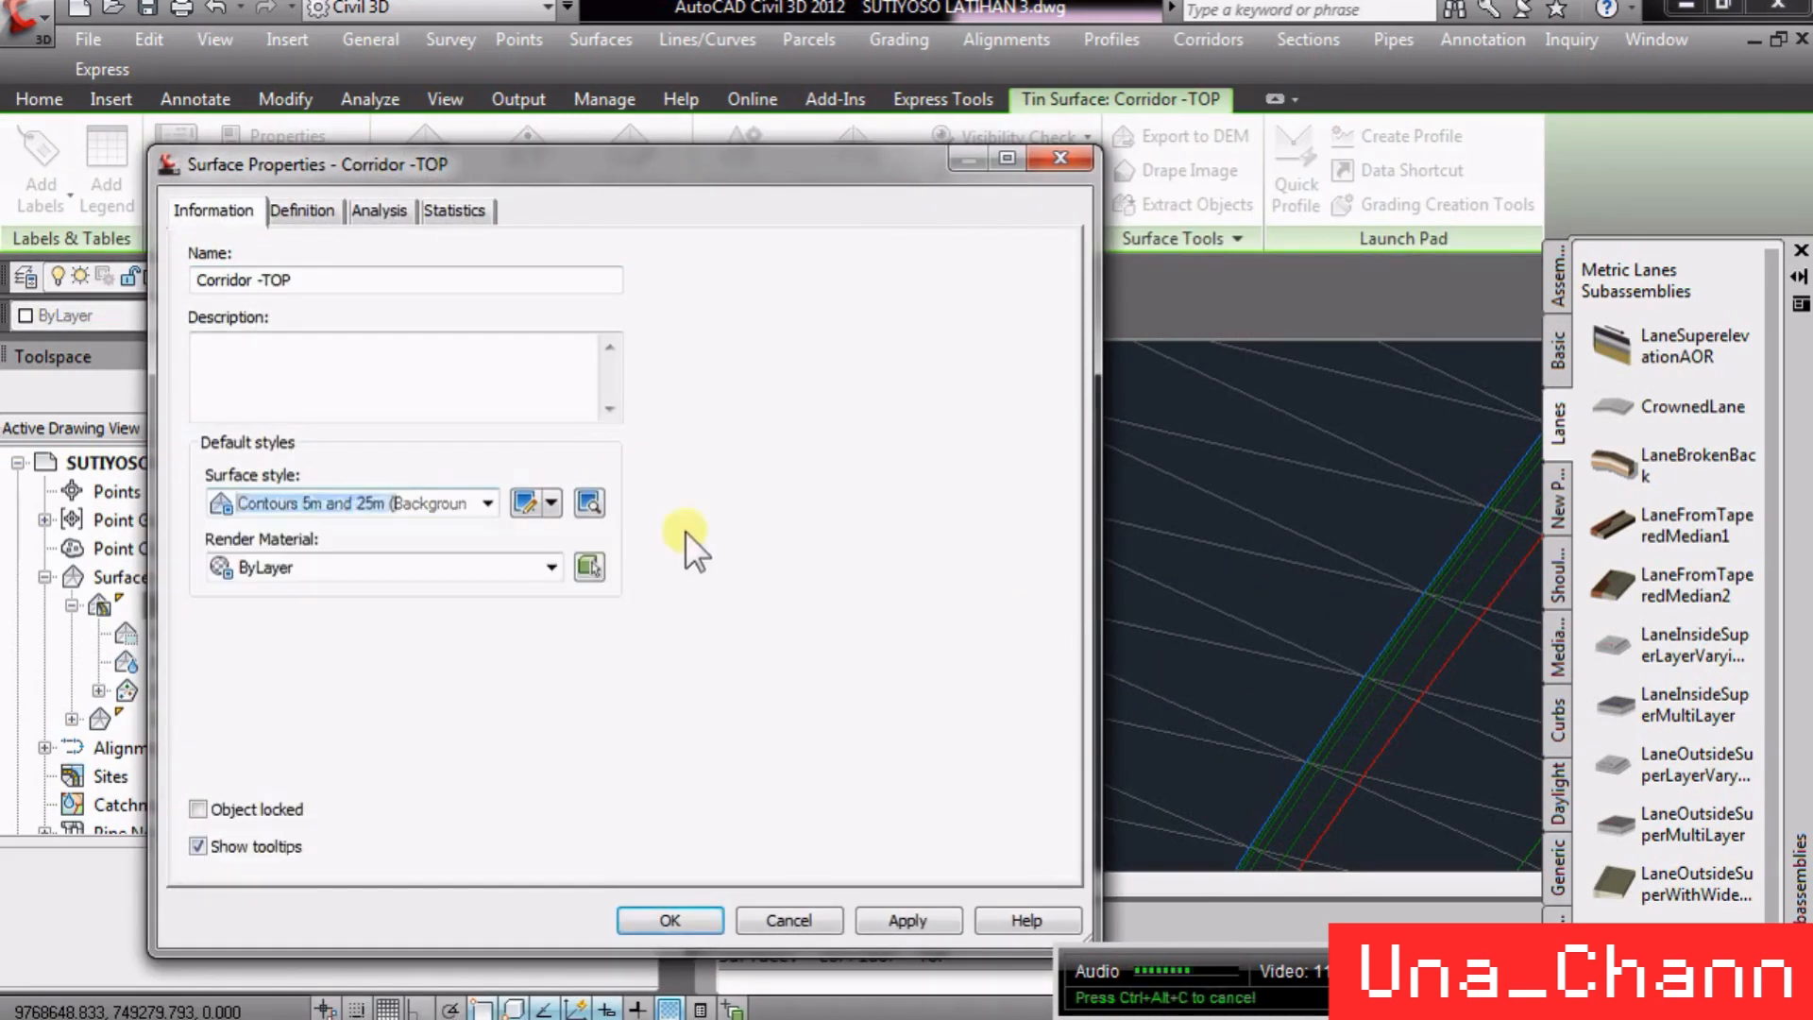
{"action": "key", "text": "Return"}
{"action": "left_click", "coordinate": [198, 40]}
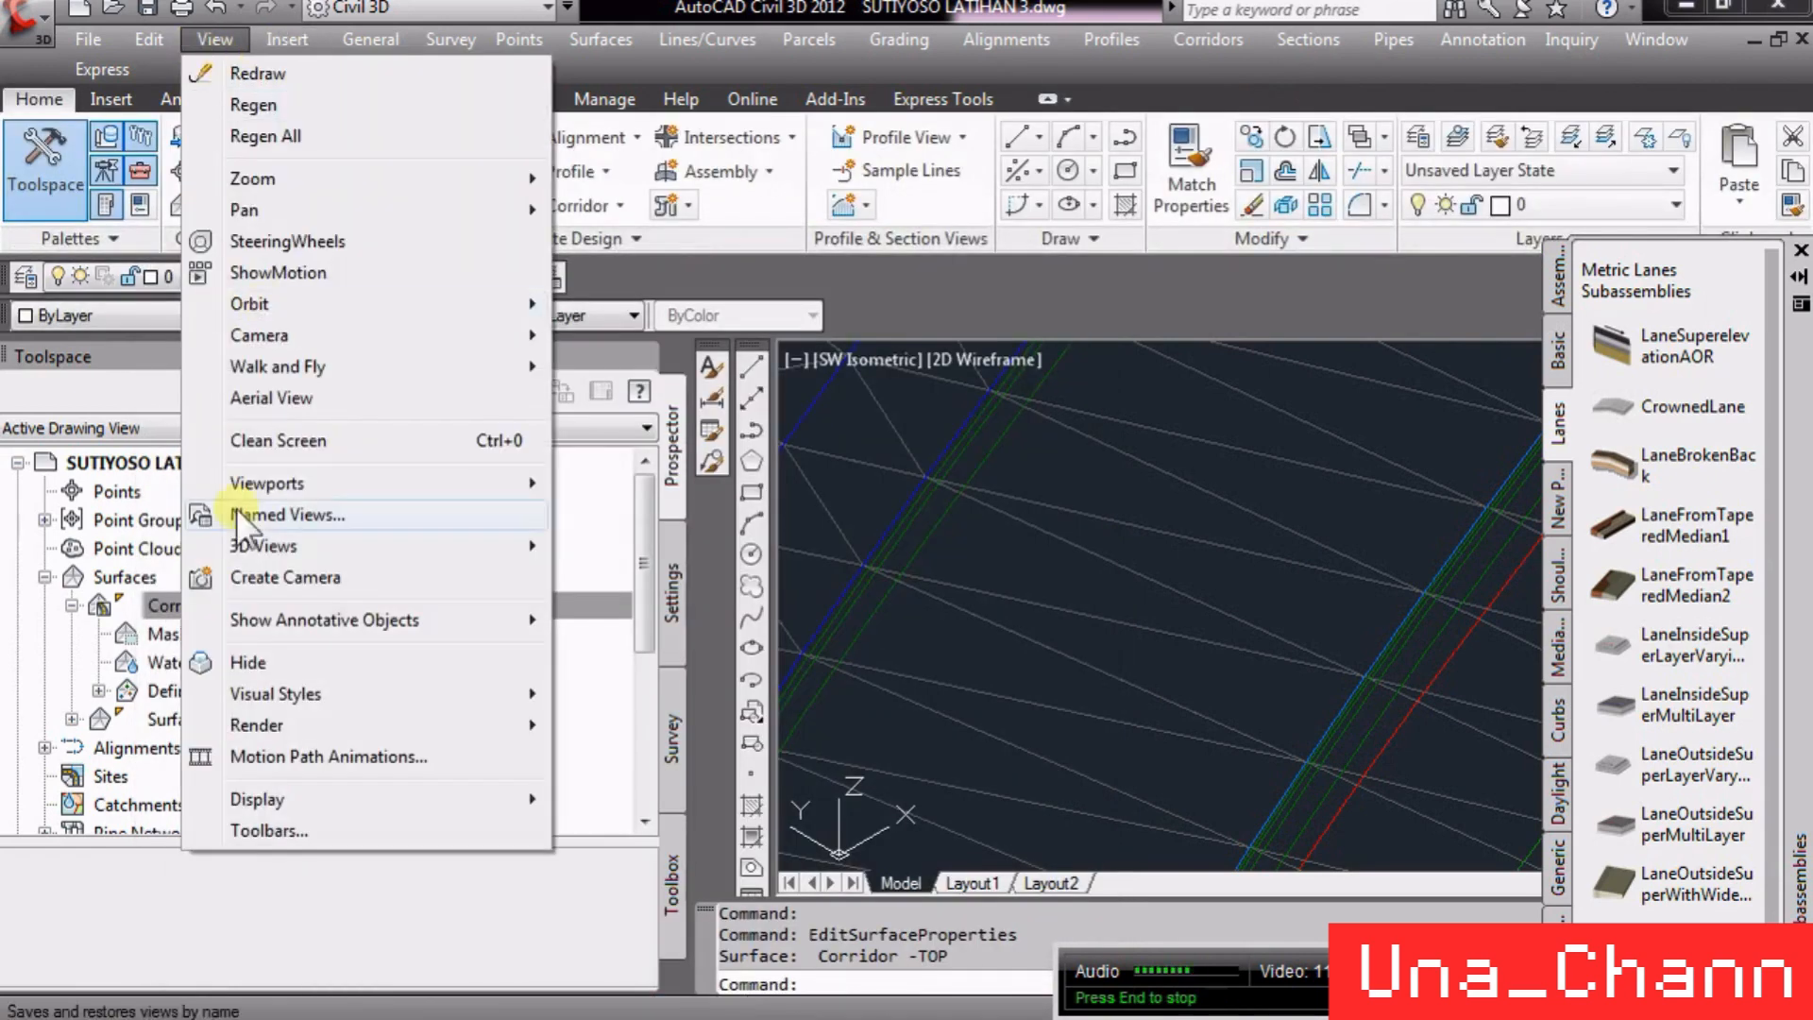
{"action": "mouse_move", "coordinate": [283, 545]}
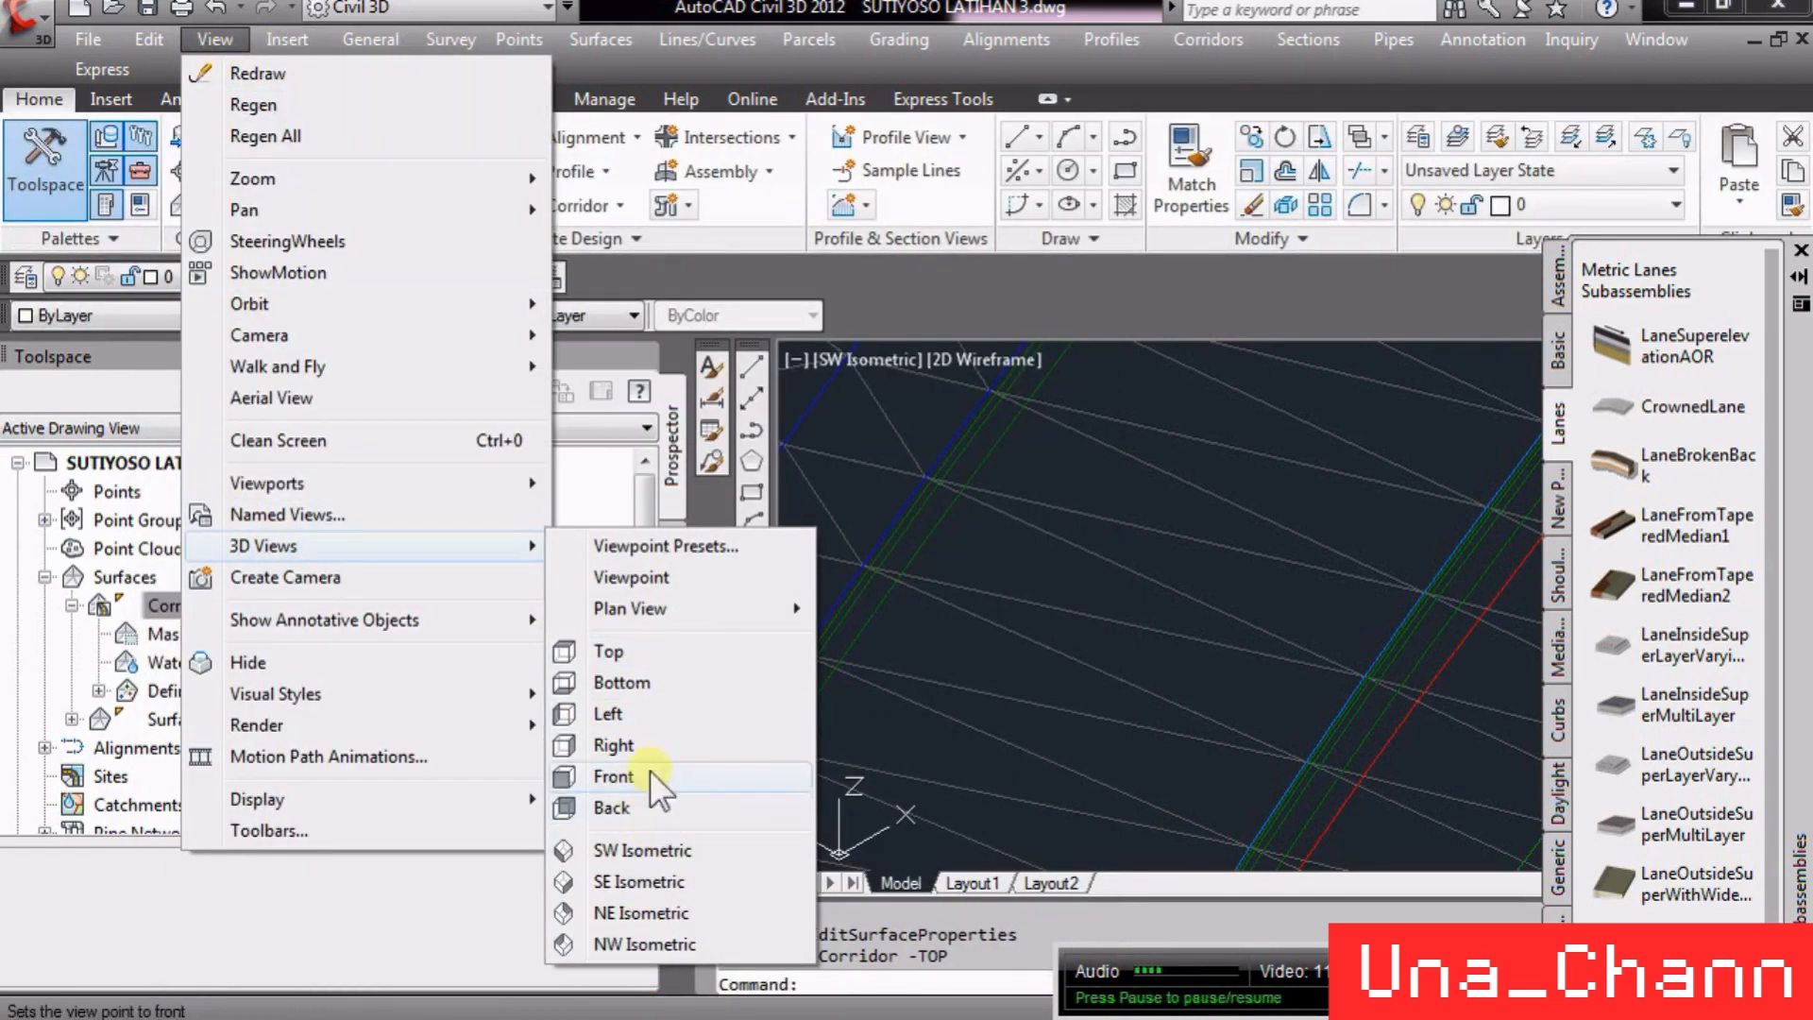
{"action": "left_click", "coordinate": [1027, 740]}
- Turn on the Slope Arrows display in the Elevation Banding (2D) surface style of Corridor -TOP
{"action": "left_click", "coordinate": [1027, 715]}
{"action": "right_click", "coordinate": [1040, 711]}
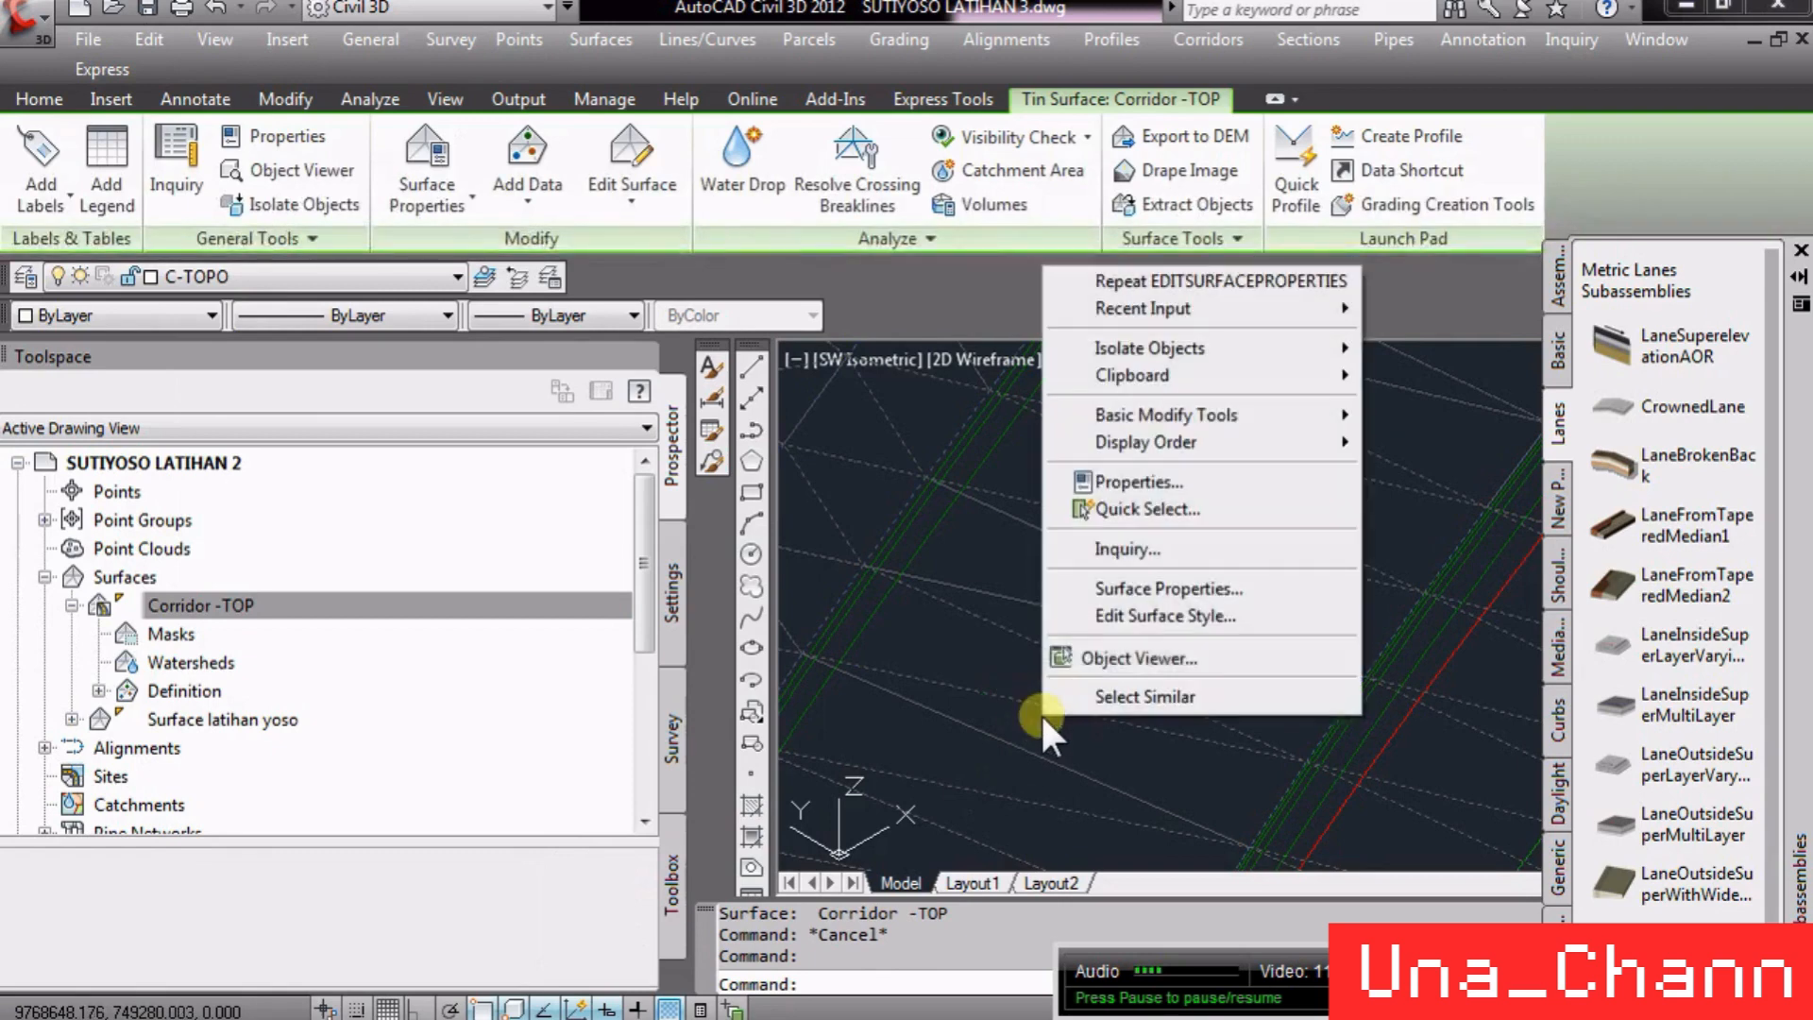
{"action": "left_click", "coordinate": [1204, 616]}
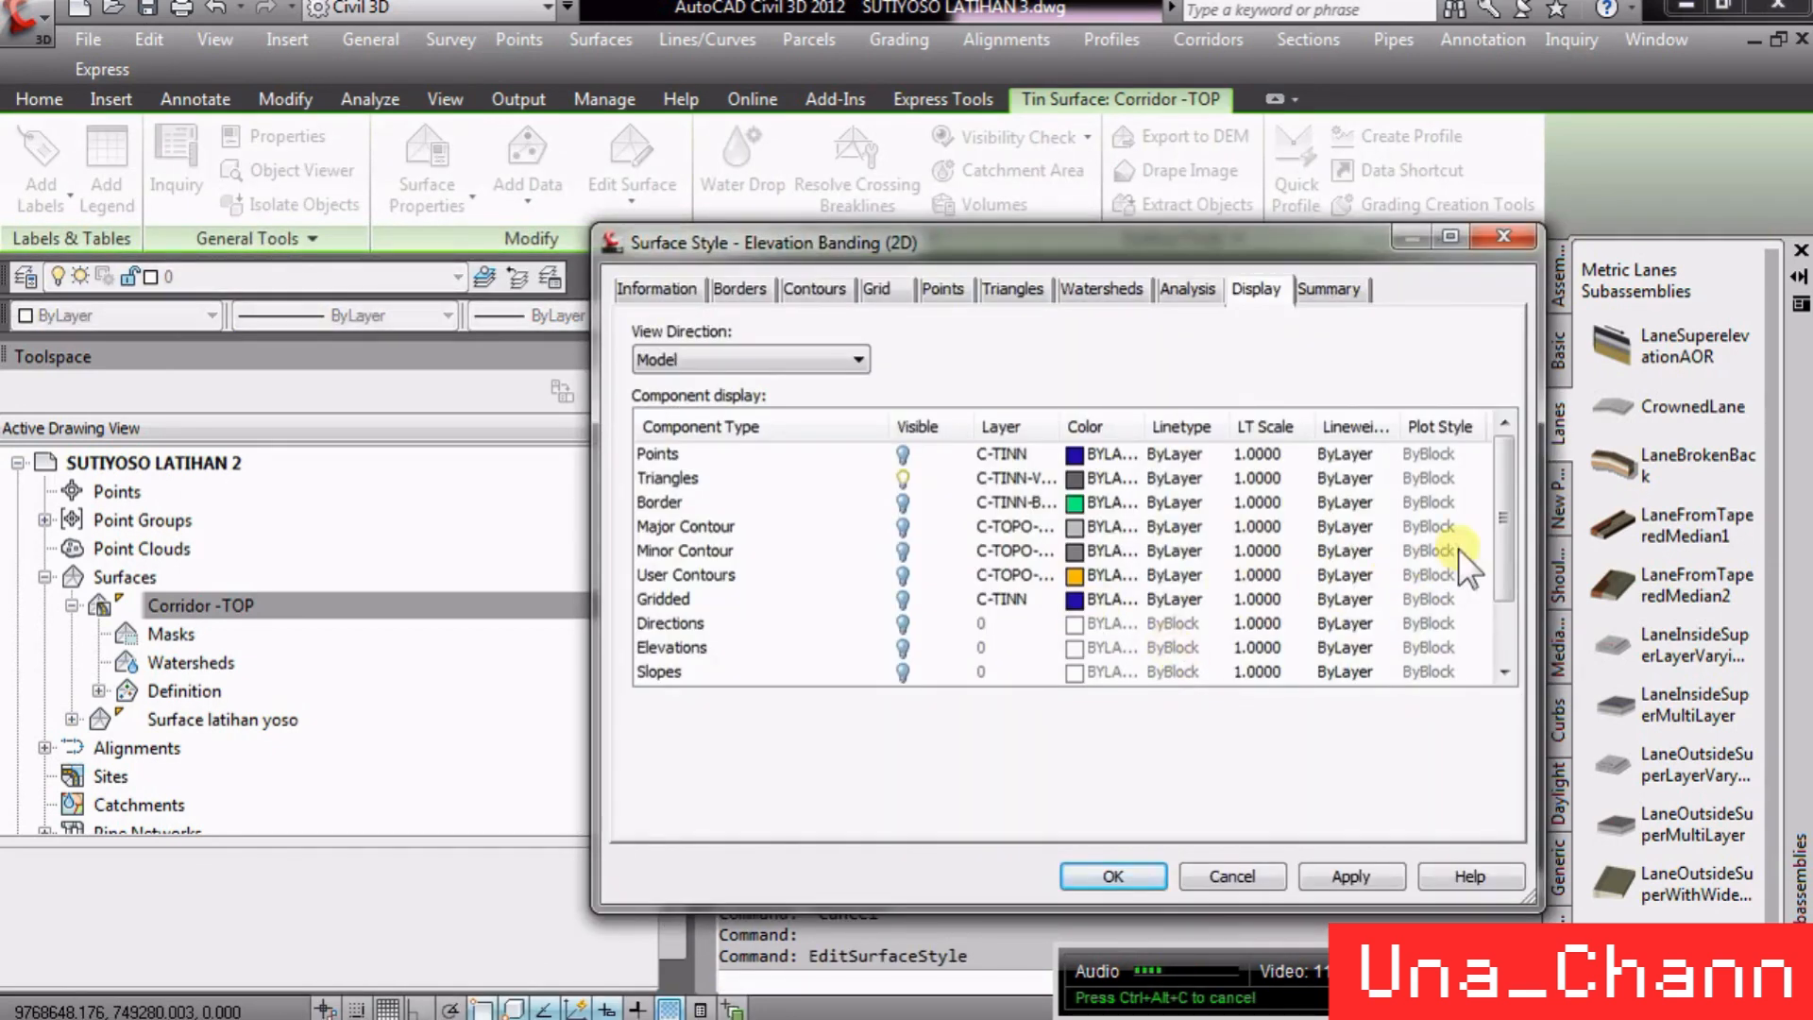
{"action": "left_click_drag", "start_coordinate": [1500, 548], "coordinate": [1516, 631]}
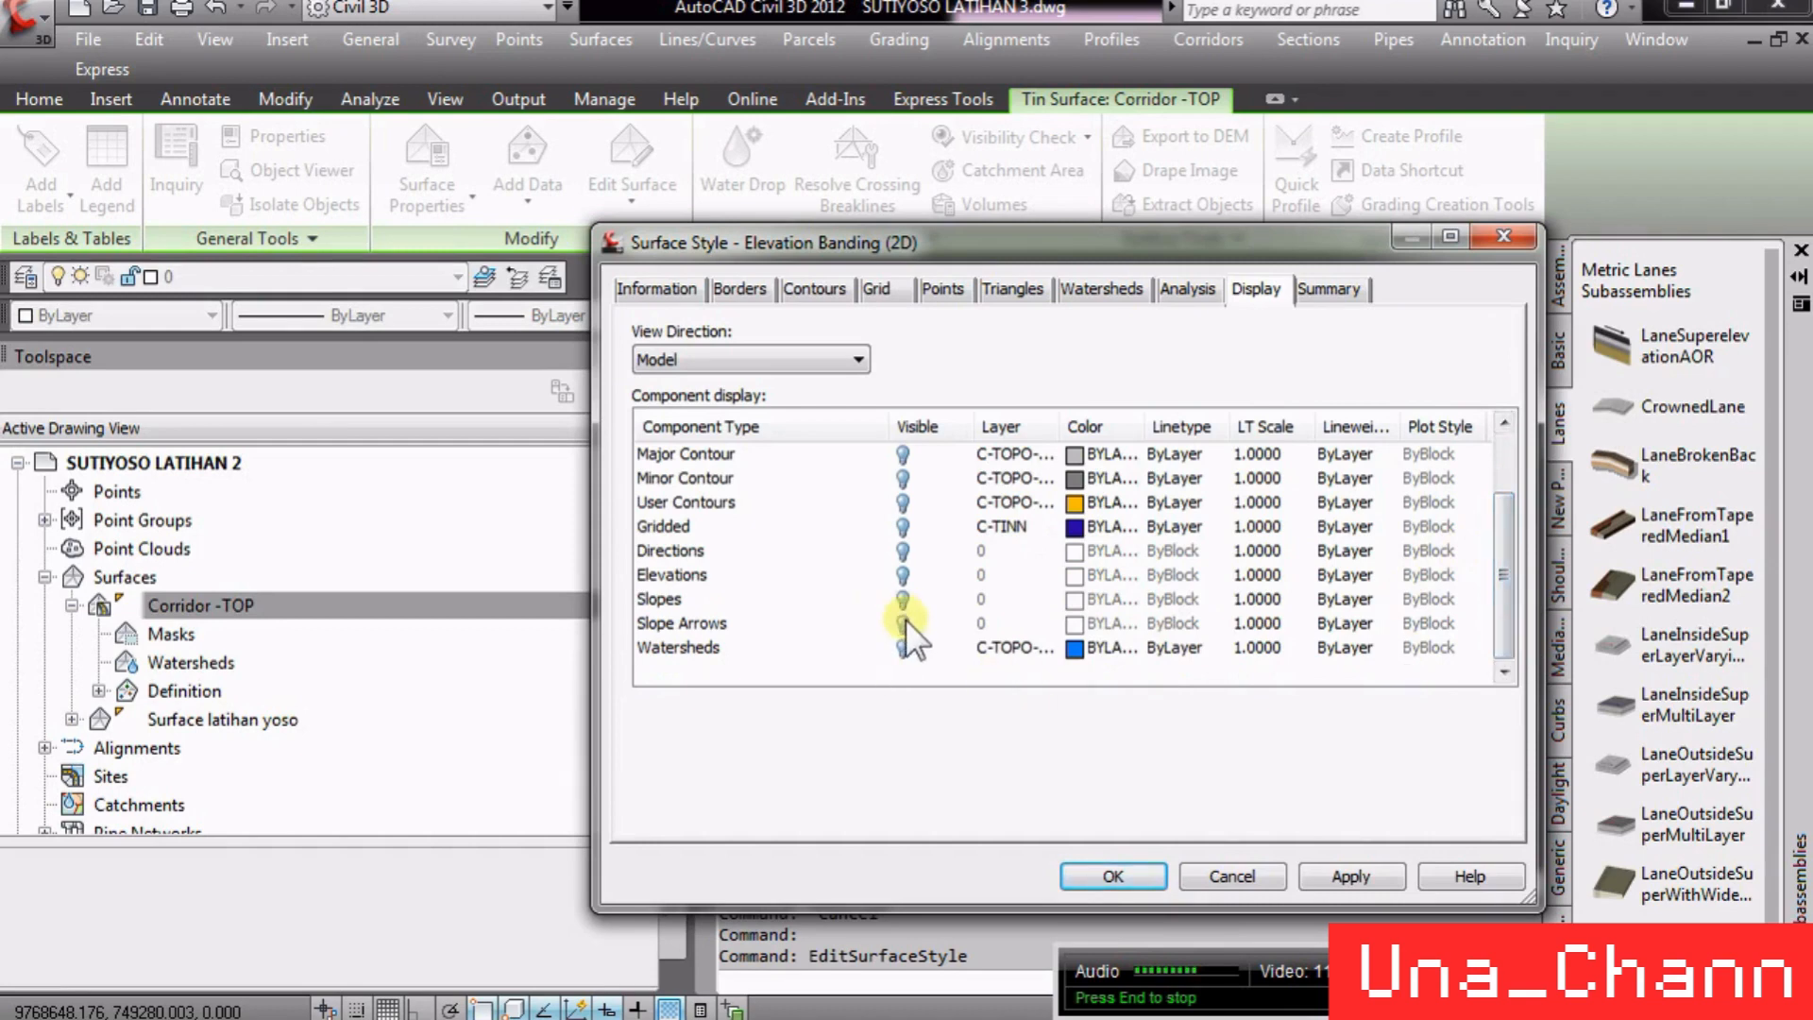
{"action": "left_click", "coordinate": [934, 621]}
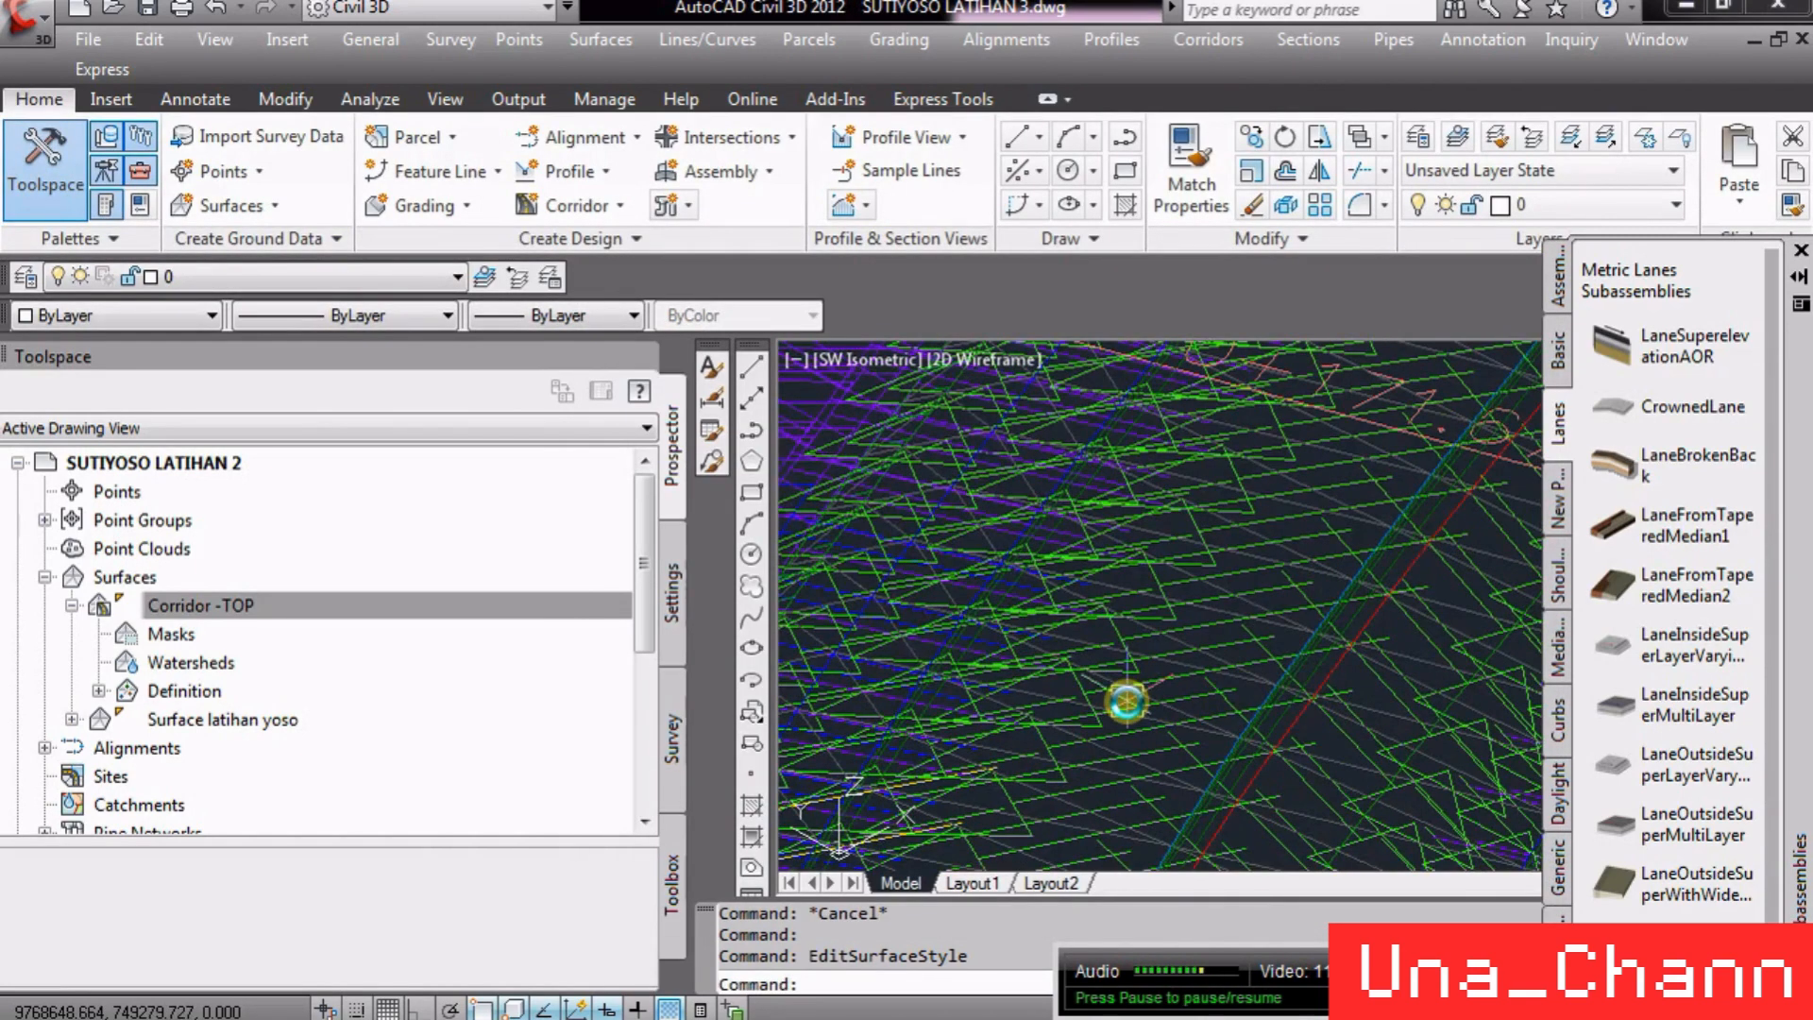
- Close the tool palette docked beside the drawing area
{"action": "scroll", "coordinate": [1125, 701], "scroll_direction": "down", "scroll_amount": 5}
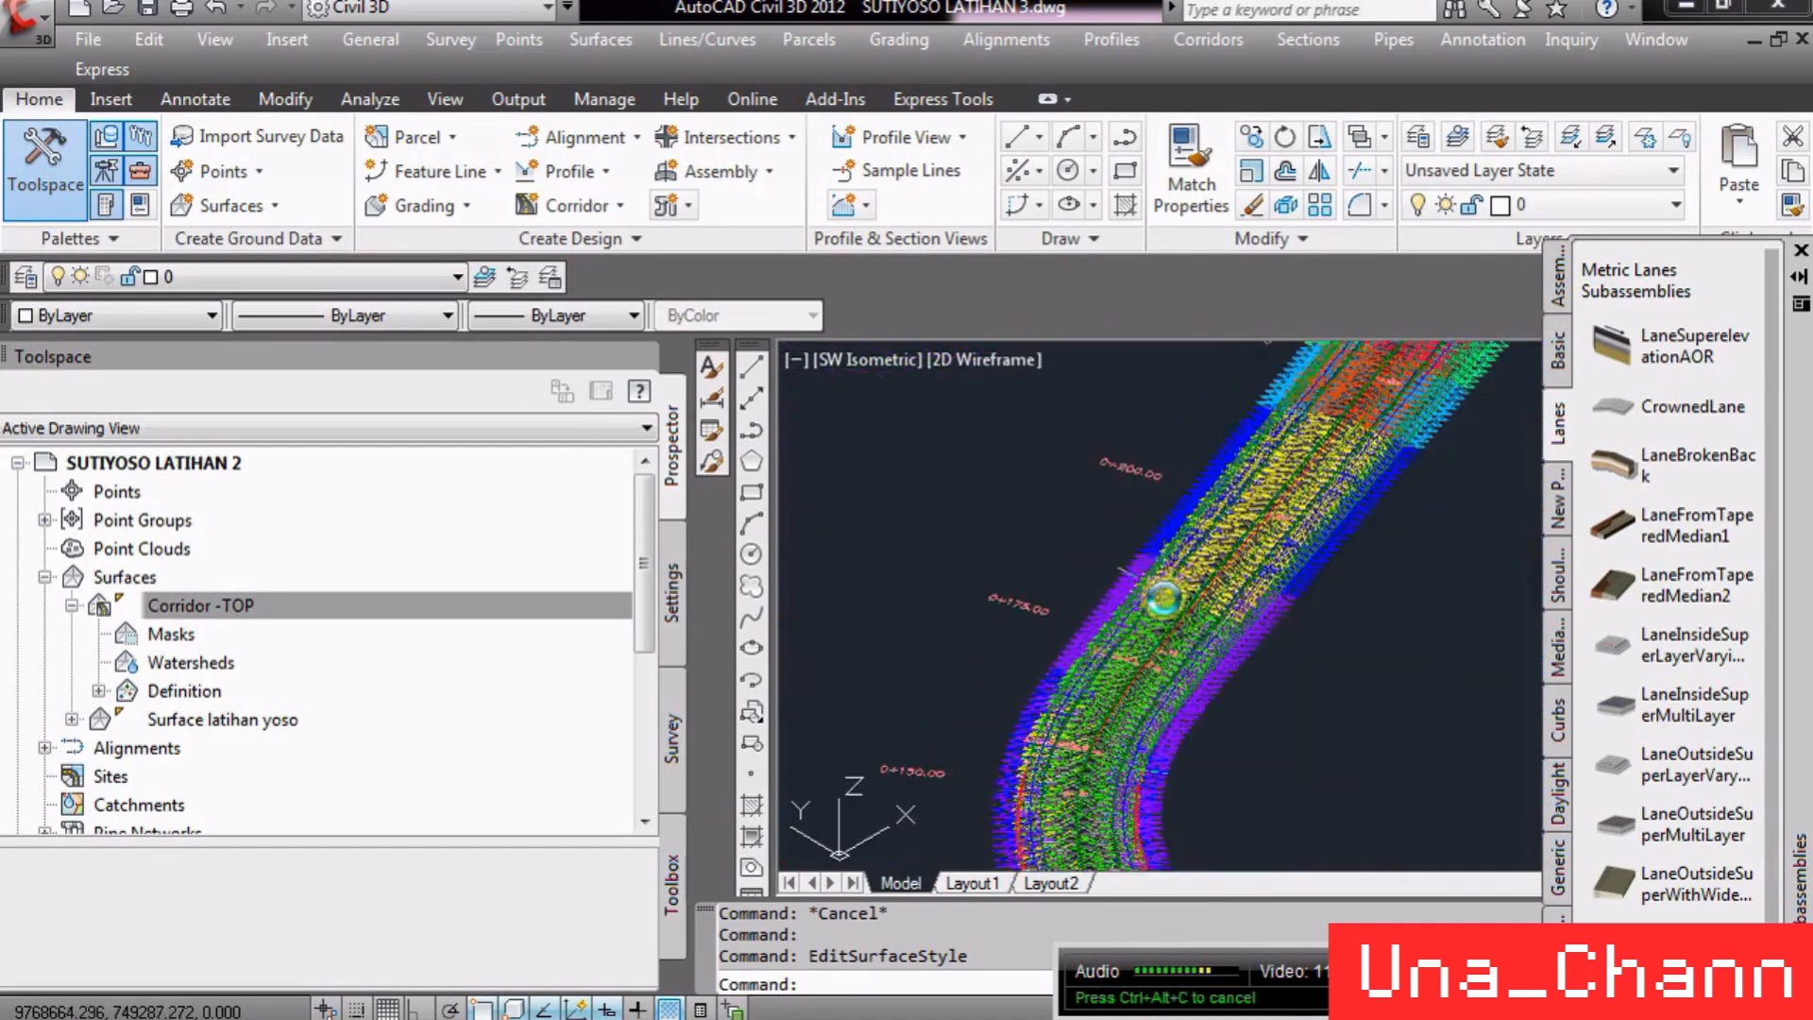
{"action": "scroll", "coordinate": [1163, 597], "scroll_direction": "down", "scroll_amount": 3}
{"action": "scroll", "coordinate": [1294, 749], "scroll_direction": "up", "scroll_amount": 8}
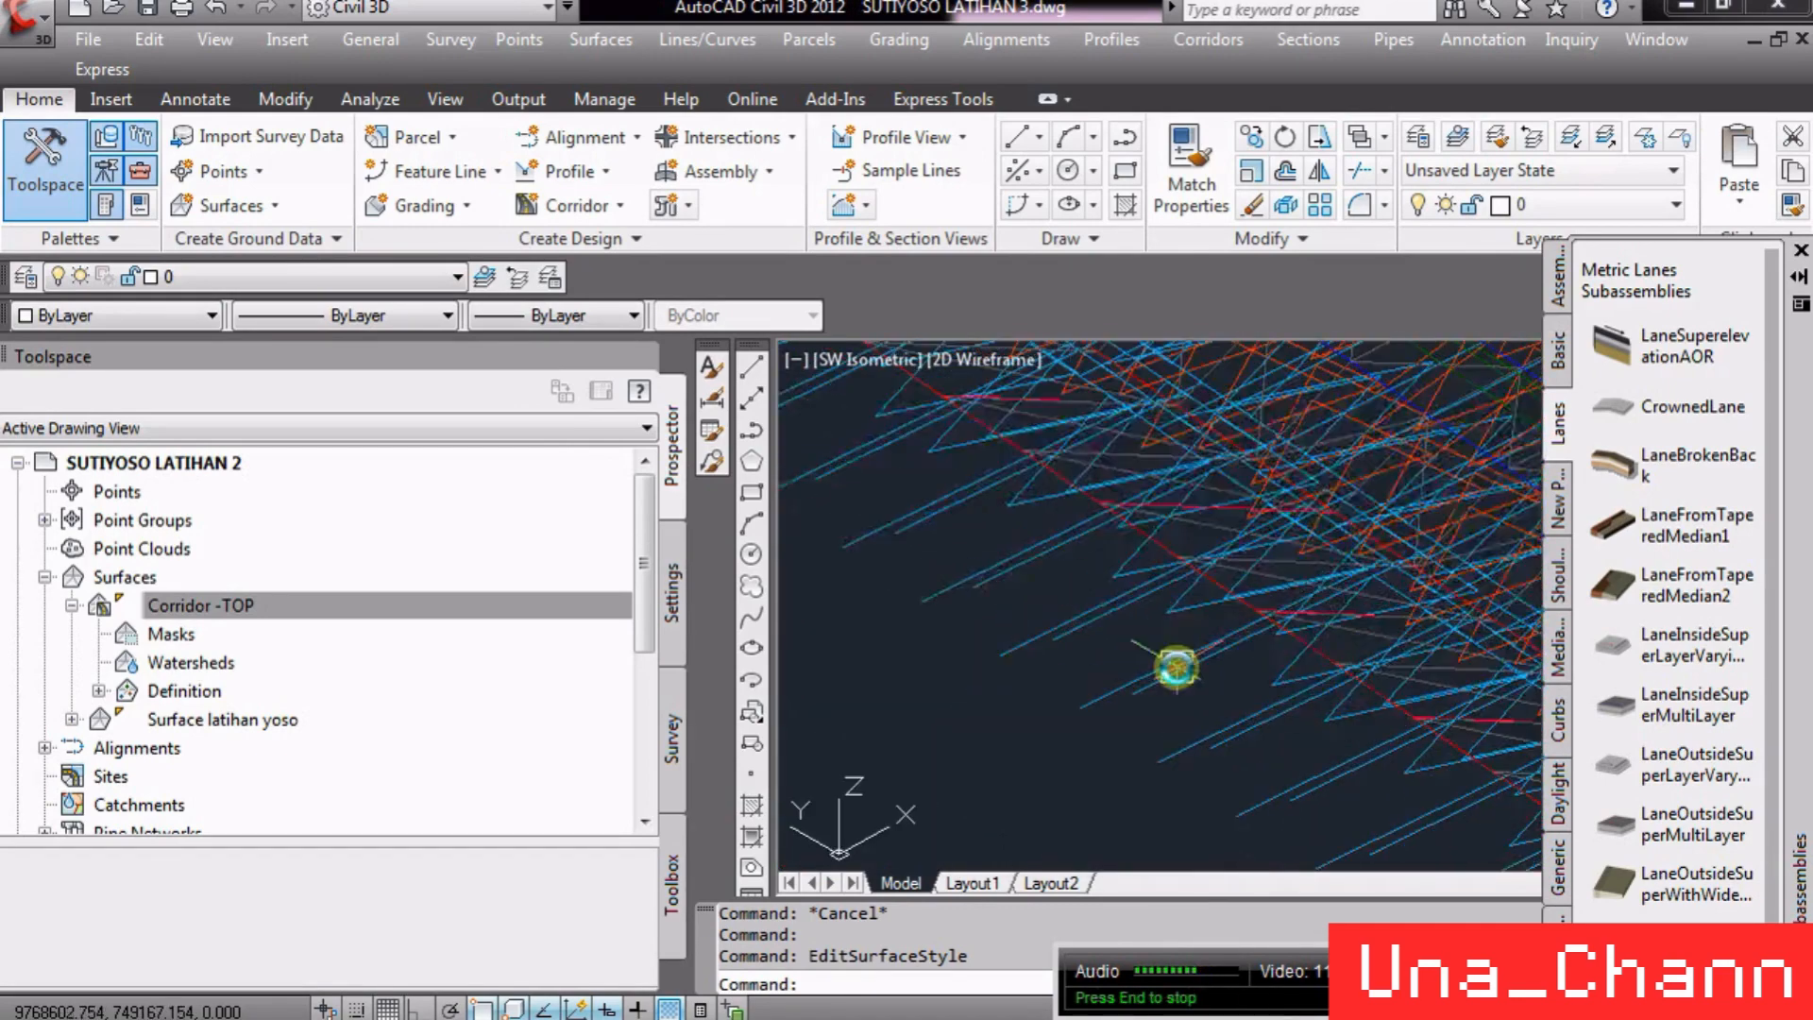
{"action": "left_click", "coordinate": [1038, 633]}
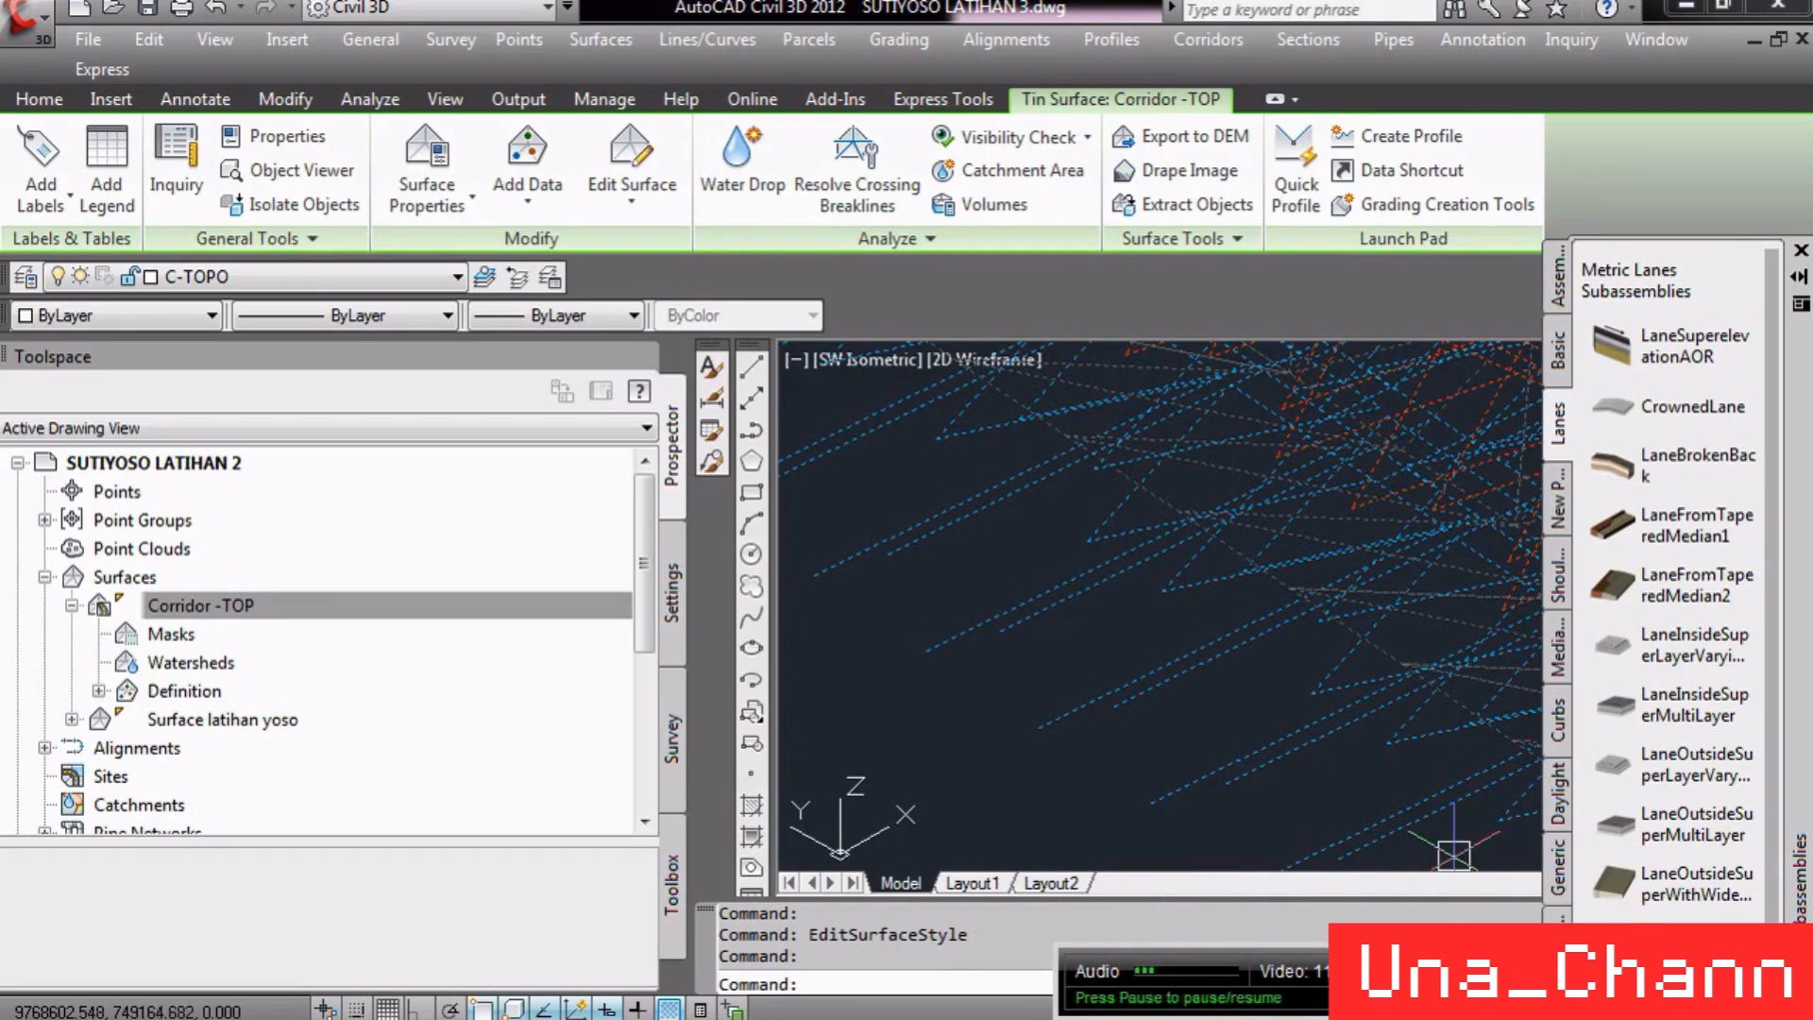
{"action": "mouse_move", "coordinate": [1090, 933]}
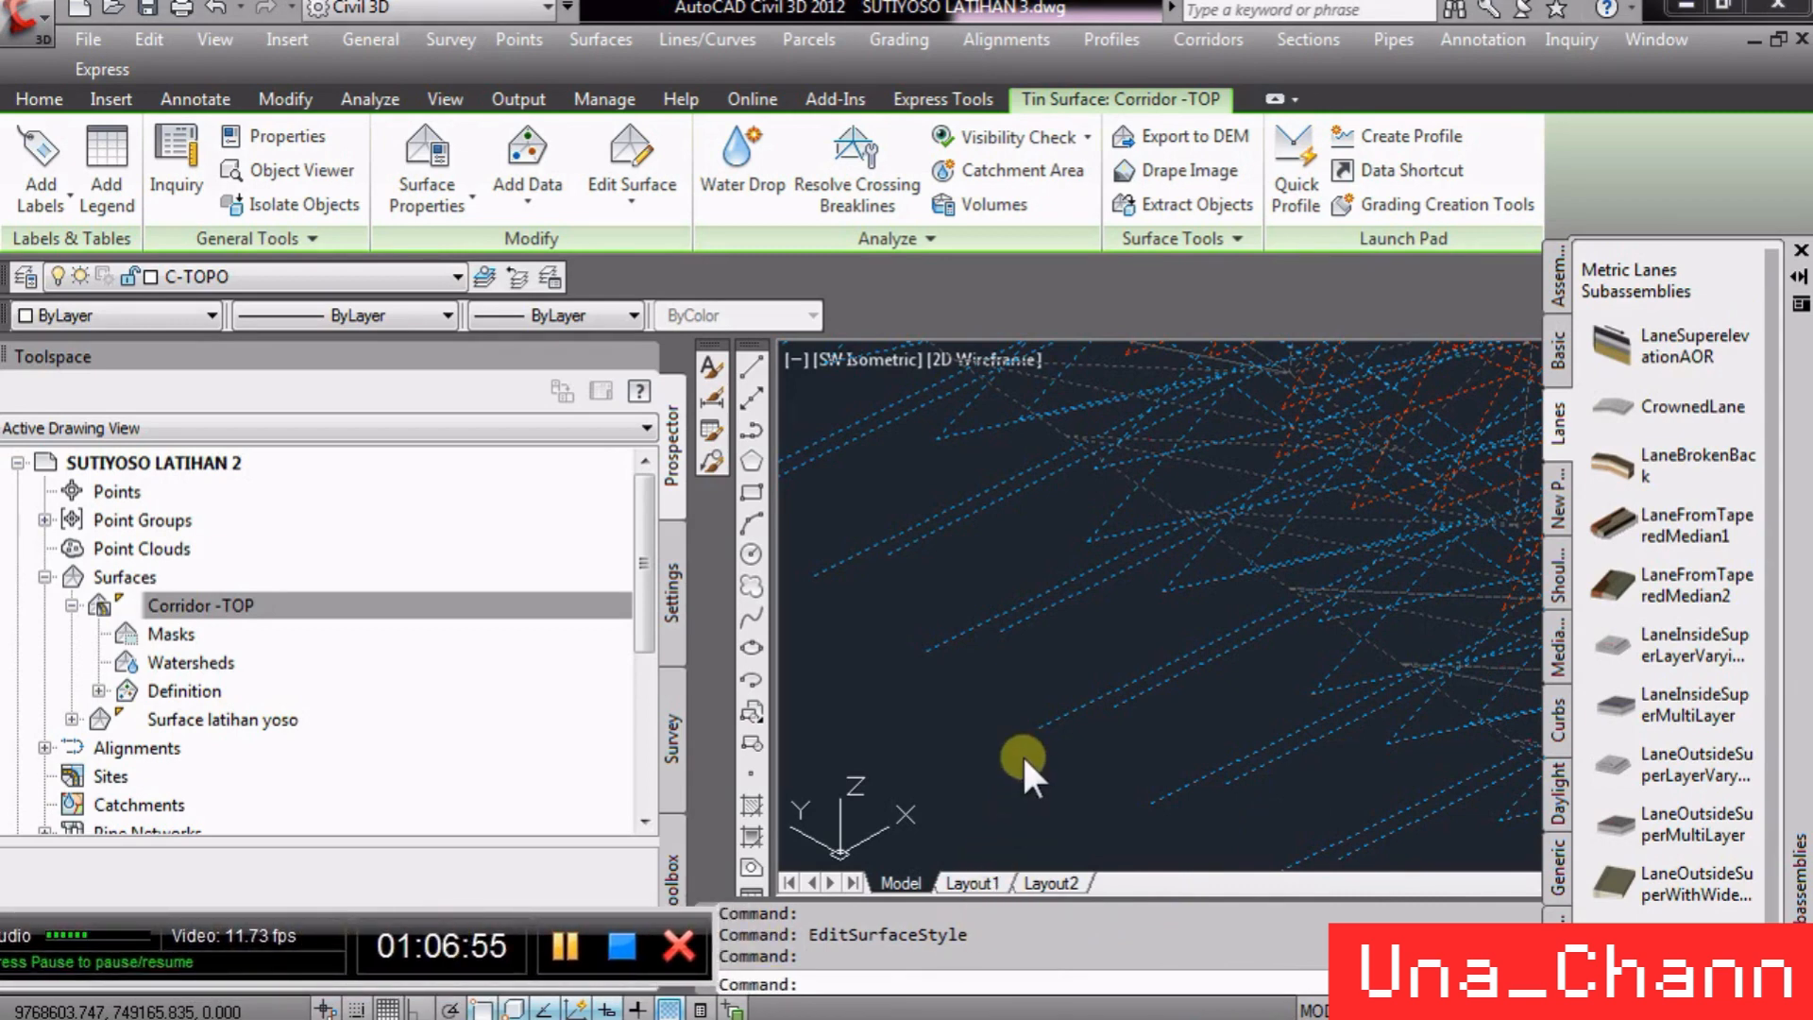
{"action": "left_click", "coordinate": [1801, 250]}
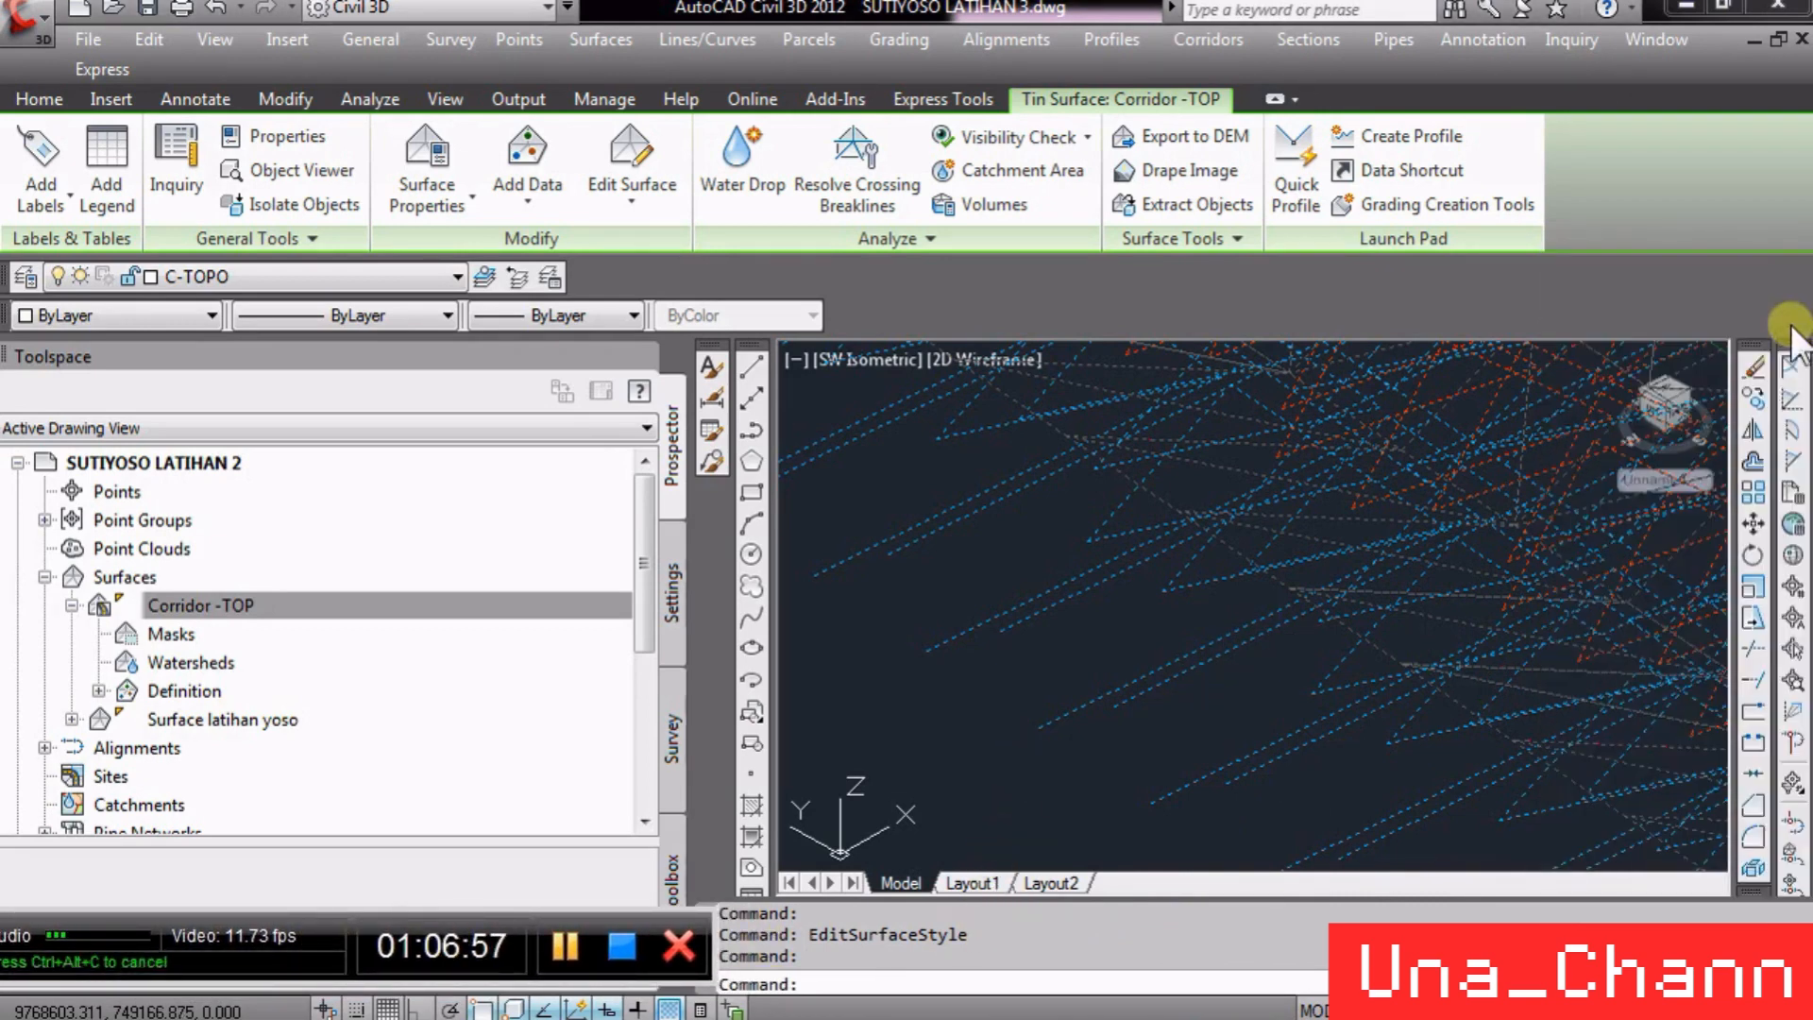
- Hide Slope Arrows and display Slopes in the Elevation Banding (2D) surface style
{"action": "left_click", "coordinate": [1106, 739]}
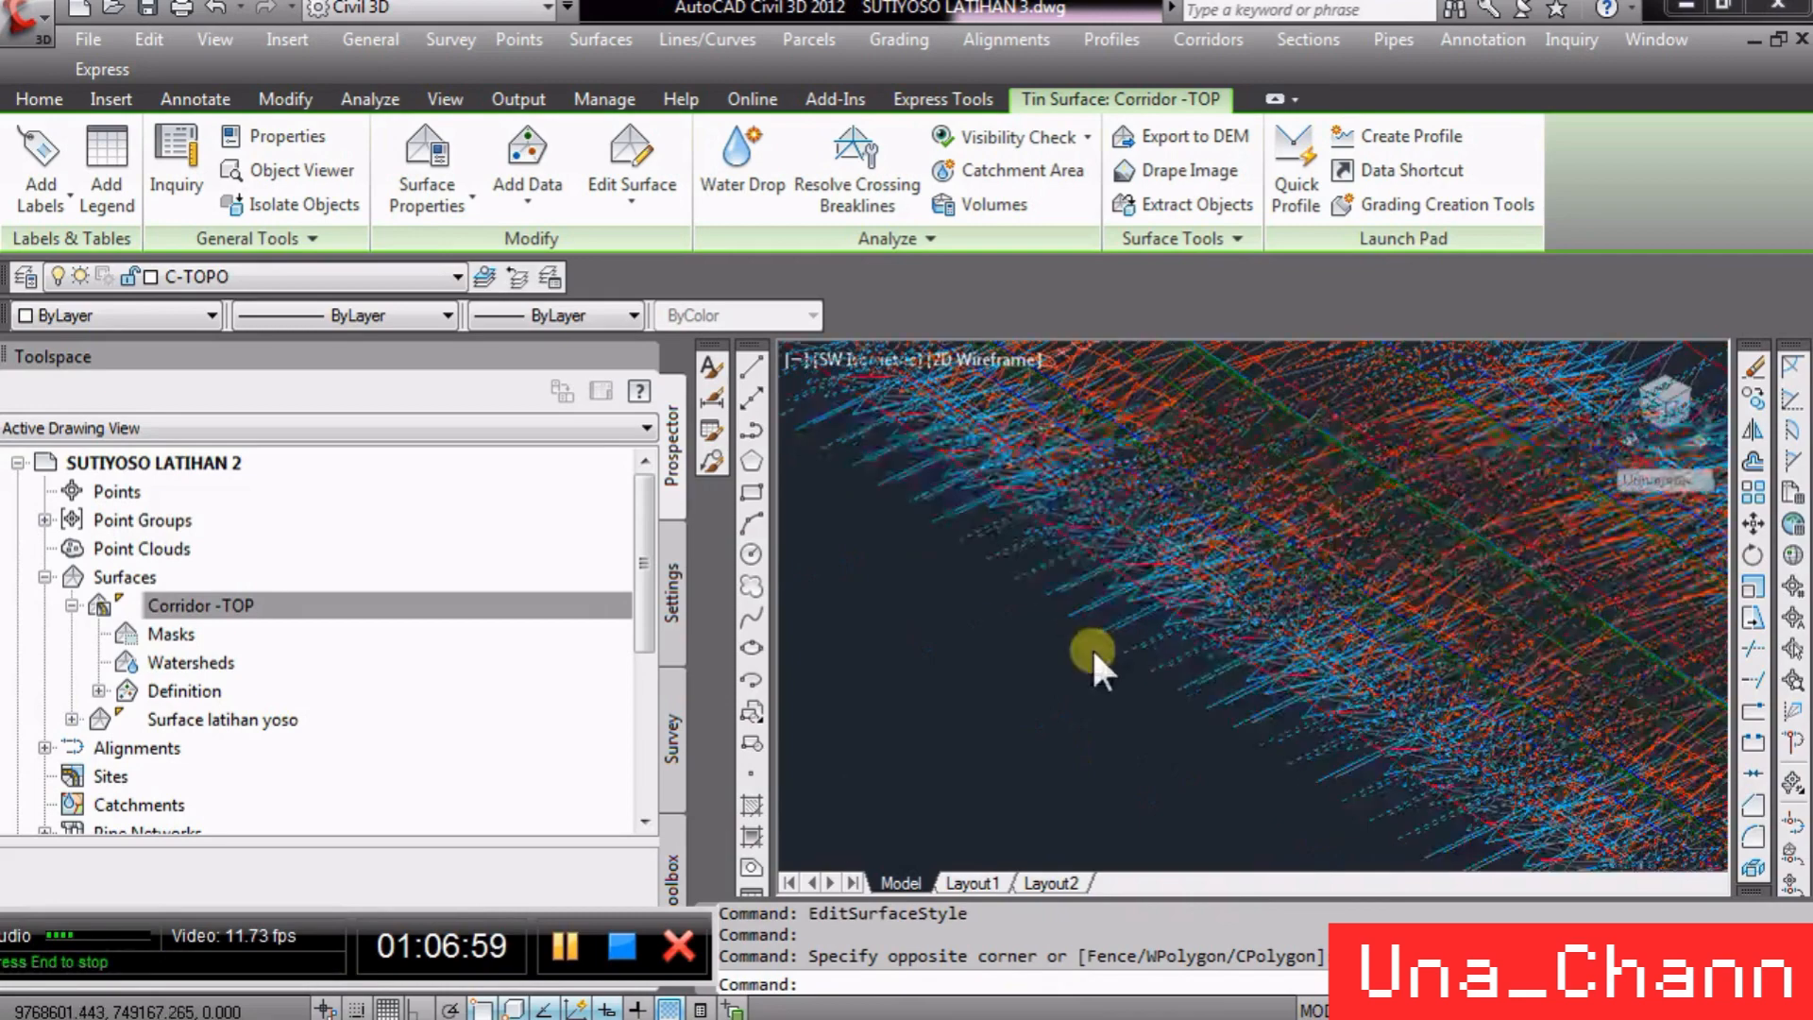
{"action": "right_click", "coordinate": [1095, 647]}
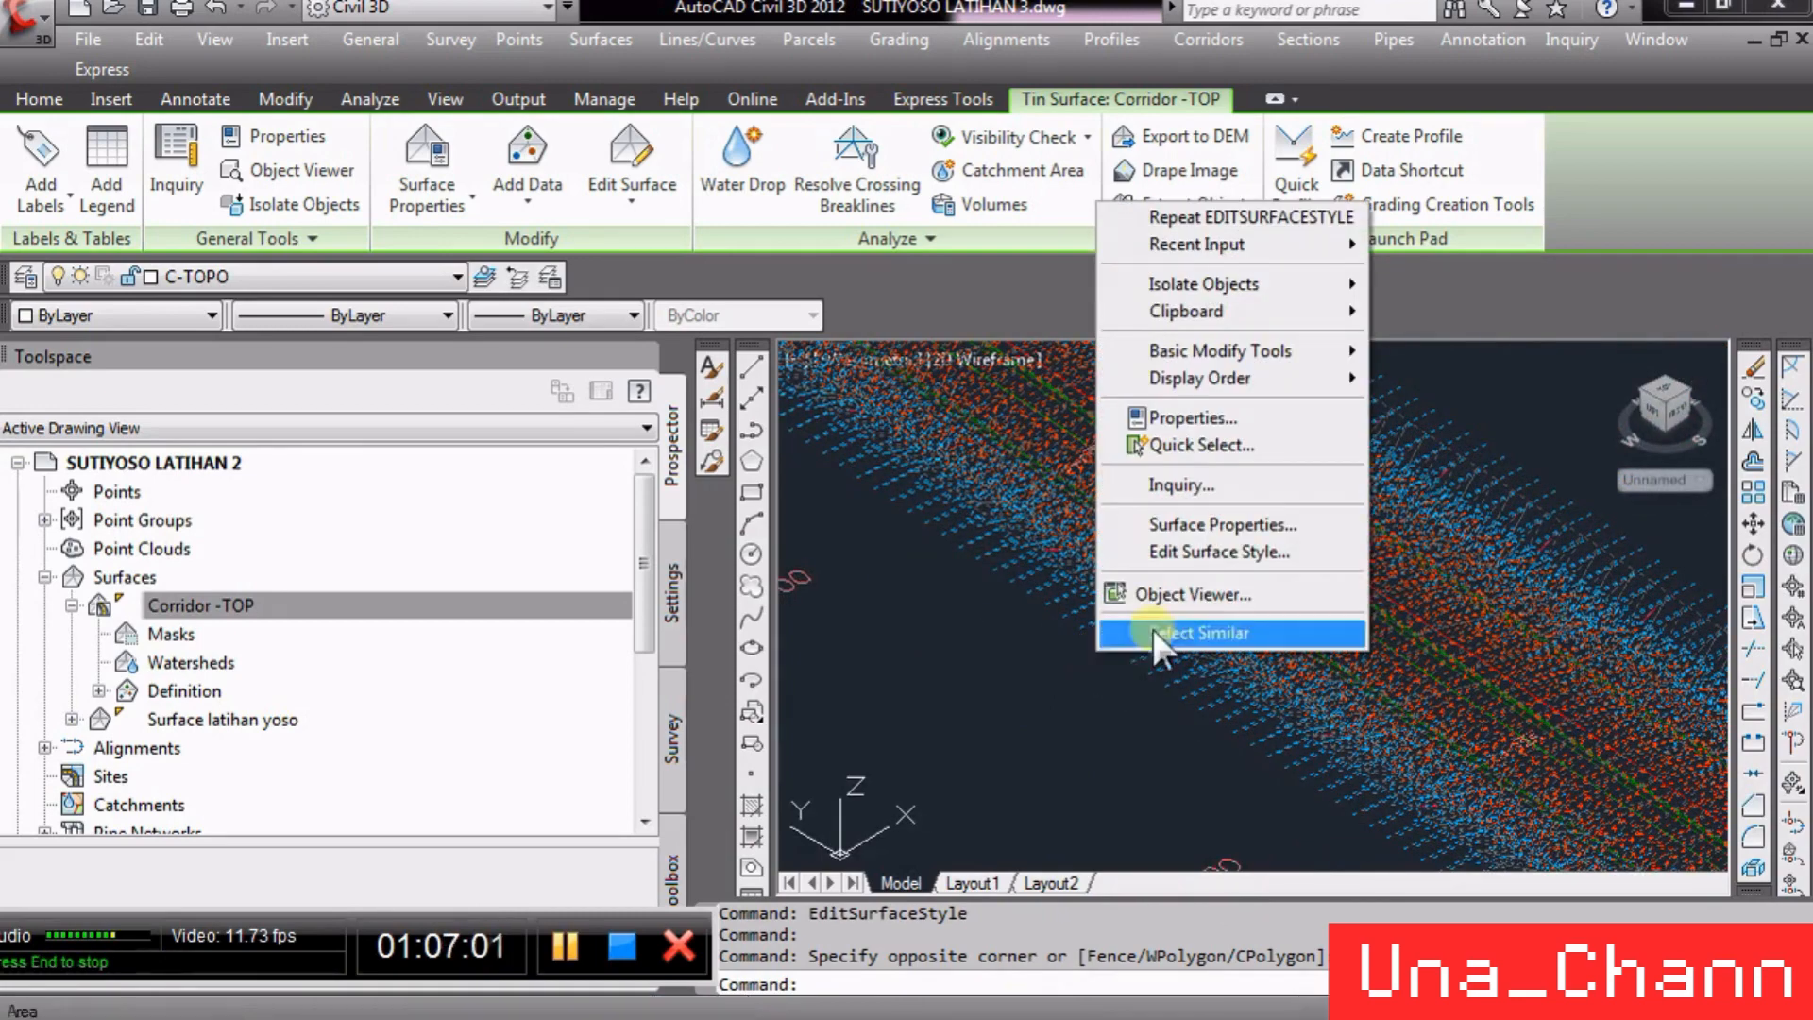
{"action": "left_click", "coordinate": [1270, 546]}
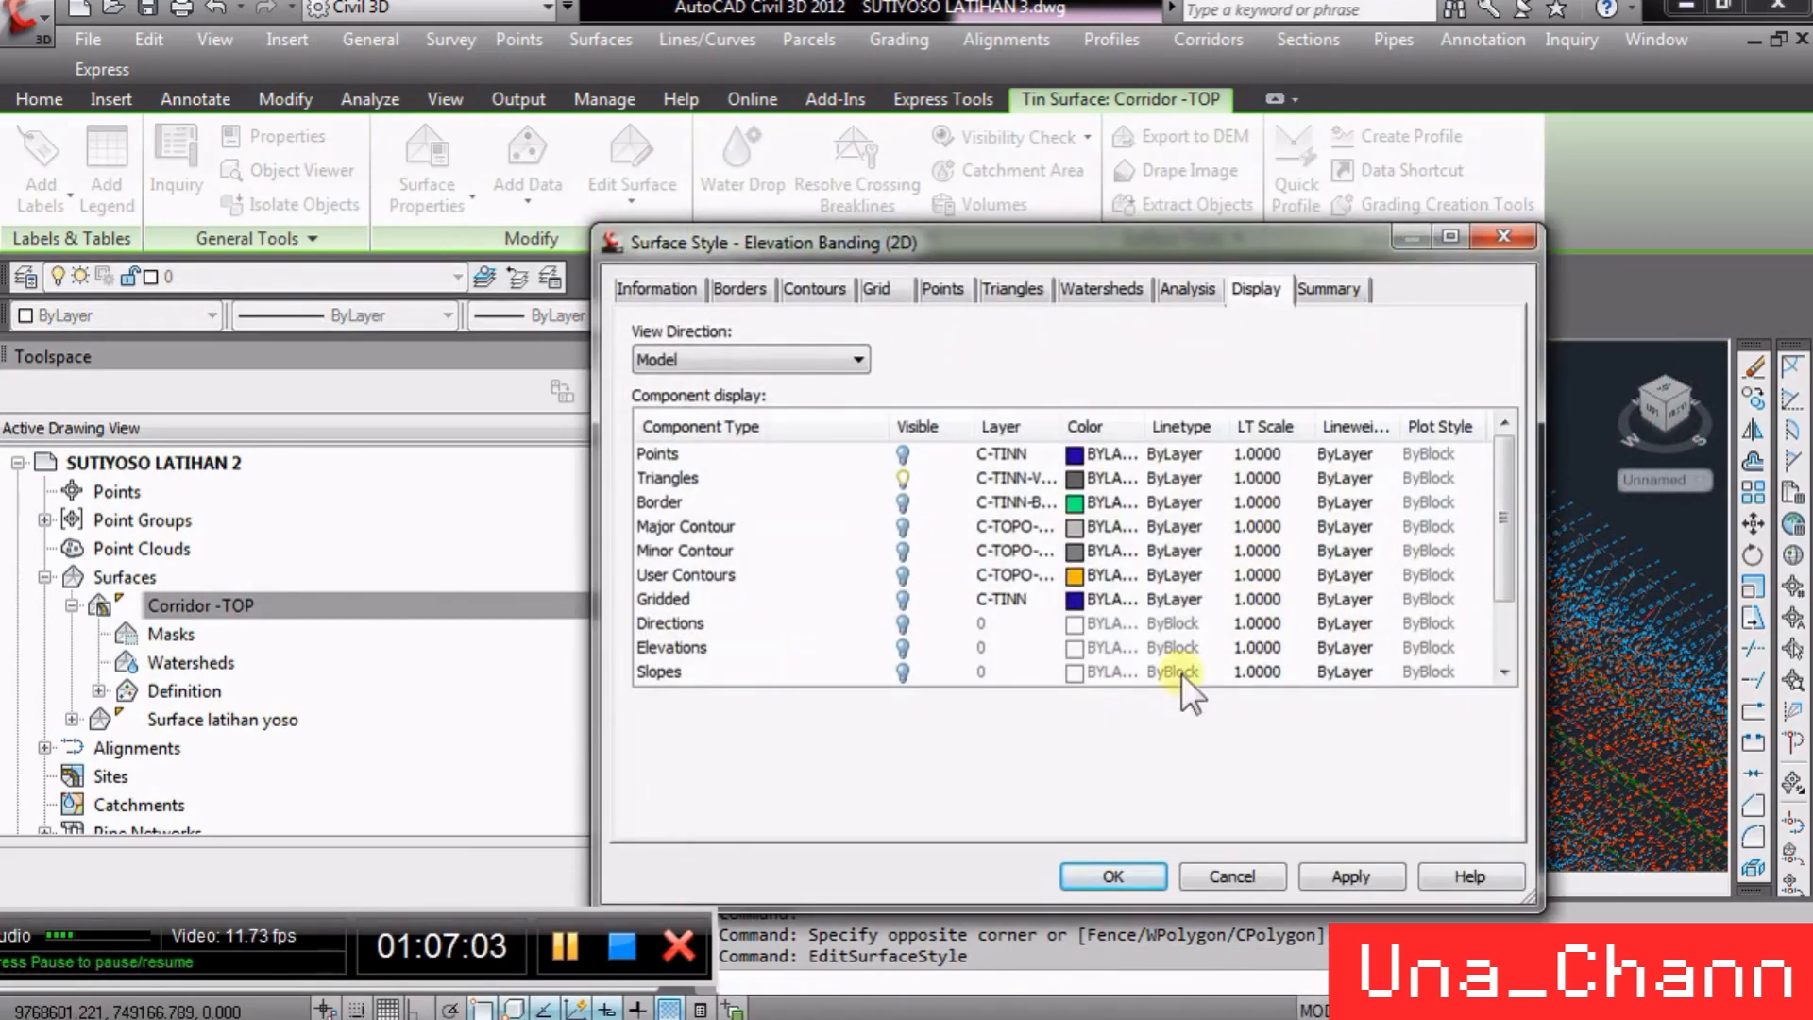
{"action": "left_click_drag", "start_coordinate": [1522, 546], "coordinate": [1520, 638]}
{"action": "left_click", "coordinate": [904, 623]}
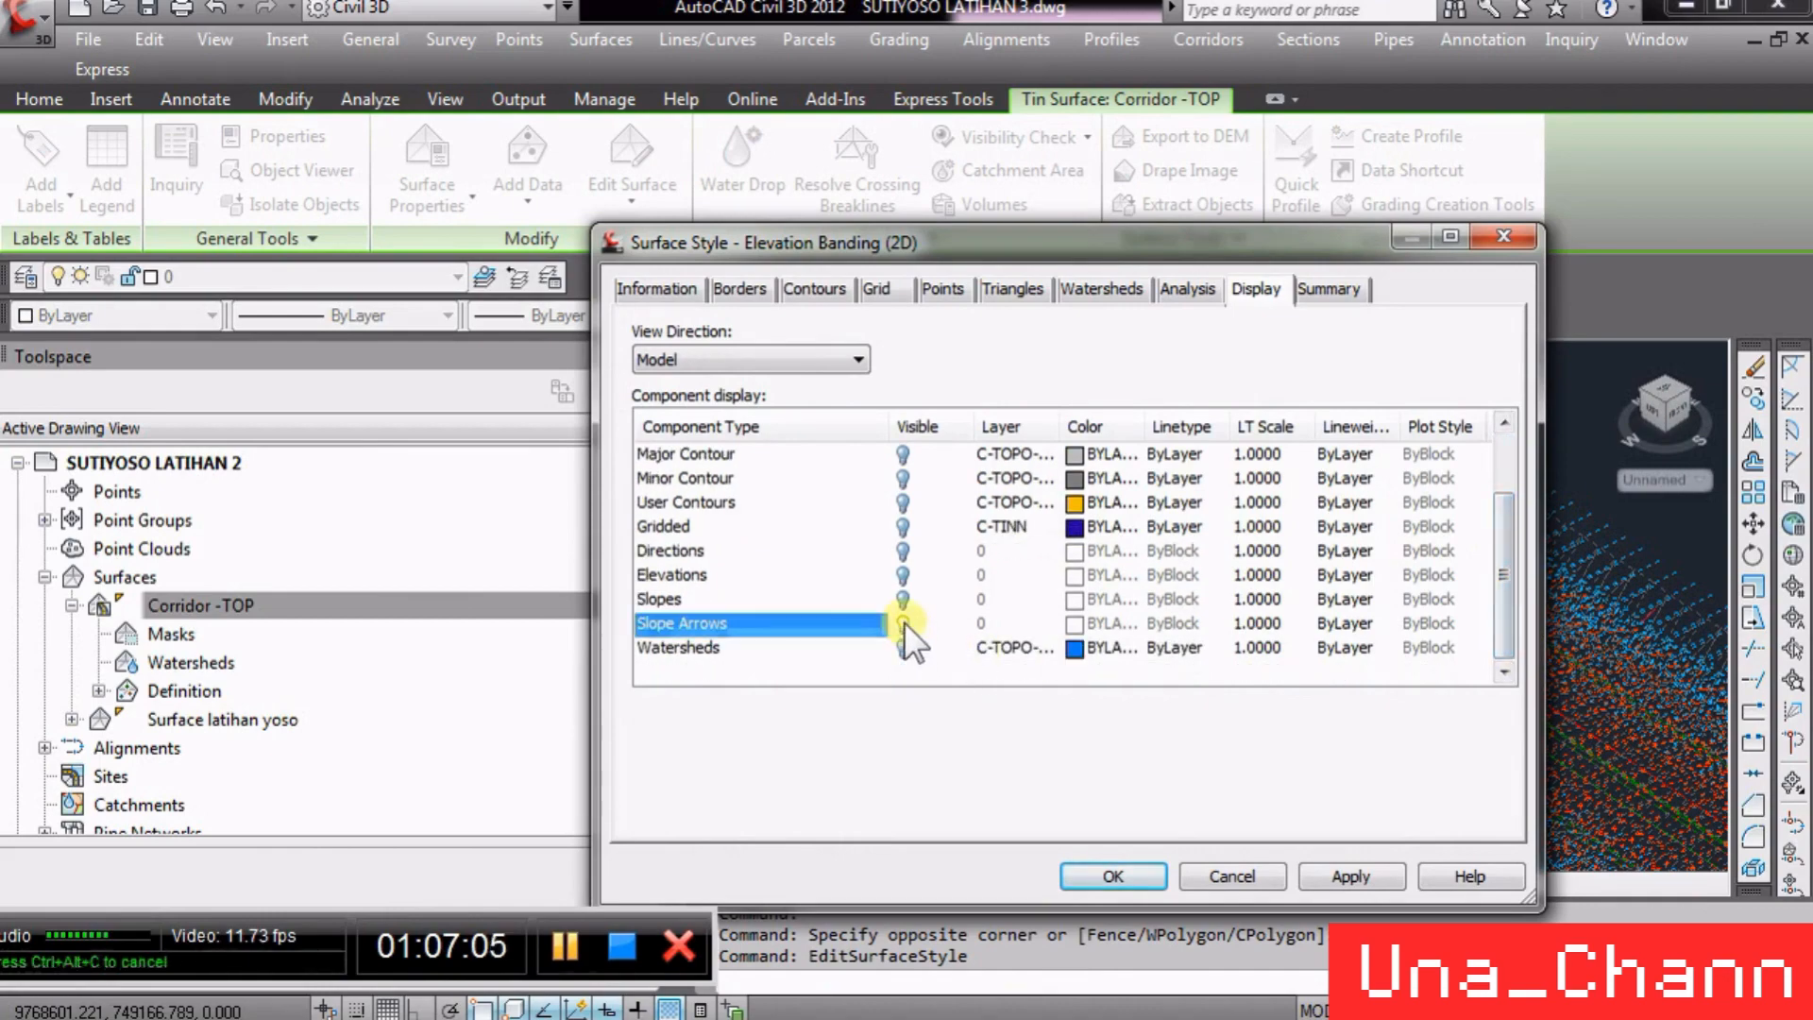
{"action": "left_click", "coordinate": [903, 598]}
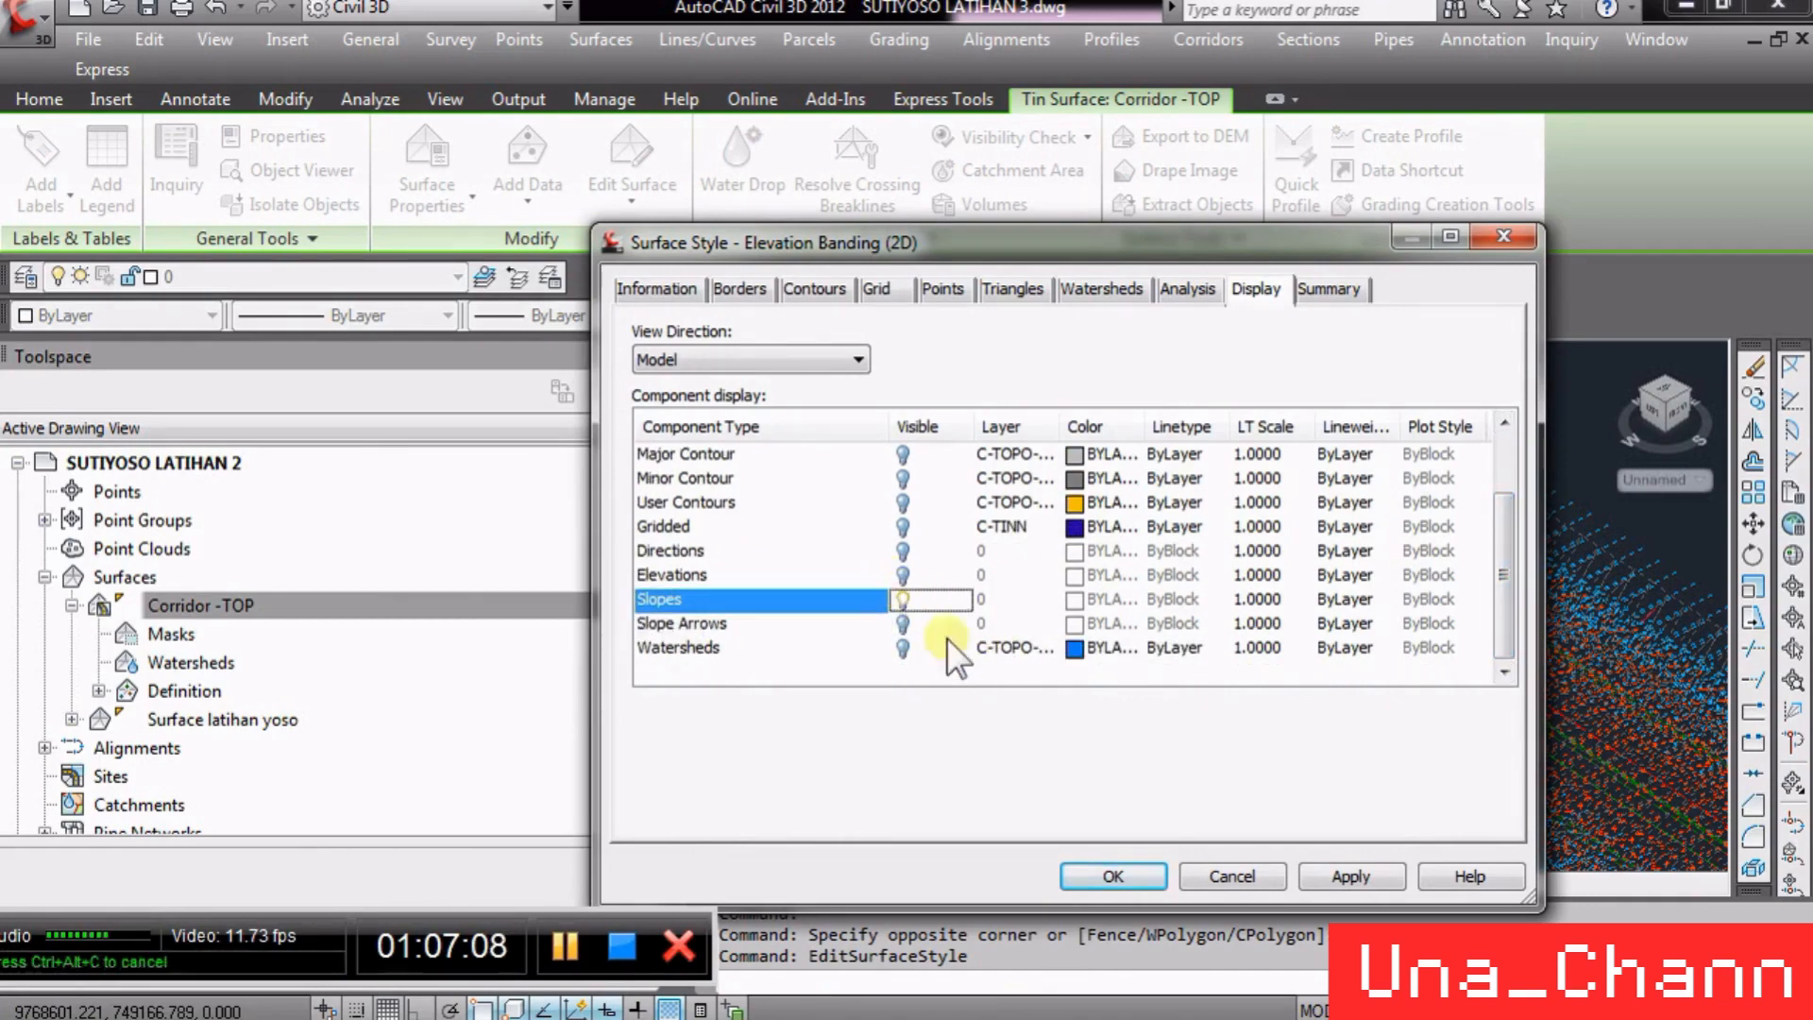
{"action": "left_click", "coordinate": [1112, 876]}
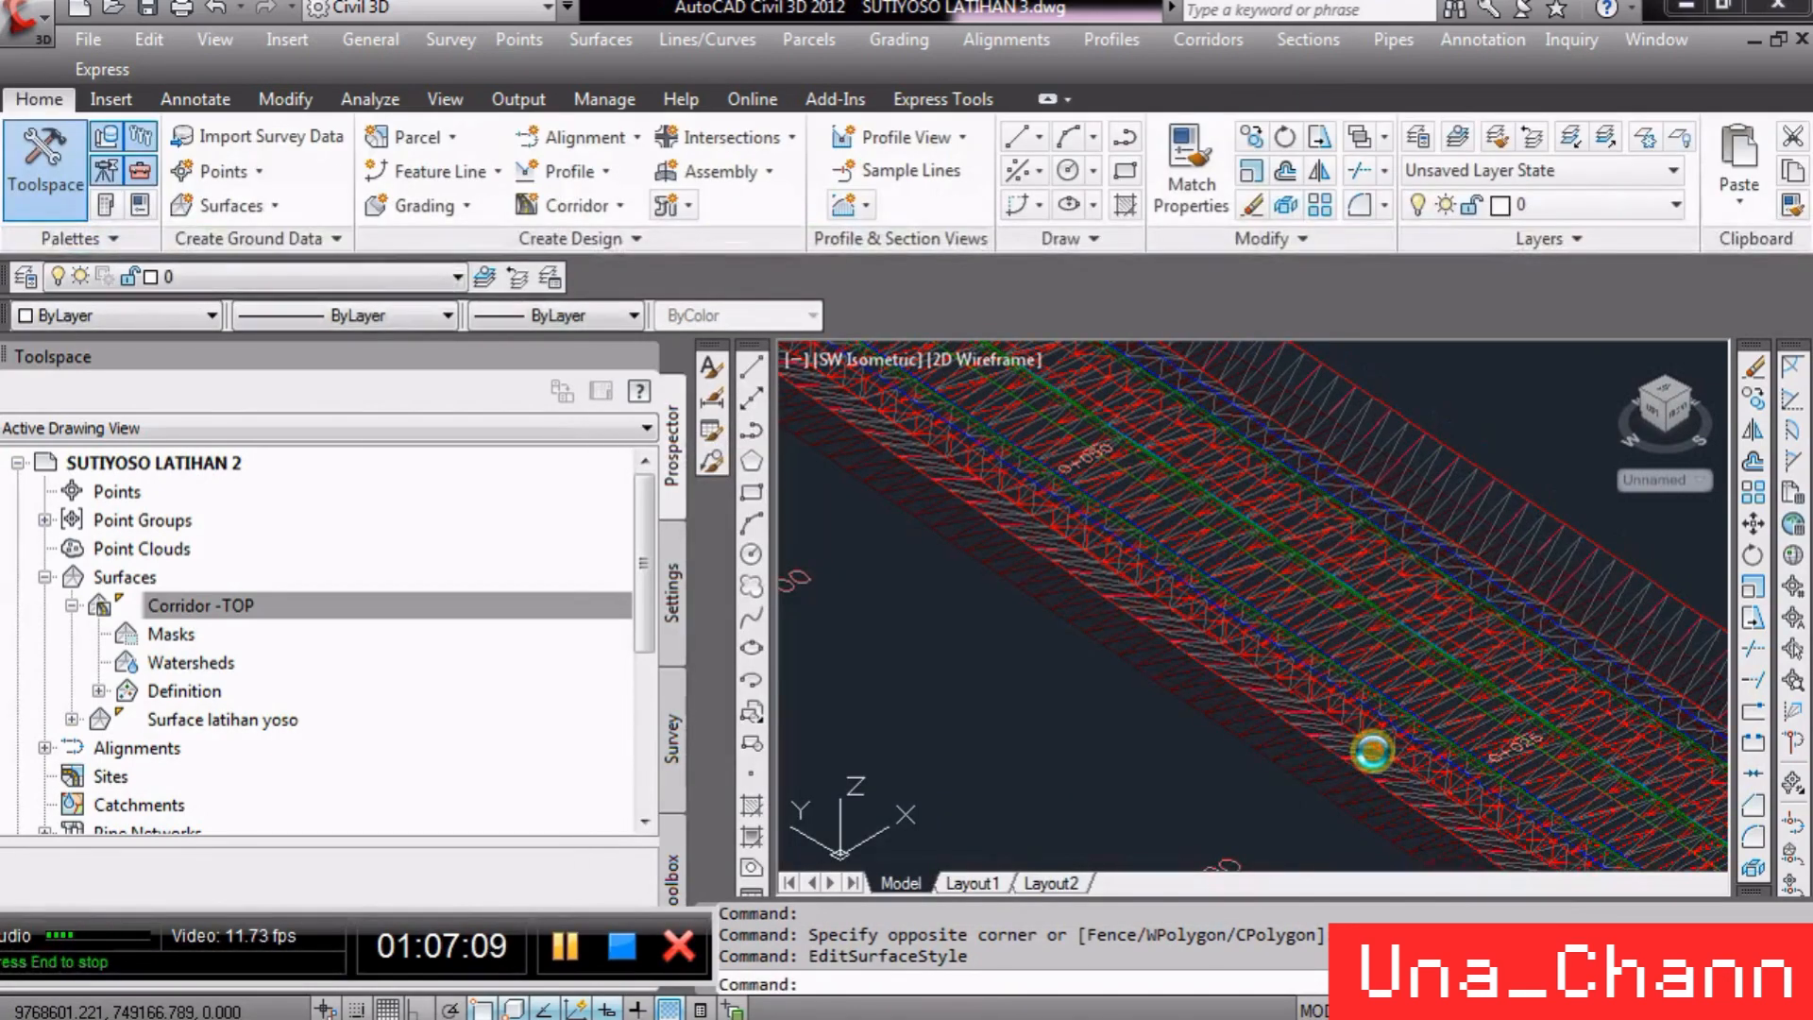
- Hide Slopes again in the Elevation Banding (2D) surface style of Corridor -TOP
{"action": "scroll", "coordinate": [1360, 751], "scroll_direction": "up", "scroll_amount": 2}
{"action": "scroll", "coordinate": [1092, 626], "scroll_direction": "up", "scroll_amount": 3}
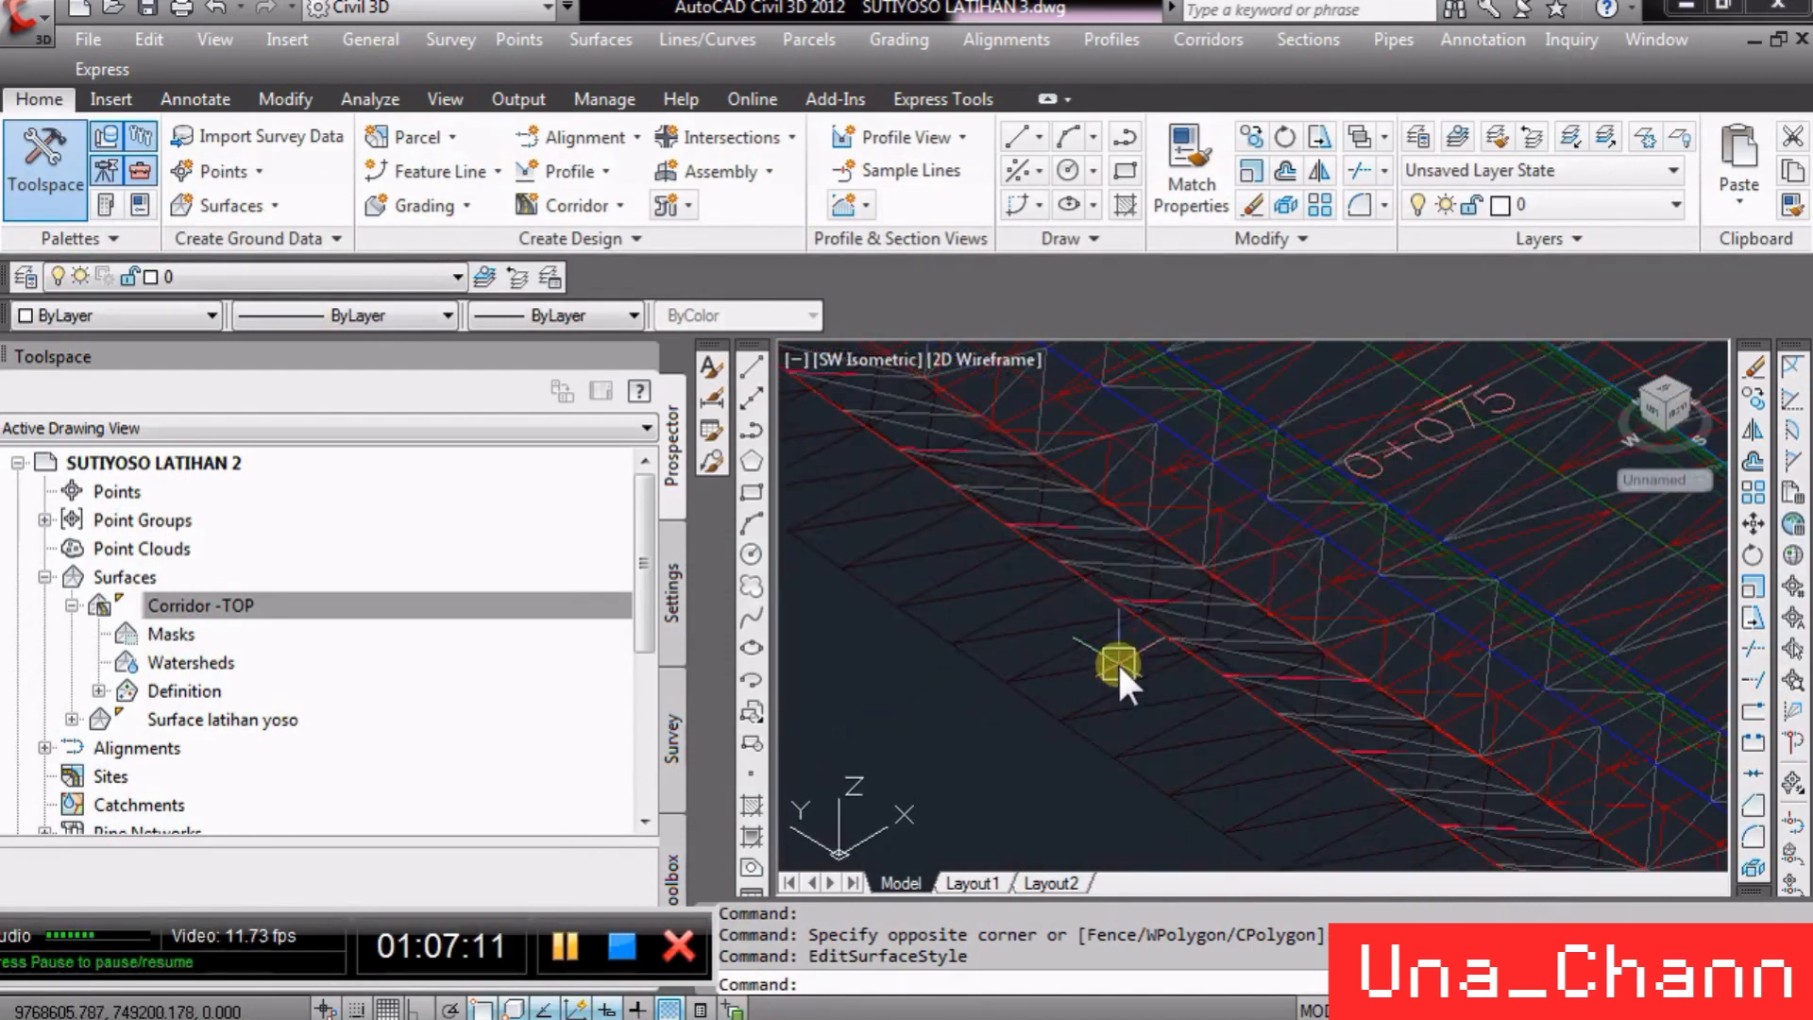
{"action": "left_click", "coordinate": [1133, 682]}
{"action": "right_click", "coordinate": [1133, 680]}
{"action": "left_click", "coordinate": [1261, 580]}
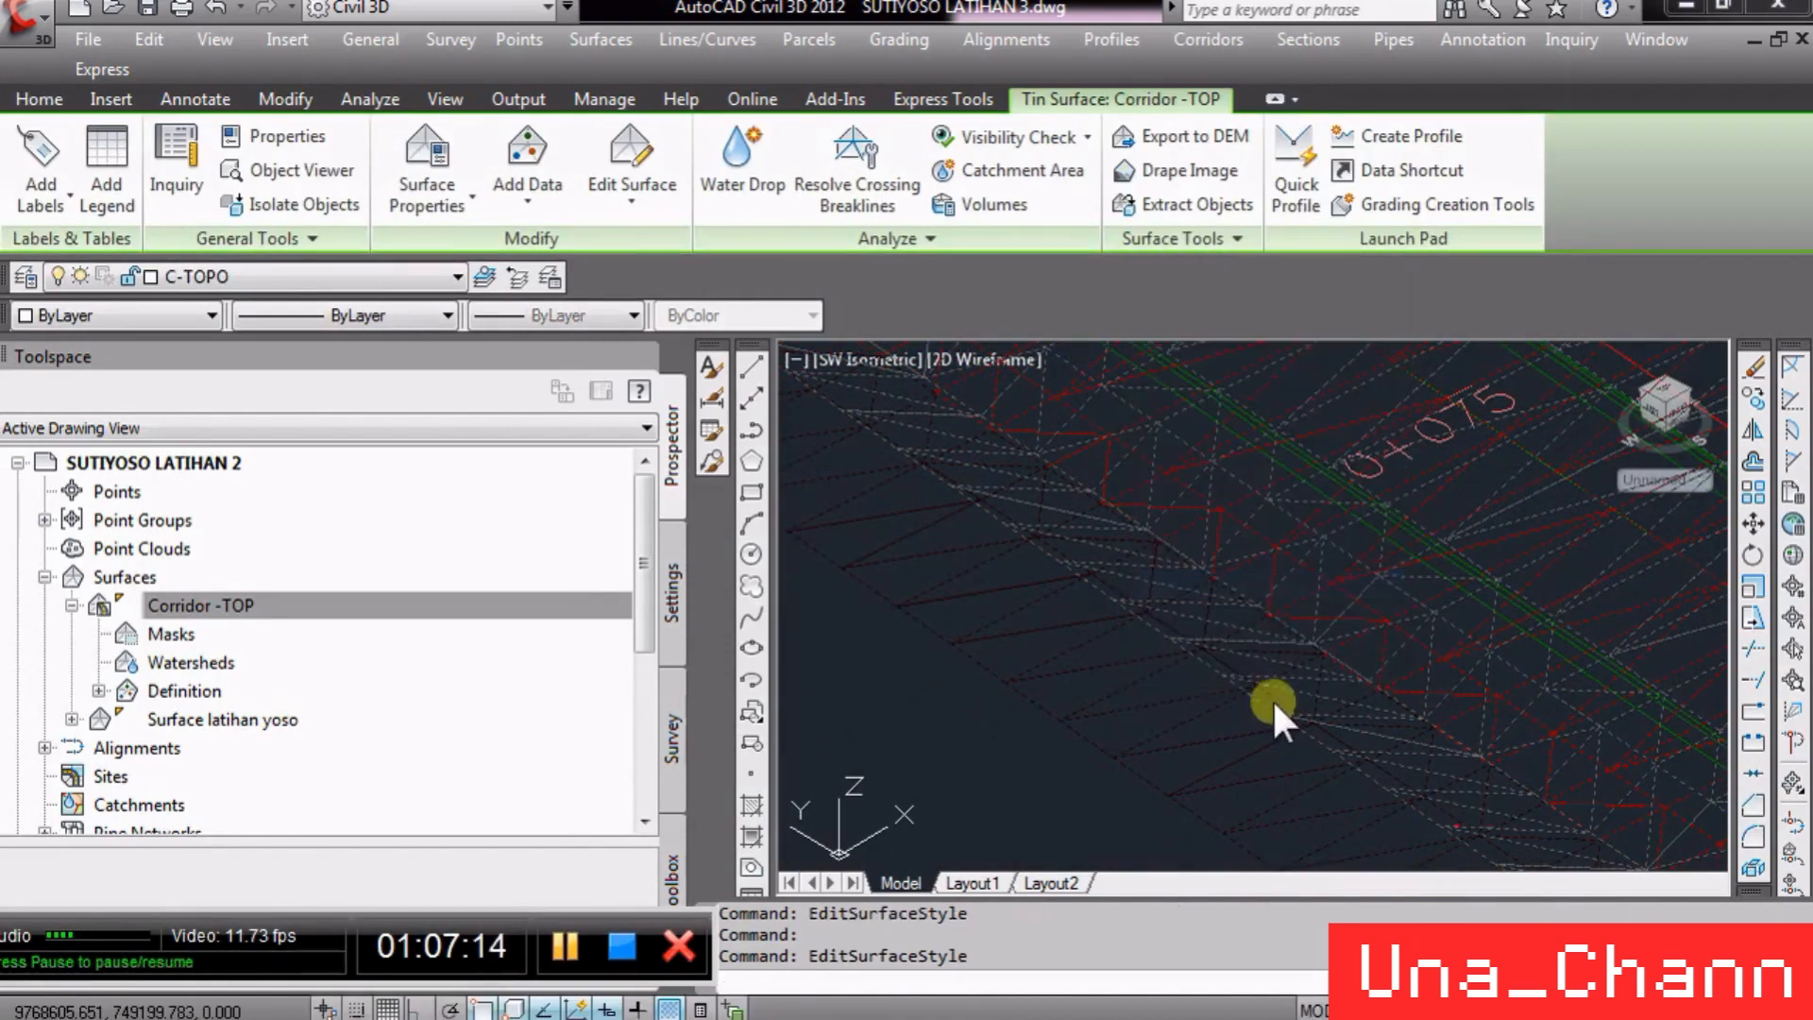
{"action": "left_click", "coordinate": [908, 672]}
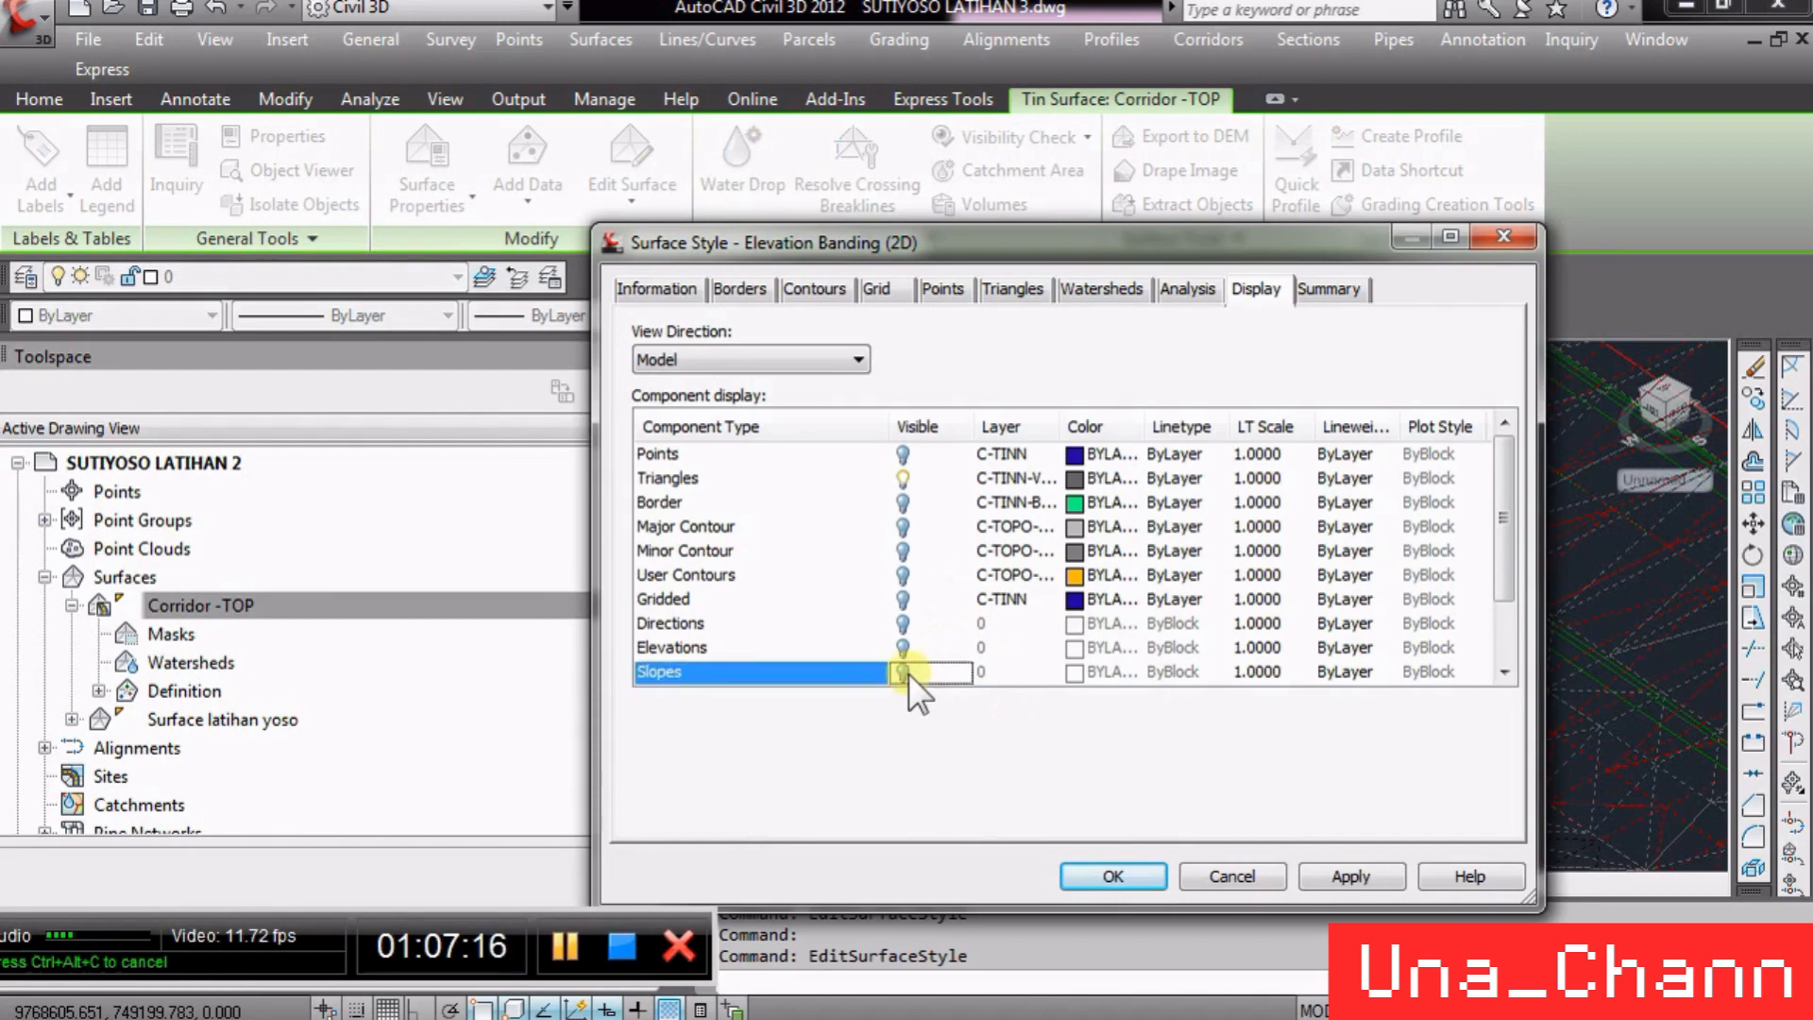
{"action": "left_click", "coordinate": [1114, 873]}
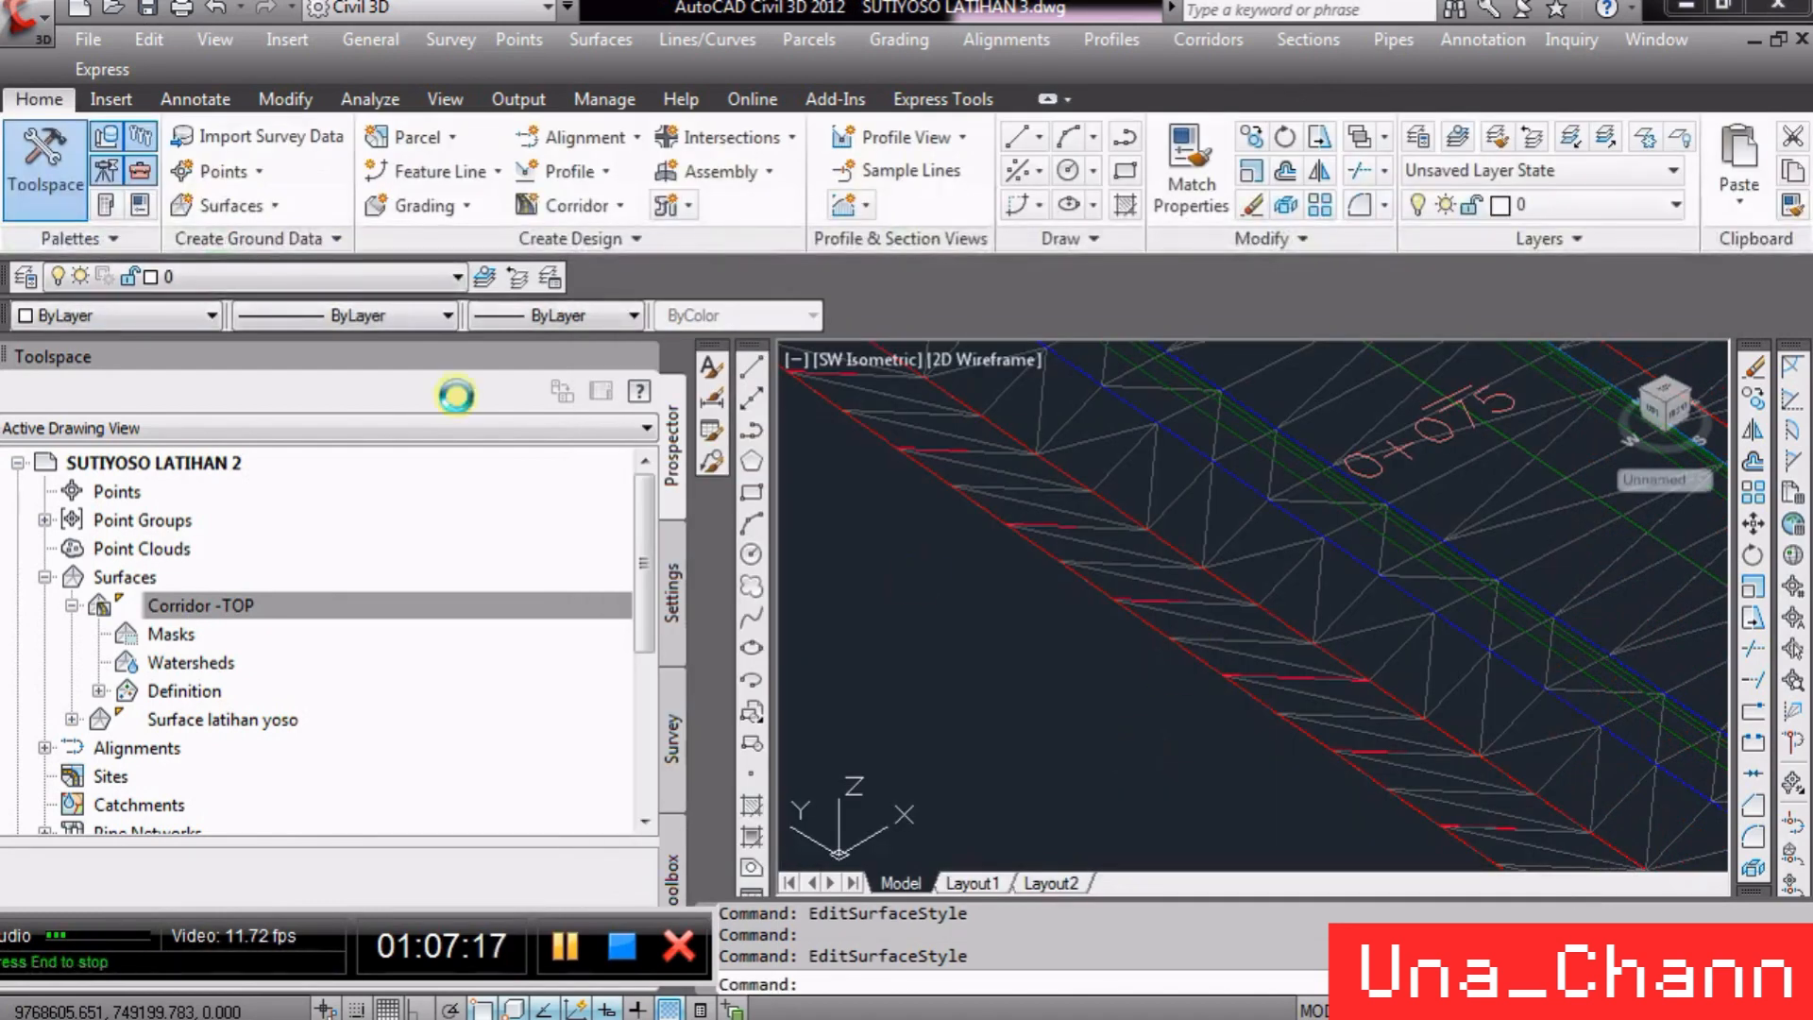
- Switch the drawing to the Top view
{"action": "left_click", "coordinate": [227, 39]}
{"action": "mouse_move", "coordinate": [467, 540]}
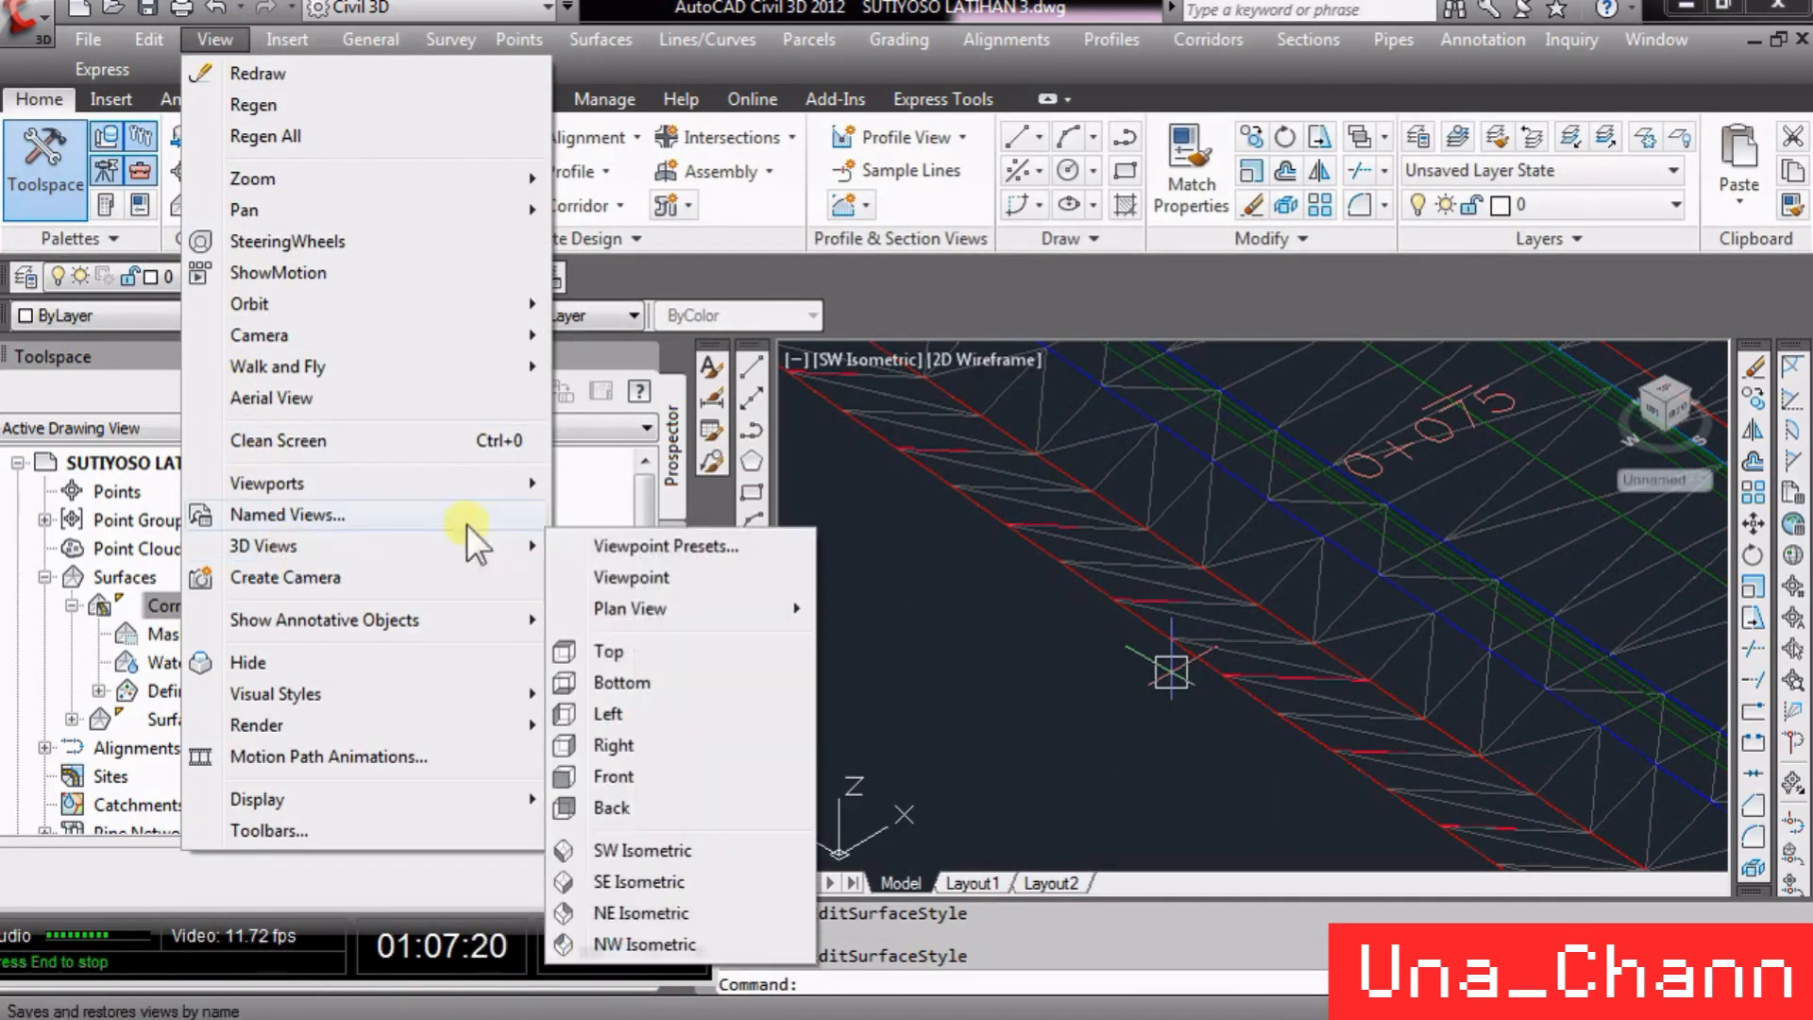
{"action": "left_click", "coordinate": [652, 659]}
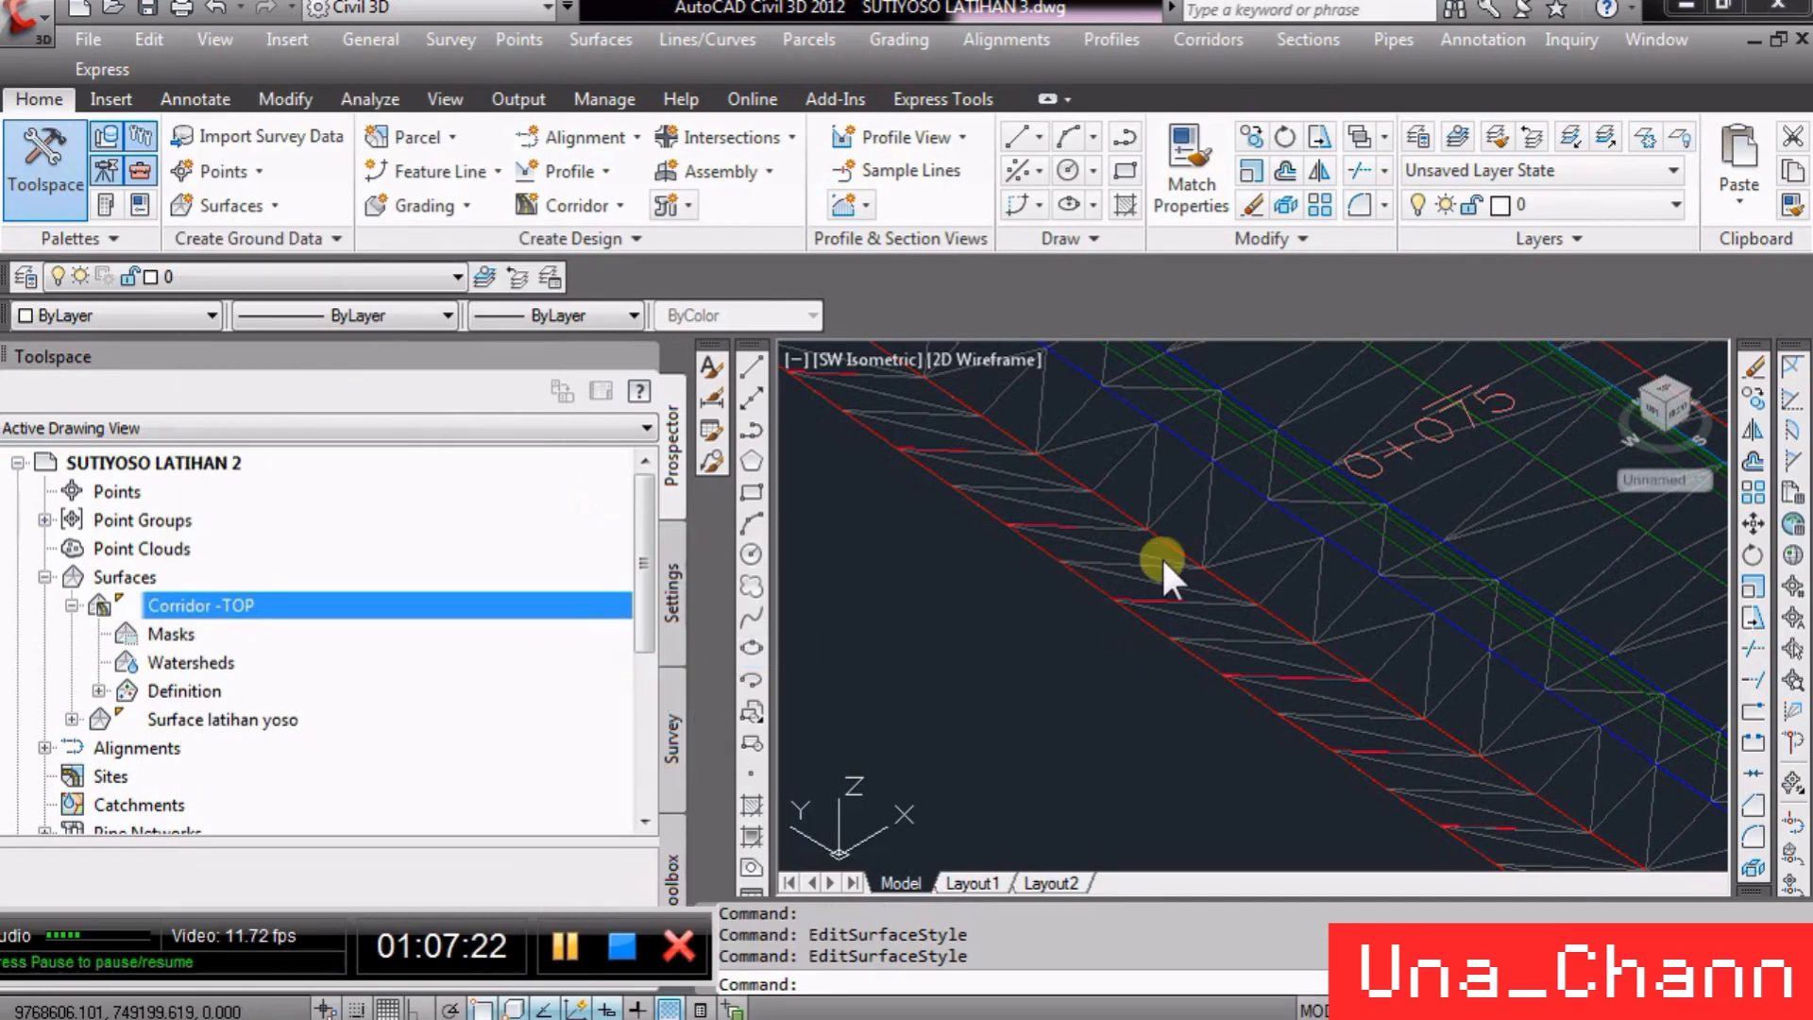
- Zoom to the cross-section views and select the section view at station 0+100.00
{"action": "scroll", "coordinate": [893, 604], "scroll_direction": "up", "scroll_amount": 6}
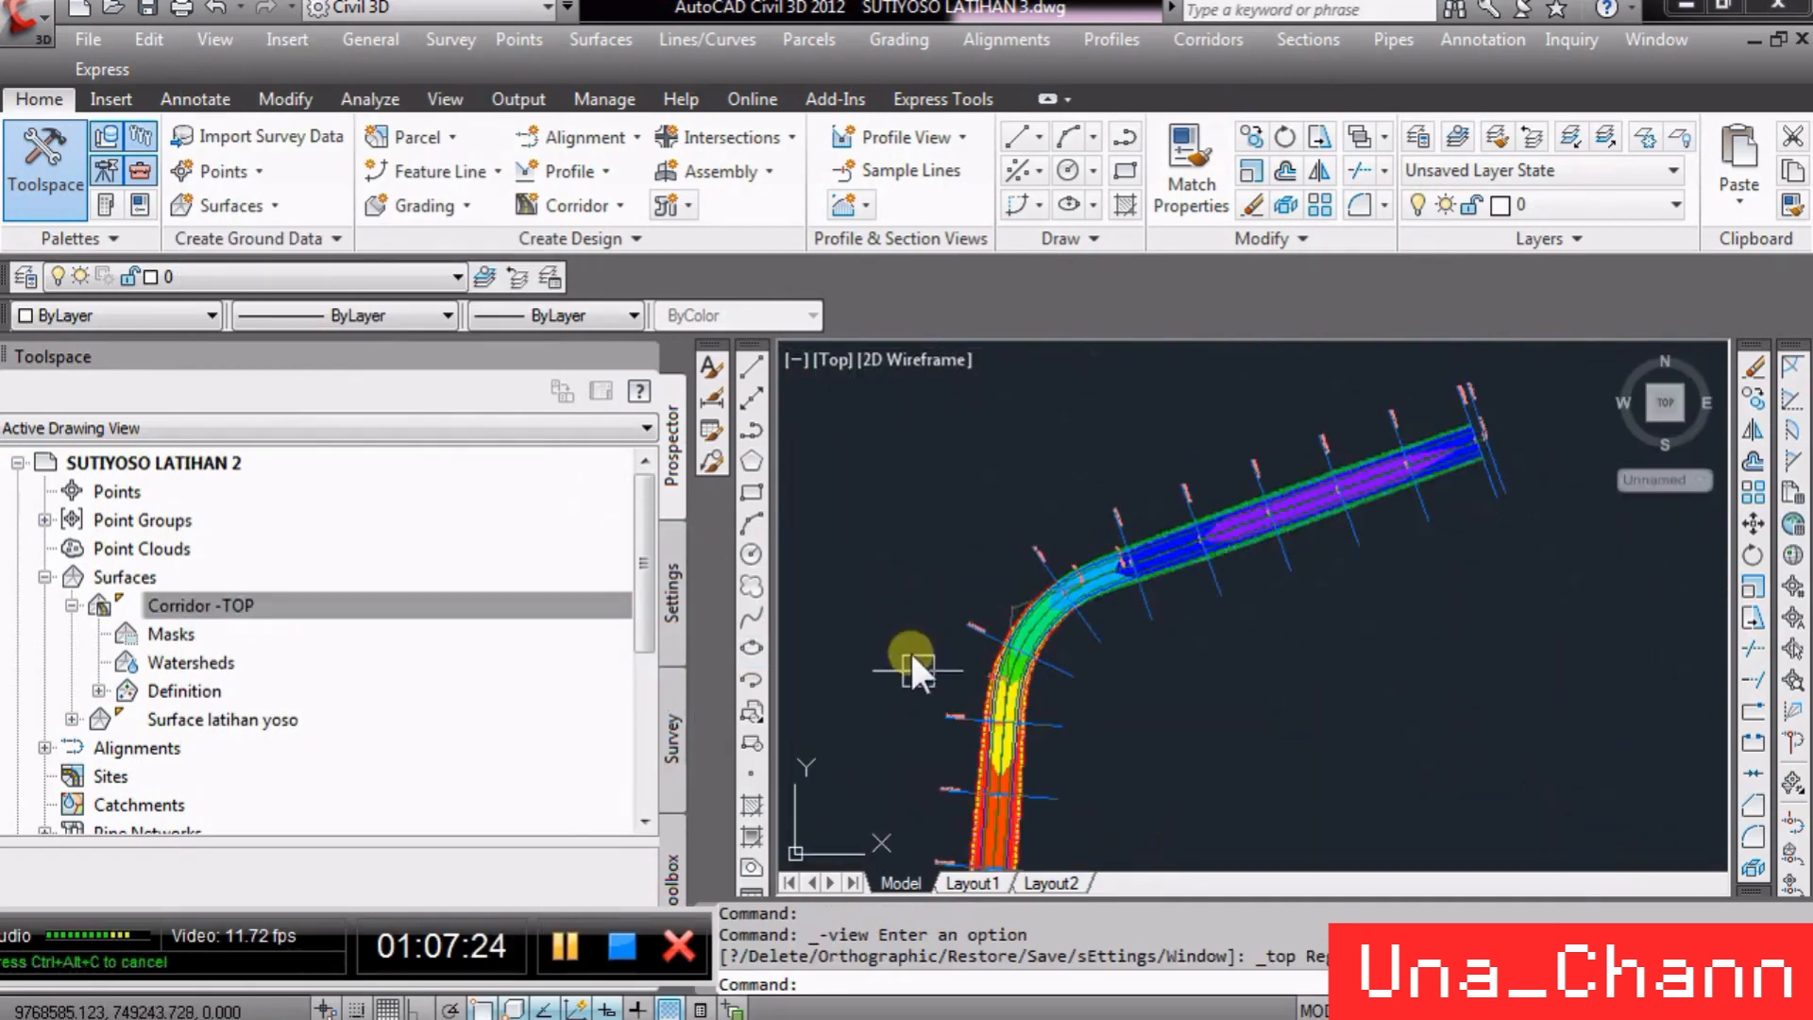
{"action": "scroll", "coordinate": [918, 664], "scroll_direction": "up", "scroll_amount": 5}
{"action": "scroll", "coordinate": [853, 593], "scroll_direction": "down", "scroll_amount": 13}
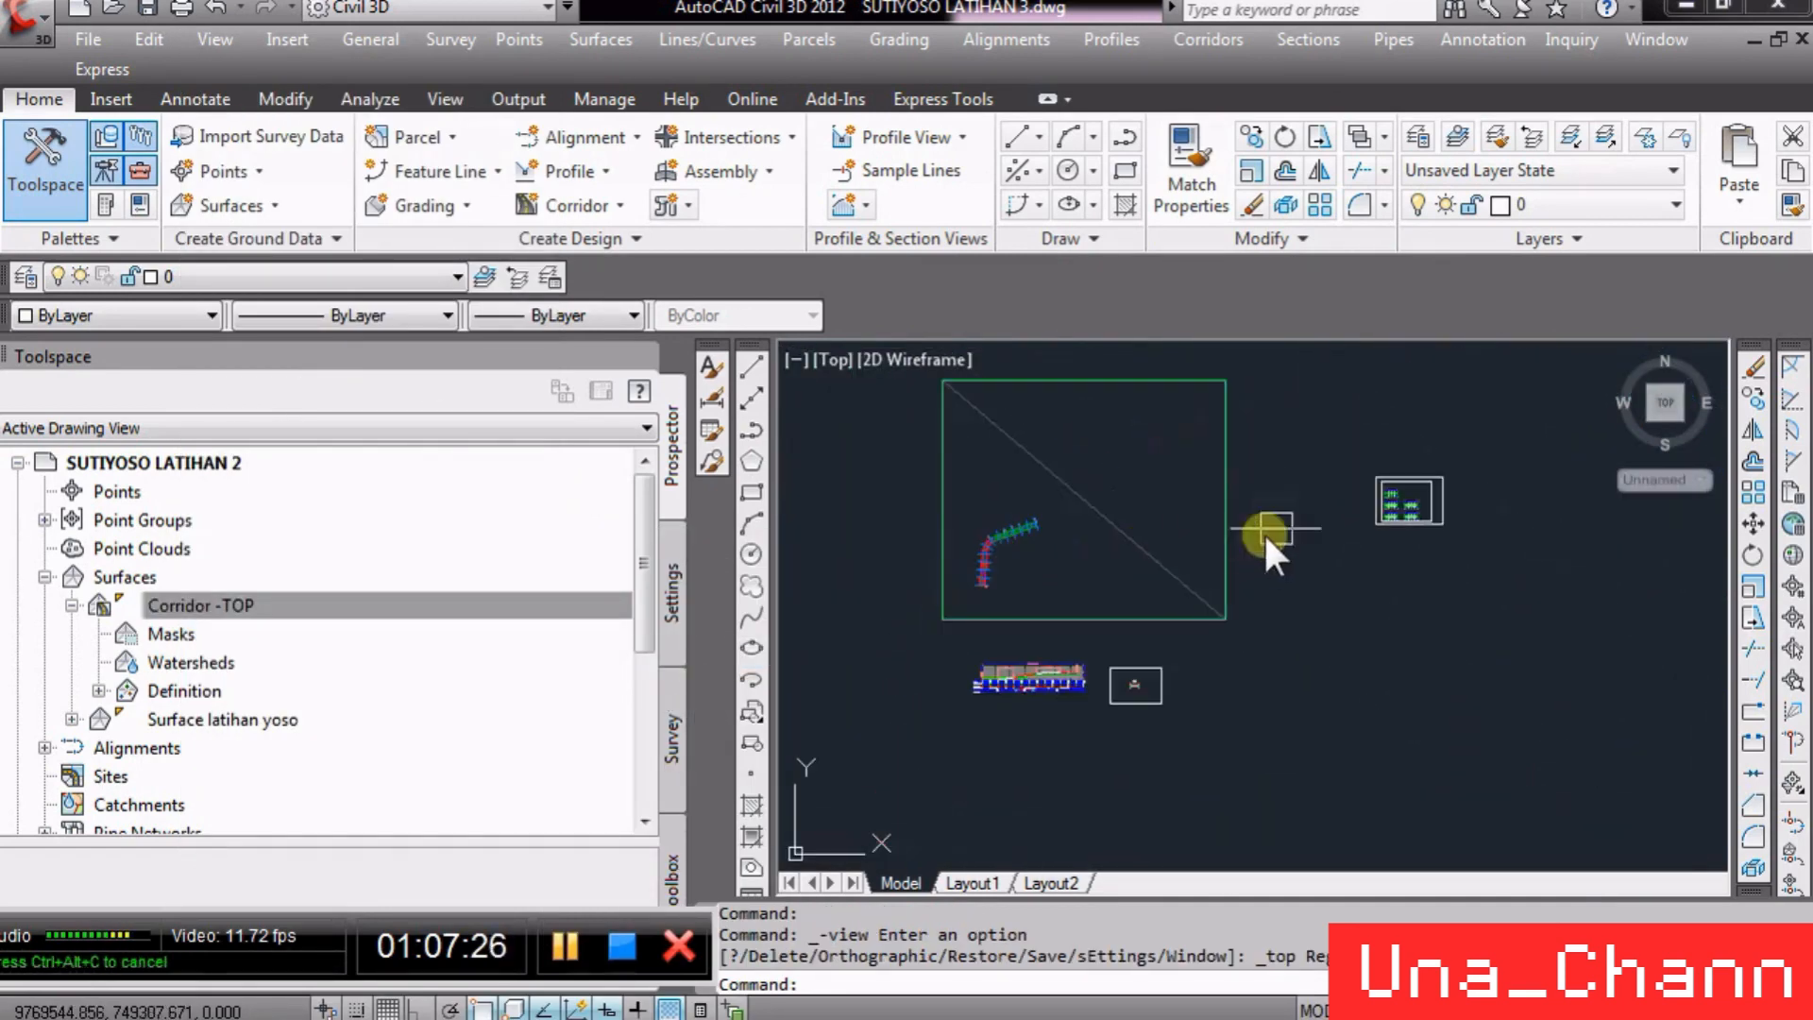
{"action": "scroll", "coordinate": [1363, 476], "scroll_direction": "up", "scroll_amount": 10}
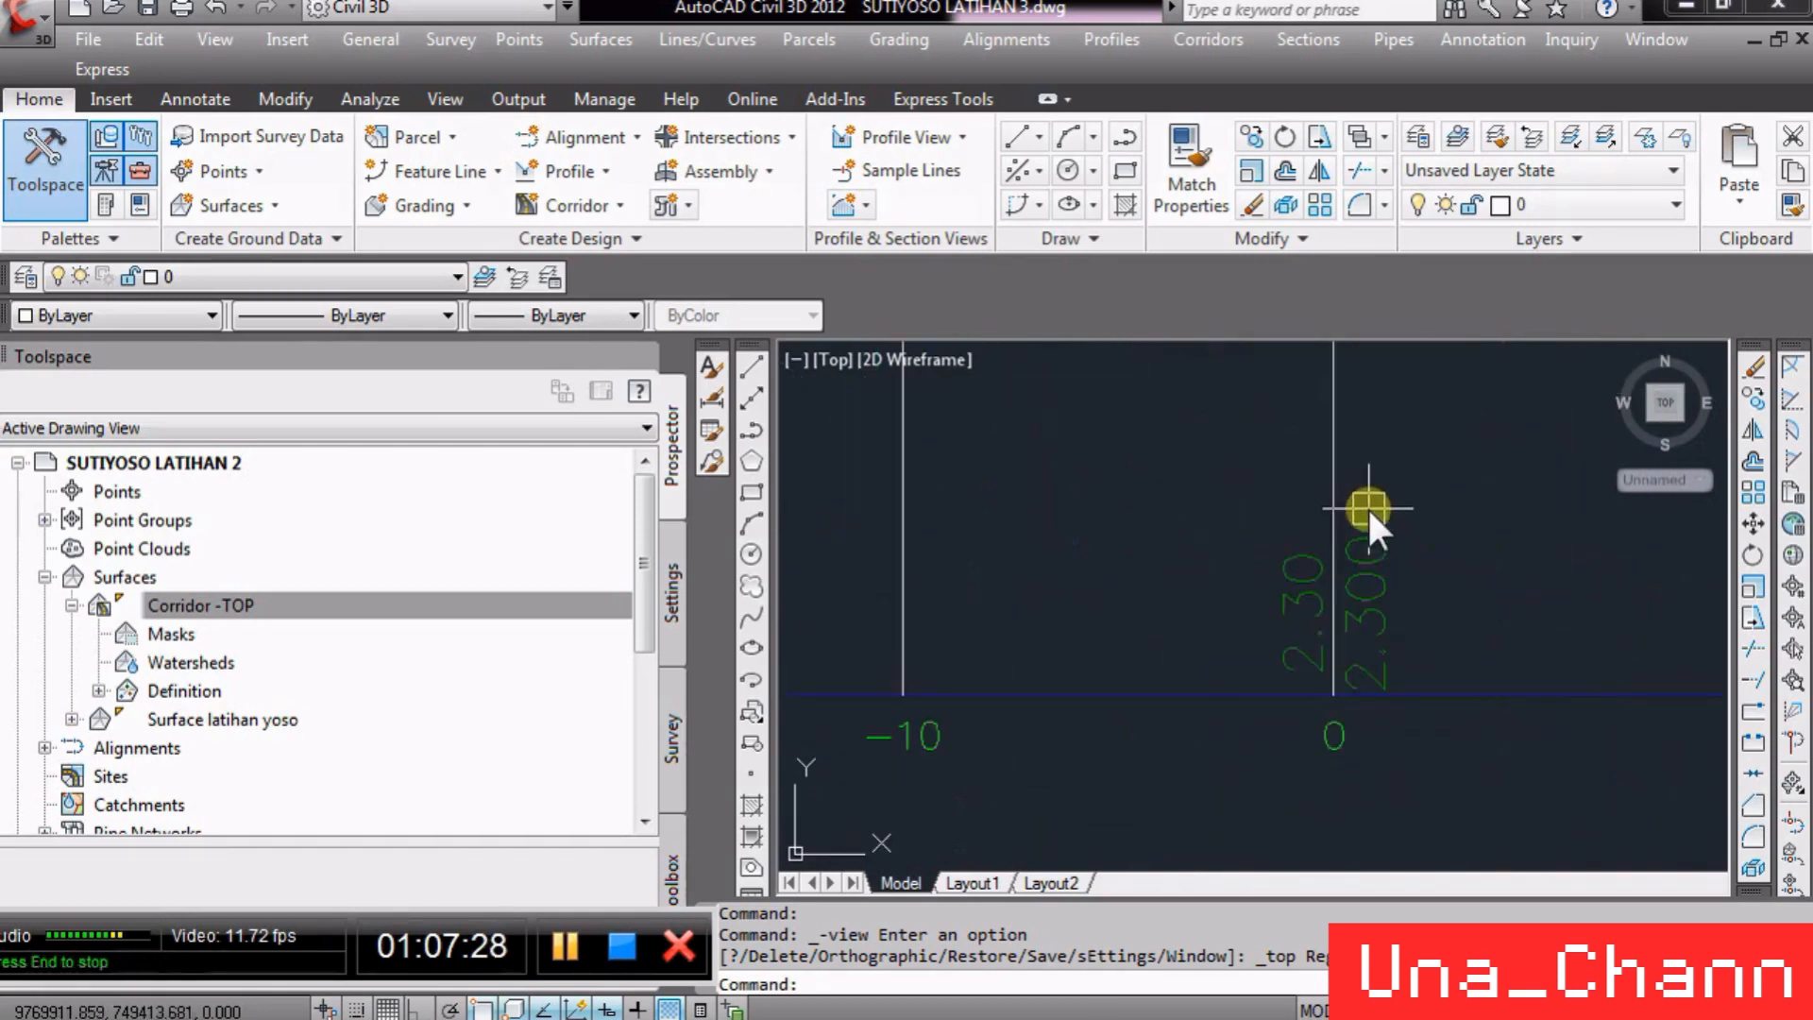
{"action": "scroll", "coordinate": [1356, 652], "scroll_direction": "down", "scroll_amount": 8}
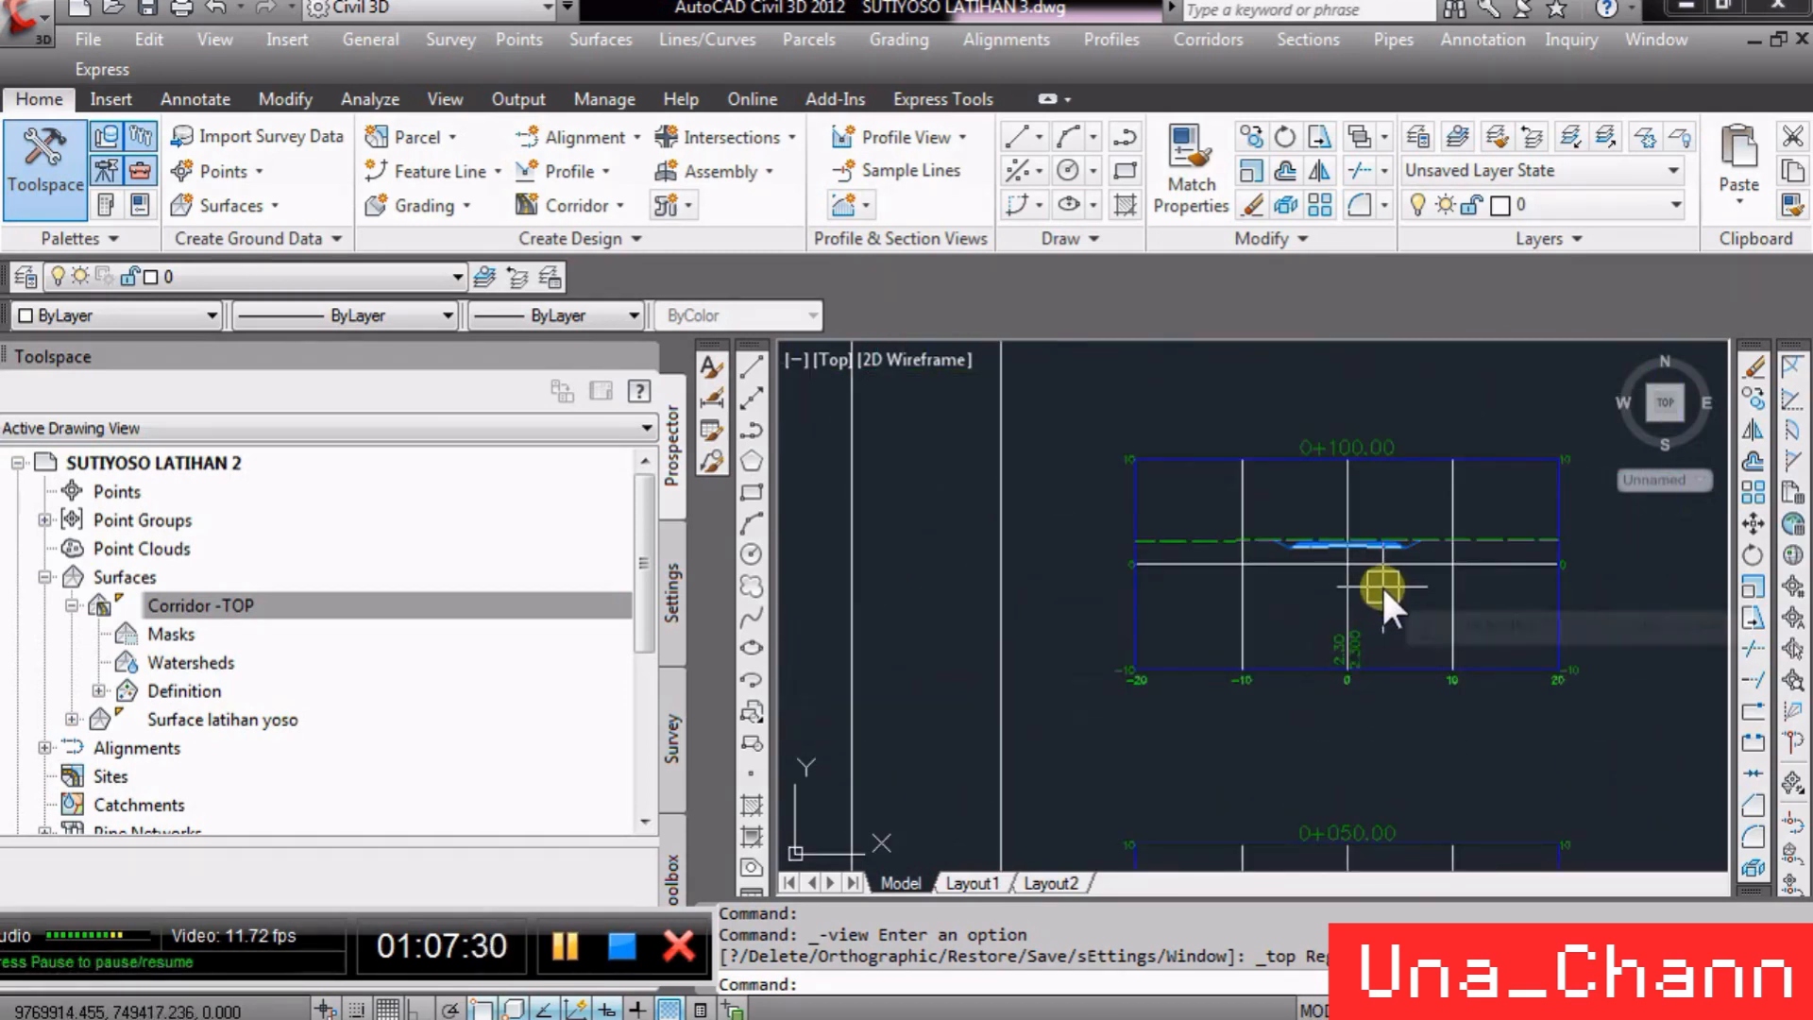
{"action": "scroll", "coordinate": [1381, 585], "scroll_direction": "up", "scroll_amount": 3}
{"action": "scroll", "coordinate": [1373, 586], "scroll_direction": "down", "scroll_amount": 3}
{"action": "left_click", "coordinate": [1324, 559]}
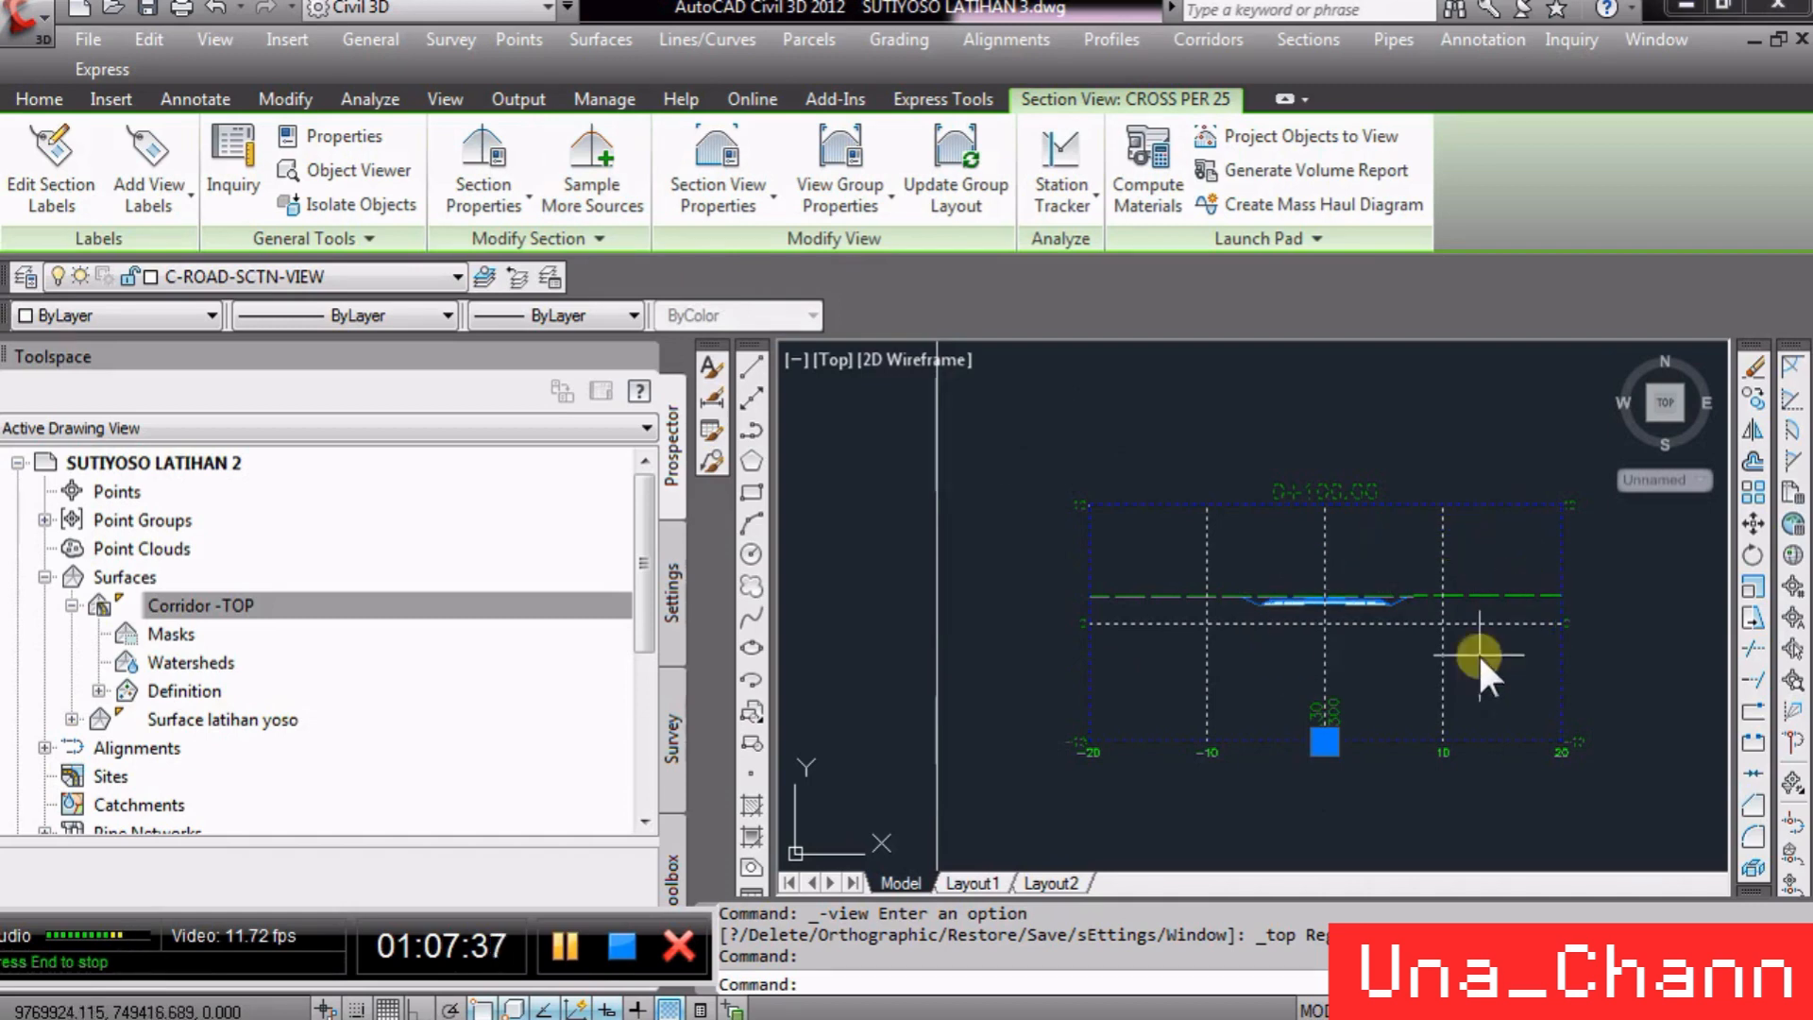
{"action": "key", "text": "Escape"}
{"action": "key", "text": "Escape"}
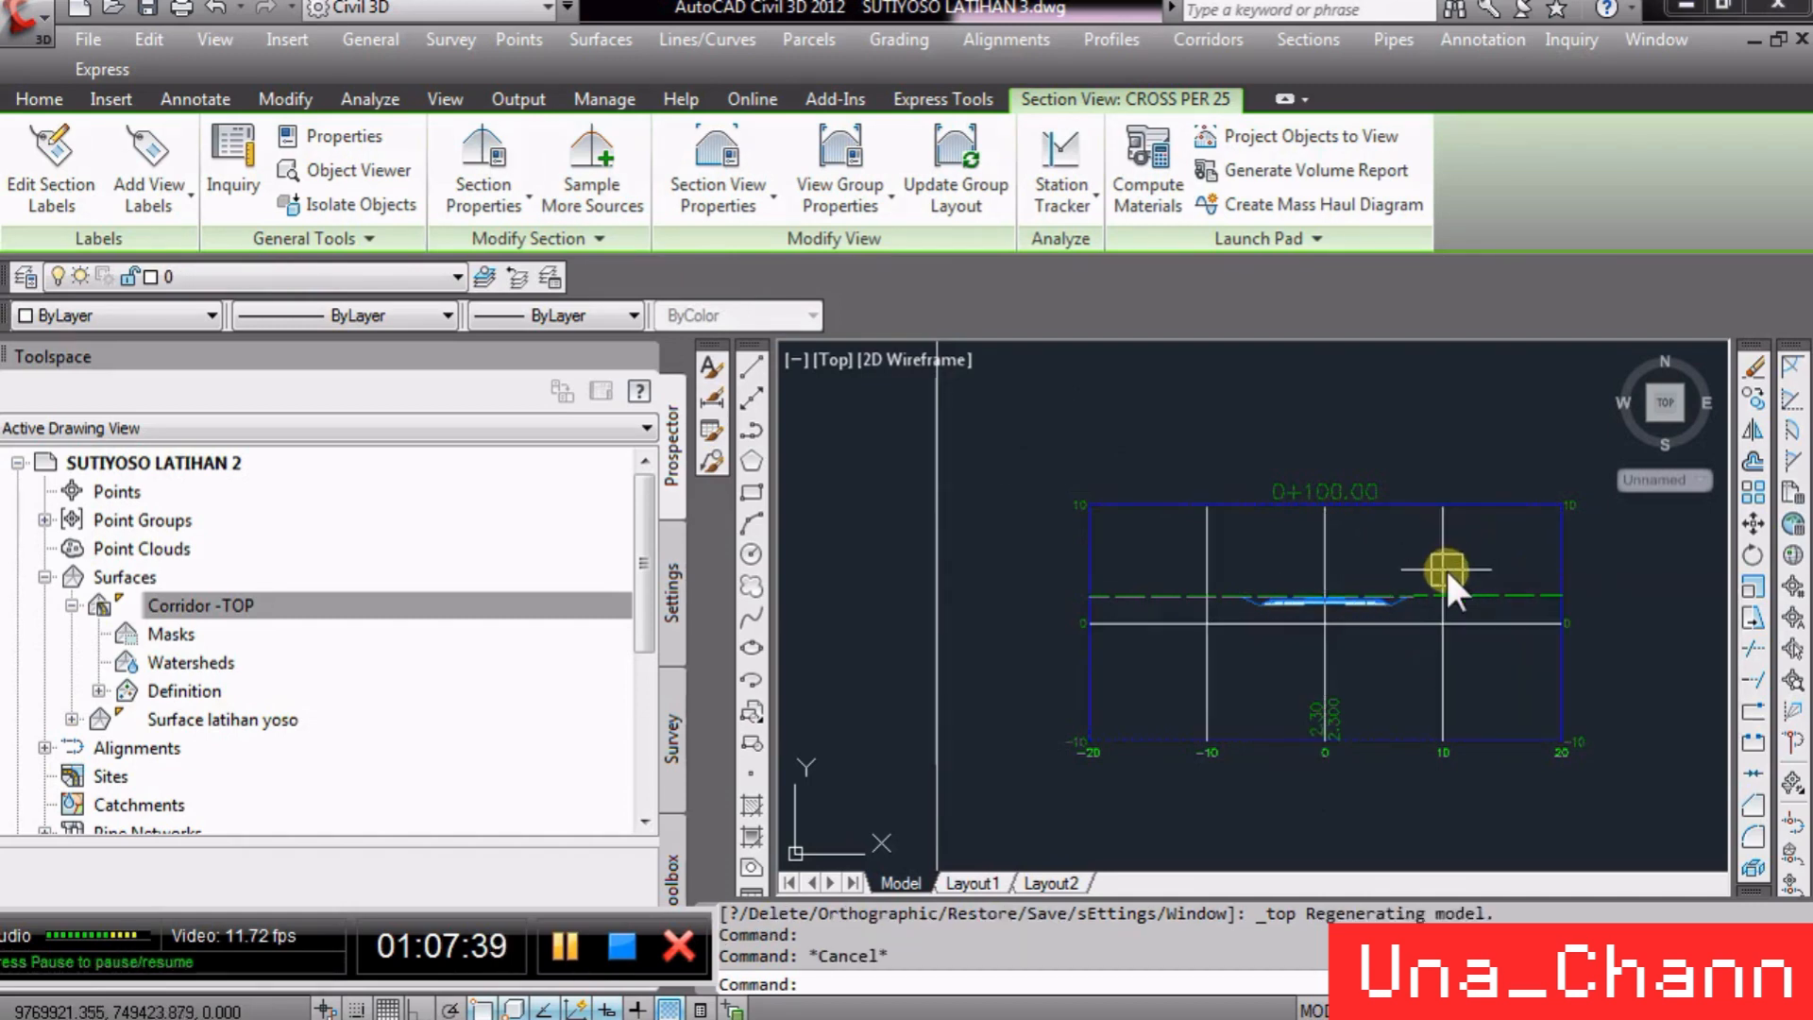
{"action": "scroll", "coordinate": [1123, 434], "scroll_direction": "down", "scroll_amount": 3}
{"action": "scroll", "coordinate": [1226, 463], "scroll_direction": "up", "scroll_amount": 2}
{"action": "left_click", "coordinate": [1169, 480]}
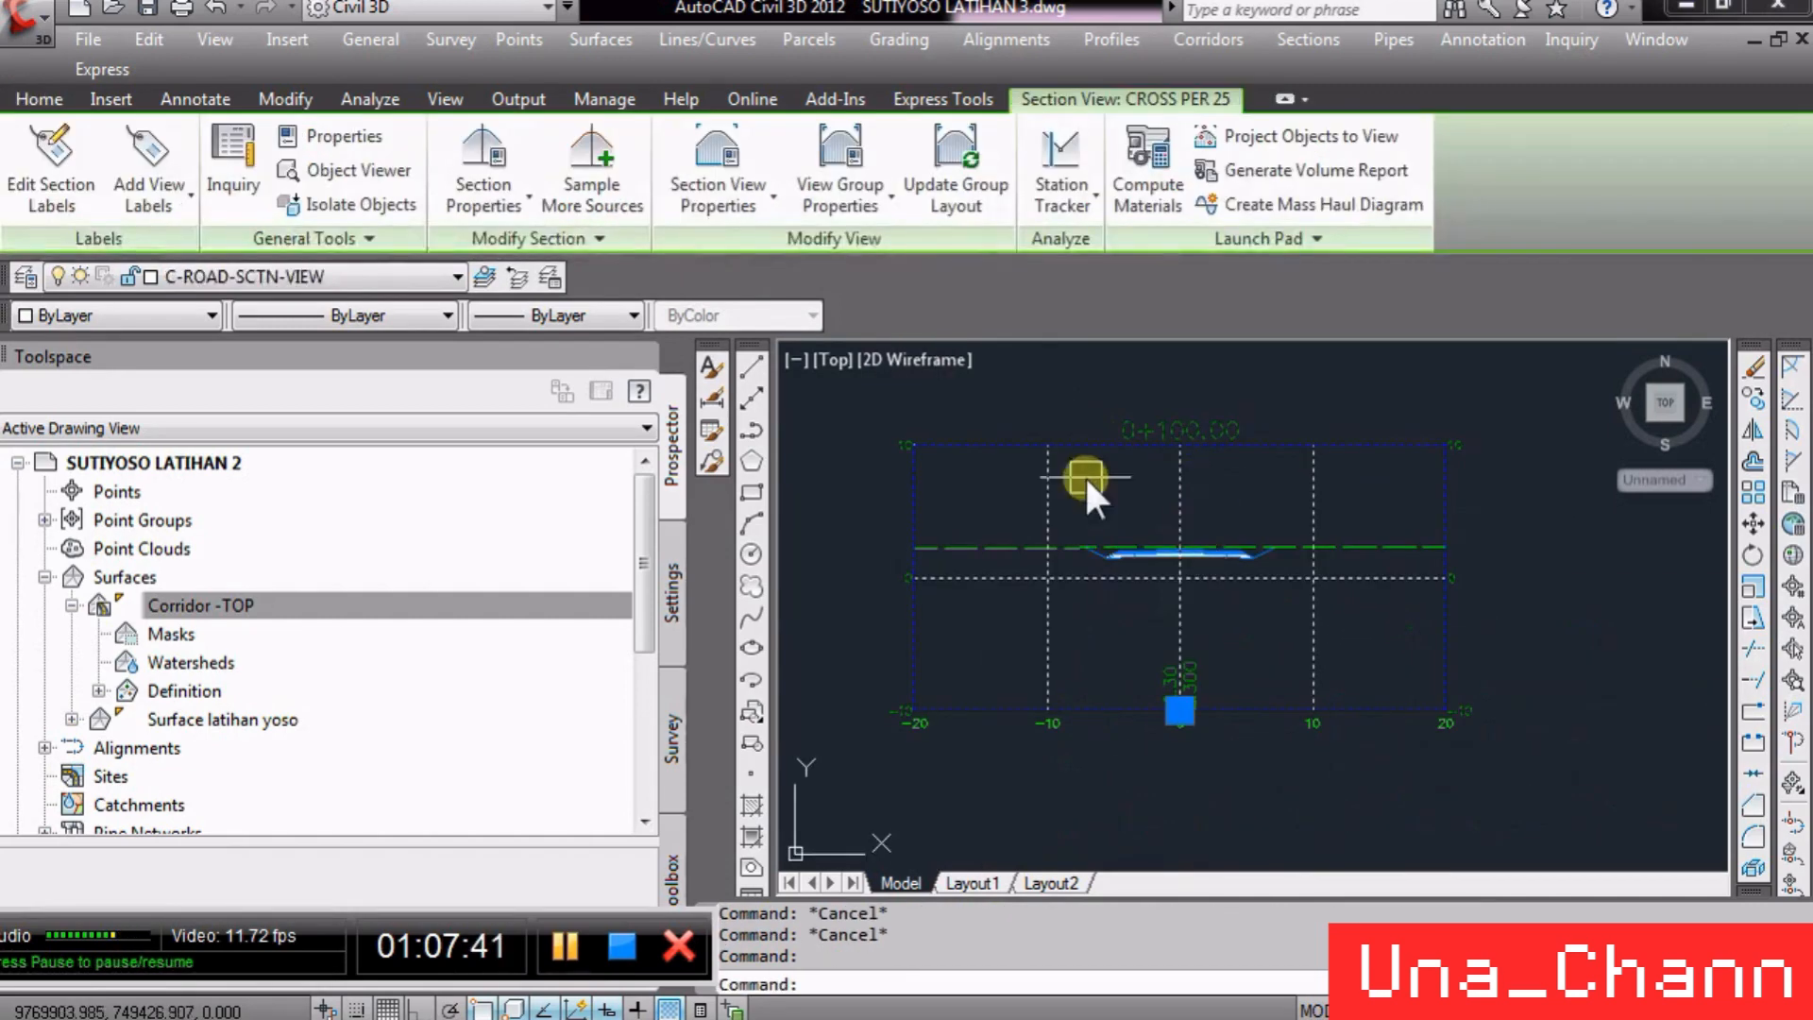
{"action": "left_click", "coordinate": [593, 202]}
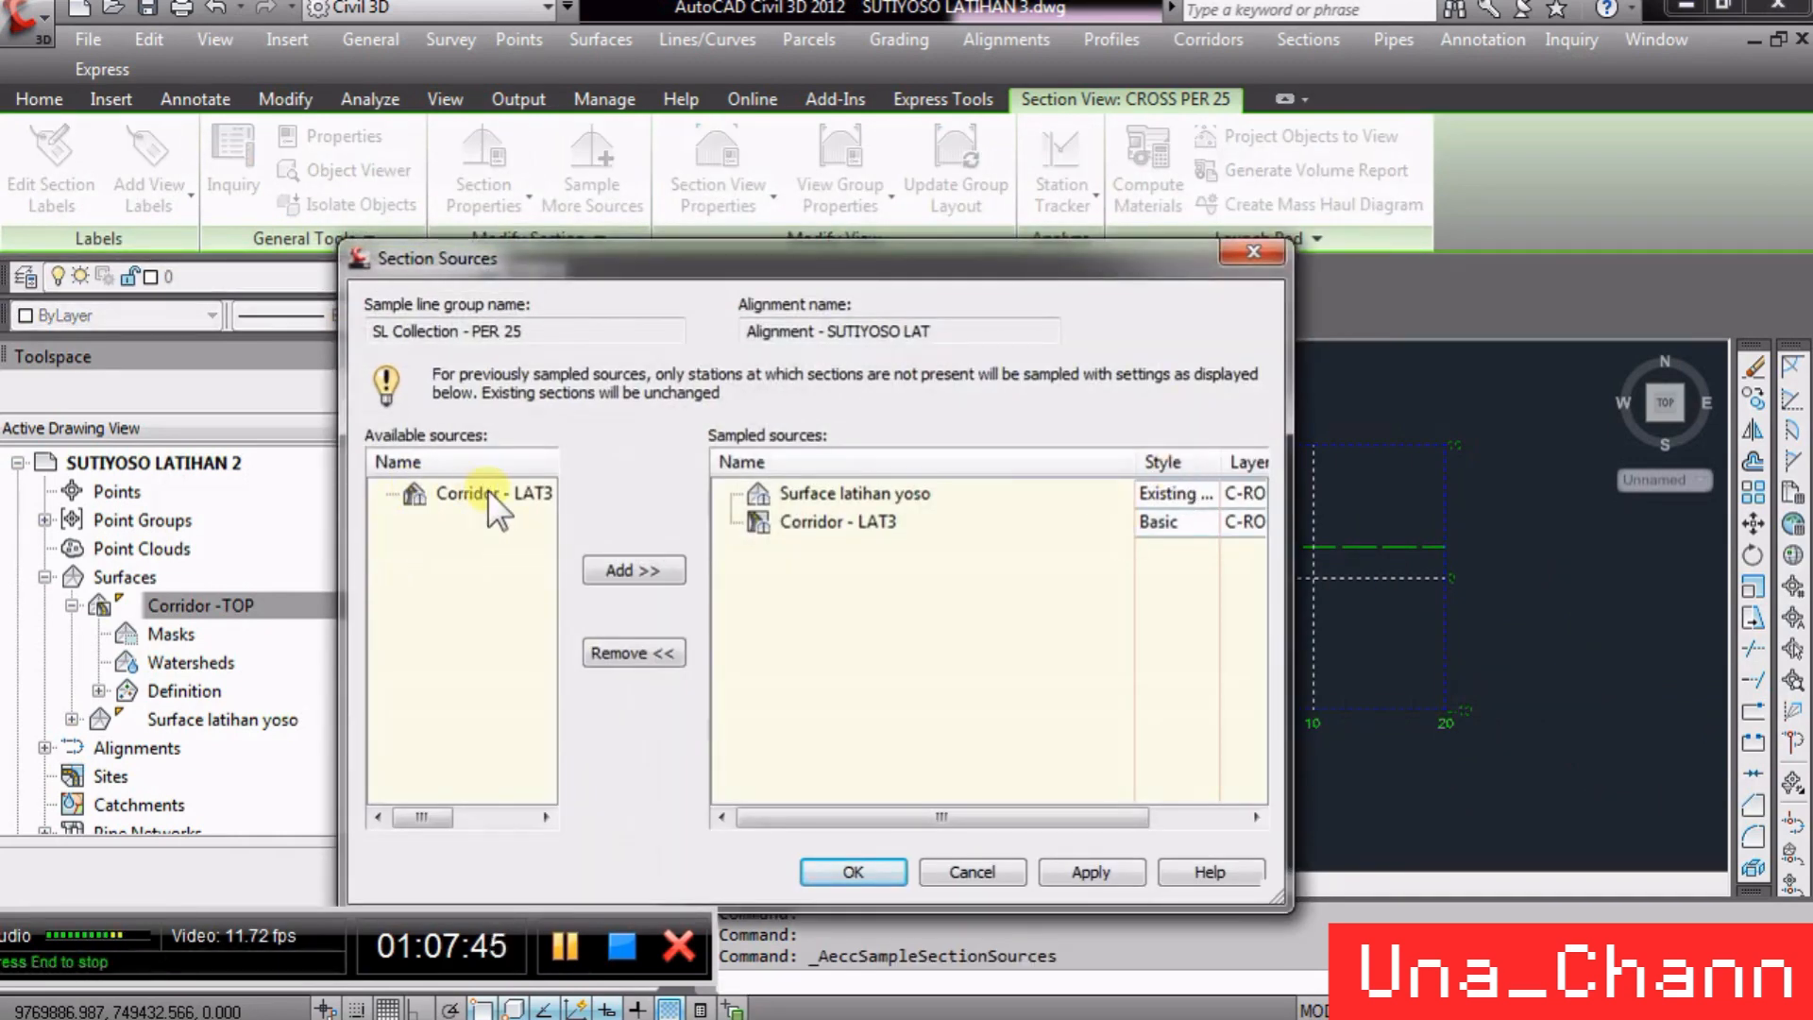
{"action": "left_click_drag", "start_coordinate": [406, 812], "coordinate": [443, 812]}
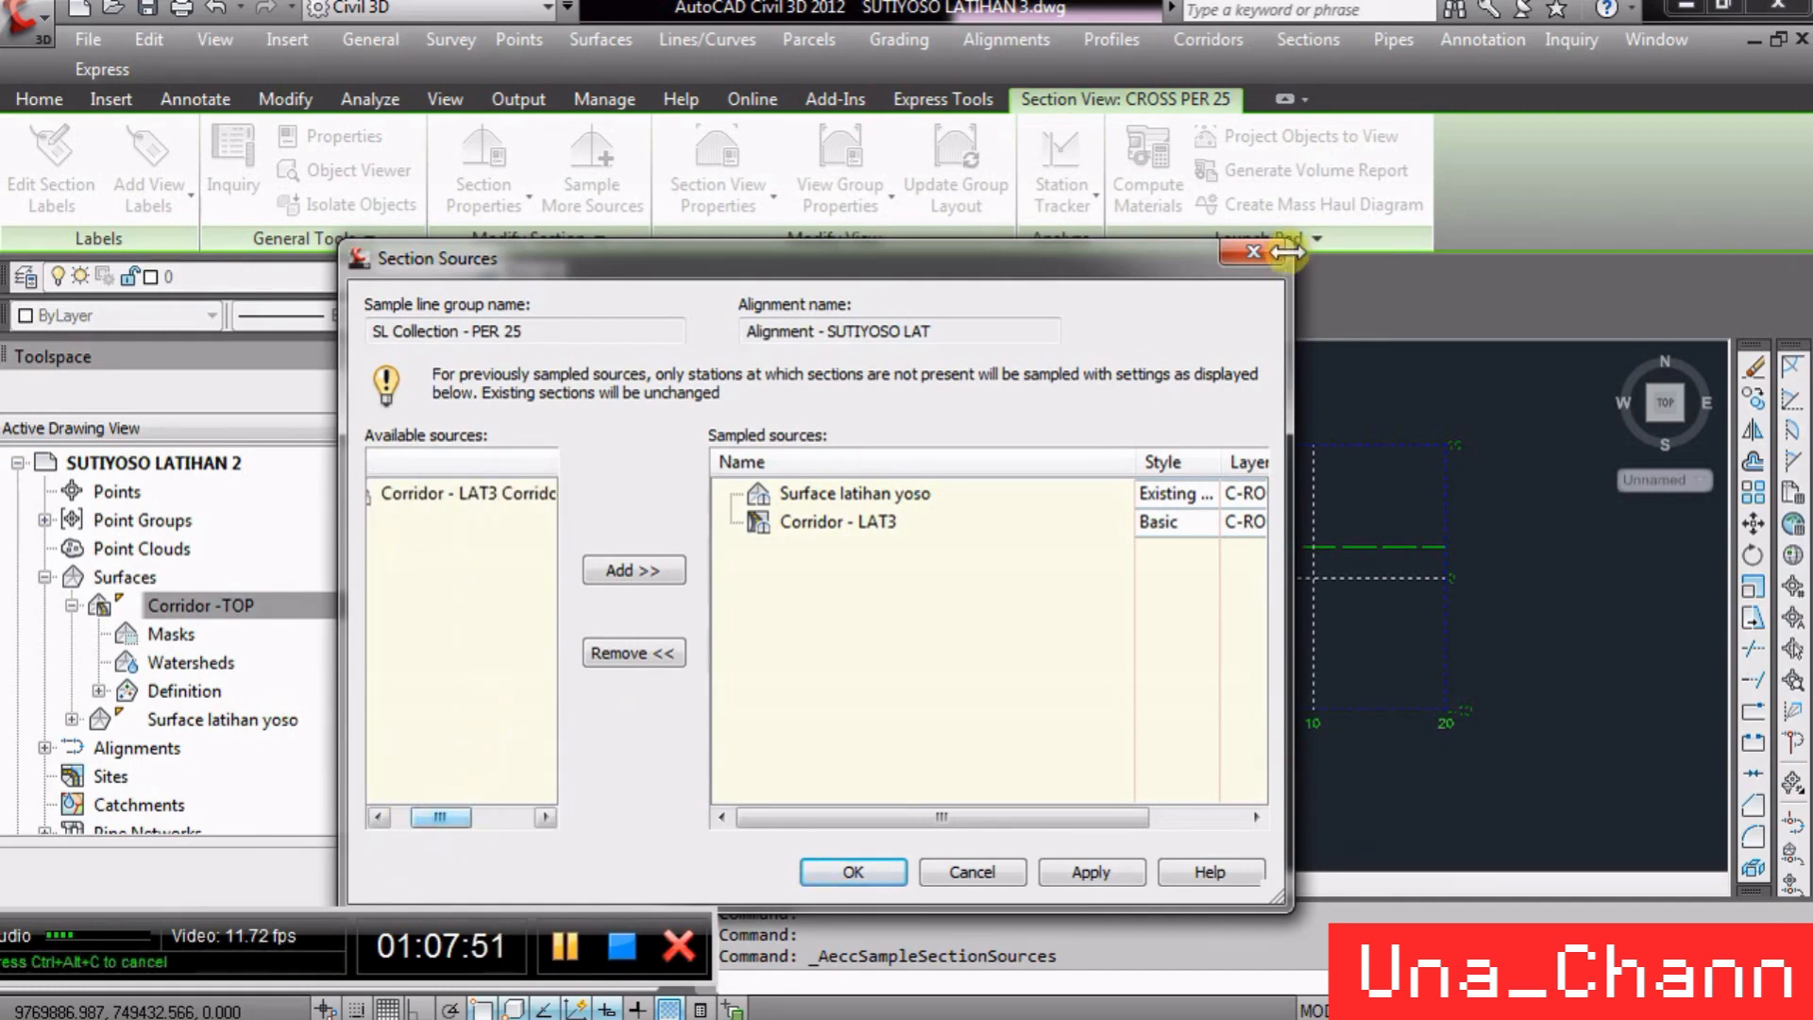
{"action": "left_click", "coordinate": [1253, 252]}
- Add the Corridor - LAT3 Corridor -TOP surface as a sampled source for sample line group SL Collection - PER 25
{"action": "left_click", "coordinate": [71, 605]}
{"action": "left_click", "coordinate": [325, 607]}
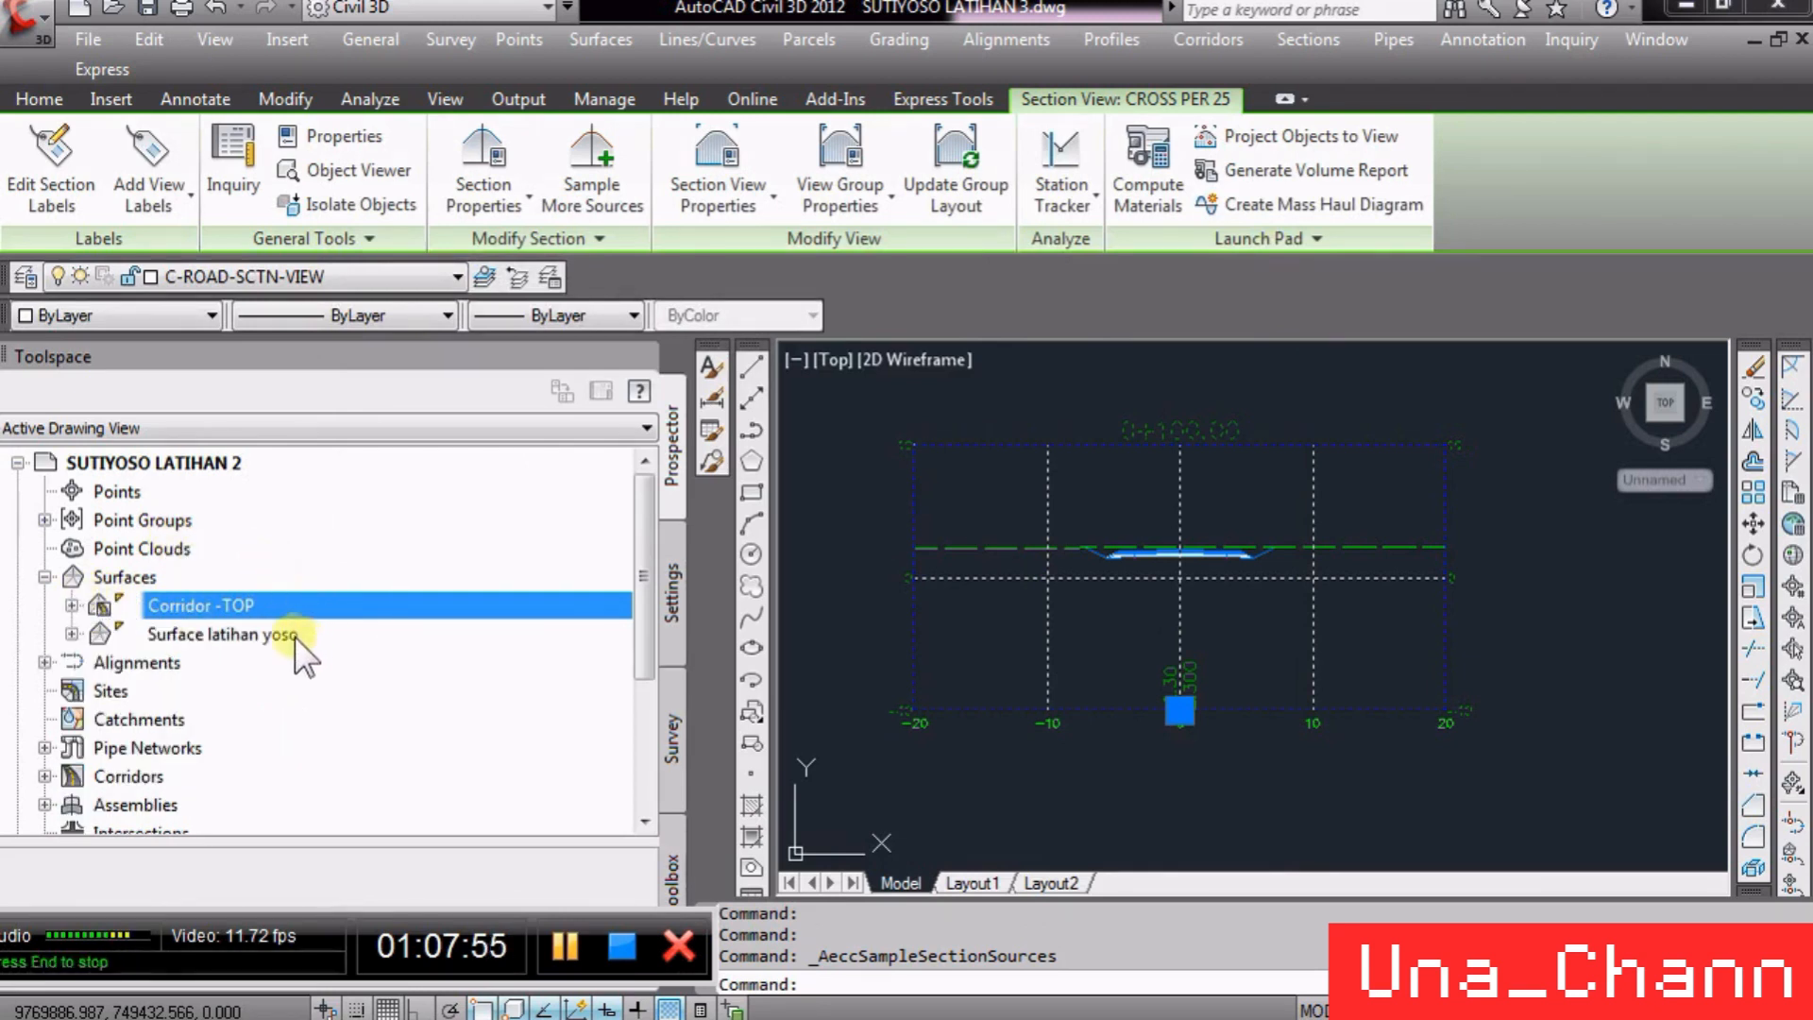
{"action": "left_click", "coordinate": [283, 633]}
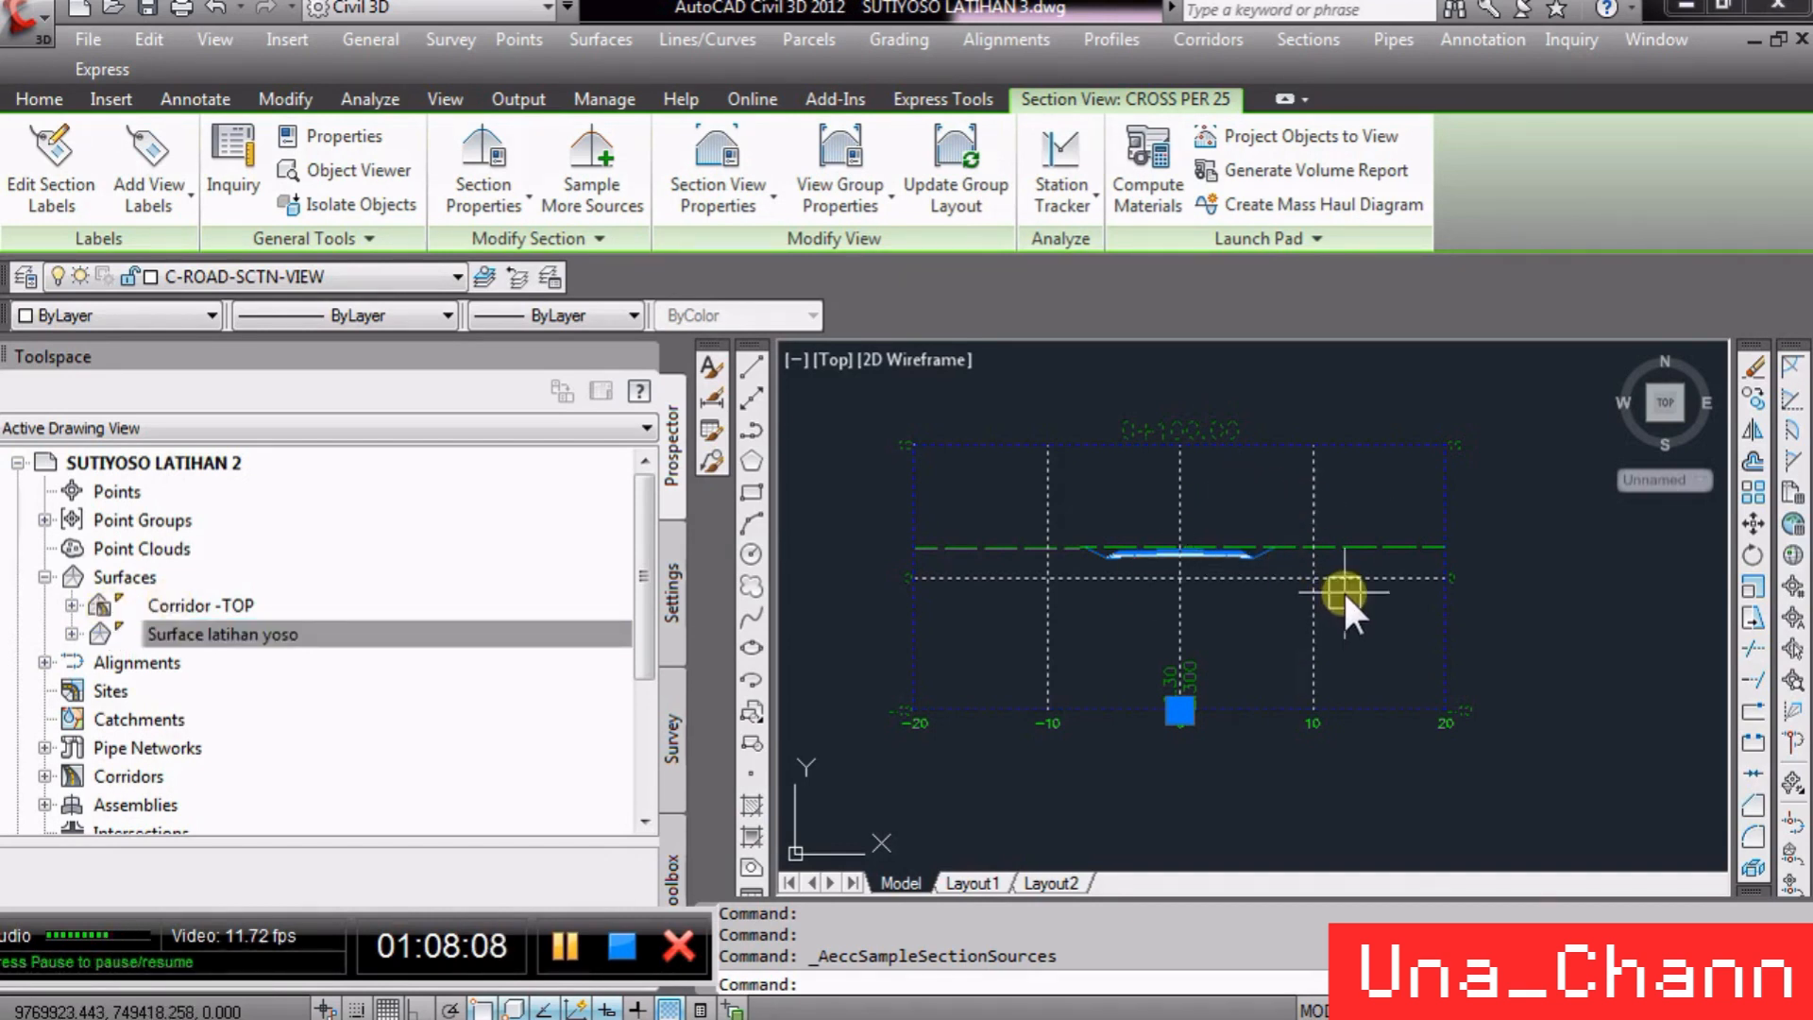
{"action": "key", "text": "Escape"}
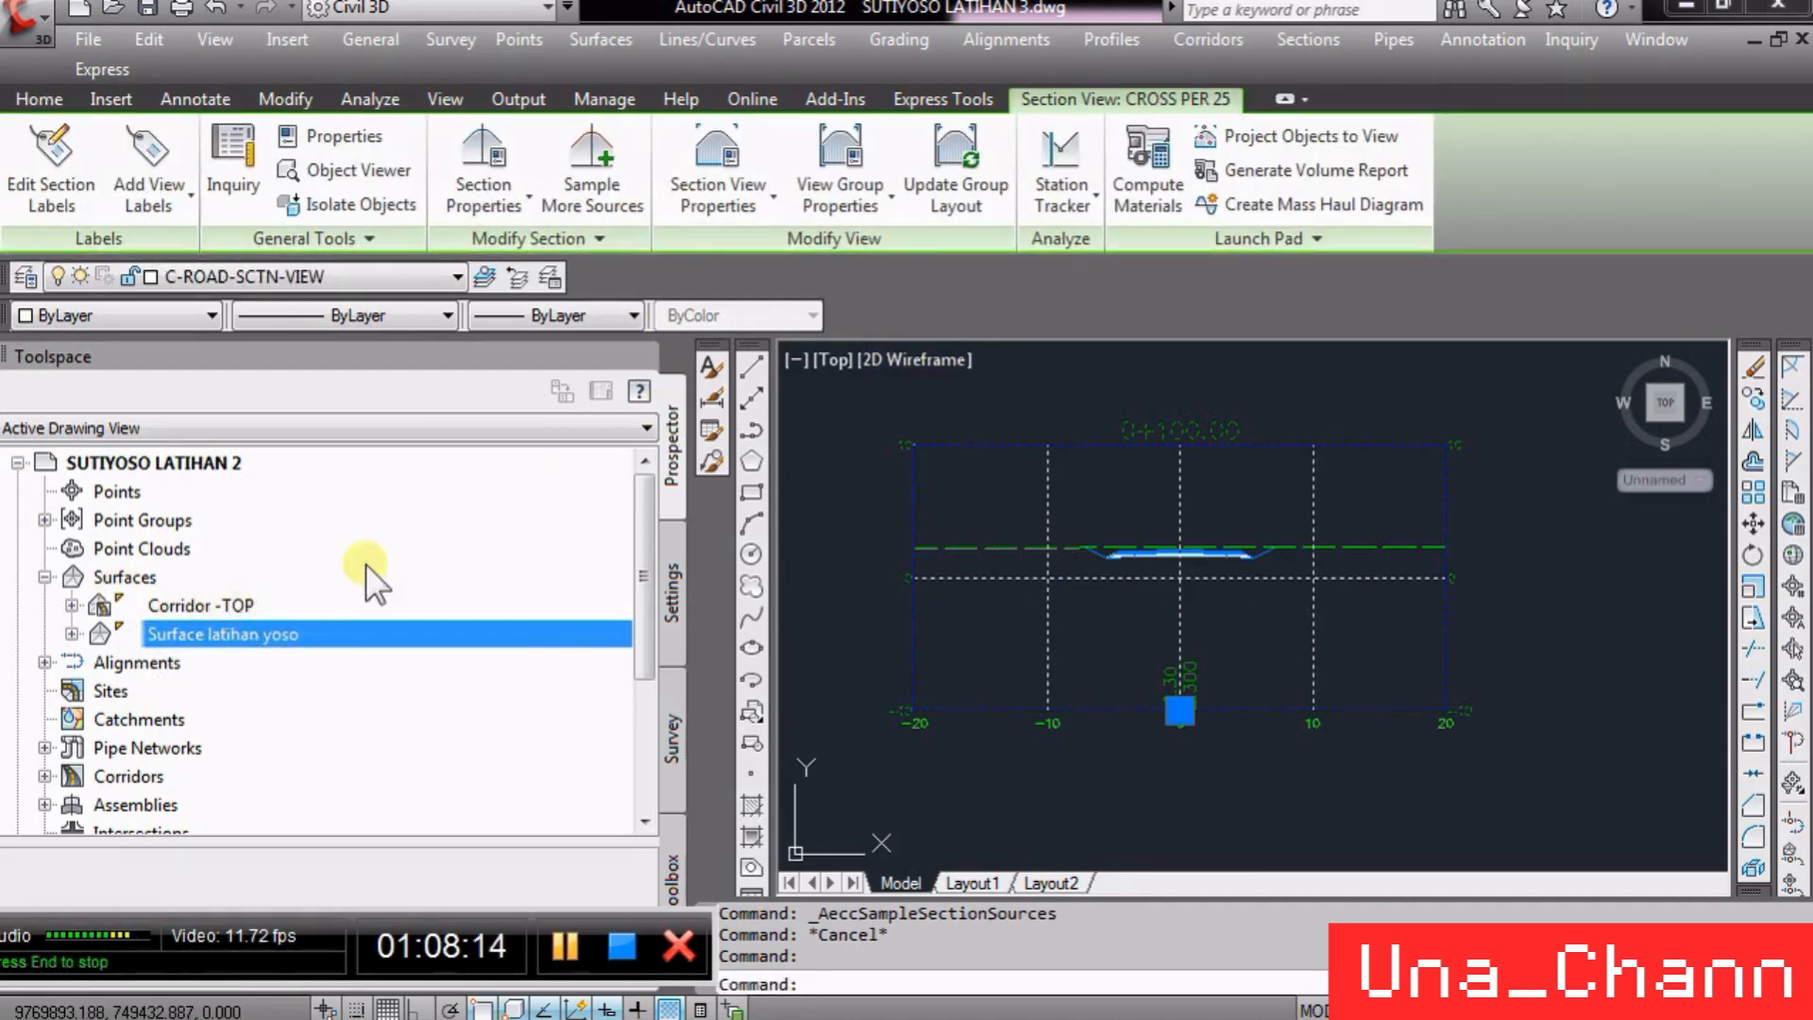
{"action": "left_click", "coordinate": [605, 180]}
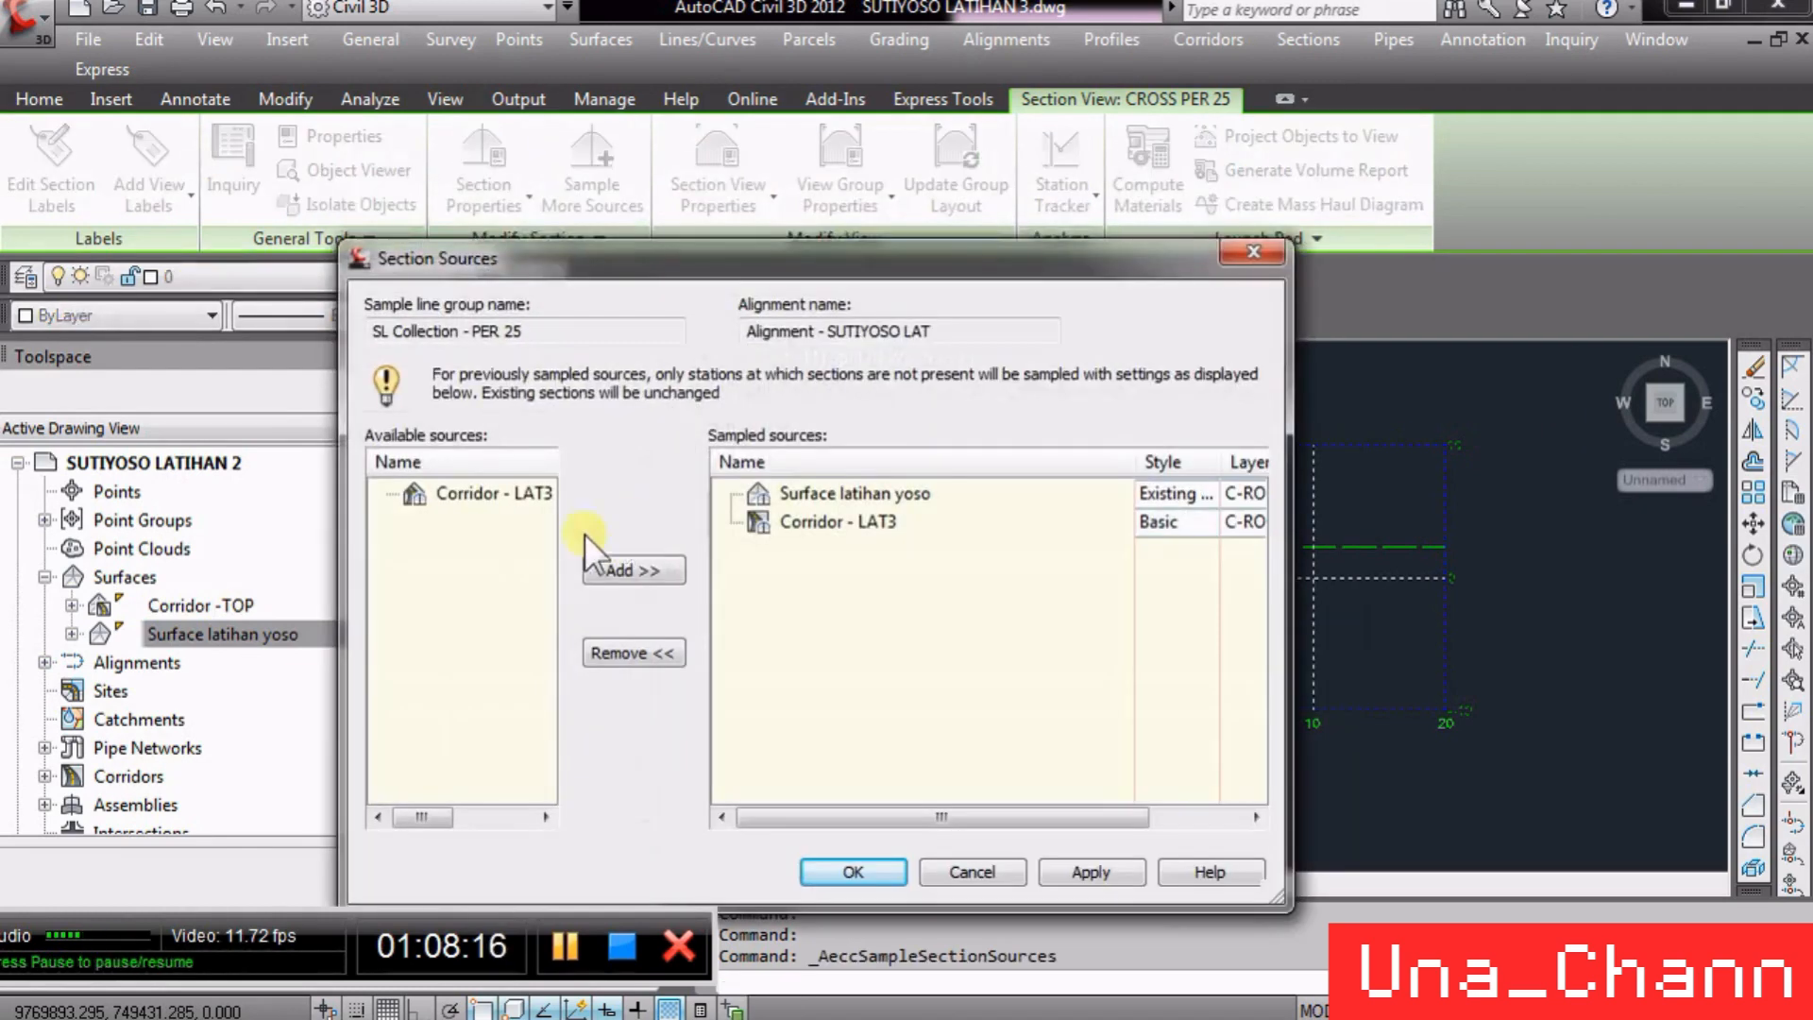
{"action": "left_click", "coordinate": [498, 487]}
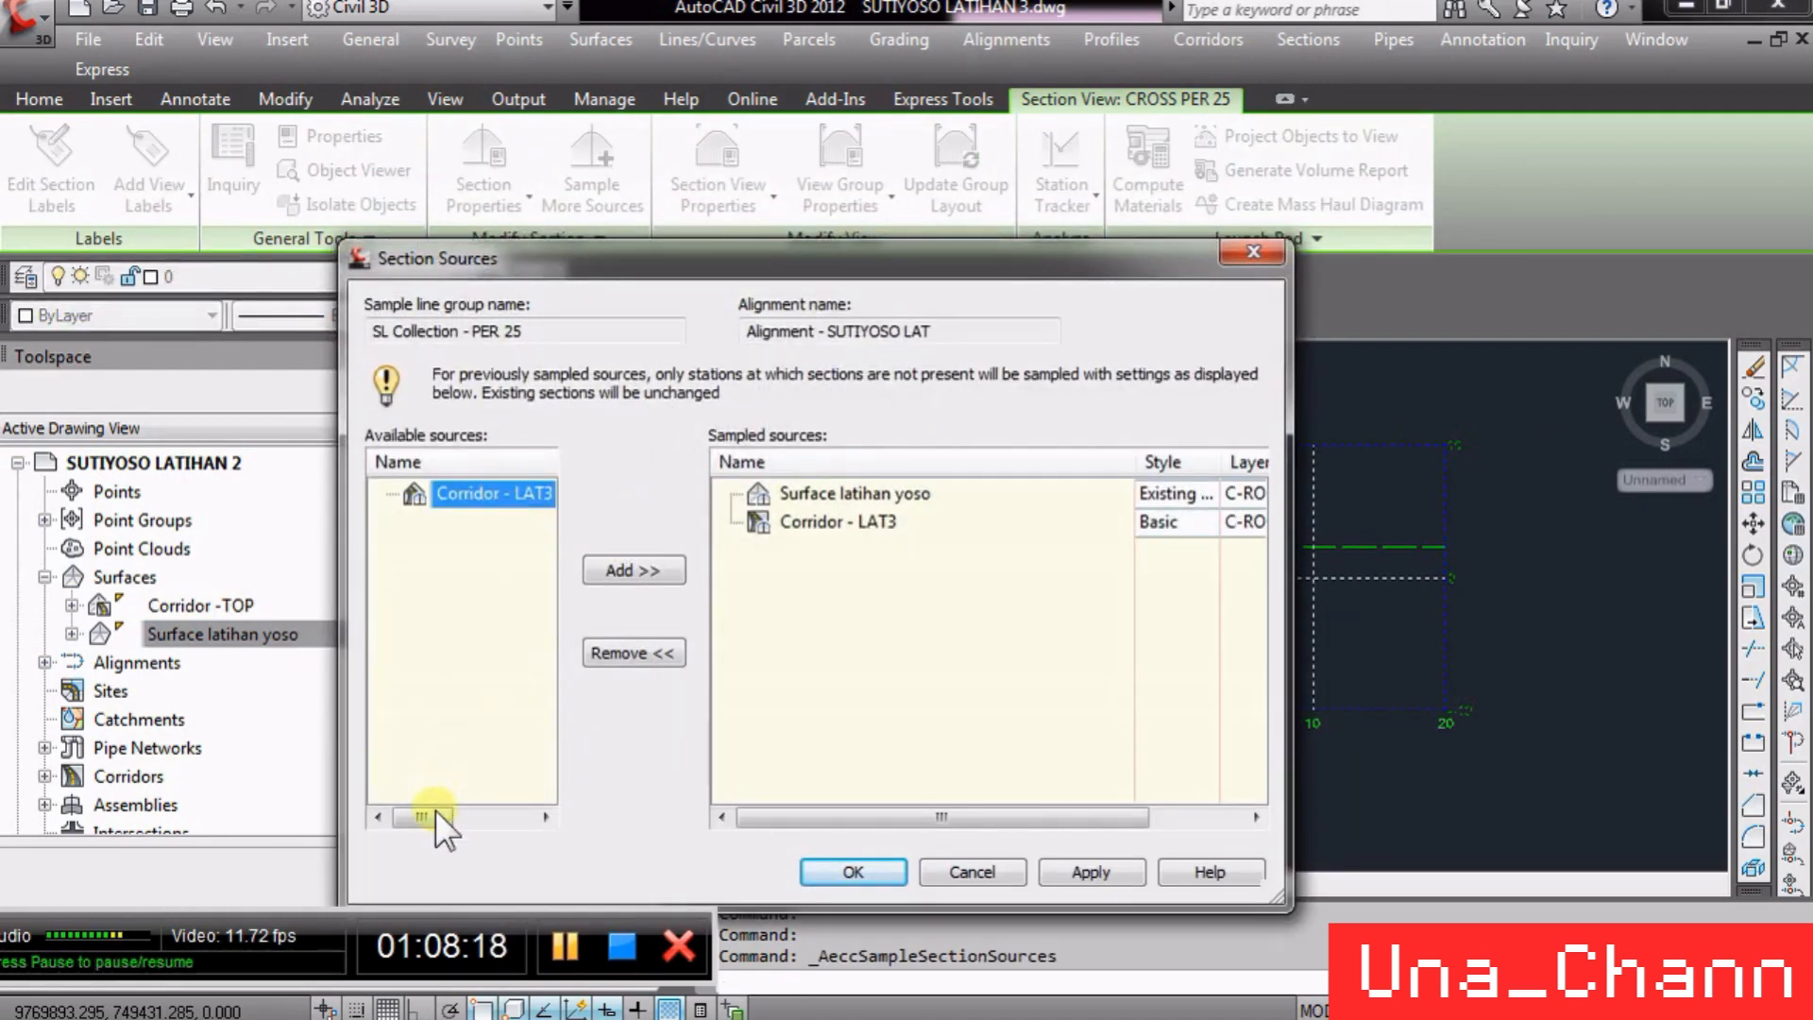
{"action": "left_click_drag", "start_coordinate": [436, 814], "coordinate": [493, 823]}
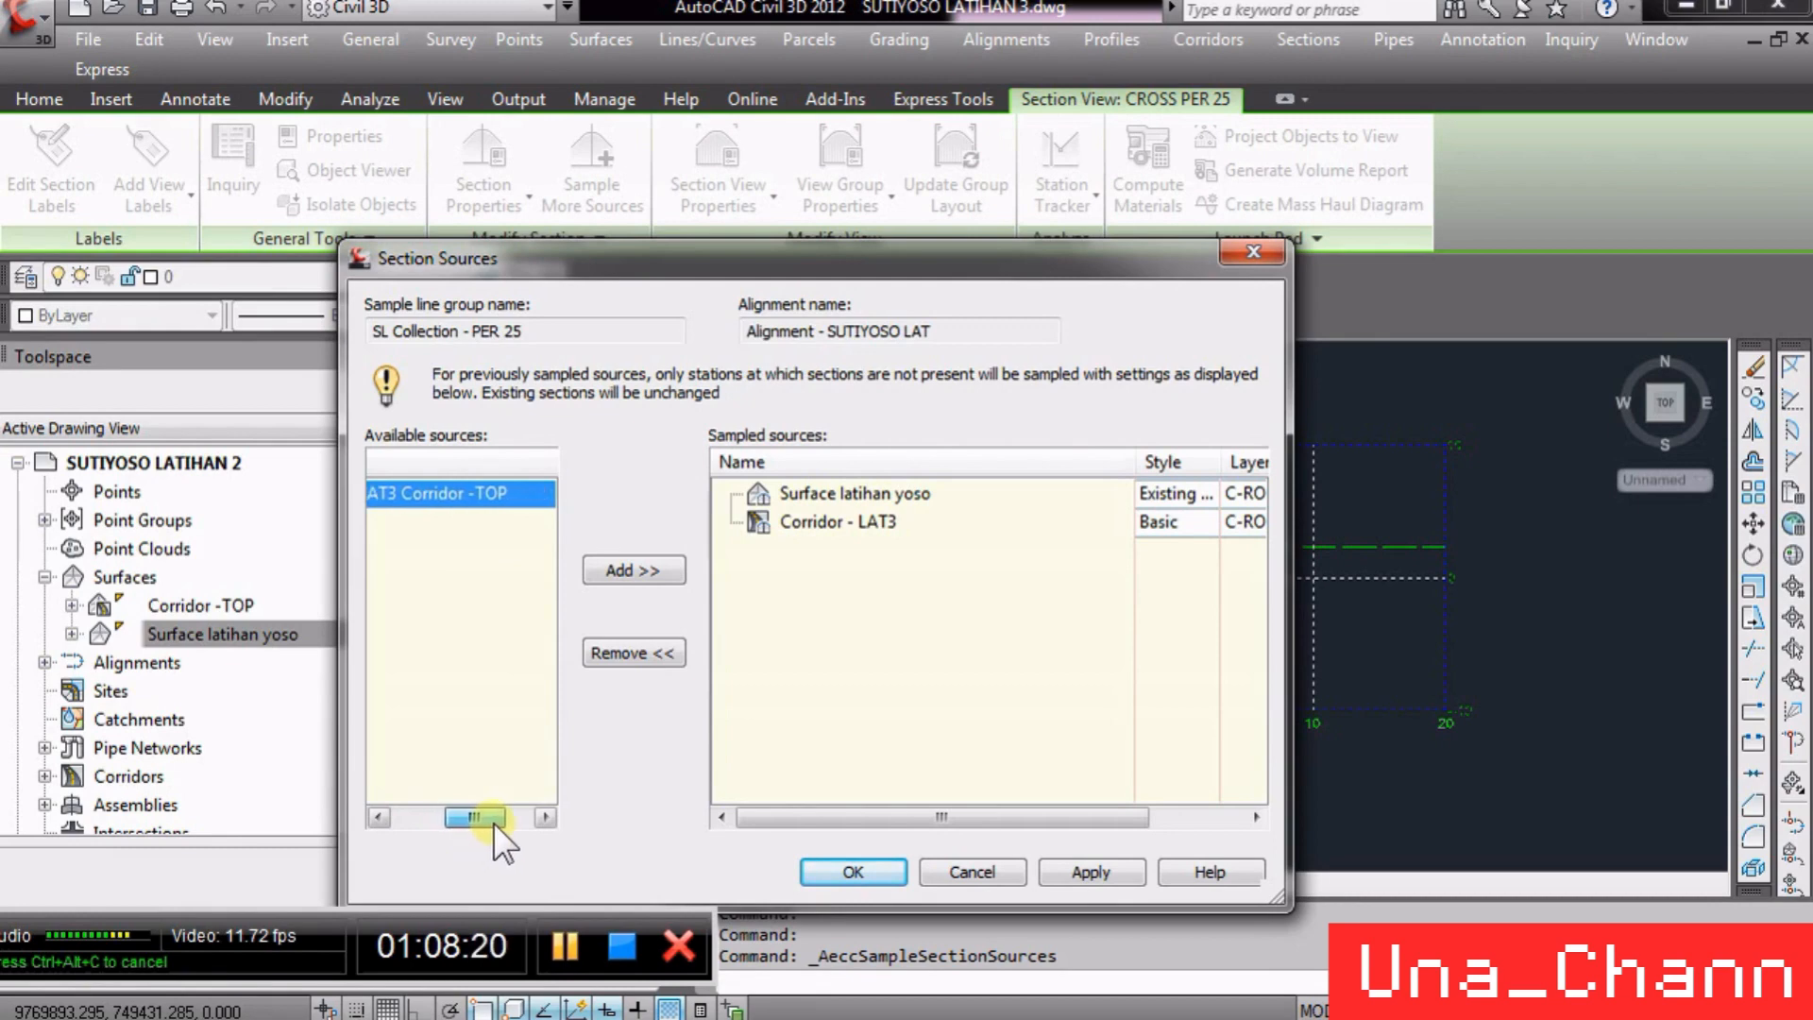
{"action": "left_click", "coordinate": [661, 563]}
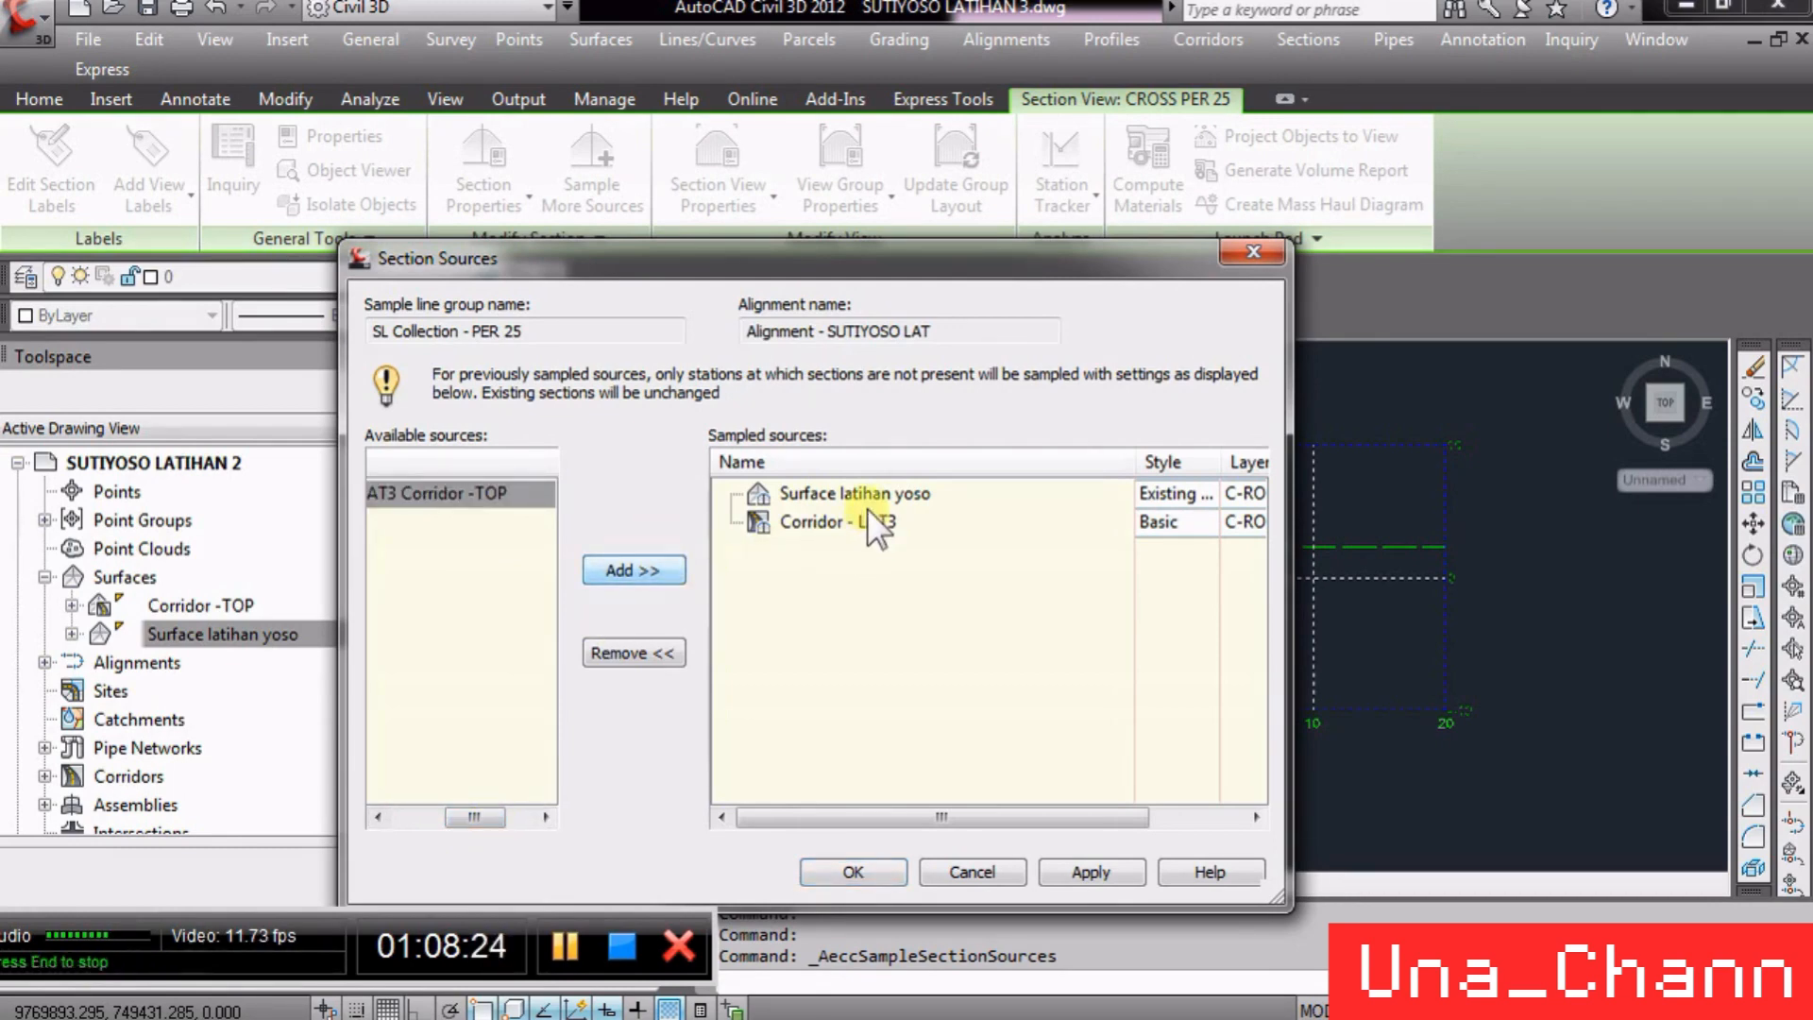
{"action": "left_click_drag", "start_coordinate": [804, 260], "coordinate": [583, 244]}
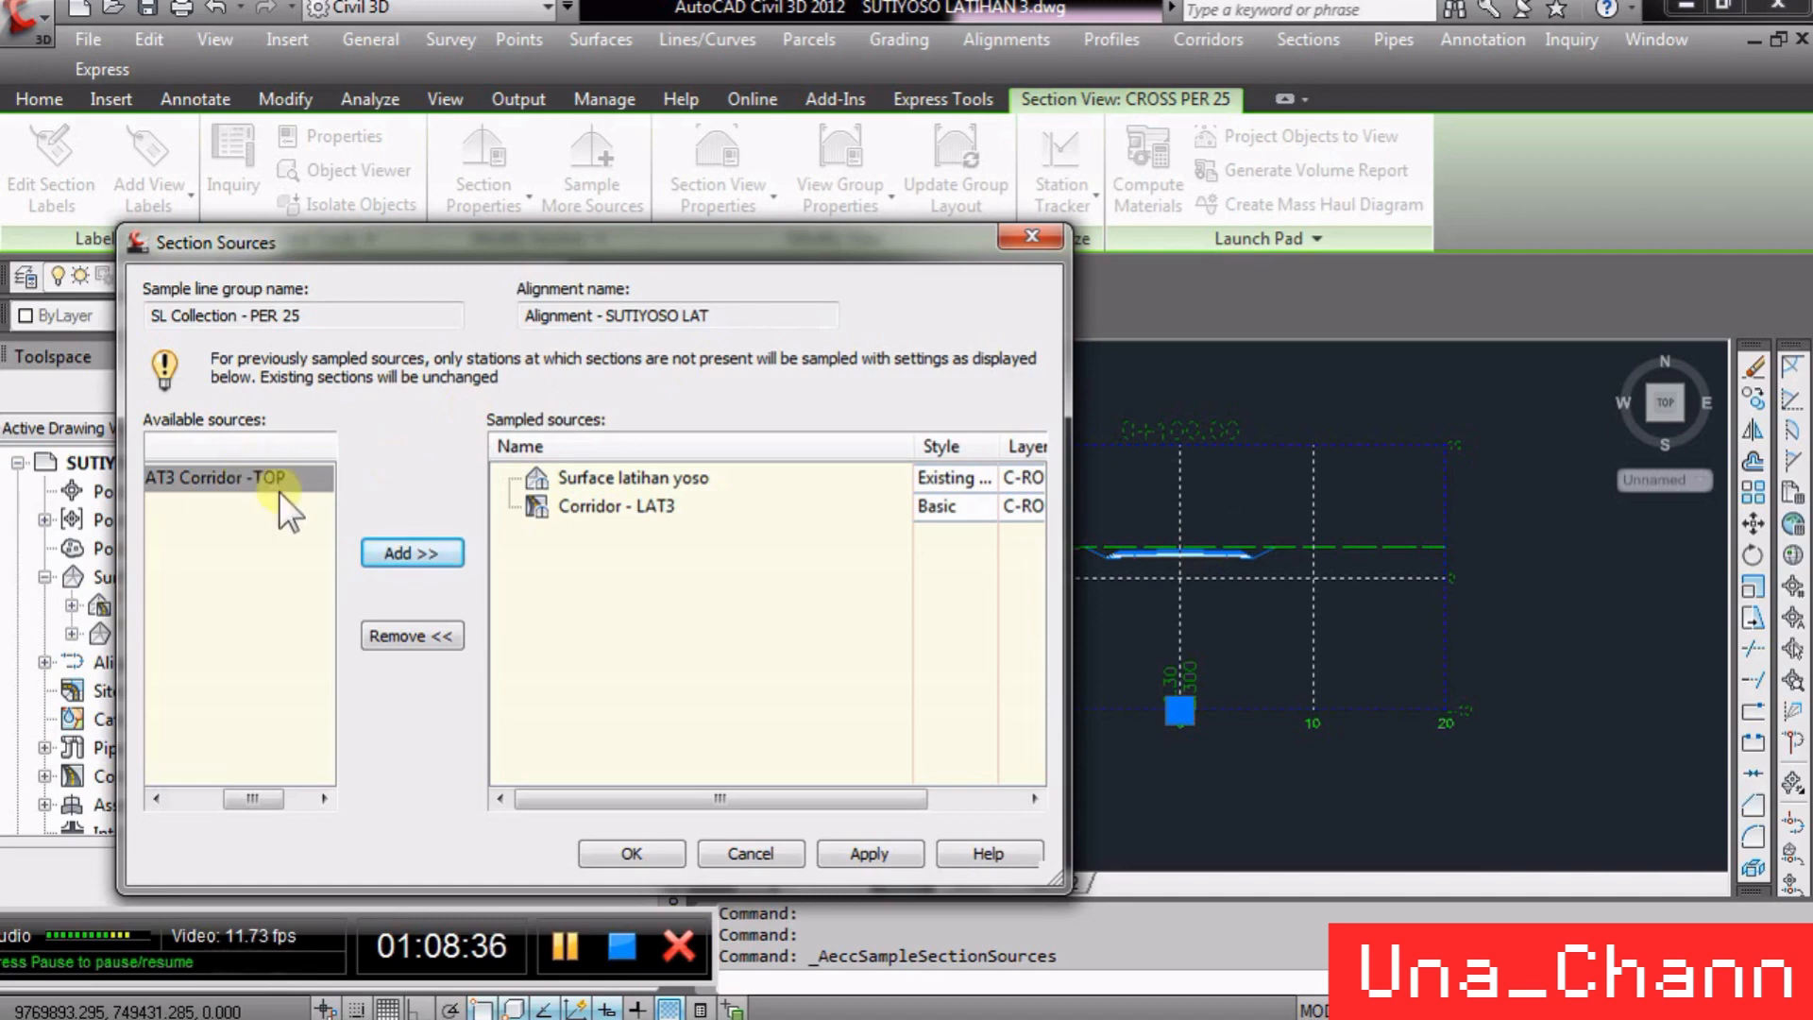
{"action": "left_click", "coordinate": [404, 552]}
{"action": "left_click", "coordinate": [632, 852]}
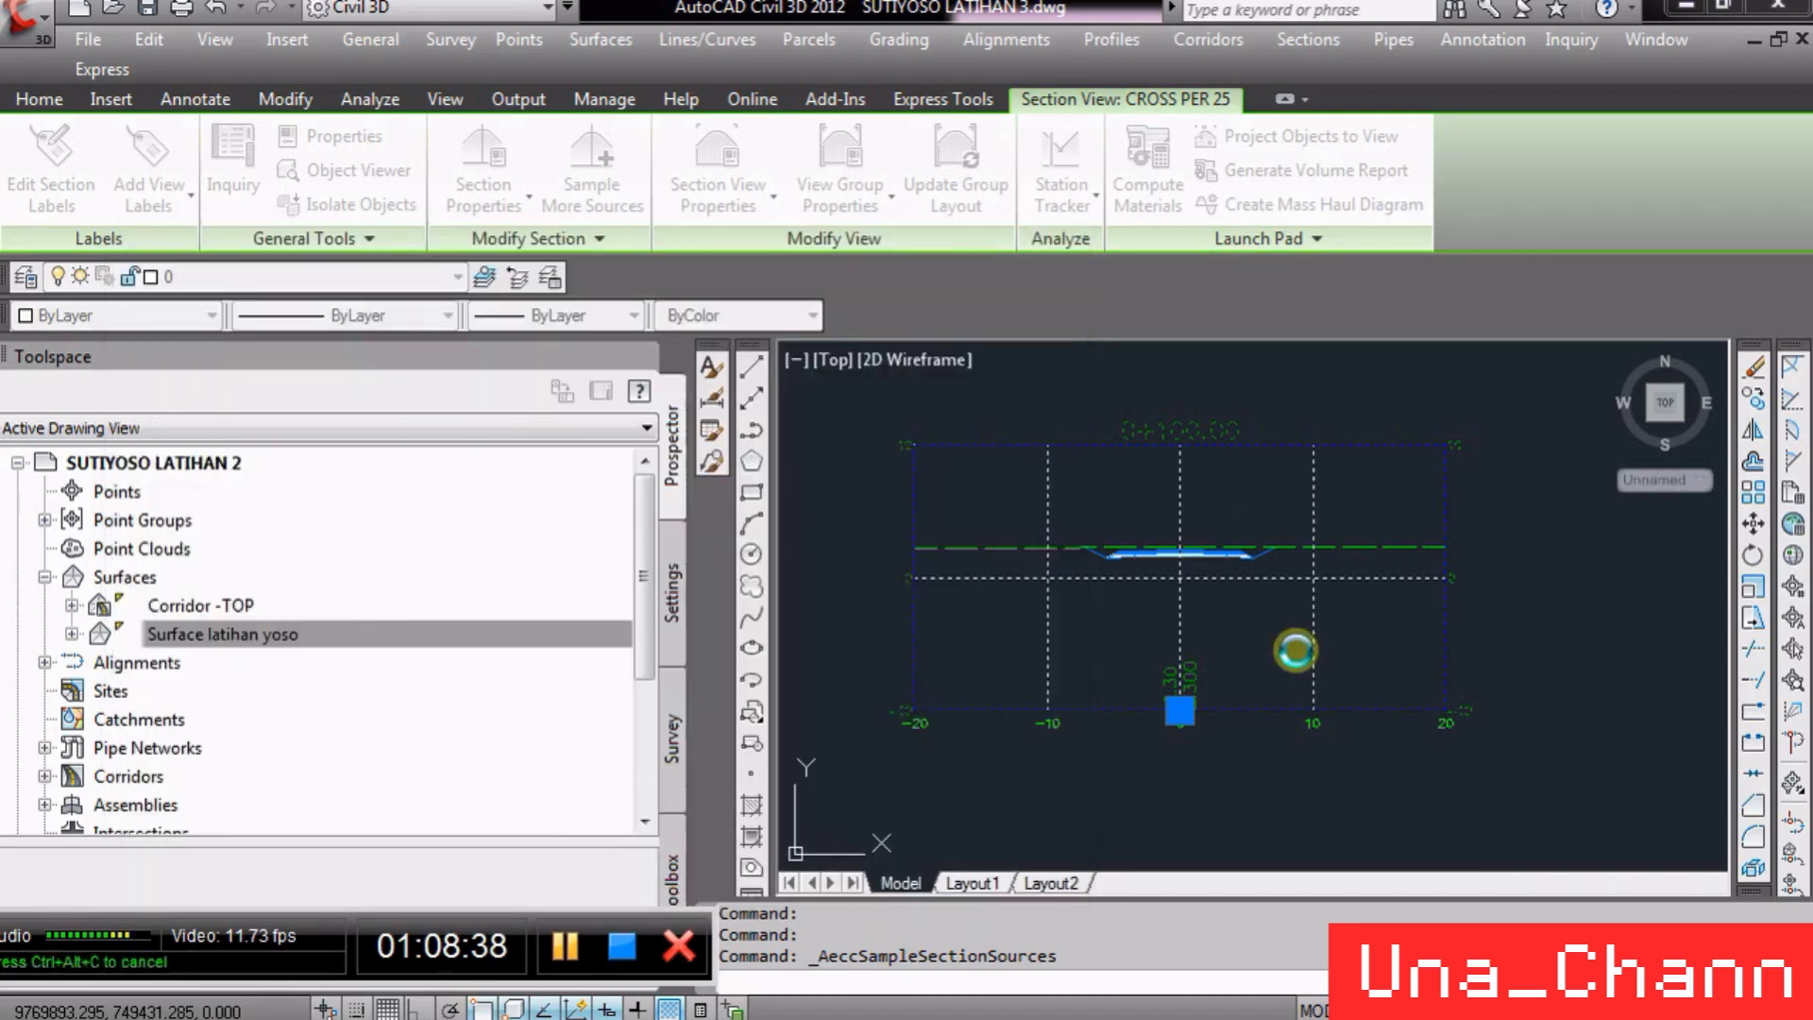
- Zoom in to examine the corridor section graphics in the section view at station 0+100.00
{"action": "scroll", "coordinate": [1176, 520], "scroll_direction": "up", "scroll_amount": 2}
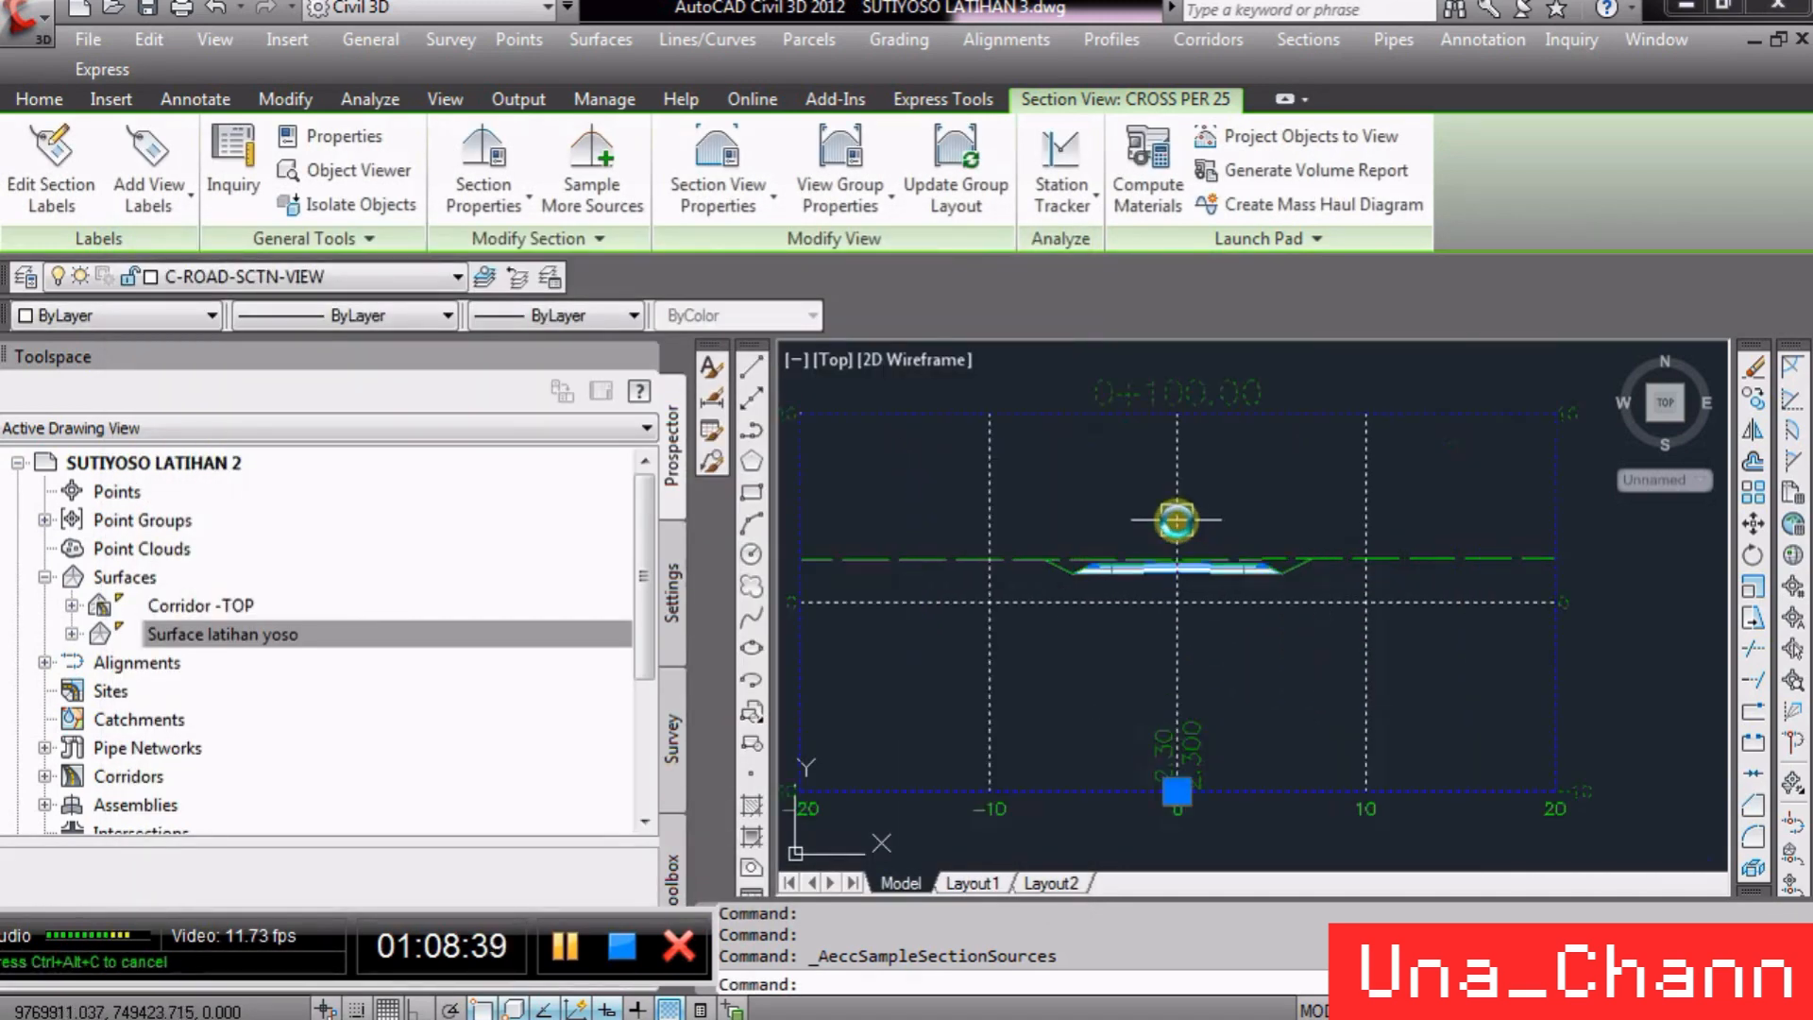
{"action": "scroll", "coordinate": [1208, 551], "scroll_direction": "up", "scroll_amount": 5}
{"action": "key", "text": "Escape"}
{"action": "left_click", "coordinate": [1548, 607]}
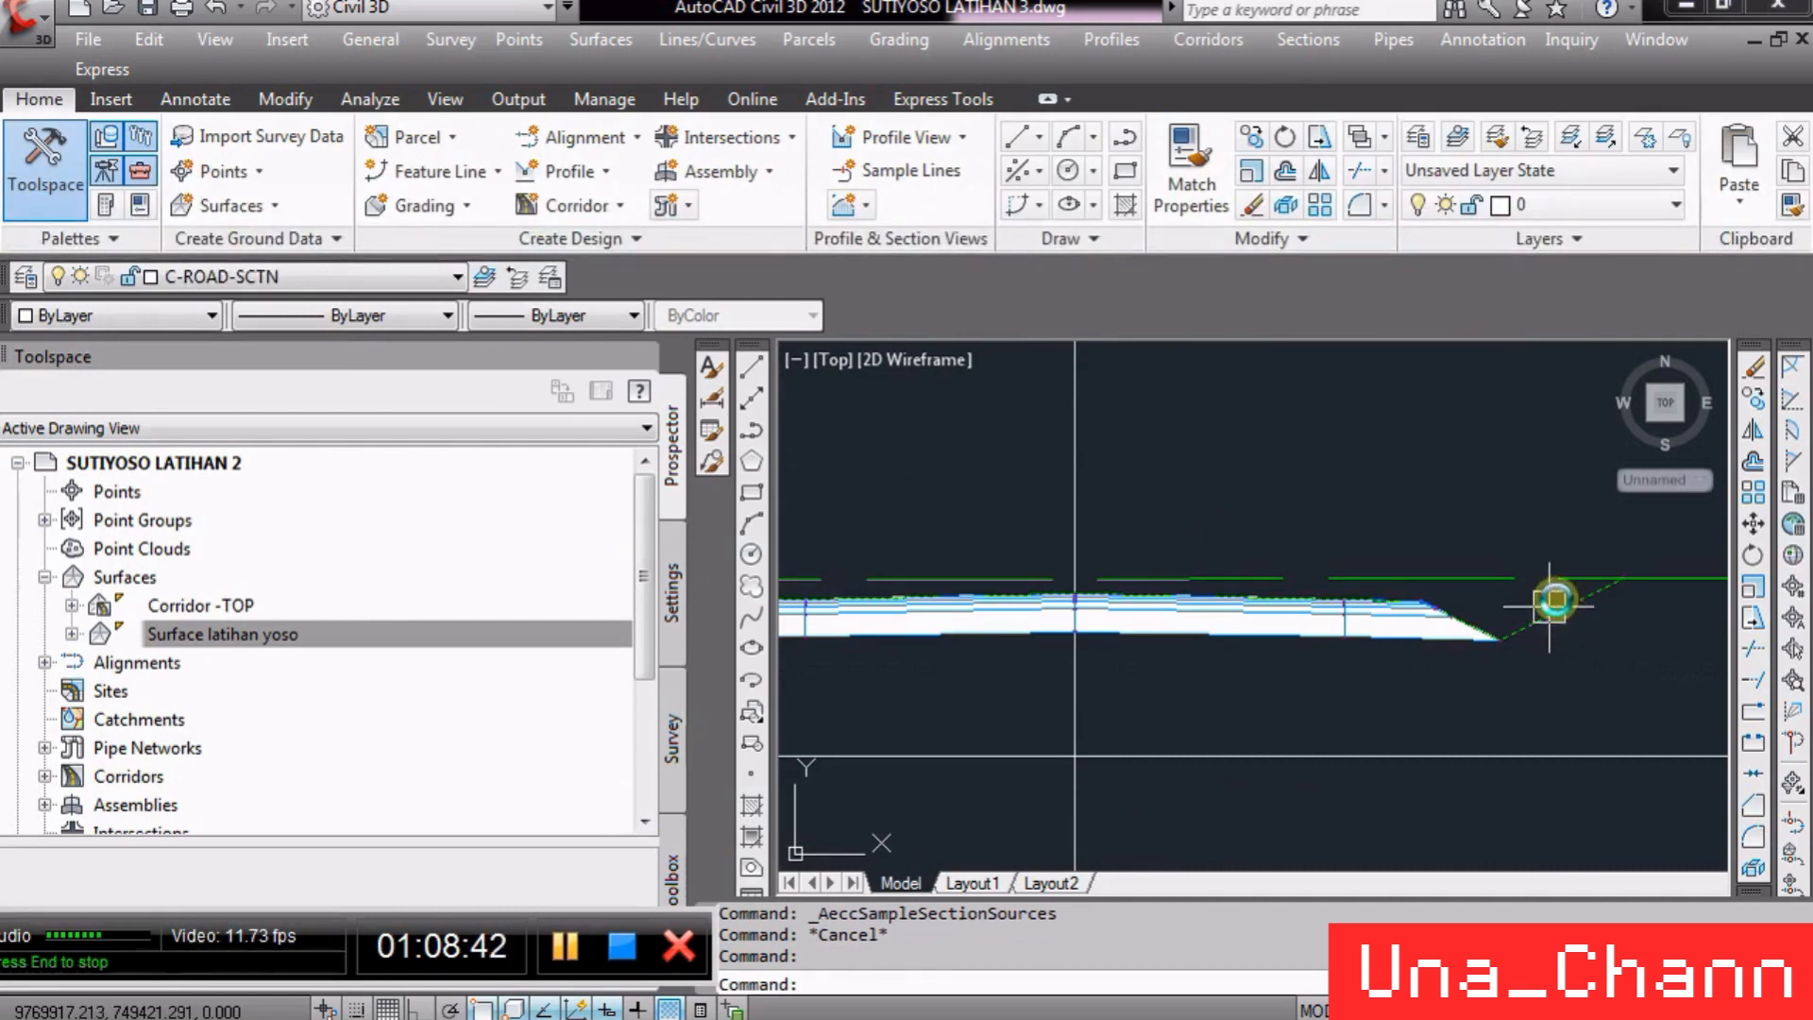
{"action": "scroll", "coordinate": [1610, 567], "scroll_direction": "down", "scroll_amount": 2}
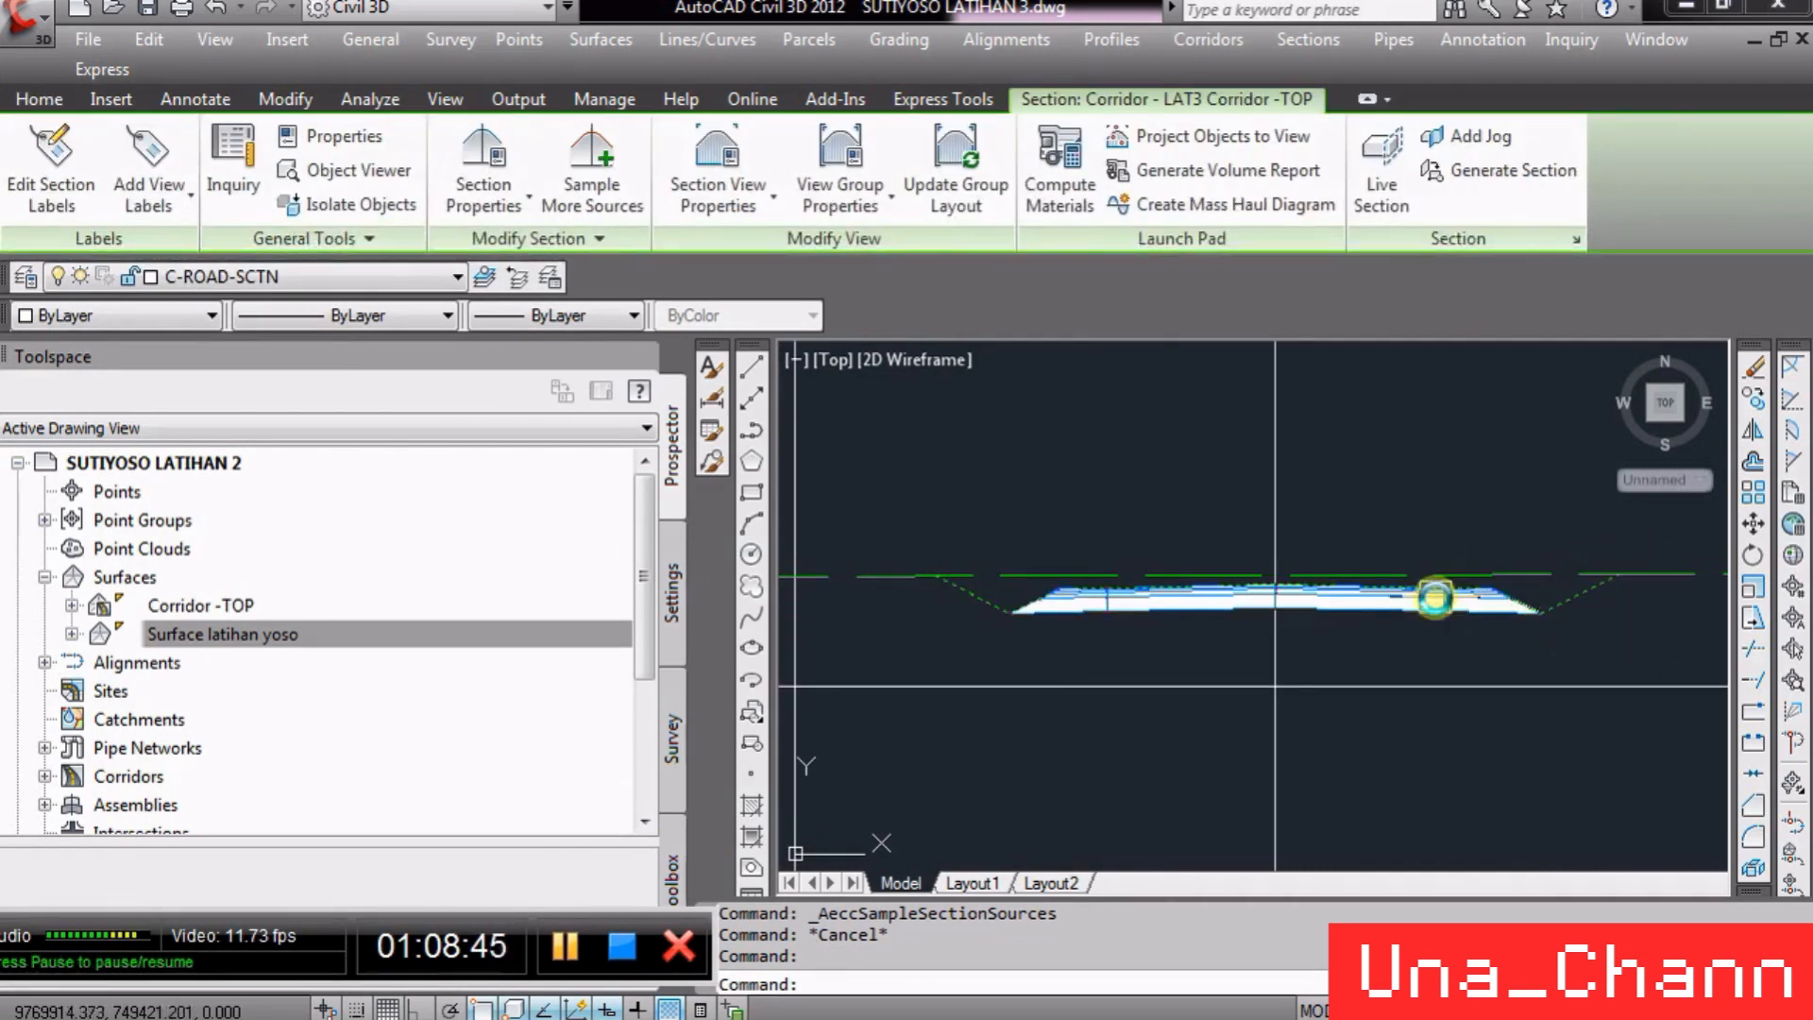
{"action": "scroll", "coordinate": [1120, 599], "scroll_direction": "up", "scroll_amount": 5}
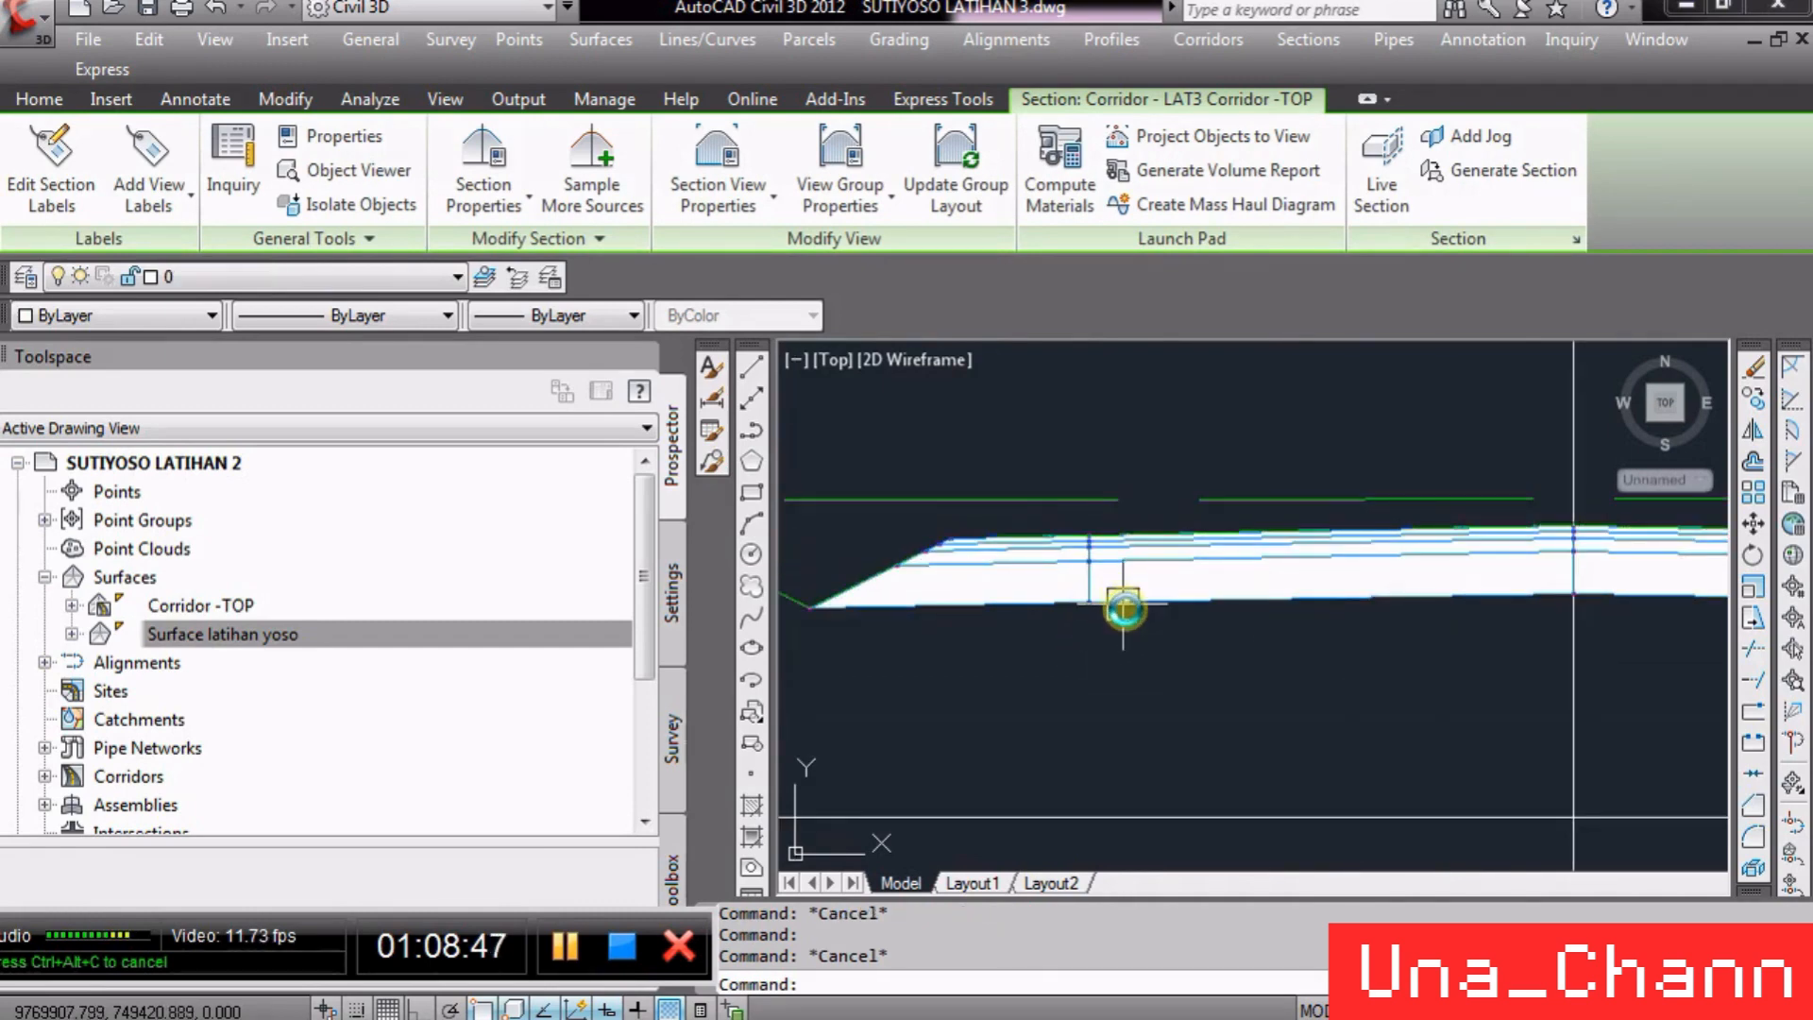
{"action": "key", "text": "Escape"}
{"action": "left_click", "coordinate": [1121, 595]}
{"action": "scroll", "coordinate": [1121, 575], "scroll_direction": "down", "scroll_amount": 3}
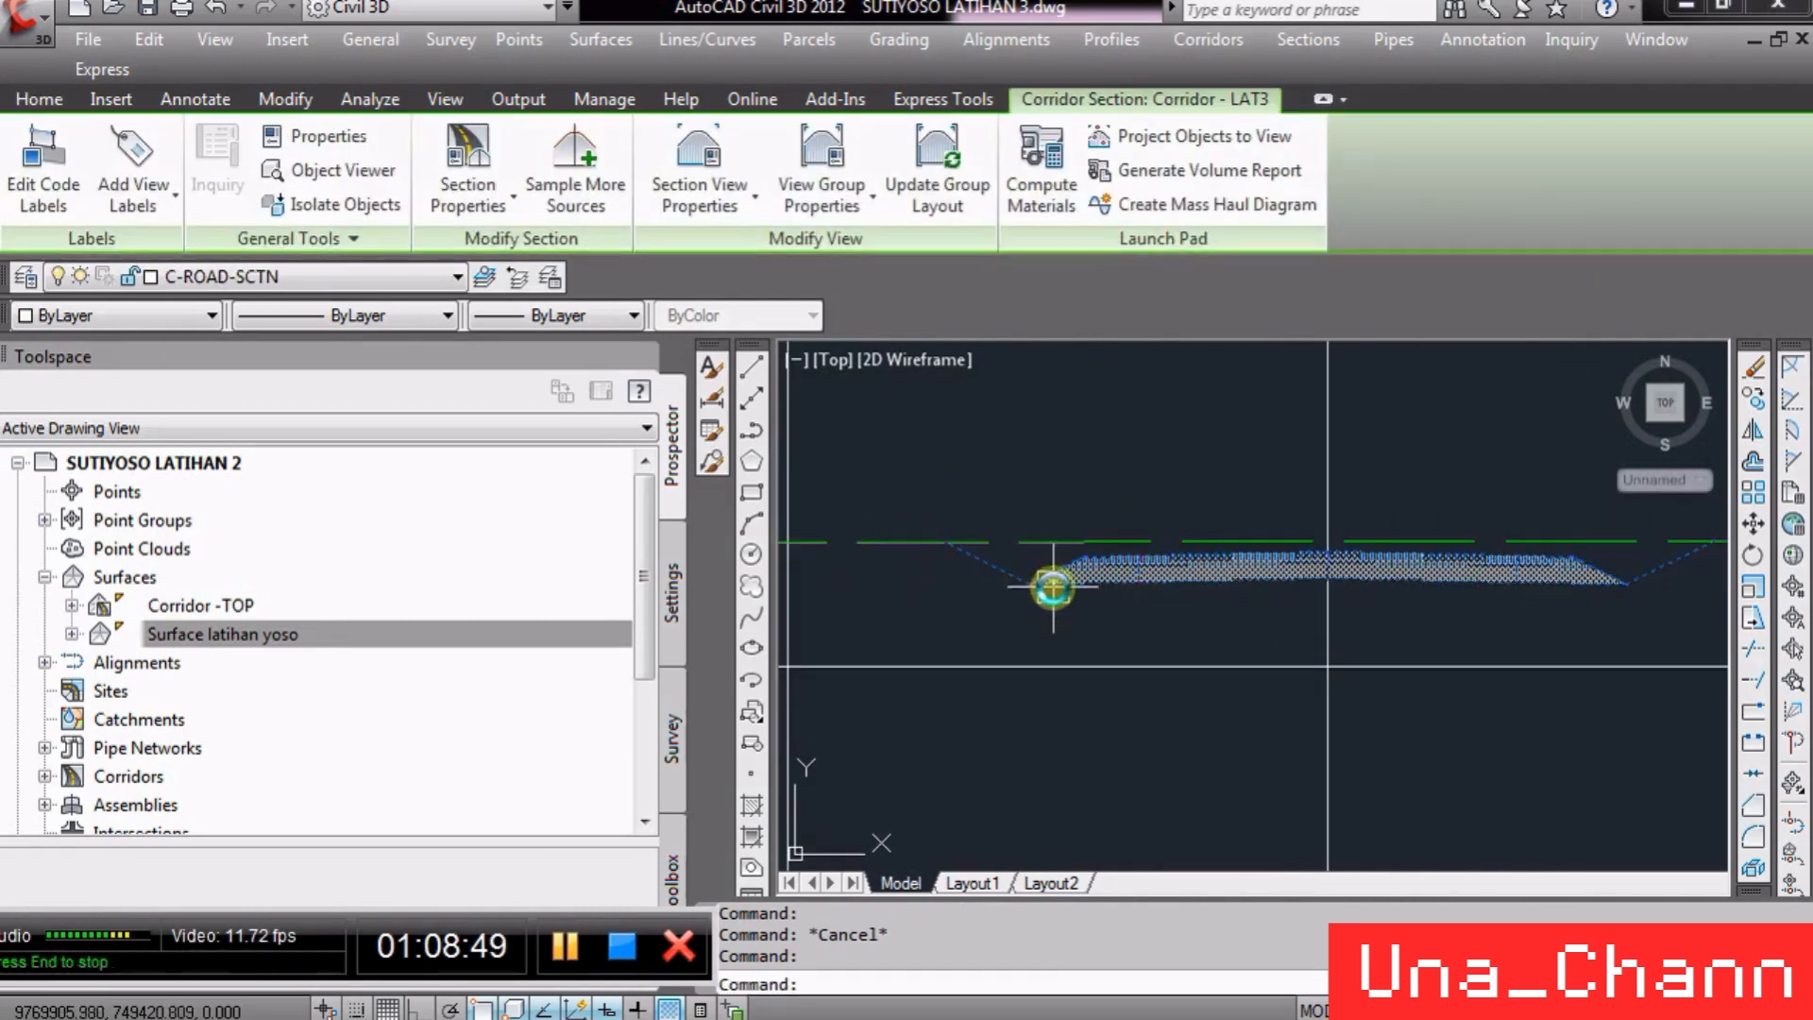
{"action": "scroll", "coordinate": [1592, 581], "scroll_direction": "up", "scroll_amount": 4}
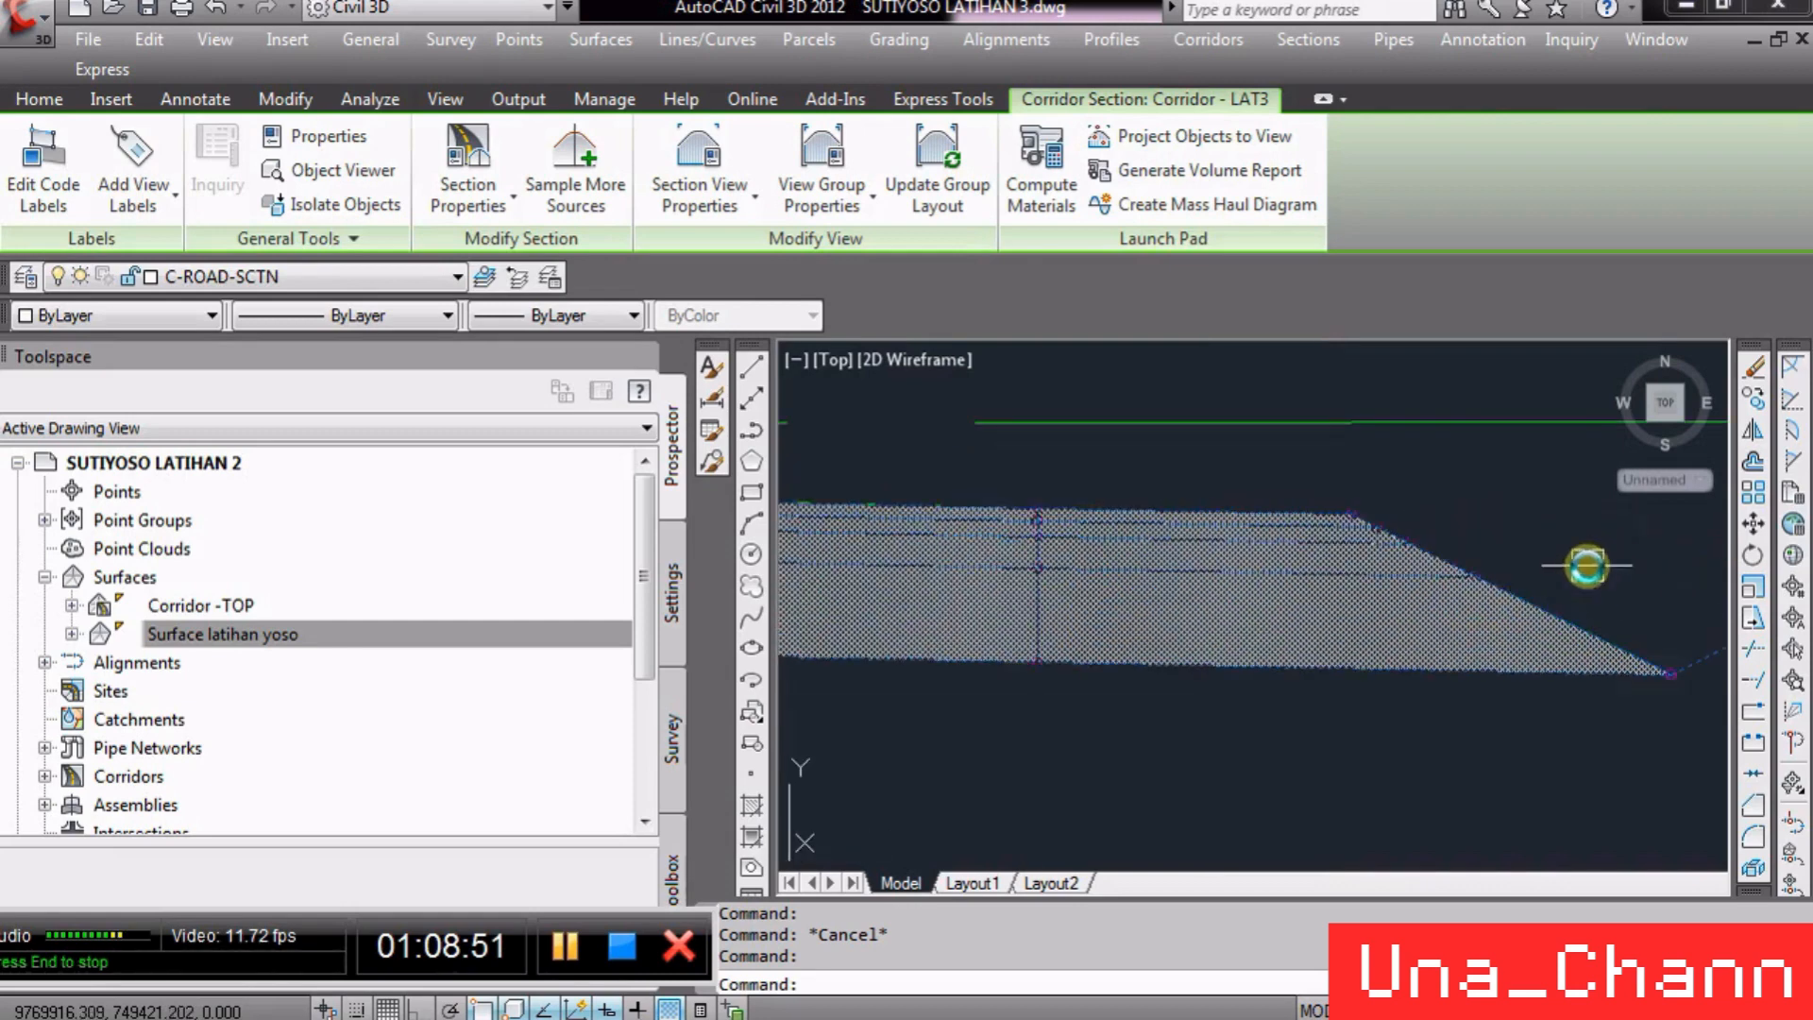
{"action": "key", "text": "Escape"}
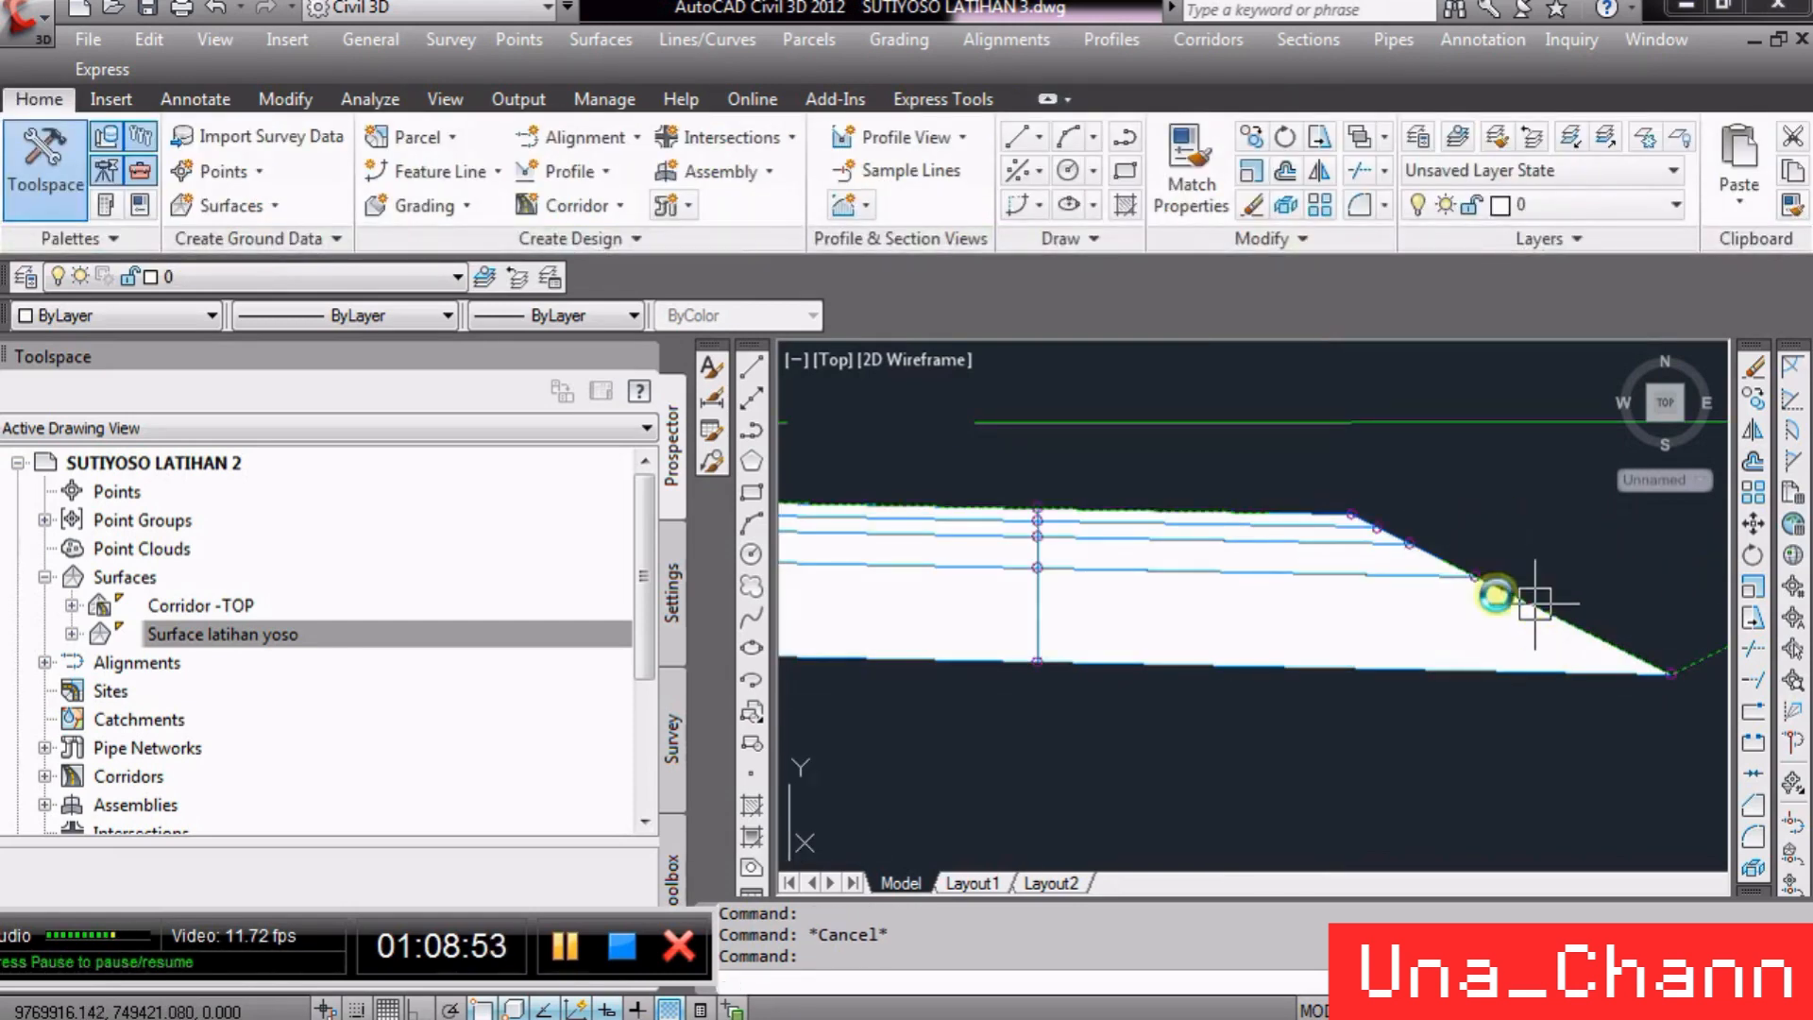
{"action": "left_click", "coordinate": [1437, 661]}
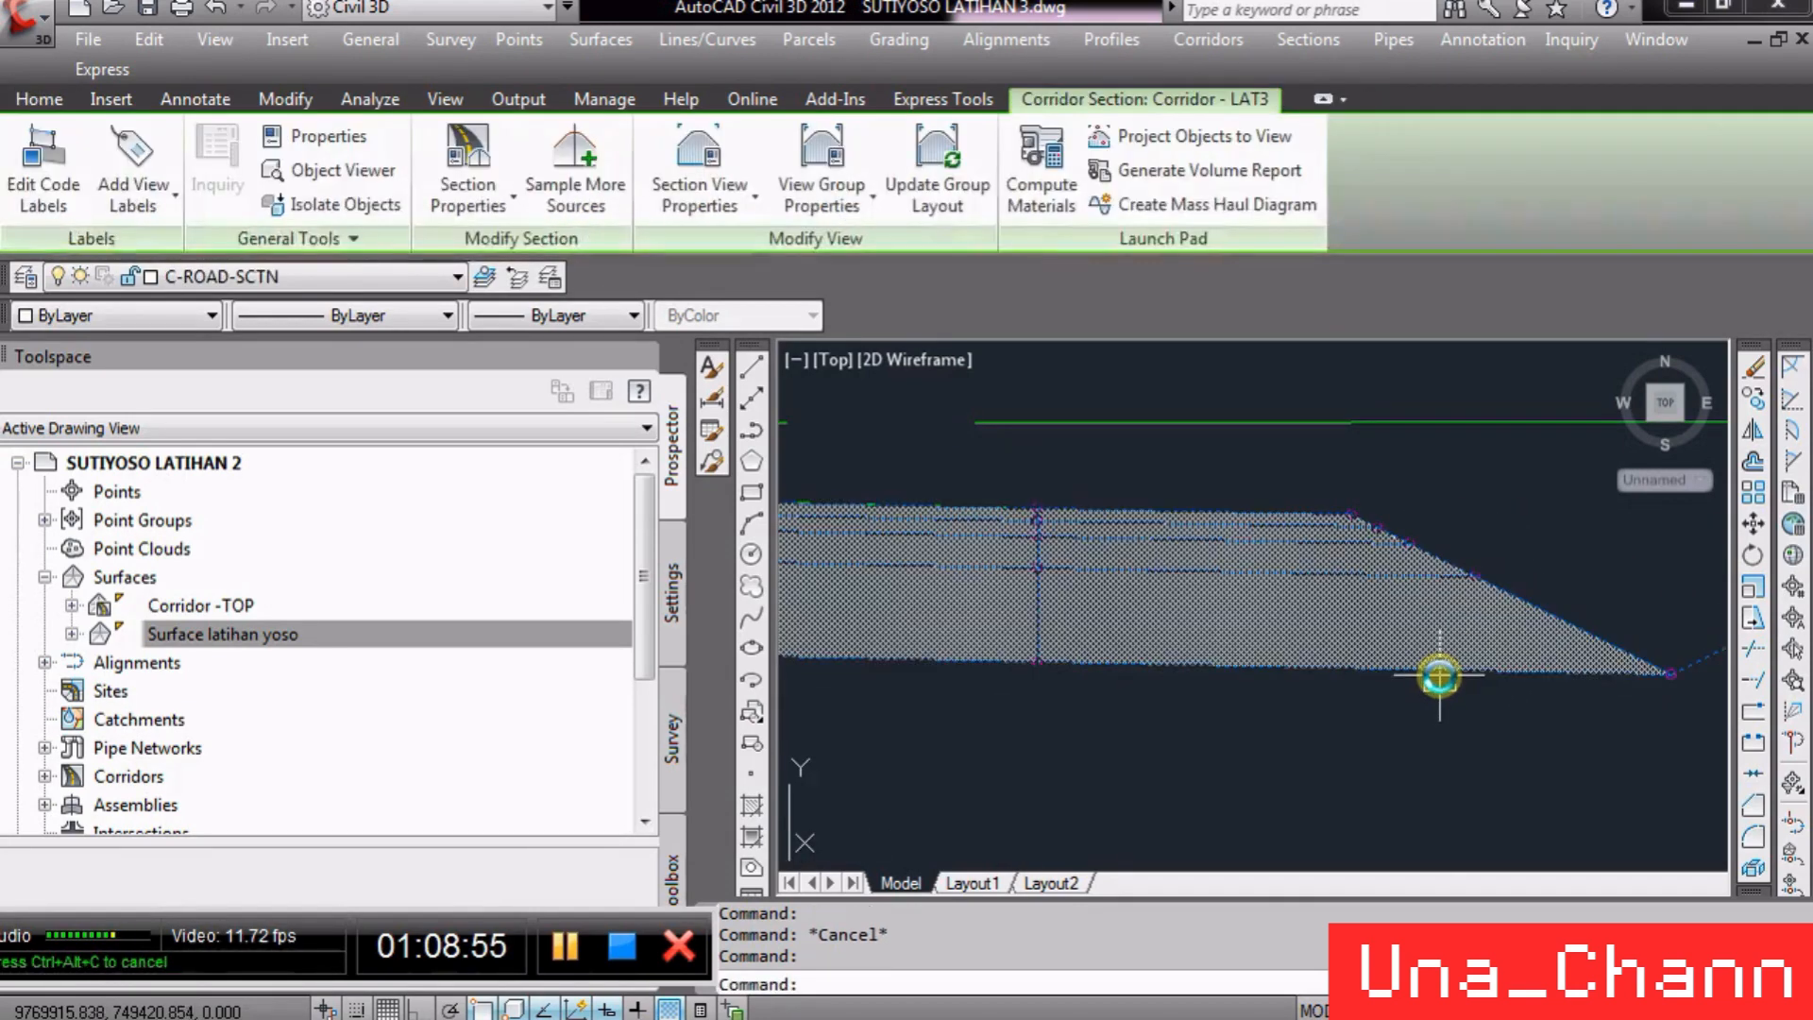
{"action": "mouse_move", "coordinate": [1439, 676]}
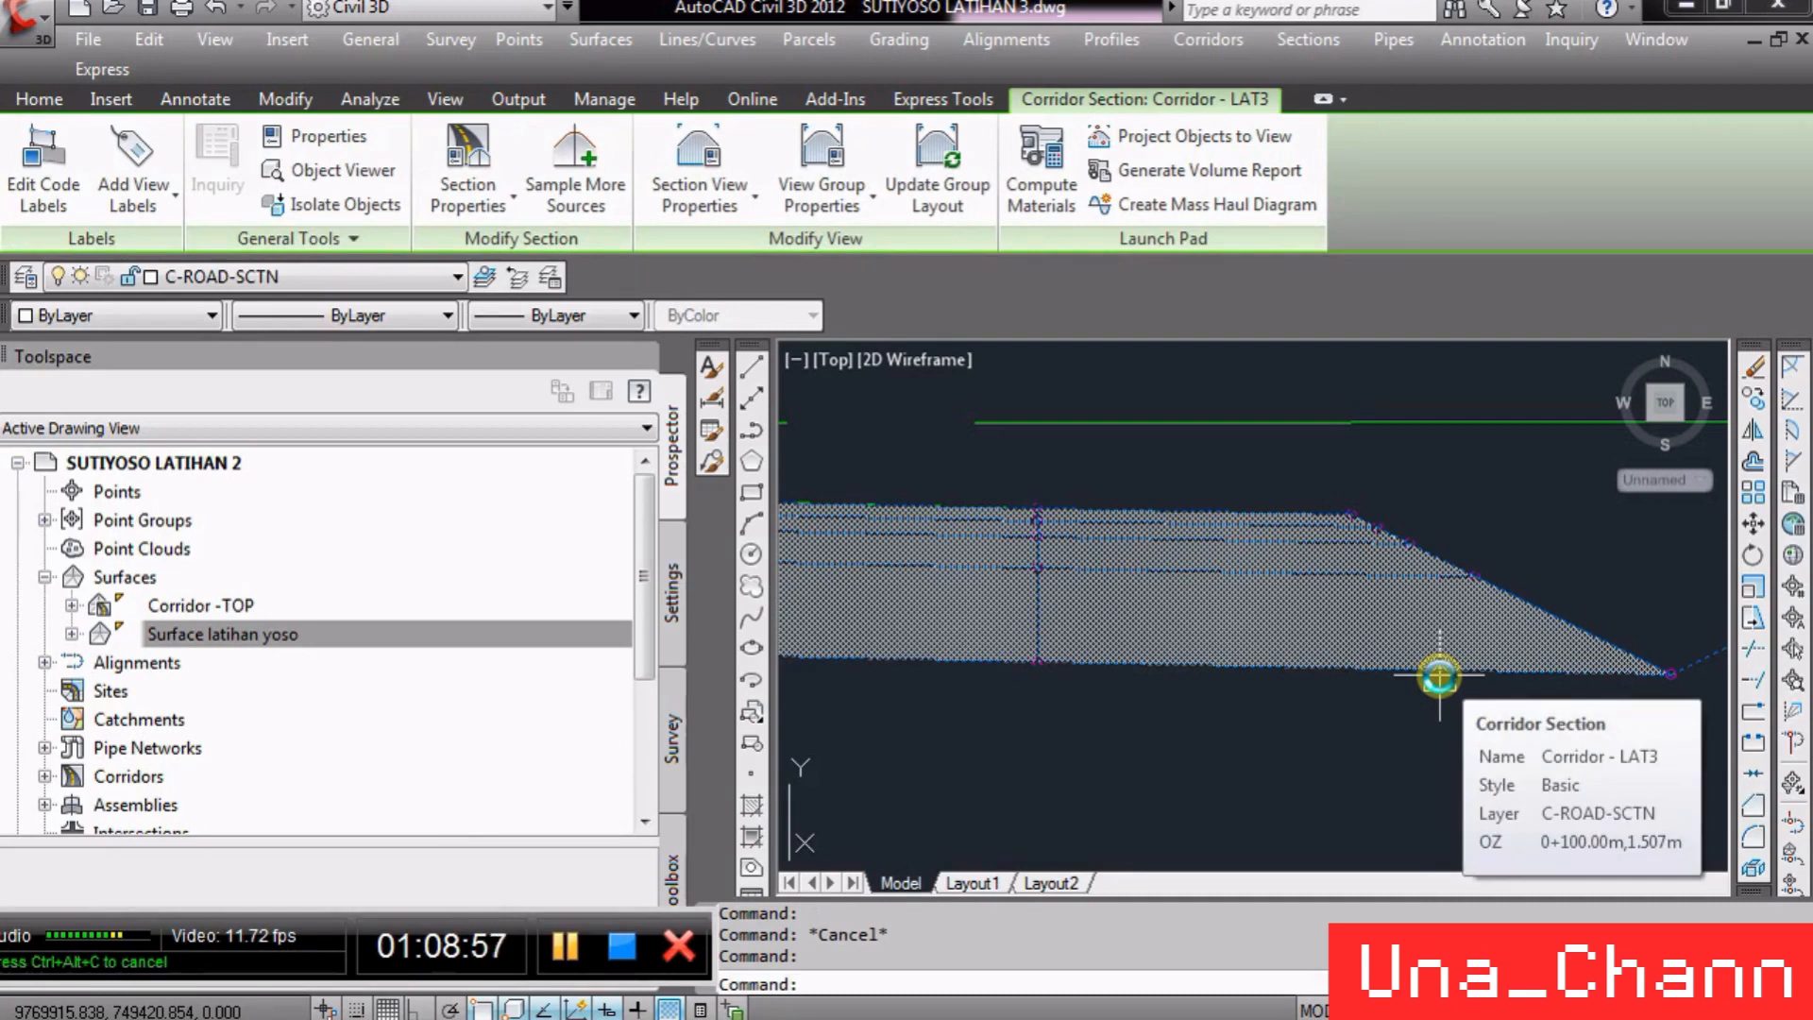
{"action": "key", "text": "Escape"}
{"action": "scroll", "coordinate": [1360, 491], "scroll_direction": "down", "scroll_amount": 5}
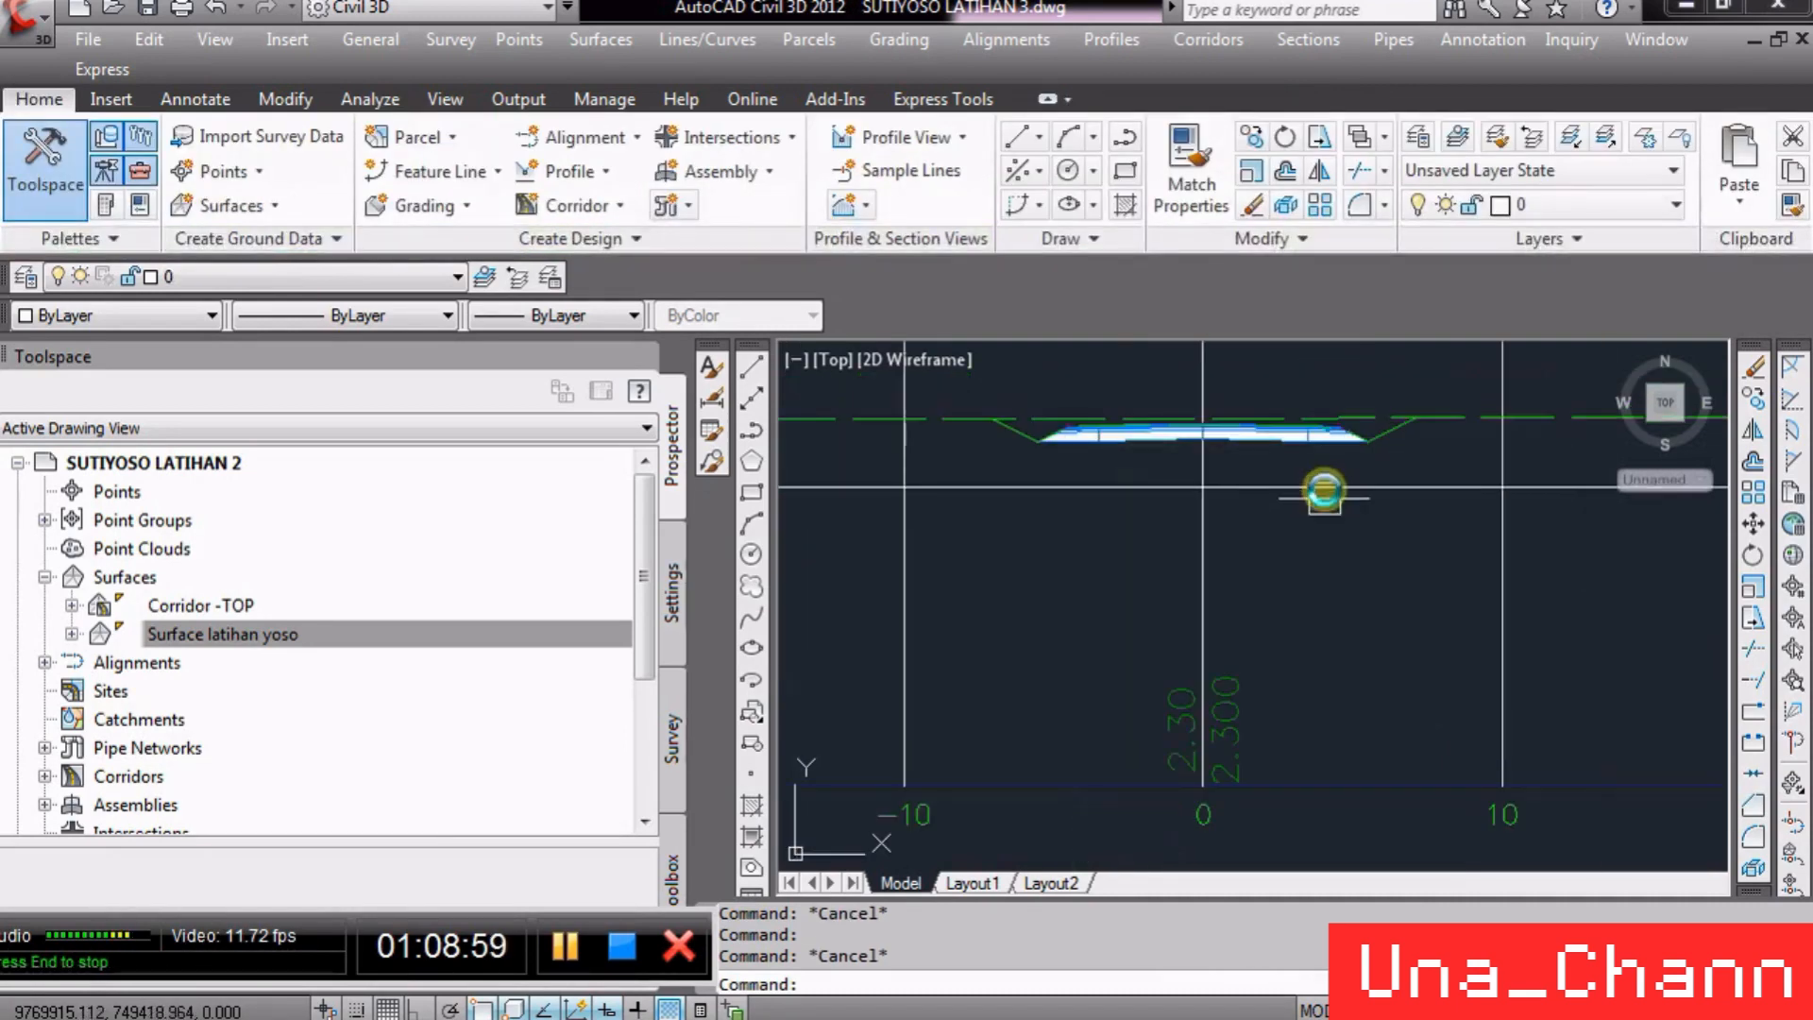
{"action": "scroll", "coordinate": [1228, 618], "scroll_direction": "down", "scroll_amount": 1}
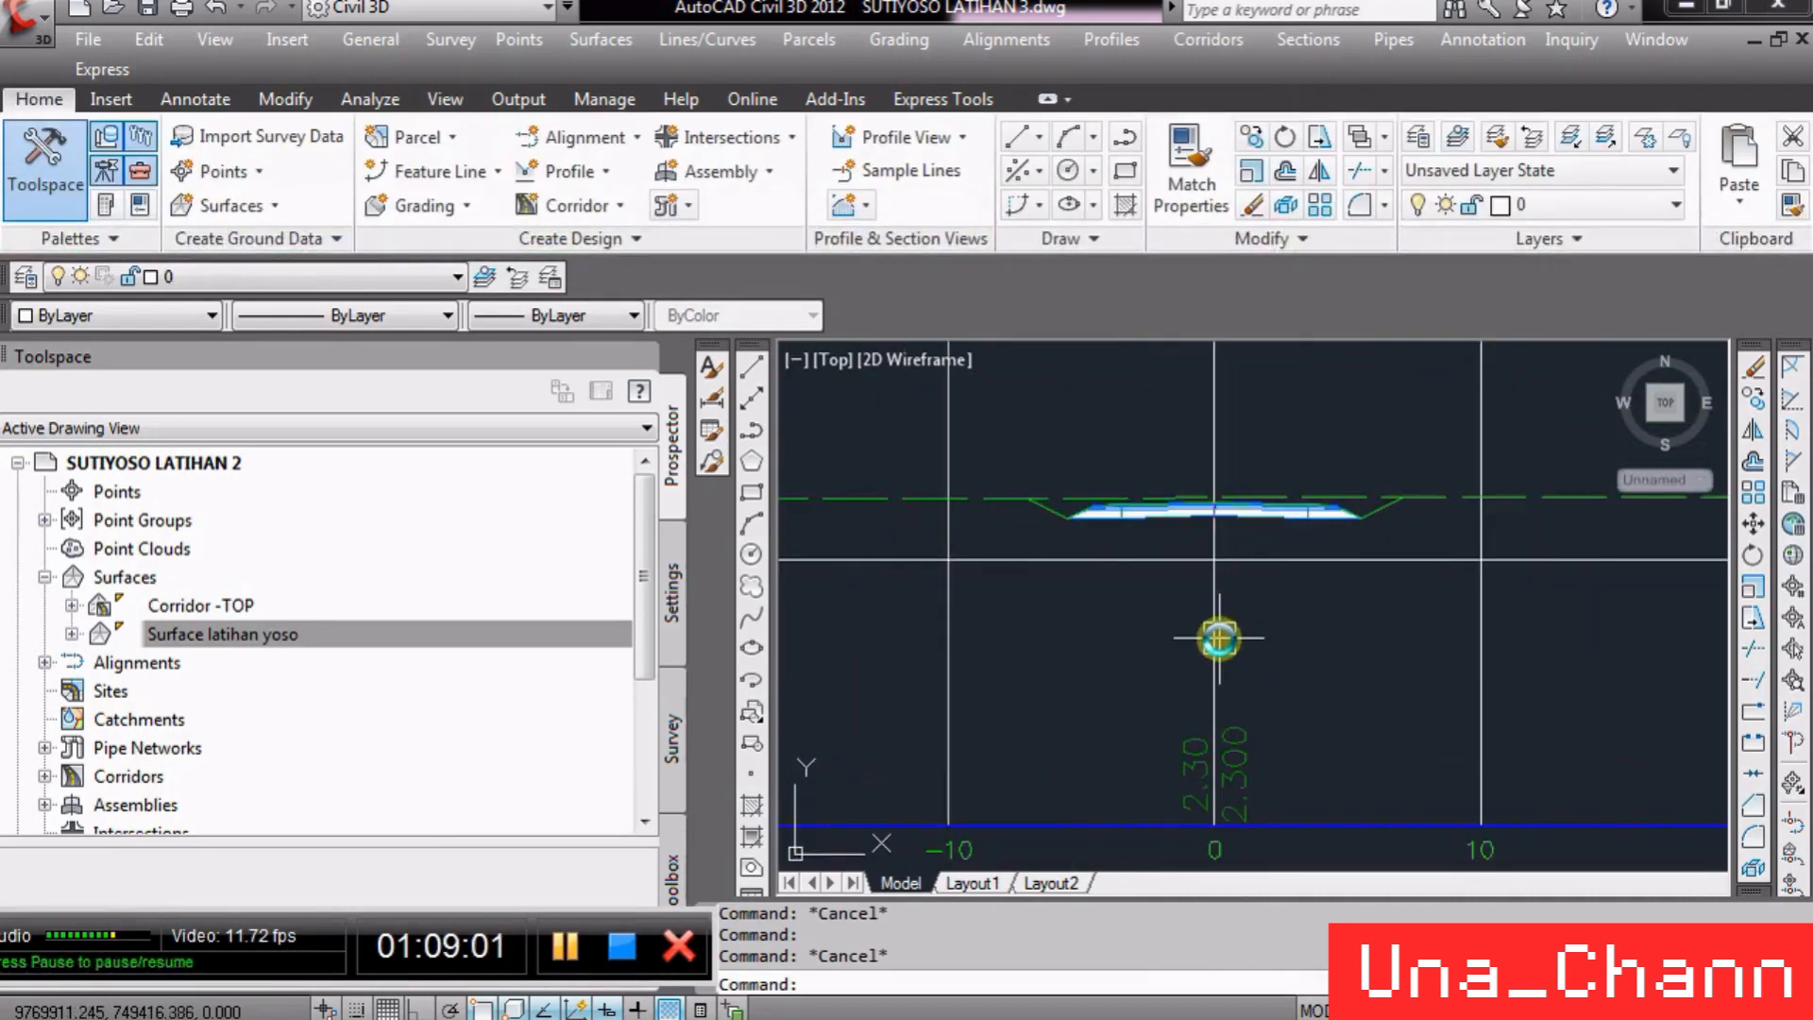
- Set Surface2 of the LDT EG Elevation band in the section view group bands to Corridor - LAT3 Corridor -TOP
{"action": "left_click", "coordinate": [1236, 653]}
{"action": "right_click", "coordinate": [1236, 653]}
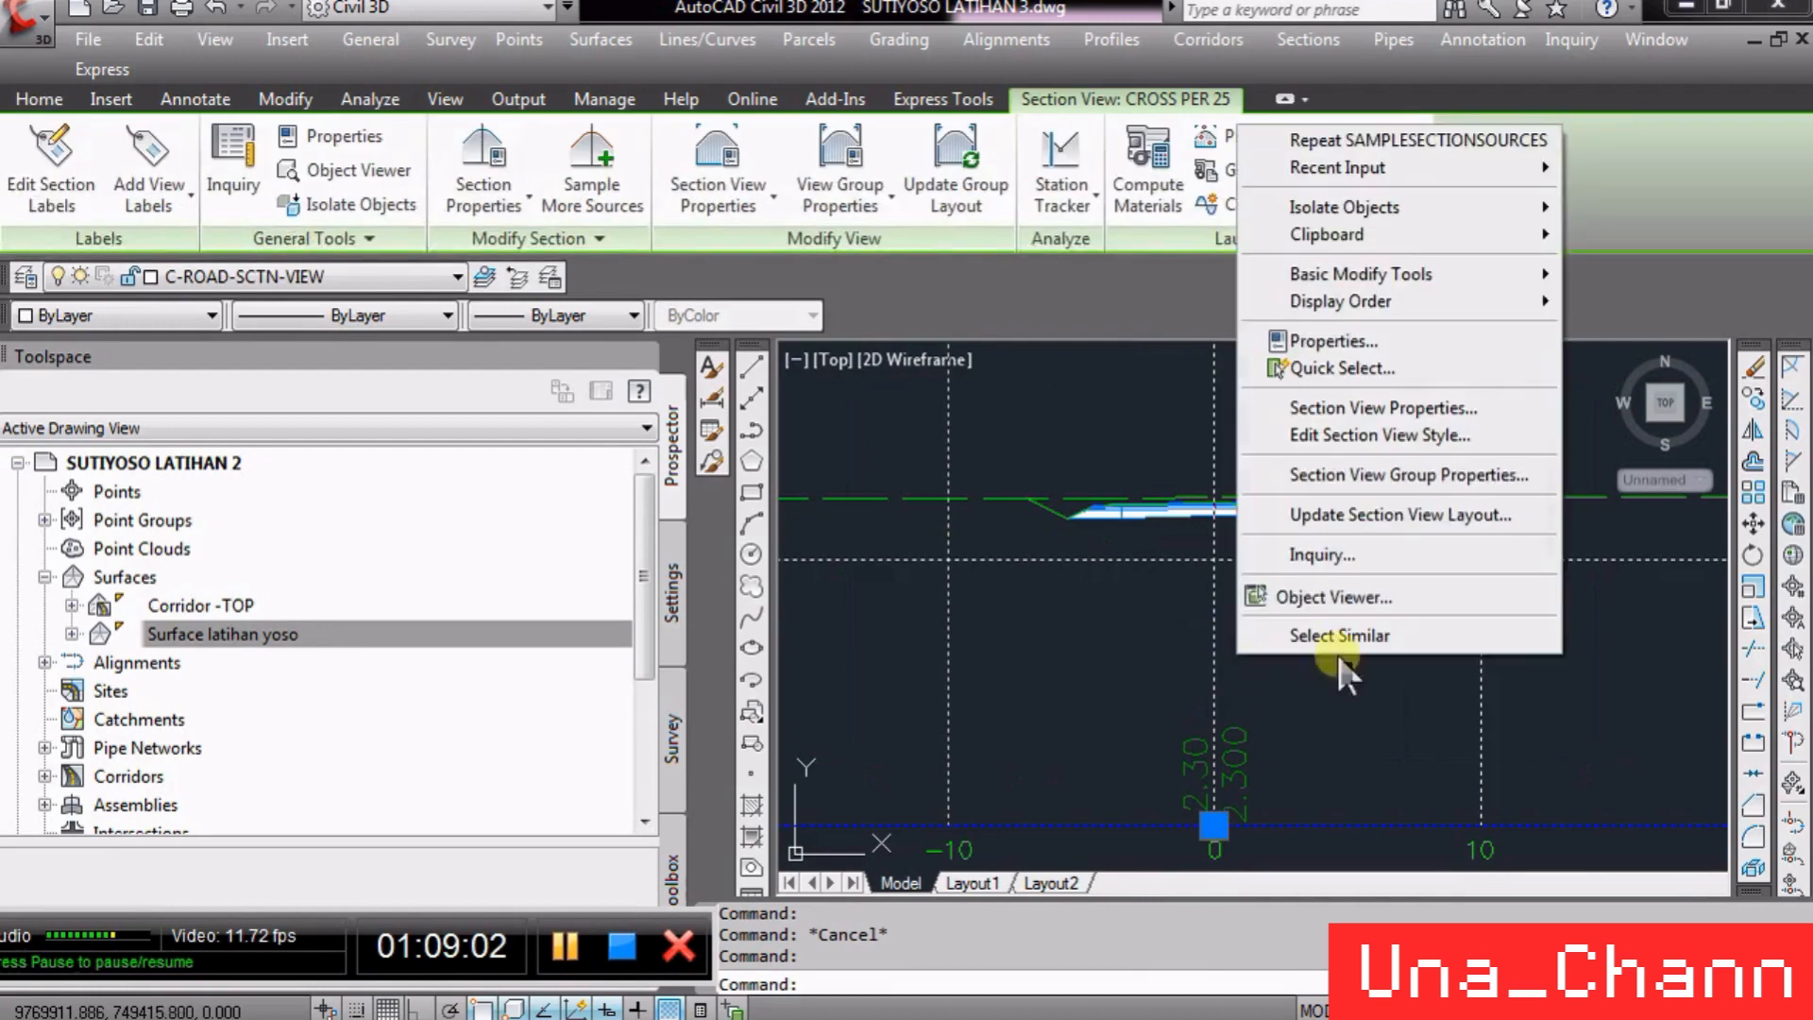
{"action": "left_click", "coordinate": [1441, 474]}
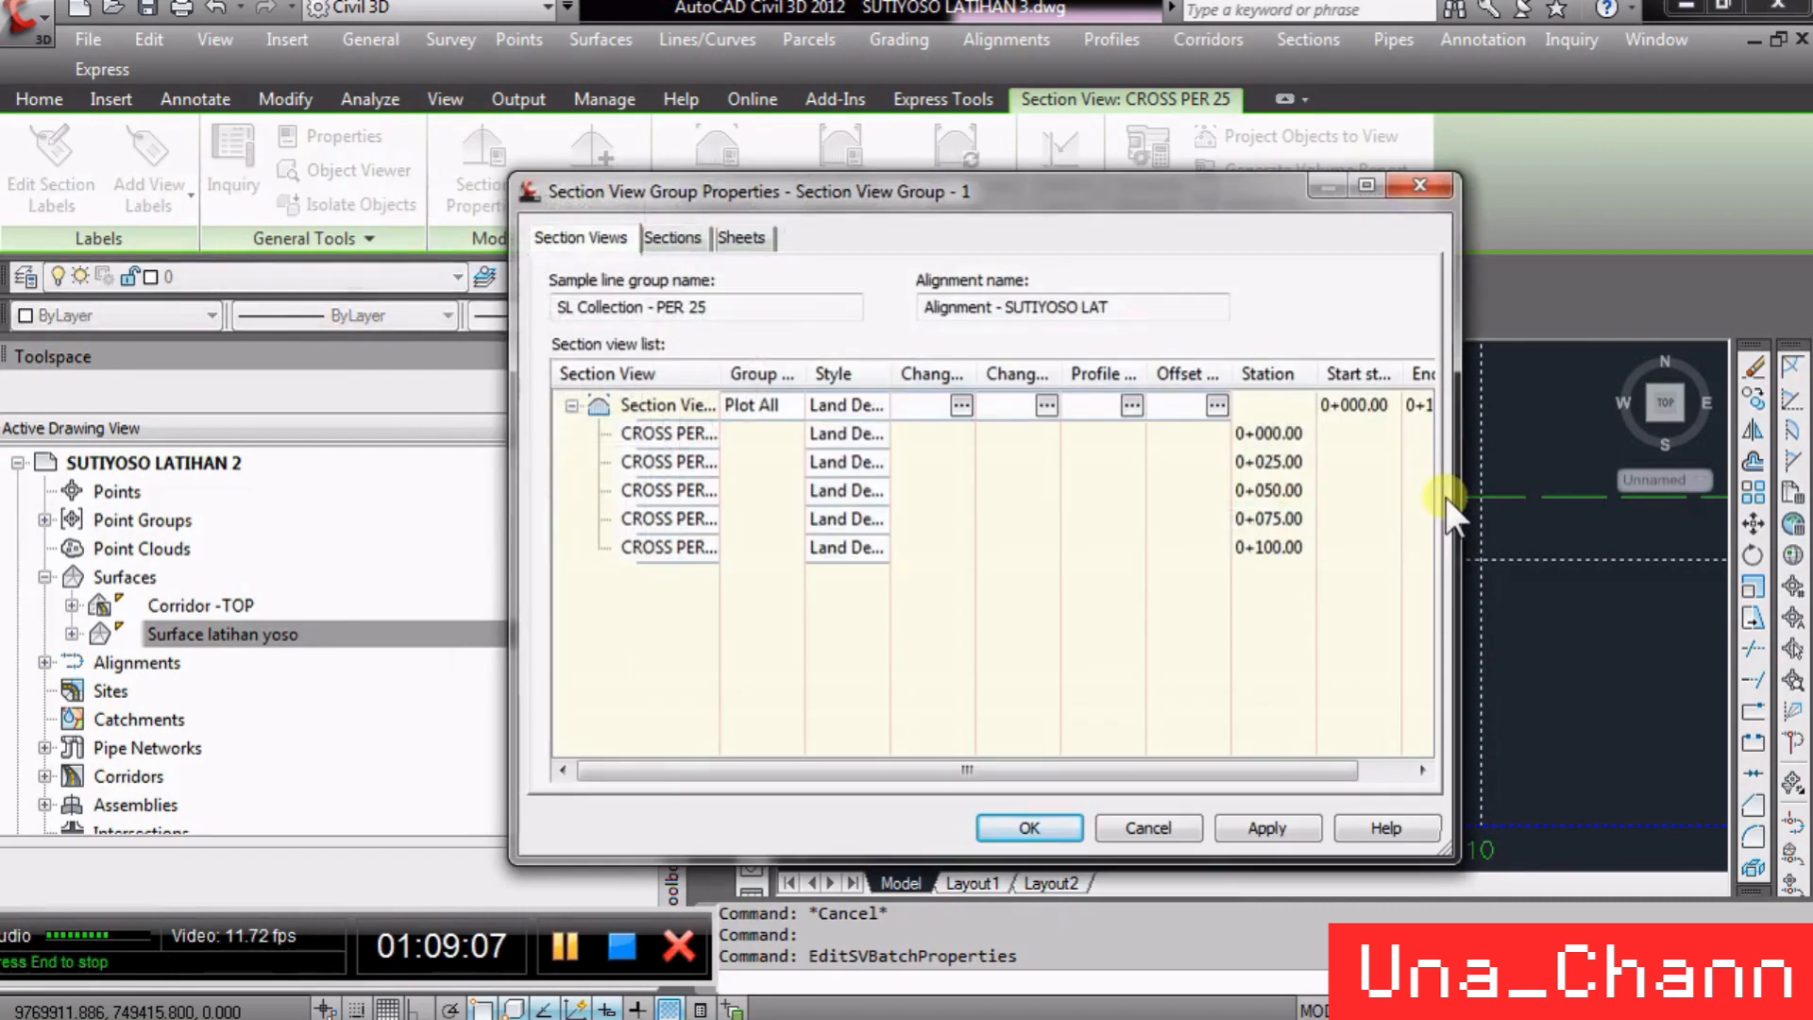
{"action": "left_click", "coordinate": [960, 404]}
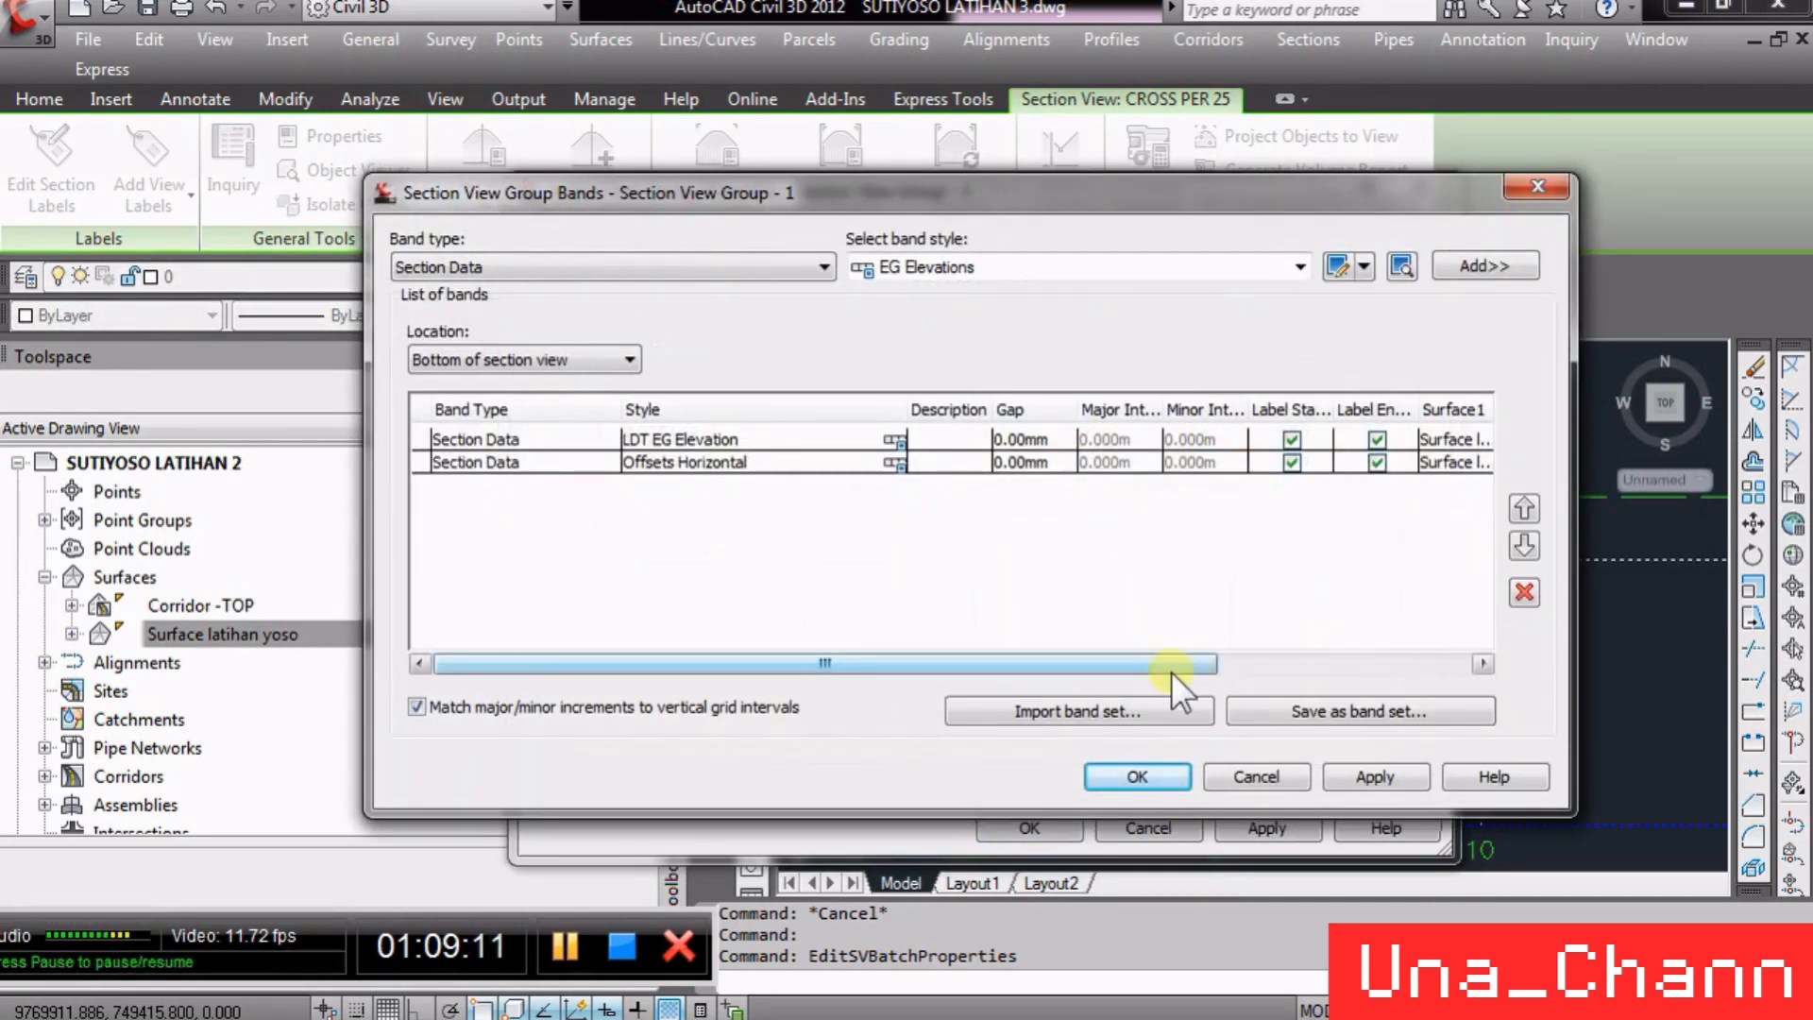
{"action": "left_click_drag", "start_coordinate": [1171, 671], "coordinate": [1352, 676]}
{"action": "left_click", "coordinate": [1191, 440]}
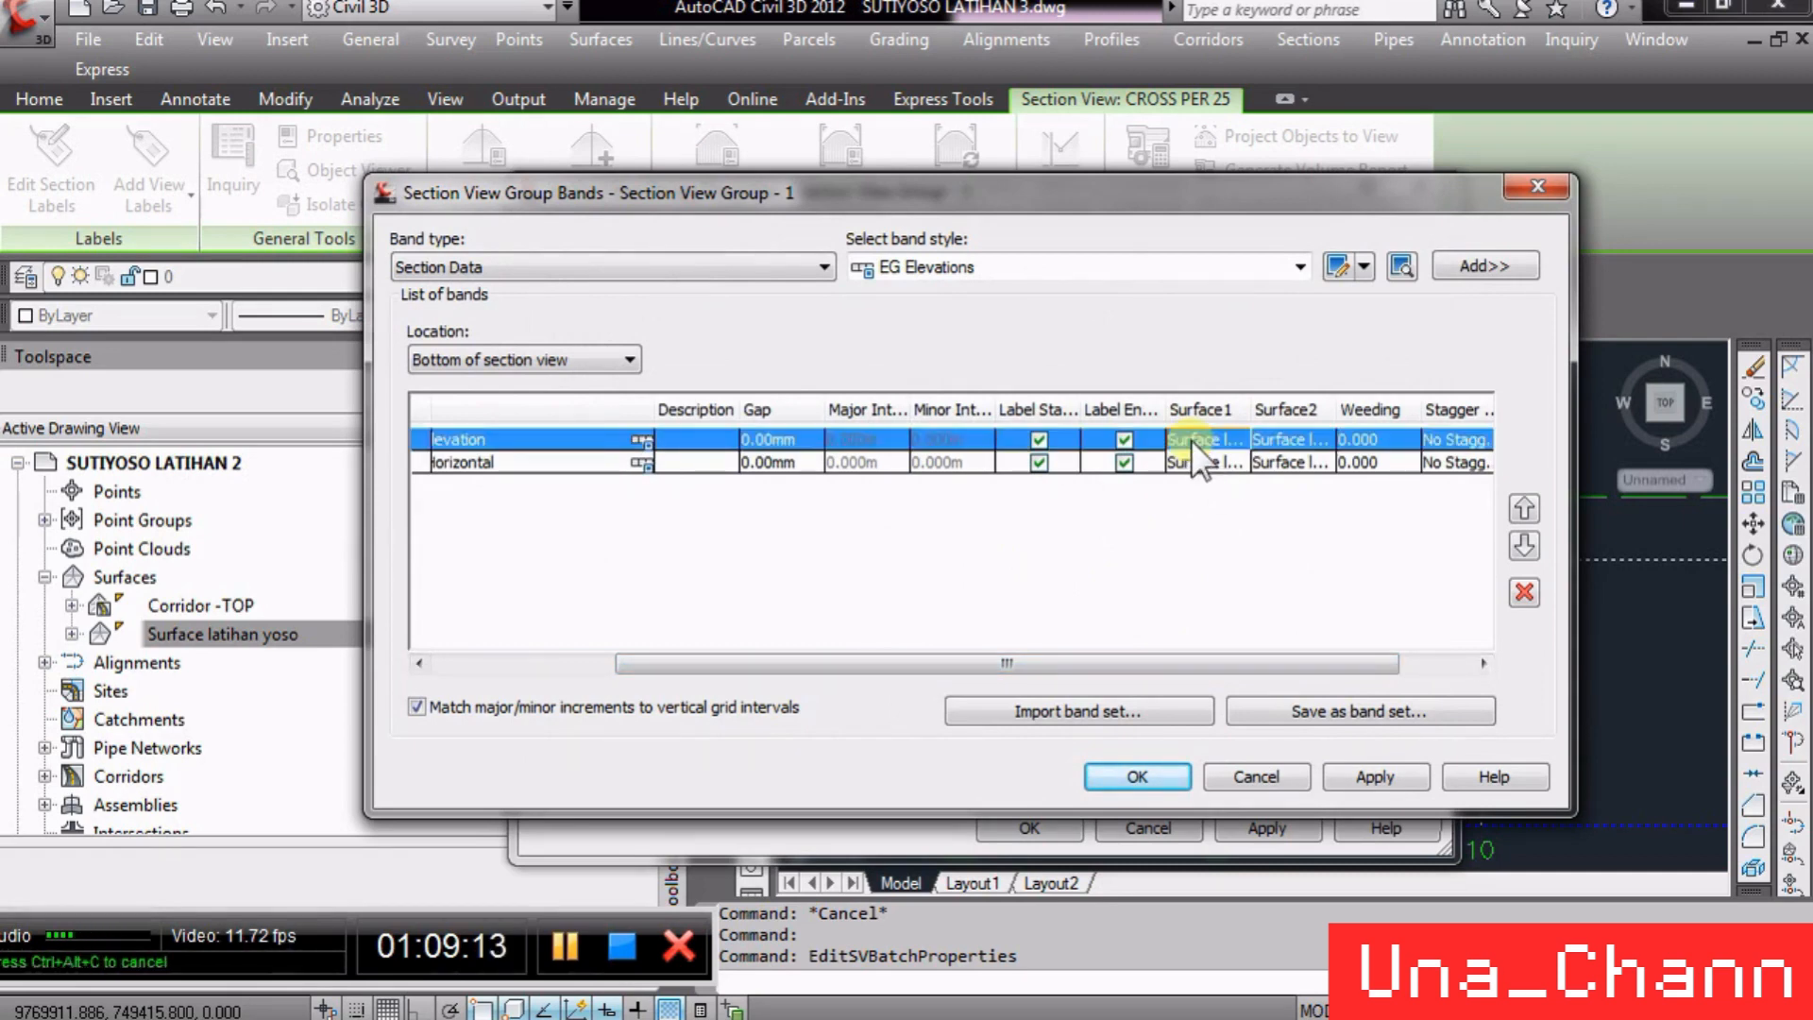
{"action": "left_click", "coordinate": [1192, 440]}
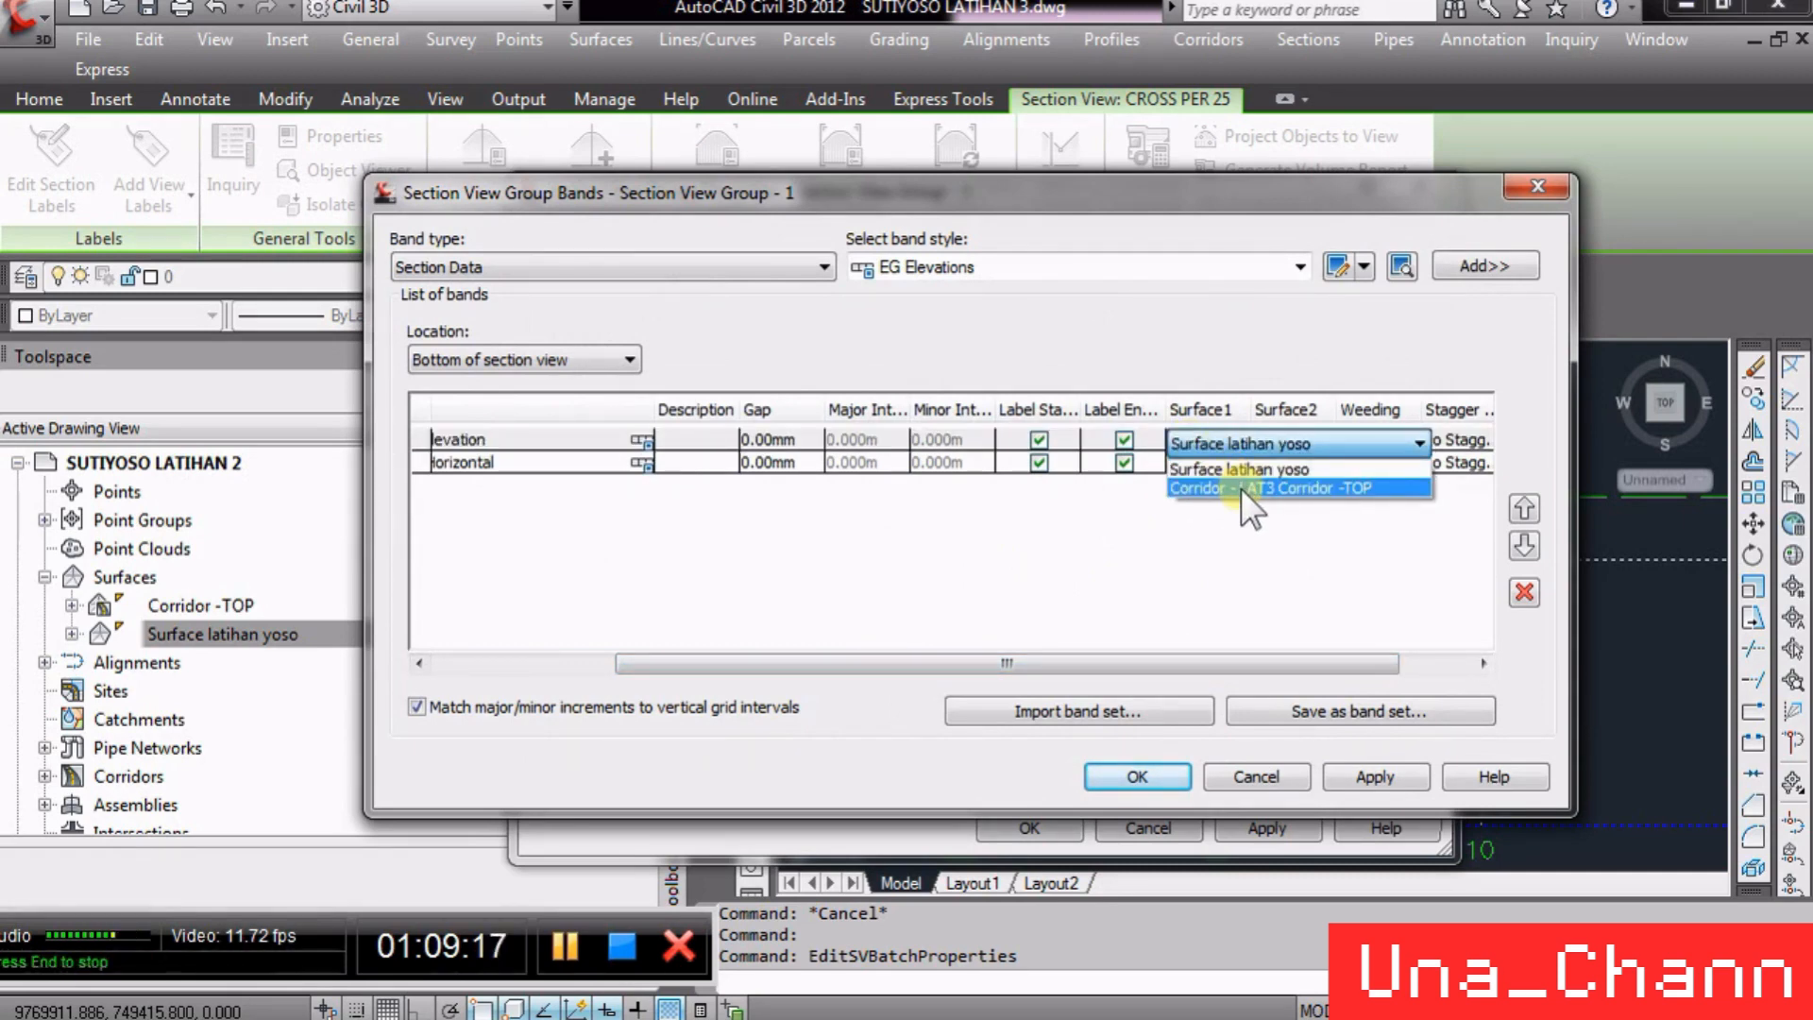
{"action": "left_click", "coordinate": [1208, 527]}
{"action": "left_click", "coordinate": [1279, 440]}
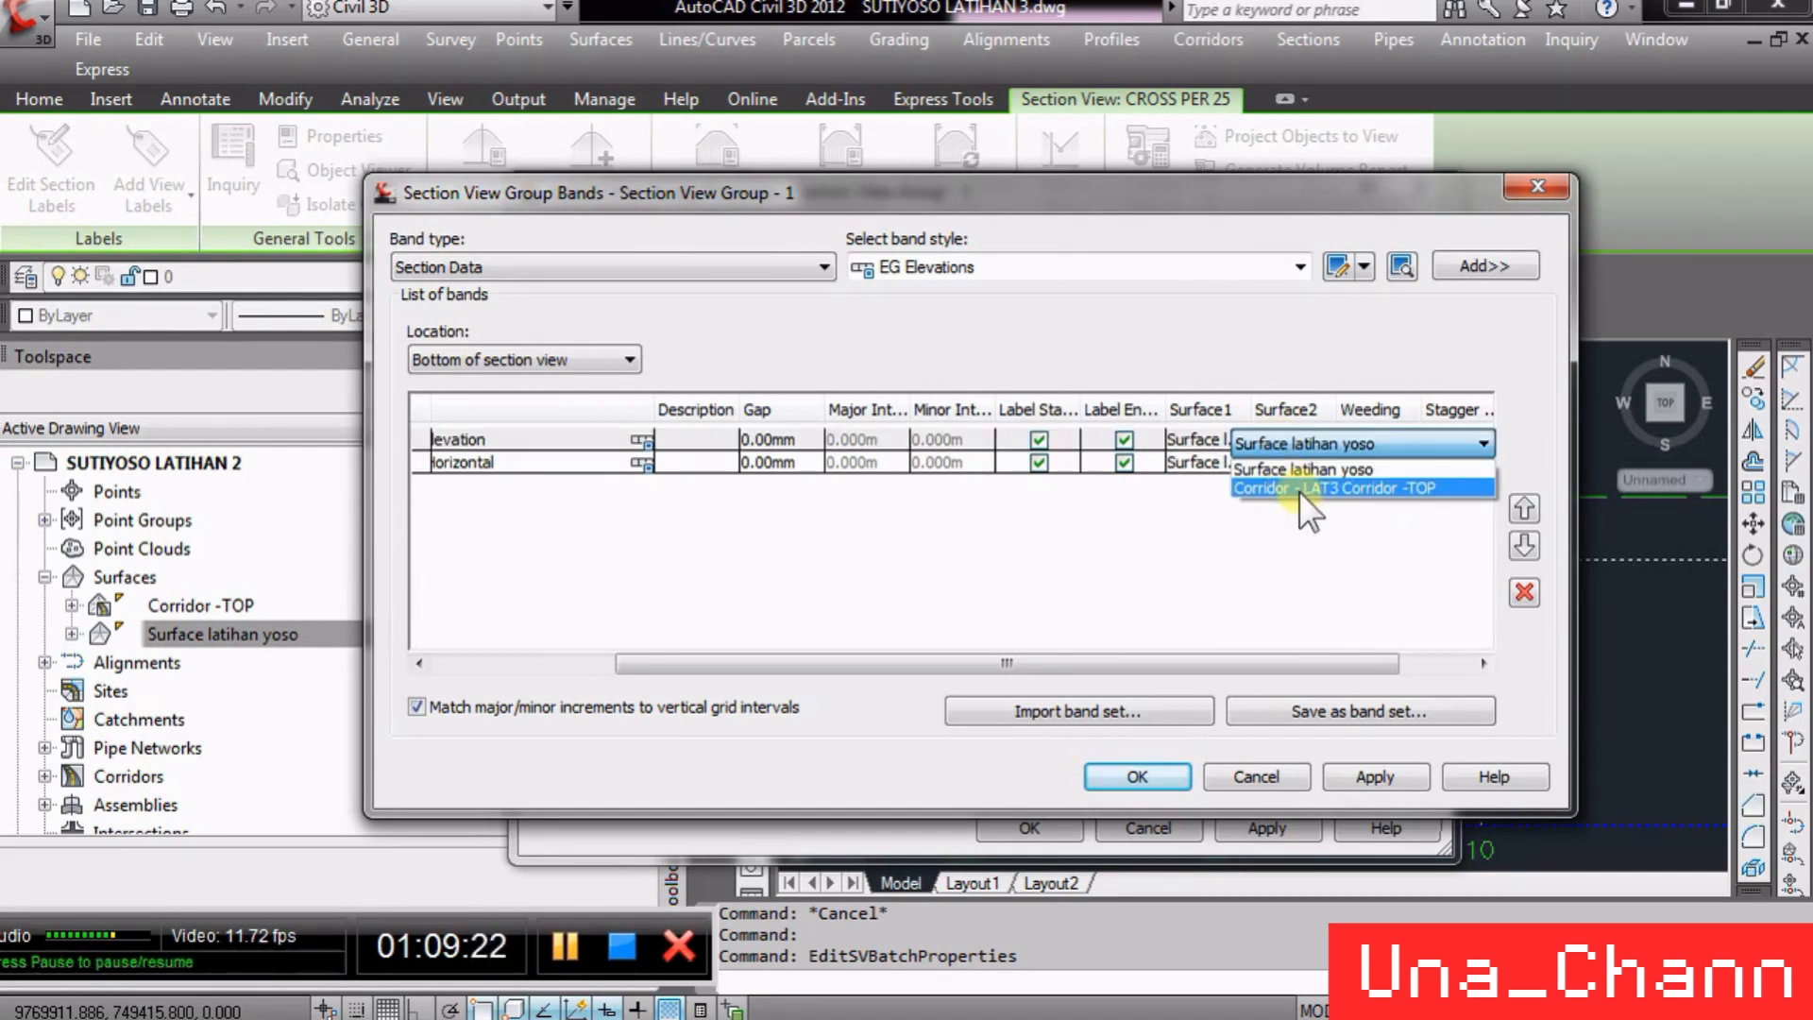
{"action": "left_click", "coordinate": [1299, 486]}
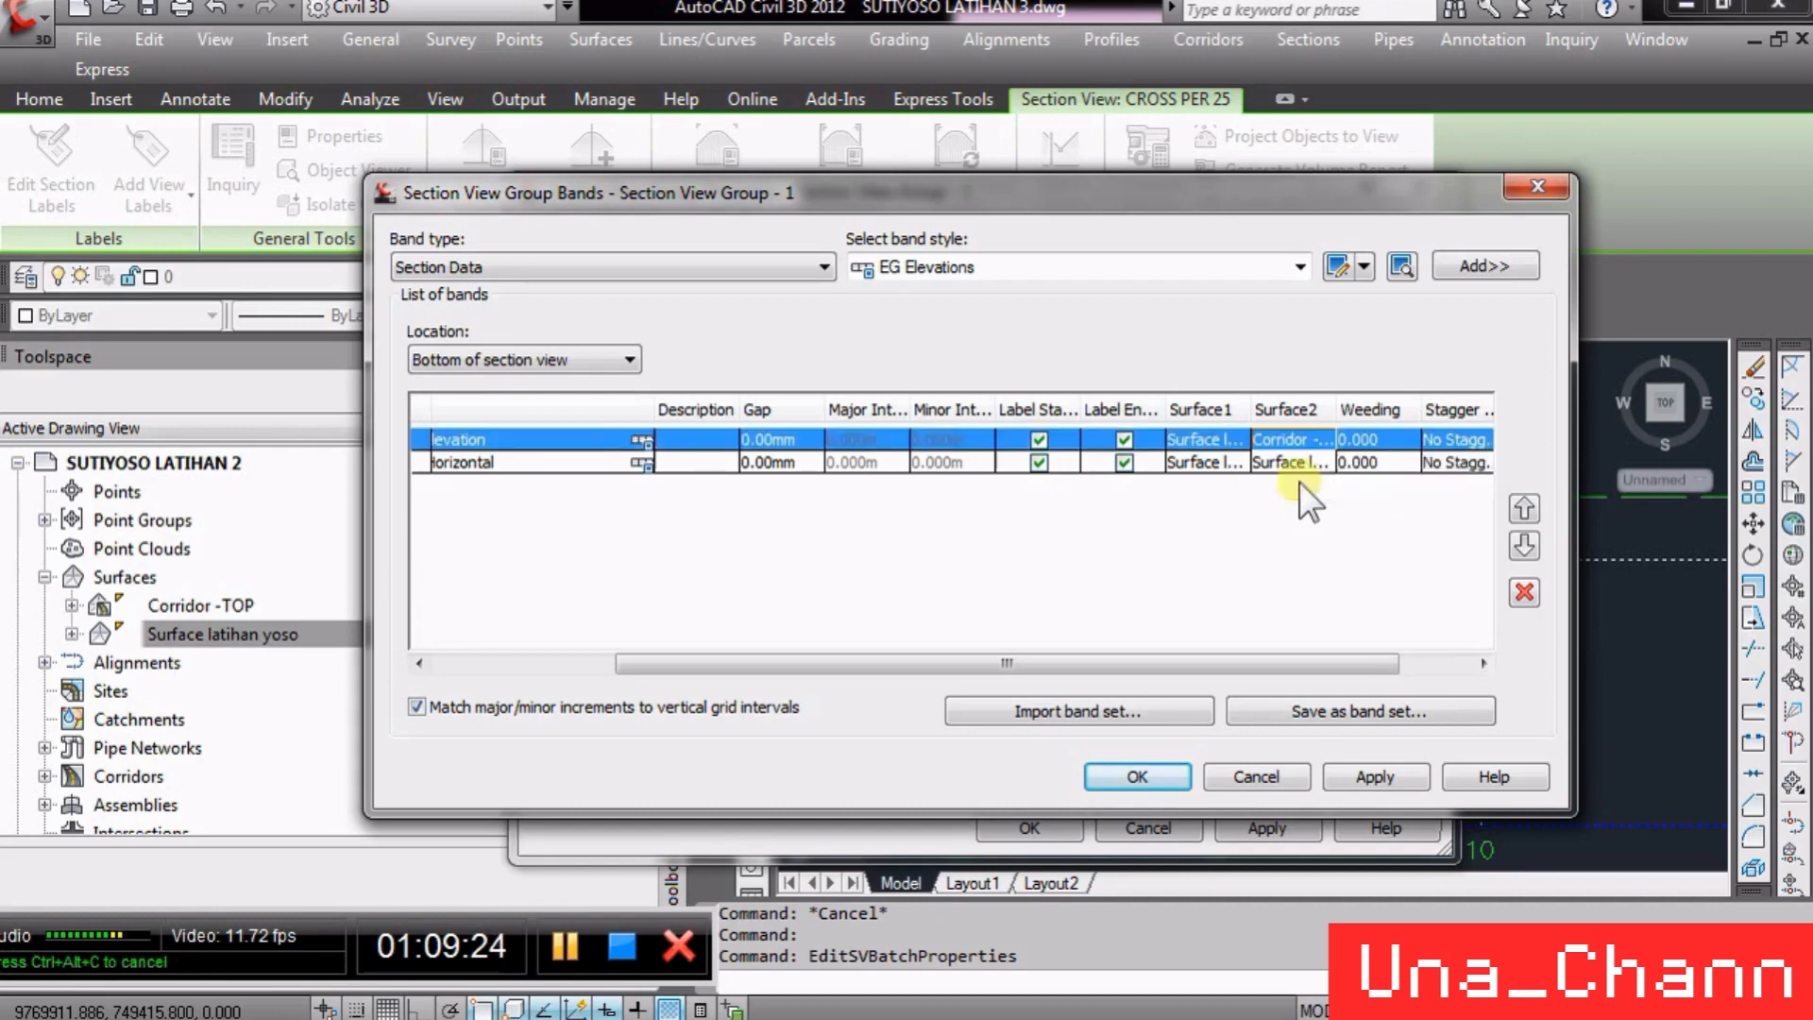
{"action": "left_click", "coordinate": [1128, 778]}
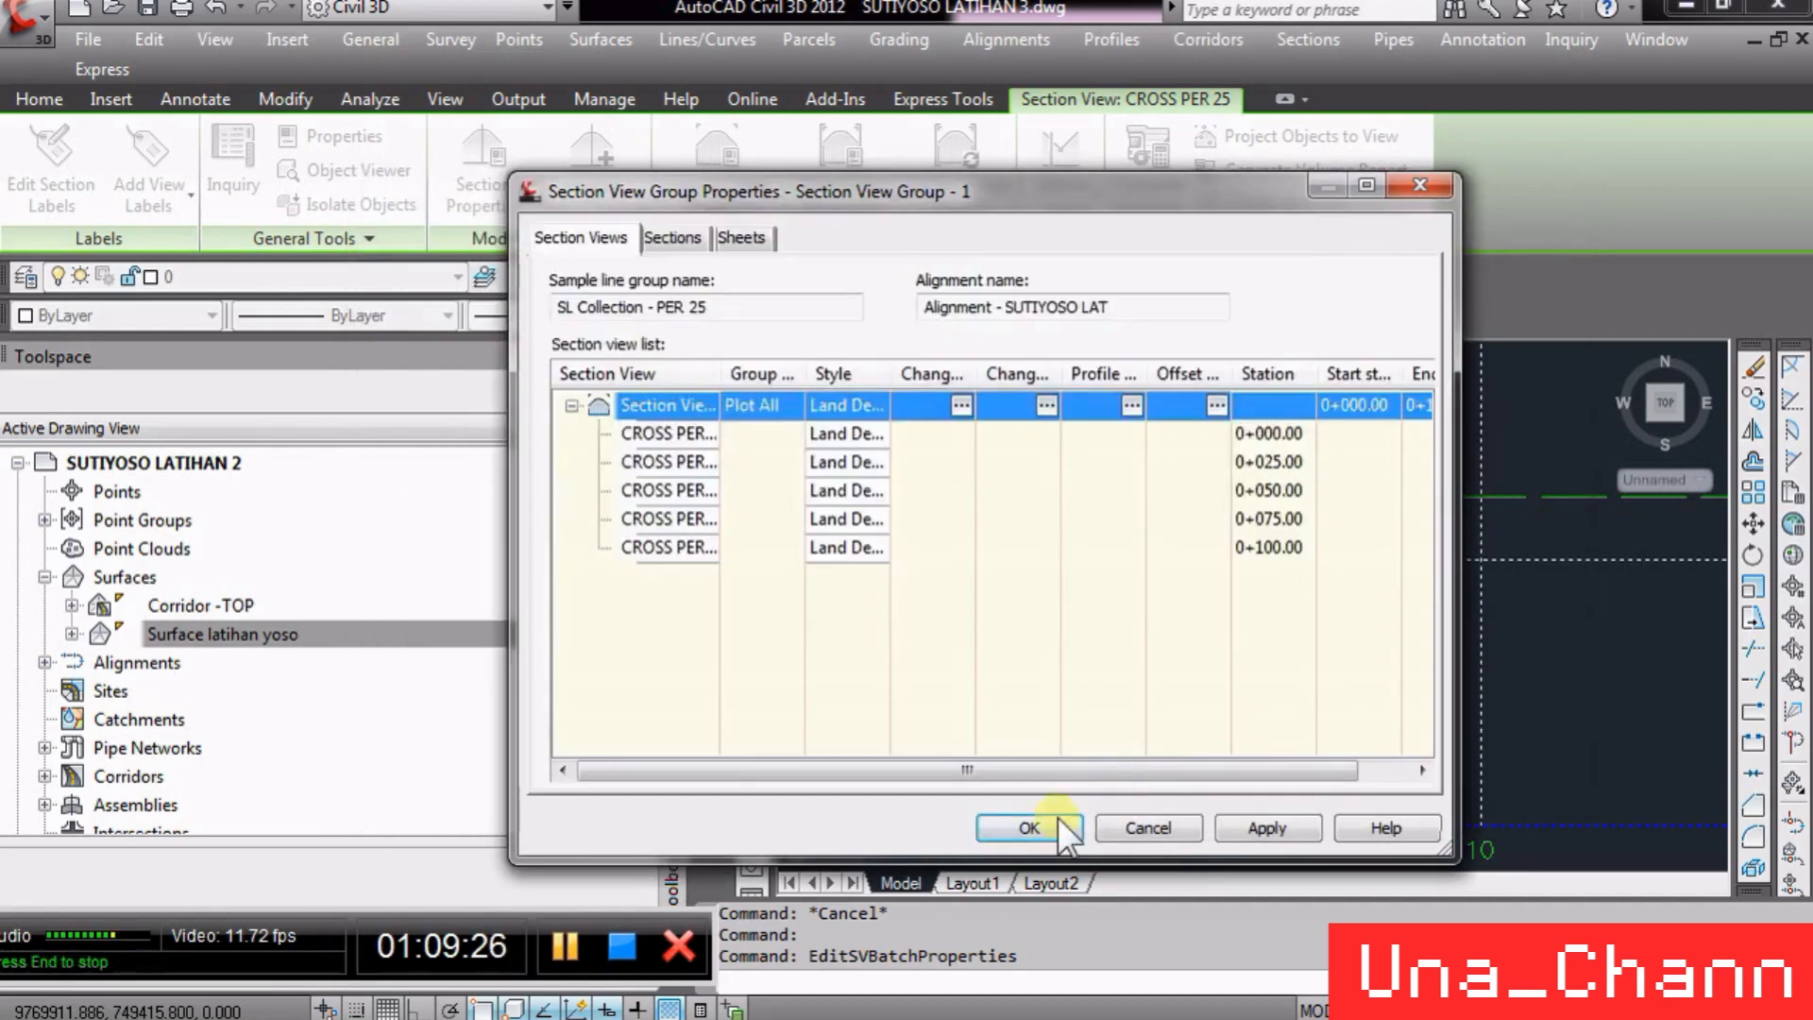
{"action": "left_click", "coordinate": [1056, 822]}
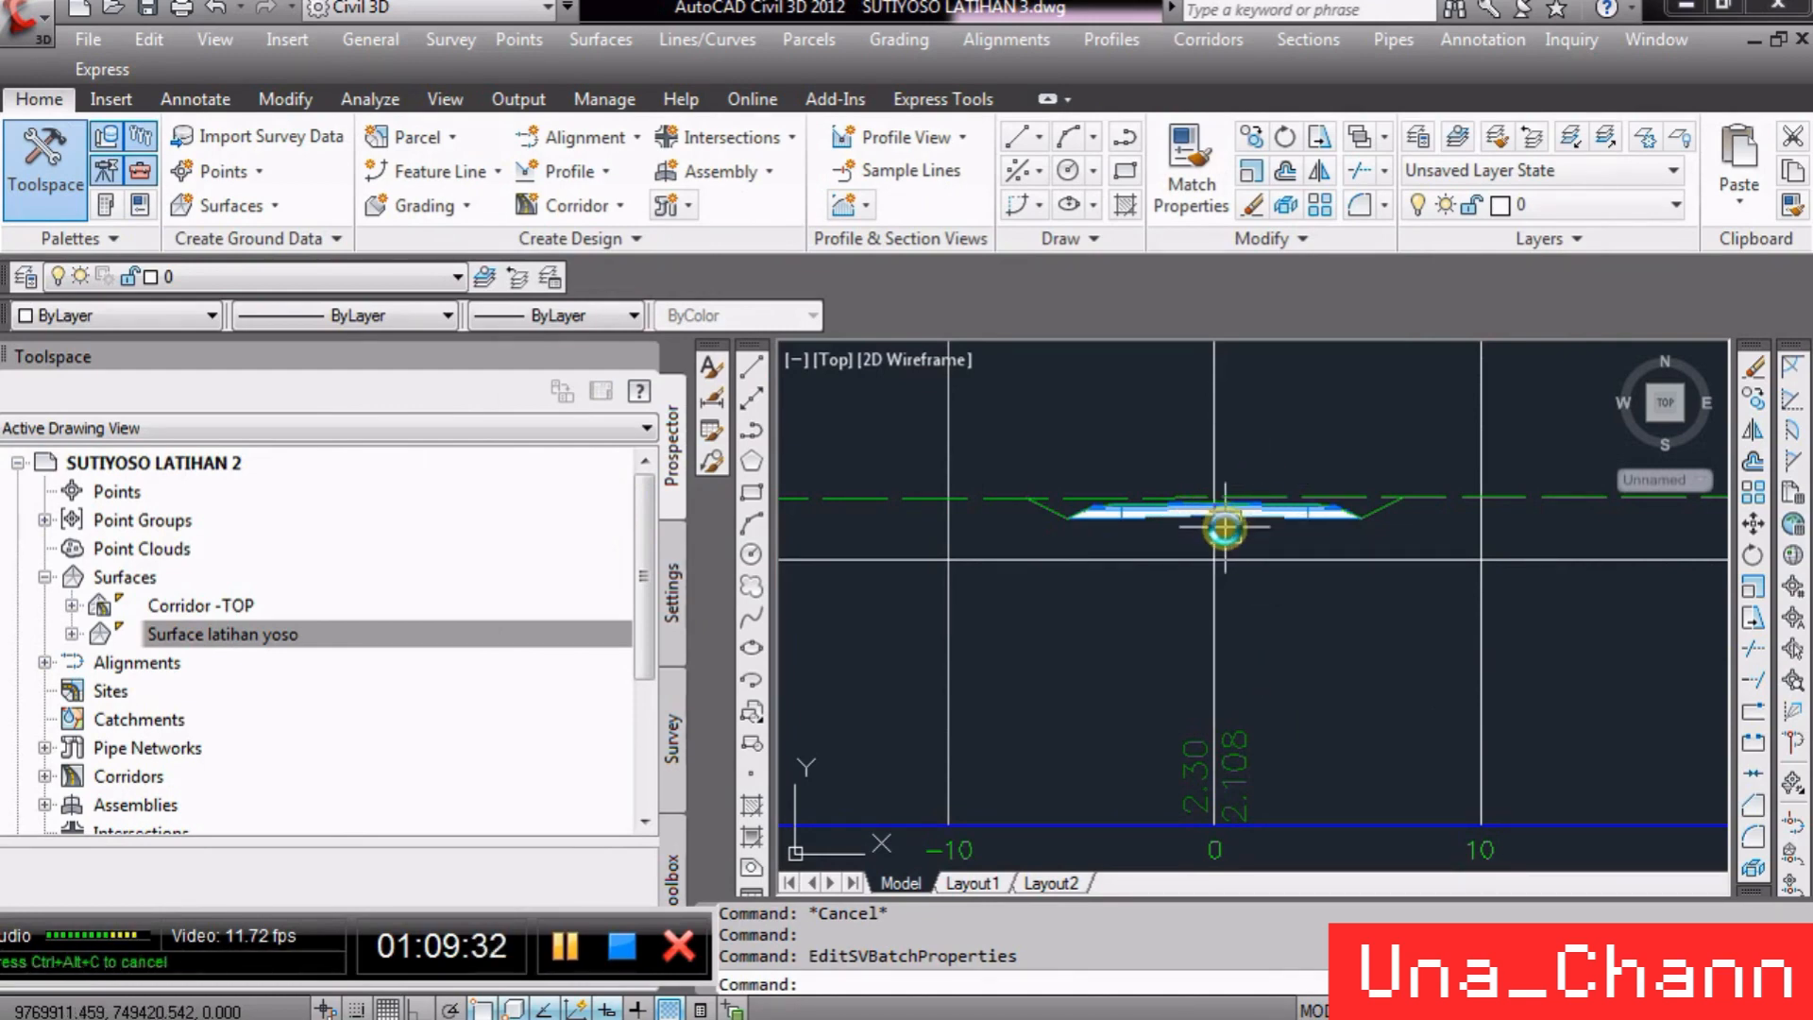
- Review the updated elevation band labels in the section view at station 0+100.00
{"action": "scroll", "coordinate": [1204, 520], "scroll_direction": "up", "scroll_amount": 5}
{"action": "scroll", "coordinate": [1179, 524], "scroll_direction": "down", "scroll_amount": 4}
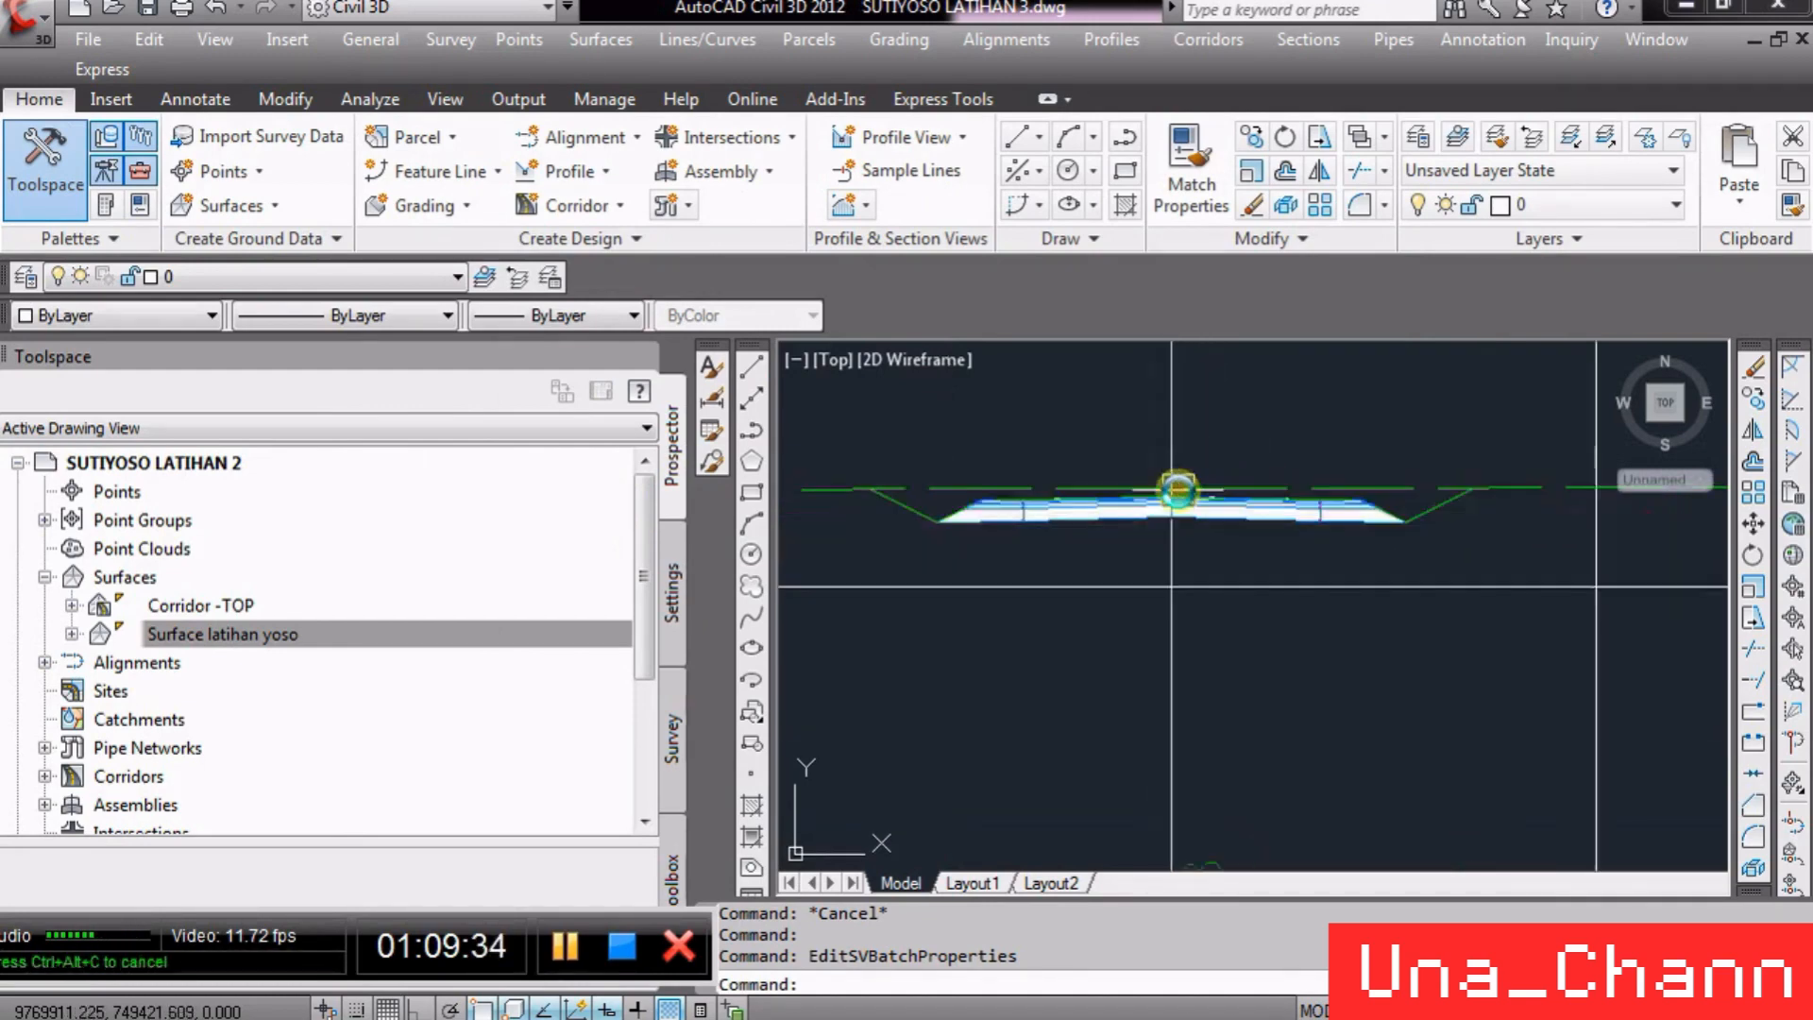
{"action": "scroll", "coordinate": [1158, 501], "scroll_direction": "up", "scroll_amount": 2}
{"action": "scroll", "coordinate": [1158, 500], "scroll_direction": "down", "scroll_amount": 4}
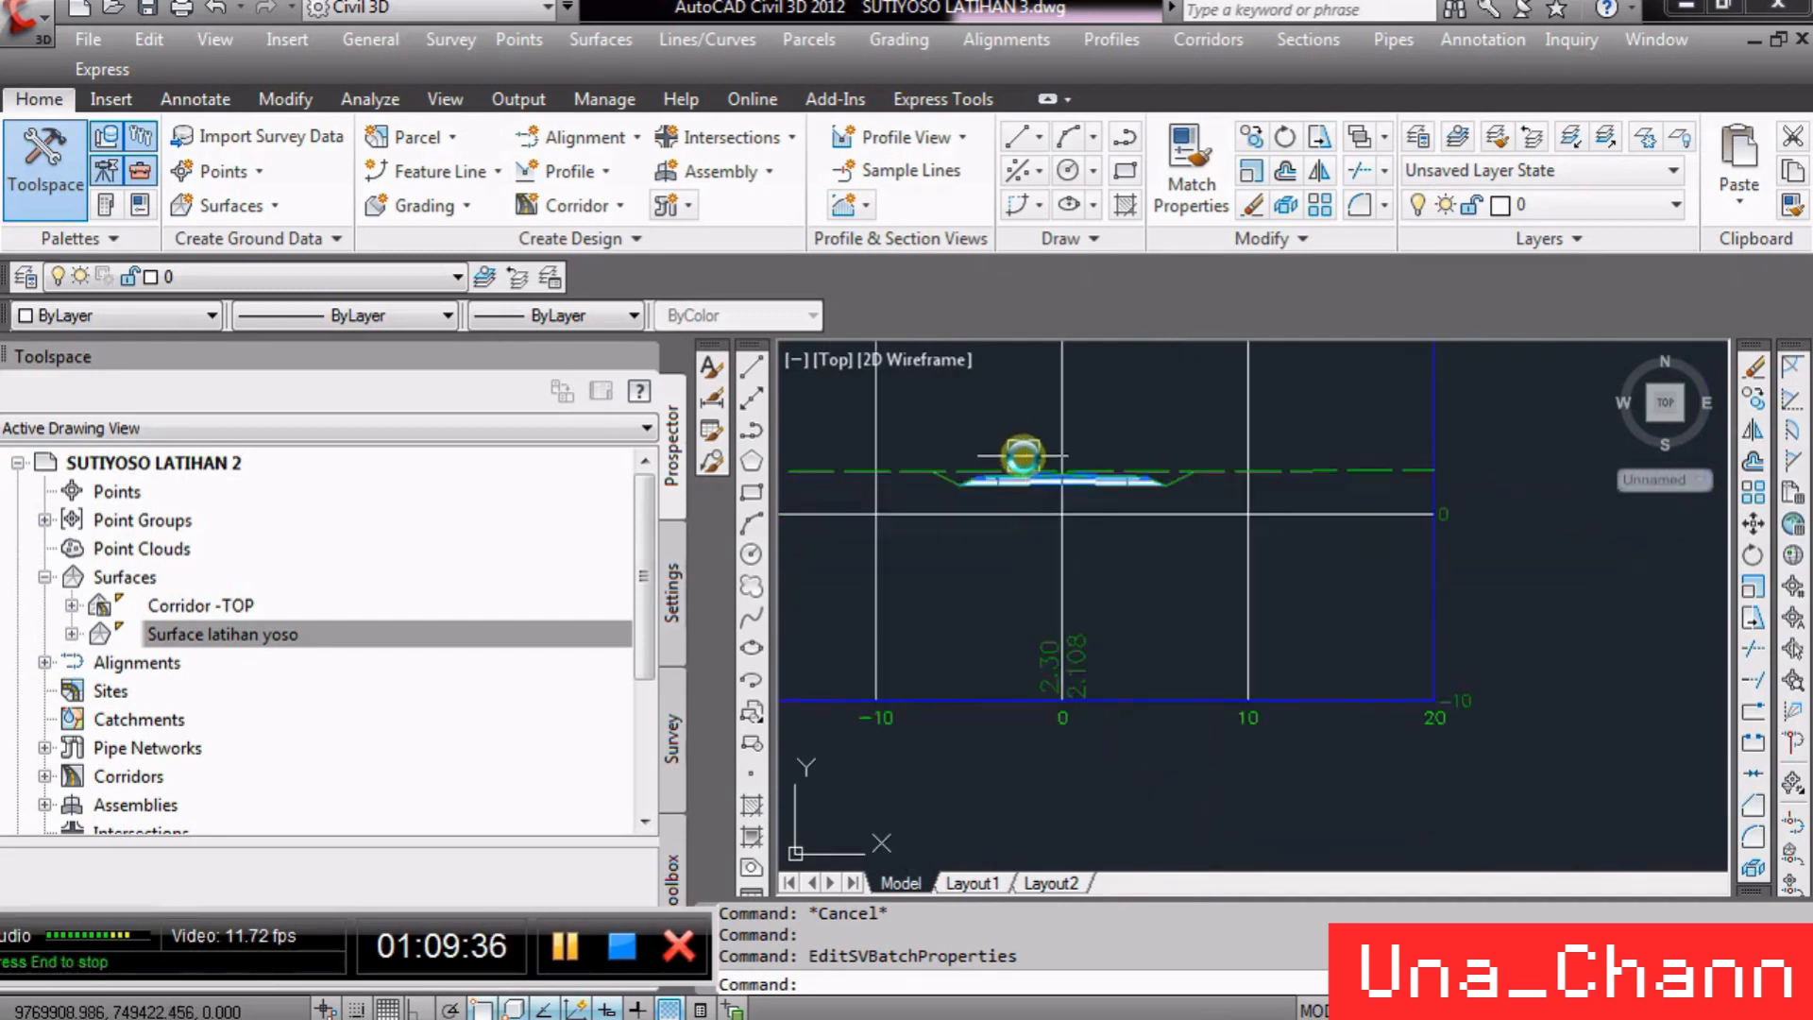
- Zoom in on the section view at station 0+075.00 to inspect the corridor section and elevation band labels
{"action": "scroll", "coordinate": [1187, 615], "scroll_direction": "up", "scroll_amount": 4}
{"action": "scroll", "coordinate": [1188, 615], "scroll_direction": "up", "scroll_amount": 8}
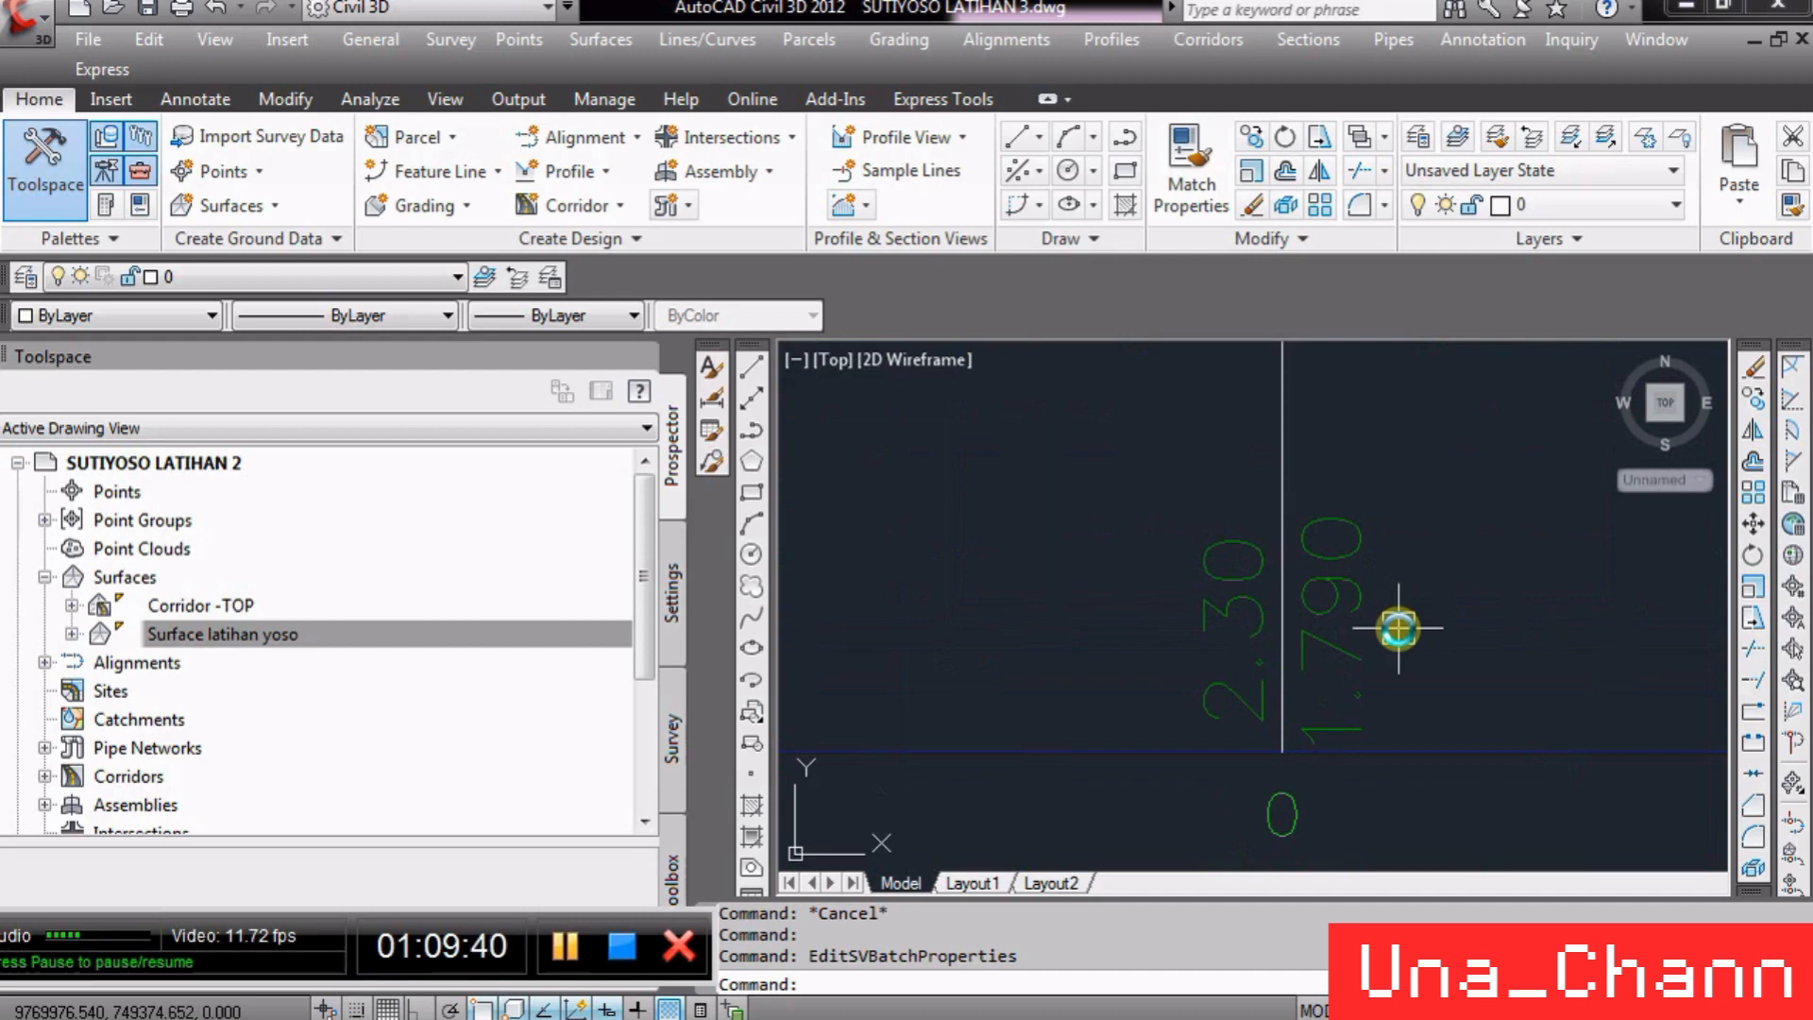
{"action": "scroll", "coordinate": [1356, 746], "scroll_direction": "down", "scroll_amount": 2}
{"action": "scroll", "coordinate": [1407, 539], "scroll_direction": "down", "scroll_amount": 2}
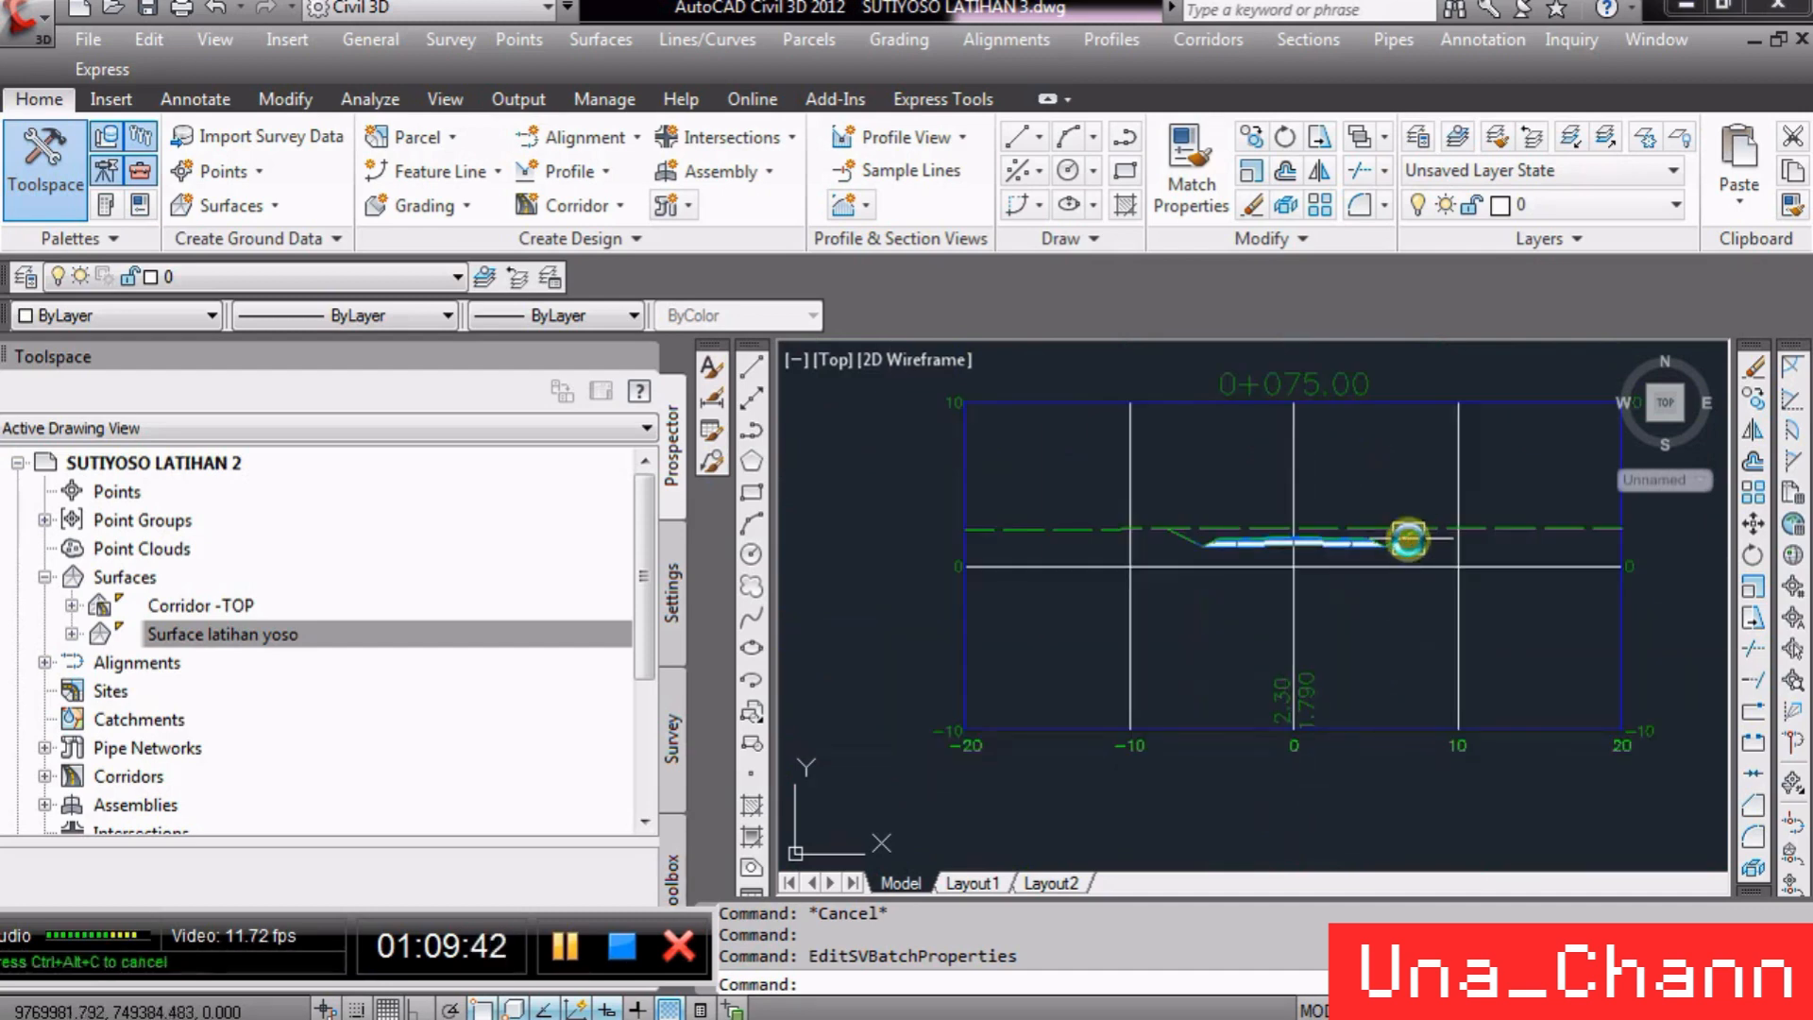
{"action": "scroll", "coordinate": [1408, 539], "scroll_direction": "up", "scroll_amount": 3}
{"action": "left_click", "coordinate": [1361, 513]}
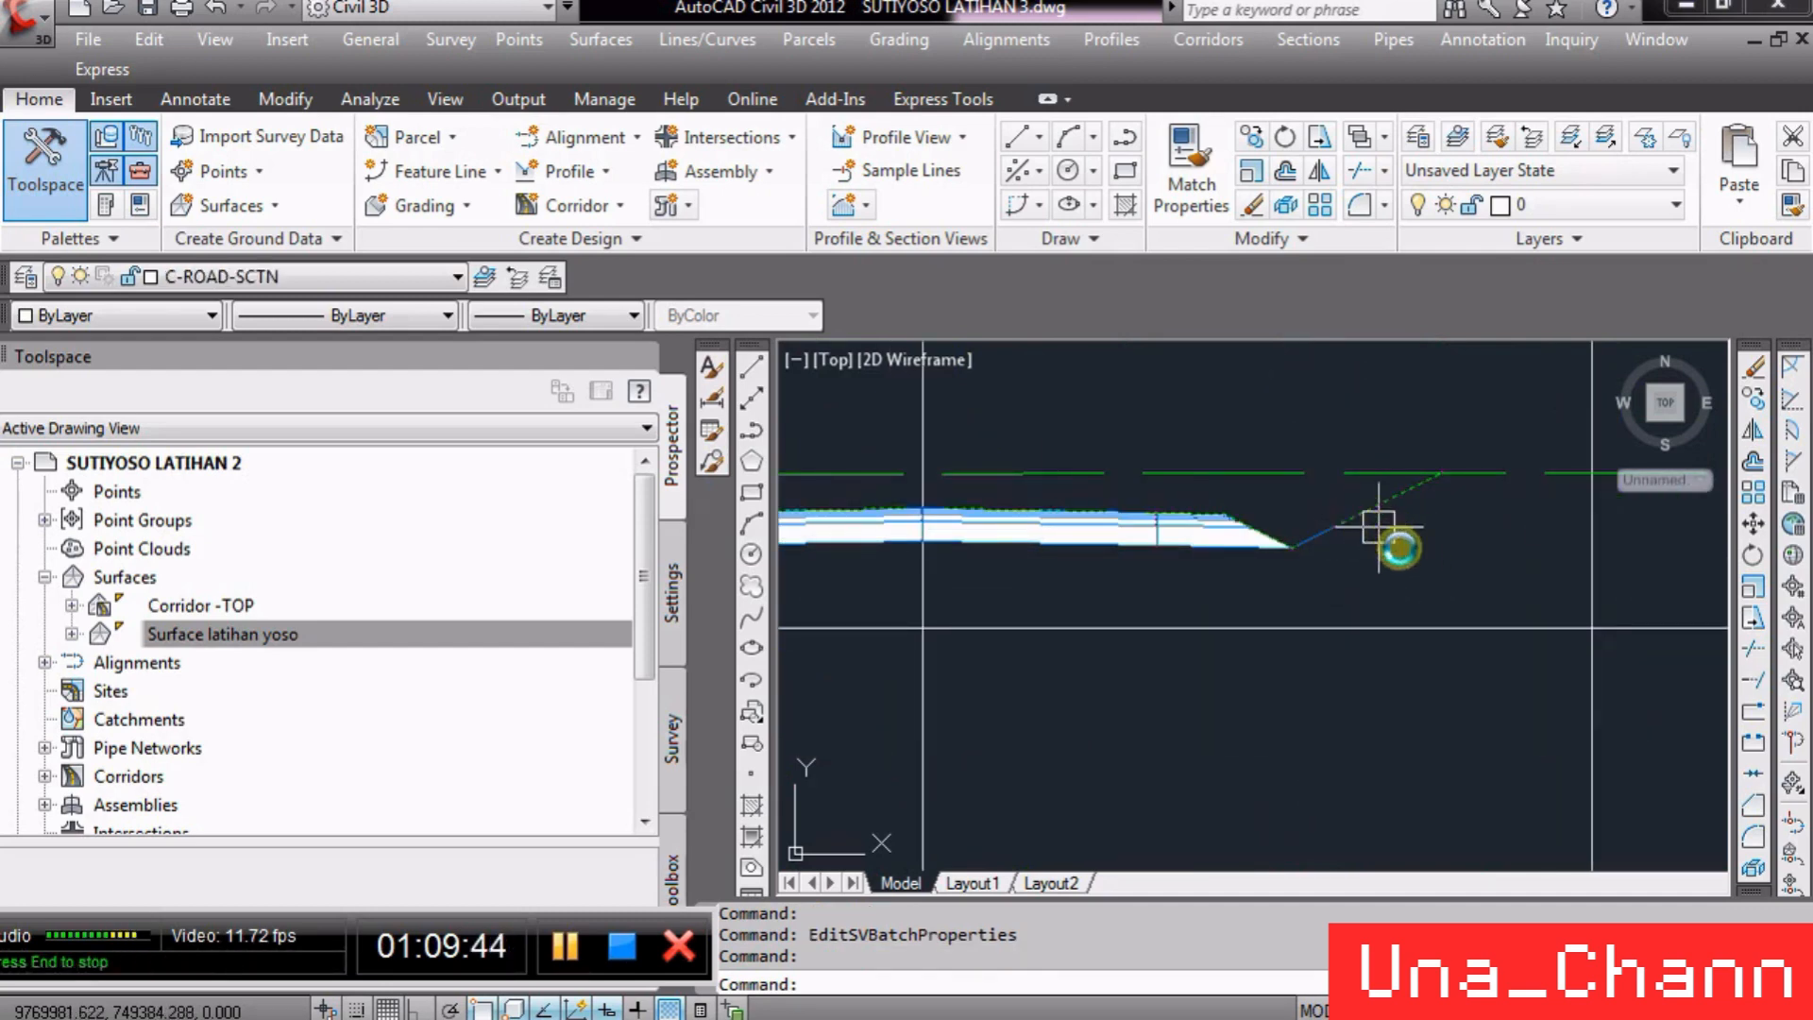
{"action": "scroll", "coordinate": [1455, 540], "scroll_direction": "down", "scroll_amount": 2}
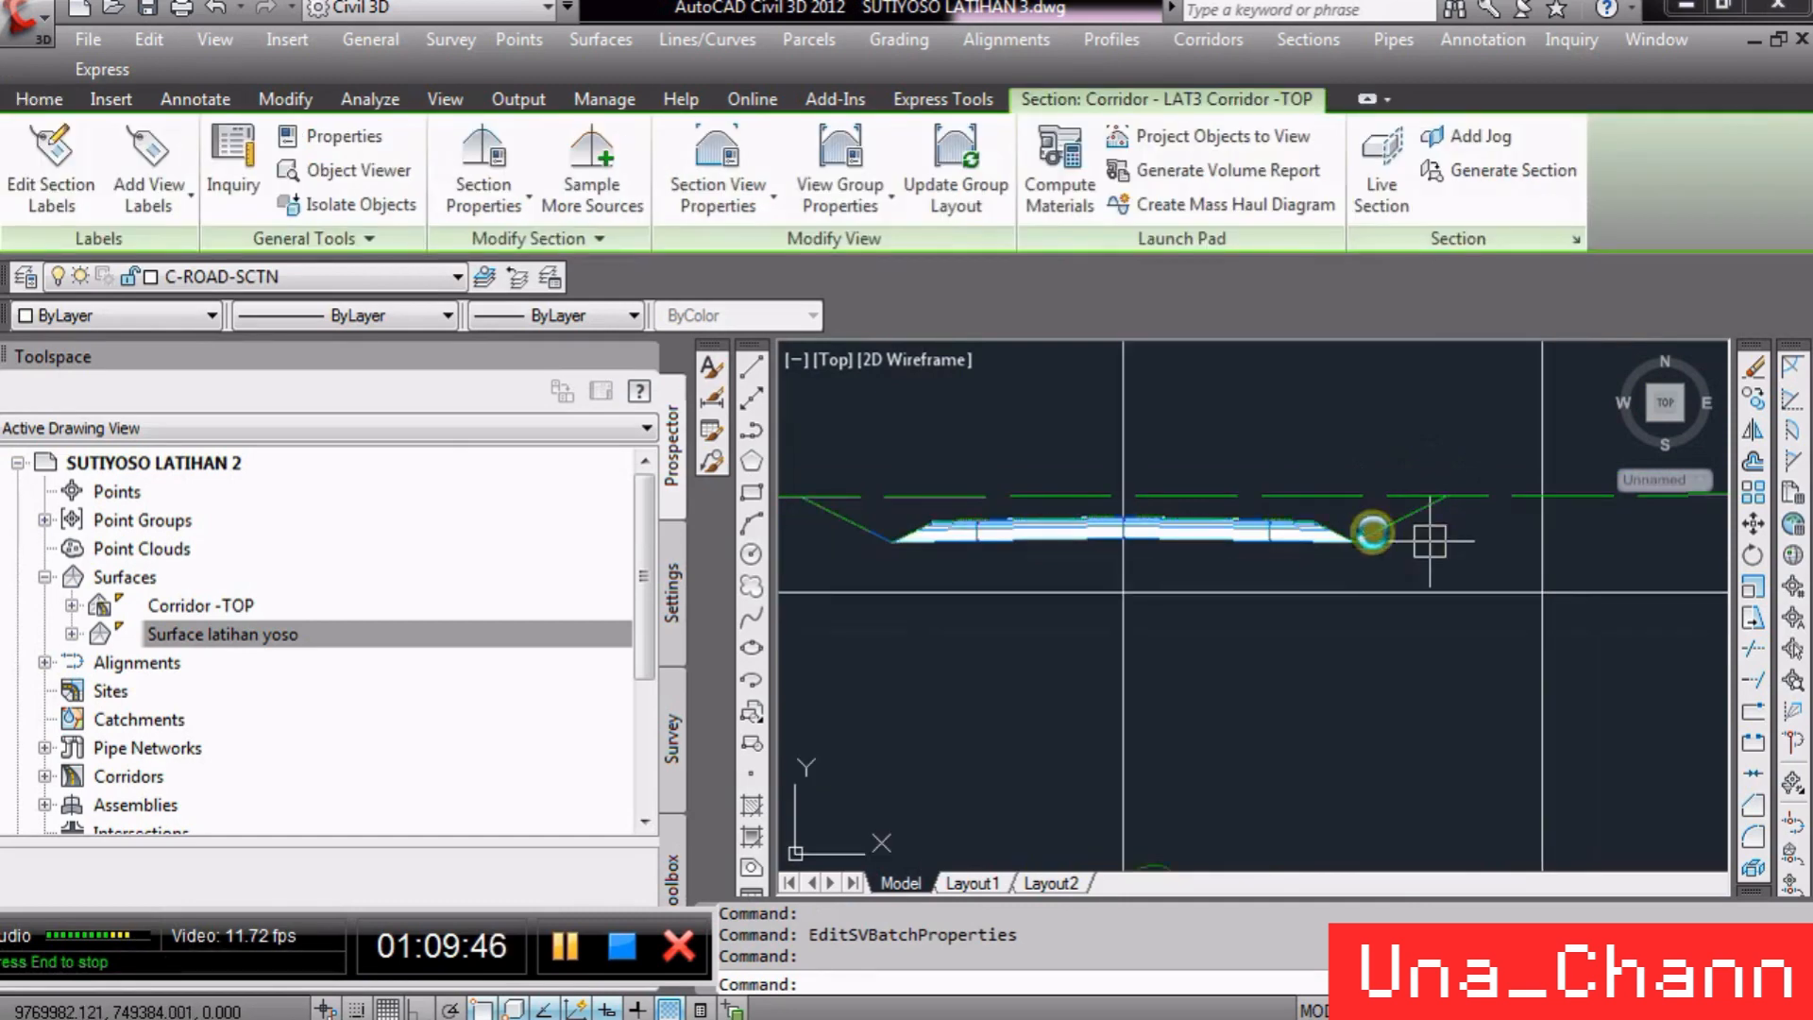
{"action": "key", "text": "Escape"}
{"action": "key", "text": "Escape"}
- Zoom around the drawing to review the section view group and the profile view
{"action": "scroll", "coordinate": [1180, 533], "scroll_direction": "up", "scroll_amount": 4}
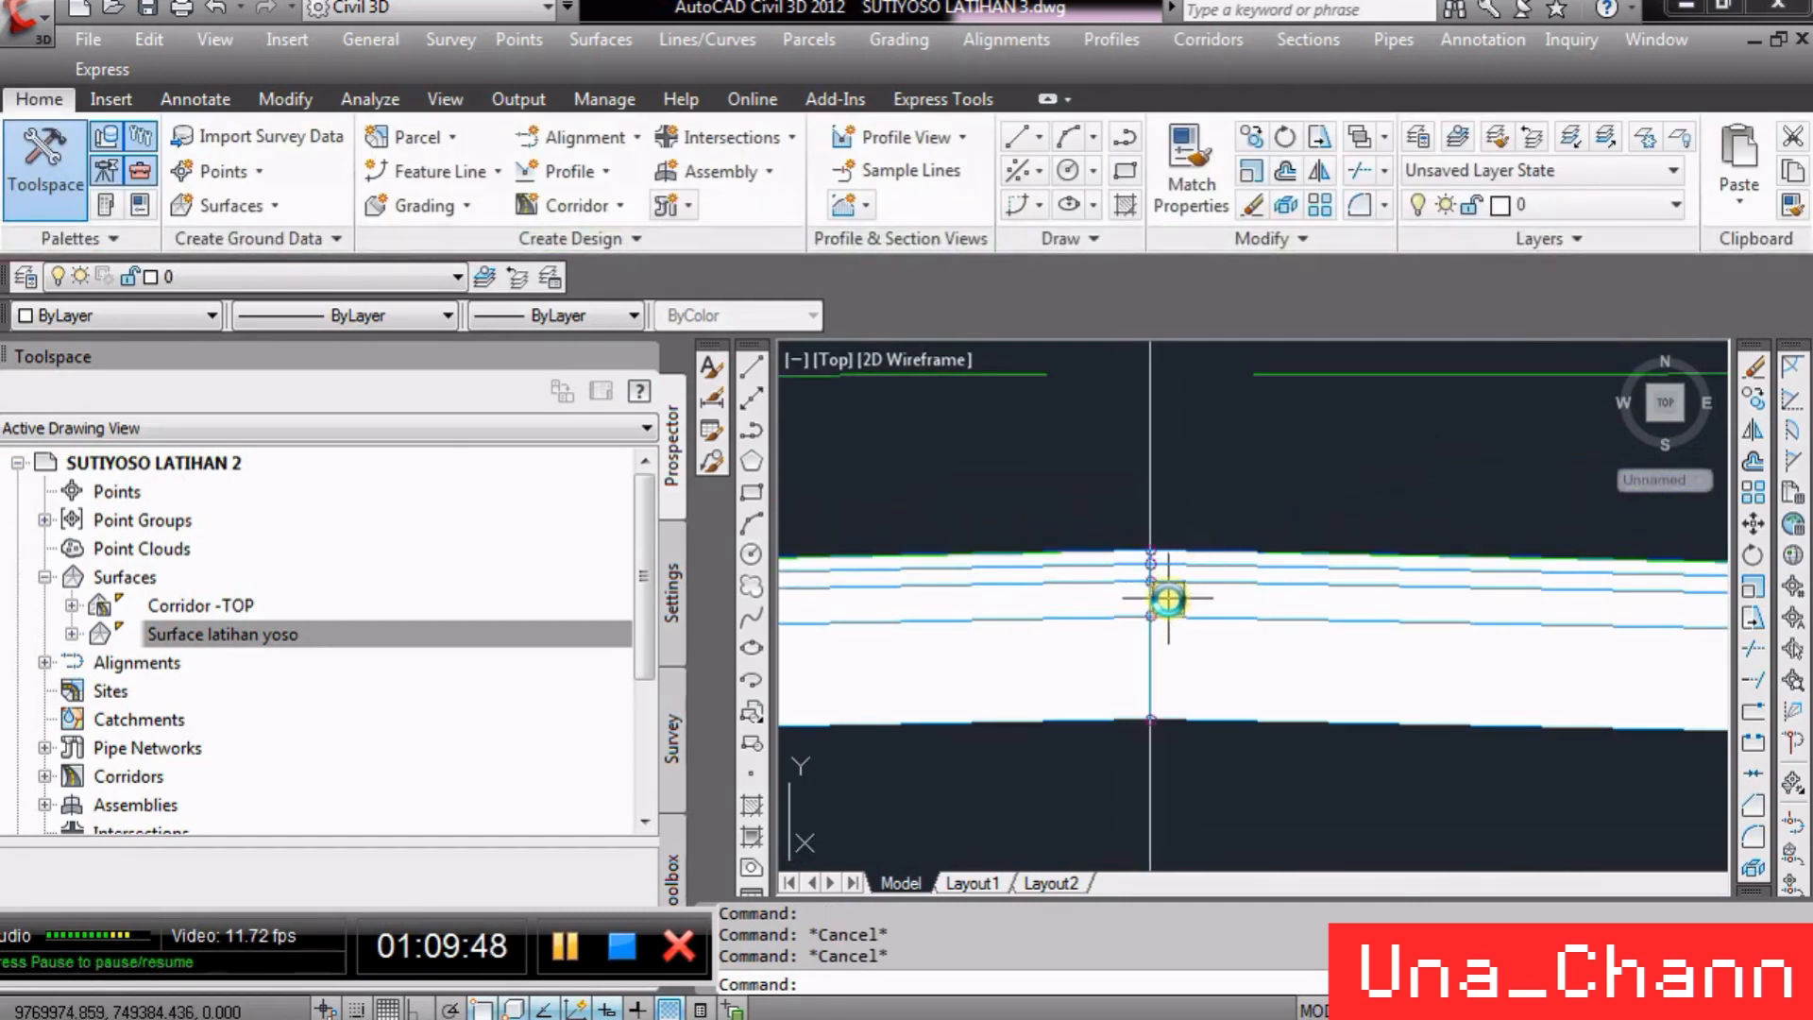
{"action": "scroll", "coordinate": [1153, 466], "scroll_direction": "down", "scroll_amount": 5}
{"action": "scroll", "coordinate": [1181, 592], "scroll_direction": "up", "scroll_amount": 5}
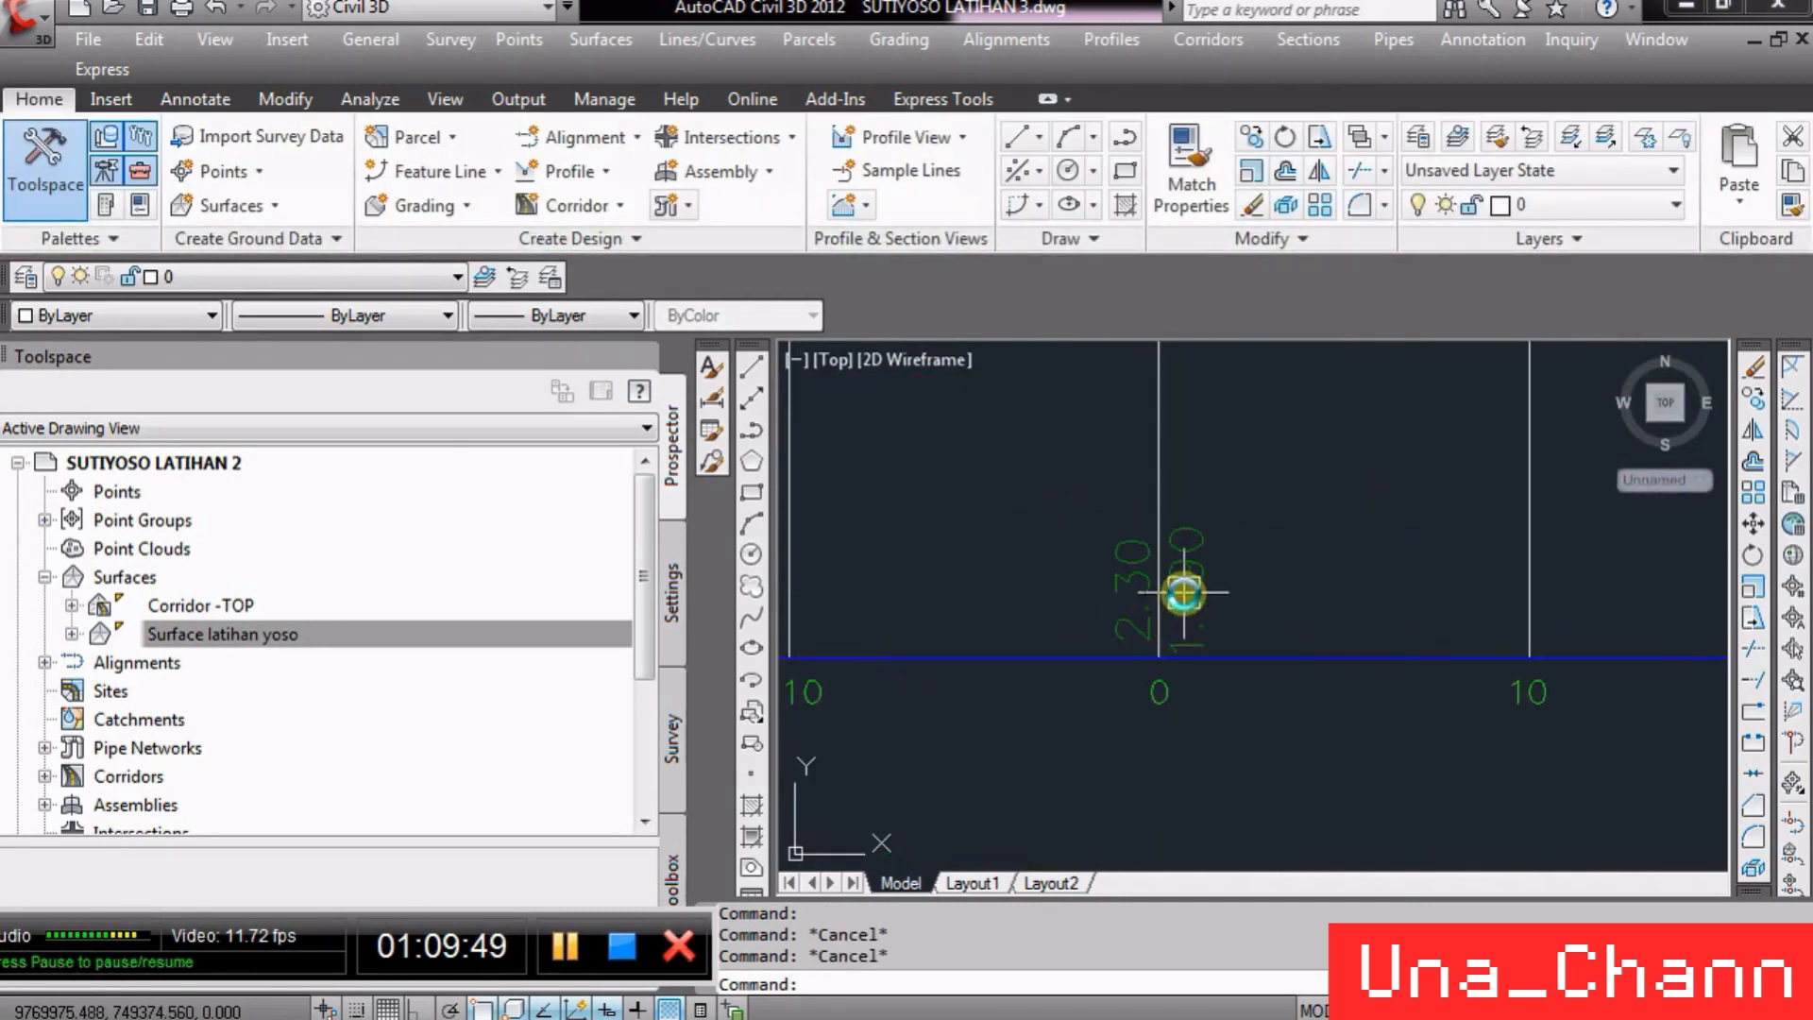
{"action": "scroll", "coordinate": [1219, 730], "scroll_direction": "down", "scroll_amount": 4}
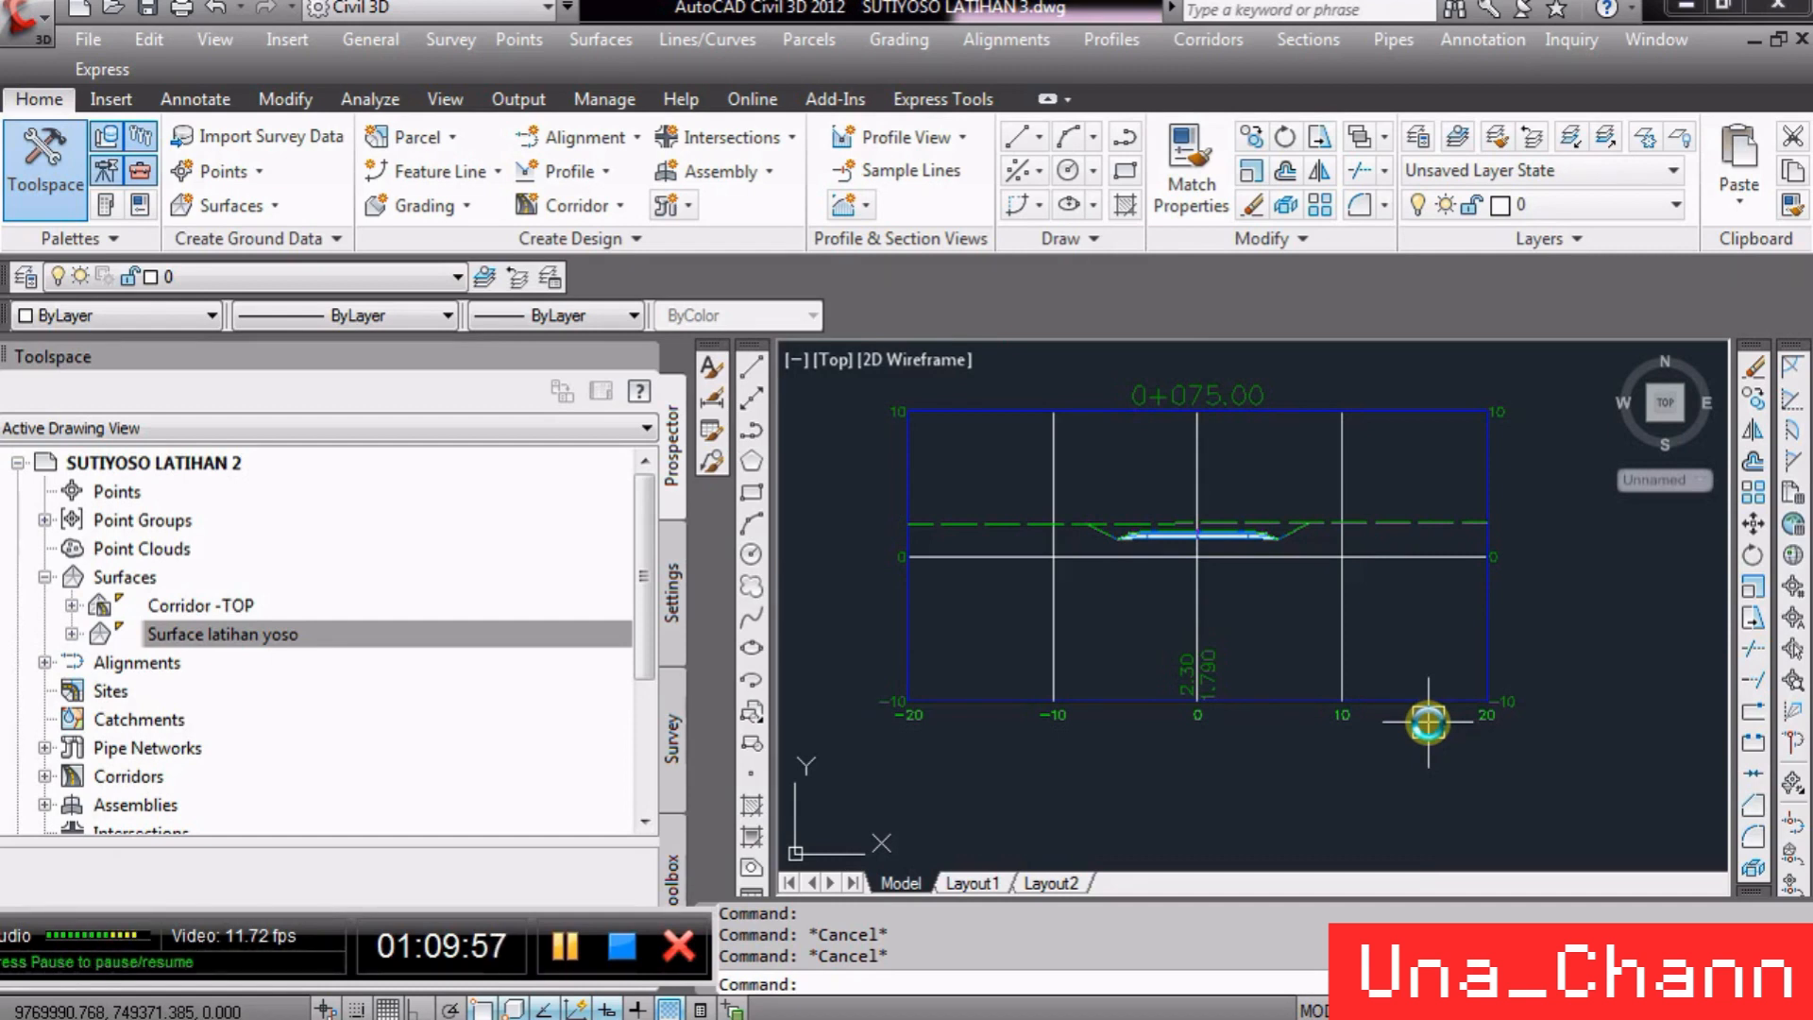
{"action": "scroll", "coordinate": [1213, 538], "scroll_direction": "up", "scroll_amount": 5}
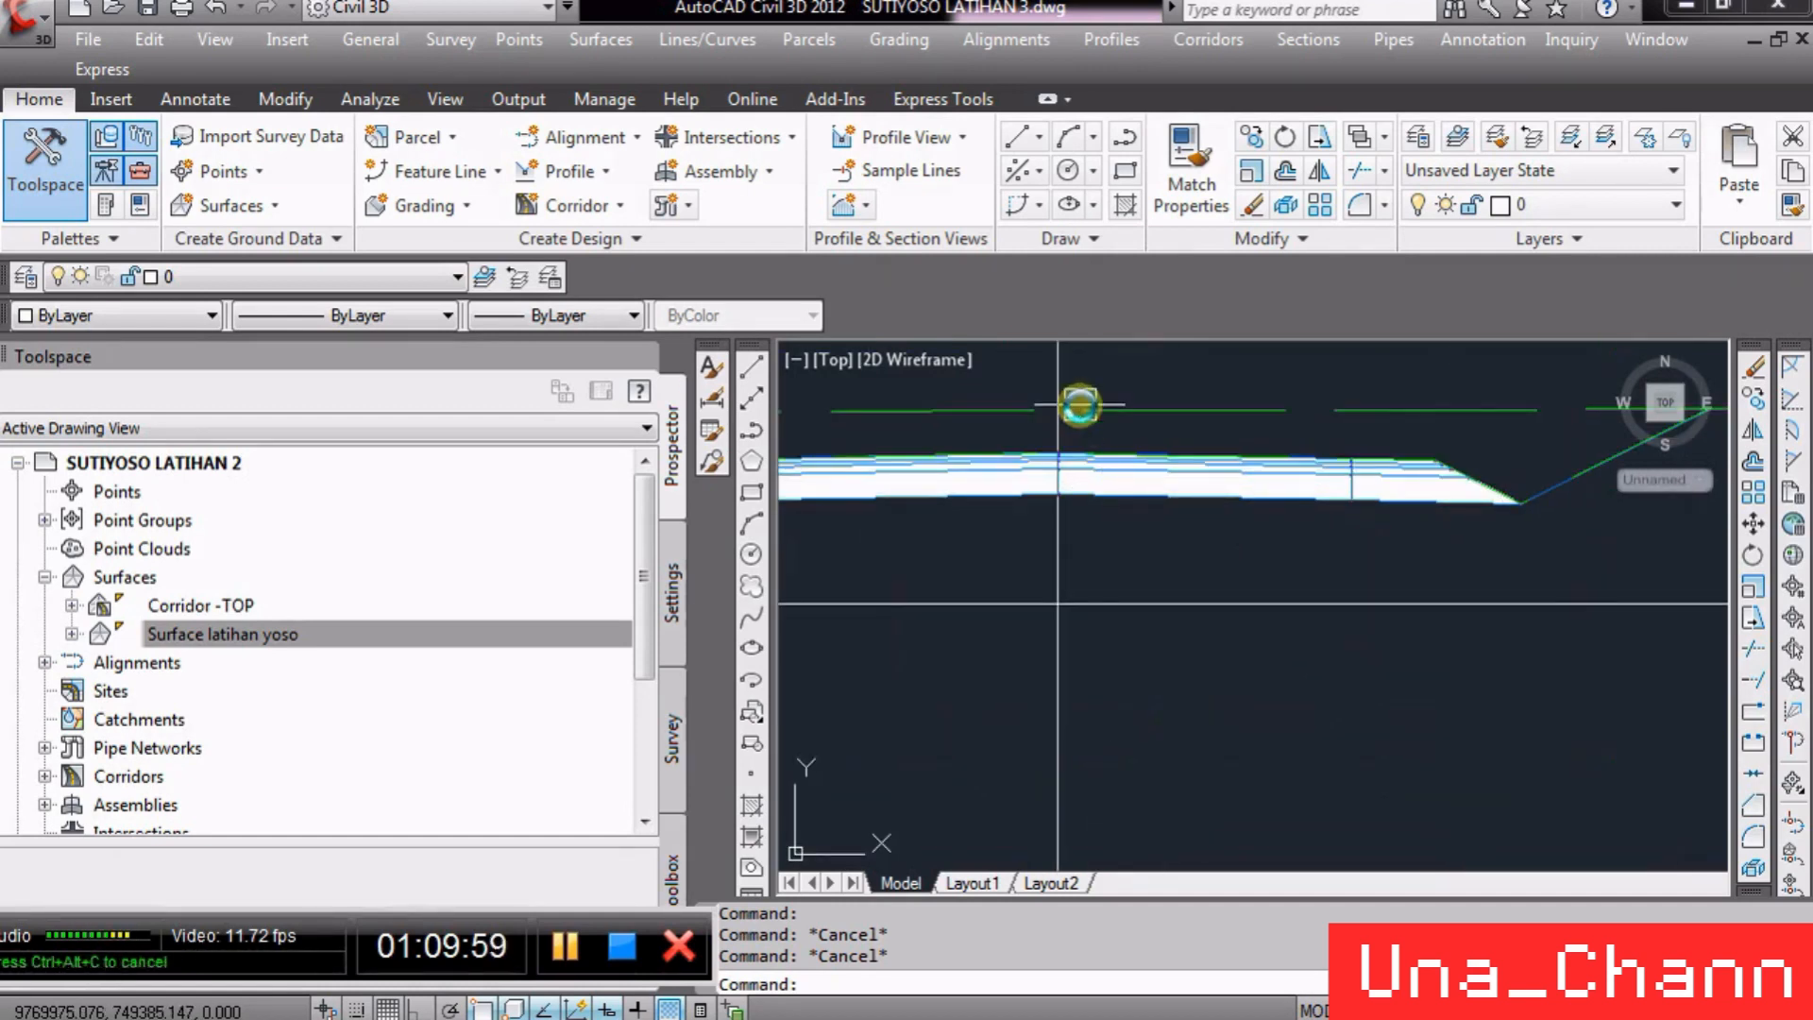
{"action": "scroll", "coordinate": [1074, 463], "scroll_direction": "up", "scroll_amount": 4}
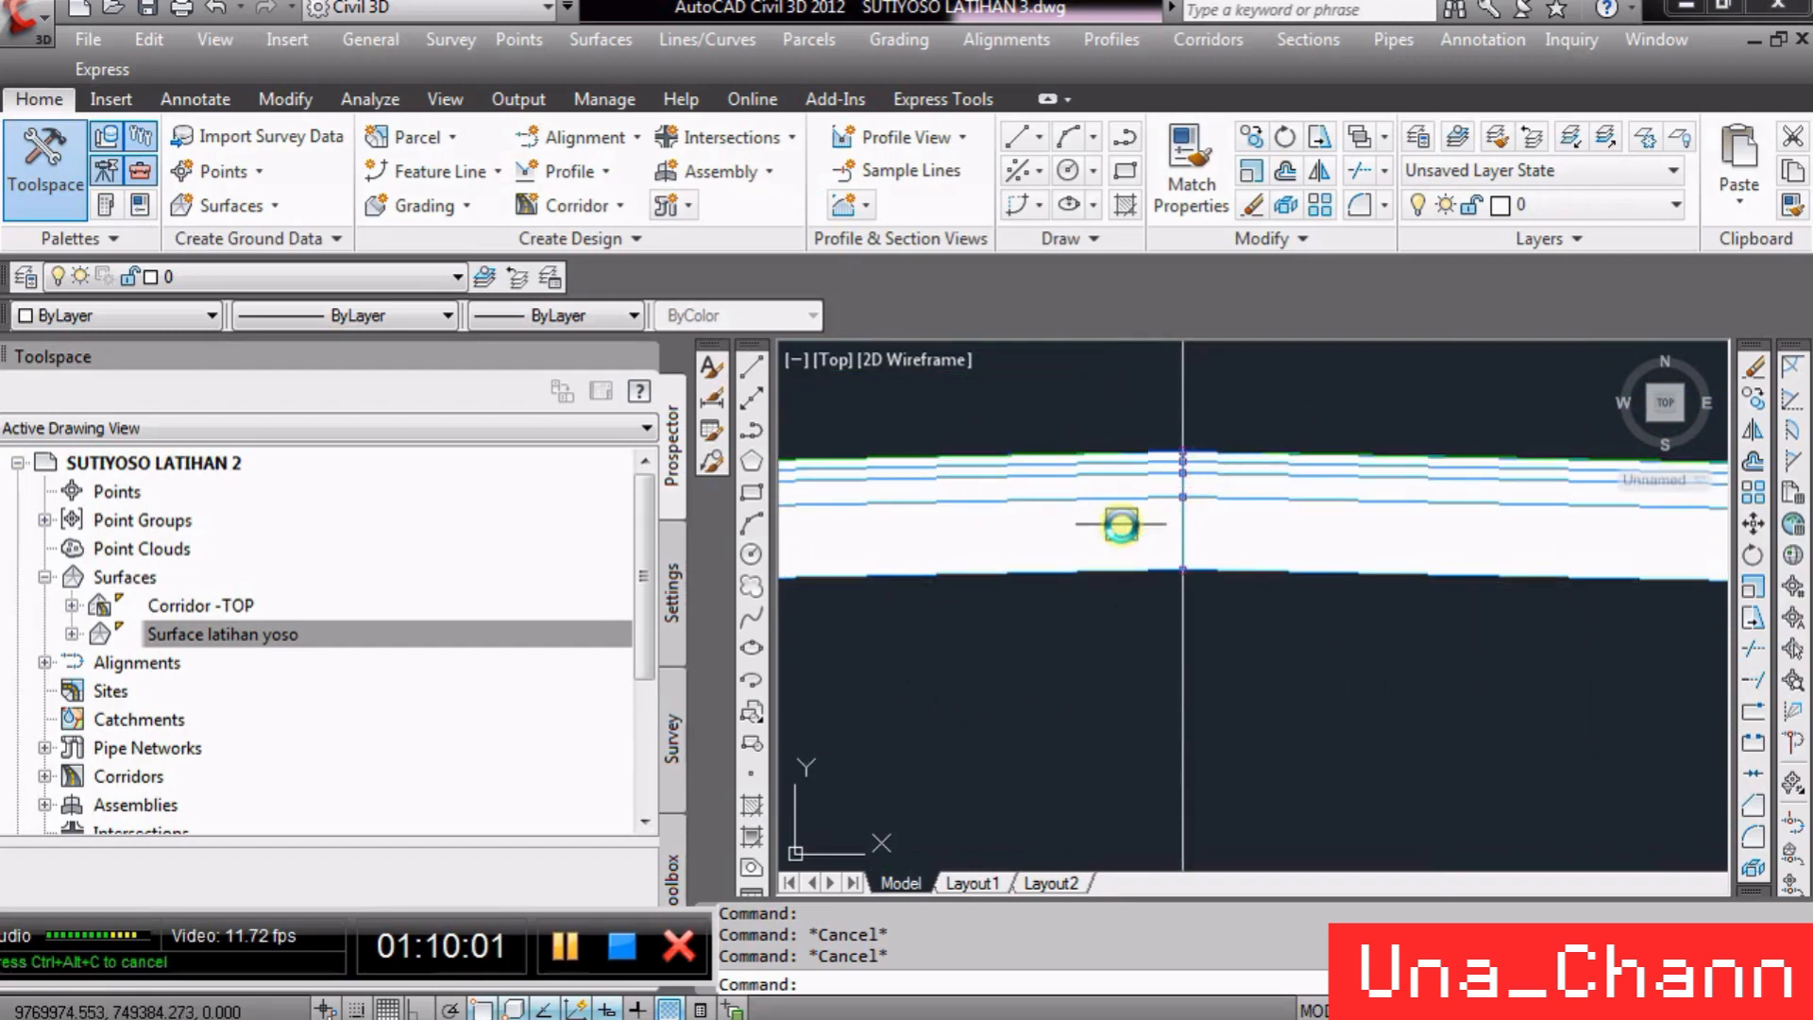
{"action": "scroll", "coordinate": [1218, 467], "scroll_direction": "up", "scroll_amount": 5}
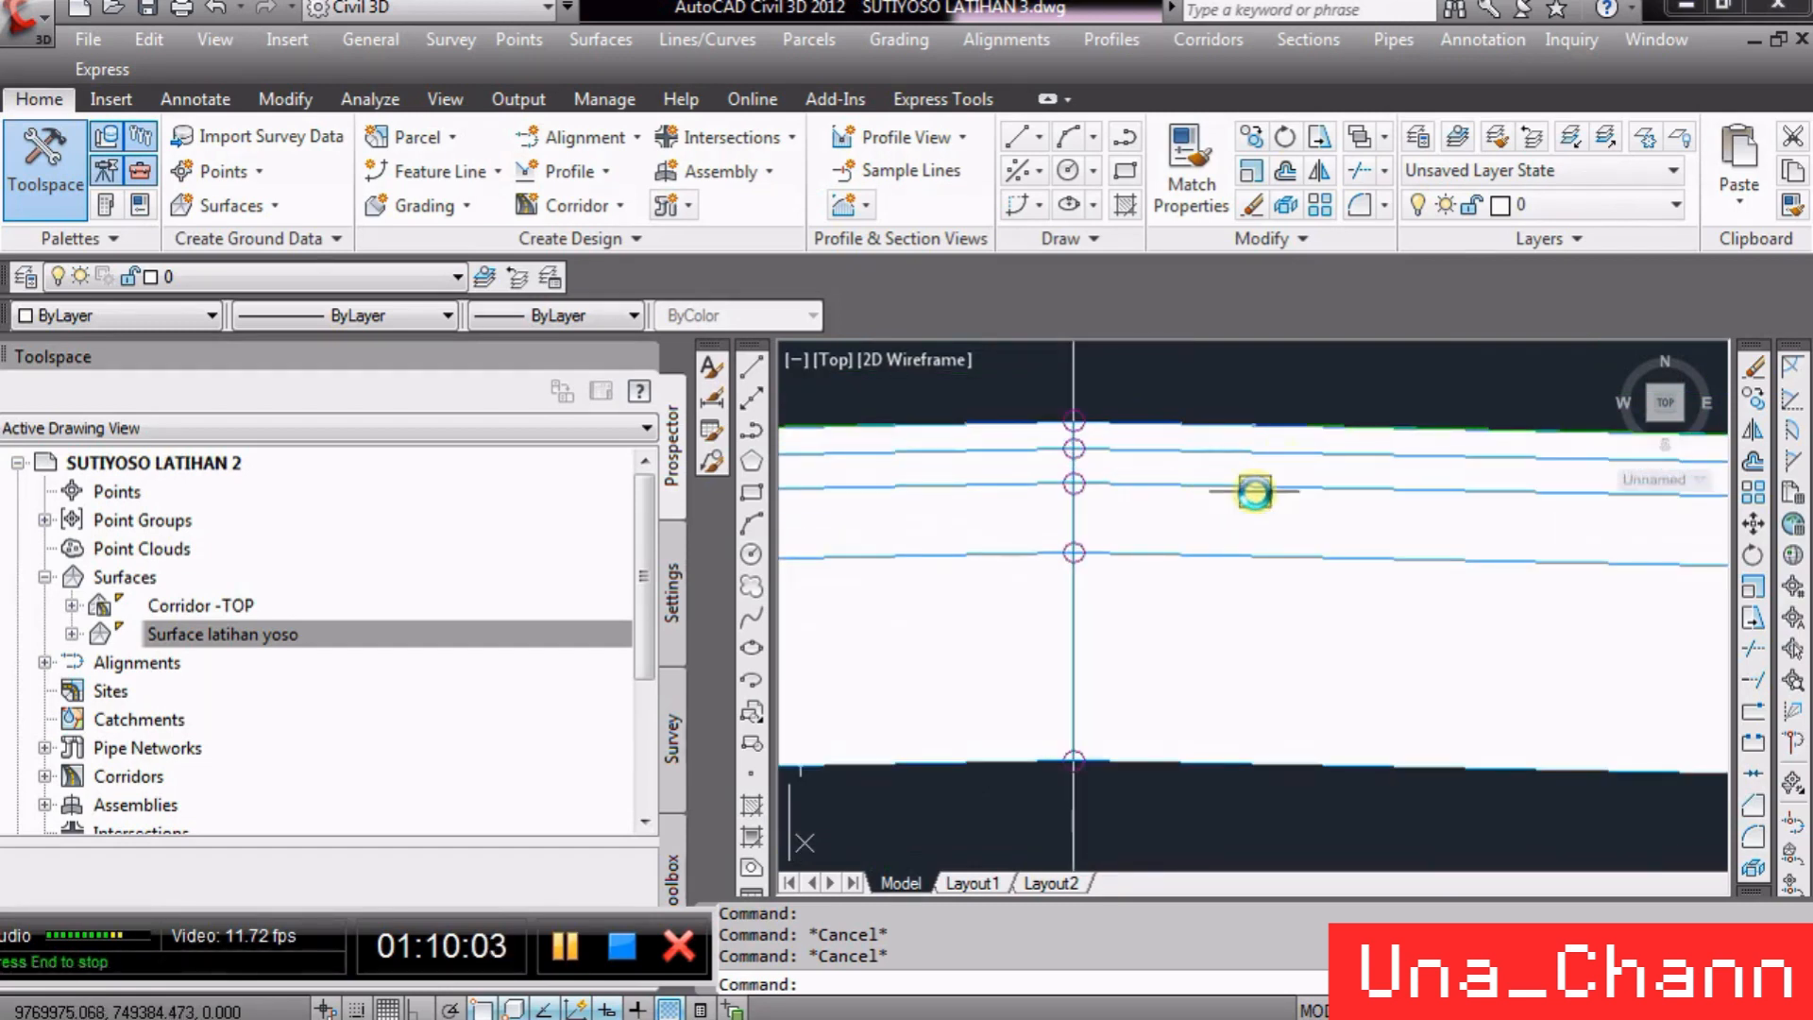
{"action": "scroll", "coordinate": [1341, 642], "scroll_direction": "down", "scroll_amount": 10}
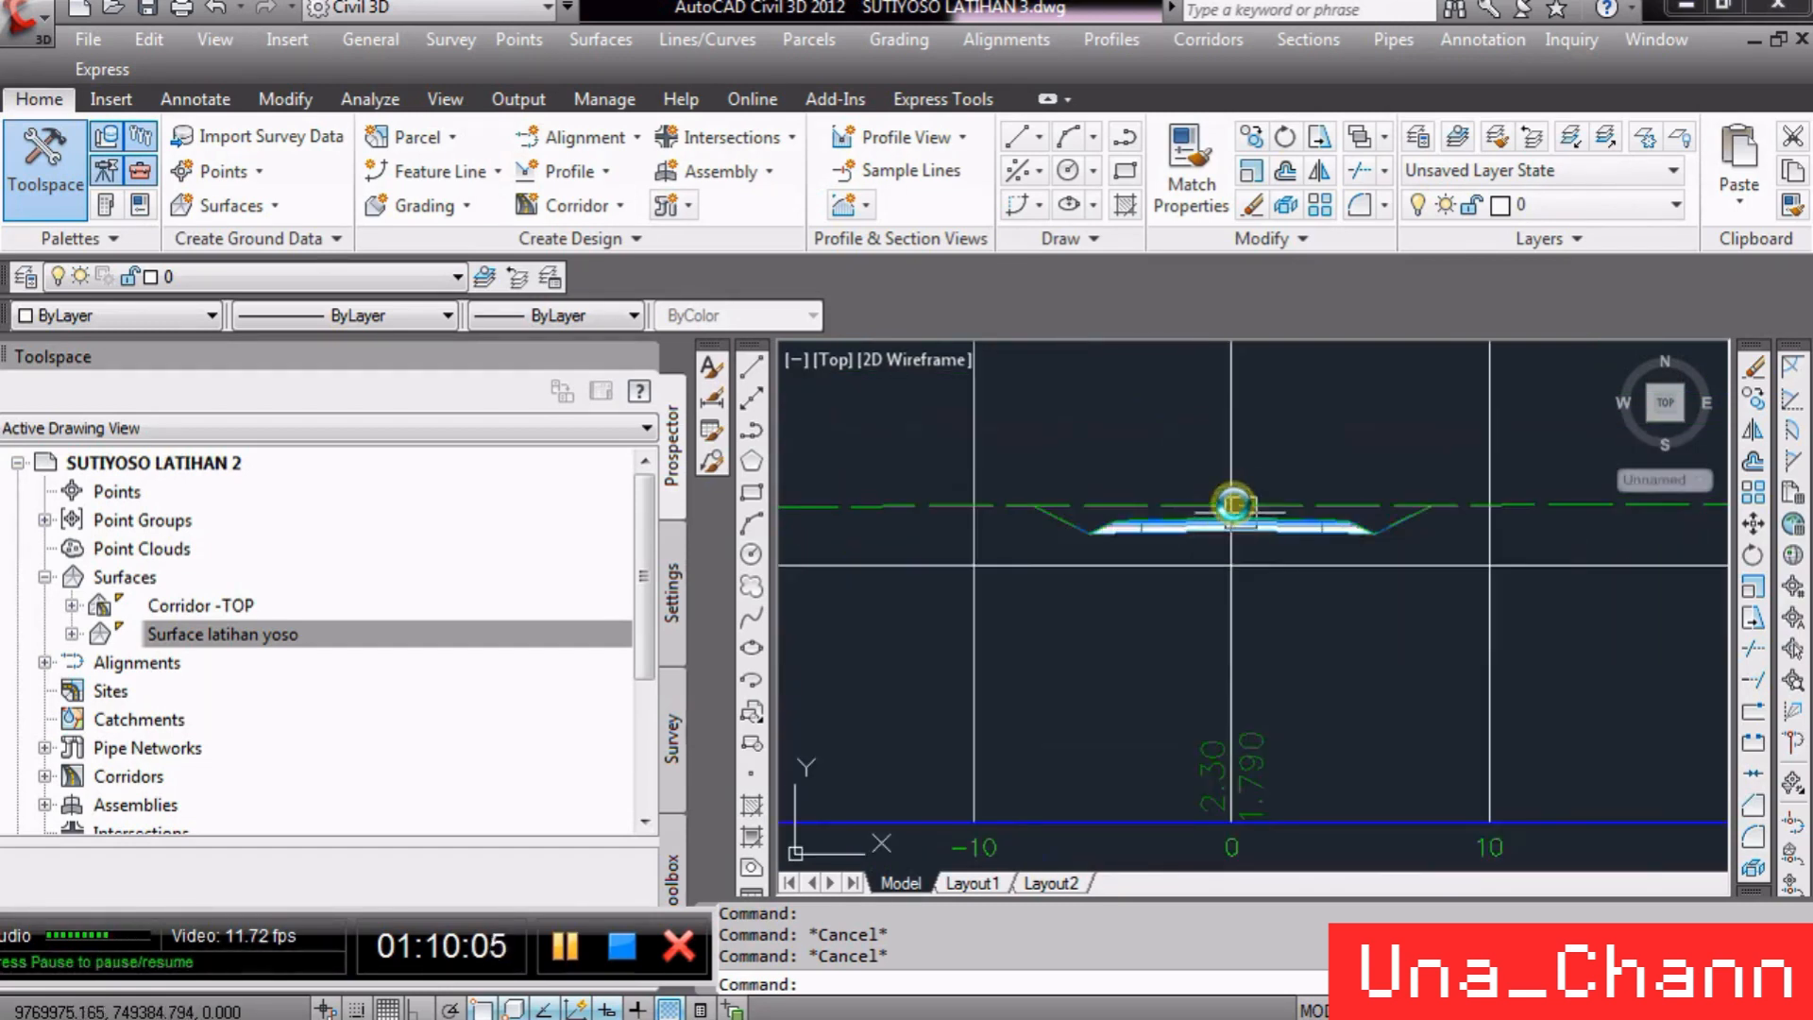
{"action": "scroll", "coordinate": [1334, 609], "scroll_direction": "up", "scroll_amount": 8}
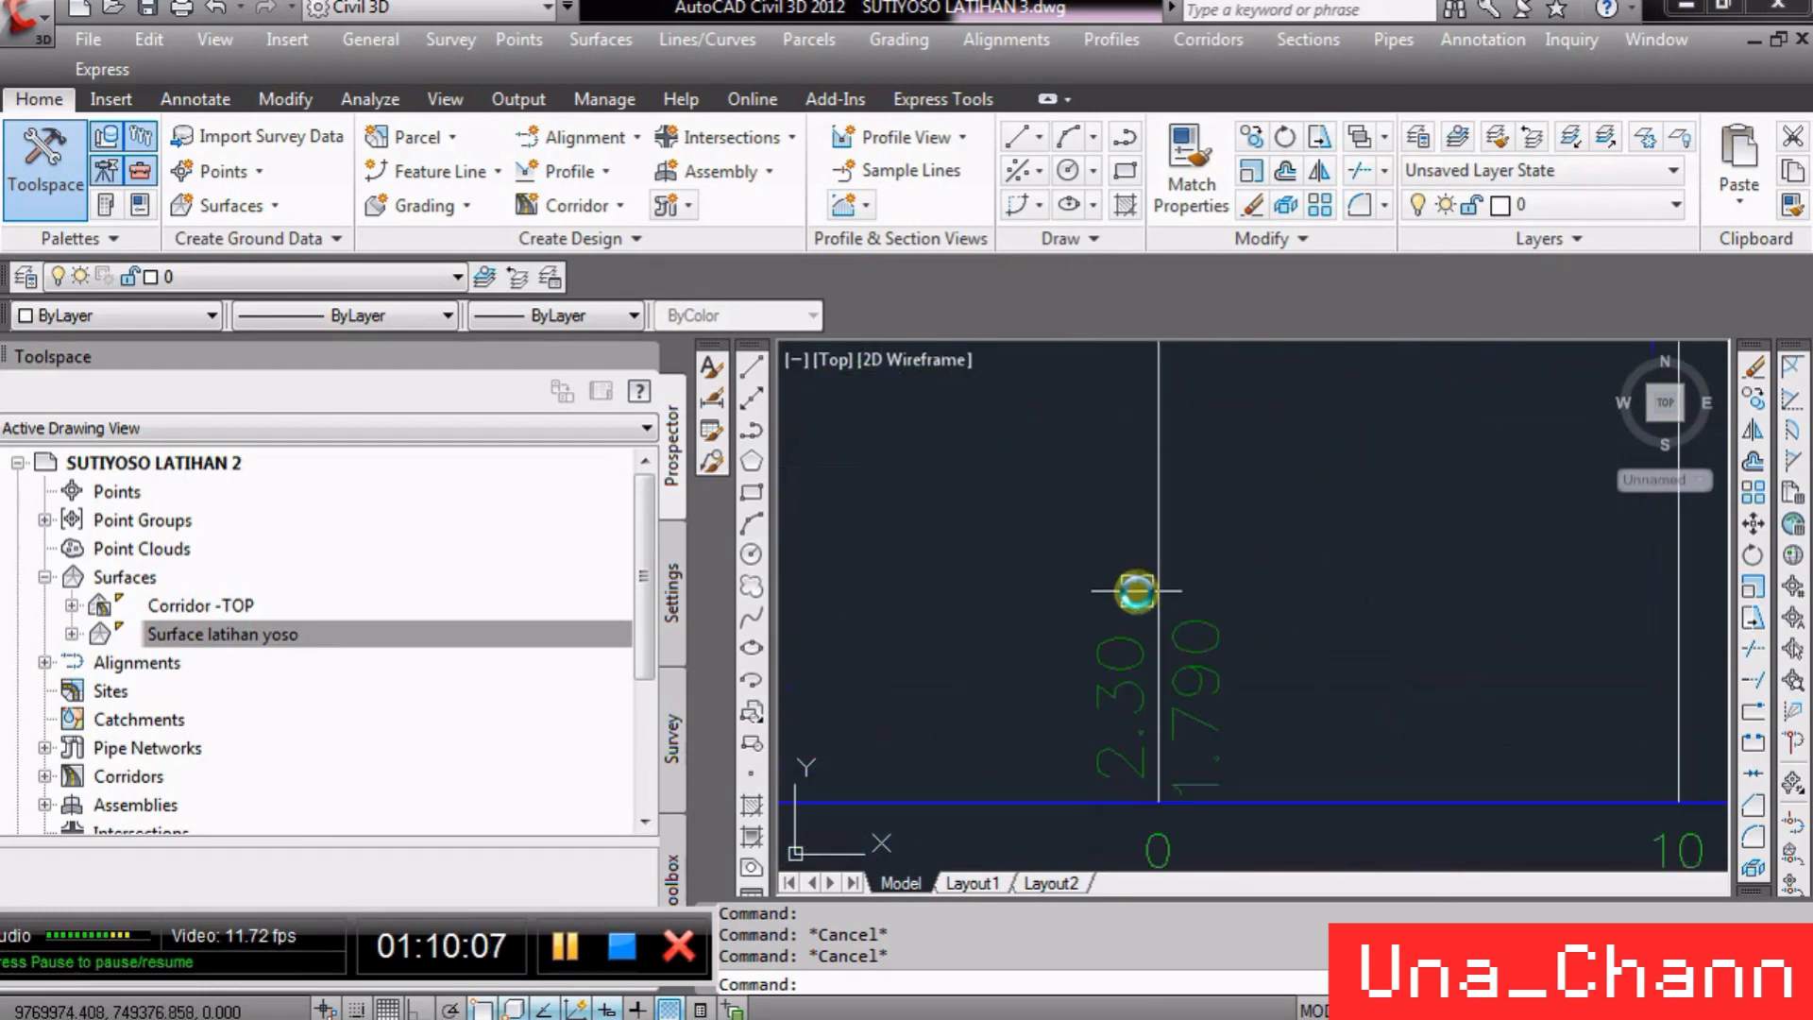
{"action": "scroll", "coordinate": [1262, 719], "scroll_direction": "down", "scroll_amount": 10}
{"action": "scroll", "coordinate": [1396, 660], "scroll_direction": "up", "scroll_amount": 4}
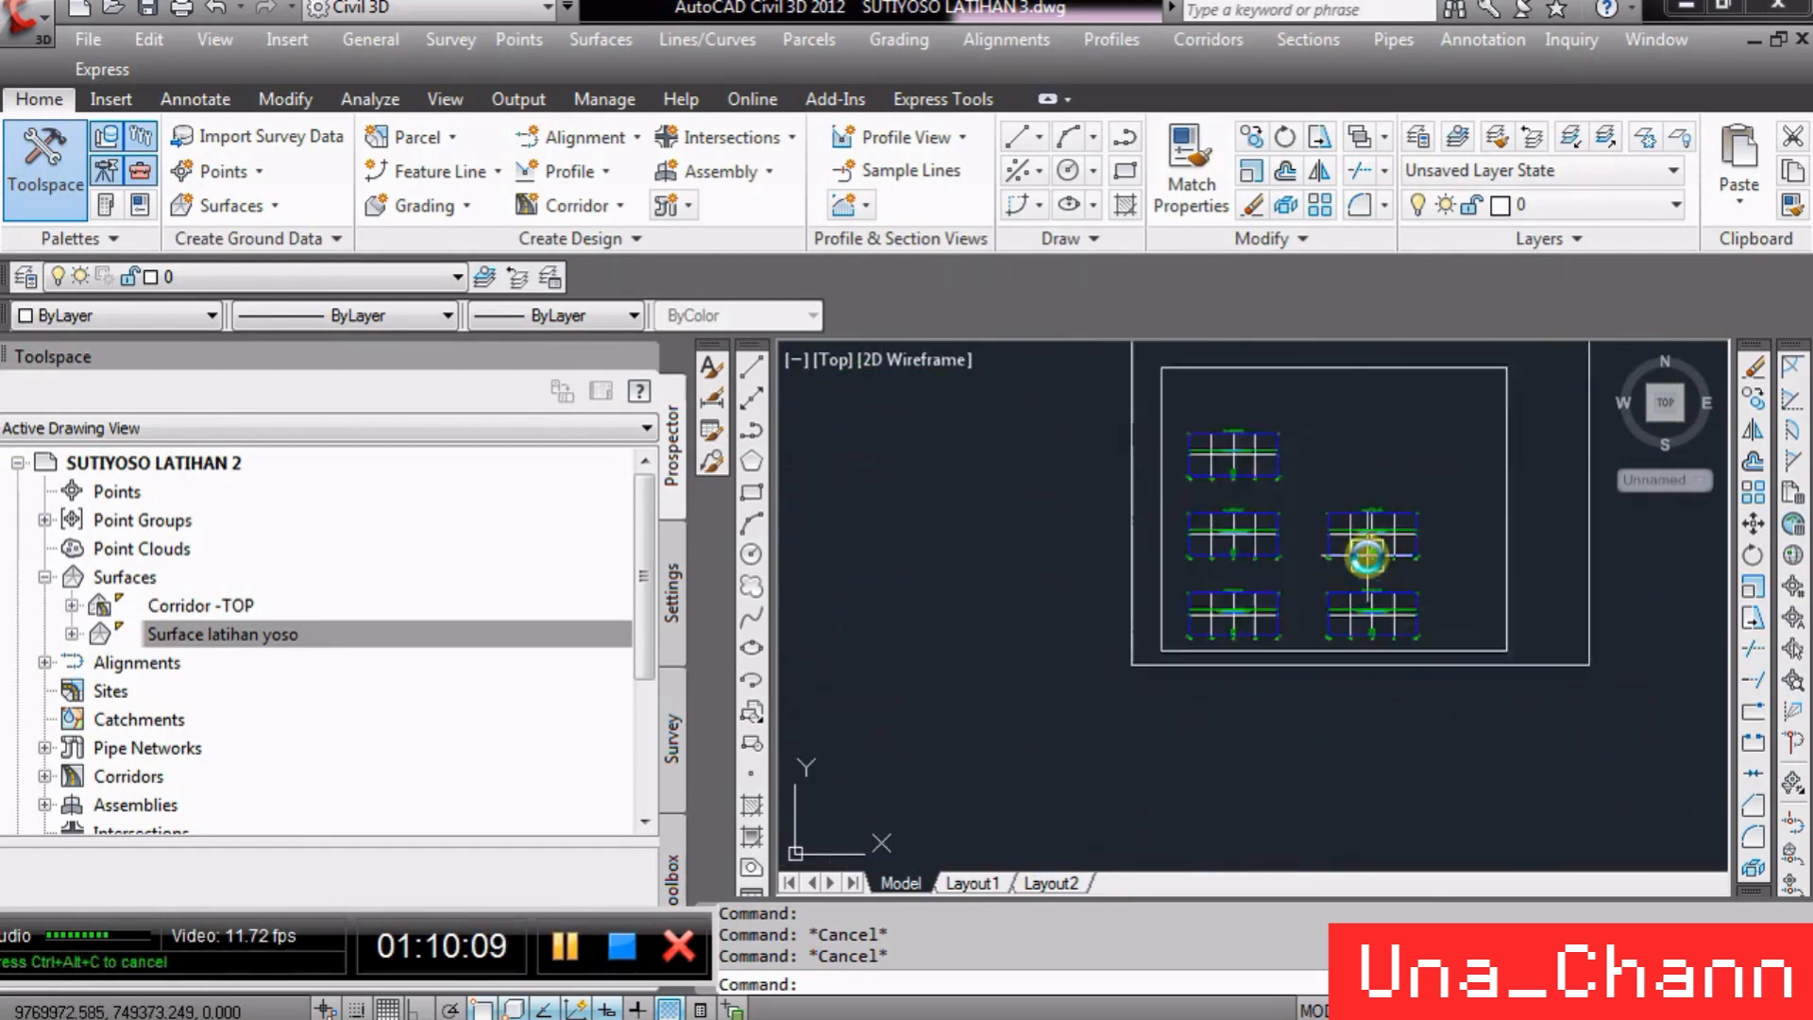
{"action": "scroll", "coordinate": [1414, 637], "scroll_direction": "up", "scroll_amount": 4}
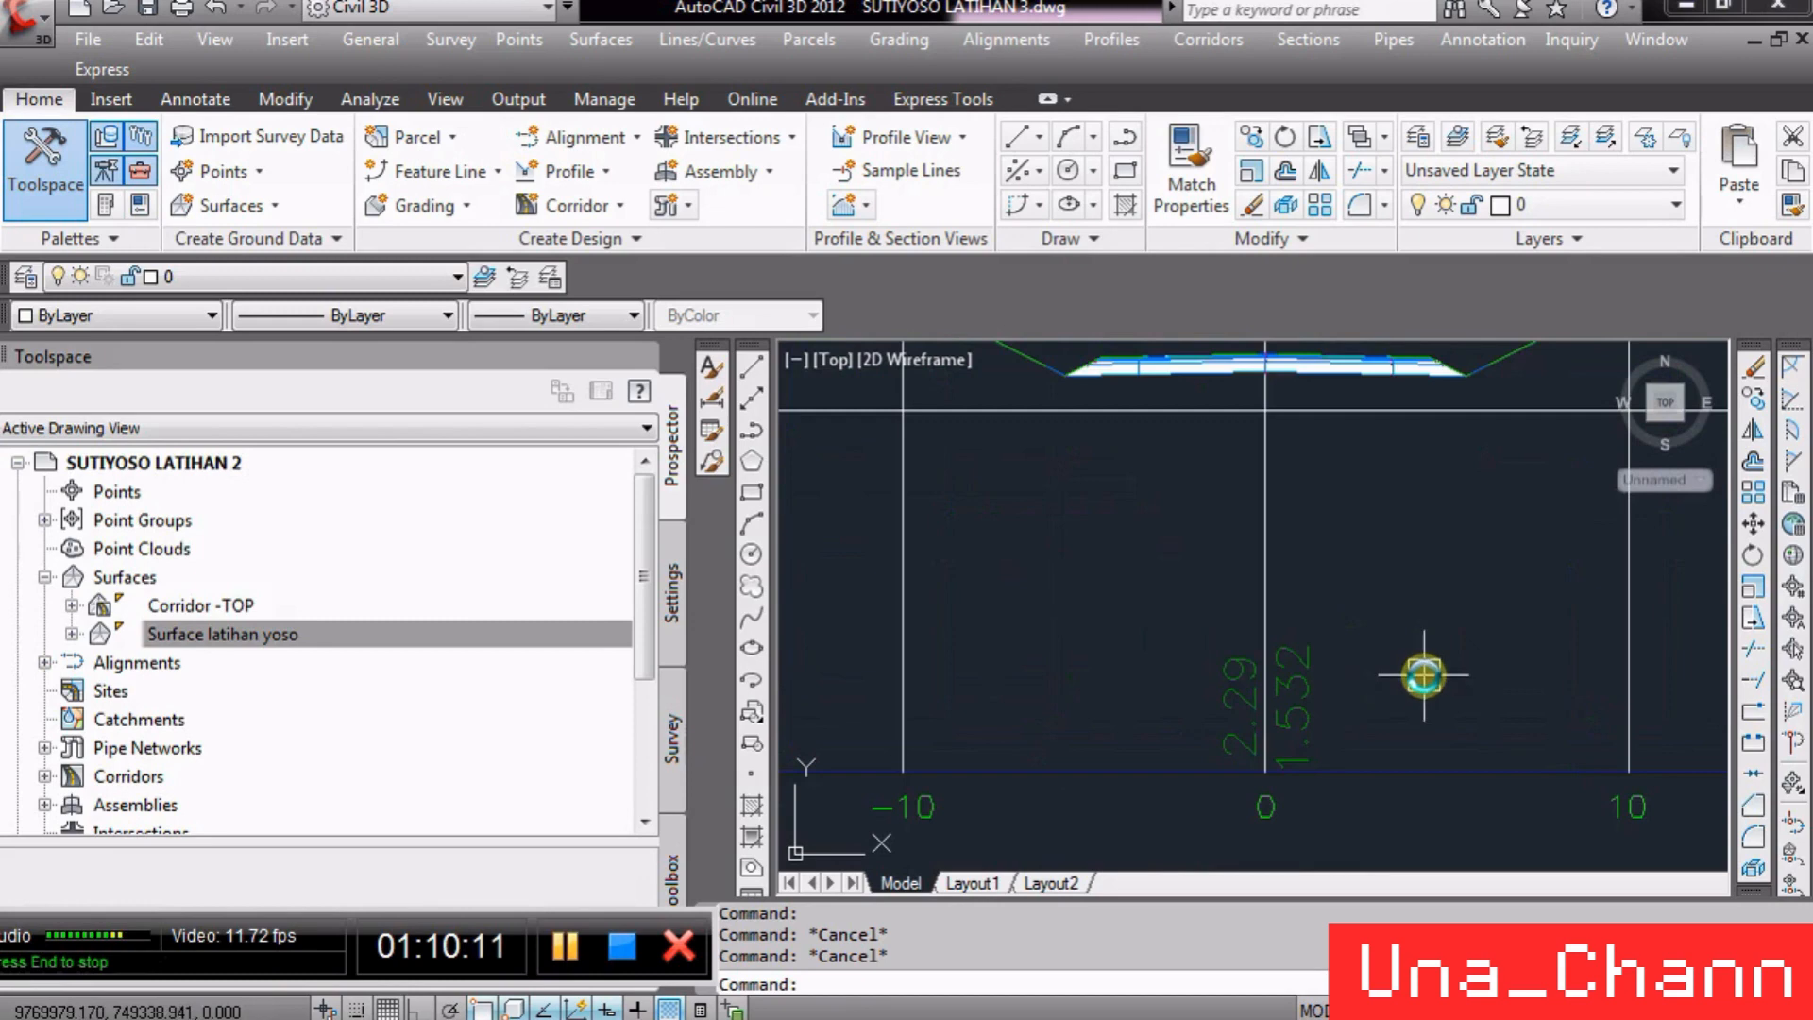
{"action": "scroll", "coordinate": [1397, 604], "scroll_direction": "down", "scroll_amount": 6}
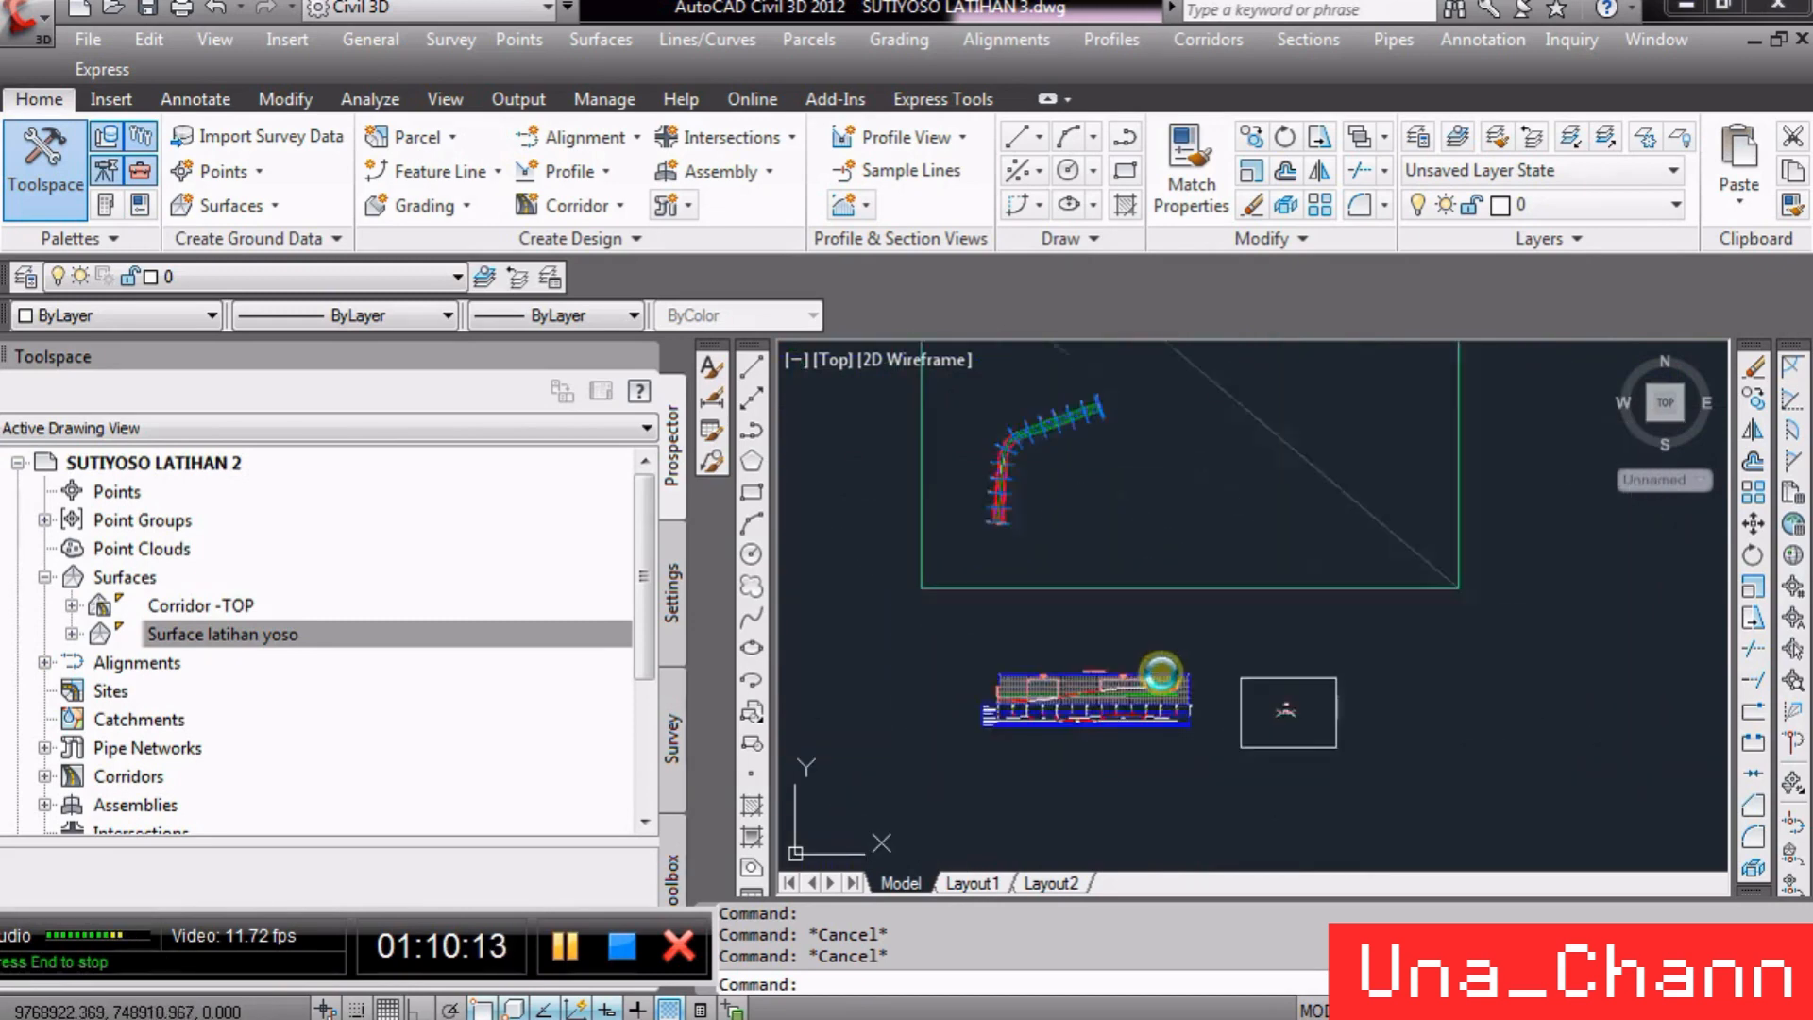
{"action": "scroll", "coordinate": [1029, 713], "scroll_direction": "up", "scroll_amount": 4}
{"action": "scroll", "coordinate": [1017, 719], "scroll_direction": "up", "scroll_amount": 4}
{"action": "scroll", "coordinate": [1161, 635], "scroll_direction": "down", "scroll_amount": 4}
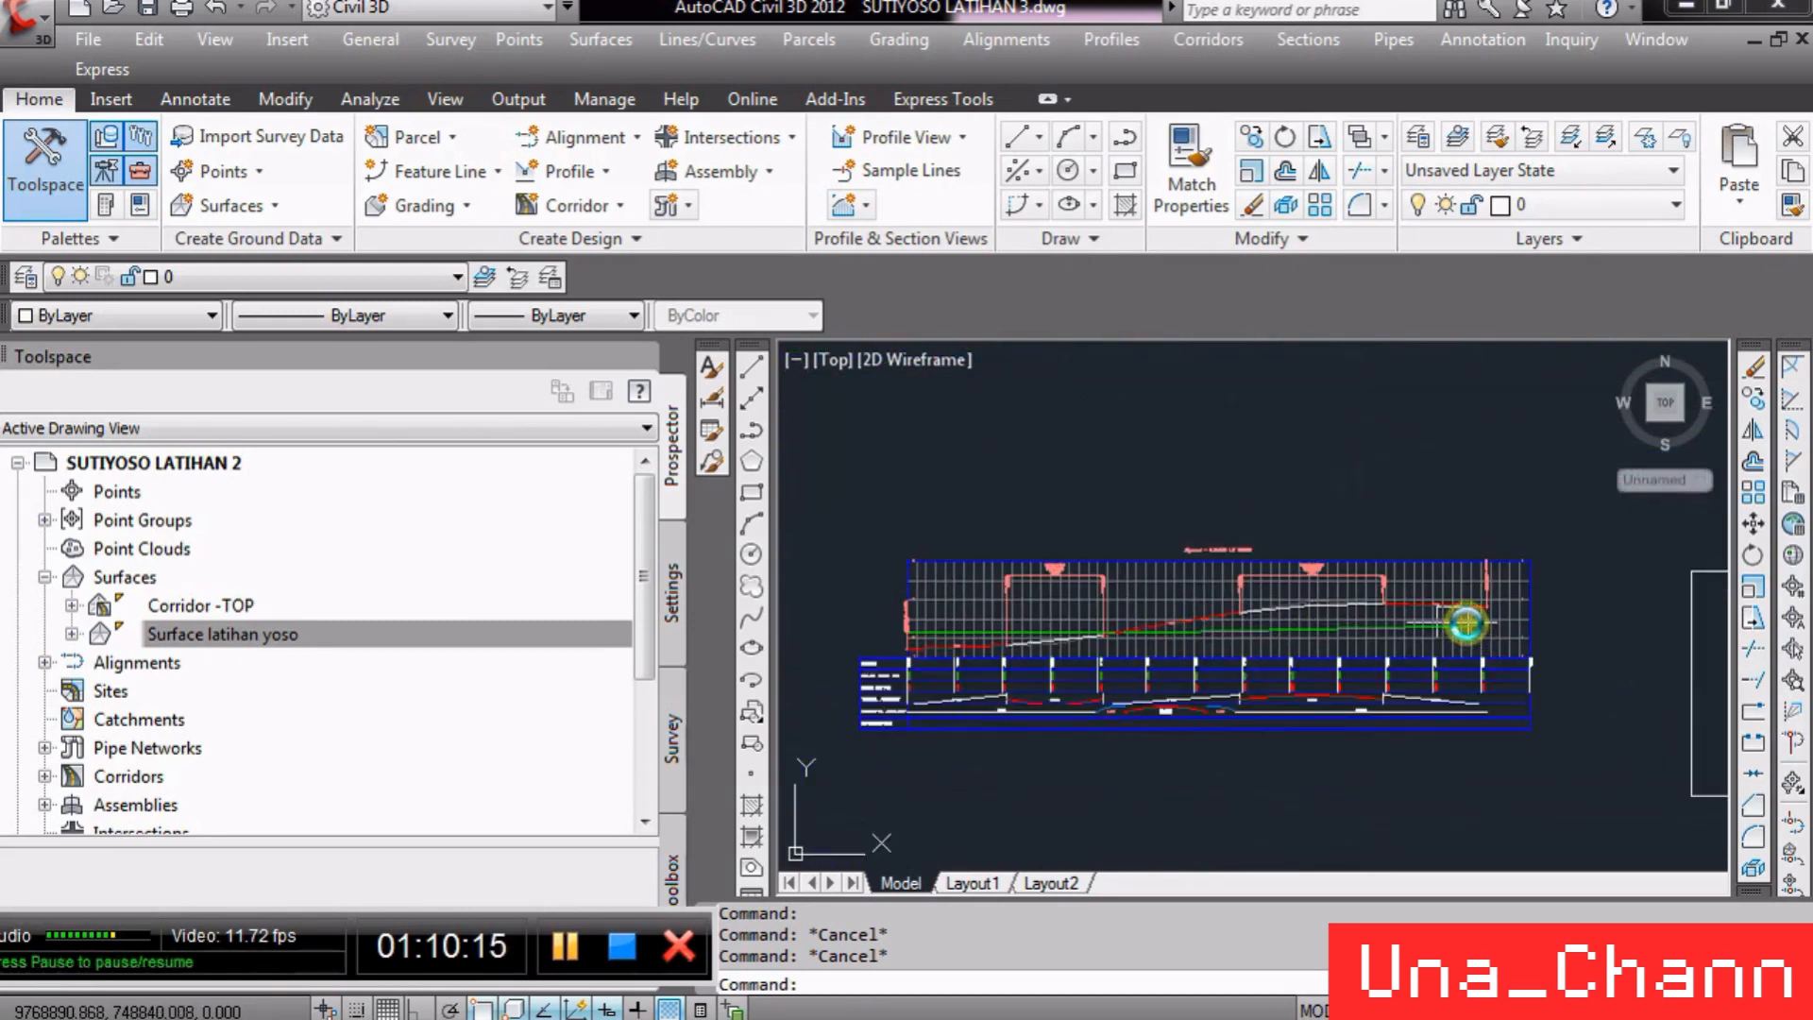
{"action": "scroll", "coordinate": [1357, 640], "scroll_direction": "up", "scroll_amount": 3}
{"action": "scroll", "coordinate": [1039, 657], "scroll_direction": "down", "scroll_amount": 6}
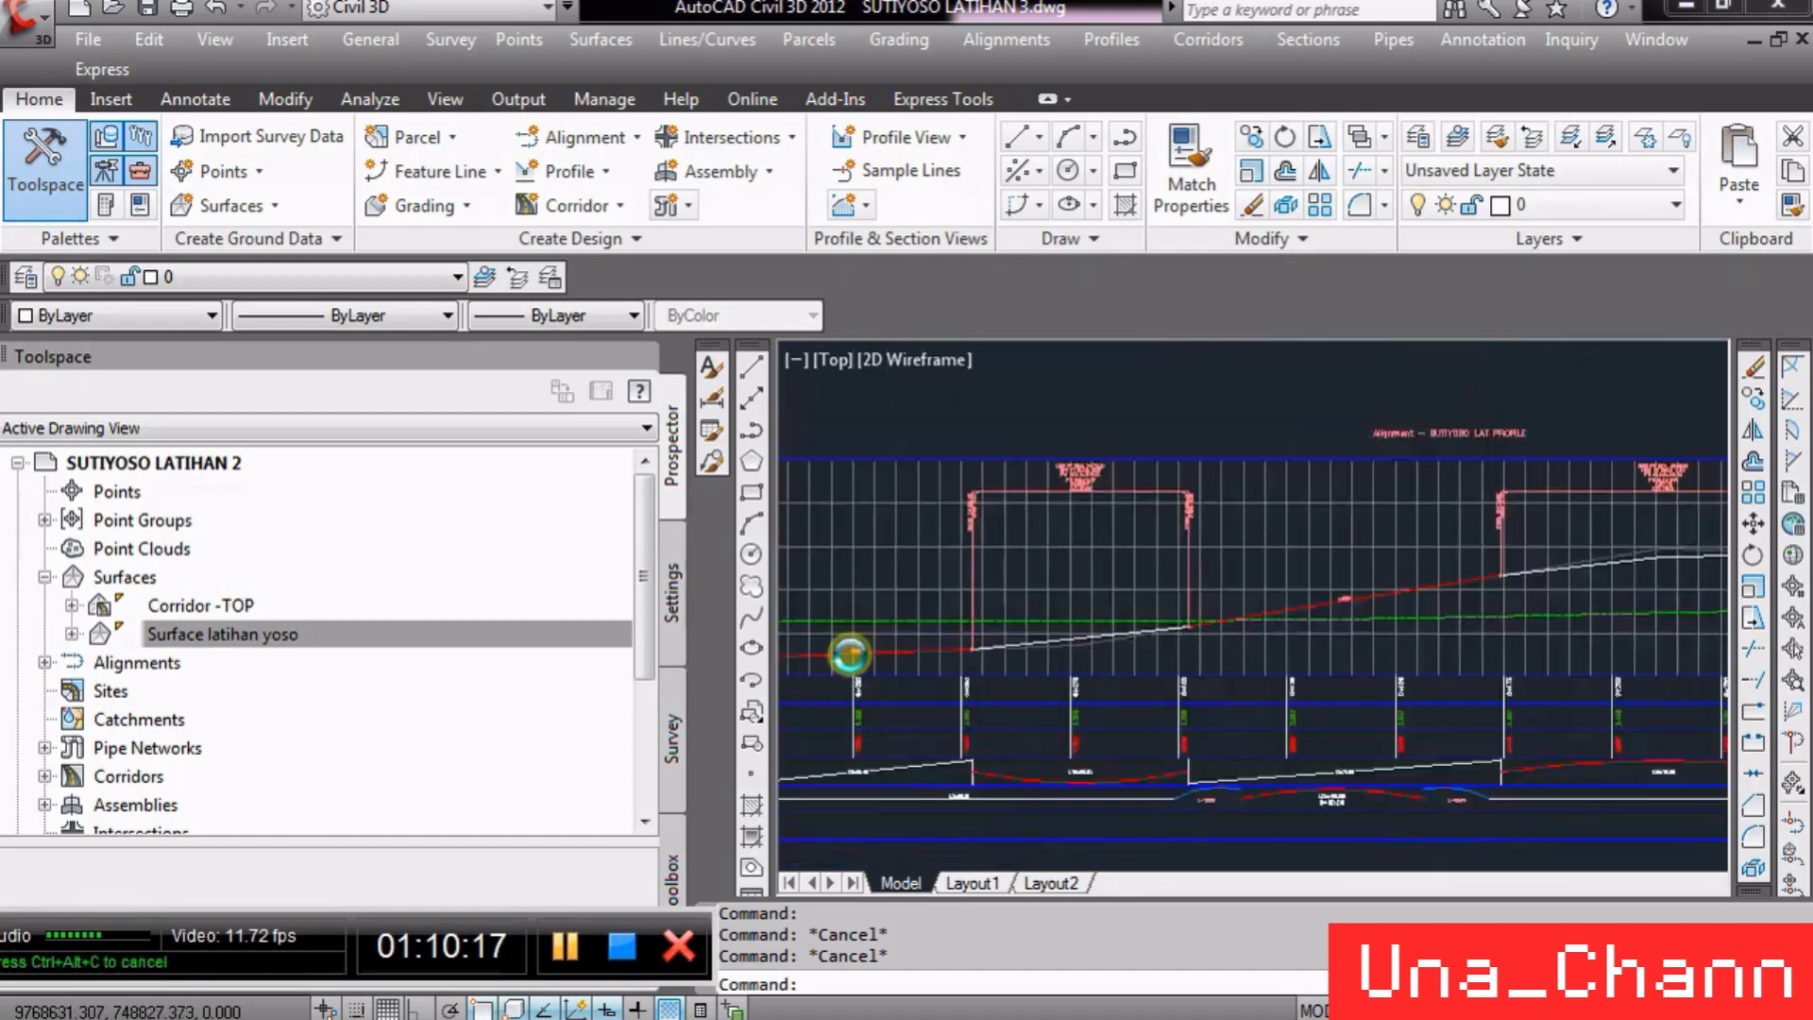
{"action": "scroll", "coordinate": [944, 638], "scroll_direction": "down", "scroll_amount": 6}
{"action": "scroll", "coordinate": [1380, 436], "scroll_direction": "up", "scroll_amount": 6}
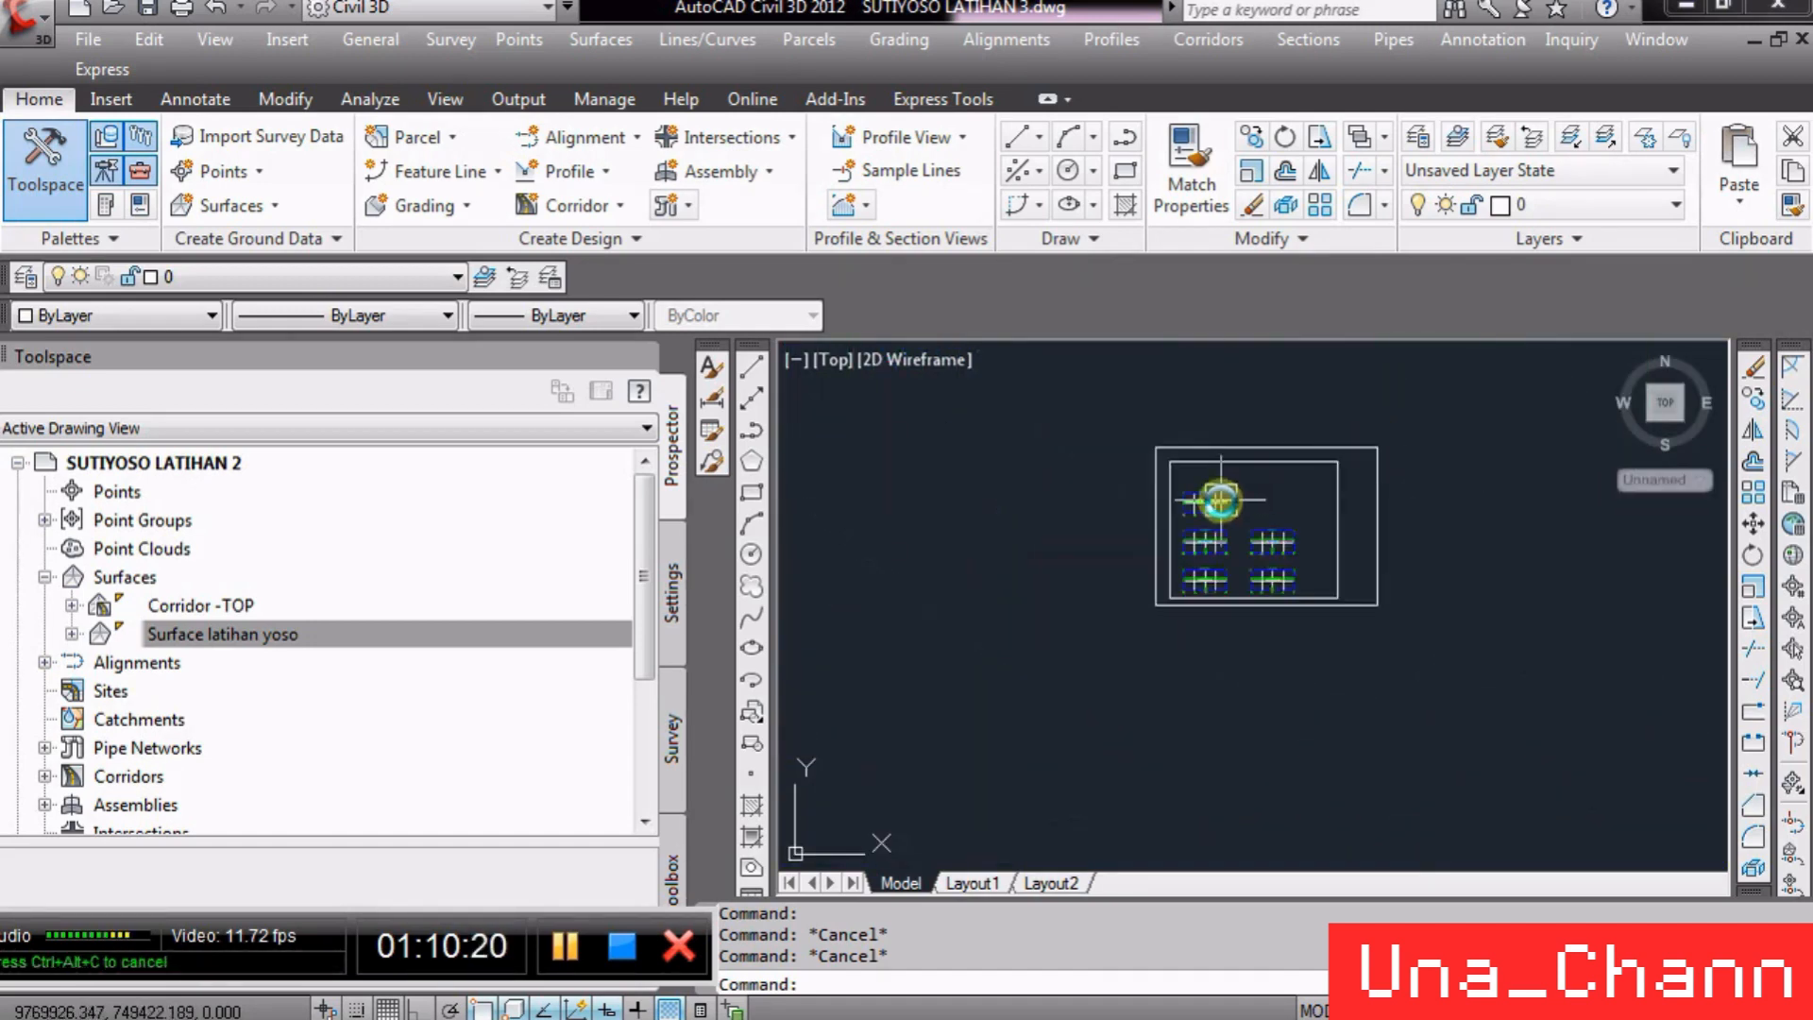
{"action": "scroll", "coordinate": [1282, 536], "scroll_direction": "up", "scroll_amount": 8}
{"action": "scroll", "coordinate": [1228, 571], "scroll_direction": "up", "scroll_amount": 4}
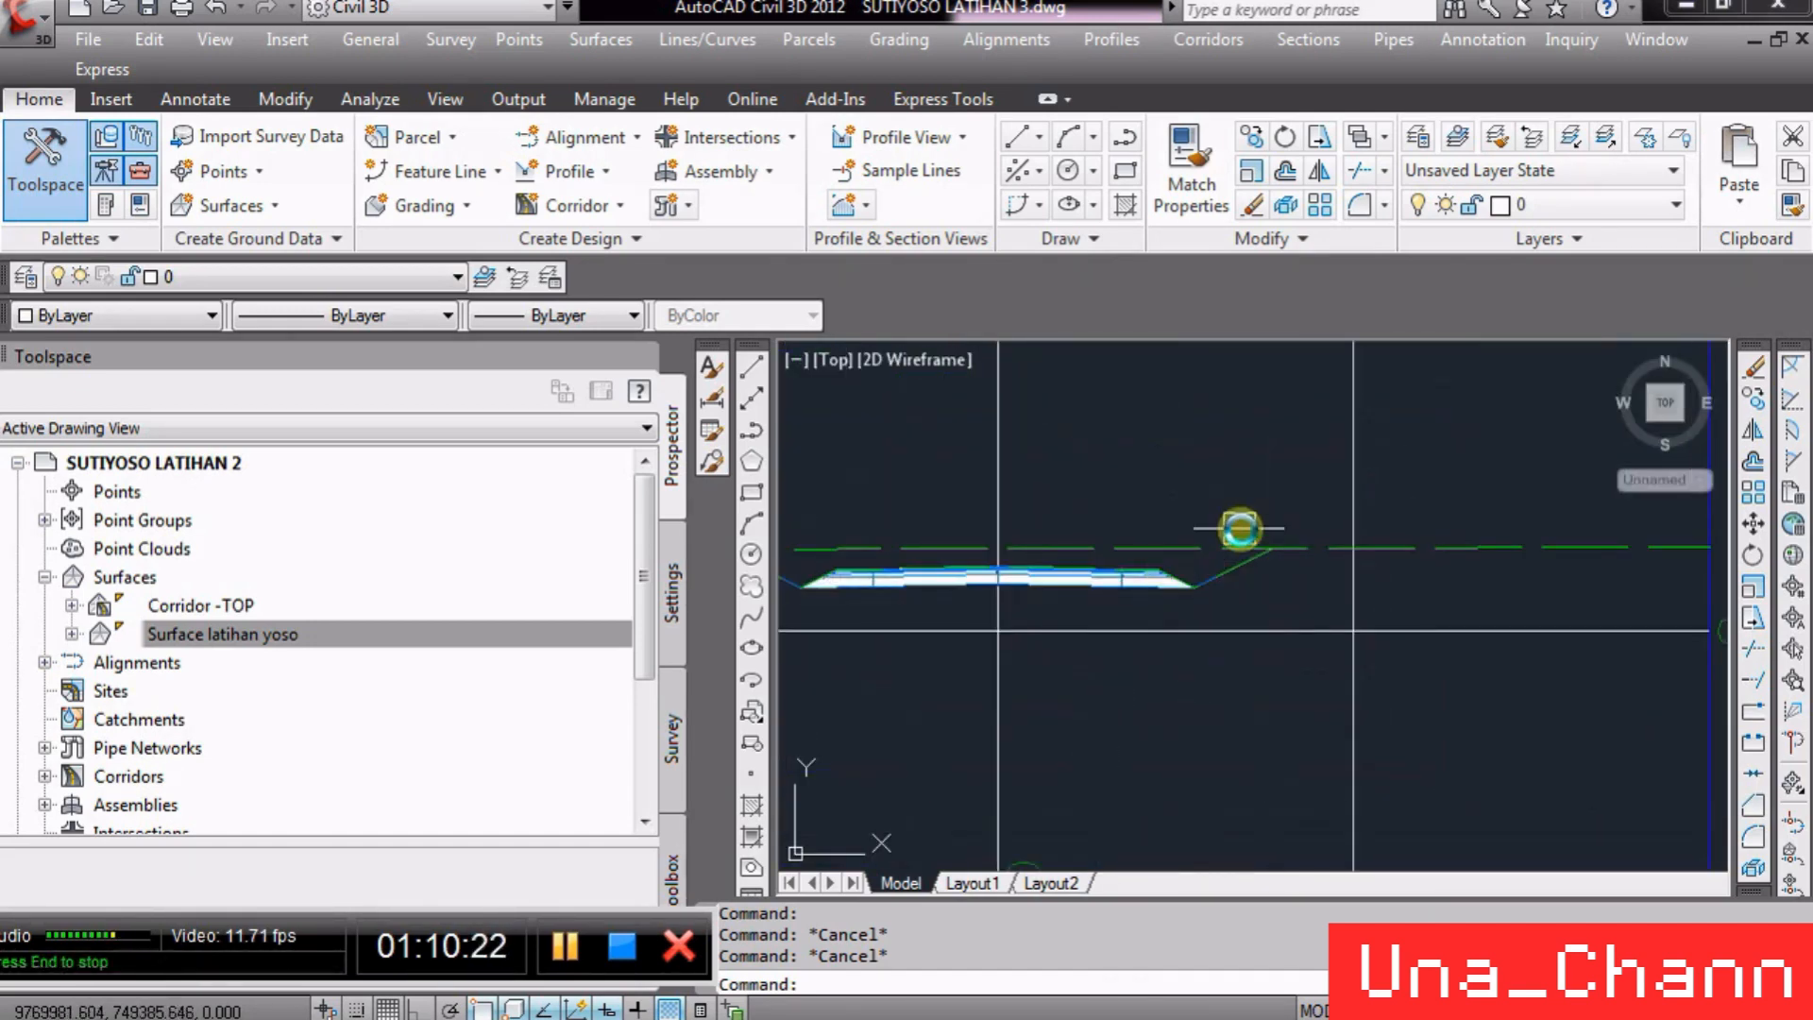
{"action": "scroll", "coordinate": [1273, 526], "scroll_direction": "down", "scroll_amount": 8}
{"action": "scroll", "coordinate": [1214, 518], "scroll_direction": "down", "scroll_amount": 3}
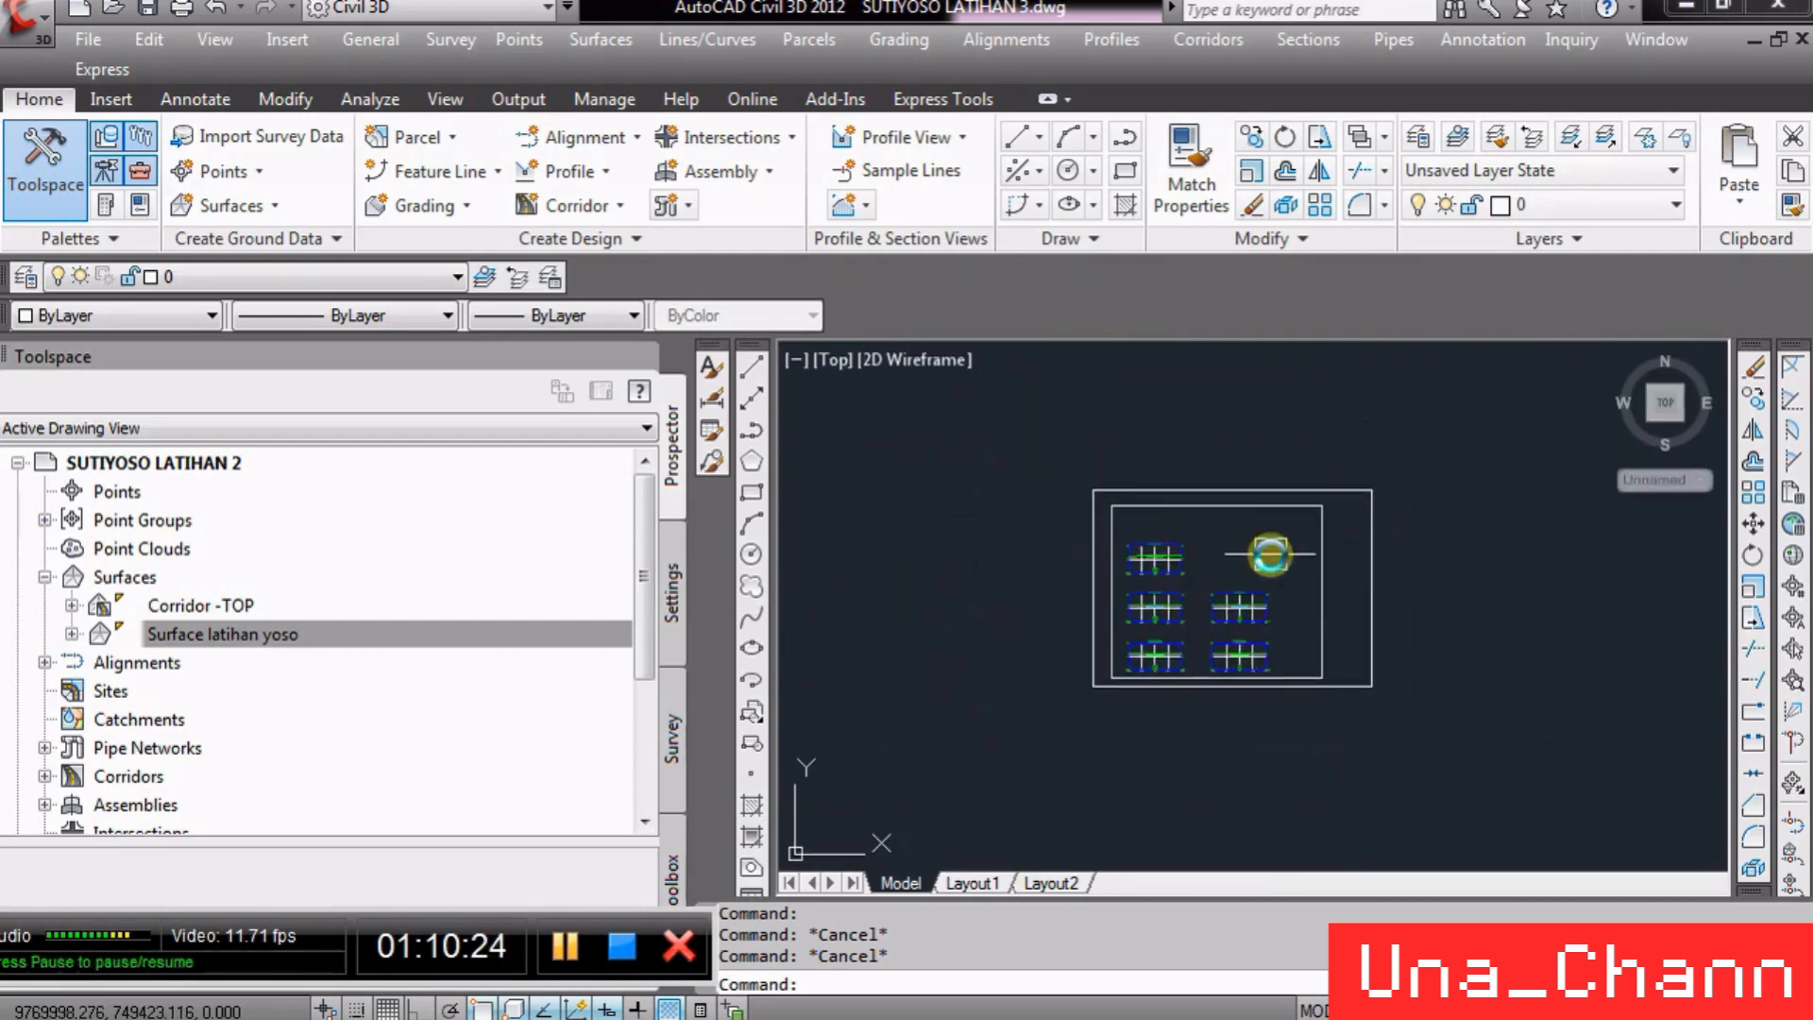
{"action": "scroll", "coordinate": [1227, 548], "scroll_direction": "down", "scroll_amount": 5}
{"action": "scroll", "coordinate": [1259, 579], "scroll_direction": "up", "scroll_amount": 5}
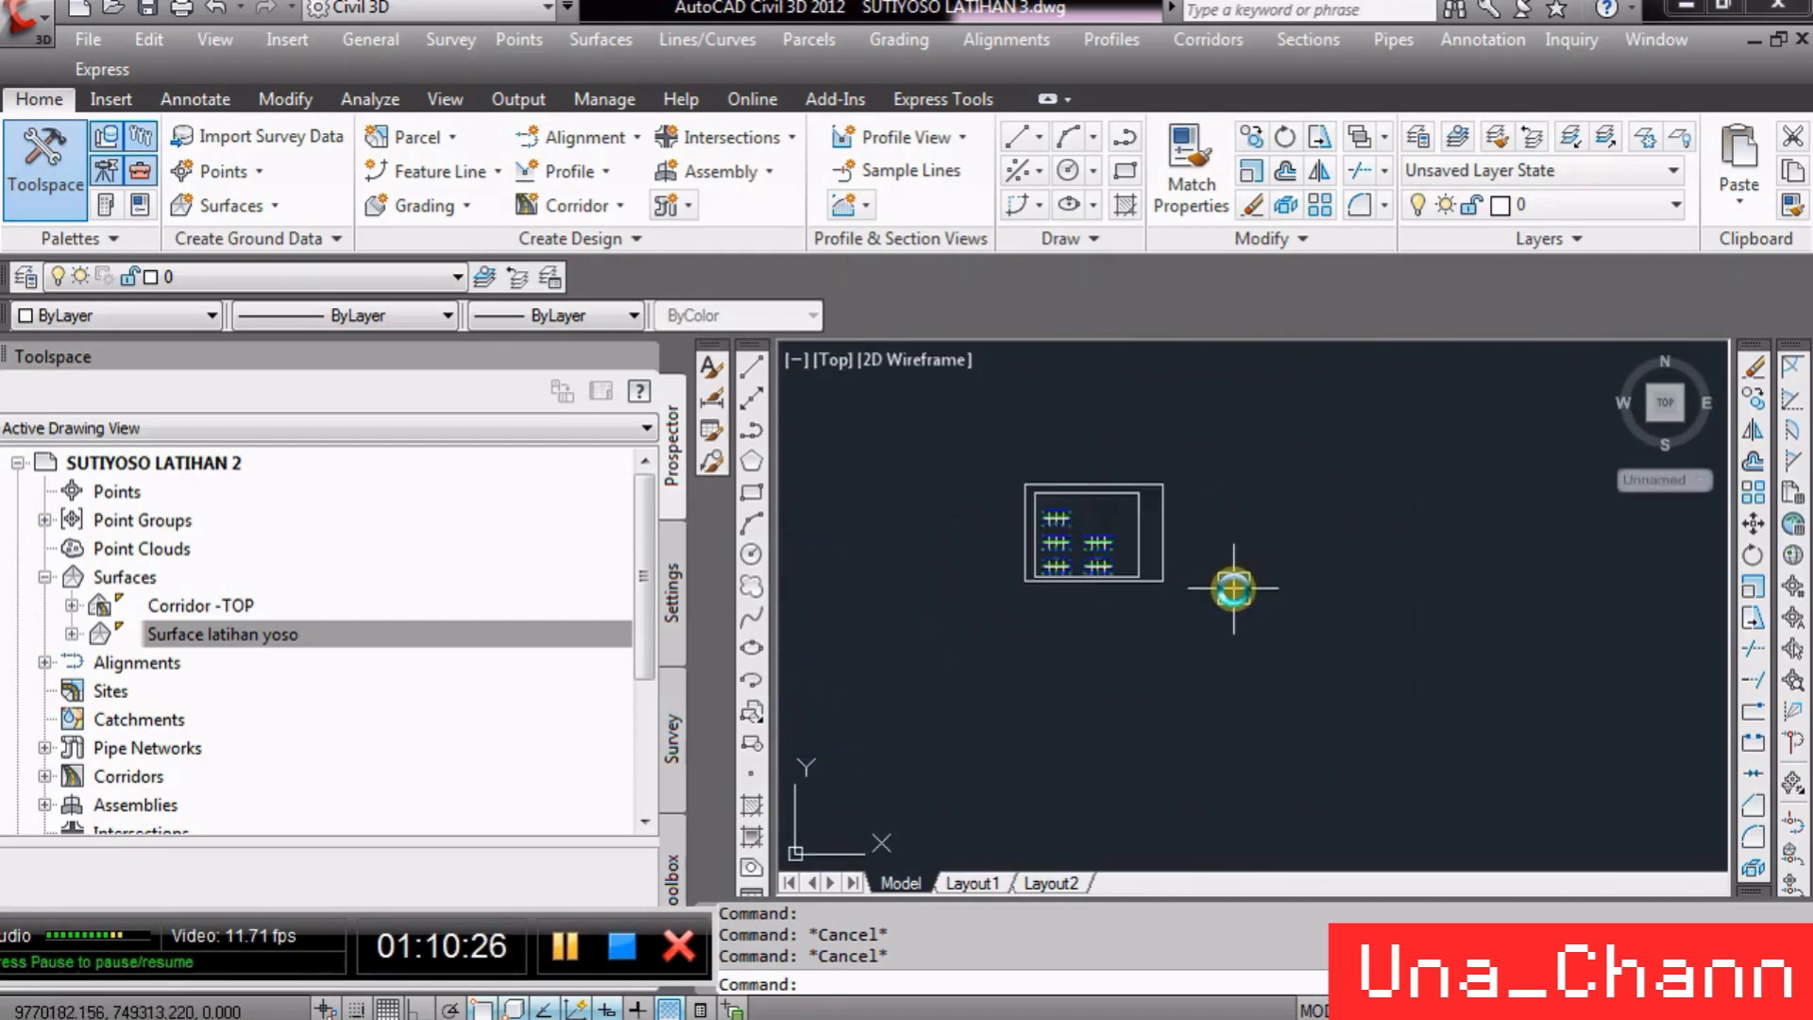
- Save the drawing
{"action": "left_click", "coordinate": [143, 7]}
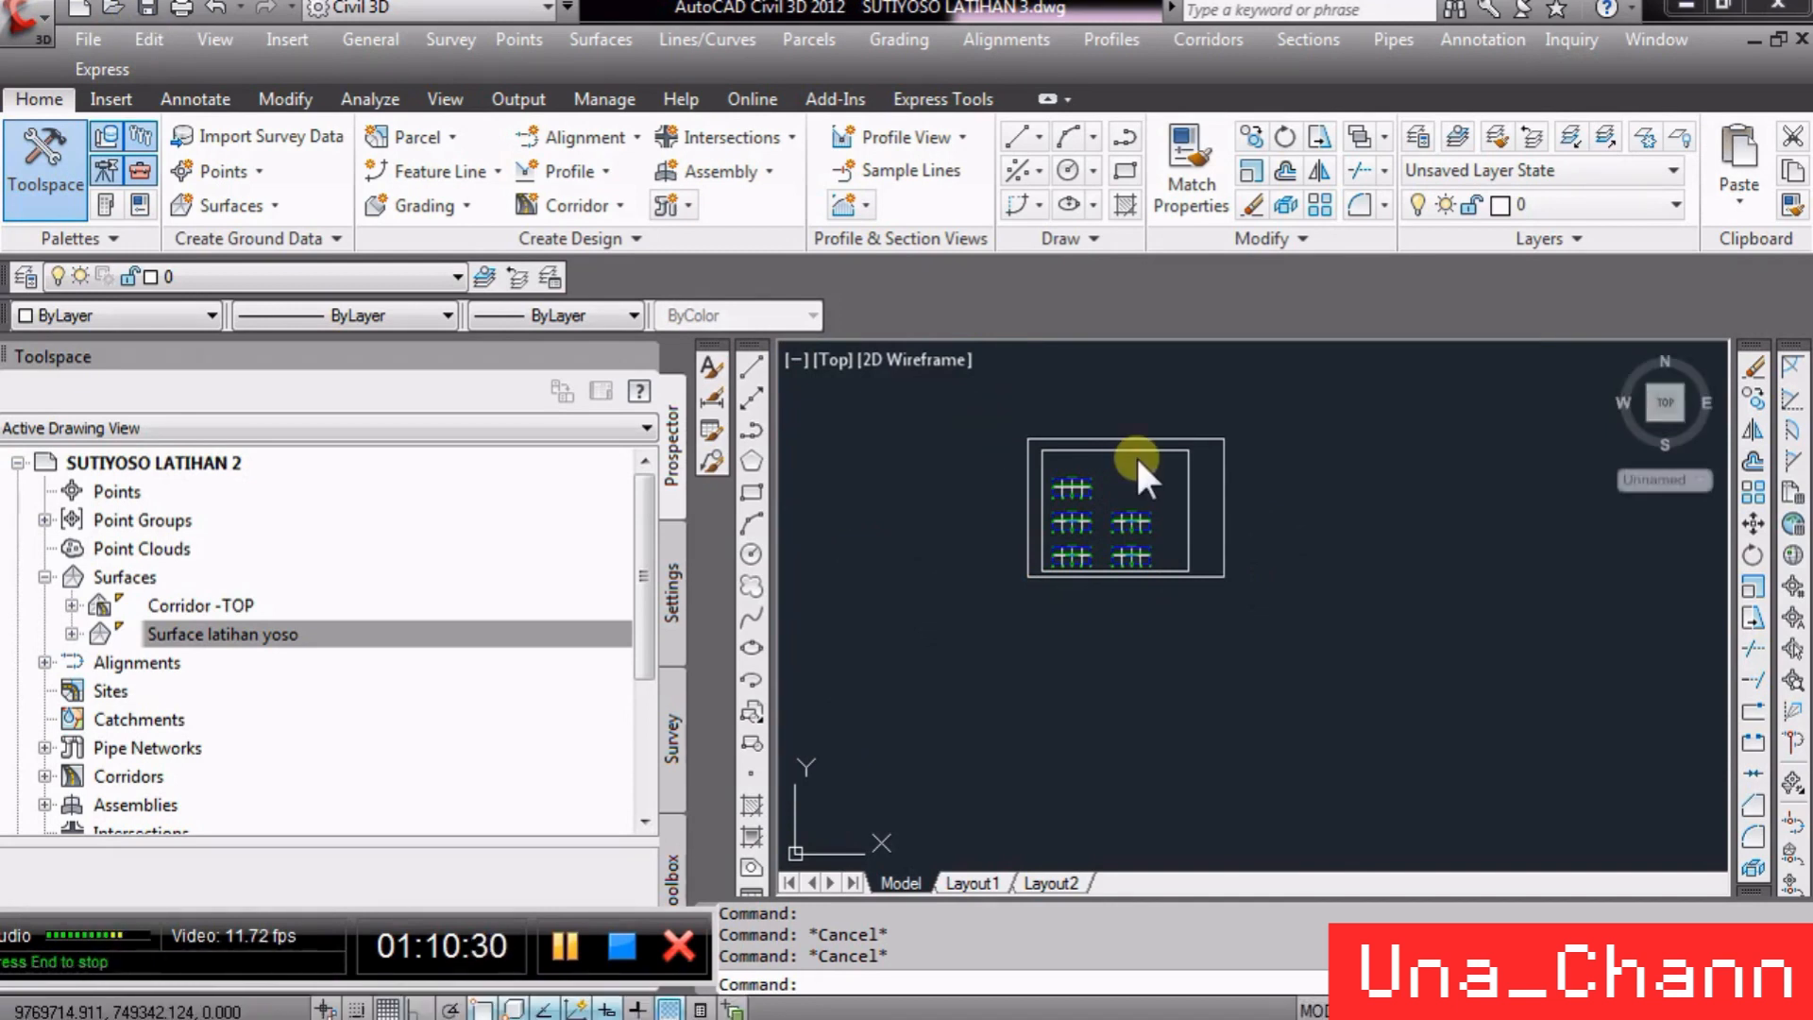
{"action": "scroll", "coordinate": [1059, 456], "scroll_direction": "up", "scroll_amount": 3}
{"action": "scroll", "coordinate": [894, 524], "scroll_direction": "down", "scroll_amount": 4}
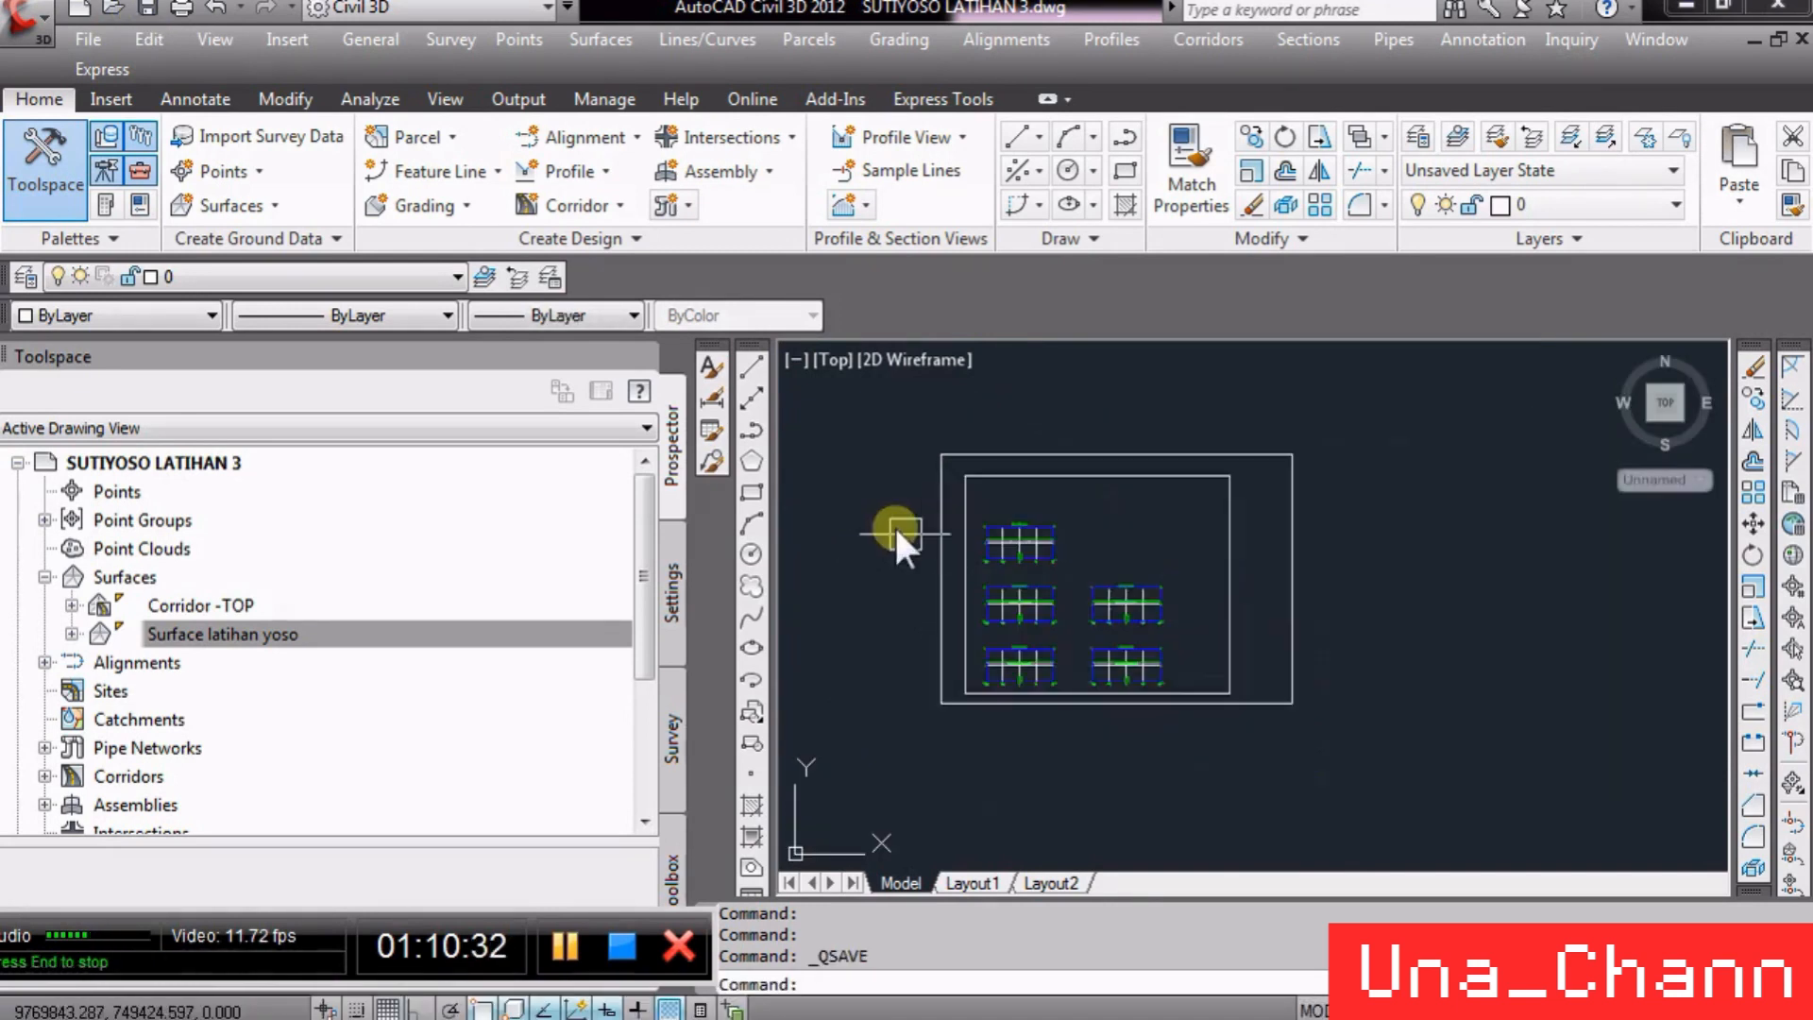
- Start Compute Materials for alignment SUTIYOSO LAT and sample line group SL Collection - PER 25
{"action": "left_click", "coordinate": [1302, 34]}
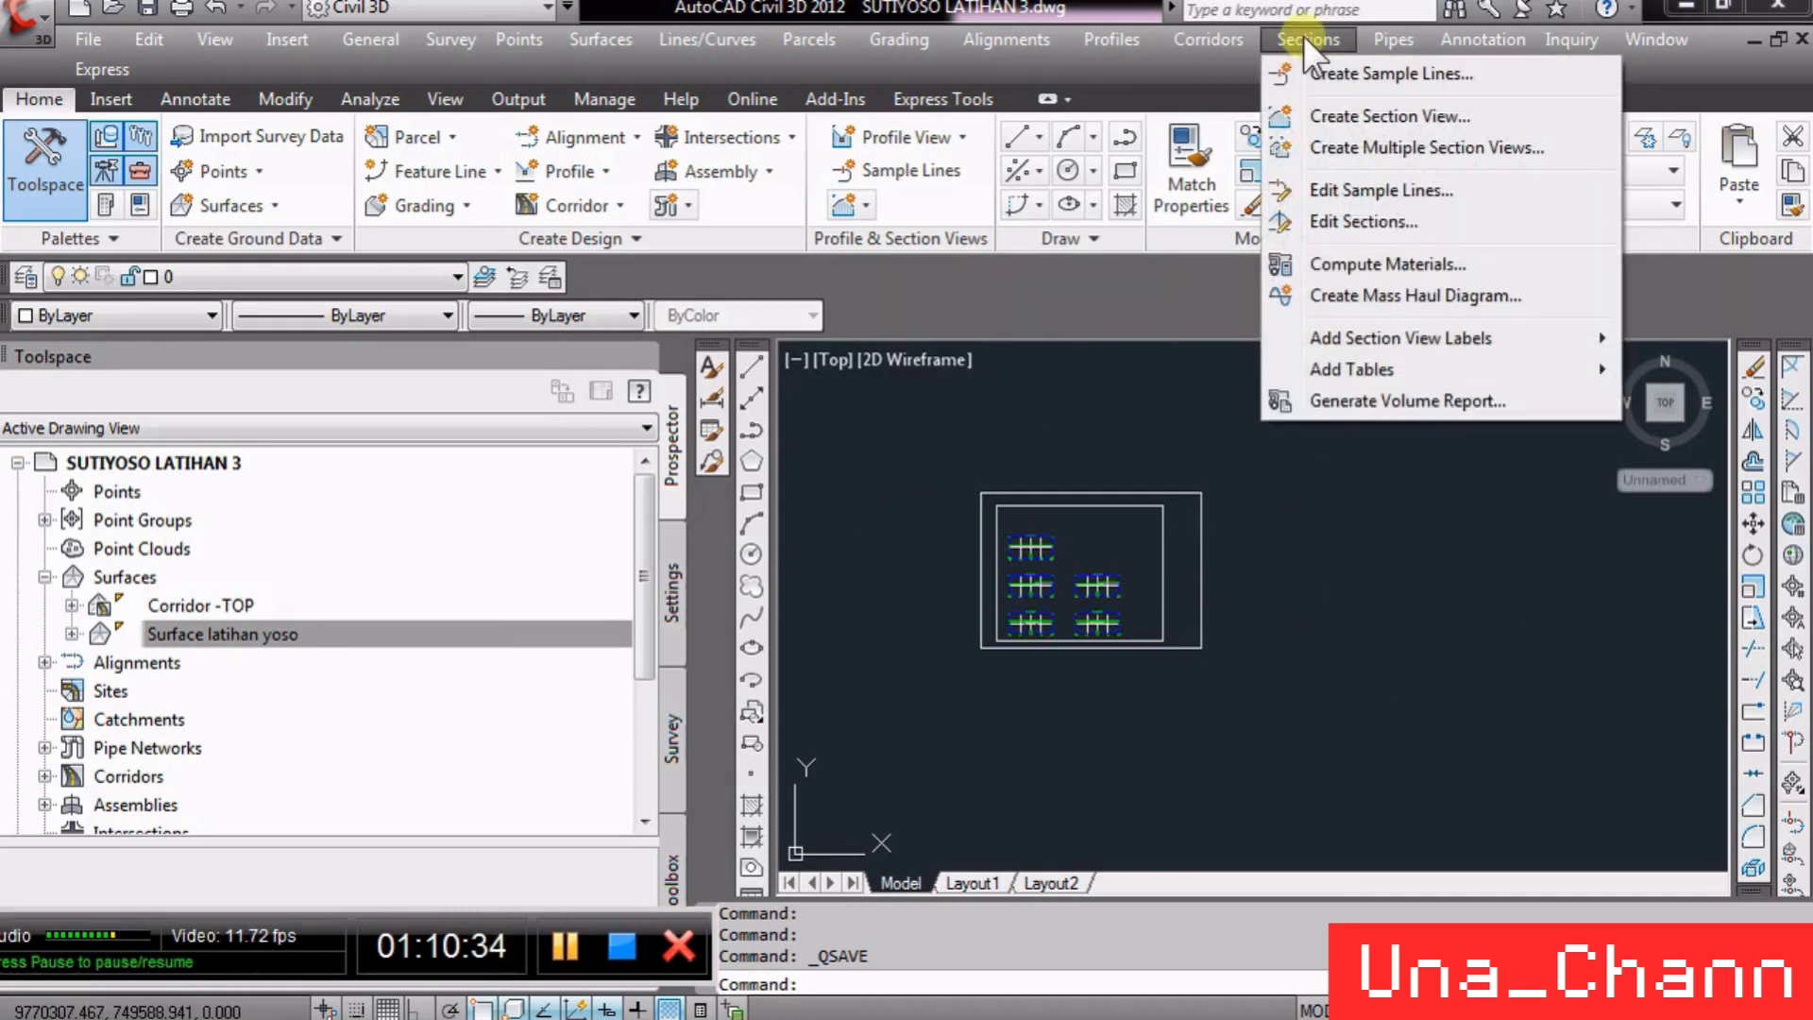
{"action": "left_click", "coordinate": [1377, 267]}
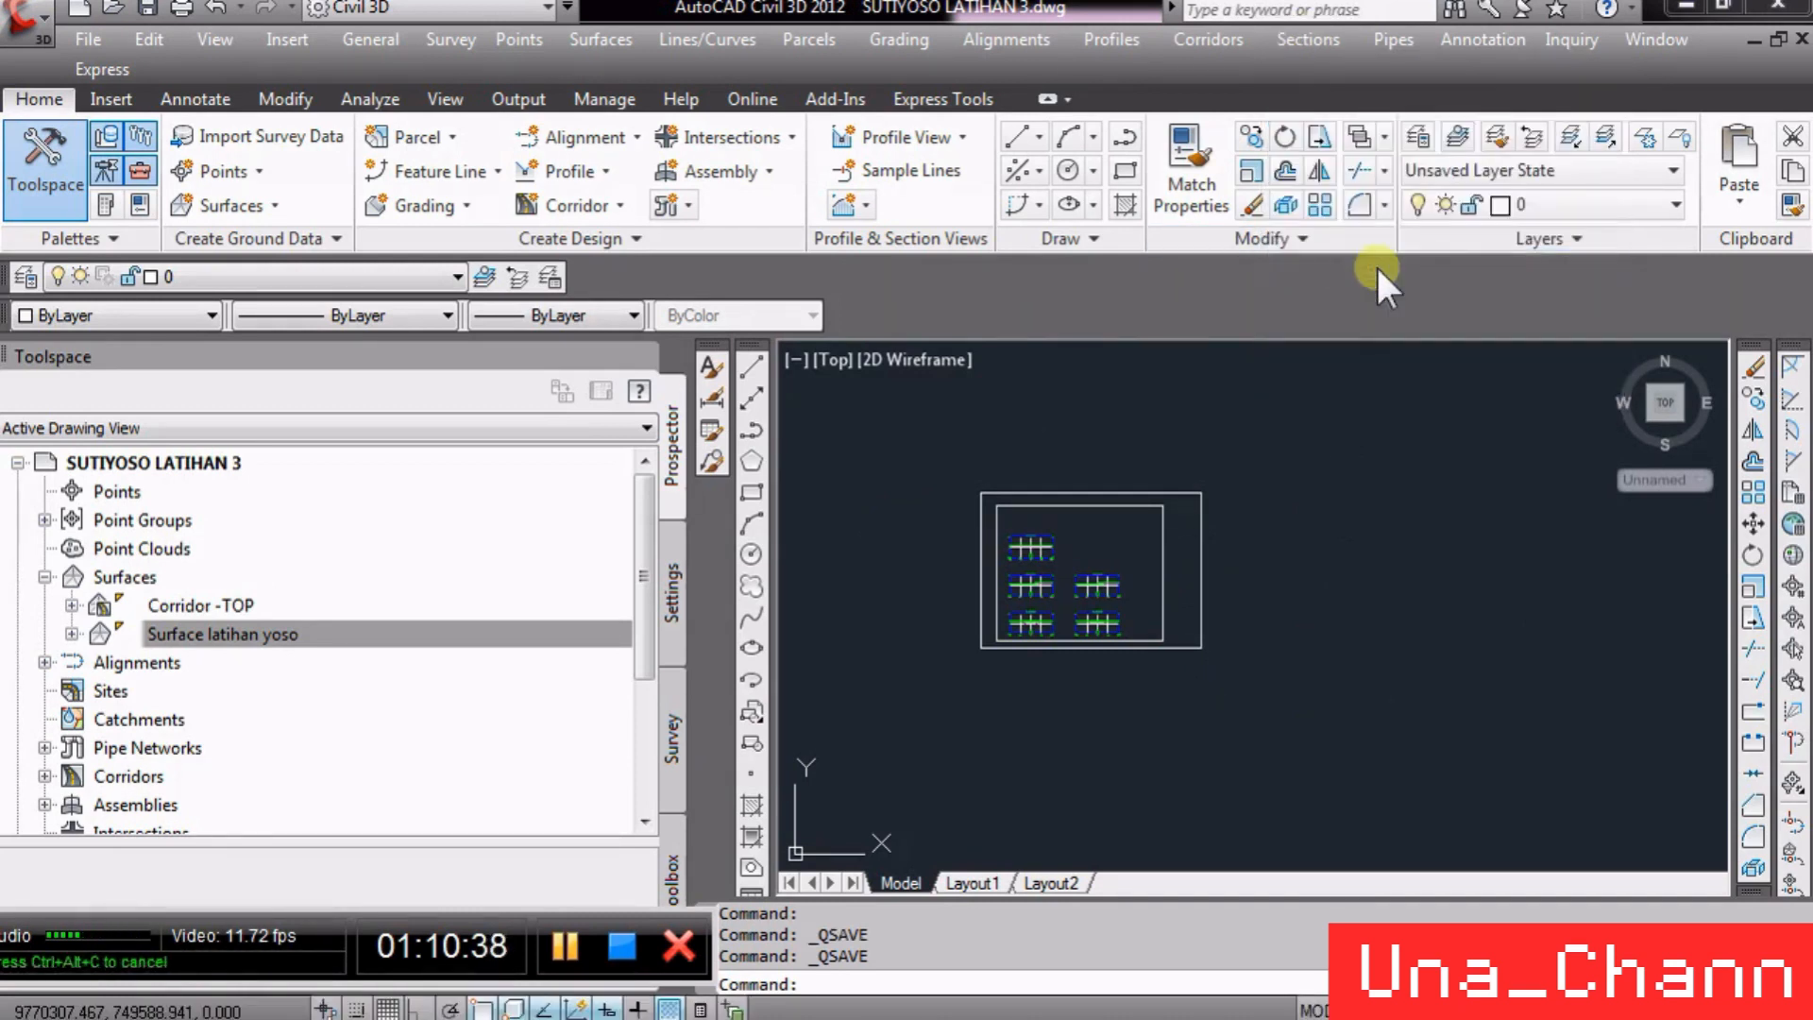
{"action": "left_click_drag", "start_coordinate": [939, 581], "coordinate": [1134, 219]}
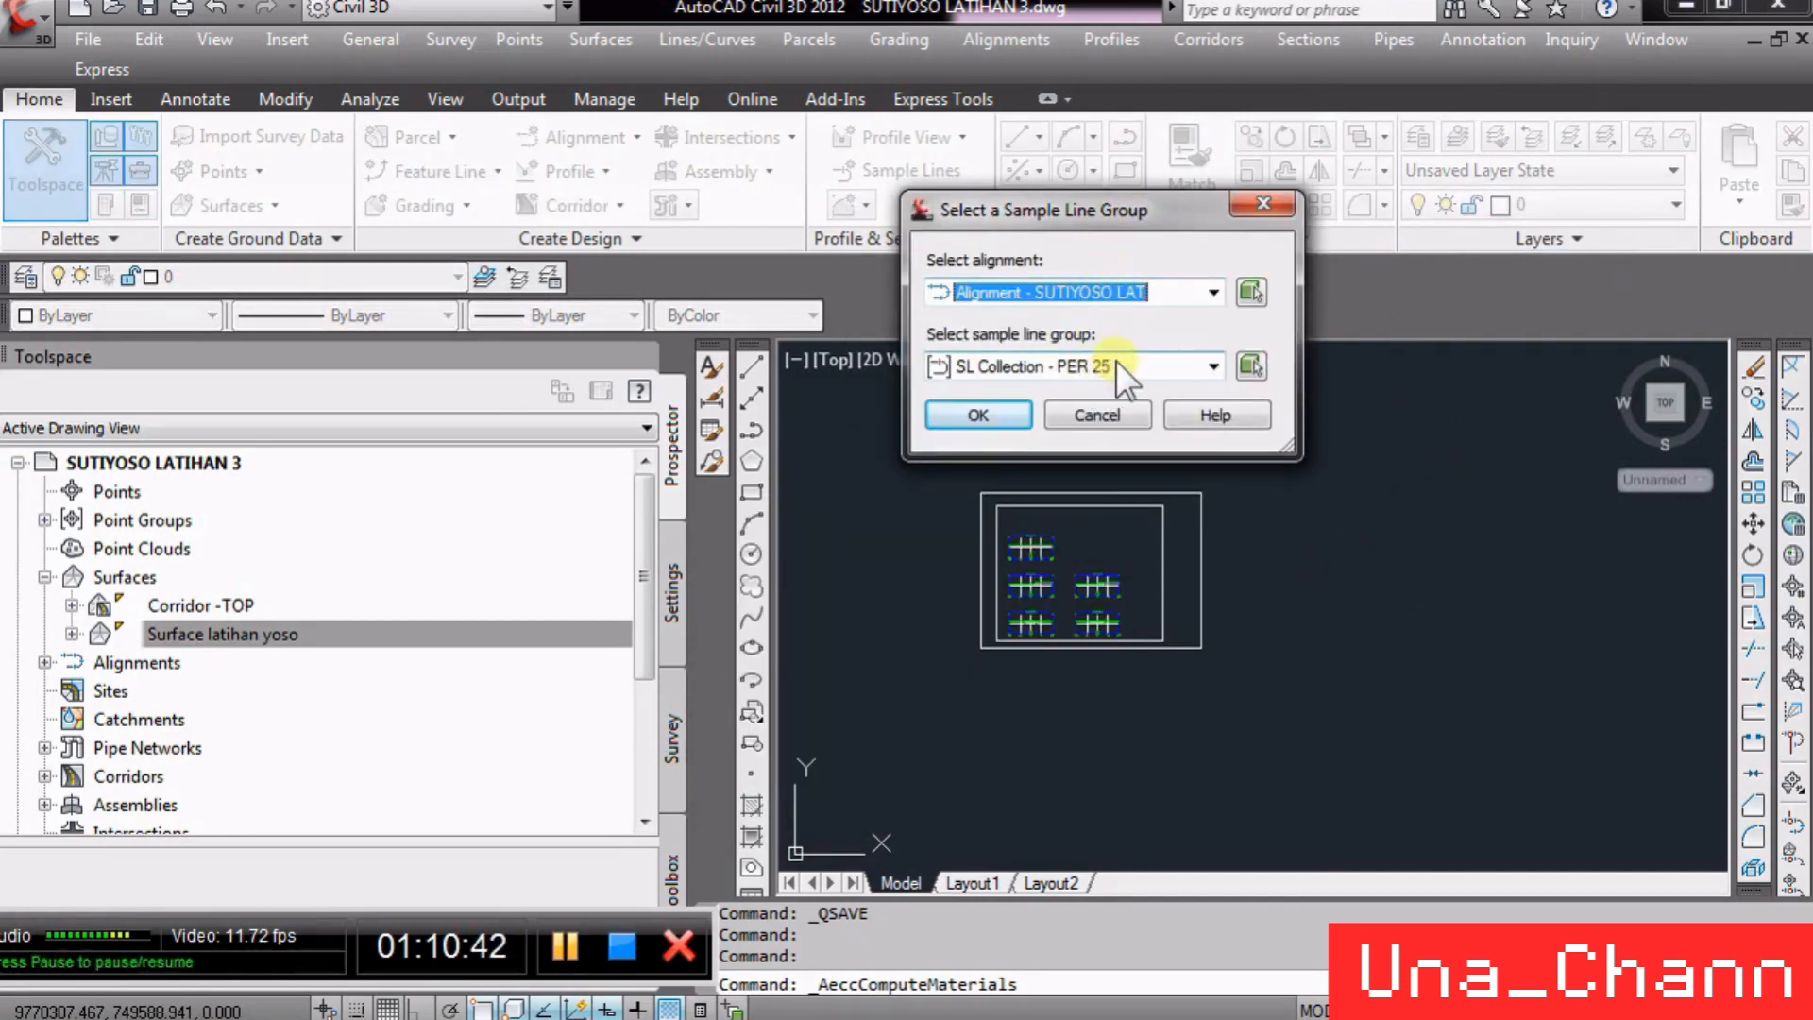
{"action": "left_click", "coordinate": [1014, 419]}
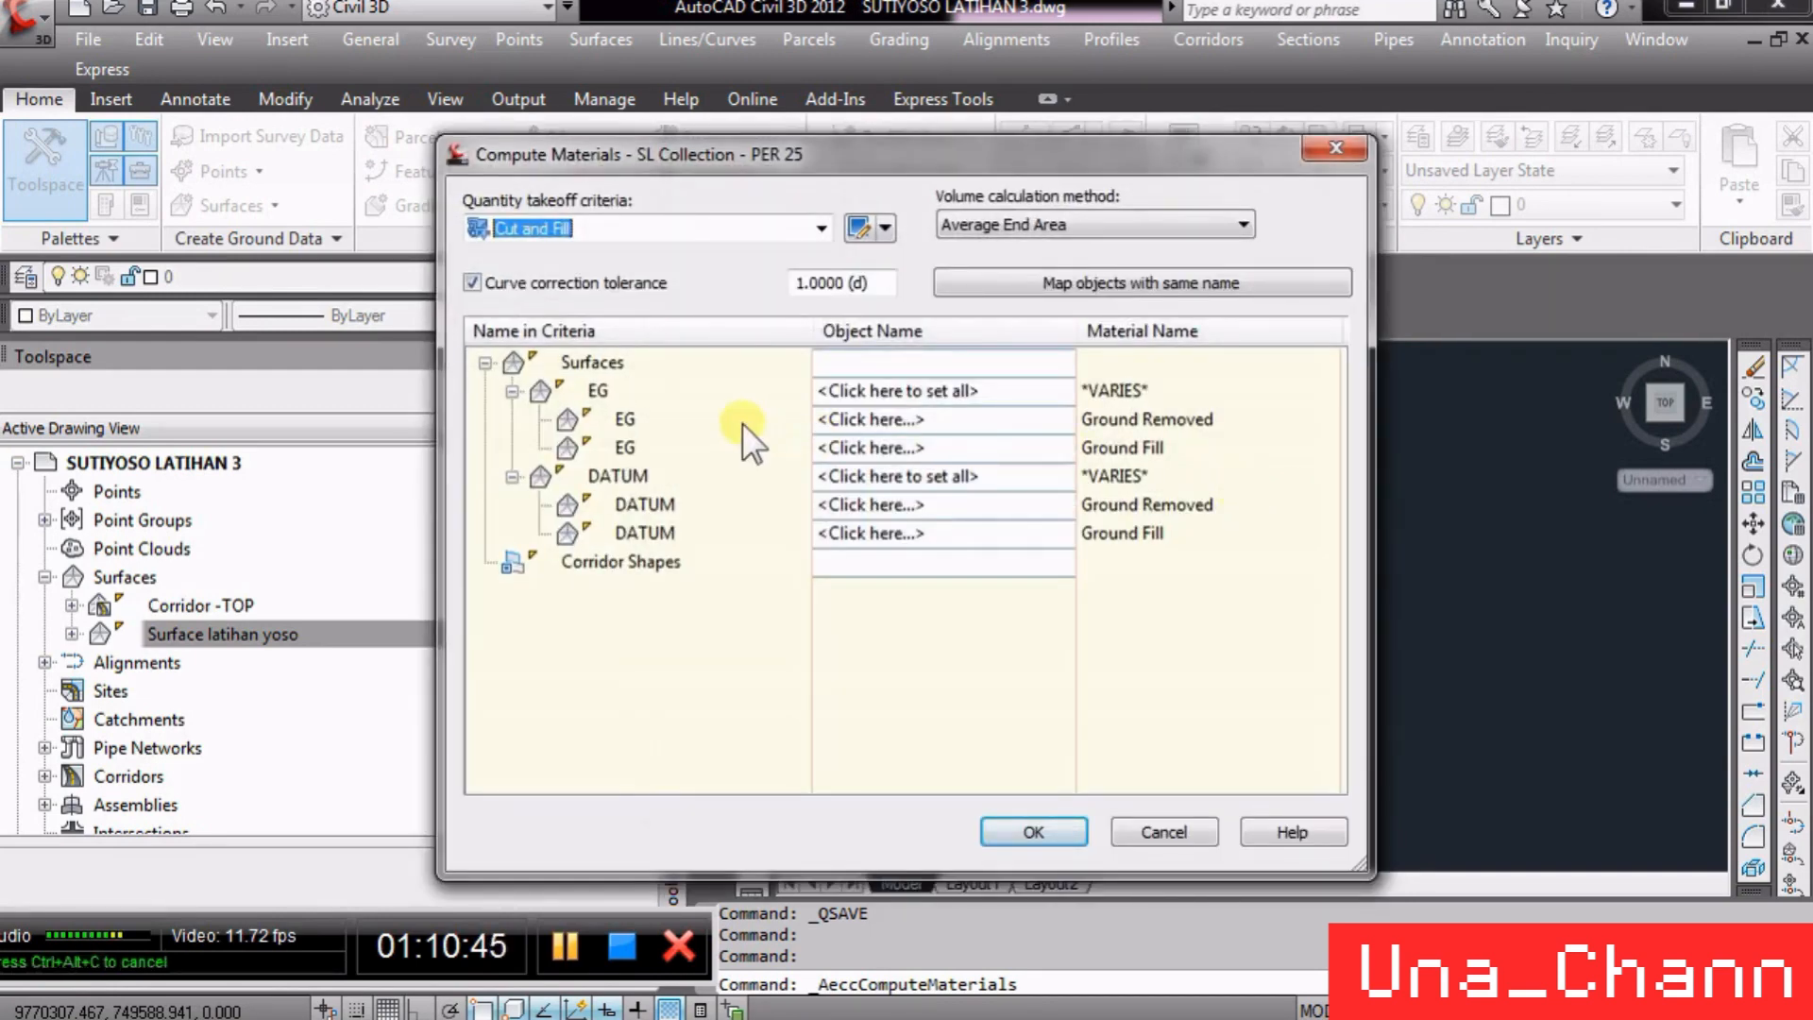
- Set the quantity takeoff criteria to Earthworks
{"action": "left_click", "coordinate": [640, 229]}
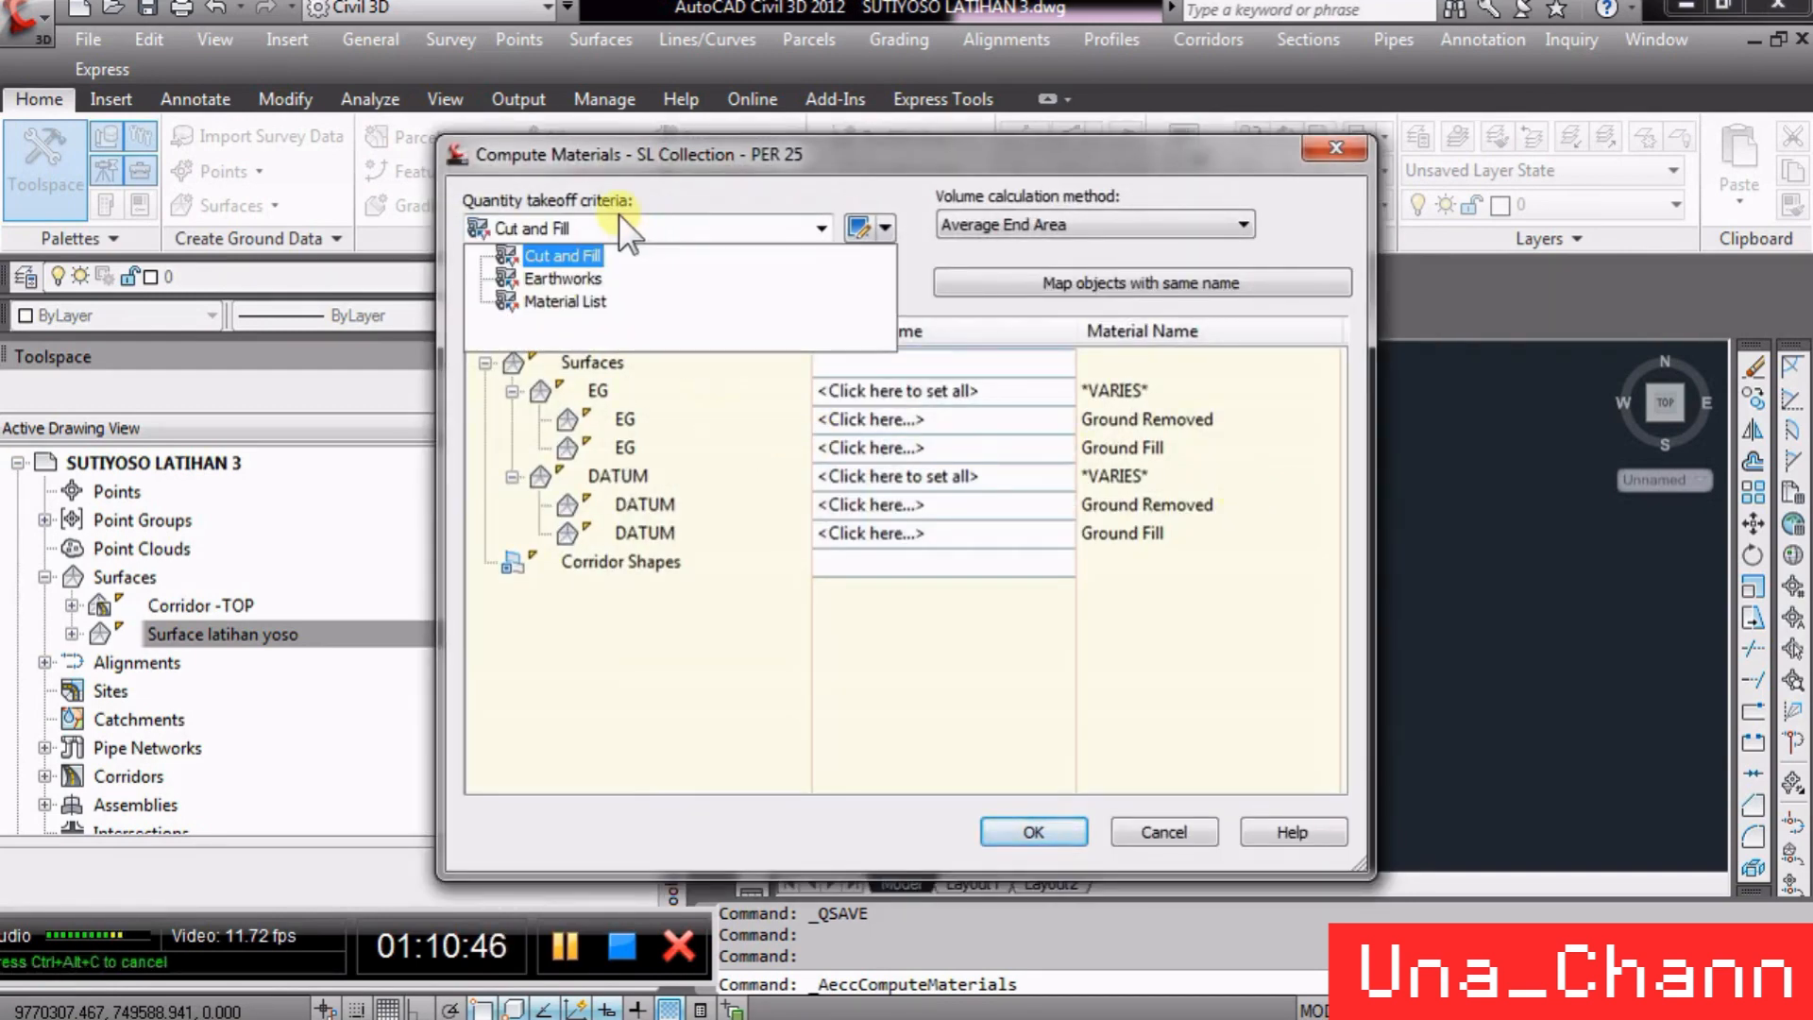
{"action": "left_click", "coordinate": [573, 277]}
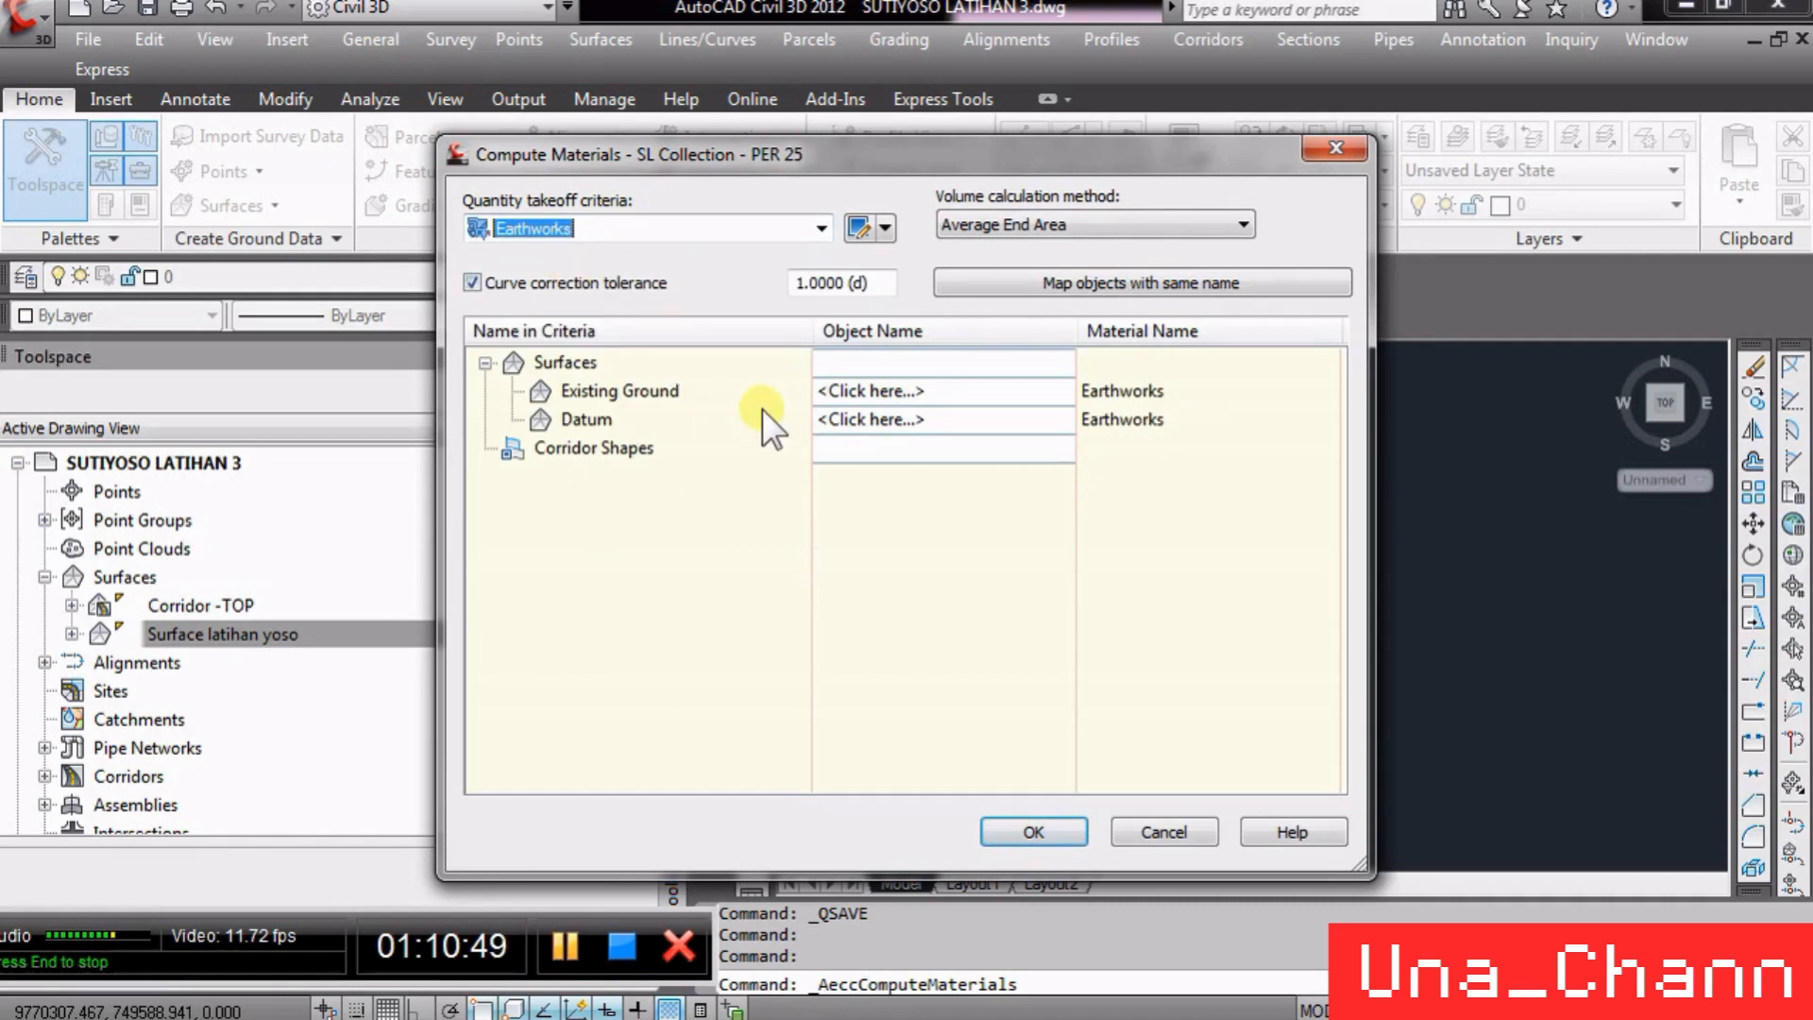
{"action": "mouse_move", "coordinate": [762, 410]}
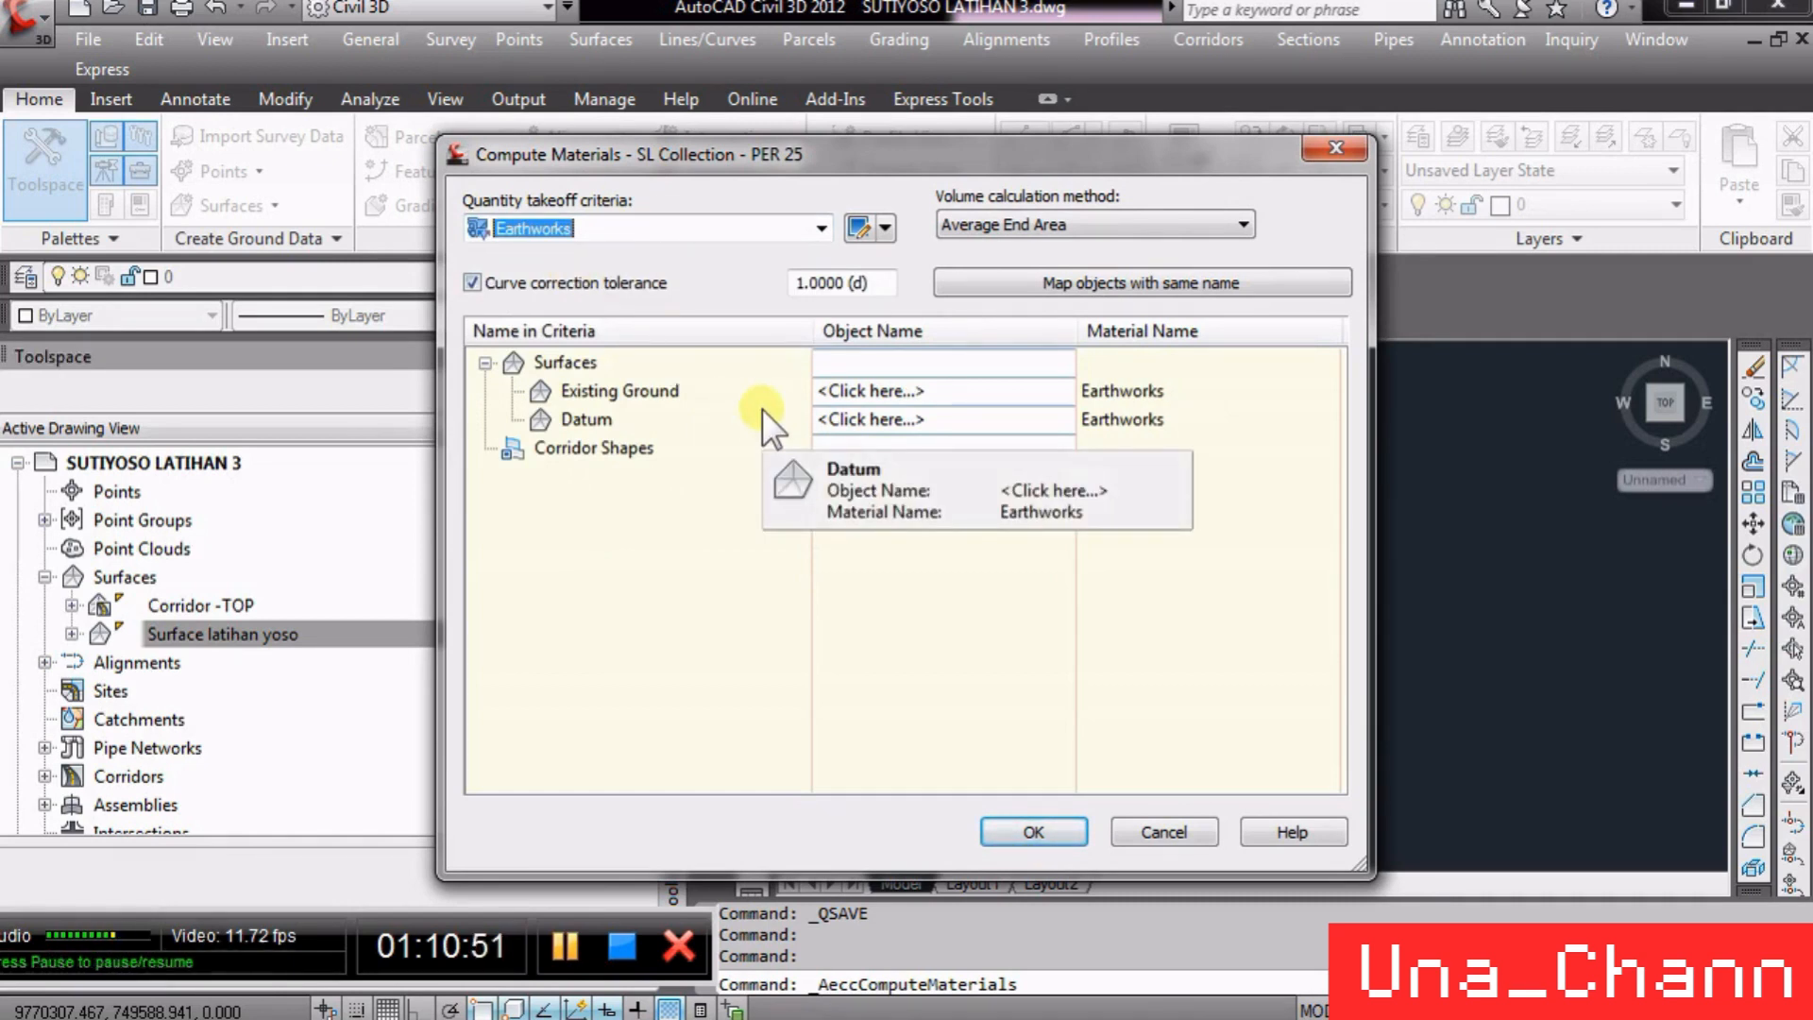
{"action": "left_click", "coordinate": [647, 235]}
{"action": "left_click", "coordinate": [604, 252]}
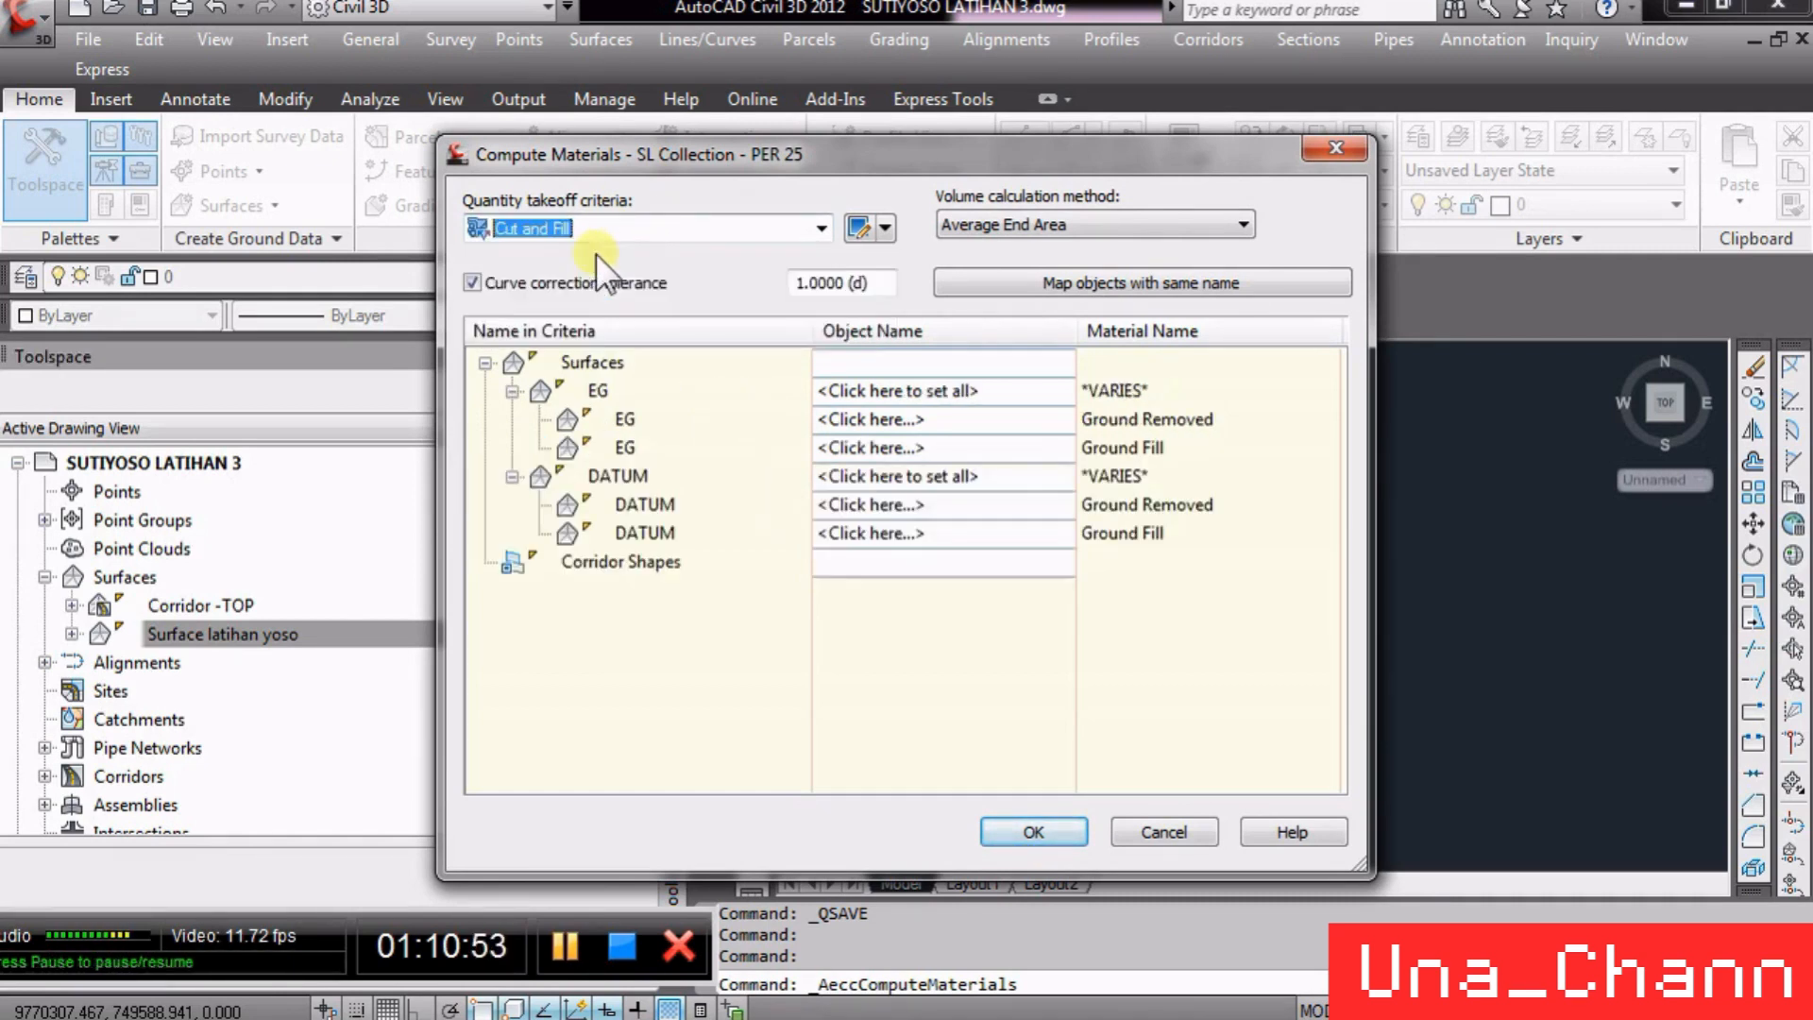
{"action": "left_click", "coordinate": [655, 227]}
{"action": "left_click", "coordinate": [593, 278]}
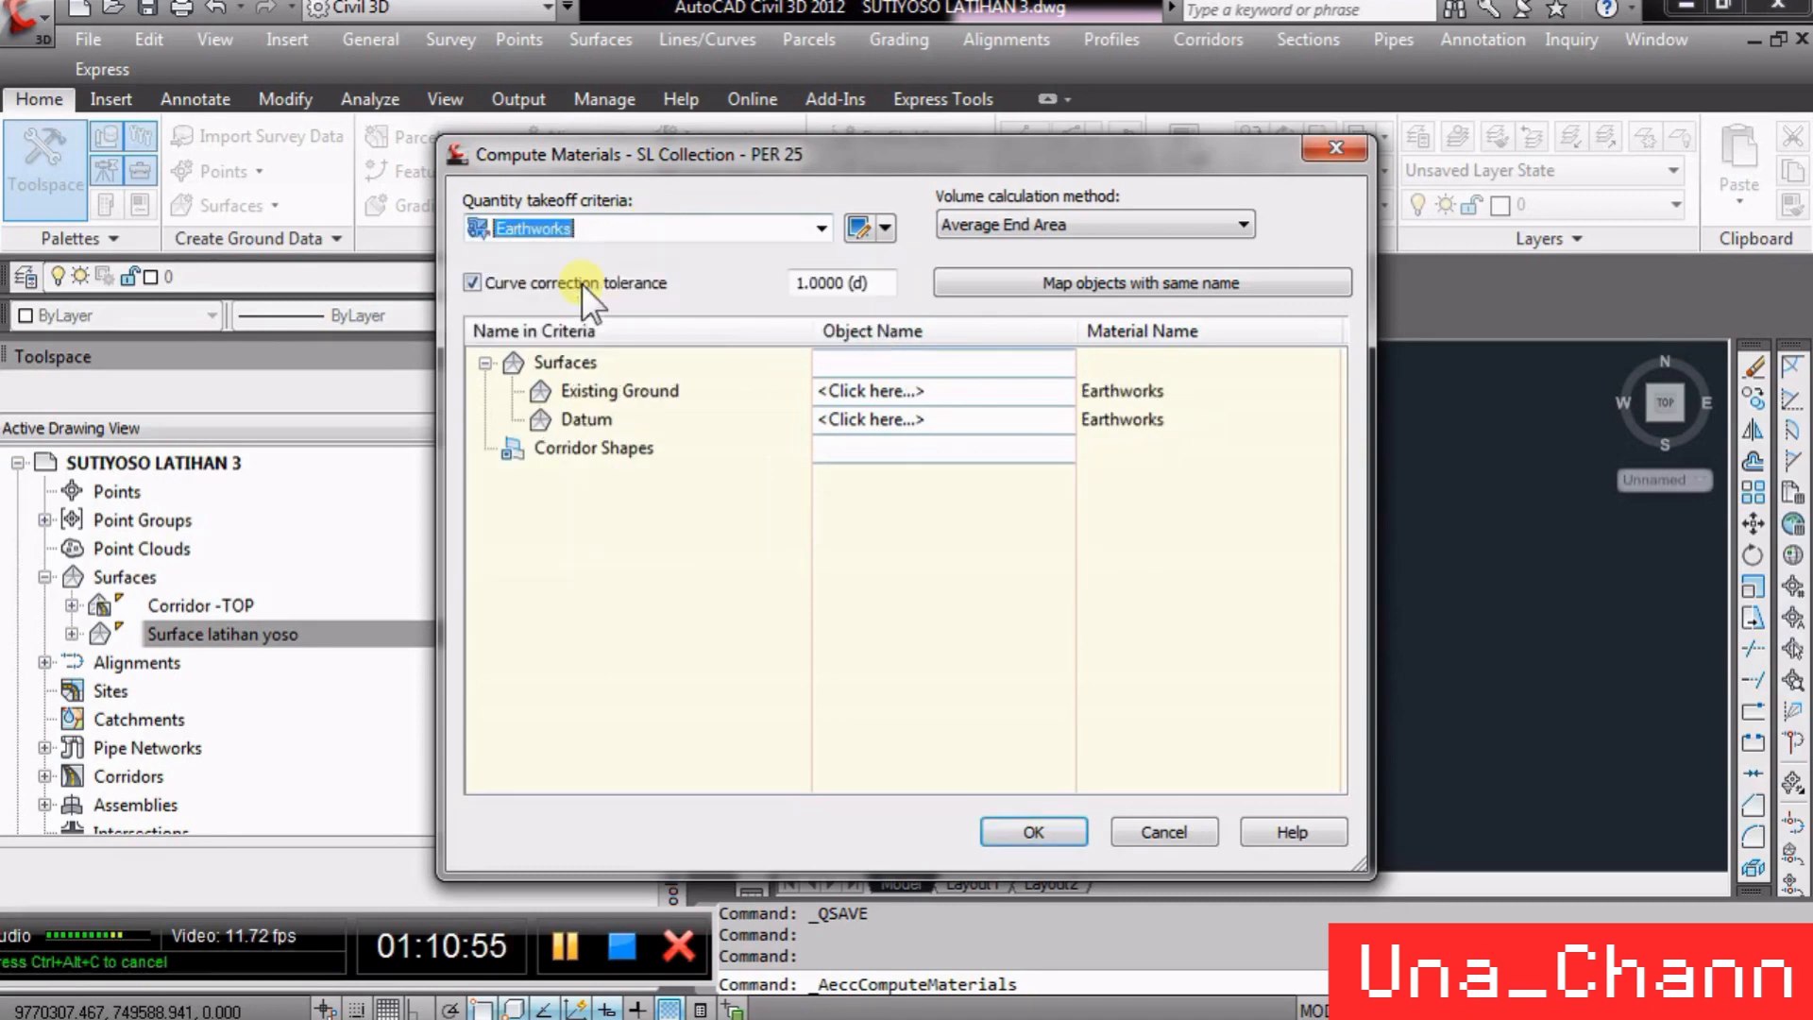
- Assign Surface latihan yoso as the Existing Ground surface in the material criteria
{"action": "left_click", "coordinate": [932, 393]}
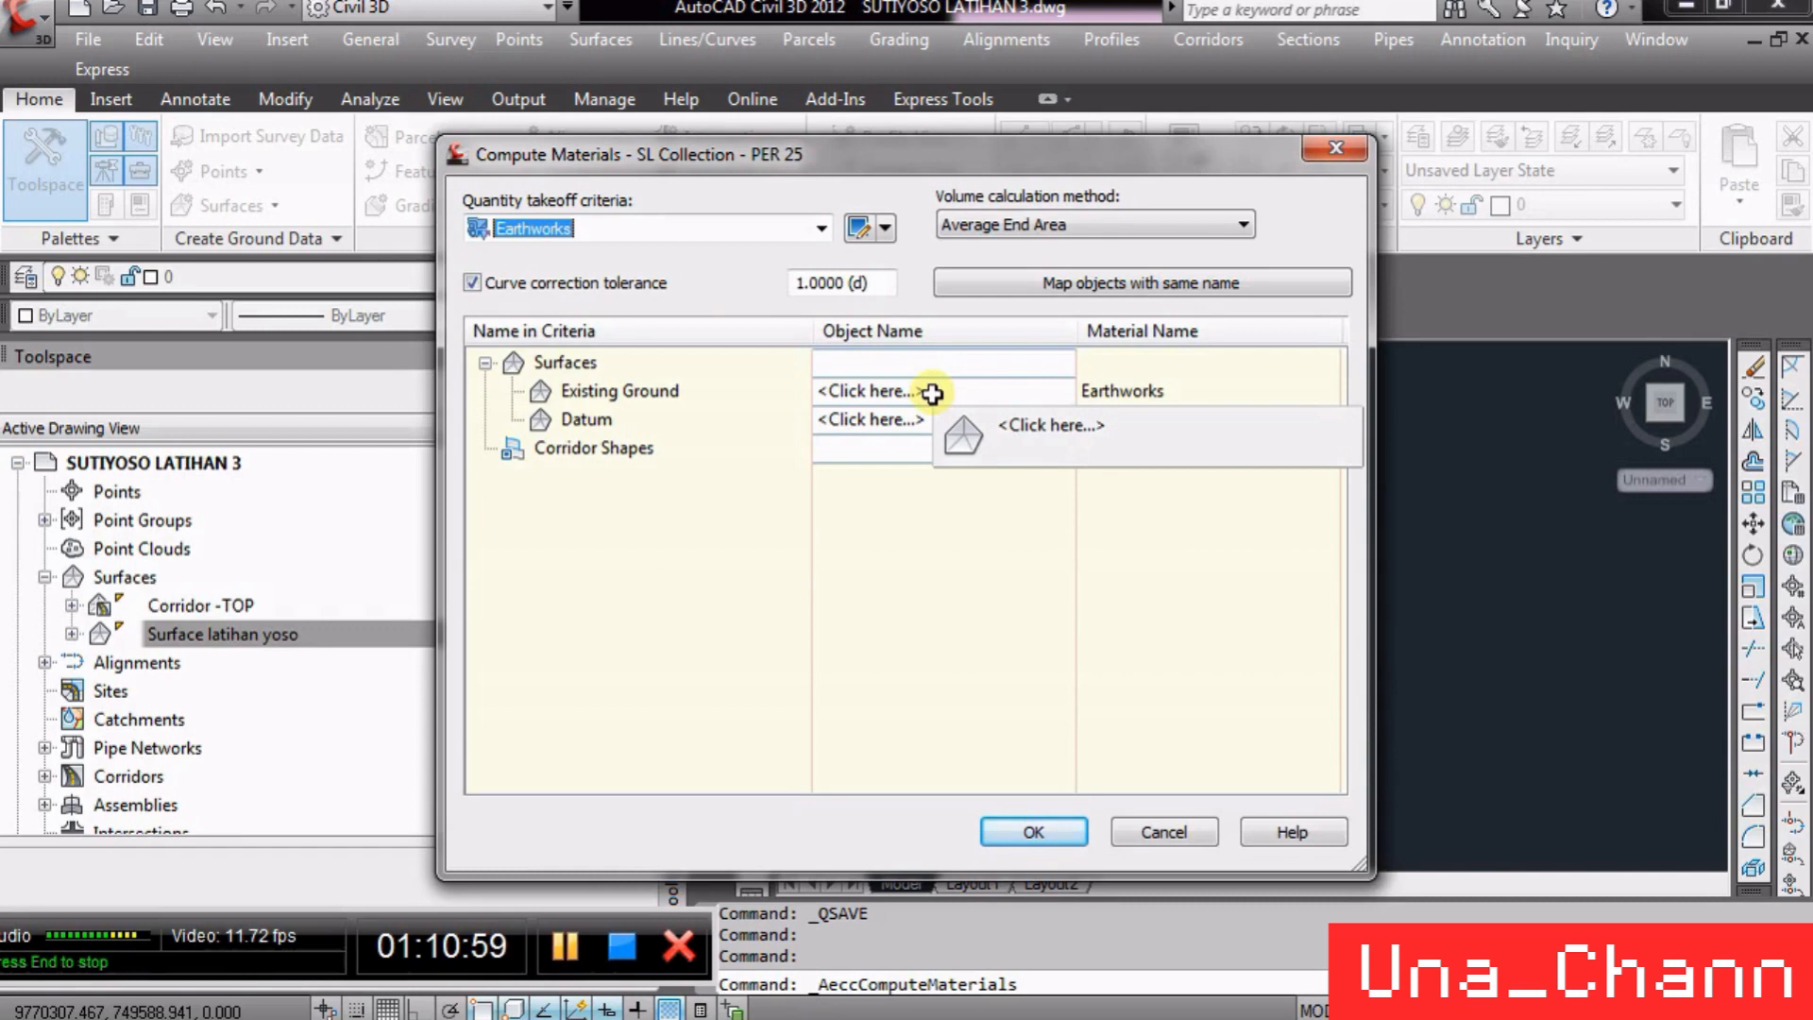
{"action": "left_click", "coordinate": [932, 393]}
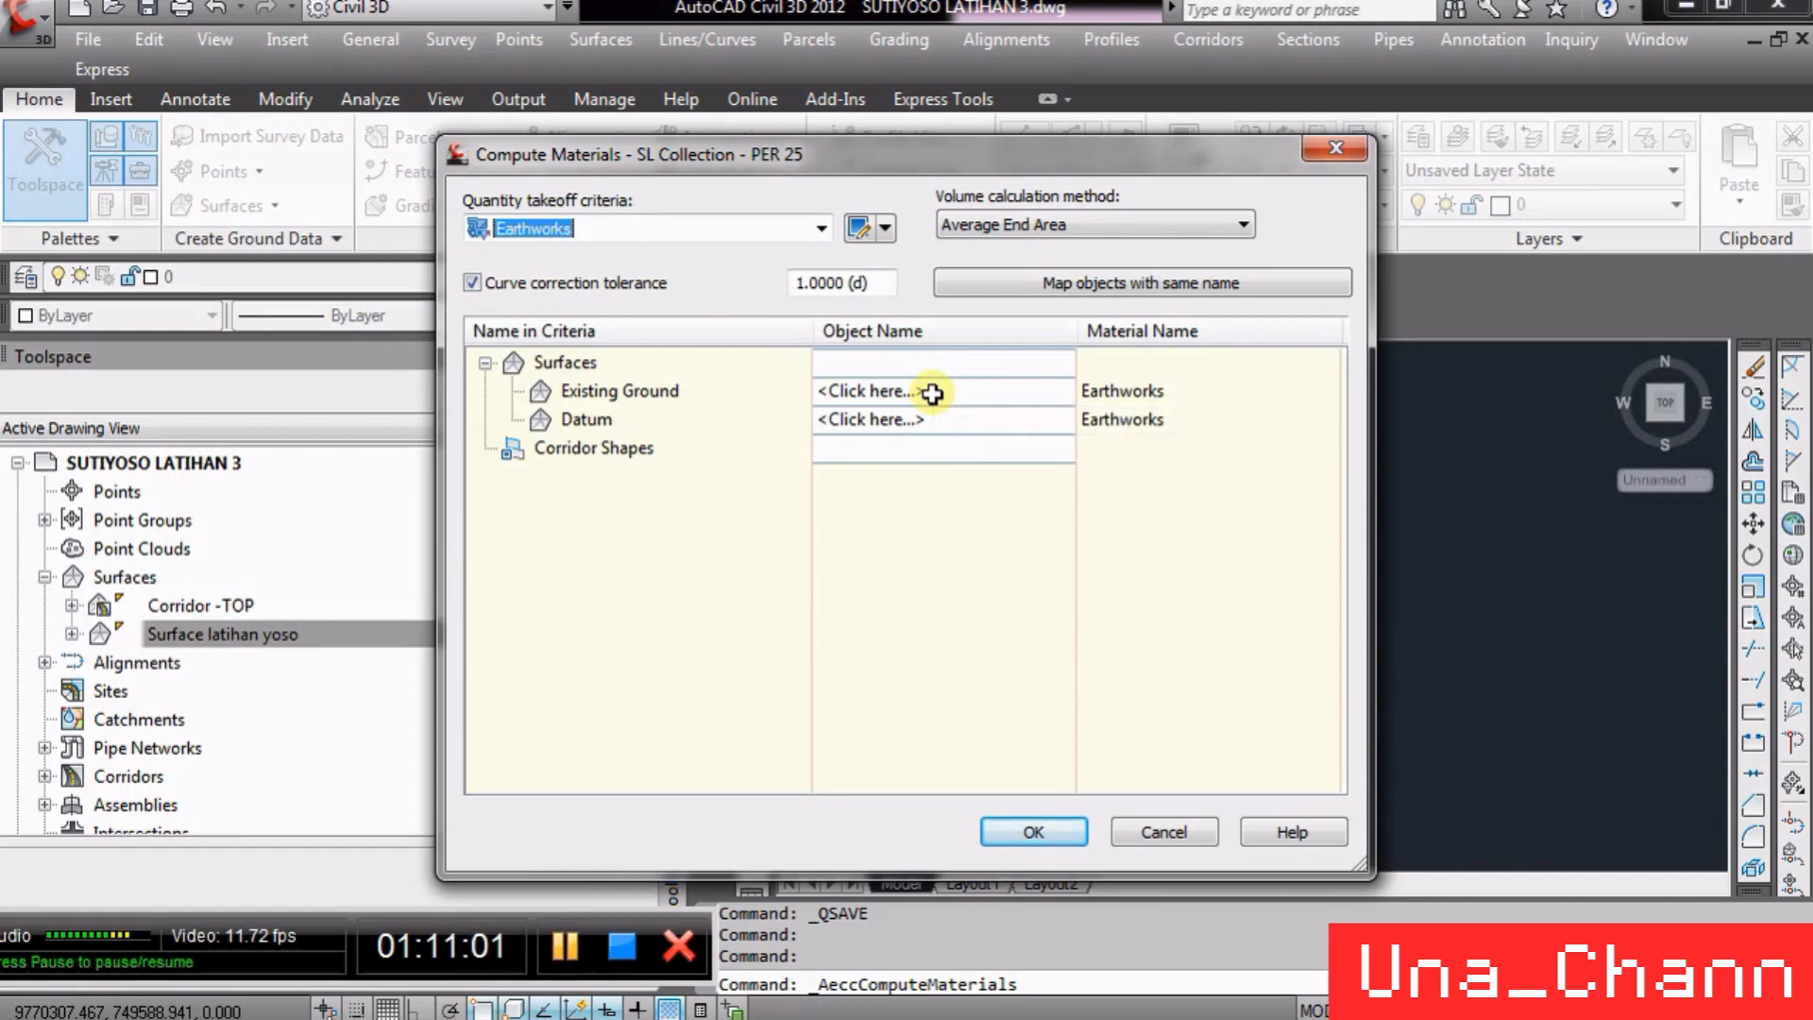
{"action": "left_click", "coordinate": [932, 393]}
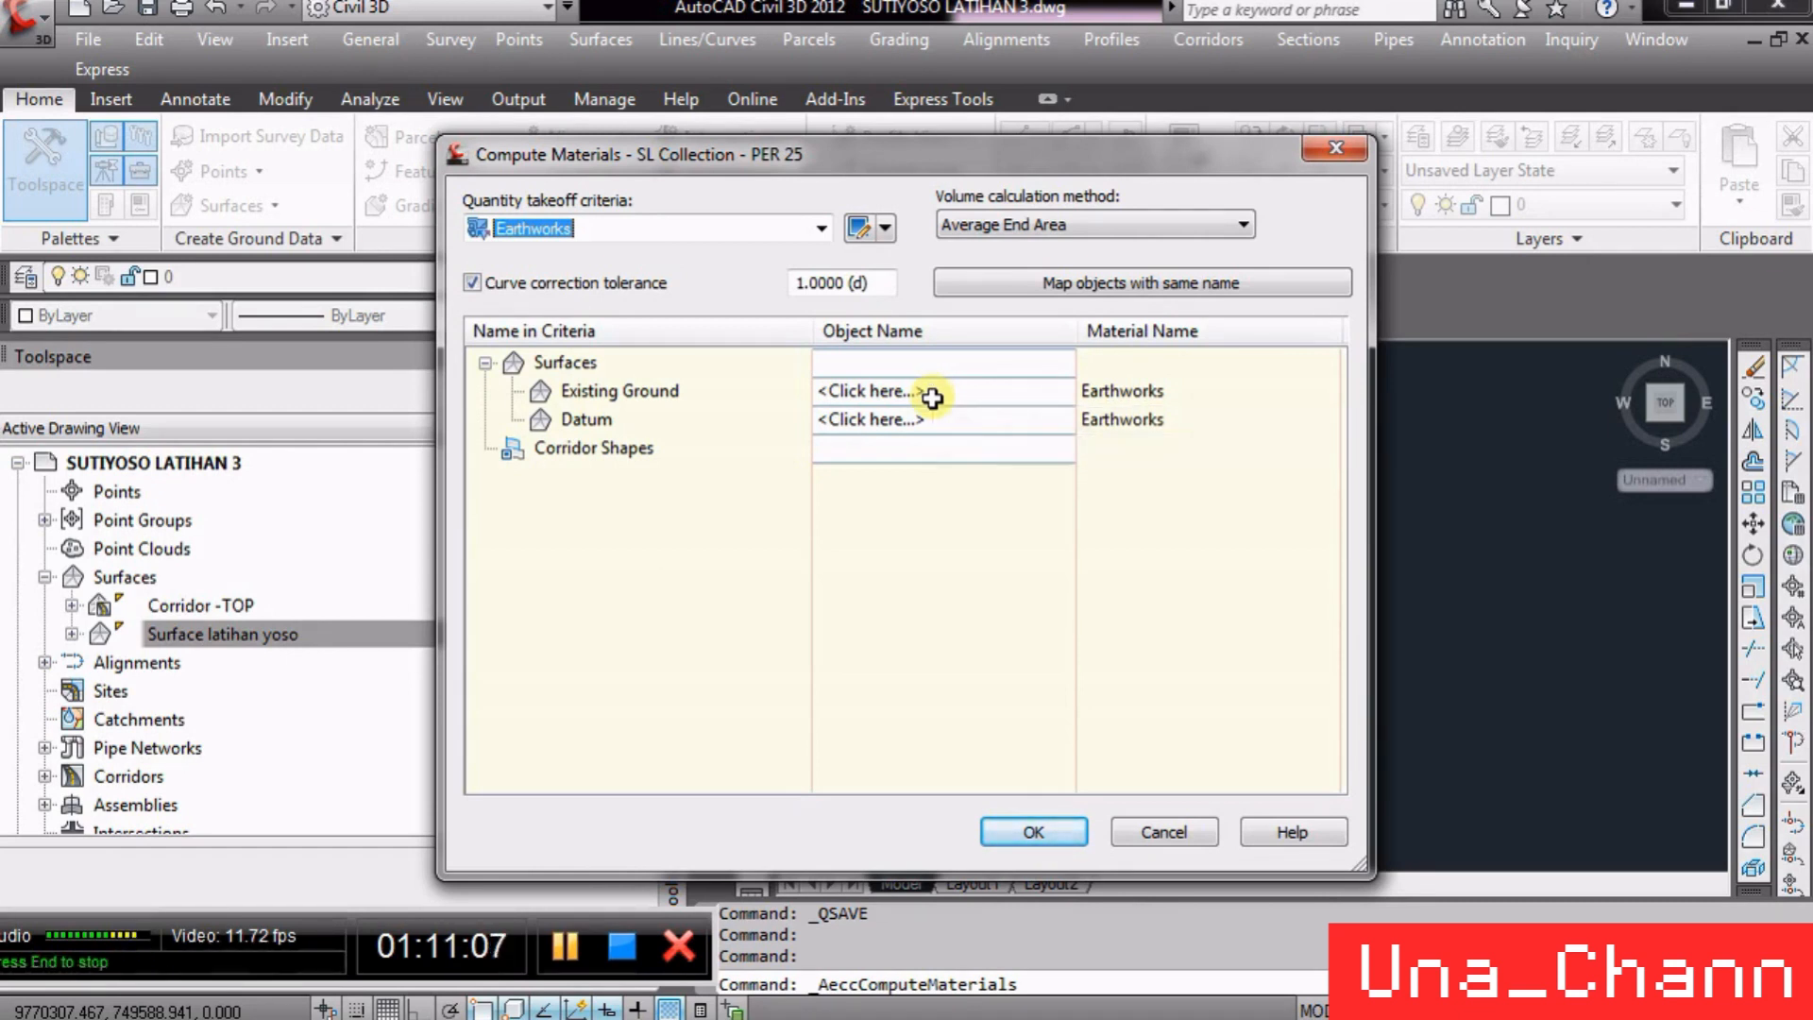
{"action": "left_click", "coordinate": [932, 393]}
{"action": "left_click", "coordinate": [963, 421]}
- Assign Corridor - LAT3 Corridor -TOP as the Datum surface and finish computing materials
{"action": "left_click", "coordinate": [916, 418]}
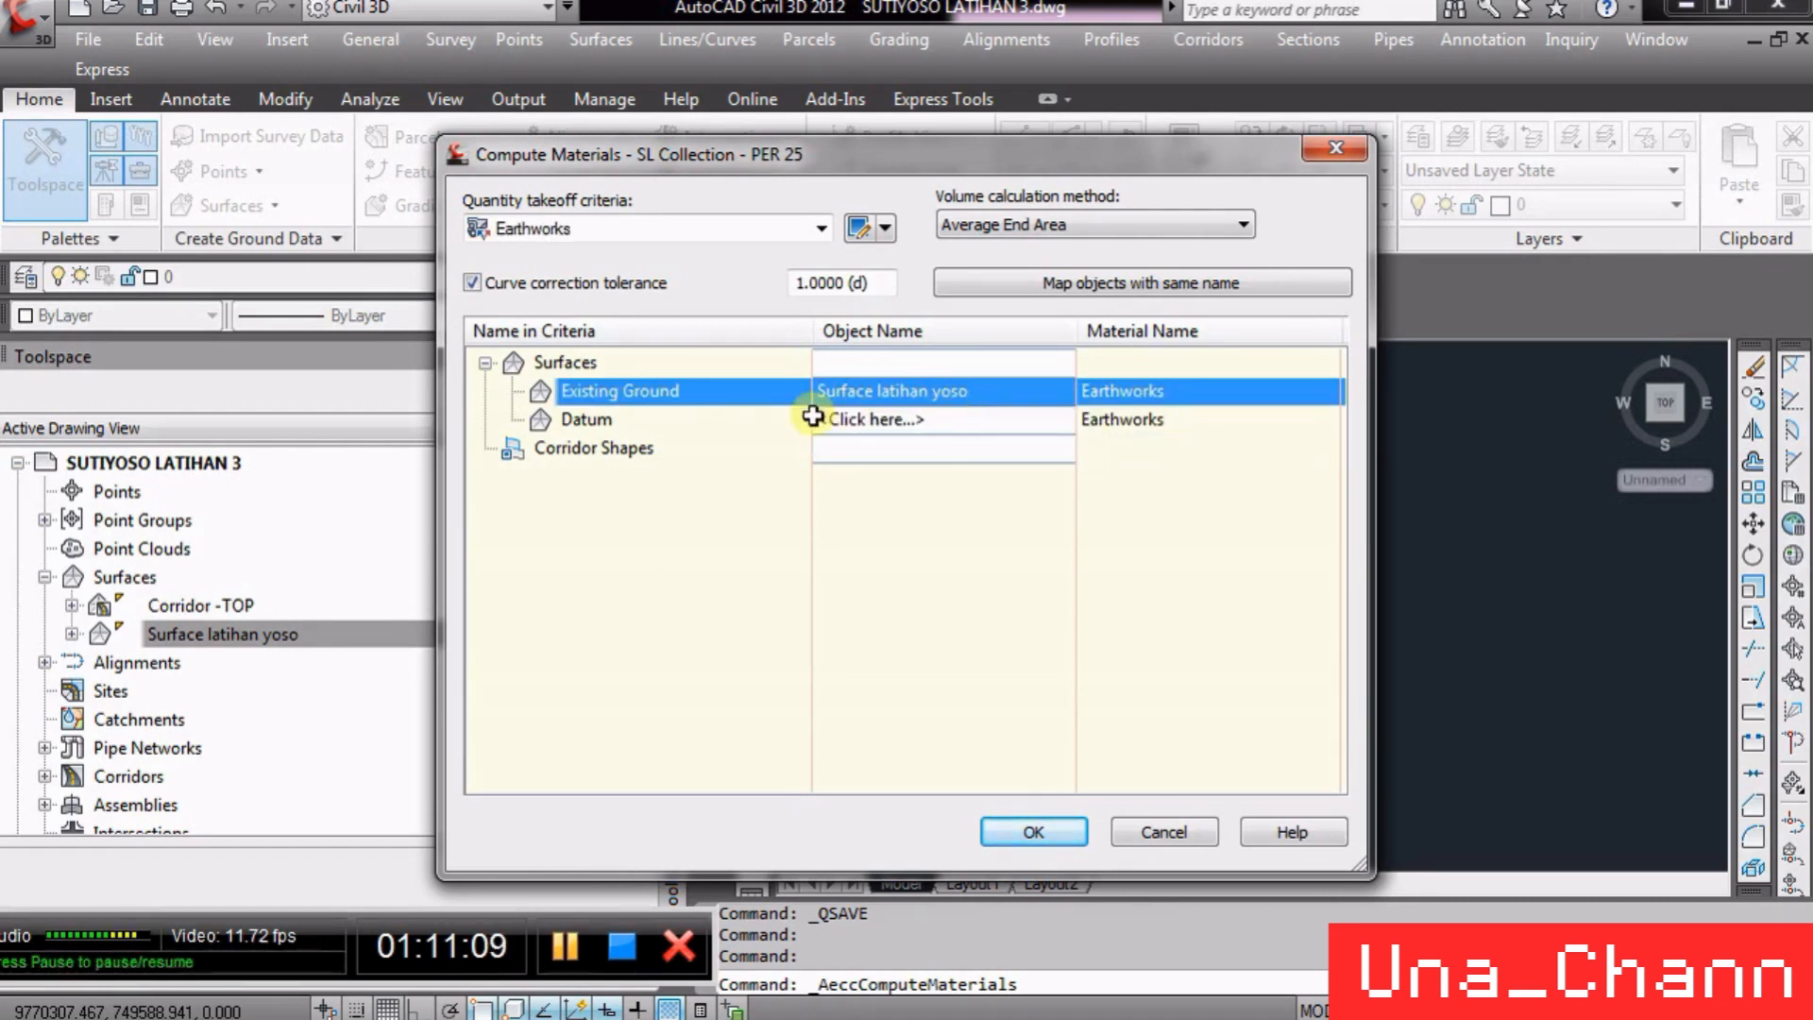
{"action": "left_click", "coordinate": [912, 417]}
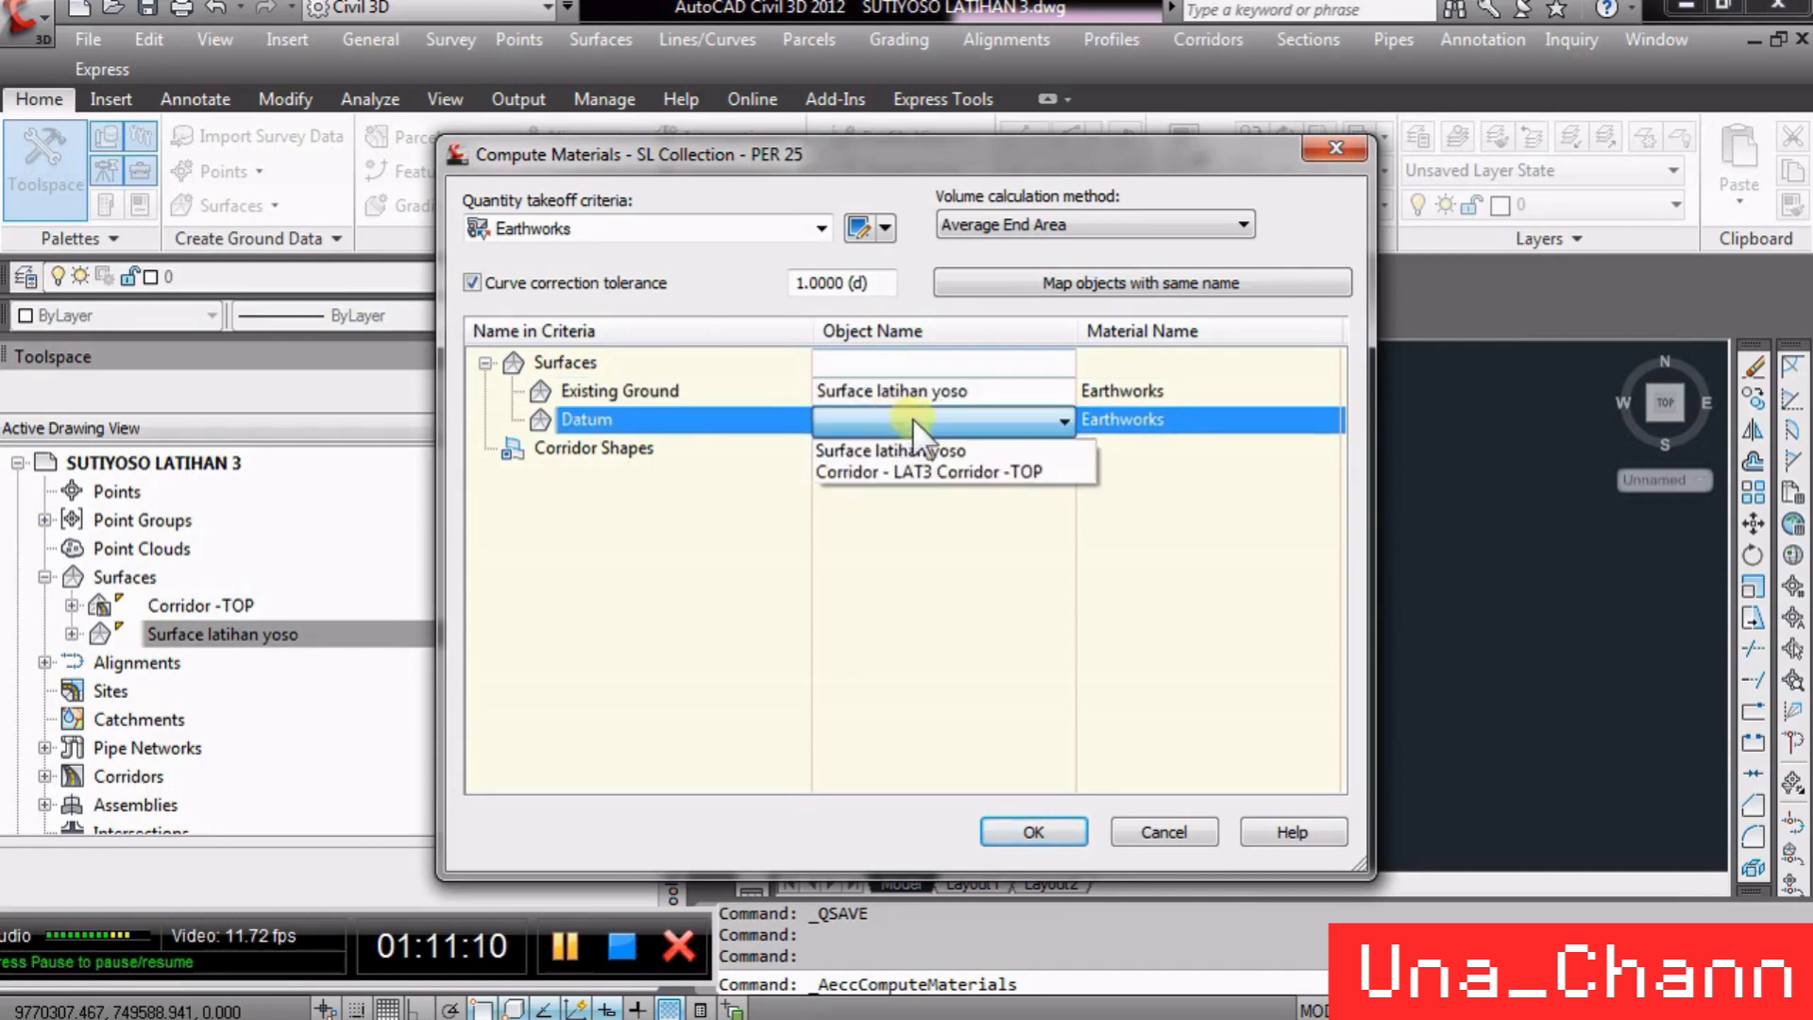
{"action": "left_click", "coordinate": [878, 472]}
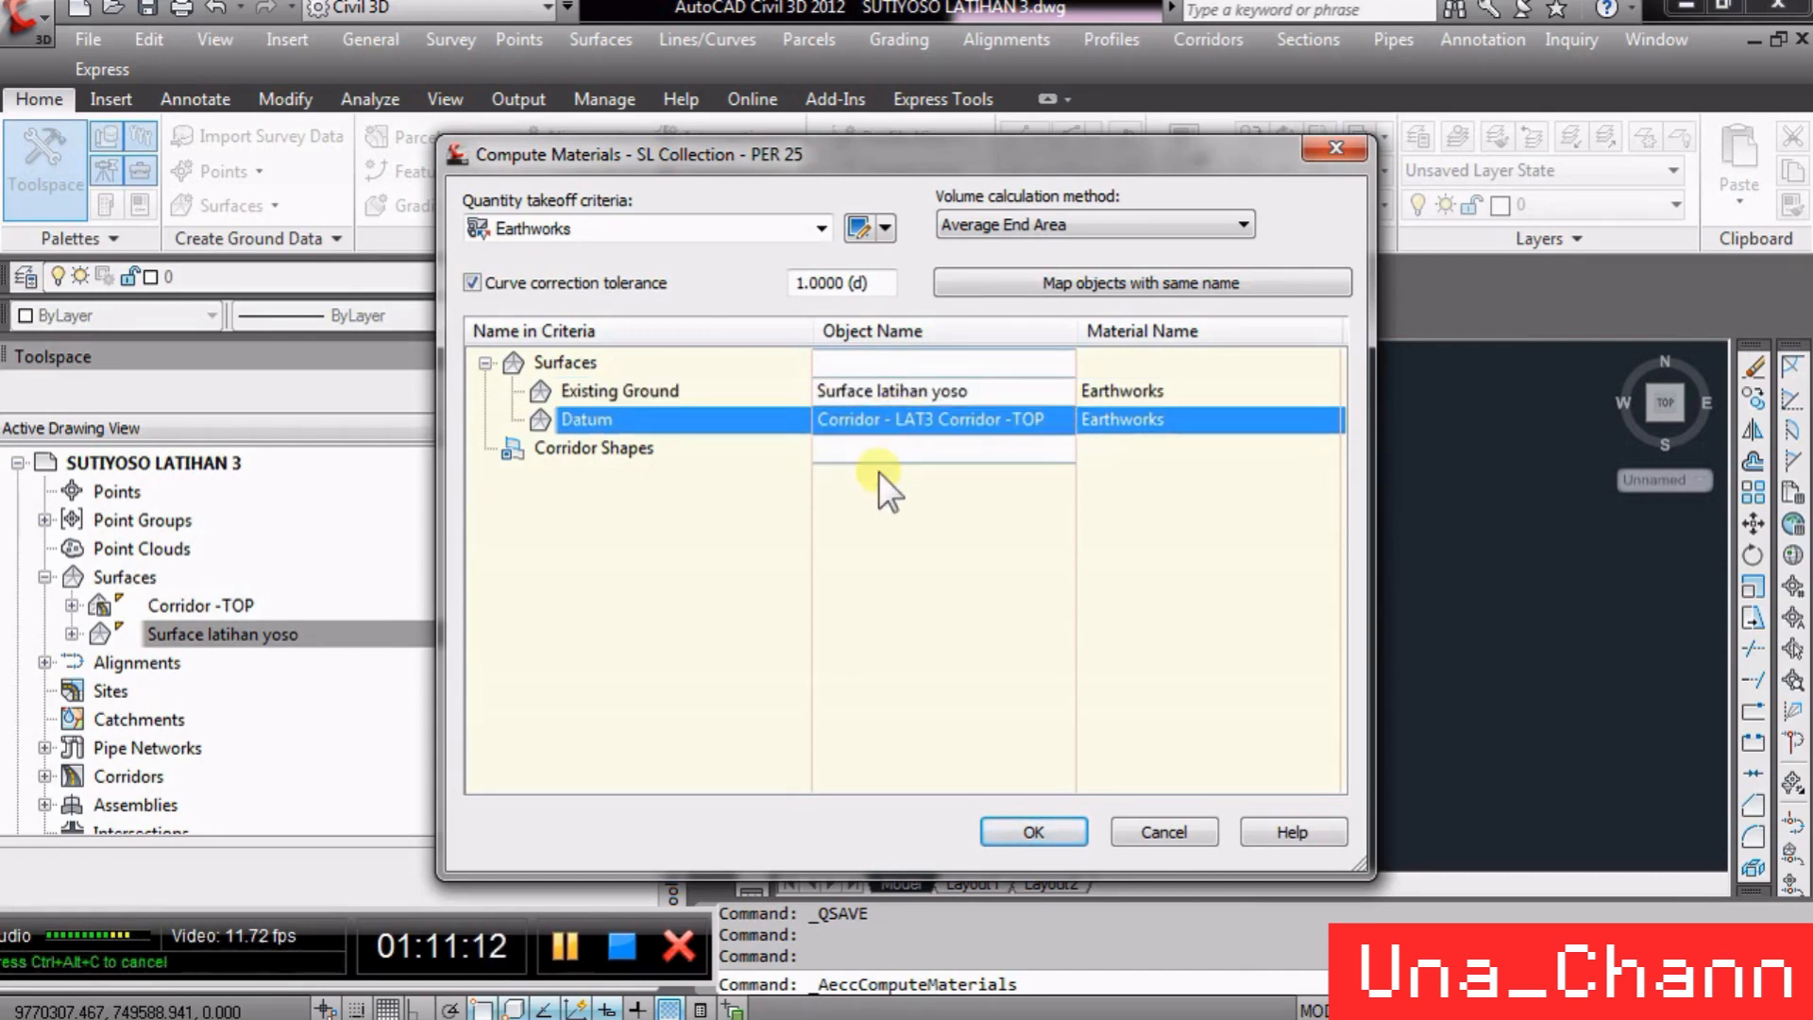
{"action": "left_click", "coordinate": [1033, 831]}
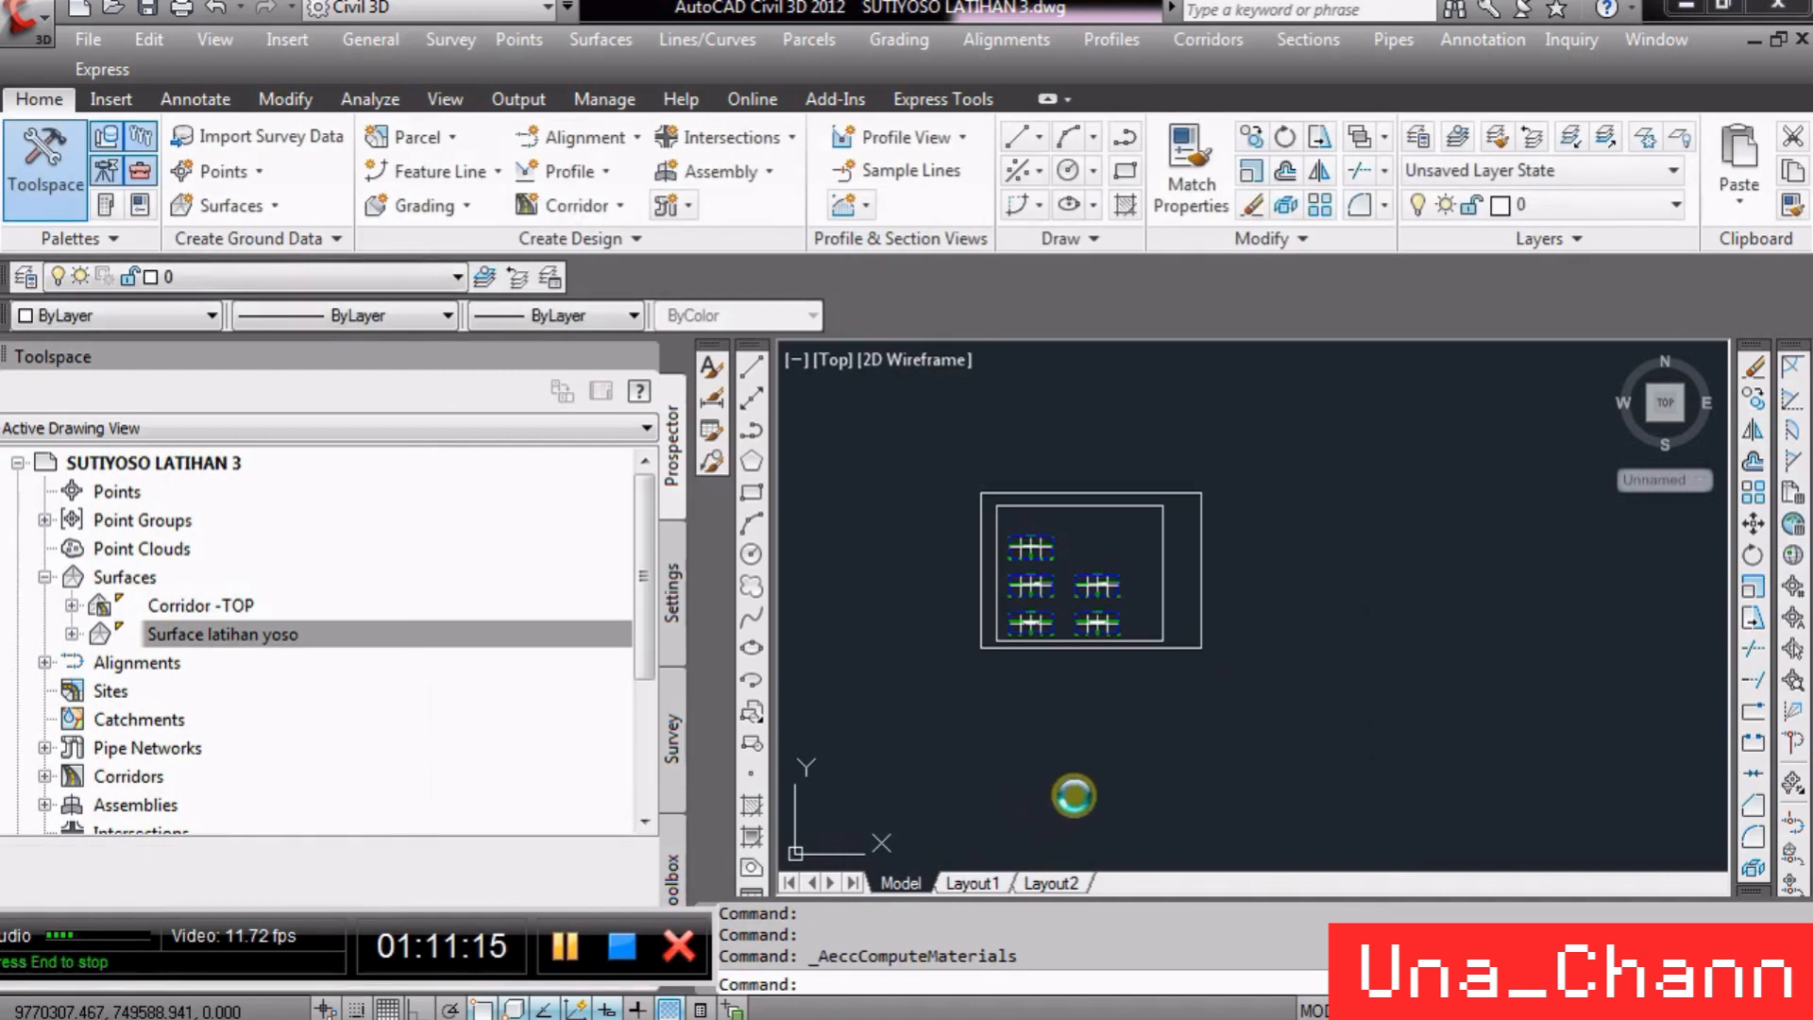
- Insert a Total Volume table with Cut and Fill style for SUTIYOSO LAT and SL Collection - PER 25, placed beside the section views
{"action": "scroll", "coordinate": [1031, 536], "scroll_direction": "up", "scroll_amount": 3}
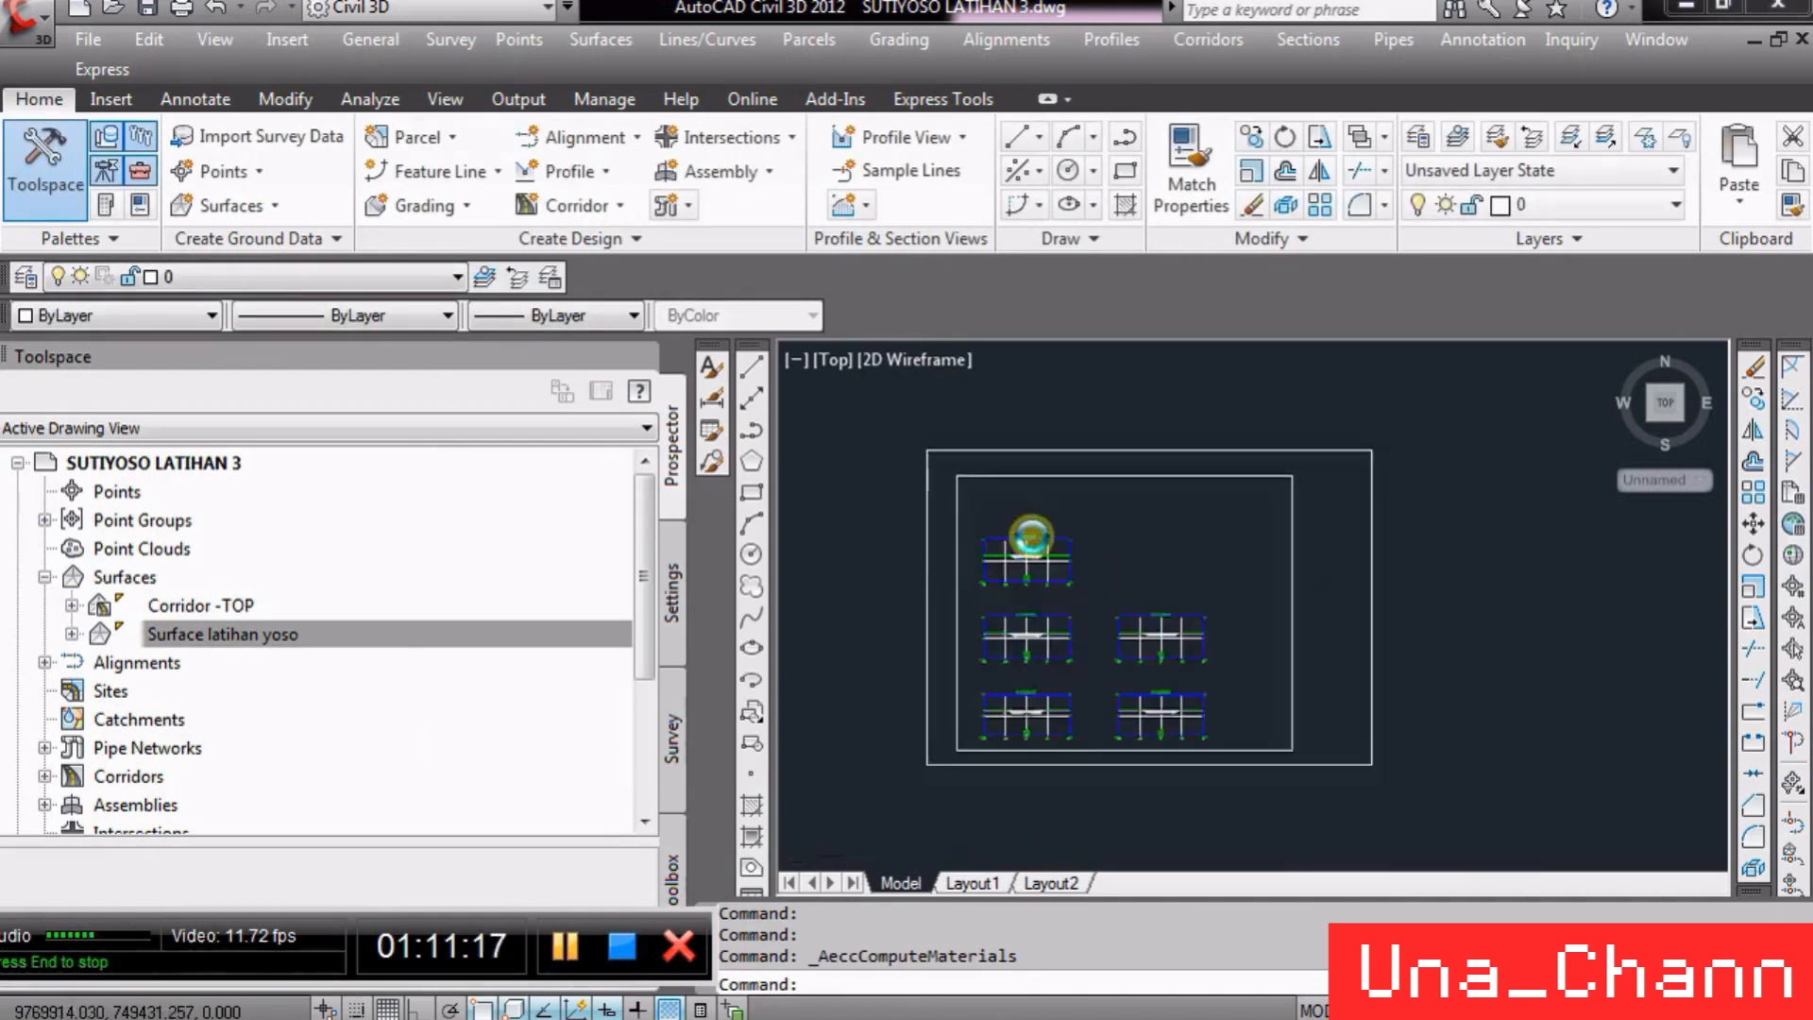
{"action": "scroll", "coordinate": [1082, 552], "scroll_direction": "up", "scroll_amount": 2}
{"action": "scroll", "coordinate": [1067, 479], "scroll_direction": "down", "scroll_amount": 1}
{"action": "scroll", "coordinate": [1029, 514], "scroll_direction": "down", "scroll_amount": 1}
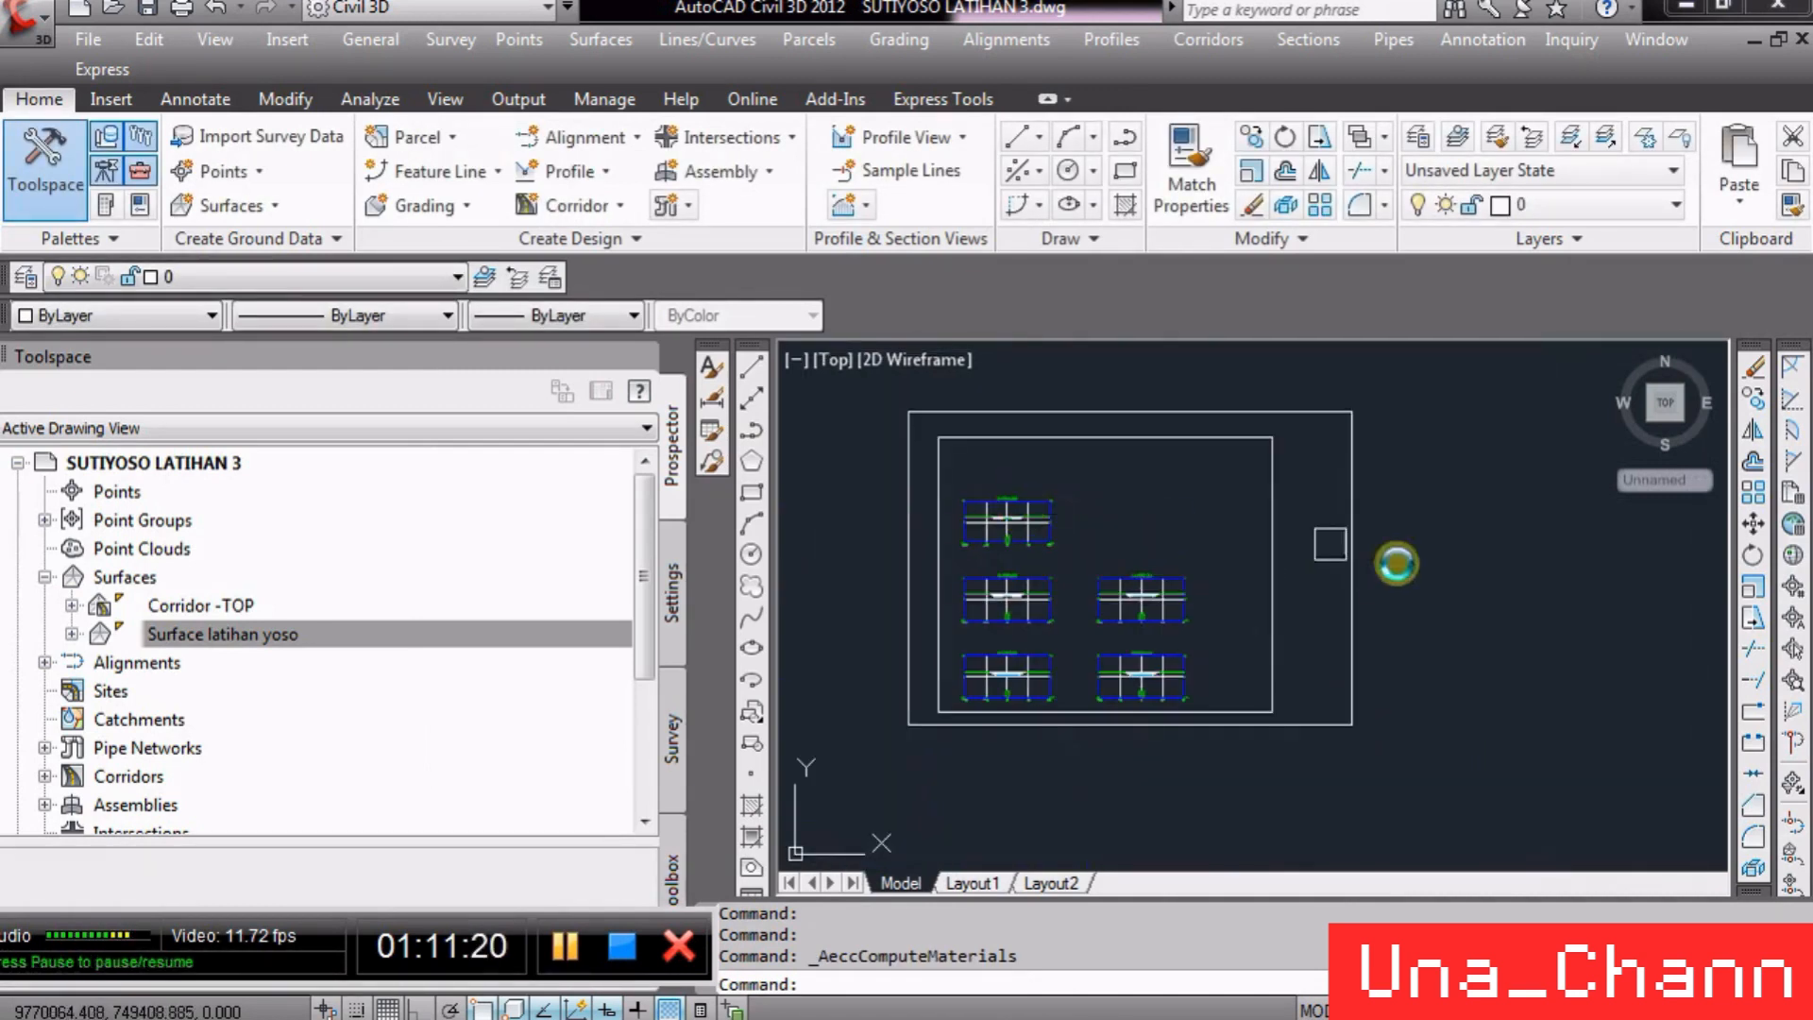
{"action": "left_click", "coordinate": [1303, 40]}
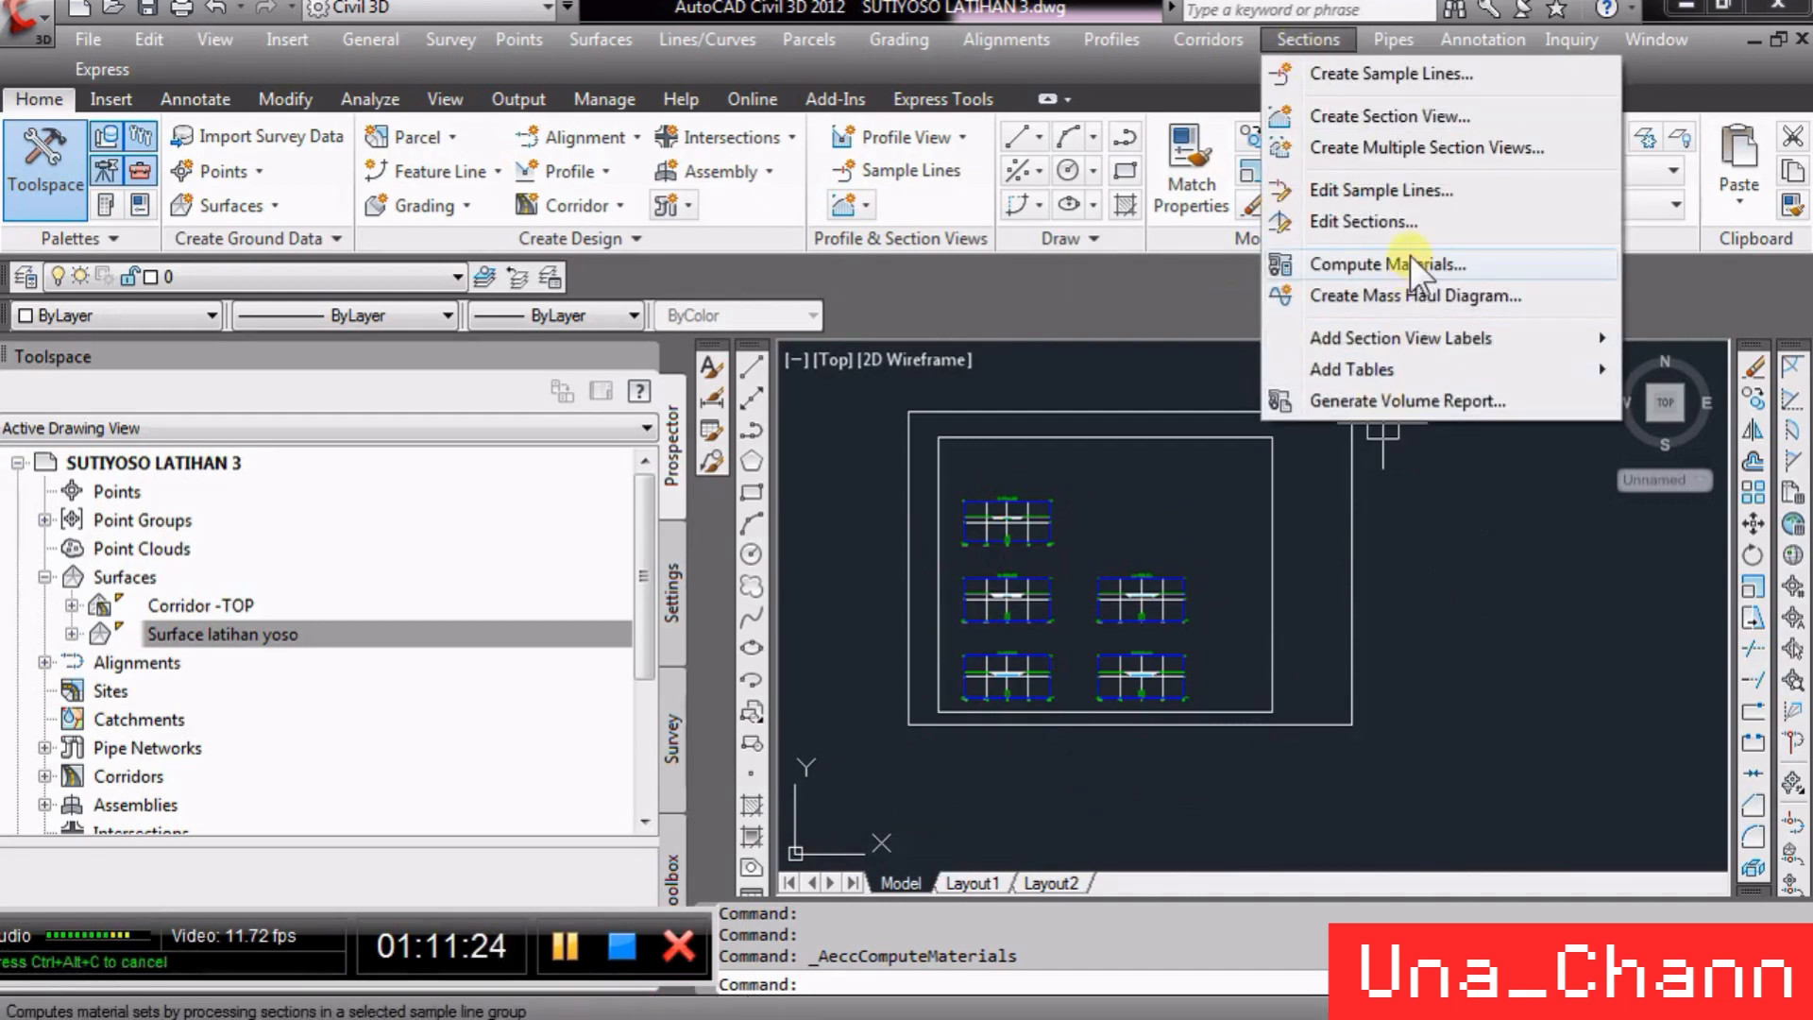
{"action": "mouse_move", "coordinate": [1397, 374]}
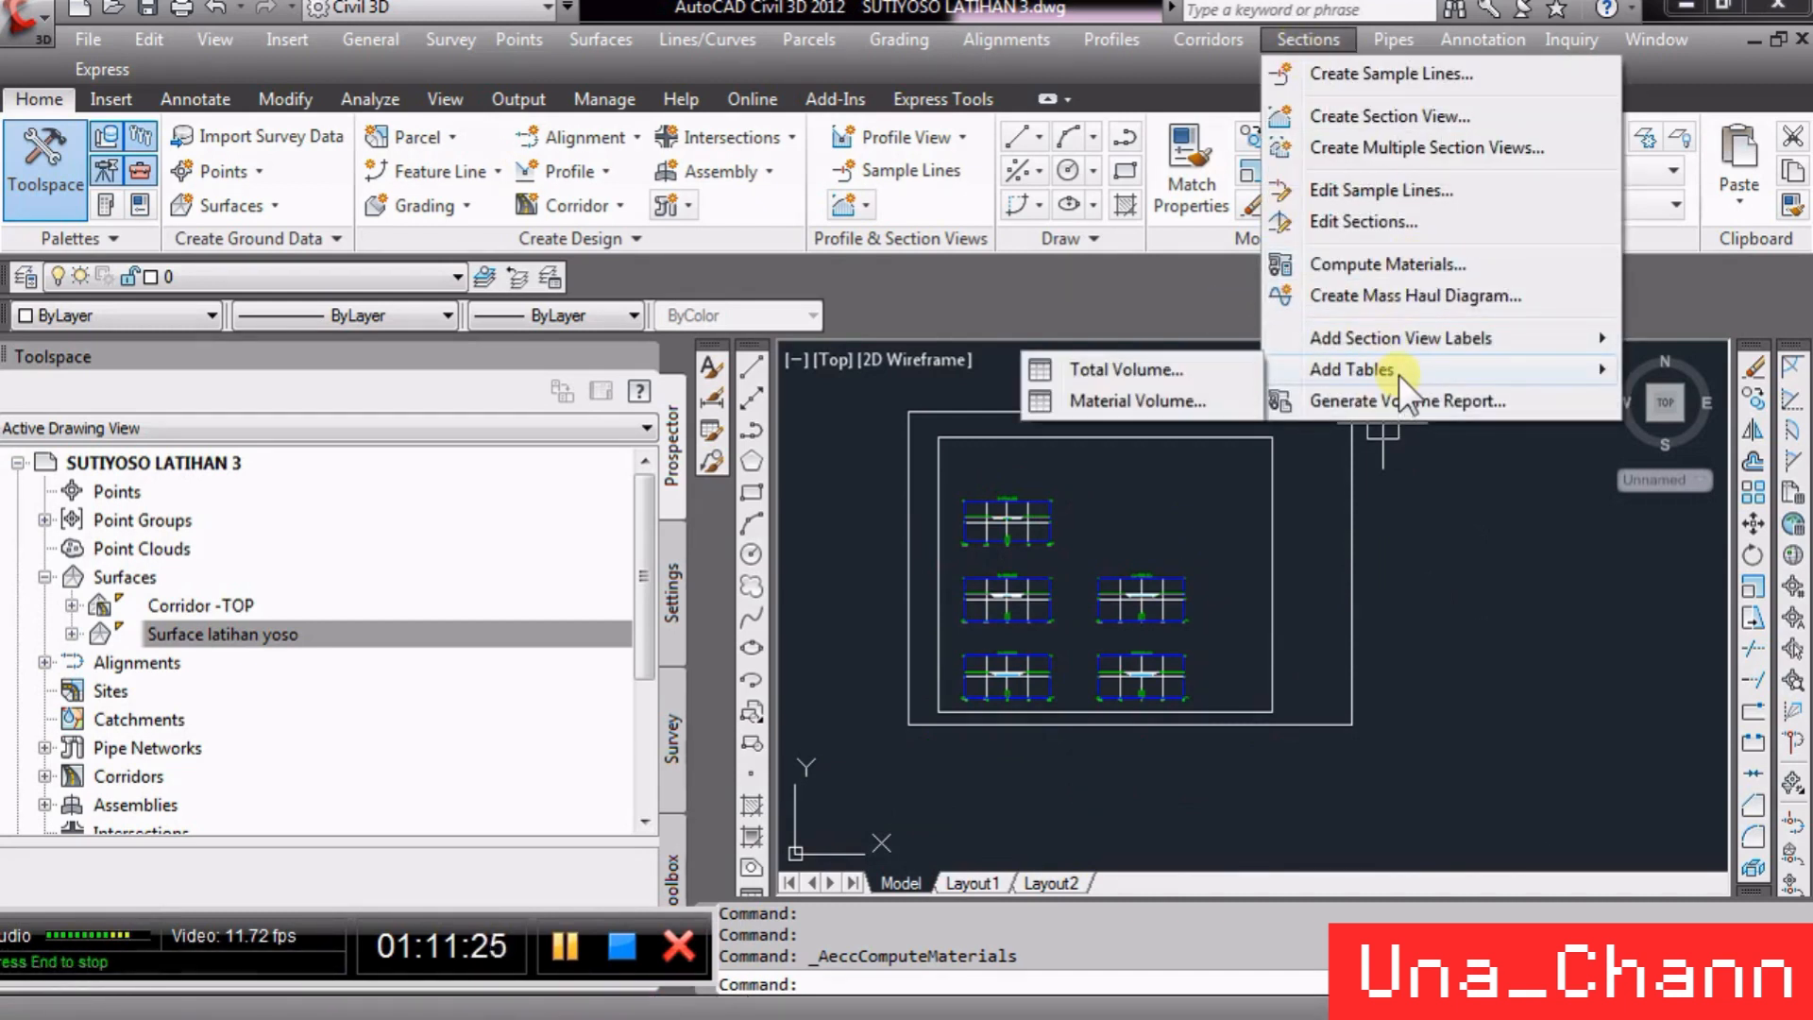
{"action": "left_click", "coordinate": [1175, 366]}
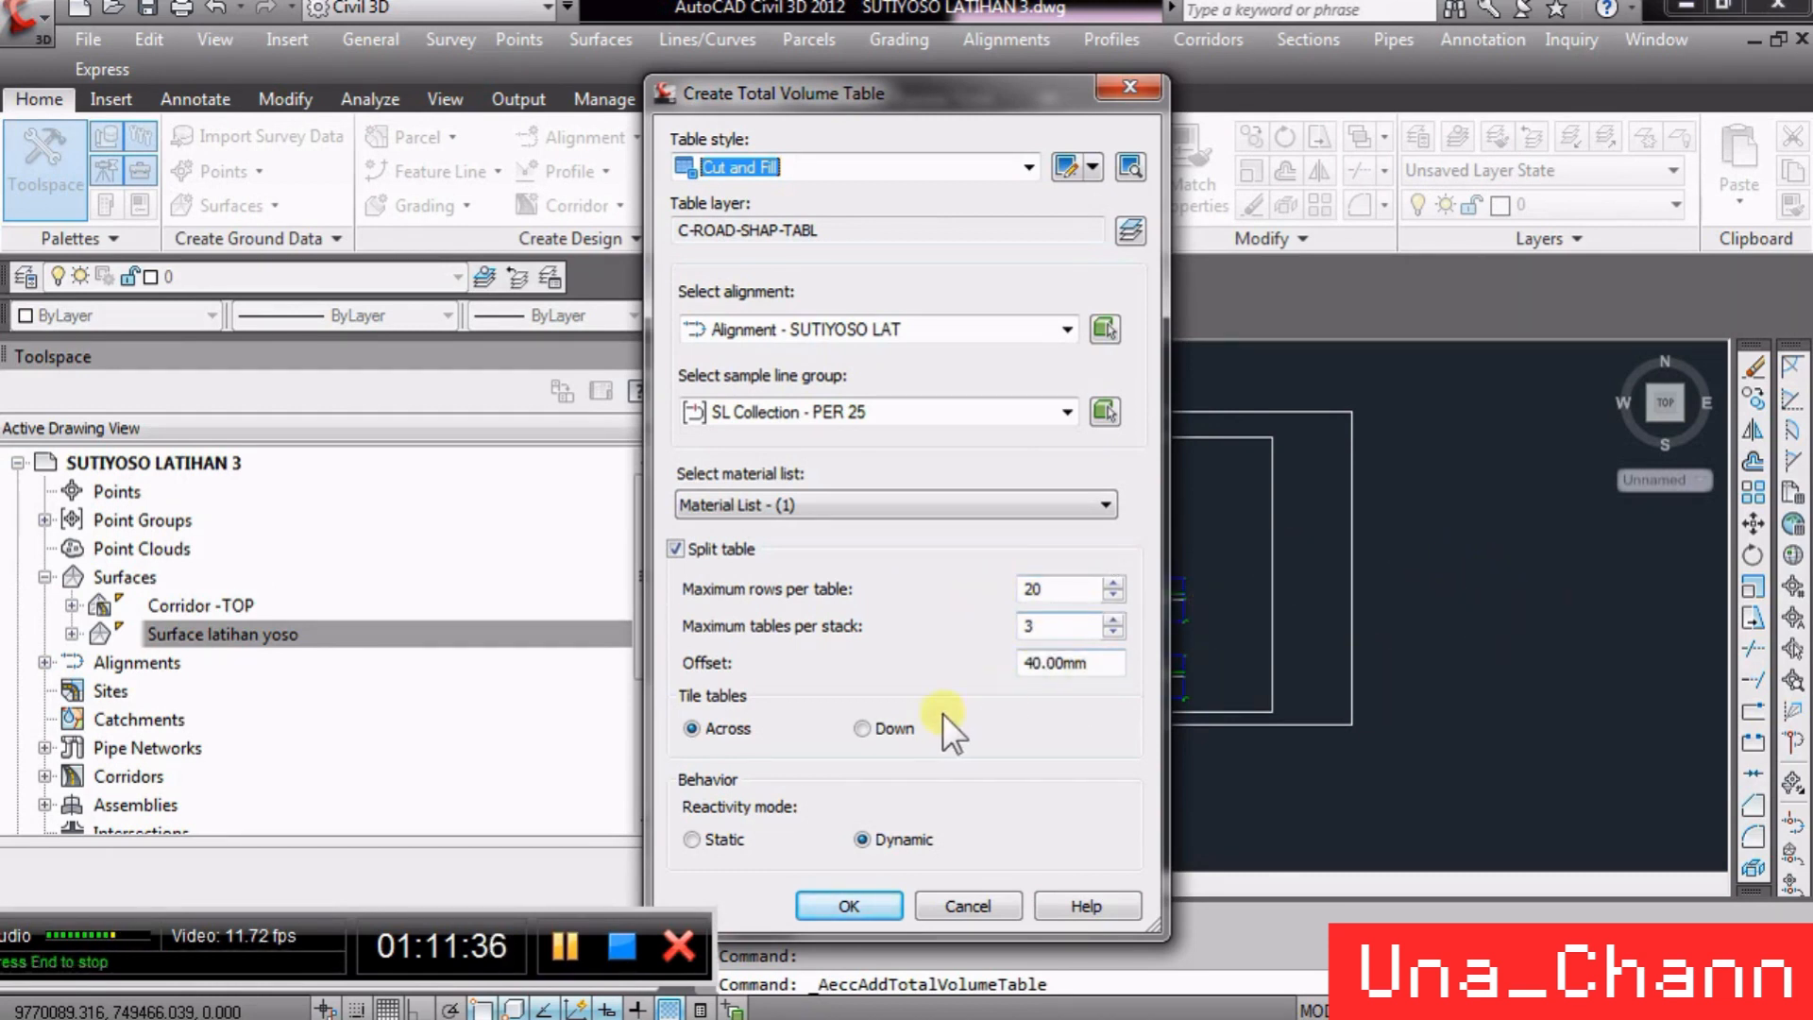
{"action": "left_click", "coordinate": [857, 908]}
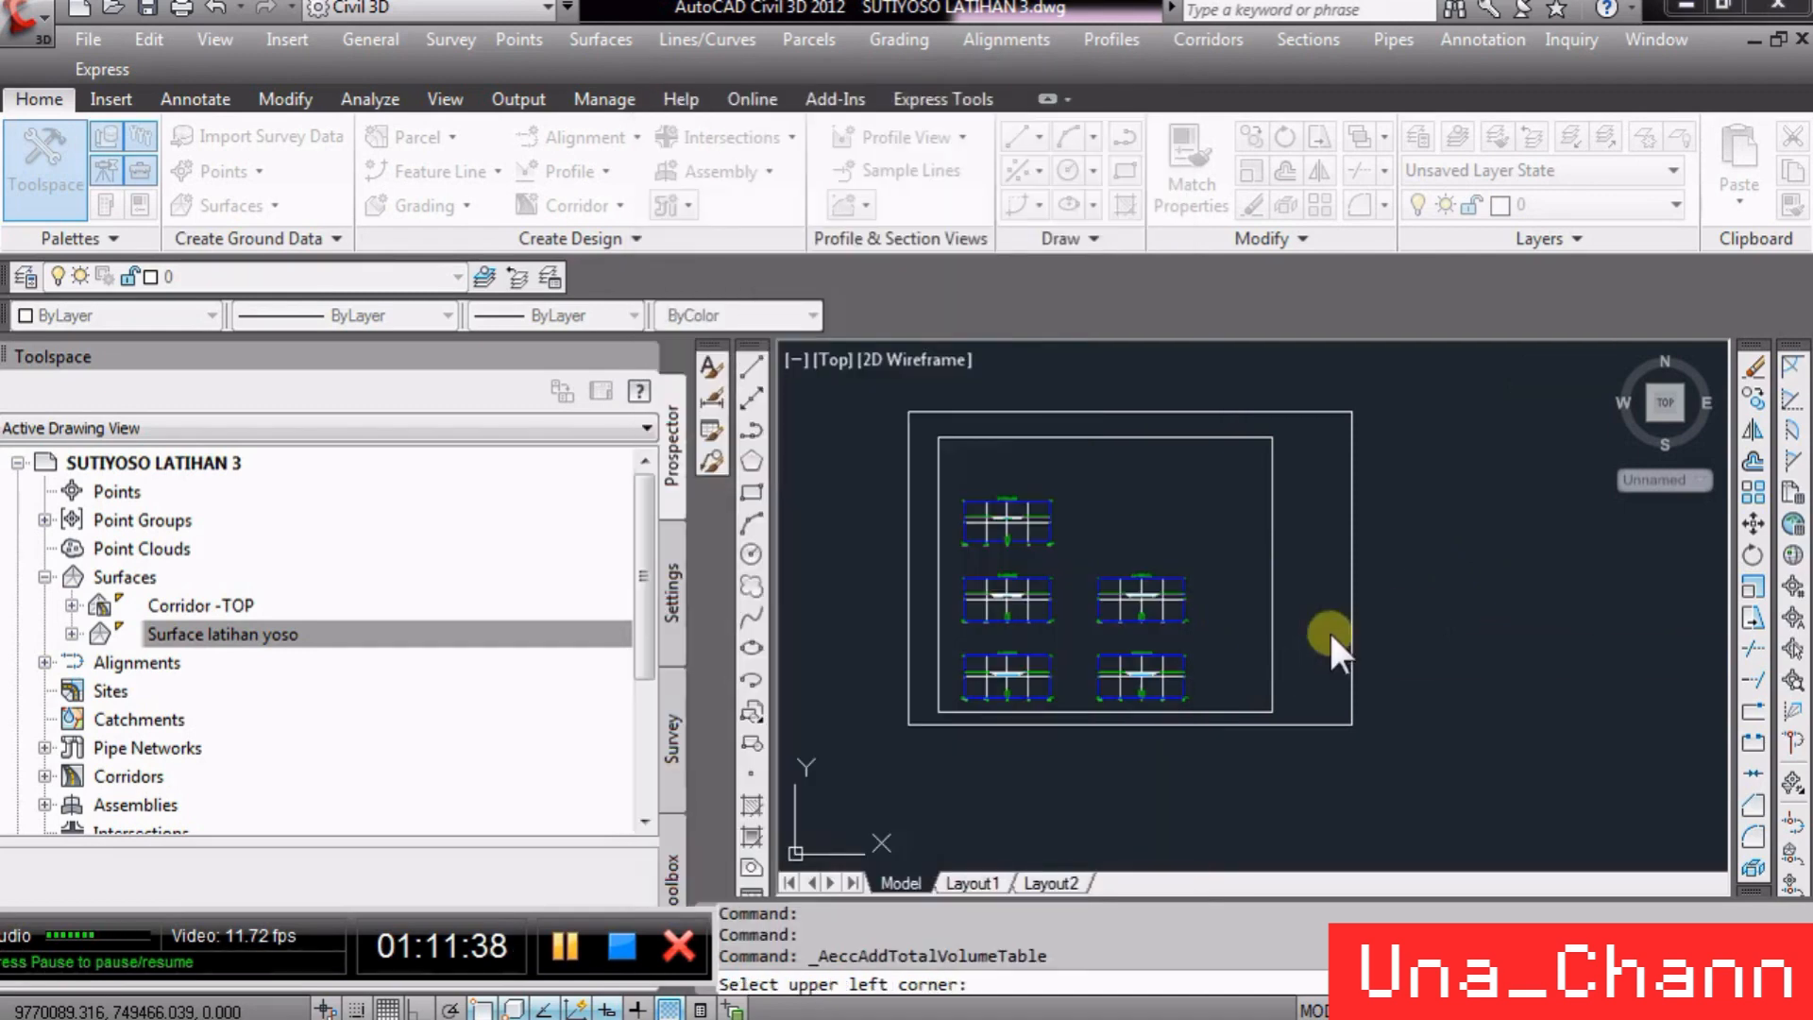
{"action": "left_click", "coordinate": [1409, 623]}
- Zoom into the Total Volume table and a section view, selecting its earthwork material area to inspect it
{"action": "scroll", "coordinate": [1440, 631], "scroll_direction": "up", "scroll_amount": 5}
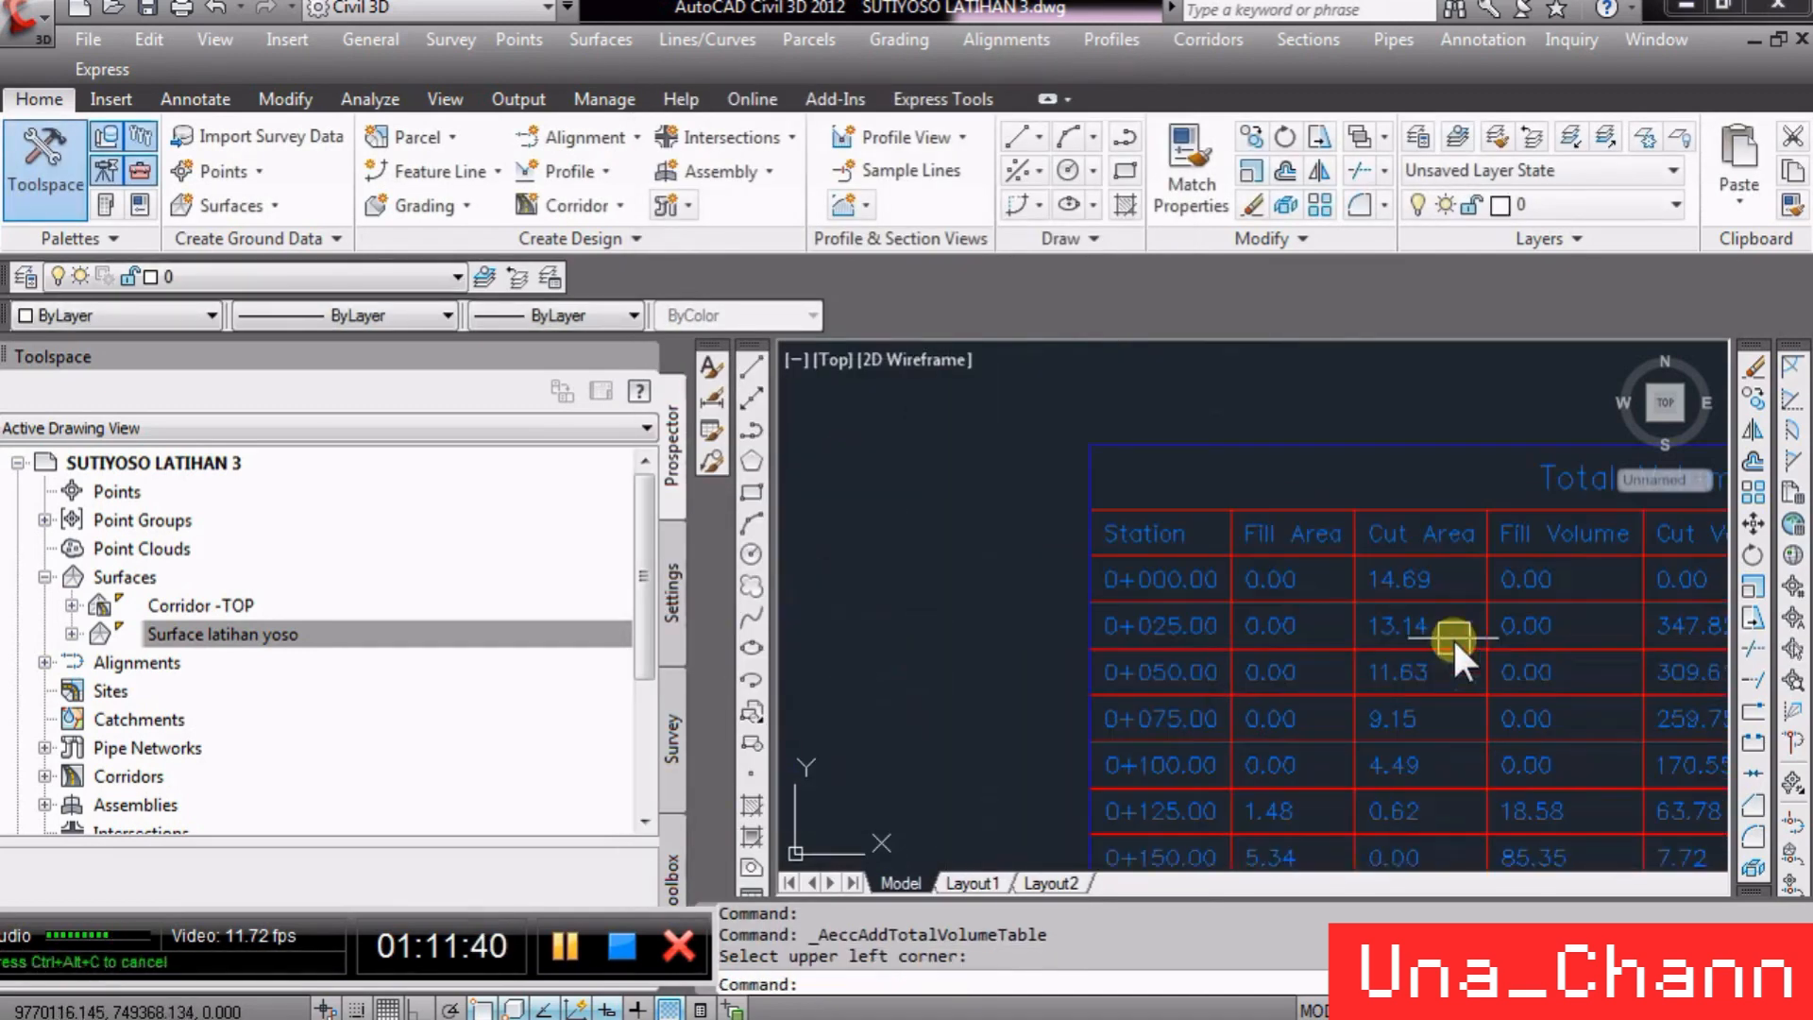
{"action": "scroll", "coordinate": [1449, 572], "scroll_direction": "up", "scroll_amount": 4}
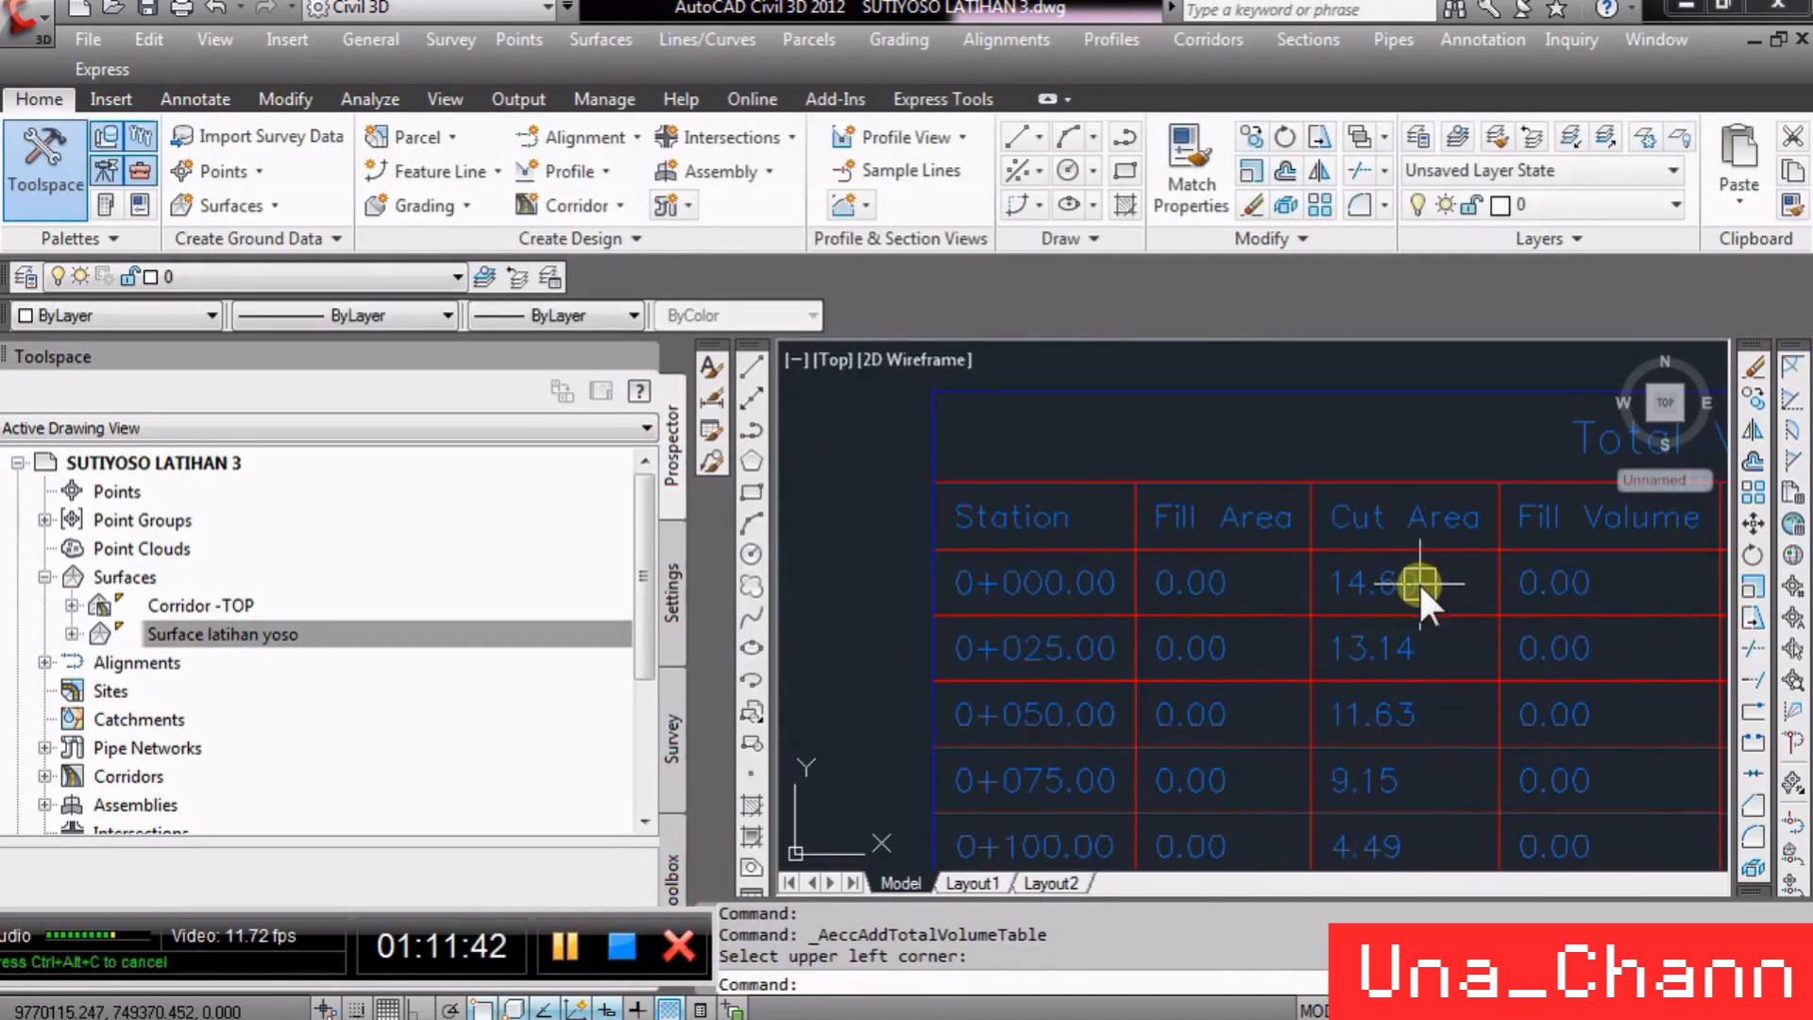
{"action": "scroll", "coordinate": [1222, 592], "scroll_direction": "down", "scroll_amount": 2}
{"action": "scroll", "coordinate": [1445, 587], "scroll_direction": "down", "scroll_amount": 6}
{"action": "scroll", "coordinate": [1067, 635], "scroll_direction": "up", "scroll_amount": 10}
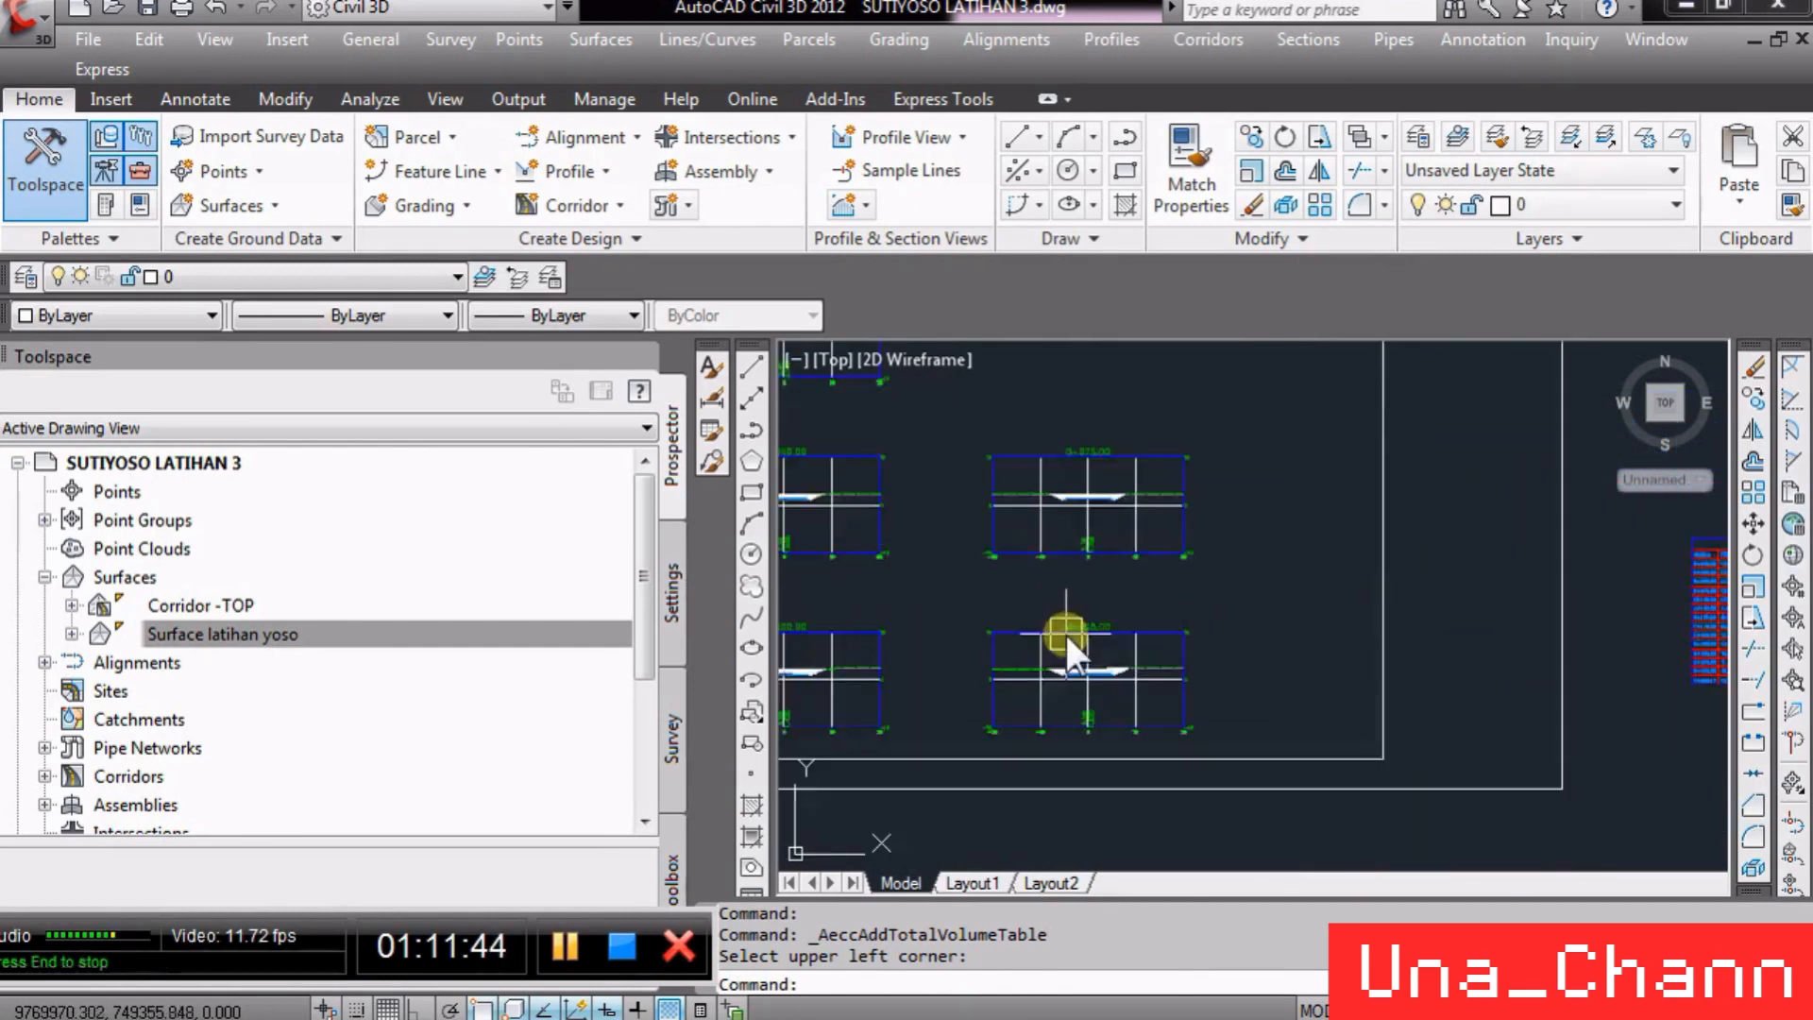
{"action": "scroll", "coordinate": [1386, 642], "scroll_direction": "down", "scroll_amount": 14}
{"action": "scroll", "coordinate": [1316, 648], "scroll_direction": "up", "scroll_amount": 5}
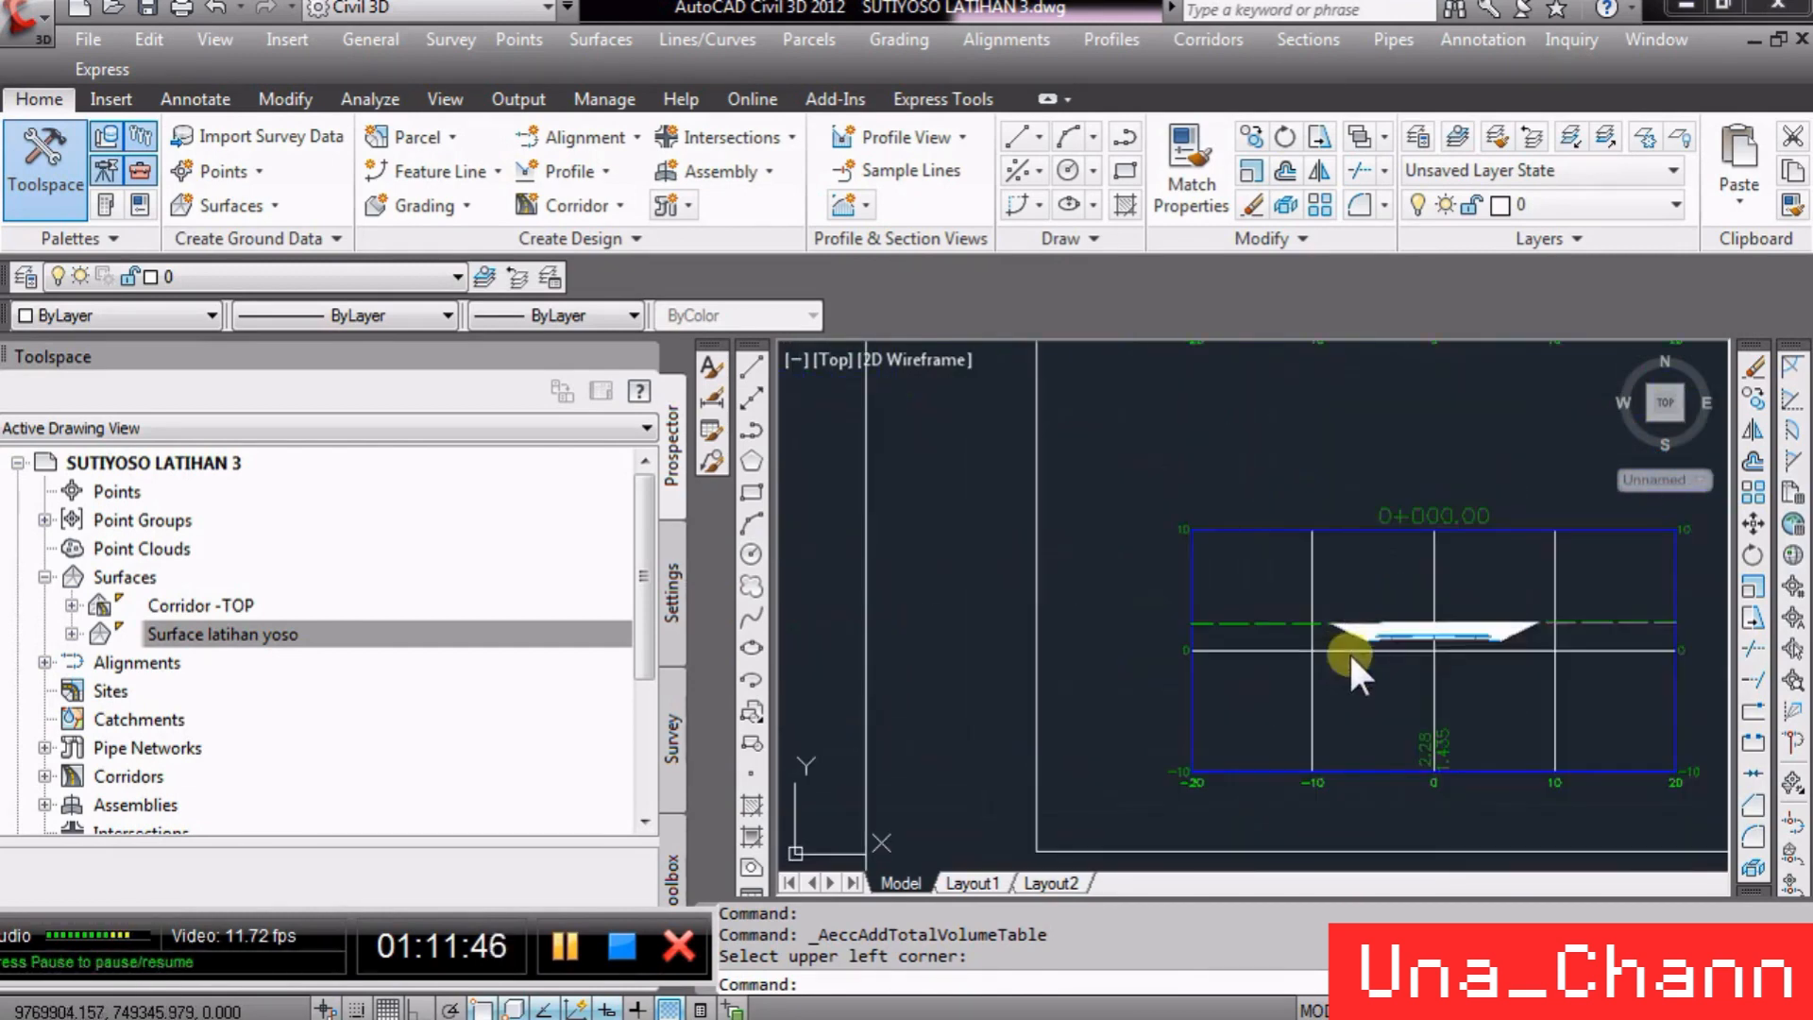
{"action": "scroll", "coordinate": [1437, 621], "scroll_direction": "down", "scroll_amount": 1}
{"action": "scroll", "coordinate": [1050, 659], "scroll_direction": "up", "scroll_amount": 2}
{"action": "left_click", "coordinate": [1110, 673]}
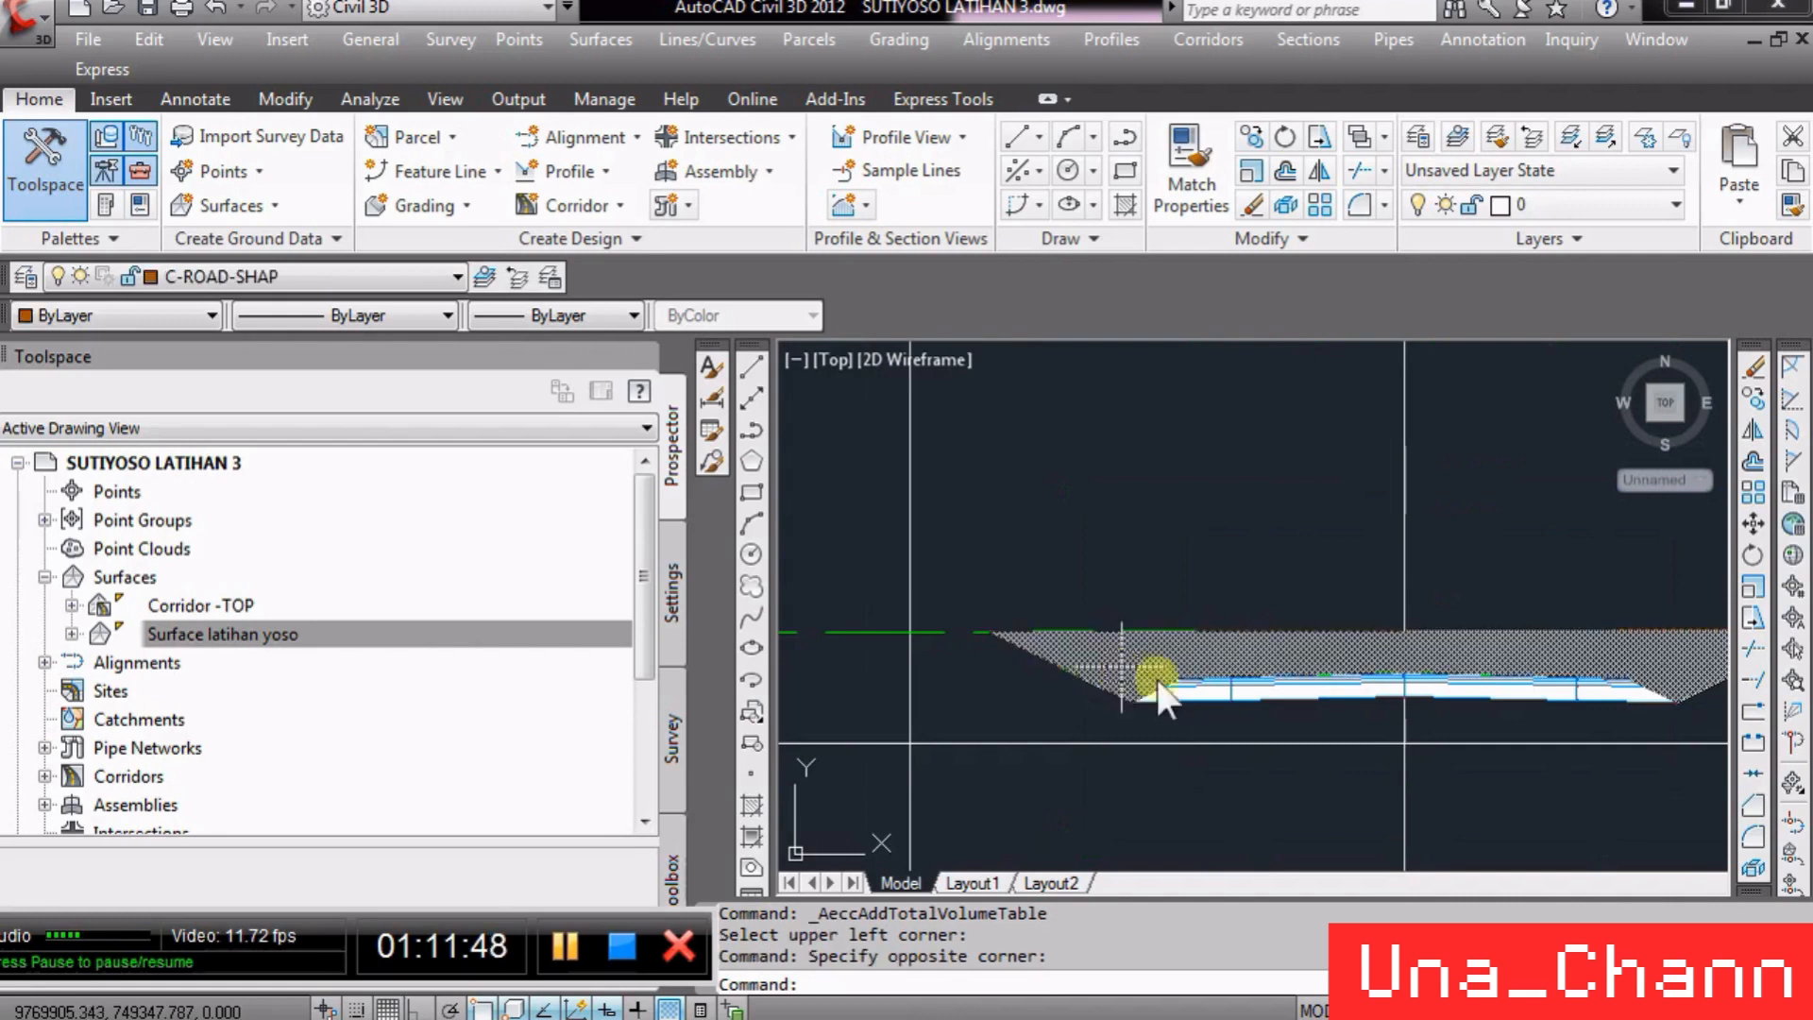
{"action": "left_click", "coordinate": [1142, 648]}
- Zoom around the volume table and section views to review the cut and fill quantities per station
{"action": "scroll", "coordinate": [1203, 737], "scroll_direction": "up", "scroll_amount": 4}
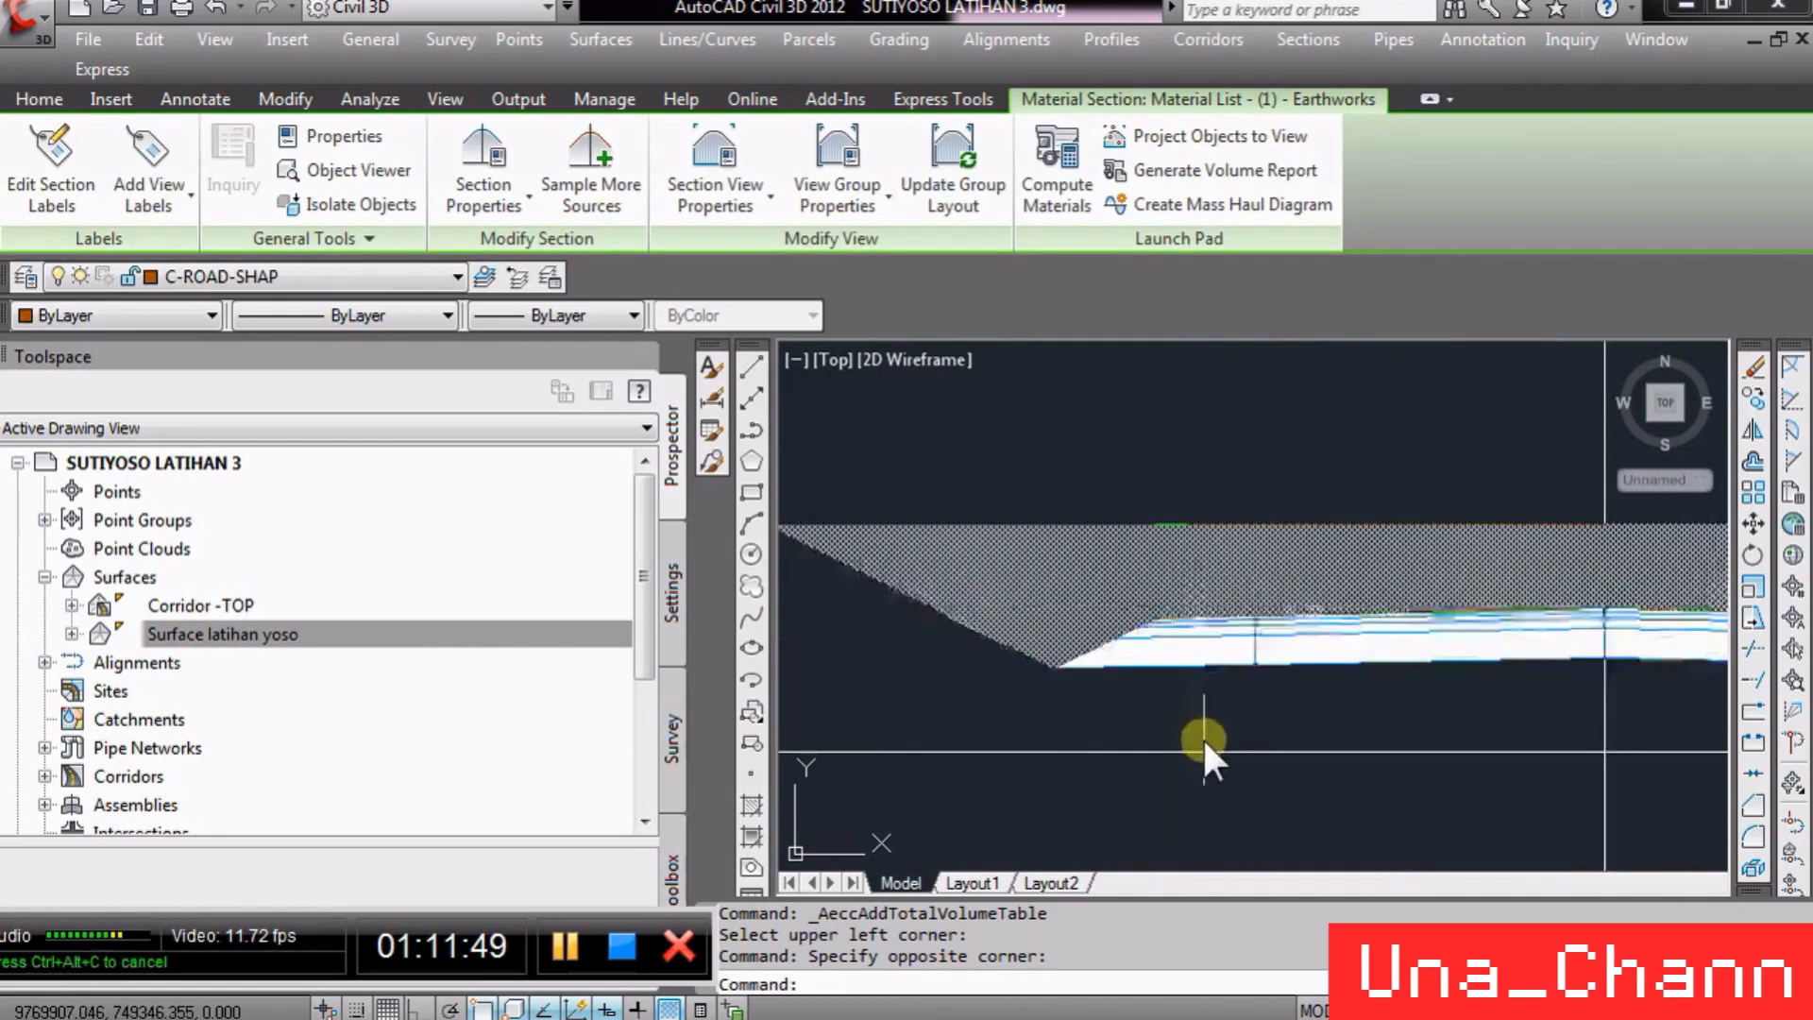
{"action": "scroll", "coordinate": [1198, 576], "scroll_direction": "down", "scroll_amount": 5}
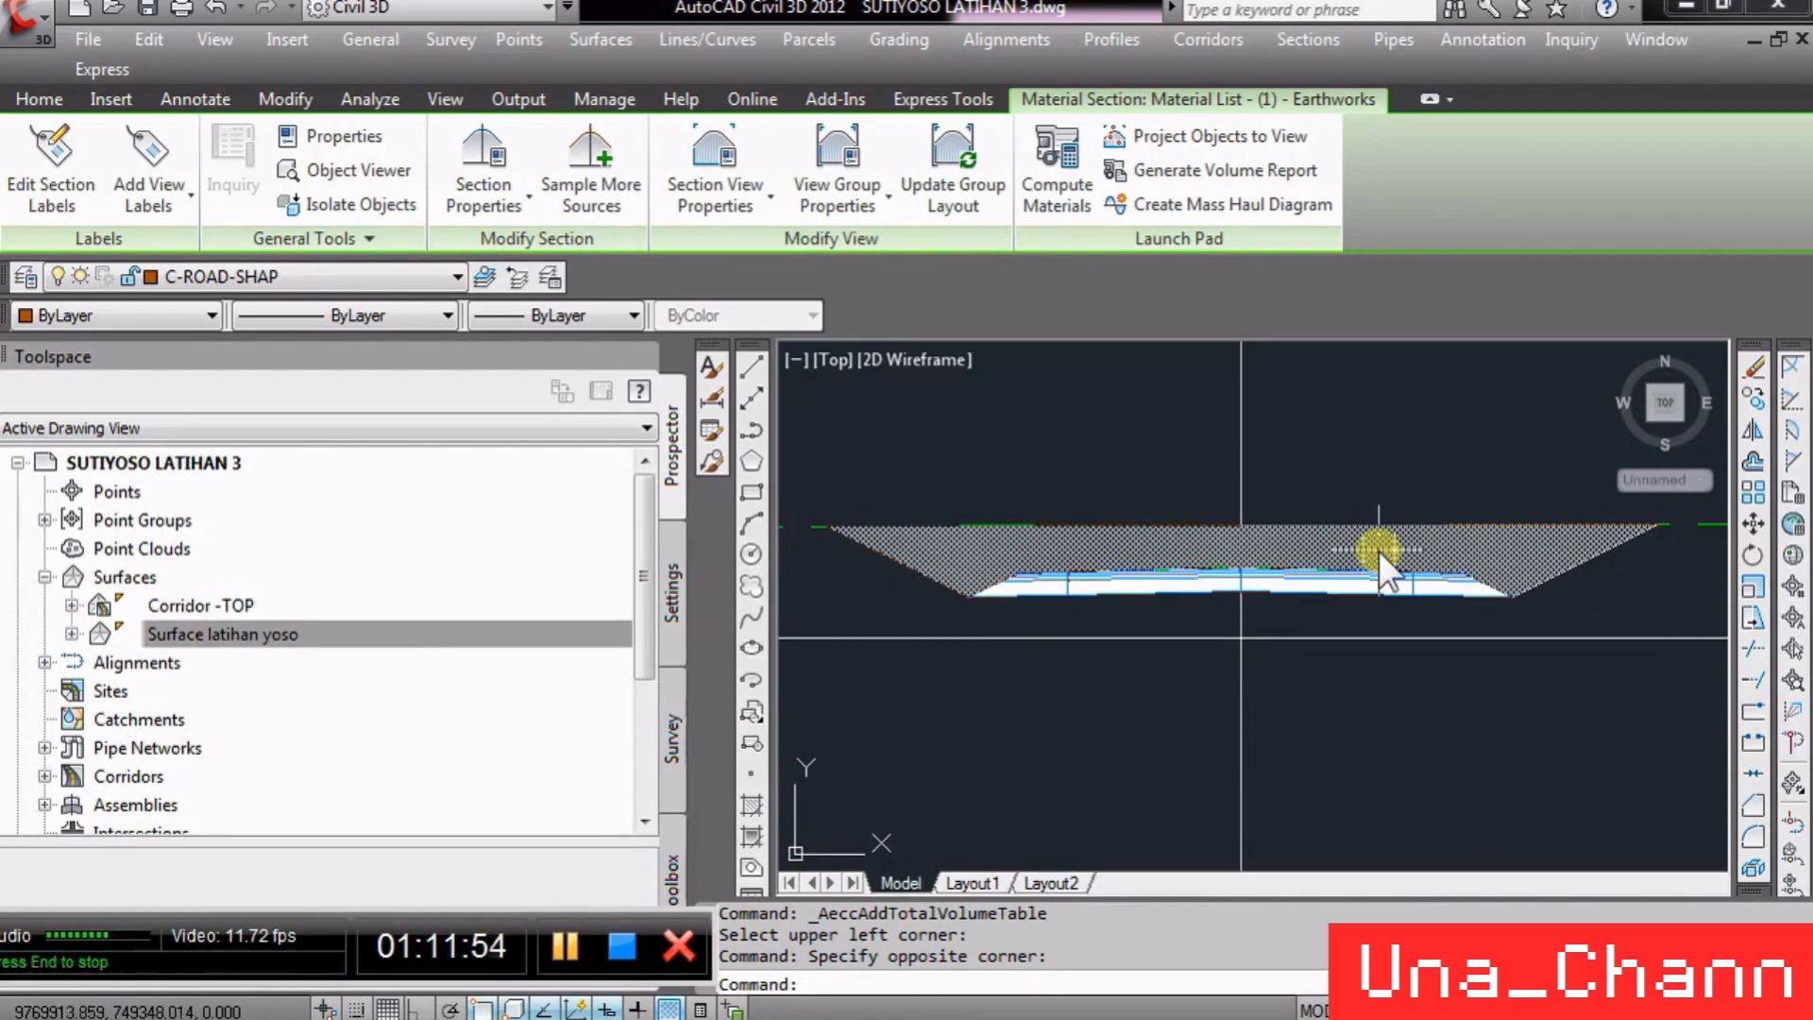
{"action": "scroll", "coordinate": [1156, 543], "scroll_direction": "up", "scroll_amount": 2}
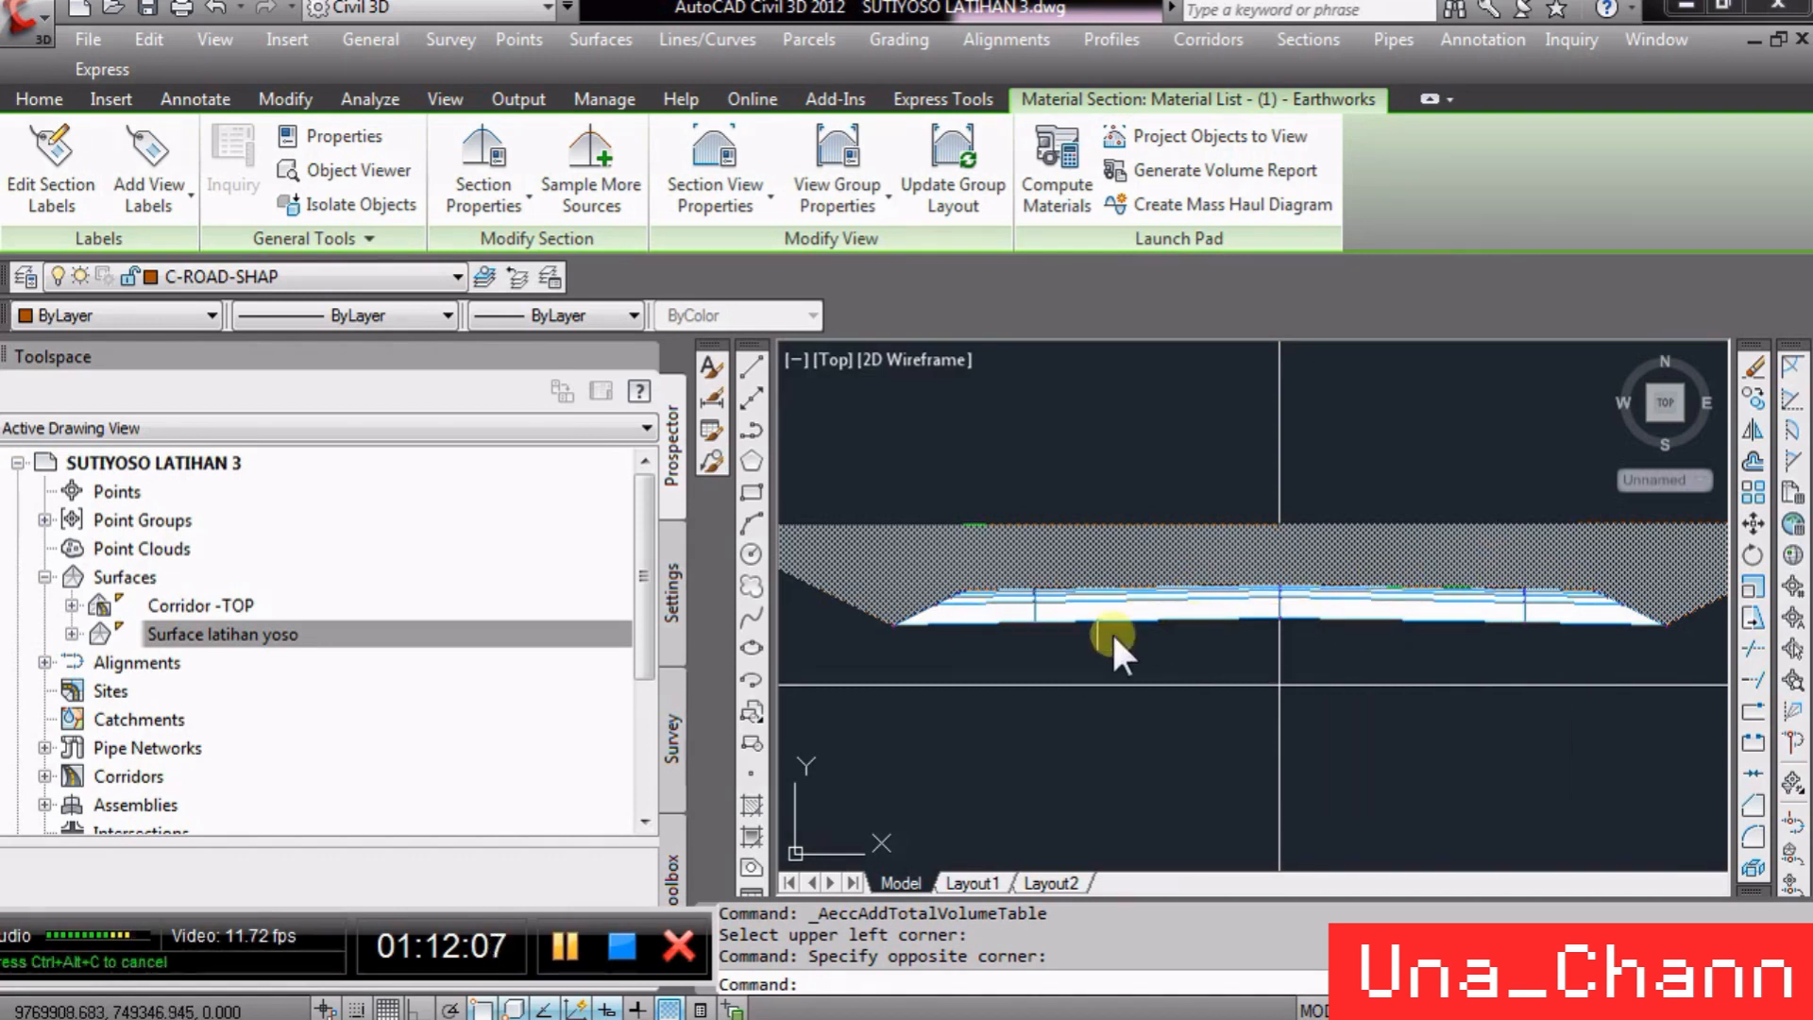
{"action": "scroll", "coordinate": [1113, 630], "scroll_direction": "down", "scroll_amount": 3}
{"action": "scroll", "coordinate": [1169, 588], "scroll_direction": "up", "scroll_amount": 2}
{"action": "scroll", "coordinate": [1090, 638], "scroll_direction": "down", "scroll_amount": 2}
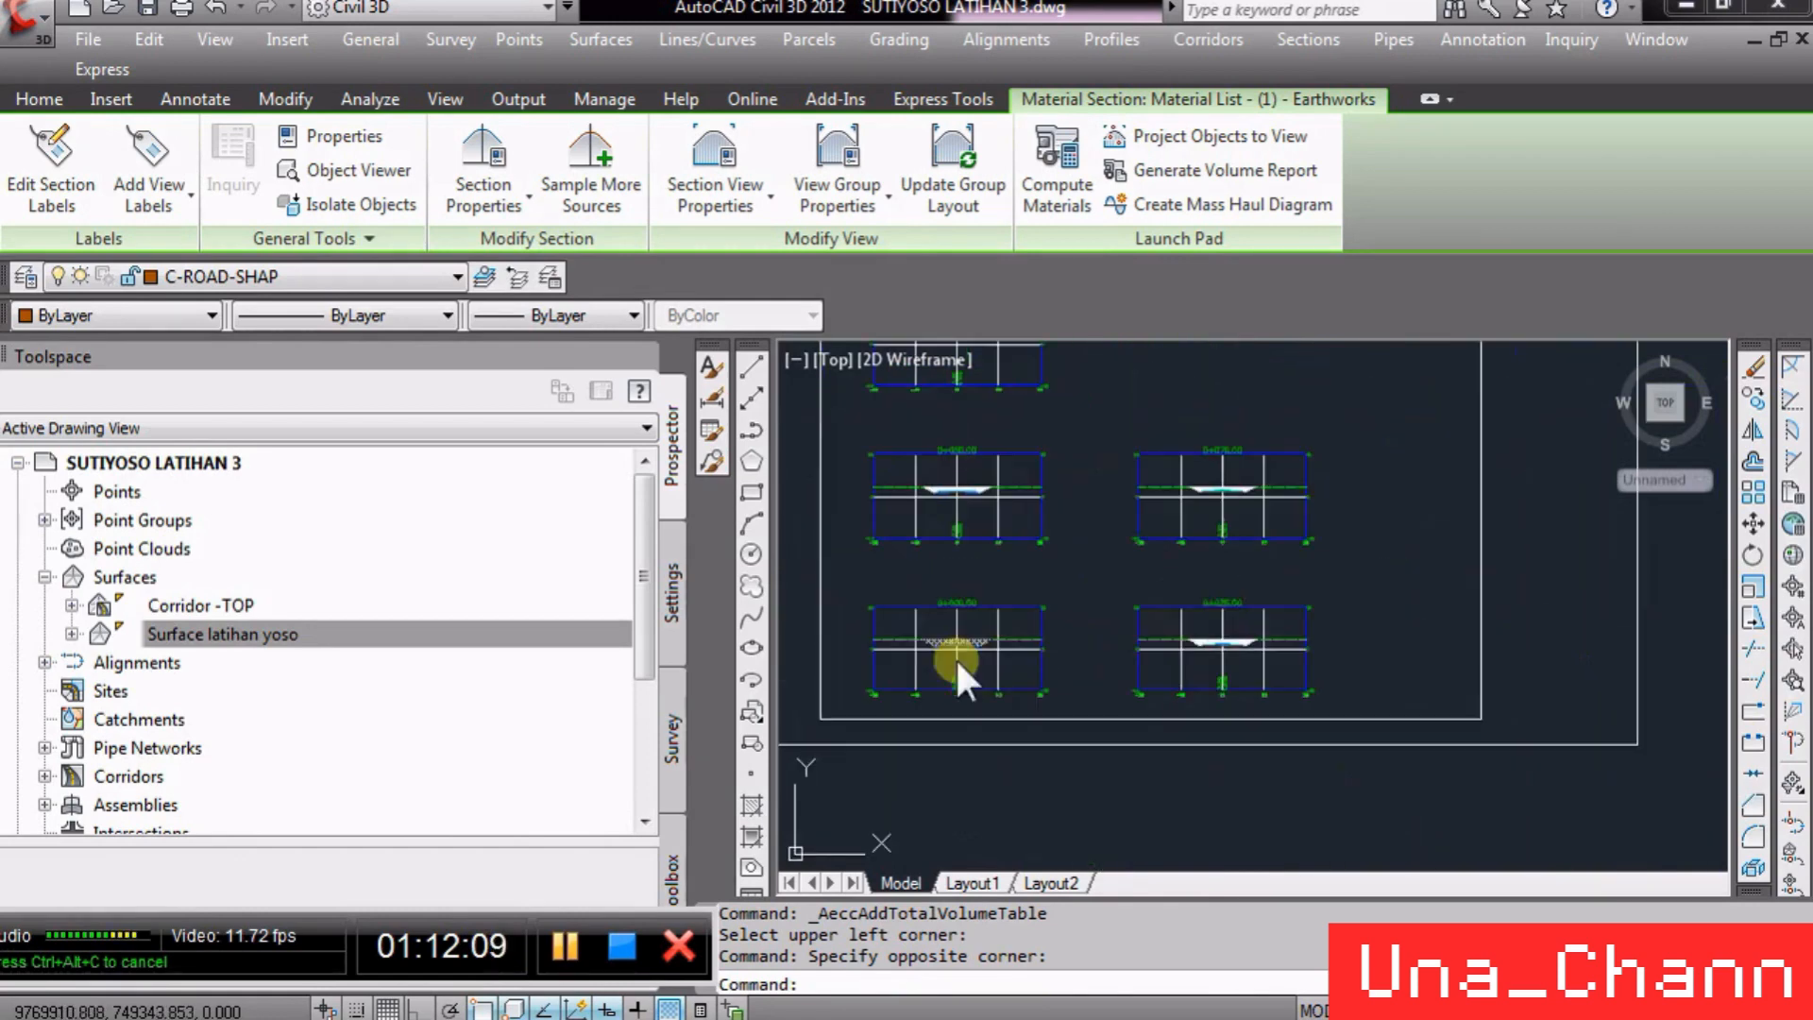
{"action": "scroll", "coordinate": [841, 648], "scroll_direction": "down", "scroll_amount": 2}
{"action": "scroll", "coordinate": [1342, 591], "scroll_direction": "up", "scroll_amount": 6}
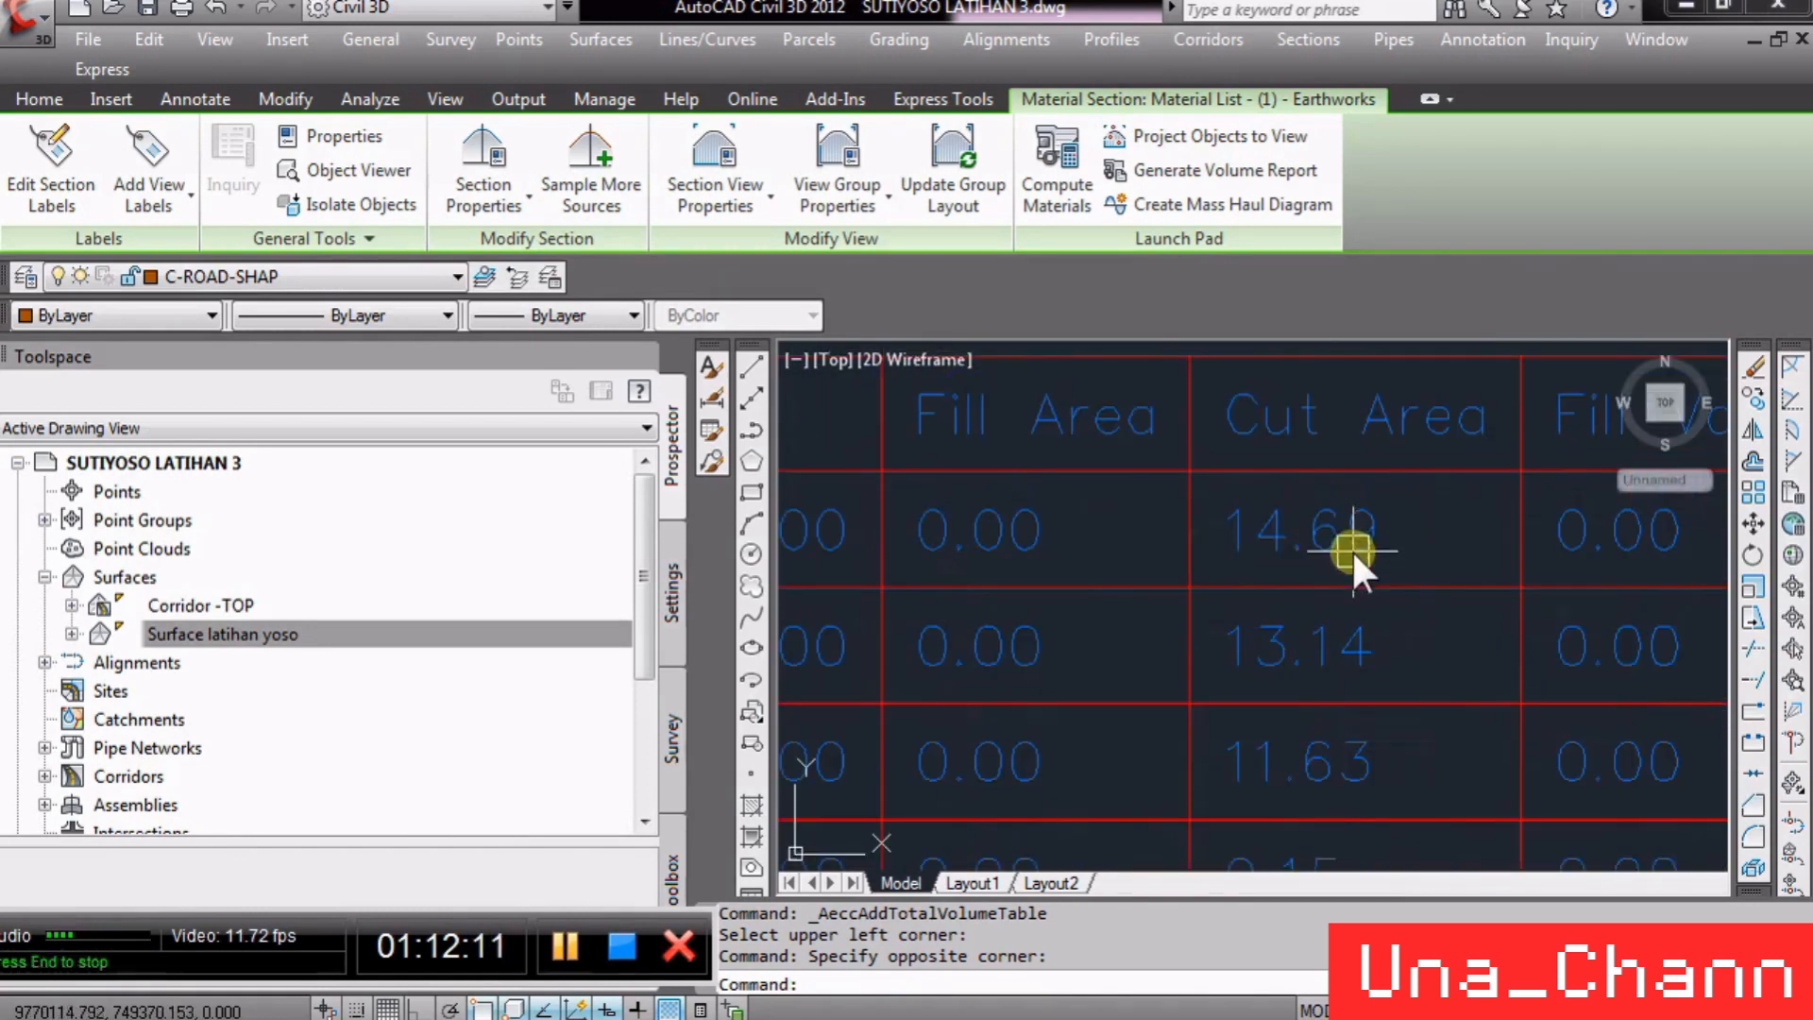
{"action": "scroll", "coordinate": [1282, 572], "scroll_direction": "down", "scroll_amount": 4}
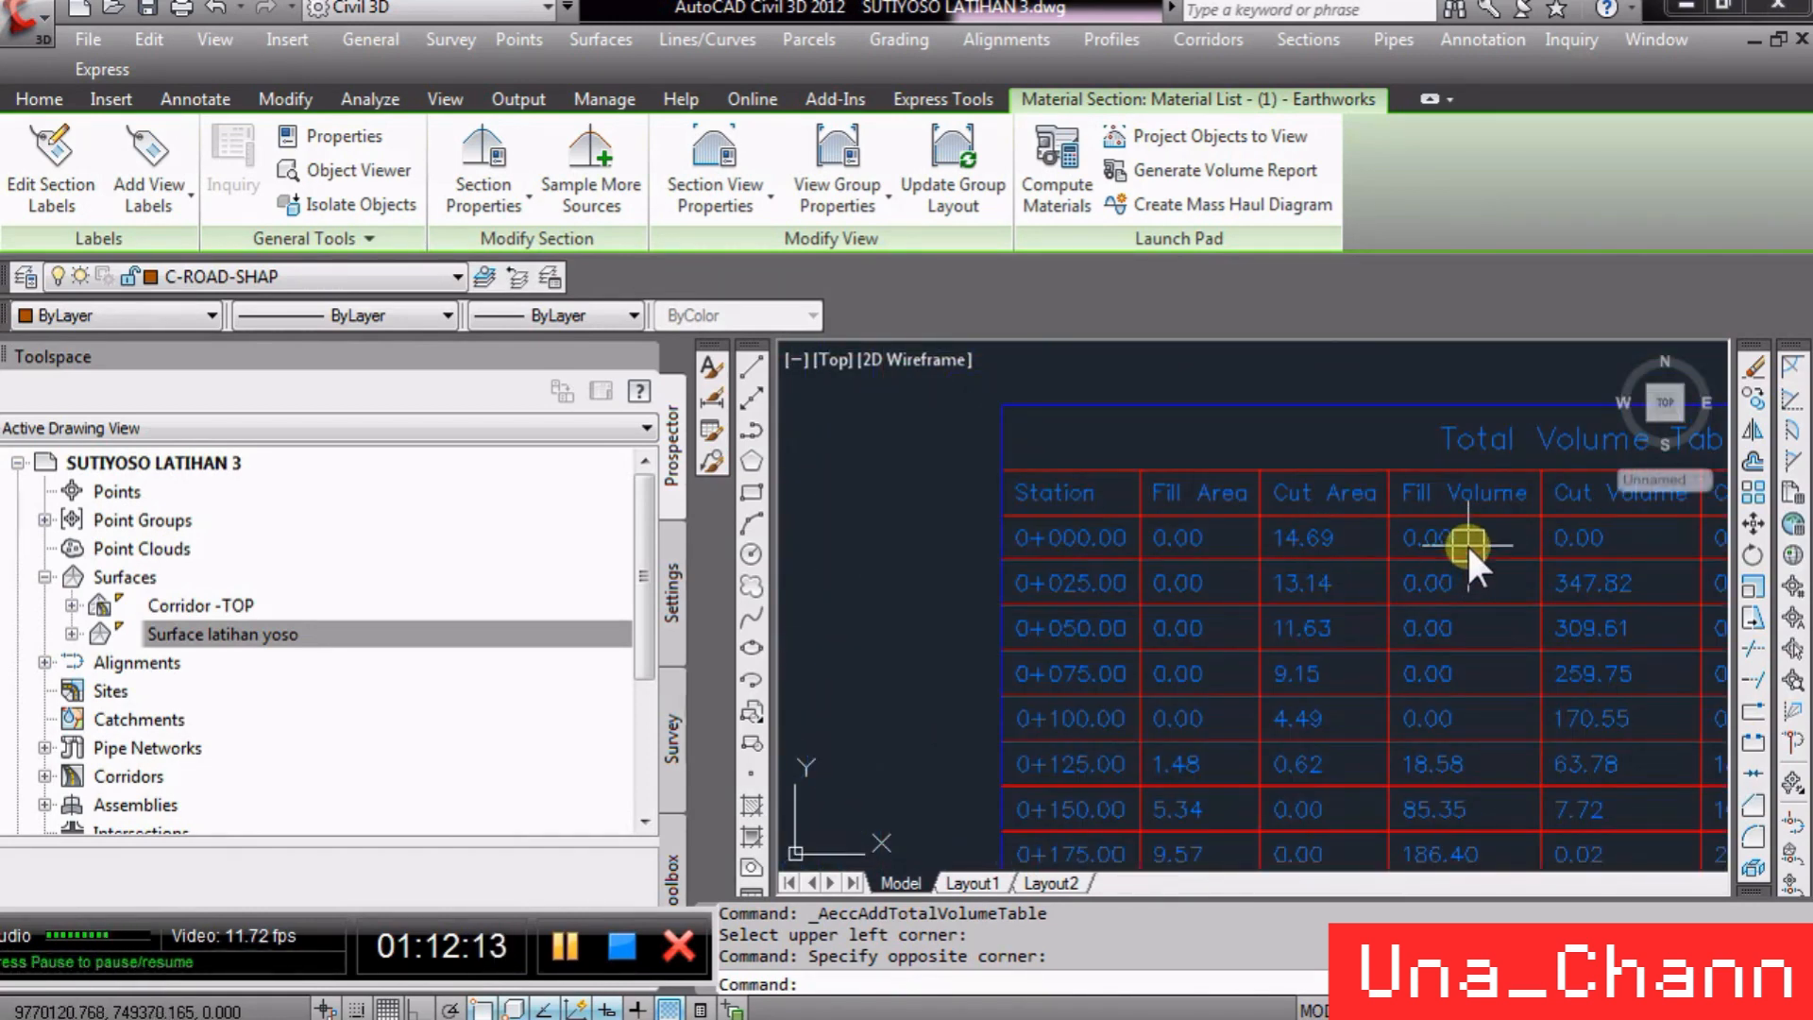
{"action": "scroll", "coordinate": [1238, 542], "scroll_direction": "down", "scroll_amount": 5}
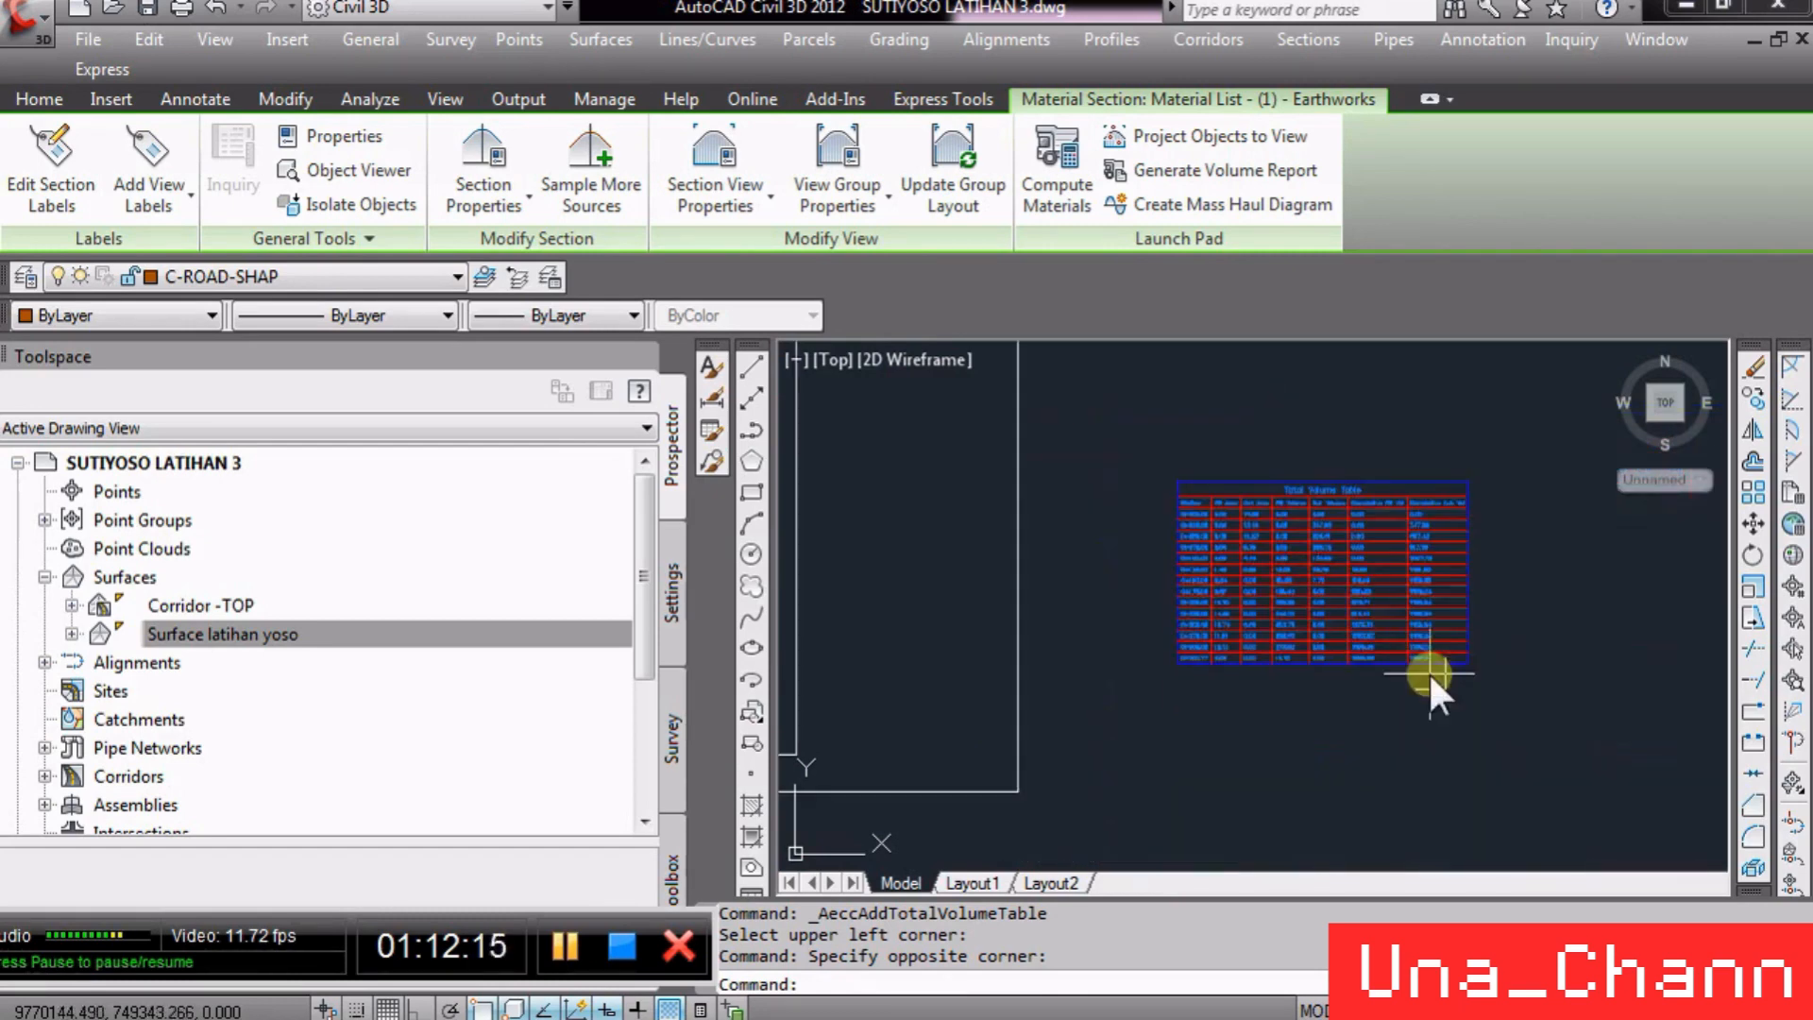
{"action": "scroll", "coordinate": [1428, 671], "scroll_direction": "up", "scroll_amount": 6}
{"action": "scroll", "coordinate": [1402, 654], "scroll_direction": "up", "scroll_amount": 4}
{"action": "scroll", "coordinate": [1367, 769], "scroll_direction": "down", "scroll_amount": 7}
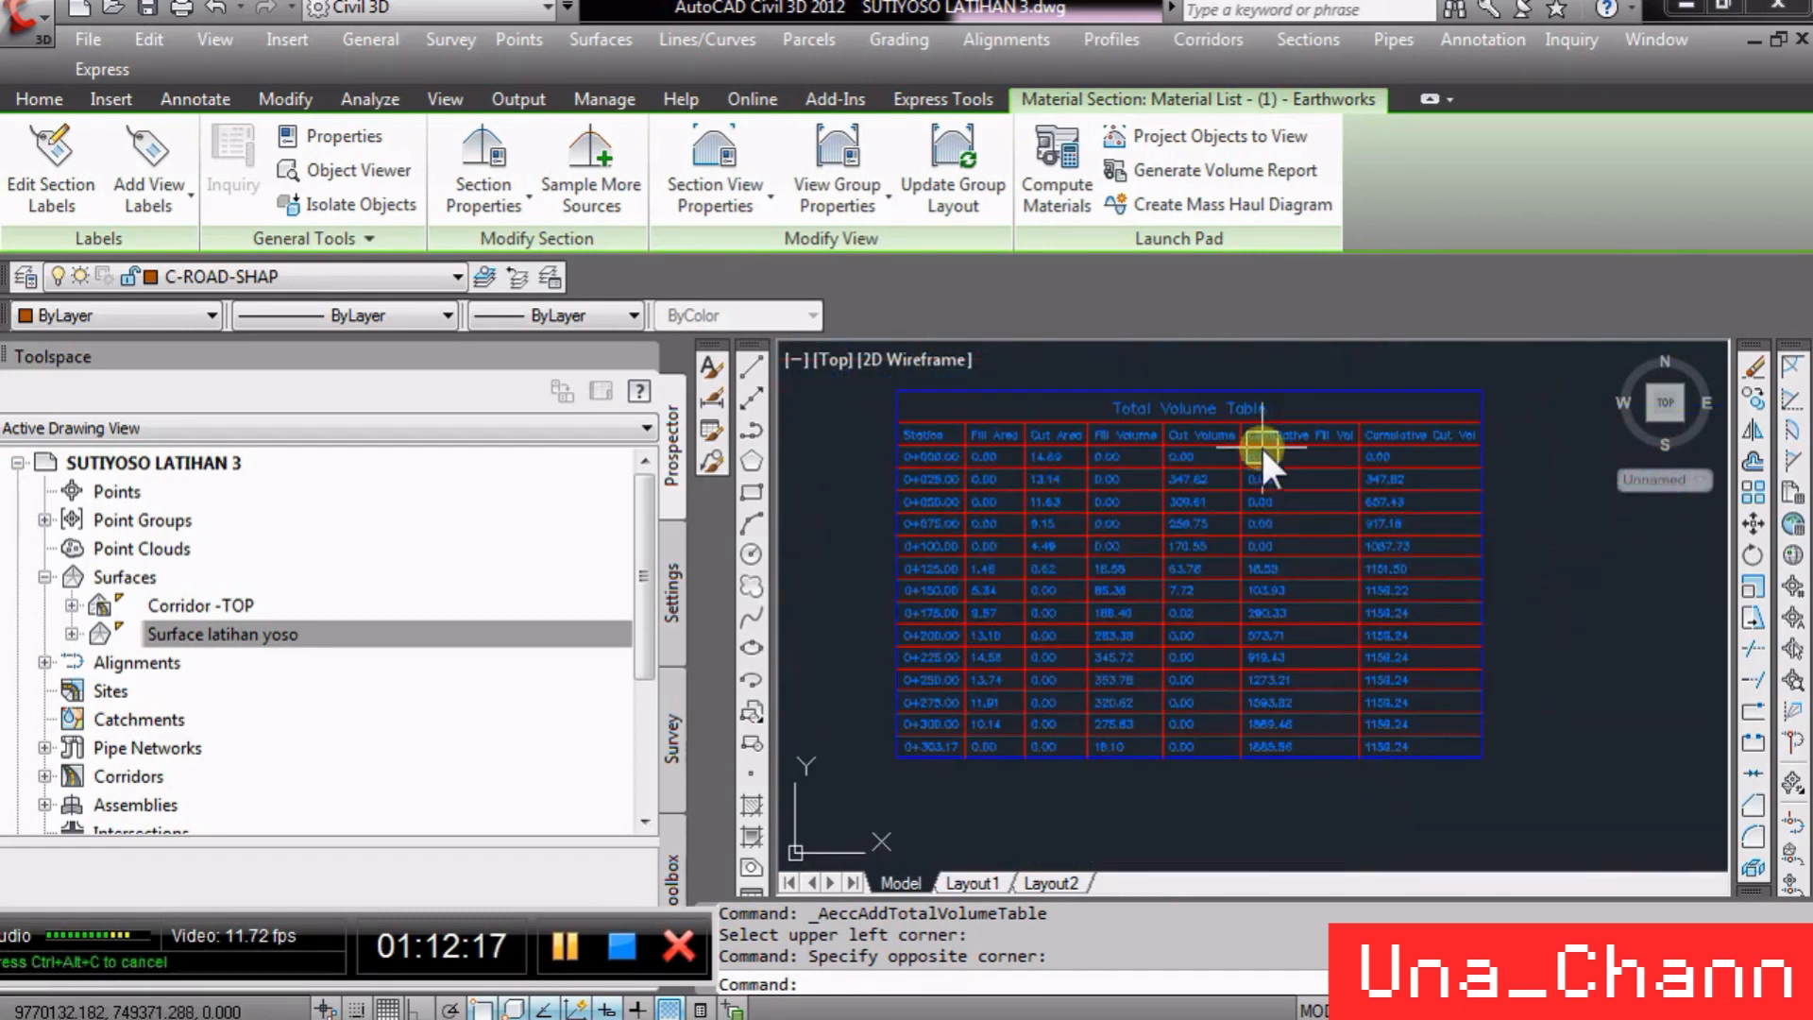
{"action": "scroll", "coordinate": [1260, 436], "scroll_direction": "up", "scroll_amount": 3}
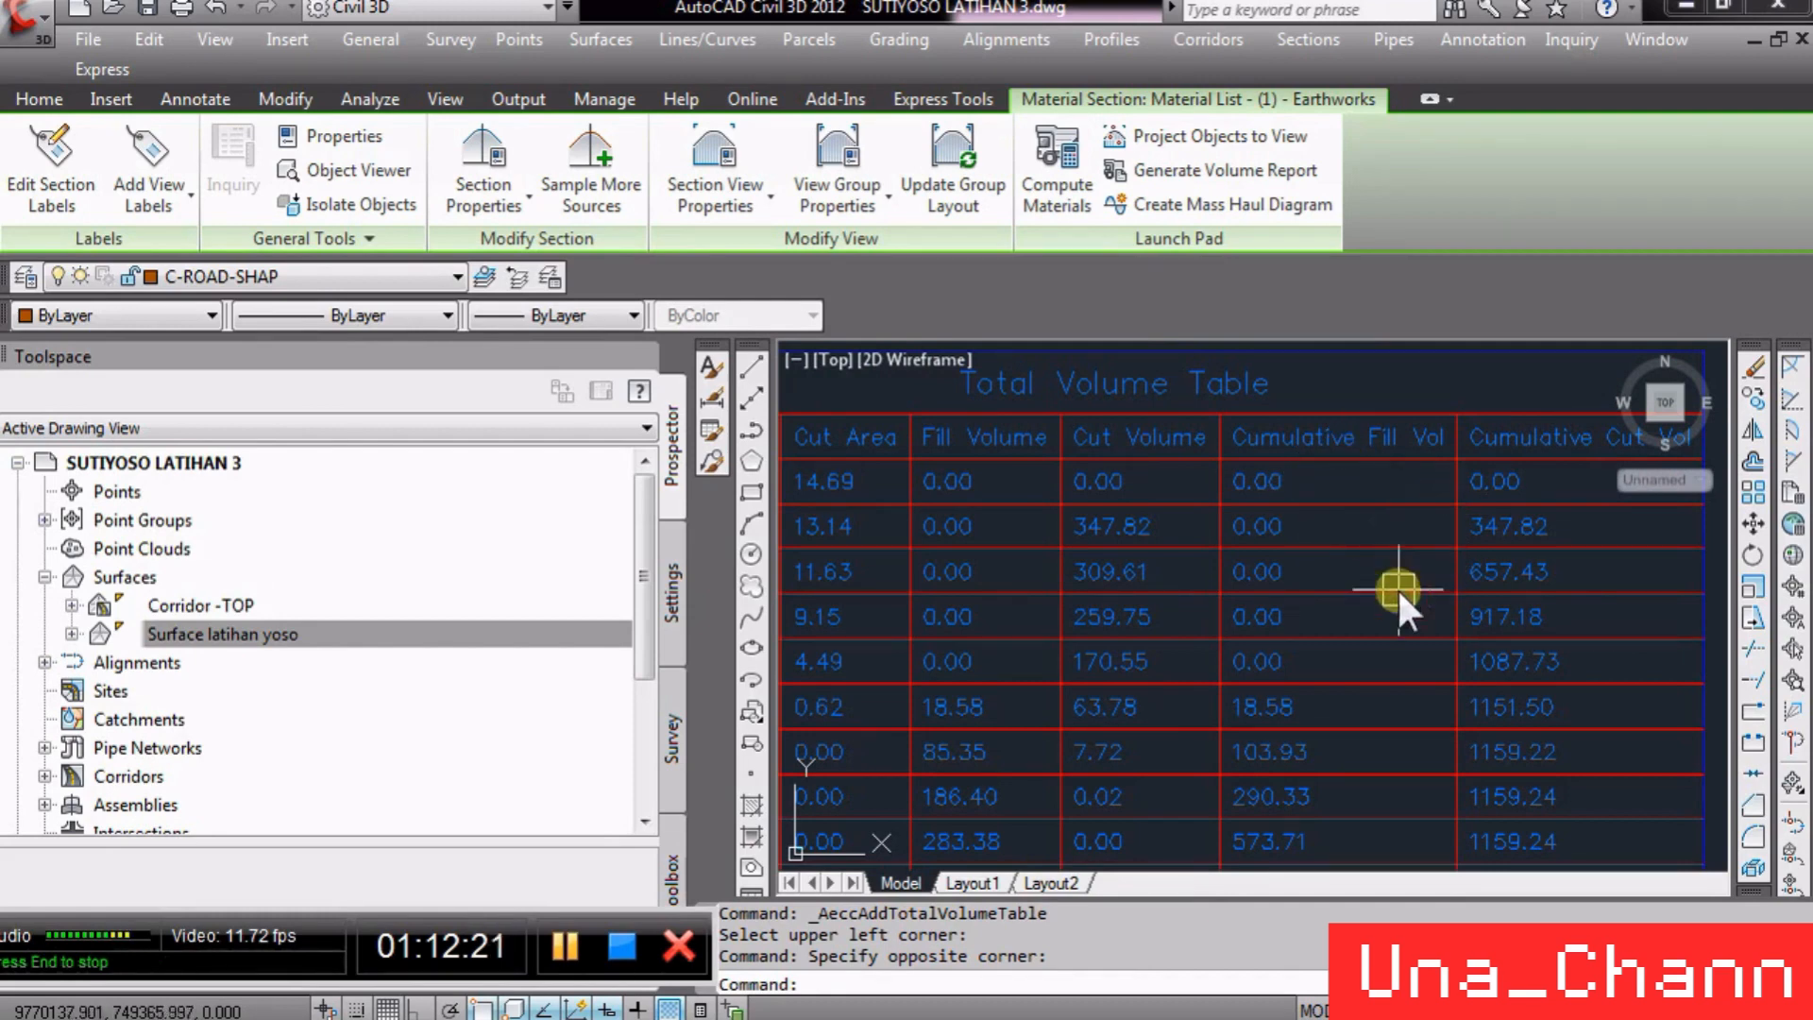
{"action": "scroll", "coordinate": [1390, 415], "scroll_direction": "down", "scroll_amount": 2}
{"action": "scroll", "coordinate": [1432, 525], "scroll_direction": "down", "scroll_amount": 5}
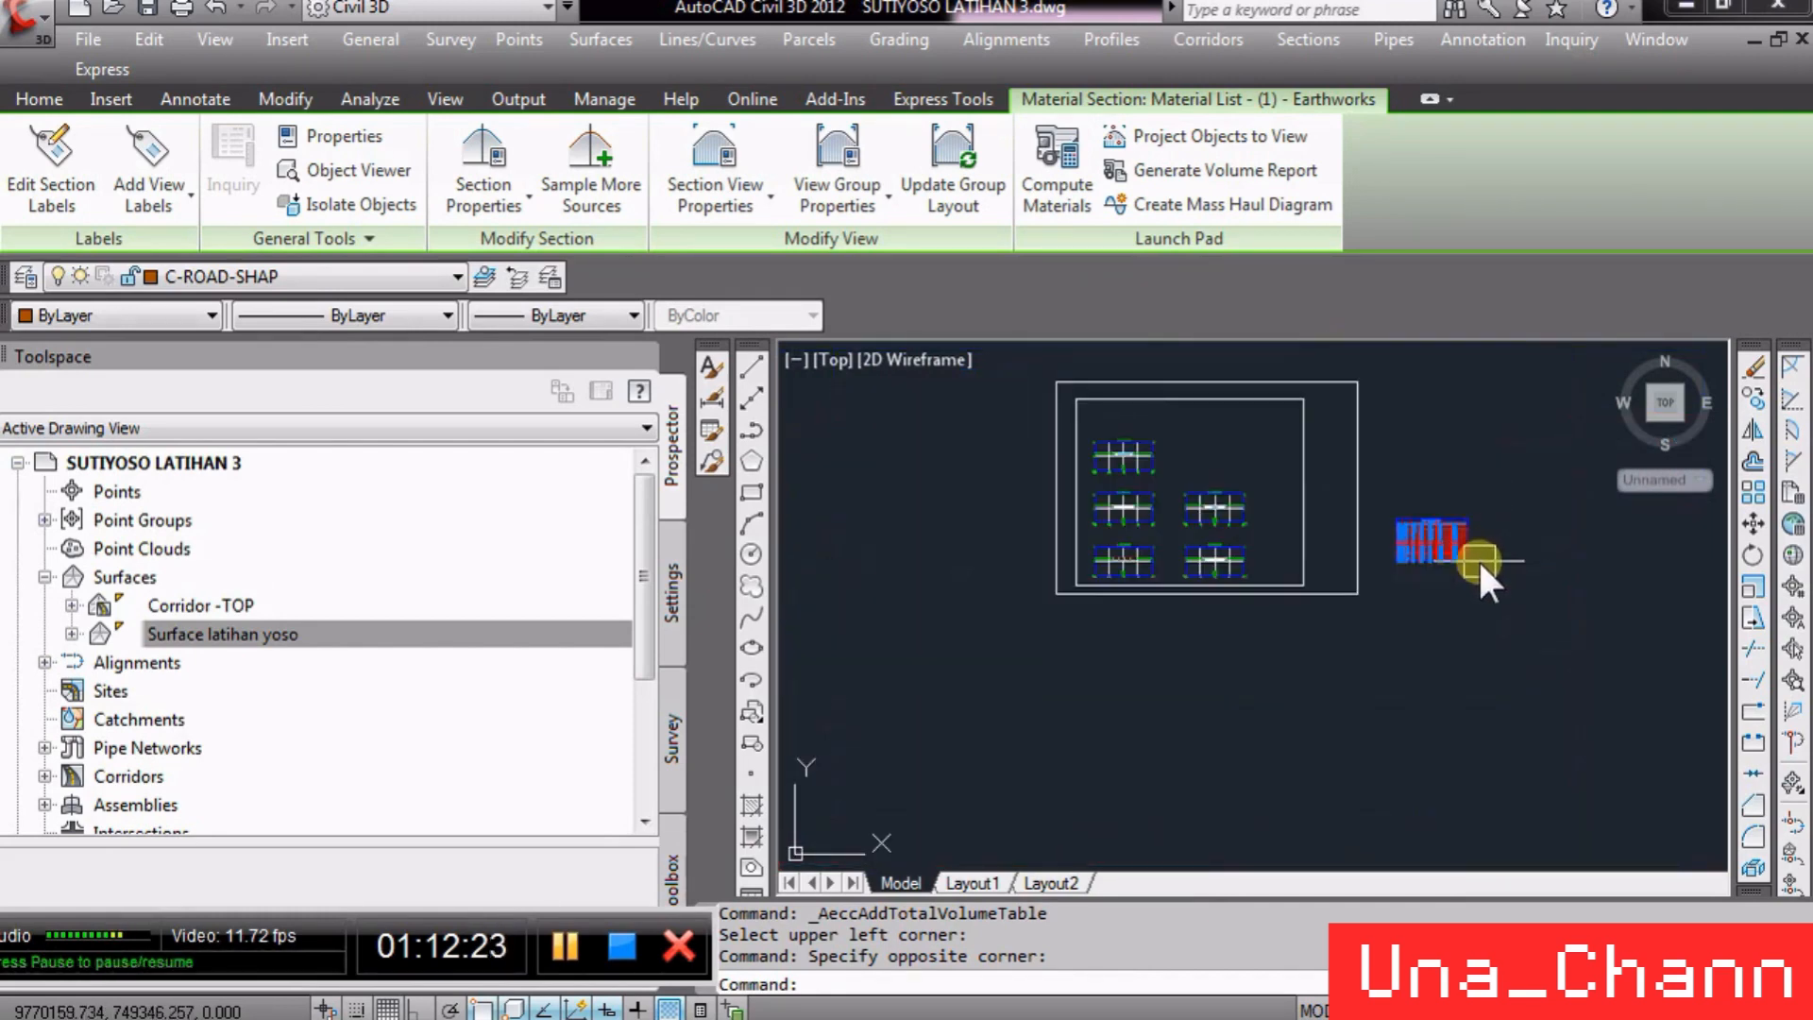
{"action": "scroll", "coordinate": [1191, 479], "scroll_direction": "up", "scroll_amount": 8}
{"action": "scroll", "coordinate": [1133, 543], "scroll_direction": "down", "scroll_amount": 3}
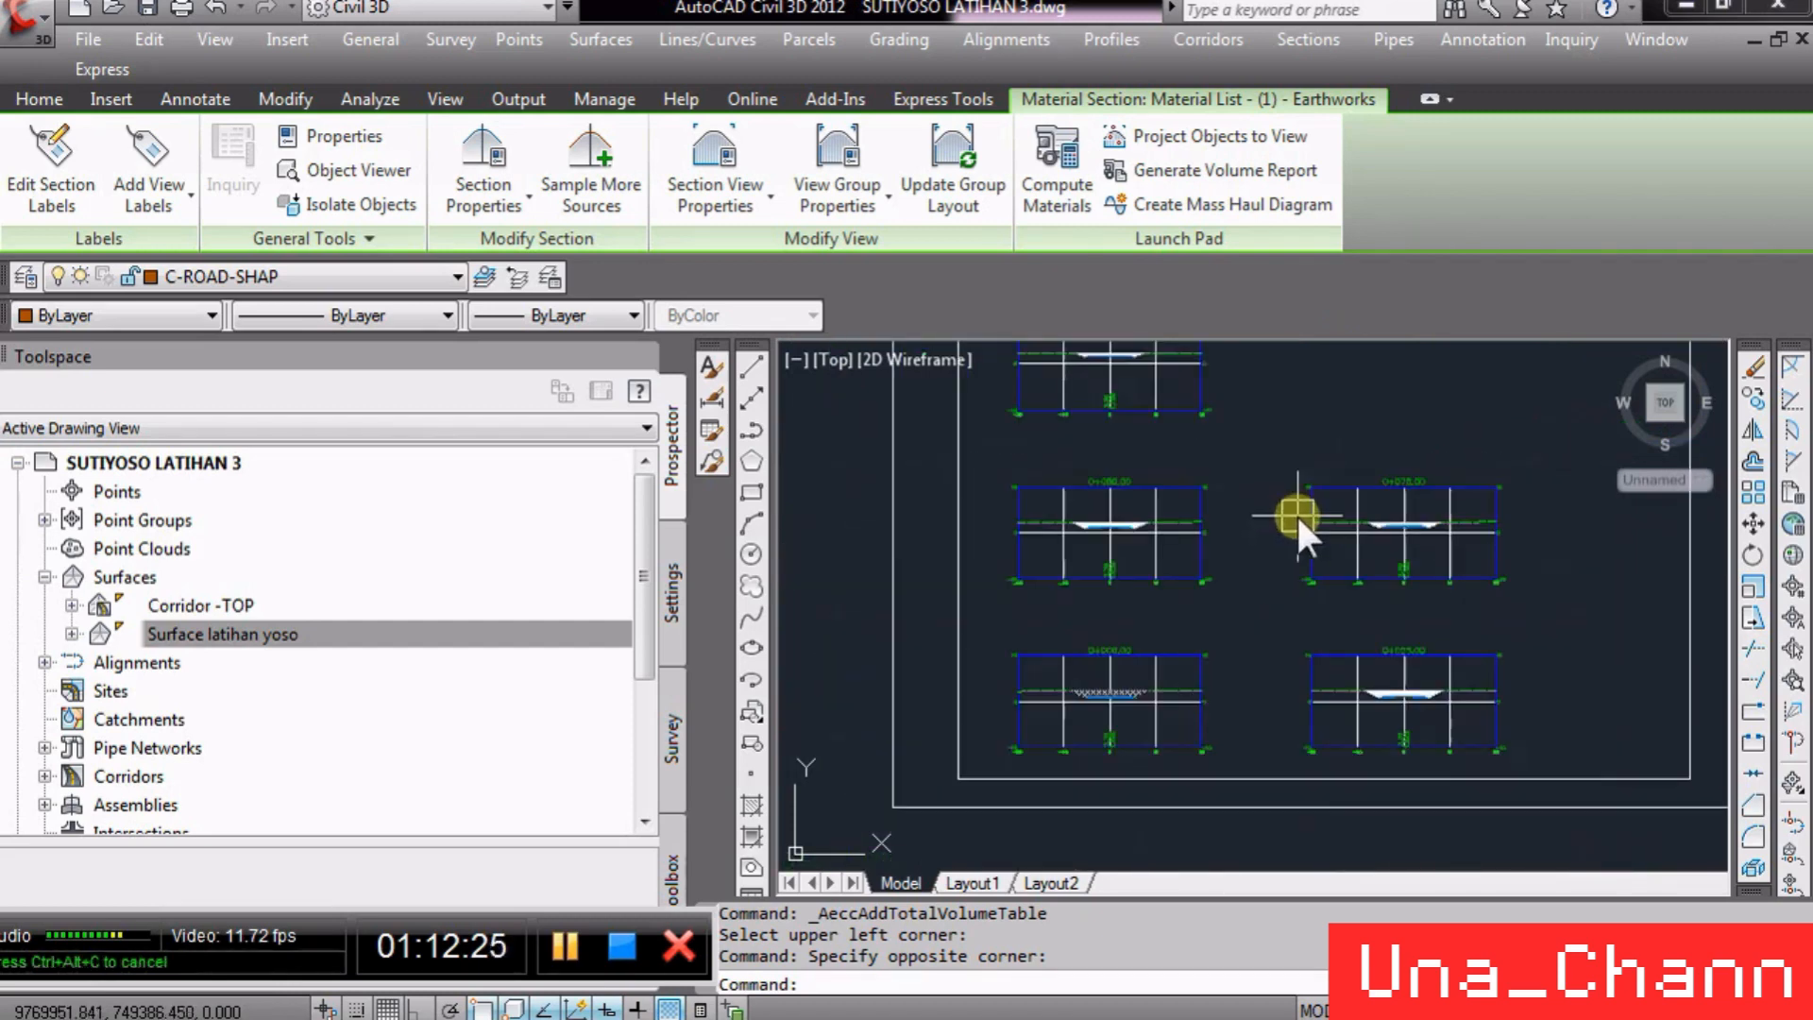
{"action": "scroll", "coordinate": [1140, 491], "scroll_direction": "up", "scroll_amount": 2}
{"action": "scroll", "coordinate": [1215, 485], "scroll_direction": "down", "scroll_amount": 2}
{"action": "scroll", "coordinate": [1164, 514], "scroll_direction": "up", "scroll_amount": 5}
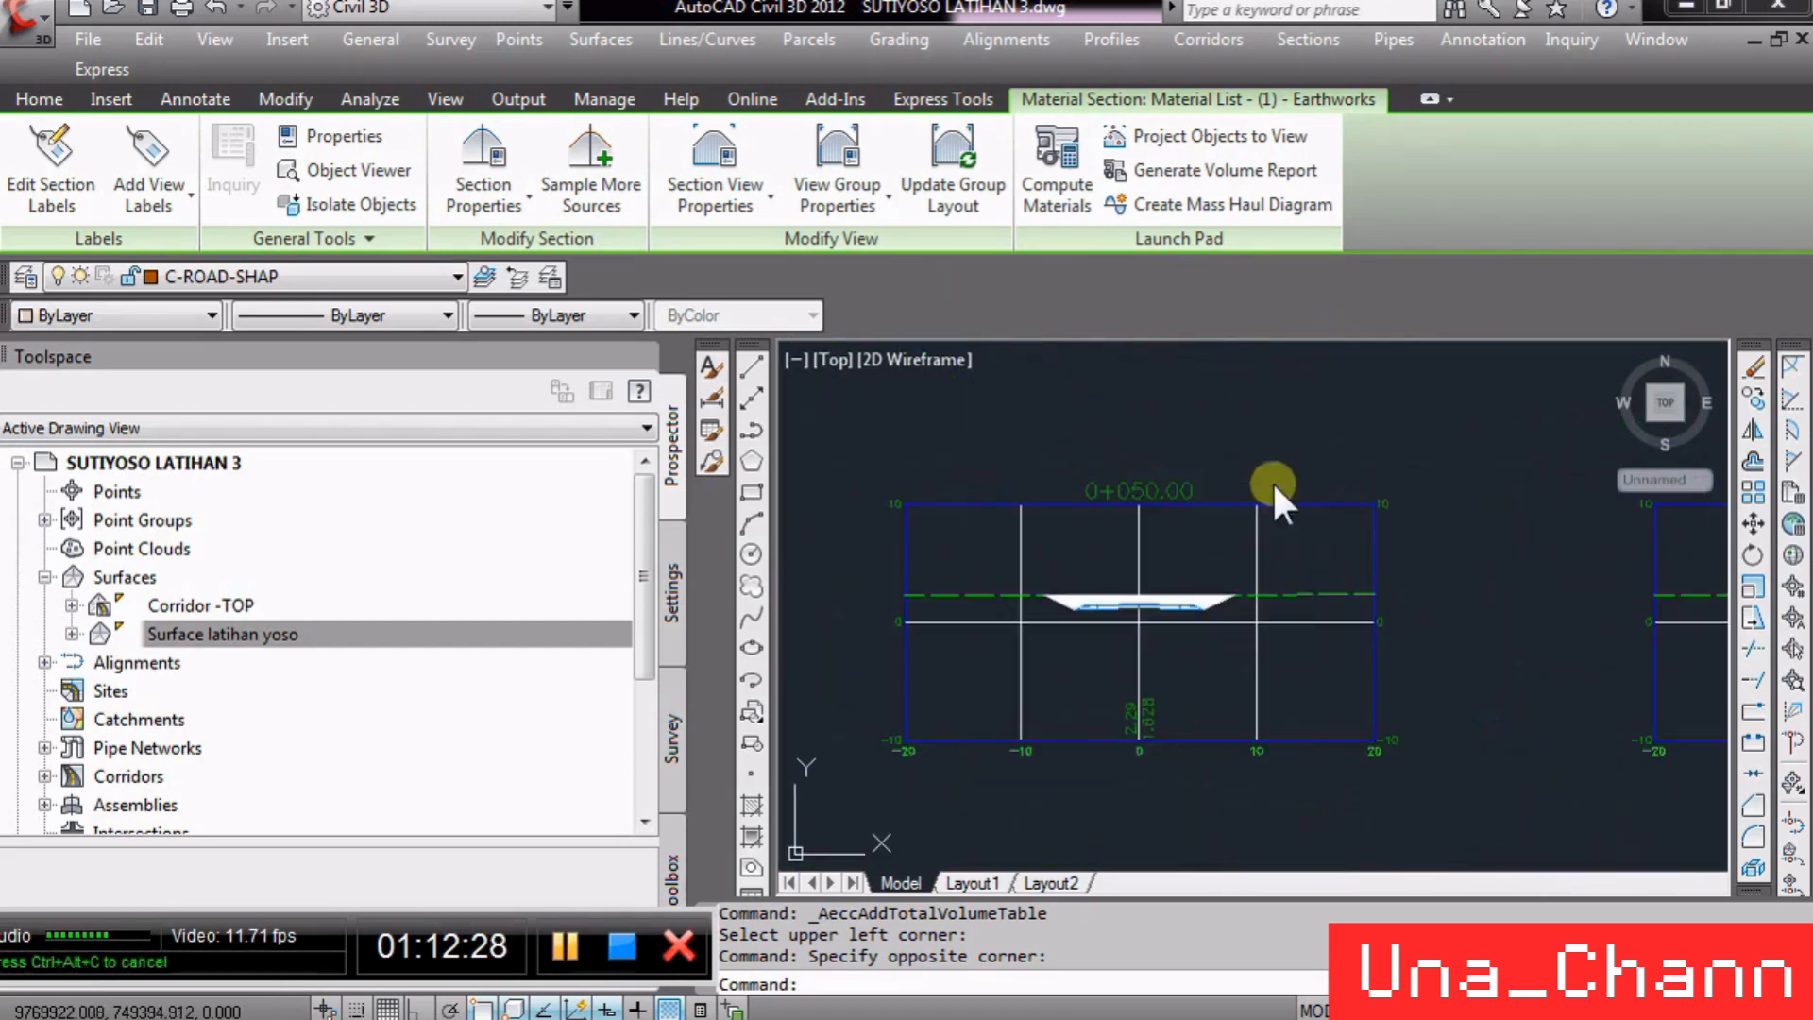
{"action": "key", "text": "Escape"}
{"action": "scroll", "coordinate": [1158, 521], "scroll_direction": "down", "scroll_amount": 2}
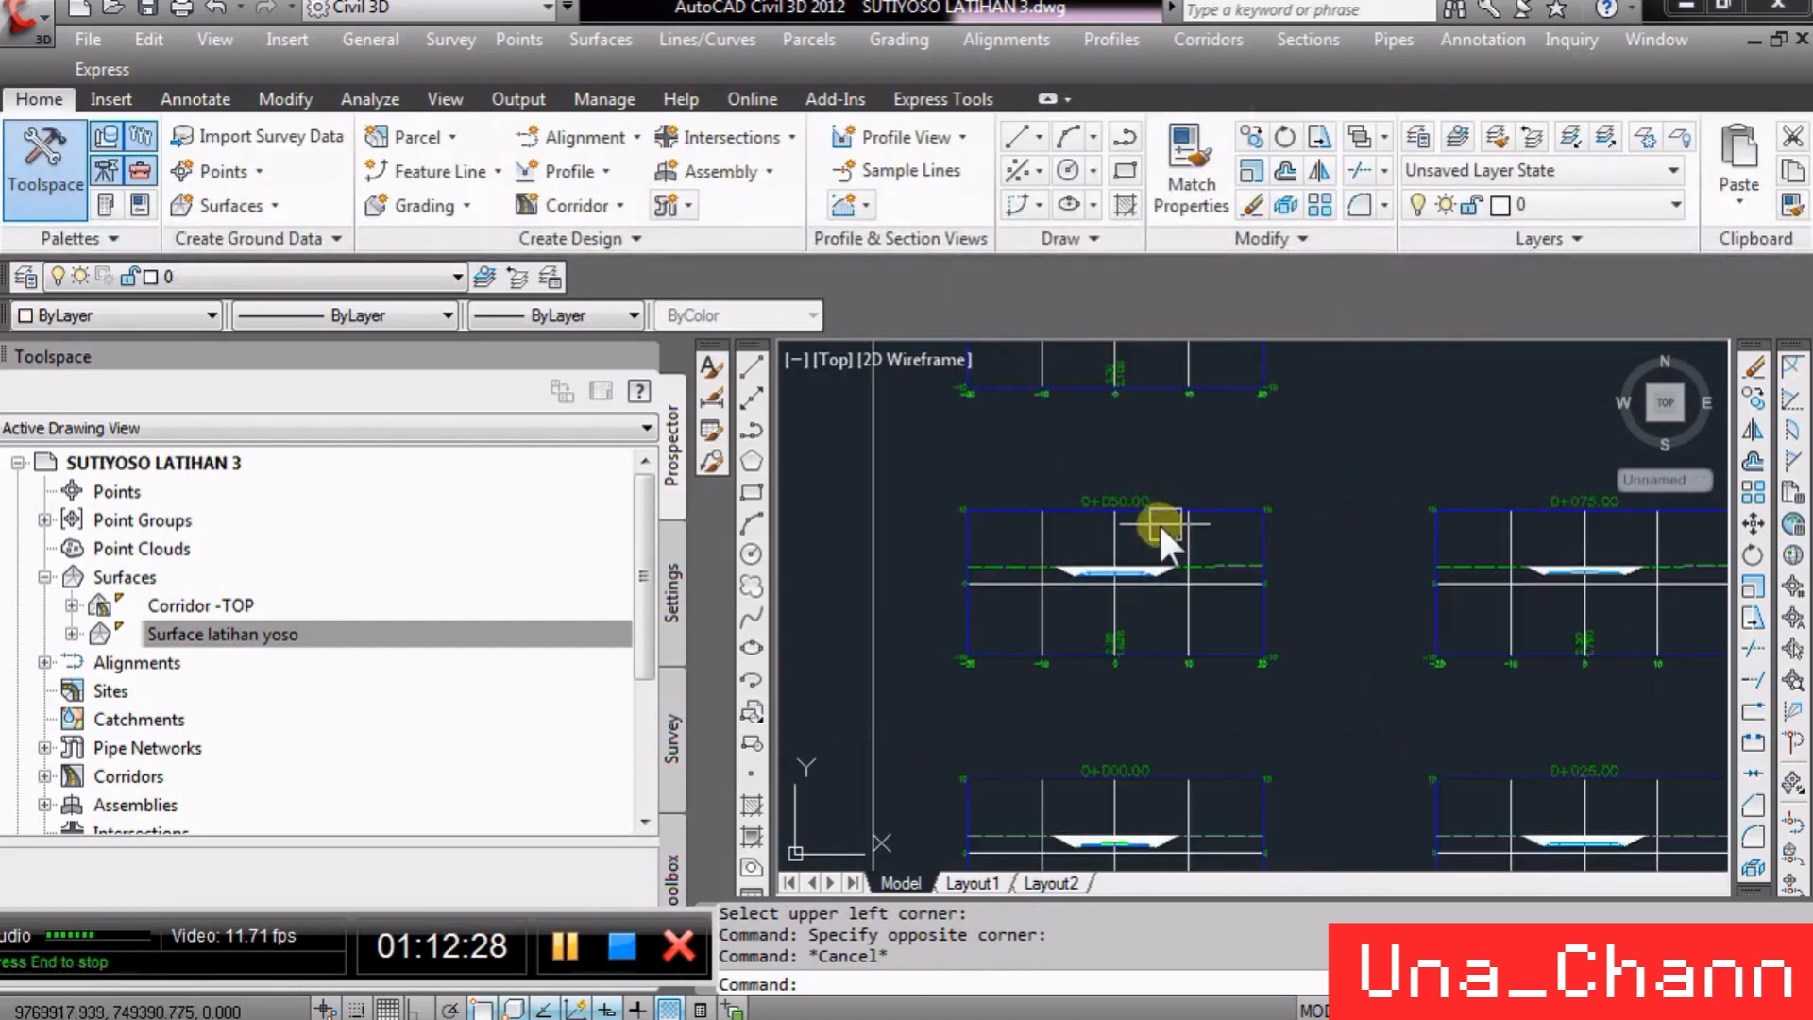
- Add a Total Volume table with Basic style to every section view through the section view group properties
{"action": "left_click", "coordinate": [1214, 503]}
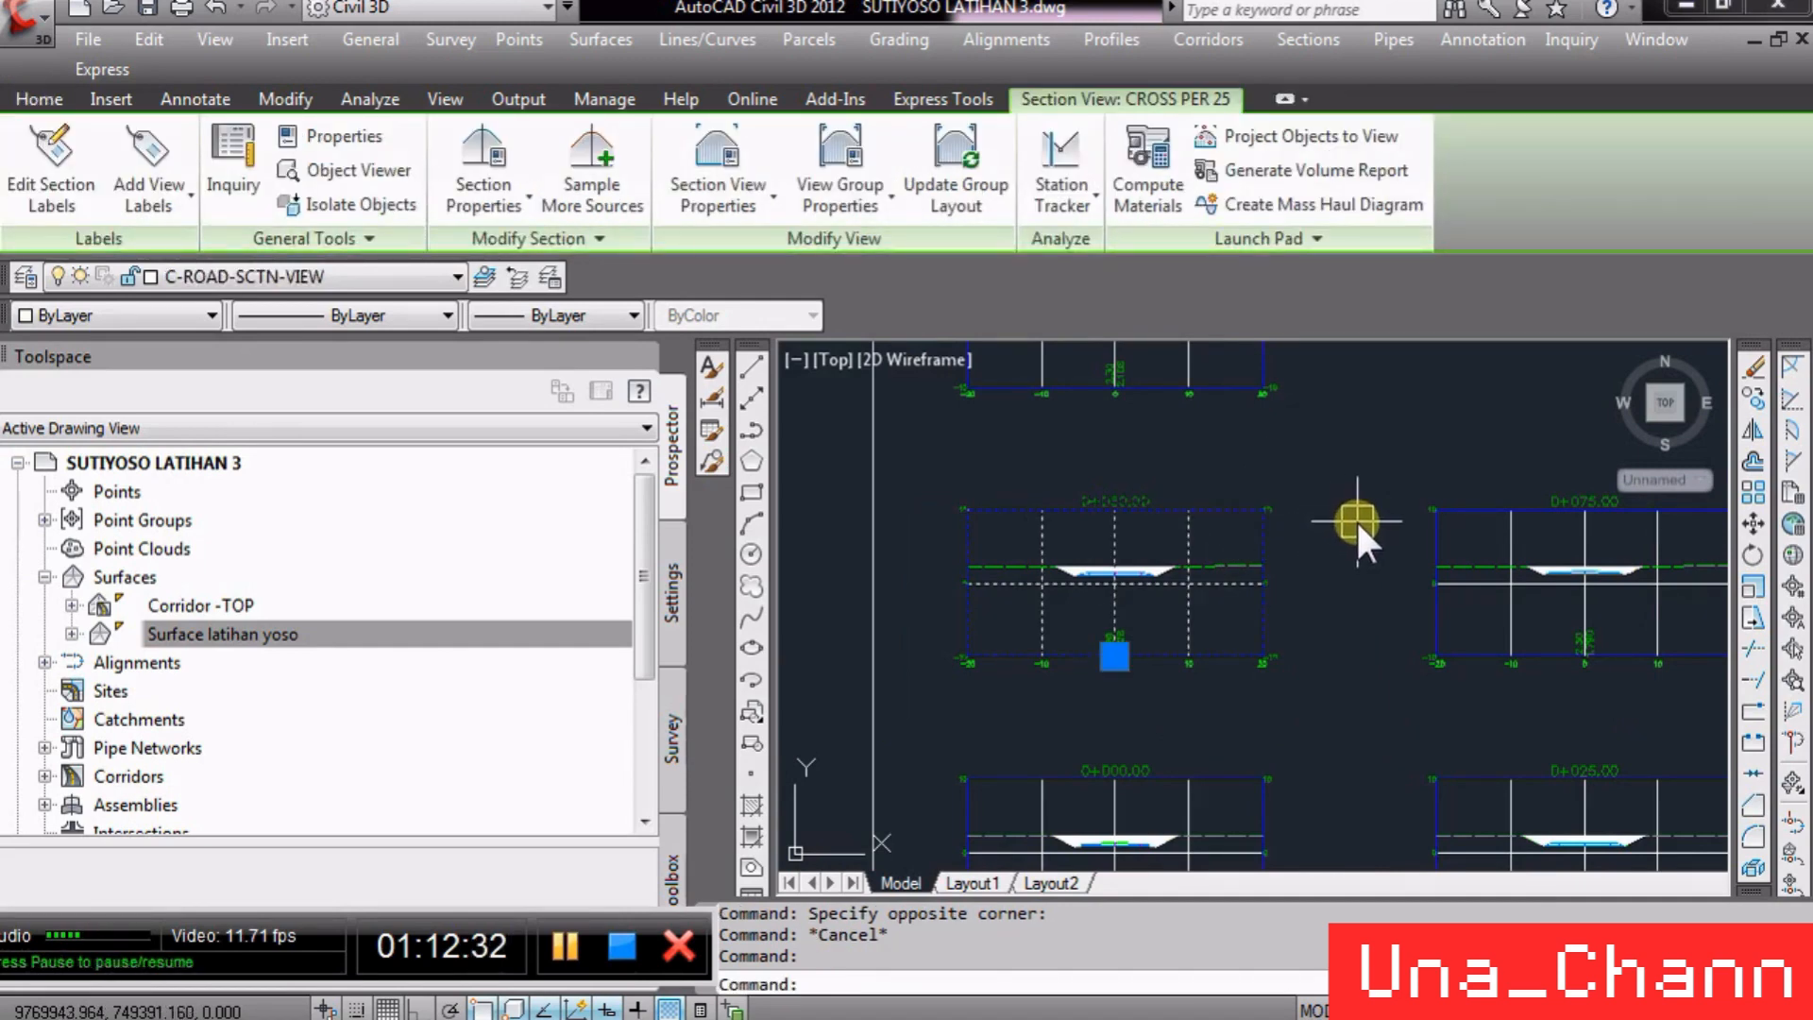
{"action": "right_click", "coordinate": [1271, 538]}
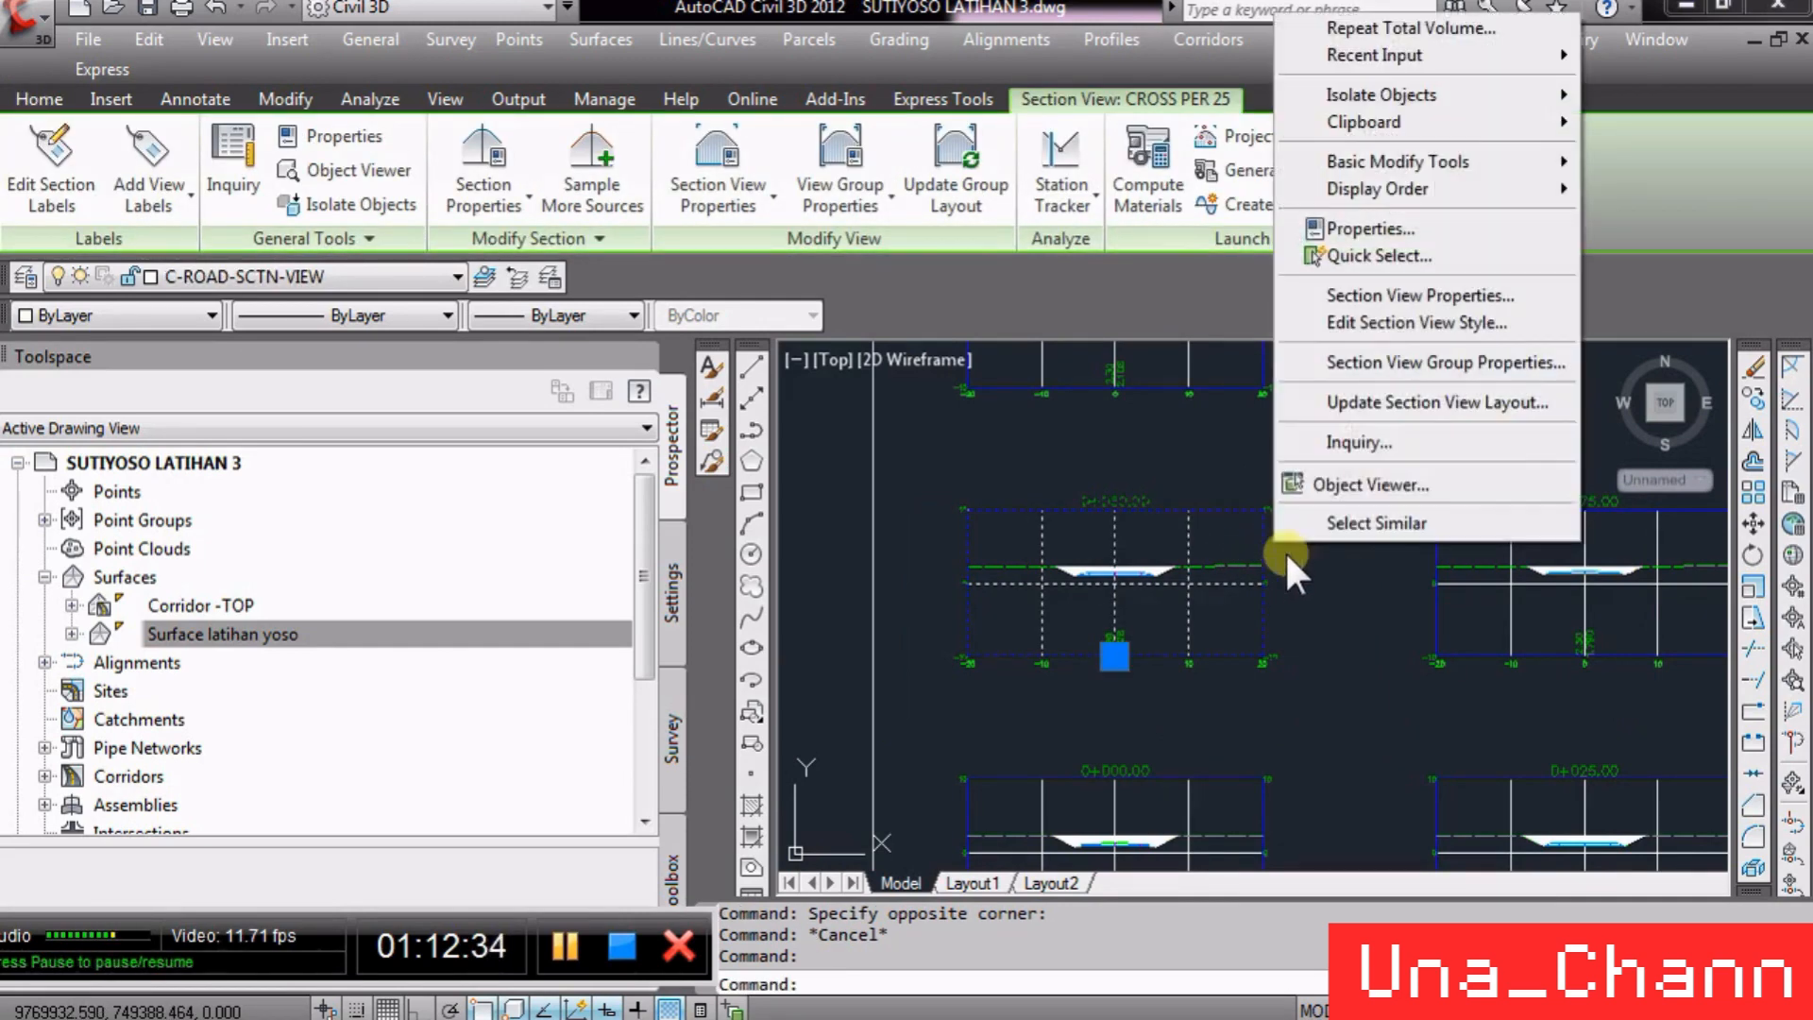
{"action": "left_click", "coordinate": [1490, 365]}
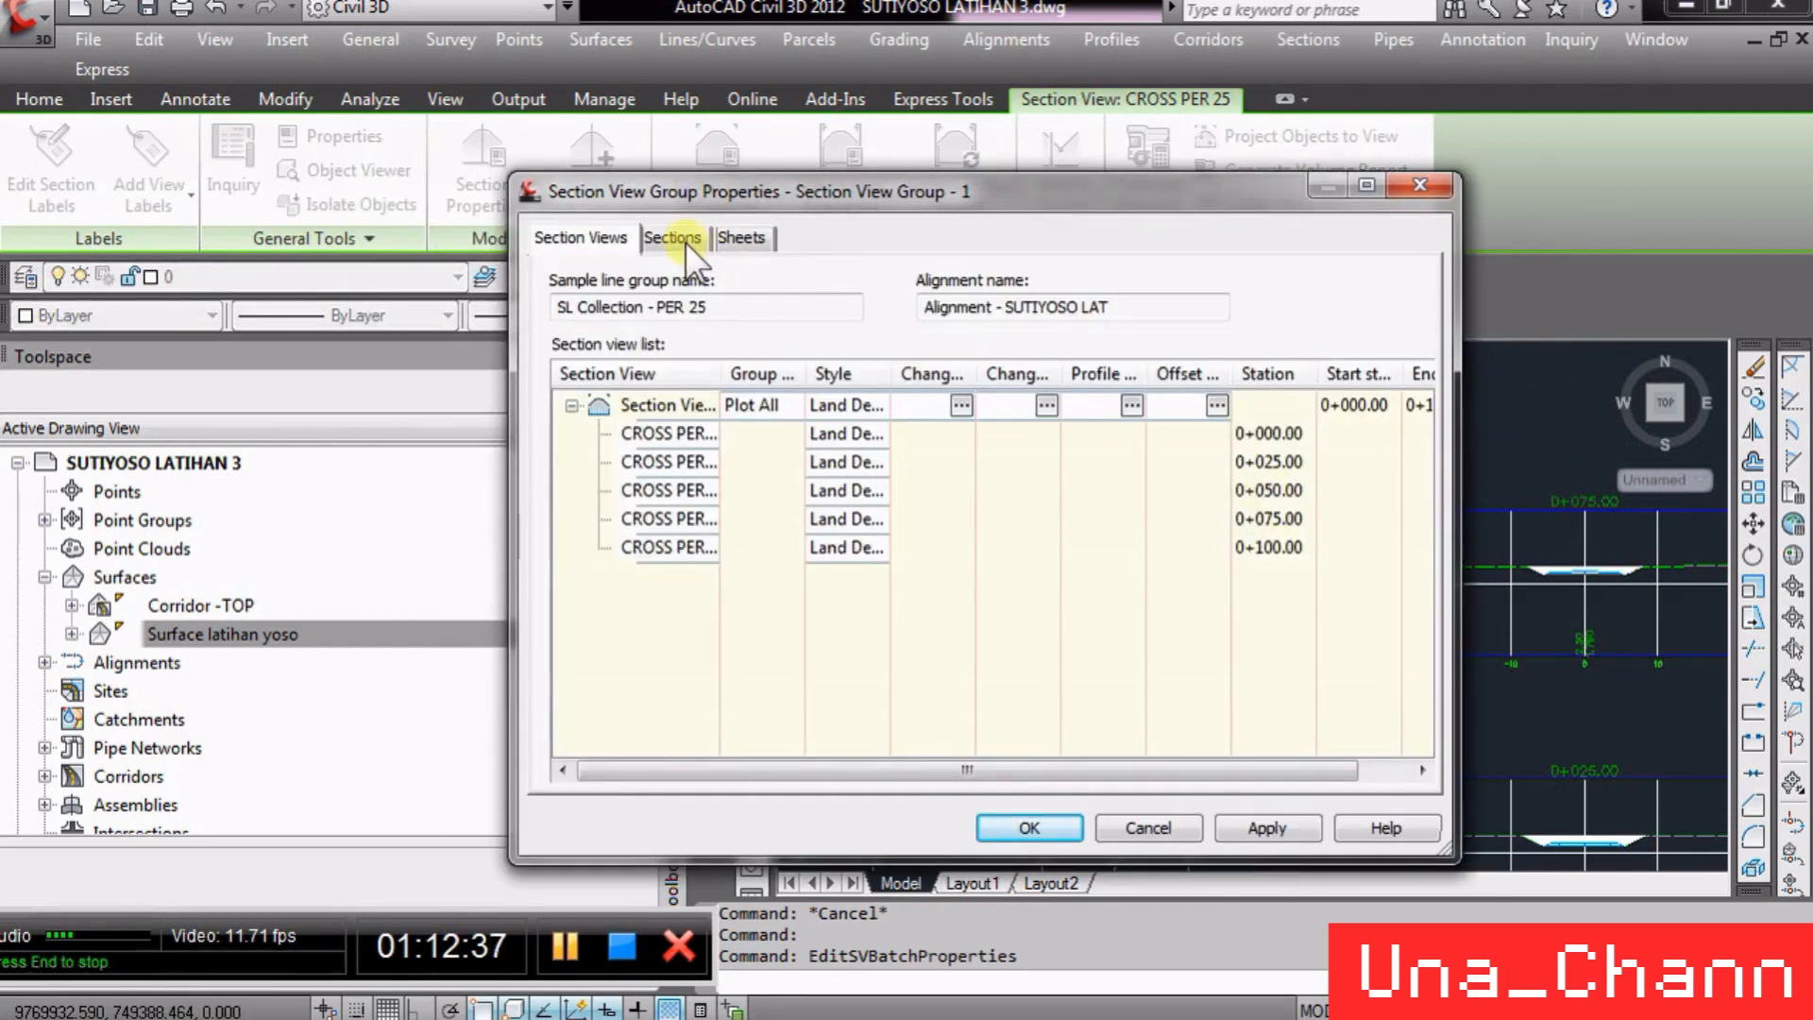
{"action": "left_click", "coordinate": [961, 405]}
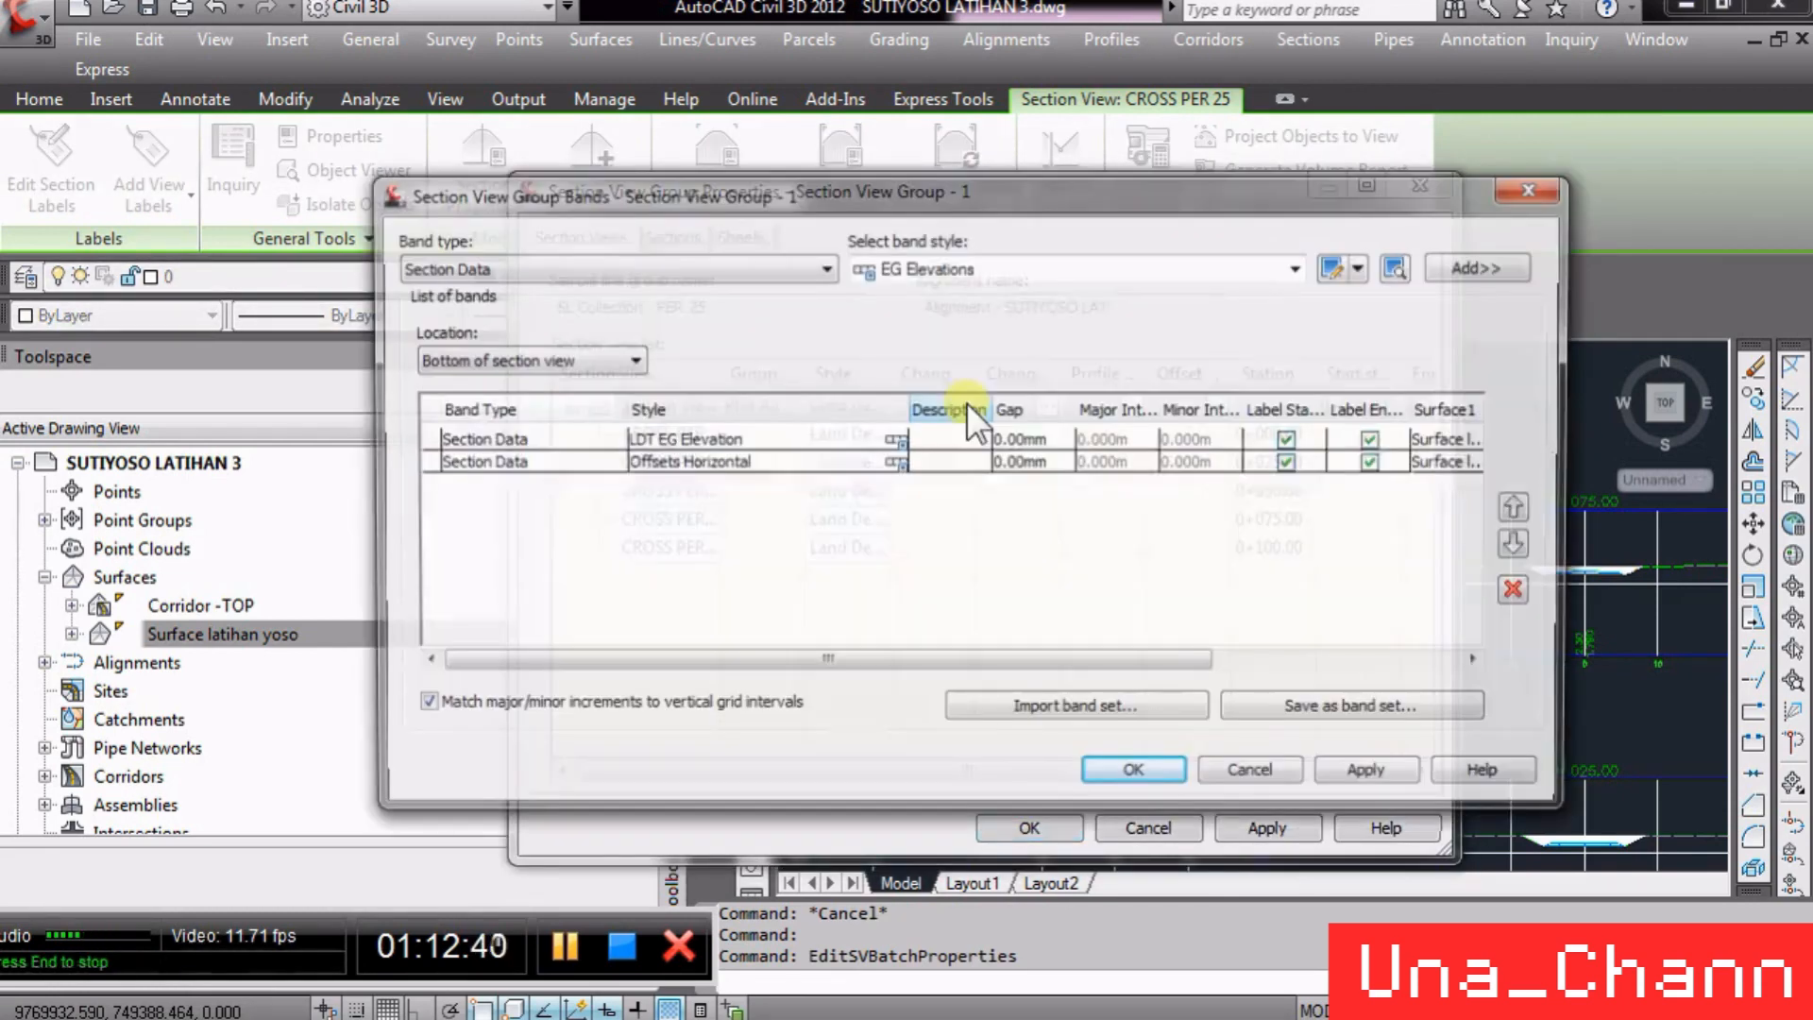
{"action": "left_click", "coordinate": [1249, 767]}
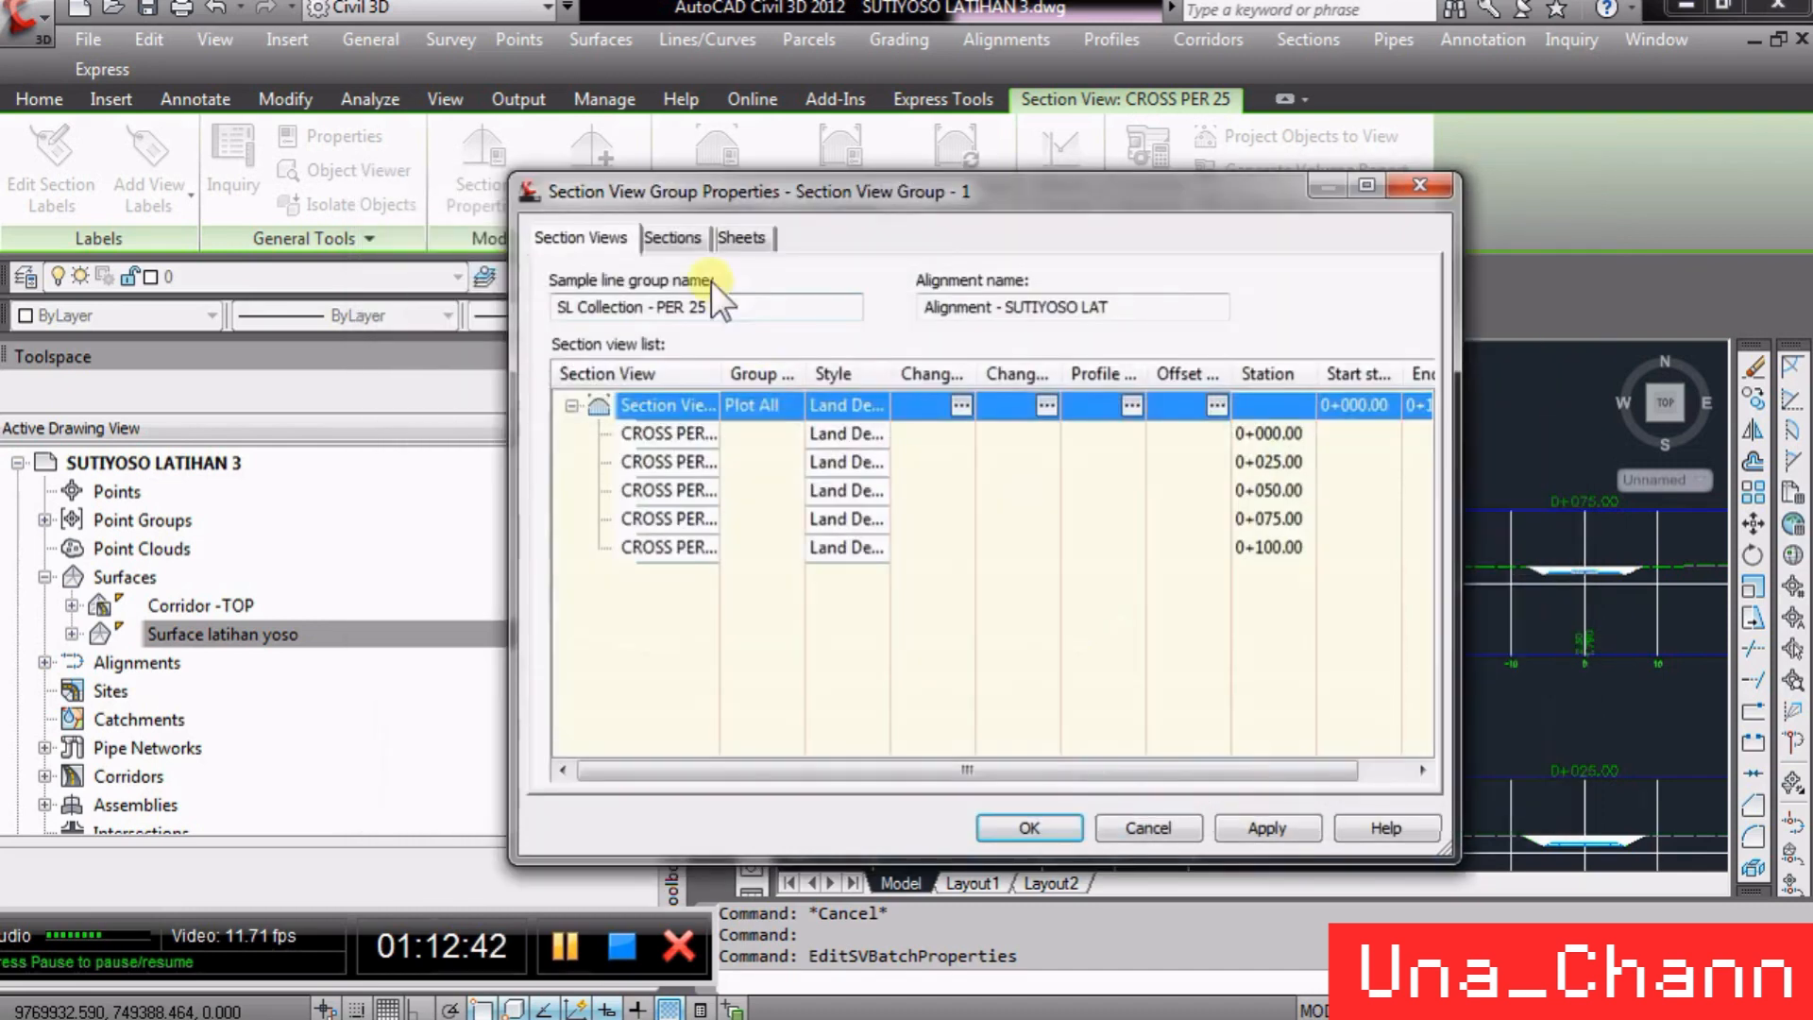
{"action": "left_click", "coordinate": [1046, 406]}
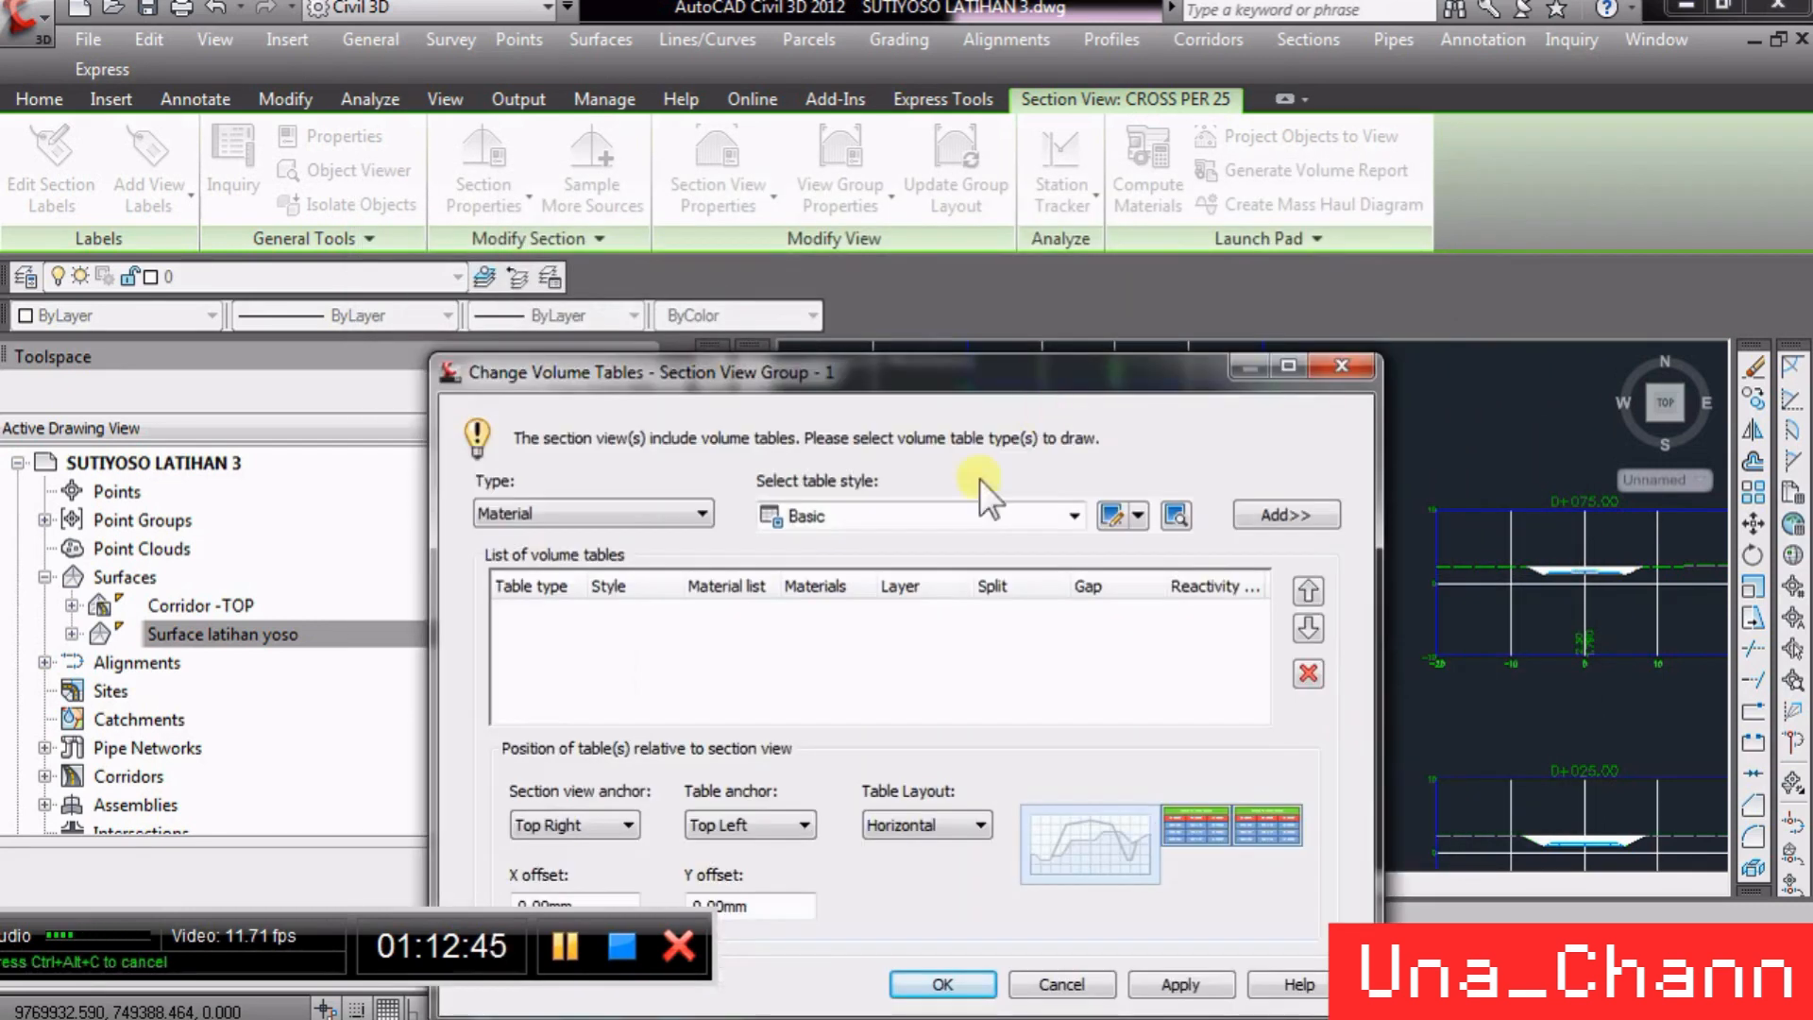
{"action": "left_click_drag", "start_coordinate": [894, 368], "coordinate": [900, 179]}
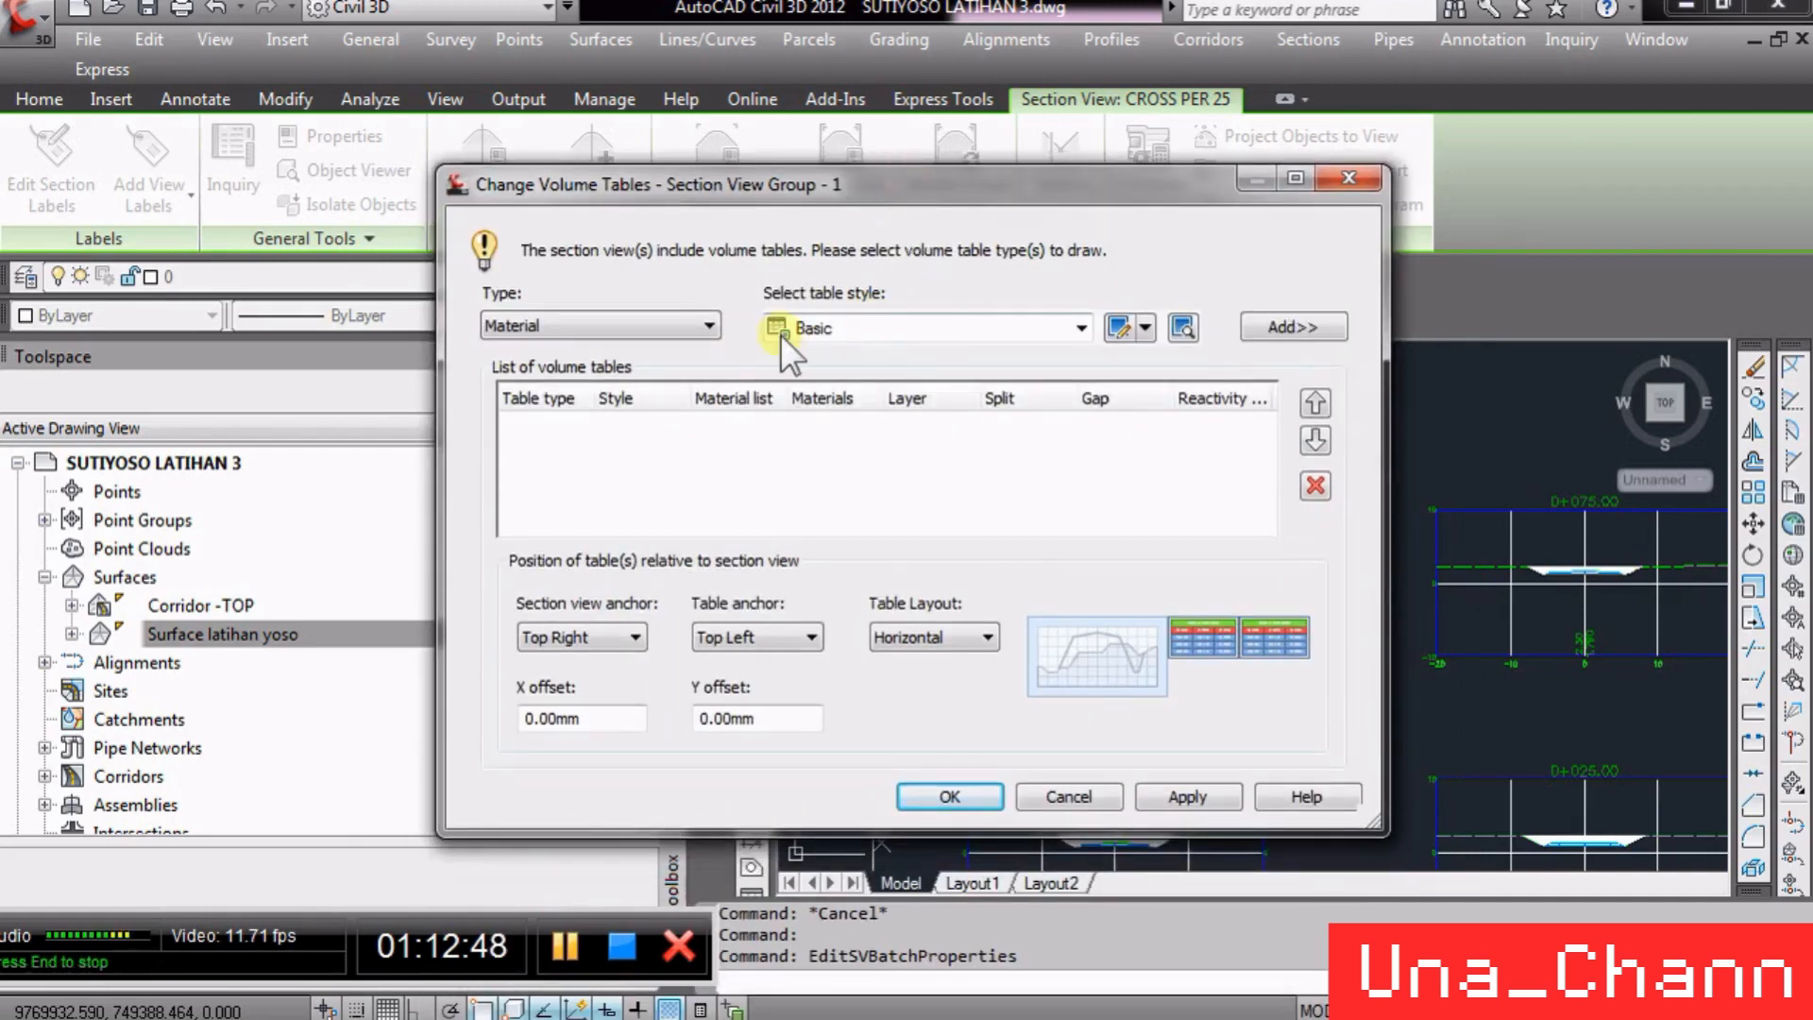
{"action": "double_click", "coordinate": [881, 327]}
{"action": "left_click", "coordinate": [675, 326]}
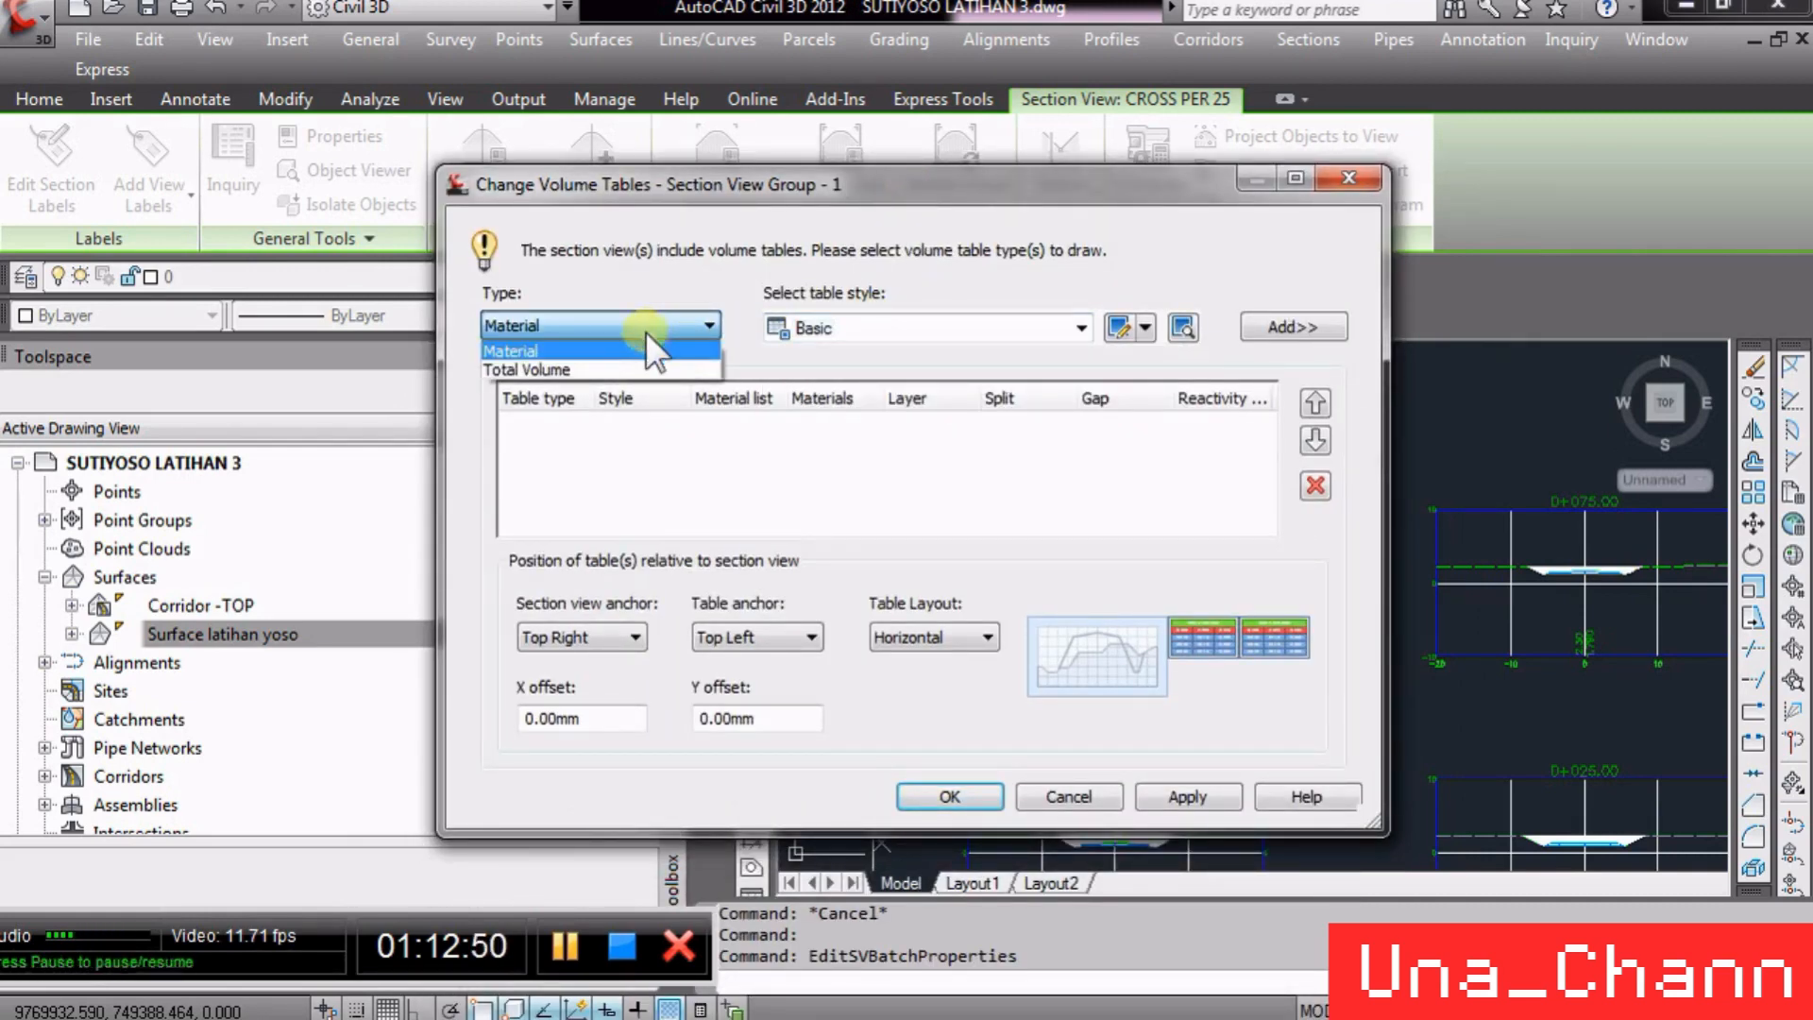
{"action": "left_click", "coordinate": [557, 370]}
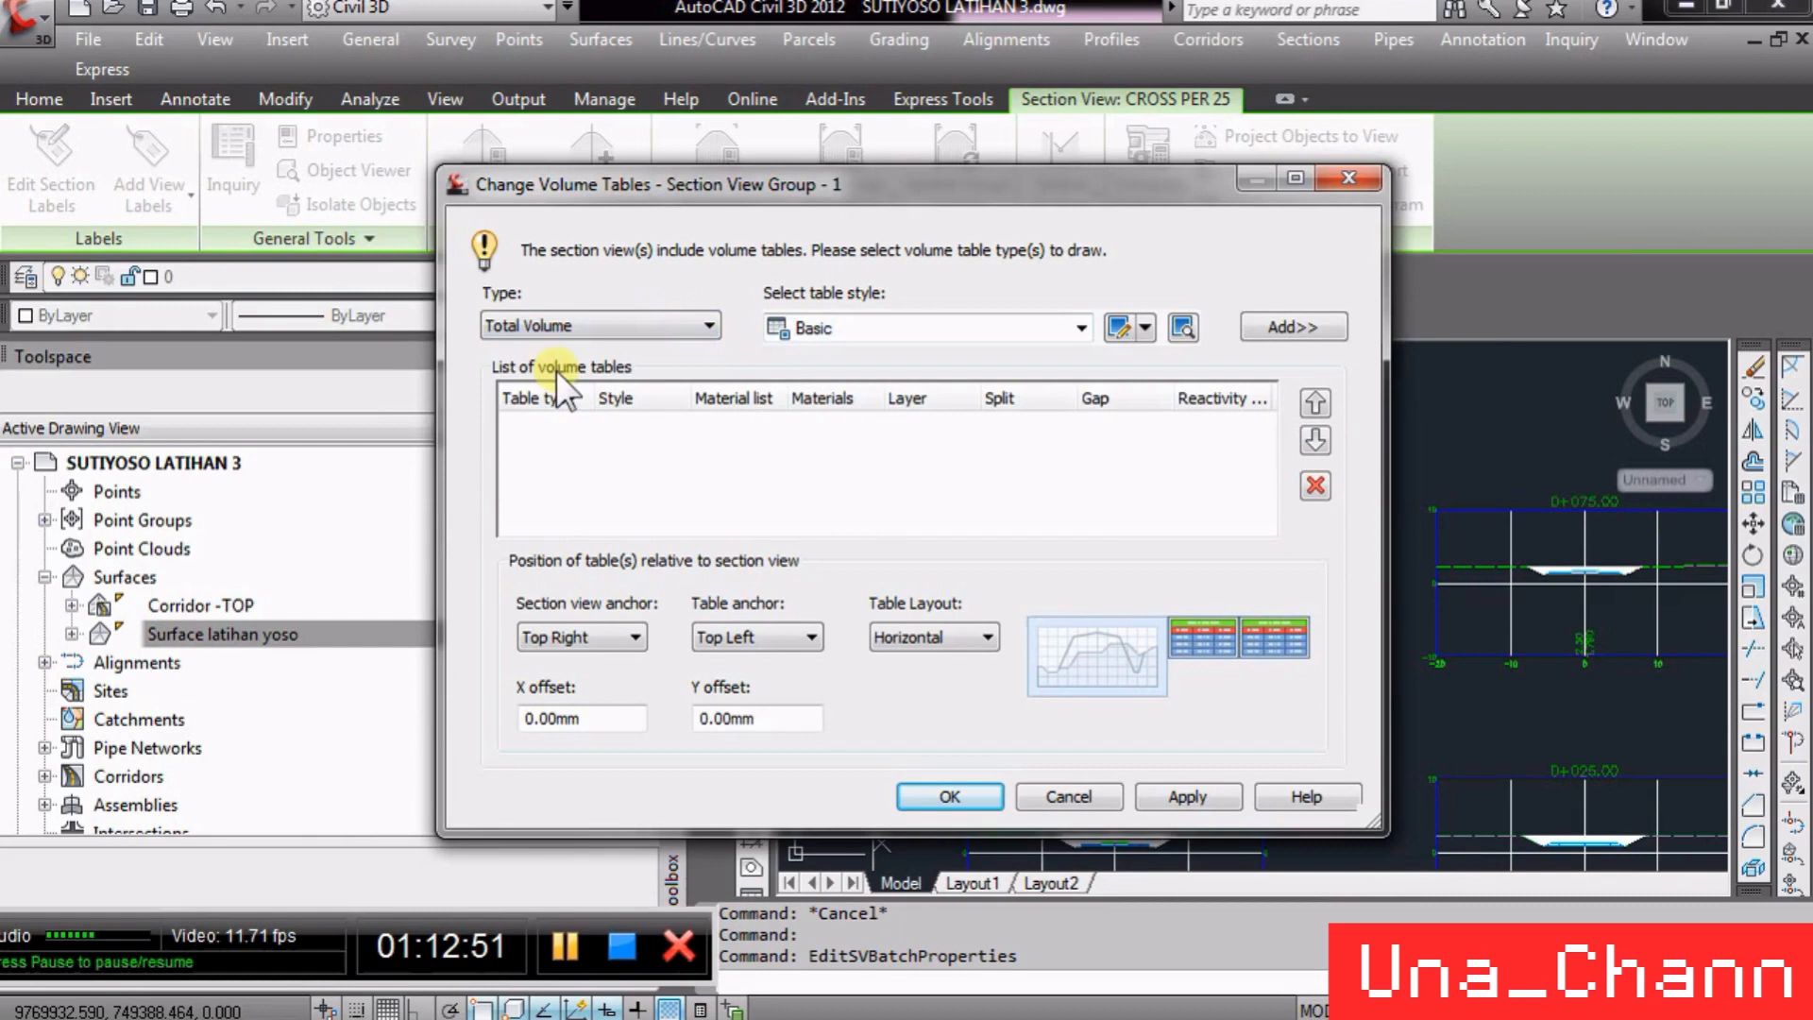
{"action": "left_click", "coordinate": [1308, 330]}
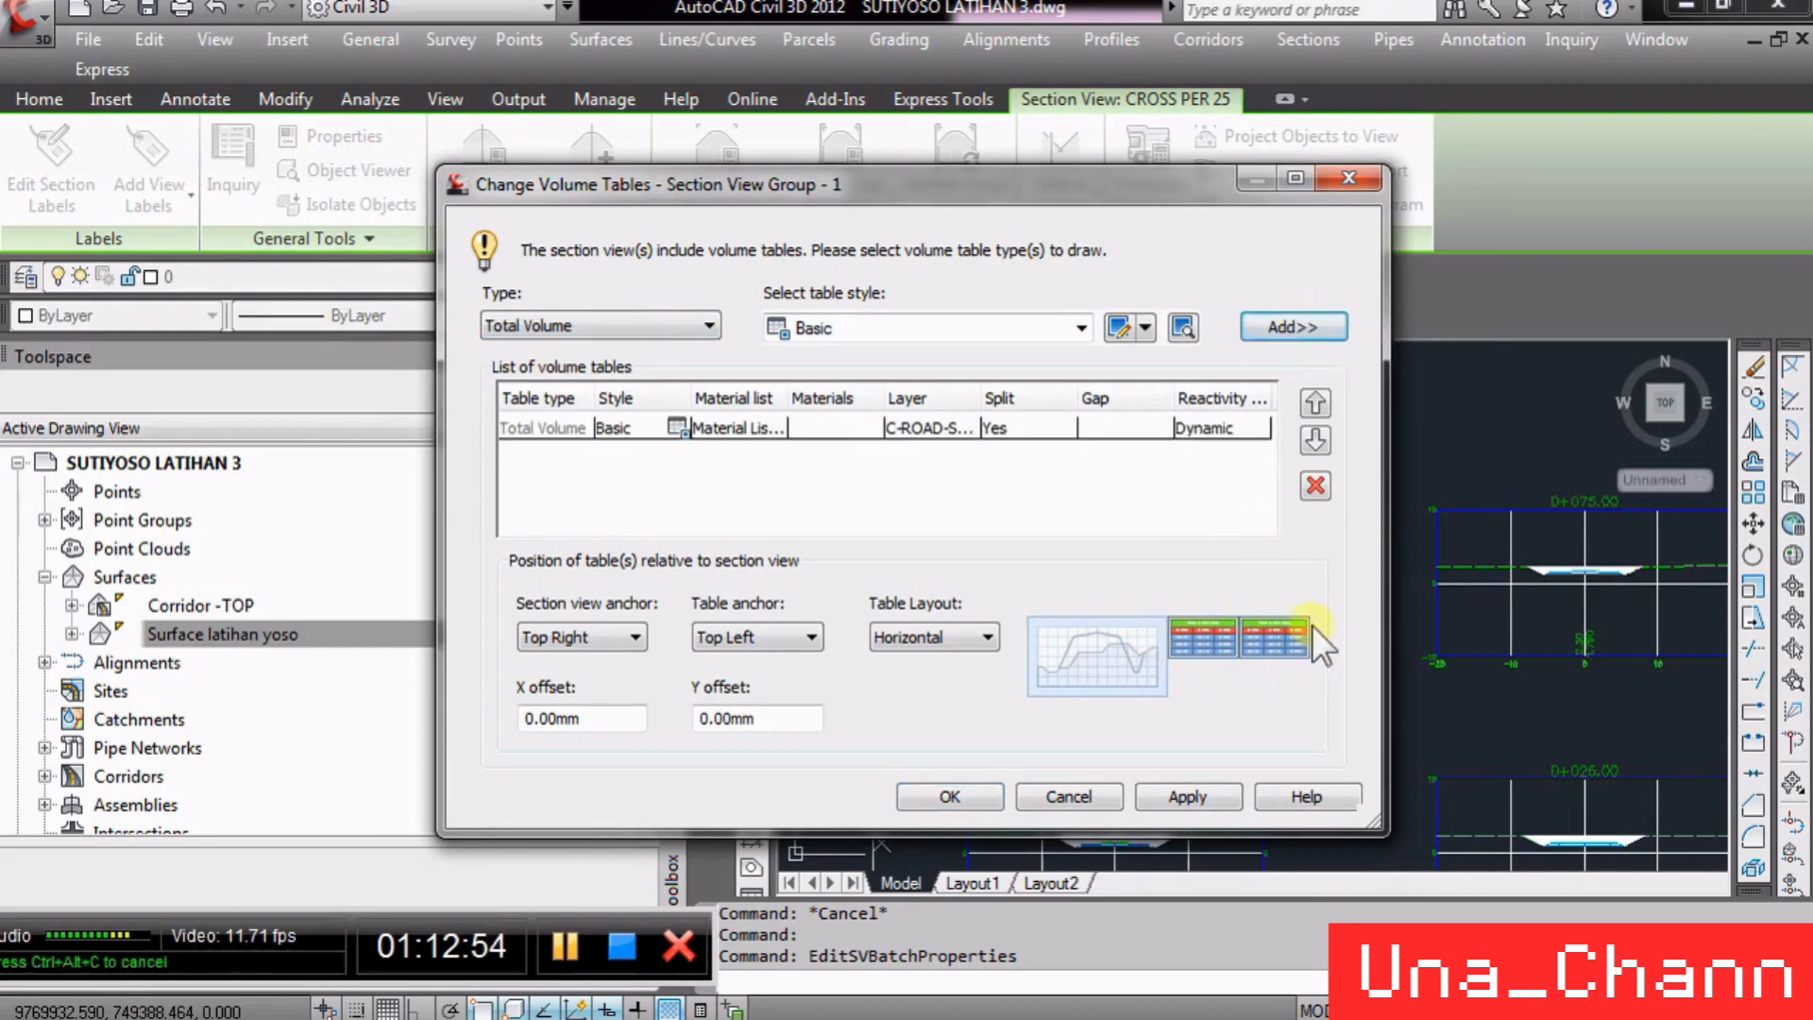
{"action": "left_click", "coordinate": [948, 795]}
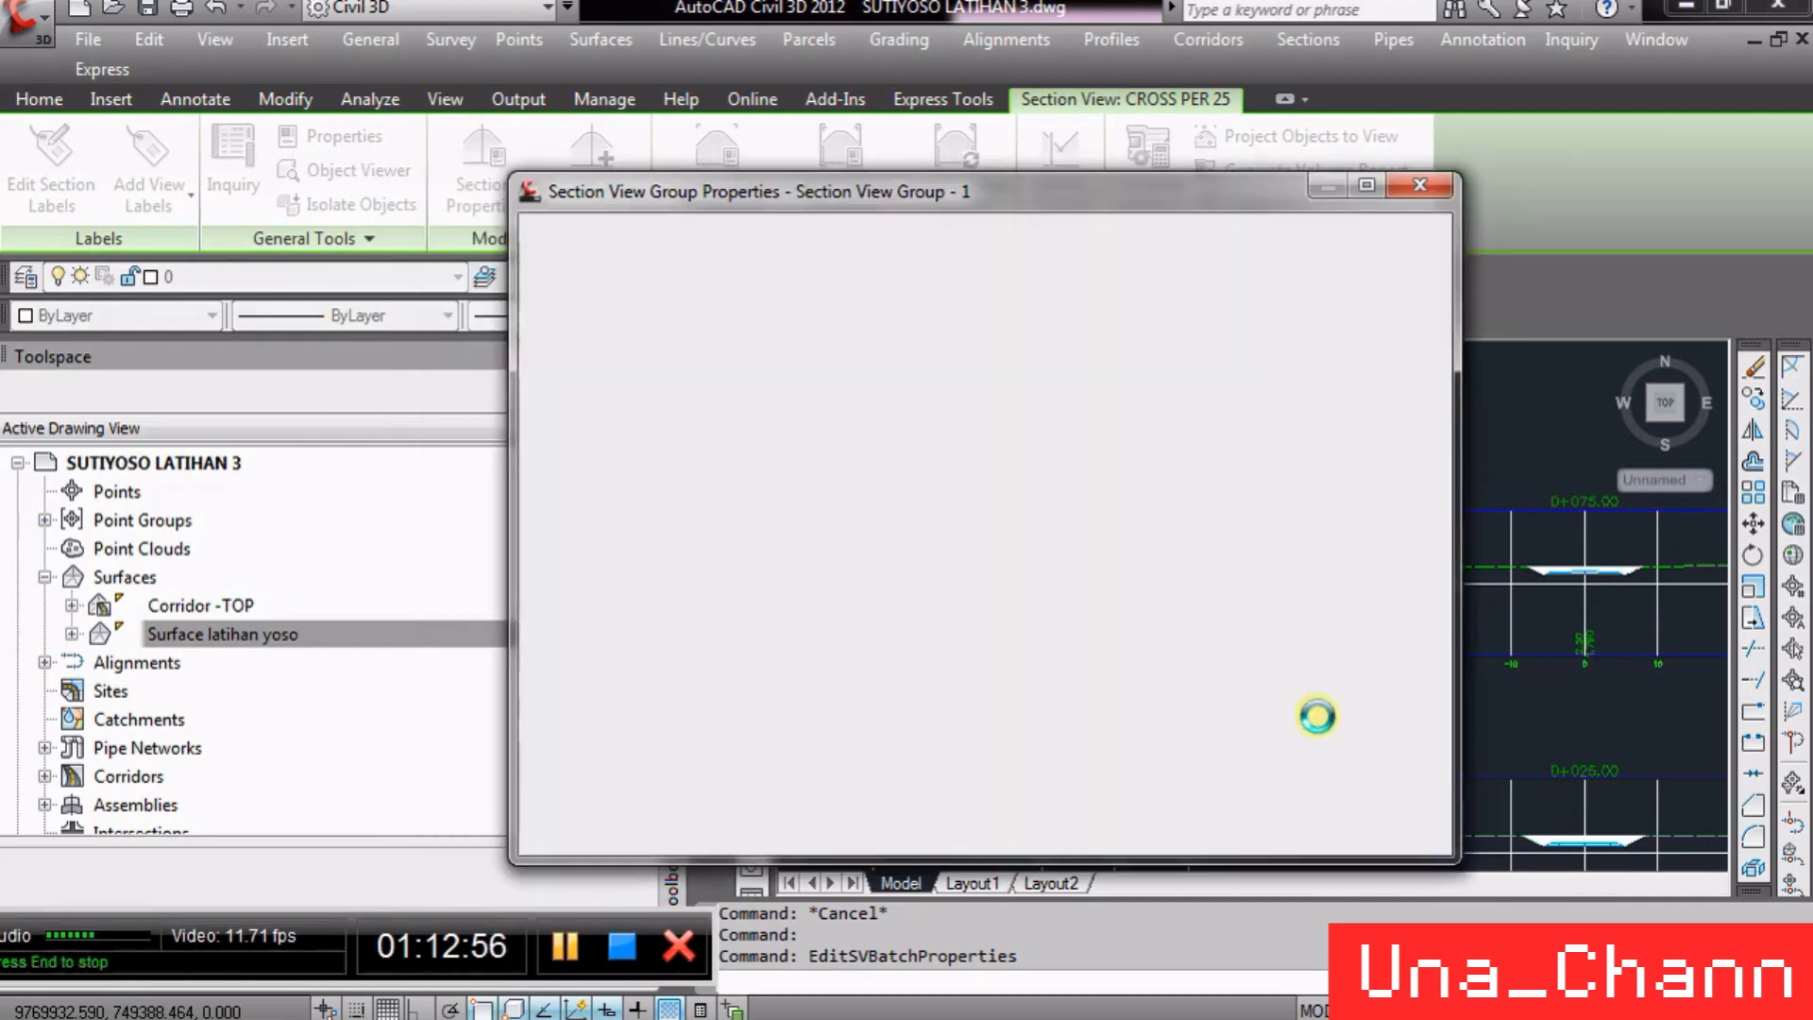
{"action": "left_click", "coordinate": [1029, 827]}
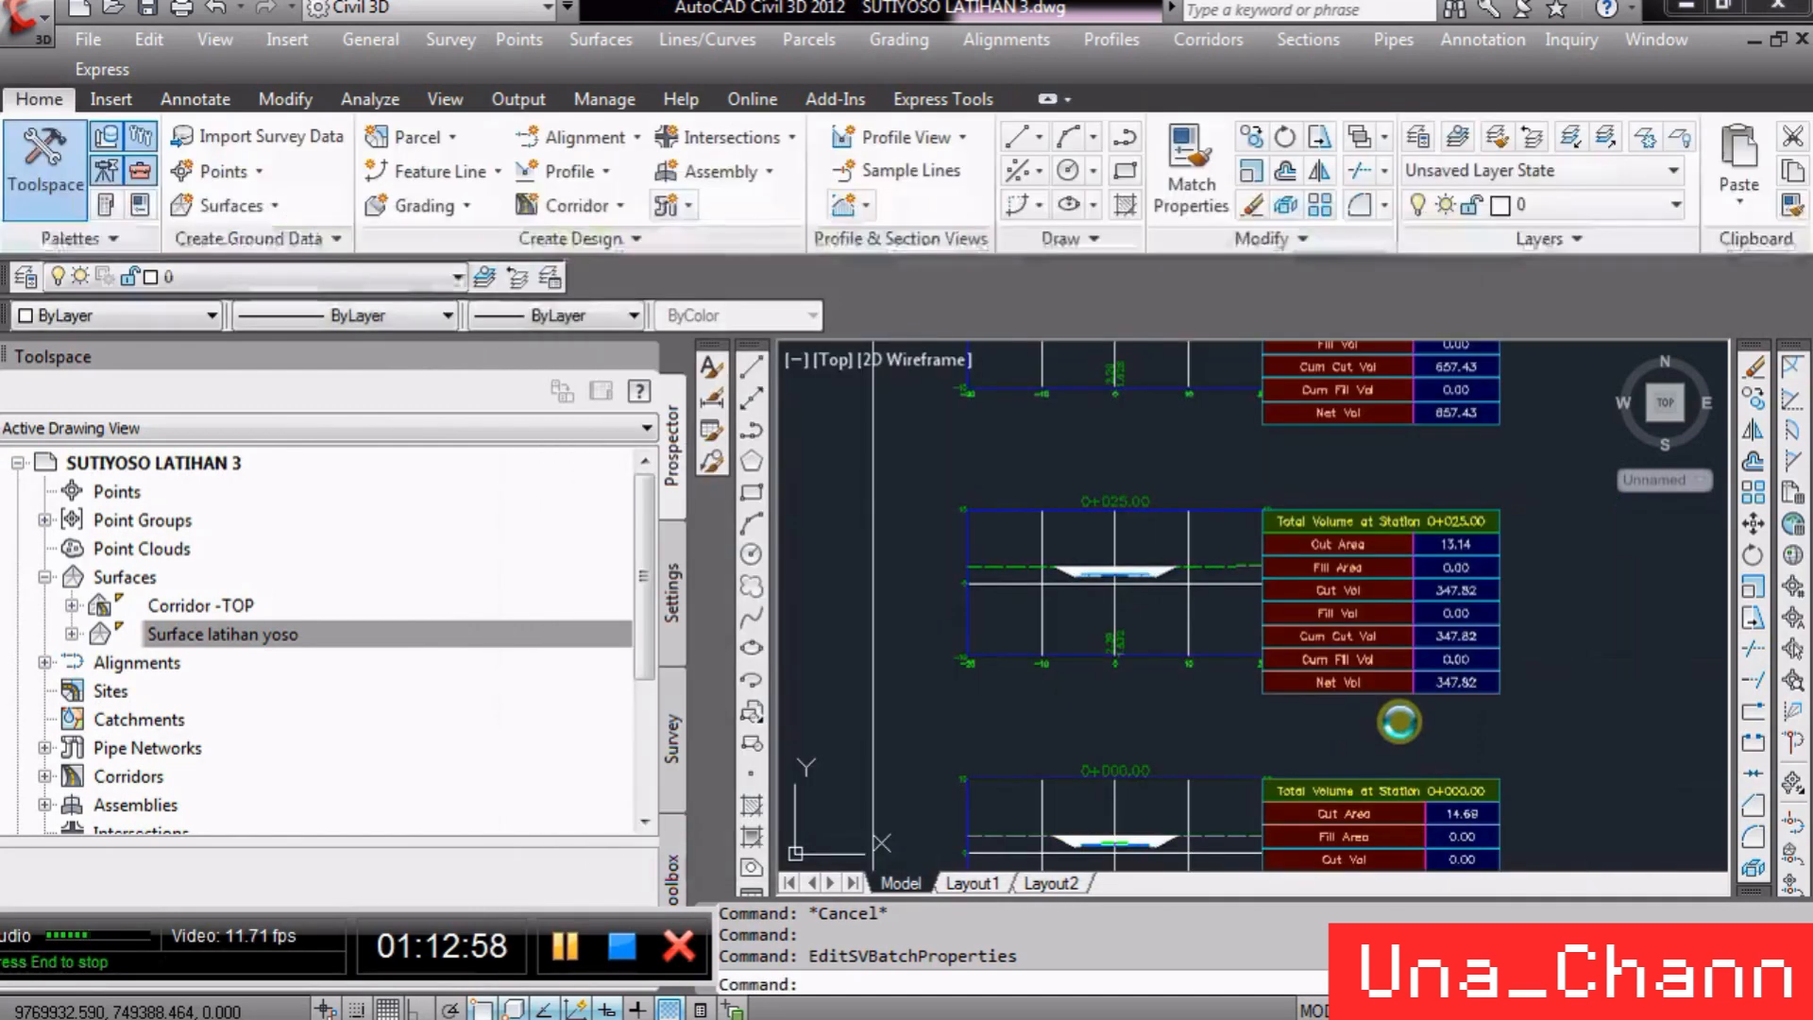
- Zoom around the section views to examine the per-station total volume tables
{"action": "scroll", "coordinate": [1222, 563], "scroll_direction": "down", "scroll_amount": 3}
{"action": "scroll", "coordinate": [1228, 571], "scroll_direction": "down", "scroll_amount": 2}
{"action": "scroll", "coordinate": [1259, 599], "scroll_direction": "up", "scroll_amount": 8}
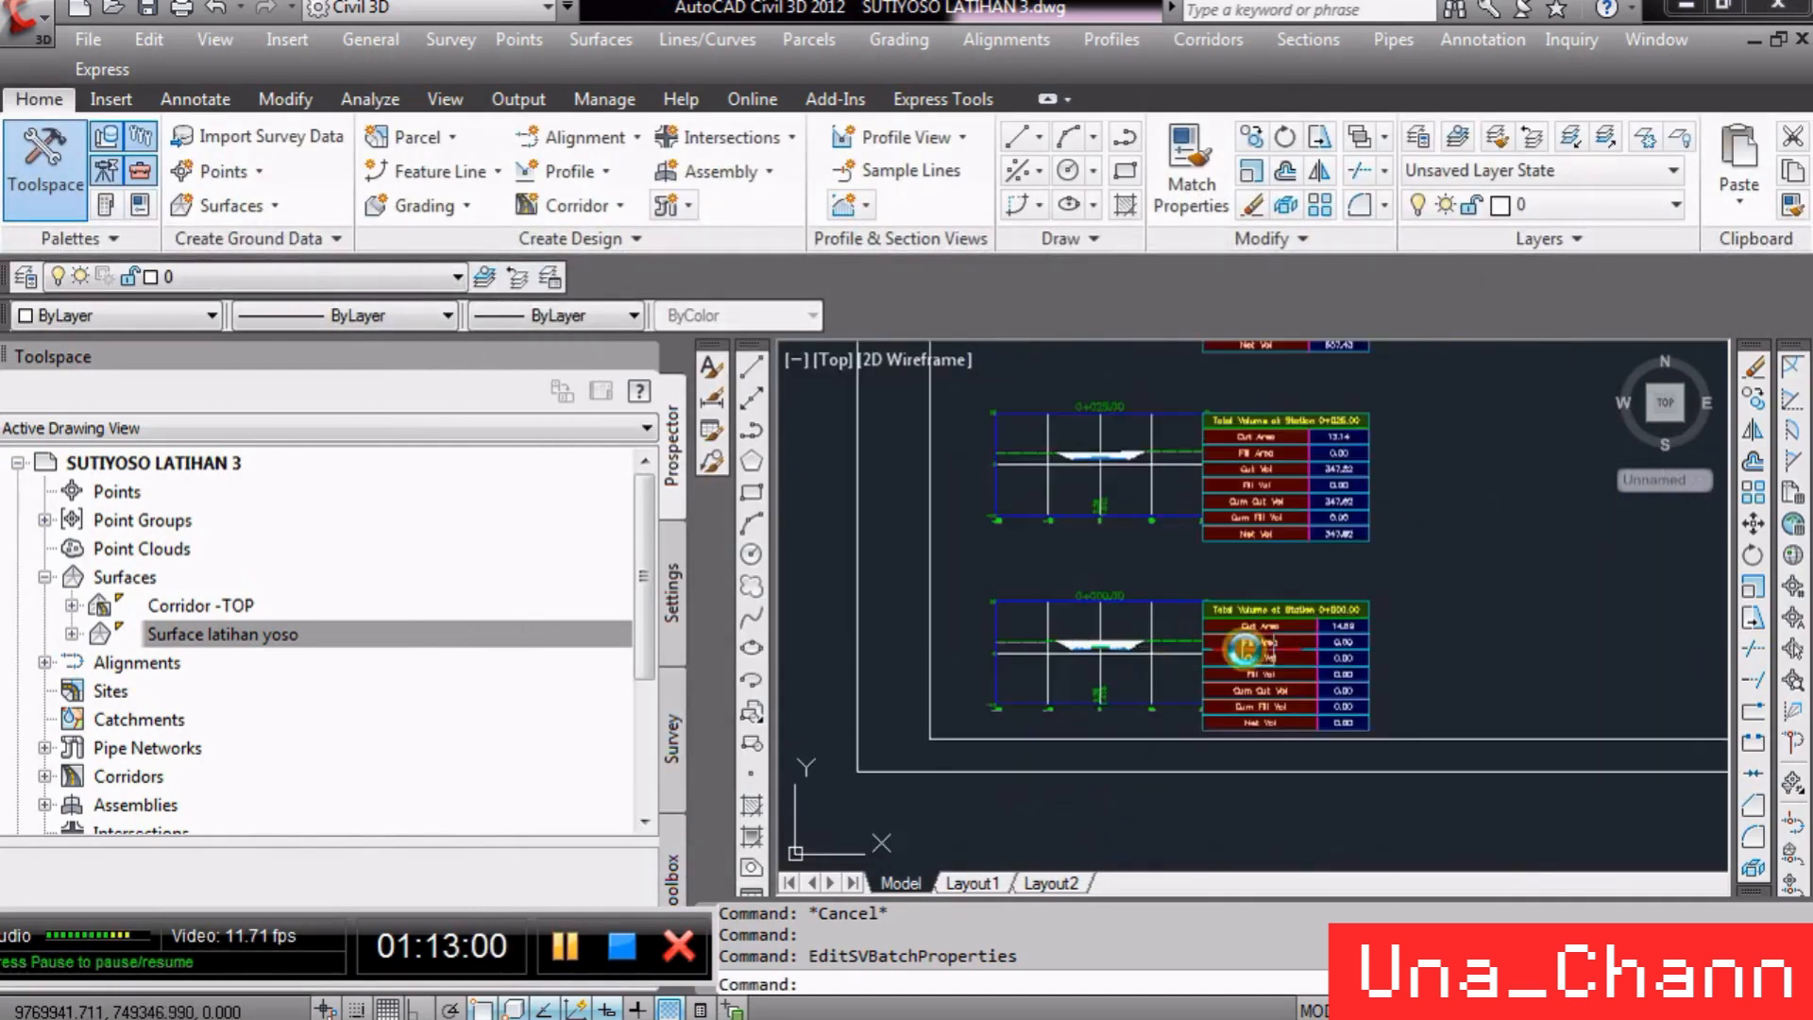
{"action": "scroll", "coordinate": [1335, 453], "scroll_direction": "down", "scroll_amount": 3}
{"action": "scroll", "coordinate": [1376, 453], "scroll_direction": "up", "scroll_amount": 3}
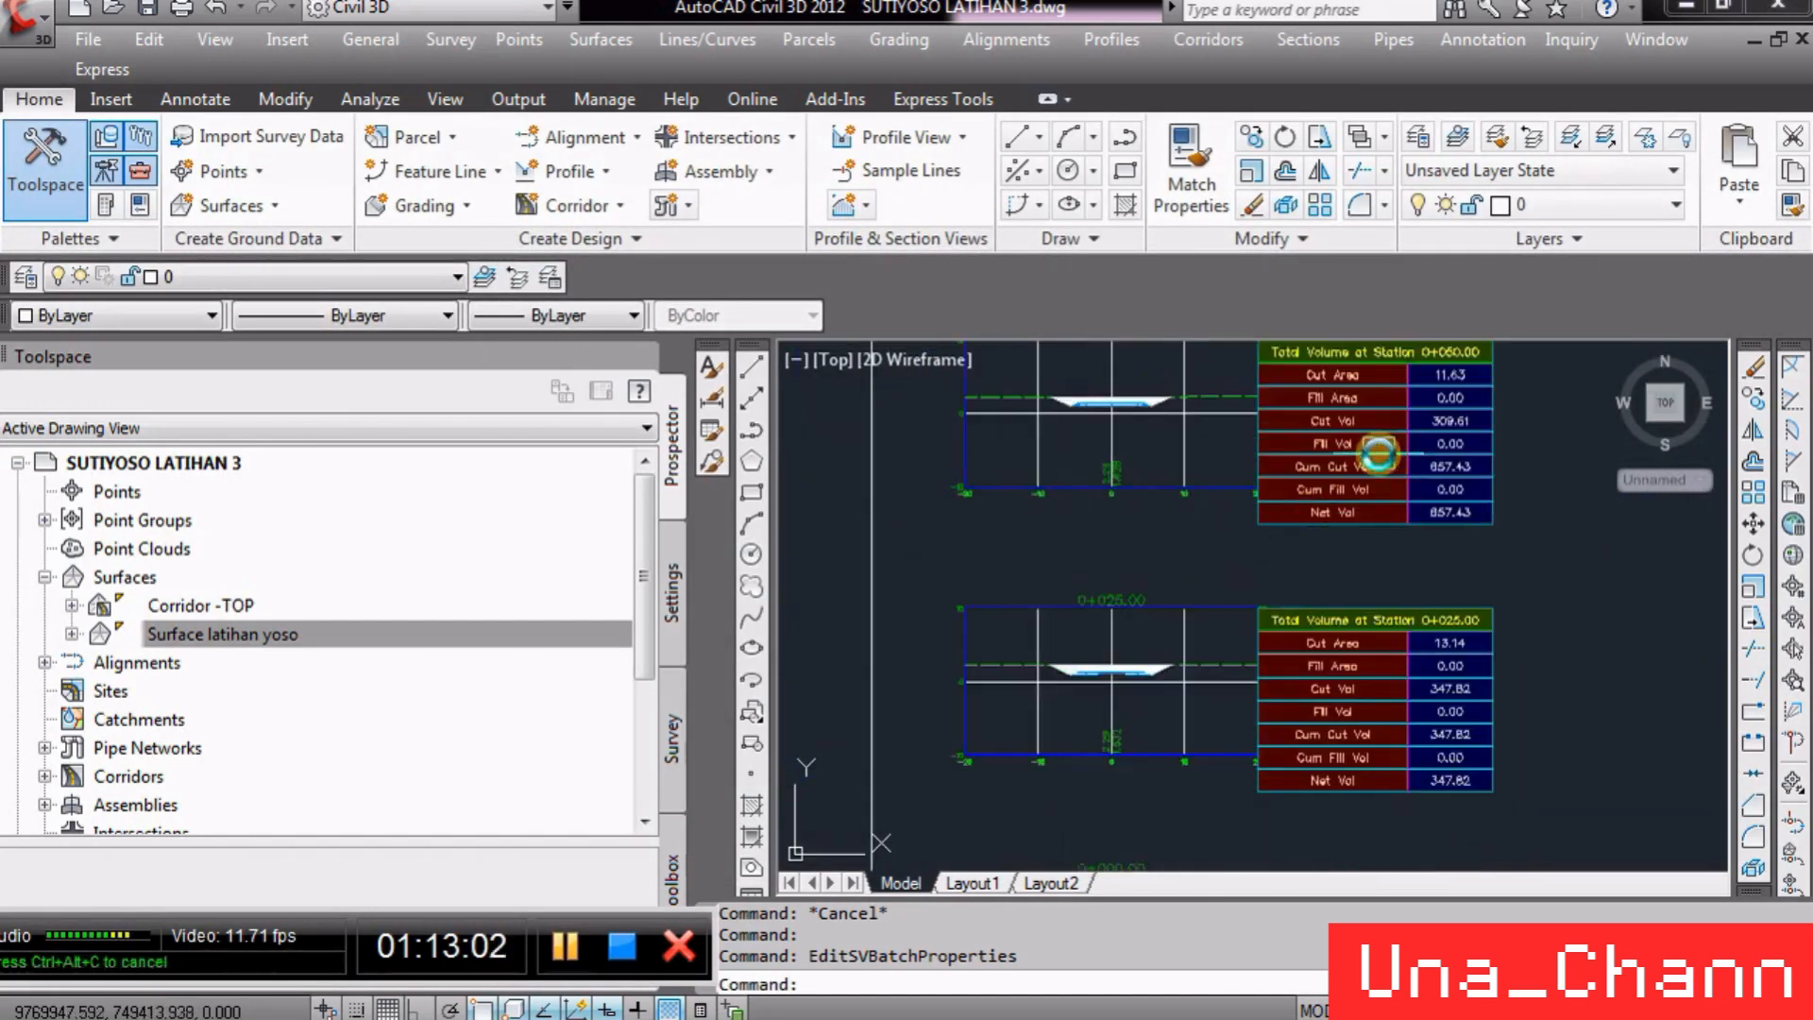
{"action": "scroll", "coordinate": [1455, 449], "scroll_direction": "up", "scroll_amount": 1}
{"action": "scroll", "coordinate": [1303, 533], "scroll_direction": "down", "scroll_amount": 3}
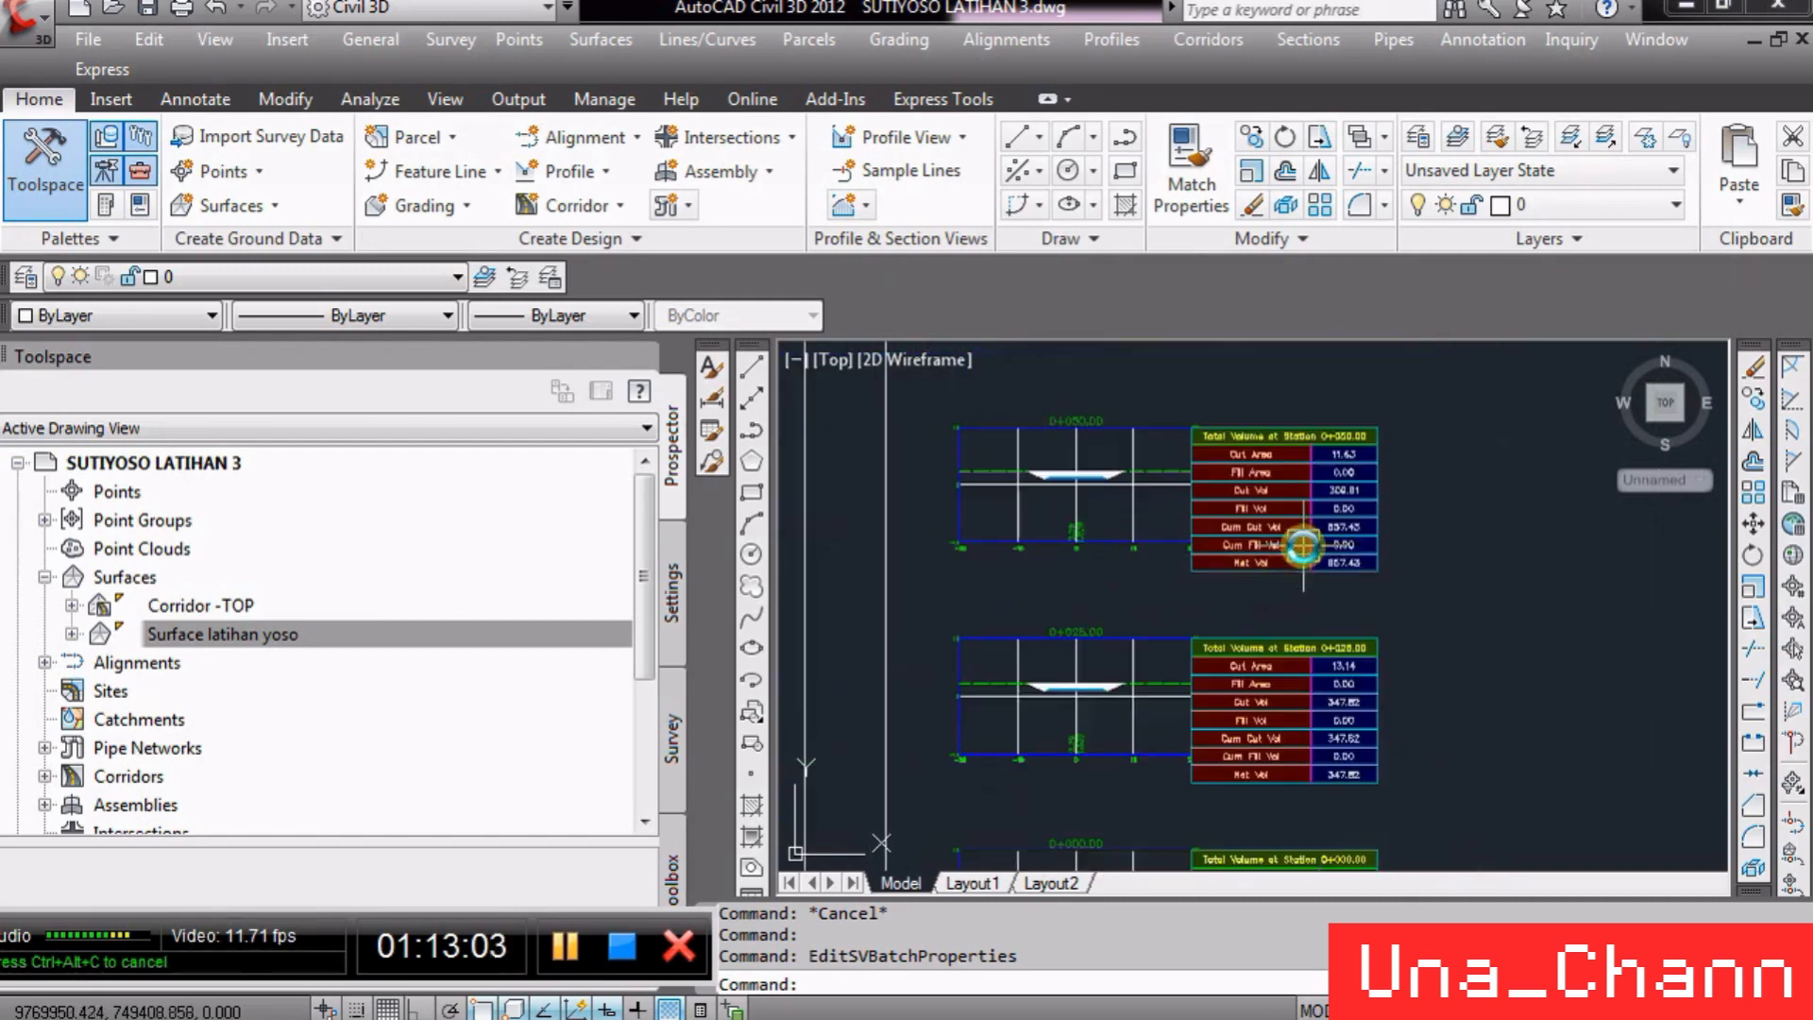
{"action": "scroll", "coordinate": [1332, 505], "scroll_direction": "down", "scroll_amount": 2}
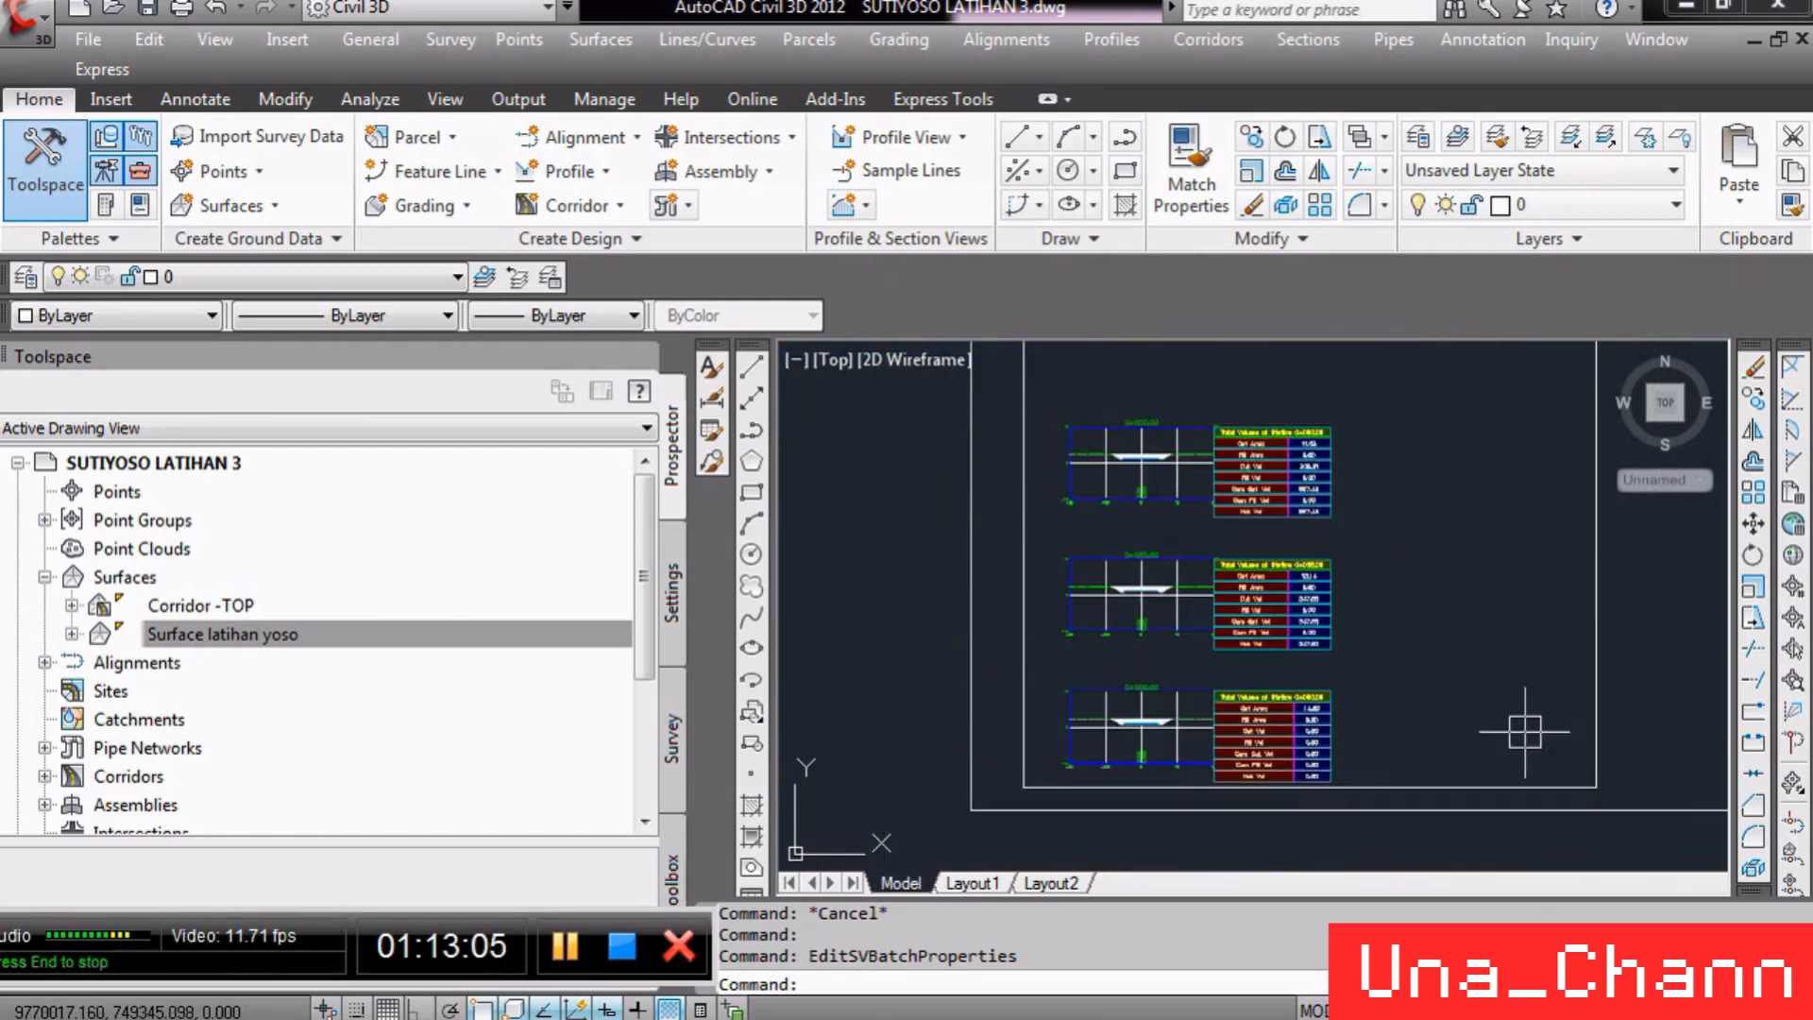
{"action": "left_click", "coordinate": [1503, 1009]}
{"action": "left_click", "coordinate": [1515, 644]}
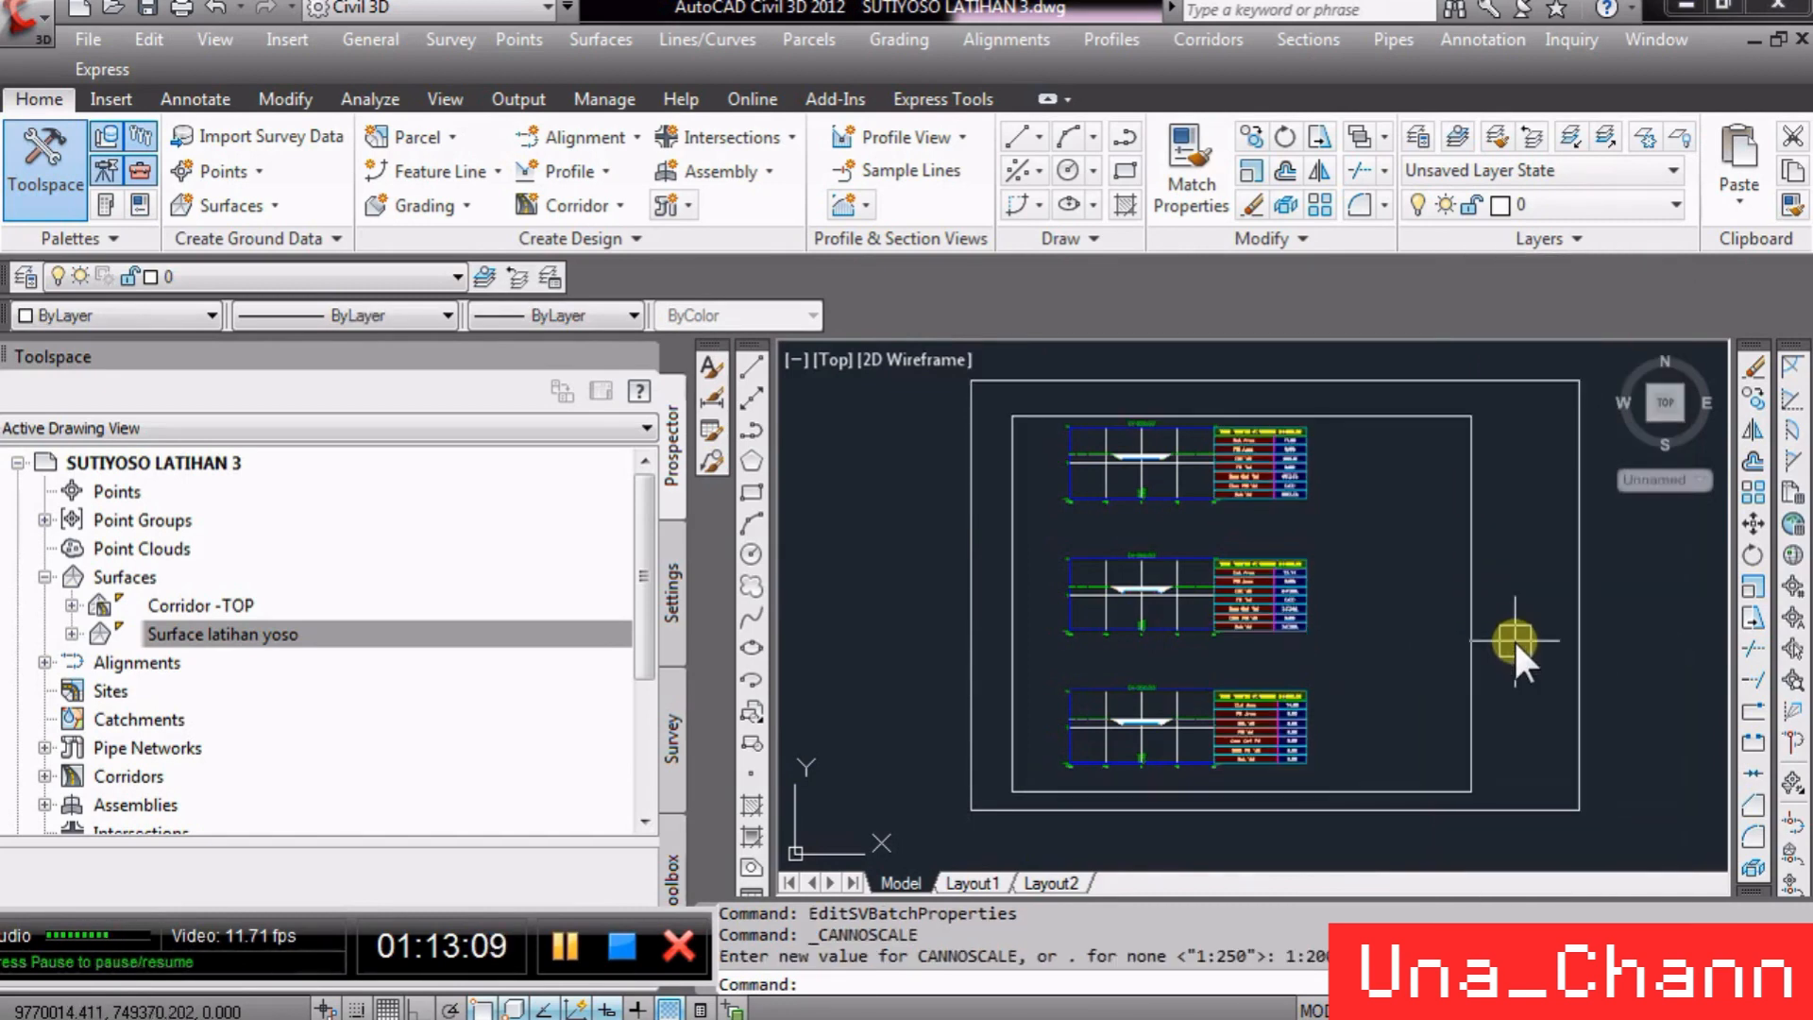
{"action": "scroll", "coordinate": [1375, 477], "scroll_direction": "up", "scroll_amount": 3}
{"action": "scroll", "coordinate": [1185, 437], "scroll_direction": "up", "scroll_amount": 3}
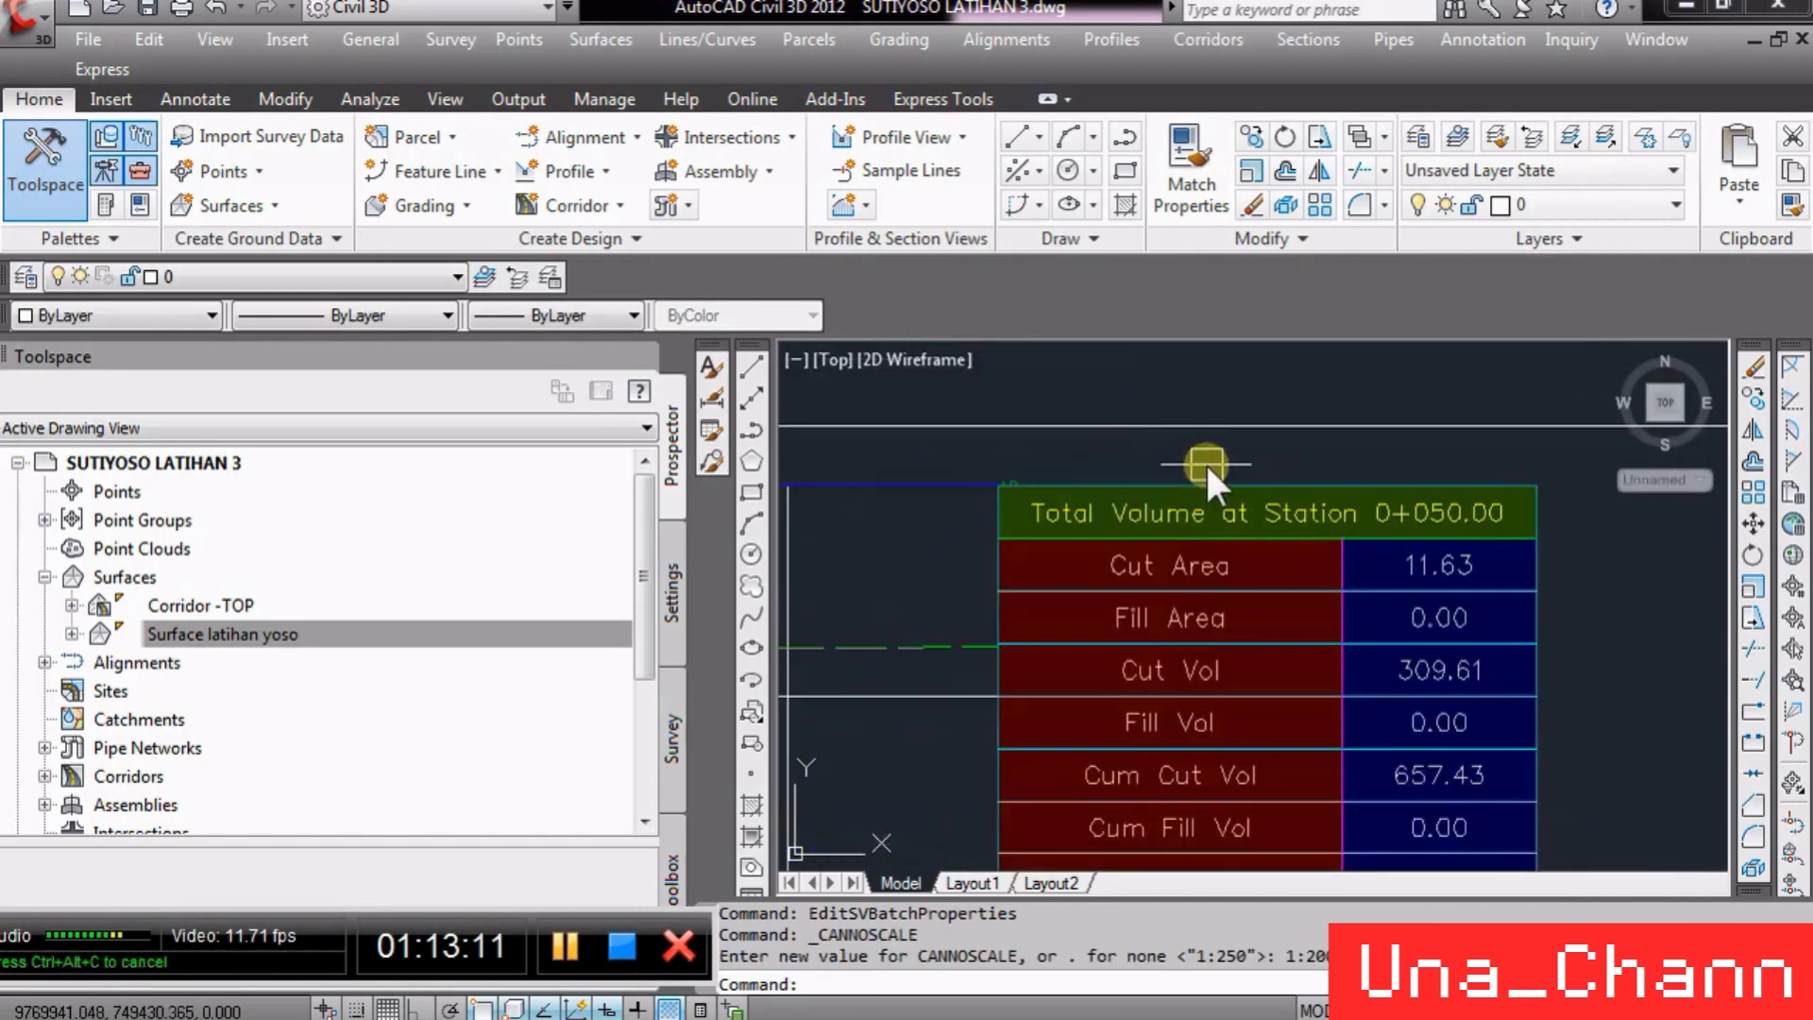
{"action": "scroll", "coordinate": [1192, 490], "scroll_direction": "down", "scroll_amount": 3}
{"action": "scroll", "coordinate": [1143, 487], "scroll_direction": "up", "scroll_amount": 1}
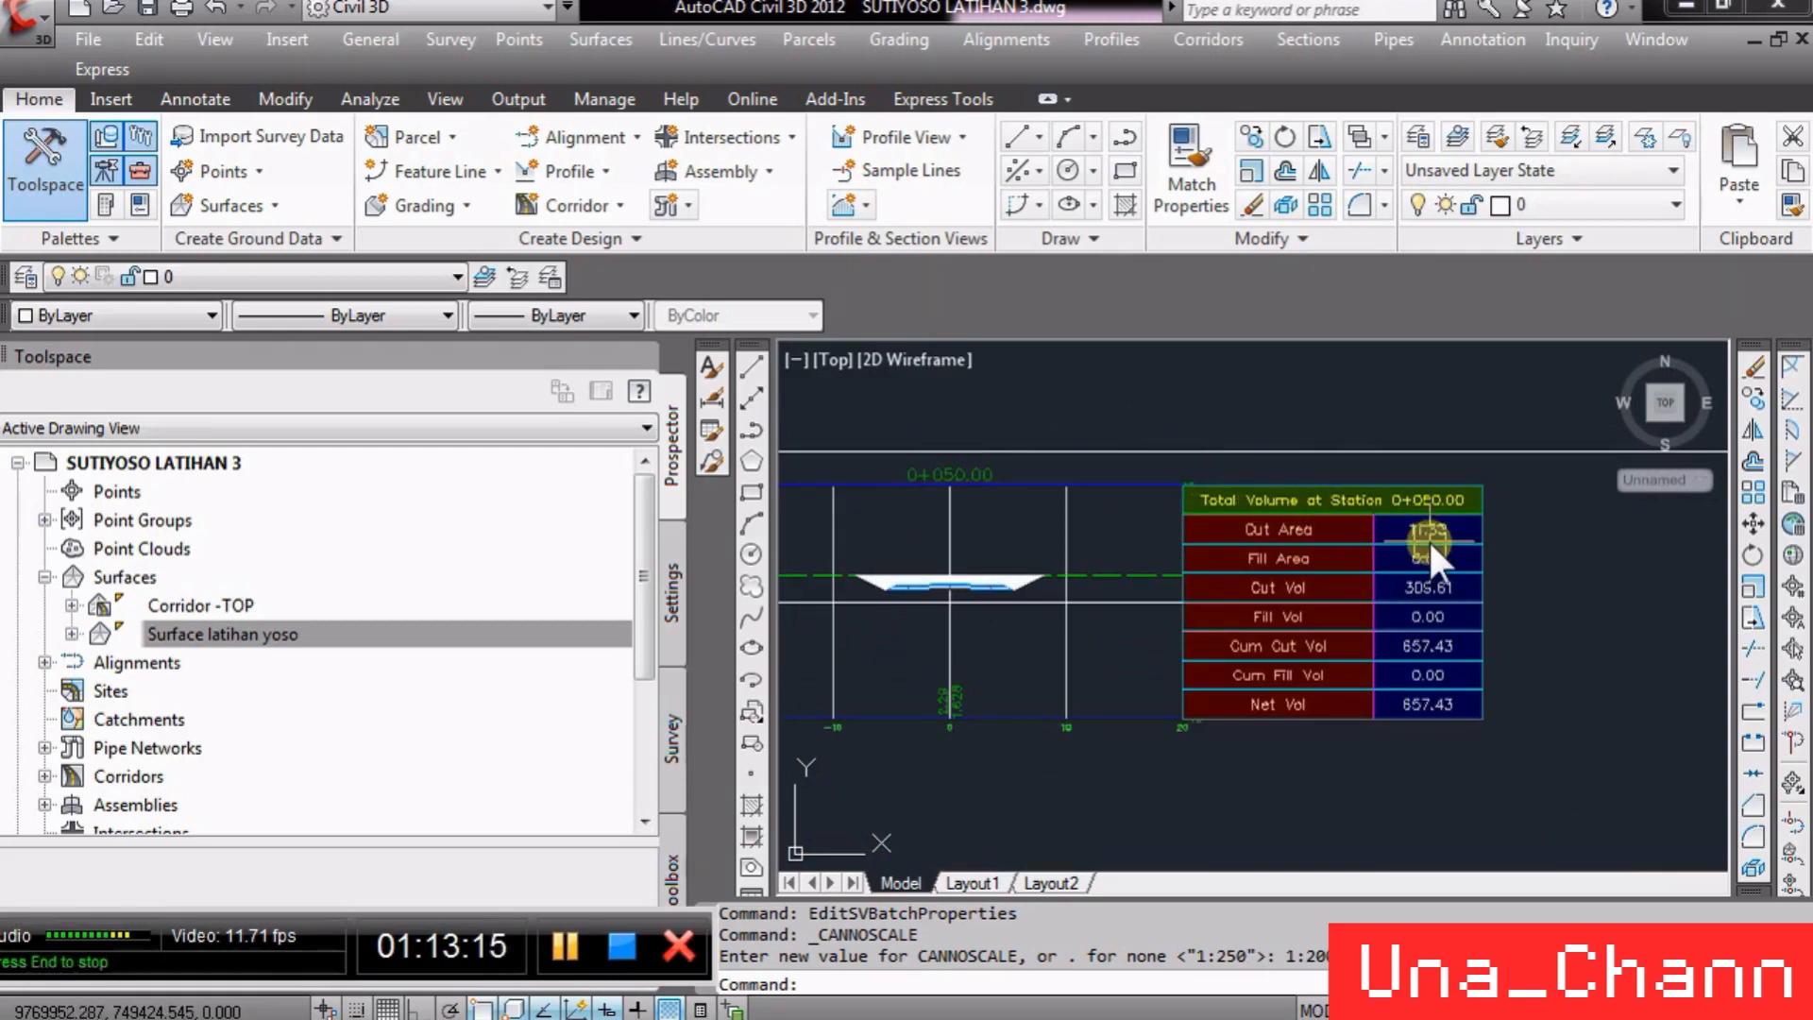
{"action": "scroll", "coordinate": [1182, 447], "scroll_direction": "down", "scroll_amount": 4}
{"action": "scroll", "coordinate": [1238, 417], "scroll_direction": "up", "scroll_amount": 6}
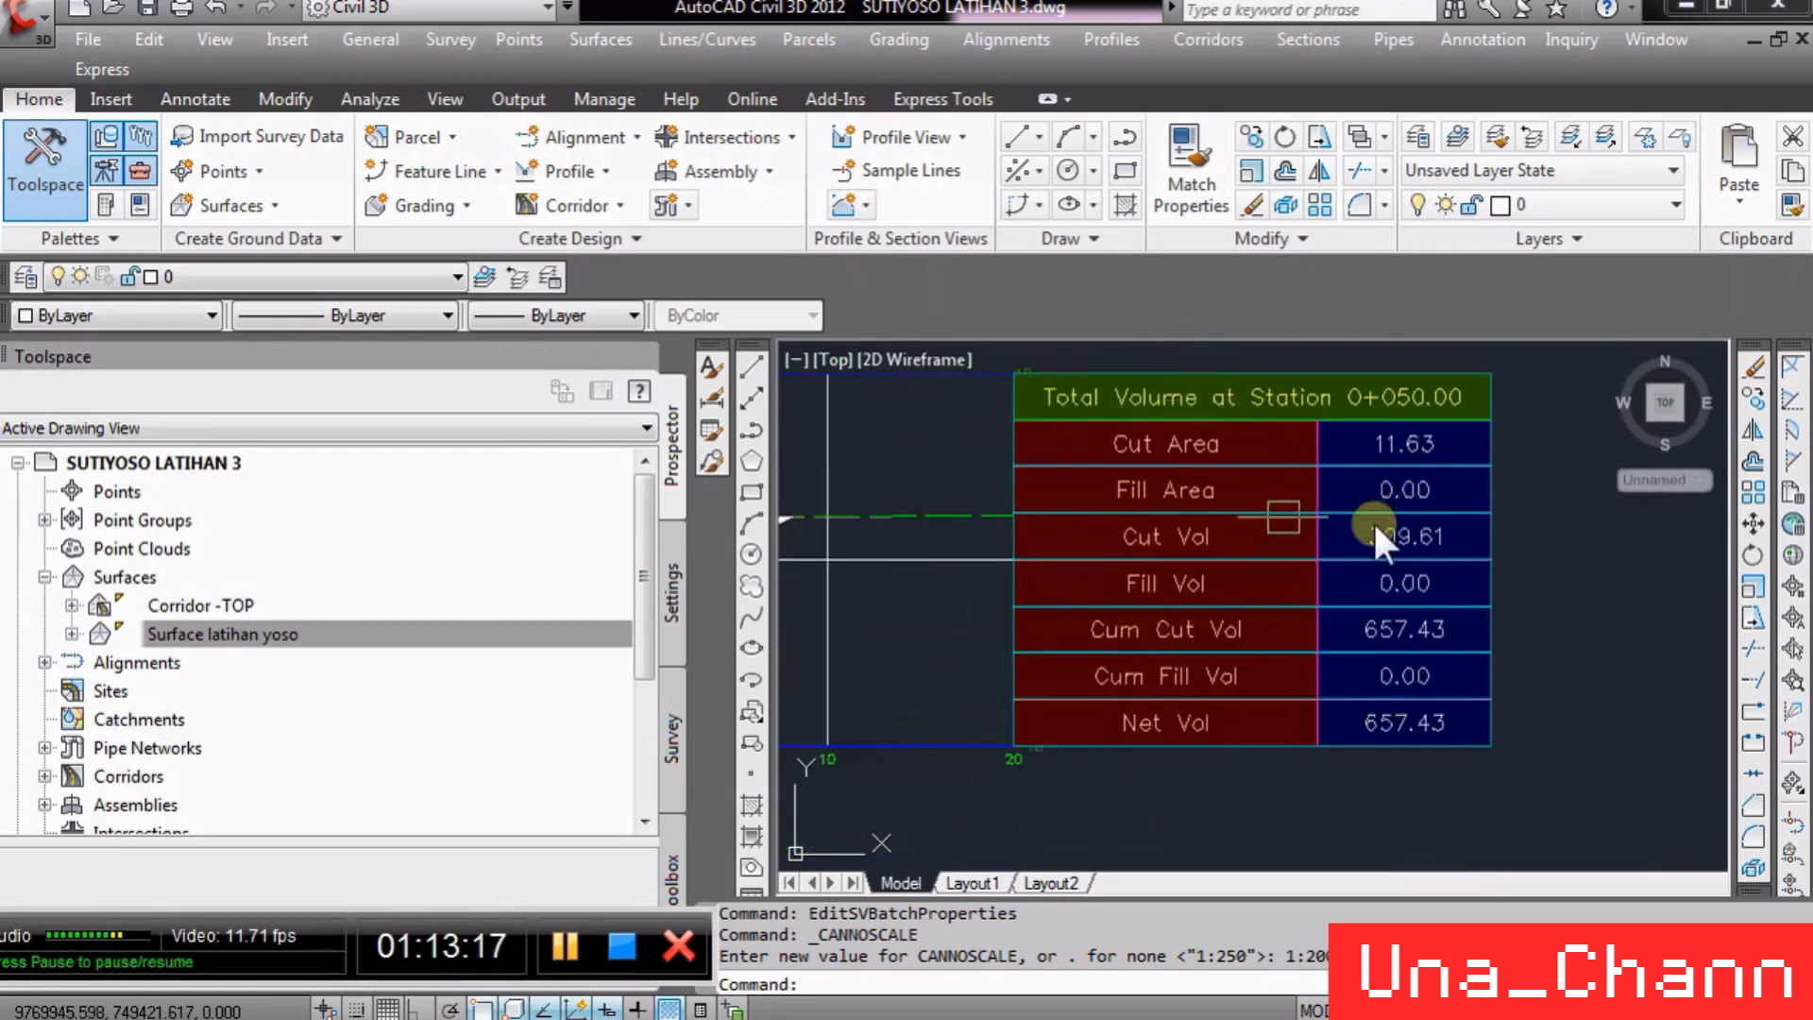
{"action": "scroll", "coordinate": [1374, 585], "scroll_direction": "down", "scroll_amount": 5}
{"action": "scroll", "coordinate": [1470, 740], "scroll_direction": "up", "scroll_amount": 7}
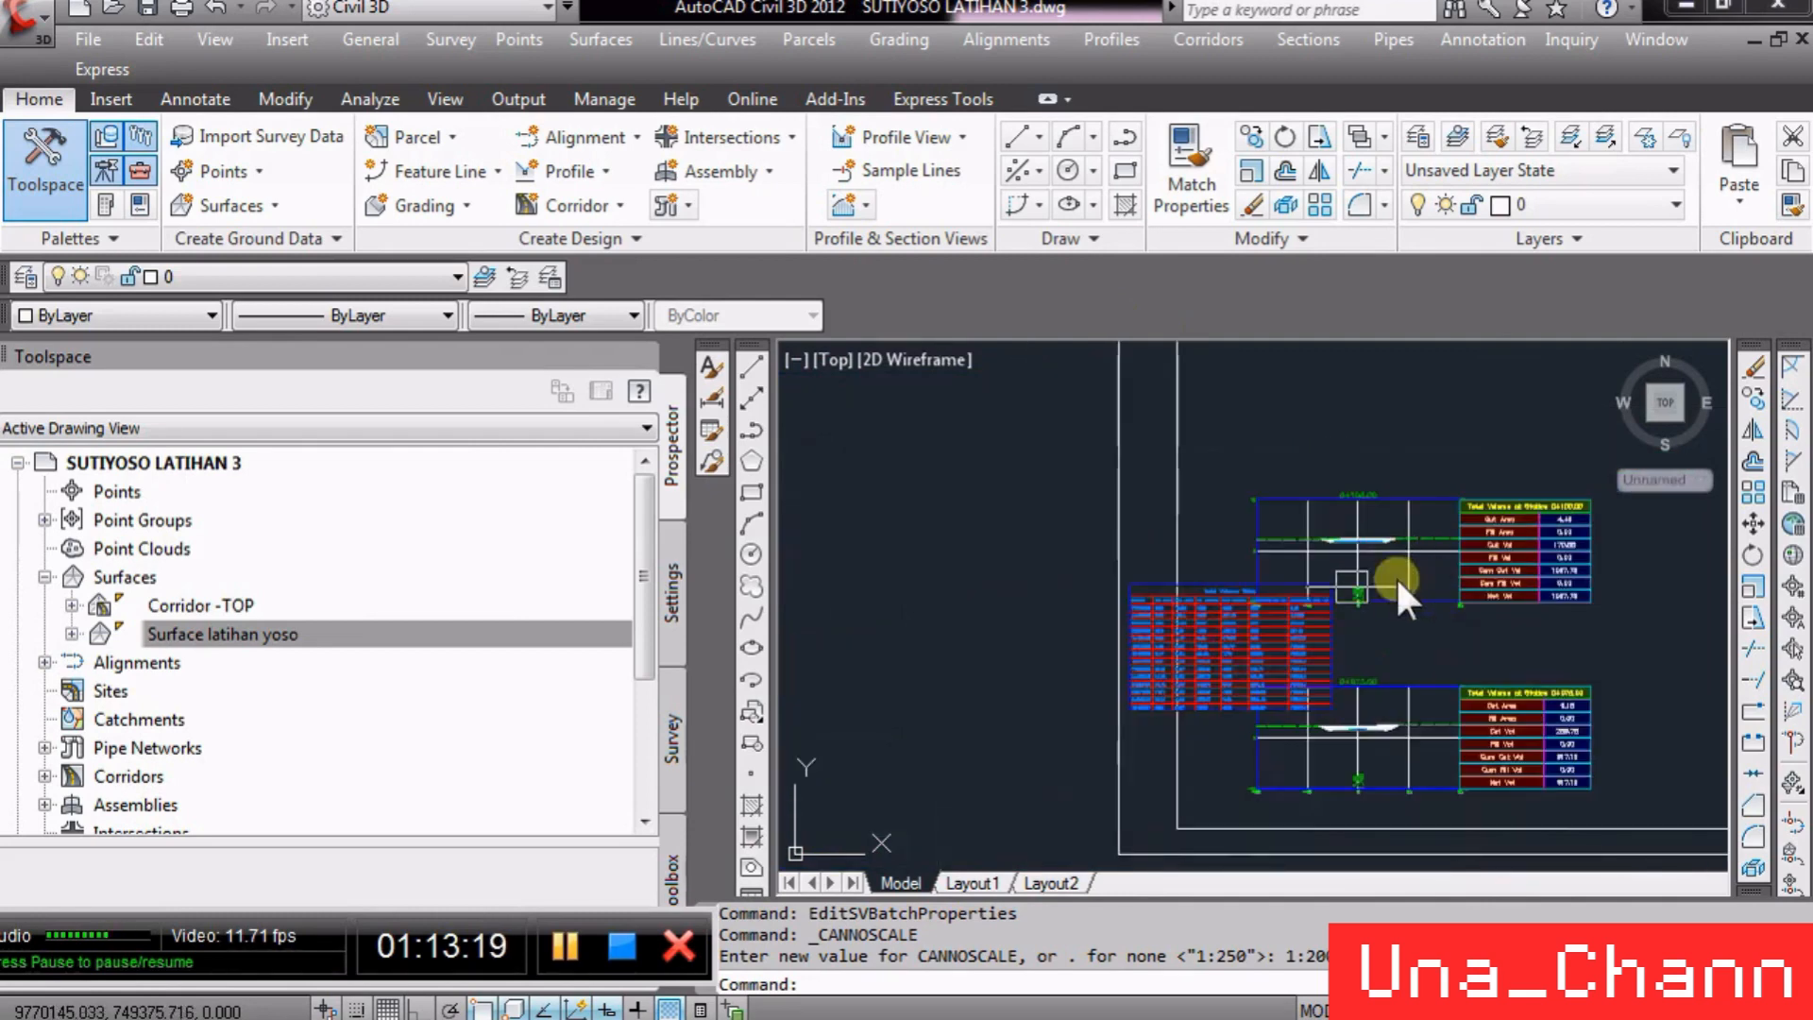
- Move the Total Volume Table away from the section views to the right of the sheet frames
{"action": "type", "text": "m"}
{"action": "key", "text": "Return"}
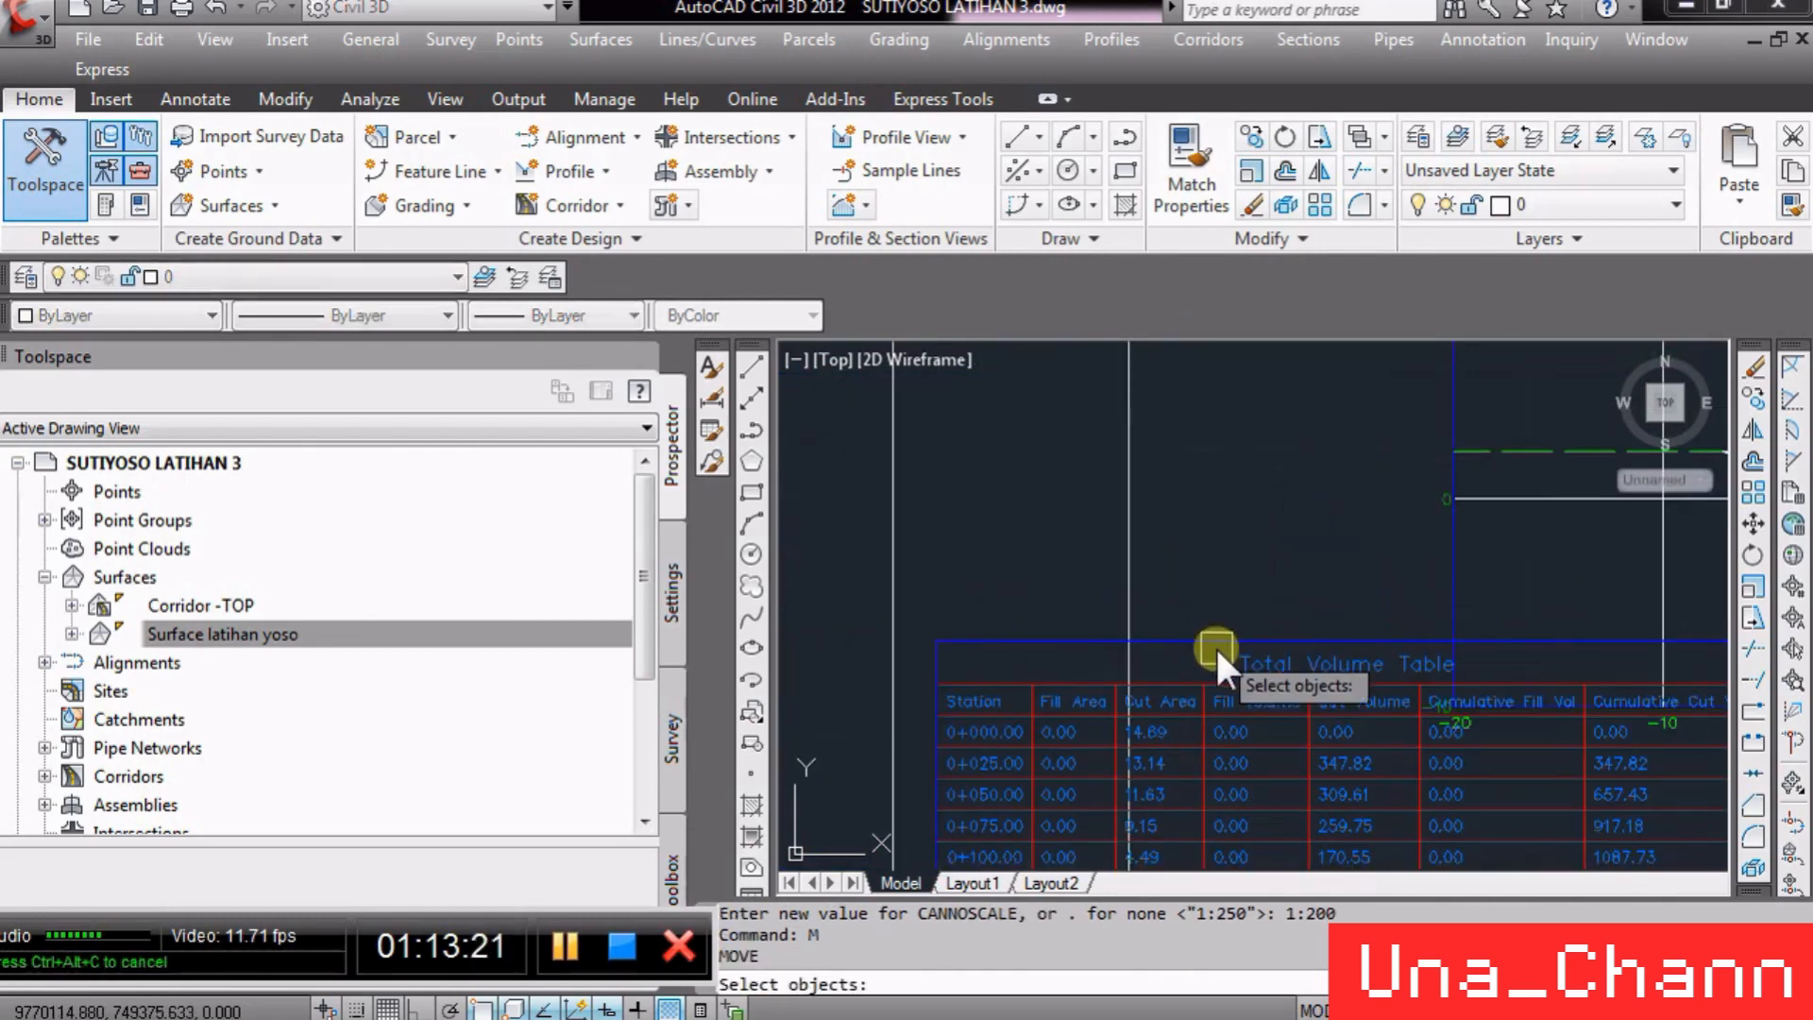
{"action": "left_click", "coordinate": [1214, 645]}
{"action": "scroll", "coordinate": [953, 547], "scroll_direction": "down", "scroll_amount": 7}
{"action": "key", "text": "Return"}
{"action": "left_click", "coordinate": [1034, 610]}
{"action": "scroll", "coordinate": [1133, 613], "scroll_direction": "down", "scroll_amount": 3}
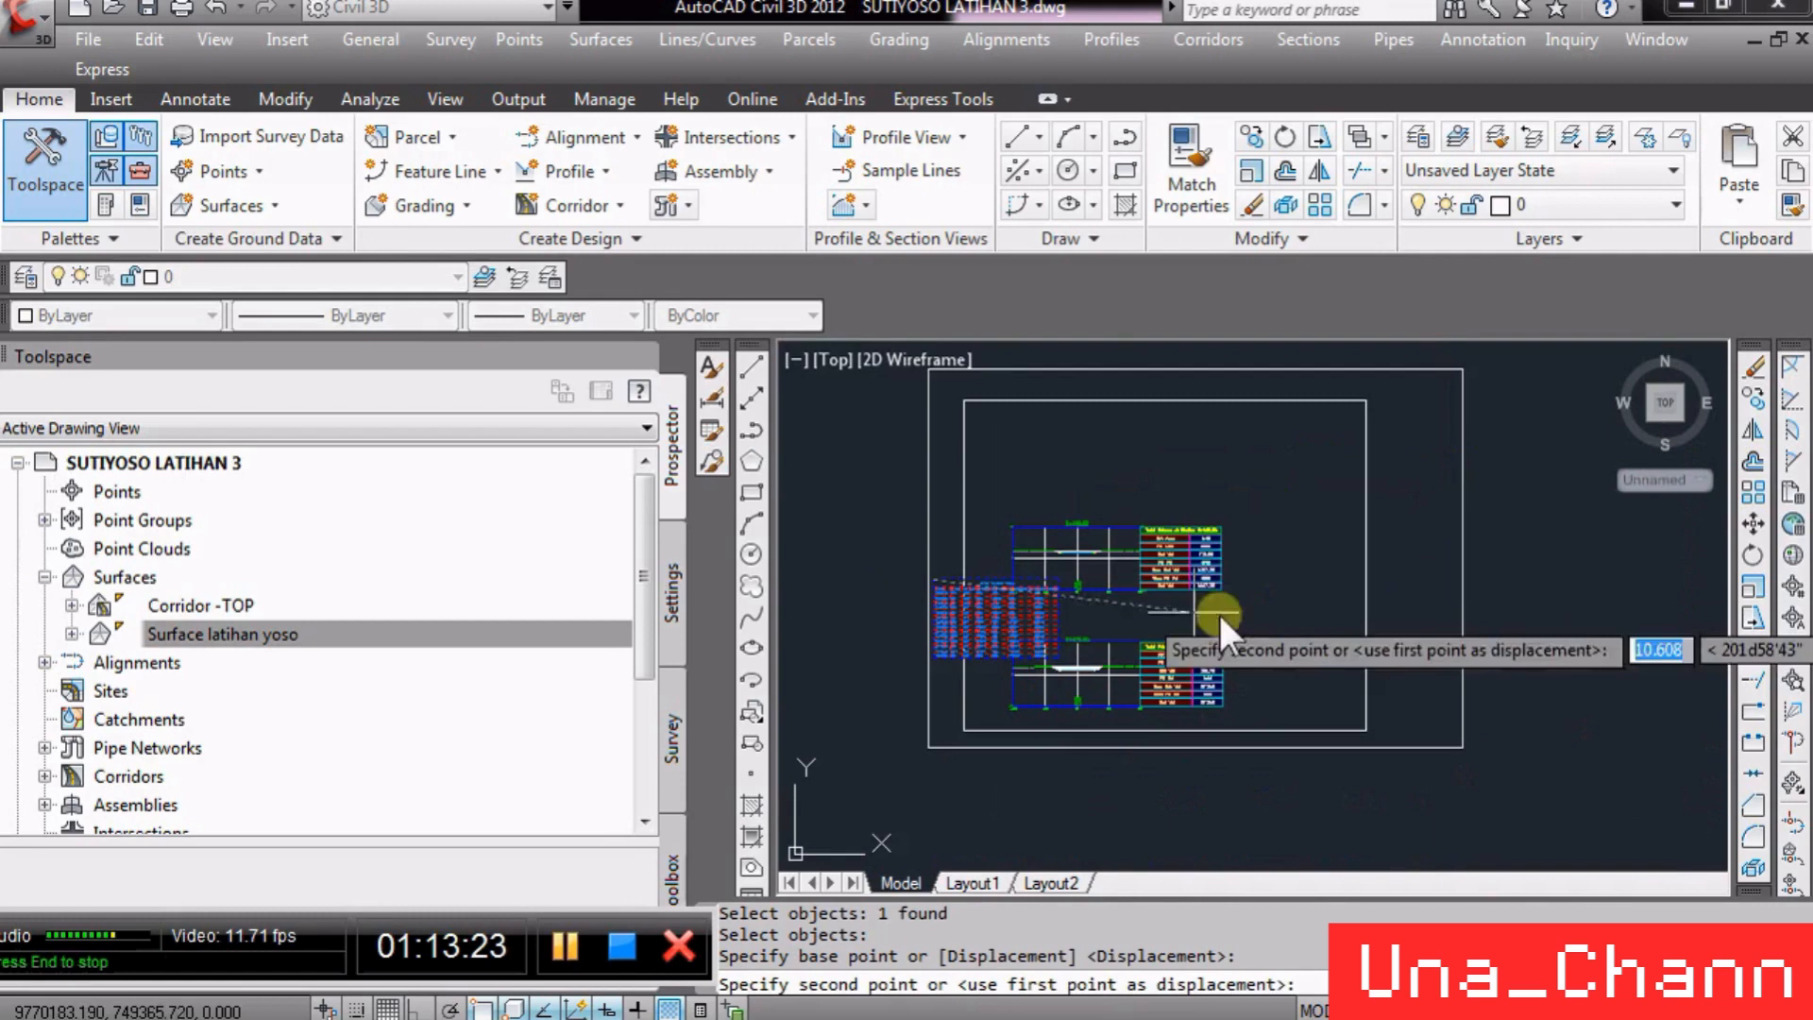
{"action": "left_click", "coordinate": [1529, 556]}
{"action": "scroll", "coordinate": [1613, 568], "scroll_direction": "up", "scroll_amount": 4}
{"action": "scroll", "coordinate": [1460, 529], "scroll_direction": "up", "scroll_amount": 2}
{"action": "scroll", "coordinate": [1509, 535], "scroll_direction": "down", "scroll_amount": 9}
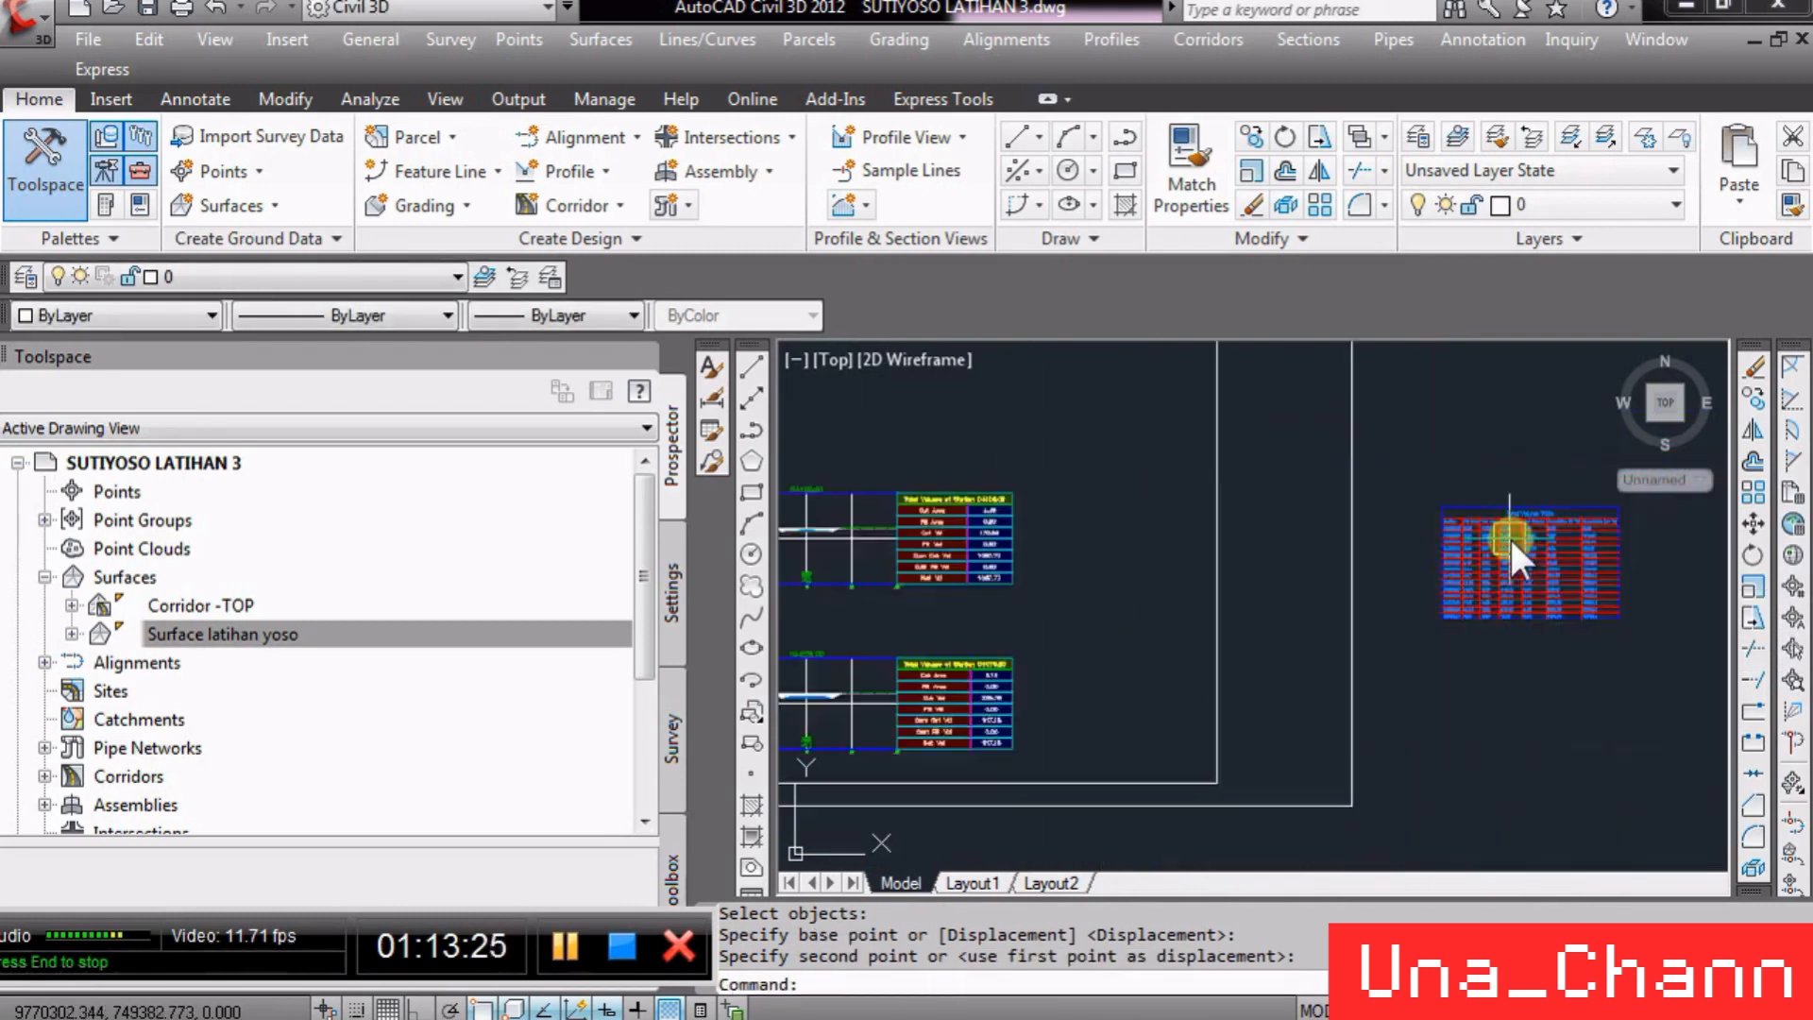
- Save the drawing
{"action": "left_click", "coordinate": [150, 7]}
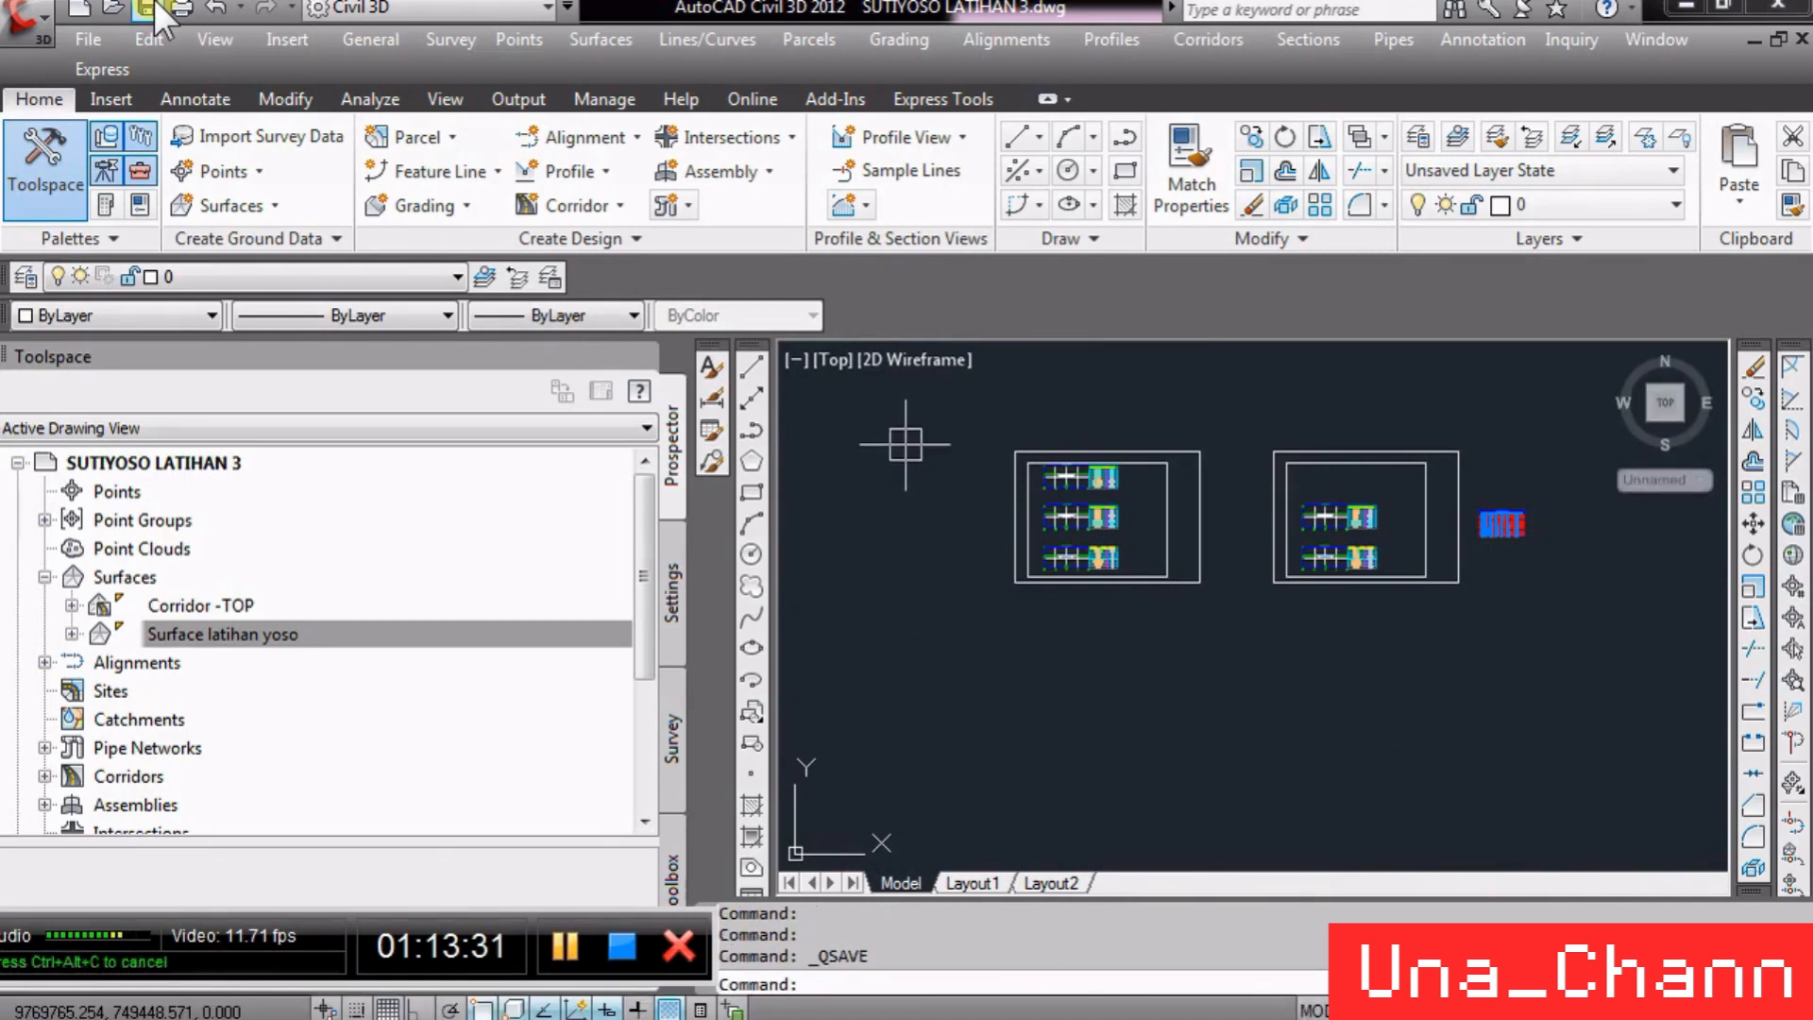
{"action": "scroll", "coordinate": [1148, 472], "scroll_direction": "up", "scroll_amount": 5}
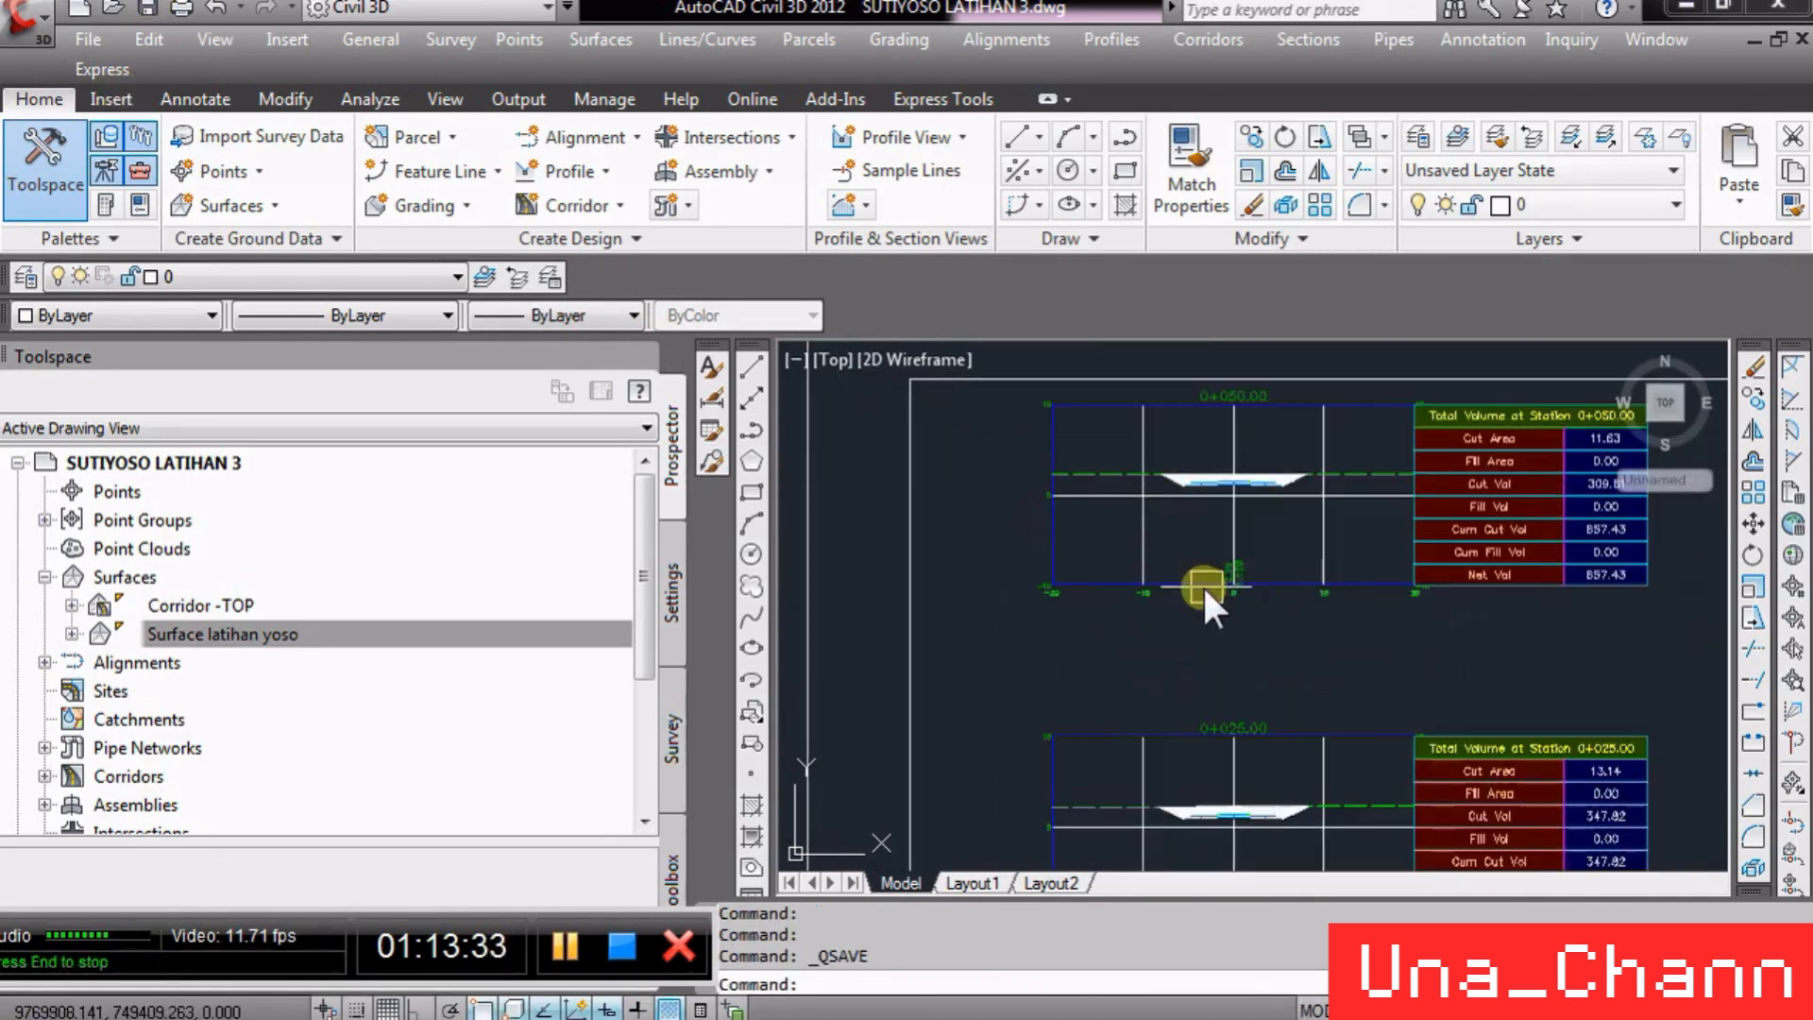